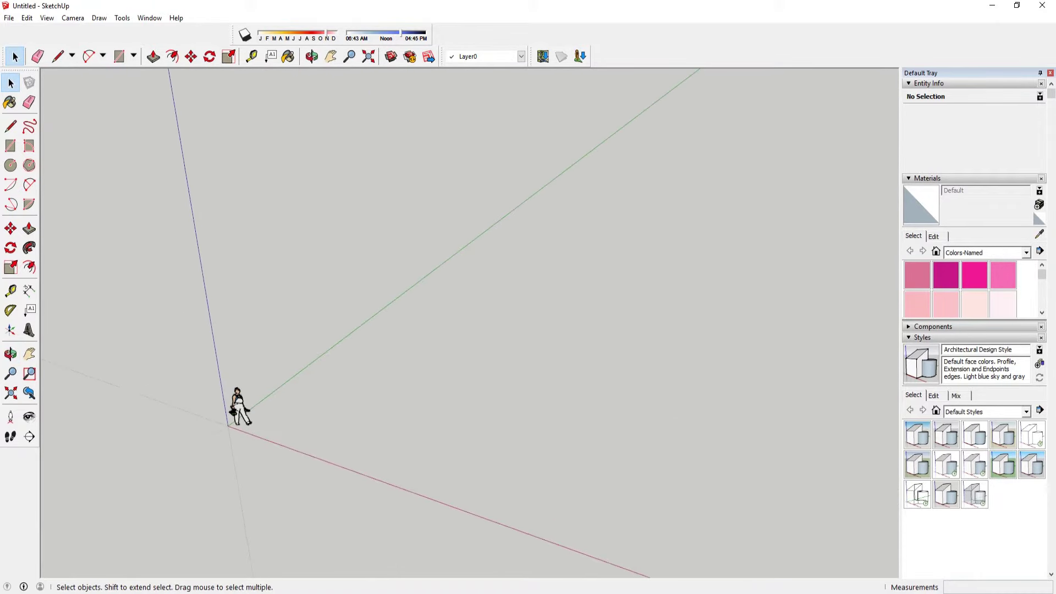
Draw a rectangle on the ground and extrude it into a long box.
key("r")
left_click(409, 454)
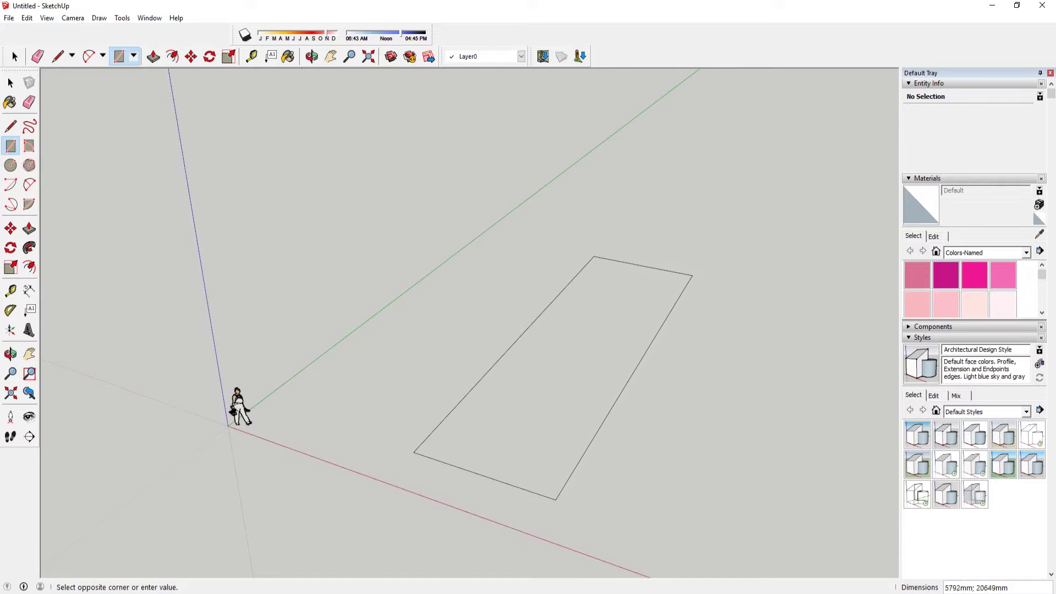
key("Return")
key("p")
left_click(554, 385)
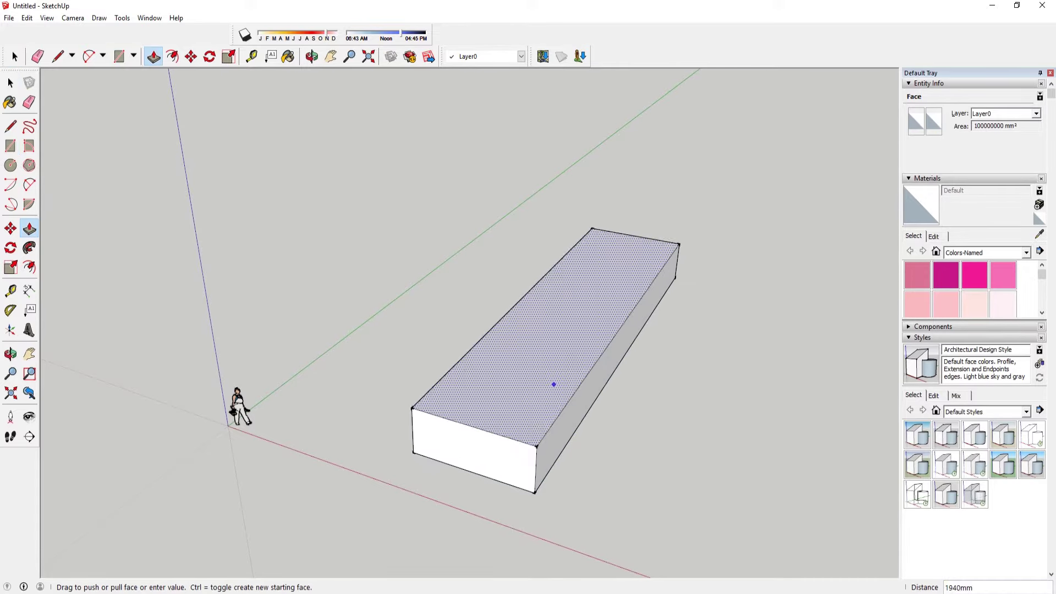
key("Escape")
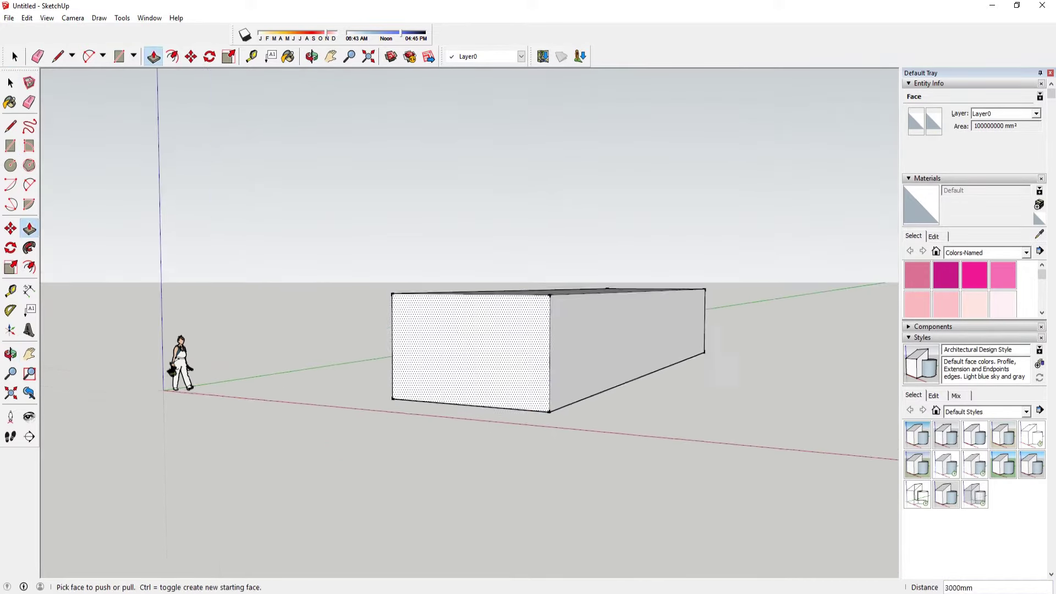
key("space")
Offset the box's front face inward into a frame, redoing it thinner after an undo.
key("f")
left_click(557, 365)
type("30")
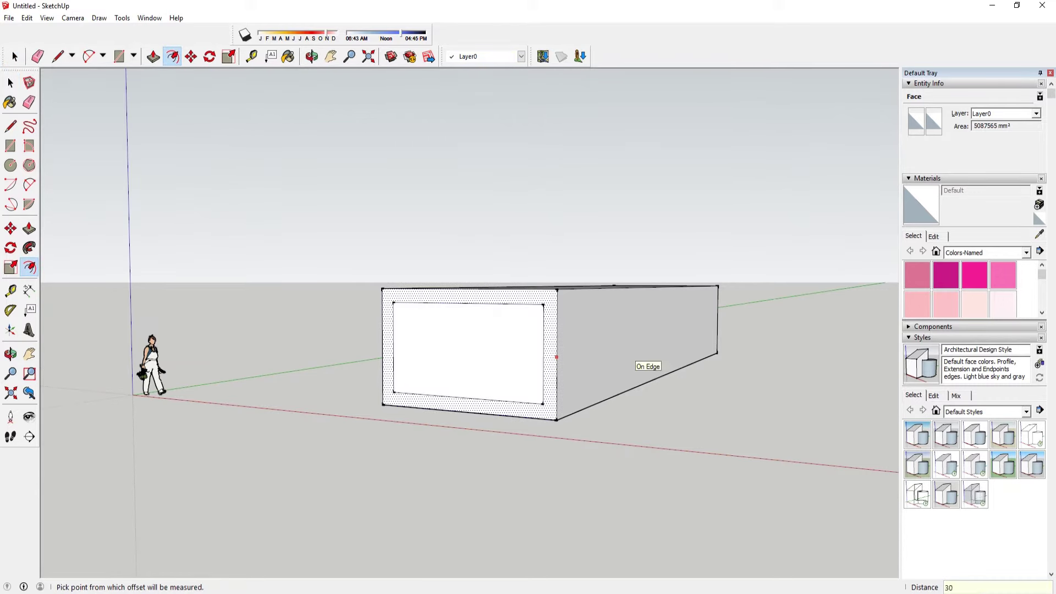
key("Return")
key("space")
key("p")
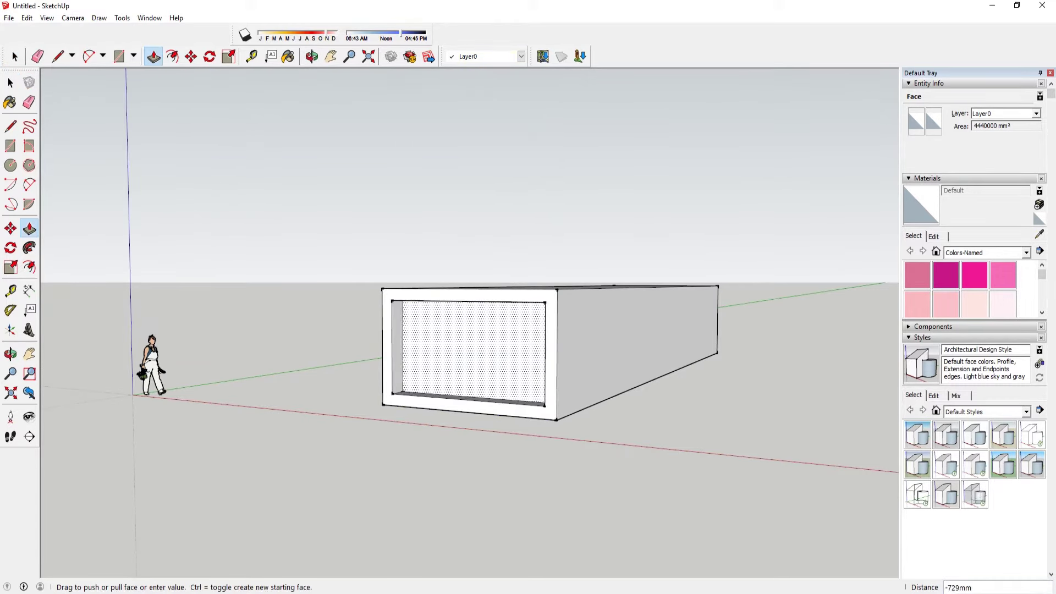
key("ctrl+z")
key("ctrl+z")
key("f")
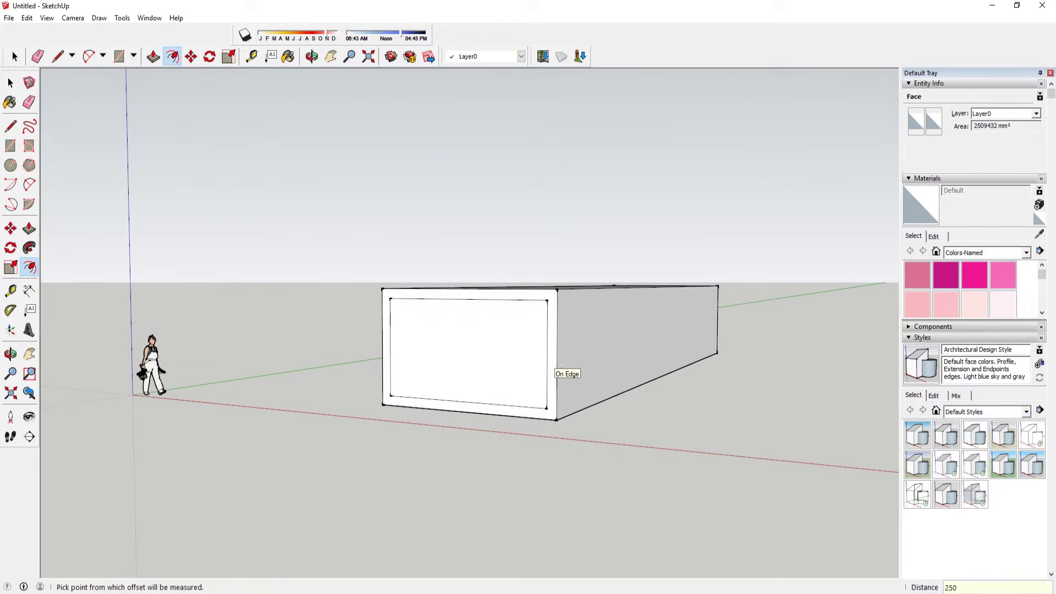
key("space")
Push the inner face through the box's whole length so its end is open like a tube.
scroll(495, 357, "up", 2)
scroll(484, 360, "up", 1)
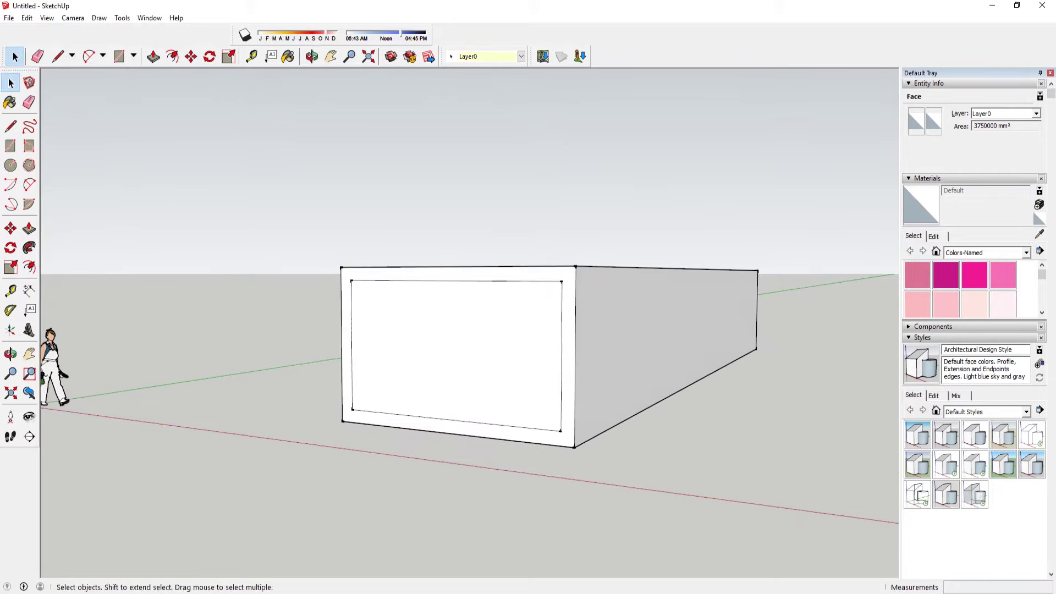
key("p")
double_click(475, 364)
key("o")
left_click_drag(475, 364, 418, 357)
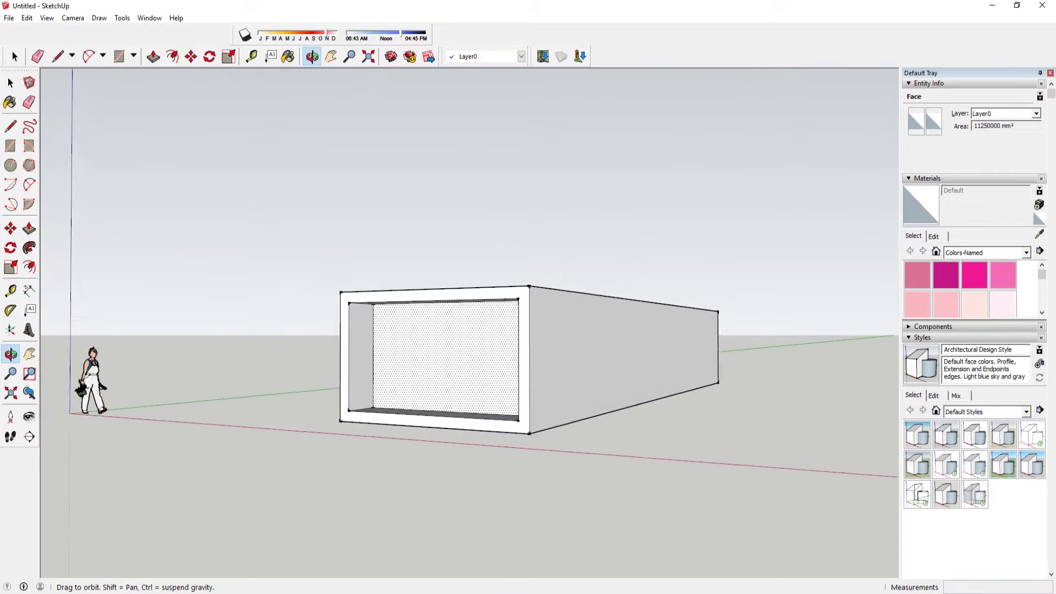
scroll(494, 358, "down", 3)
Select the whole box and lift it up above the ground.
key("space")
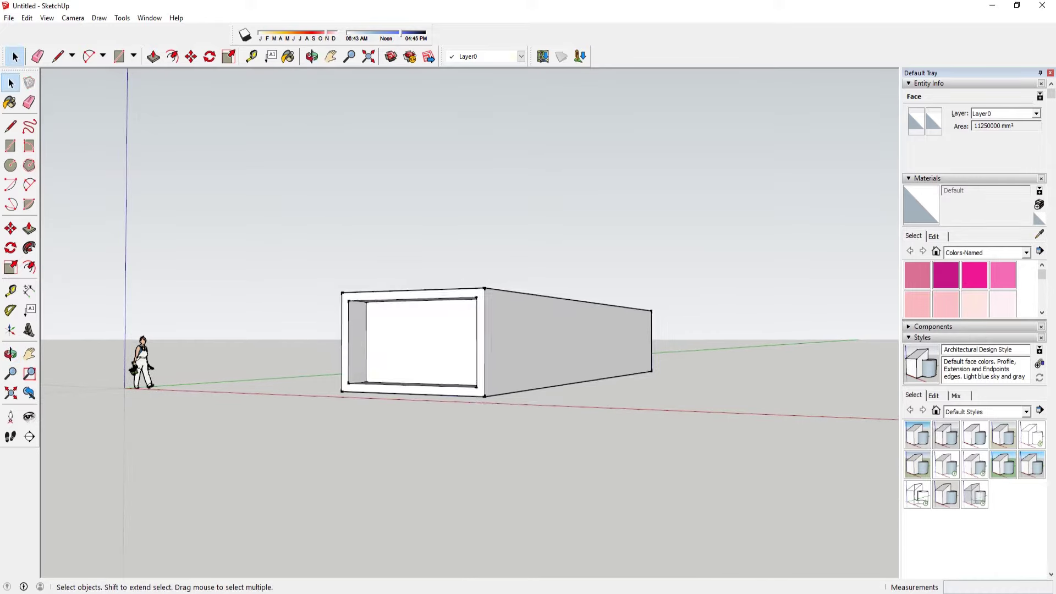
left_click_drag(267, 218, 688, 493)
key("m")
mouse_move(484, 395)
left_mouse_down()
mouse_move(483, 295)
mouse_move(357, 384)
left_mouse_up()
key("space")
scroll(522, 329, "up", 2)
key("o")
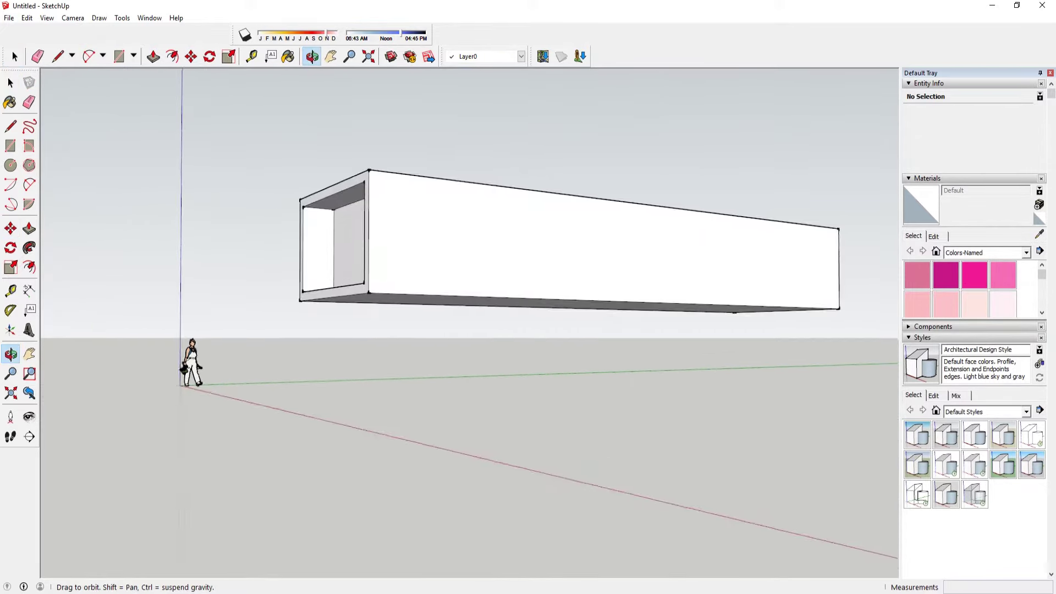
key("space")
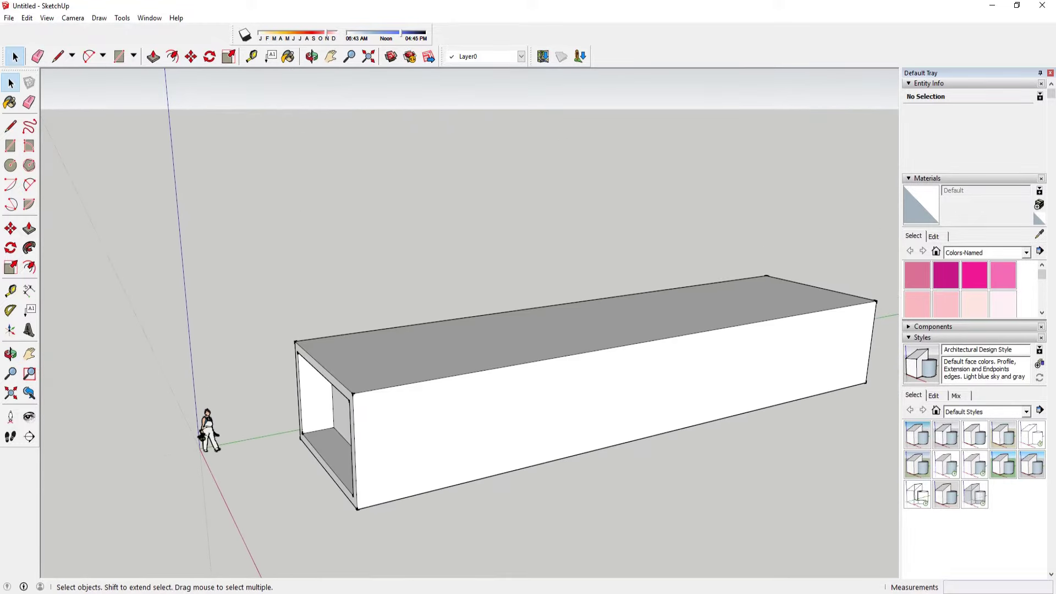
Draw a wall face under the raised box, reaching to the ground line's end.
key("l")
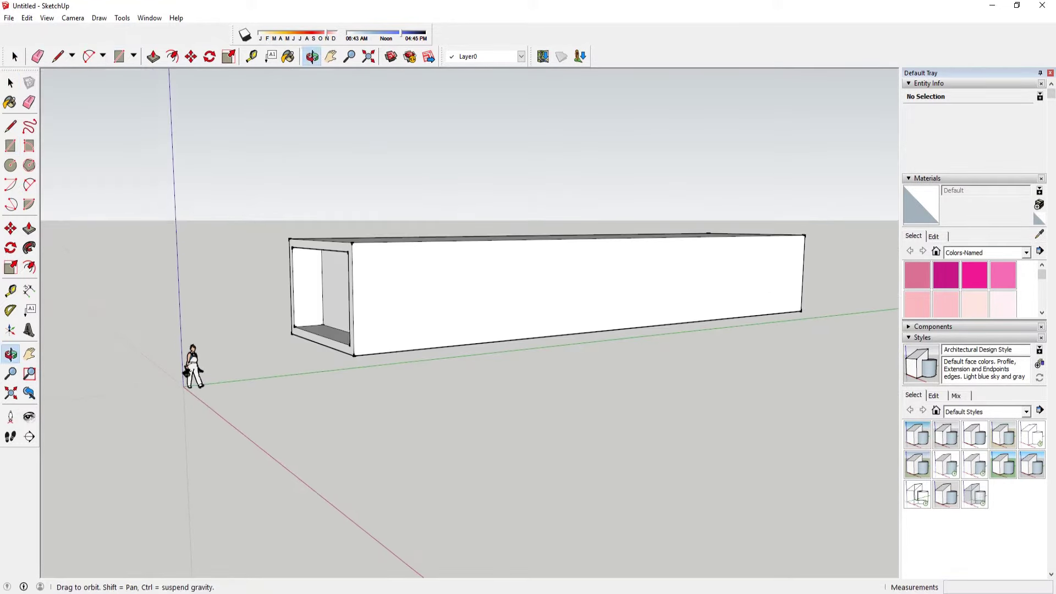
left_click(354, 356)
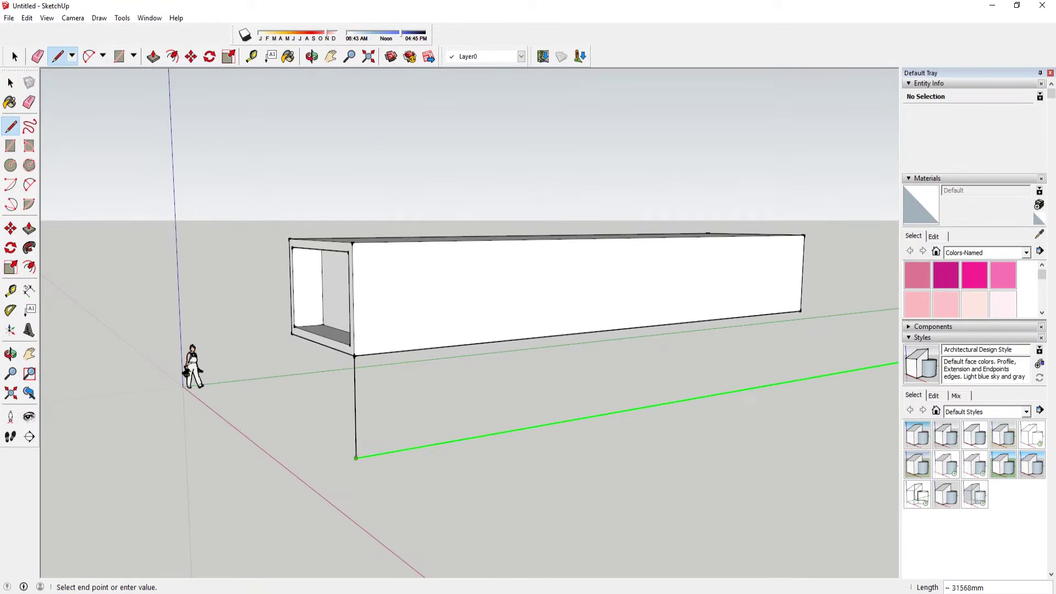
key("space")
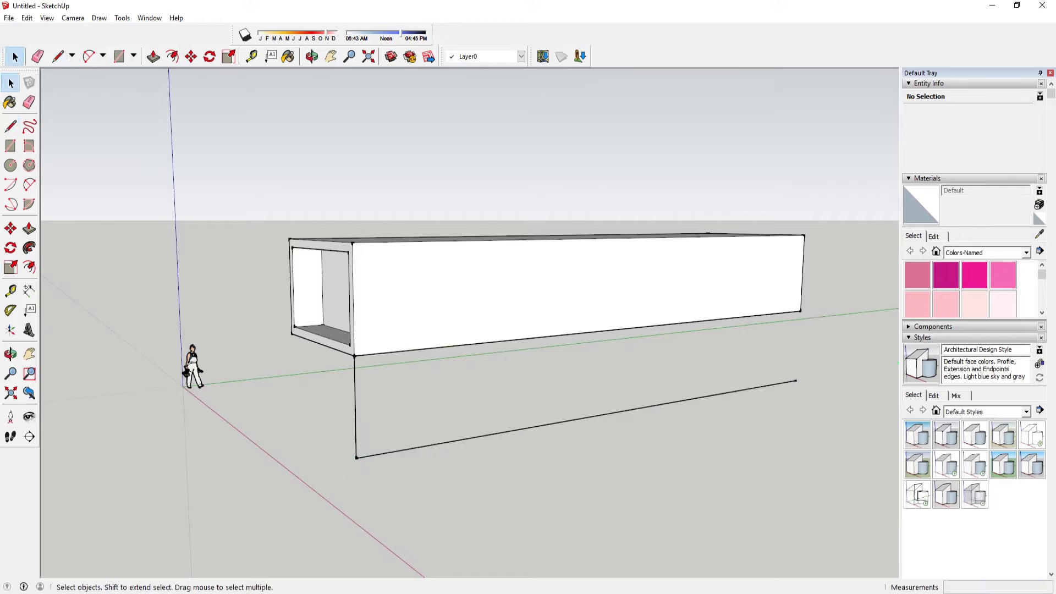
key("e")
key("space")
key("ctrl+a")
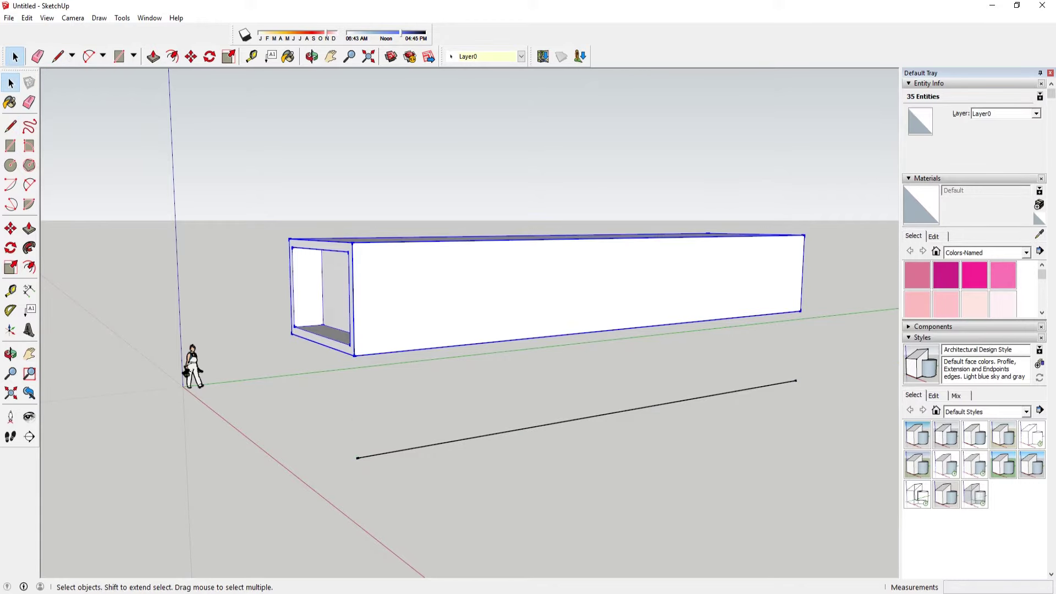
key("l")
left_click(356, 458)
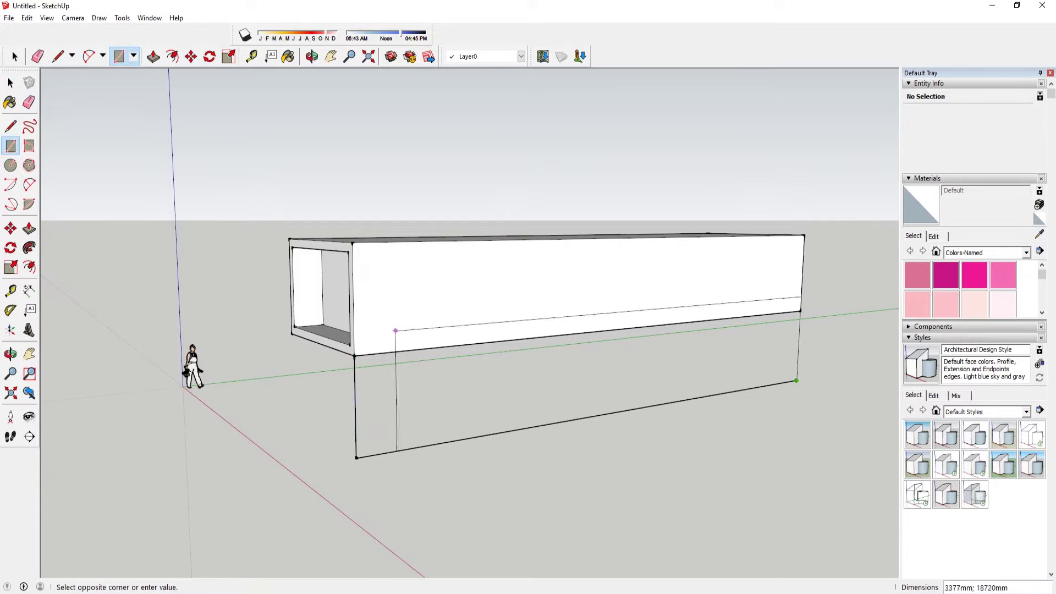
left_click(800, 311)
key("space")
left_click(494, 379)
Divide the wall with four vertical lines into five panels.
key("l")
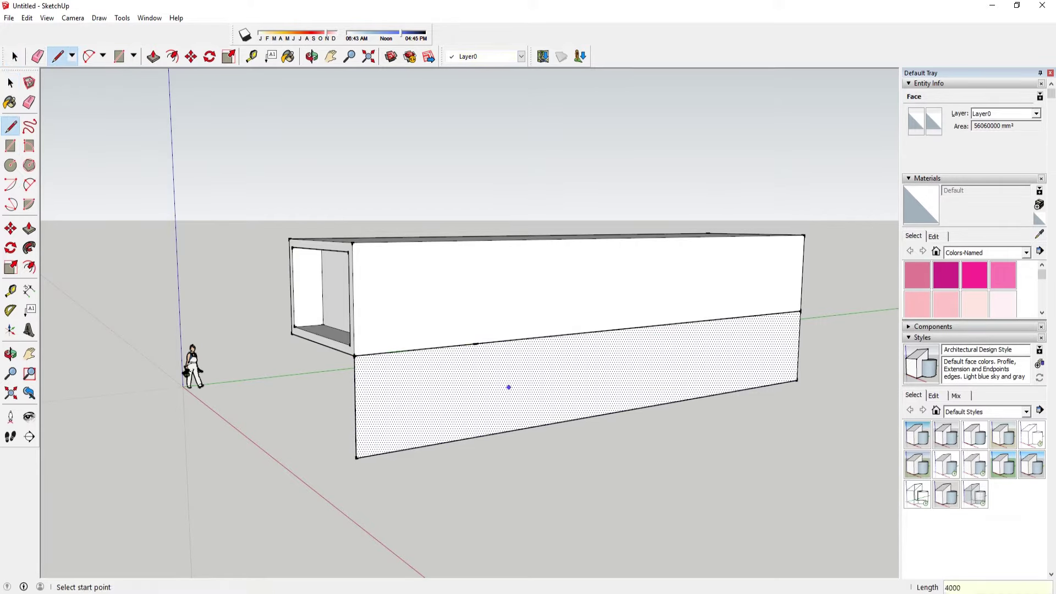
left_click(475, 438)
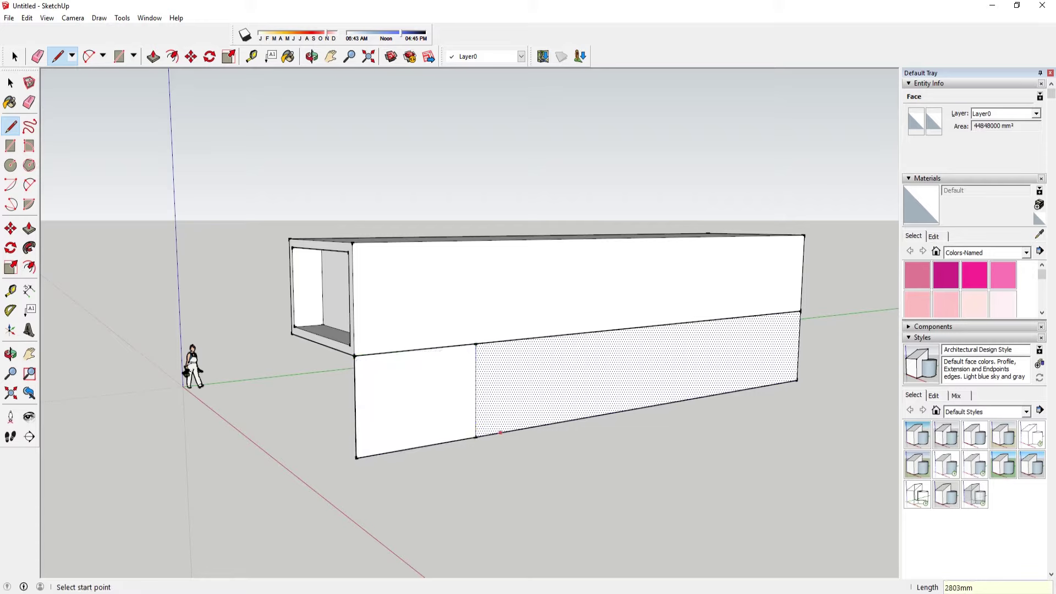
key("space")
key("l")
left_click(475, 343)
left_click(576, 419)
key("space")
key("l")
left_click(577, 334)
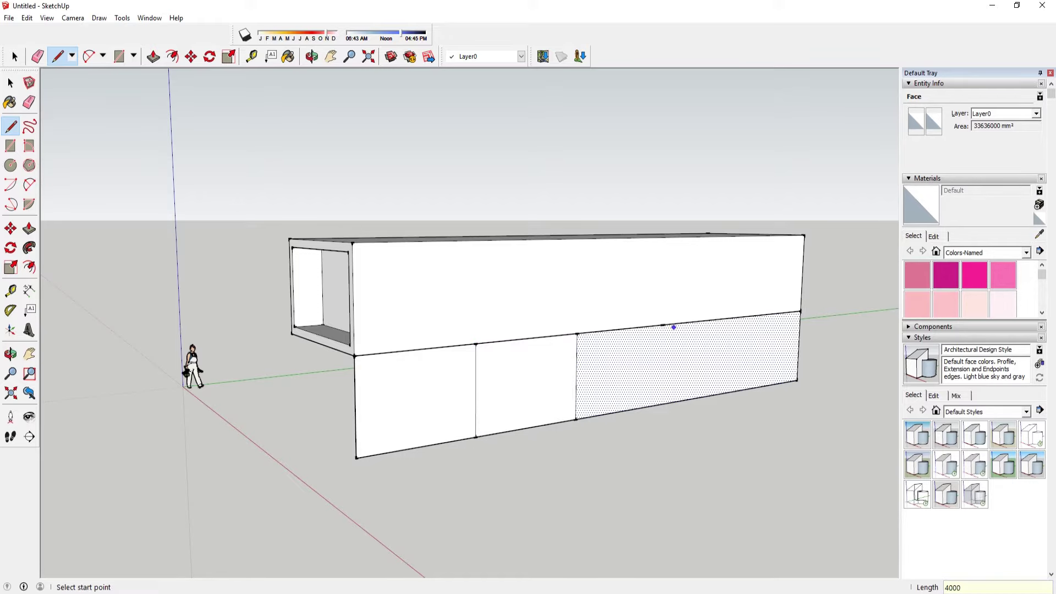
left_click(662, 404)
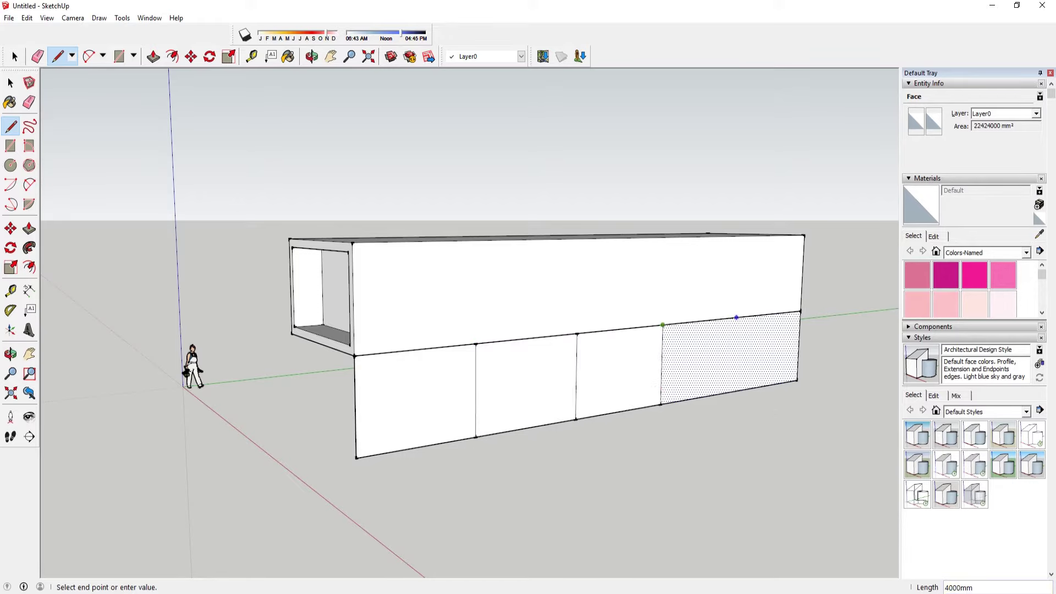
left_click(732, 391)
key("space")
Draw a diagonal brace from a panel corner across to the wall's end.
key("l")
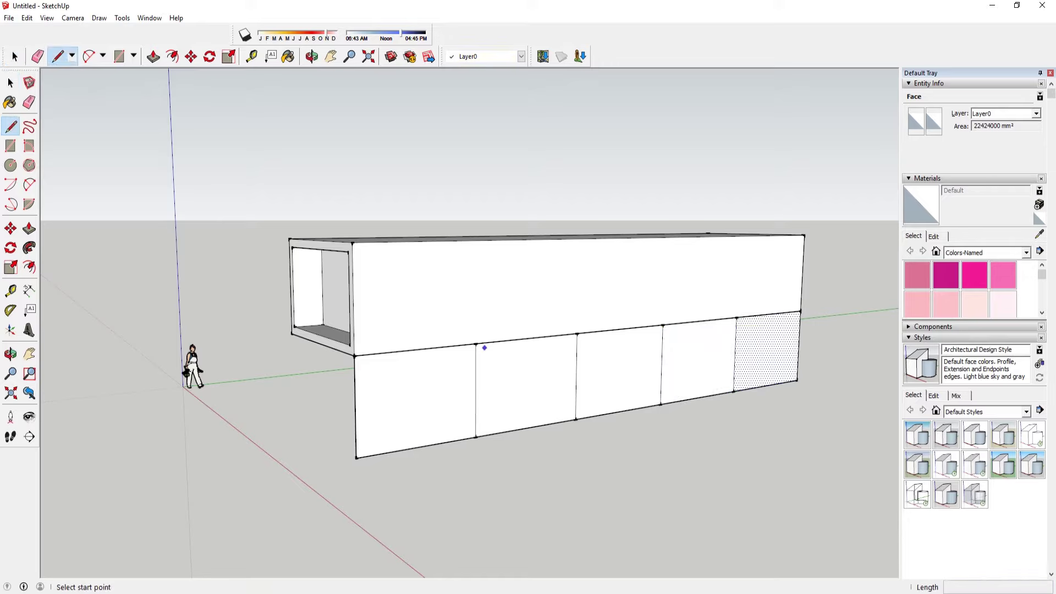
left_click(475, 437)
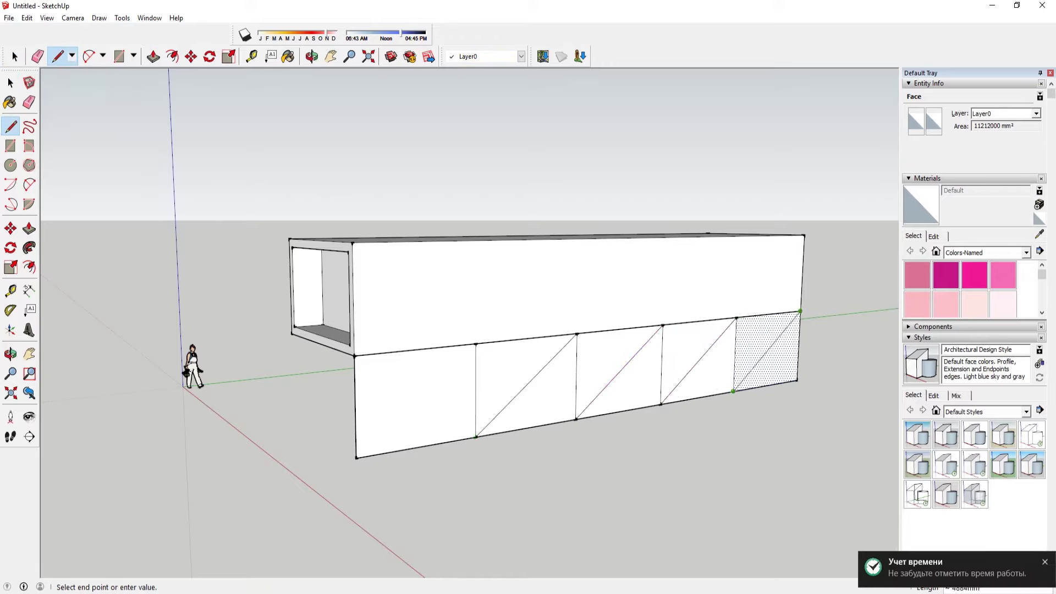
left_click(800, 311)
key("space")
Inset a smaller triangle in the second panel and erase its top edge.
left_click(511, 374)
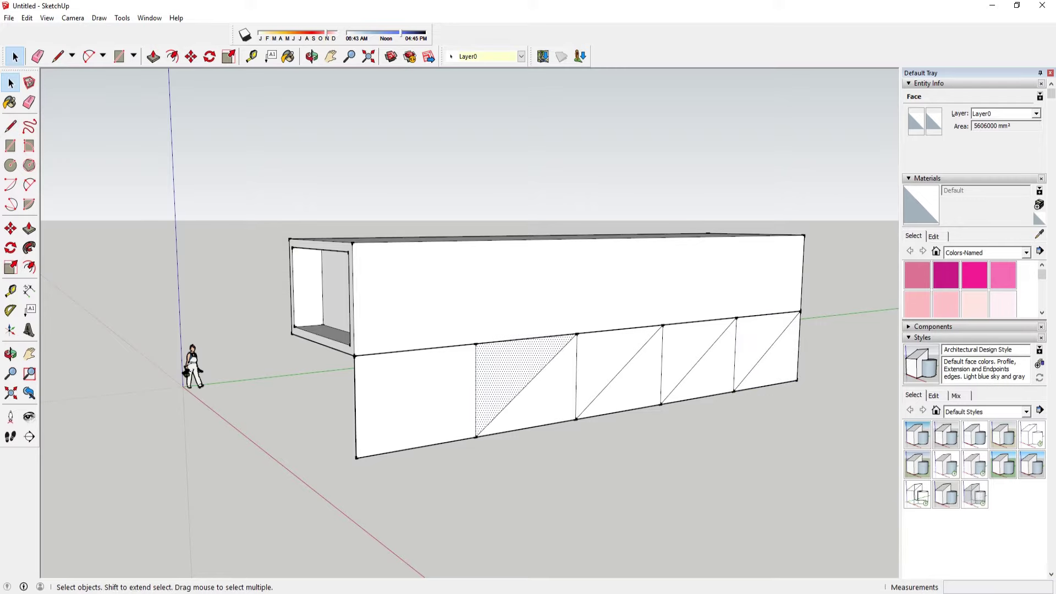
key("f")
left_click_drag(527, 383, 503, 366)
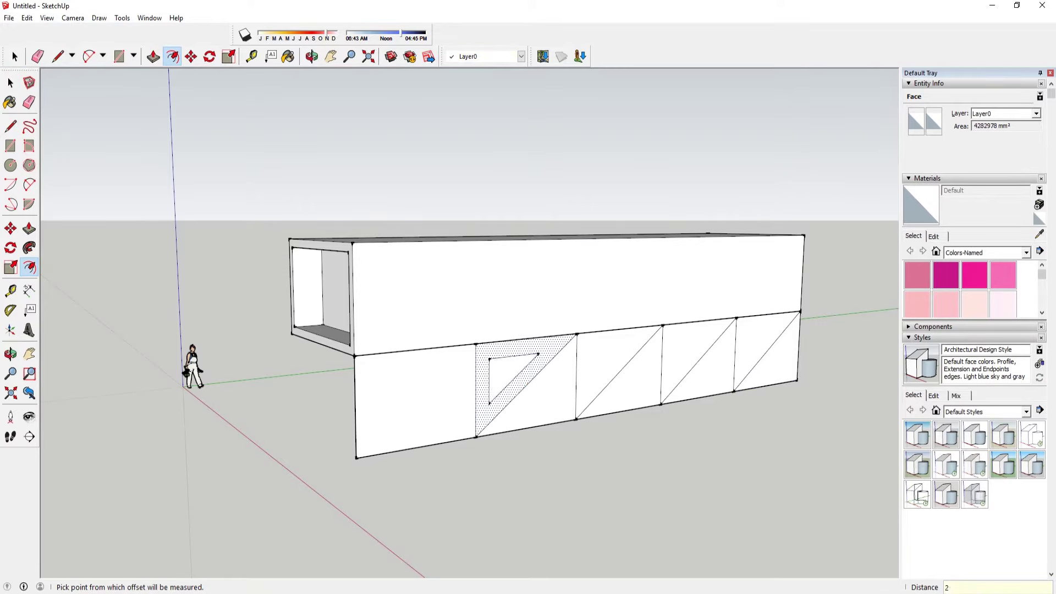
key("l")
scroll(494, 356, "up", 1)
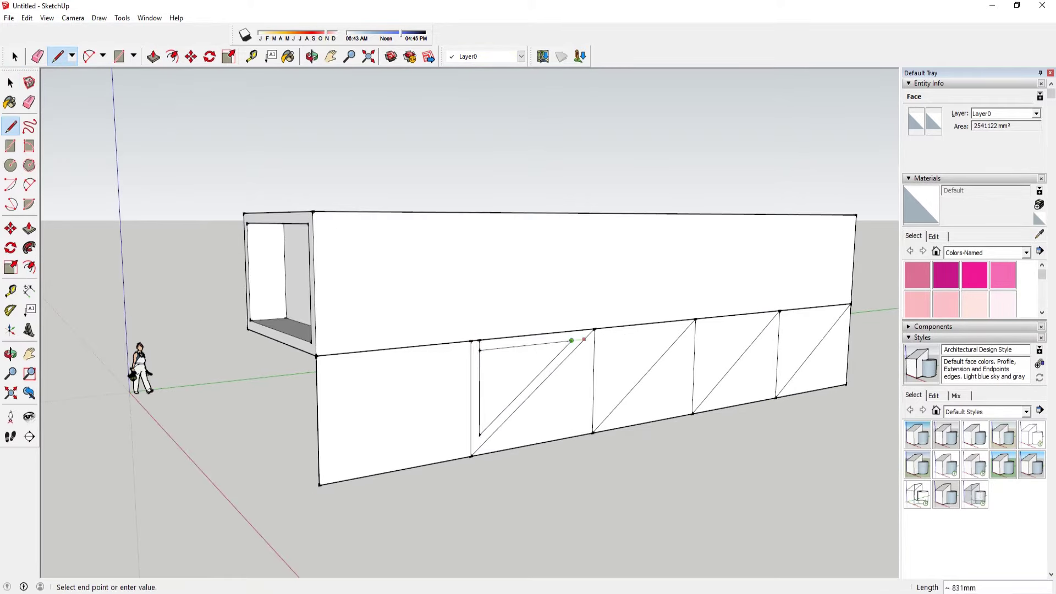
key("e")
left_click(525, 345)
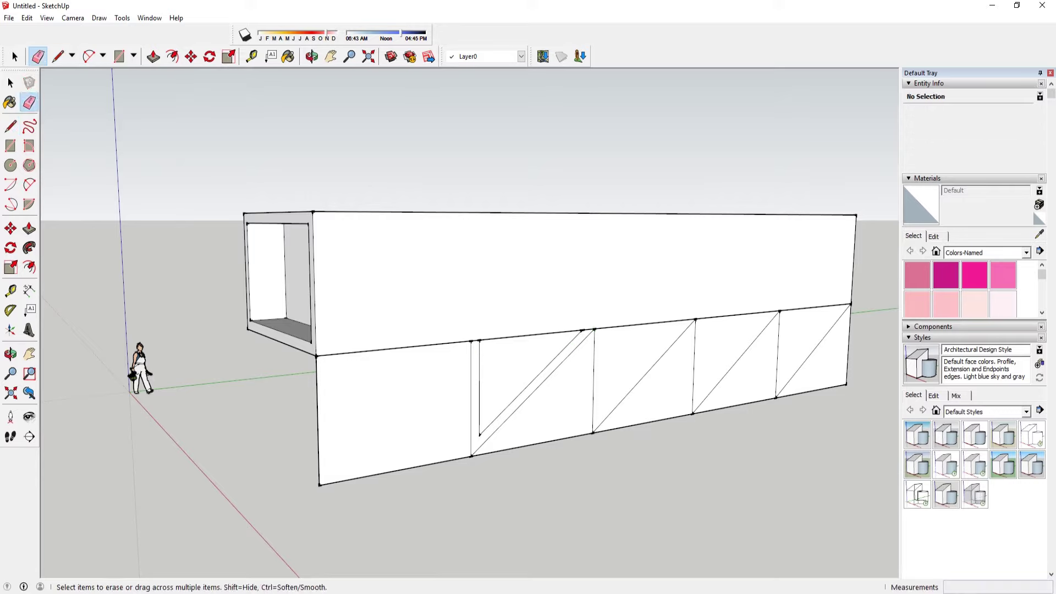
key("space")
Inset smaller triangles in the middle and remaining triangular panels.
left_click(621, 357)
key("f")
left_click_drag(610, 357, 627, 374)
key("space")
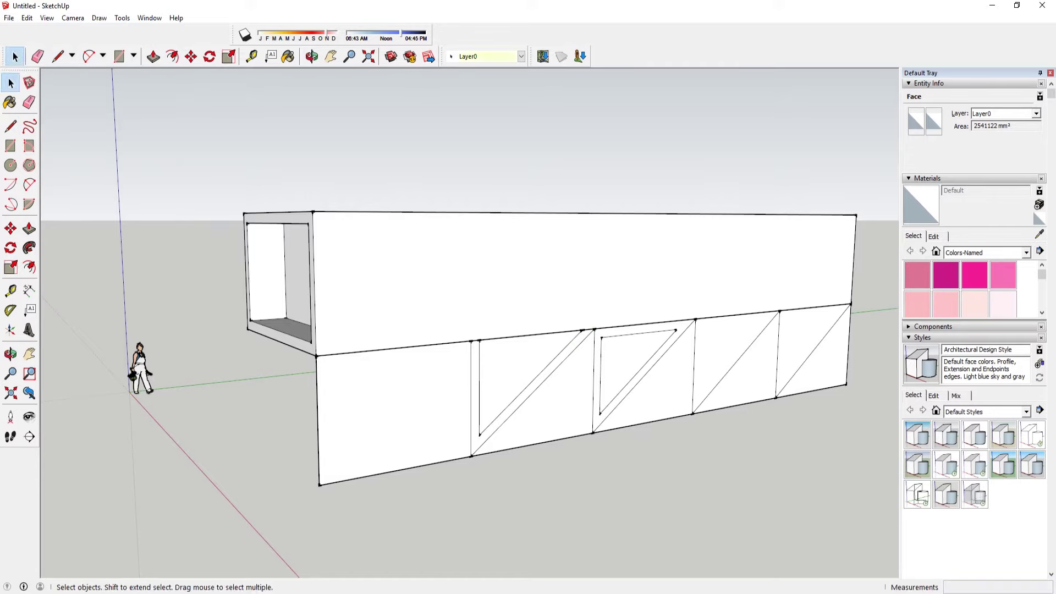
left_click(734, 363)
key("f")
left_click_drag(726, 360, 740, 371)
left_click_drag(808, 352, 819, 360)
key("e")
scroll(715, 357, "up", 1)
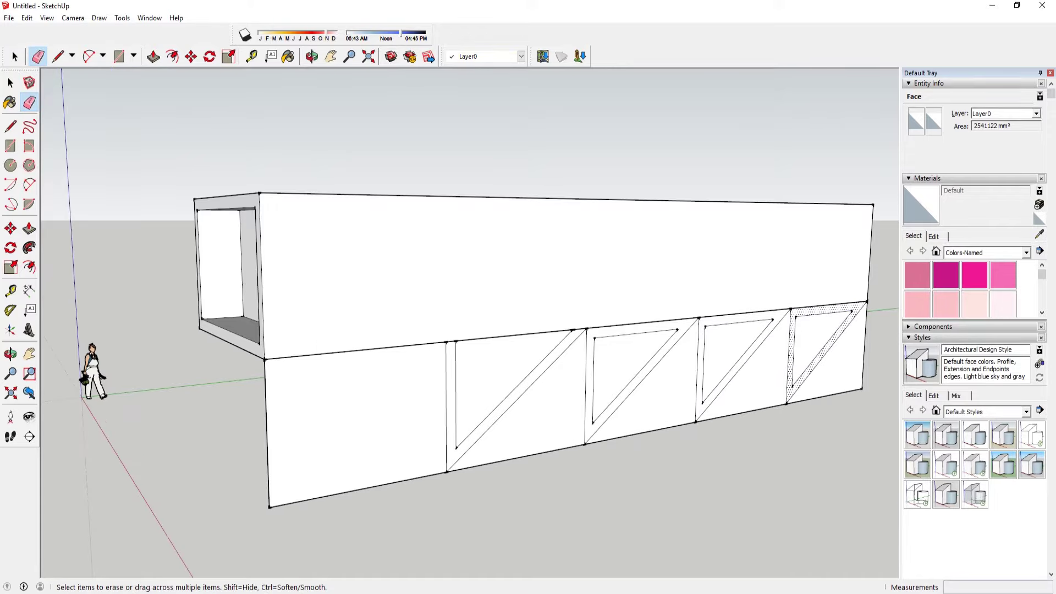
left_click_drag(495, 330, 550, 330)
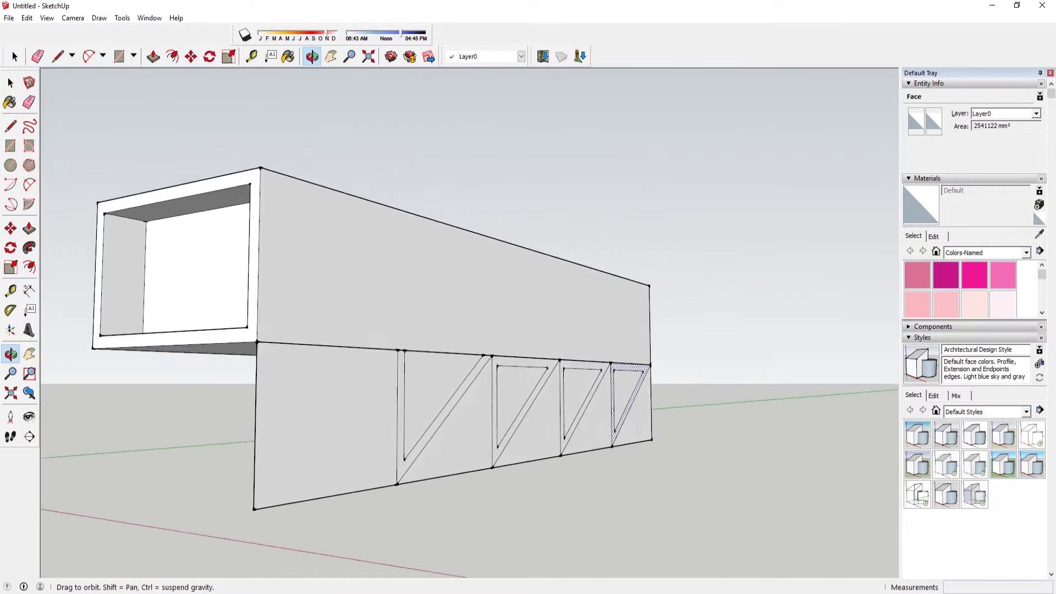
scroll(495, 357, "up", 3)
Draw the diagonal across the last bay.
key("l")
left_click(483, 350)
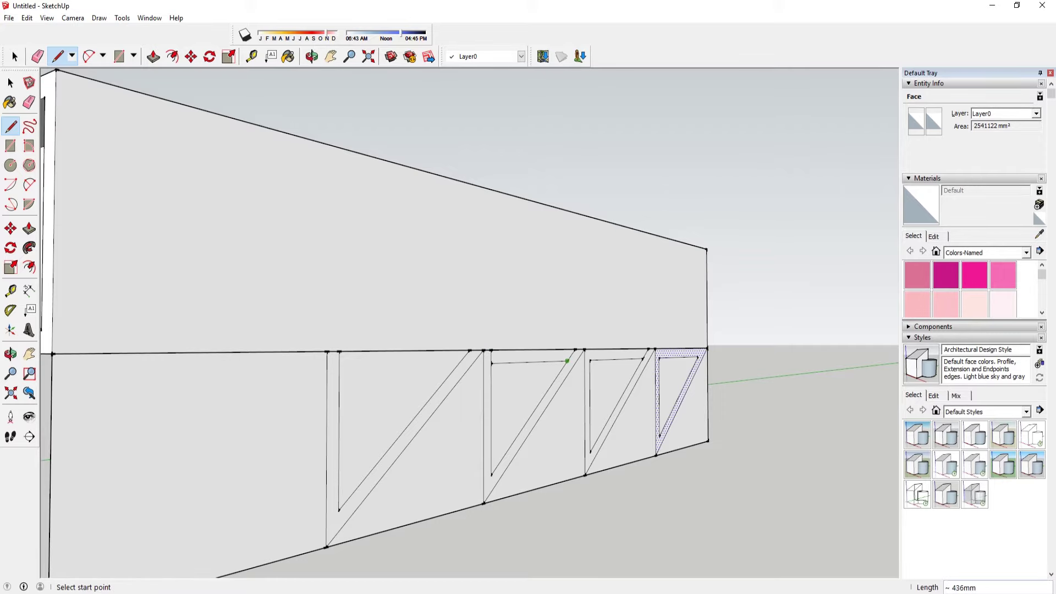
key("space")
key("l")
left_click(654, 349)
left_click(698, 356)
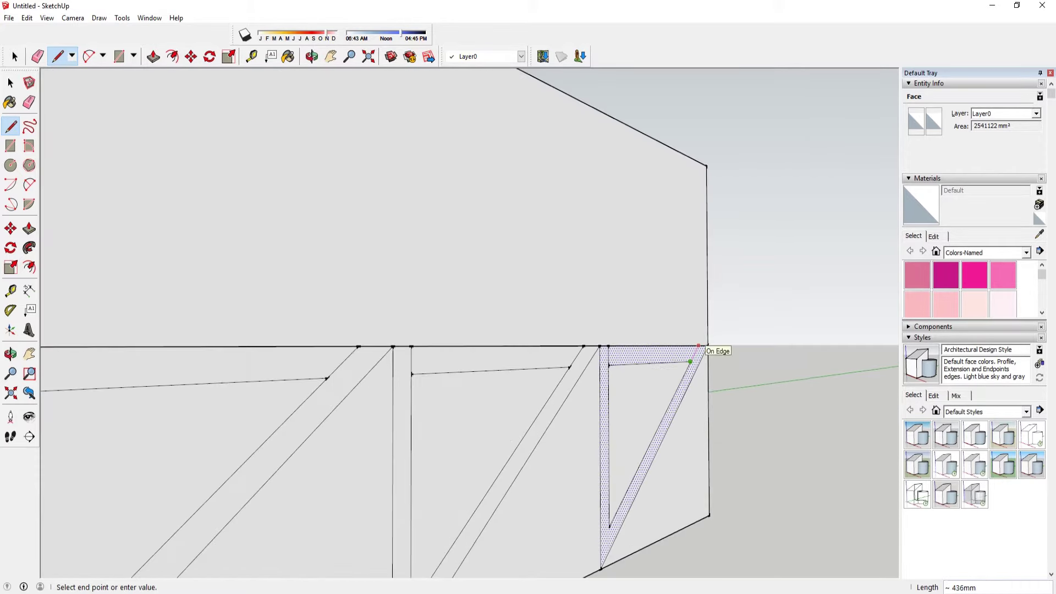
Erase the bays' top and bottom wall edges so only triangular legs remain.
key("space")
key("e")
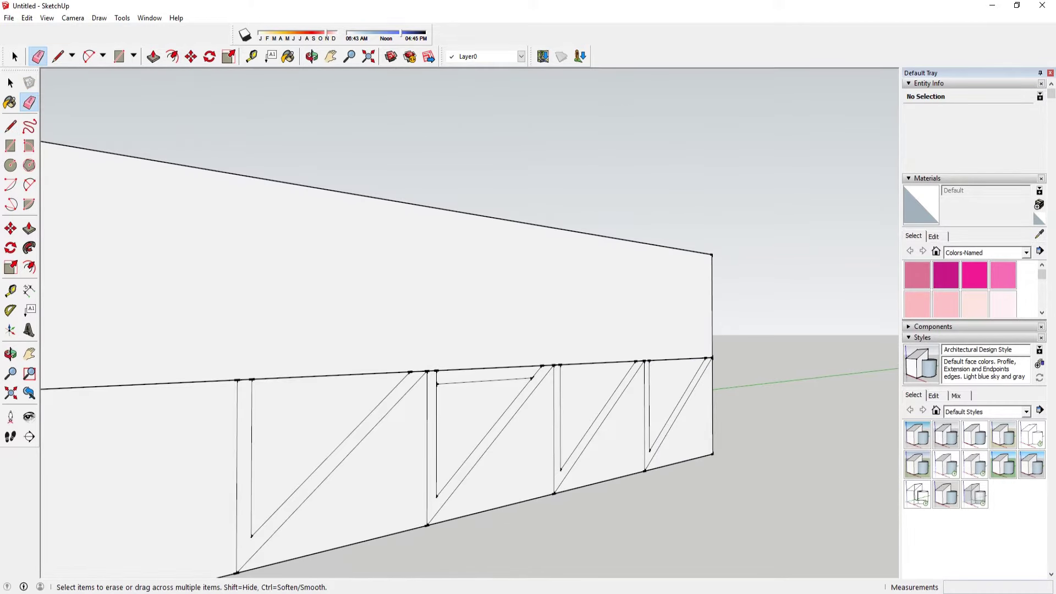
left_click(483, 381)
scroll(559, 422, "up", 3)
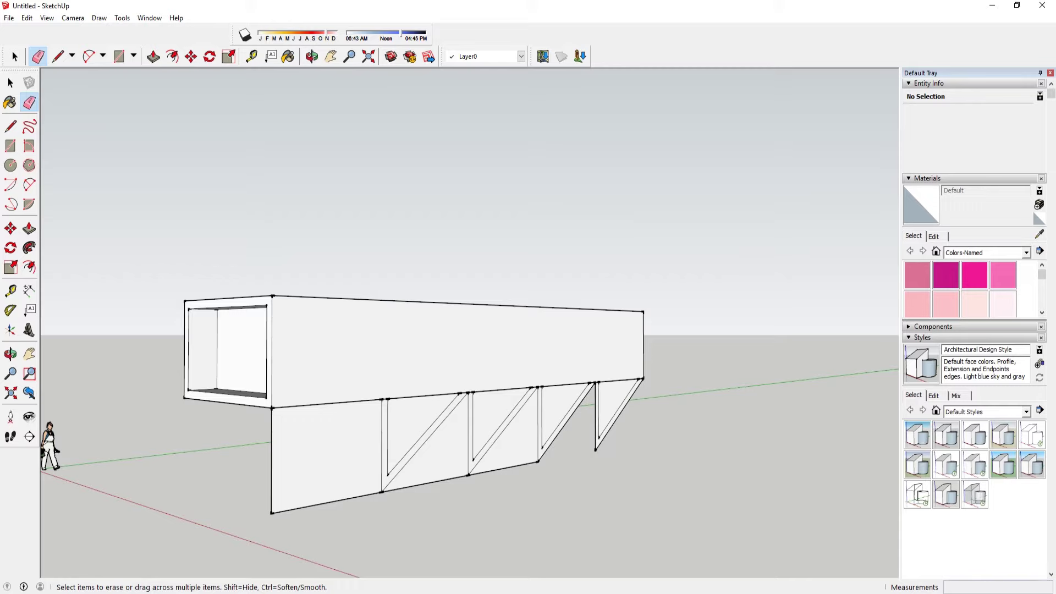
left_click(503, 468)
left_click(425, 483)
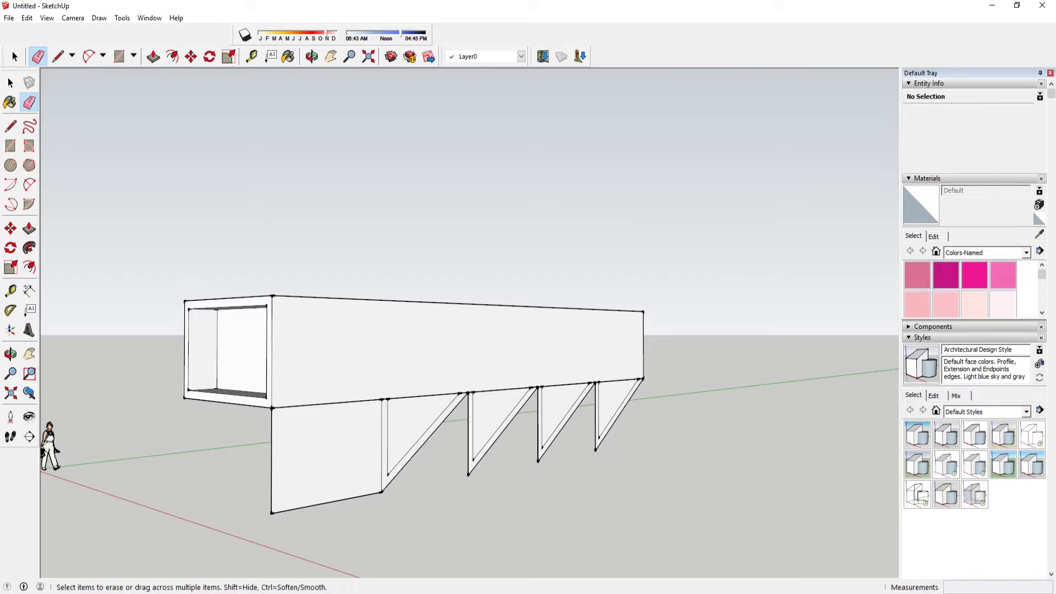
left_click_drag(271, 462, 326, 501)
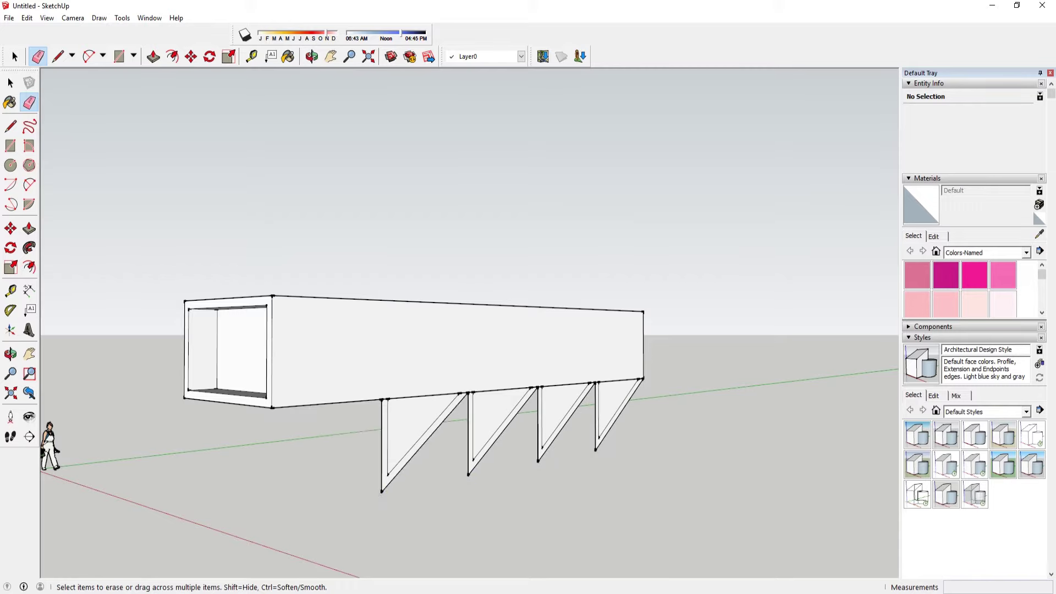
key("space")
Delete the leftover first-bay face and thicken all four legs to the same depth.
key("Delete")
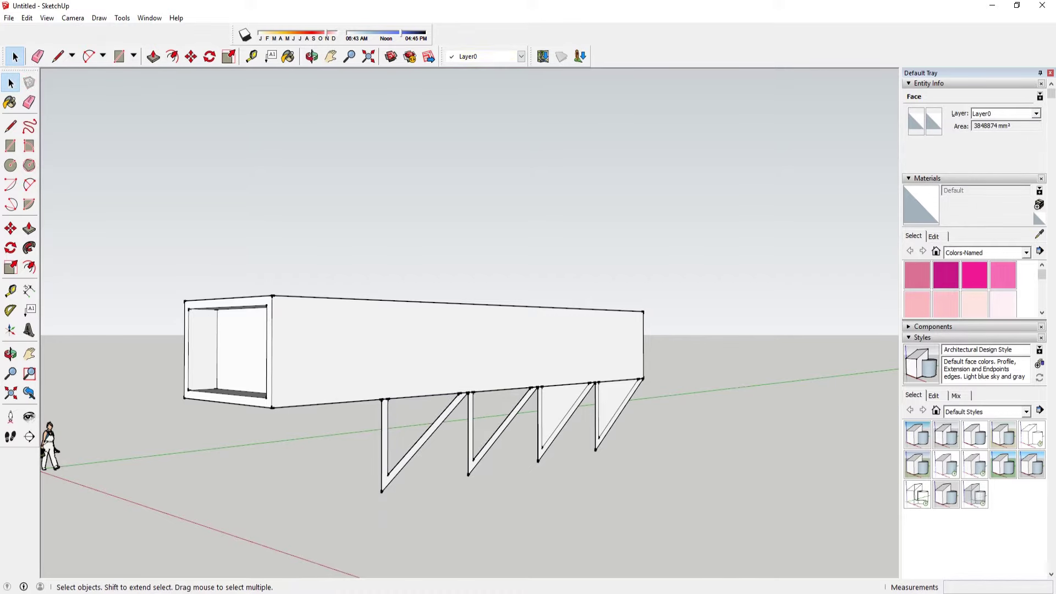
scroll(456, 468, "up", 2)
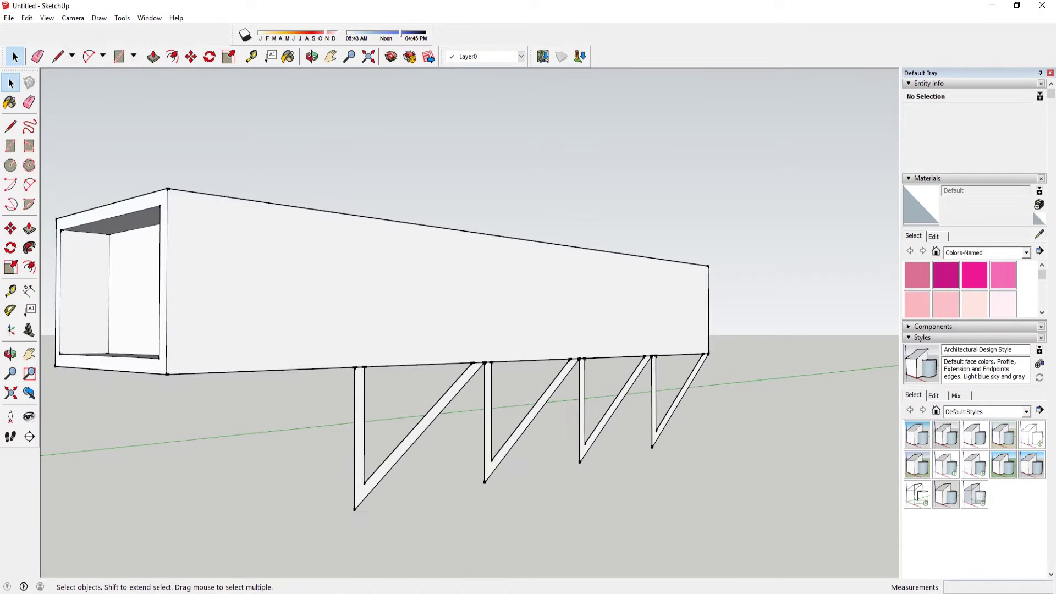
key("p")
double_click(360, 435)
key("space")
key("p")
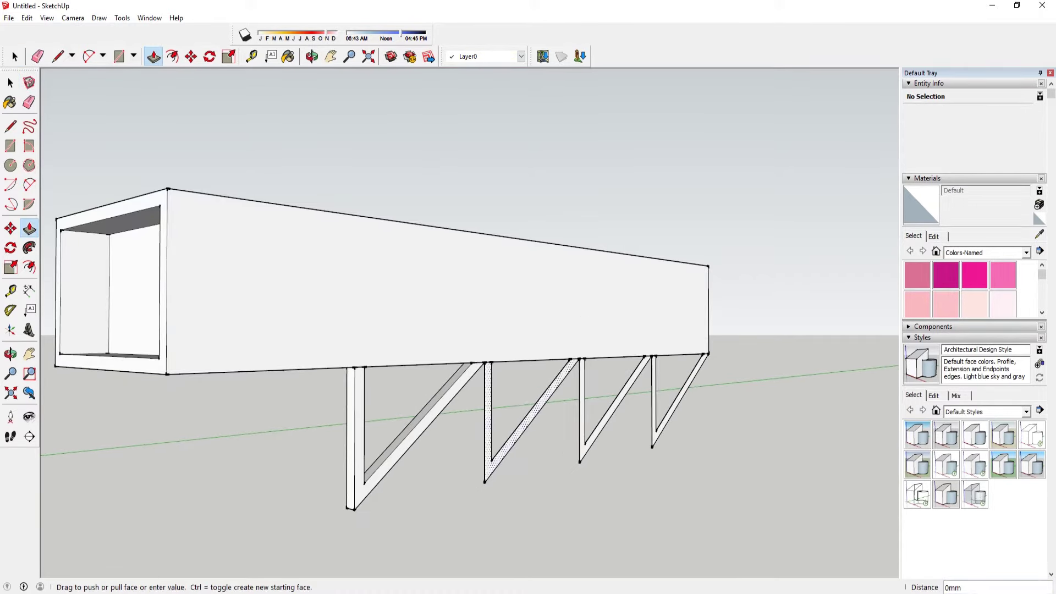
double_click(487, 424)
double_click(580, 407)
double_click(677, 398)
key("space")
Select the leg group and move it under the middle of the tube.
left_click(677, 407)
key("o")
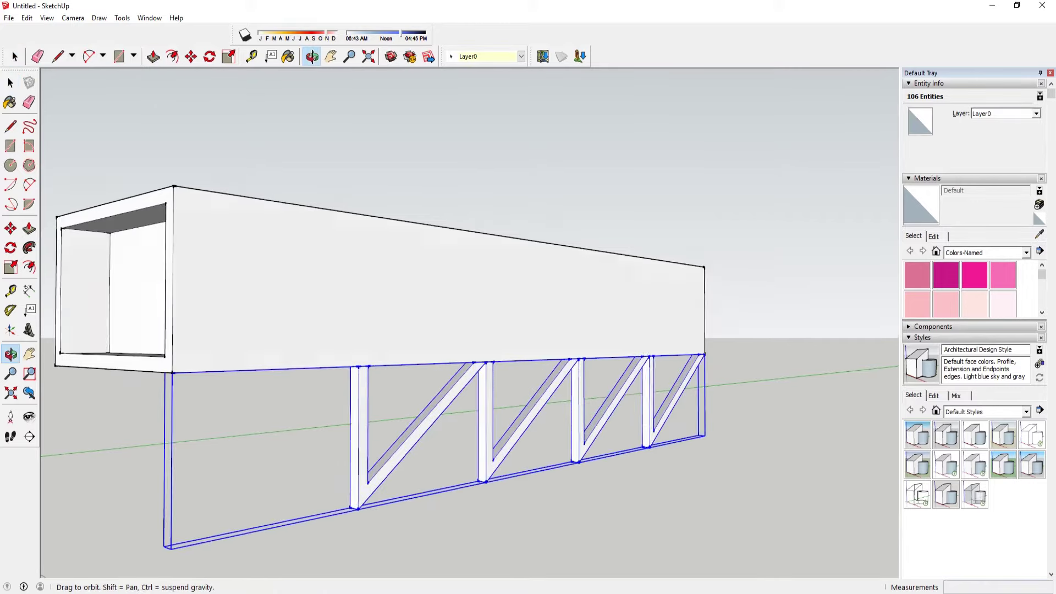
left_click_drag(676, 407, 495, 385)
key("m")
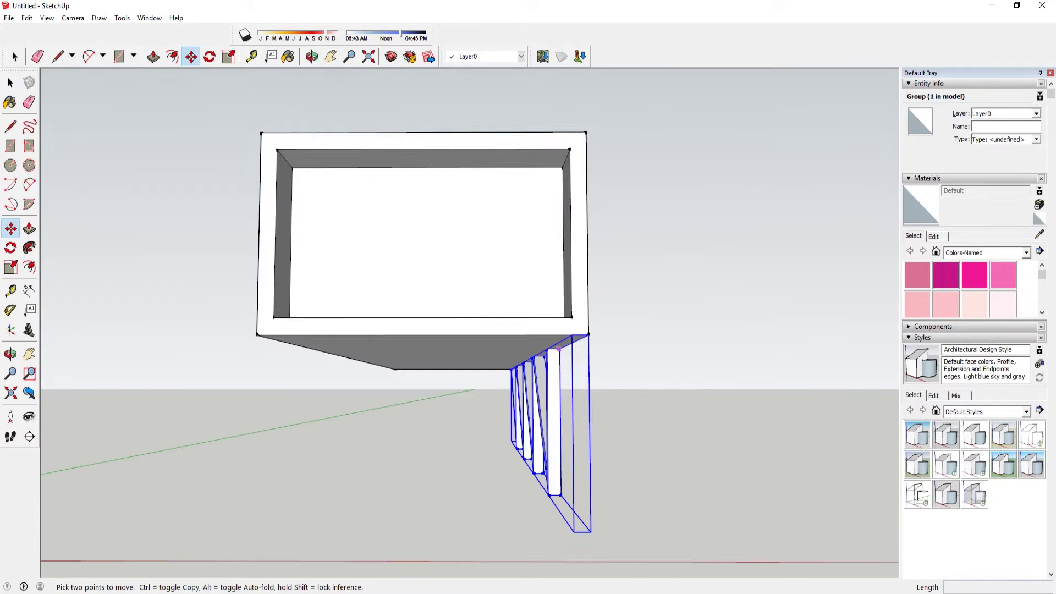
scroll(558, 348, "up", 3)
left_click(554, 347)
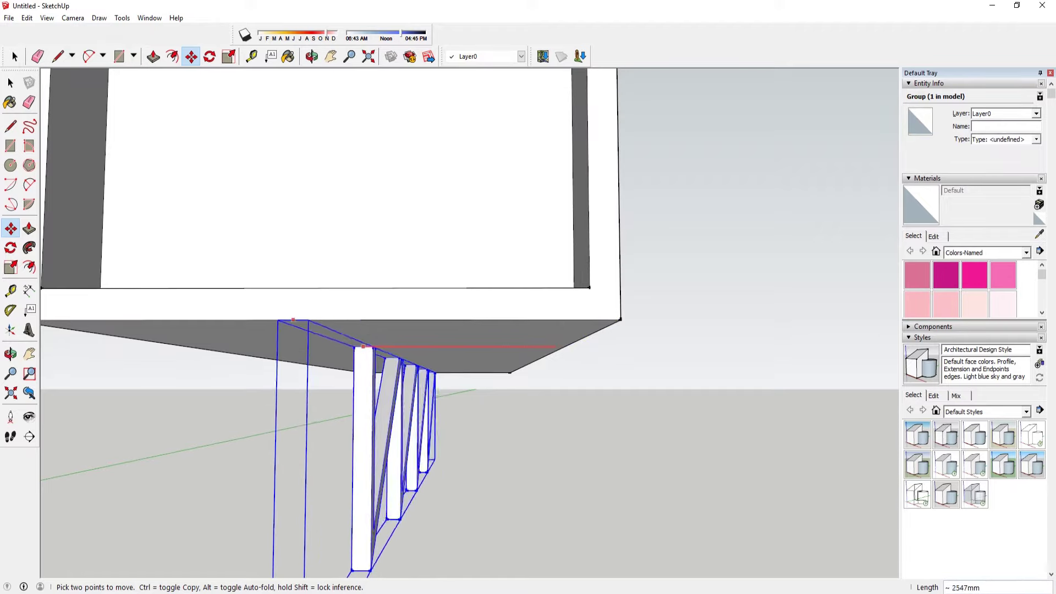
scroll(363, 346, "down", 5)
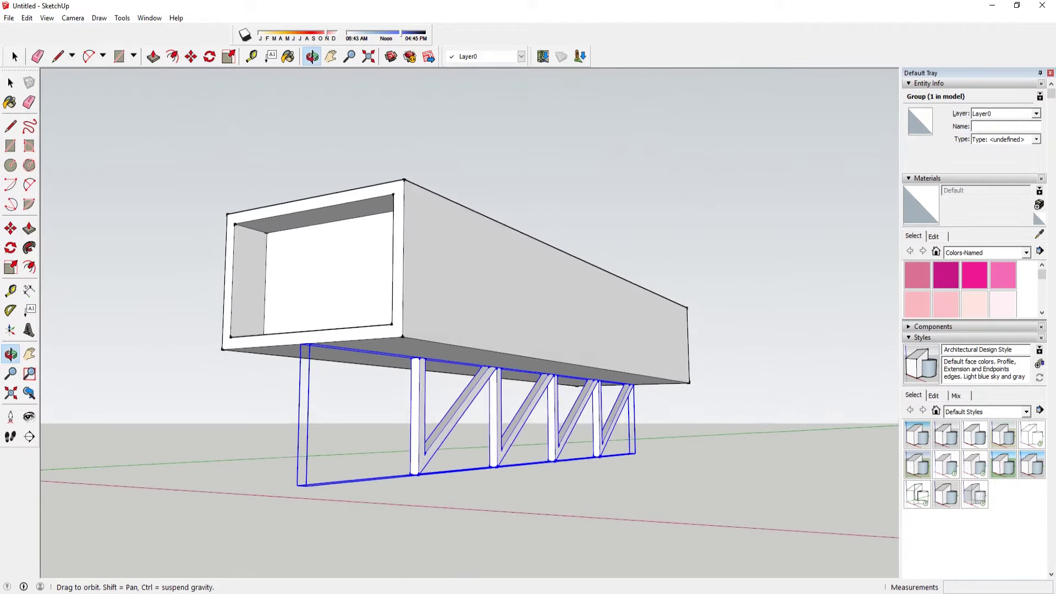
key("space")
Erase leftover outline edges inside the leg group, then close the group.
scroll(495, 357, "up", 4)
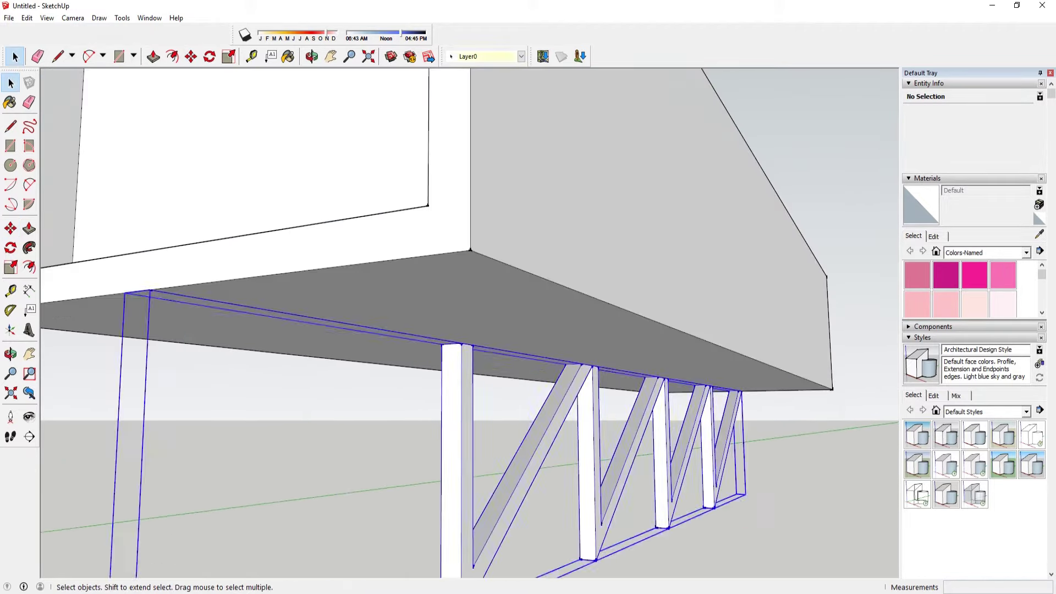
key("e")
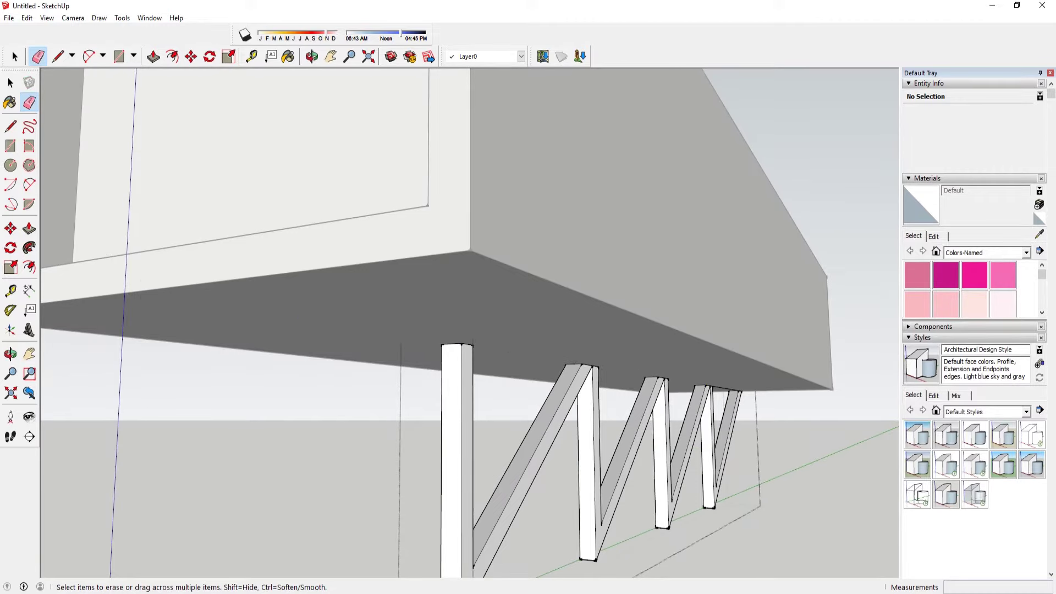
scroll(468, 330, "down", 5)
key("o")
left_click_drag(495, 330, 440, 341)
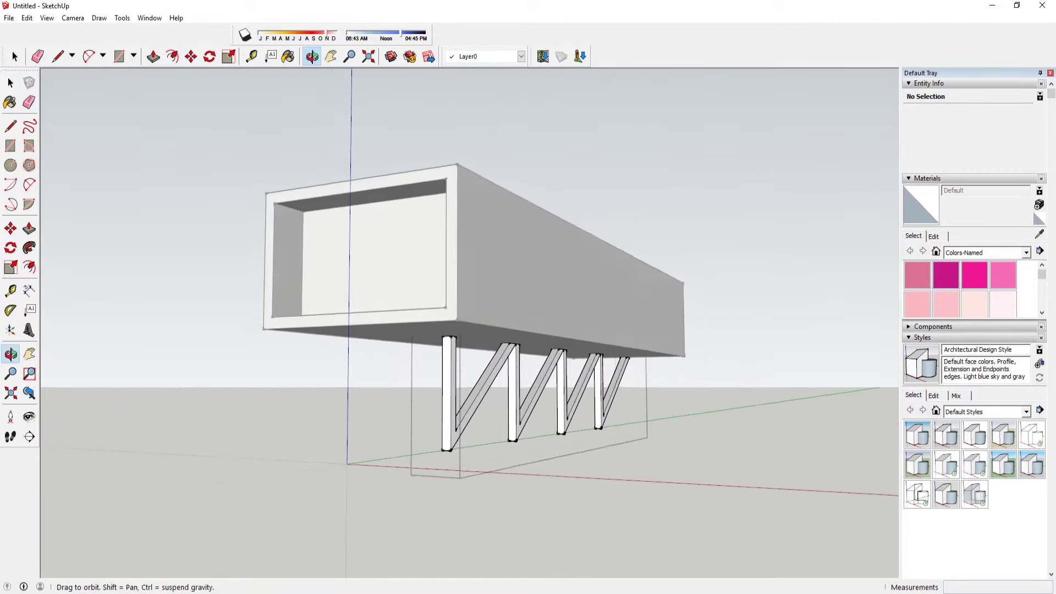
key("space")
key("Escape")
Set the style's Profiles edge width to 2 from a lower, wider view.
scroll(473, 308, "down", 2)
key("o")
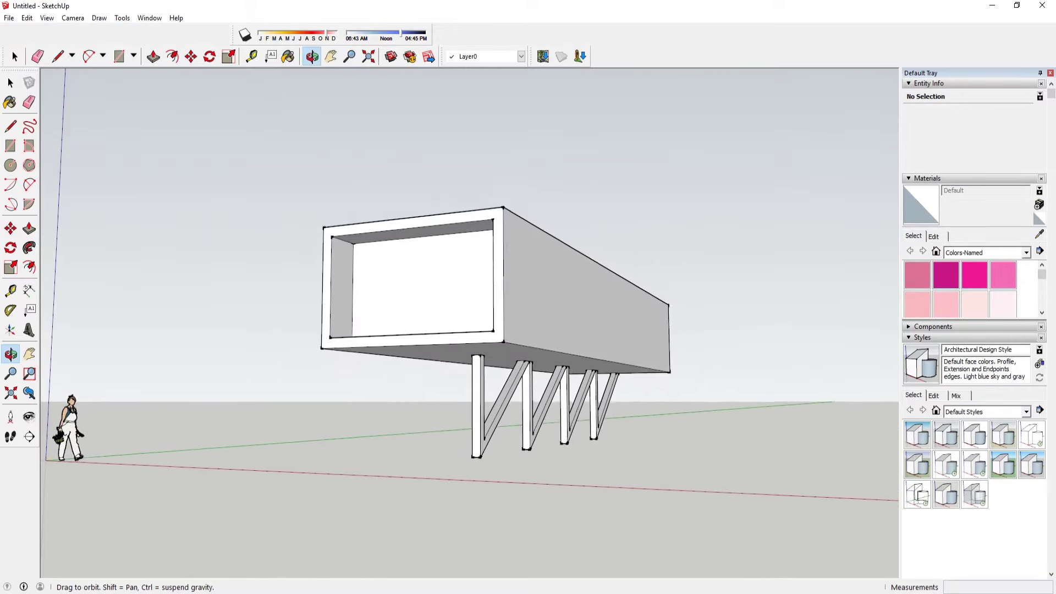
key("space")
left_click_drag(473, 329, 495, 330)
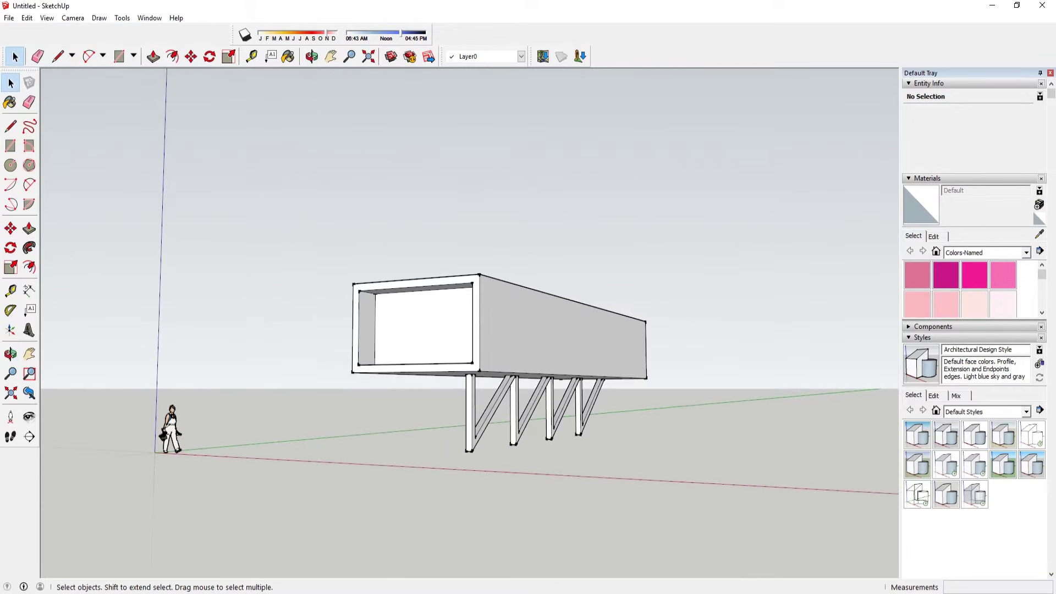
left_click(933, 395)
key("BackSpace")
type("2")
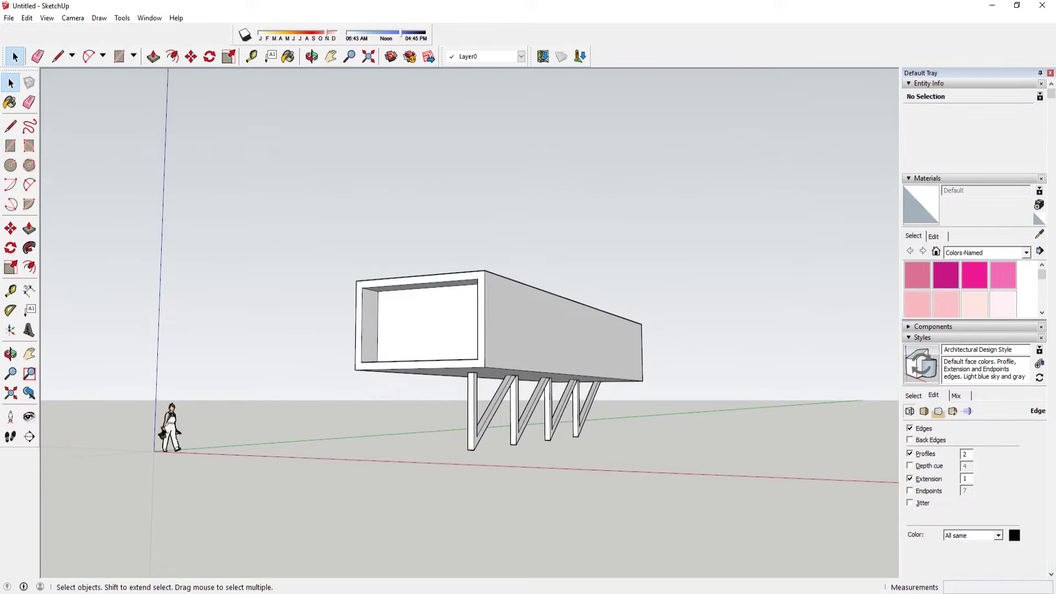
Save the model as 02 and copy a screenshot of the view.
key("ctrl+s")
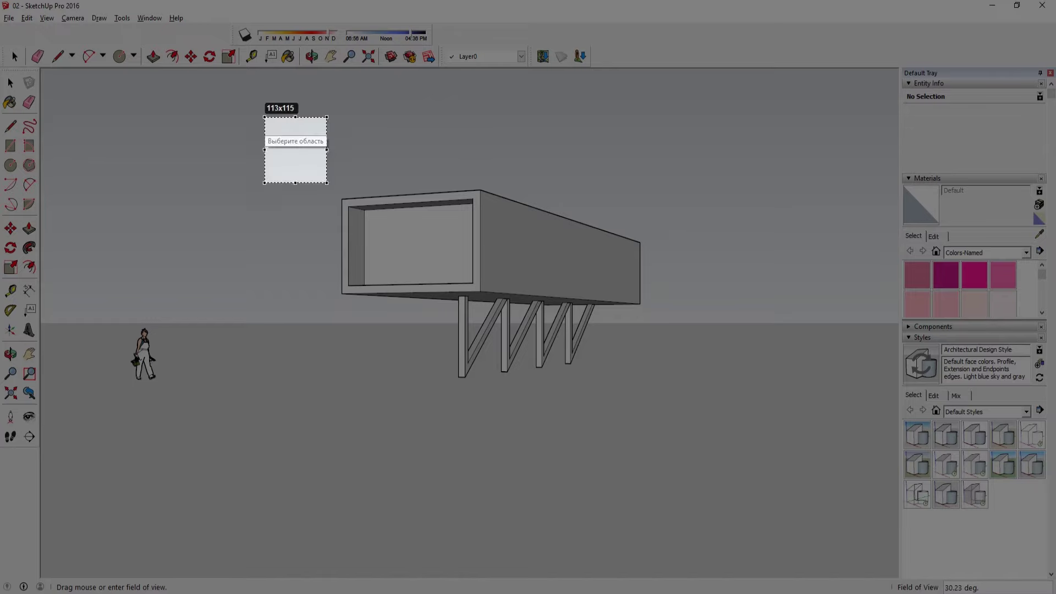
key("ctrl+c")
key("alt+Tab")
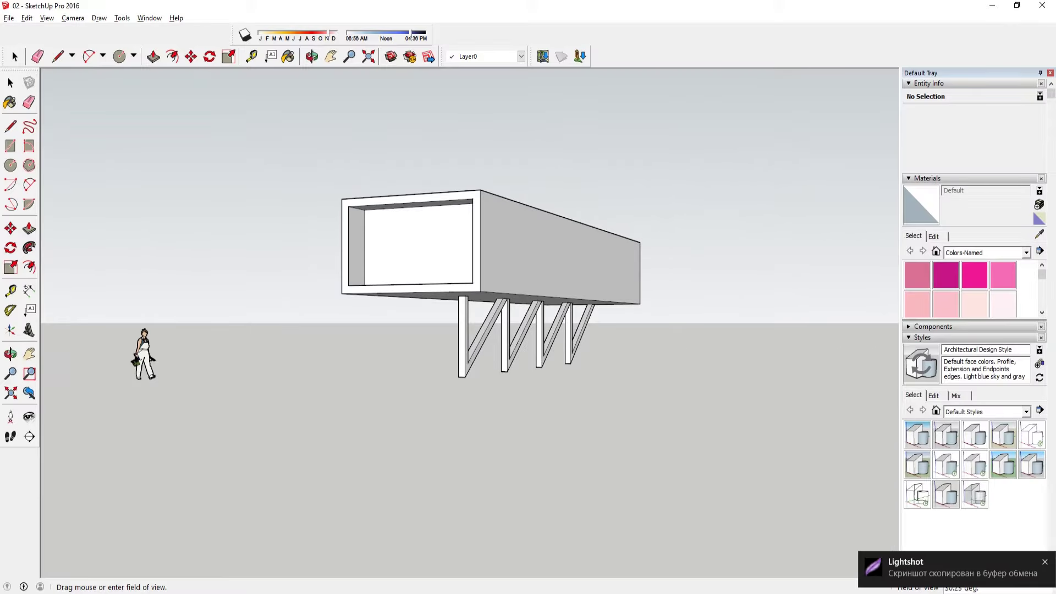
Capture the building region from SketchUp and paste it into the maximized desert photo.
key("alt+Tab")
key("super+Up")
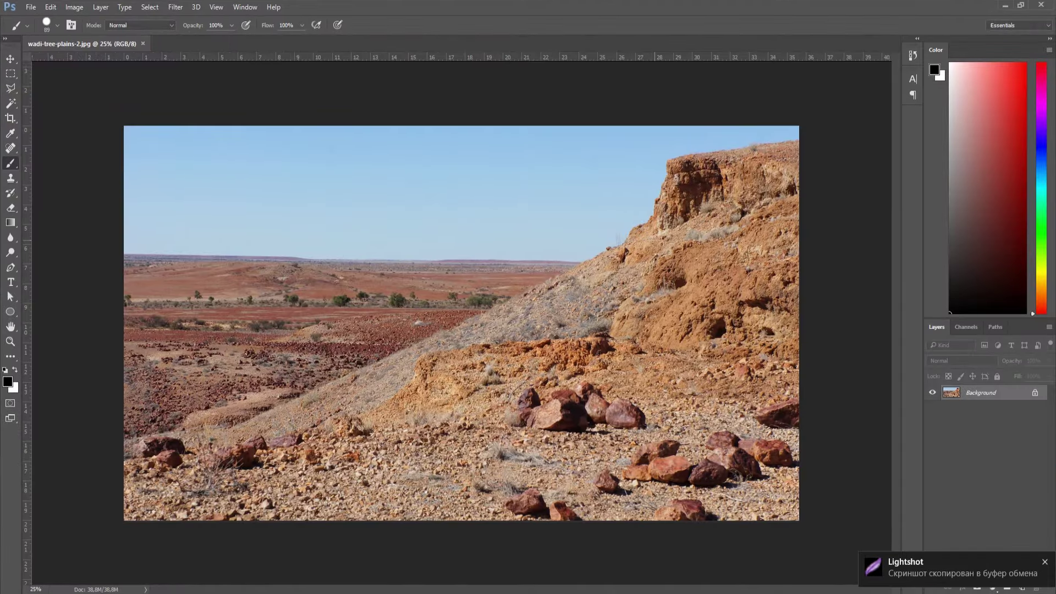
key("ctrl+0")
scroll(464, 336, "up", 1)
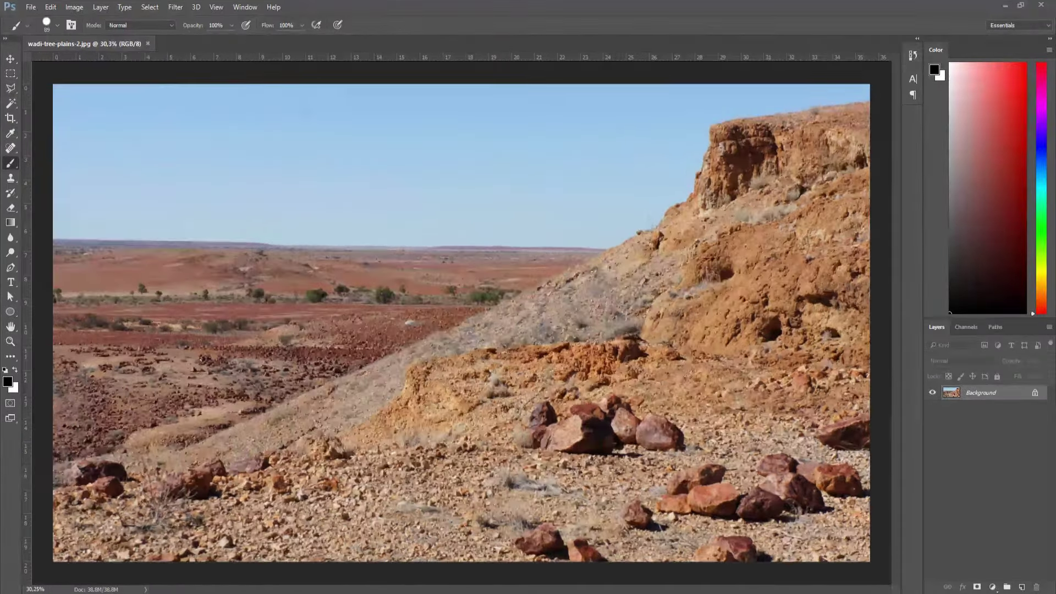
key("alt+Tab")
key("Print")
left_click_drag(295, 160, 655, 403)
key("ctrl+c")
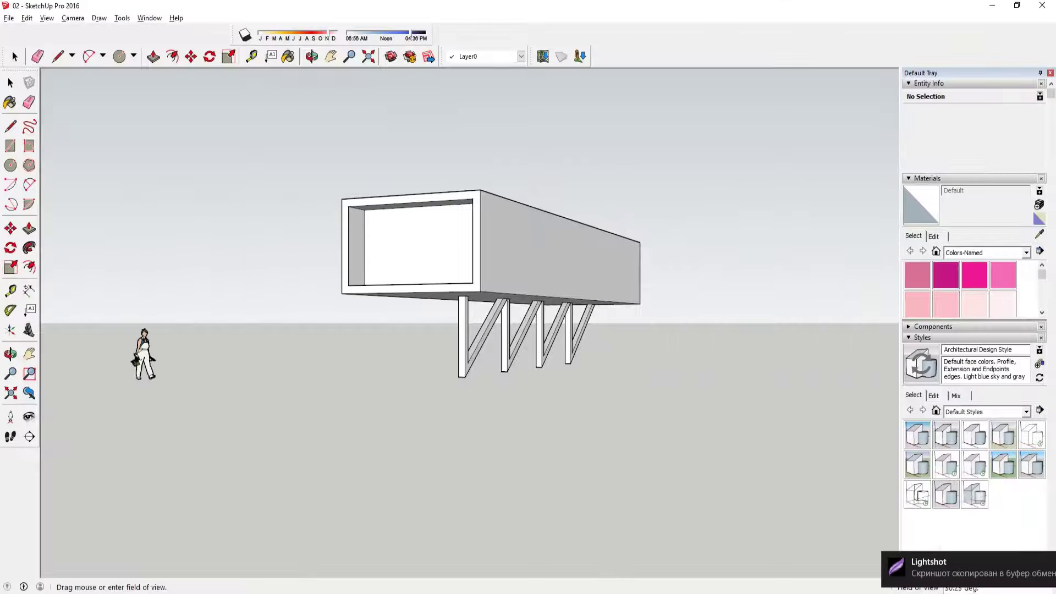
key("alt+Tab")
key("ctrl+v")
Enlarge the pasted building, blend it with Multiply, and move it higher over the cliff.
key("ctrl+t")
left_click_drag(523, 283, 648, 197)
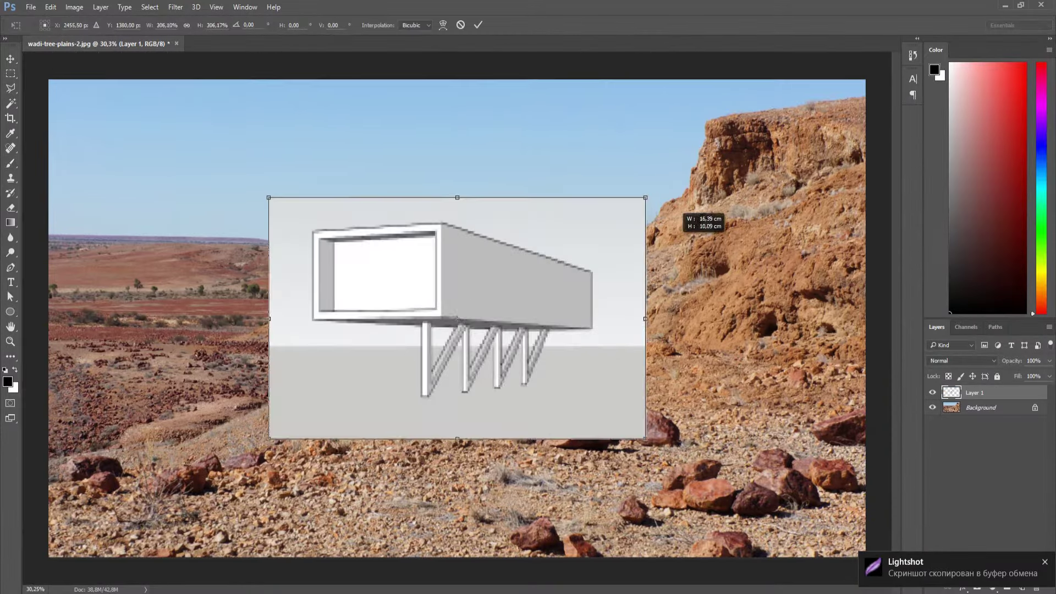
left_click_drag(536, 308, 610, 234)
left_click_drag(719, 123, 699, 134)
key("Return")
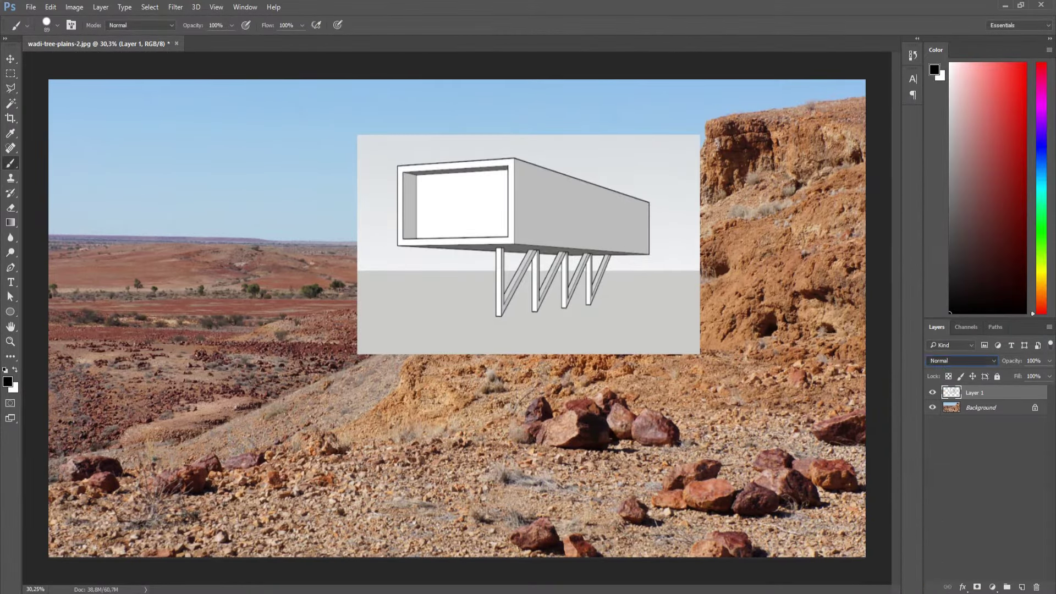
key("shift+alt+m")
key("v")
left_click_drag(573, 198, 613, 226)
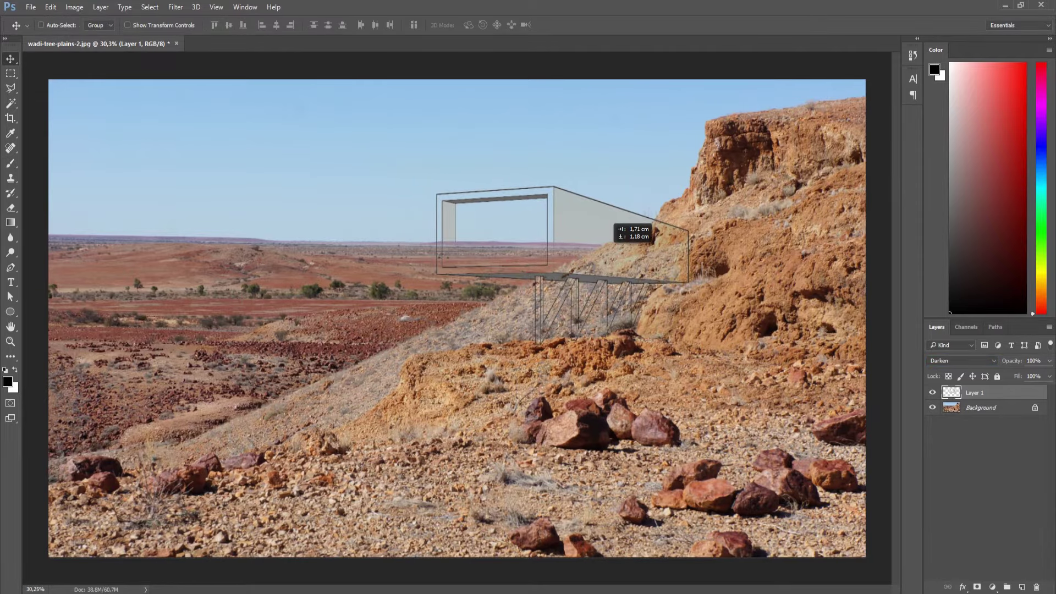
key("ctrl+minus")
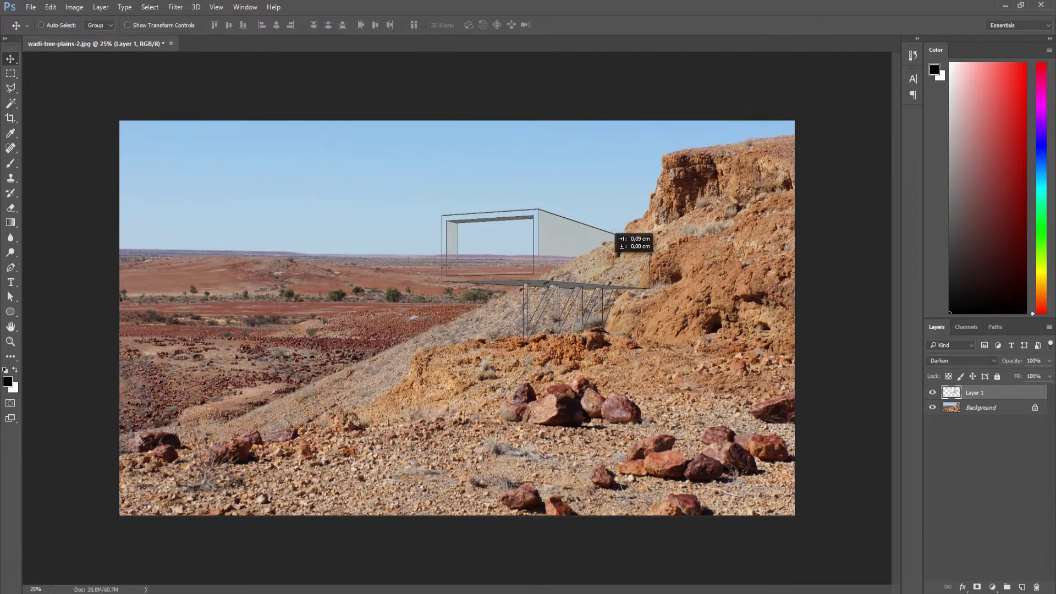
mouse_move(612, 235)
left_mouse_down()
mouse_move(606, 196)
mouse_move(619, 207)
left_mouse_up()
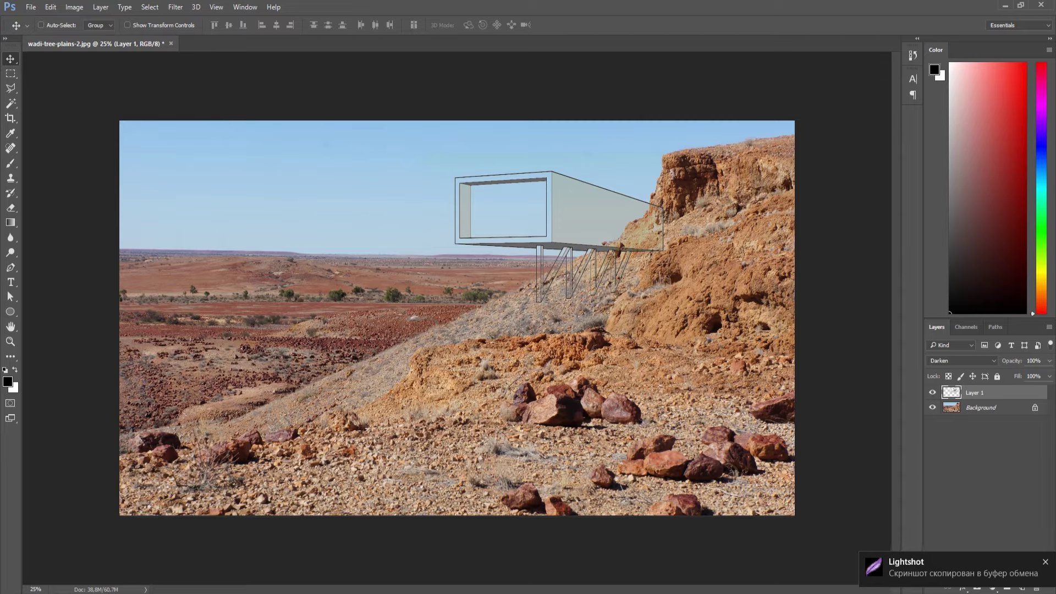
Replace the old building layer with a freshly pasted render, enlarged and raised.
key("Delete")
key("ctrl+v")
key("ctrl+t")
mouse_move(476, 330)
left_mouse_down()
mouse_move(580, 258)
mouse_move(573, 264)
mouse_move(579, 229)
left_mouse_up()
left_click_drag(676, 295, 706, 311)
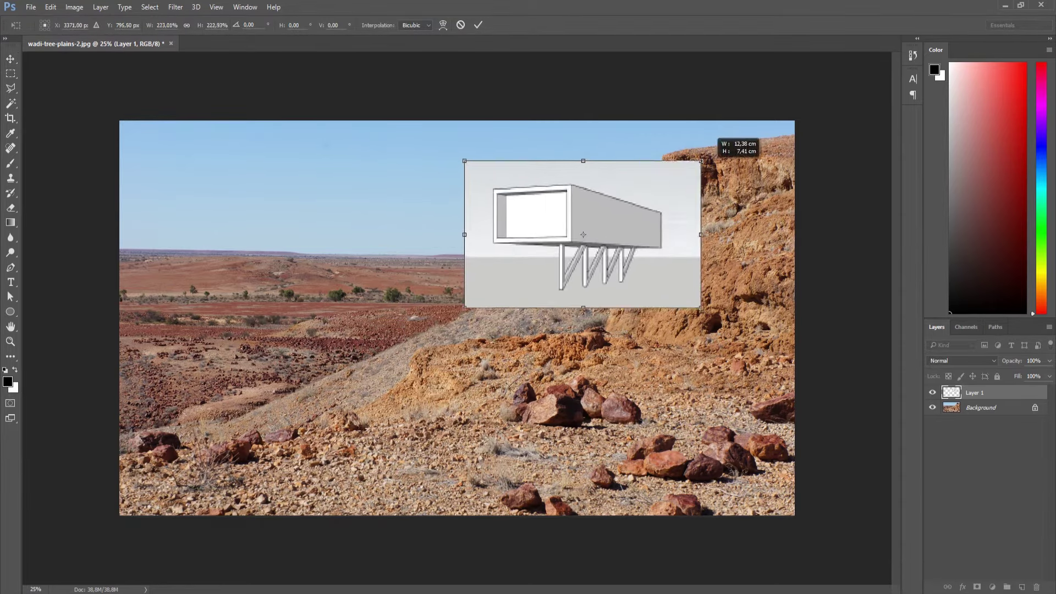
key("Return")
Blend the render with Darken and scale it larger toward the upper left.
key("alt+shift+k")
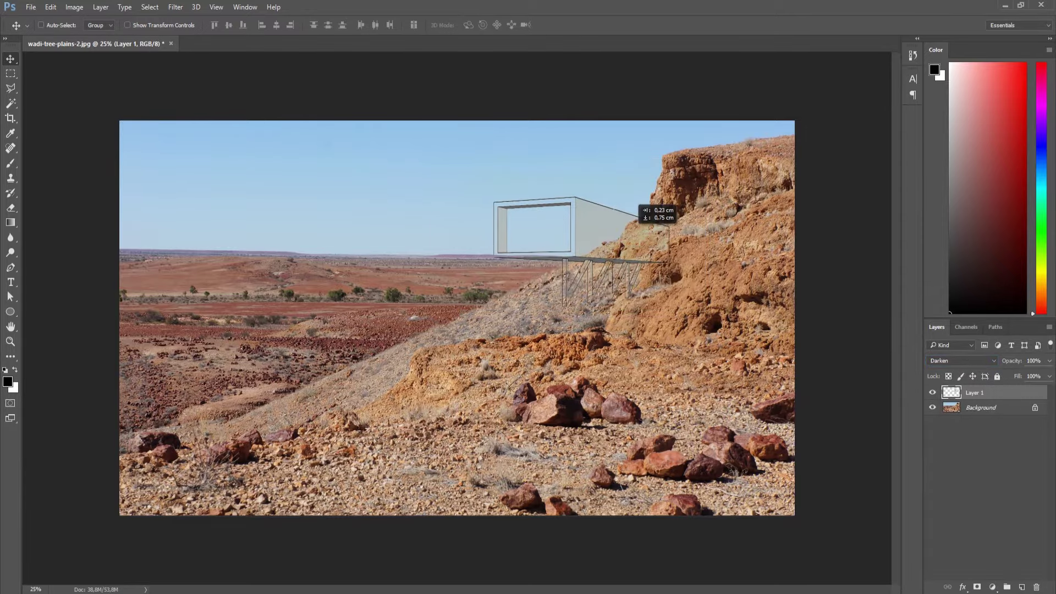
key("ctrl+t")
left_click_drag(732, 138, 690, 155)
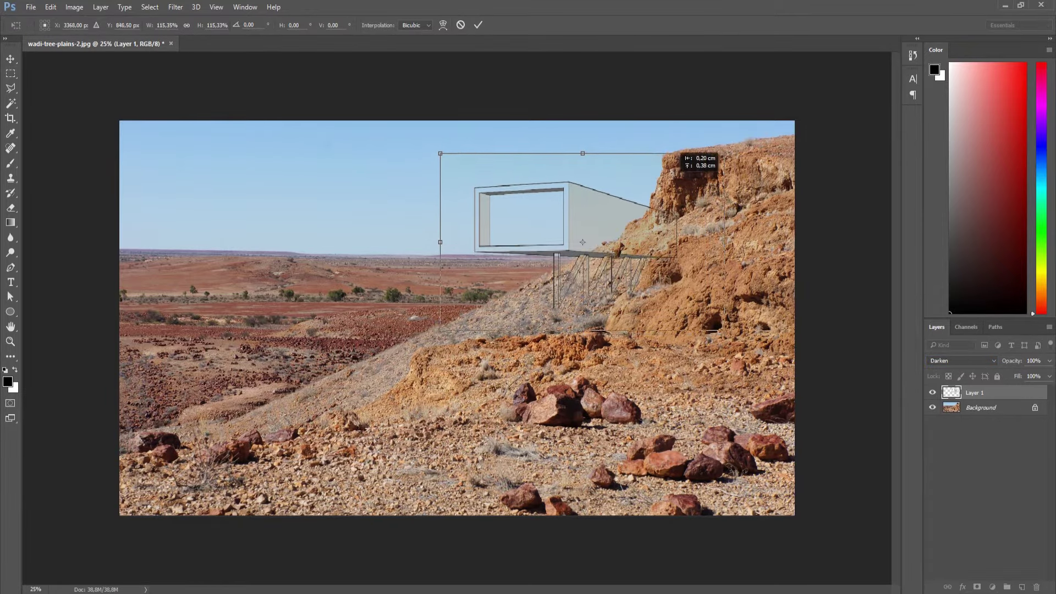
key("Return")
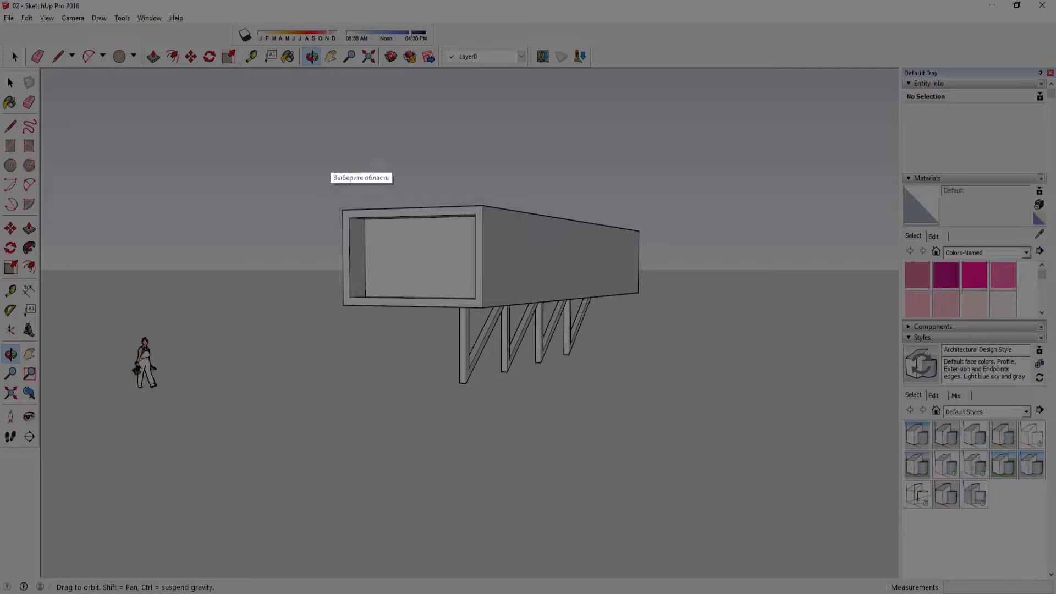
Capture a wider model view and paste it, enlarged, as a second layer.
left_click_drag(278, 127, 730, 429)
key("ctrl+c")
key("alt+Tab")
key("ctrl+v")
key("ctrl+t")
left_click_drag(512, 283, 569, 246)
left_click_drag(495, 299, 580, 243)
Set the trial layer to Darken and adjust its scale and position.
left_click(961, 360)
left_click(959, 379)
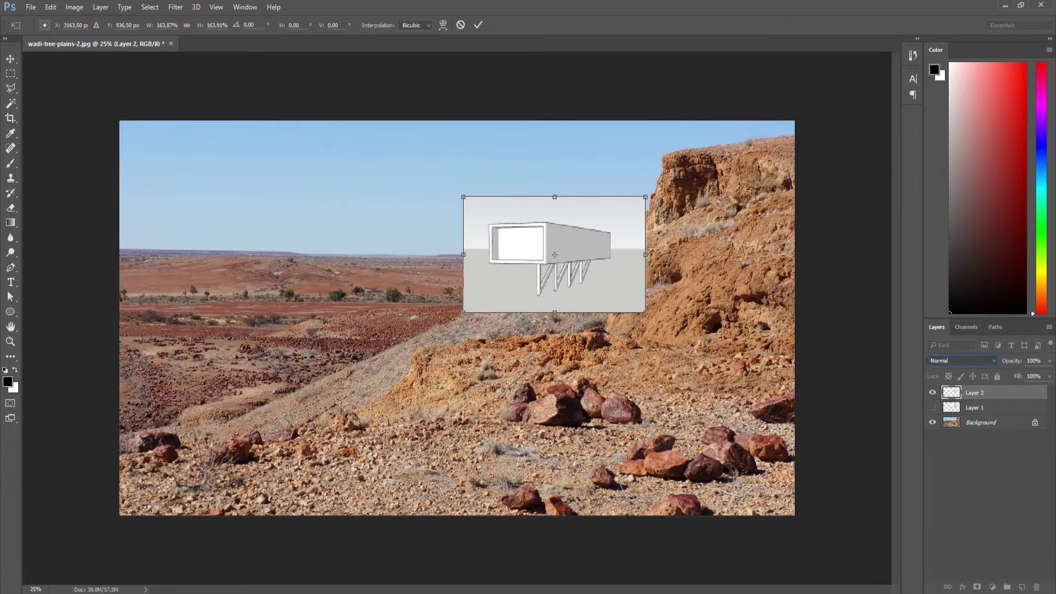
left_click_drag(652, 192, 683, 172)
left_click_drag(528, 254, 521, 266)
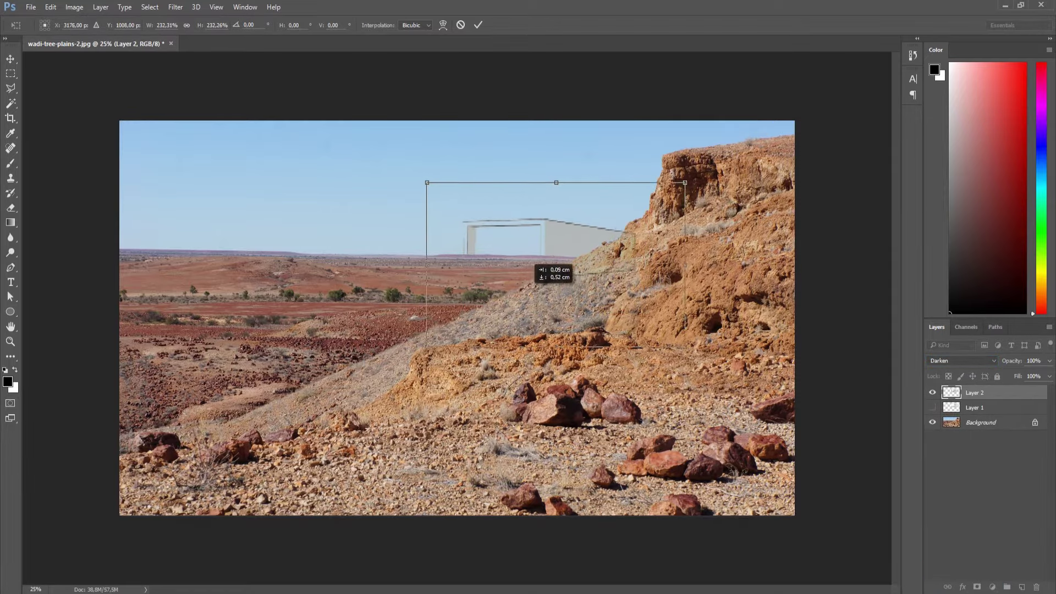
key("Return")
Discard the trial copy and scale the building up toward the upper left.
key("ctrl+e")
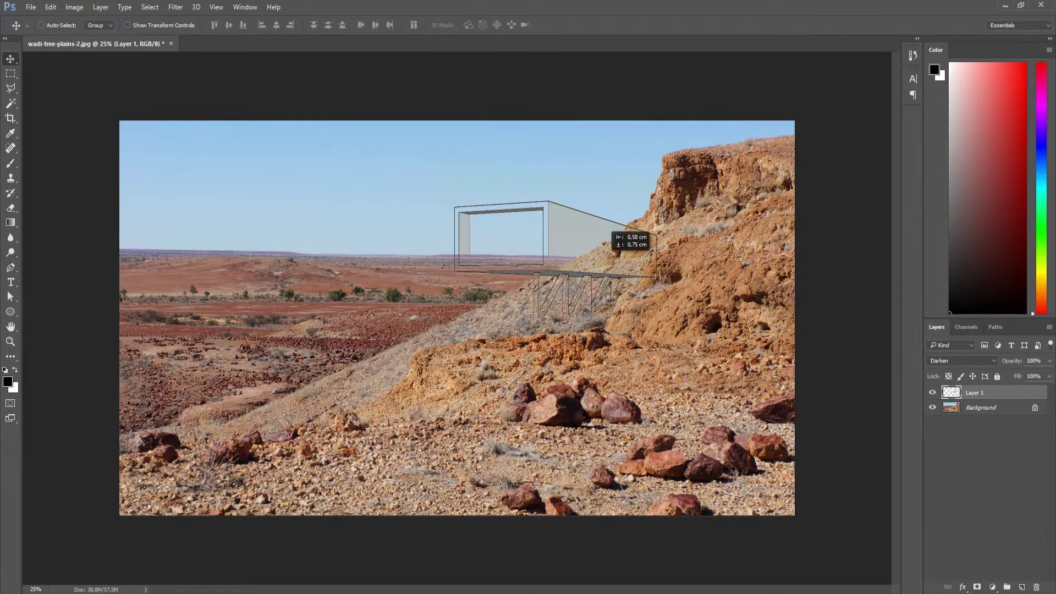
left_click_drag(609, 234, 626, 221)
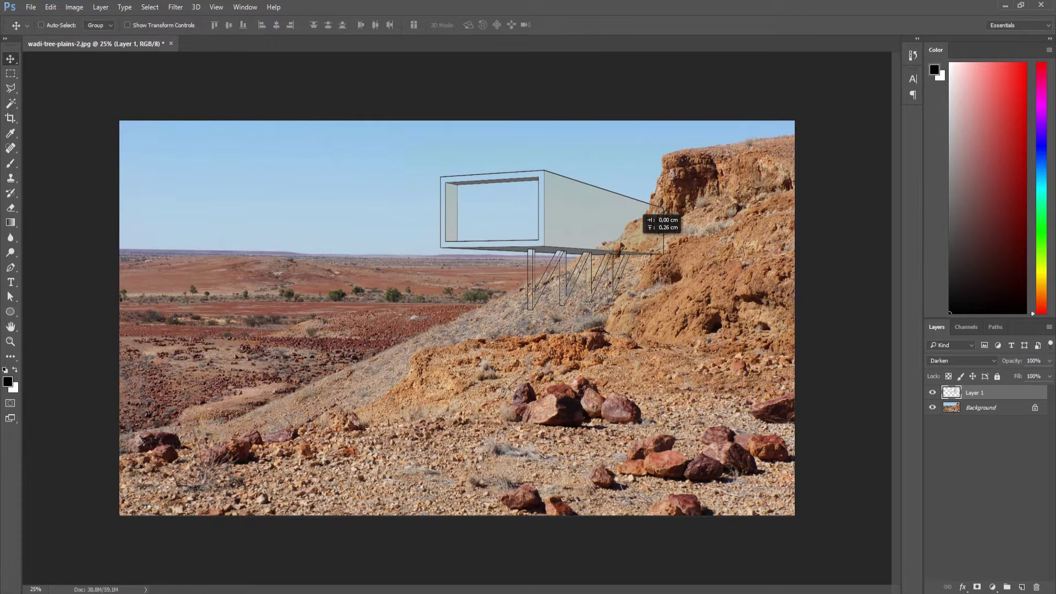
key("ctrl+t")
left_click_drag(770, 113, 683, 183)
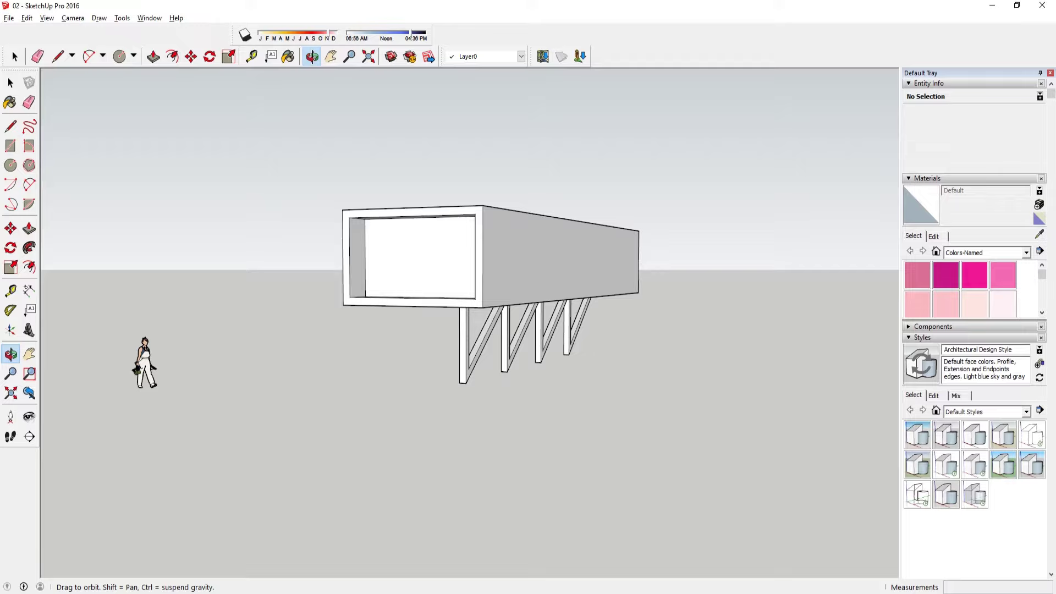
Capture the building region in SketchUp and paste it into the photo composite.
key("alt+Tab")
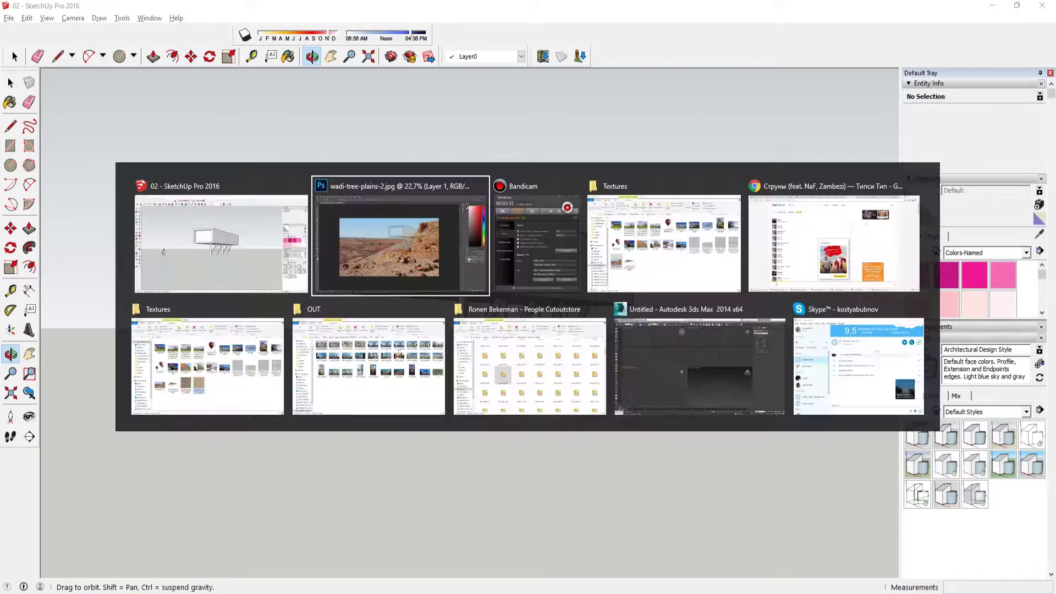
key("alt+Tab")
key("Print")
left_click_drag(317, 152, 687, 405)
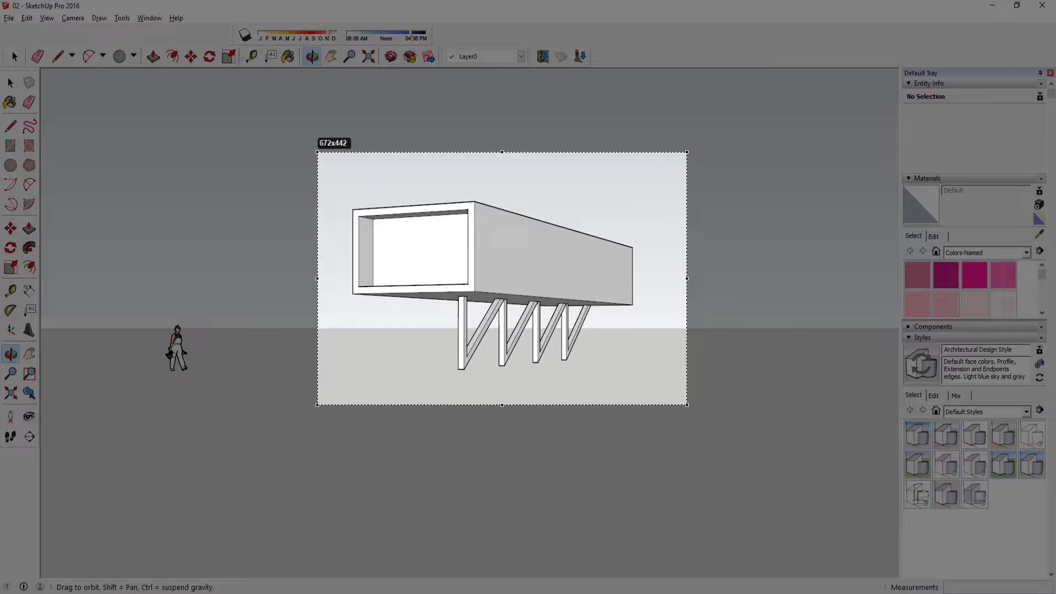
key("ctrl+c")
key("alt+Tab")
key("ctrl+v")
Scale the capture over the cliff and set its blend mode to Darken.
key("ctrl+t")
left_click_drag(497, 287, 650, 198)
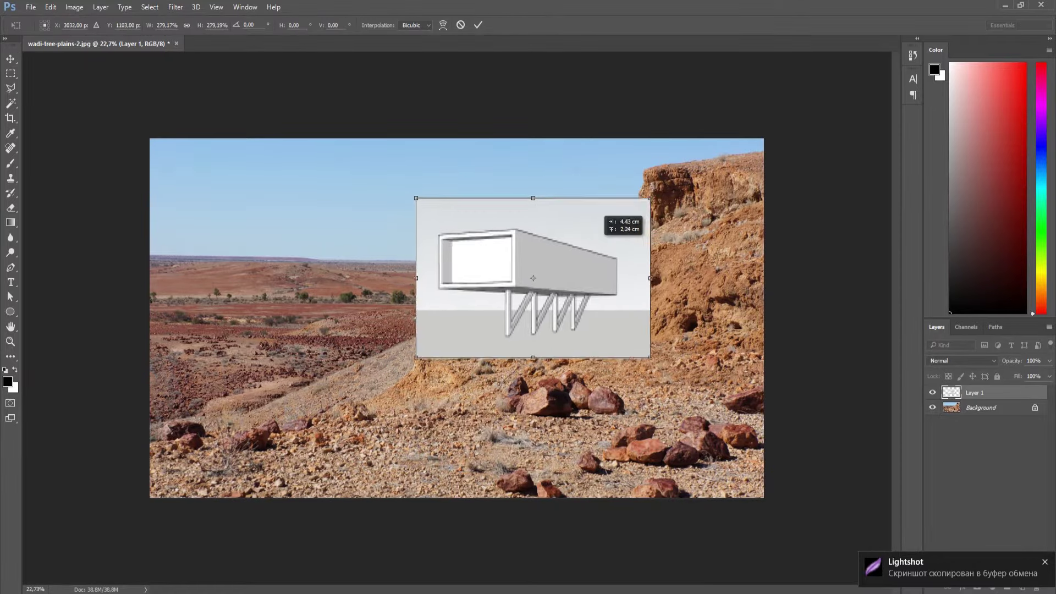
left_click_drag(533, 277, 537, 257)
key("Return")
left_click(961, 360)
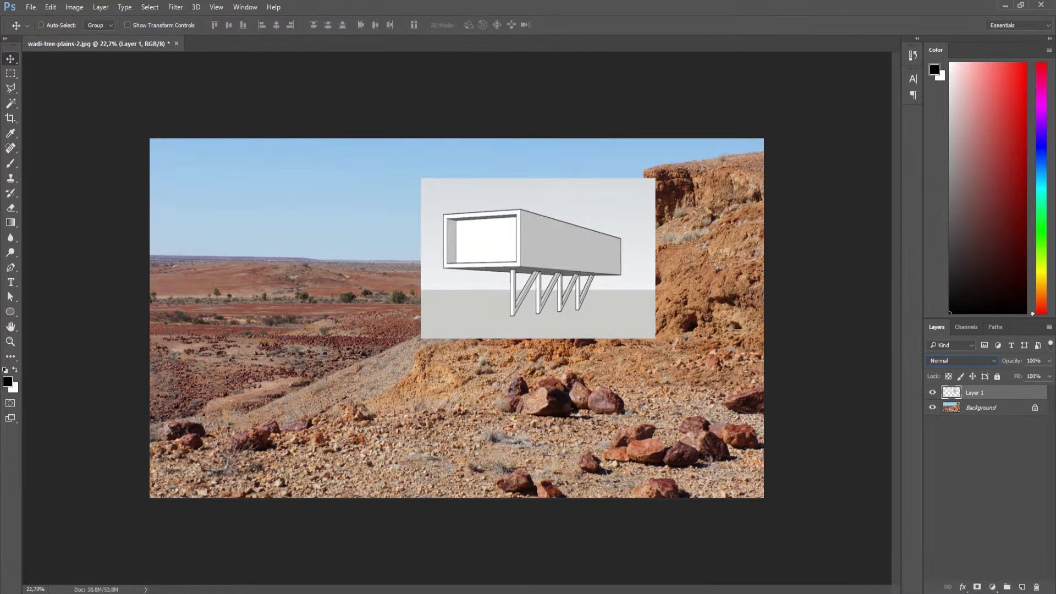
left_click(961, 361)
left_click(946, 385)
Raise the building onto the cliff top with a slight nudge.
key("ctrl+t")
left_click_drag(638, 170, 640, 148)
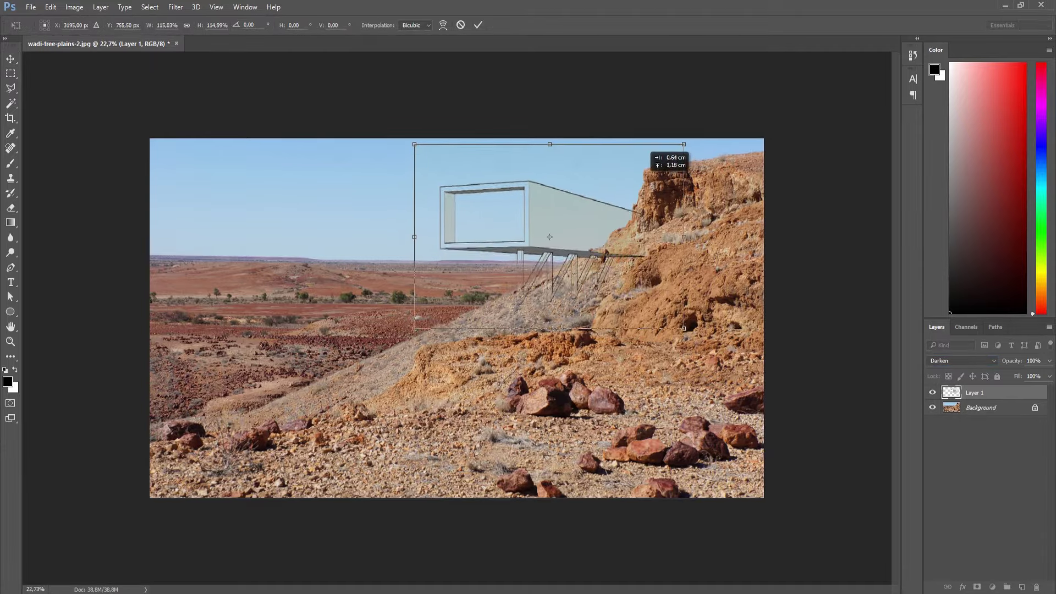
left_click_drag(622, 212, 627, 216)
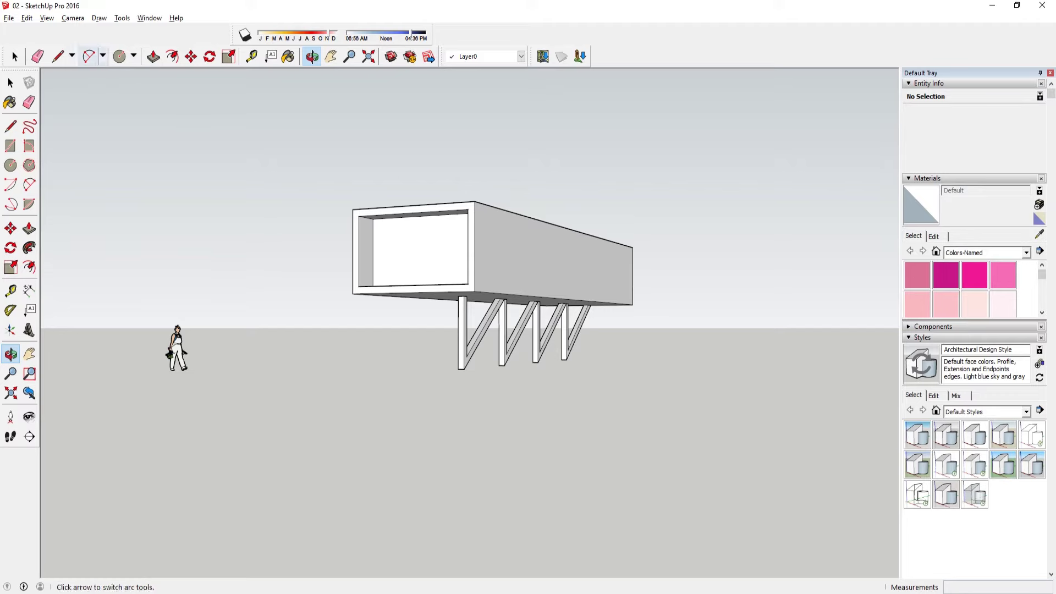
Narrow the camera field of view and capture the building region.
left_click(73, 17)
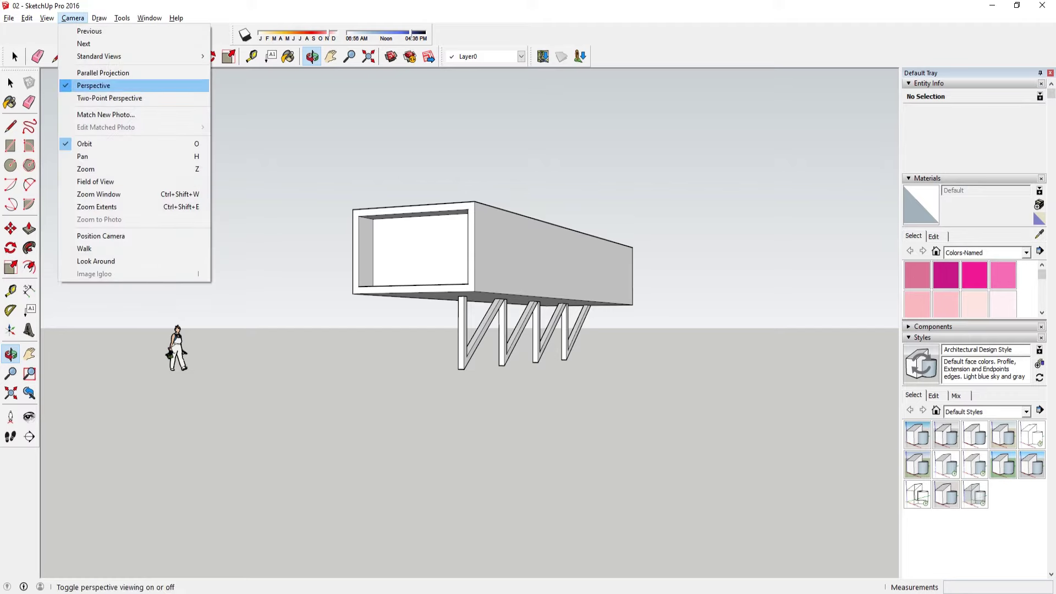
left_click(83, 181)
key("Print")
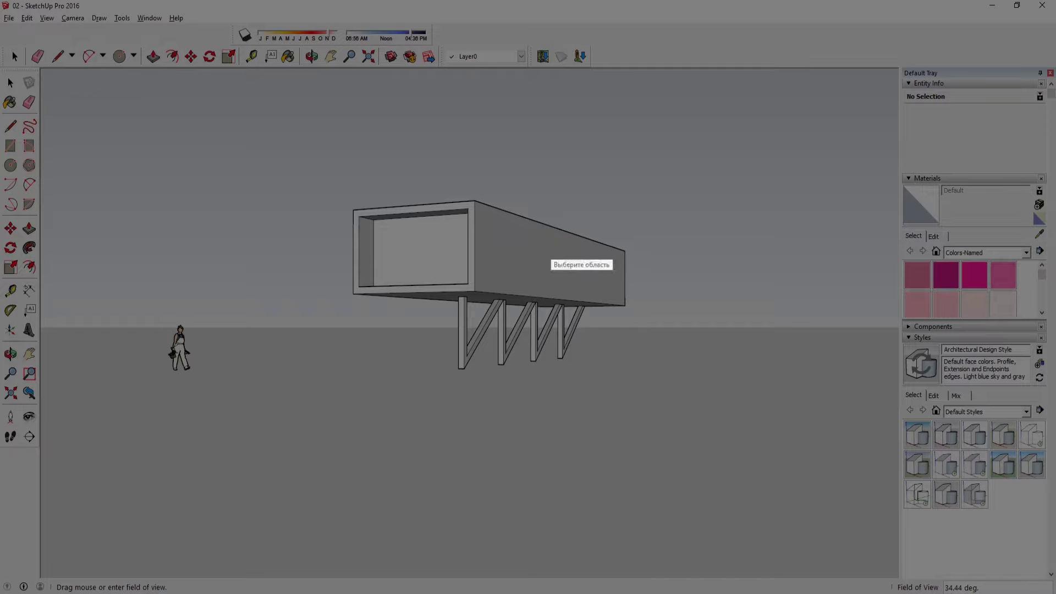
left_click_drag(271, 137, 593, 368)
key("ctrl+c")
Replace the old building layer with the new capture, scaled, Darken-blended and placed on the cliff.
key("Delete")
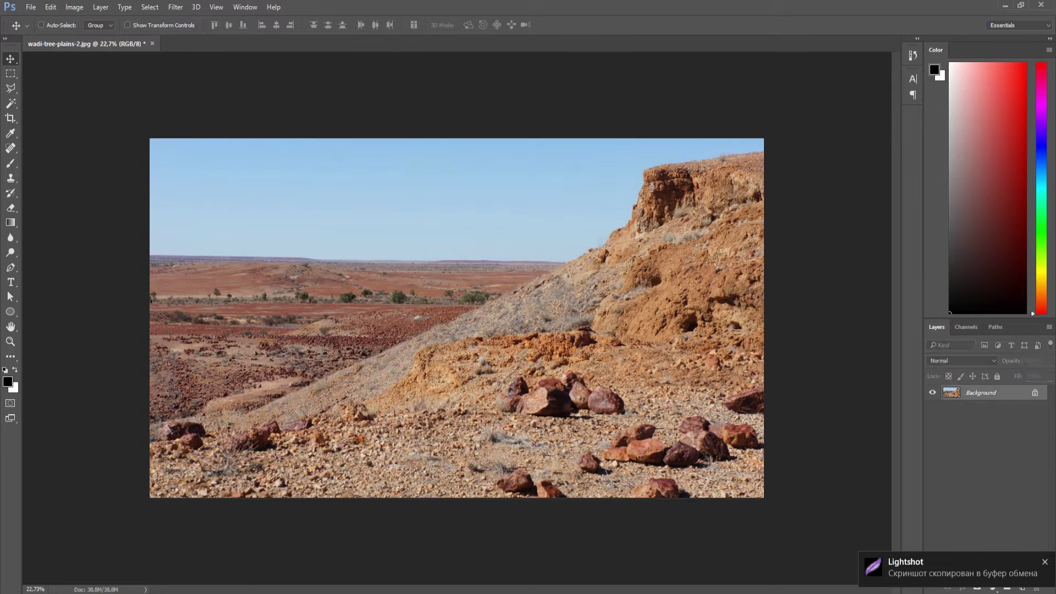
key("ctrl+v")
key("ctrl+t")
mouse_move(552, 261)
left_mouse_down()
mouse_move(630, 187)
mouse_move(665, 176)
mouse_move(512, 273)
left_mouse_up()
left_click_drag(627, 195, 659, 177)
left_click_drag(513, 274, 520, 241)
key("Return")
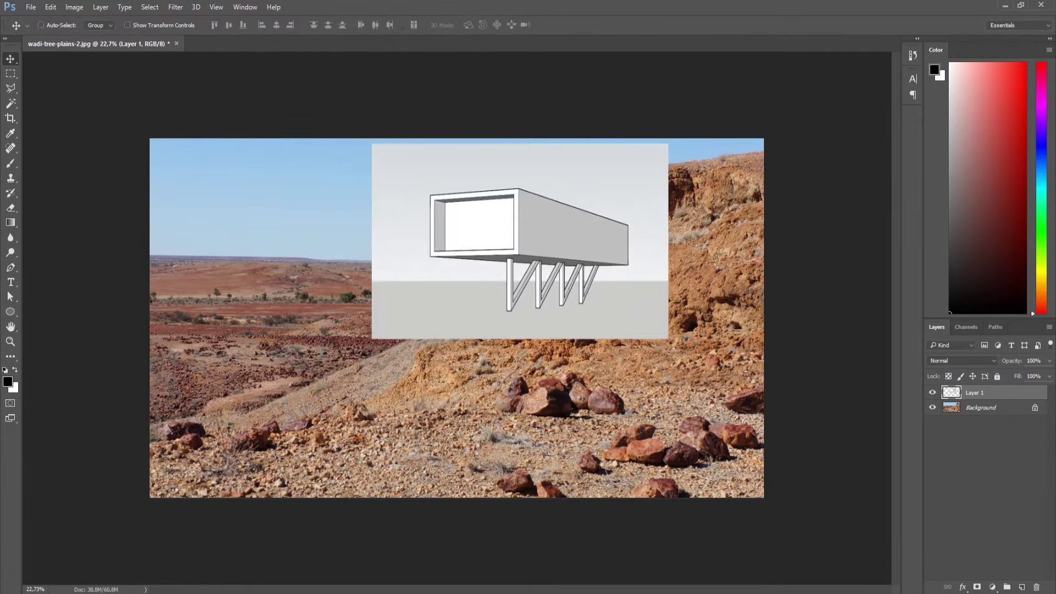
left_click(961, 360)
left_click(945, 391)
left_click_drag(607, 250, 618, 235)
Extend the canvas upward and fill the new strip with a light blue sky gradient.
key("c")
mouse_move(456, 138)
left_mouse_down()
mouse_move(456, 129)
mouse_move(517, 163)
left_mouse_up()
key("Return")
key("g")
left_click(973, 96)
key("ctrl+z")
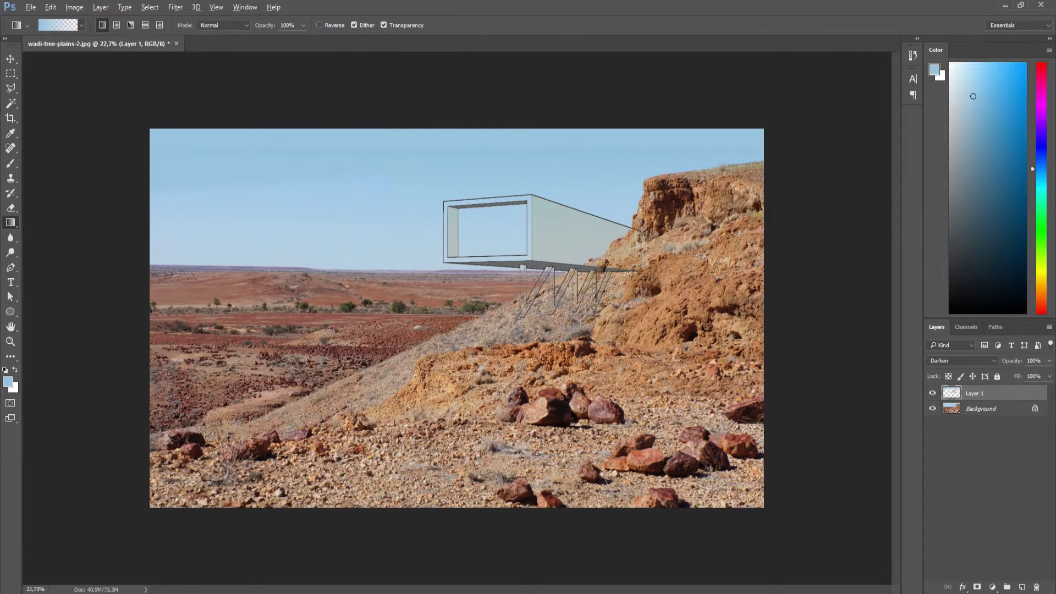
Convert the Background to a layer, duplicate it, and stretch the photo up into the new strip.
double_click(980, 408)
key("Return")
key("ctrl+j")
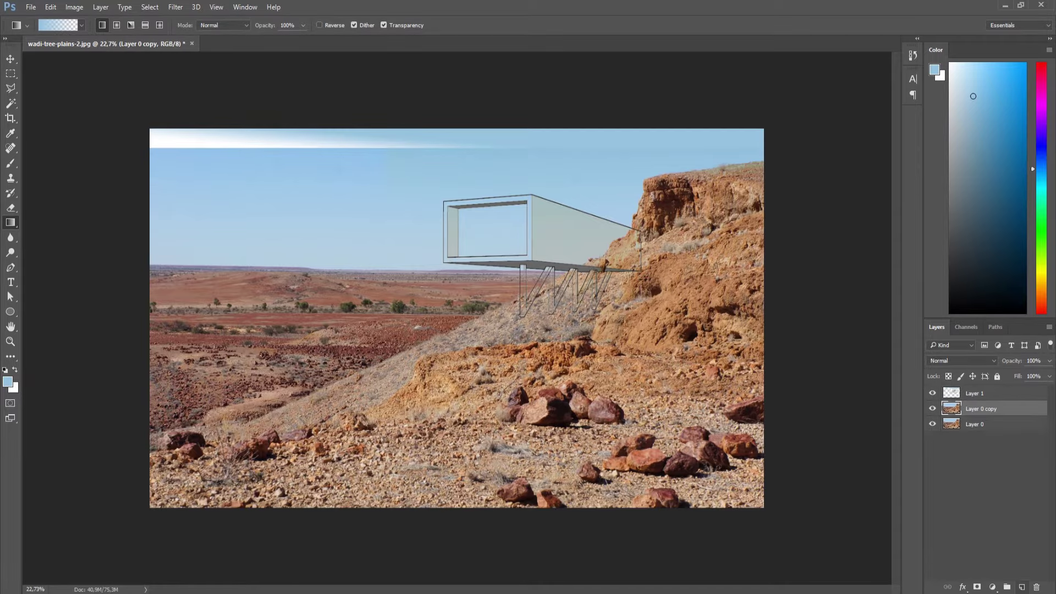
key("ctrl+t")
left_click_drag(457, 128, 457, 111)
key("Escape")
left_click(974, 424)
key("ctrl+t")
key("Return")
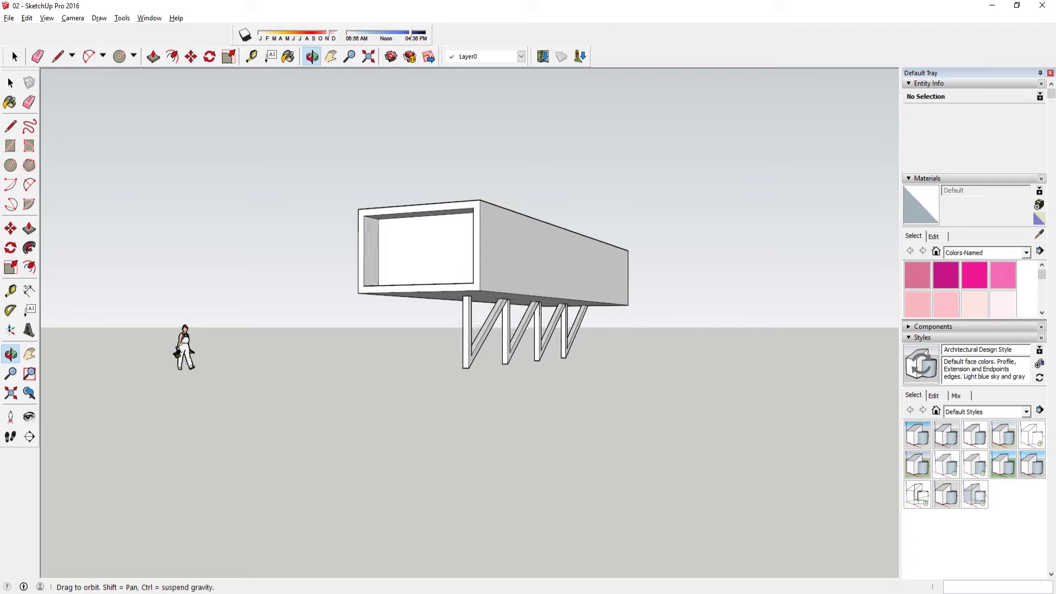
Export the view as the PNG image '02' into the 02 project folder and return to that folder.
left_click(9, 18)
left_click(202, 207)
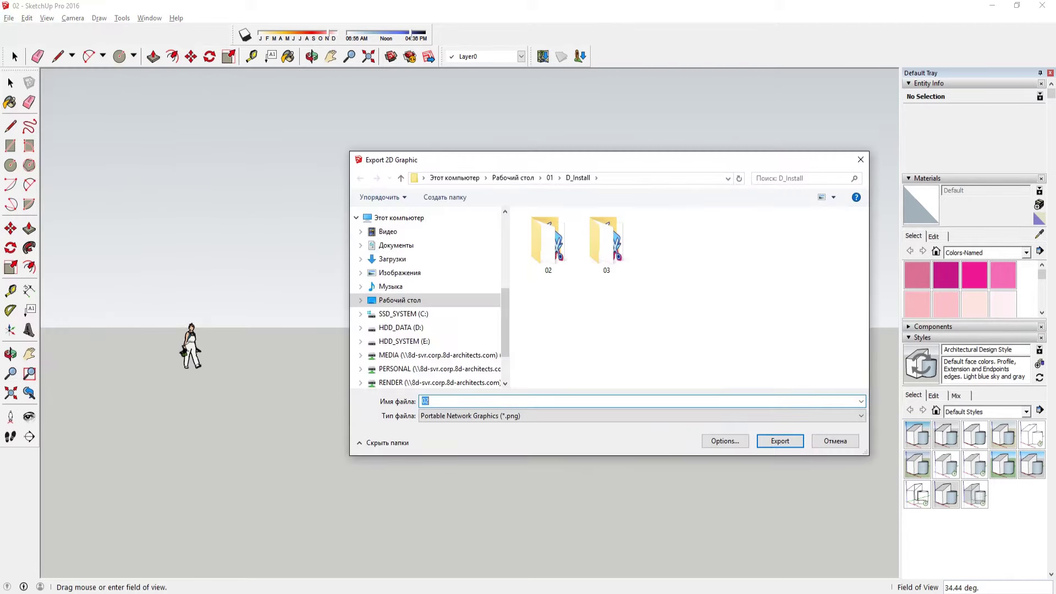
left_click(549, 177)
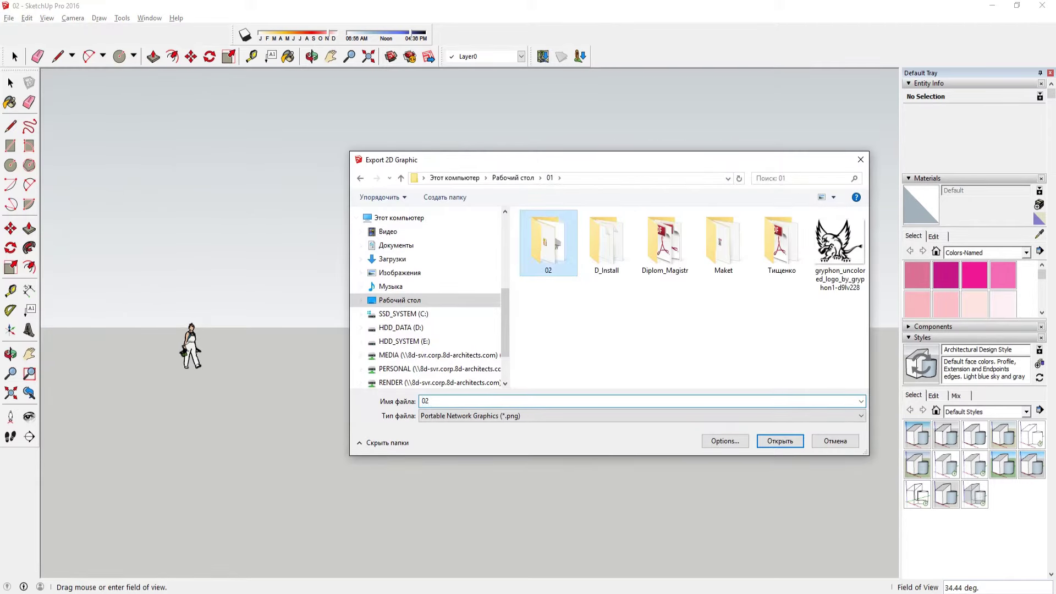
double_click(548, 242)
left_click(641, 415)
left_click(641, 464)
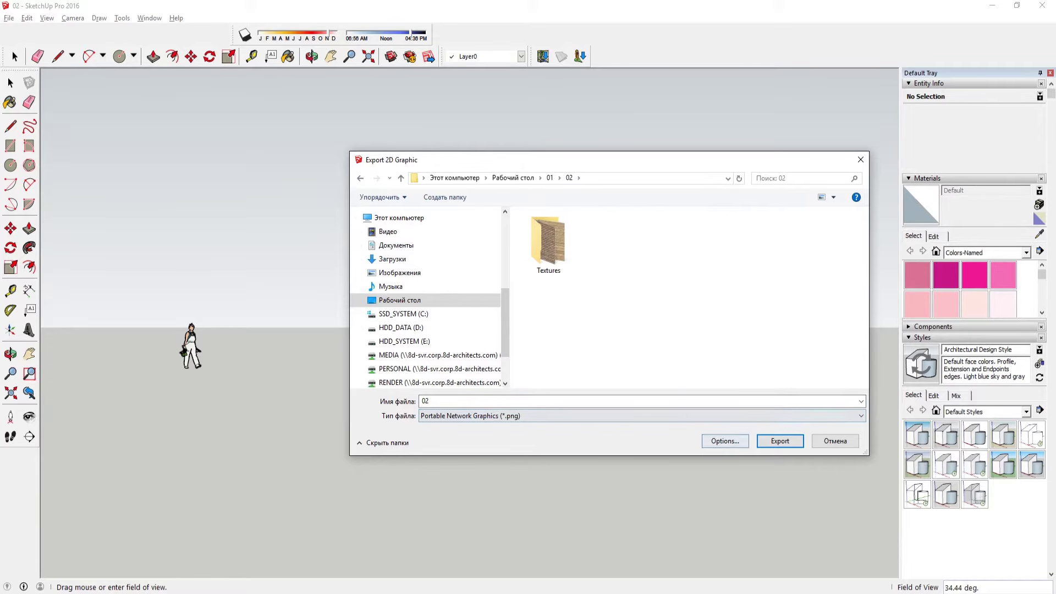
left_click(725, 440)
left_click(617, 361)
key("Return")
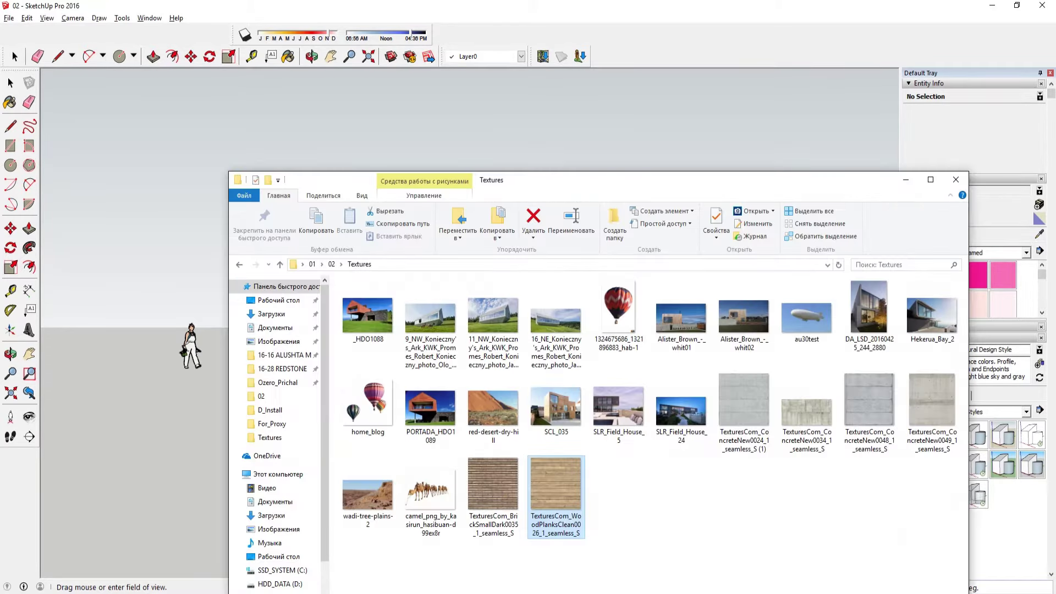
key("BackSpace")
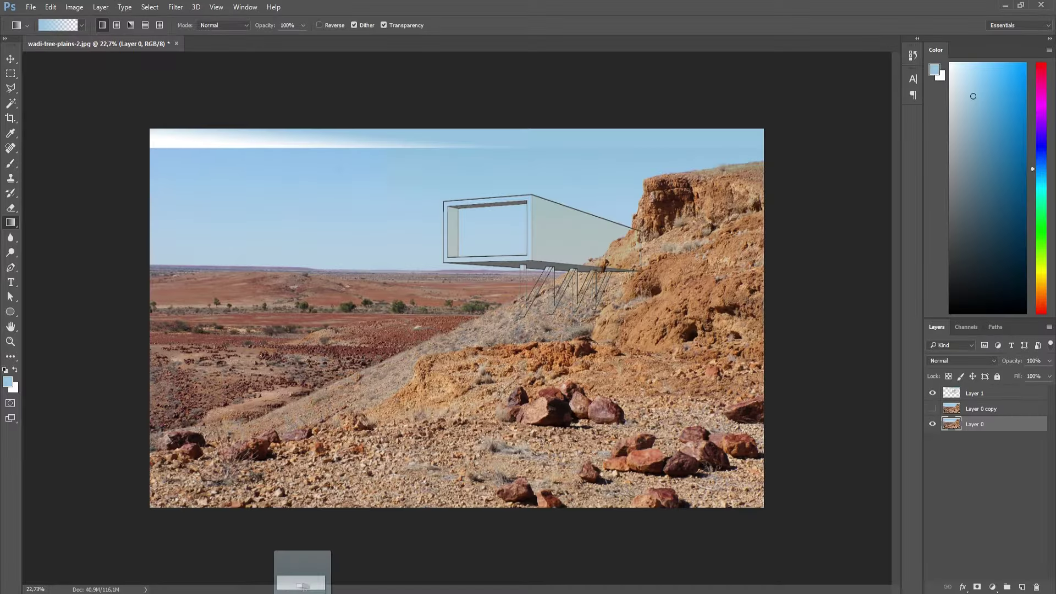
Open wadi-tree-plains-2.jpg in Photoshop and close the old composite document.
left_click_drag(431, 314, 385, 330)
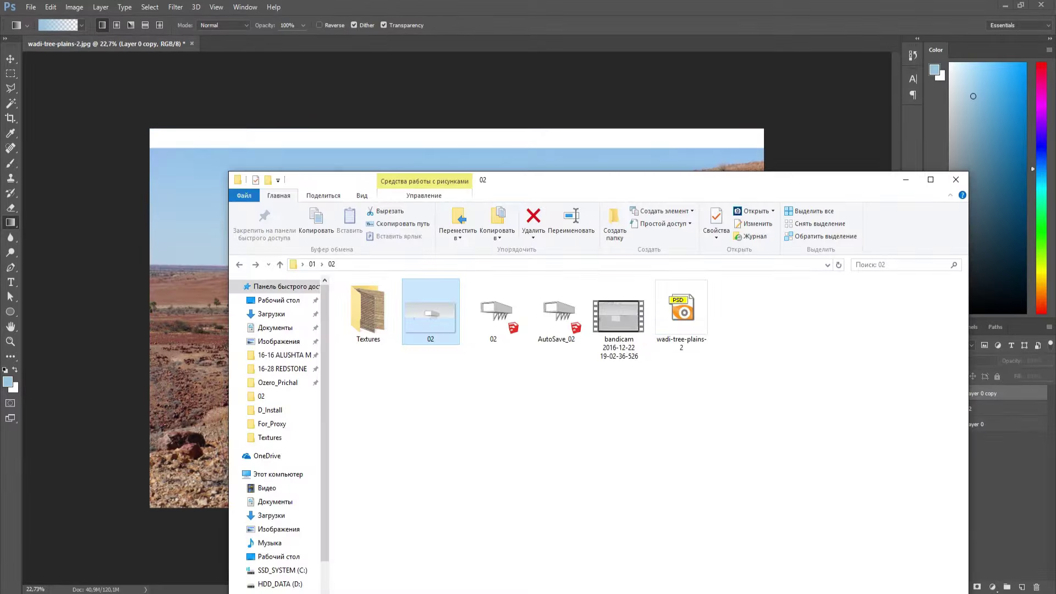
double_click(370, 307)
left_click_drag(556, 492, 412, 47)
key("ctrl+w")
left_click(529, 229)
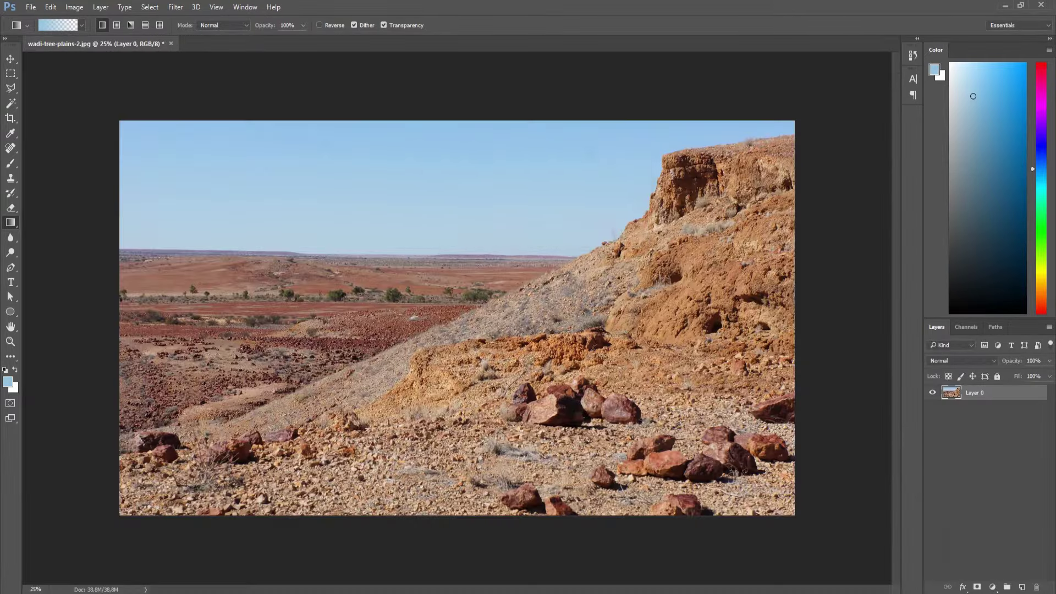
Extend the canvas upward and duplicate Layer 0, moving it up to fill the gap.
key("c")
left_click_drag(457, 120, 456, 108)
key("Return")
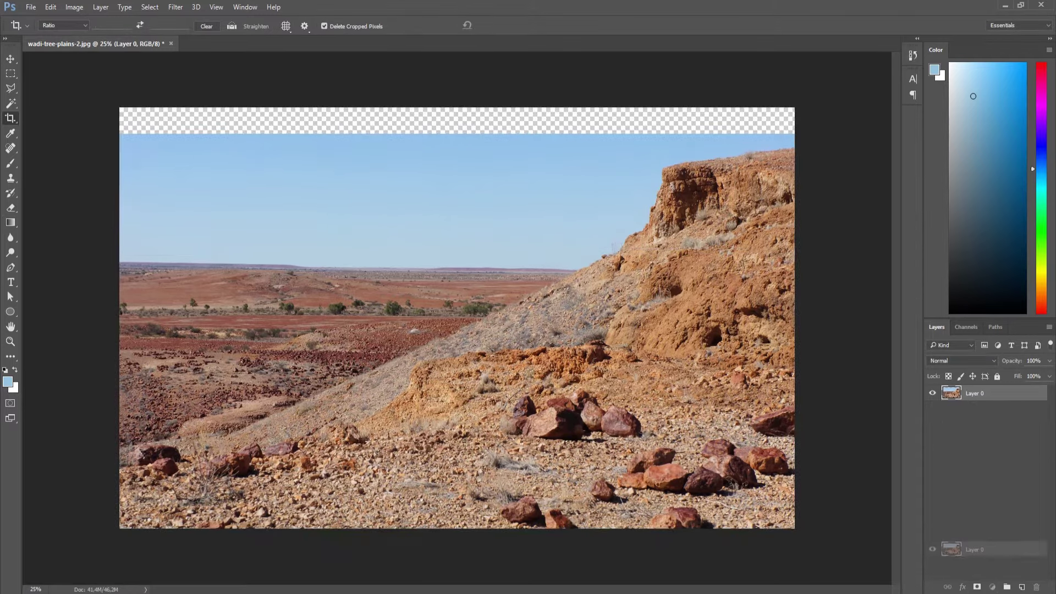
left_click_drag(968, 549, 1021, 586)
left_click(975, 408)
left_click_drag(456, 275, 456, 249)
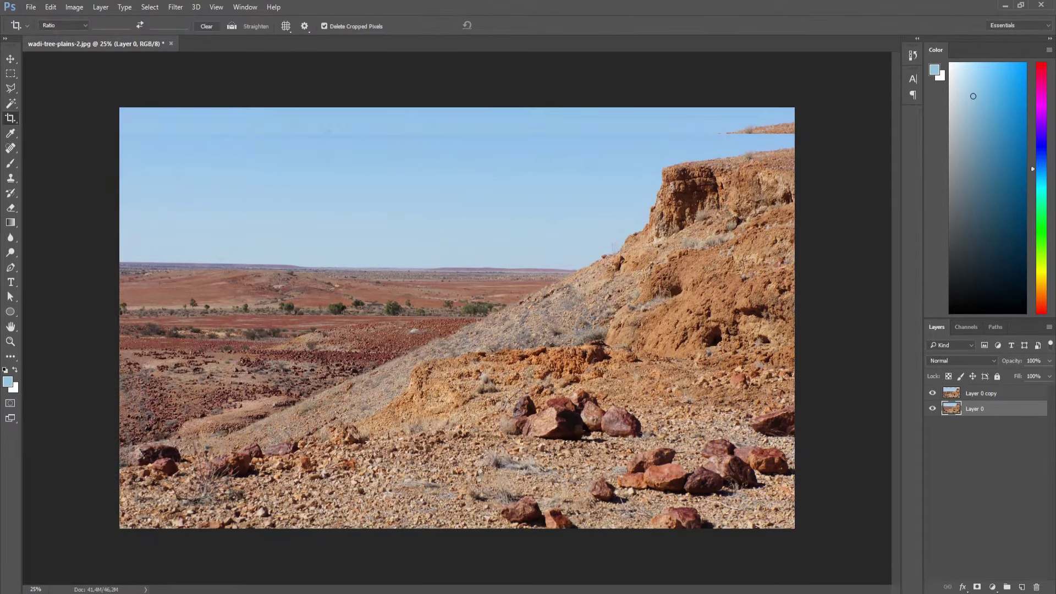
Add an Exposure adjustment with slightly raised gamma to brighten the sky.
left_click(991, 587)
left_click(957, 413)
left_click_drag(955, 184, 953, 184)
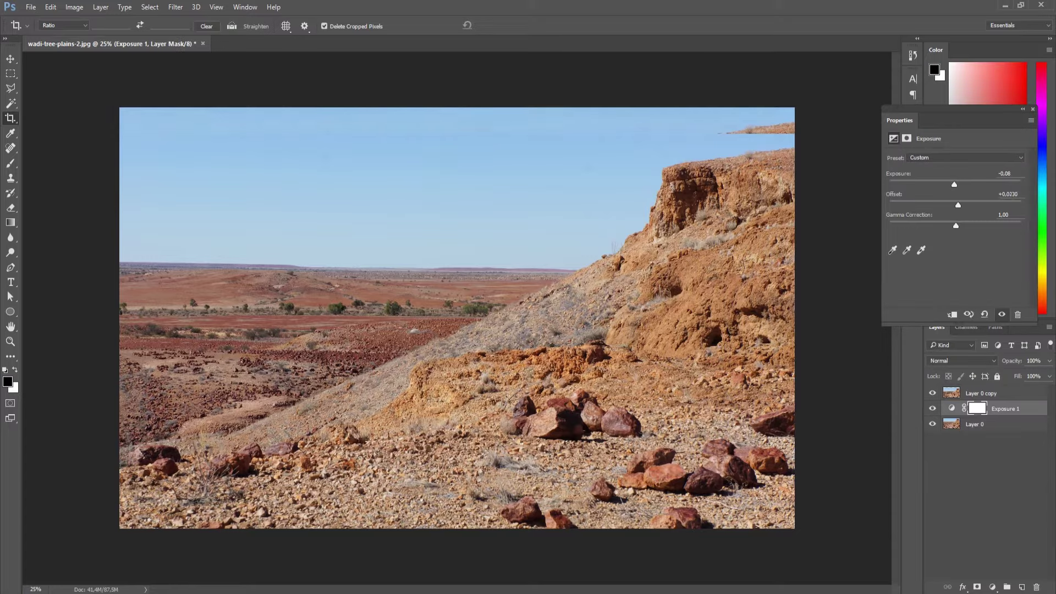
left_click_drag(960, 225, 957, 225)
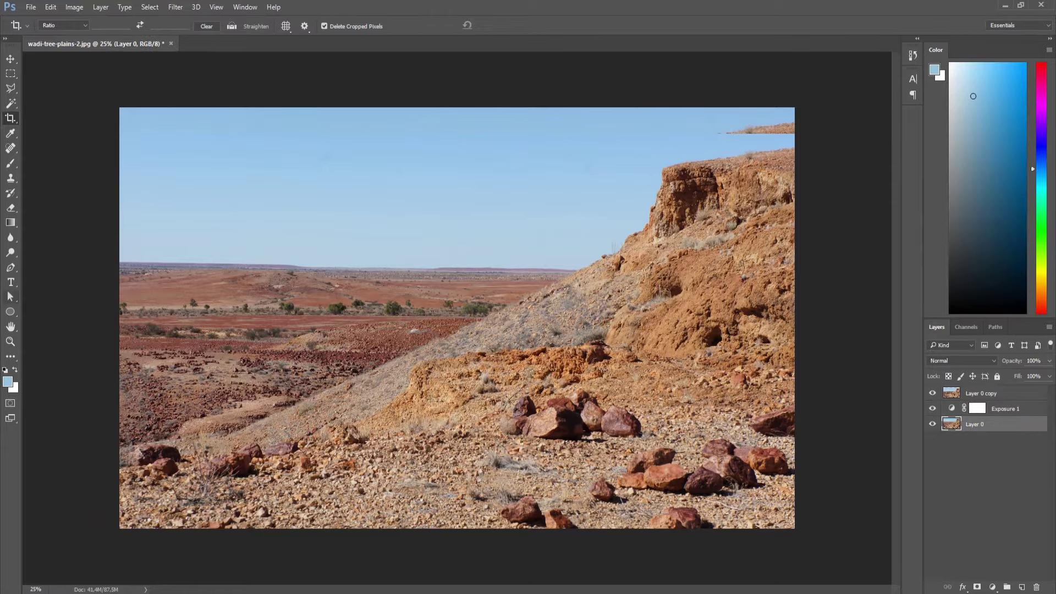
key("s")
scroll(675, 173, "up", 5)
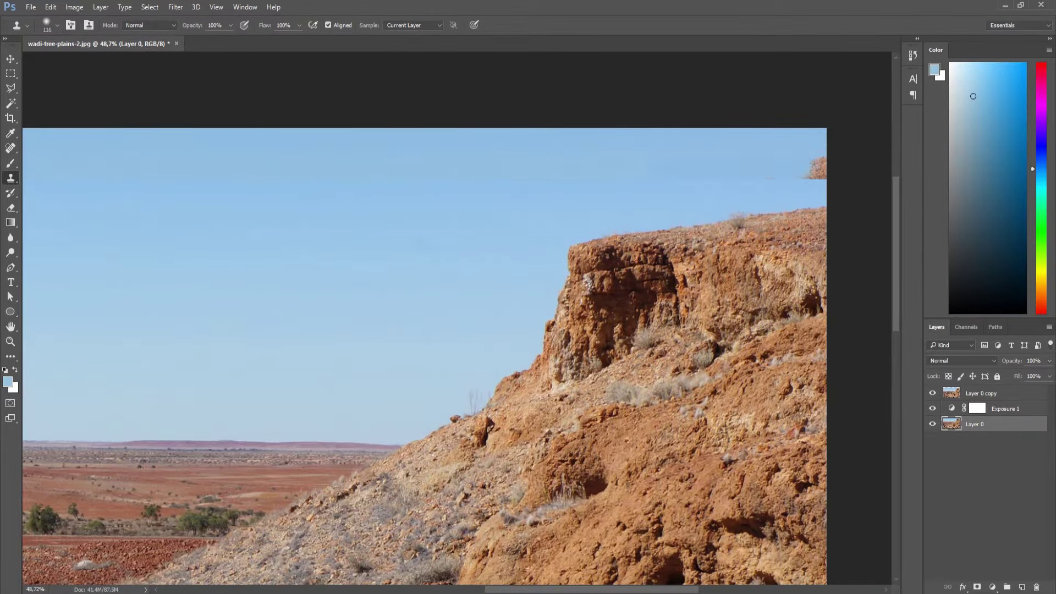
Clone Stamp out the cliff sliver, then paint the Layer 0 copy mask with a soft 10% black brush.
left_click_drag(754, 169, 791, 169)
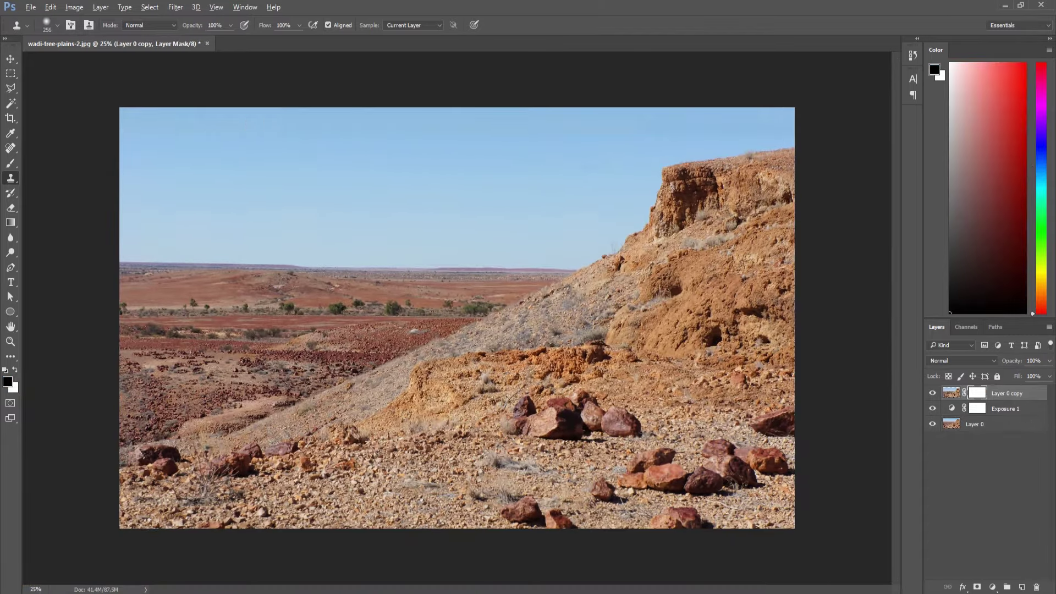
left_click_drag(278, 123, 284, 126)
left_click_drag(247, 177, 258, 176)
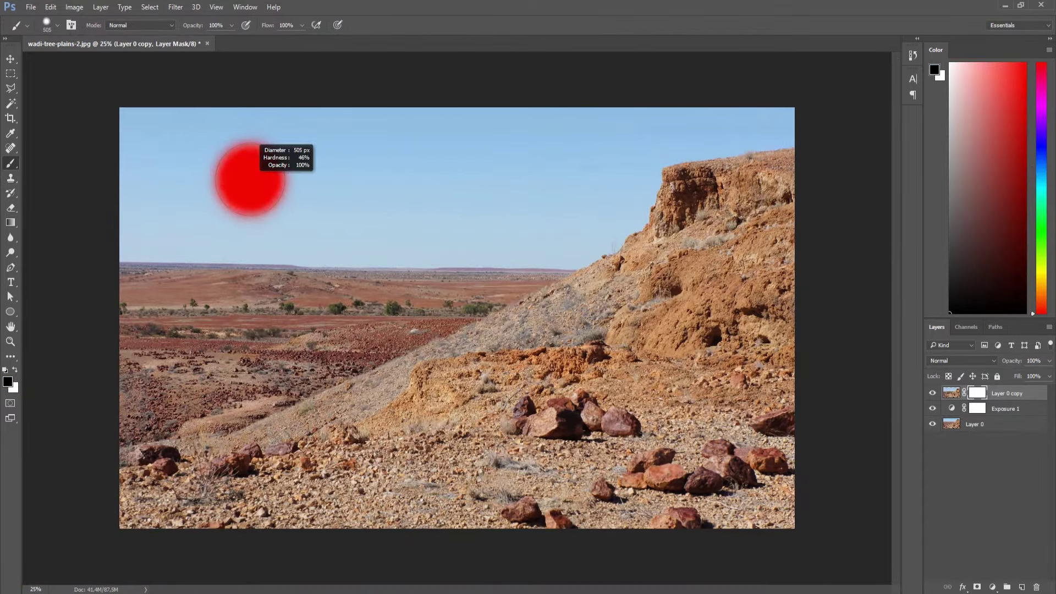
left_click_drag(306, 291, 316, 292)
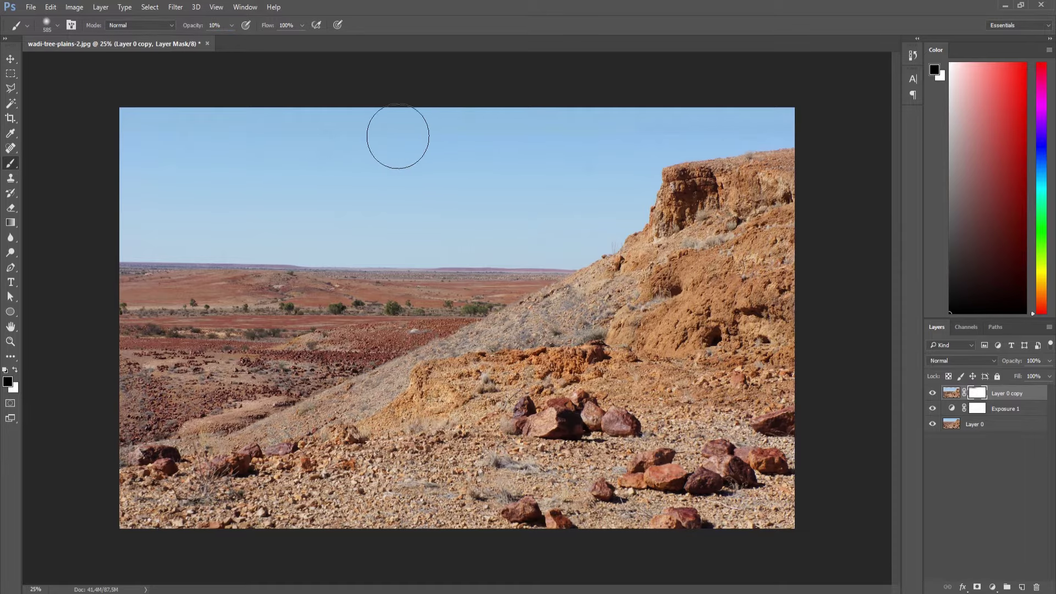
left_click_drag(585, 115, 648, 118)
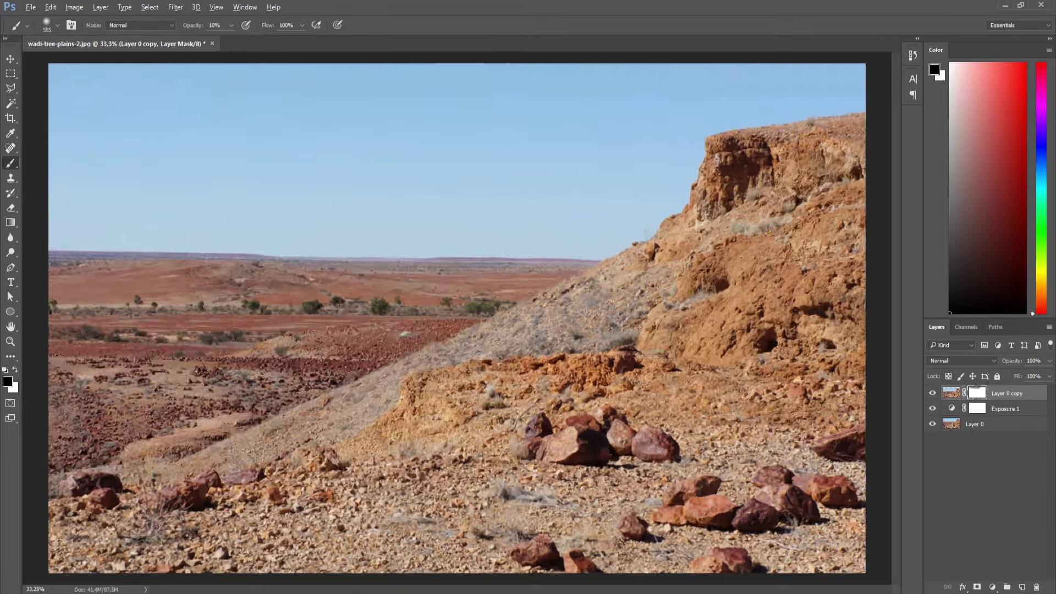
left_click_drag(550, 220, 518, 219)
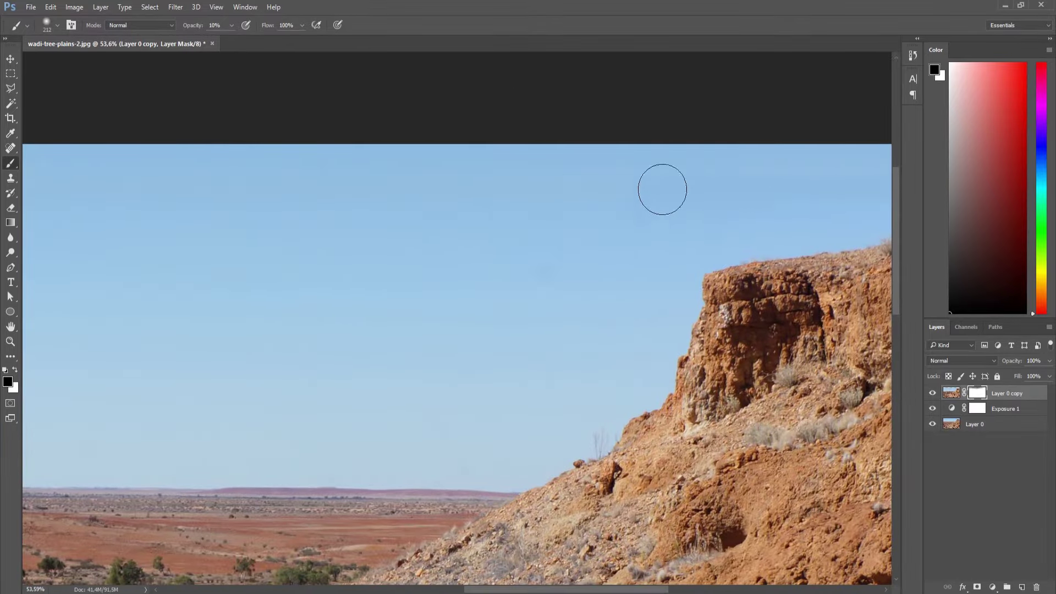
left_click_drag(635, 197, 460, 188)
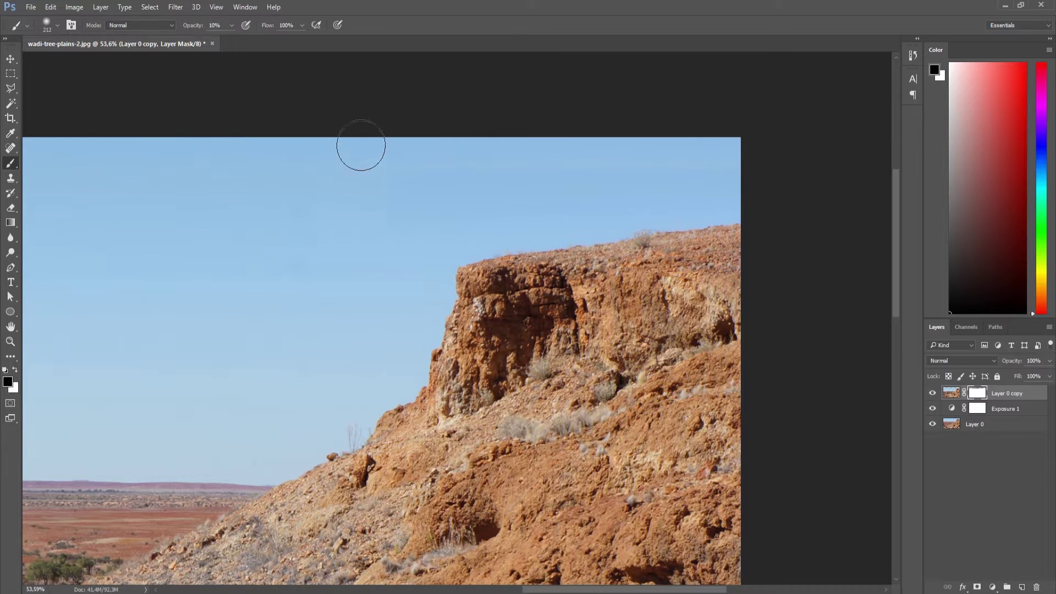
left_click_drag(361, 145, 600, 214)
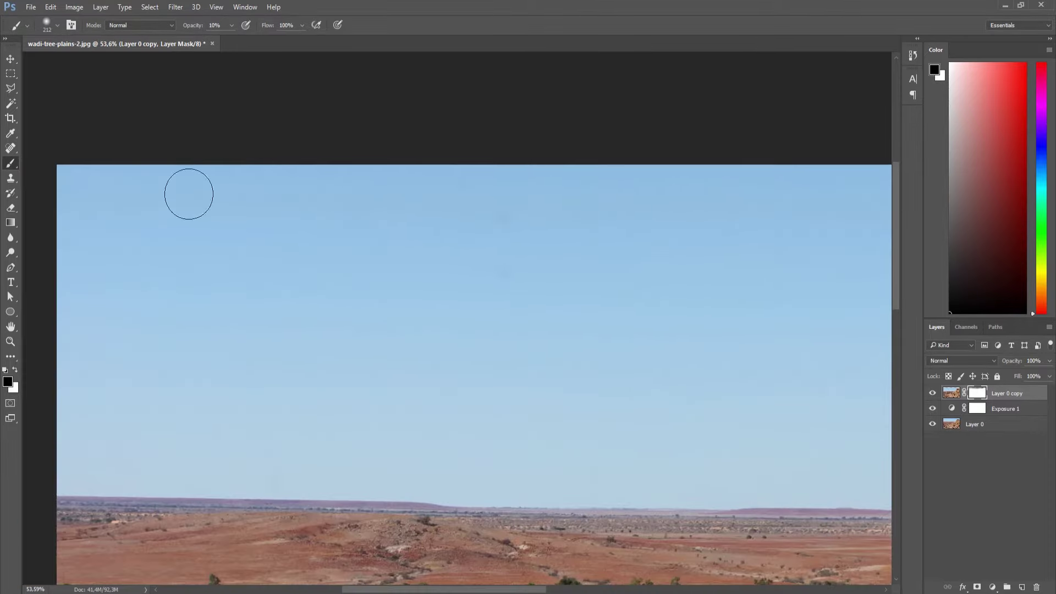
left_click_drag(594, 242, 450, 193)
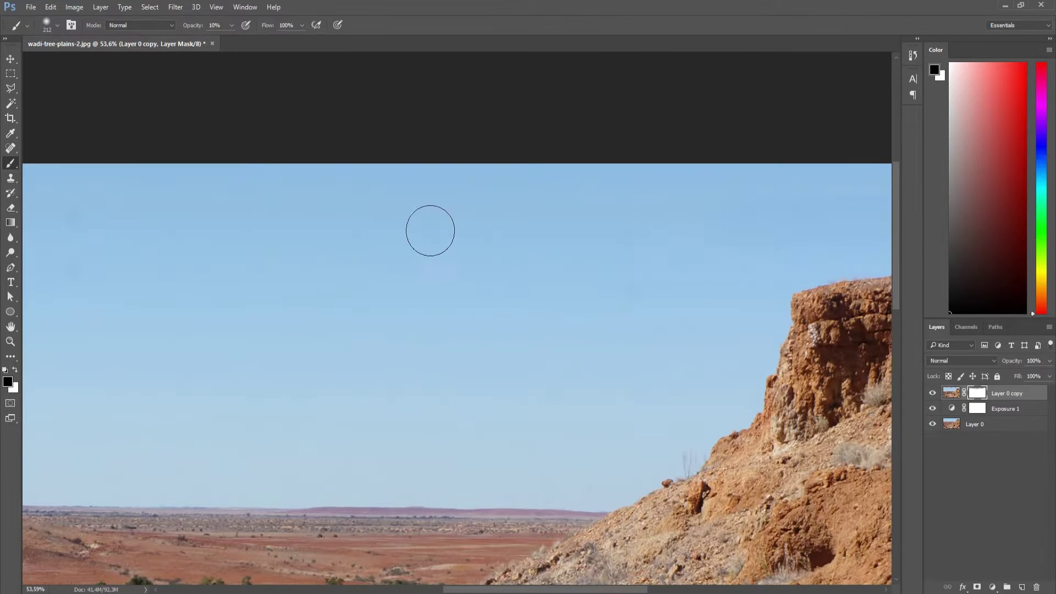
Add a Hue/Saturation adjustment layer with Saturation raised to +15.
left_click(992, 587)
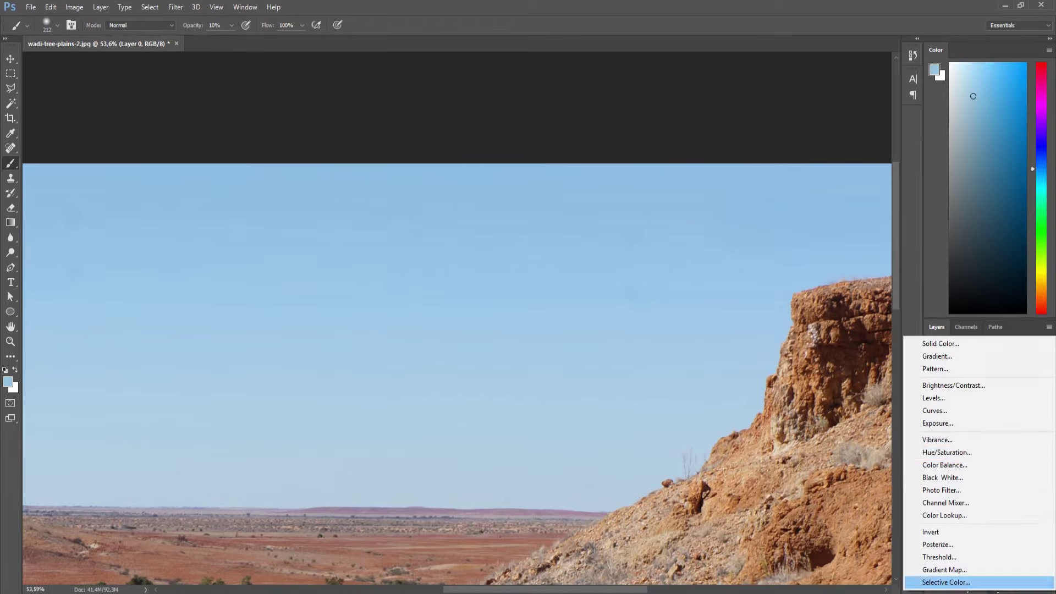
left_click(934, 451)
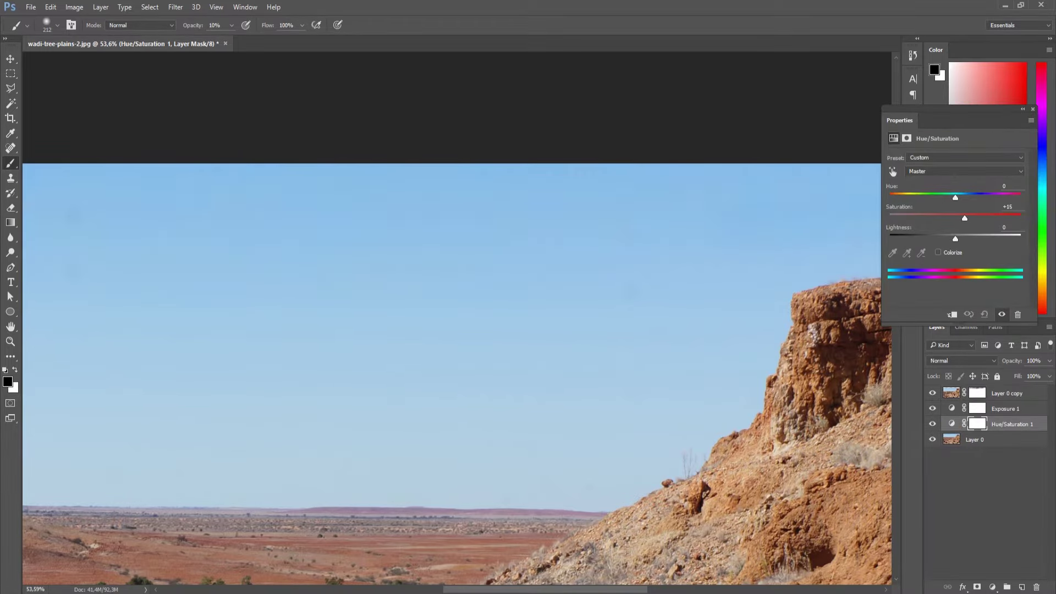
scroll(764, 345, "up", 2)
scroll(763, 345, "up", 2)
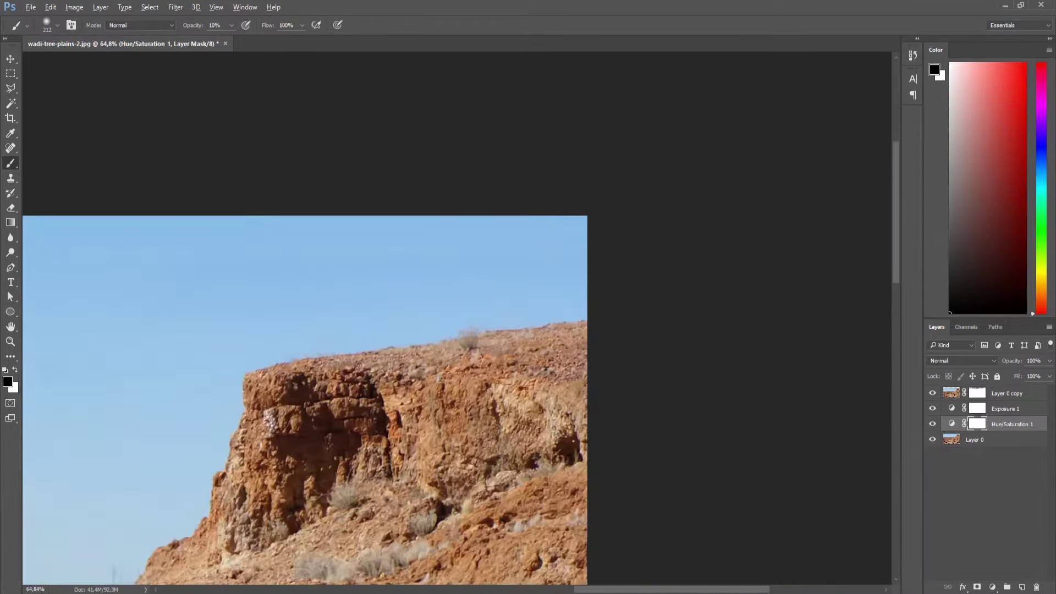
scroll(763, 345, "up", 2)
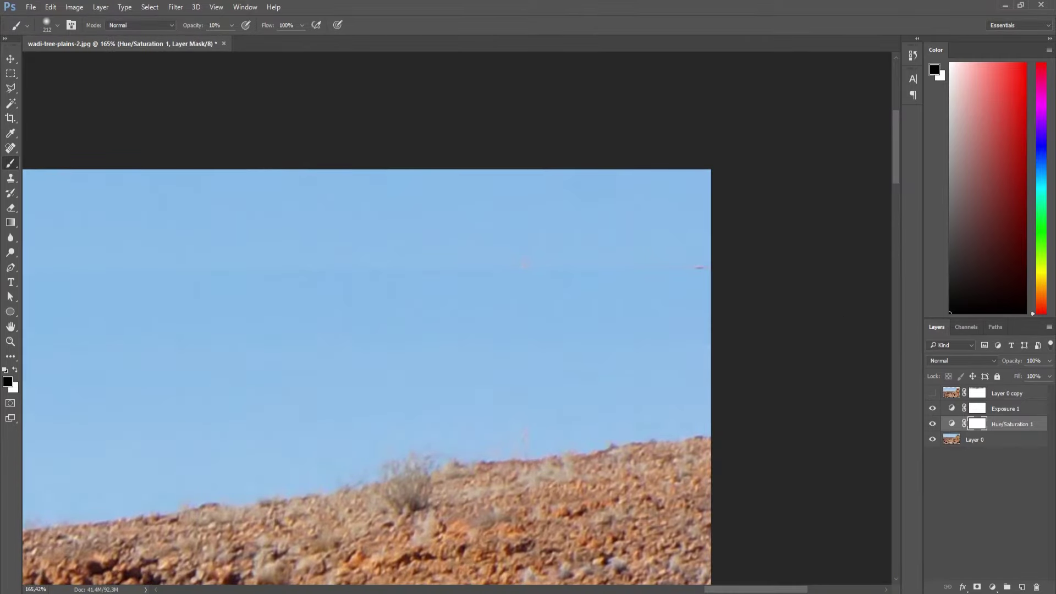
scroll(610, 308, "down", 3)
Sample a sky-blue colour and add a new empty layer on top.
left_click(544, 294, "alt")
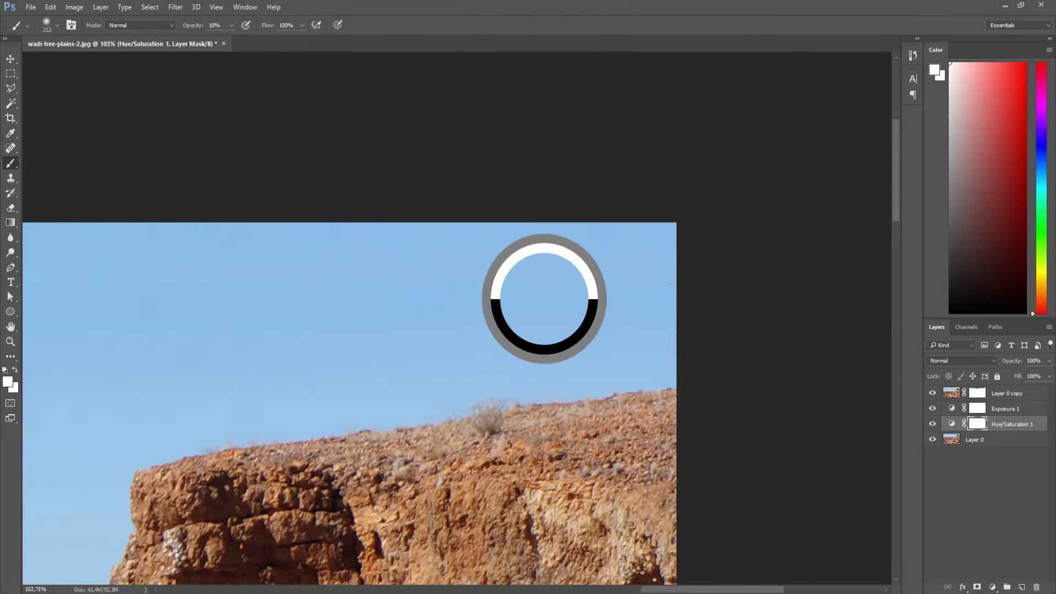
left_click_drag(544, 295, 715, 238)
scroll(805, 280, "up", 1)
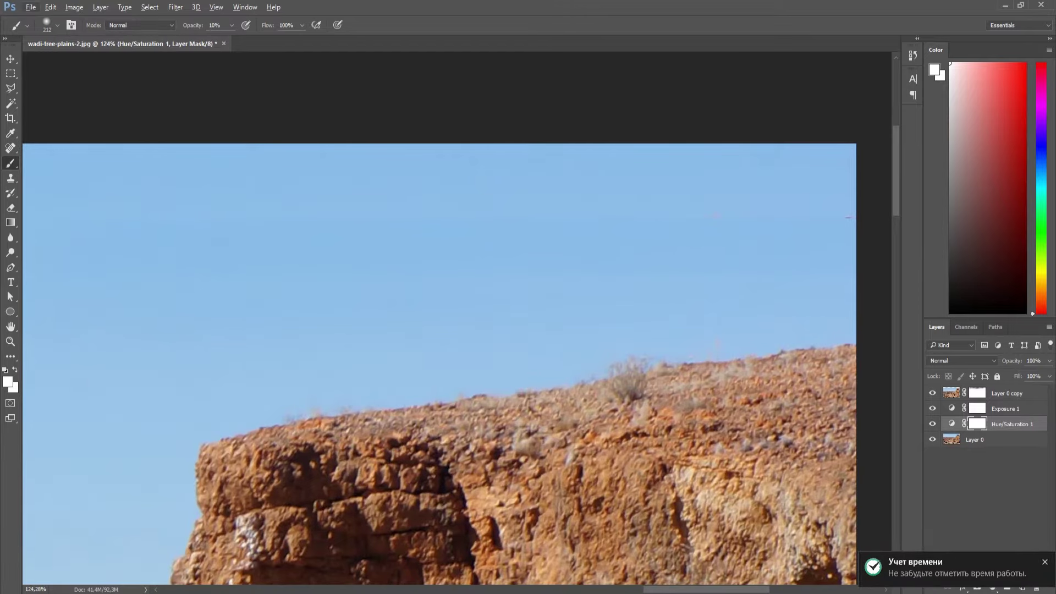
key("ctrl+shift+alt+n")
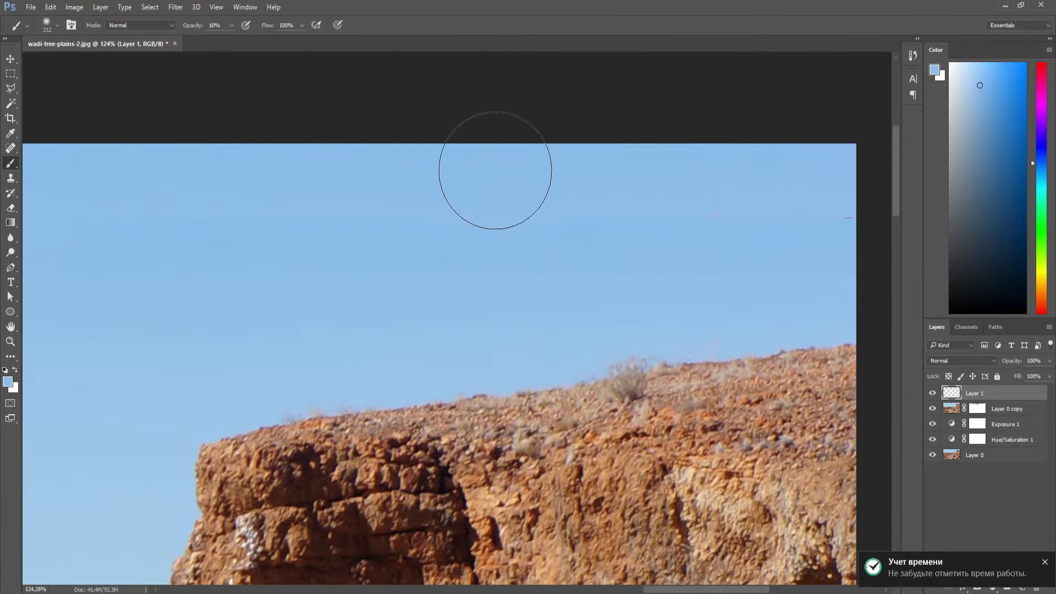
Lay a blue gradient fading down across the top of the sky.
key("g")
mouse_move(496, 158)
left_mouse_down()
mouse_move(498, 224)
mouse_move(541, 301)
left_mouse_up()
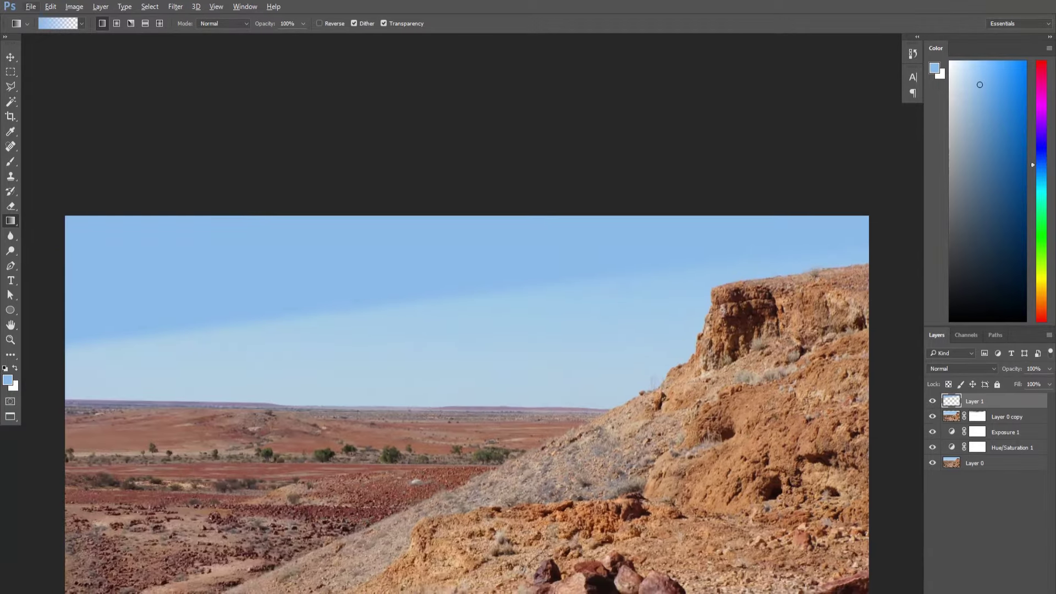
scroll(391, 280, "up", 5)
Softly brush over the sky on Layer 1's mask with a 10% brush.
key("b")
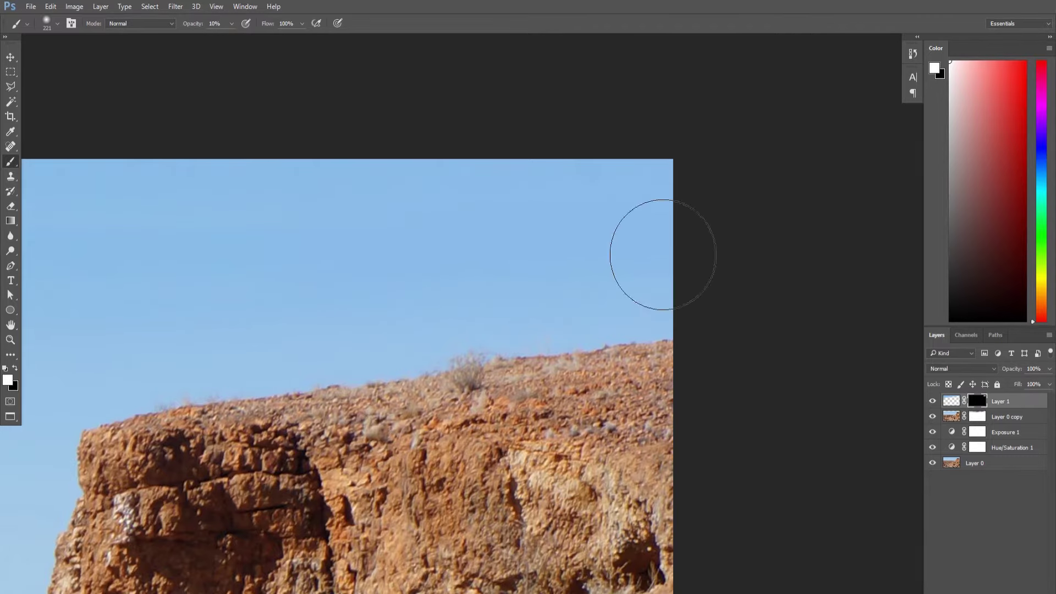
left_click_drag(74, 275, 377, 278)
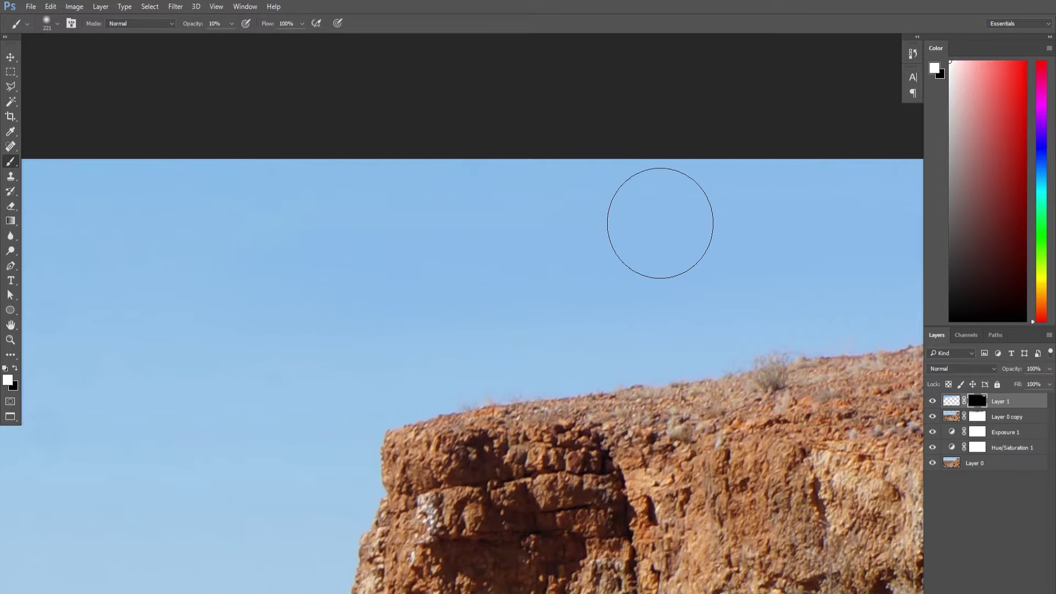
left_click_drag(202, 247, 215, 251)
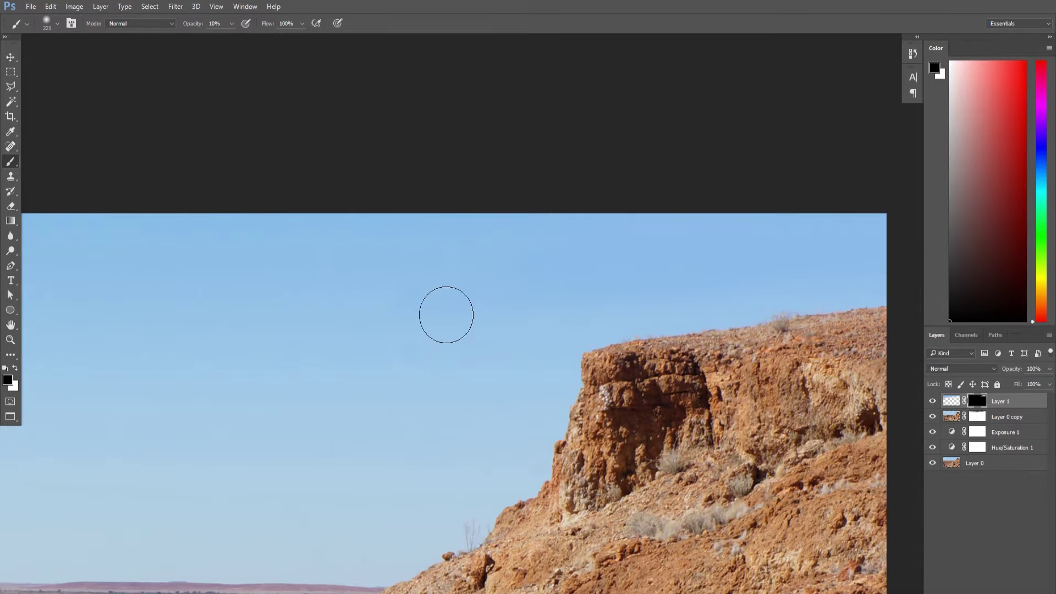
left_click_drag(352, 331, 584, 307)
key("x")
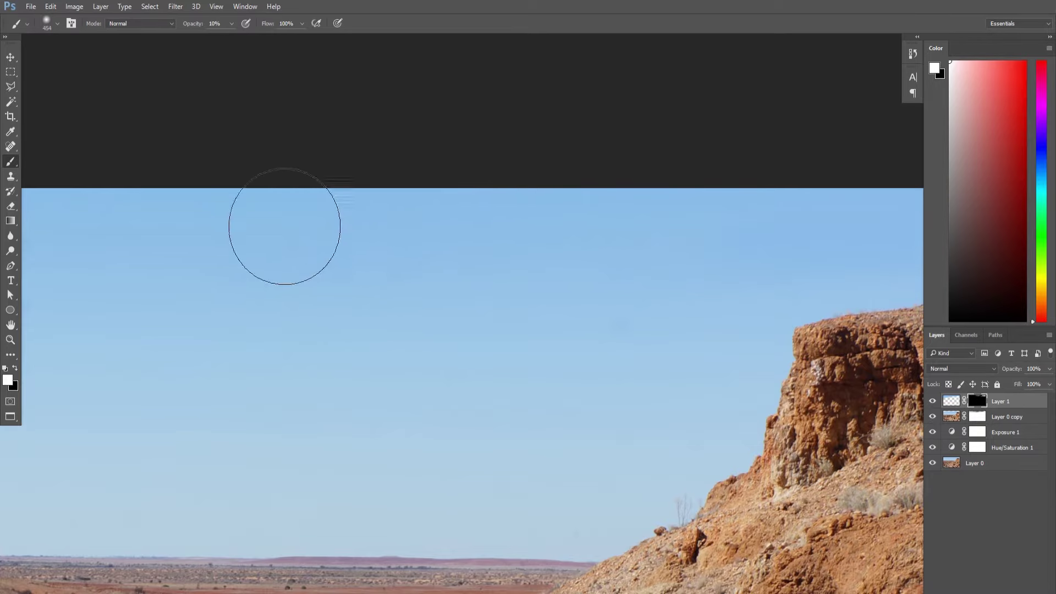
Refine the sky mask in white with a slightly smaller soft brush.
scroll(286, 227, "left", 5)
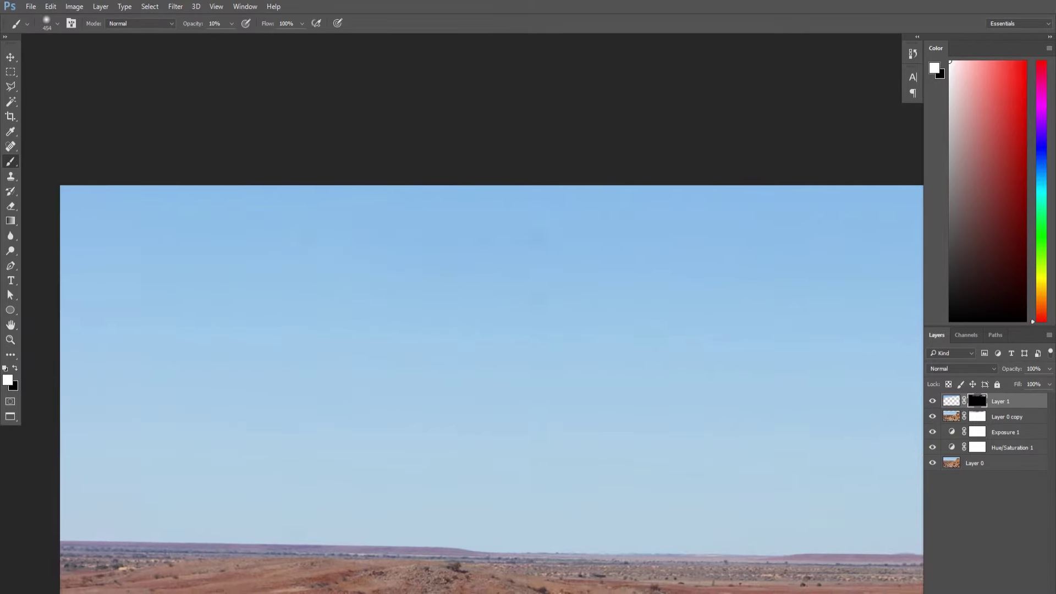
scroll(186, 228, "left", 3)
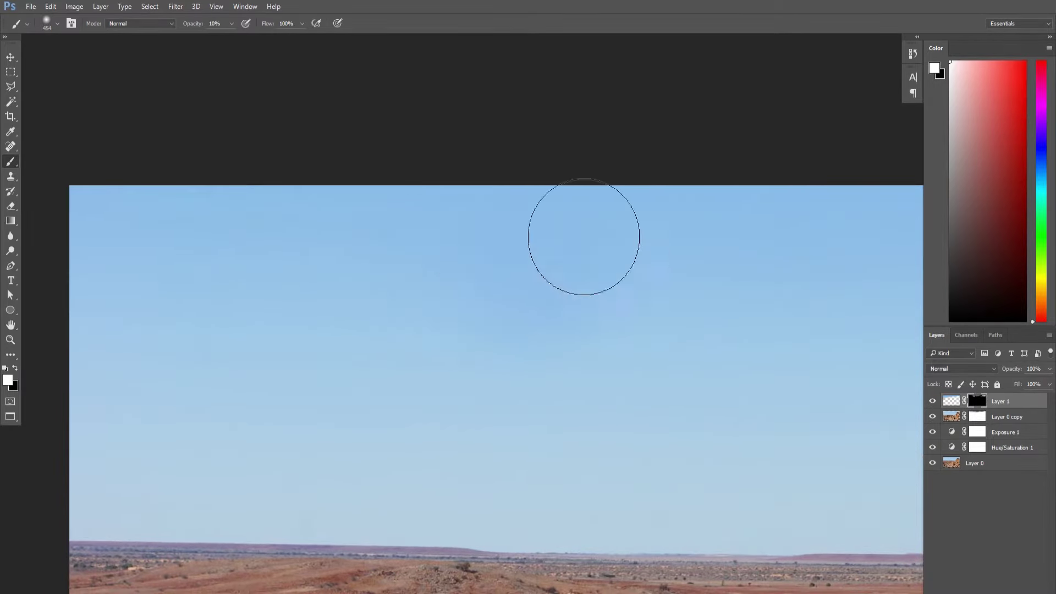
scroll(144, 292, "down", 2)
scroll(462, 340, "down", 2)
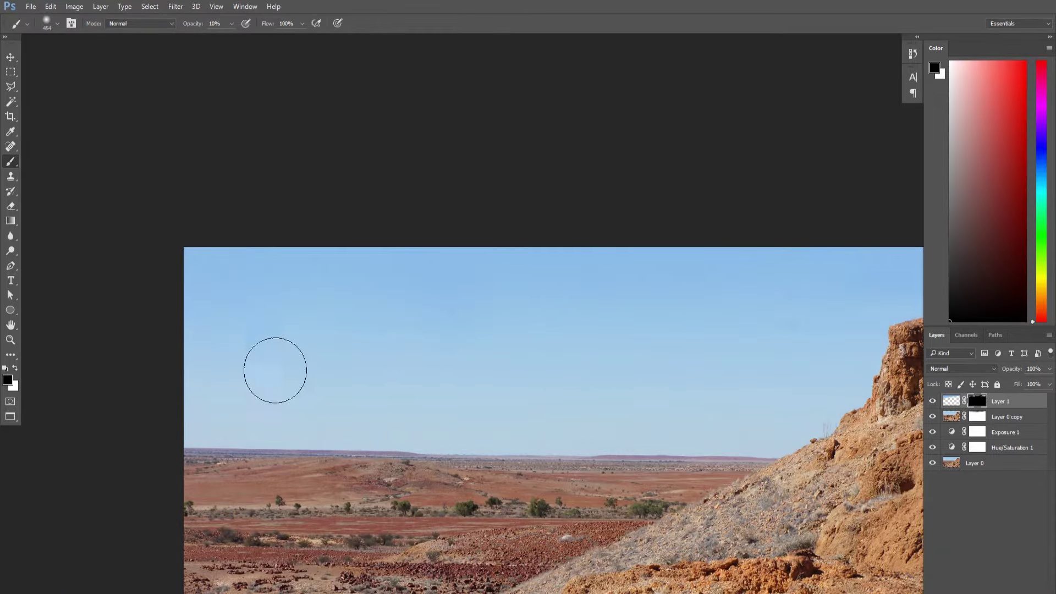
scroll(308, 409, "down", 1)
scroll(605, 330, "up", 3)
key("x")
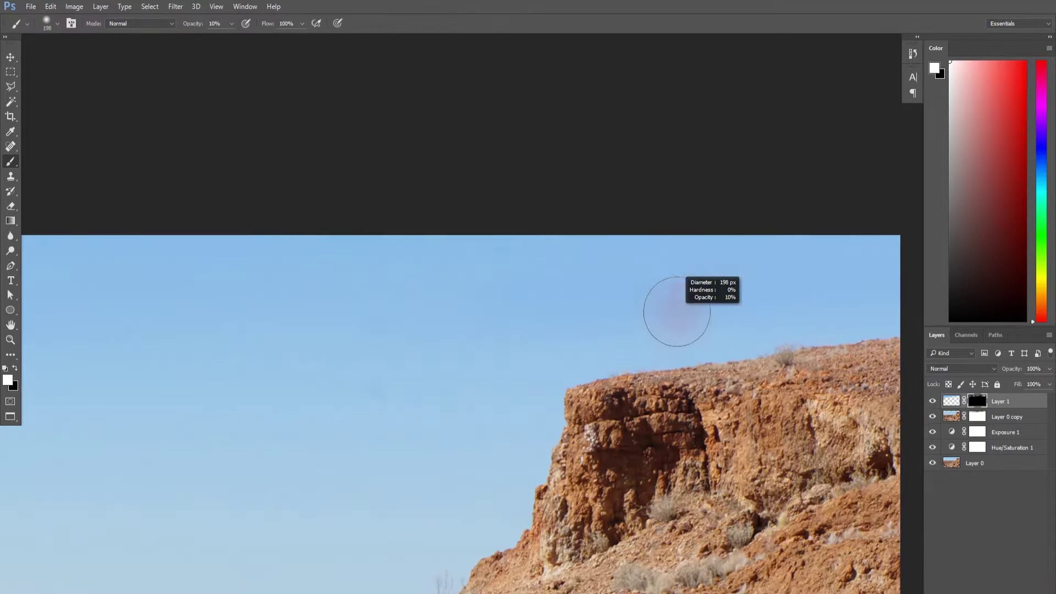
left_click_drag(677, 312, 733, 320)
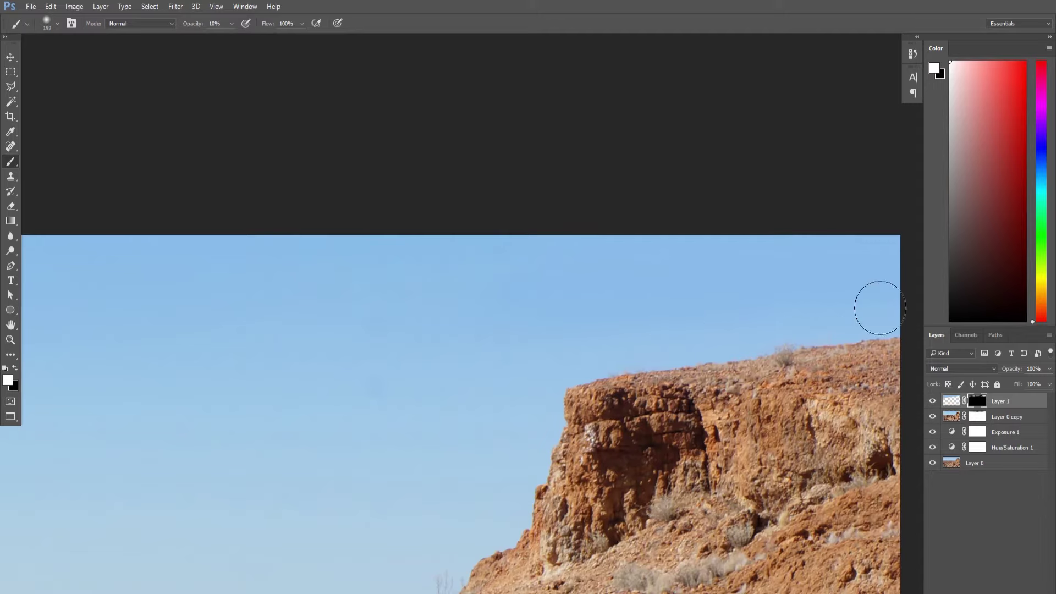
scroll(480, 359, "down", 2)
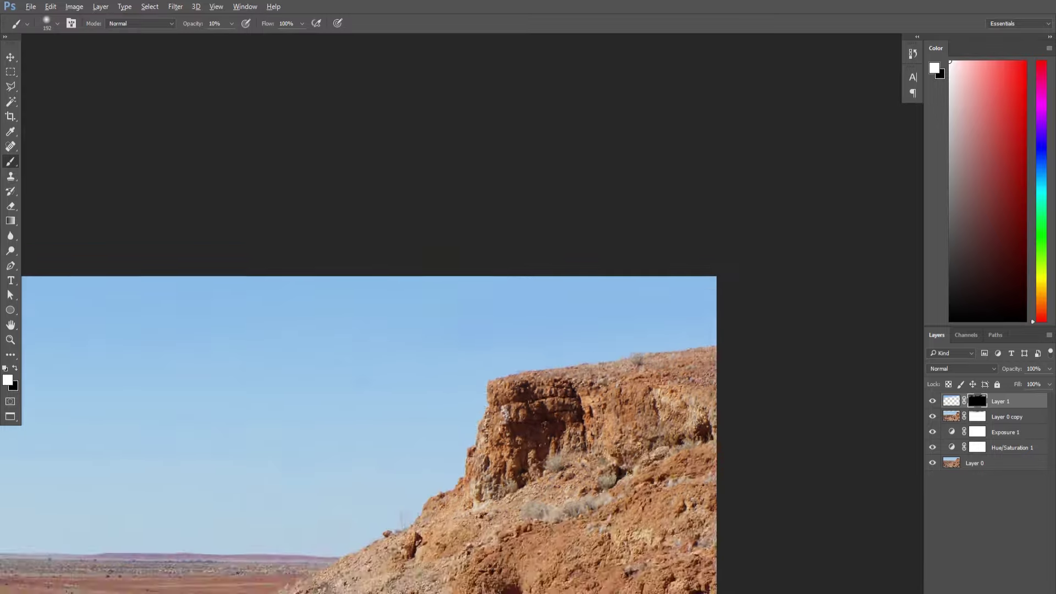
scroll(480, 359, "up", 2)
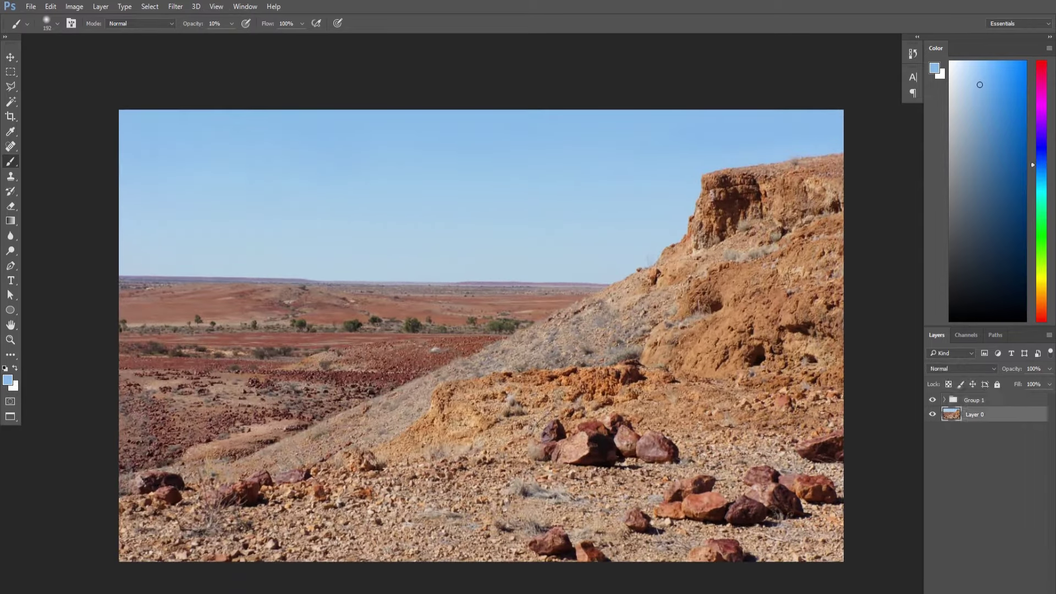
Add an Exposure adjustment brightening the photo, then place the 02 render on the canvas.
left_click(997, 587)
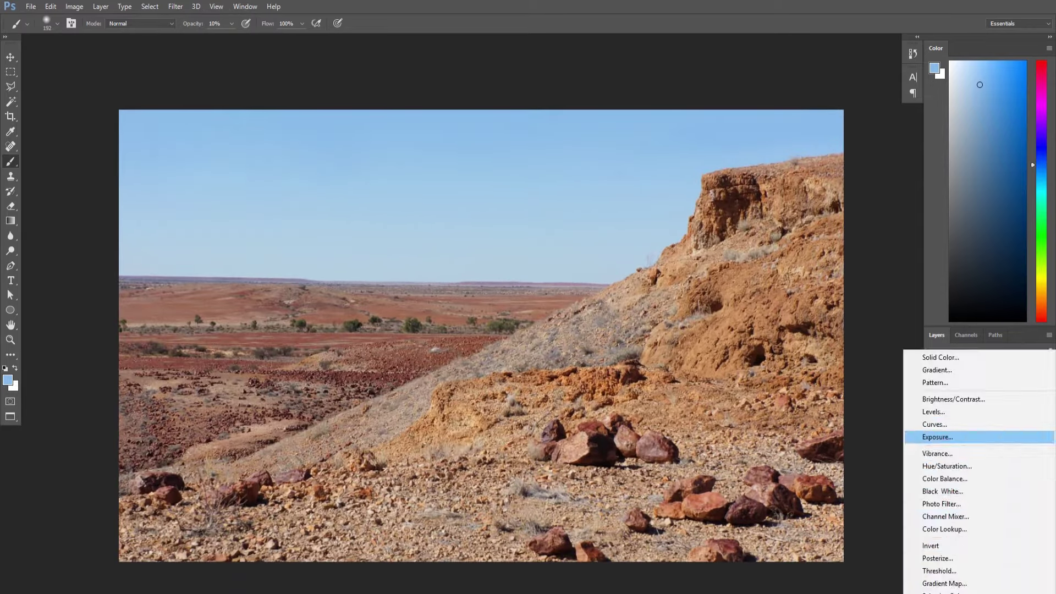
left_click(943, 436)
left_click_drag(955, 184, 957, 185)
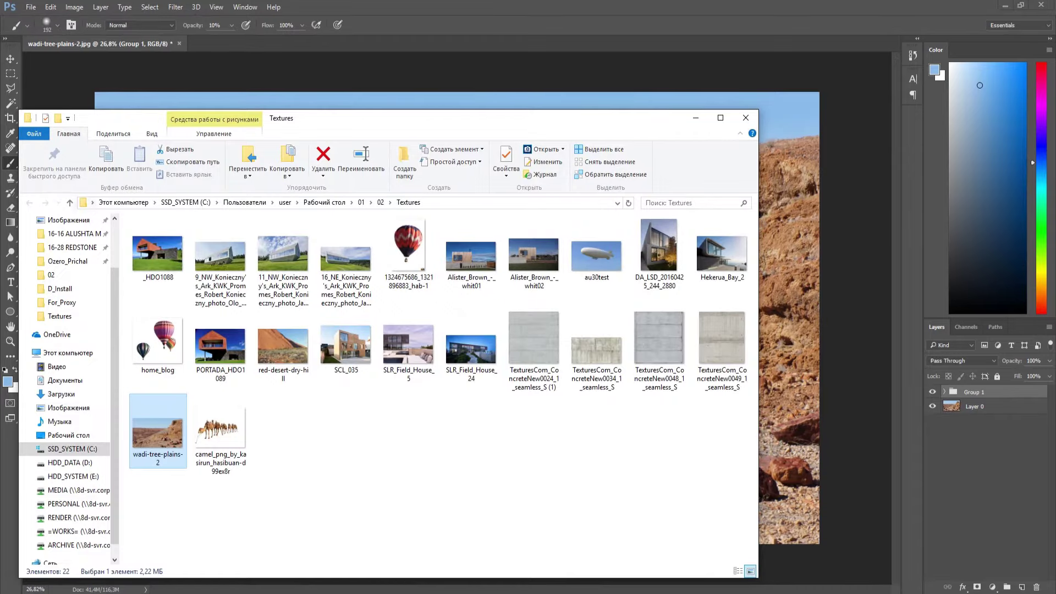
left_click(380, 202)
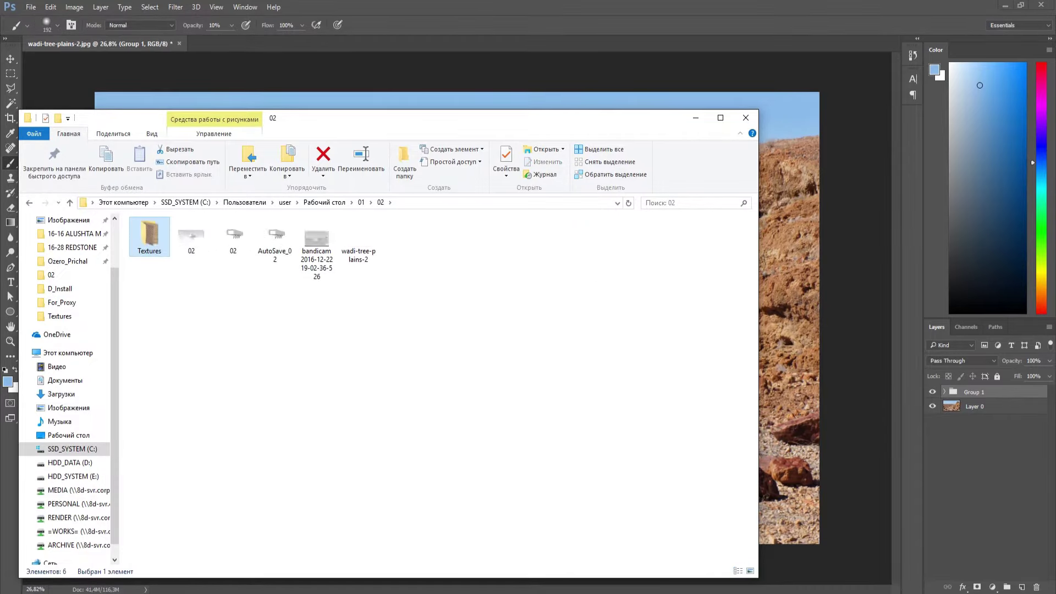
left_click_drag(191, 237, 789, 330)
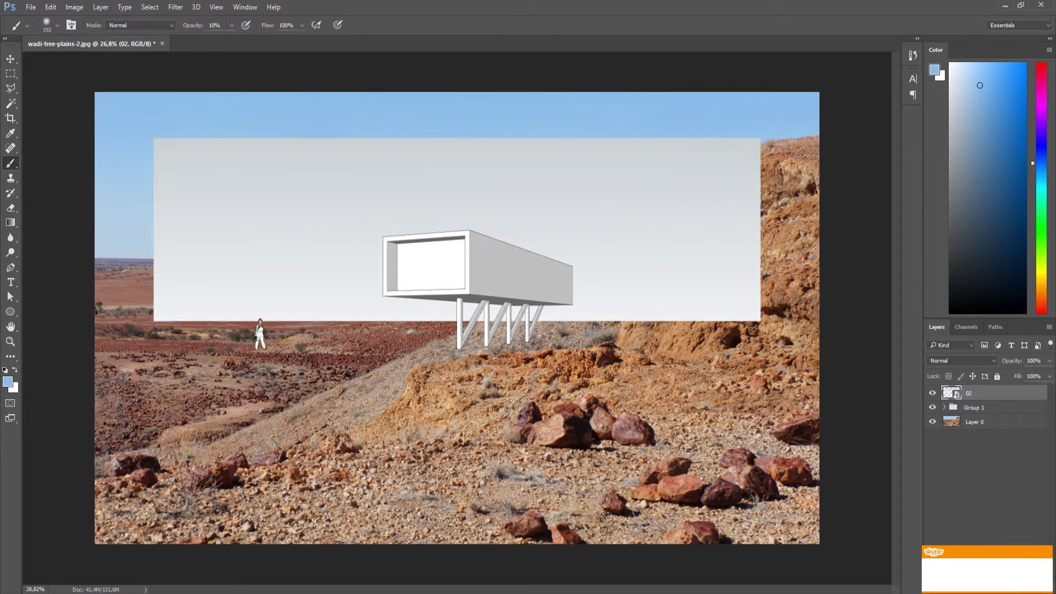
Try Darken and Multiply blend modes on the 02 render, declining to rasterize it.
left_click(961, 361)
left_click(946, 380)
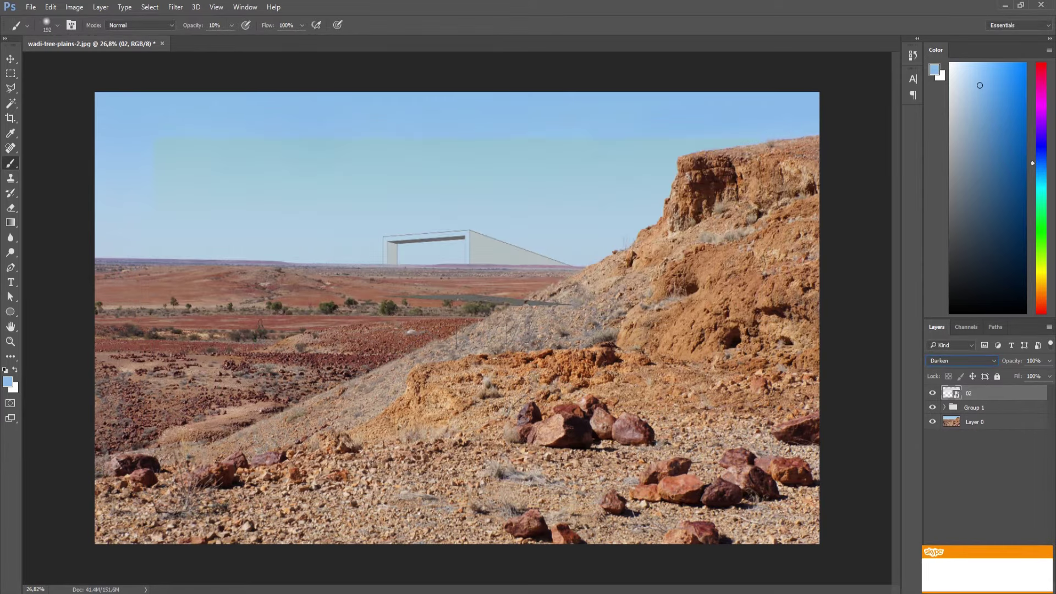
key("Down")
left_click(567, 303)
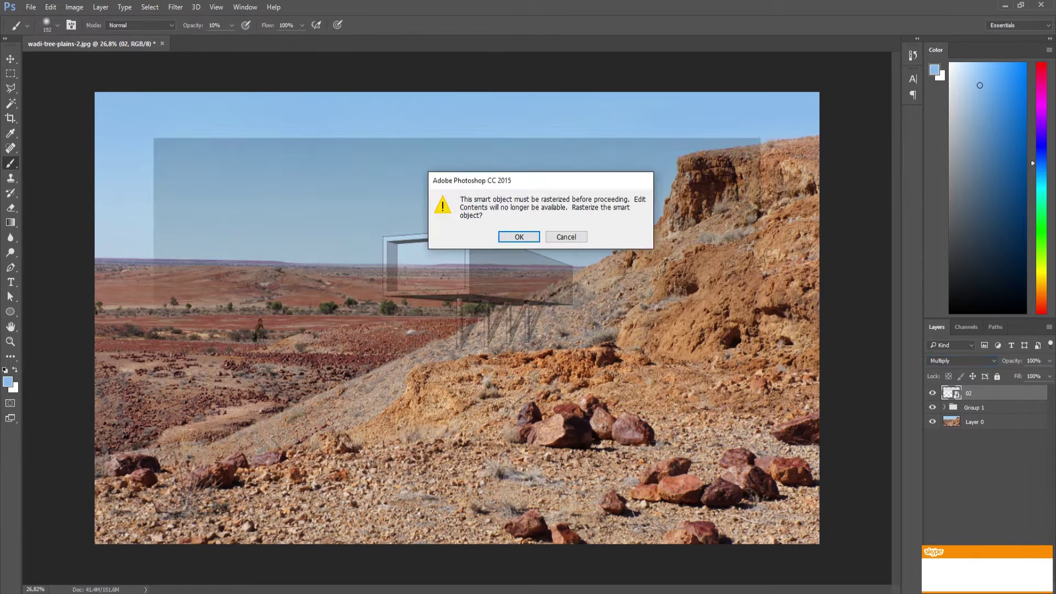
left_click(566, 237)
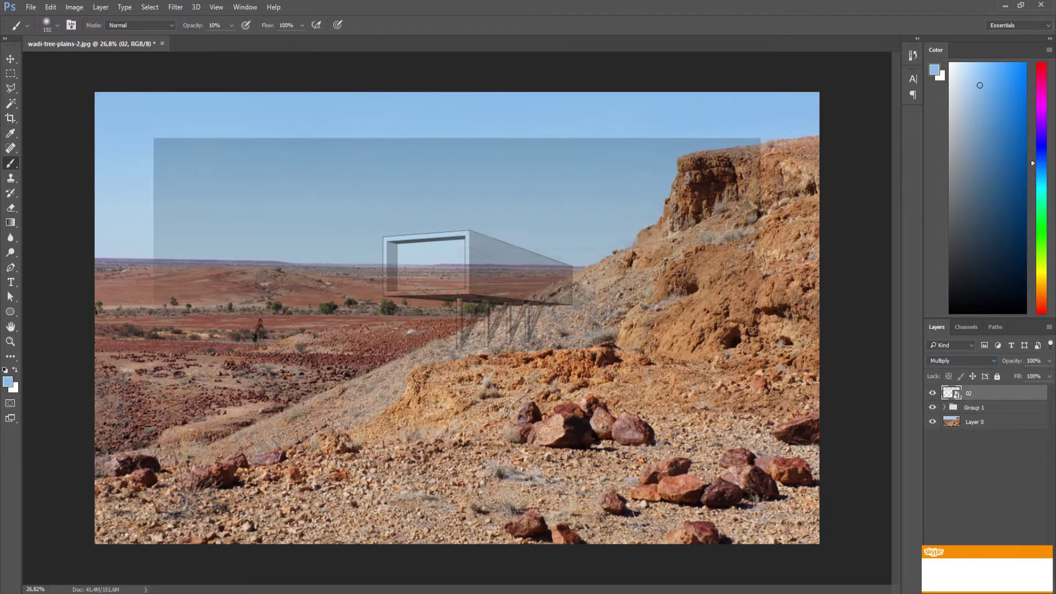
Move the 02 render up and to the right onto the hillside.
key("v")
left_click_drag(535, 249, 629, 218)
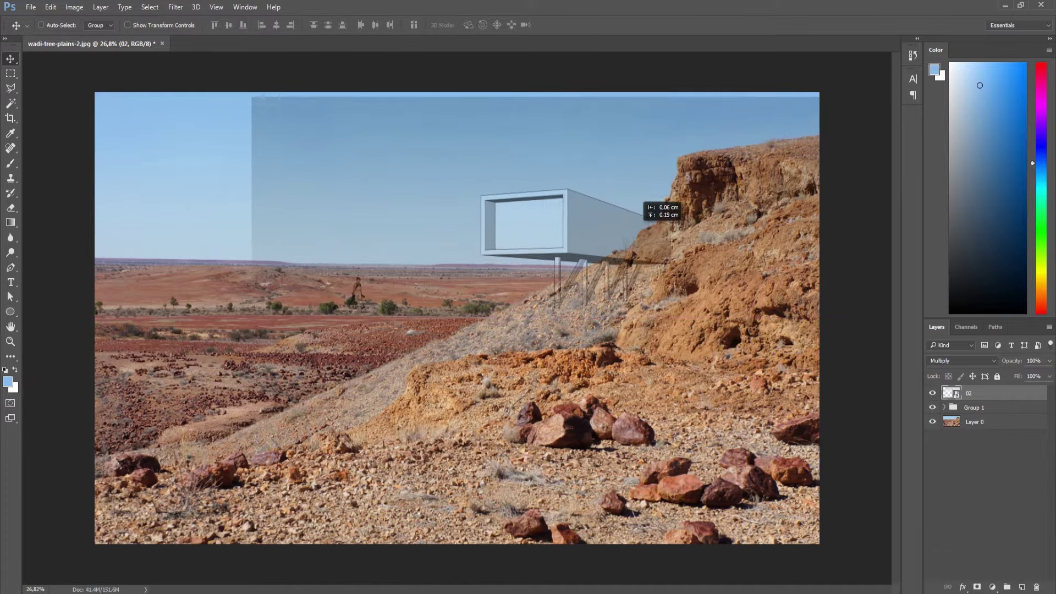
left_click_drag(630, 218, 632, 210)
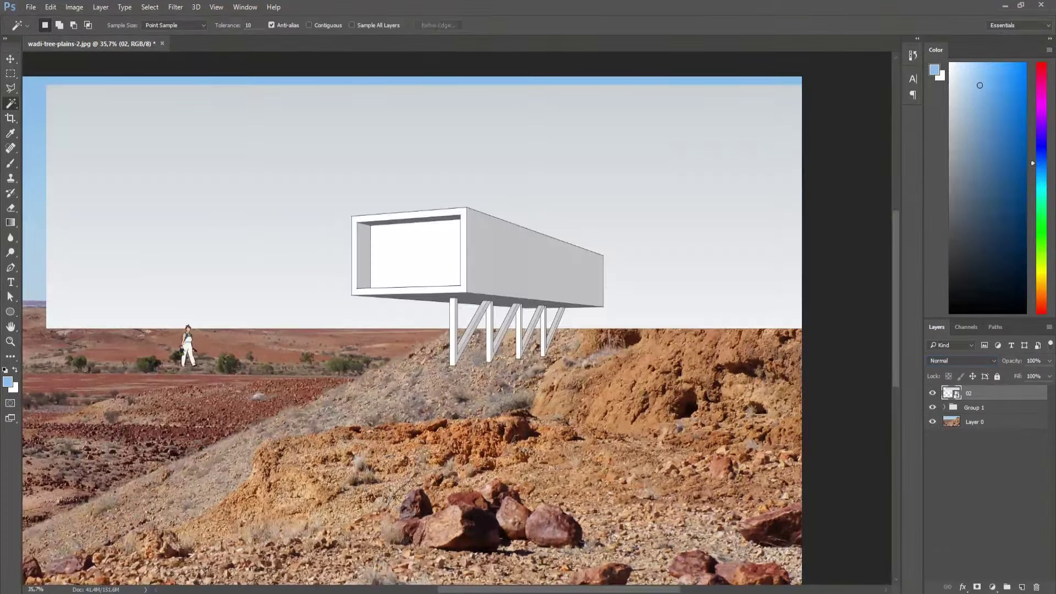
Try selecting the render's white background with the Magic Wand.
left_click(463, 308)
scroll(464, 308, "up", 5)
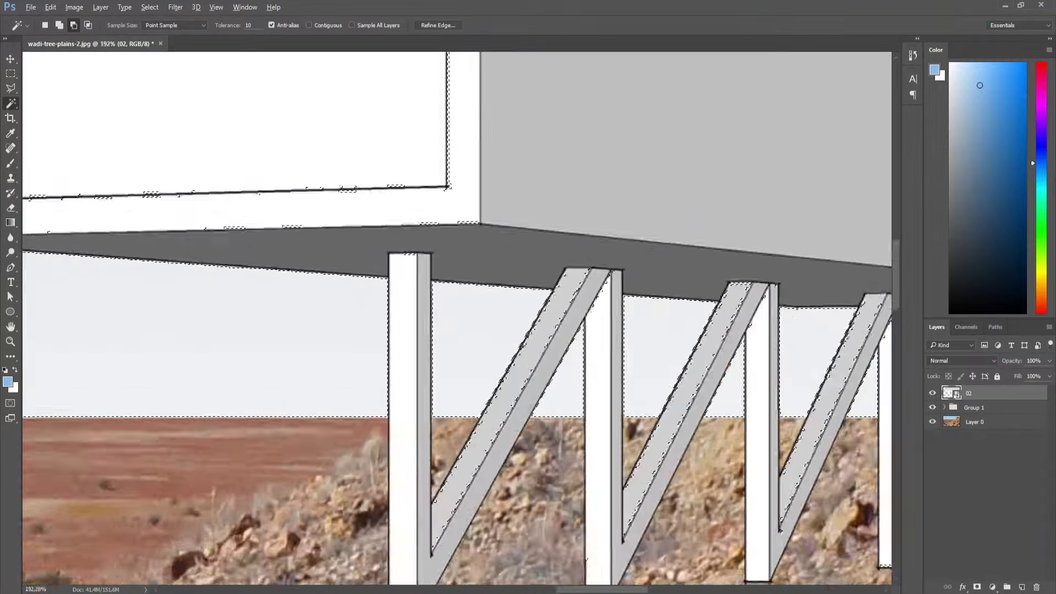
scroll(452, 304, "down", 3)
scroll(453, 304, "down", 2)
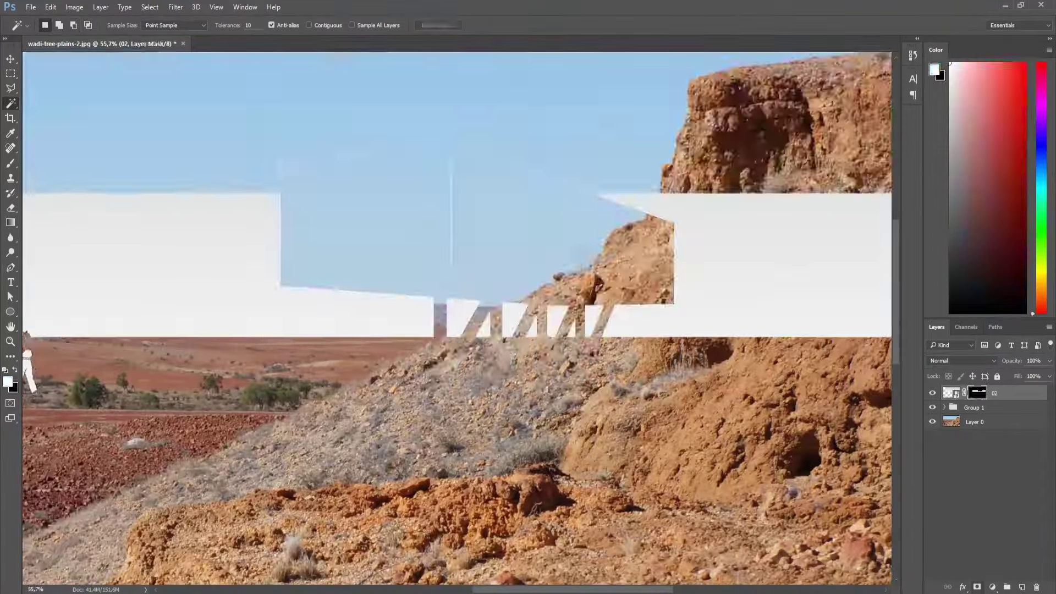
Trace a Polygonal Lasso outline point by point around the building's edges.
key("l")
scroll(397, 304, "up", 3)
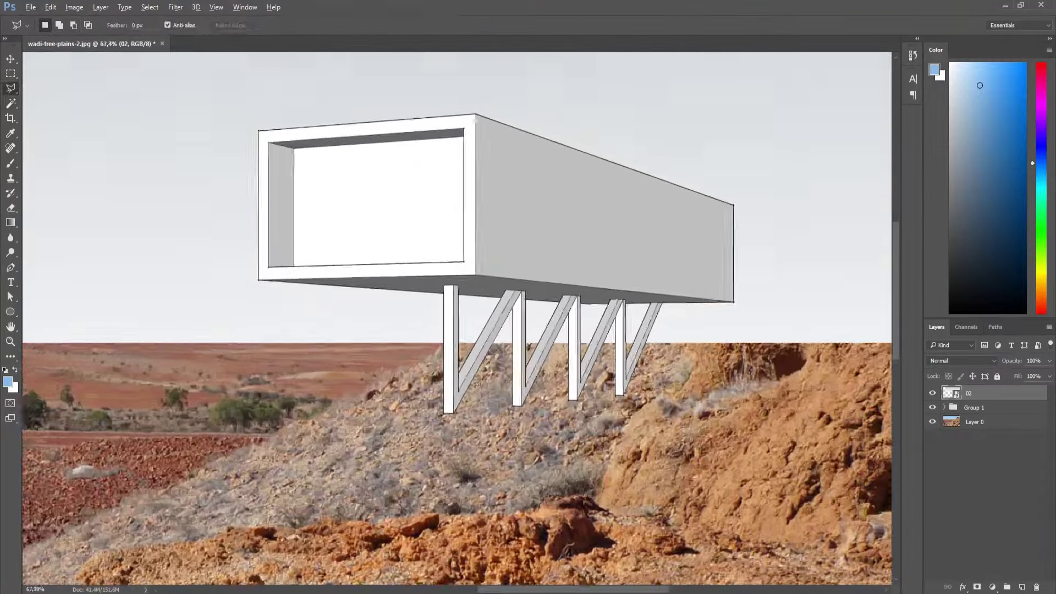
scroll(397, 303, "up", 3)
left_click_drag(397, 303, 804, 419)
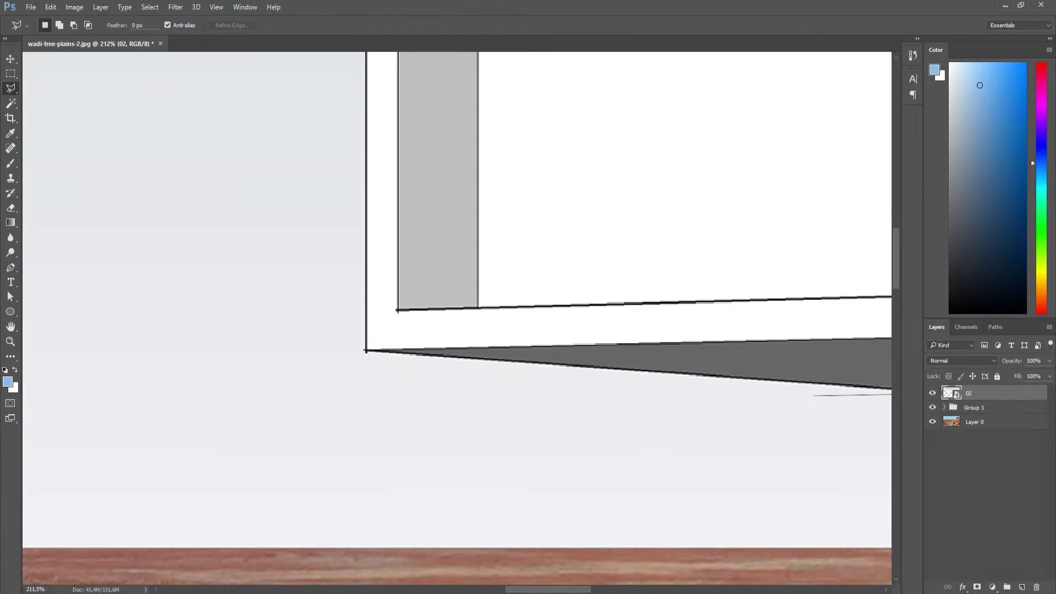
scroll(456, 318, "up", 5)
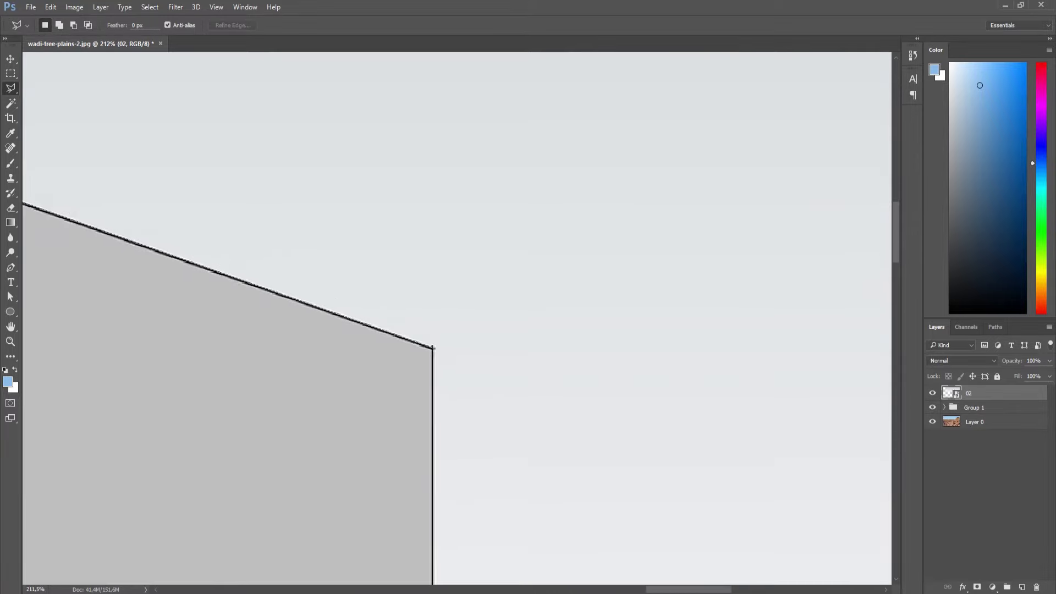
left_click_drag(432, 348, 385, 211)
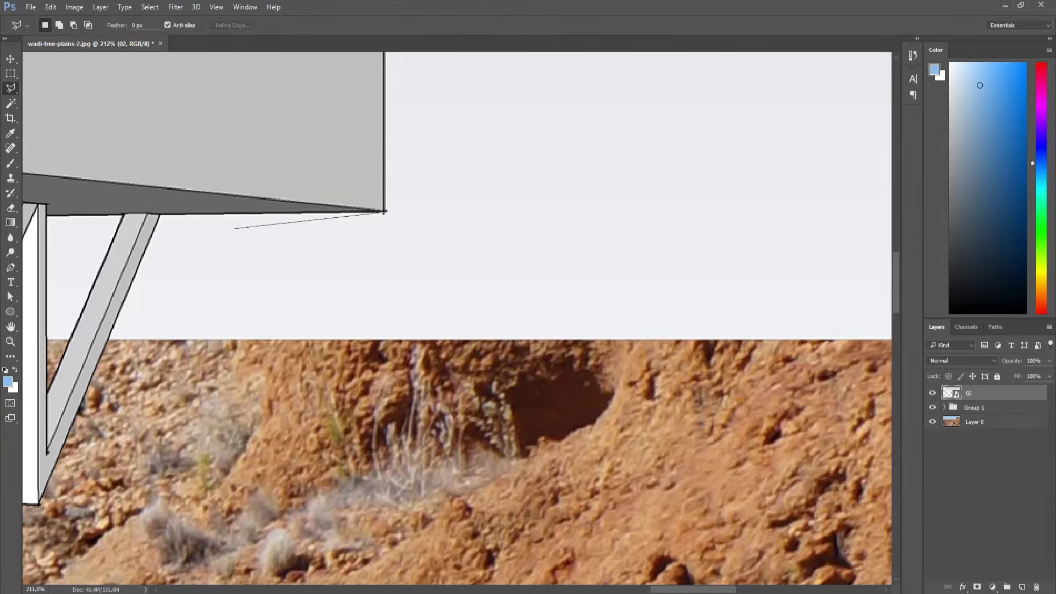
left_click_drag(385, 210, 485, 180)
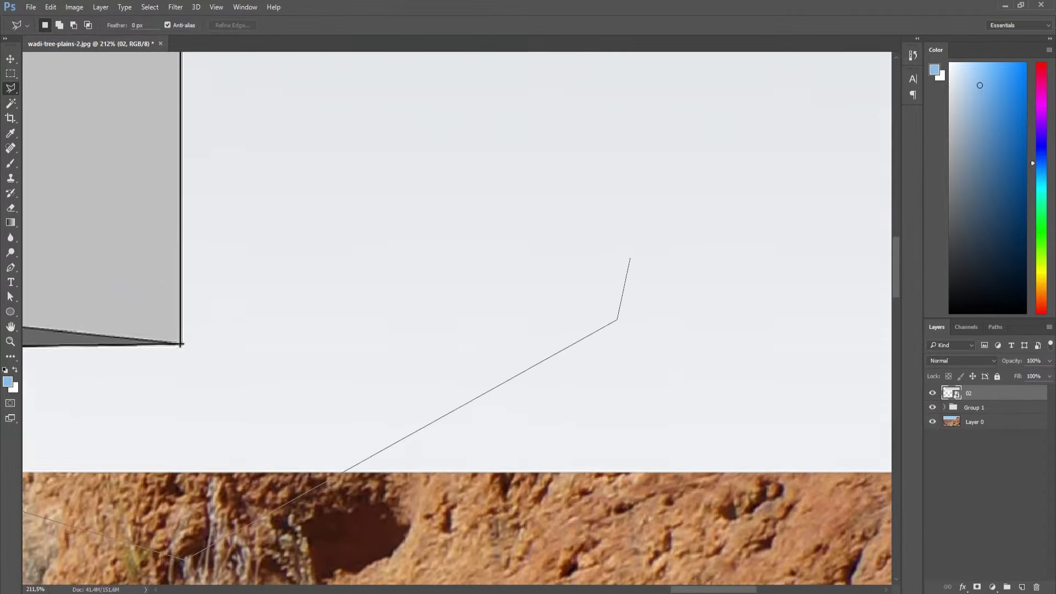
left_click(567, 248)
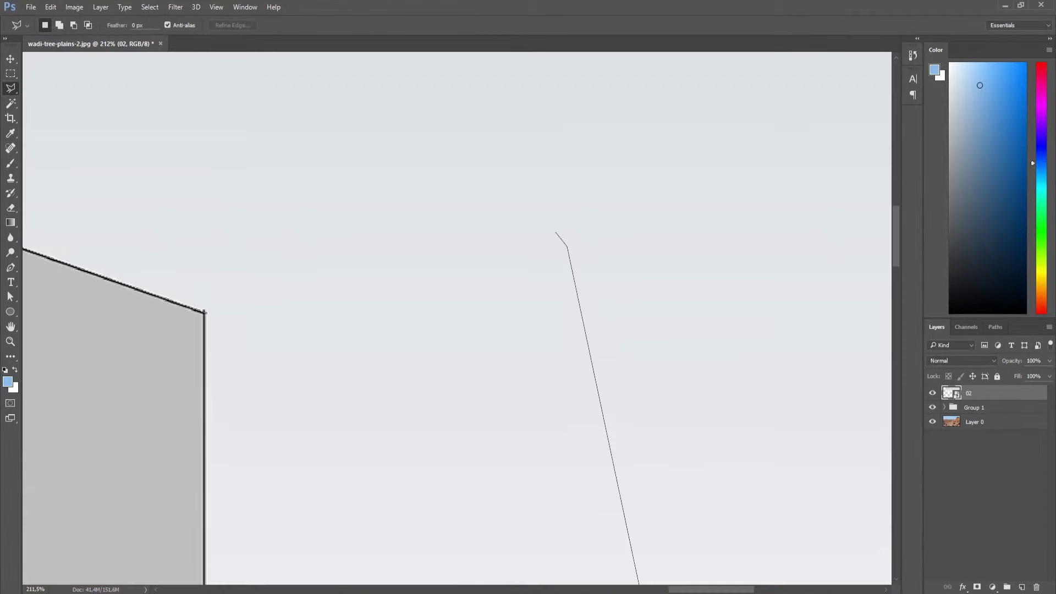
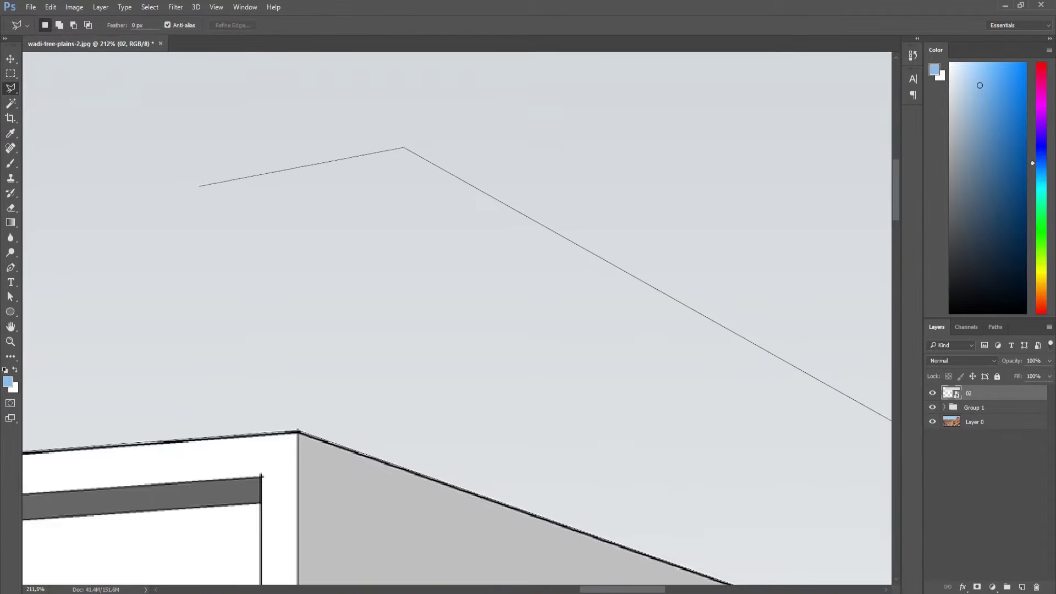
Finish the polygonal outline around the grey area beside the building and close it into a selection.
left_click(443, 171)
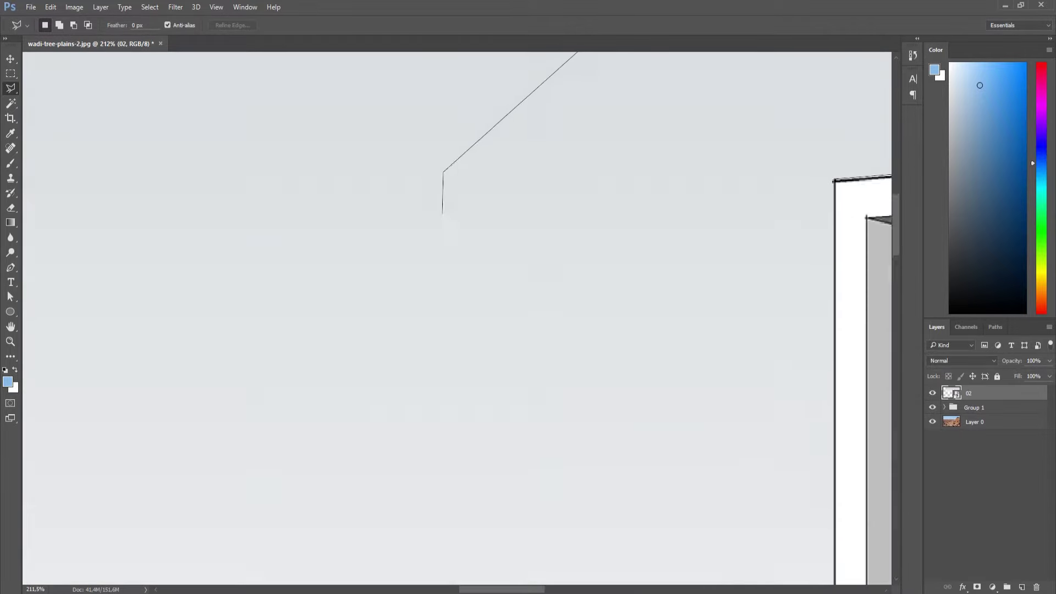
left_click(297, 494)
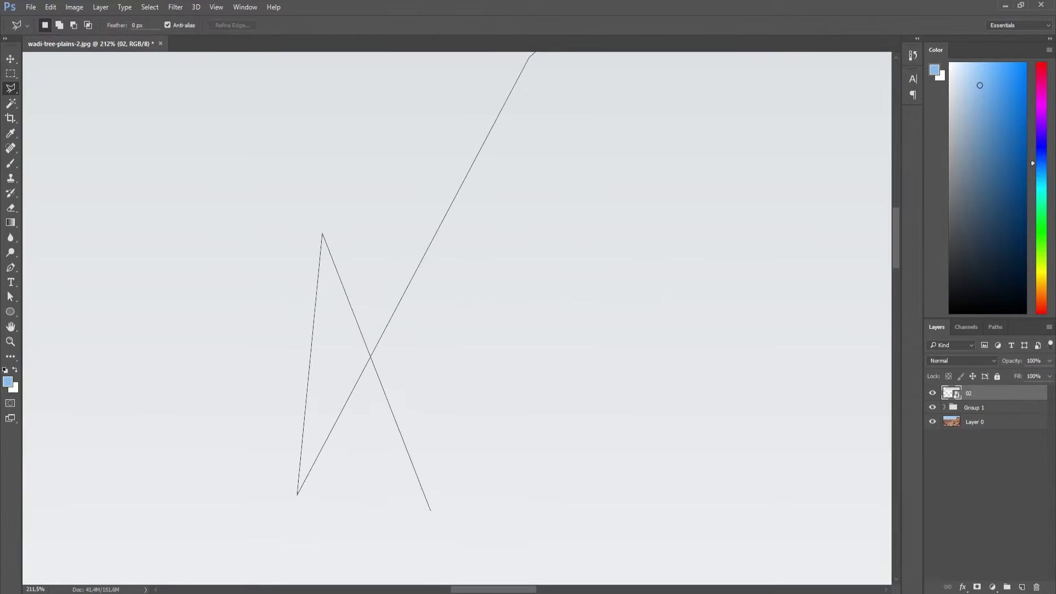
scroll(431, 511, "down", 3)
double_click(306, 420)
scroll(306, 421, "down", 2)
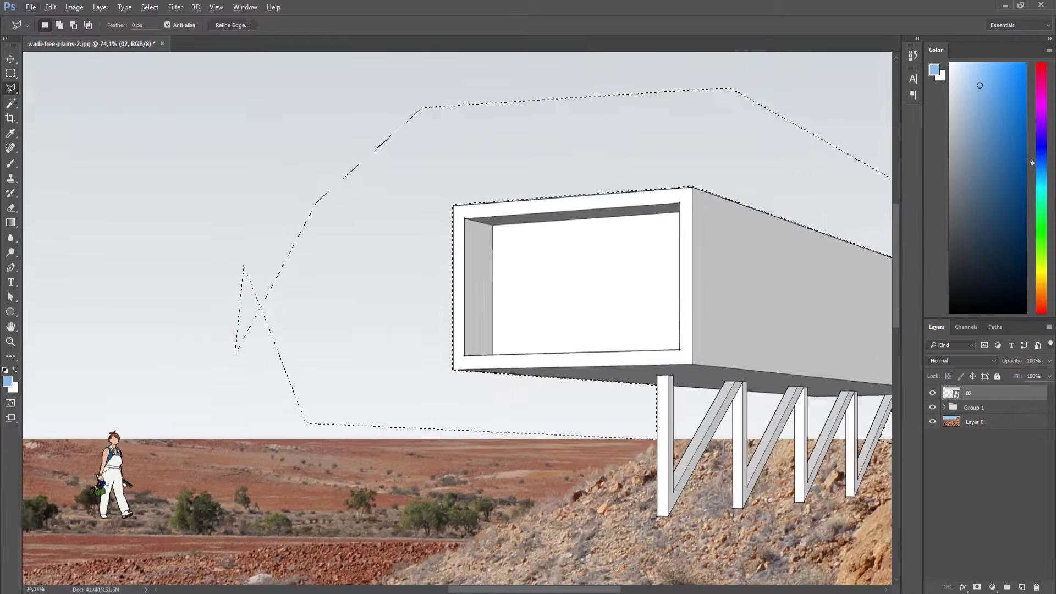
scroll(453, 426, "down", 2)
scroll(453, 426, "down", 2)
Set up a black Brush at 100% opacity, sized for painting layer 02's mask.
key("b")
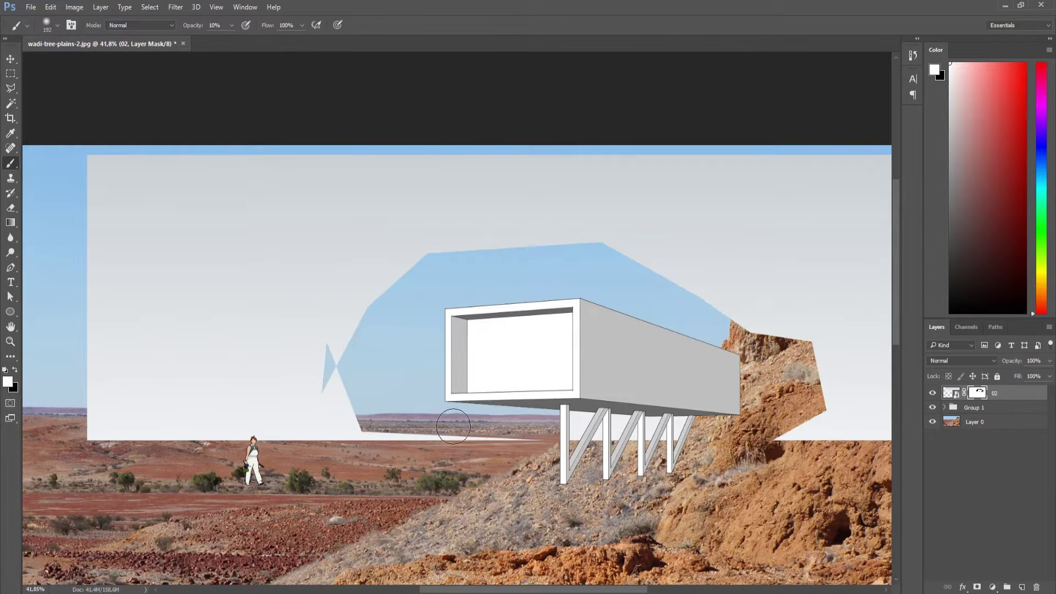
right_click(479, 447, "alt")
key("0")
right_click(616, 326, "alt")
left_click(527, 435)
Paint out the leftover grey on the left, the top strip and over the cliff.
mouse_move(508, 437)
left_mouse_down()
mouse_move(153, 429)
mouse_move(275, 390)
mouse_move(93, 209)
mouse_move(132, 147)
mouse_move(236, 330)
mouse_move(177, 377)
mouse_move(349, 384)
mouse_move(386, 212)
mouse_move(374, 299)
mouse_move(550, 217)
mouse_move(391, 172)
mouse_move(203, 223)
mouse_move(344, 275)
mouse_move(377, 188)
left_mouse_up()
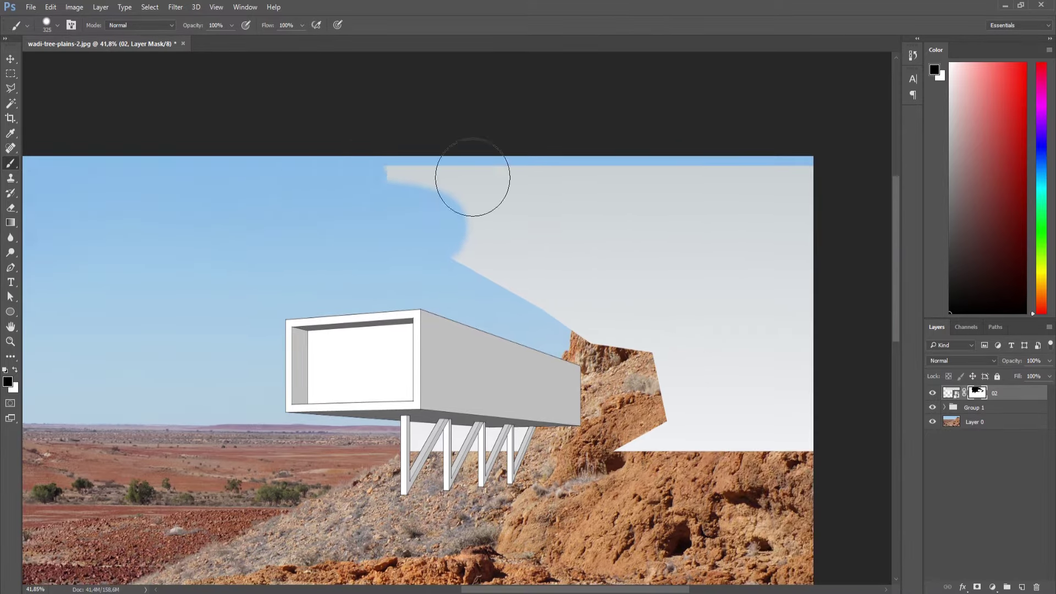
mouse_move(471, 177)
left_mouse_down()
mouse_move(823, 175)
mouse_move(803, 472)
mouse_move(750, 335)
mouse_move(725, 222)
mouse_move(472, 208)
mouse_move(537, 254)
mouse_move(539, 281)
left_mouse_up()
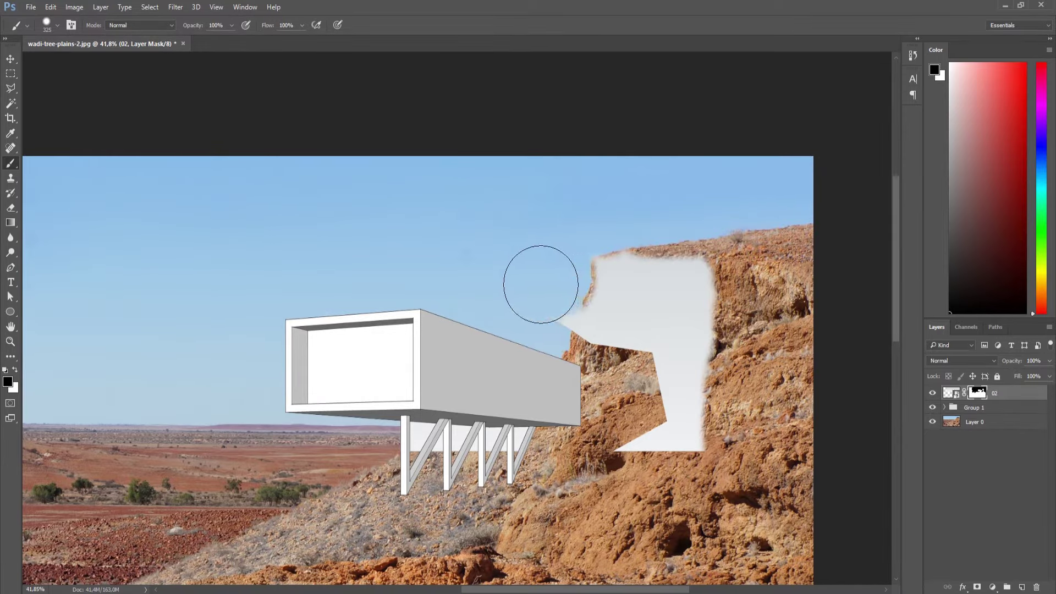
mouse_move(572, 322)
left_mouse_down()
mouse_move(605, 336)
mouse_move(671, 435)
left_mouse_up()
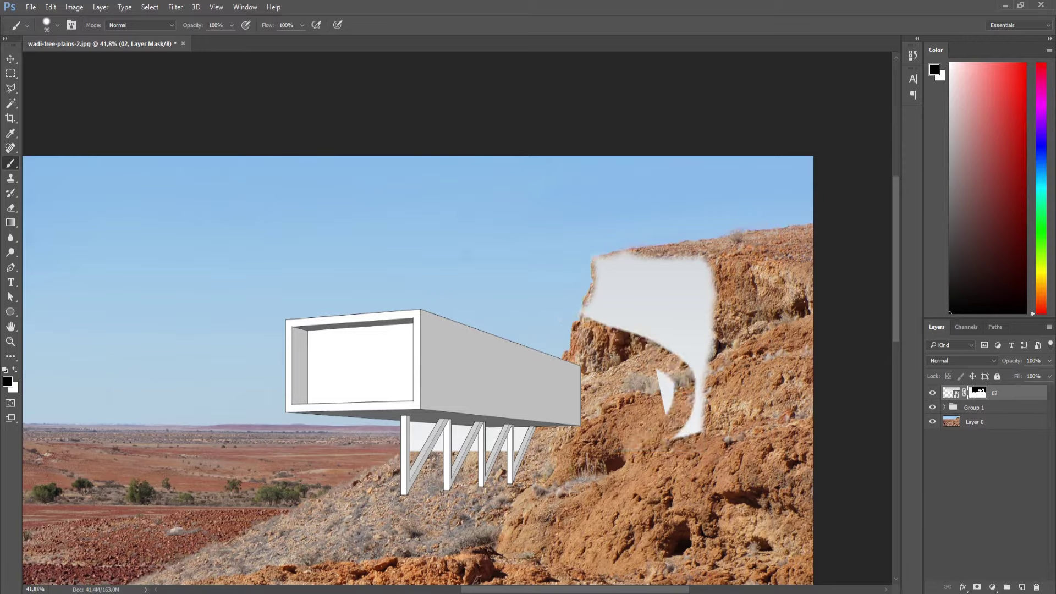
mouse_move(709, 379)
left_mouse_down()
mouse_move(703, 258)
mouse_move(676, 308)
mouse_move(654, 258)
left_mouse_up()
mouse_move(654, 329)
left_mouse_down()
mouse_move(635, 236)
mouse_move(608, 309)
left_mouse_up()
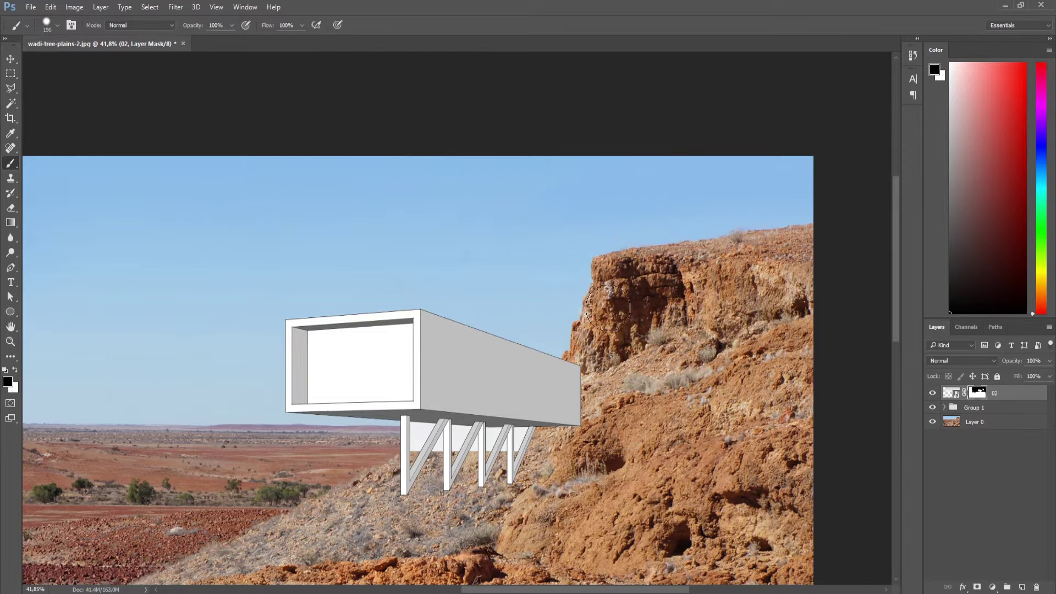
scroll(419, 460, "up", 2)
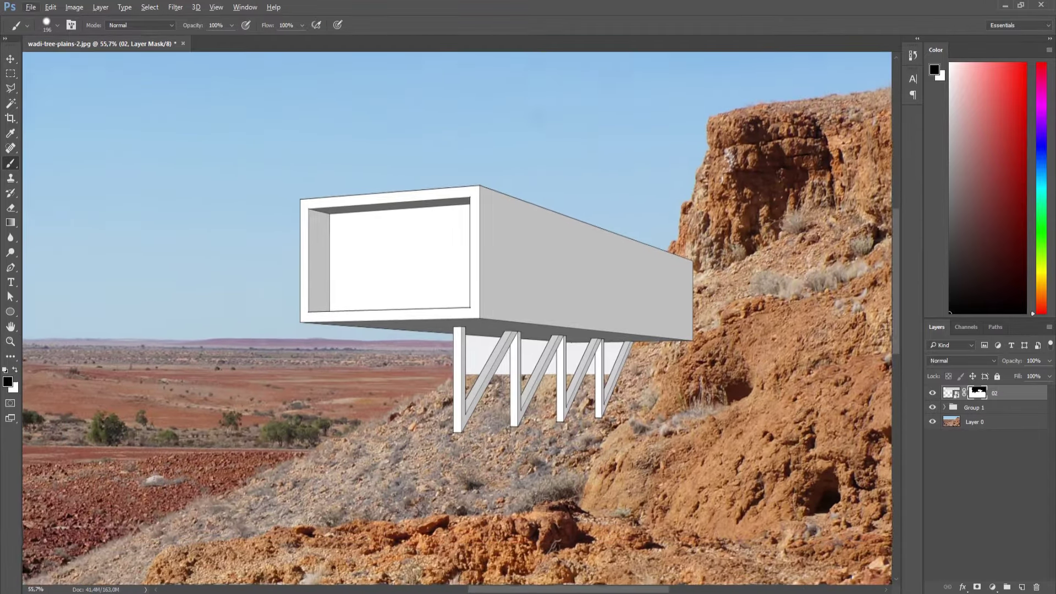
Zoom in, then outline and mask out the first white gap between the columns.
scroll(419, 460, "up", 2)
scroll(419, 460, "up", 5)
scroll(376, 271, "up", 2)
key("l")
left_click(350, 176)
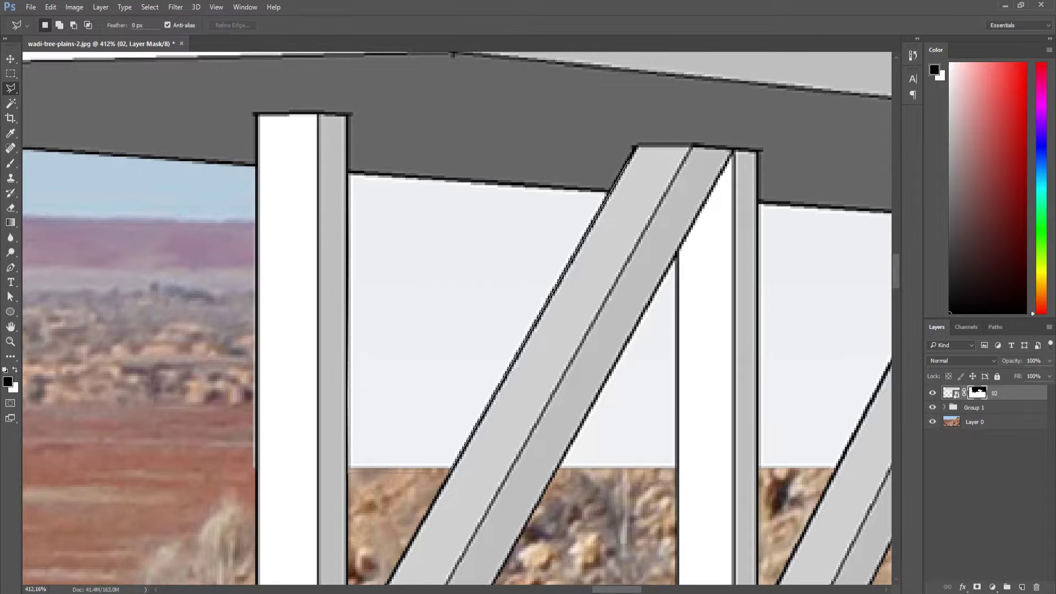
double_click(347, 471)
key("b")
left_click(401, 307)
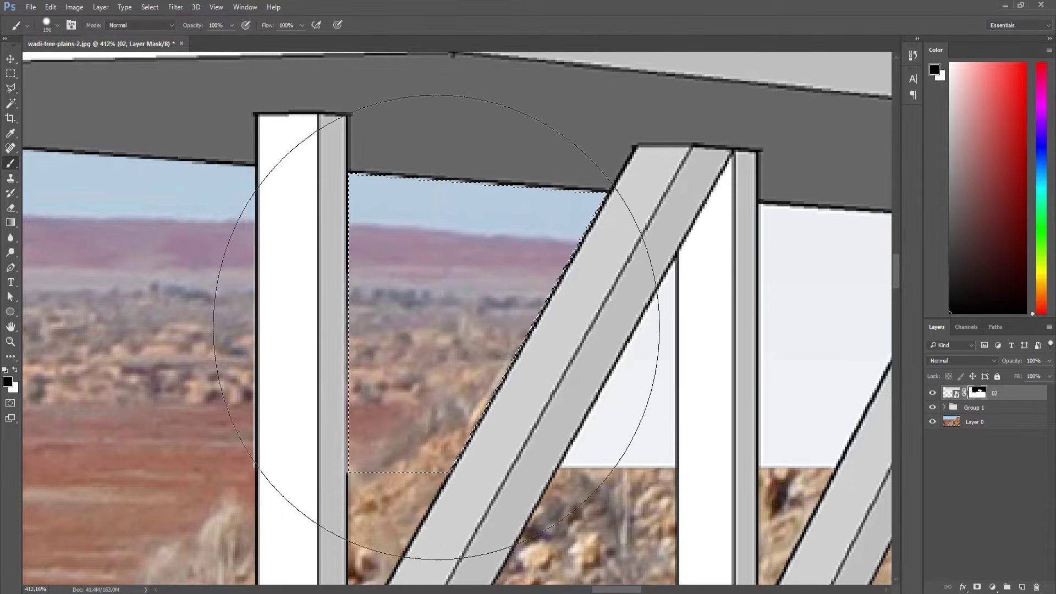
key("ctrl+d")
Clear the white band beside the next leg so the hillside shows.
mouse_move(403, 335)
left_mouse_down()
mouse_move(312, 320)
mouse_move(369, 299)
left_mouse_up()
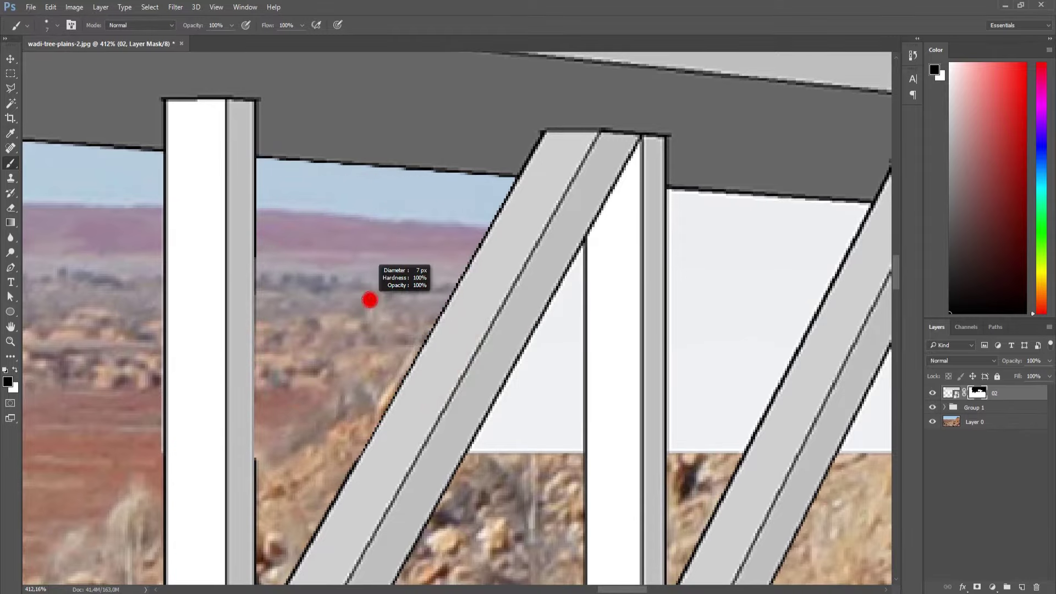
key("x")
left_click_drag(495, 330, 385, 264)
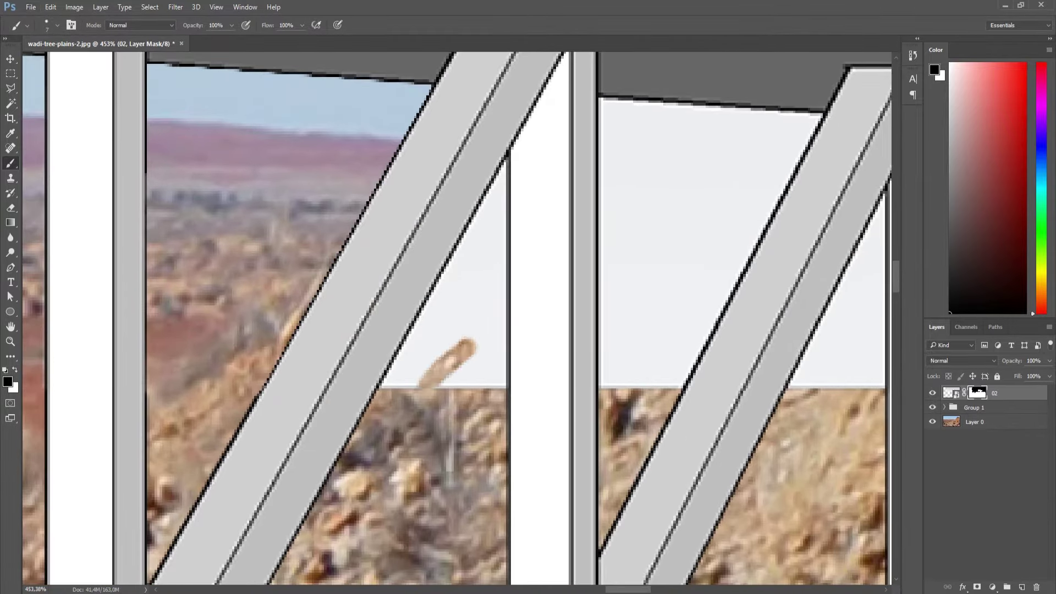
key("l")
left_click(472, 258)
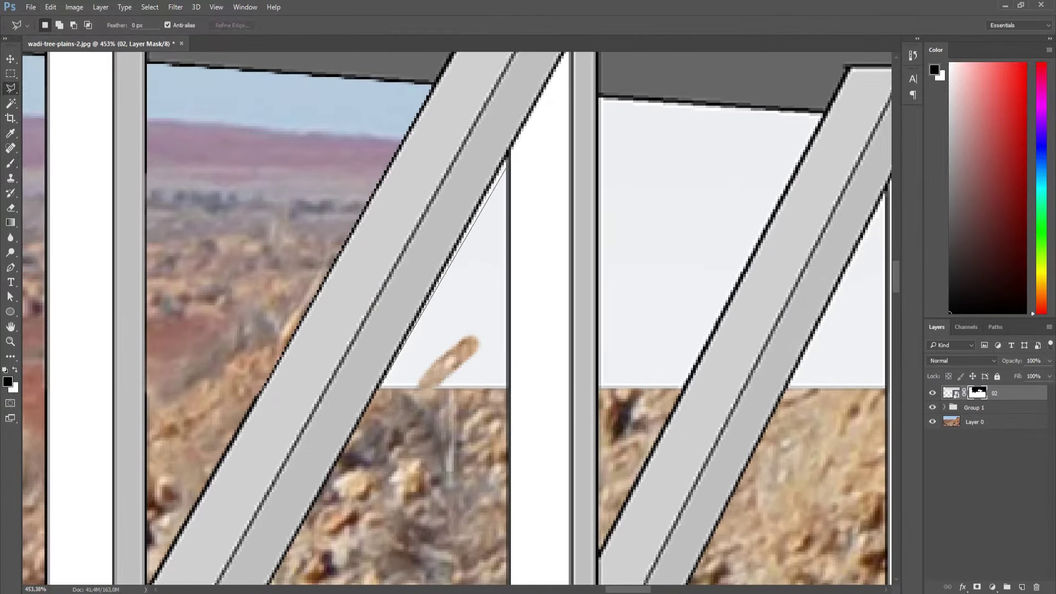
key("b")
mouse_move(396, 374)
left_mouse_down()
mouse_move(500, 368)
mouse_move(426, 363)
left_mouse_up()
scroll(394, 346, "down", 2)
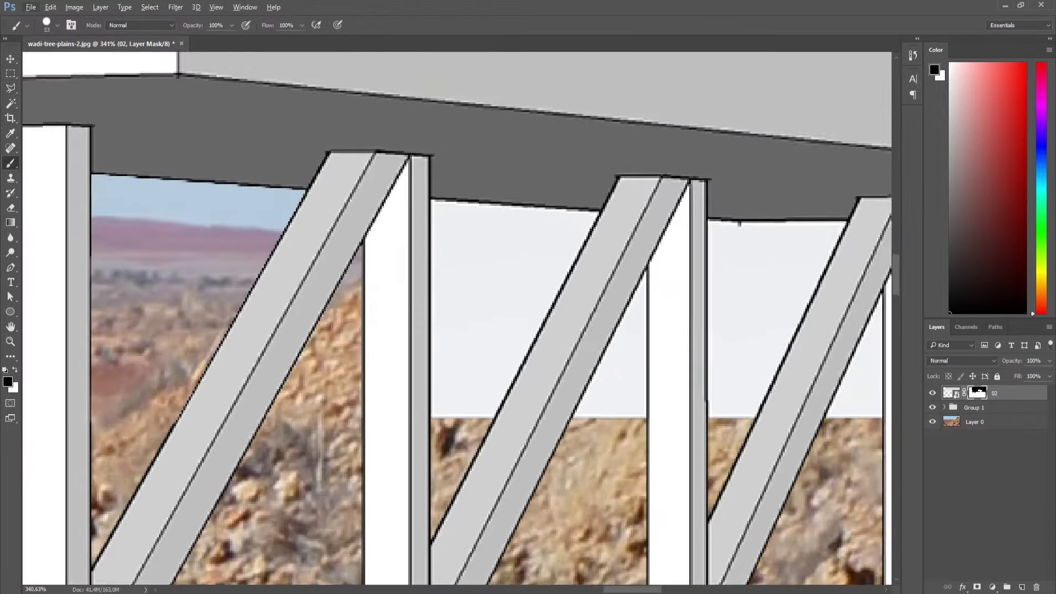
scroll(395, 346, "up", 3)
Outline and mask out the next two white gaps along the legs' edges.
key("l")
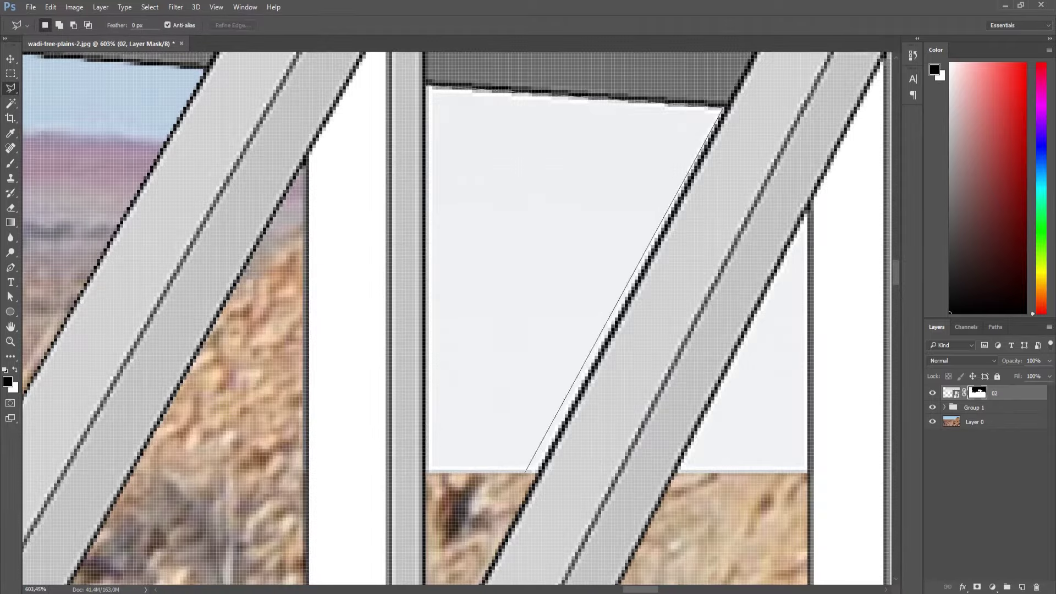
left_click(525, 472)
key("b")
left_click_drag(497, 447, 660, 186)
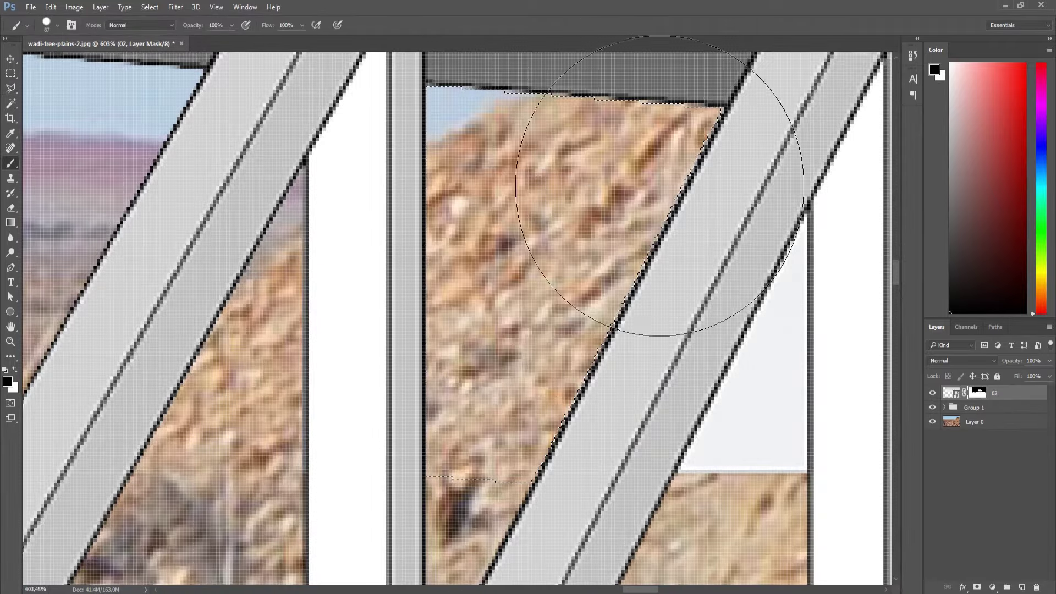
key("ctrl+d")
scroll(660, 186, "right", 10)
key("l")
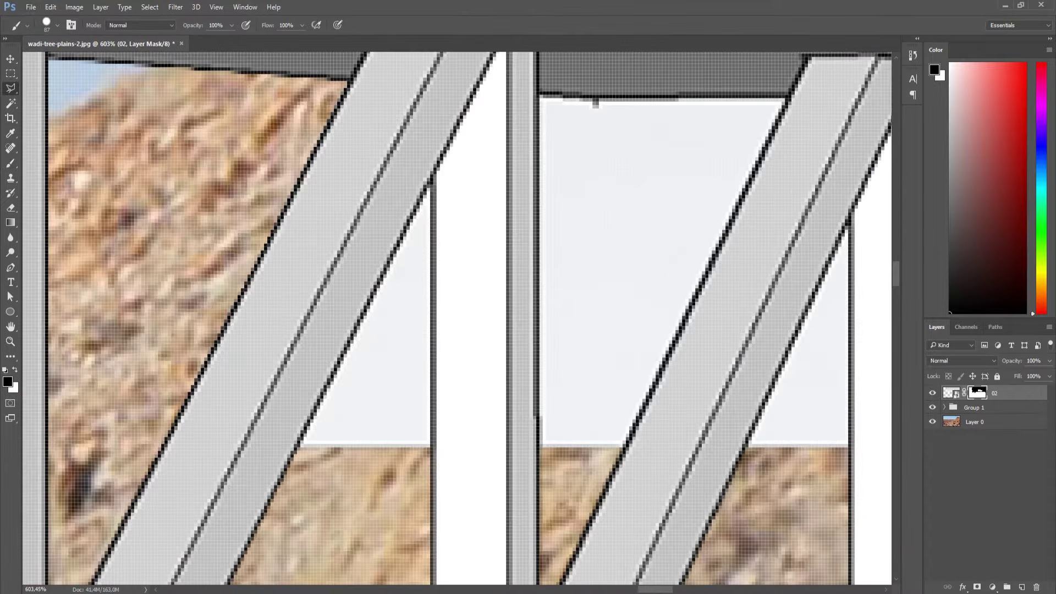
left_click(429, 191)
key("b")
left_click_drag(385, 275, 377, 354)
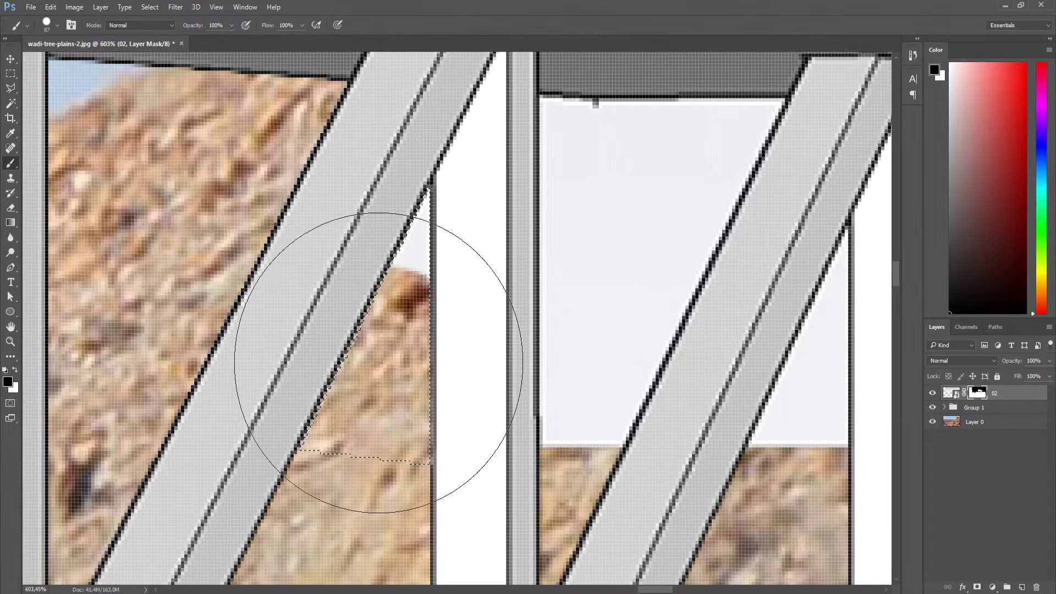
key("ctrl+d")
scroll(456, 318, "right", 5)
Paint hillside back into another outlined white area between the legs.
key("l")
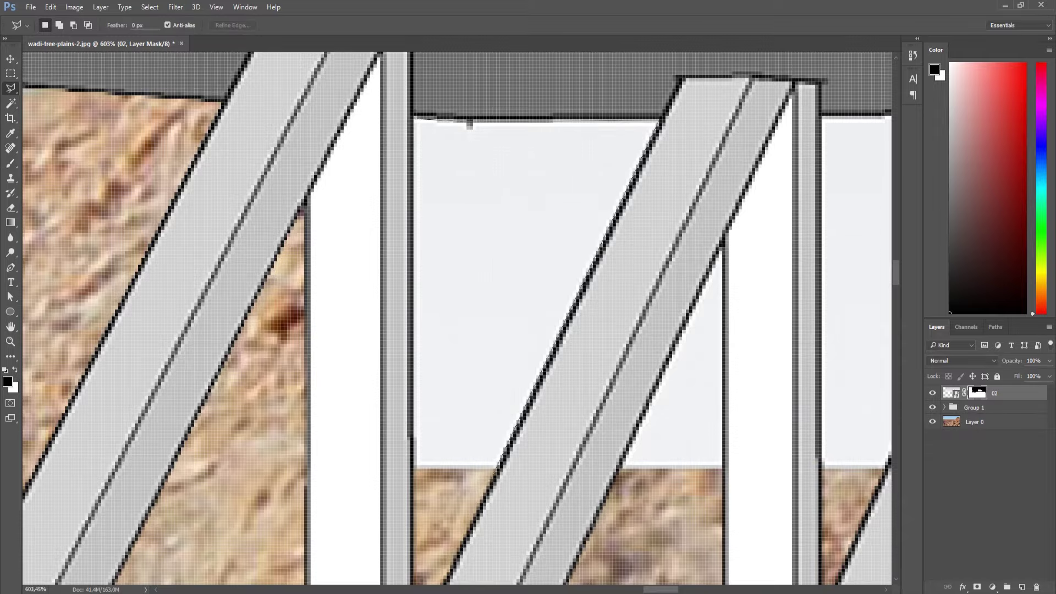
key("b")
mouse_move(440, 439)
left_mouse_down()
mouse_move(495, 377)
mouse_move(578, 200)
mouse_move(566, 200)
left_mouse_up()
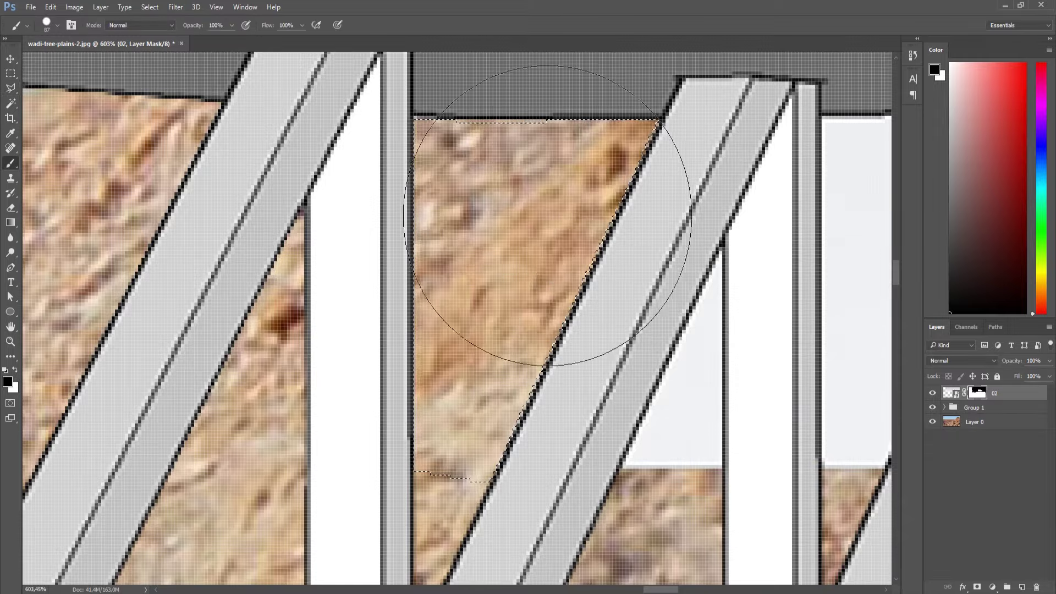
scroll(566, 200, "down", 5)
scroll(471, 295, "down", 2)
scroll(471, 295, "up", 5)
Mask out the white triangle and the last white patch beside the legs.
key("l")
left_click(485, 262)
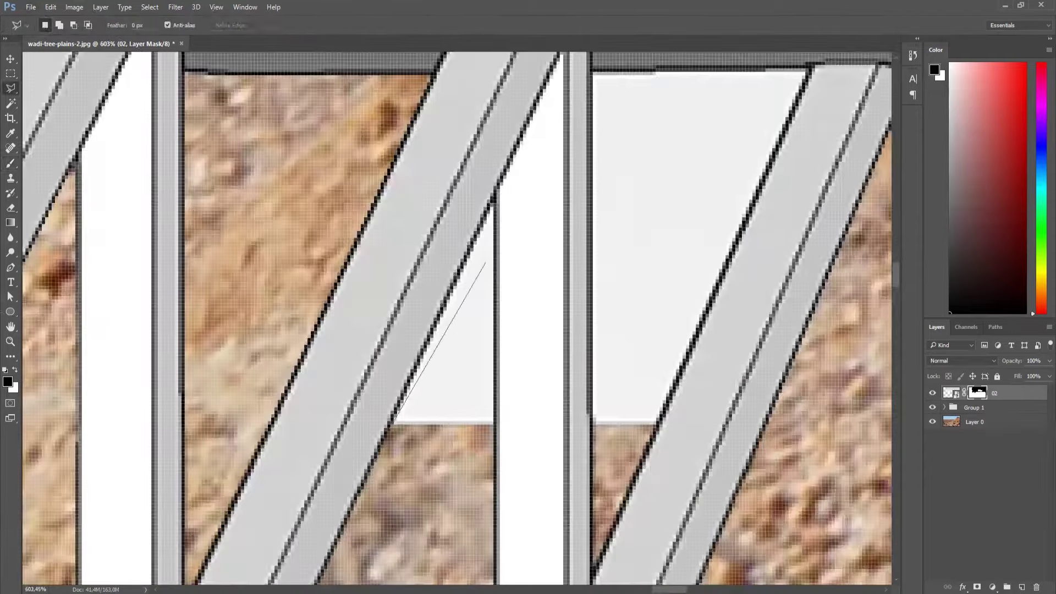
key("b")
left_click_drag(440, 385, 472, 306)
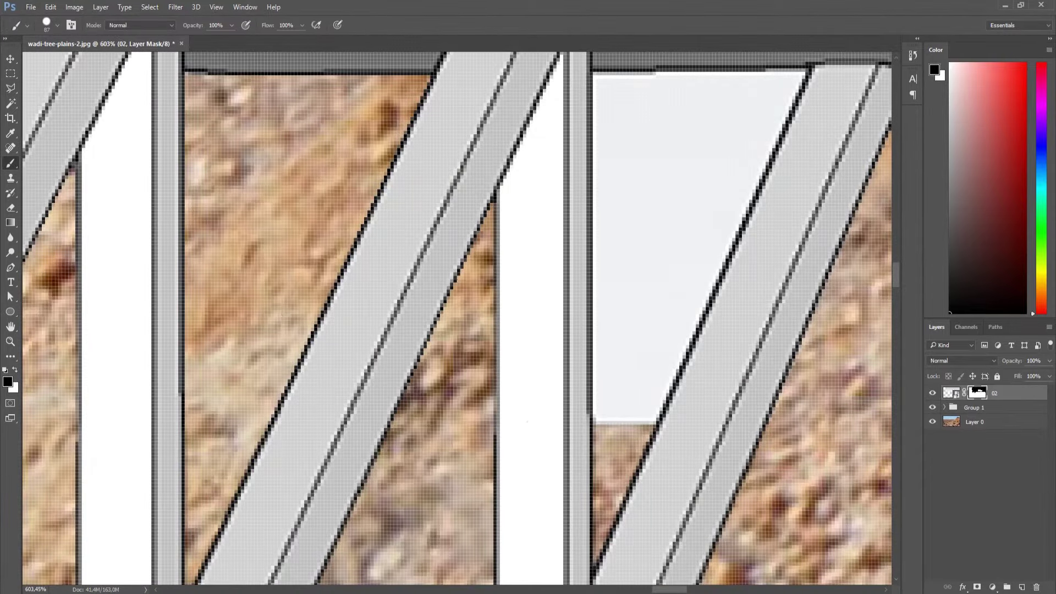
key("l")
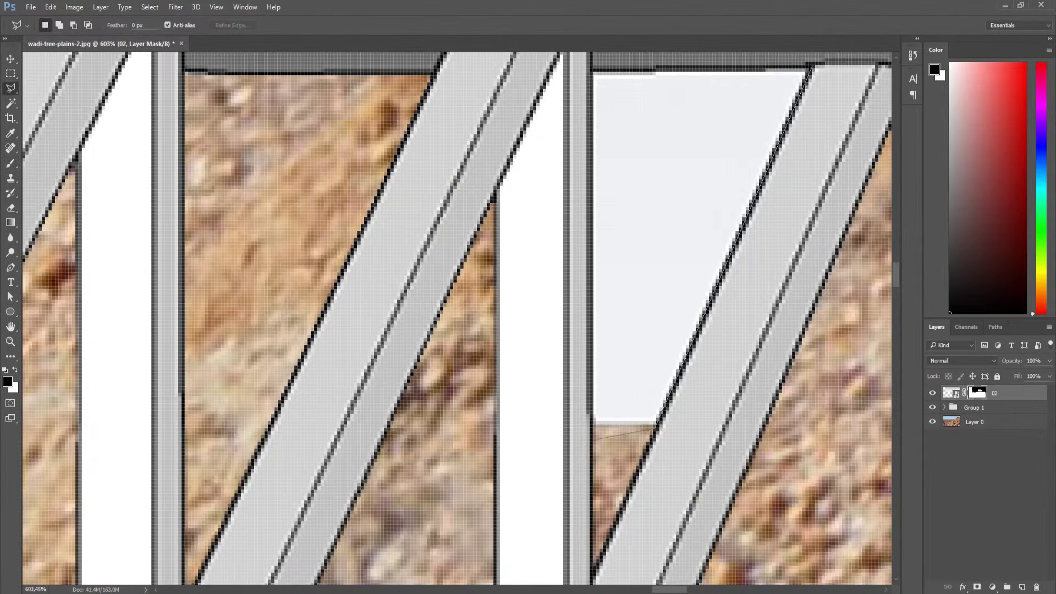
key("b")
left_click_drag(624, 117, 624, 365)
scroll(624, 365, "down", 5)
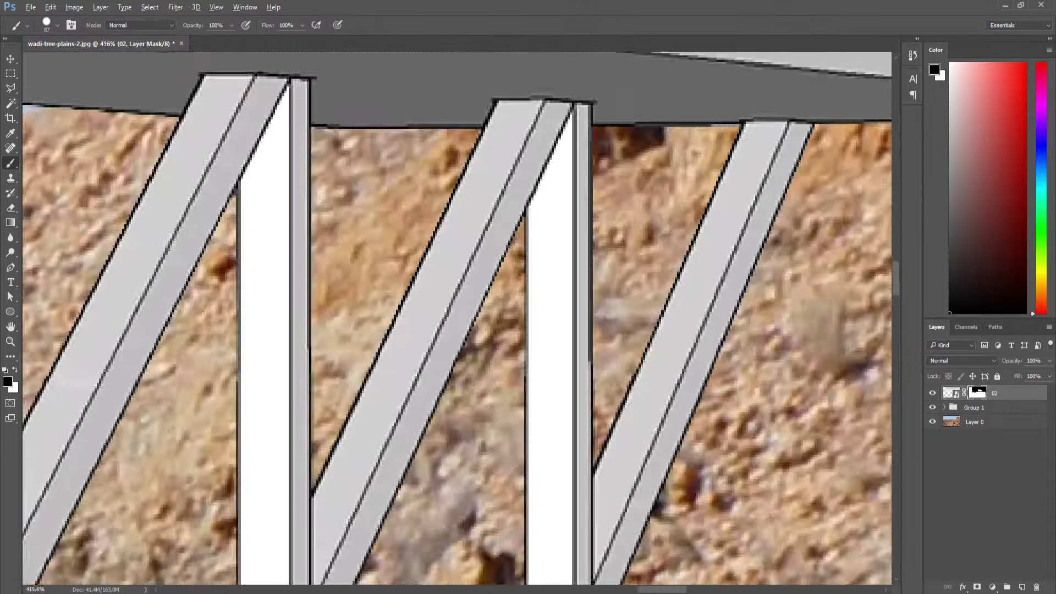
scroll(590, 273, "down", 5)
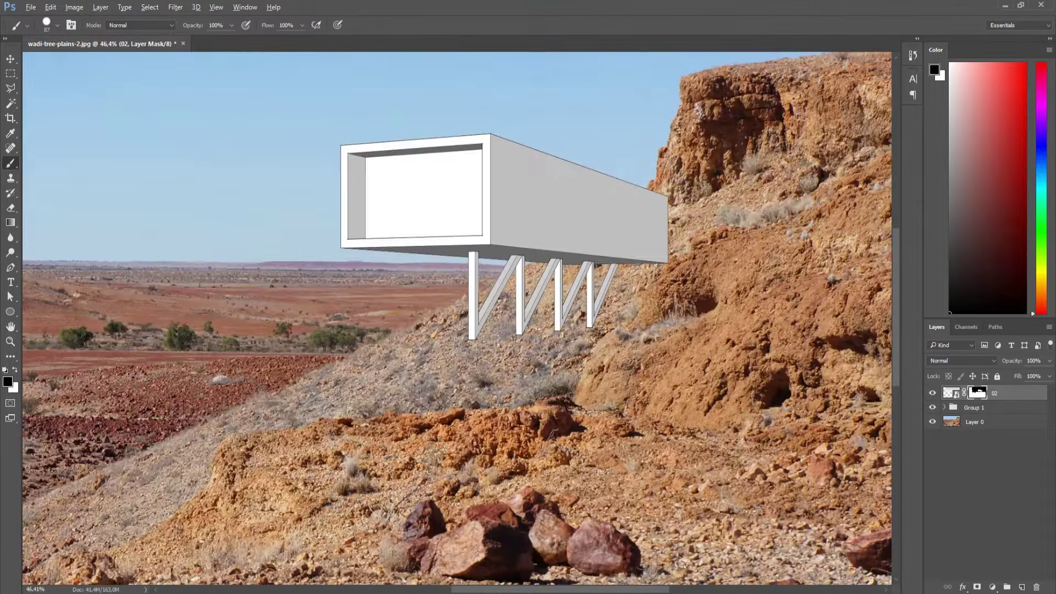
Move the building slightly right and up, and enlarge it slightly with Free Transform.
key("v")
mouse_move(547, 200)
left_mouse_down()
mouse_move(563, 191)
mouse_move(580, 221)
left_mouse_up()
scroll(563, 191, "down", 2)
scroll(578, 217, "down", 2)
key("ctrl+r")
key("ctrl+t")
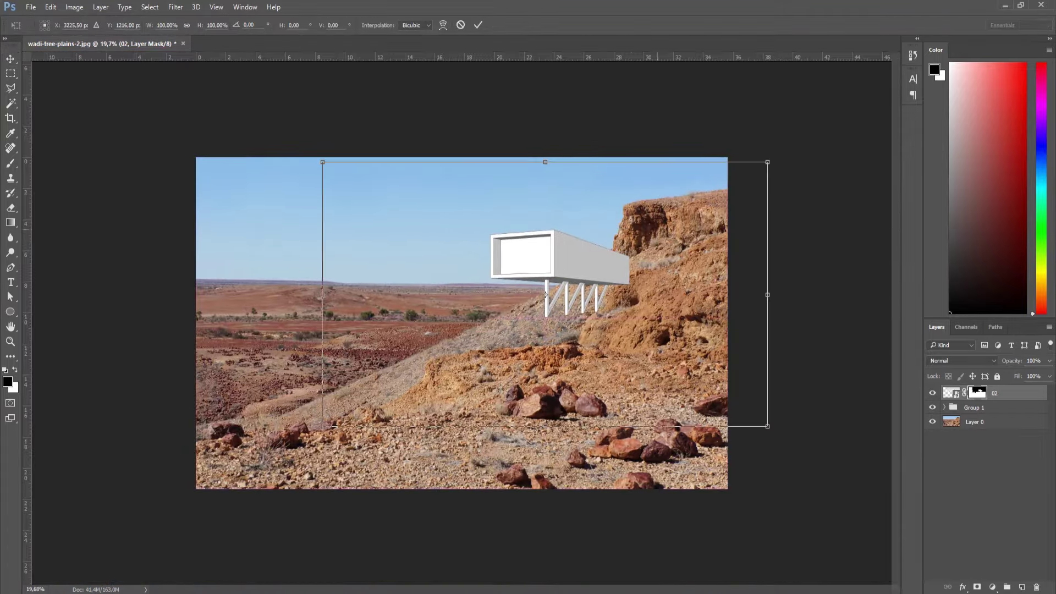
left_click_drag(767, 162, 782, 154)
key("Return")
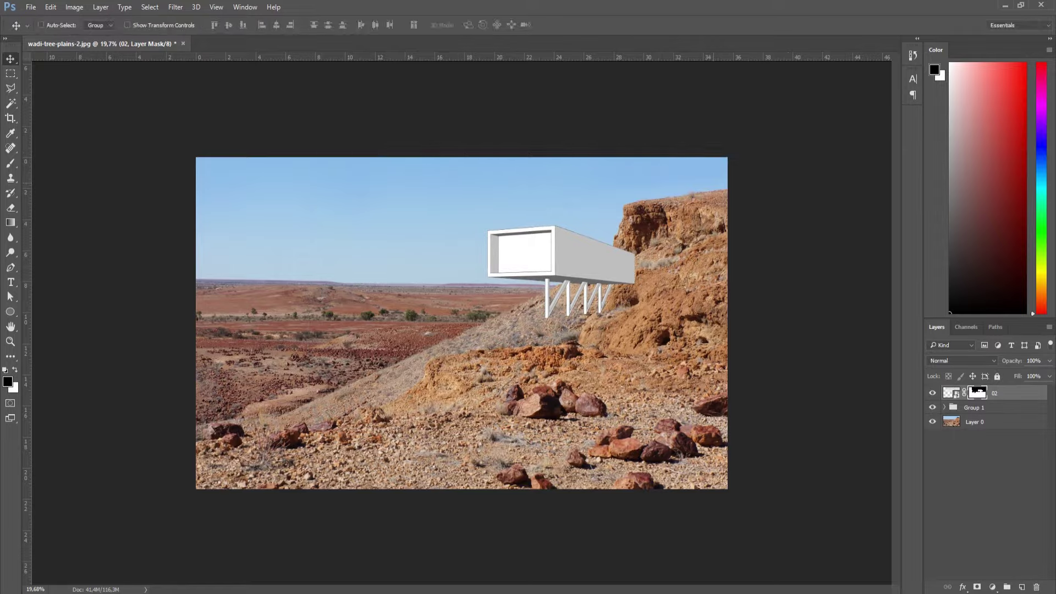
Nudge the building into its final position and commit the transform.
key("ctrl+t")
left_click_drag(544, 236, 550, 239)
key("Return")
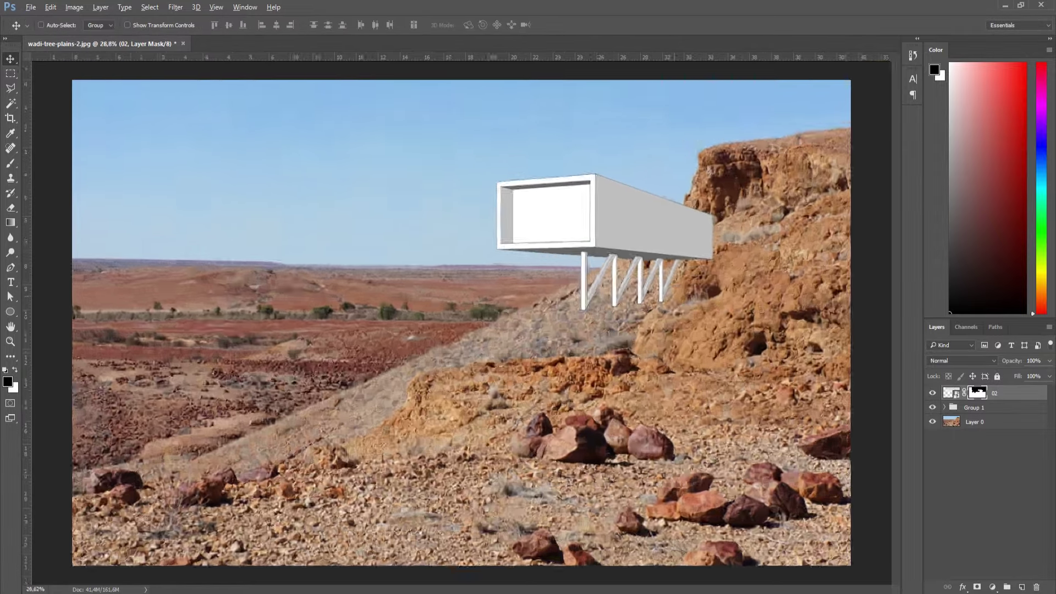
scroll(599, 308, "up", 5)
scroll(461, 319, "up", 1)
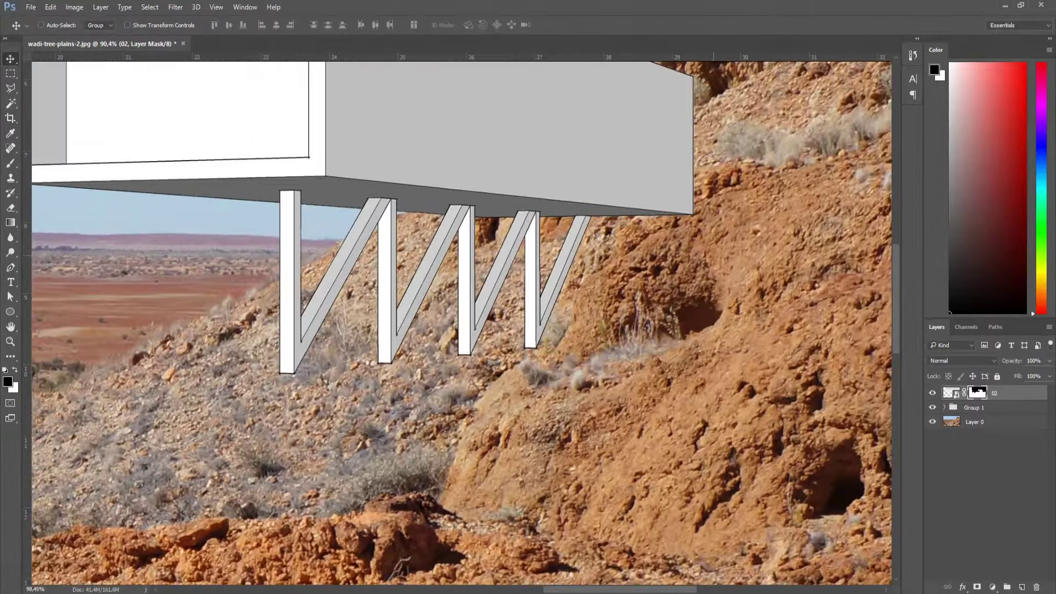
Try masking the box's lower-right corner with a resized brush, then undo the stroke.
key("b")
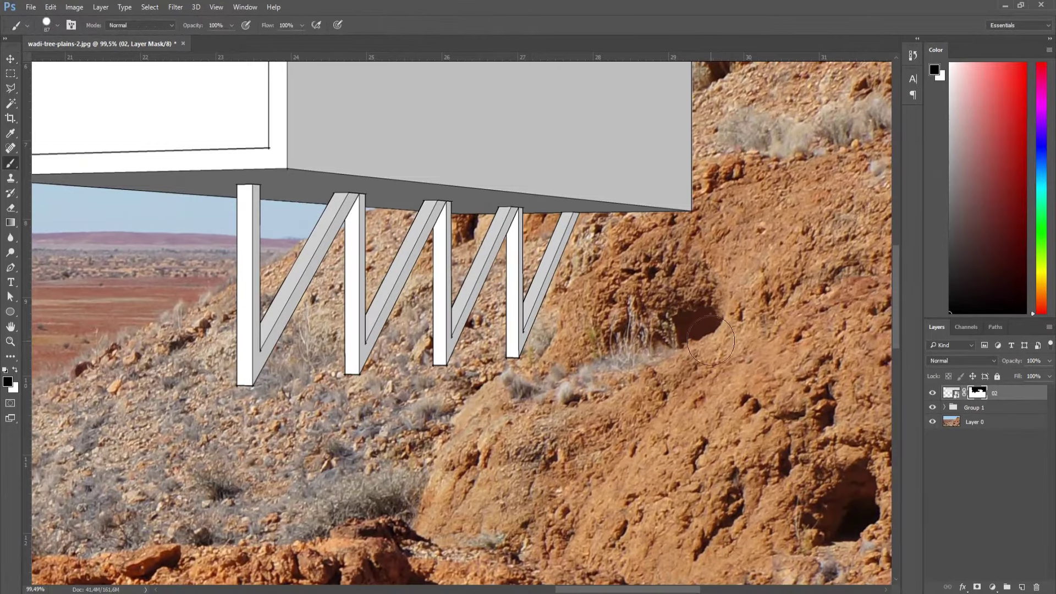
right_click(720, 337)
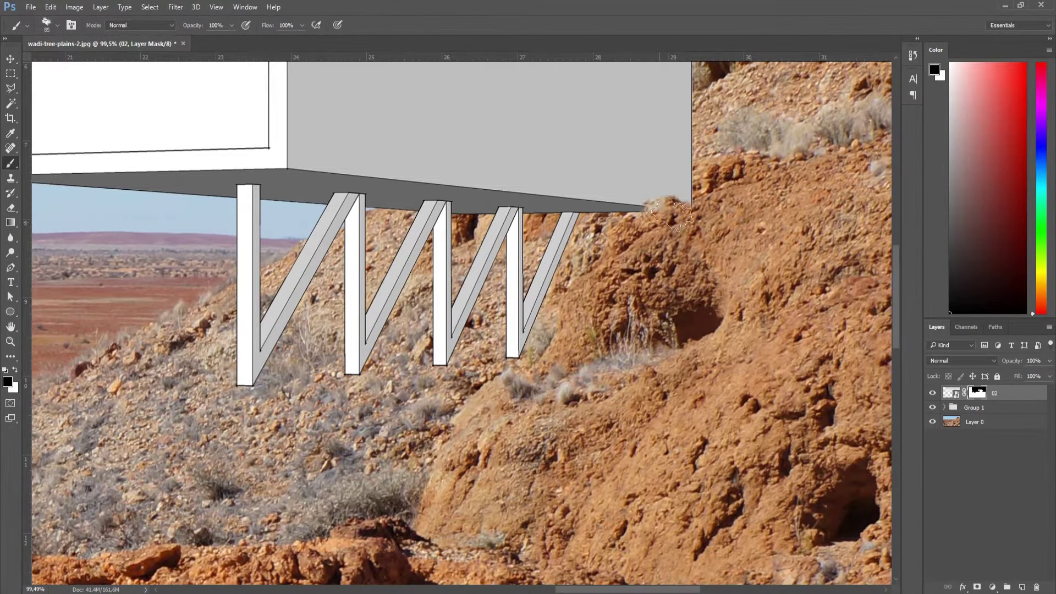
right_click(723, 252)
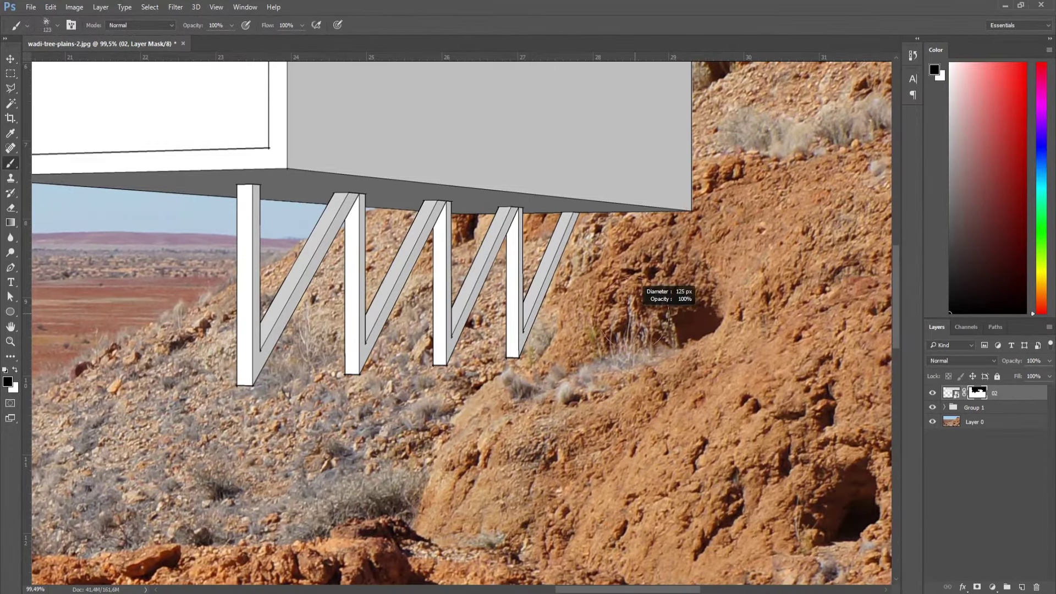
key("ctrl+z")
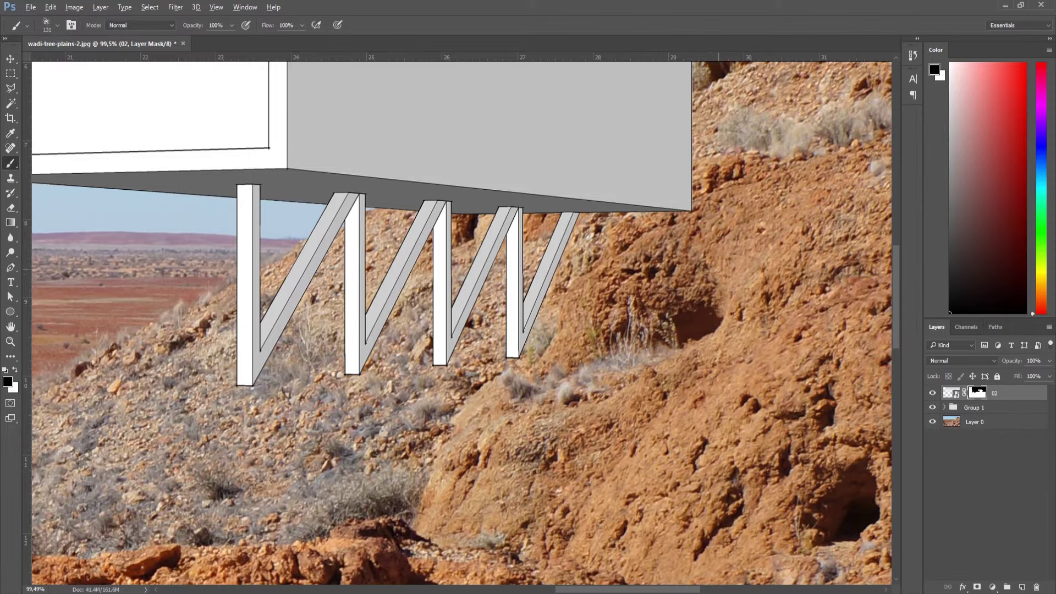
right_click(709, 264)
left_click_drag(673, 217, 643, 215)
key("ctrl+z")
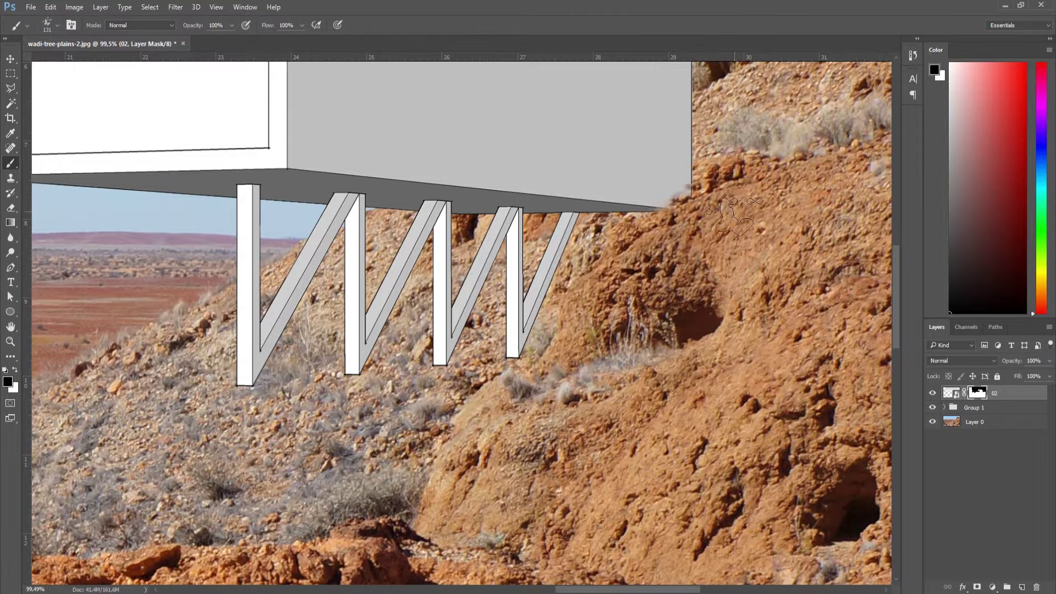
Switch layer 02's blend mode to Darken, then Multiply, so the rock shows through.
scroll(673, 206, "up", 5)
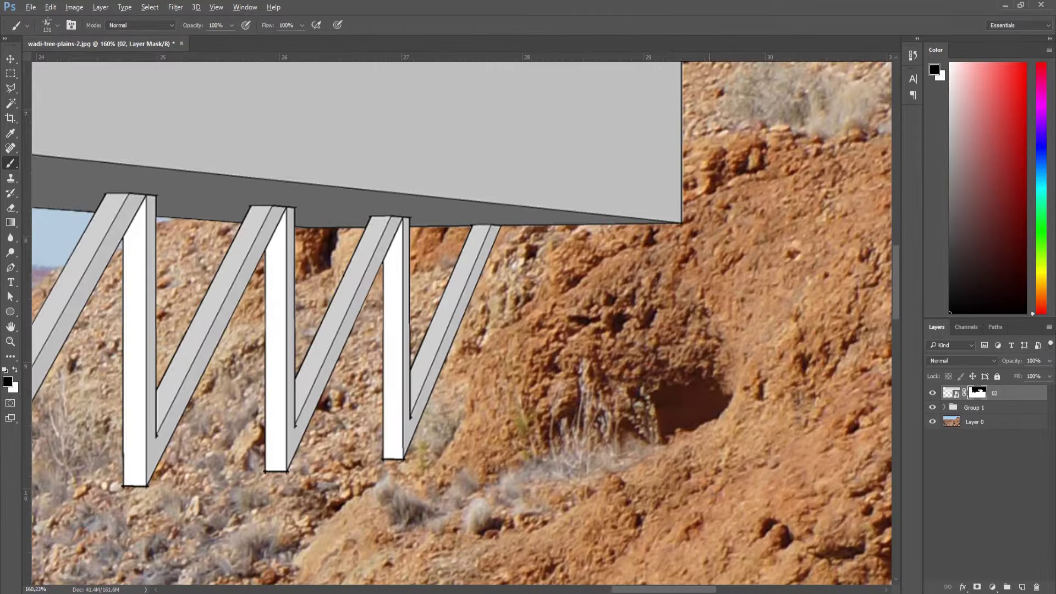
left_click(961, 360)
left_click(946, 376)
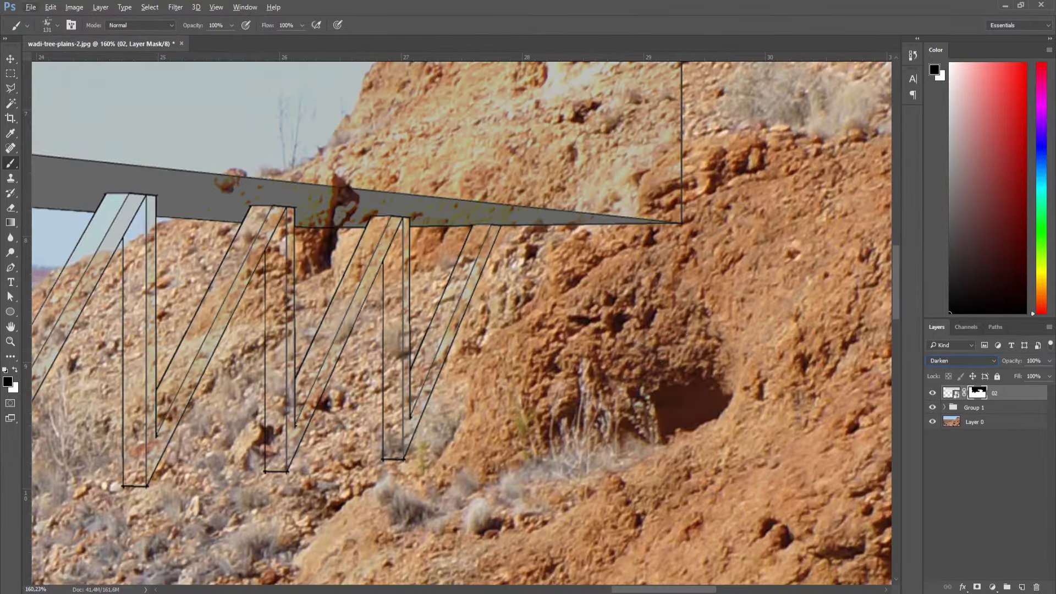
scroll(530, 362, "down", 4)
left_click(961, 360)
left_click(945, 385)
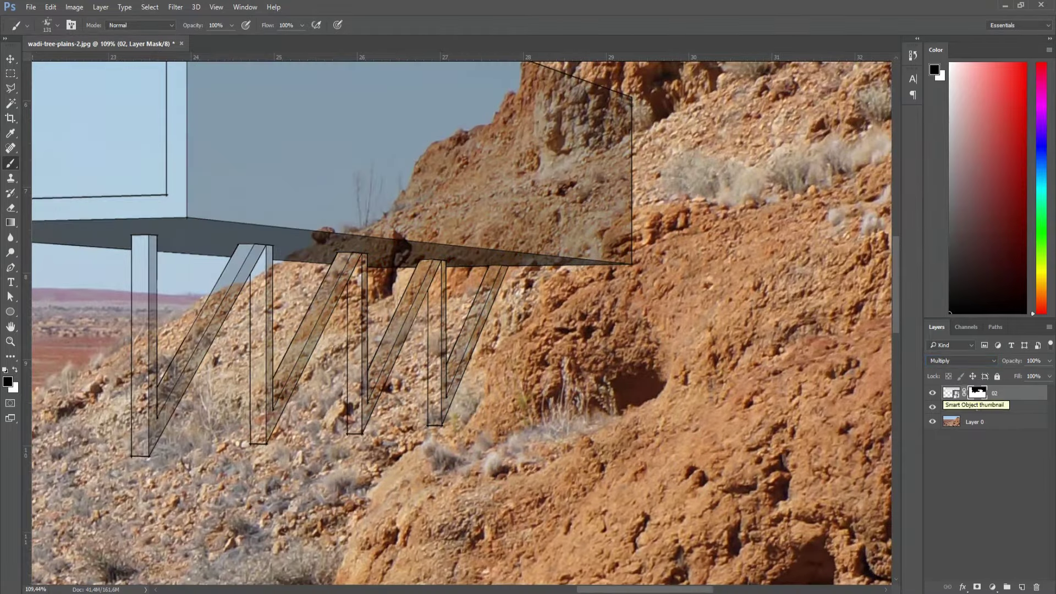
scroll(633, 222, "up", 4)
scroll(633, 221, "up", 4)
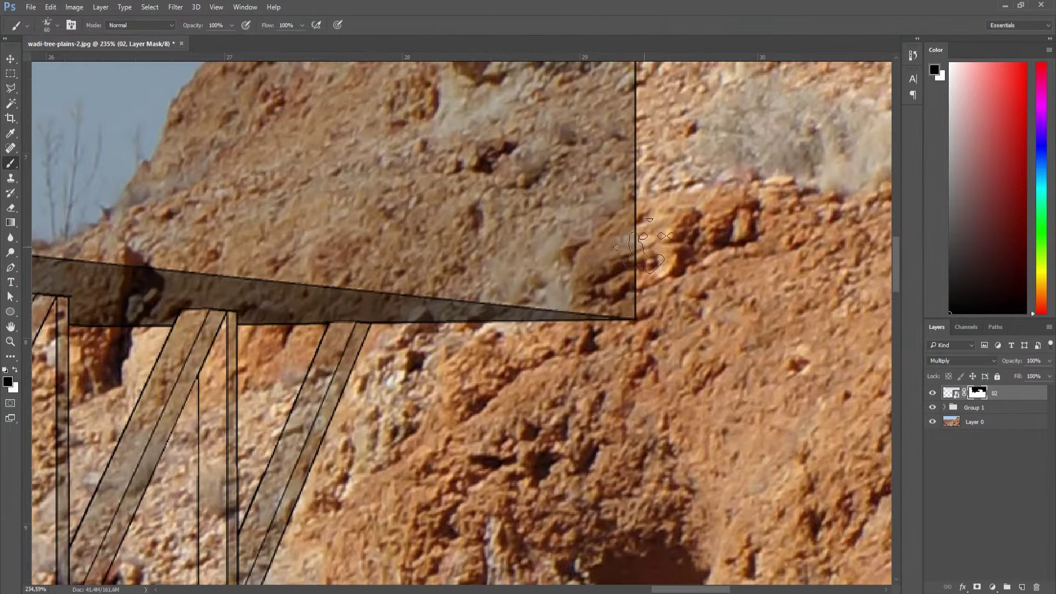
Pick a small soft round brush and frame the building's legs and slope.
right_click(638, 214)
double_click(709, 302)
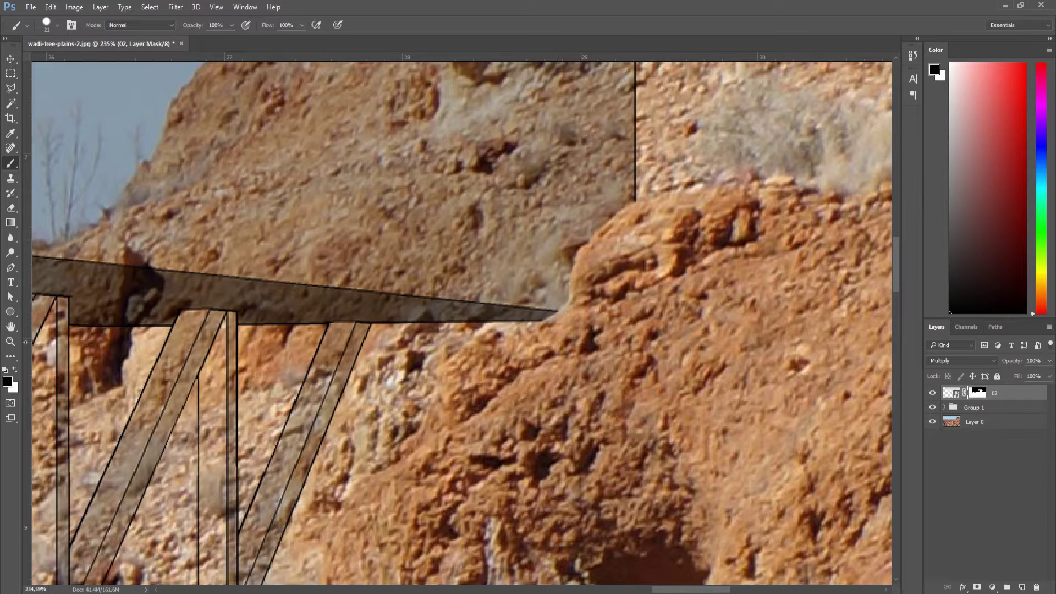
left_click_drag(524, 341, 517, 337)
scroll(767, 273, "down", 5)
scroll(768, 274, "up", 3)
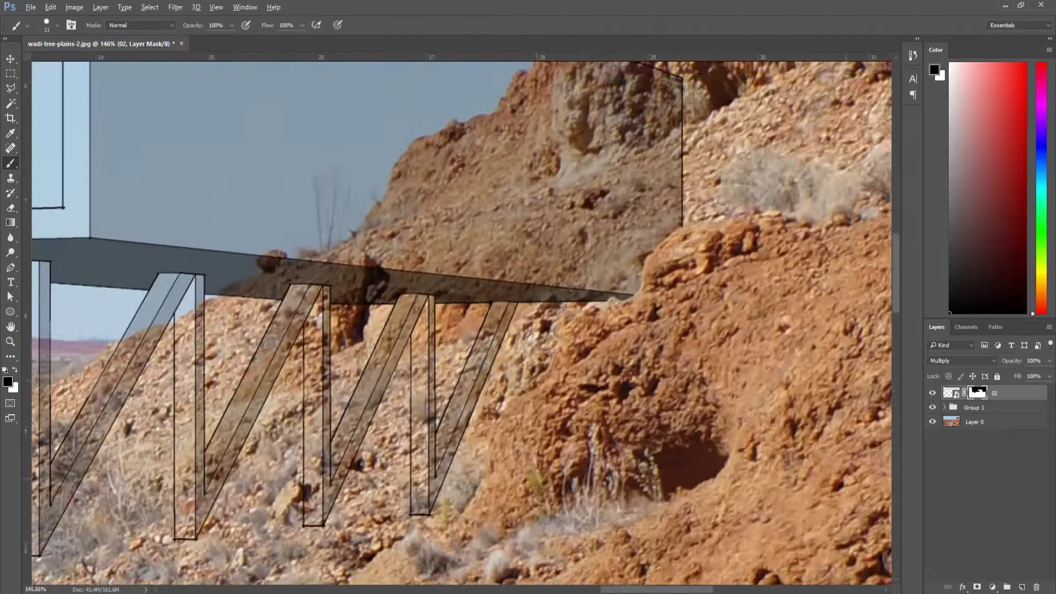
left_click_drag(462, 319, 640, 143)
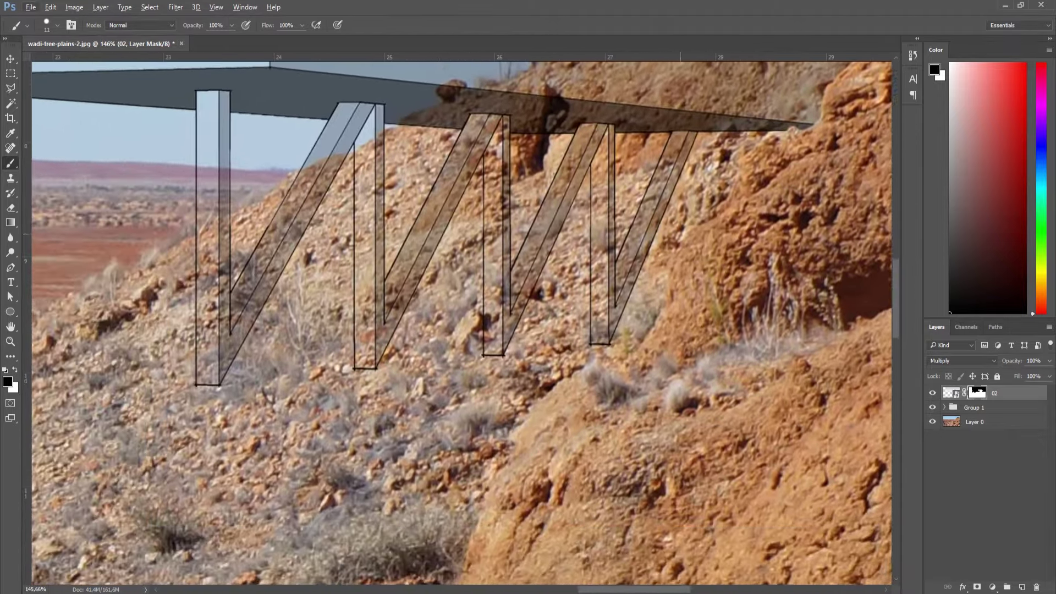
scroll(196, 368, "up", 2)
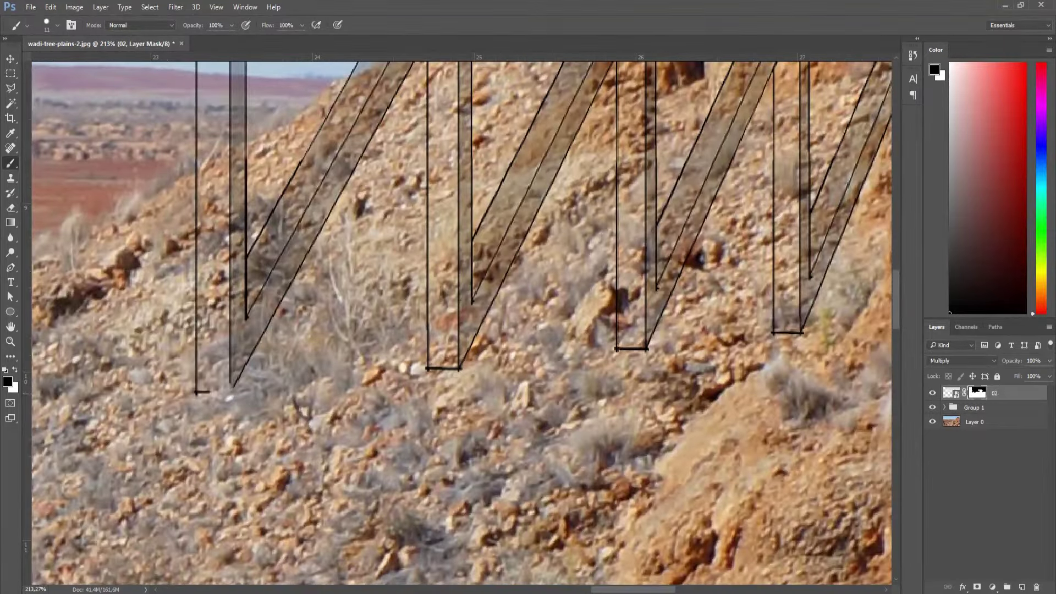
scroll(221, 390, "down", 3)
scroll(221, 391, "down", 3)
scroll(221, 391, "down", 2)
Return layer 02 to Normal blending so the building is opaque again.
left_click(961, 360)
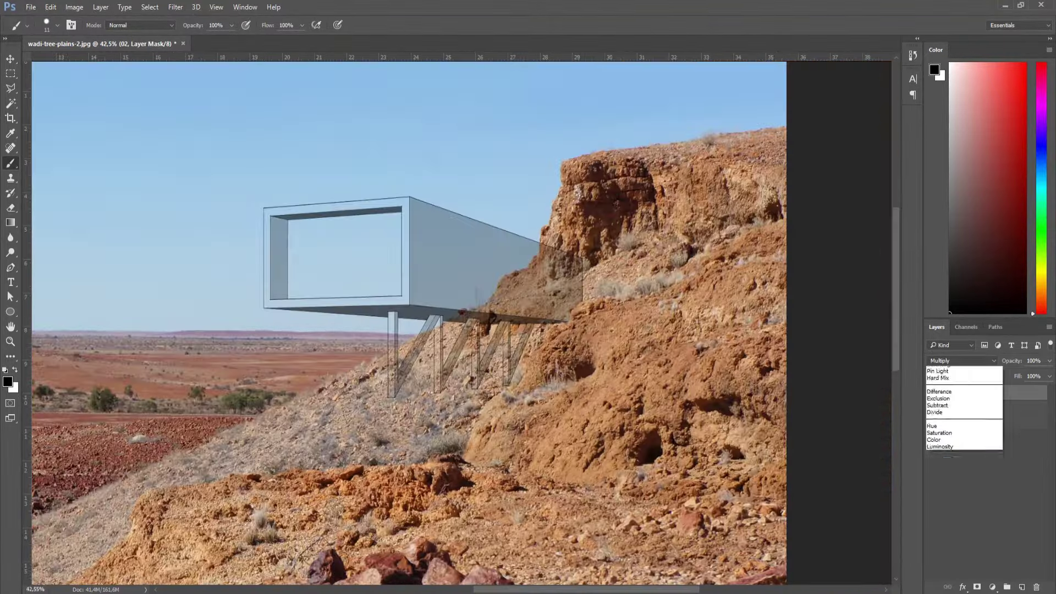
key("n")
key("Return")
scroll(406, 321, "down", 2)
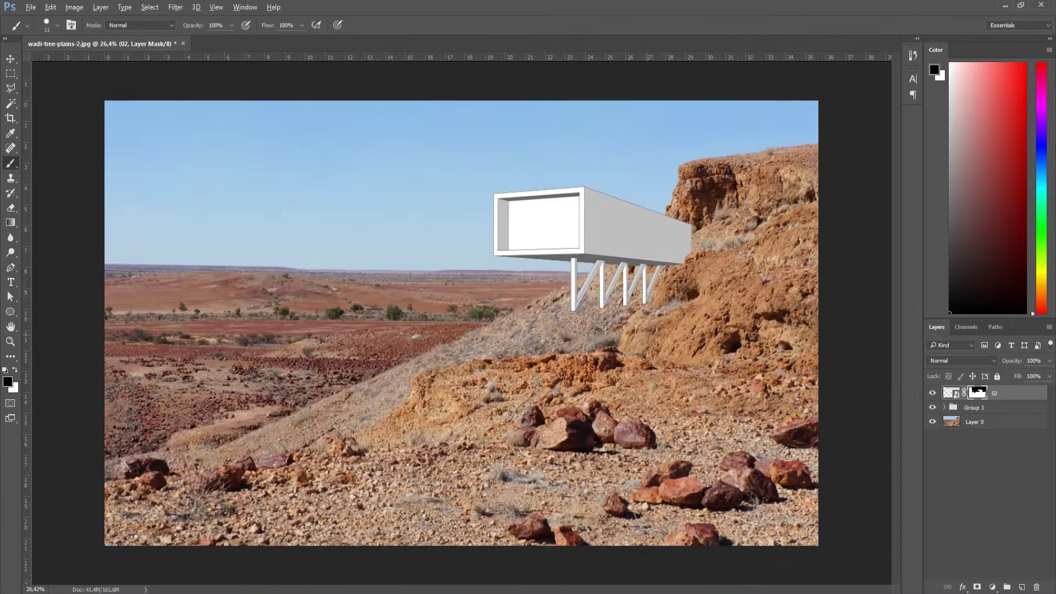
scroll(659, 253, "up", 1)
scroll(660, 253, "up", 1)
Load the building layer's outline as a selection, then deselect it.
scroll(660, 253, "up", 1)
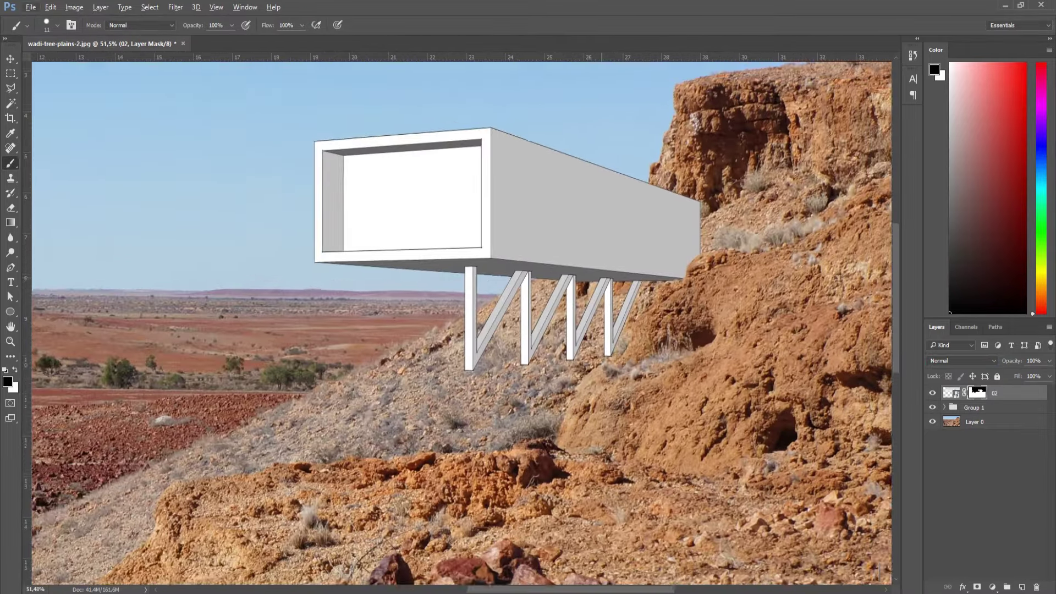
left_click(977, 392, "ctrl")
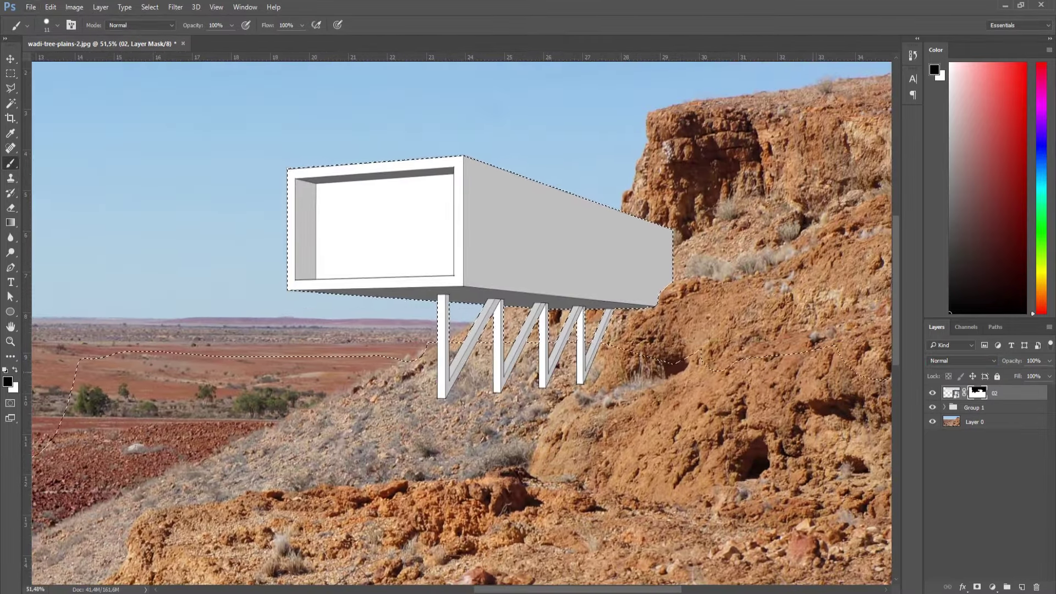
scroll(518, 358, "down", 1)
scroll(517, 358, "down", 1)
key("ctrl+d")
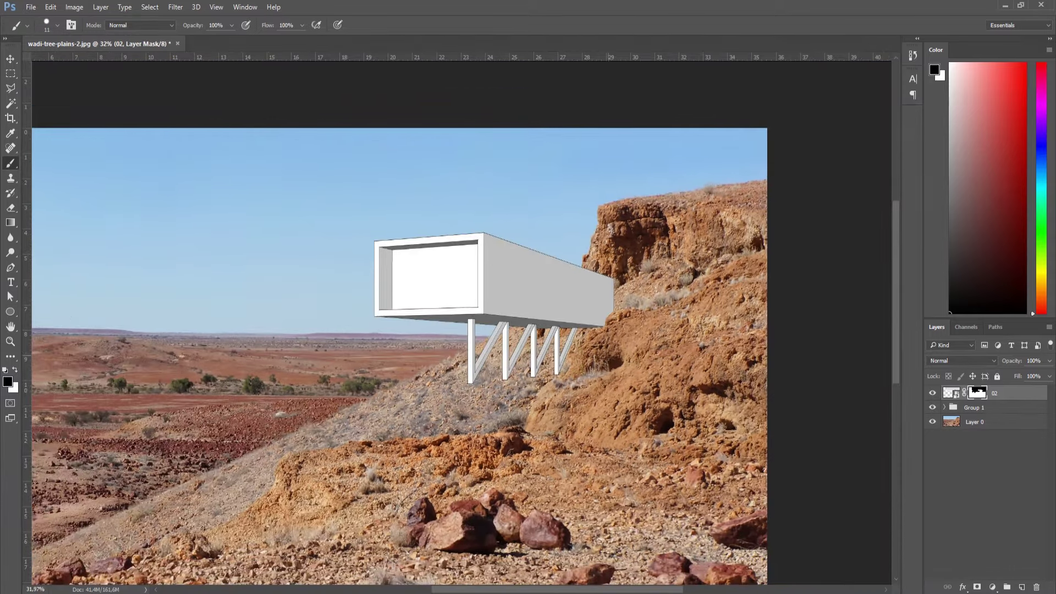
Duplicate layer 02, hide the original, and apply the mask on 02 copy.
right_click(977, 393)
key("Escape")
key("ctrl+j")
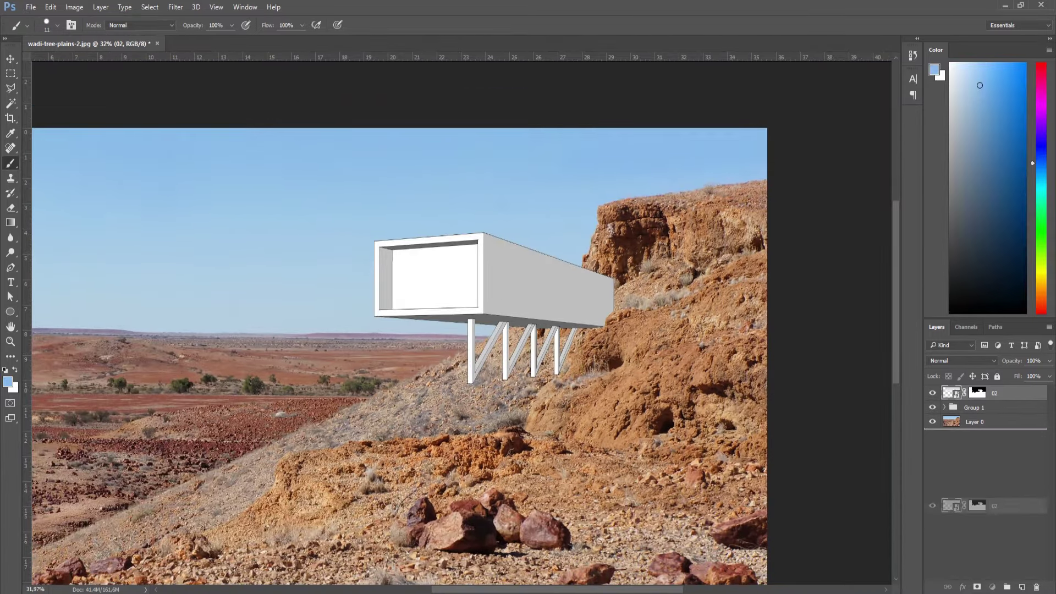
left_click(932, 408)
left_click(950, 392)
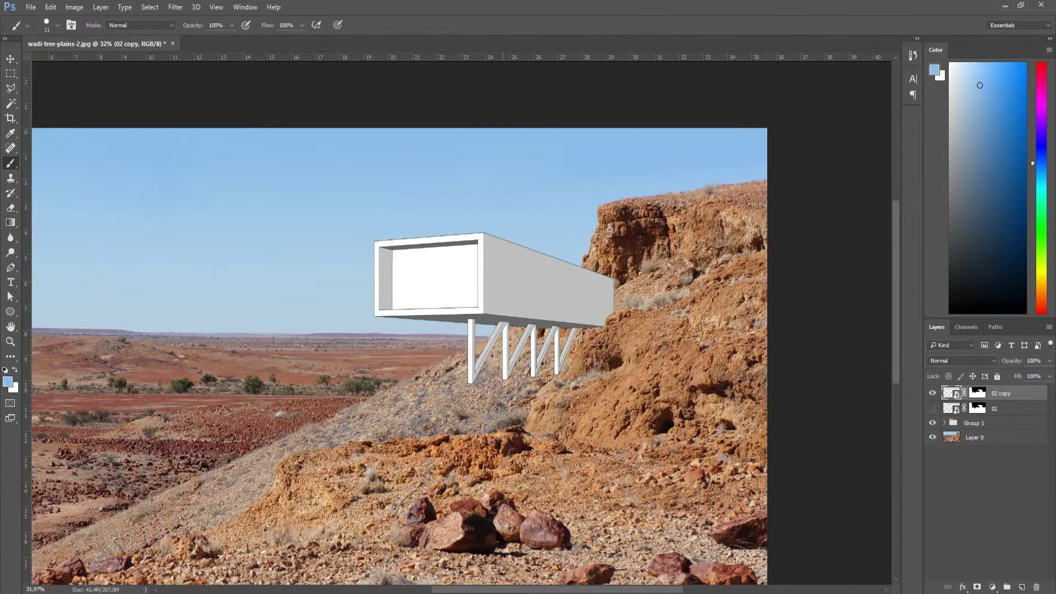
key("Return")
Rename the original layer OSNOVA, send it to the bottom, and reselect 02 copy.
double_click(994, 408)
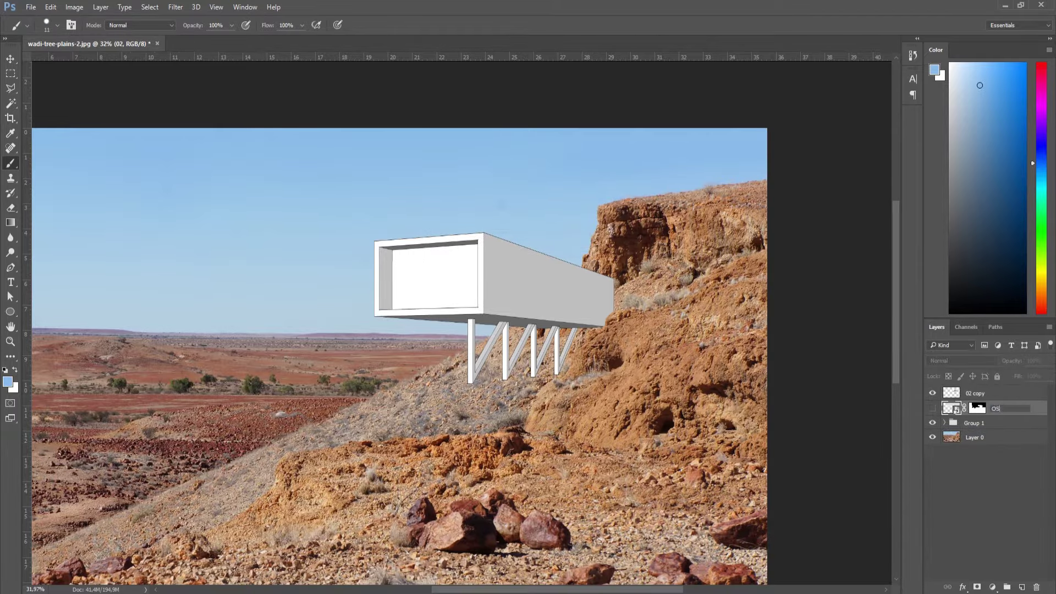
type("NOVA")
key("Return")
key("ctrl+[")
key("ctrl+[")
scroll(597, 344, "up", 3)
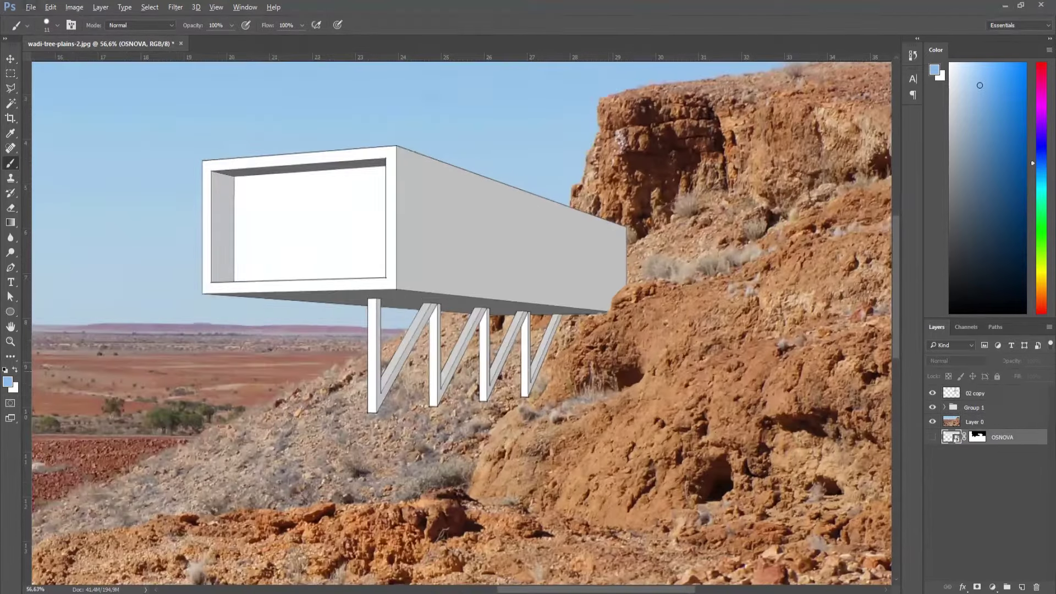
key("alt+period")
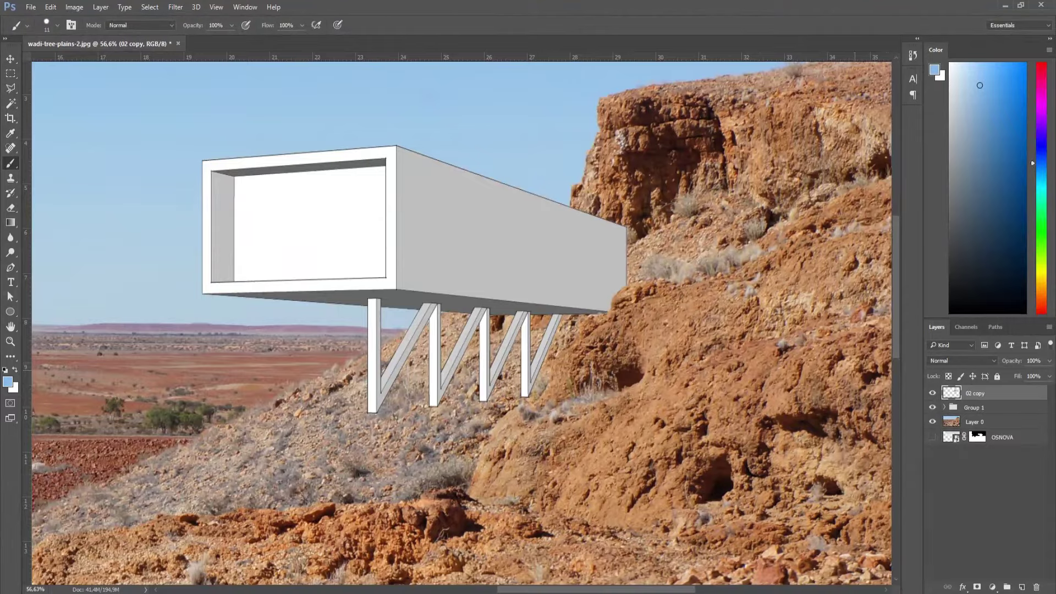
Draw a Polygonal Lasso selection around the cliff side of the building.
scroll(511, 325, "down", 1)
scroll(512, 324, "down", 1)
scroll(511, 324, "down", 2)
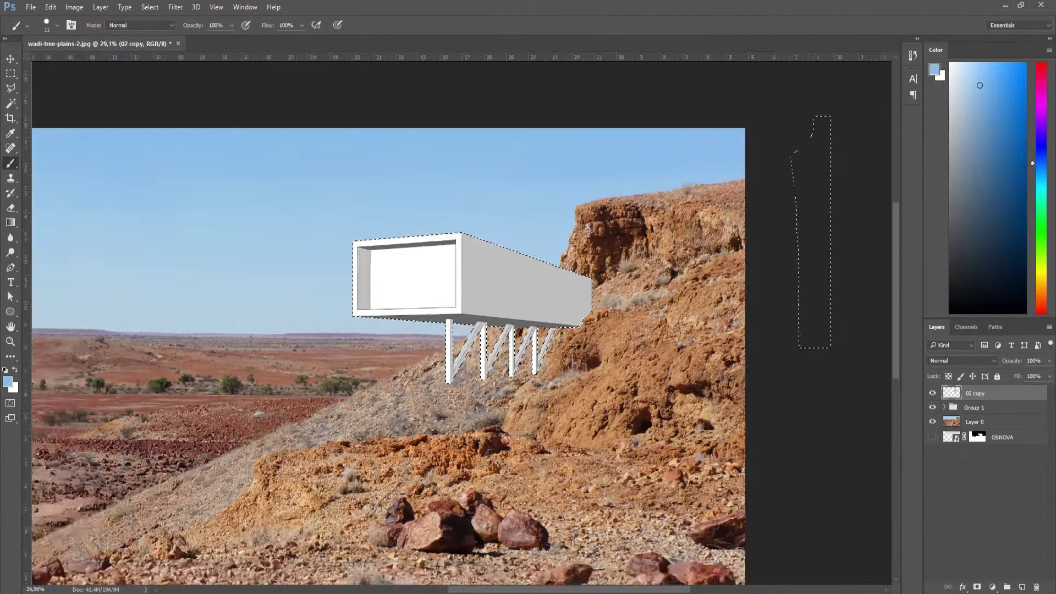
scroll(790, 171, "down", 2)
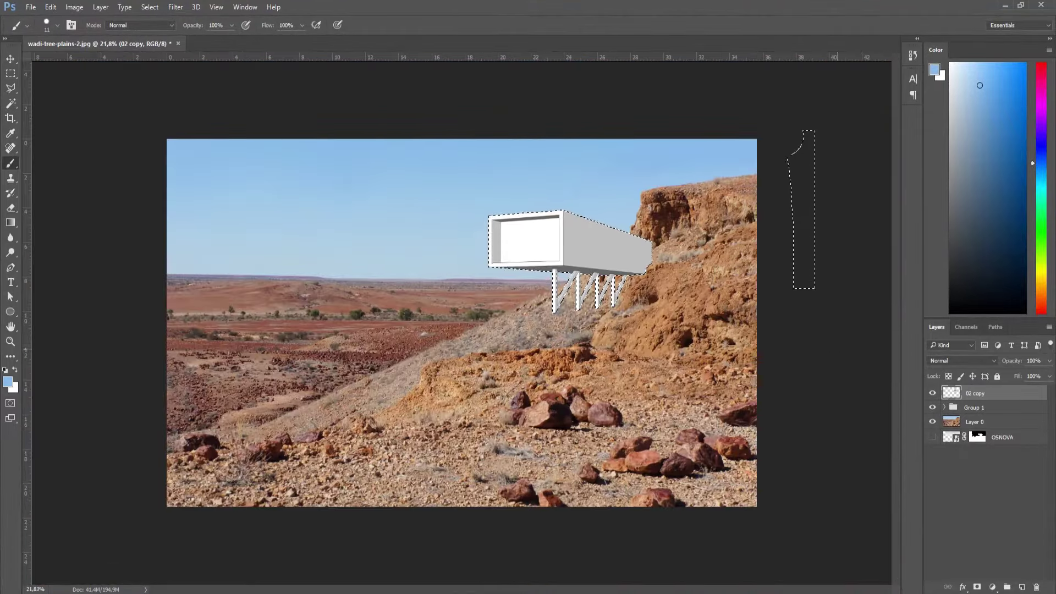
key("l")
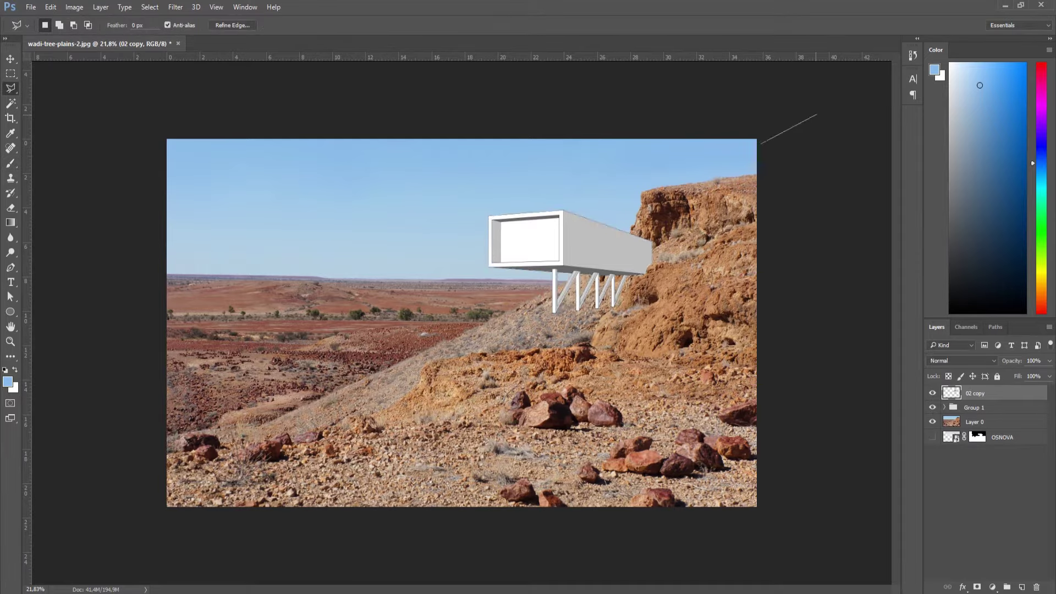
double_click(850, 344)
key("Return")
scroll(590, 293, "up", 5)
Load the cabin's shape as a selection and paint it solid black on 02 copy 2.
left_click(951, 393, "ctrl")
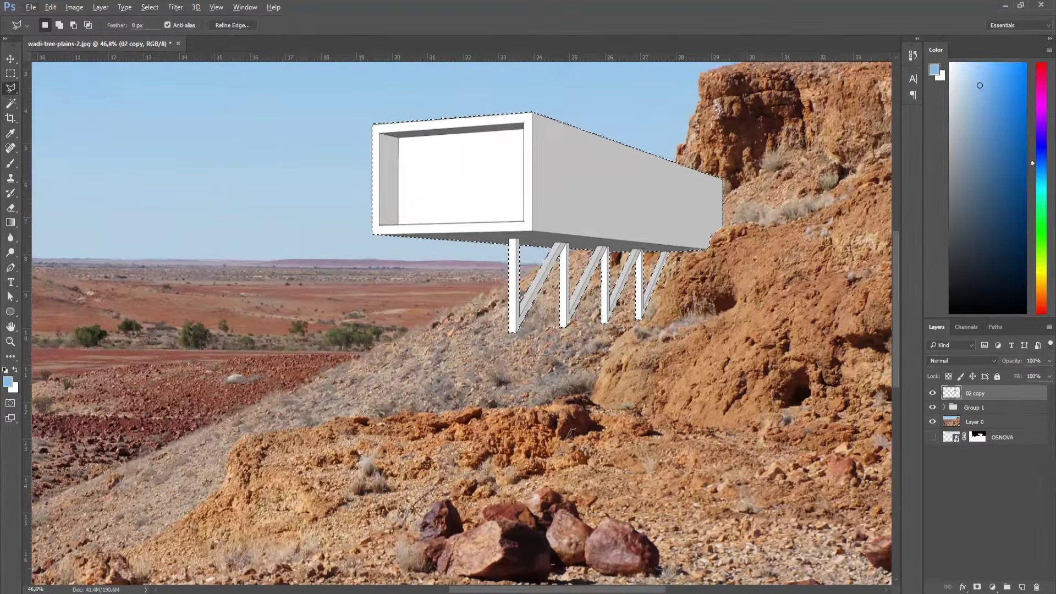
mouse_move(951, 393)
left_mouse_down()
mouse_move(951, 521)
mouse_move(1021, 587)
left_mouse_up()
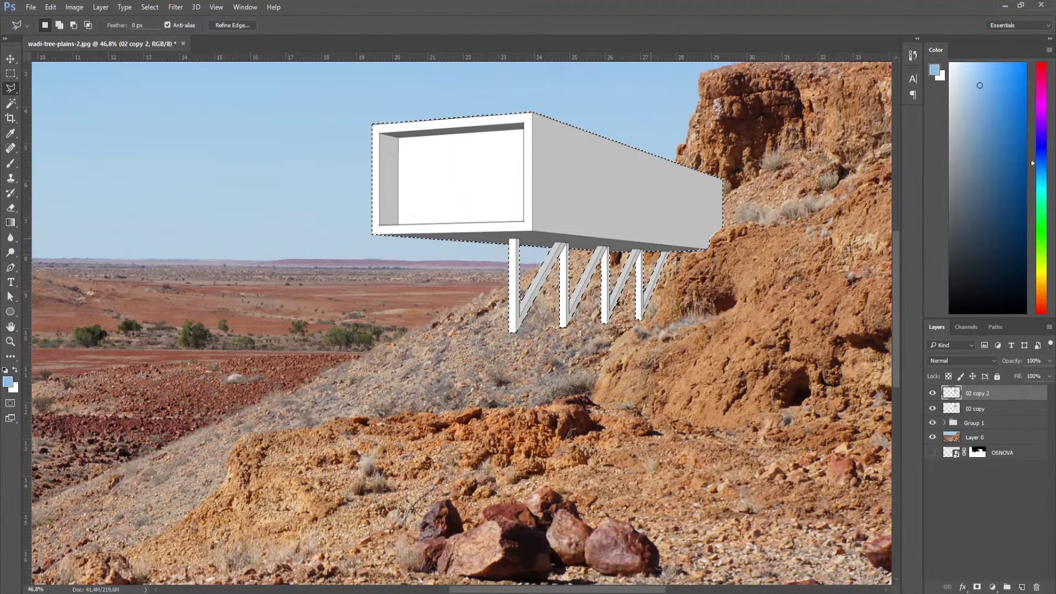
key("b")
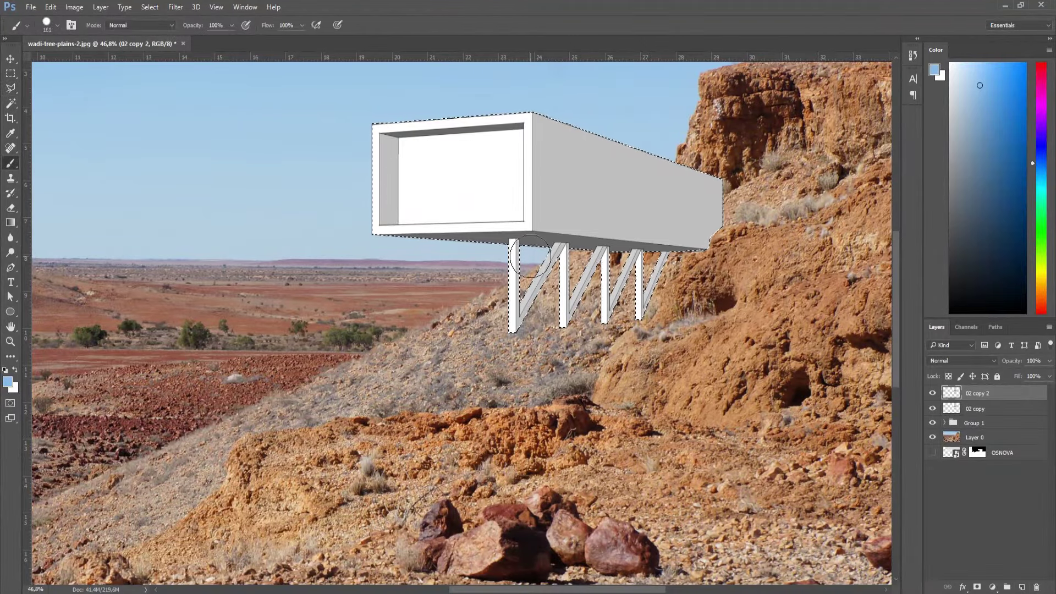
key("x")
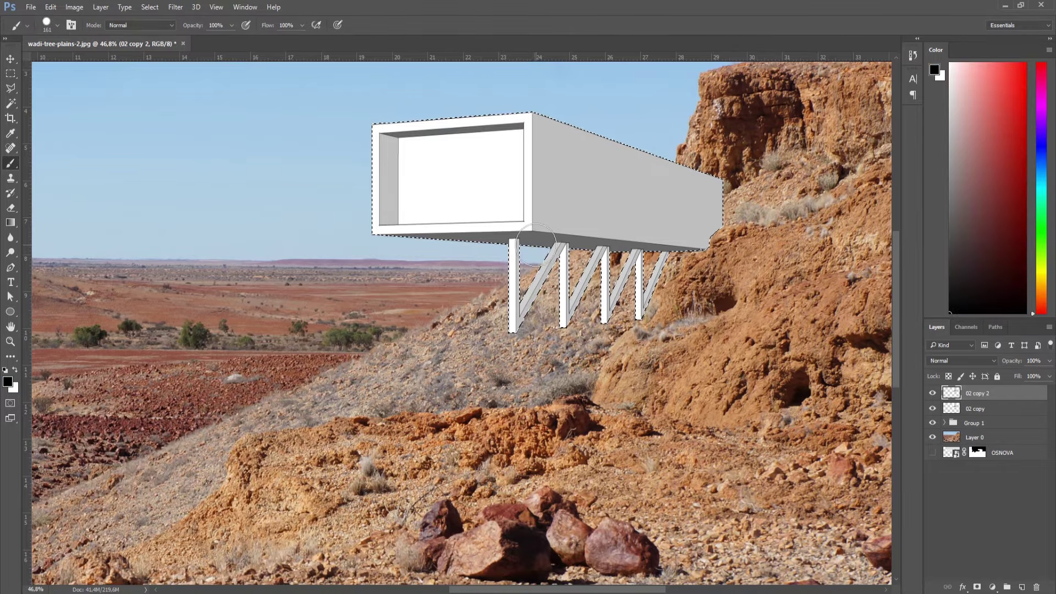
key("d")
mouse_move(544, 220)
left_mouse_down()
mouse_move(655, 170)
mouse_move(396, 225)
mouse_move(488, 141)
mouse_move(417, 170)
mouse_move(592, 170)
left_mouse_up()
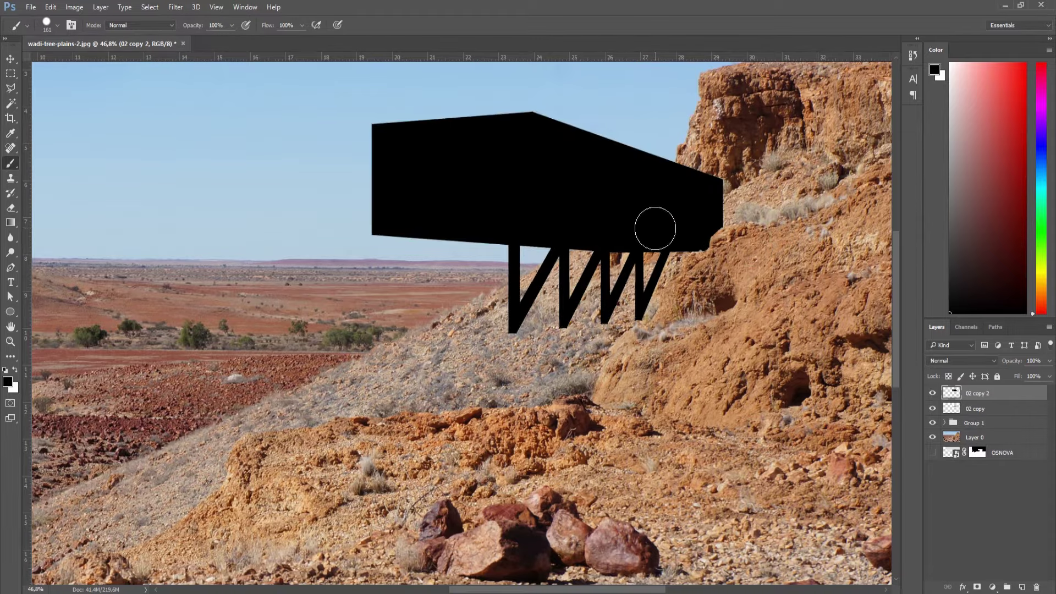
Flip the black silhouette horizontally with Free Transform.
key("ctrl+t")
right_click(586, 204)
key("Escape")
scroll(650, 280, "down", 3)
scroll(650, 280, "down", 2)
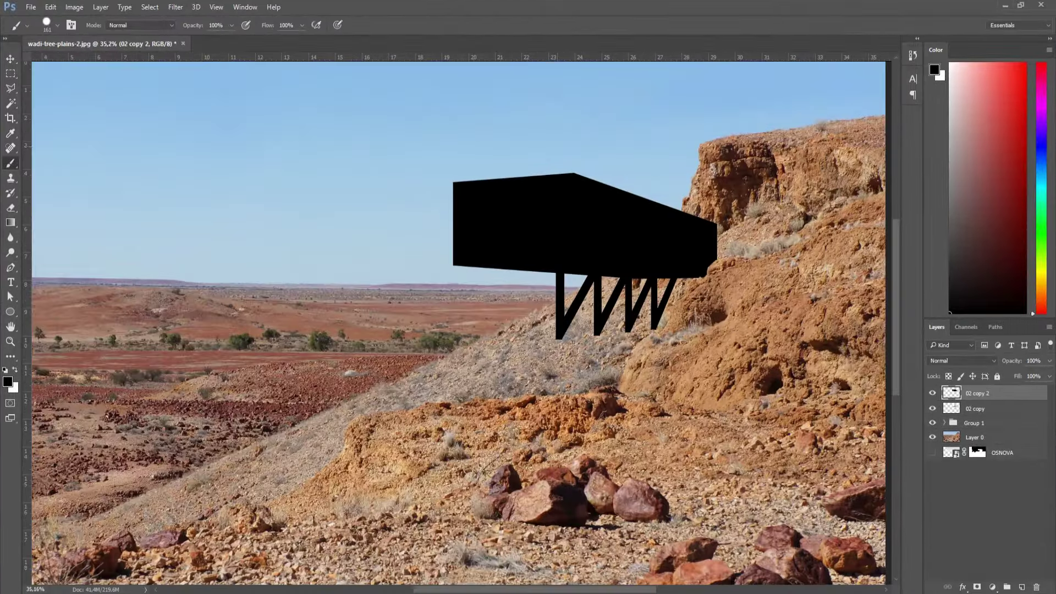
key("ctrl+t")
right_click(619, 230)
left_click(637, 400)
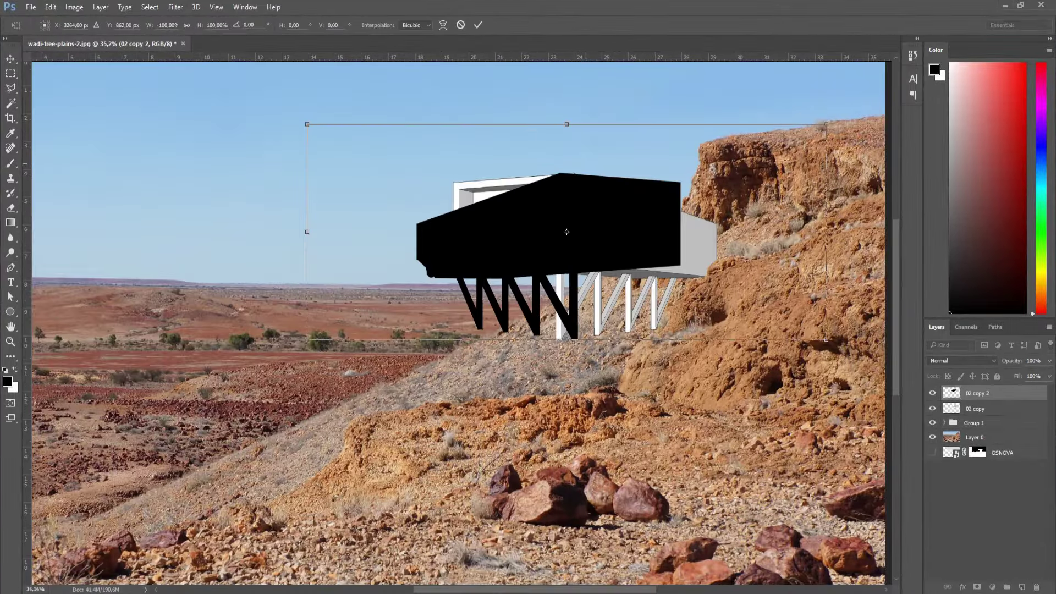
Undo the flip and squash the silhouette down onto the slope by dragging its corners.
key("ctrl+z")
right_click(626, 214)
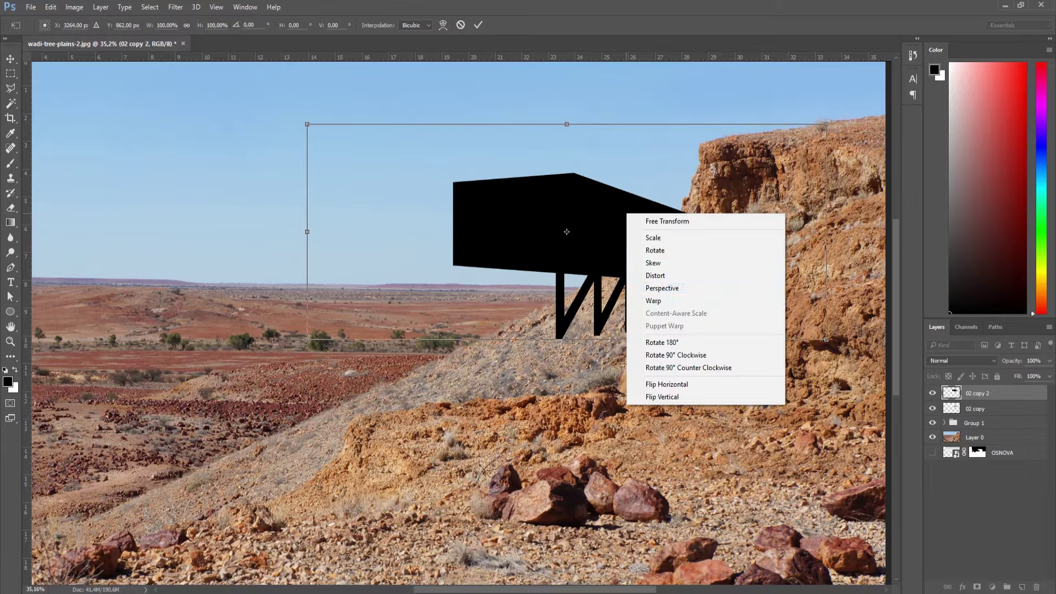
key("Escape")
mouse_move(659, 354)
left_mouse_down()
mouse_move(679, 372)
mouse_move(570, 402)
left_mouse_up()
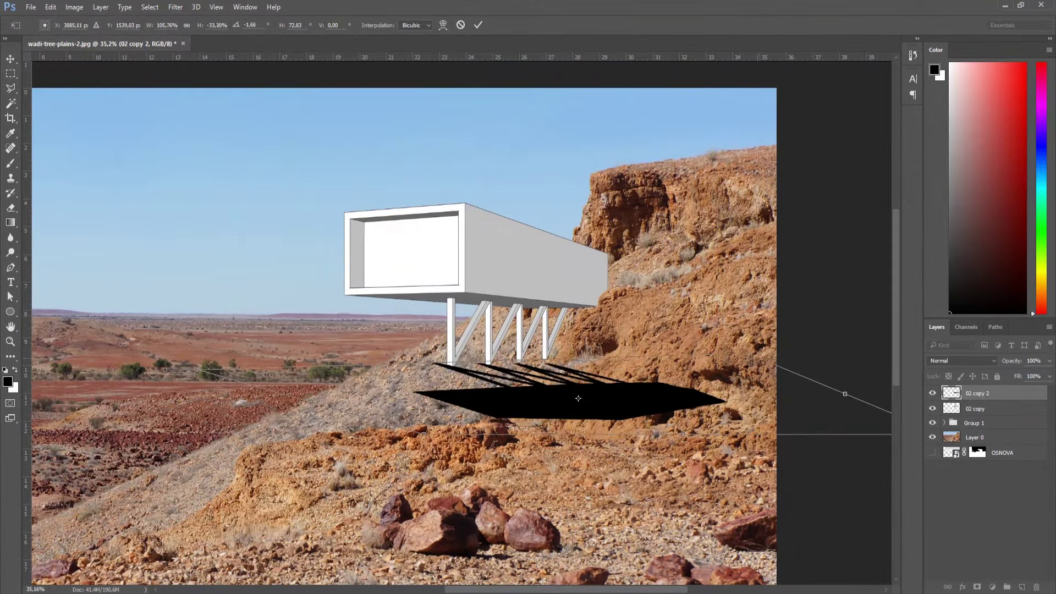
left_click_drag(570, 402, 451, 388)
left_click_drag(813, 417, 820, 361)
left_click_drag(589, 351, 591, 330)
left_click_drag(444, 379, 444, 395)
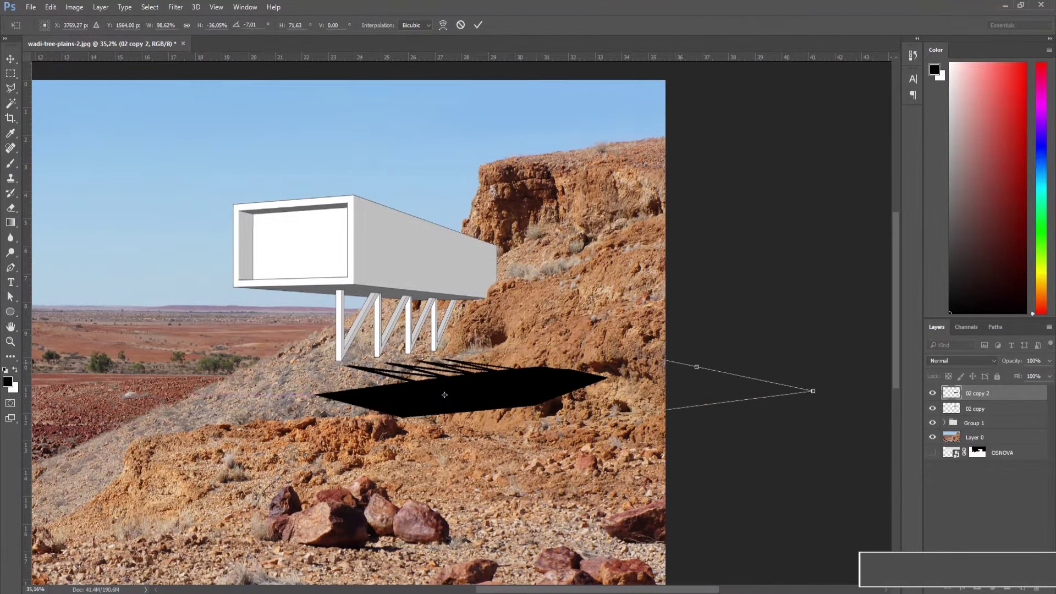
left_click_drag(599, 317, 632, 346)
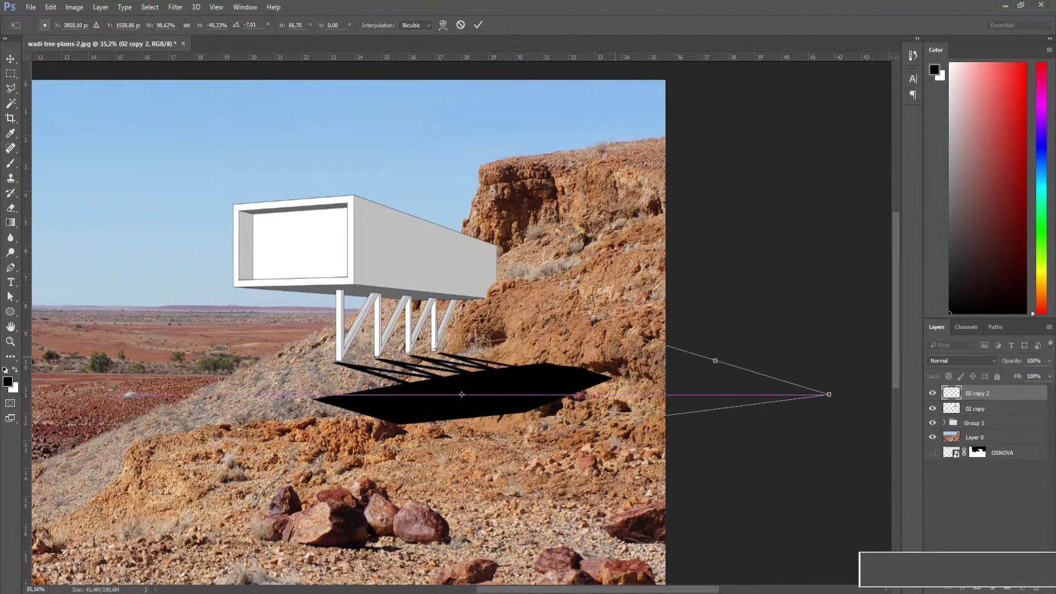
left_click_drag(828, 394, 822, 371)
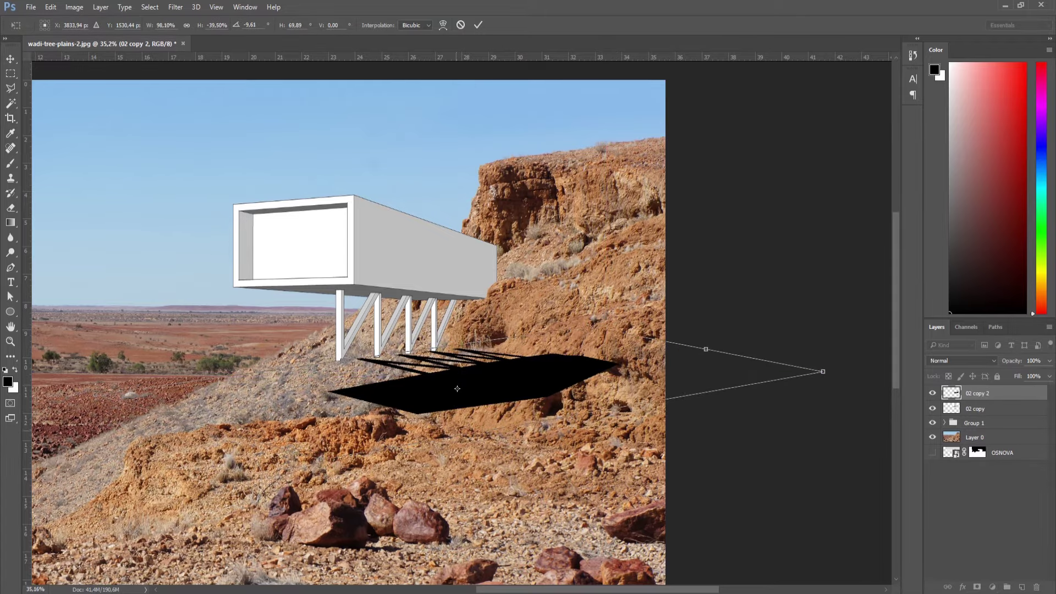
Refine the shadow's skew and position on the slope, then commit the transform.
left_click_drag(457, 388, 688, 325)
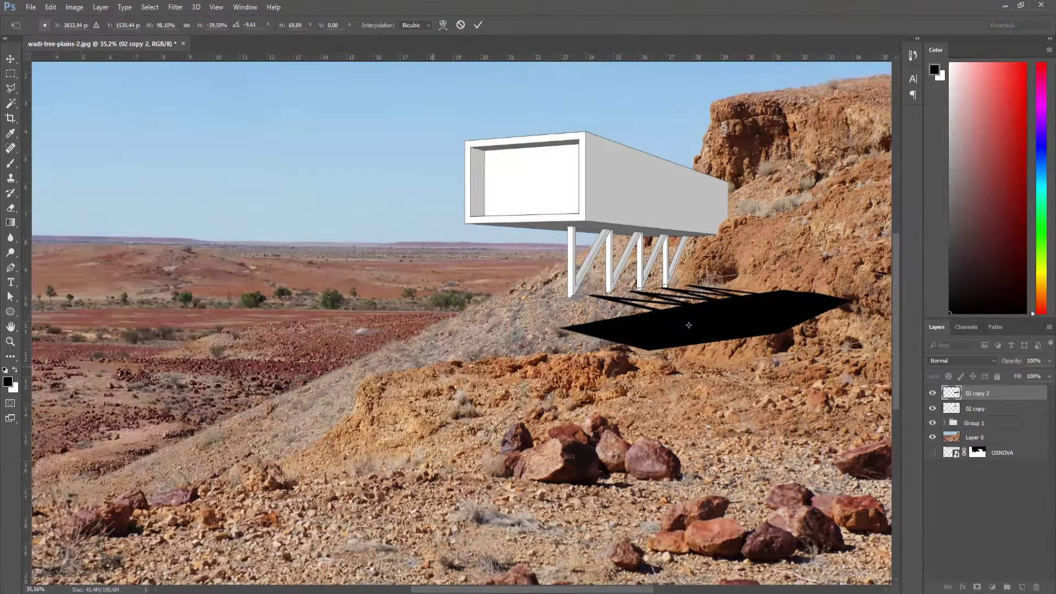
left_click_drag(440, 352, 412, 355)
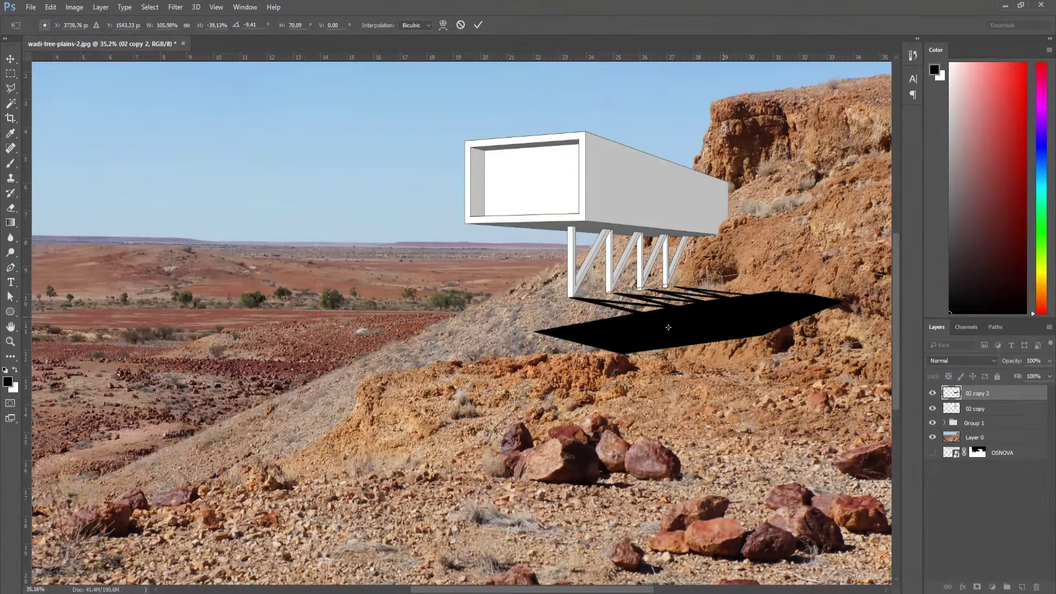
left_click_drag(668, 327, 548, 360)
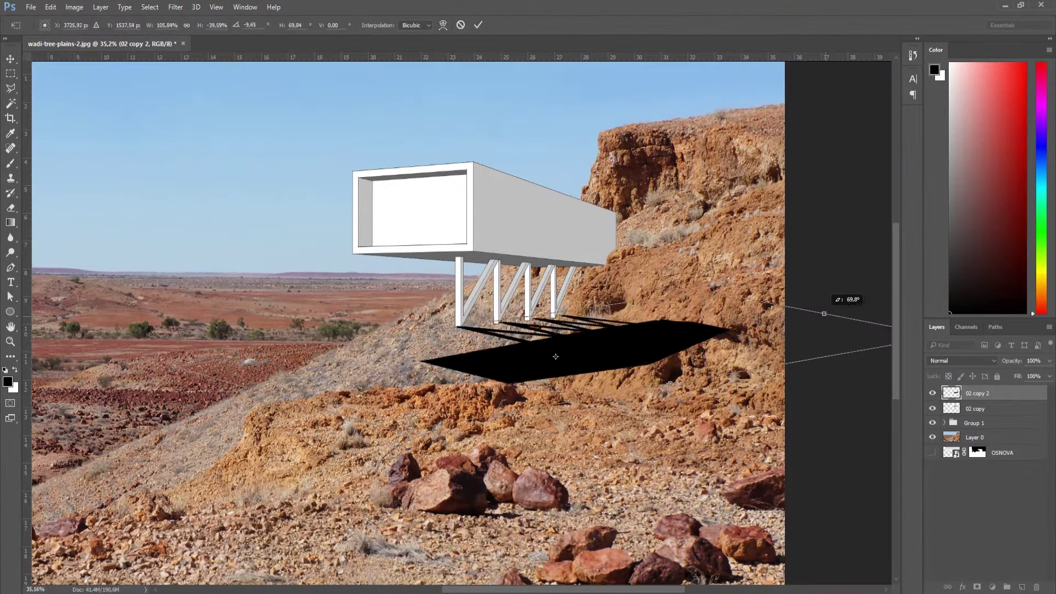
left_click_drag(814, 324, 816, 317)
left_click_drag(554, 358, 553, 358)
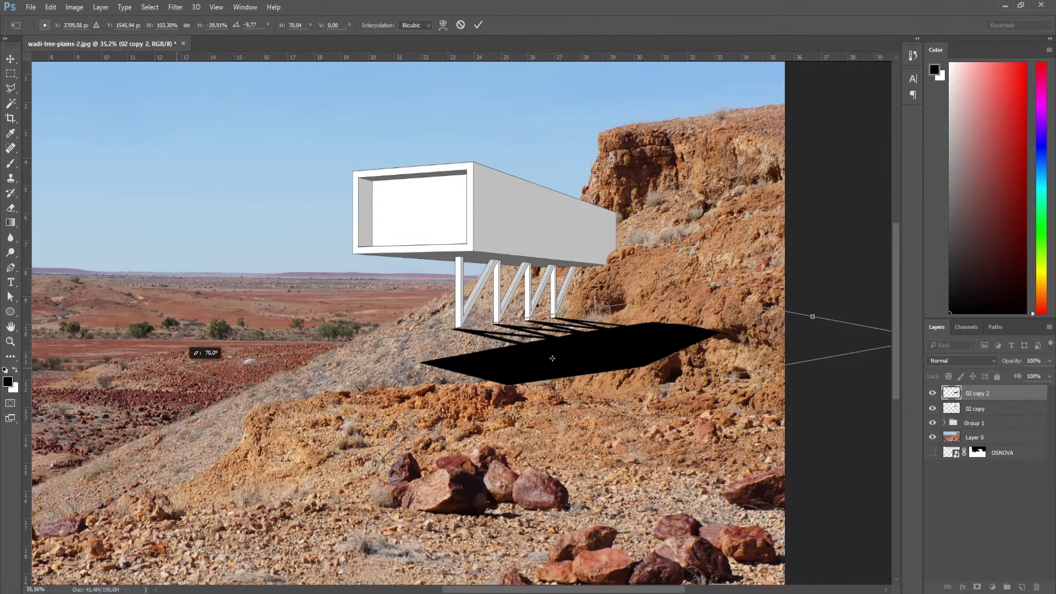
left_click_drag(552, 358, 528, 412)
key("ctrl+minus")
key("ctrl+minus")
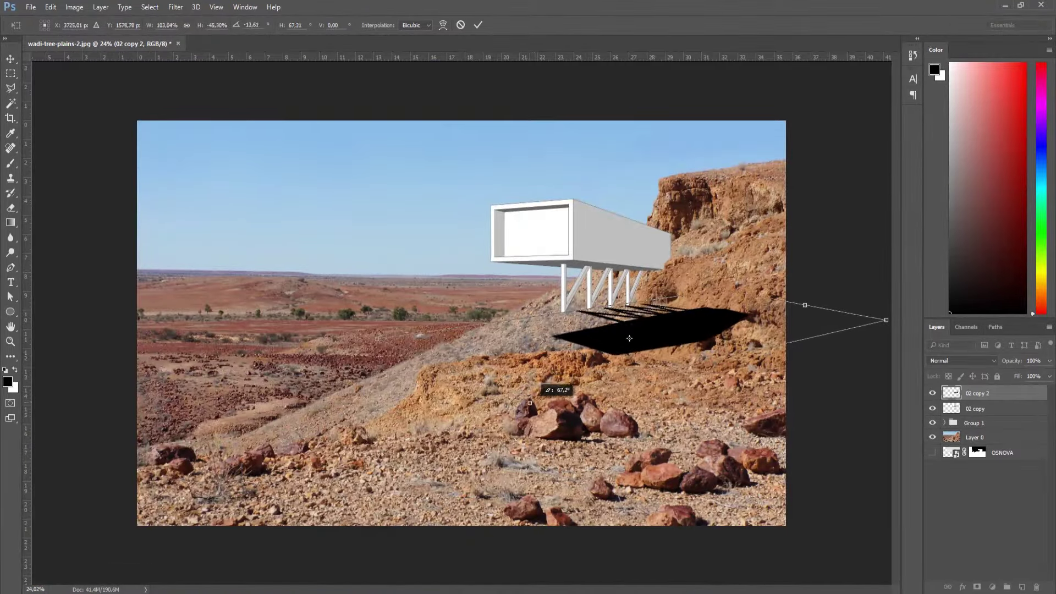
scroll(629, 340, "up", 5)
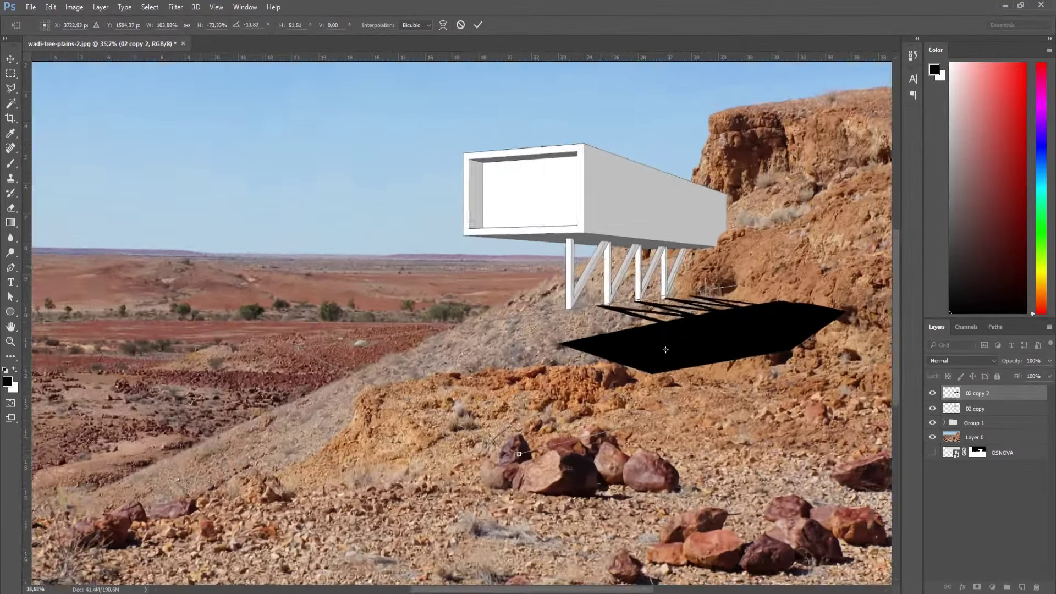
left_click_drag(665, 353, 631, 358)
key("Return")
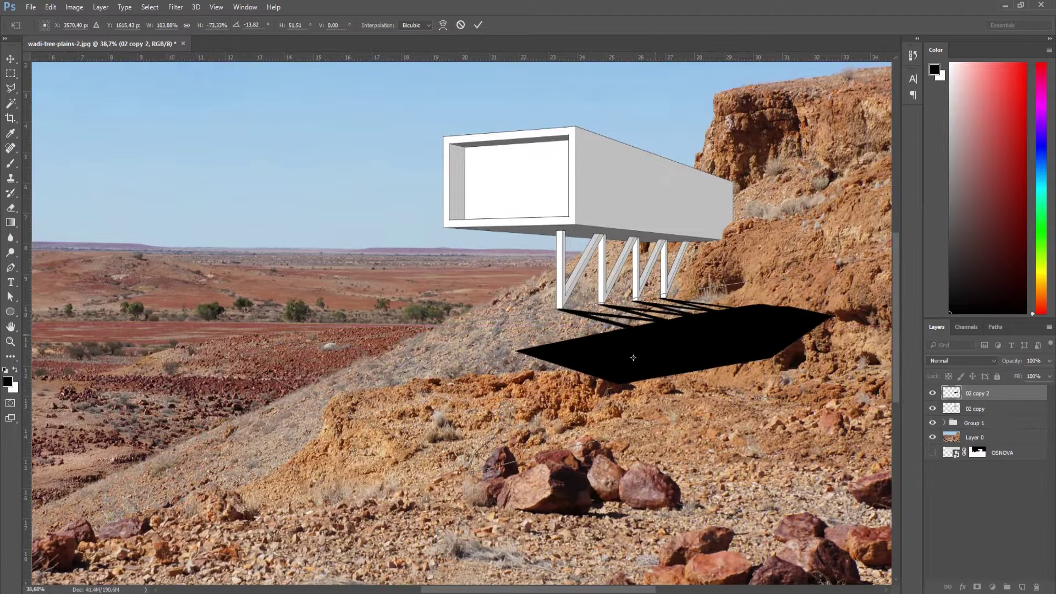
key("b")
scroll(627, 331, "down", 1)
Set the shadow layer 02 copy 2 to 52% opacity and add a layer mask.
scroll(740, 280, "up", 1)
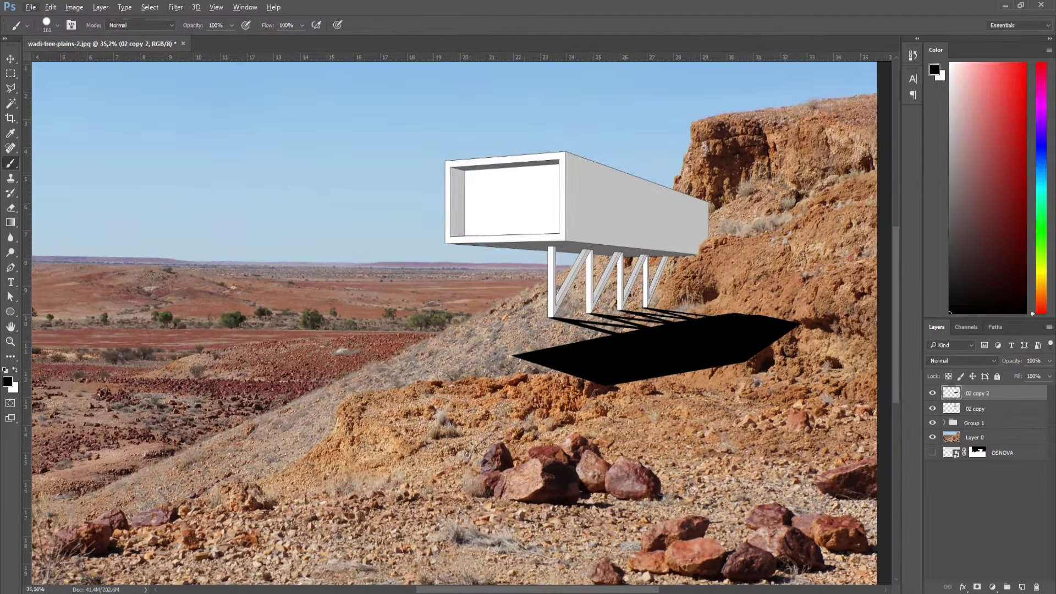
type("52")
scroll(681, 348, "up", 7)
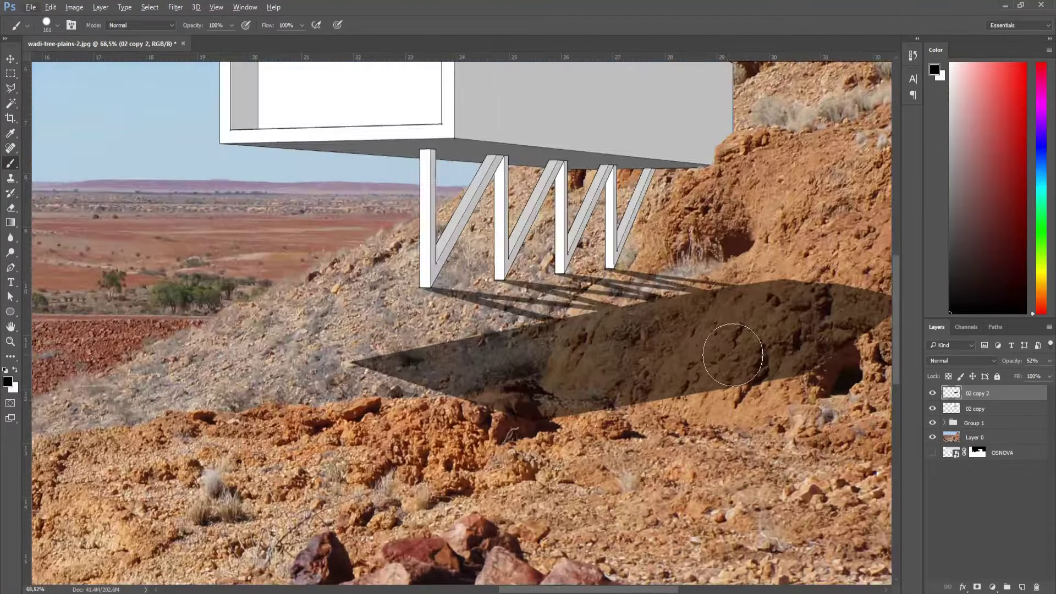
left_click(977, 586)
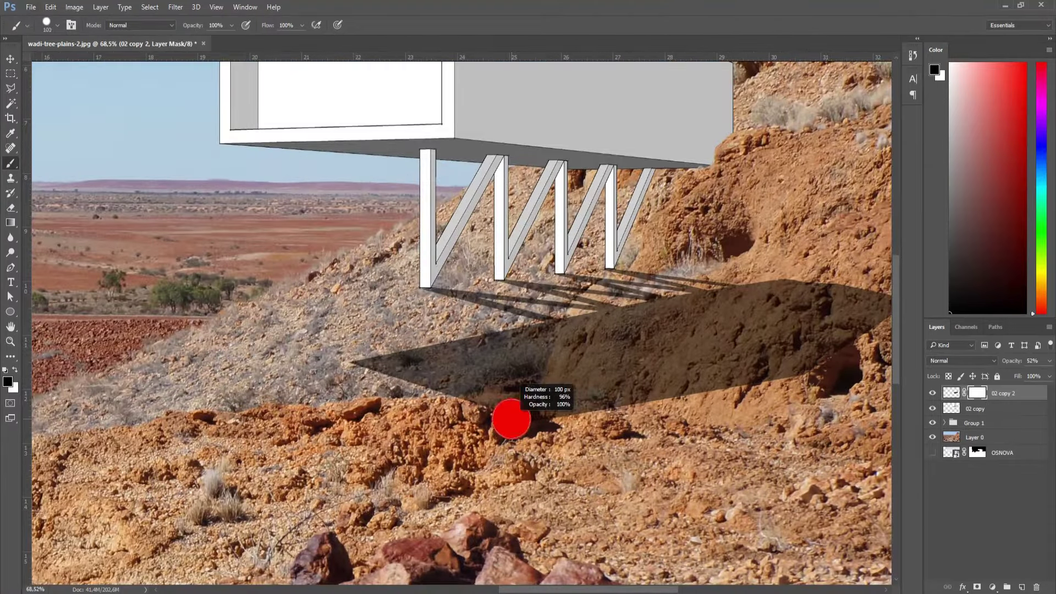
left_click_drag(495, 413, 549, 396)
Mask the shadow off the lit cliff face with a large black brush, then add a new layer.
scroll(495, 394, "up", 5)
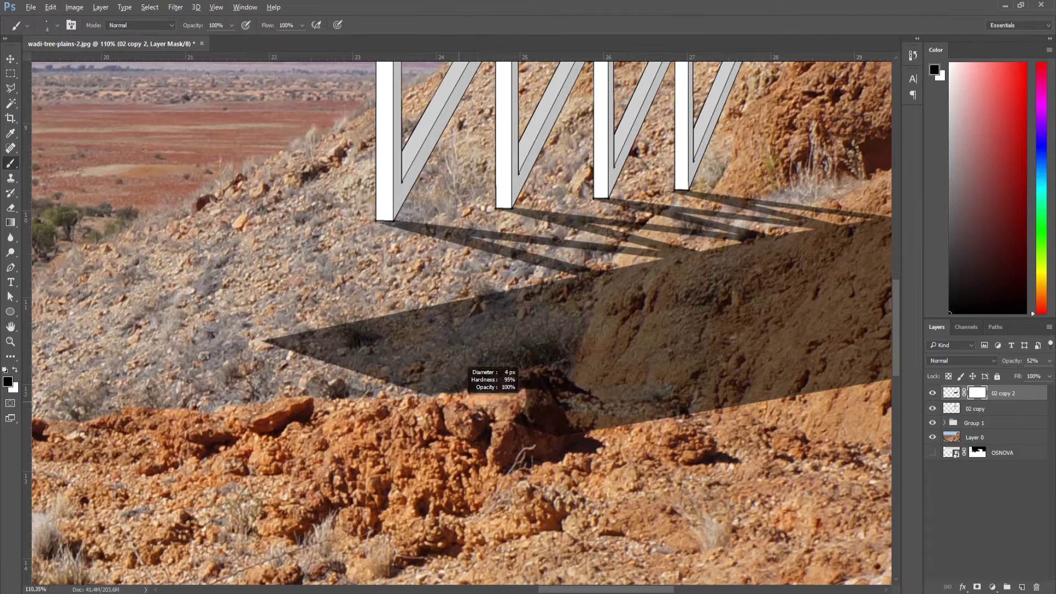
key("x")
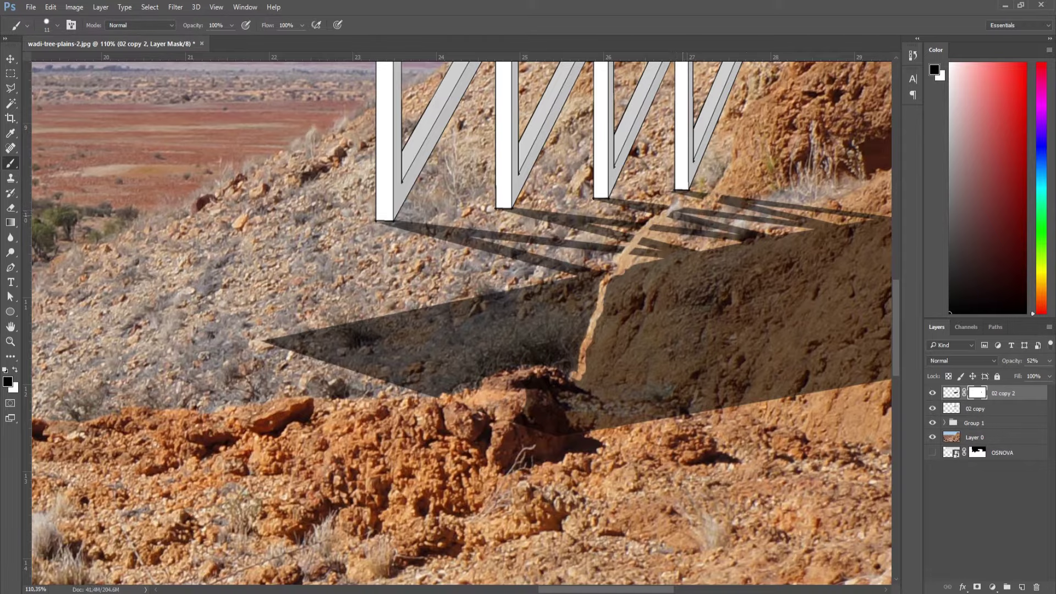
key("bracketright")
key("bracketright")
key("bracketright")
scroll(660, 255, "down", 3)
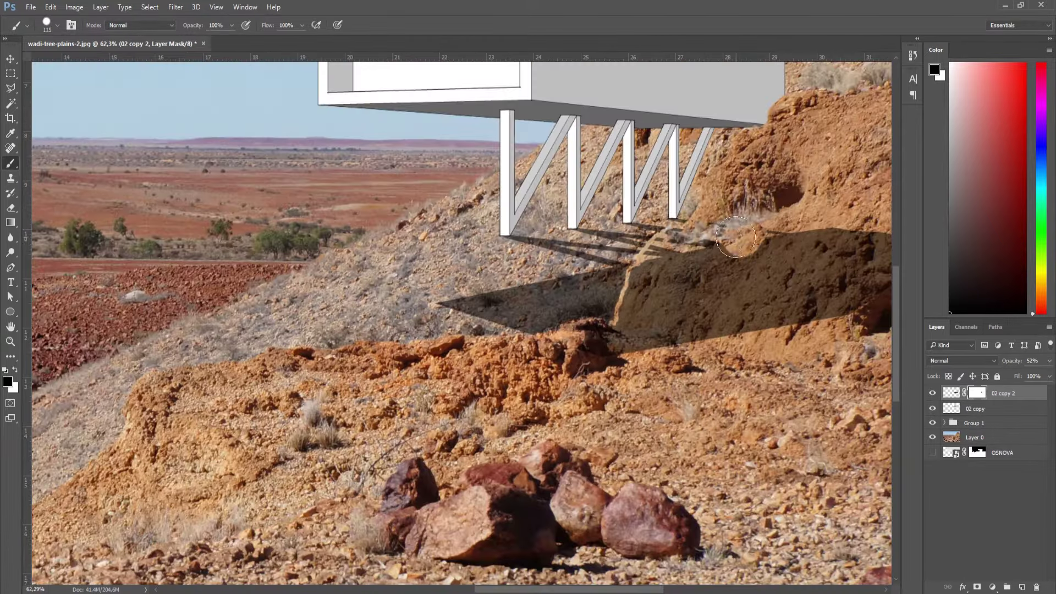
mouse_move(735, 237)
left_mouse_down()
mouse_move(663, 257)
mouse_move(624, 358)
mouse_move(687, 308)
mouse_move(467, 410)
left_mouse_up()
mouse_move(517, 352)
left_mouse_down()
mouse_move(572, 330)
mouse_move(699, 366)
mouse_move(549, 363)
mouse_move(654, 407)
mouse_move(506, 423)
mouse_move(539, 384)
mouse_move(462, 385)
mouse_move(440, 407)
mouse_move(517, 412)
mouse_move(535, 395)
left_mouse_up()
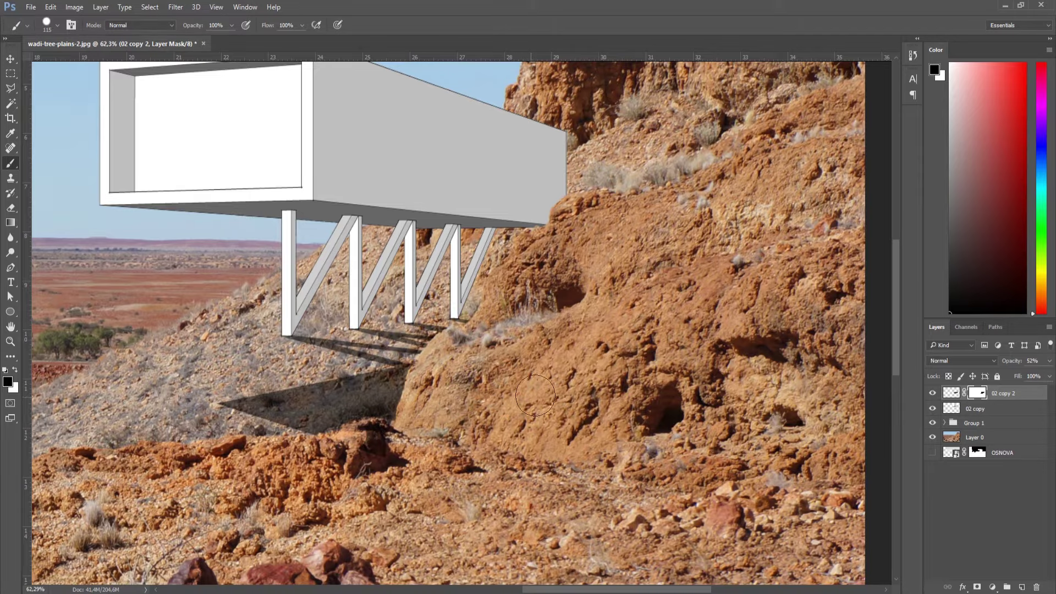
scroll(535, 395, "down", 3)
scroll(535, 394, "down", 1)
scroll(535, 395, "up", 3)
scroll(535, 394, "up", 3)
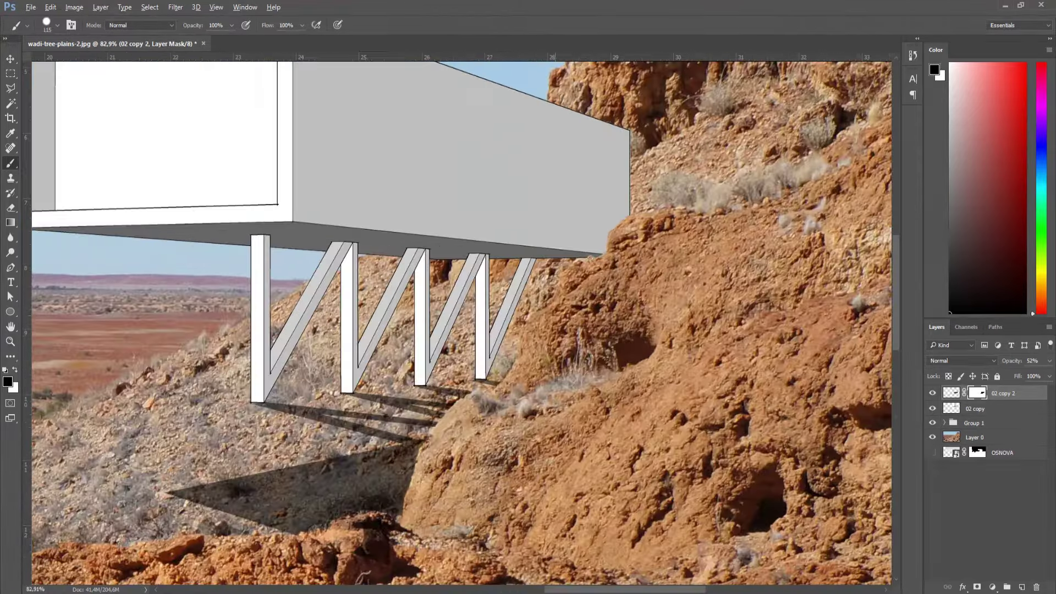
key("ctrl+shift+n")
key("Return")
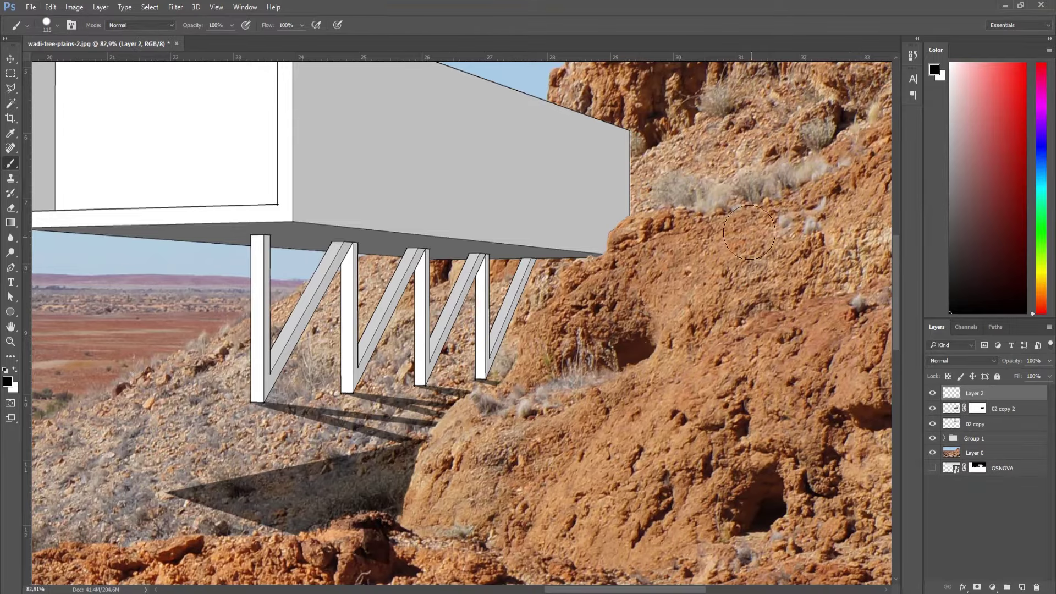
Paint a black shadow band along the cliff edge on the new layer.
mouse_move(633, 236)
left_mouse_down()
mouse_move(648, 231)
mouse_move(441, 441)
mouse_move(405, 503)
left_mouse_up()
key("ctrl+z")
mouse_move(501, 400)
left_mouse_down()
mouse_move(641, 242)
mouse_move(707, 205)
mouse_move(742, 208)
mouse_move(584, 337)
mouse_move(577, 412)
mouse_move(558, 382)
mouse_move(488, 446)
mouse_move(455, 513)
mouse_move(521, 523)
mouse_move(499, 545)
mouse_move(556, 559)
left_mouse_up()
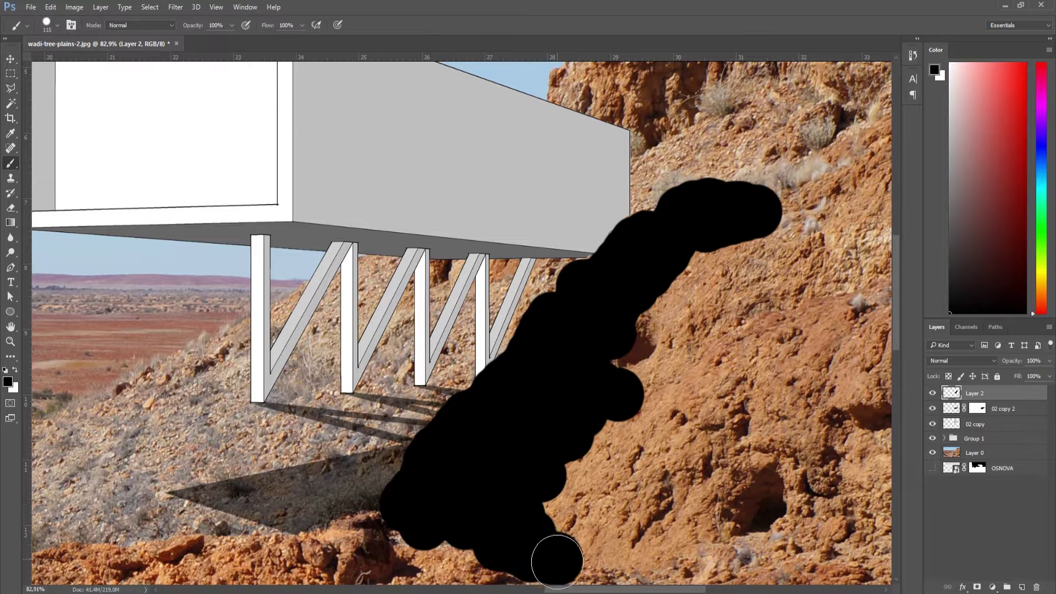
scroll(523, 441, "down", 2)
scroll(523, 441, "down", 3)
scroll(548, 431, "up", 1)
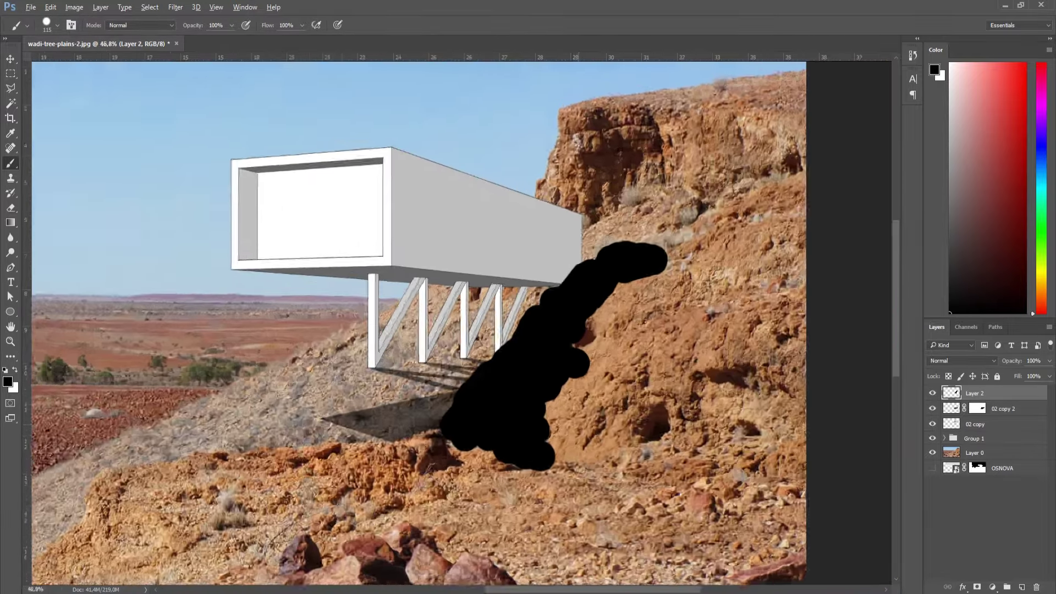
scroll(547, 431, "up", 1)
scroll(548, 432, "up", 2)
scroll(547, 431, "up", 1)
Lower Layer 2's opacity to 37% and add a layer mask.
type("37")
key("Return")
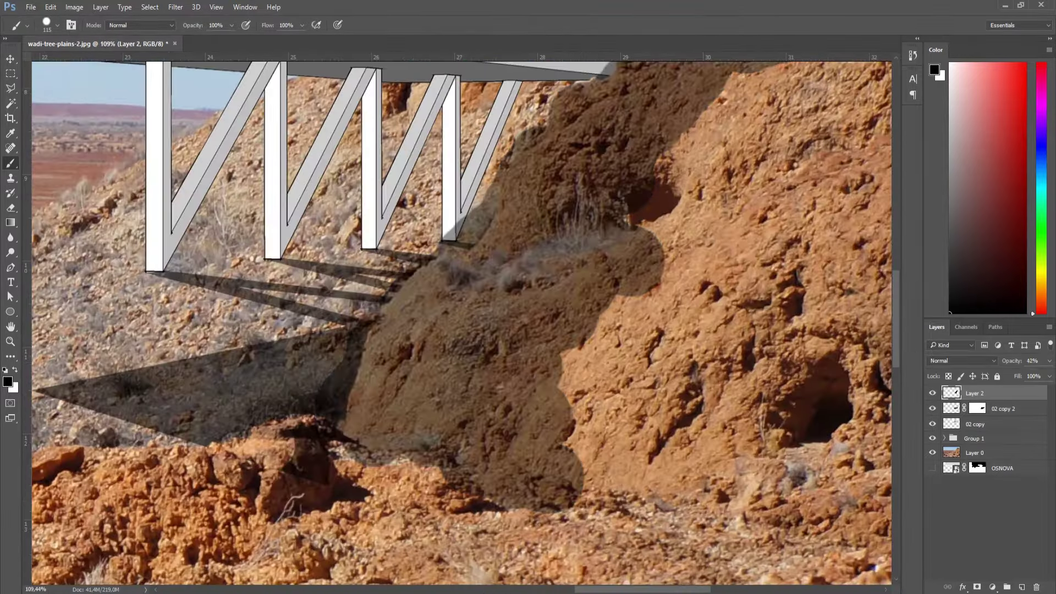
left_click(977, 588)
scroll(297, 344, "up", 1)
scroll(297, 344, "up", 1)
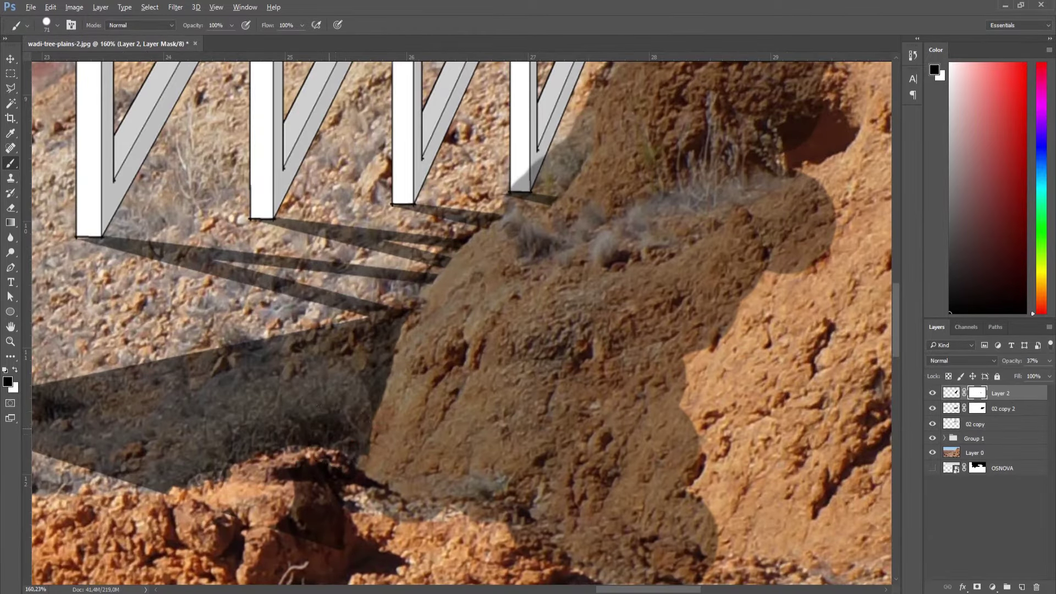
mouse_move(353, 441)
left_mouse_down()
mouse_move(308, 440)
mouse_move(365, 448)
left_mouse_up()
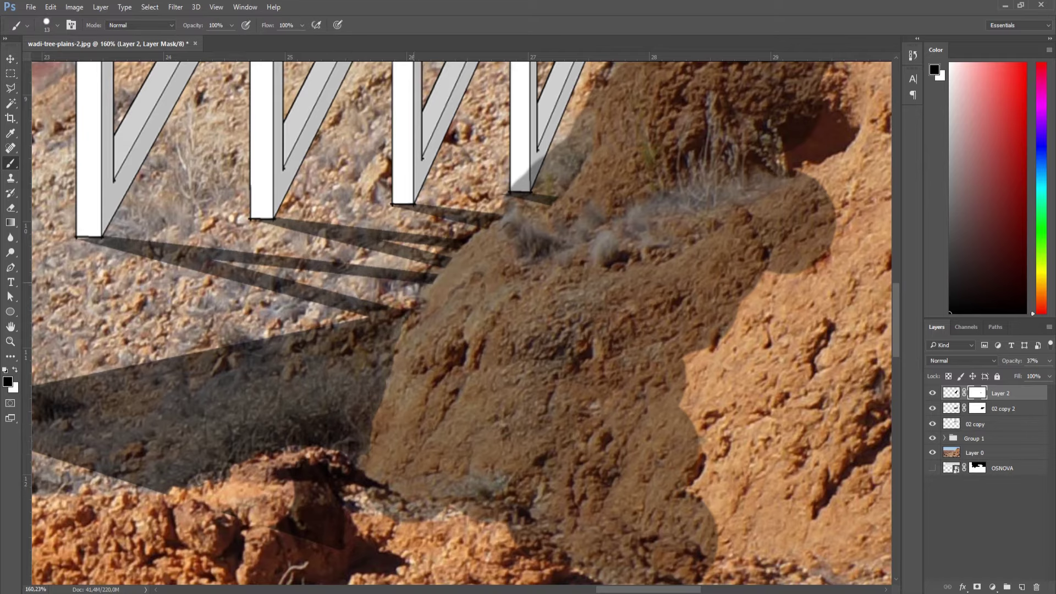
Paint on the mask to clear the shadow near the support bases and legs.
left_click_drag(482, 215, 431, 302)
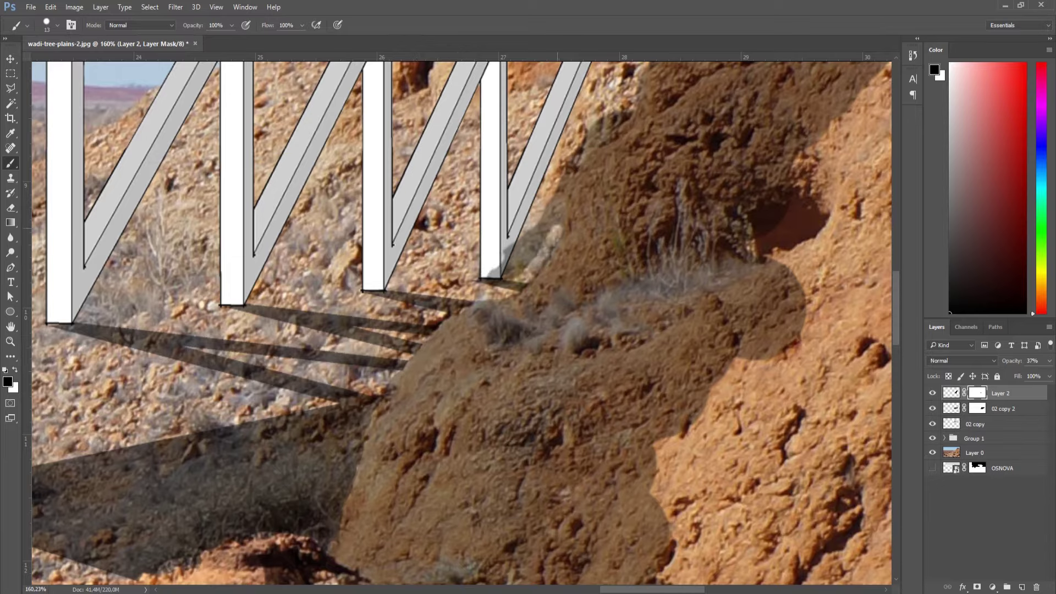
key("bracketright")
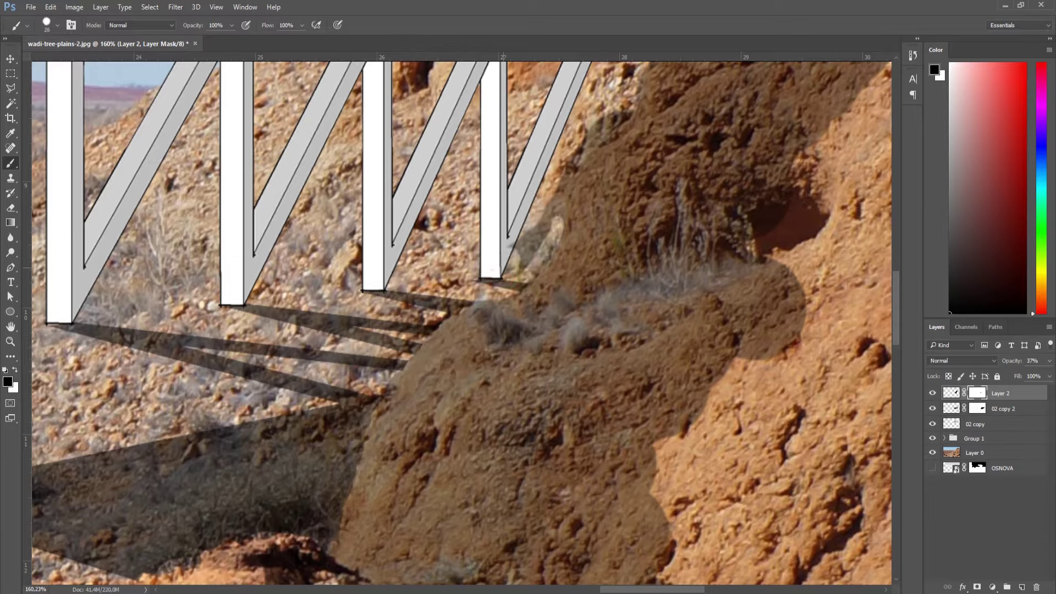
mouse_move(520, 269)
left_mouse_down()
mouse_move(533, 226)
mouse_move(501, 308)
left_mouse_up()
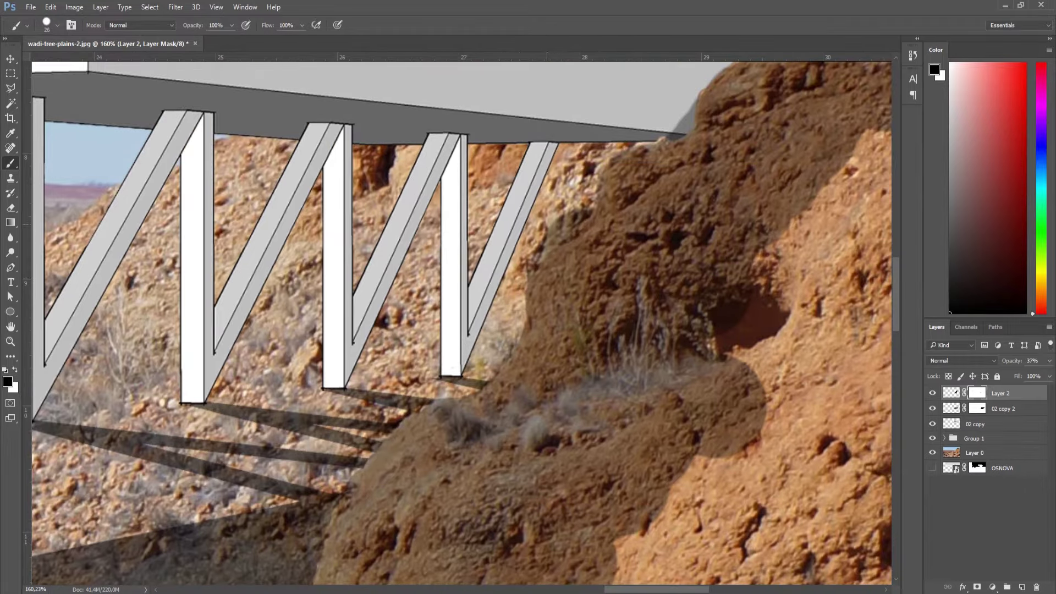
scroll(590, 147, "down", 3)
scroll(590, 147, "up", 3)
scroll(591, 147, "up", 2)
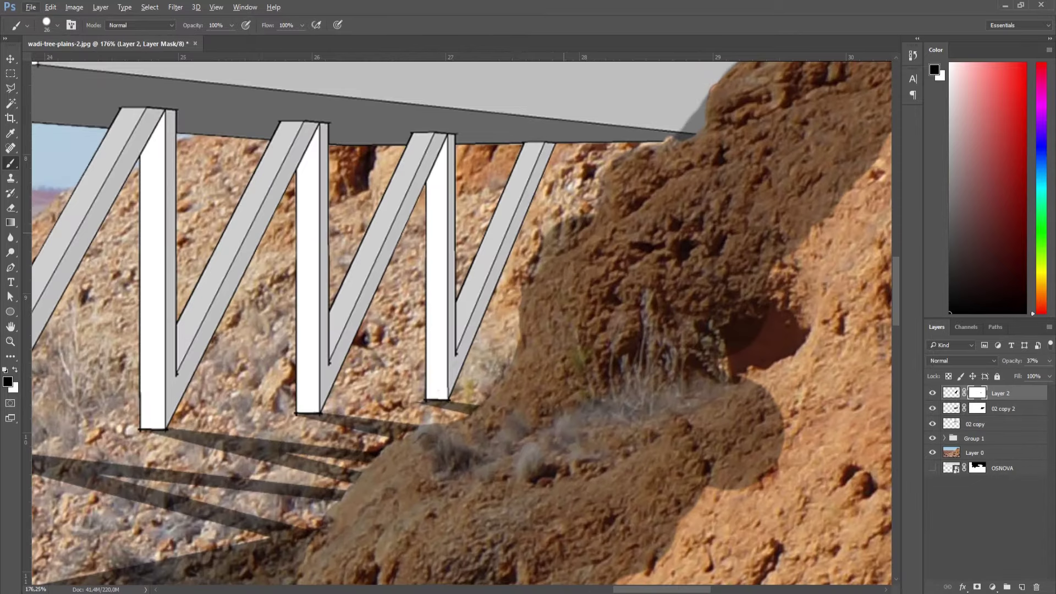
mouse_move(550, 226)
left_mouse_down()
mouse_move(589, 223)
mouse_move(544, 244)
left_mouse_up()
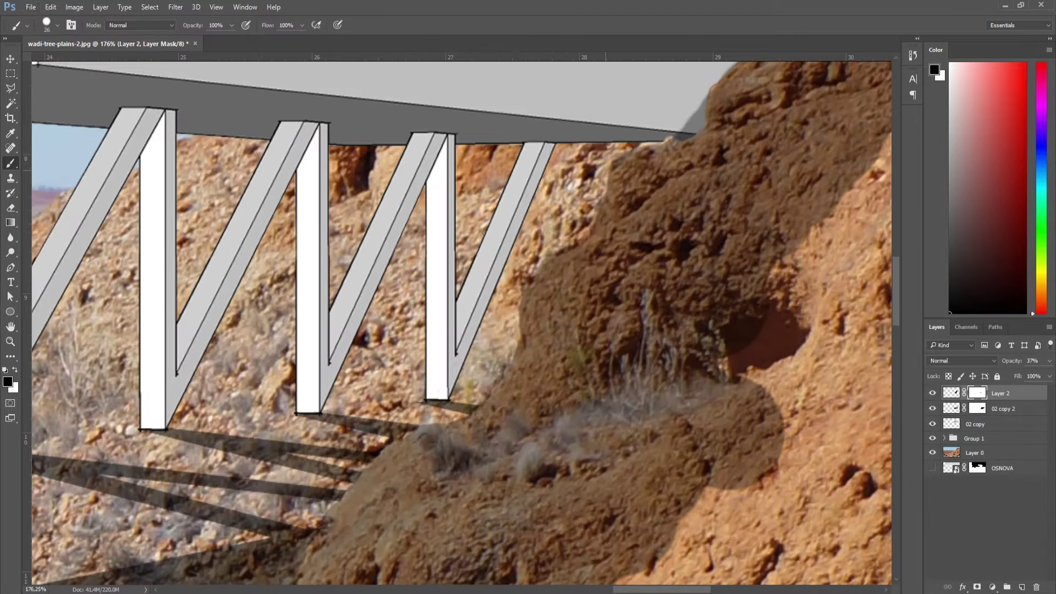
Set the brush to black and paint the shadow away near the rock top.
key("x")
scroll(560, 152, "down", 4)
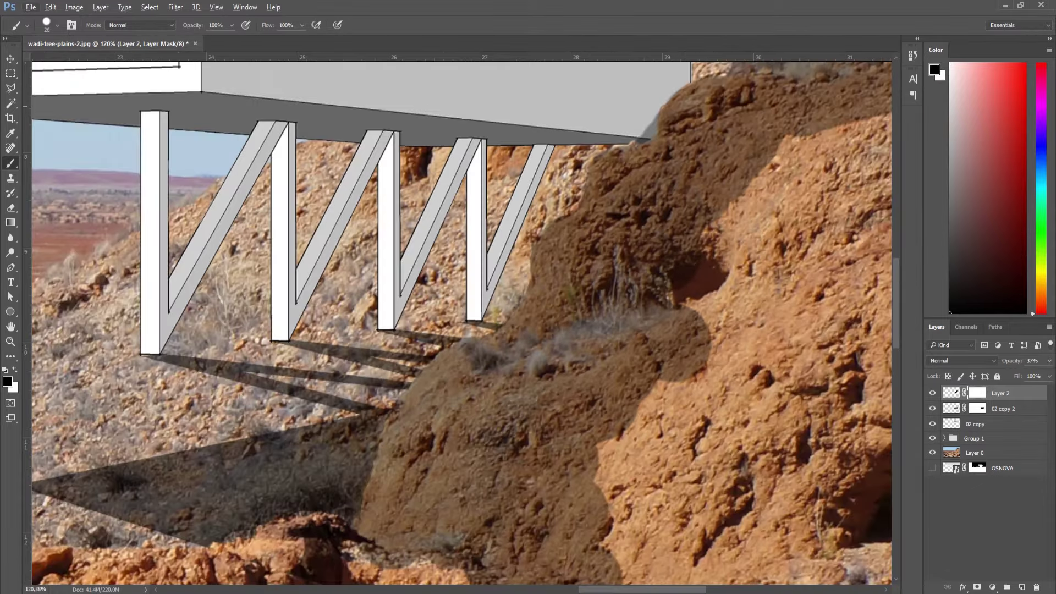
key("x")
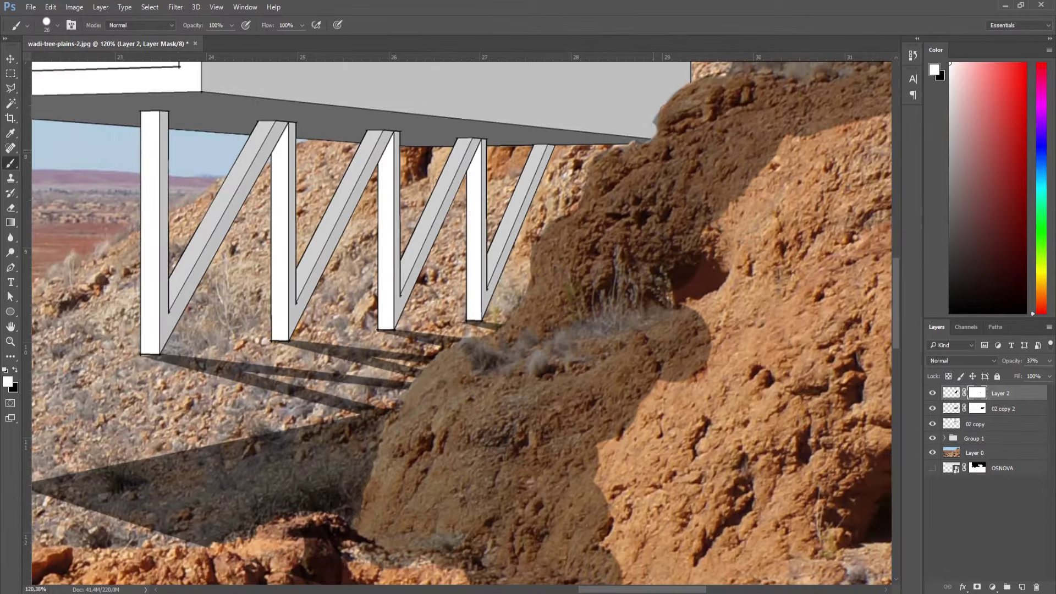
scroll(720, 91, "up", 2)
scroll(720, 91, "up", 2)
key("x")
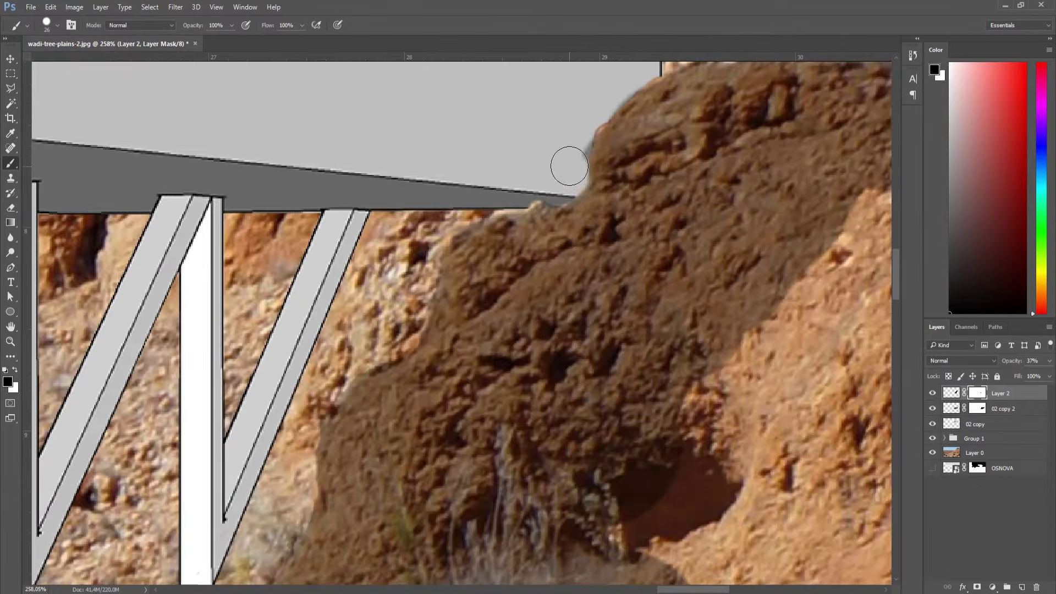
key("x")
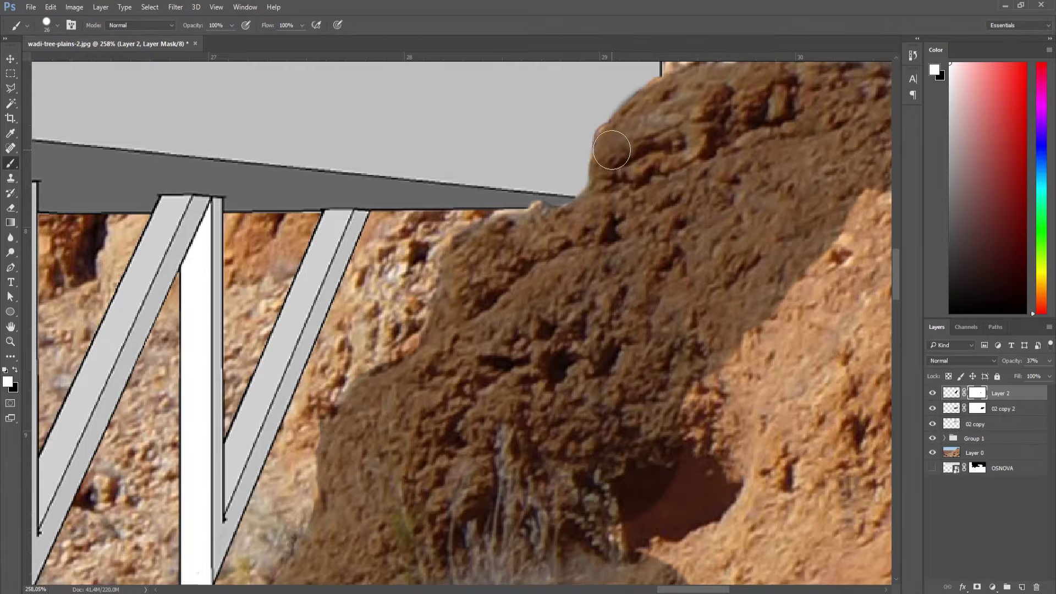
key("x")
scroll(383, 382, "down", 1)
scroll(383, 382, "down", 1)
scroll(383, 382, "down", 1)
scroll(383, 382, "down", 1)
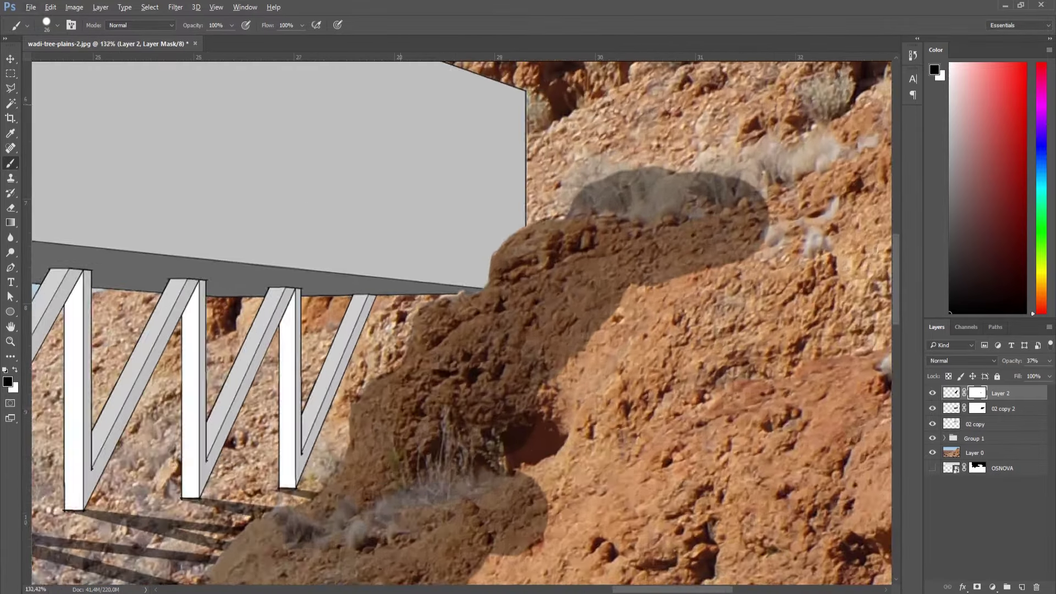
scroll(678, 165, "up", 1)
key("x")
key("x")
mouse_move(577, 190)
left_mouse_down()
mouse_move(544, 218)
mouse_move(640, 175)
mouse_move(767, 182)
left_mouse_up()
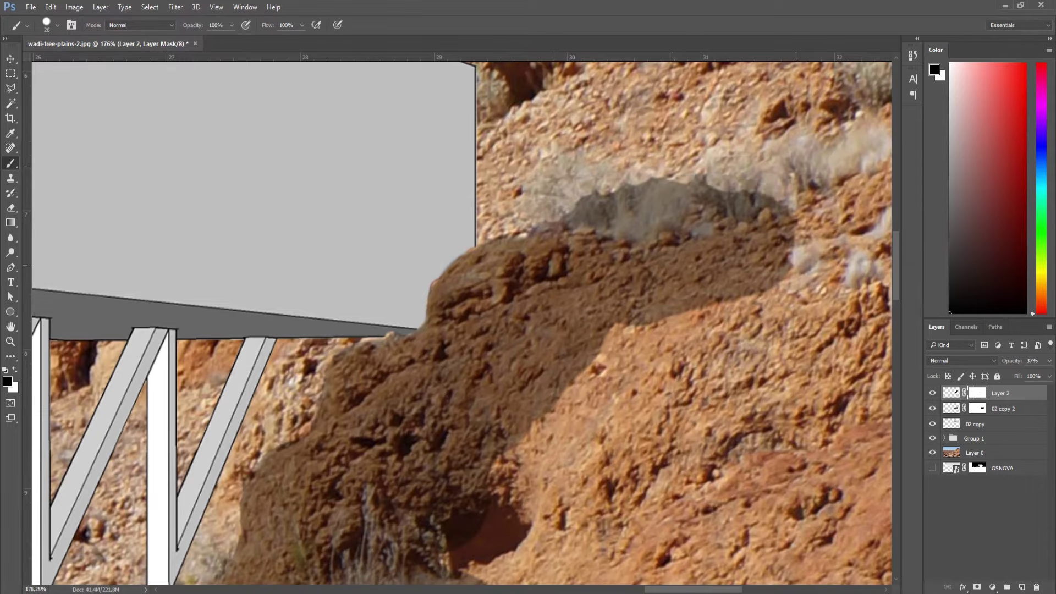
Erase the shadow's lower-right edge and the blob over the orange rock.
left_click_drag(789, 269, 731, 298)
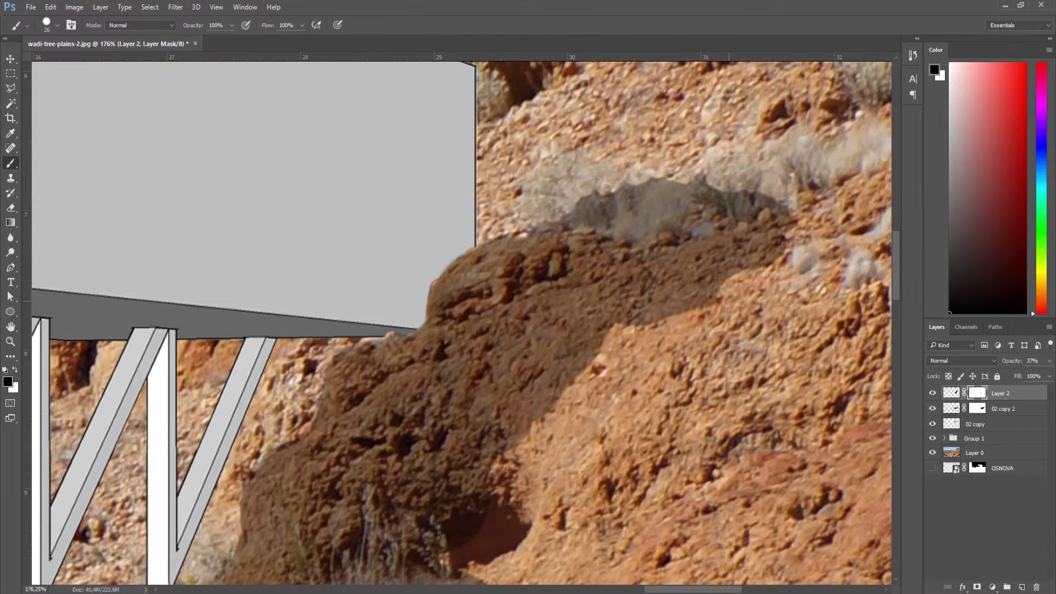
scroll(599, 336, "down", 5)
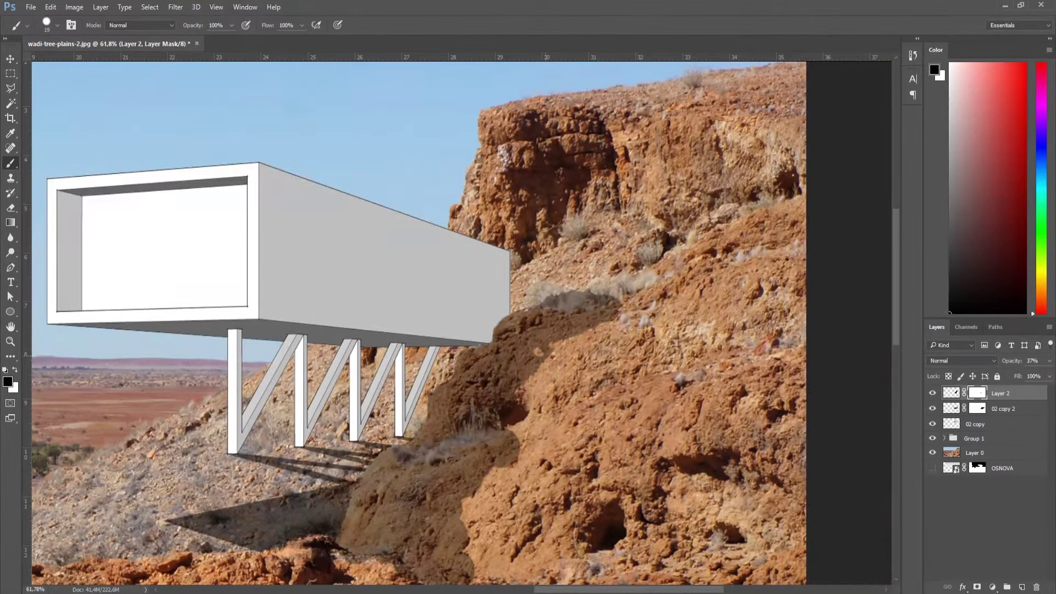
scroll(566, 431, "down", 2)
scroll(566, 432, "up", 1)
scroll(567, 432, "up", 1)
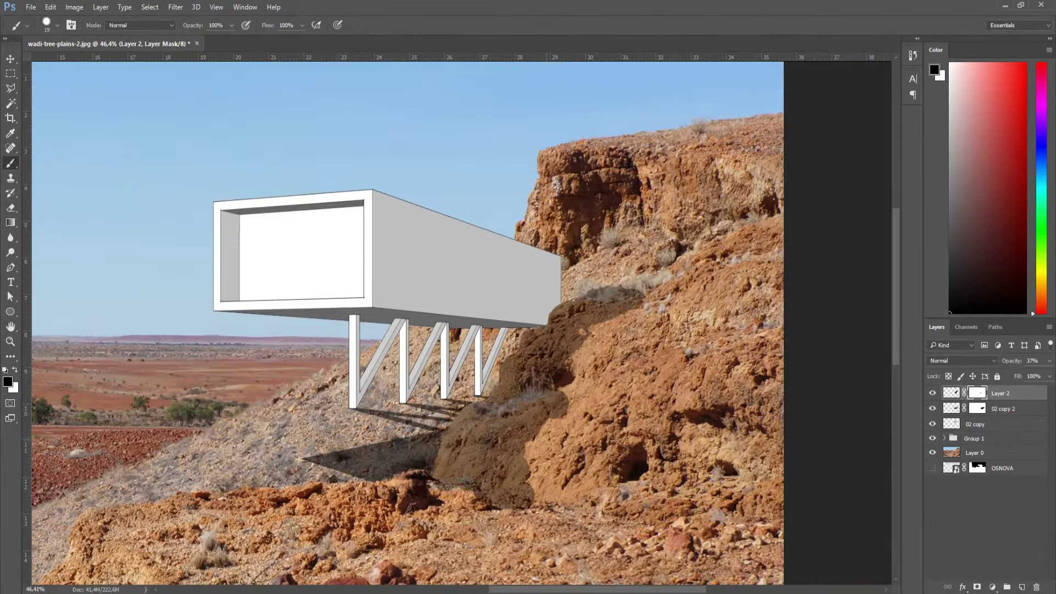
left_click_drag(484, 489, 542, 418)
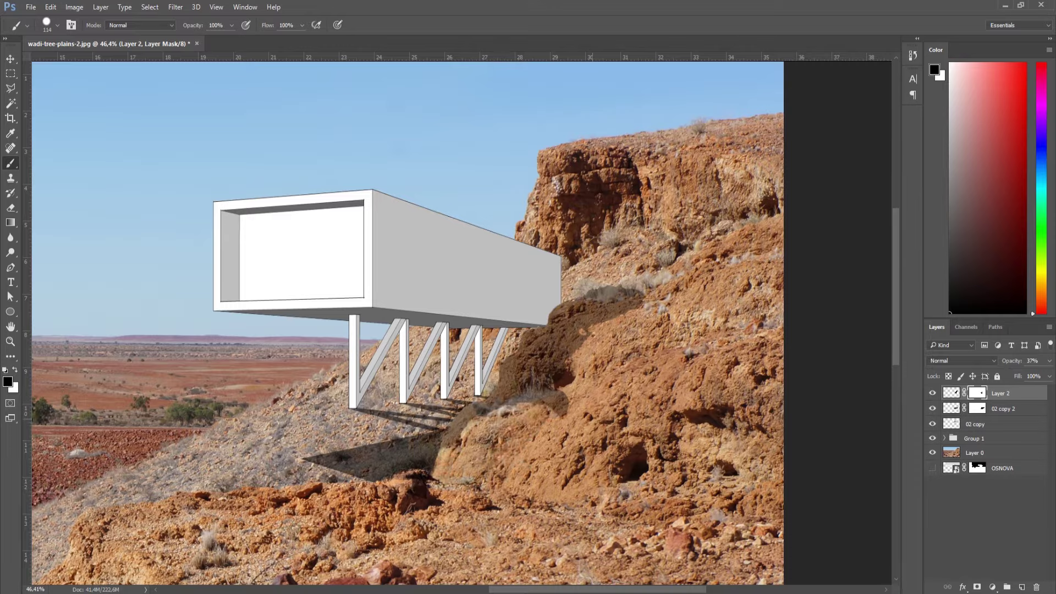
left_click_drag(561, 410, 547, 398)
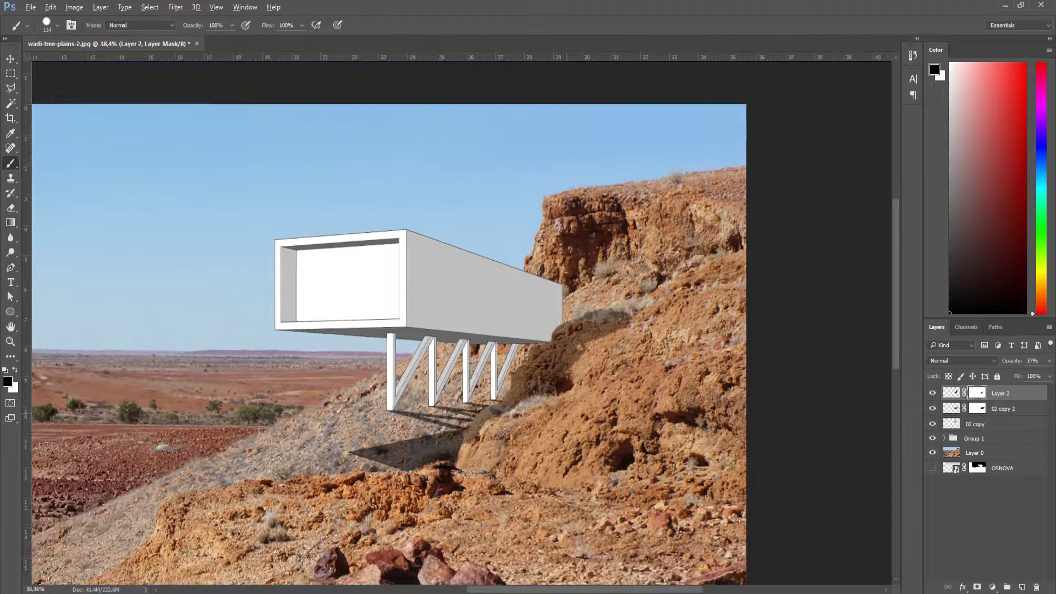
scroll(535, 386, "up", 5)
Pick a grass brush preset and shrink it.
right_click(547, 378)
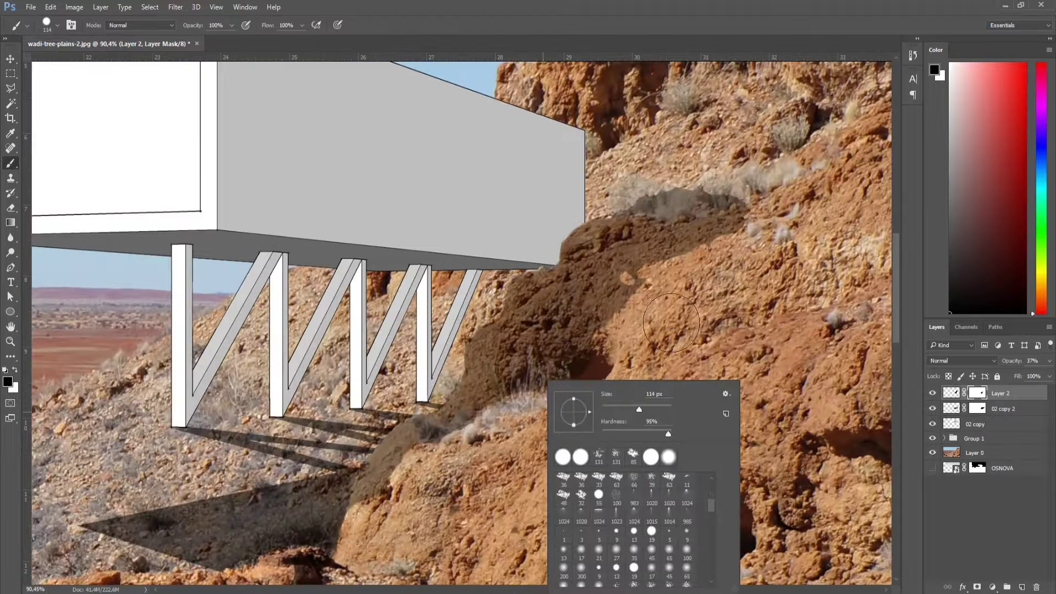
scroll(474, 316, "down", 2)
right_click(650, 269)
scroll(674, 429, "down", 5)
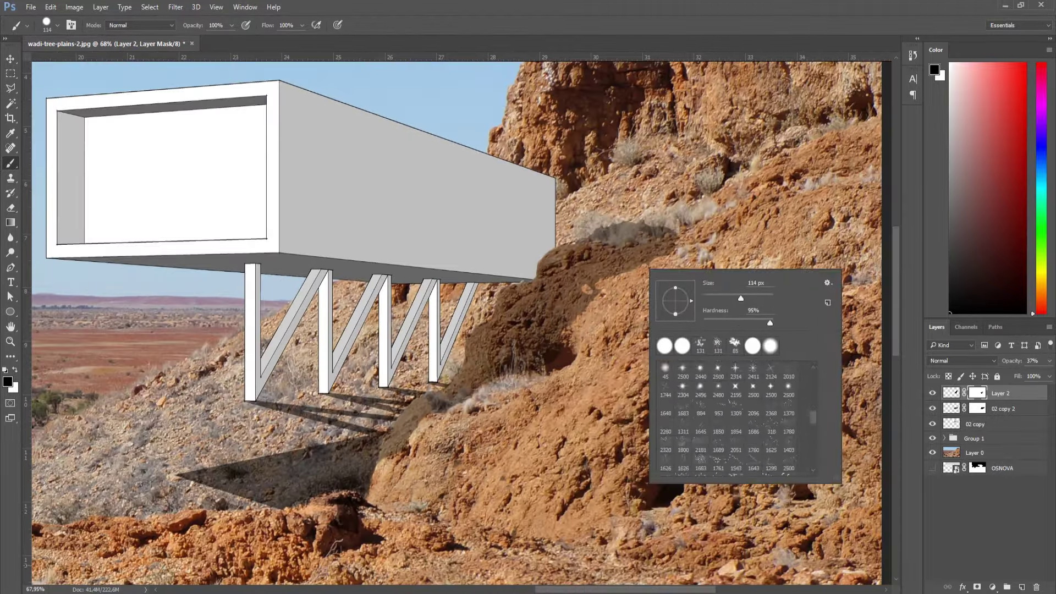
left_click(753, 412)
scroll(550, 374, "up", 3)
right_click(534, 365)
key("Escape")
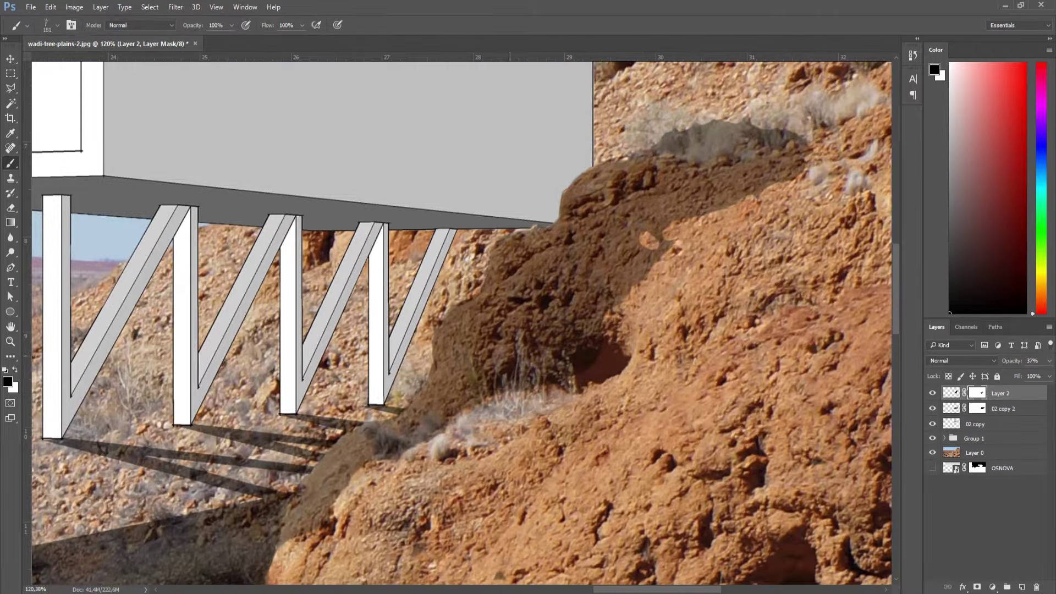
left_click_drag(556, 352, 534, 352)
Set both foreground and background colours to black for the grass brush.
left_click(12, 387)
key("Escape")
left_click(7, 381)
left_click(22, 201)
left_click(276, 196)
left_click_drag(522, 365, 542, 366)
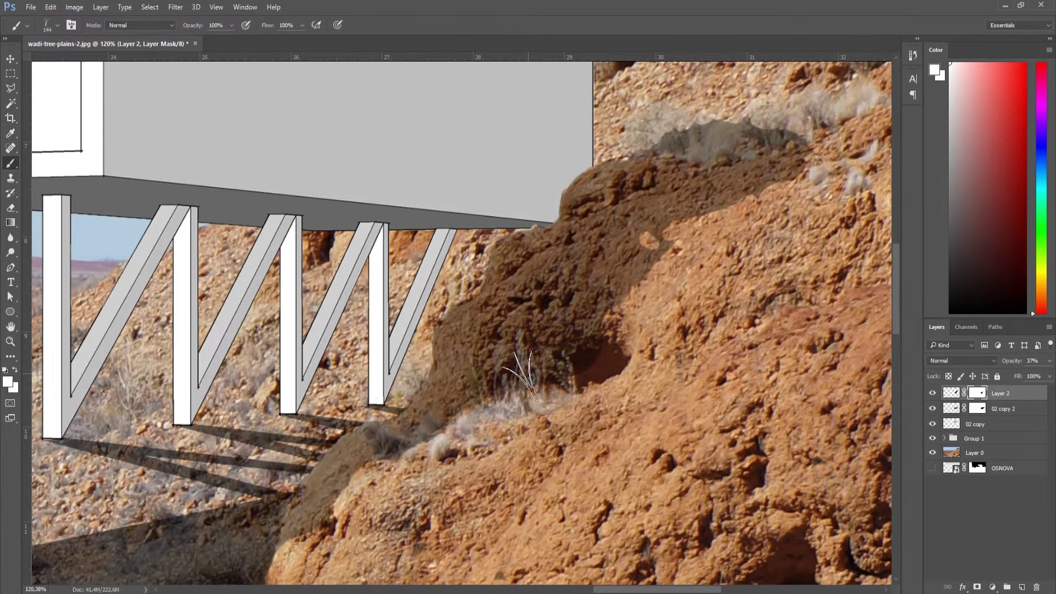
left_click(7, 381)
left_click(57, 348)
key("Return")
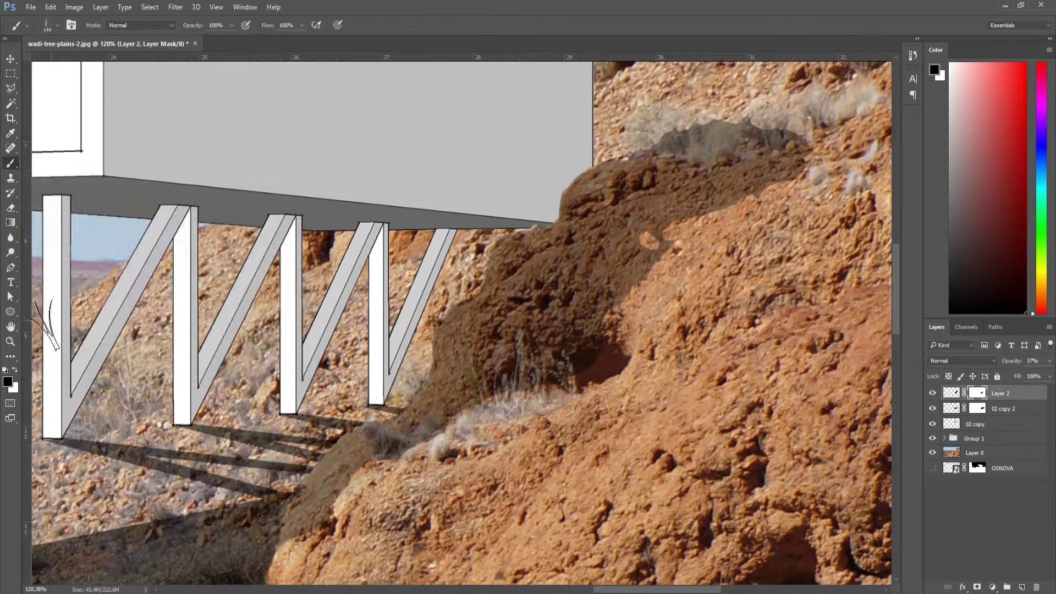
left_click(12, 387)
left_click(57, 348)
key("Return")
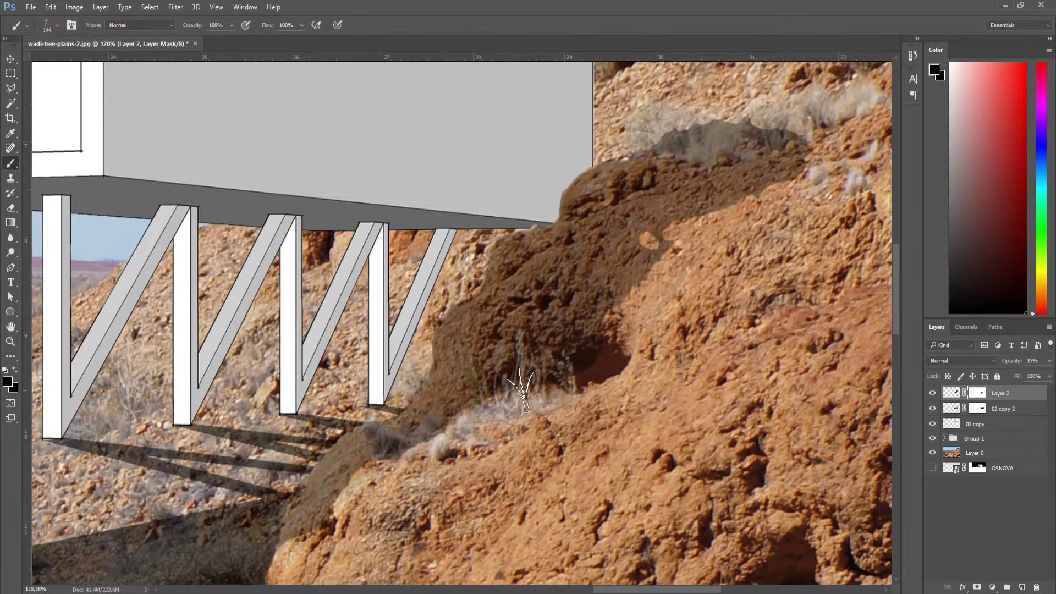
Resize the grass brush and stamp grass strands onto the shaded mound.
left_click_drag(522, 384, 503, 385)
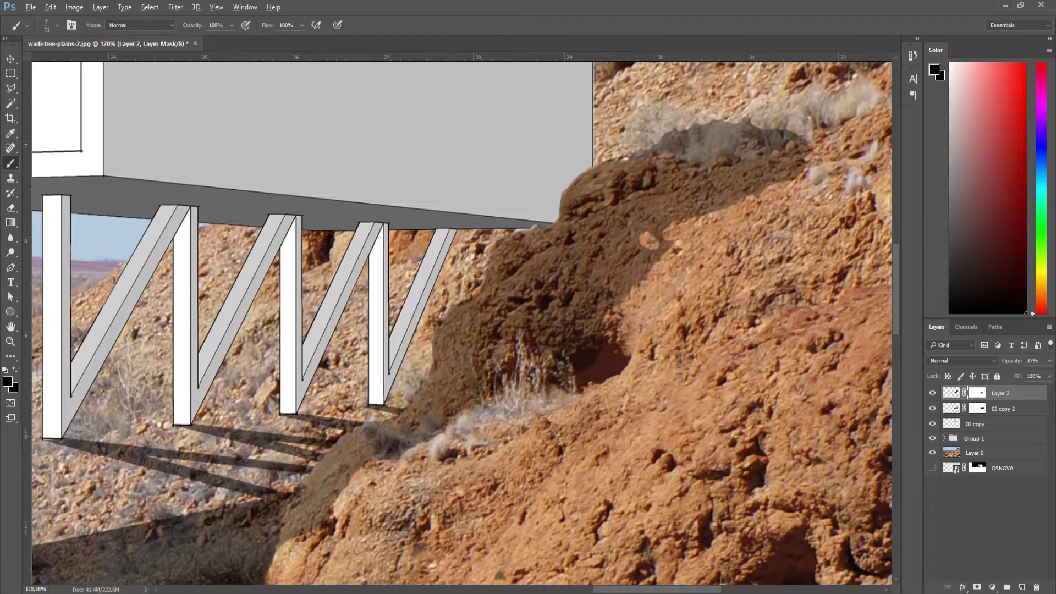
left_click_drag(528, 374, 536, 374)
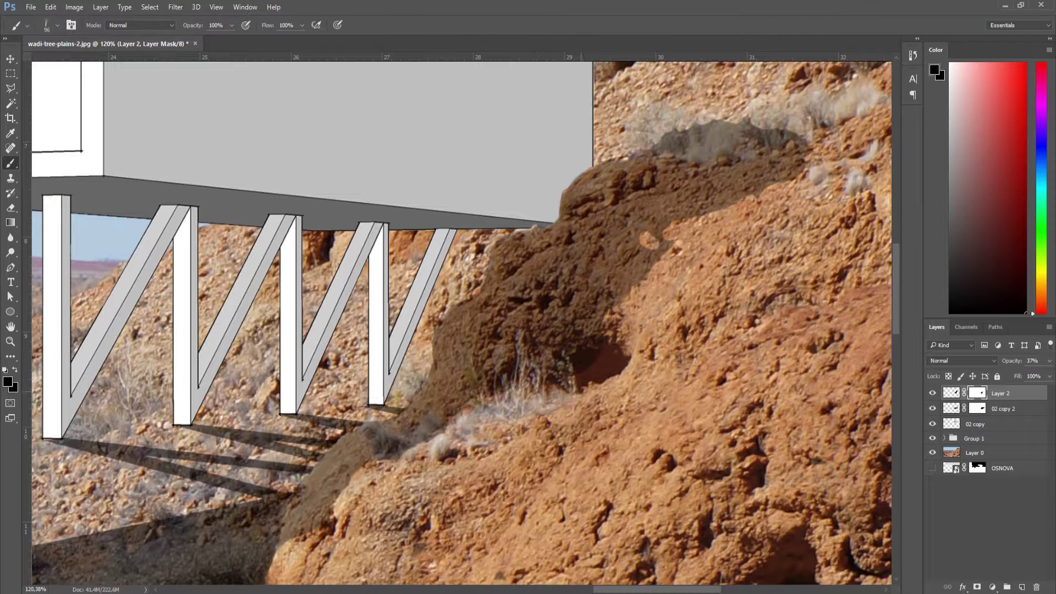
left_click_drag(556, 394, 564, 393)
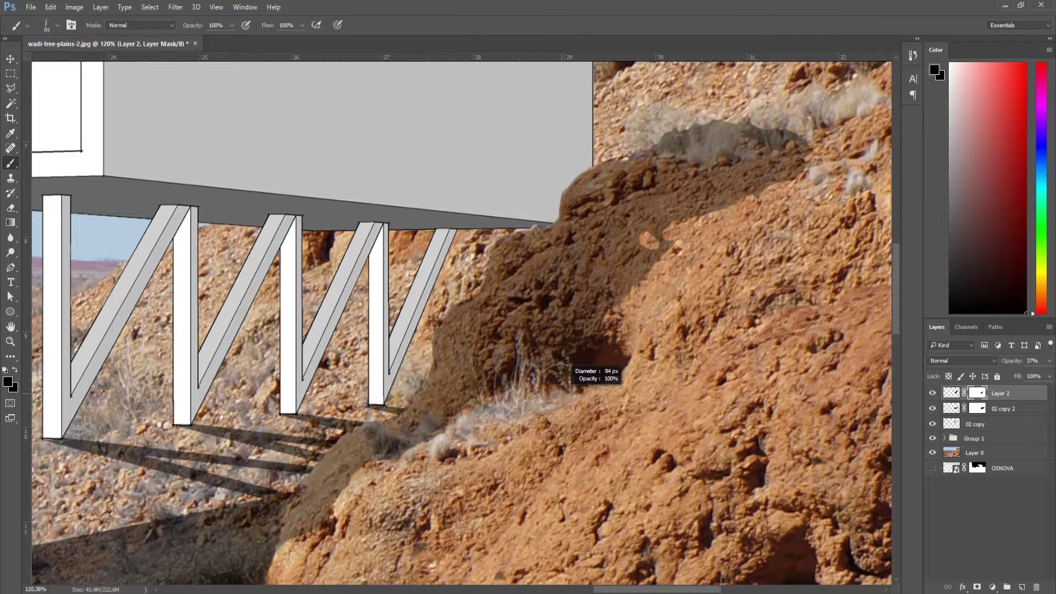
left_click(525, 357)
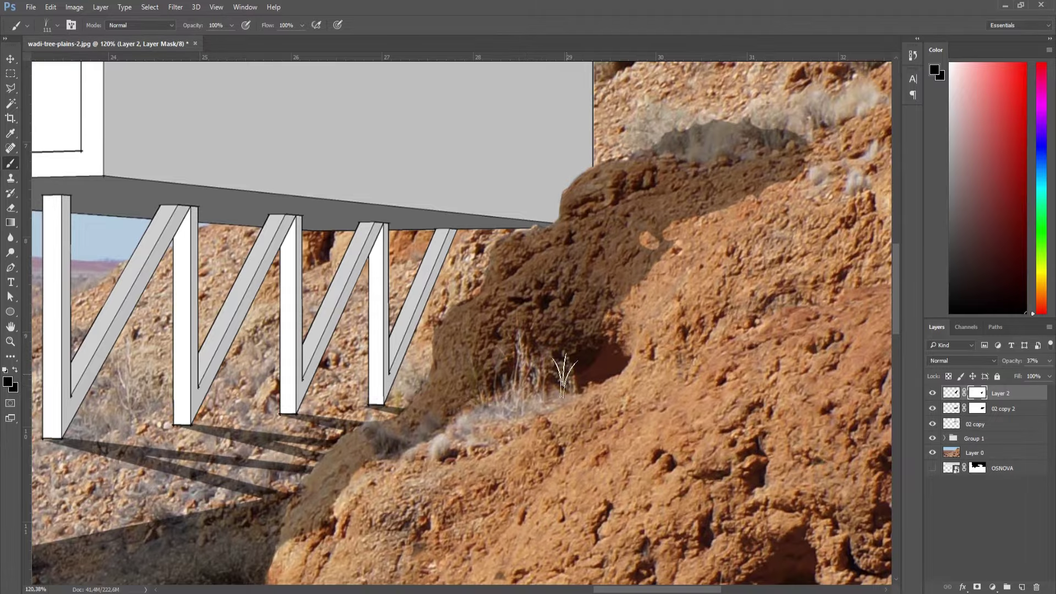
scroll(755, 268, "down", 2)
scroll(755, 268, "down", 3)
scroll(755, 268, "down", 2)
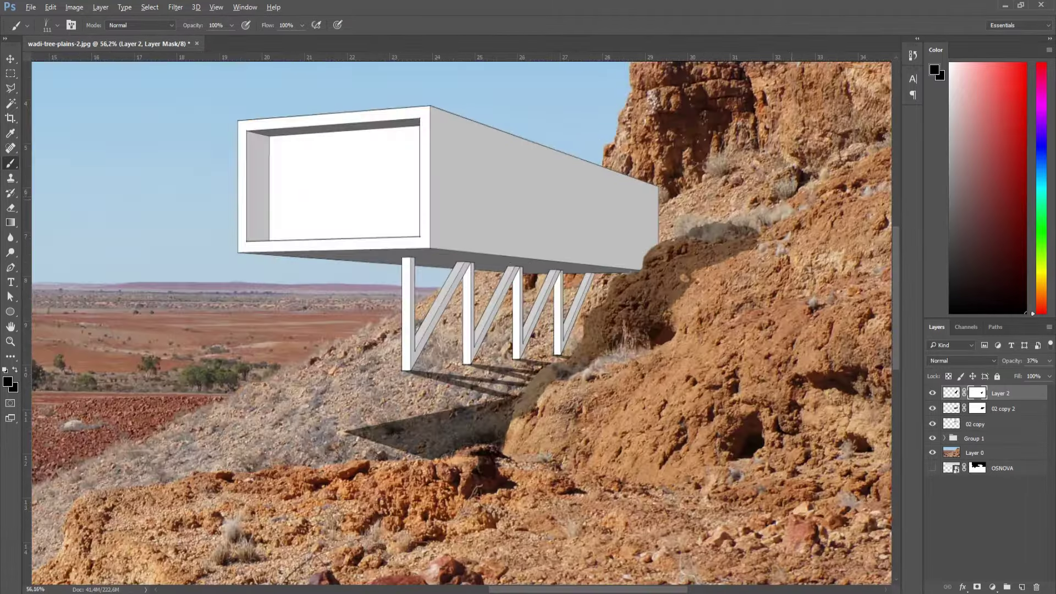
Resize the brush repeatedly for touching up the edges of Layer 2's shadow mask.
scroll(762, 234, "up", 5)
left_click_drag(682, 242, 661, 247)
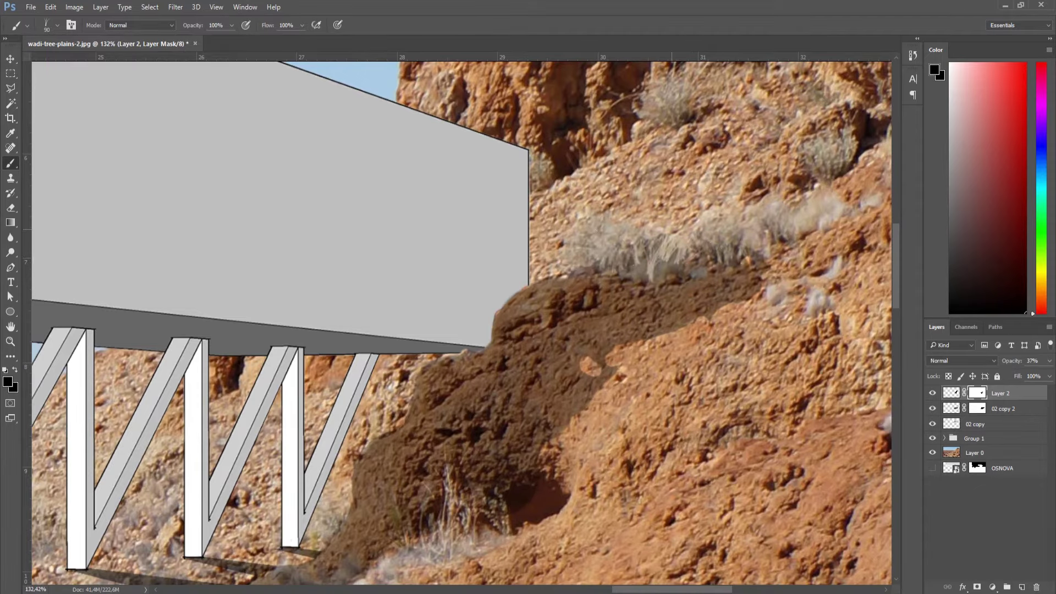
left_click_drag(662, 248, 651, 250)
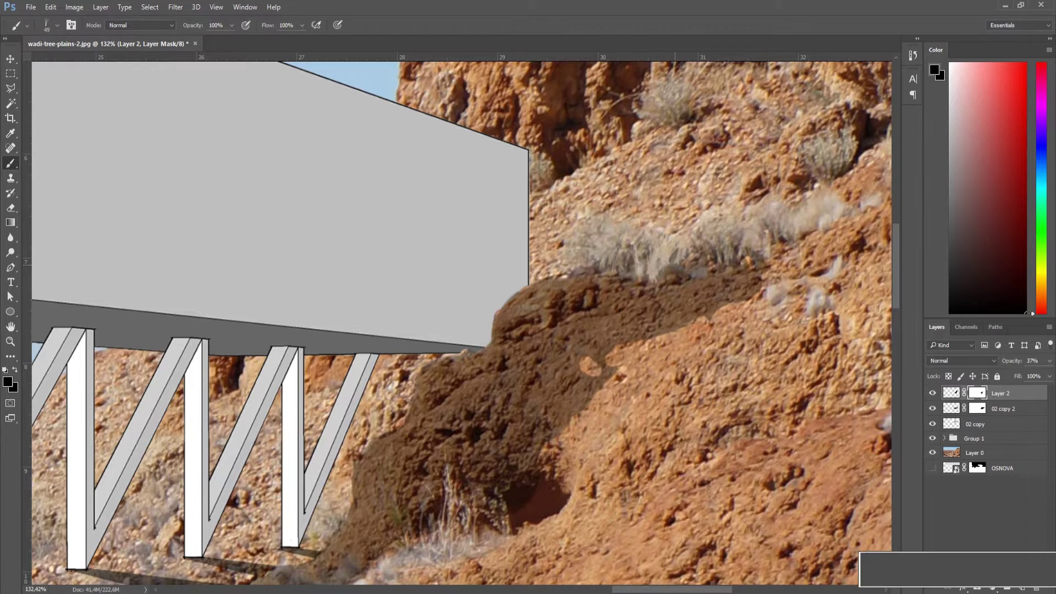
scroll(670, 251, "down", 5)
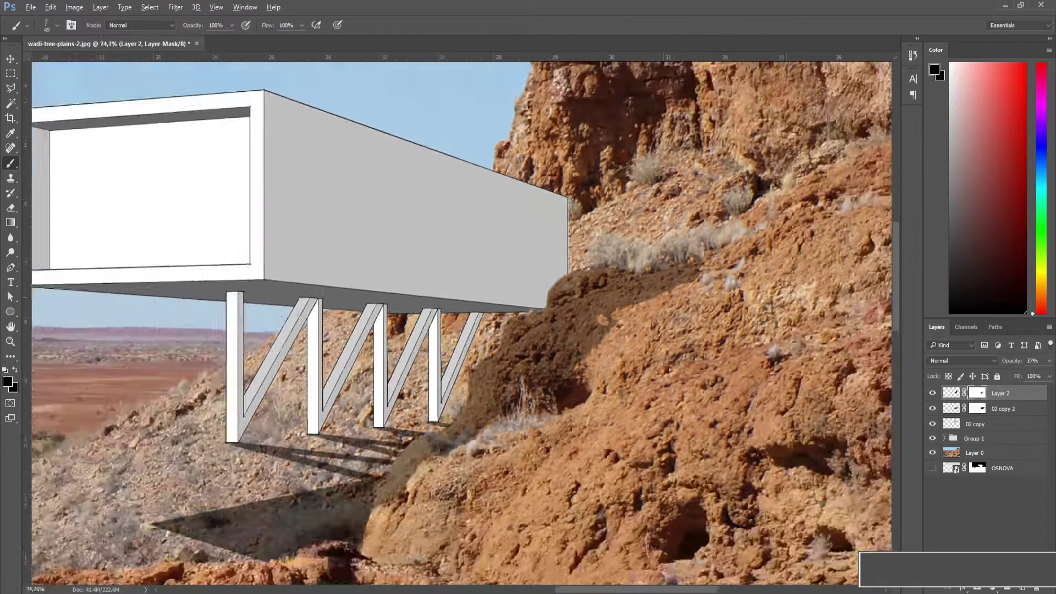
scroll(671, 251, "up", 3)
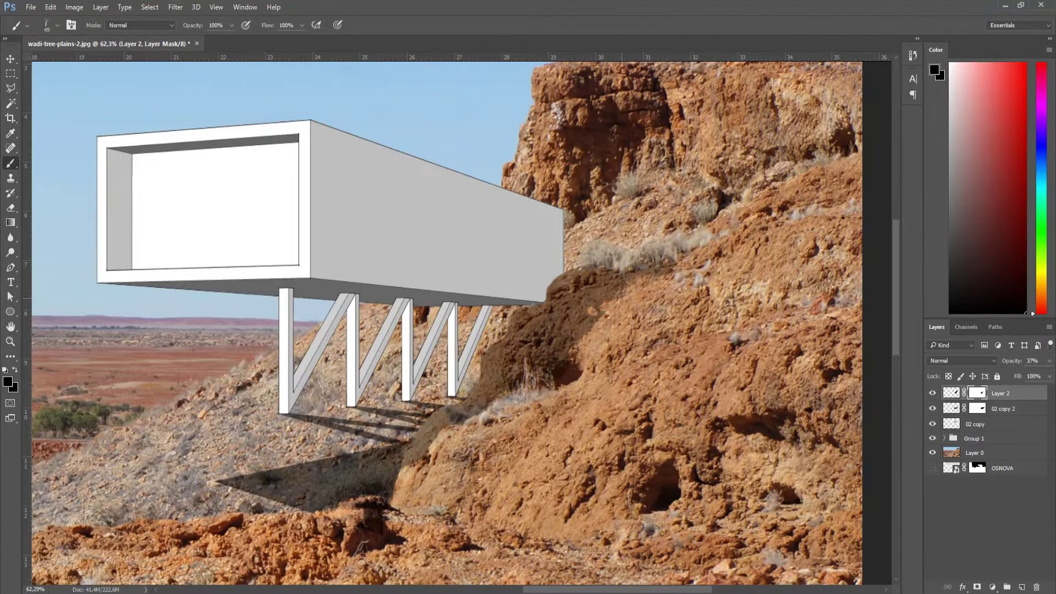
key("bracketleft")
key("bracketleft")
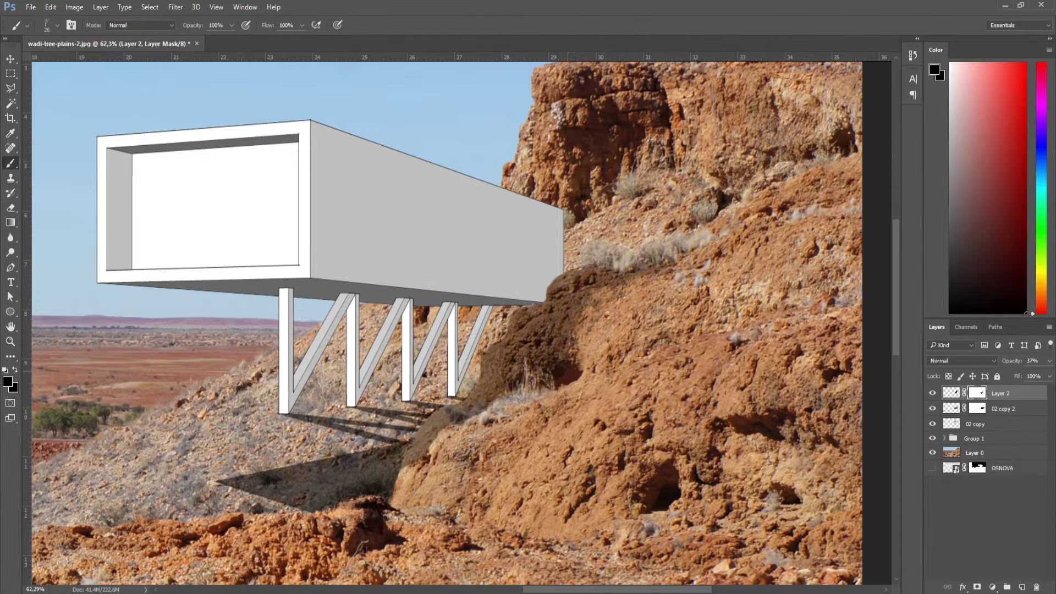
scroll(567, 378, "up", 3)
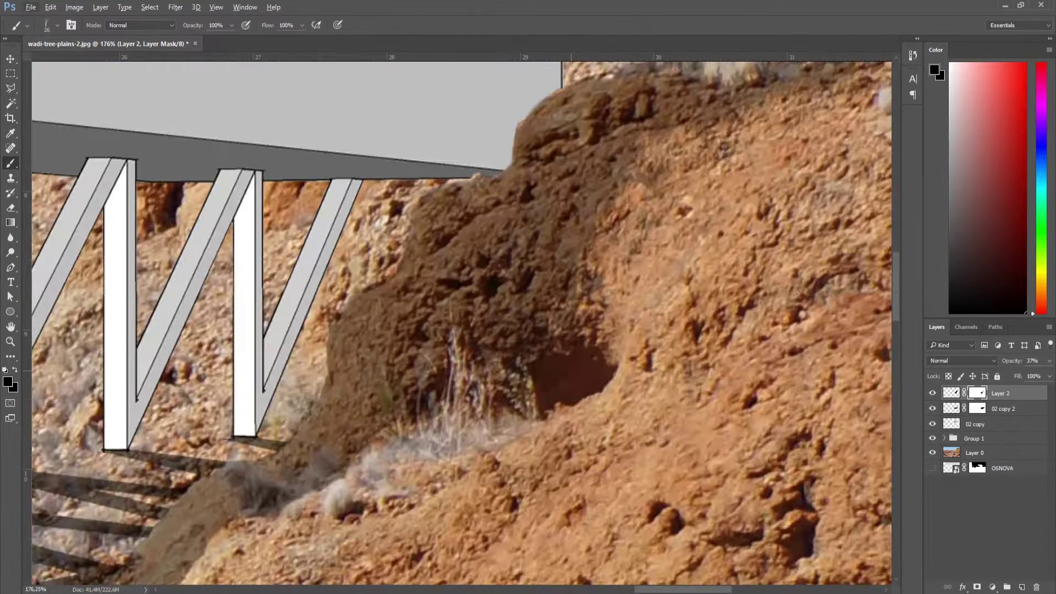
right_click(574, 361)
key("Return")
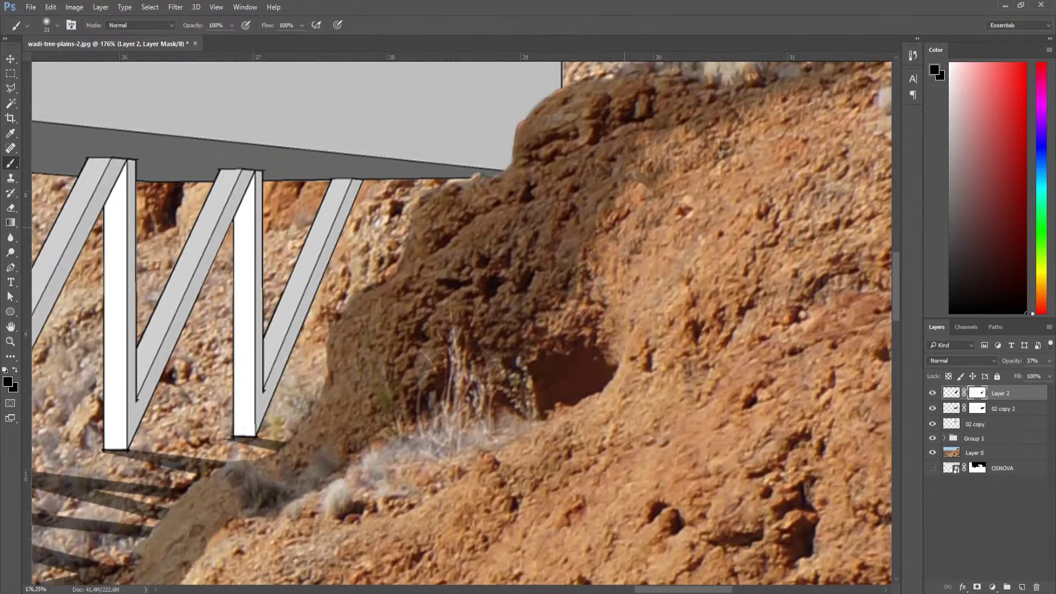
scroll(650, 291, "down", 3)
scroll(650, 292, "down", 3)
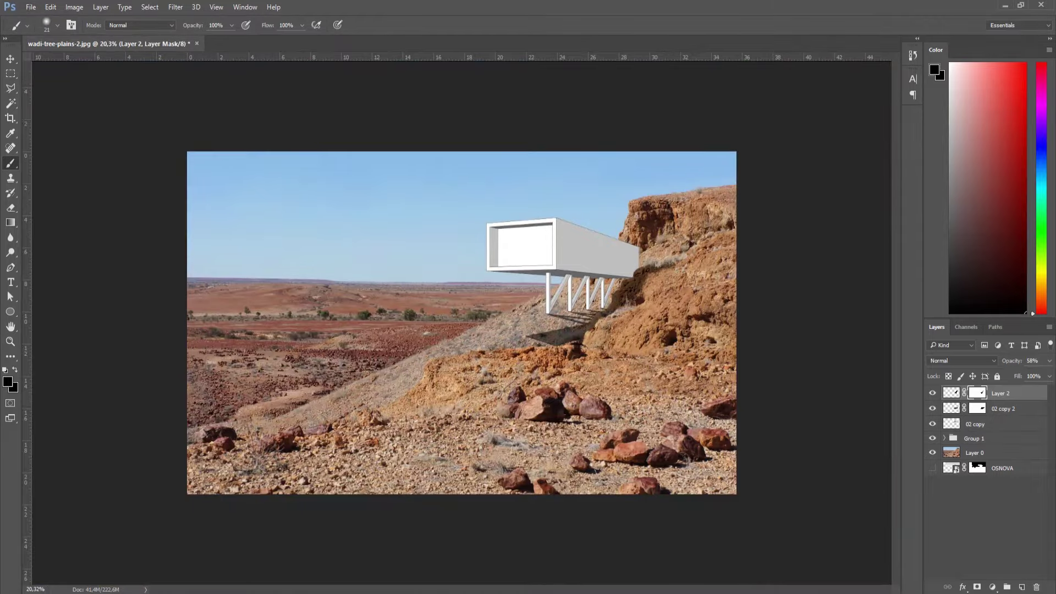
scroll(545, 339, "up", 3)
scroll(545, 339, "up", 3)
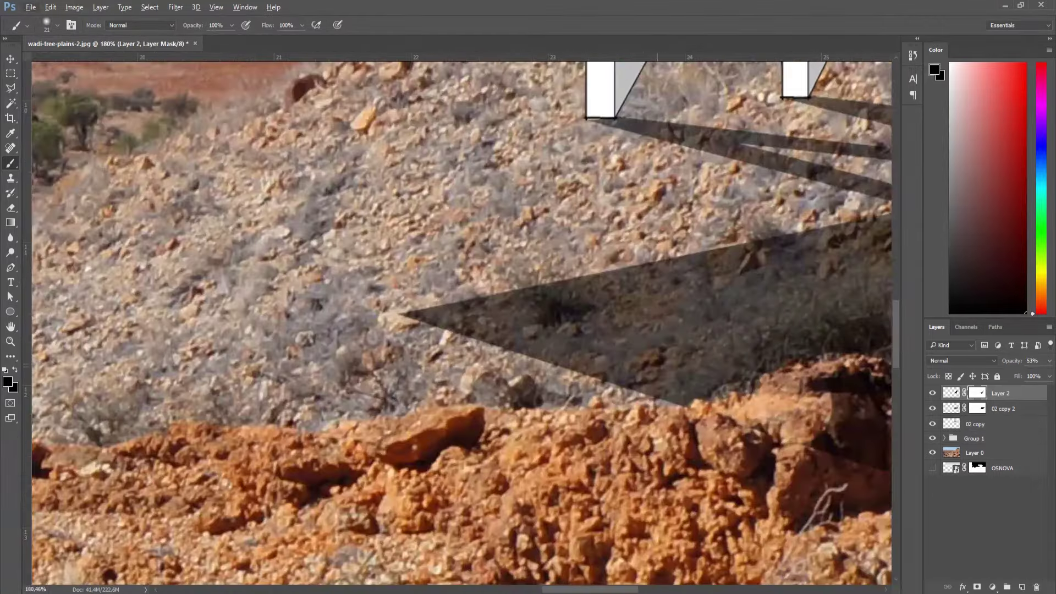
right_click(583, 366)
On the 02 copy 2 layer mask, fade the ground shadow's upper and lower edges.
key("alt+bracketleft")
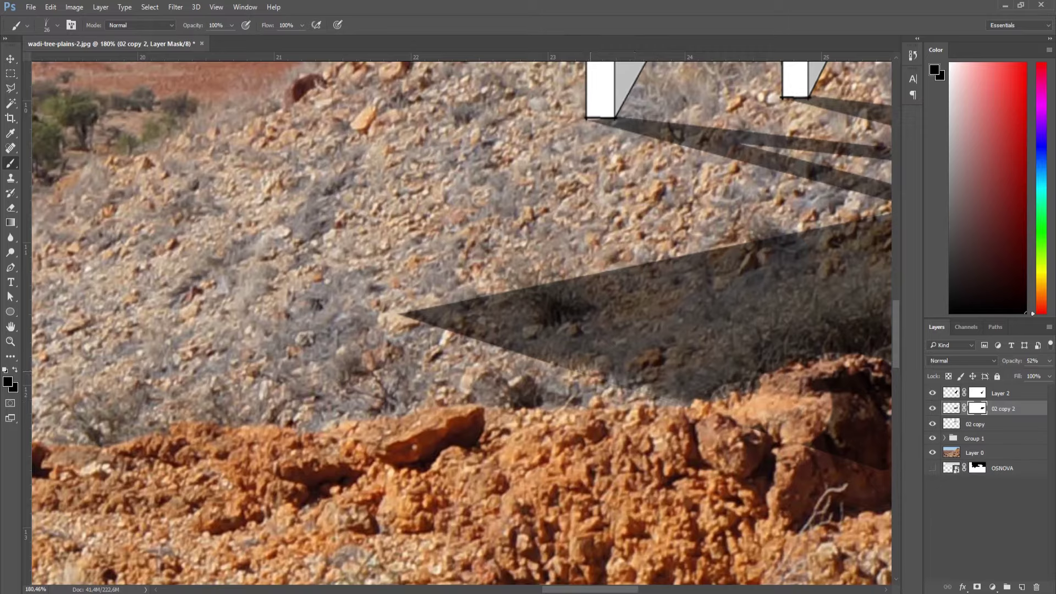
mouse_move(558, 364)
left_mouse_down()
mouse_move(602, 367)
mouse_move(407, 316)
mouse_move(498, 342)
left_mouse_up()
mouse_move(498, 300)
left_mouse_down()
mouse_move(658, 265)
mouse_move(520, 294)
left_mouse_up()
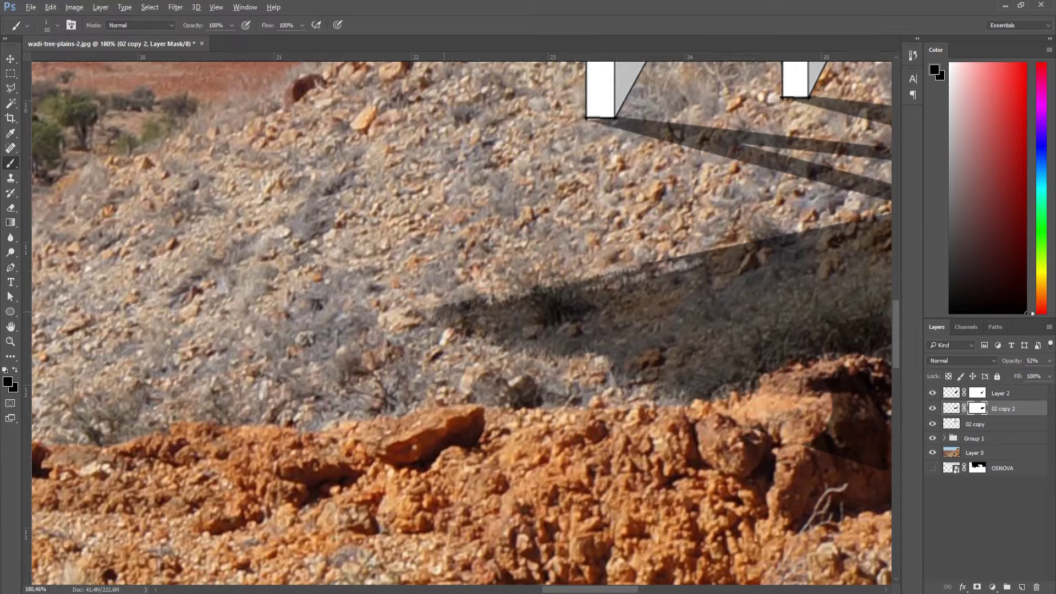
key("ctrl+z")
key("ctrl+alt+z")
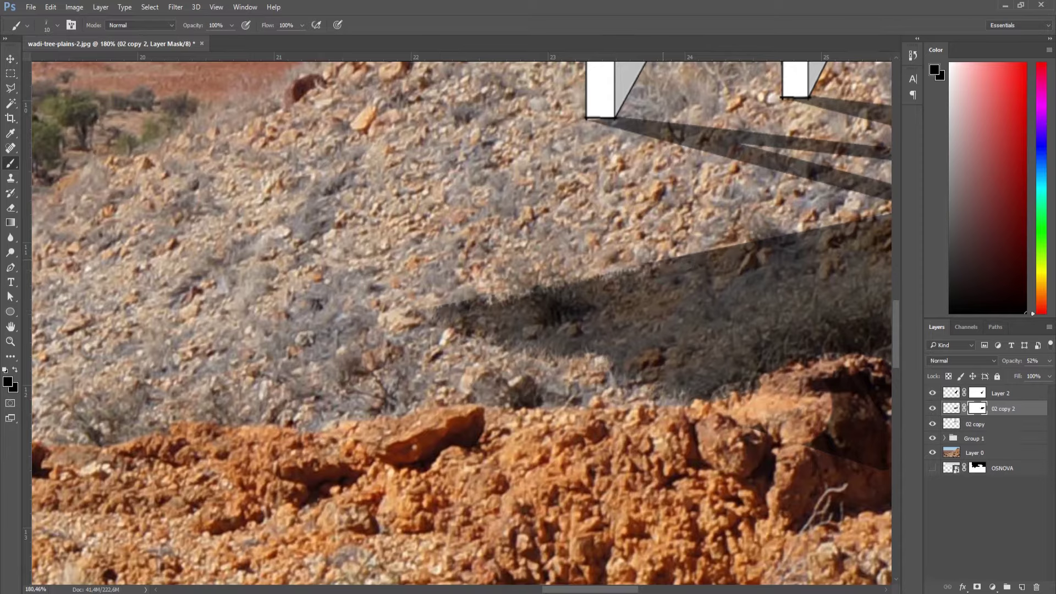
left_click_drag(663, 262, 710, 251)
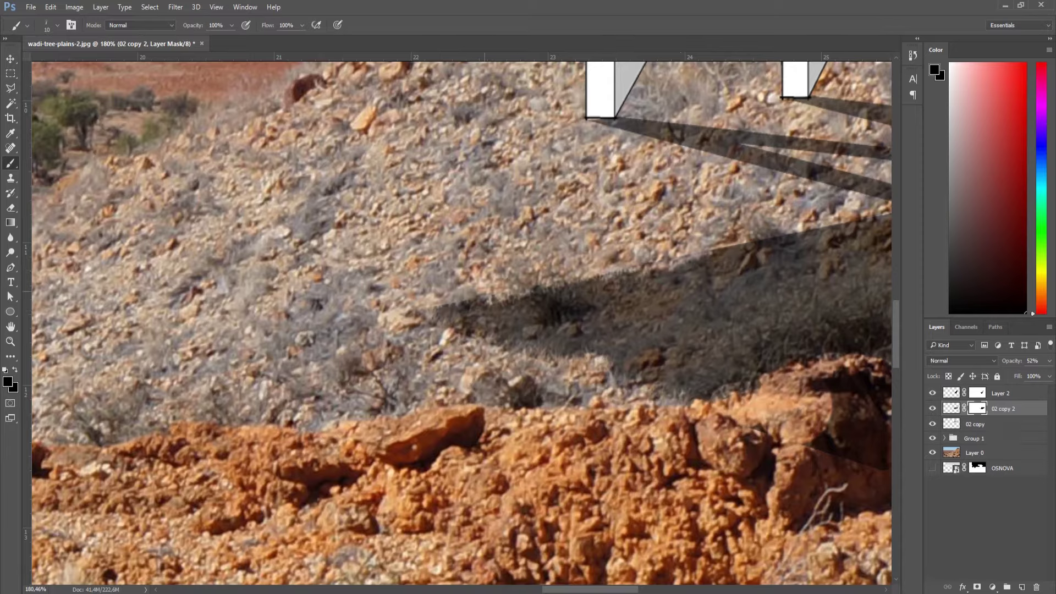
scroll(443, 308, "down", 1)
scroll(442, 308, "down", 3)
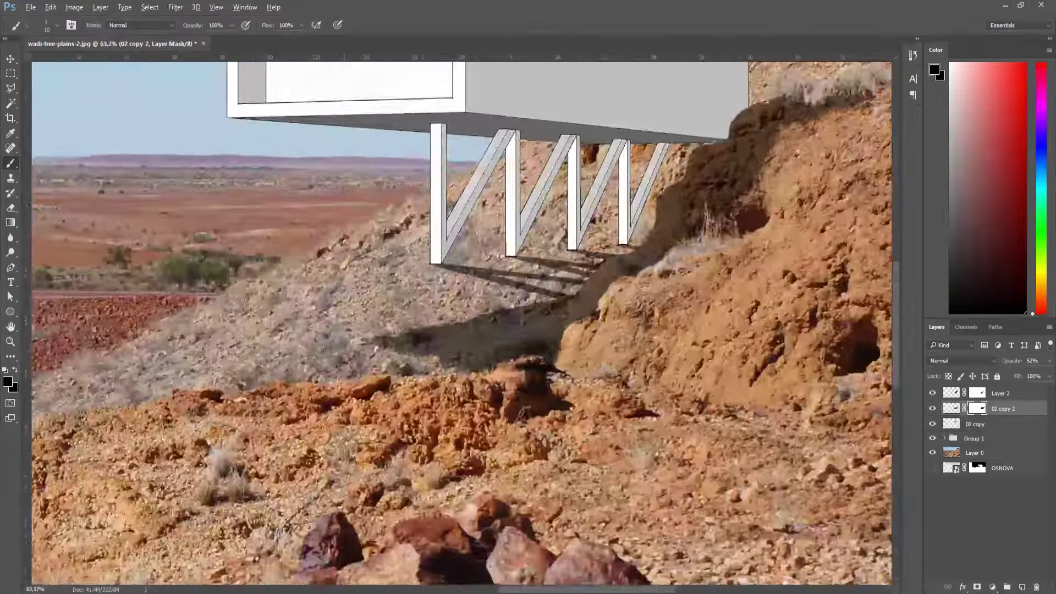
scroll(442, 309, "down", 2)
scroll(442, 308, "up", 2)
scroll(464, 320, "up", 2)
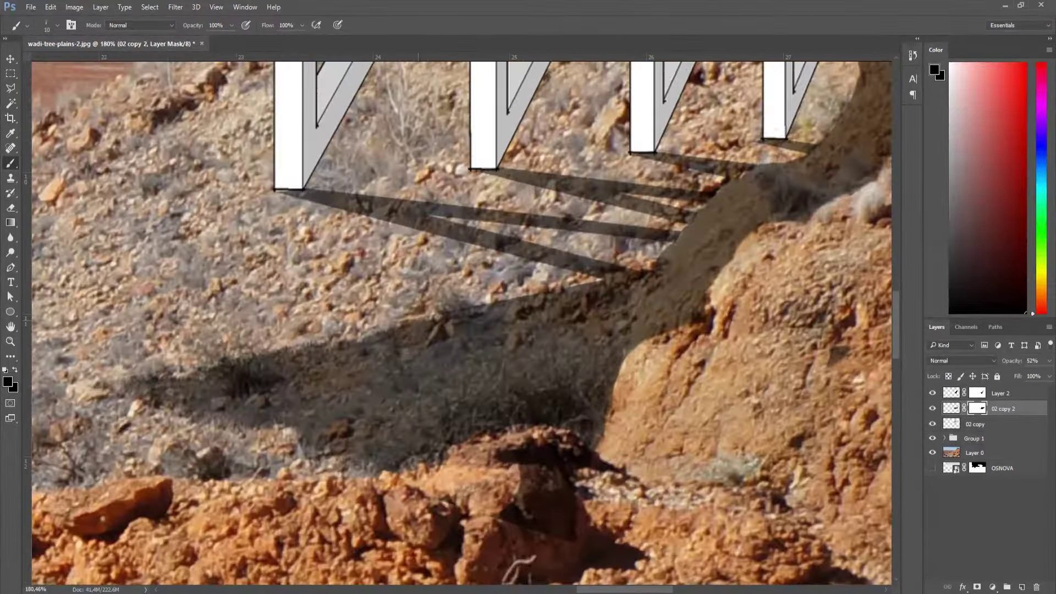
left_click_drag(431, 323, 495, 304)
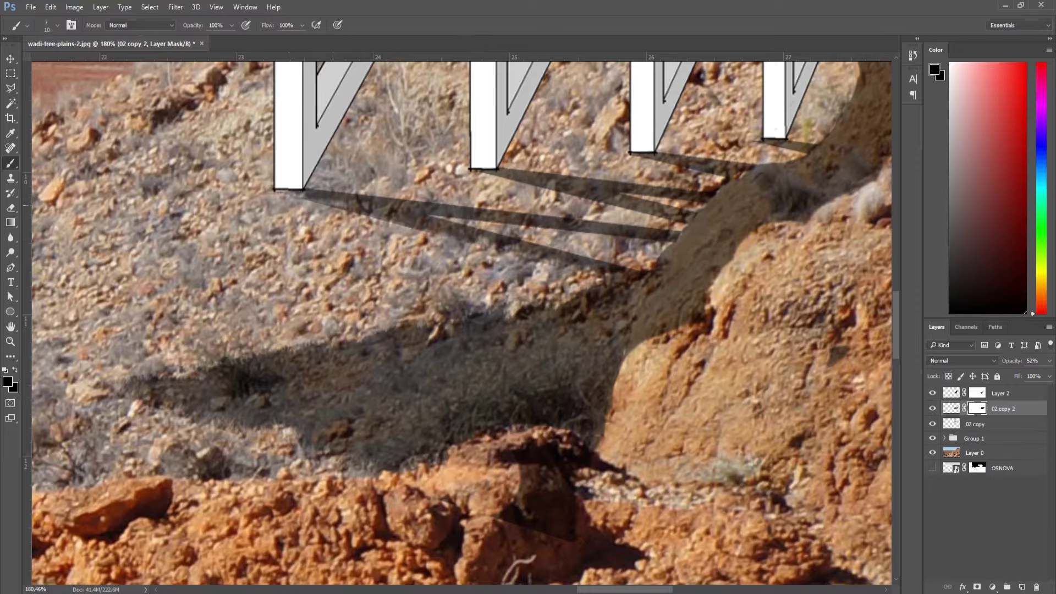
Lighten the leg shadow bands and fade the shadow strips around the pillars' bases.
left_click_drag(345, 210, 398, 218)
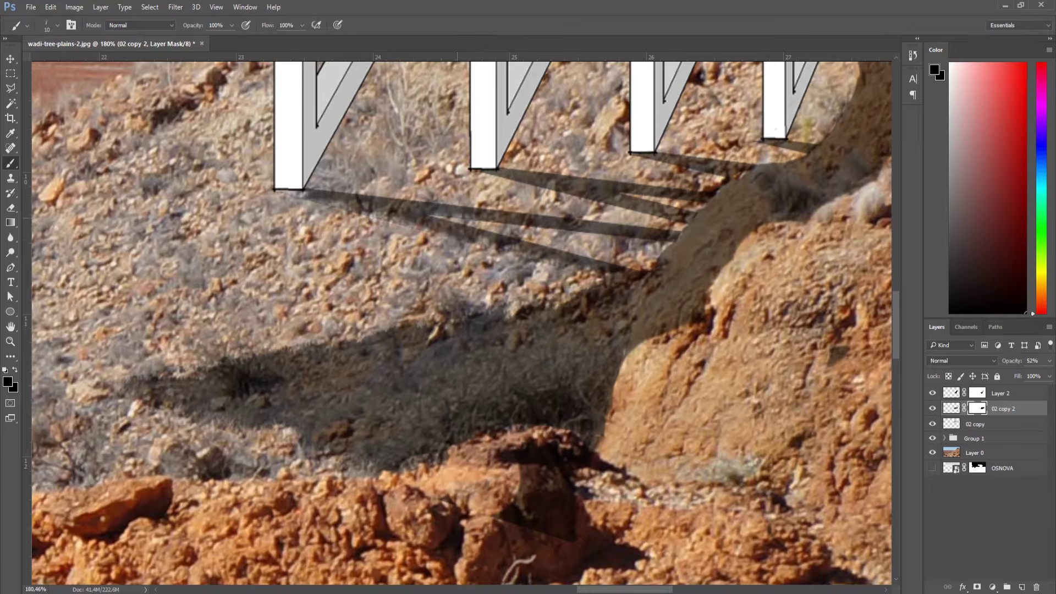
left_click_drag(497, 236, 536, 246)
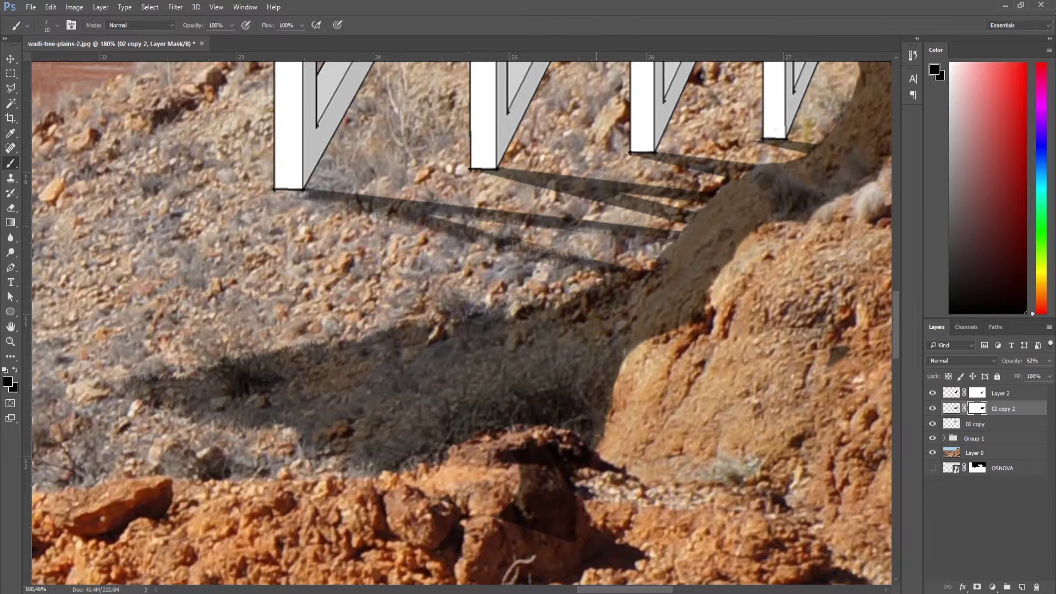
right_click(485, 179, "alt")
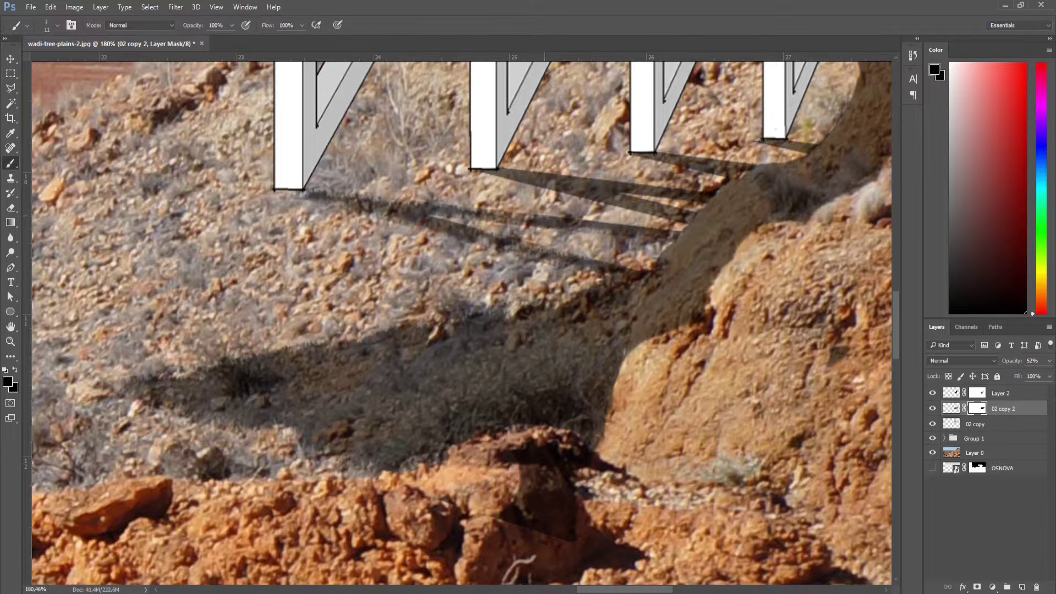
scroll(593, 309, "down", 2)
scroll(593, 309, "down", 2)
scroll(593, 309, "down", 2)
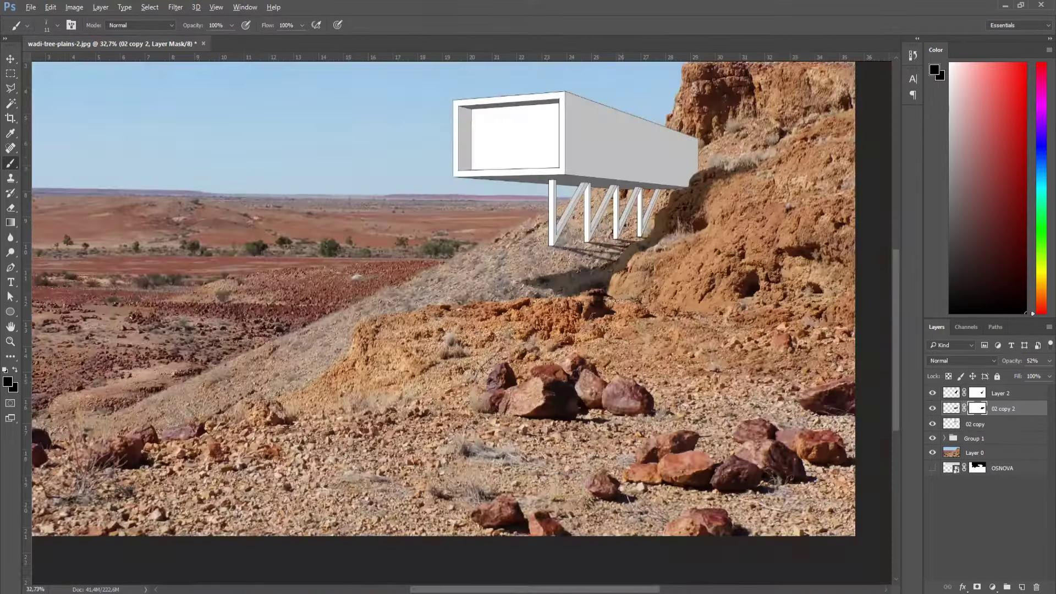
scroll(592, 309, "down", 1)
scroll(608, 240, "up", 5)
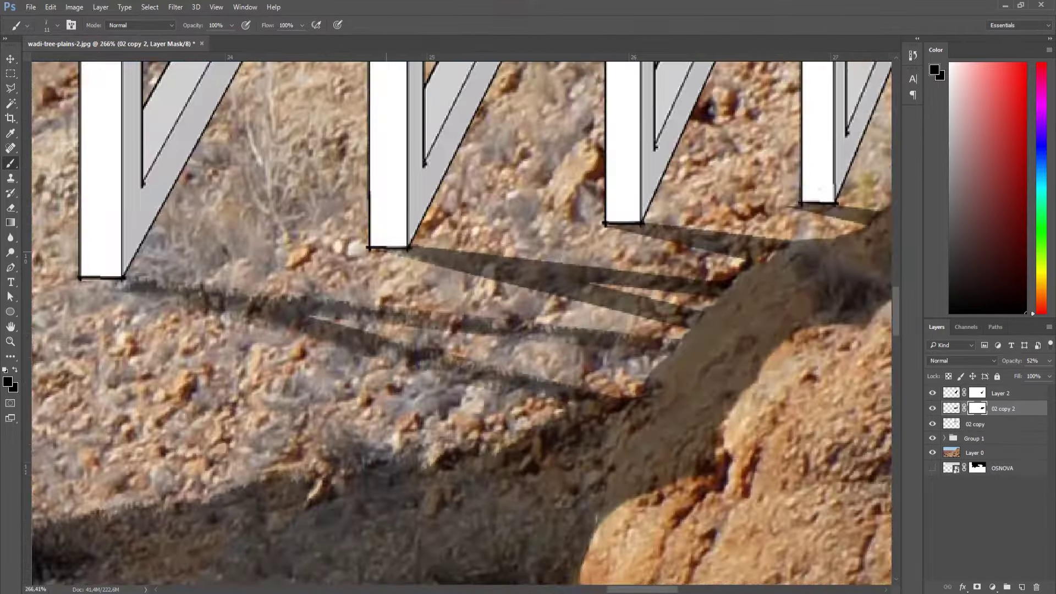
mouse_move(389, 251)
left_mouse_down()
mouse_move(675, 324)
mouse_move(605, 286)
mouse_move(715, 281)
left_mouse_up()
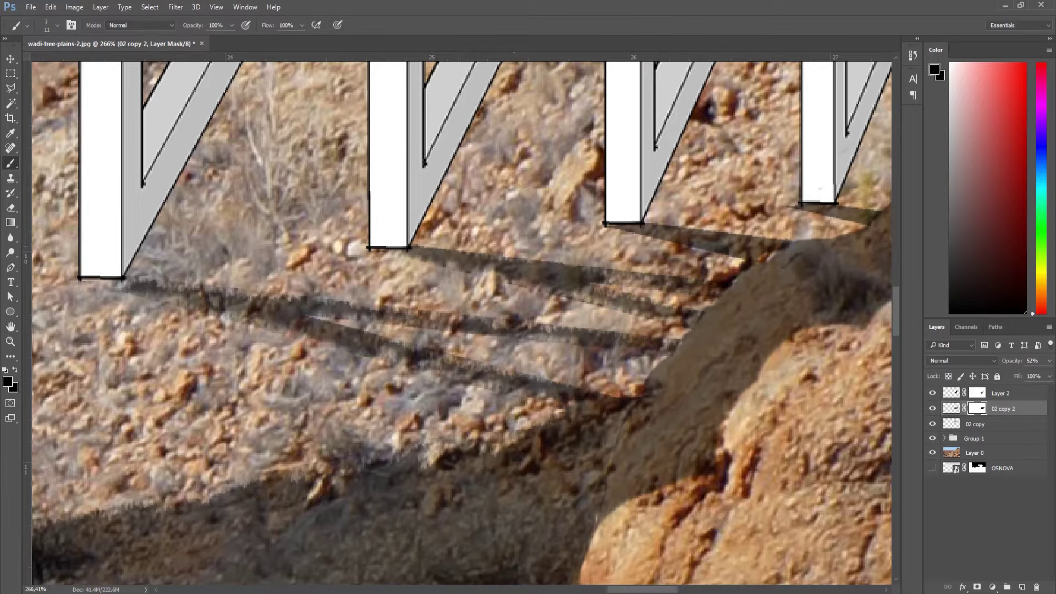
left_click_drag(481, 256, 594, 275)
mouse_move(621, 231)
left_mouse_down()
mouse_move(710, 247)
mouse_move(662, 237)
left_mouse_up()
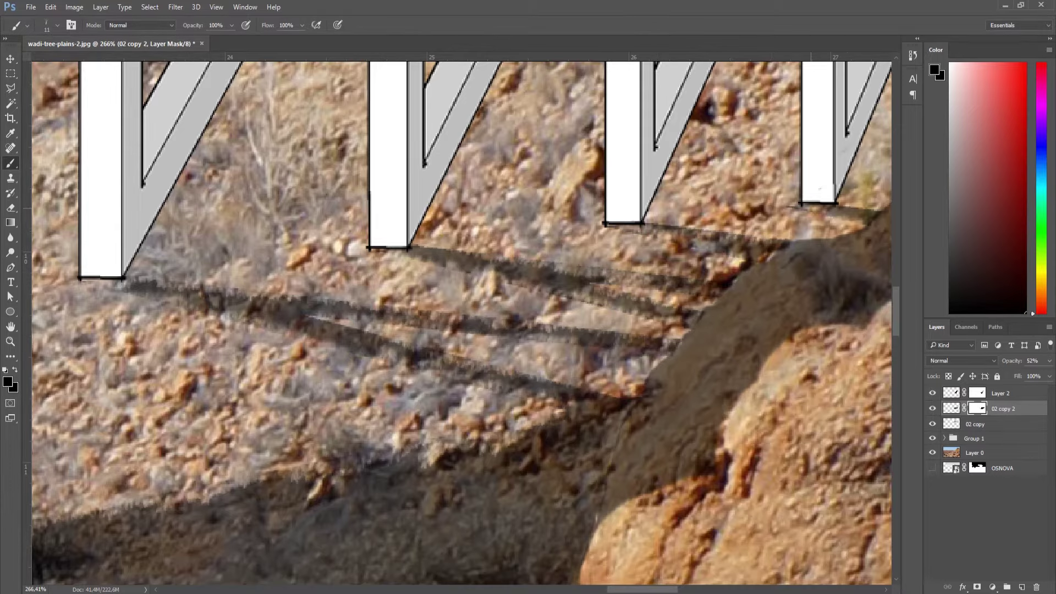
scroll(666, 247, "down", 3)
scroll(665, 247, "up", 2)
scroll(611, 242, "down", 2)
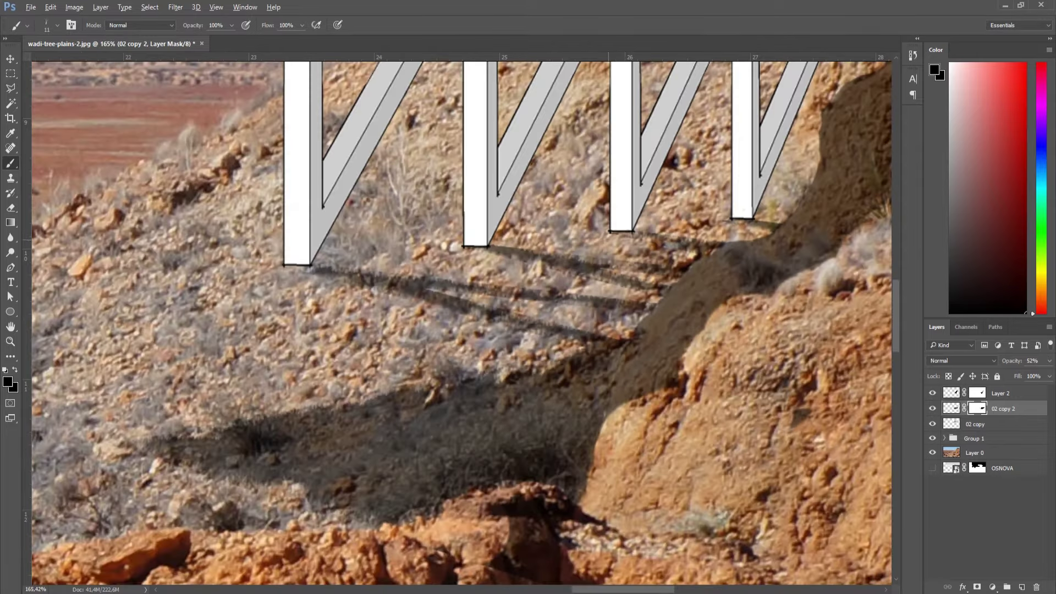
Set white as the painting colour, zoom out, and make Layer 2 the working layer.
left_click(8, 382)
left_click(271, 196)
left_click(12, 386)
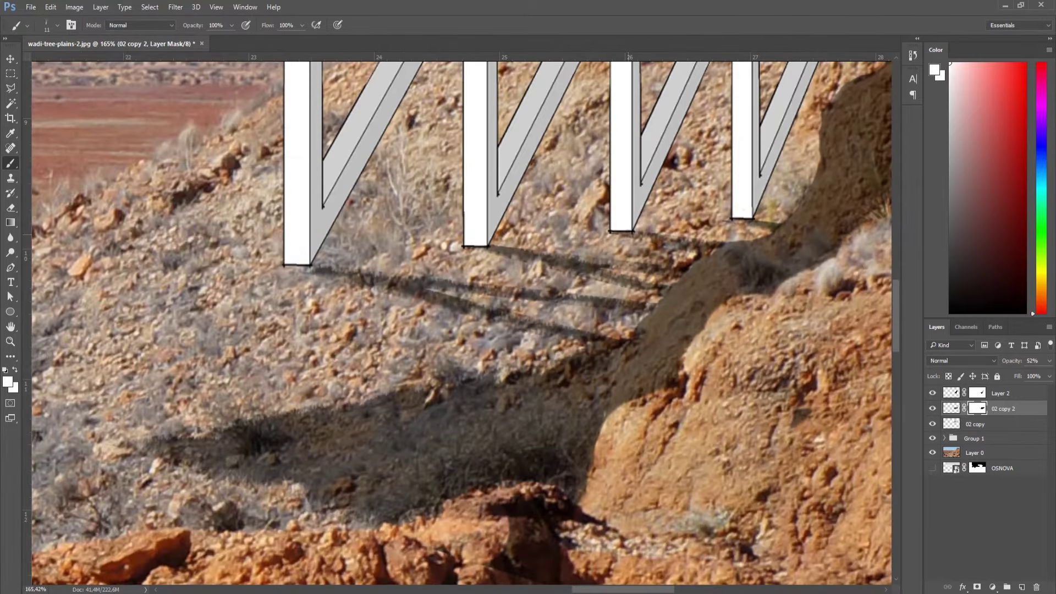
scroll(612, 243, "down", 2)
scroll(611, 243, "down", 3)
scroll(612, 242, "down", 3)
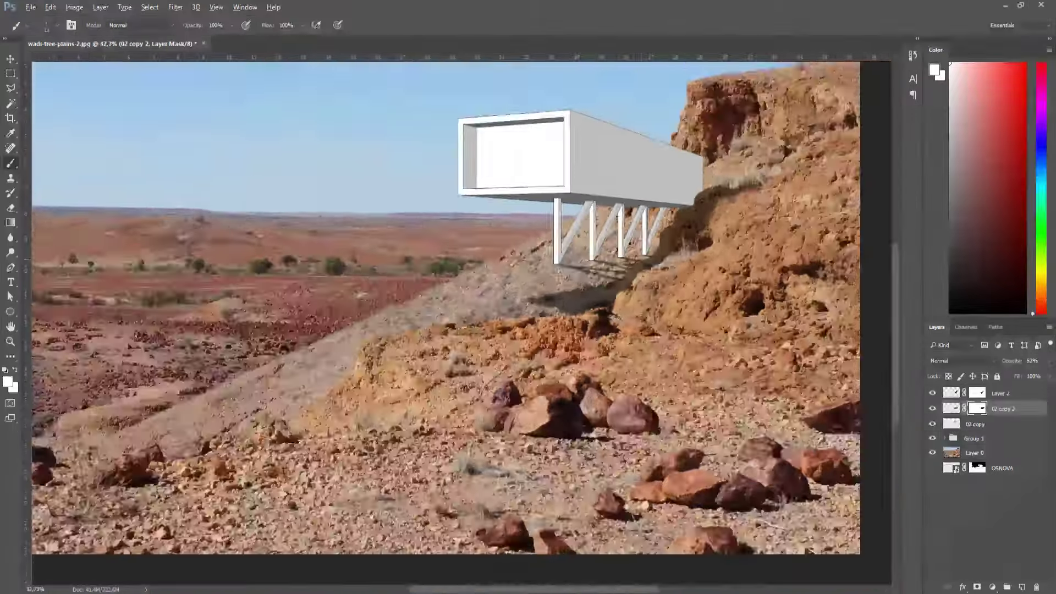
scroll(611, 242, "down", 2)
scroll(462, 323, "down", 1)
scroll(462, 323, "up", 1)
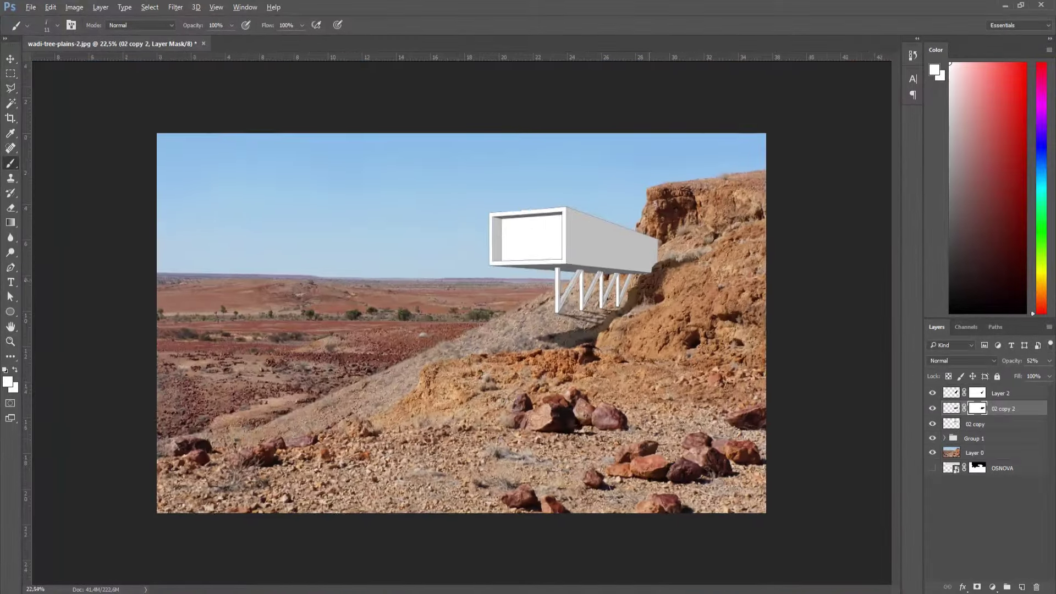
scroll(462, 323, "up", 2)
scroll(660, 286, "up", 3)
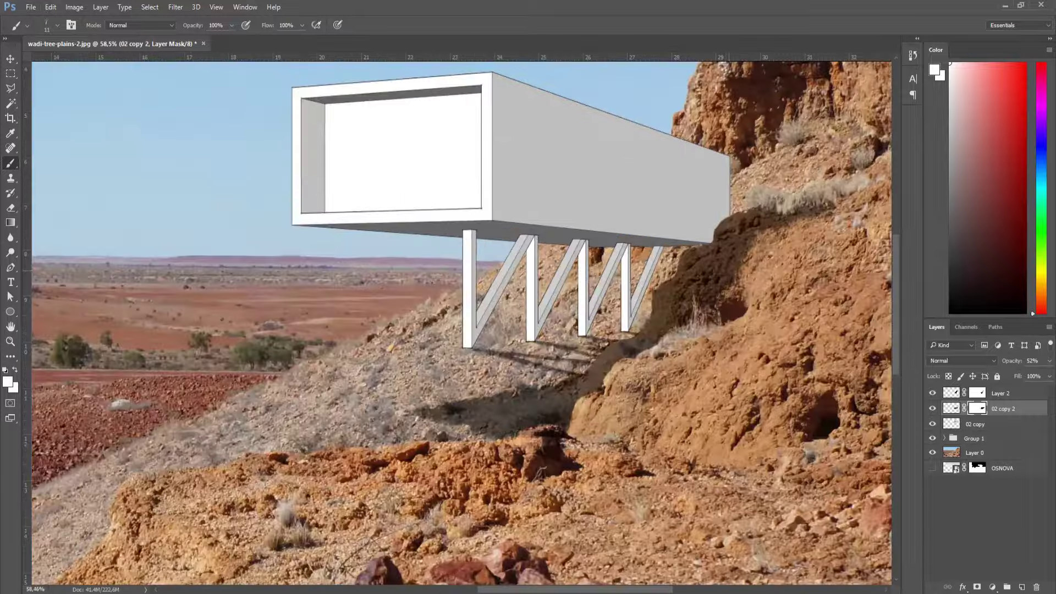
scroll(659, 285, "down", 1)
scroll(462, 323, "down", 1)
scroll(462, 323, "down", 1)
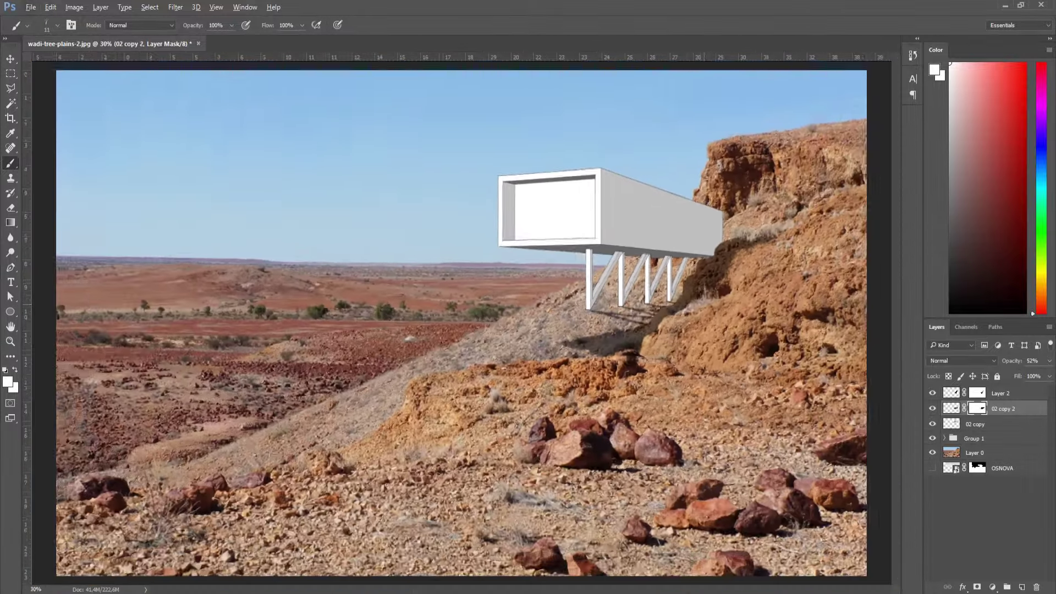
scroll(462, 323, "down", 1)
scroll(462, 323, "down", 1)
scroll(462, 323, "up", 2)
scroll(461, 323, "up", 1)
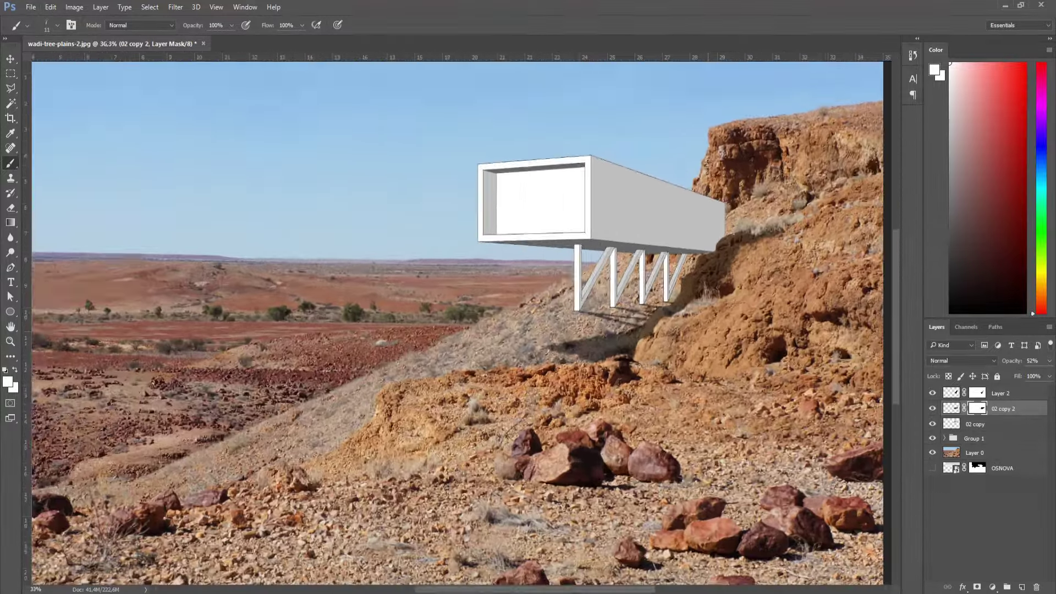
scroll(462, 323, "down", 1)
scroll(461, 323, "down", 1)
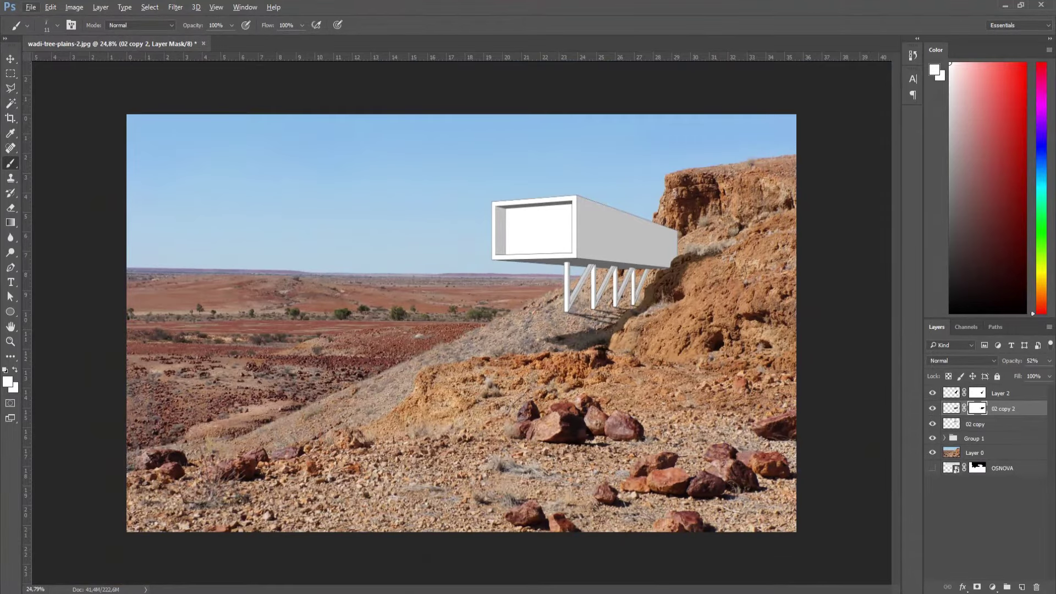
key("alt+bracketright")
Restore default colours and place the brick texture image from Explorer into the composition.
key("d")
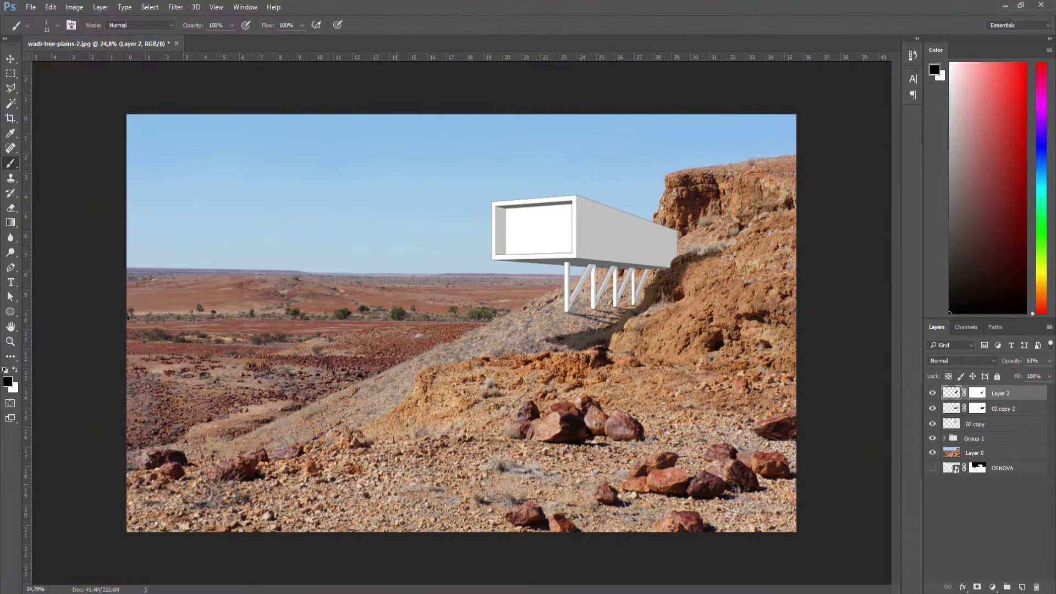
key("alt+Tab")
left_click_drag(744, 409, 275, 286)
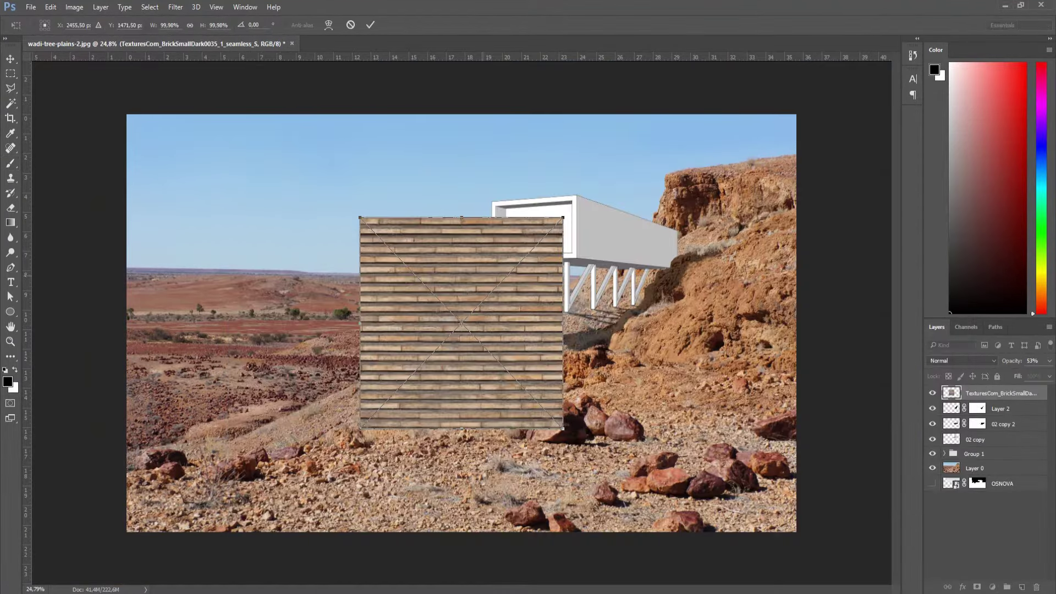
left_click_drag(462, 323, 411, 244)
key("Return")
key("b")
Scale the placed brick texture down around its centre with Free Transform.
key("ctrl+t")
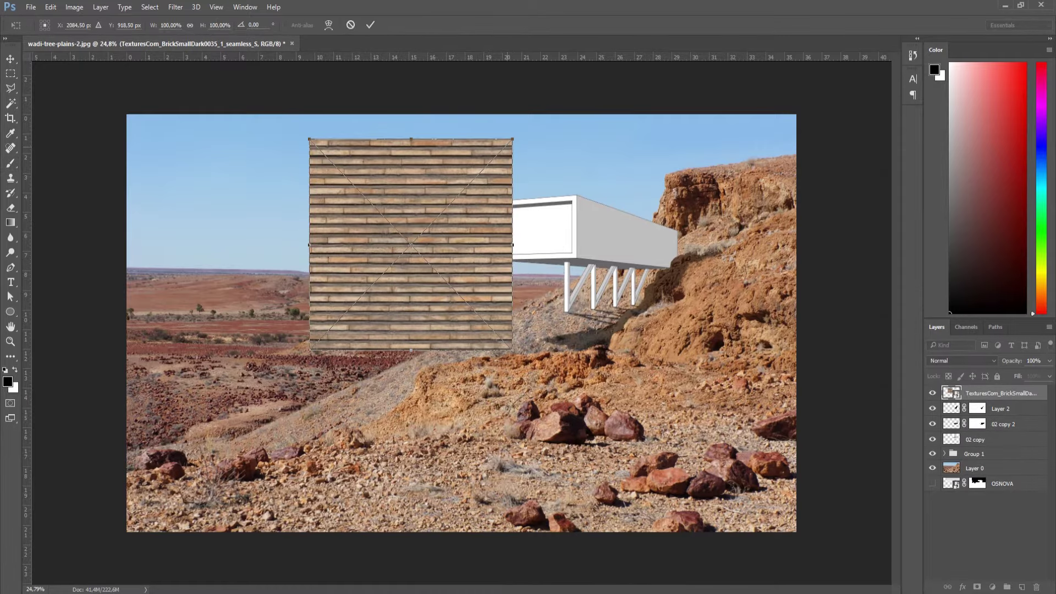
mouse_move(512, 139)
left_mouse_down()
mouse_move(448, 205)
mouse_move(358, 190)
mouse_move(434, 190)
left_mouse_up()
key("Return")
key("v")
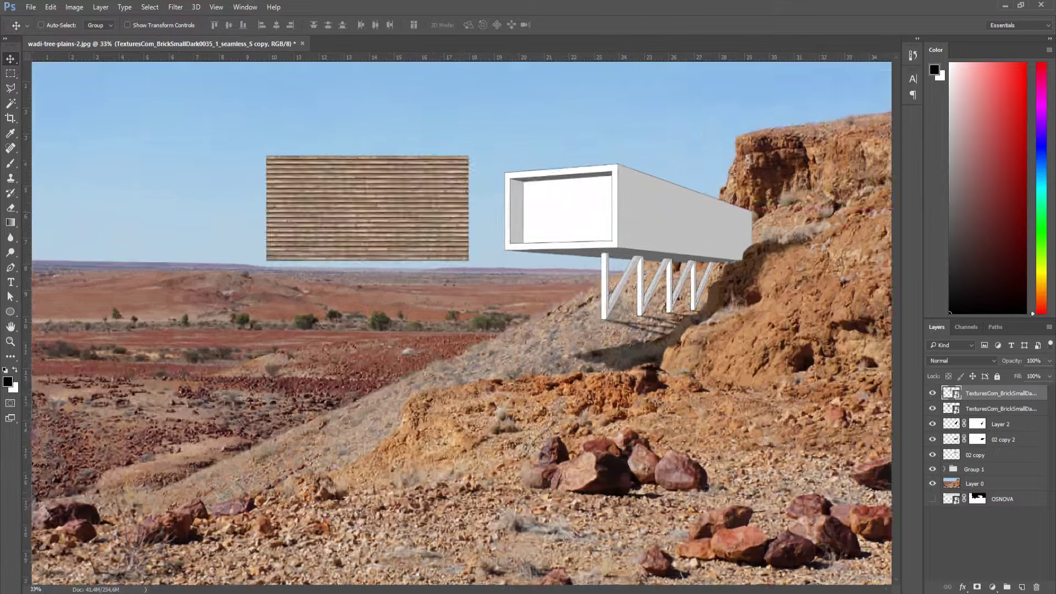
Alt-drag copies of the brick tile side by side and merge them into one strip.
scroll(440, 264, "up", 10)
scroll(385, 220, "down", 5)
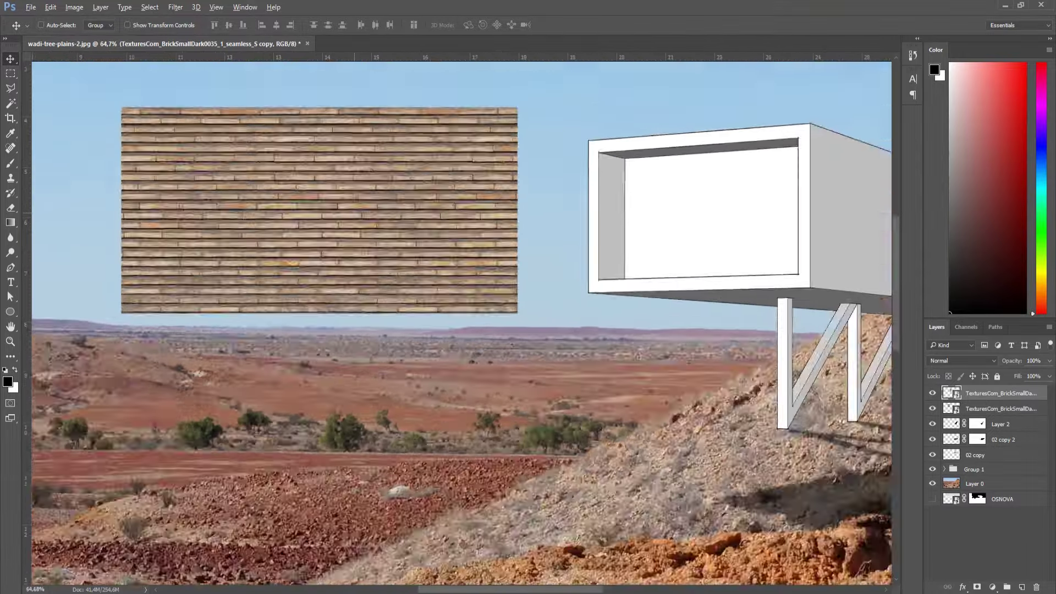
scroll(385, 220, "down", 2)
left_click_drag(366, 184, 501, 185)
left_click_drag(531, 215, 664, 214)
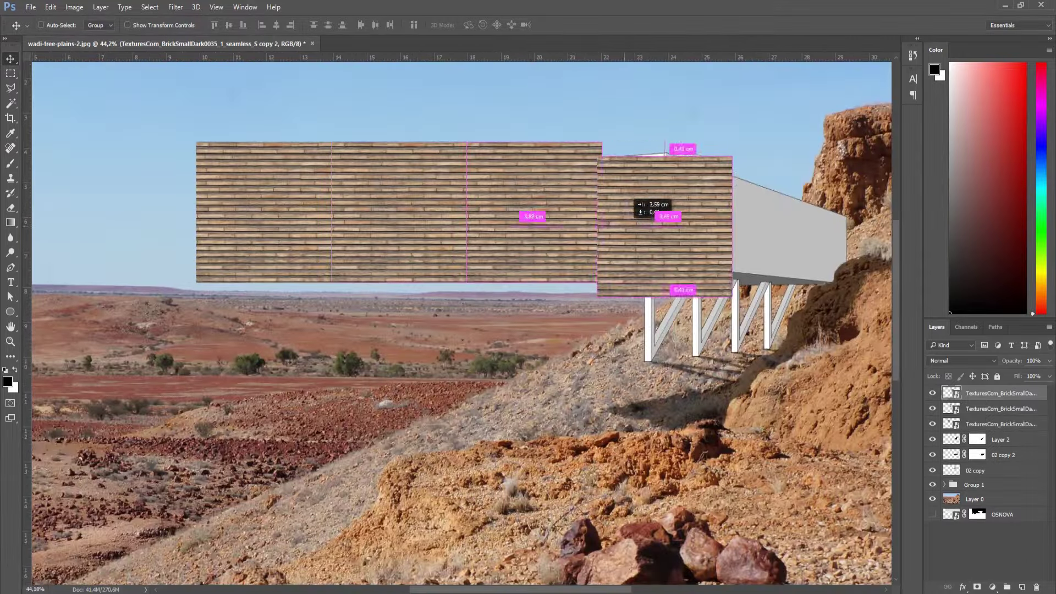
scroll(665, 215, "down", 1)
scroll(653, 245, "up", 3)
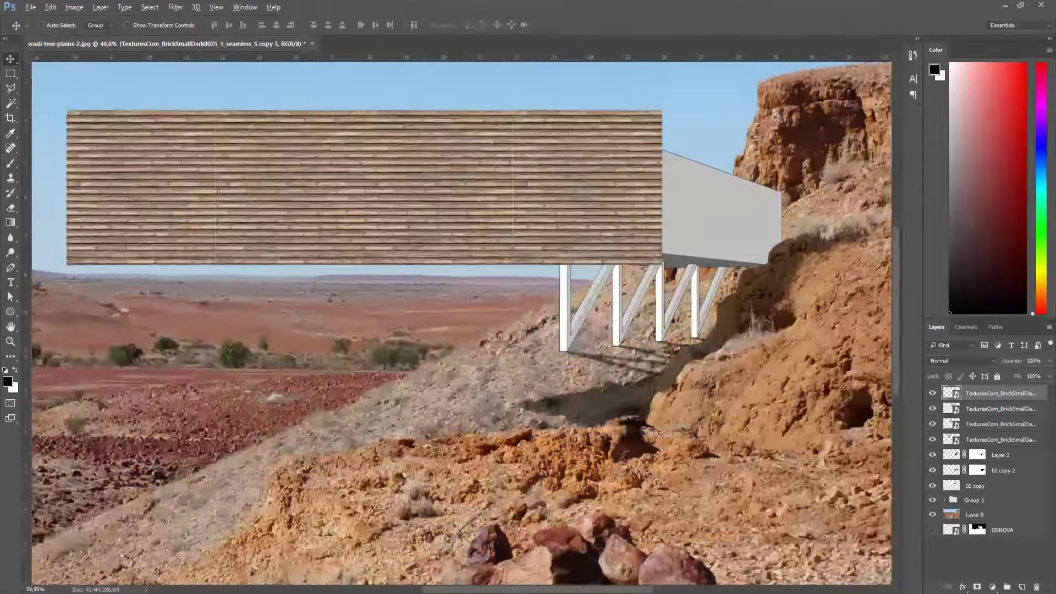
scroll(652, 245, "up", 4)
left_click(1001, 439, "shift")
right_click(1001, 408)
left_click(875, 415)
Copy the brick strip below itself and merge both strips into one panel.
scroll(583, 330, "down", 3)
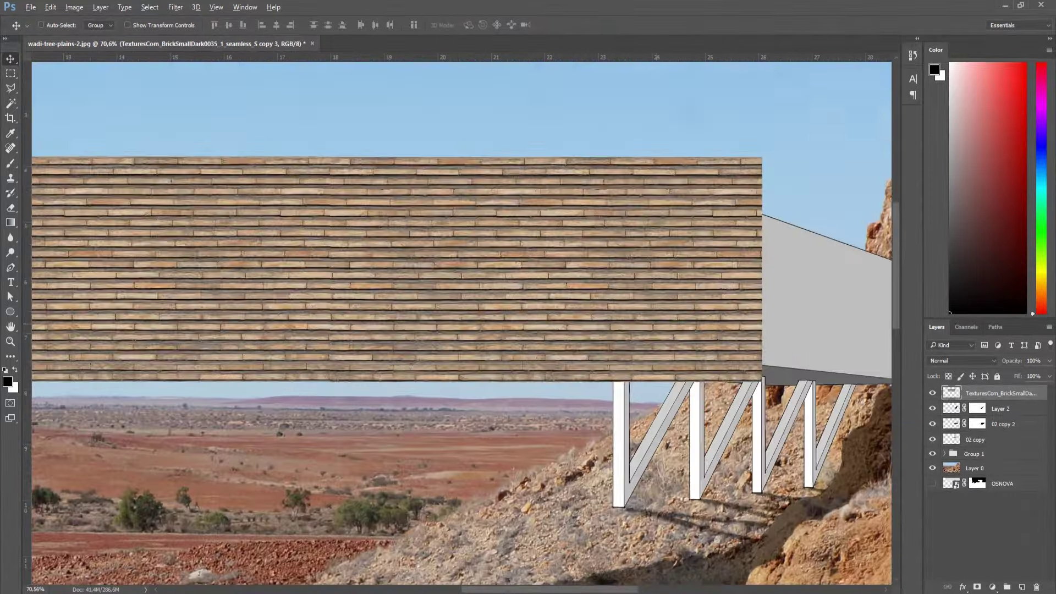
scroll(583, 330, "down", 3)
left_click_drag(583, 330, 562, 388)
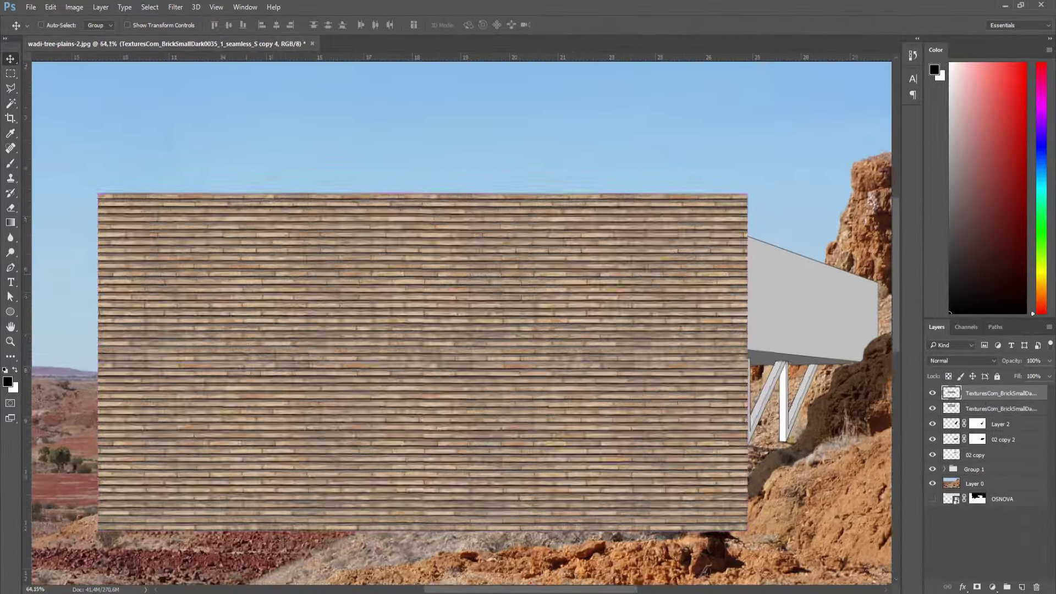
scroll(479, 372, "up", 5)
scroll(508, 355, "down", 3)
scroll(509, 355, "down", 3)
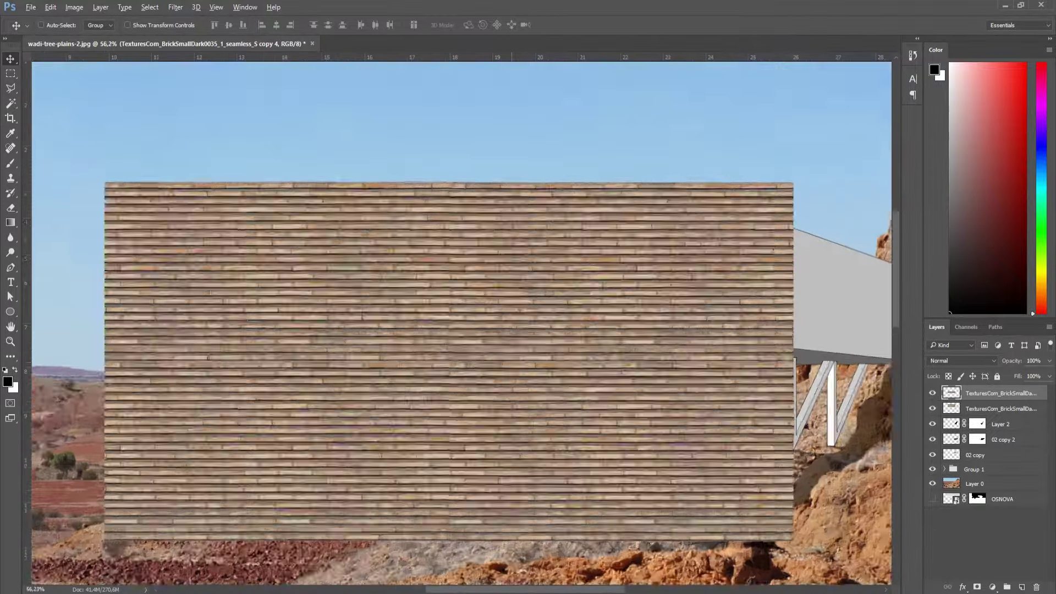
scroll(509, 355, "down", 1)
scroll(509, 355, "down", 1)
right_click(987, 392)
left_click(858, 412)
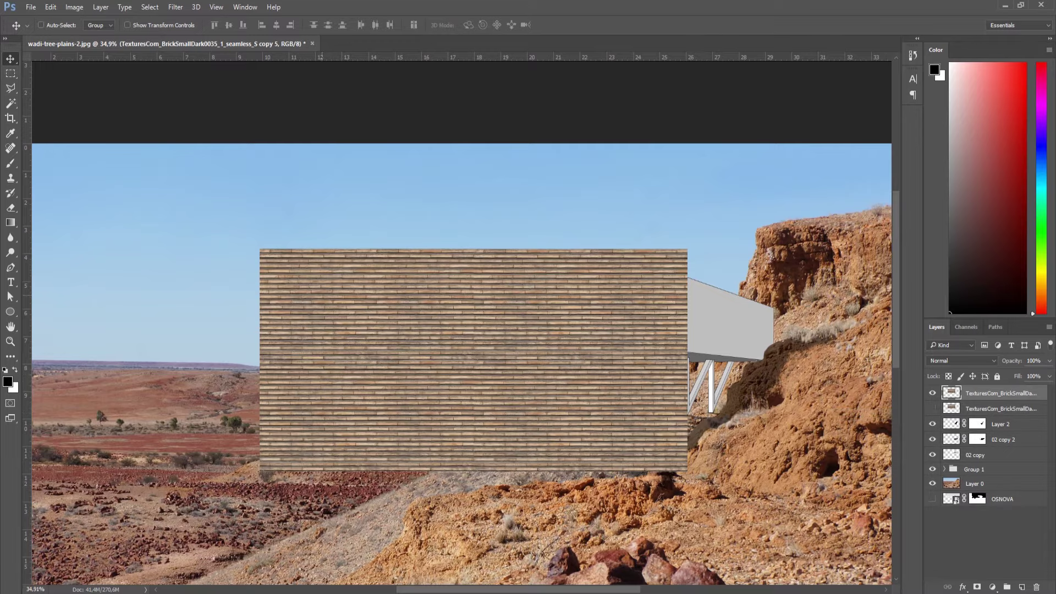
Mask the brick panel to a rectangular selection and apply the mask permanently.
key("m")
left_click_drag(226, 209, 609, 418)
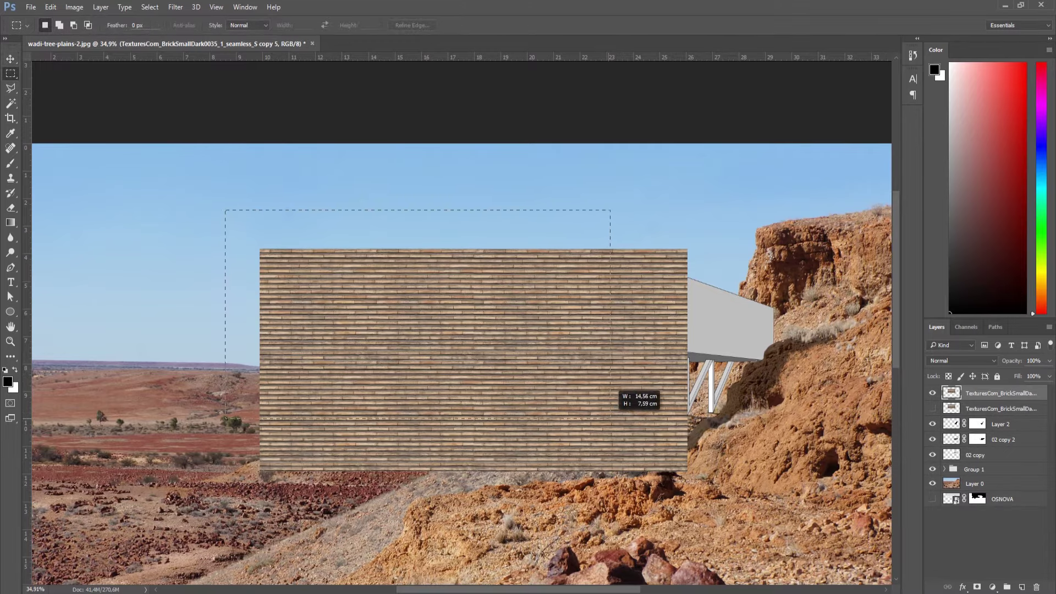
left_click(977, 586)
right_click(977, 393)
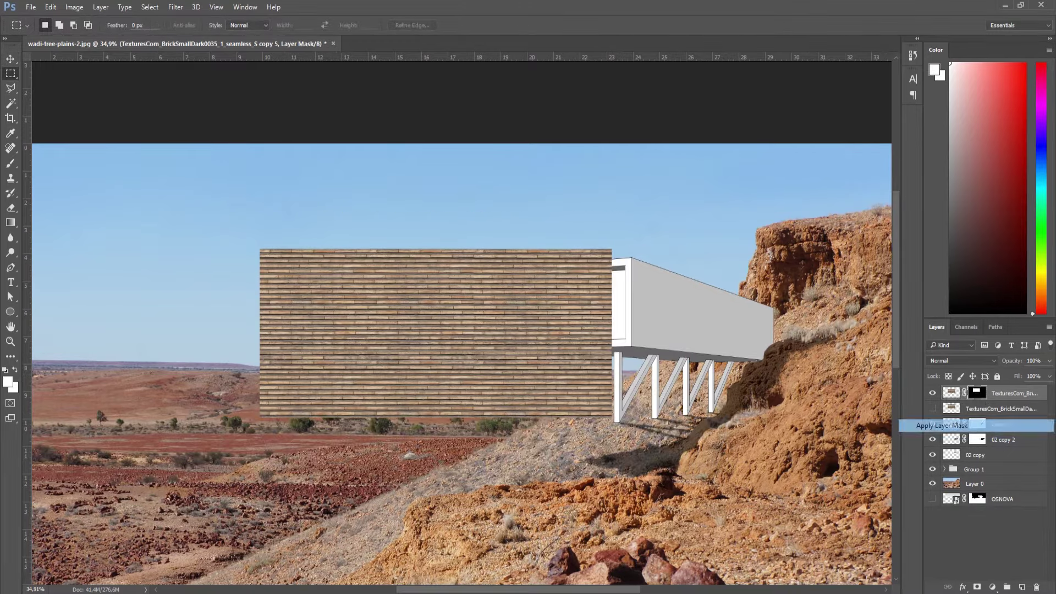
left_click(941, 425)
Distort the brick panel, pinning its corner to the building corner and slanting it above the supports.
key("ctrl+t")
right_click(325, 282)
left_click(358, 345)
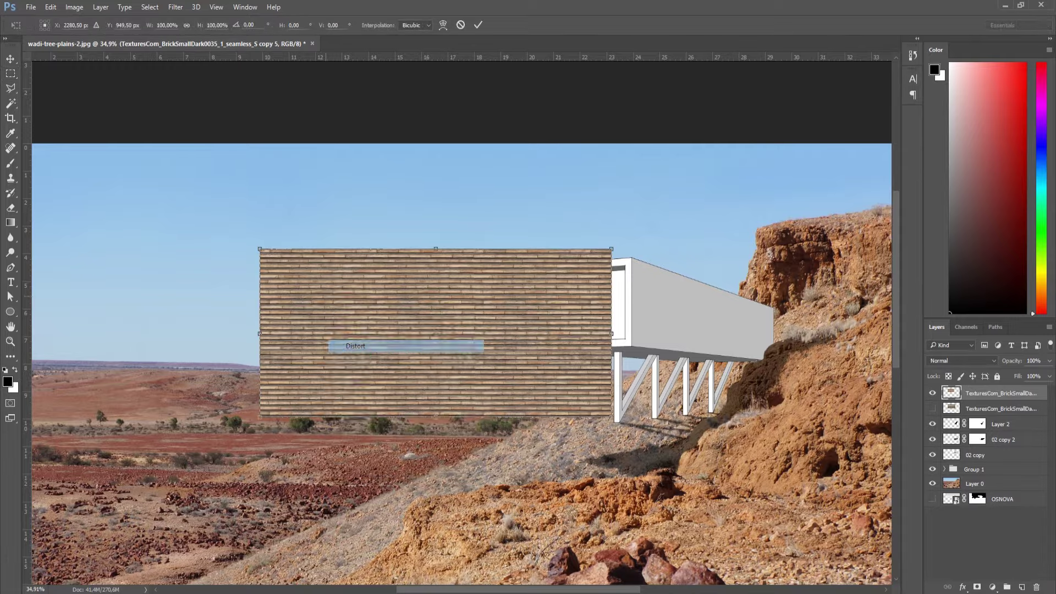
left_click_drag(346, 264, 724, 275)
scroll(632, 264, "up", 2)
scroll(632, 264, "up", 5)
scroll(632, 264, "up", 2)
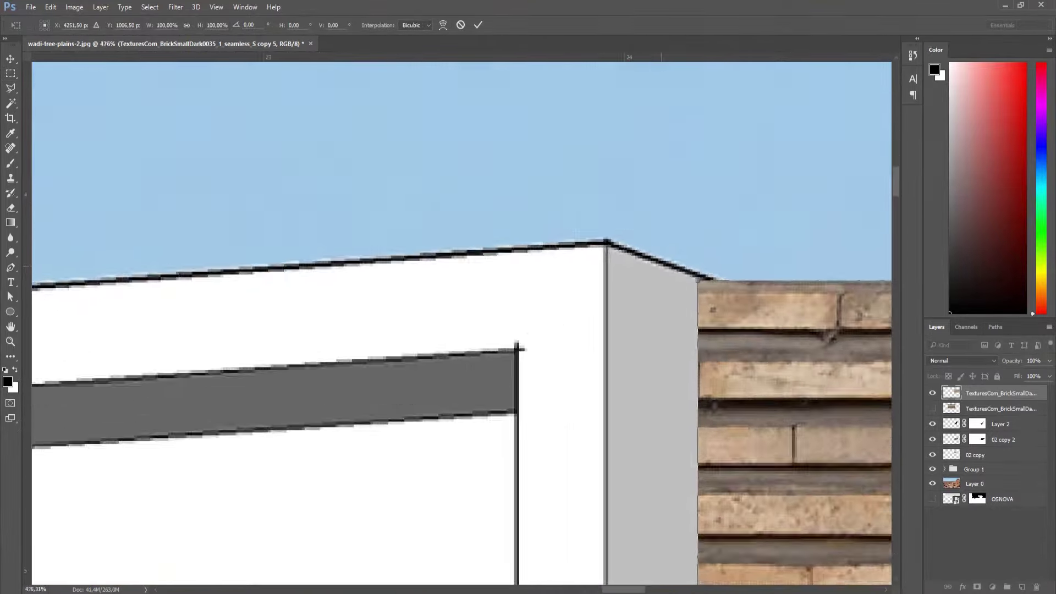
scroll(670, 263, "up", 1)
left_click_drag(709, 287, 578, 231)
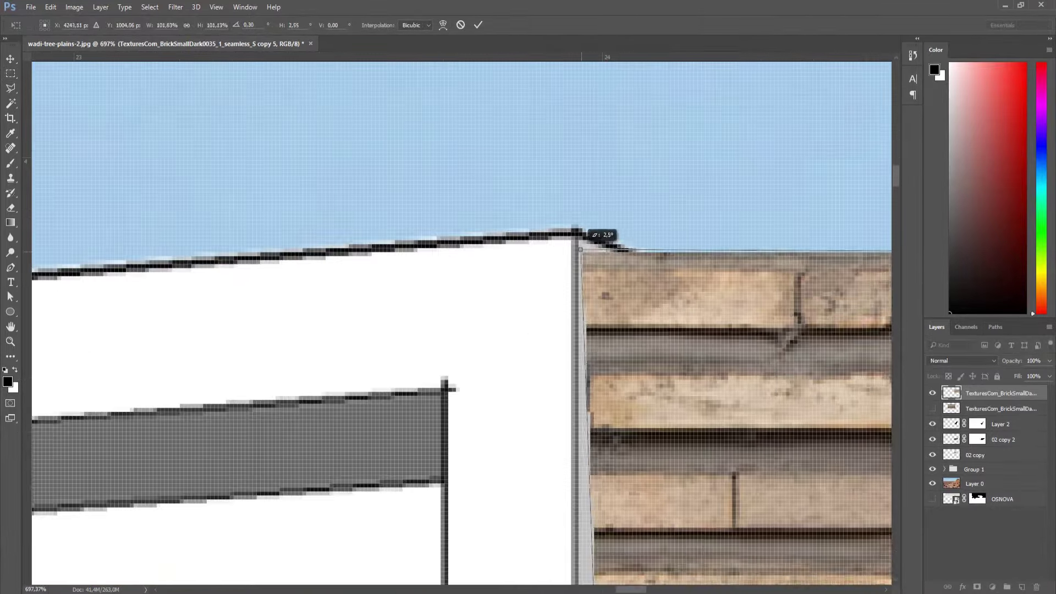
scroll(577, 231, "down", 3)
scroll(511, 226, "down", 1)
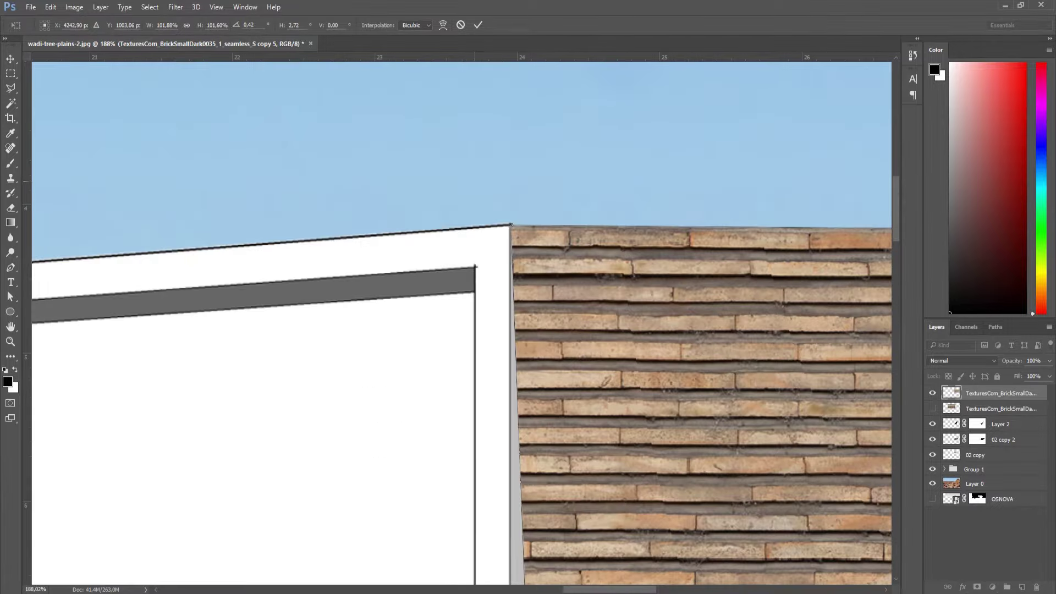
left_click_drag(605, 549, 440, 55)
left_click_drag(604, 385, 605, 121)
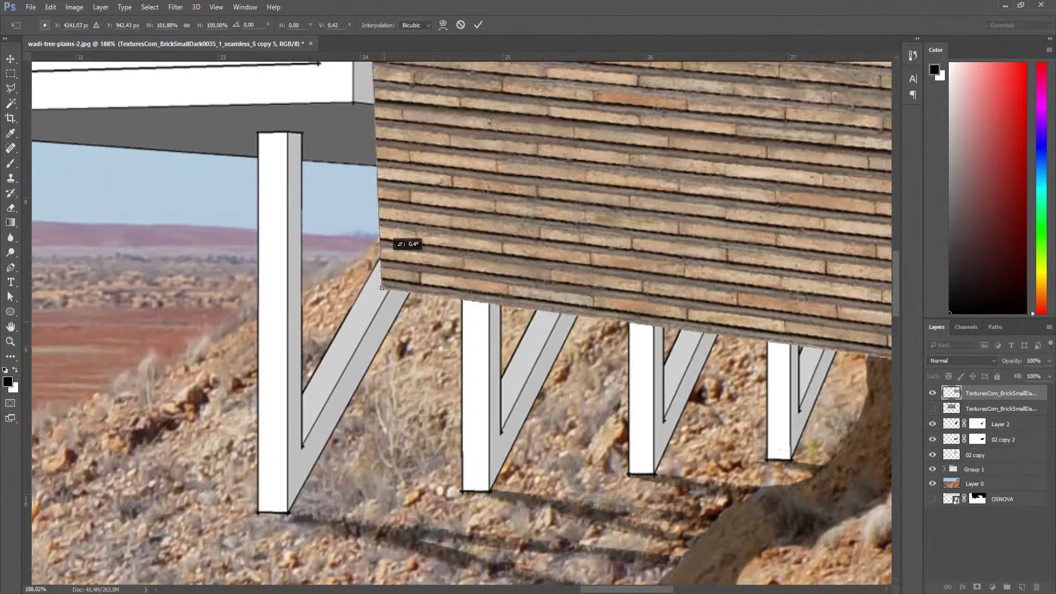
left_click_drag(379, 247, 374, 88)
Refine the distortion so the far end meets the cliff and corners reach the box edges.
scroll(405, 234, "up", 2)
scroll(395, 197, "up", 2)
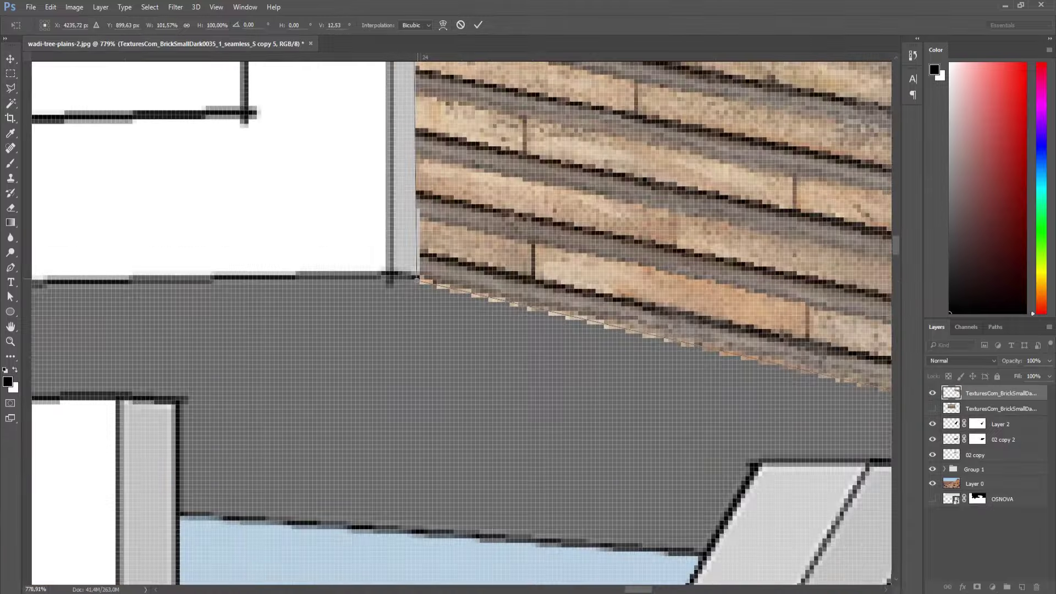
left_click_drag(417, 278, 405, 278)
scroll(396, 278, "down", 3)
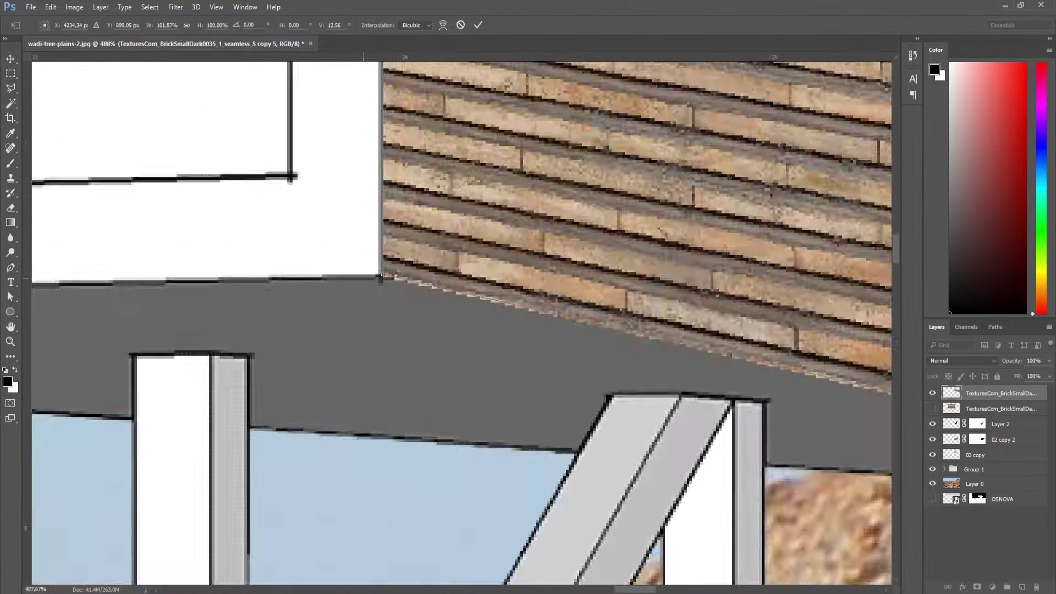
scroll(370, 279, "down", 2)
scroll(369, 279, "down", 4)
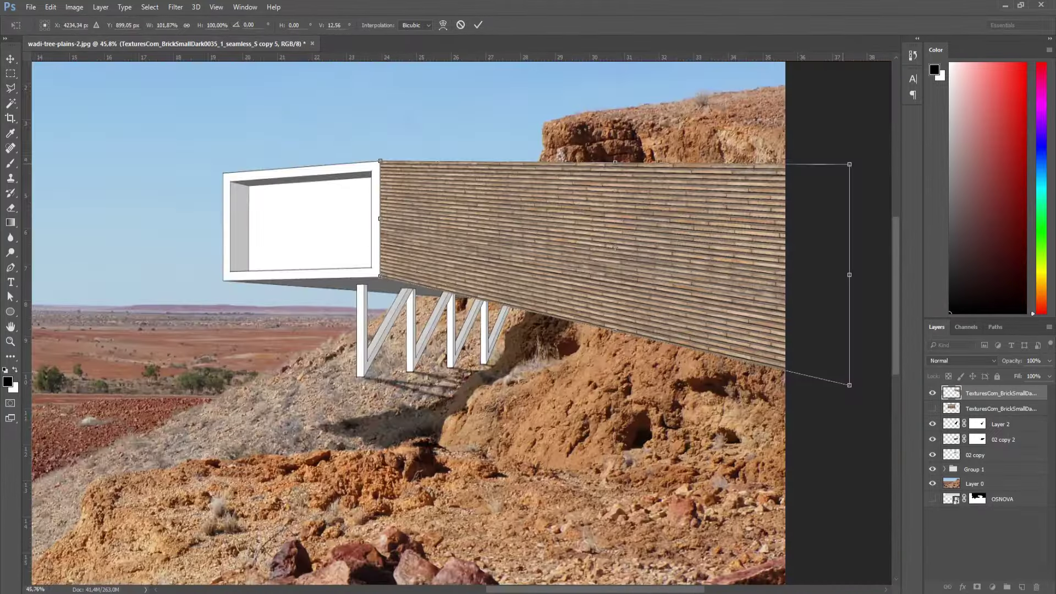
left_click_drag(850, 163, 850, 374)
scroll(568, 264, "up", 4)
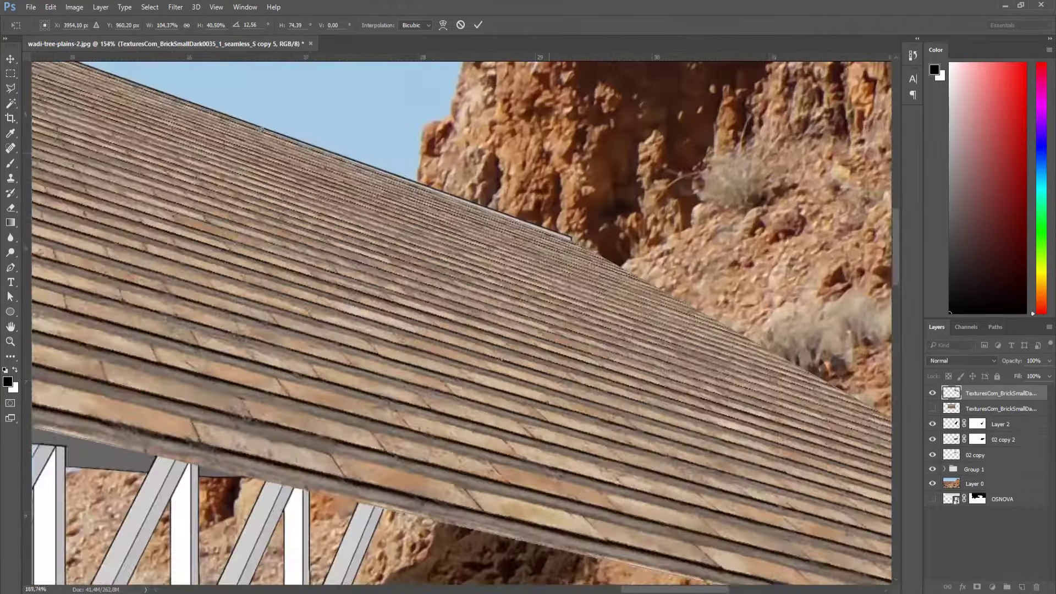
scroll(562, 231, "up", 4)
scroll(562, 231, "up", 2)
left_click_drag(650, 302, 608, 268)
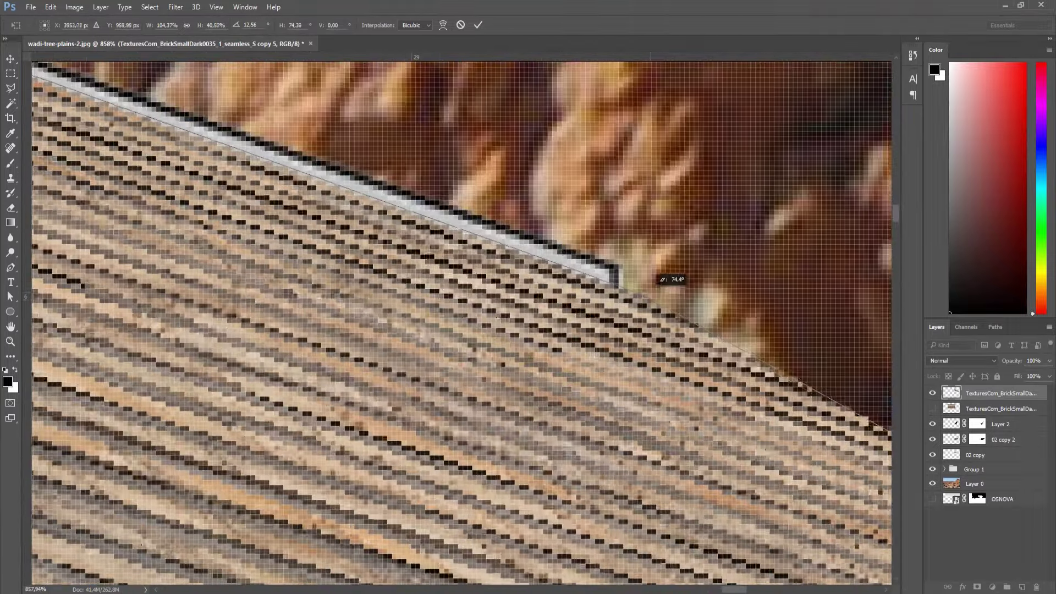
scroll(608, 268, "down", 5)
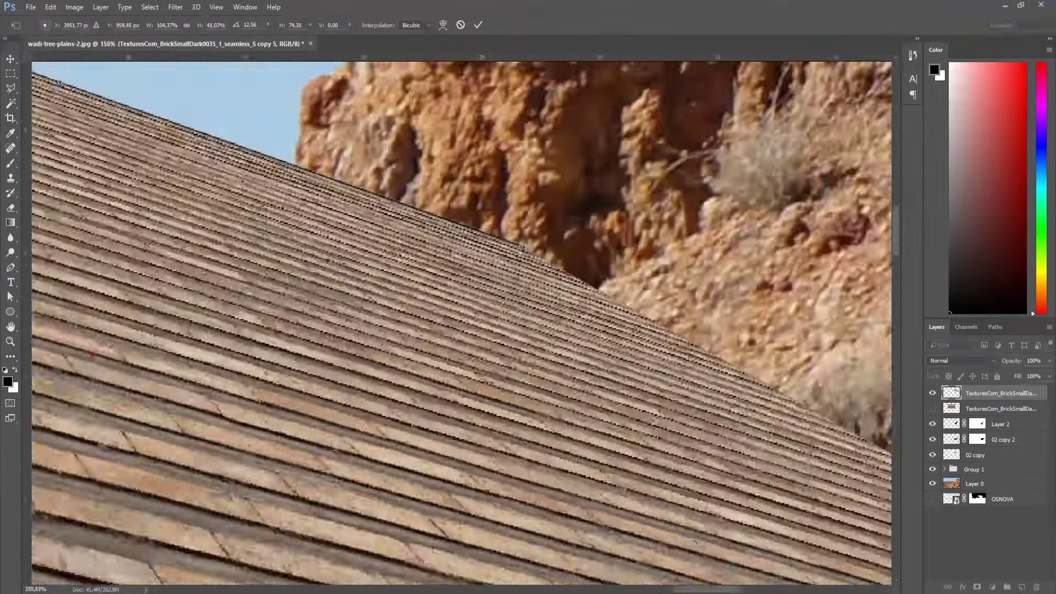
scroll(599, 292, "down", 3)
scroll(588, 325, "down", 2)
scroll(582, 341, "down", 1)
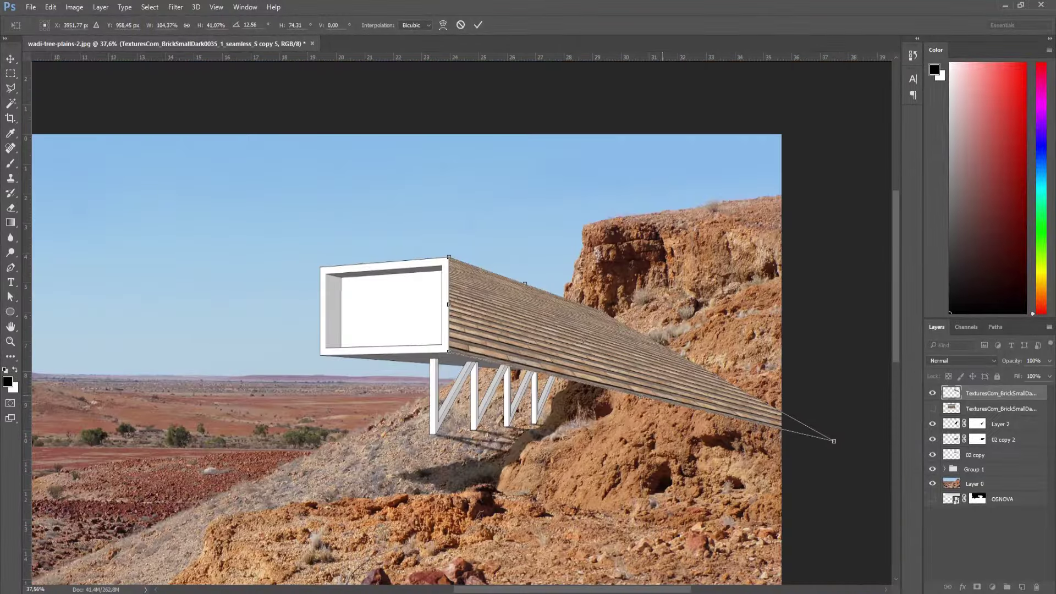
left_click_drag(833, 441, 604, 371)
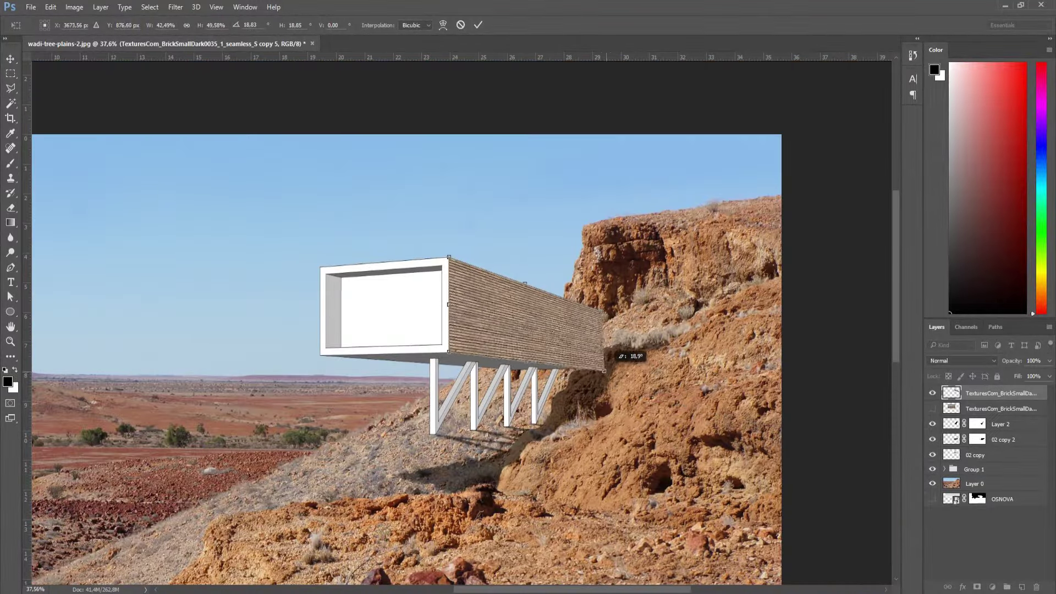
scroll(597, 361, "up", 4)
scroll(597, 360, "up", 2)
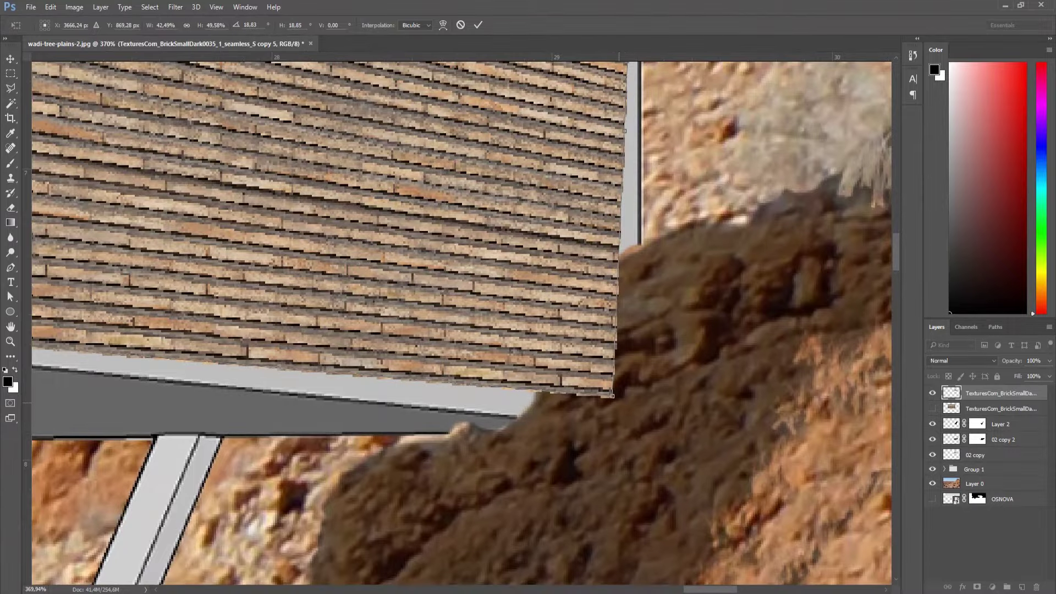
left_click_drag(613, 395, 637, 427)
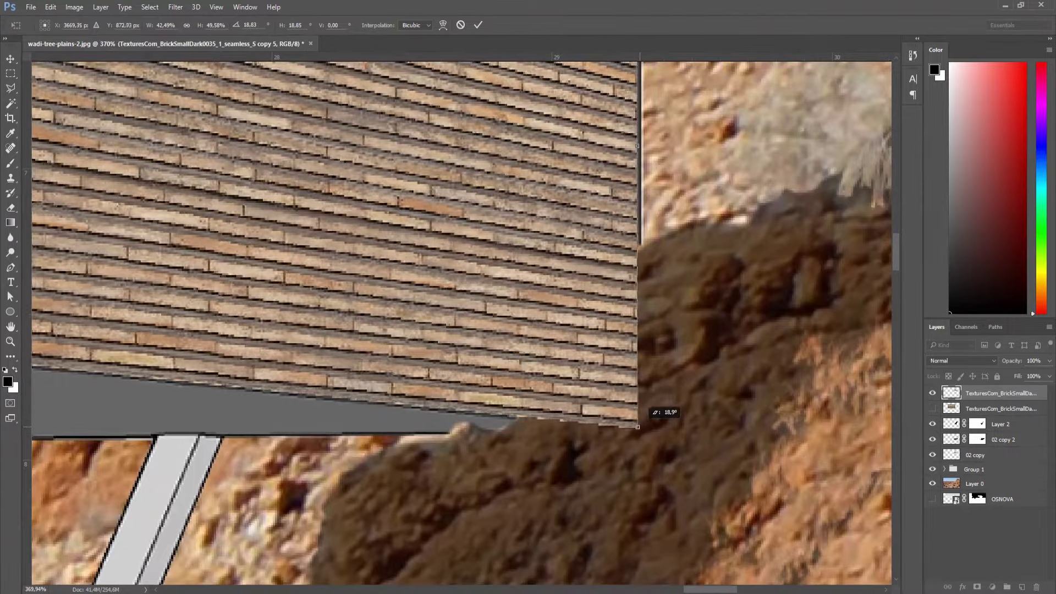
scroll(638, 426, "down", 3)
scroll(637, 426, "down", 2)
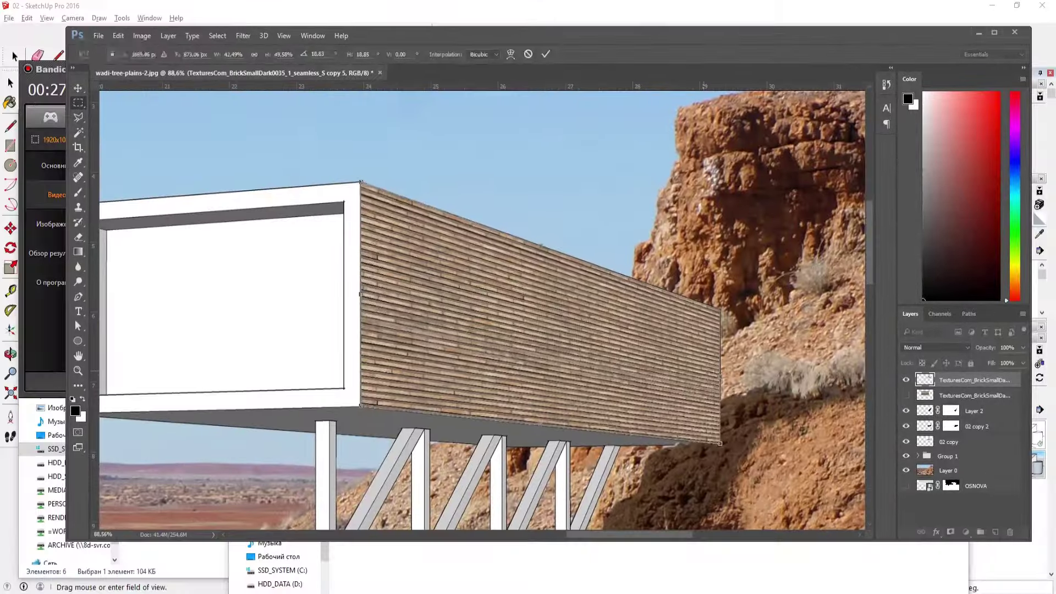
key("Return")
Make the second brick texture layer visible.
scroll(479, 308, "down", 3)
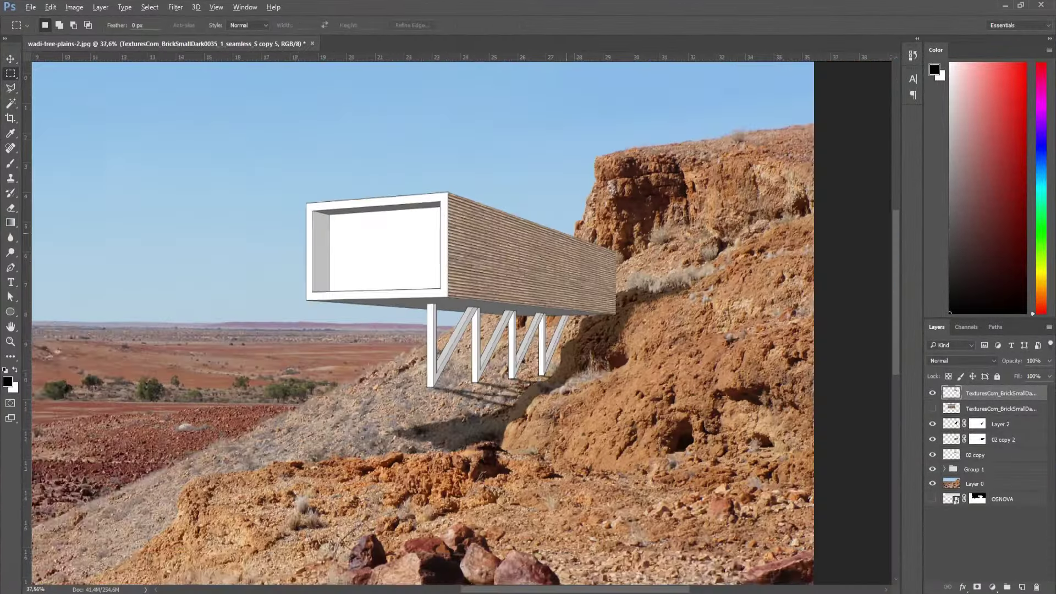
scroll(620, 308, "up", 3)
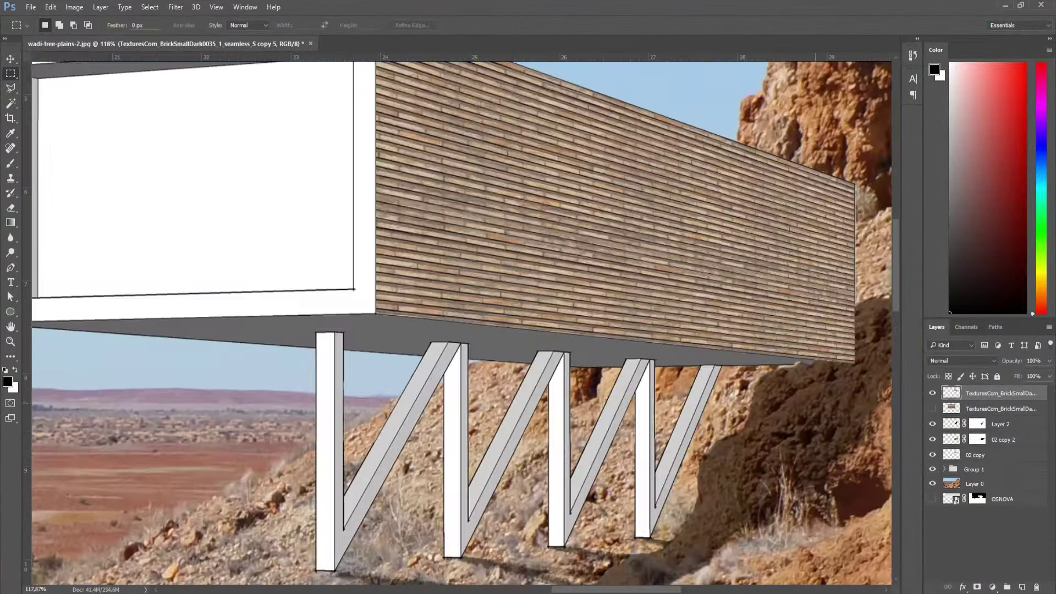
left_click(932, 408)
scroll(461, 319, "down", 3)
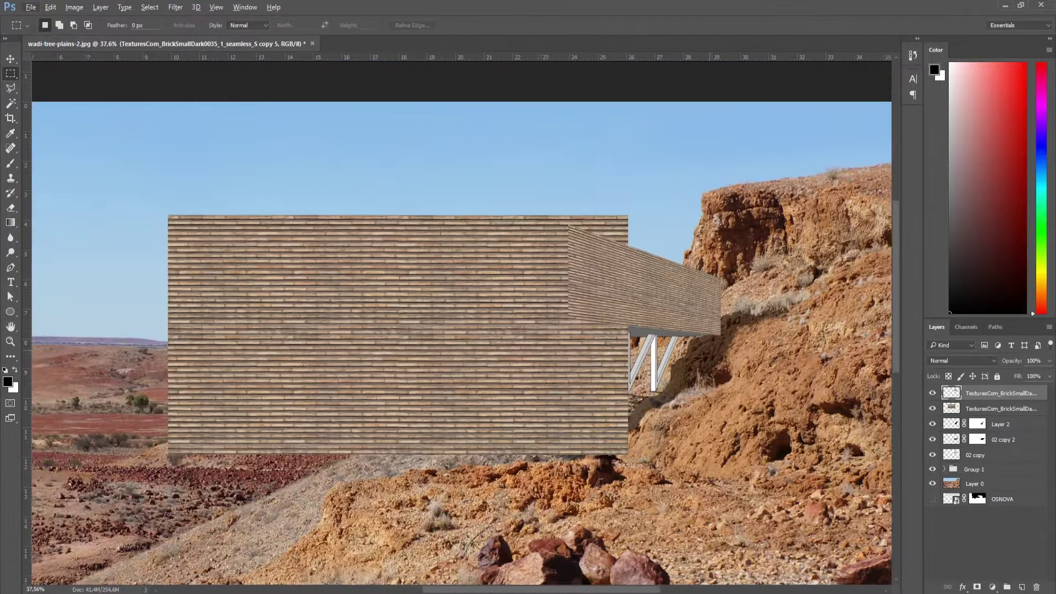
Duplicate the brick texture and trim it to a rectangle with an applied layer mask.
key("ctrl+j")
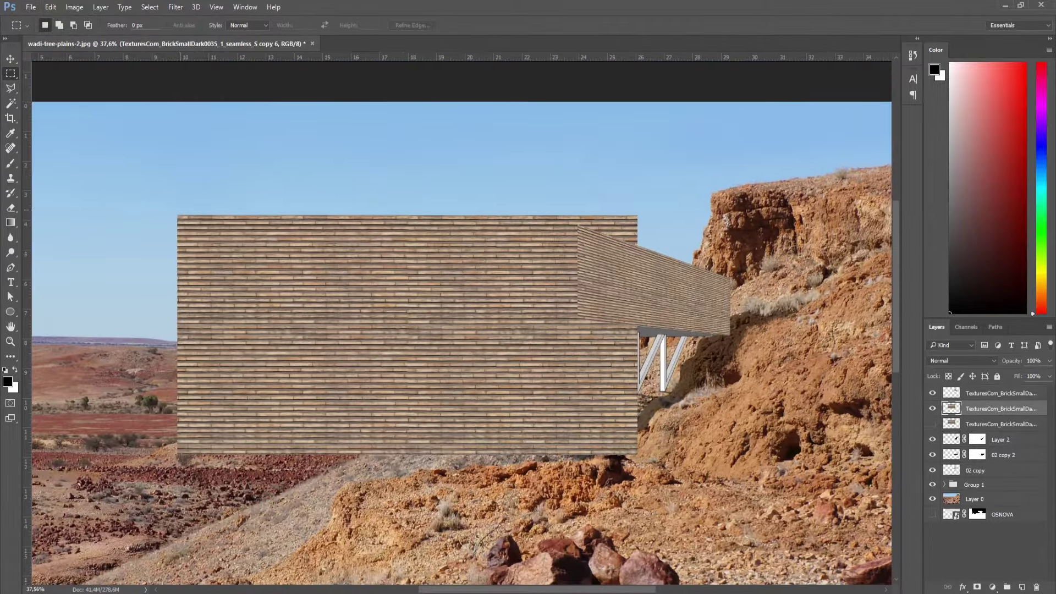
left_click_drag(174, 203, 515, 381)
right_click(451, 322)
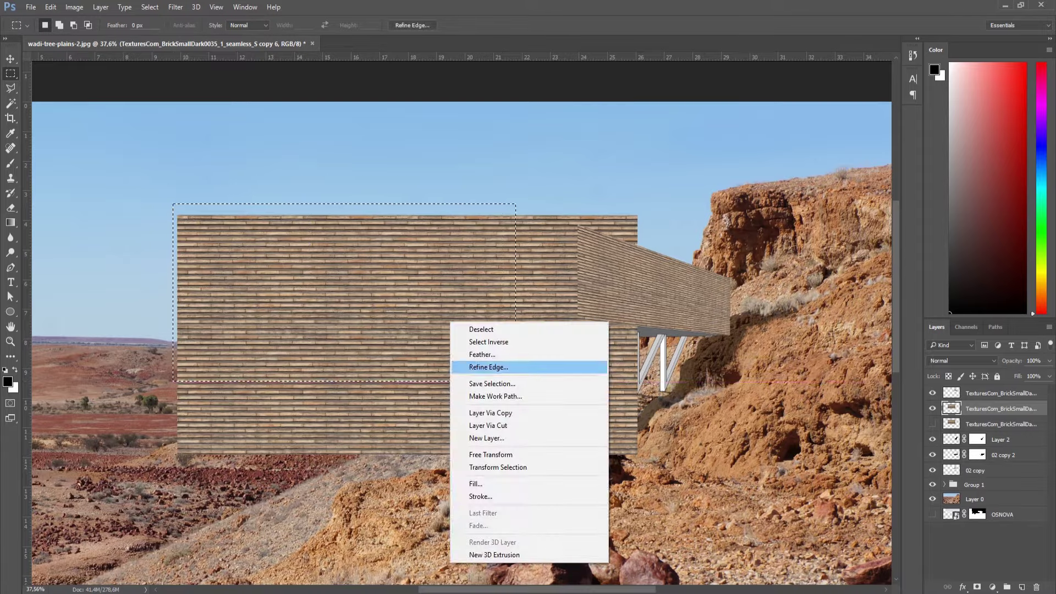
key("Escape")
left_click(977, 587)
right_click(977, 408)
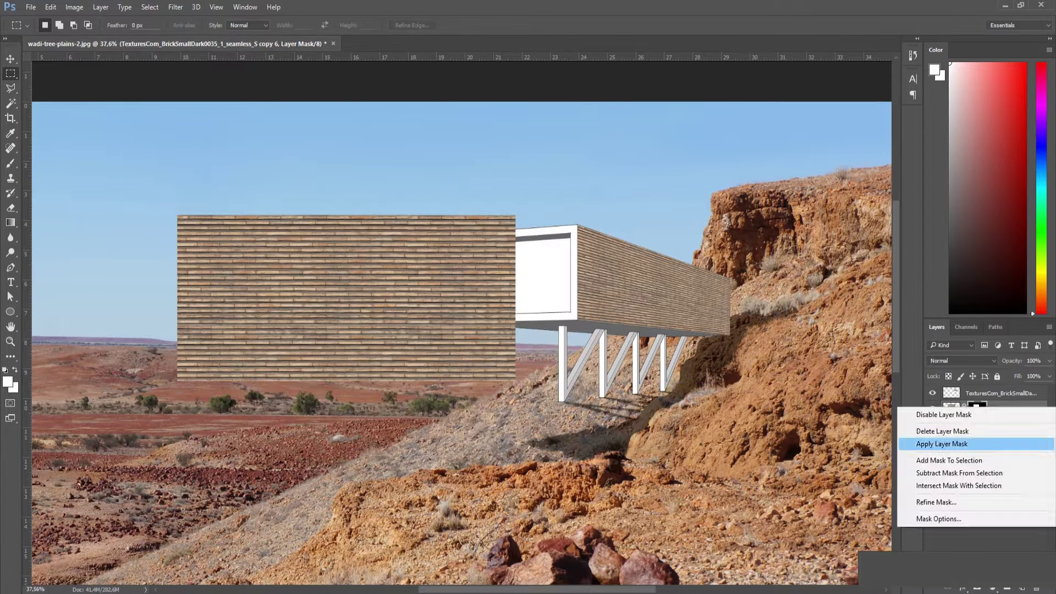
left_click(941, 444)
Move the brick piece under the box and skew its top corner to the building's lower-left corner.
key("ctrl+t")
right_click(541, 286)
mouse_move(443, 250)
left_mouse_down()
mouse_move(542, 286)
mouse_move(574, 350)
mouse_move(590, 329)
left_mouse_up()
left_click(566, 368)
scroll(516, 323, "up", 5)
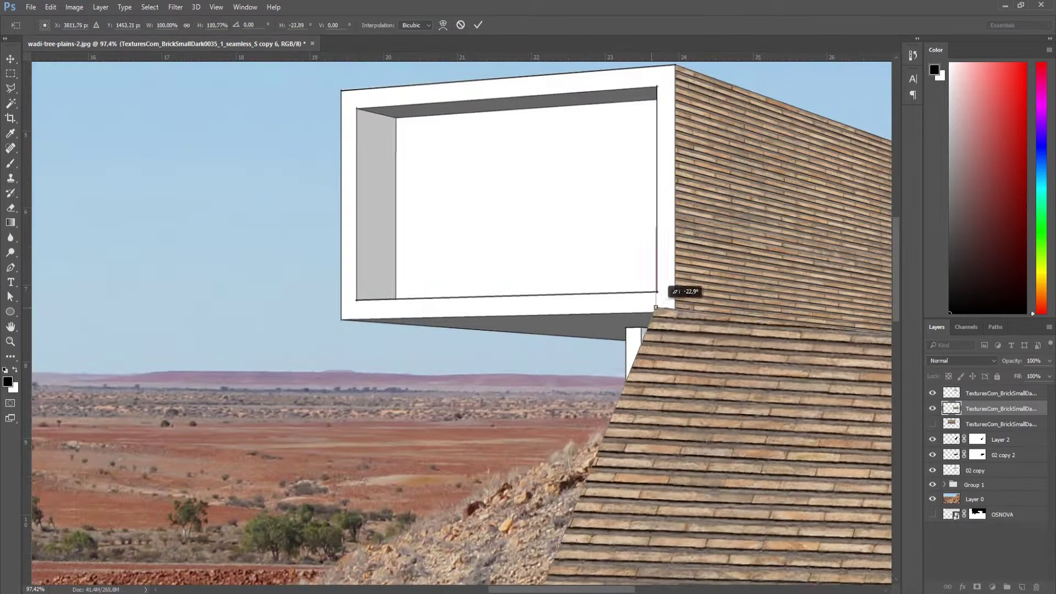
left_click_drag(463, 354, 671, 316)
scroll(669, 320, "up", 8)
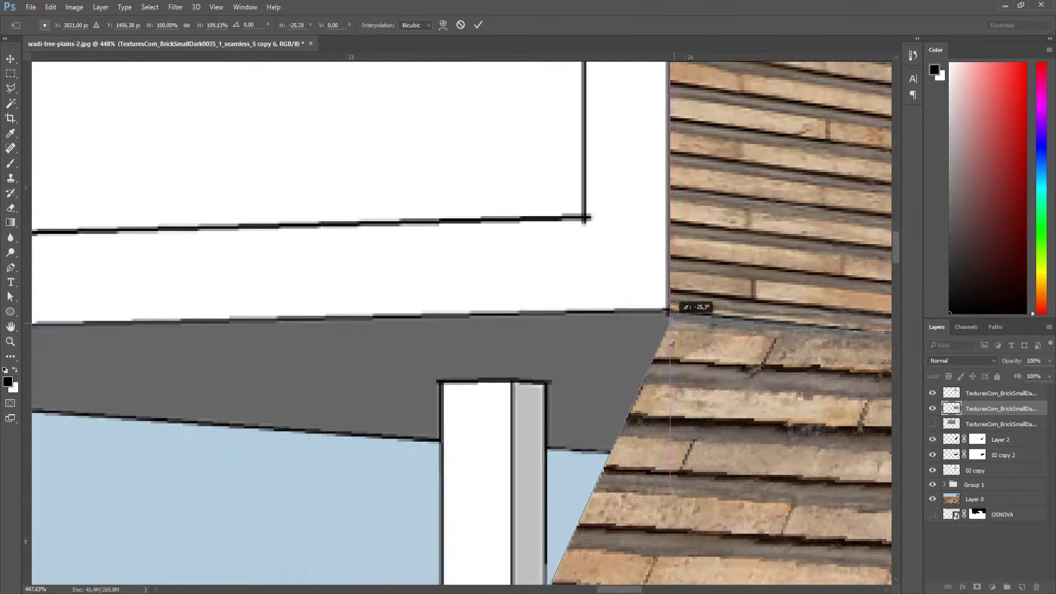
scroll(671, 317, "down", 6)
scroll(660, 315, "down", 4)
scroll(634, 354, "down", 3)
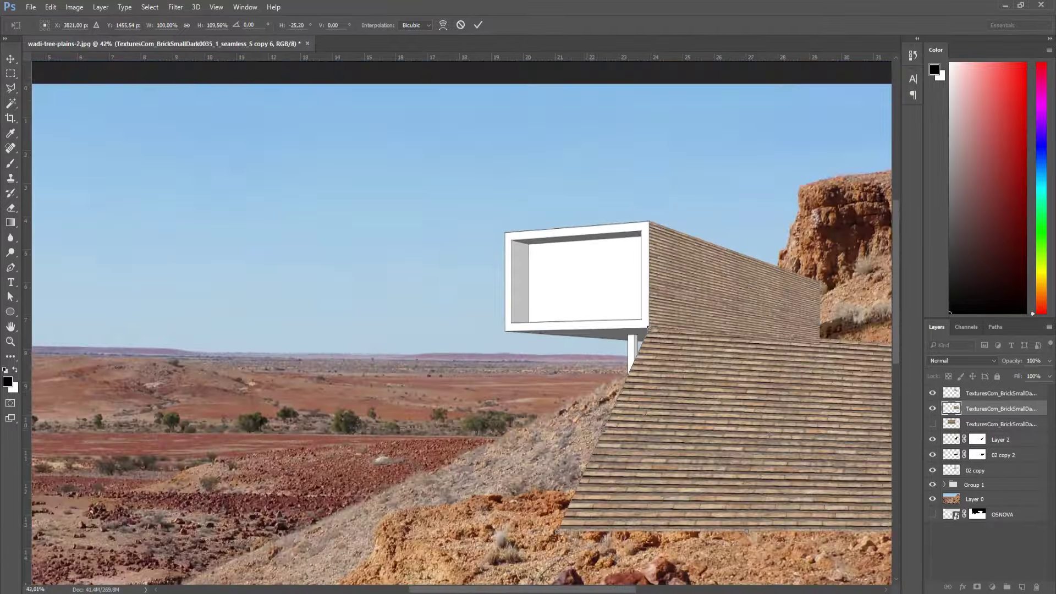
left_click_drag(647, 328, 505, 331)
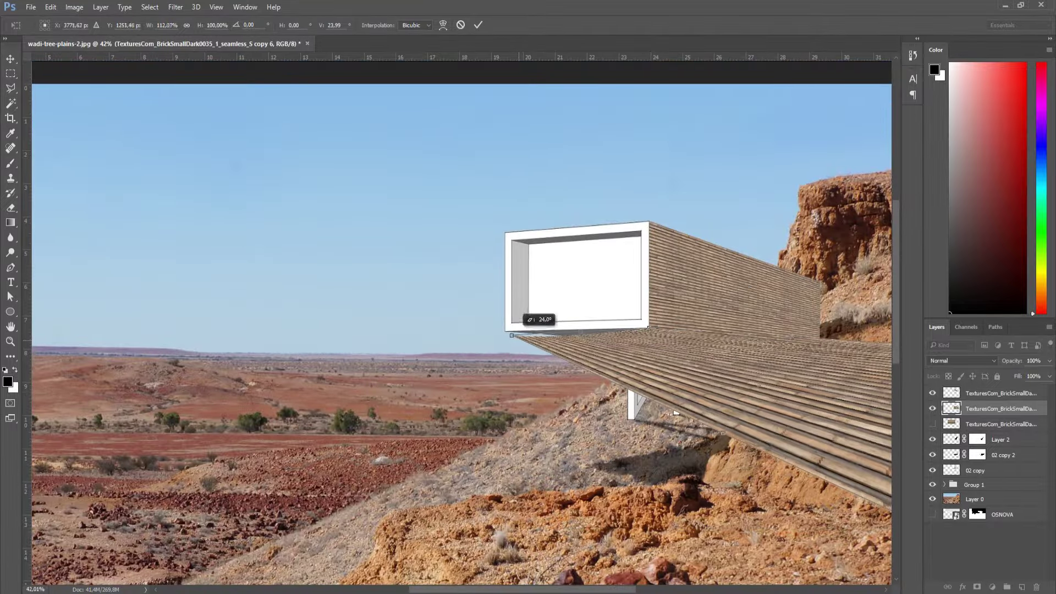
scroll(506, 331, "up", 2)
scroll(503, 336, "up", 4)
scroll(502, 338, "up", 4)
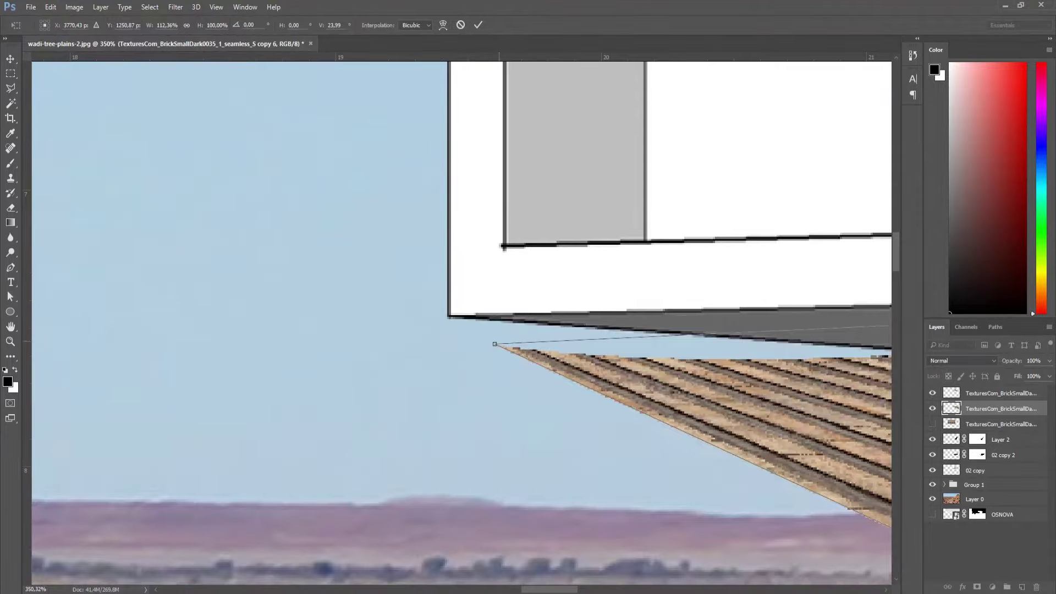
left_click_drag(494, 343, 449, 317)
Skew the underside brick's far corners to meet the right corner and legs, then commit.
scroll(450, 317, "down", 5)
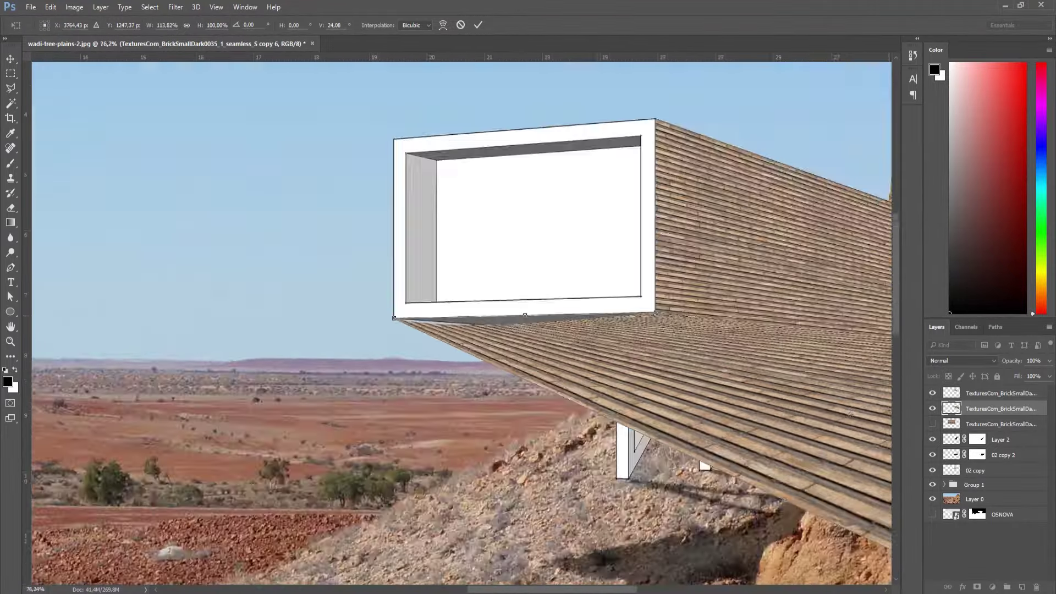
scroll(394, 318, "down", 3)
left_click_drag(751, 487, 491, 401)
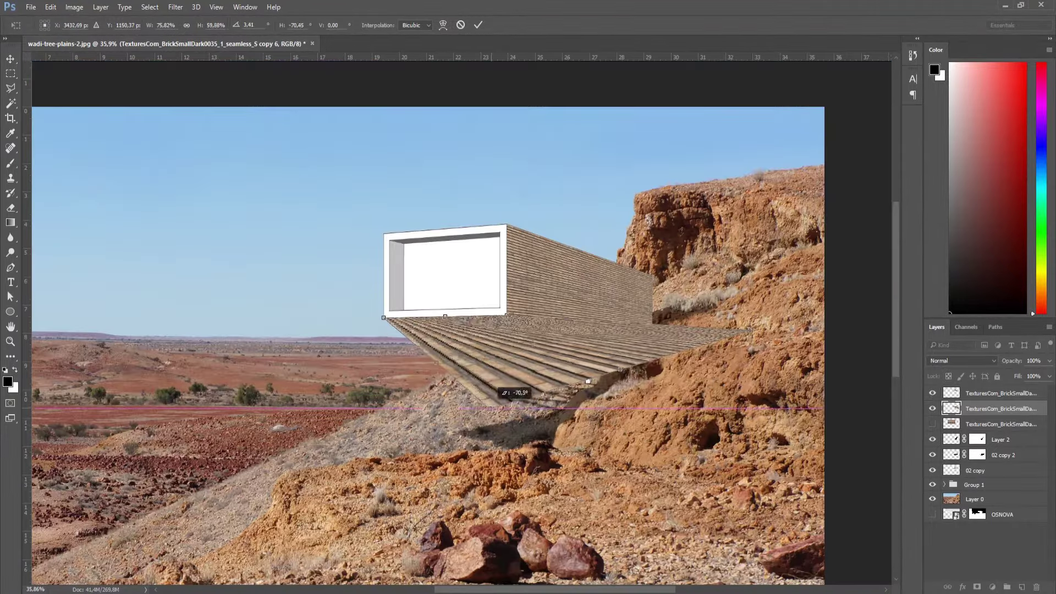
left_click_drag(750, 330, 632, 328)
scroll(631, 329, "up", 2)
scroll(632, 328, "up", 5)
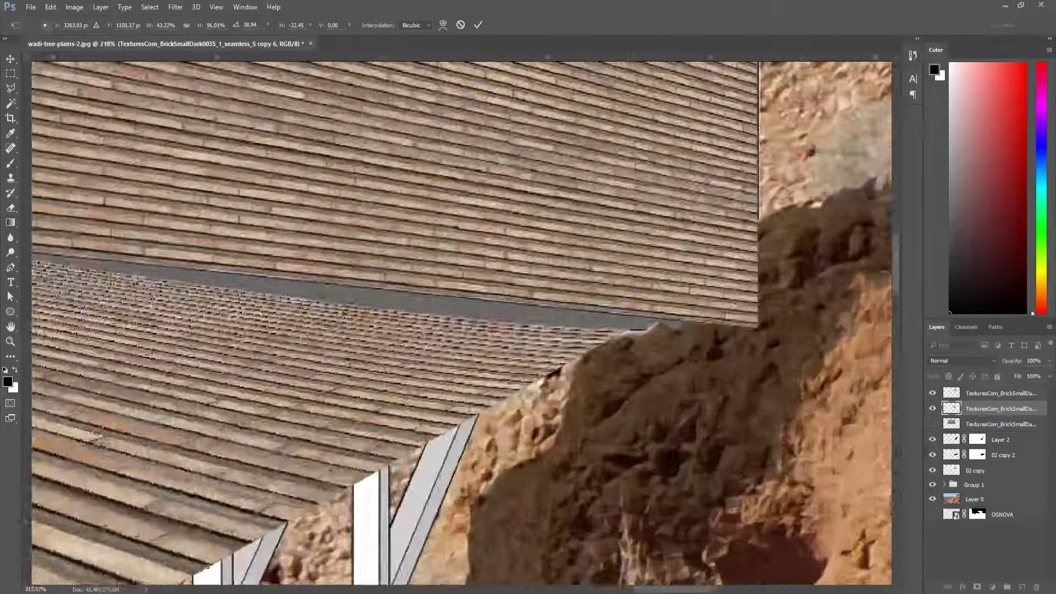
scroll(628, 330, "up", 2)
left_click_drag(739, 323, 830, 314)
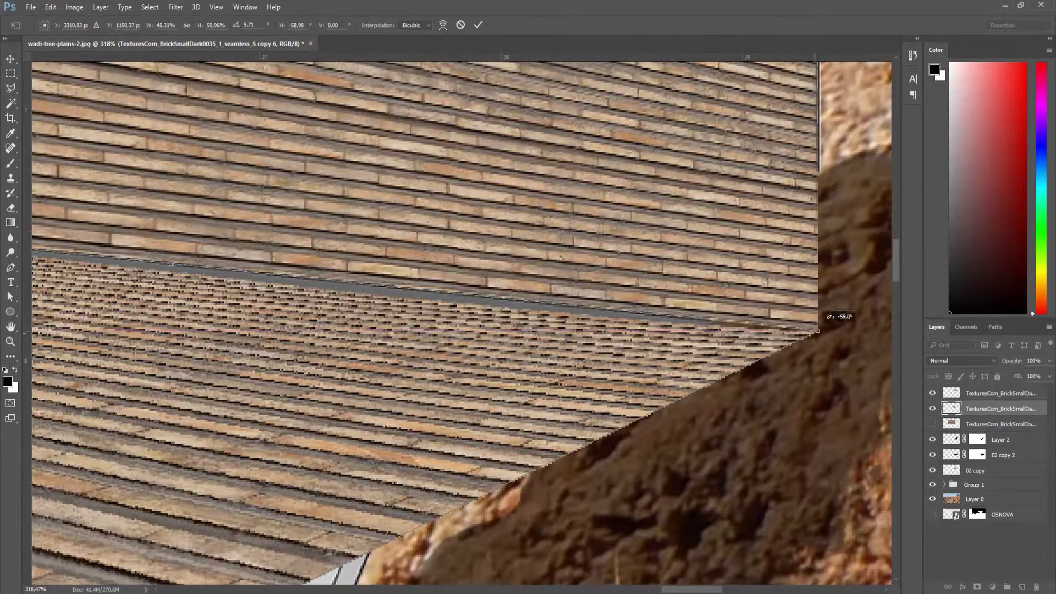
key("ctrl+0")
left_click_drag(528, 482, 670, 329)
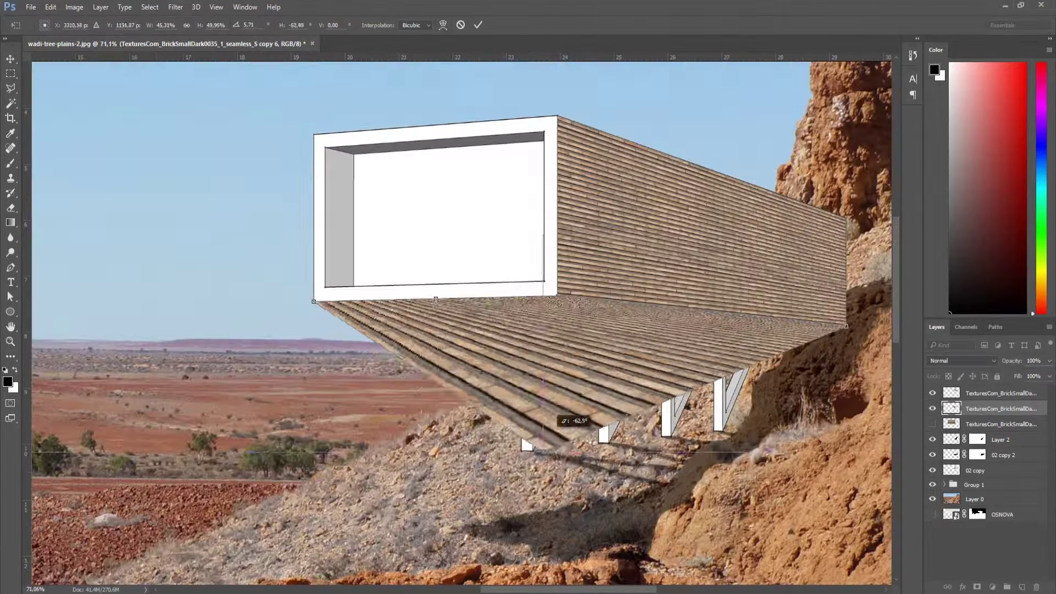
scroll(669, 330, "up", 2)
scroll(665, 324, "up", 3)
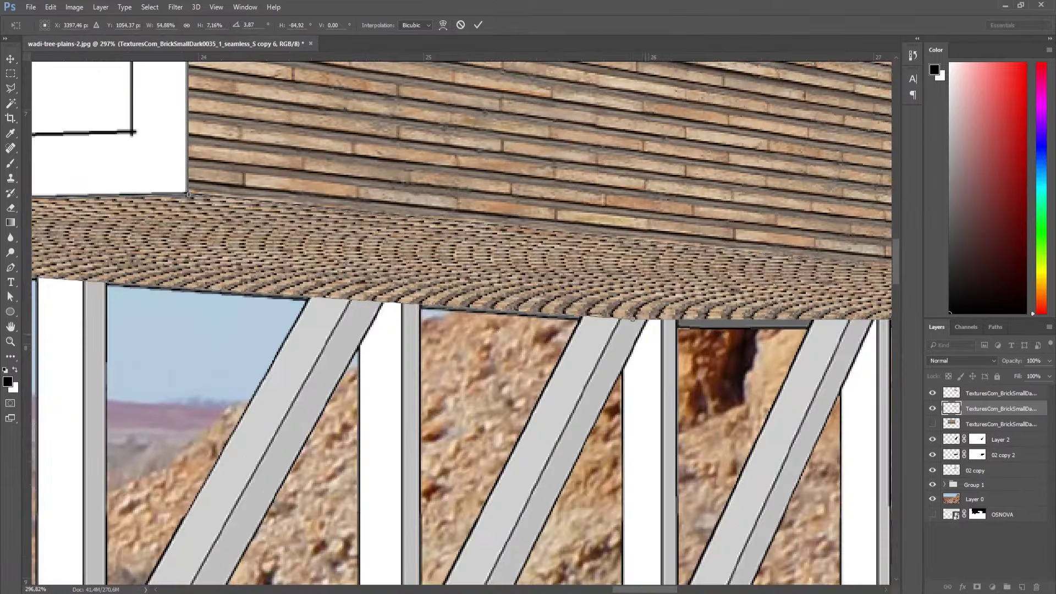
scroll(632, 317, "up", 2)
mouse_move(632, 318)
left_mouse_down()
mouse_move(708, 309)
mouse_move(716, 327)
left_mouse_up()
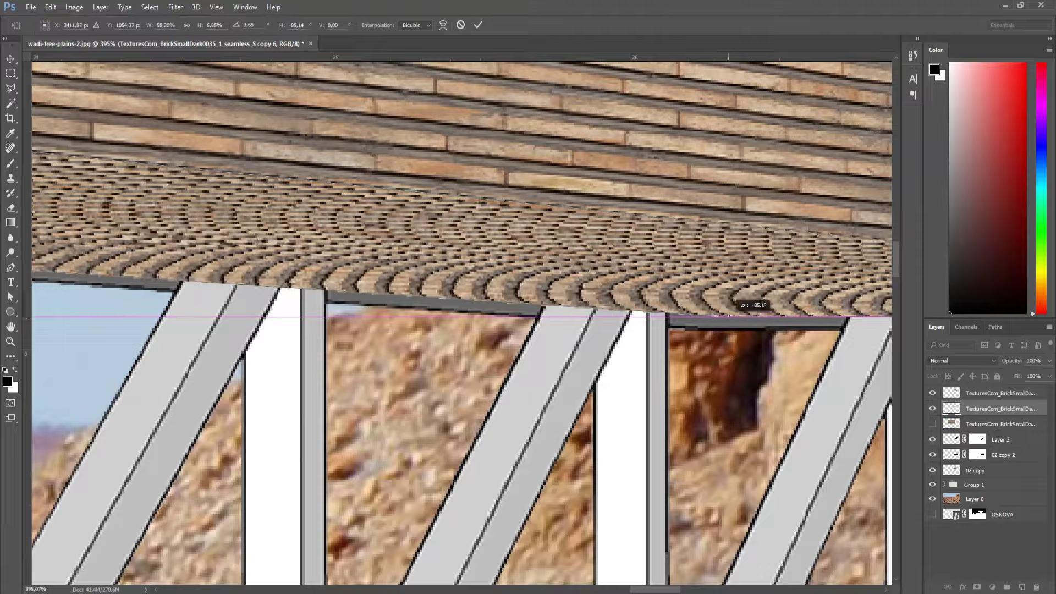
key("Return")
scroll(716, 327, "down", 8)
left_click(9, 7)
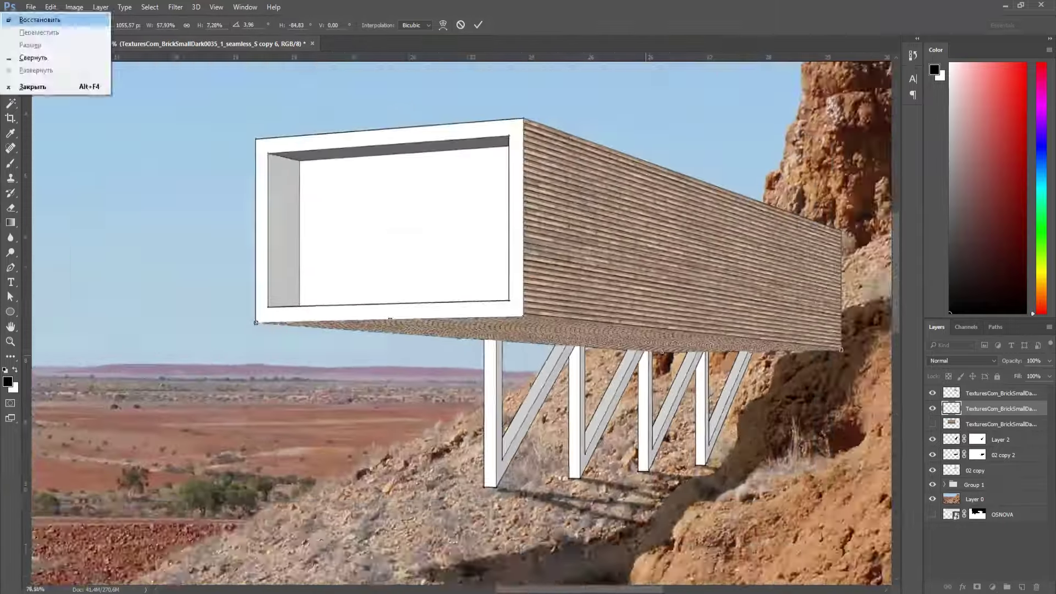
key("ctrl+minus")
key("ctrl+minus")
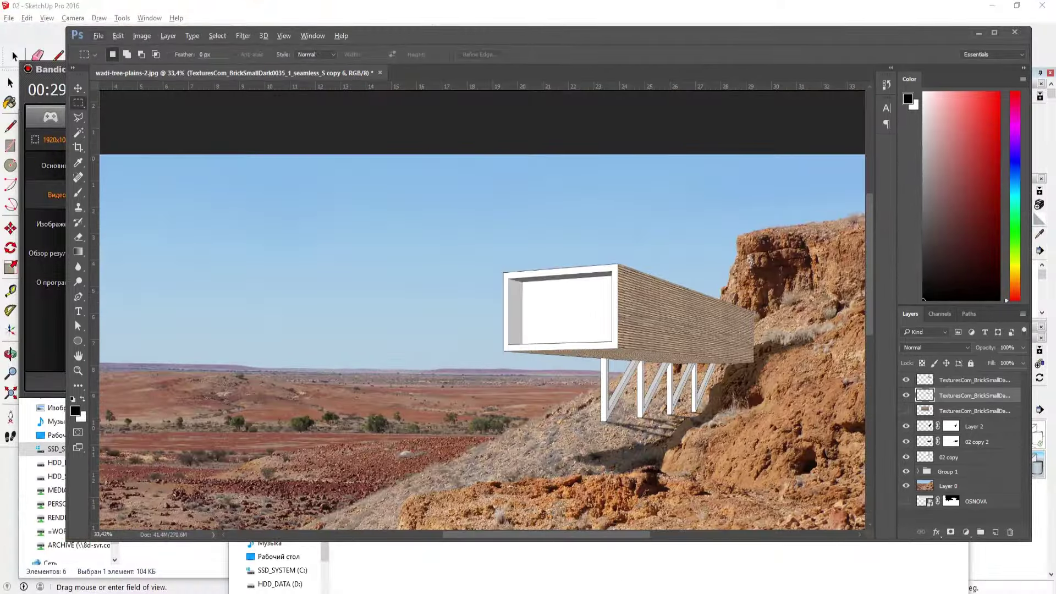
Add an Exposure adjustment clipped to the brick layer, lowering exposure and nudging gamma.
left_click(994, 32)
scroll(554, 302, "up", 3)
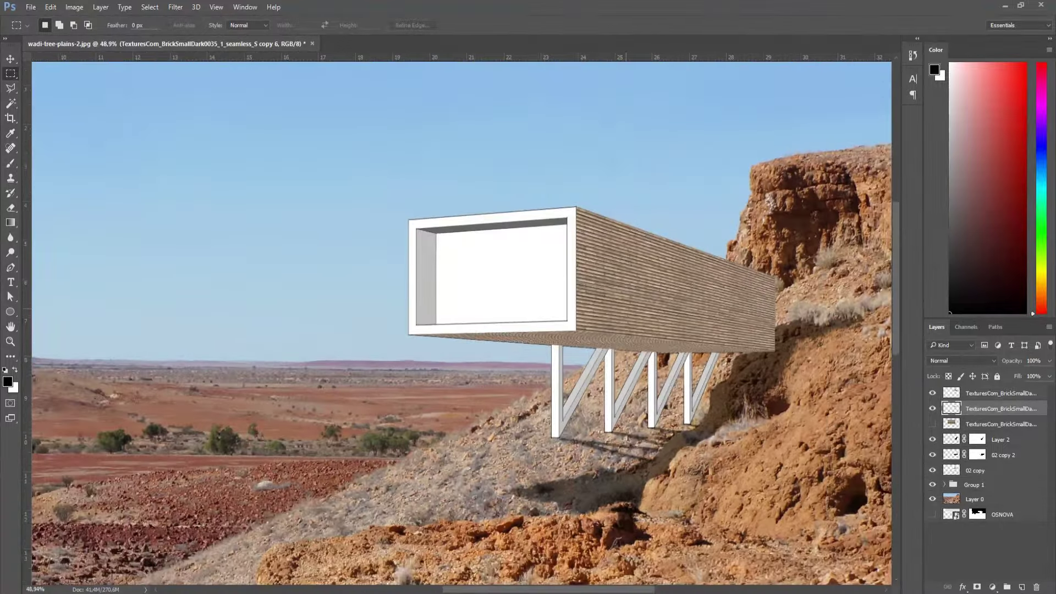
scroll(626, 303, "up", 3)
left_click(992, 587)
left_click(935, 417)
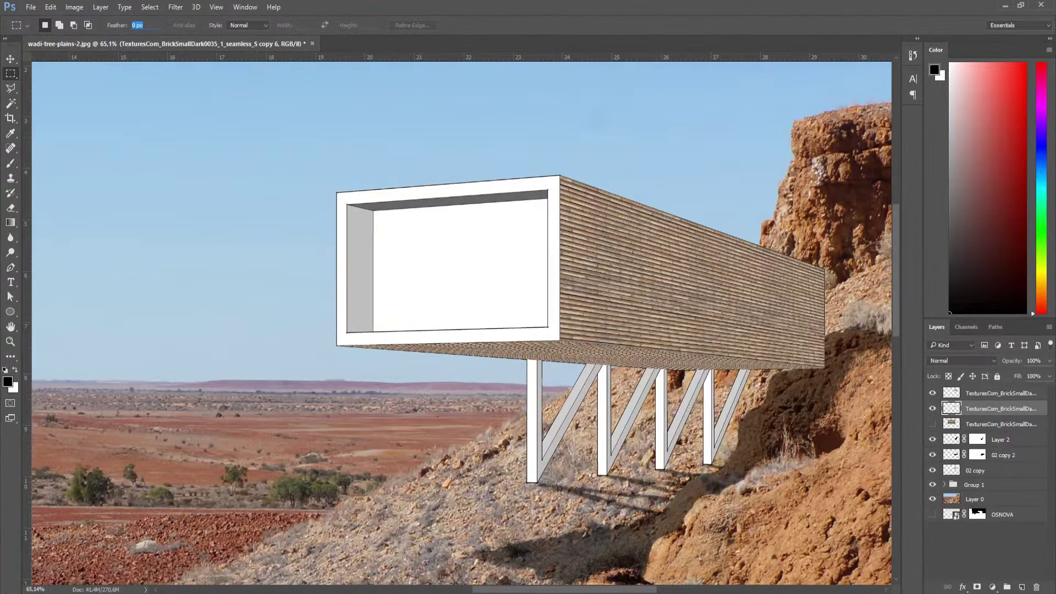
left_click_drag(955, 184, 927, 184)
left_click(952, 314)
left_click_drag(955, 226, 954, 226)
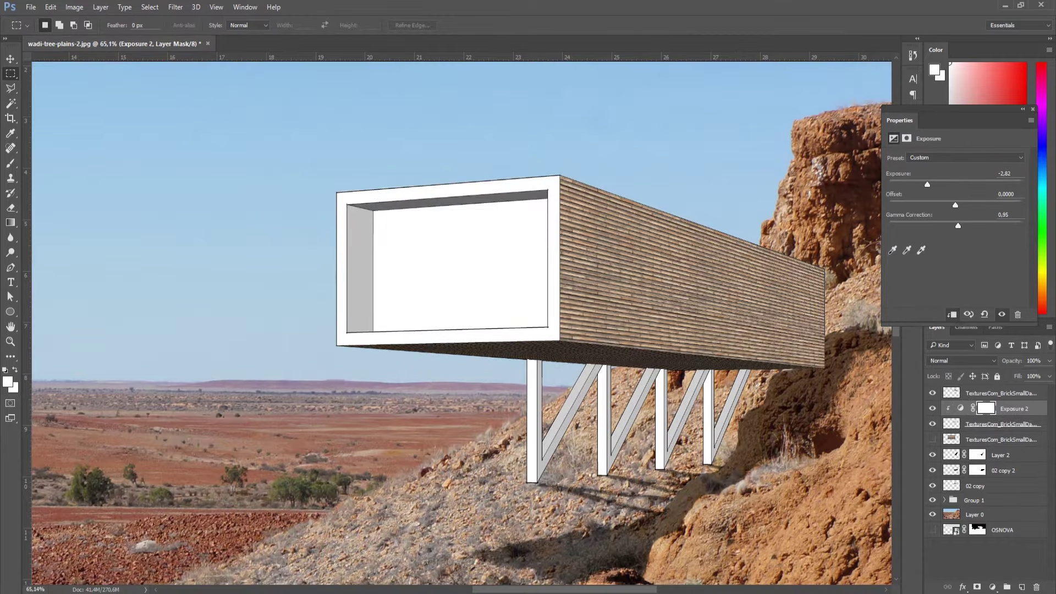
scroll(580, 218, "down", 10)
scroll(591, 266, "up", 2)
scroll(592, 266, "up", 2)
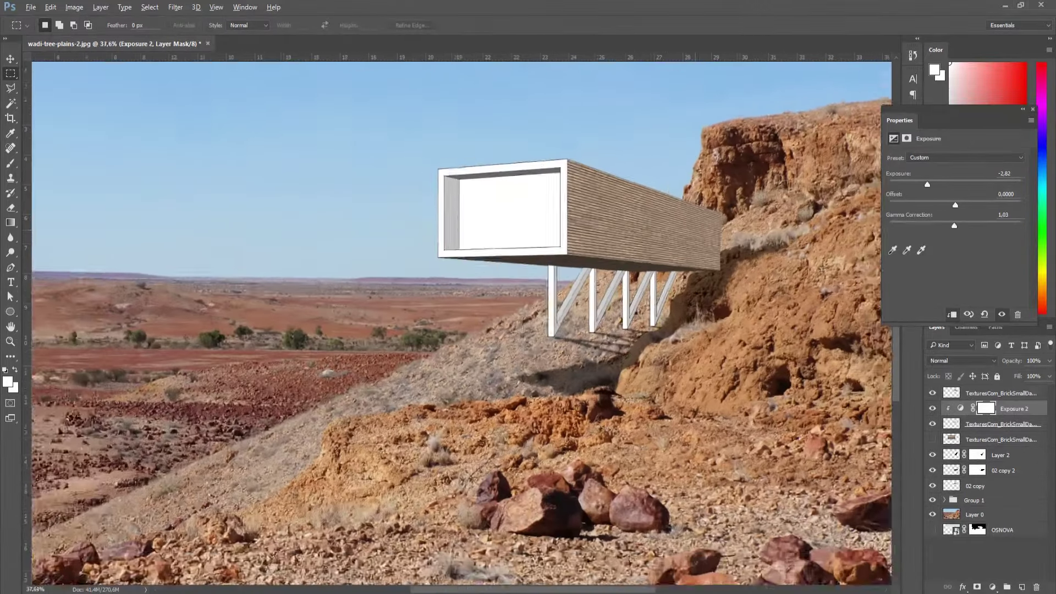
scroll(592, 265, "up", 1)
Add a Hue/Saturation adjustment on the other brick texture layer to boost its saturation.
left_click(1000, 423)
left_click(991, 587)
left_click(946, 443)
left_click_drag(955, 218, 969, 218)
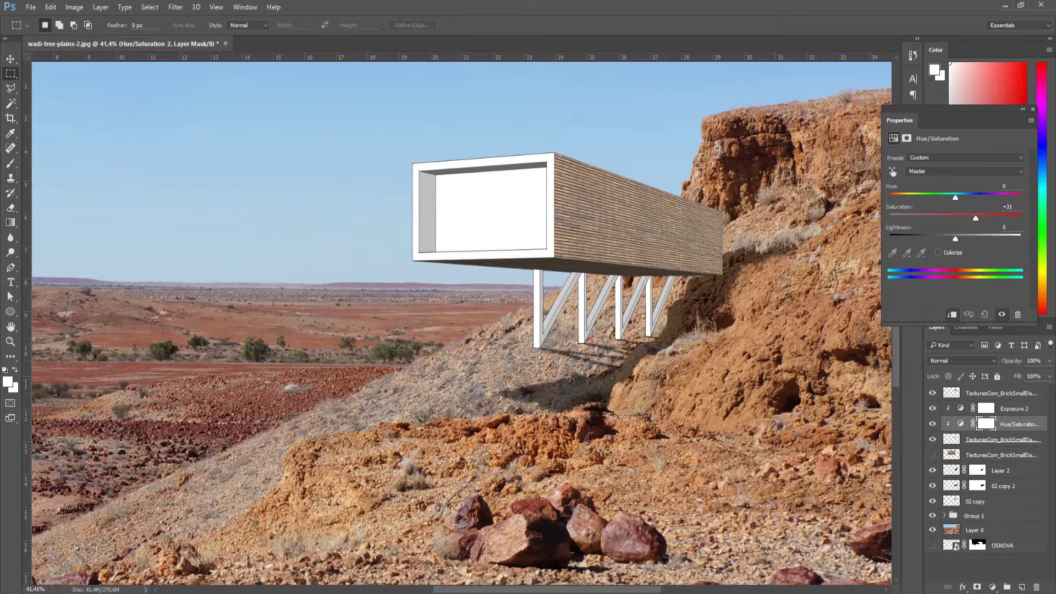
scroll(722, 221, "up", 4)
scroll(722, 222, "up", 4)
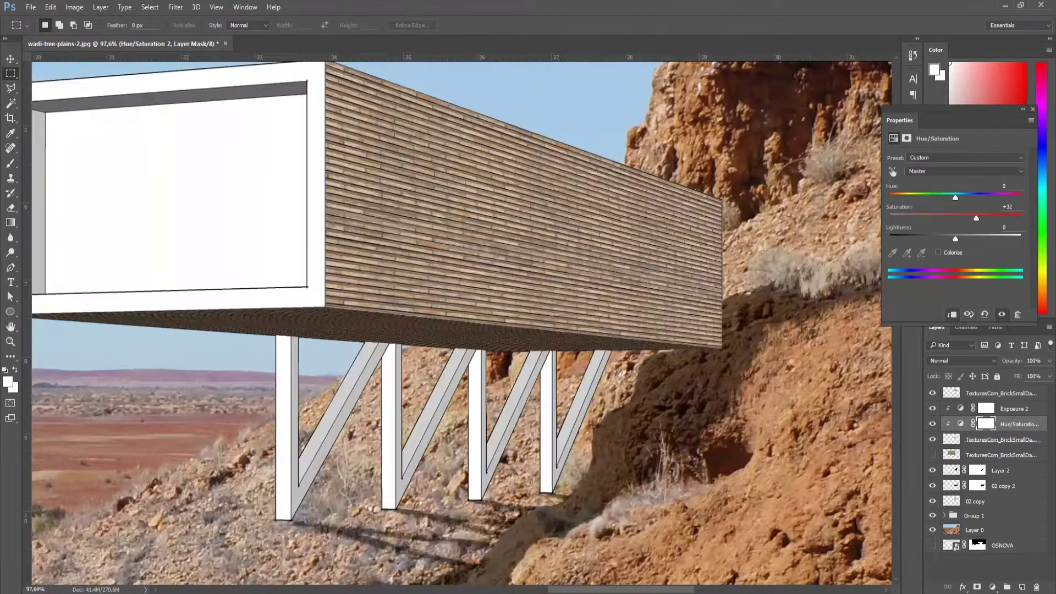
Add another Exposure adjustment clipped to the brick texture to darken it, plus an empty layer.
left_click(1000, 393)
left_click(992, 587)
left_click(946, 419)
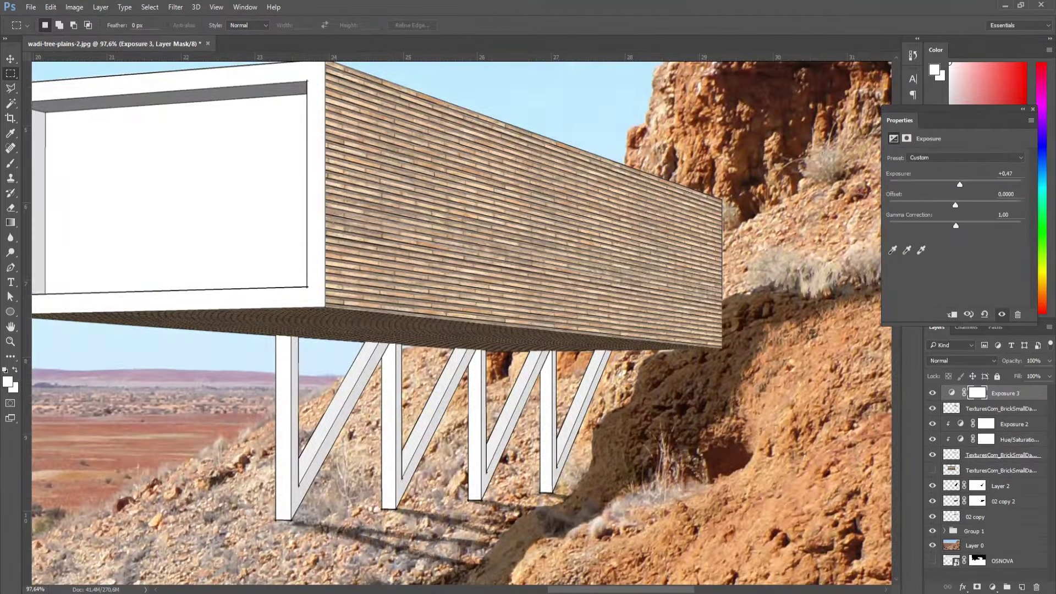
key("ctrl+alt+g")
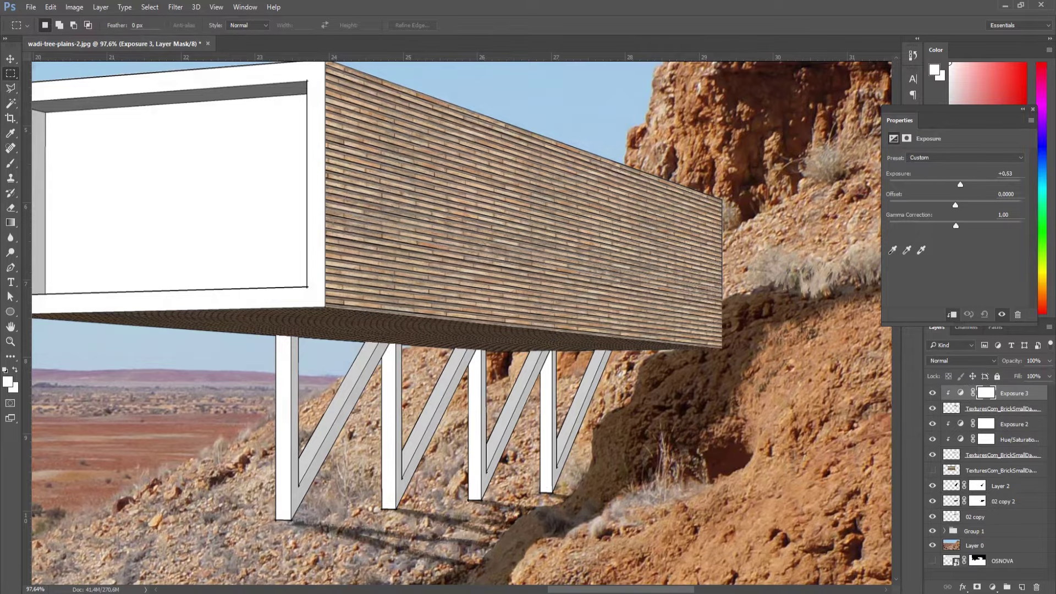
left_click_drag(955, 225, 974, 225)
mouse_move(960, 184)
left_mouse_down()
mouse_move(947, 184)
mouse_move(957, 184)
left_mouse_up()
key("ctrl+0")
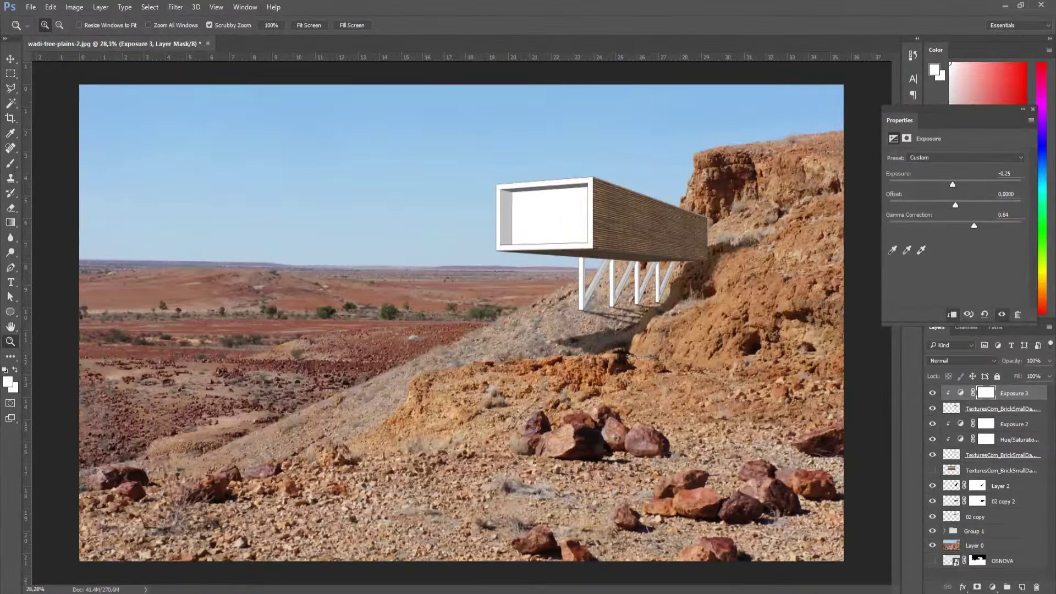
left_click_drag(698, 190, 737, 190)
left_click_drag(958, 184, 953, 184)
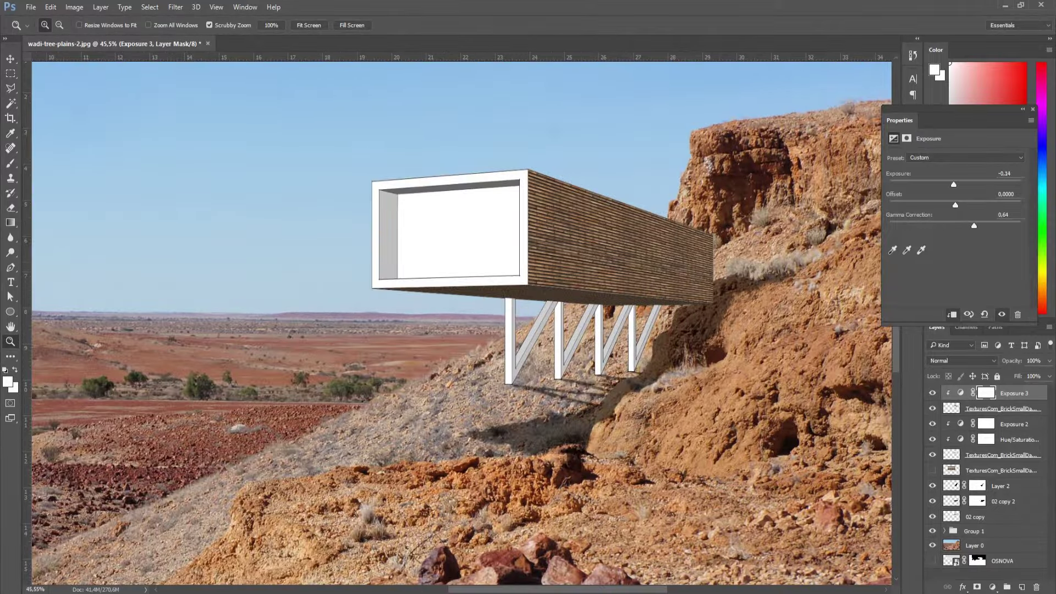
left_click_drag(742, 143, 715, 143)
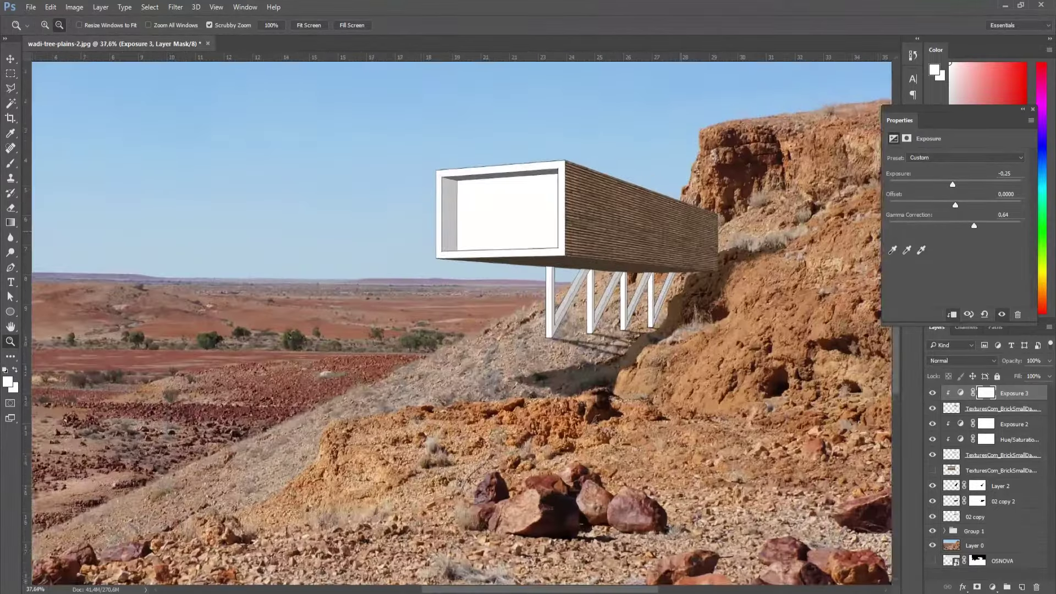
left_click_drag(614, 253, 583, 253)
left_click(1001, 408)
Clip the new layer to the brick and lay a light sky-blue gradient on it in Overlay mode.
left_click(1021, 586)
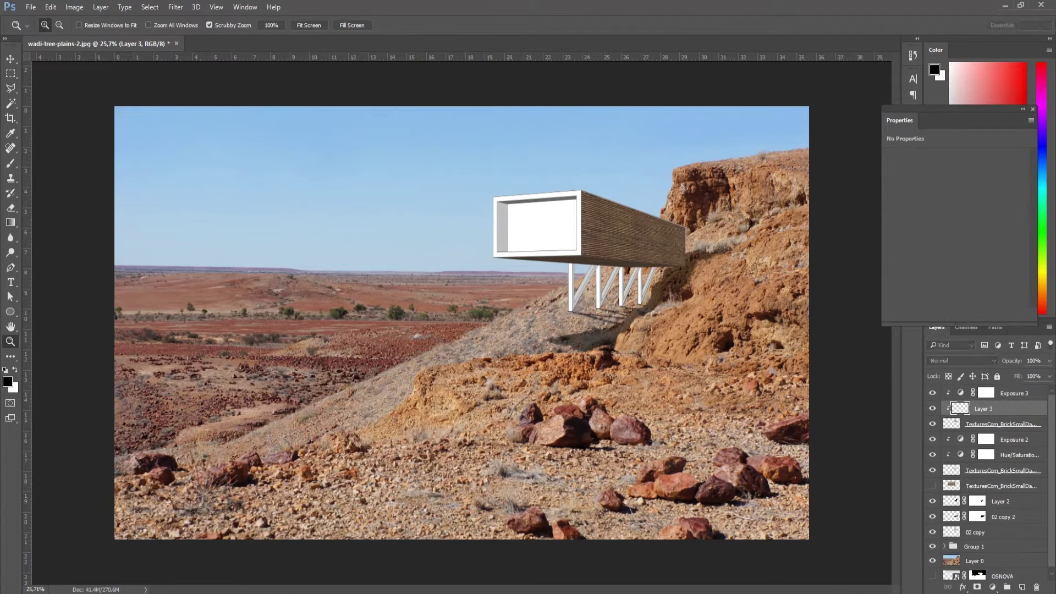
key("g")
left_click(980, 86)
left_click_drag(682, 218, 630, 287)
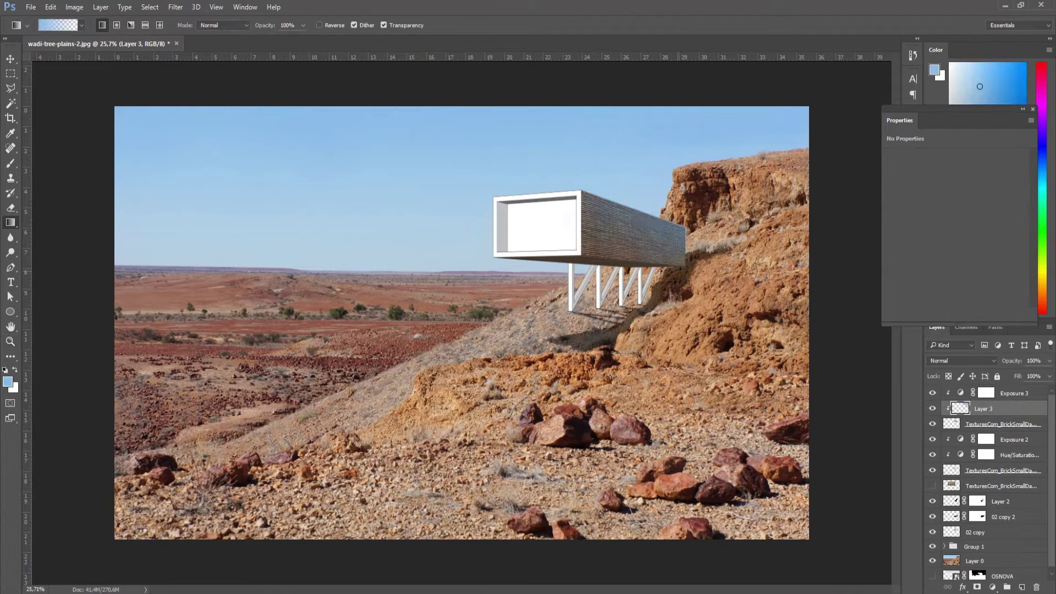
key("ctrl+z")
left_click_drag(685, 202, 650, 280)
key("Down")
key("Down")
key("Down")
key("Down")
key("Down")
key("Down")
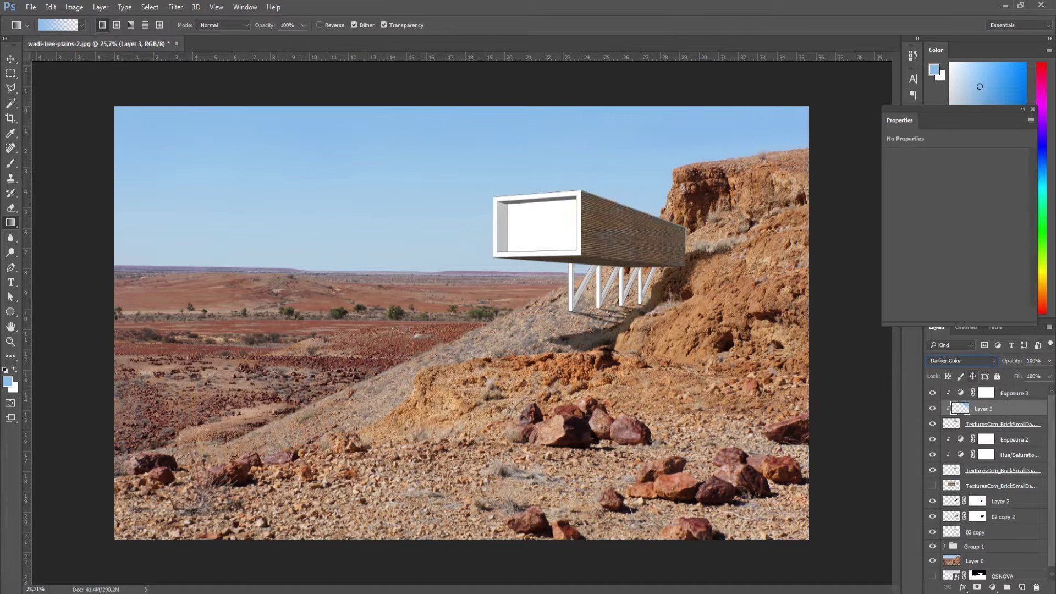
key("Down")
key("Down")
key("Down")
key("Down")
key("Down")
key("Down")
scroll(569, 238, "up", 2)
scroll(570, 239, "up", 2)
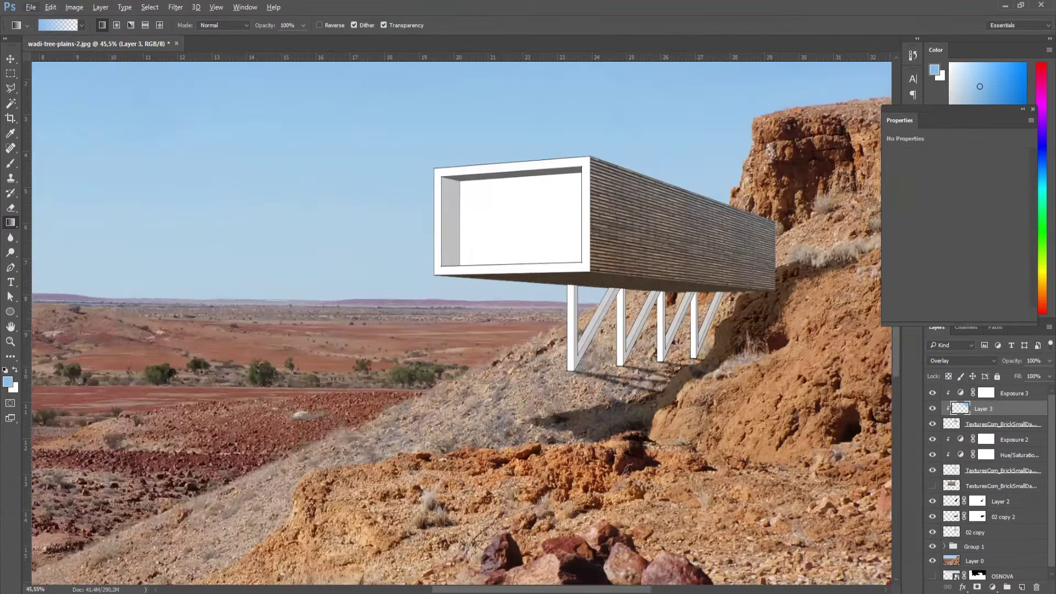
Add an Exposure adjustment above the gradient, lowering exposure and tuning offset and gamma.
left_click(993, 587)
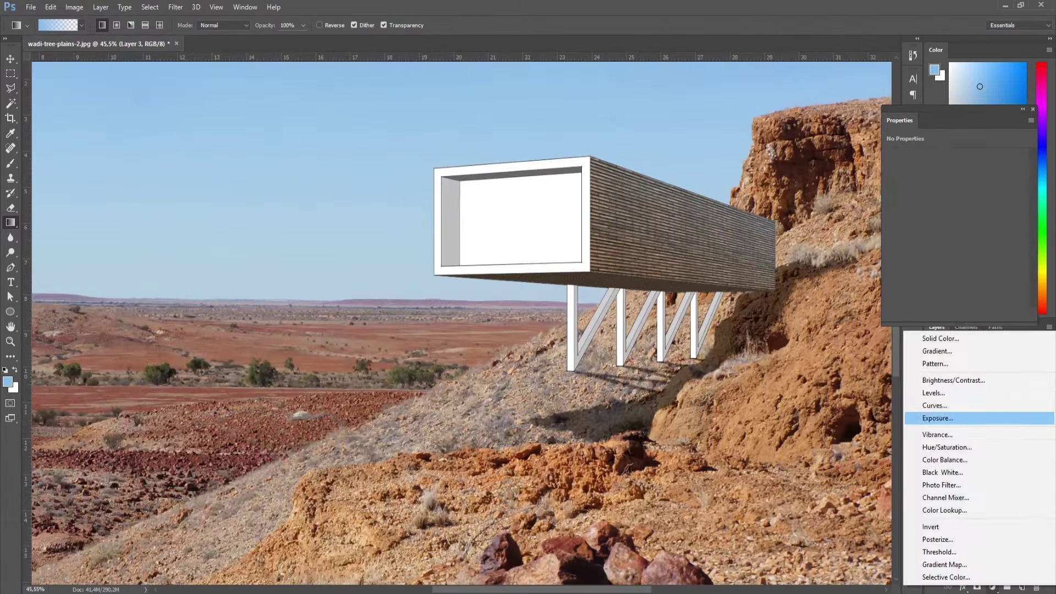
left_click(935, 447)
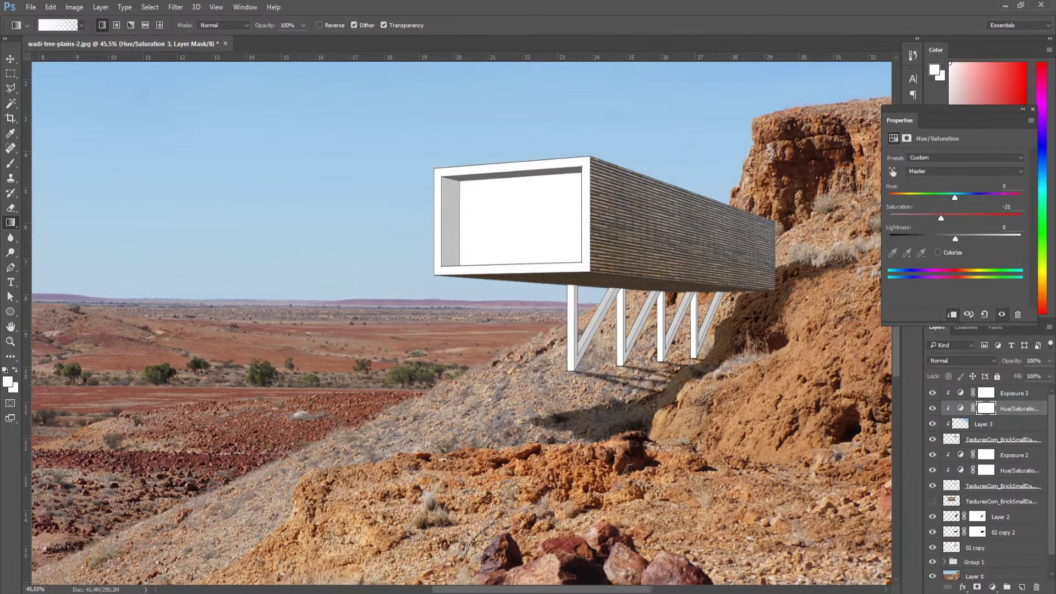
key("Delete")
scroll(460, 323, "down", 2)
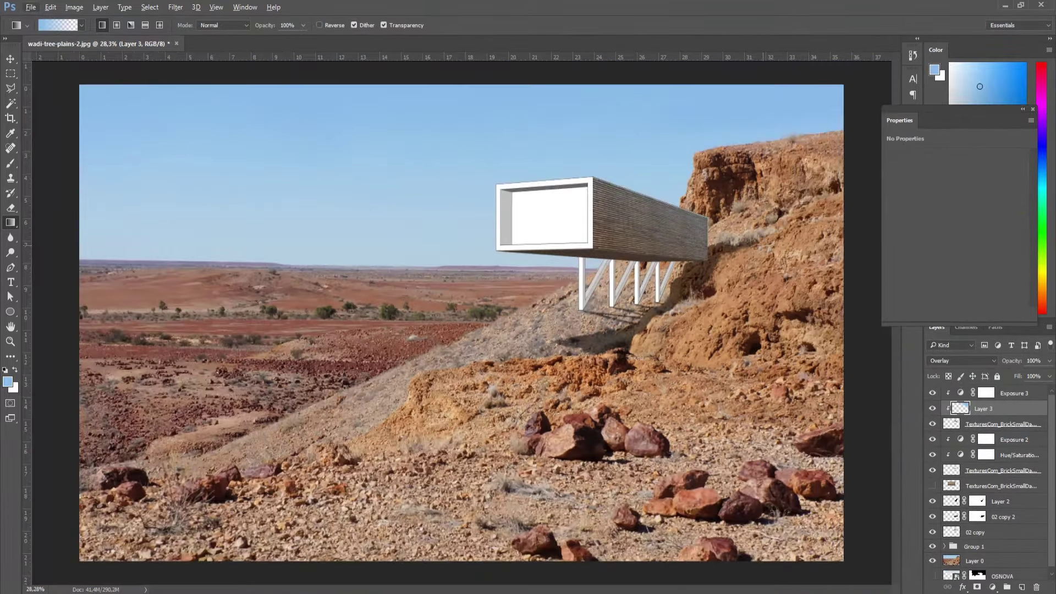
left_click(992, 587)
left_click(934, 420)
left_click_drag(955, 184, 951, 185)
left_click_drag(956, 225, 964, 226)
left_click_drag(951, 184, 959, 204)
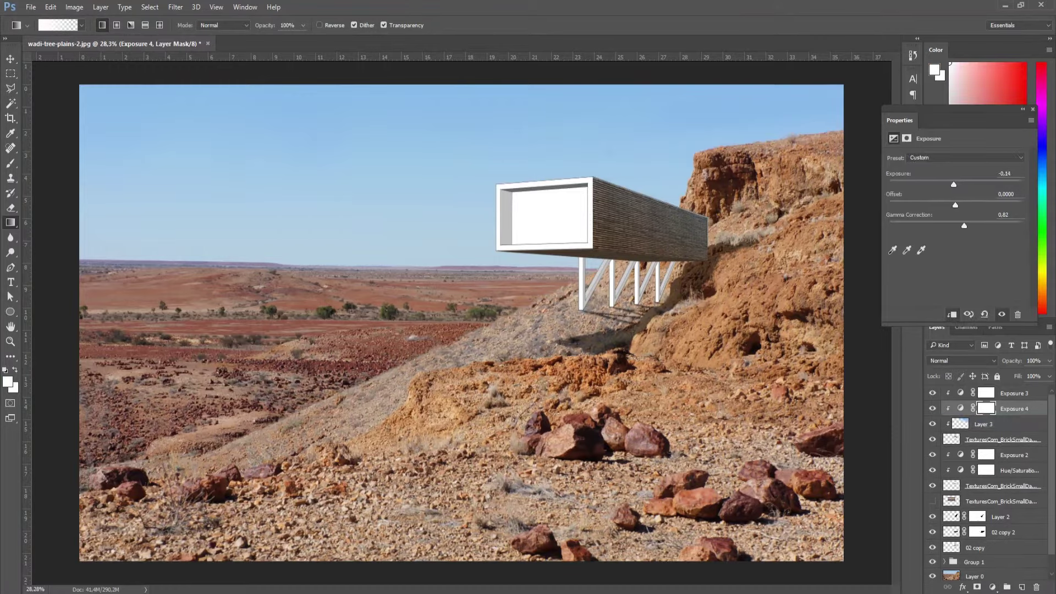
Bring the DA_LSD glass house photo in from the textures folder.
scroll(640, 220, "up", 1)
scroll(640, 220, "up", 3)
scroll(640, 219, "up", 2)
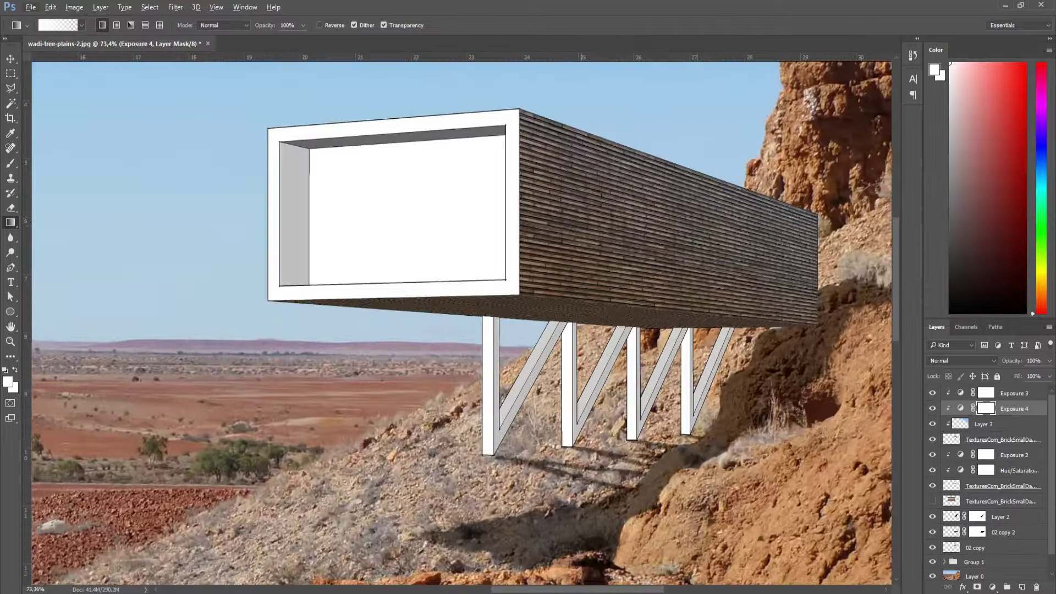
scroll(858, 220, "up", 1)
scroll(858, 220, "down", 2)
scroll(858, 220, "up", 2)
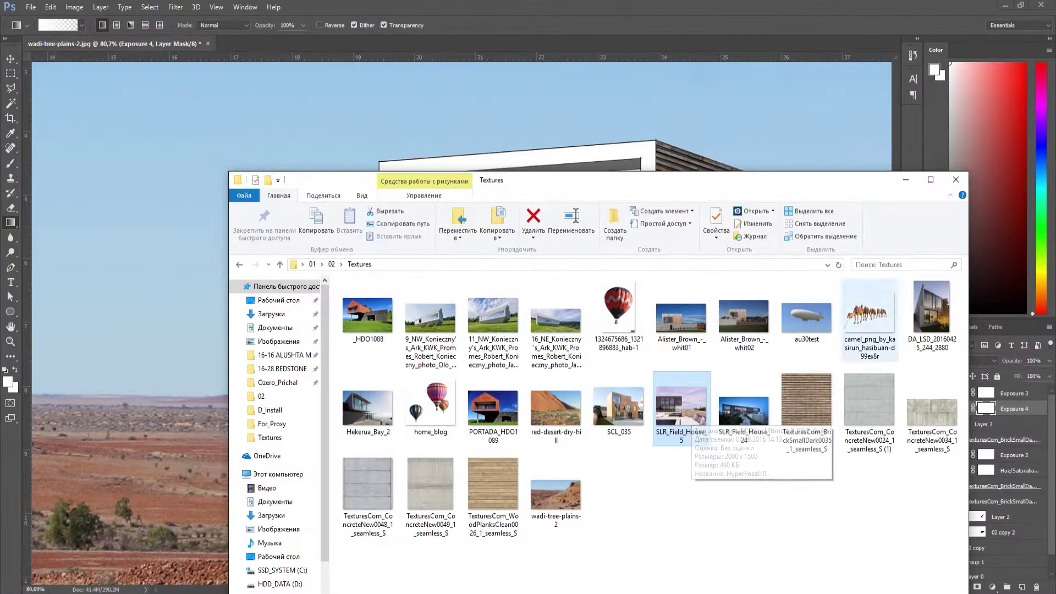
double_click(931, 308)
key("alt")
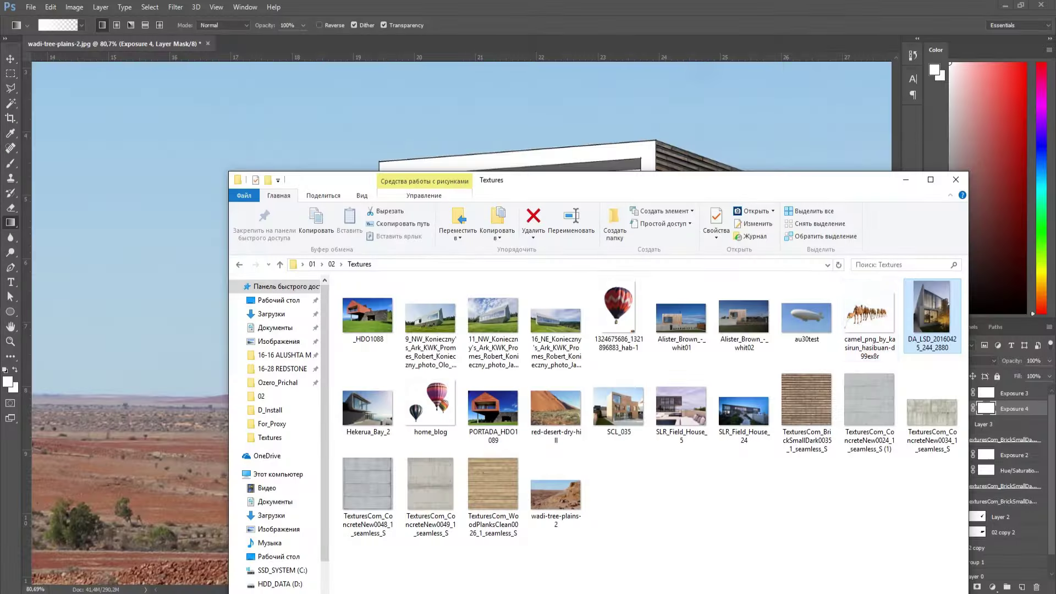
Commit the placed house photo, move its layer to the top and reposition it.
key("ctrl+0")
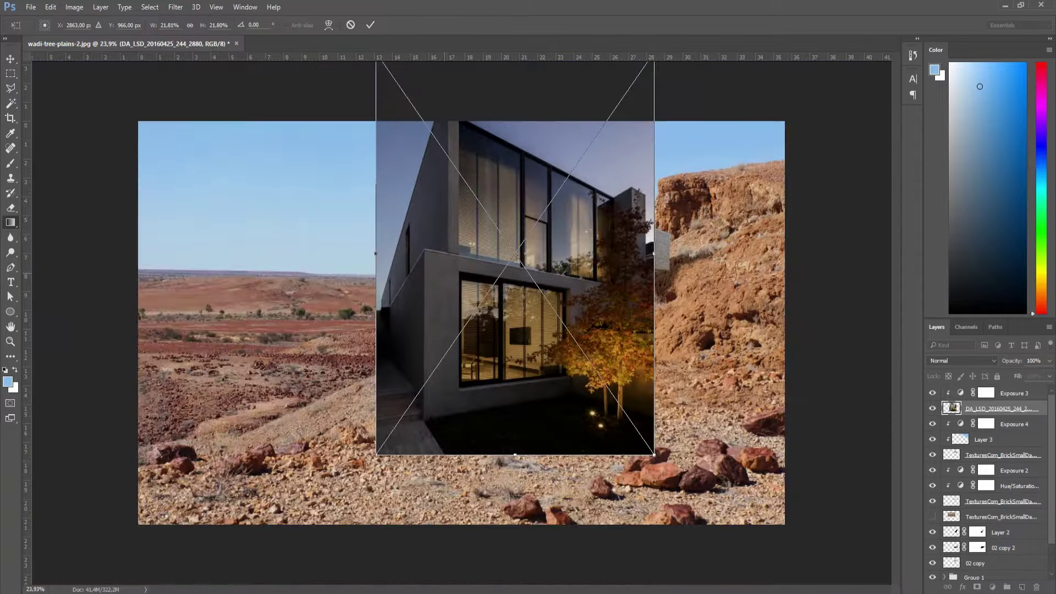
key("Return")
key("g")
left_click_drag(968, 392, 967, 415)
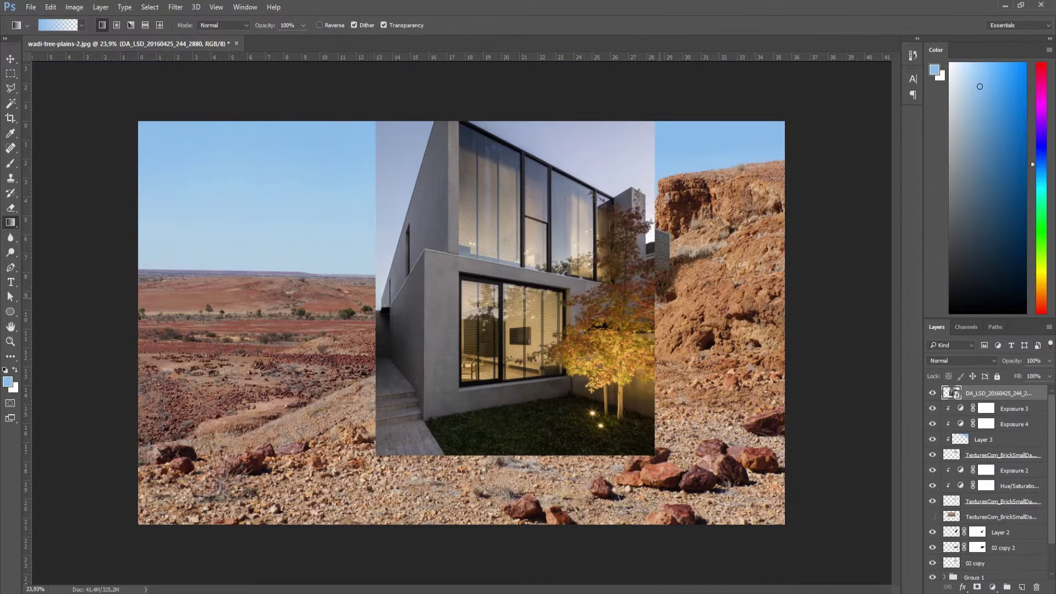
key("v")
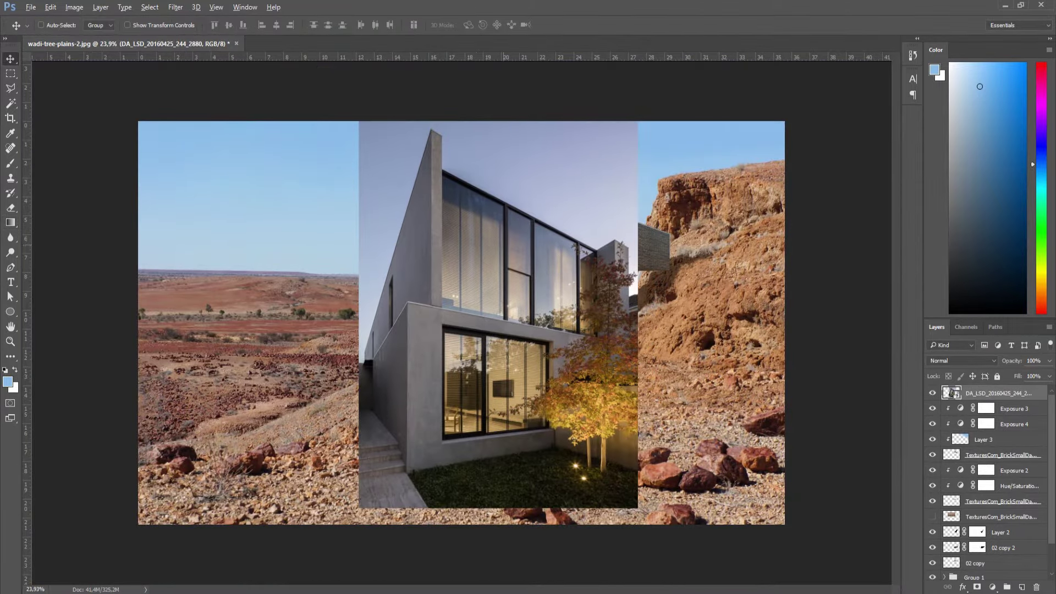
Trace the glass facade with the Polygonal Lasso to mask the photo down to it.
key("l")
scroll(472, 155, "up", 4)
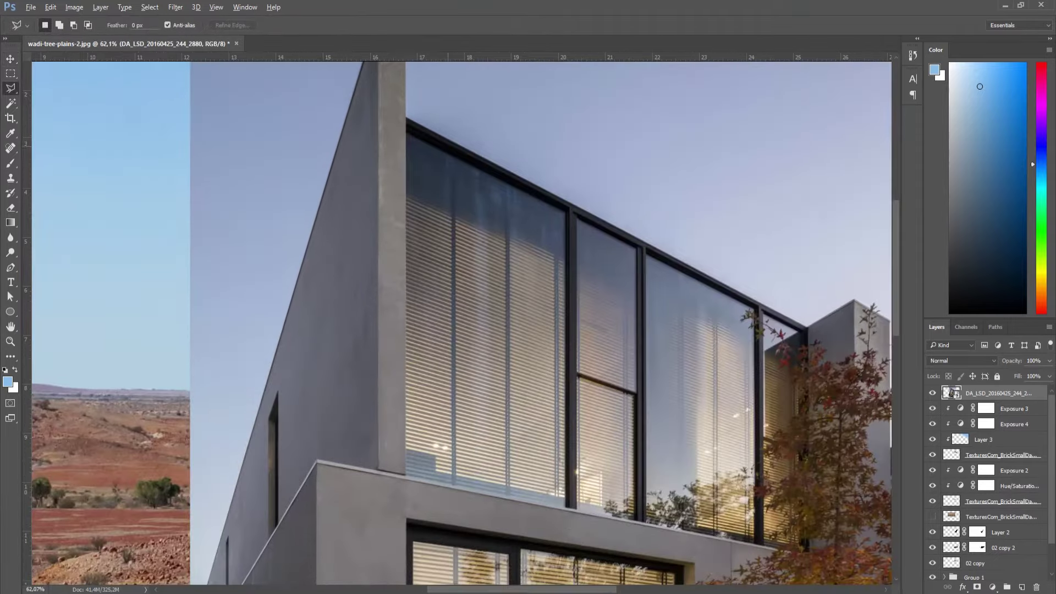
scroll(410, 121, "up", 2)
left_click_drag(871, 355, 607, 218)
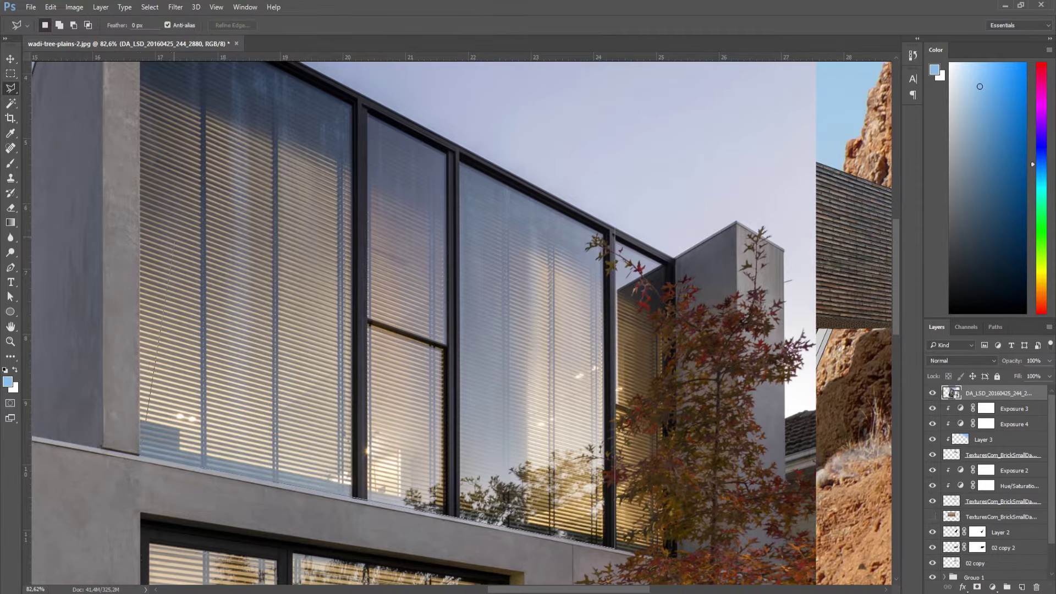
double_click(146, 421)
scroll(146, 420, "up", 5)
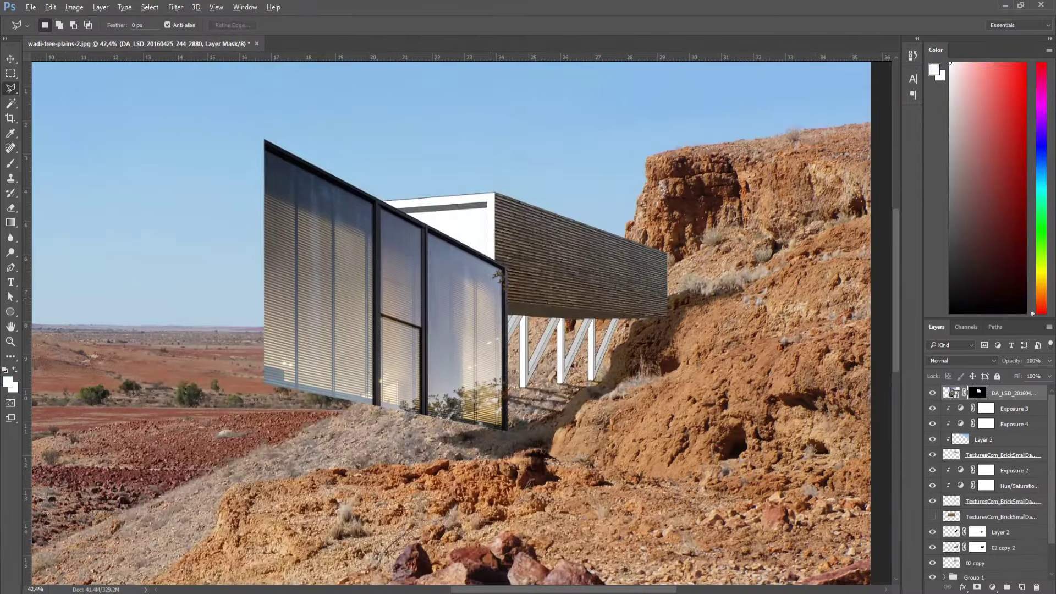
scroll(496, 276, "up", 3)
scroll(496, 275, "up", 4)
scroll(496, 275, "up", 2)
Target the house photo's pixels and confirm rasterizing the smart object layer.
key("s")
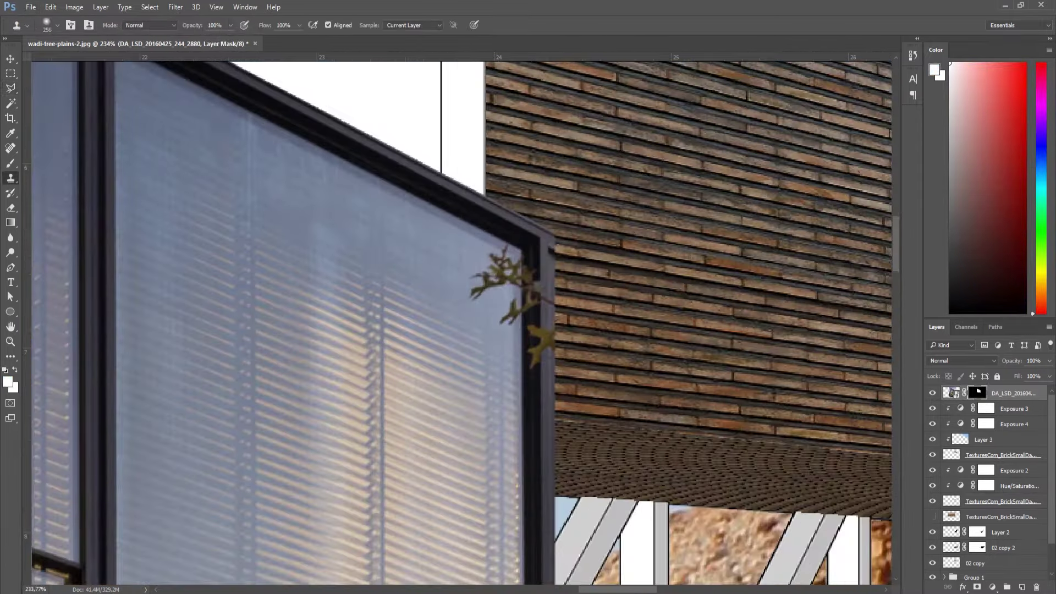
left_click(951, 393)
key("b")
left_click(527, 385)
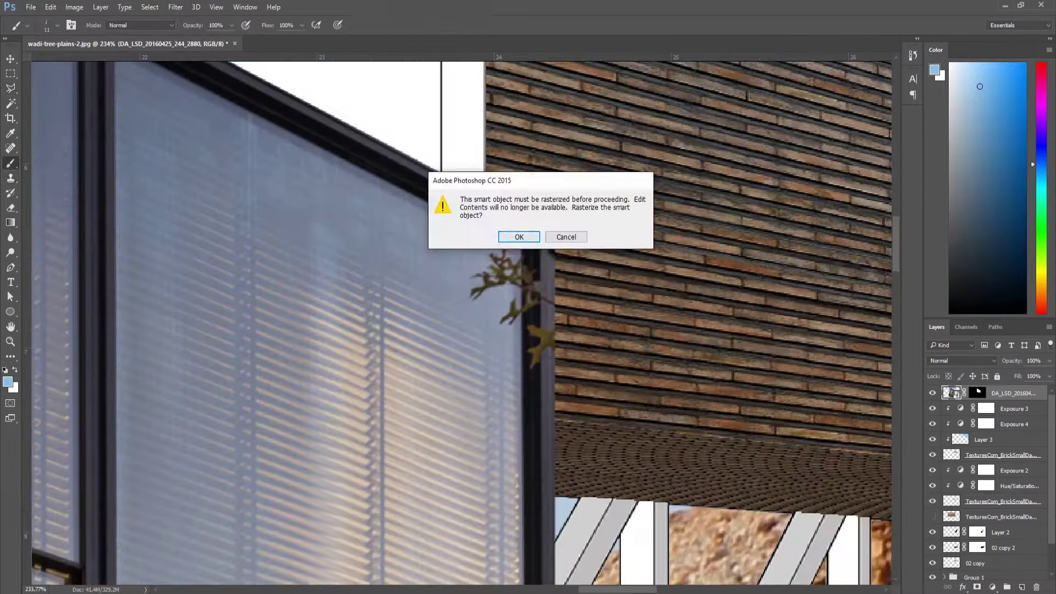
left_click(519, 237)
right_click(977, 392)
left_click(934, 425)
scroll(495, 247, "up", 2)
Clone glass texture over the whitish blotch and the leaf at the facade's edge.
left_click(484, 242, "alt")
key("bracketleft")
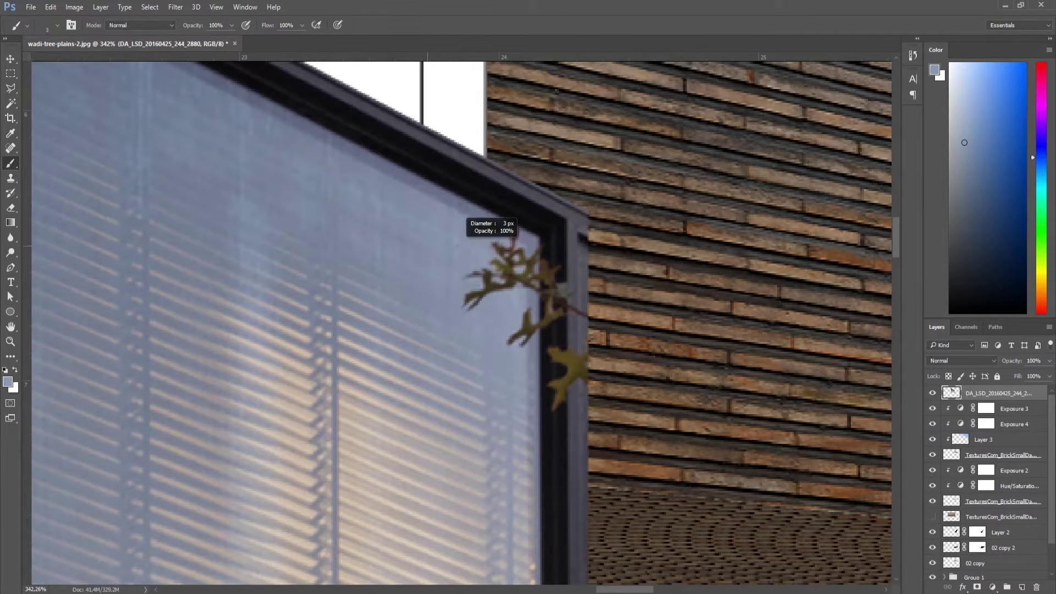
left_click_drag(464, 225, 435, 247)
left_click(443, 236, "alt")
key("s")
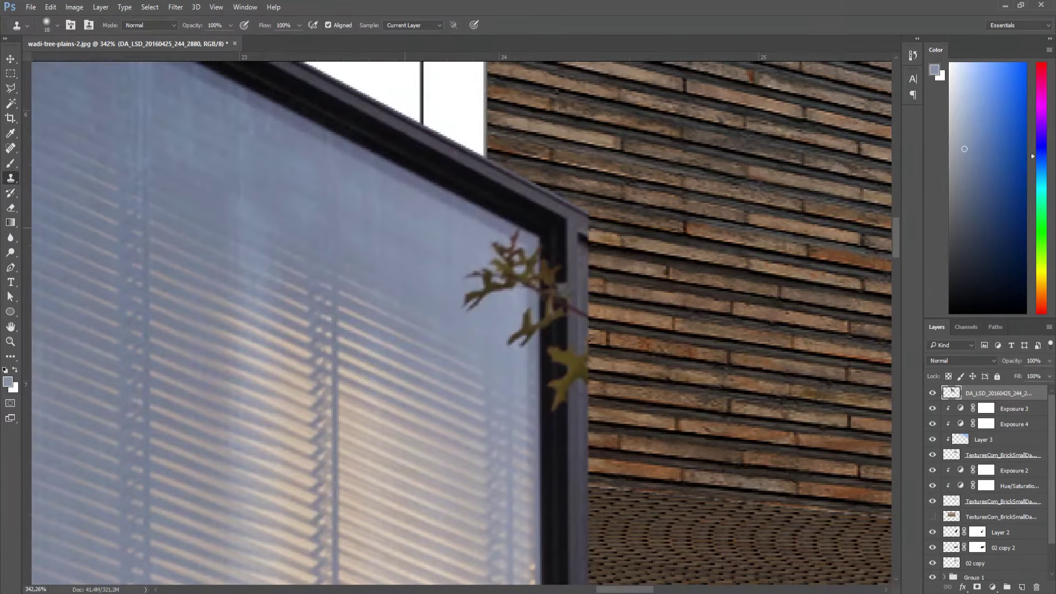
left_click(508, 259)
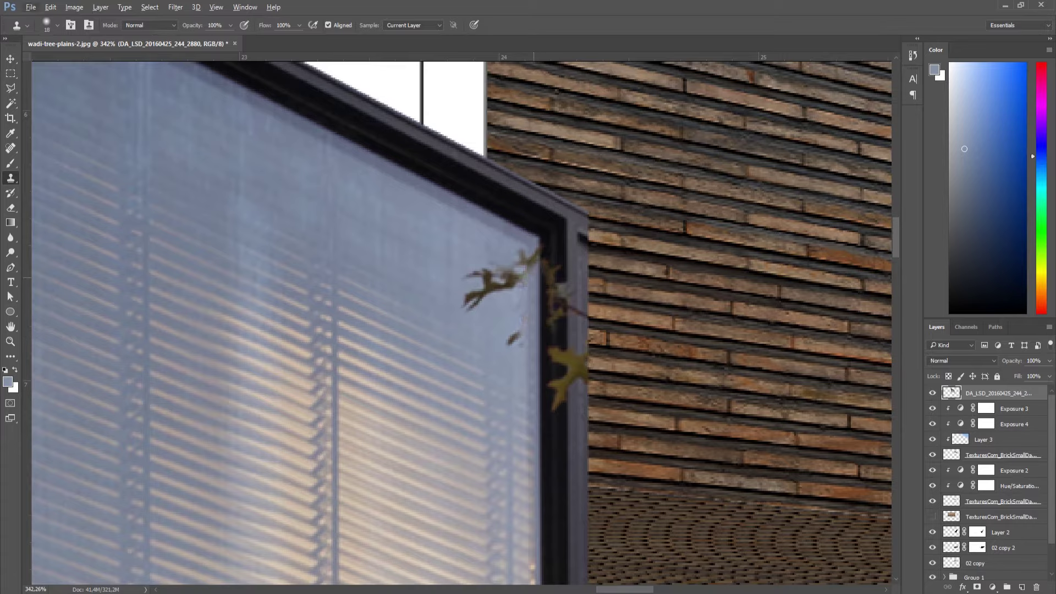
mouse_move(454, 299)
left_mouse_down()
mouse_move(477, 275)
mouse_move(514, 267)
left_mouse_up()
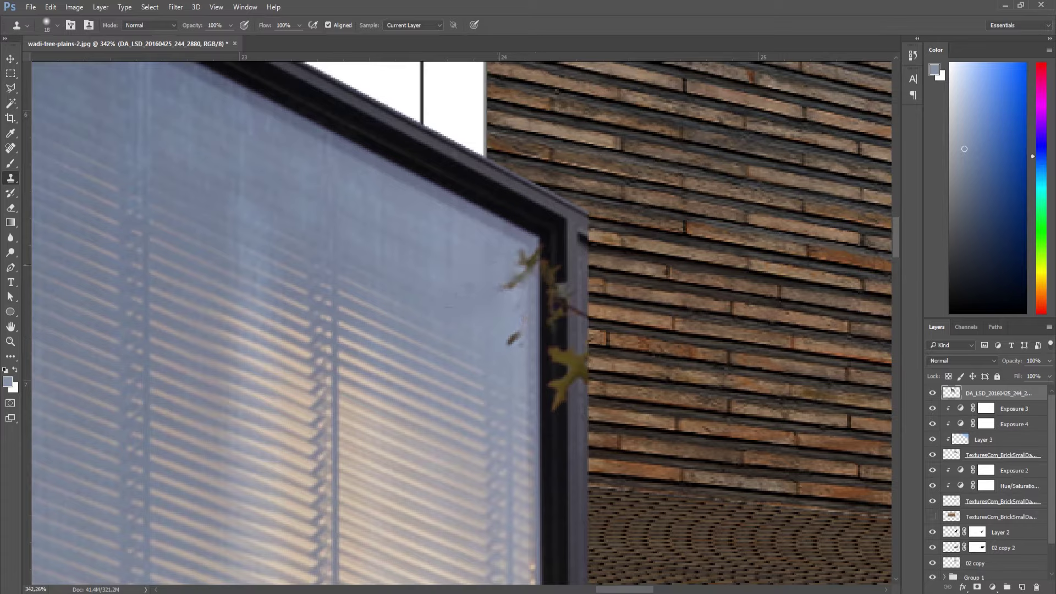
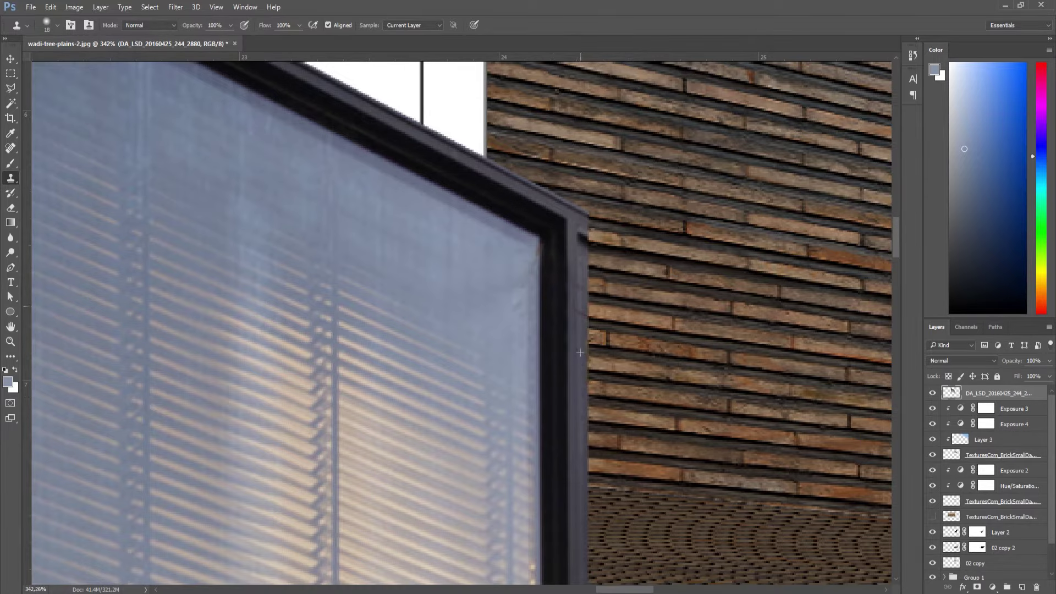
Zoom out from the close-up to view the house and the window photo.
scroll(462, 319, "down", 2)
scroll(462, 319, "down", 1)
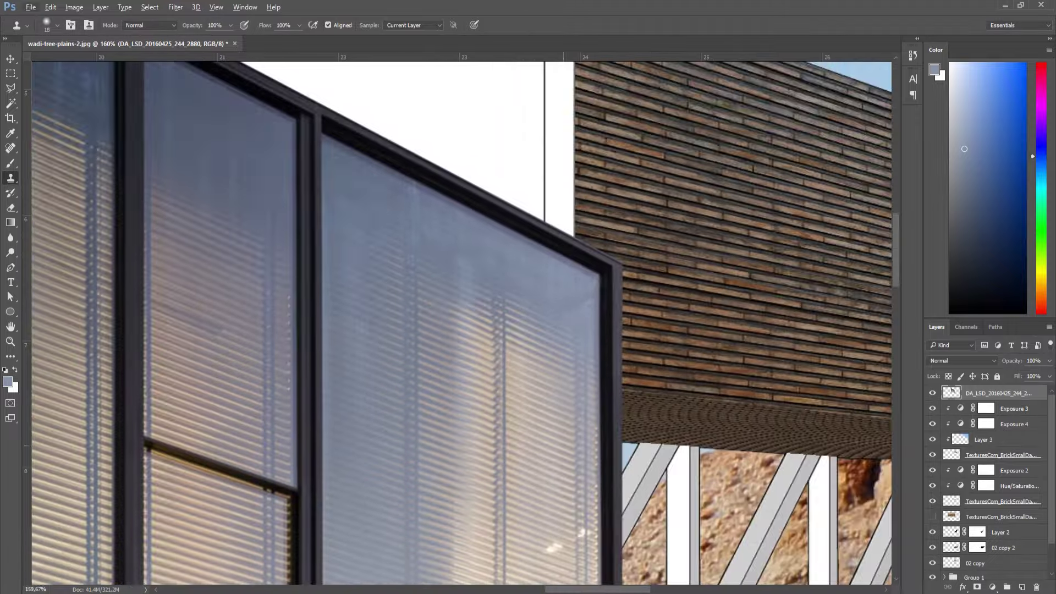
scroll(462, 319, "down", 1)
scroll(462, 319, "down", 2)
scroll(462, 319, "down", 1)
scroll(462, 319, "down", 1)
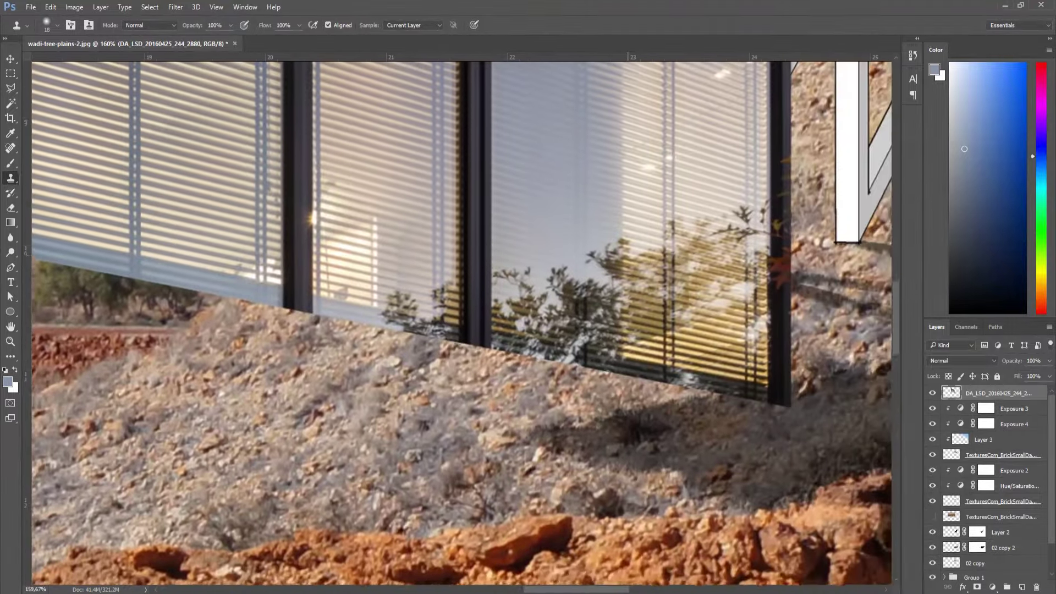
scroll(462, 319, "down", 1)
scroll(462, 319, "down", 1)
scroll(757, 296, "up", 4)
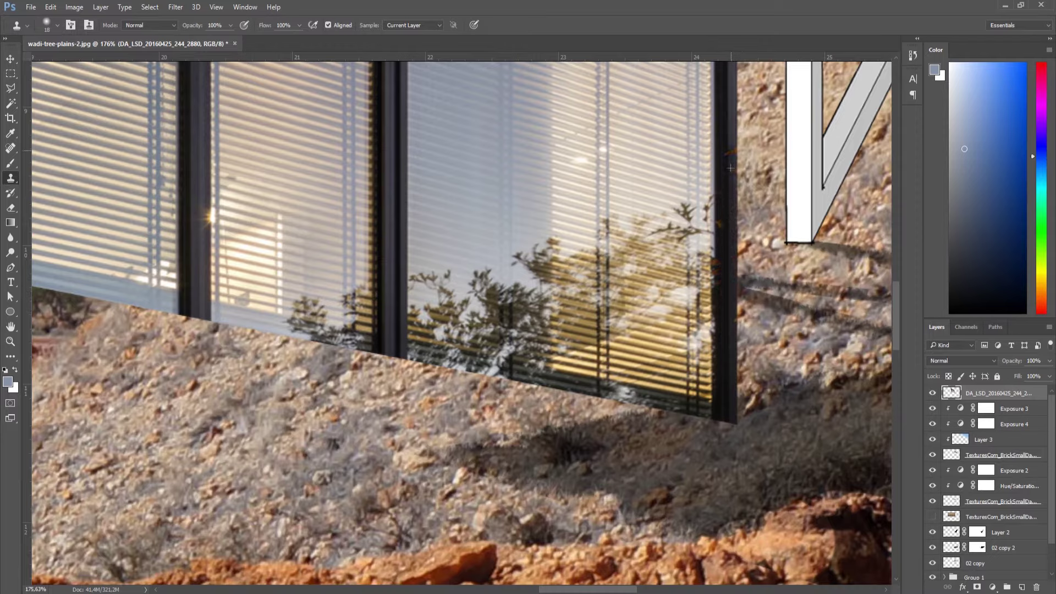
scroll(731, 172, "down", 2)
scroll(731, 172, "down", 2)
scroll(732, 172, "down", 1)
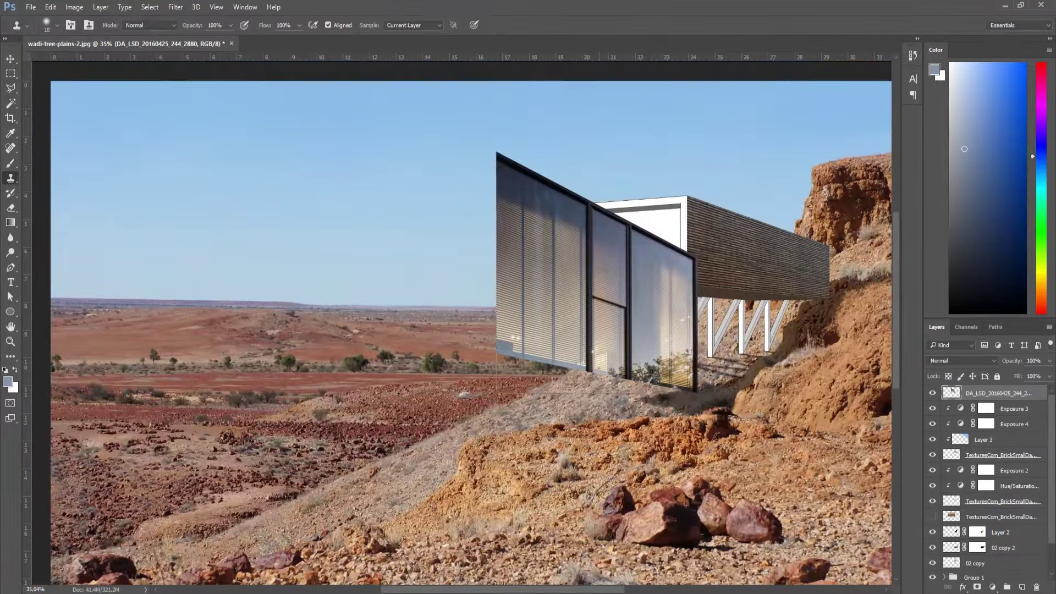
Flip the window photo horizontally, move it onto the house, and skew it into perspective.
key("ctrl+t")
right_click(598, 297)
left_click(660, 466)
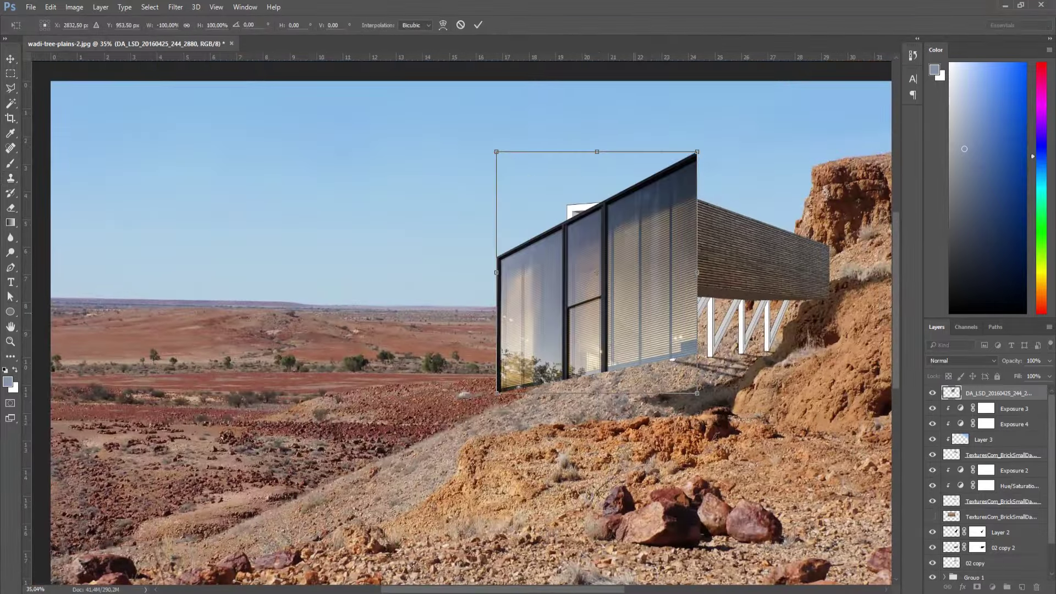
left_click_drag(617, 232, 718, 171)
right_click(695, 213)
key("Escape")
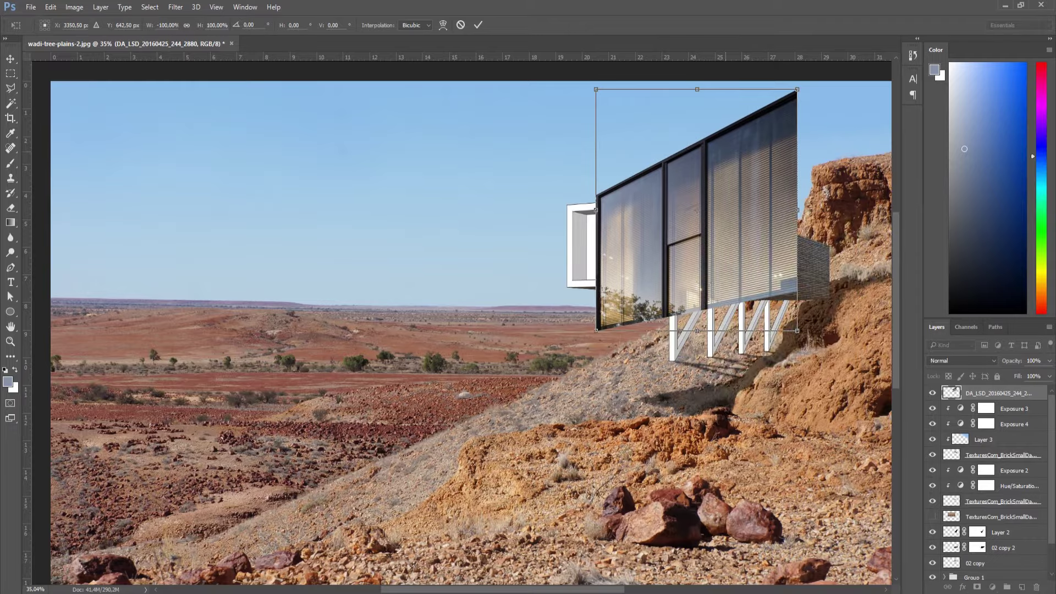
left_click_drag(797, 89, 731, 176)
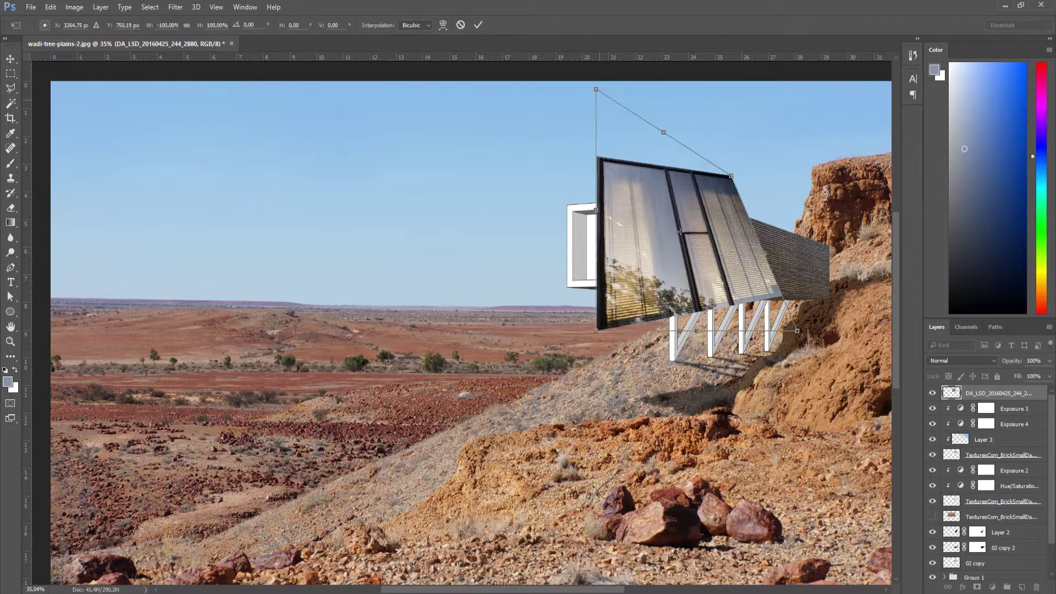
left_click_drag(596, 89, 579, 152)
left_click_drag(731, 176, 687, 228)
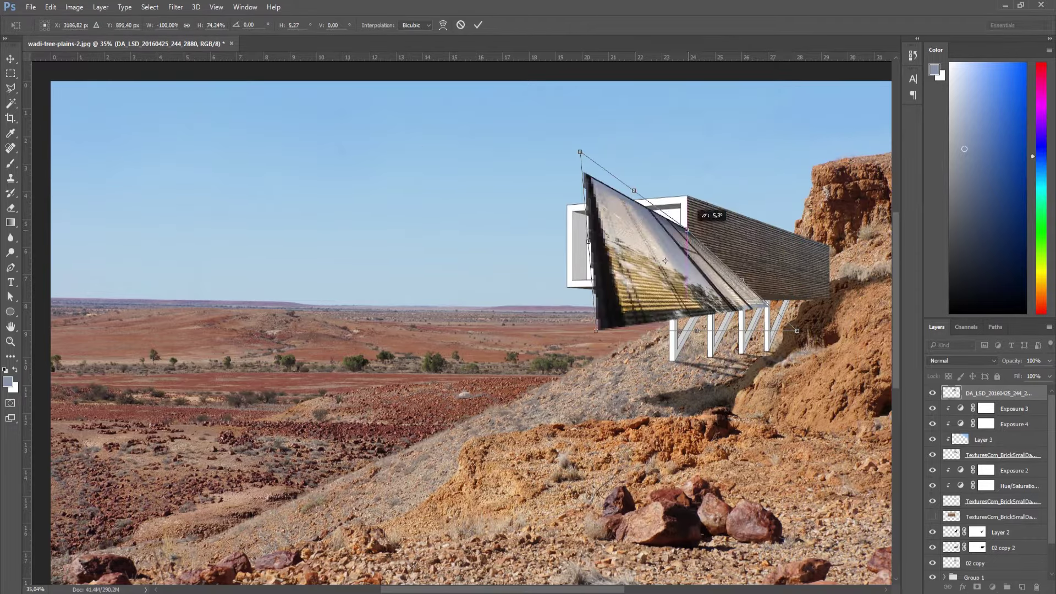
left_click_drag(797, 330, 672, 318)
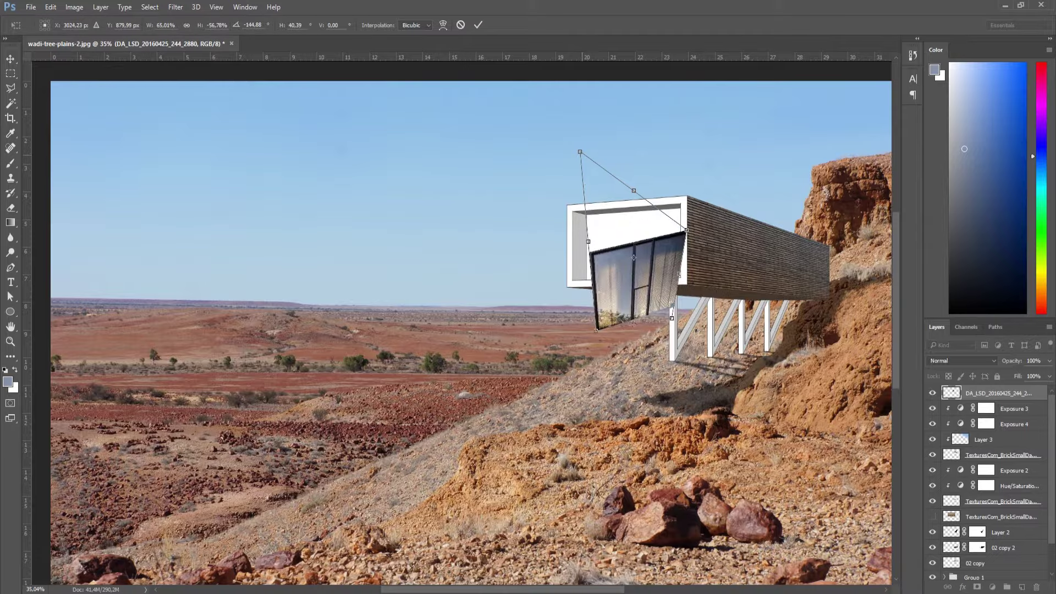
left_click_drag(579, 152, 579, 121)
Align the window photo's corners with the grey soffit bar and the frame's lower edge.
scroll(681, 210, "up", 5)
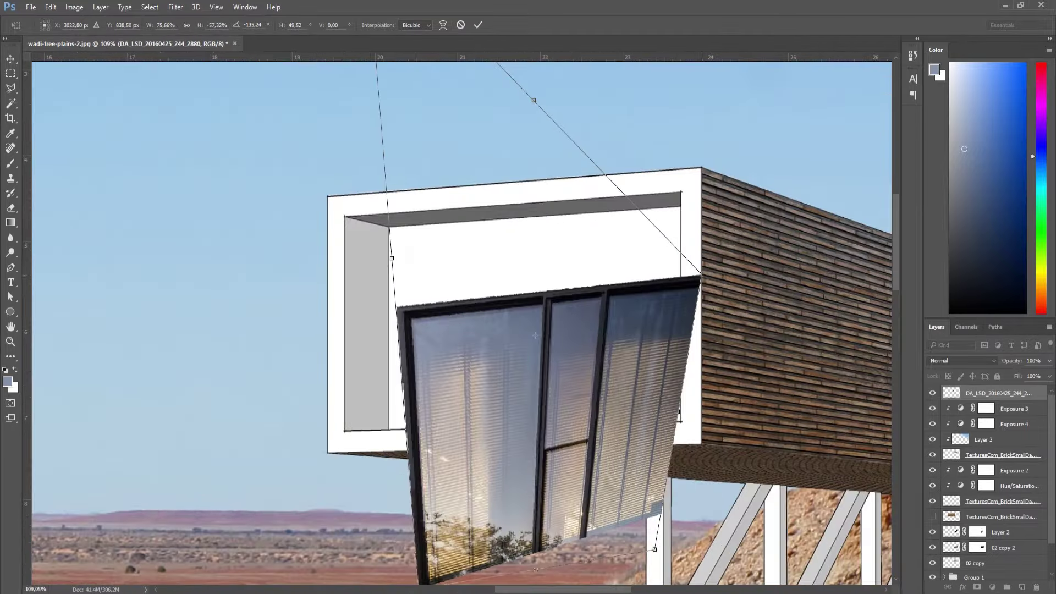
mouse_move(701, 274)
left_mouse_down()
mouse_move(676, 217)
mouse_move(682, 198)
mouse_move(682, 233)
left_mouse_up()
scroll(682, 200, "up", 4)
scroll(682, 201, "up", 5)
scroll(682, 234, "down", 3)
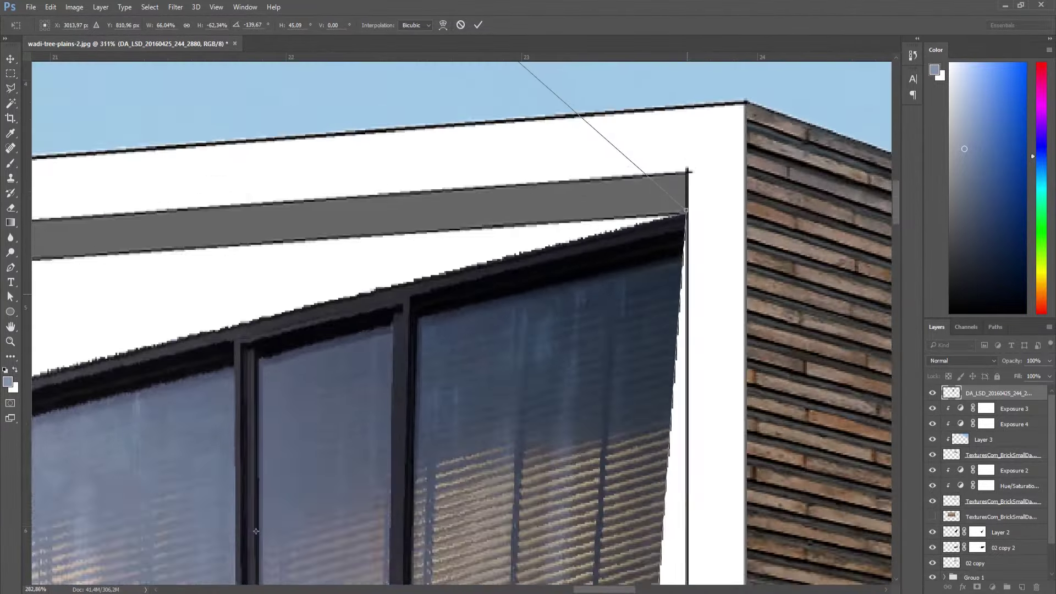
scroll(682, 233, "down", 2)
scroll(374, 259, "down", 3)
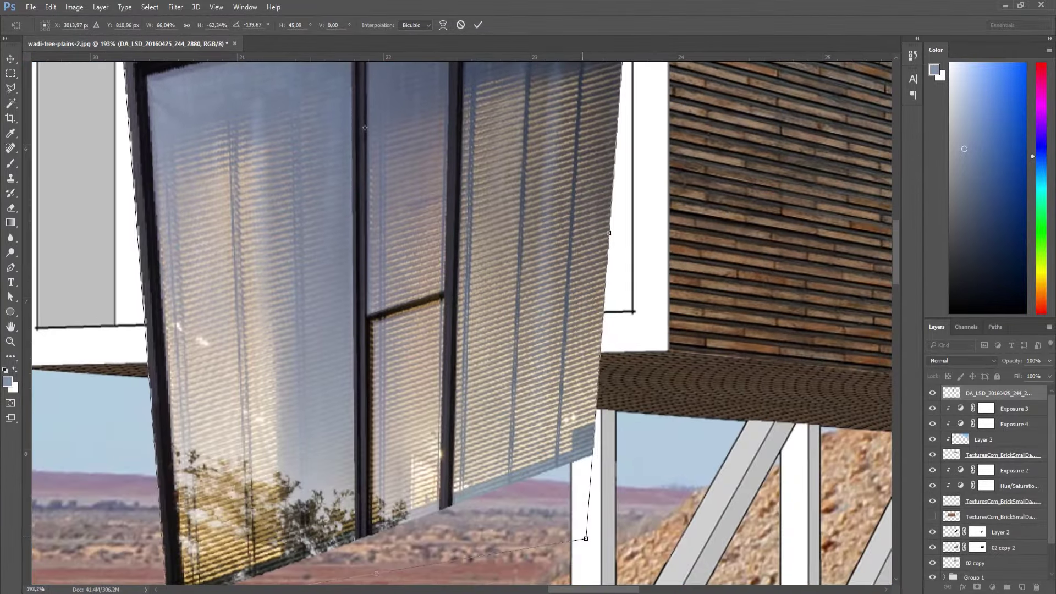
mouse_move(634, 311)
left_mouse_down()
mouse_move(630, 394)
mouse_move(630, 378)
left_mouse_up()
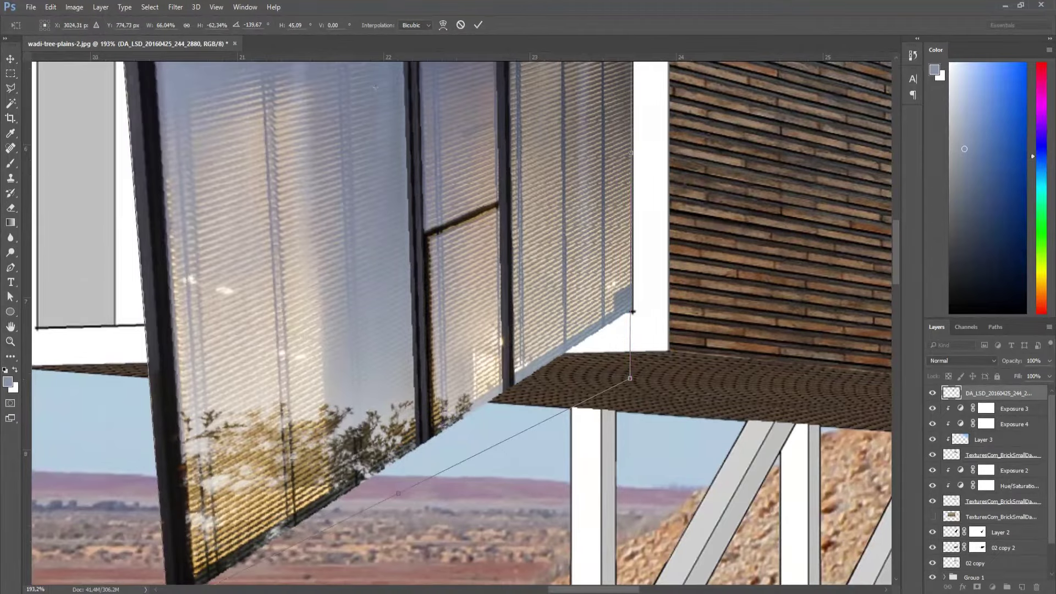
scroll(595, 118, "down", 1)
scroll(596, 118, "down", 1)
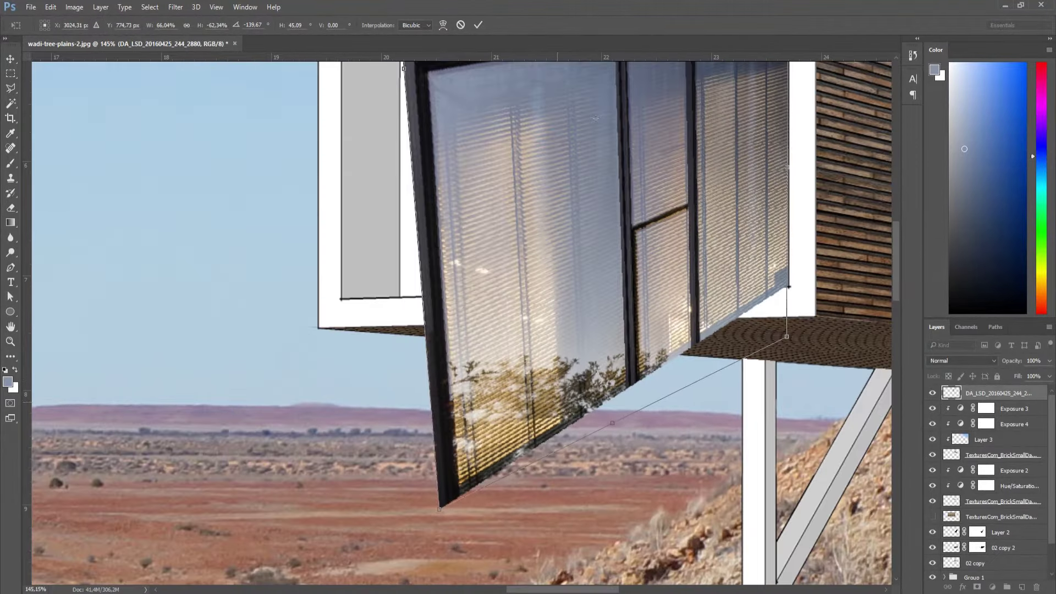
left_click_drag(595, 118, 586, 64)
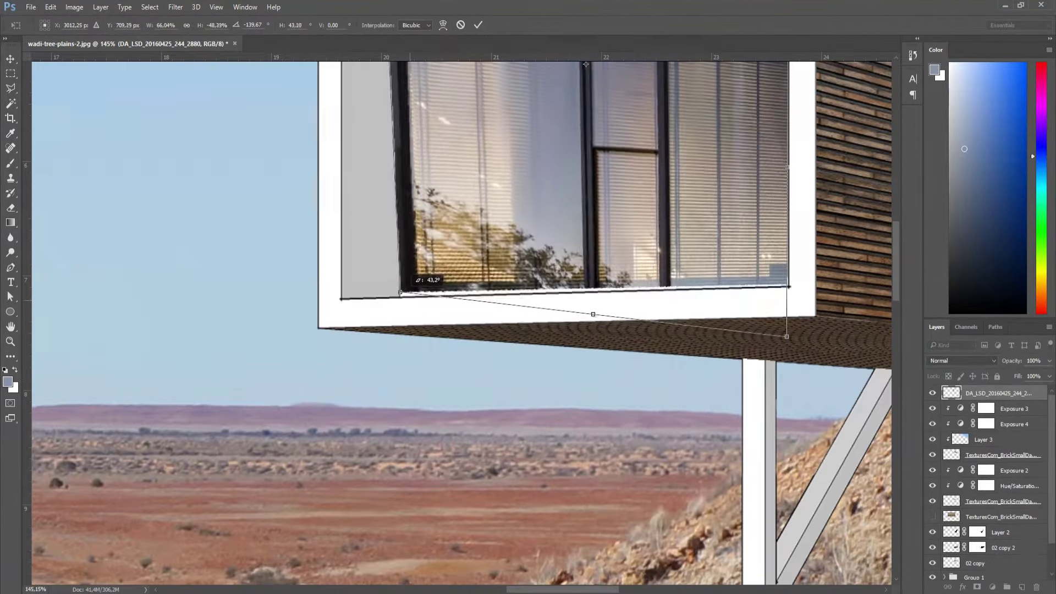
Line up the window photo's top-left and bottom-right corners precisely with the white frame opening.
scroll(814, 279, "up", 3)
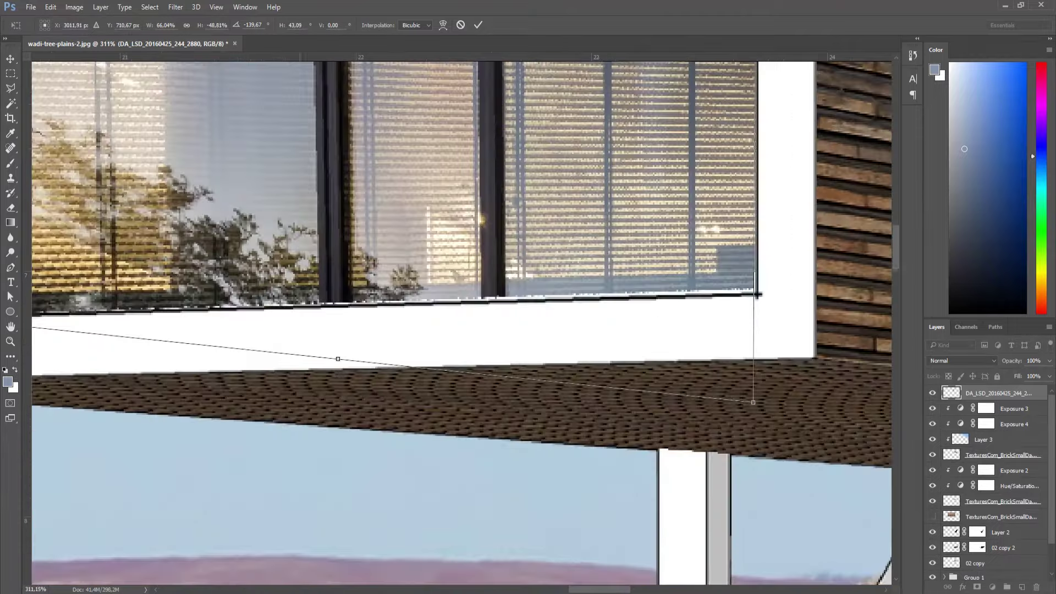
scroll(764, 401, "down", 2)
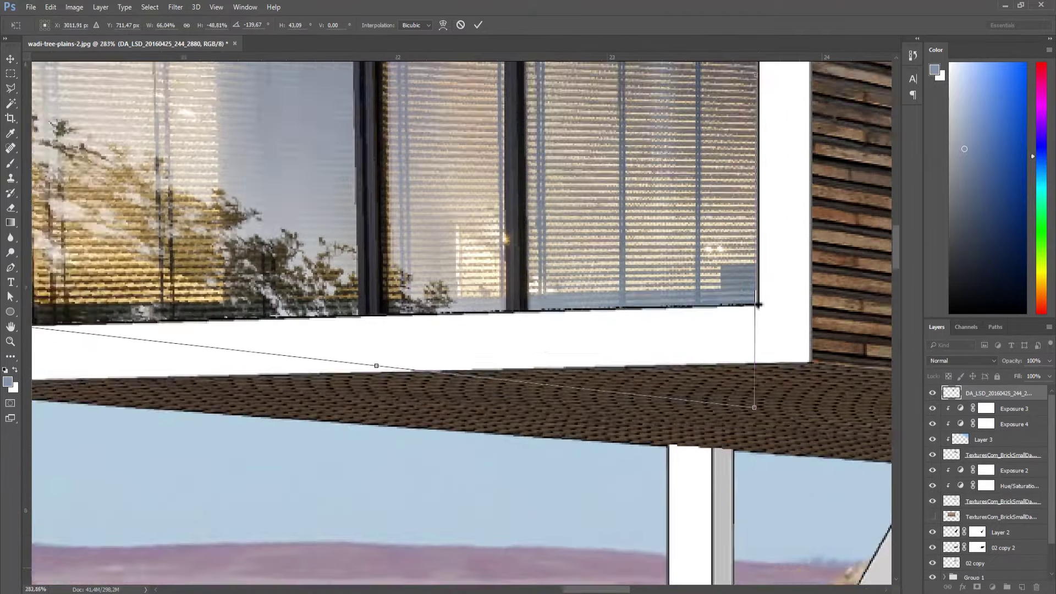
scroll(759, 401, "down", 3)
scroll(462, 325, "up", 3)
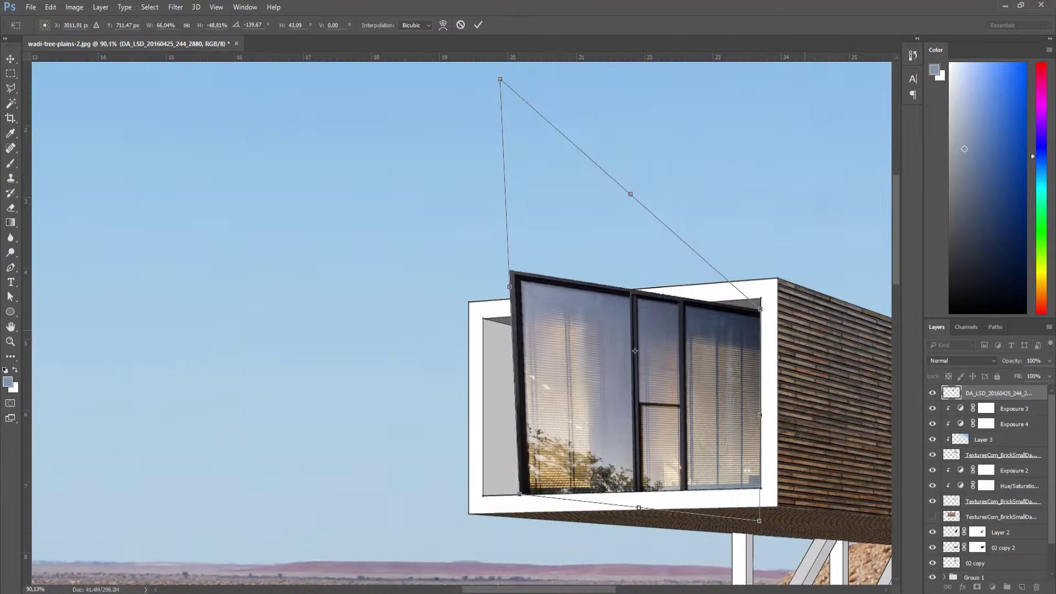
left_click_drag(500, 78, 518, 200)
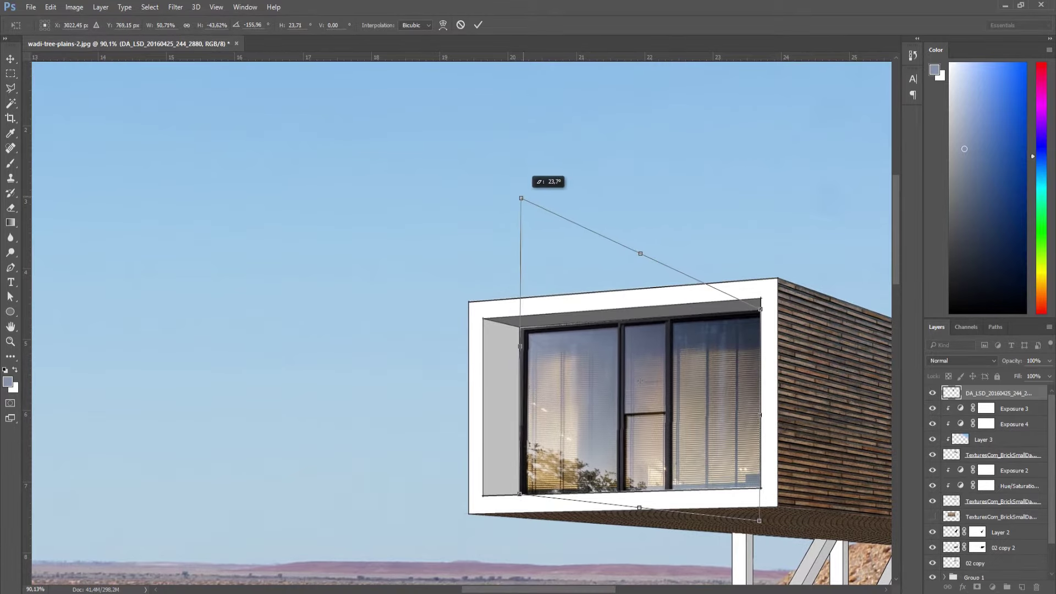
scroll(519, 200, "up", 2)
scroll(538, 342, "up", 2)
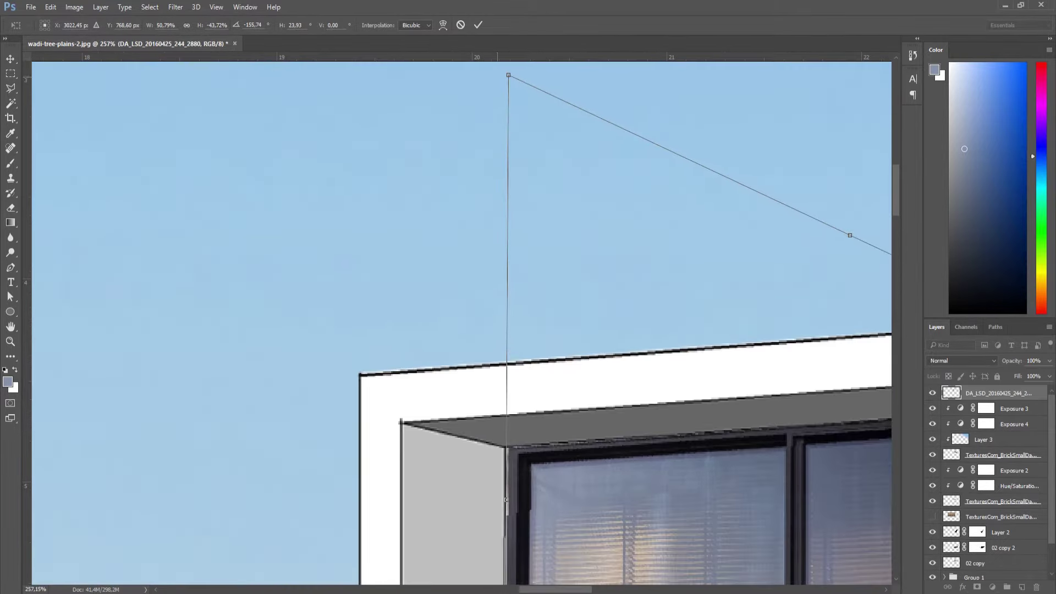
left_click_drag(508, 75, 502, 74)
scroll(393, 148, "down", 3)
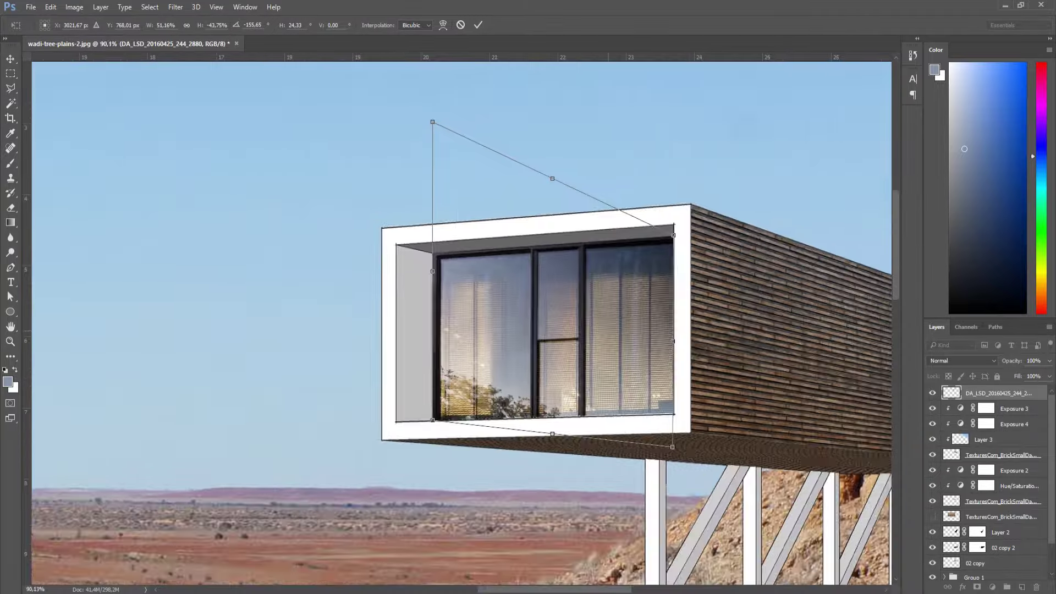
scroll(673, 231, "up", 2)
scroll(683, 347, "up", 3)
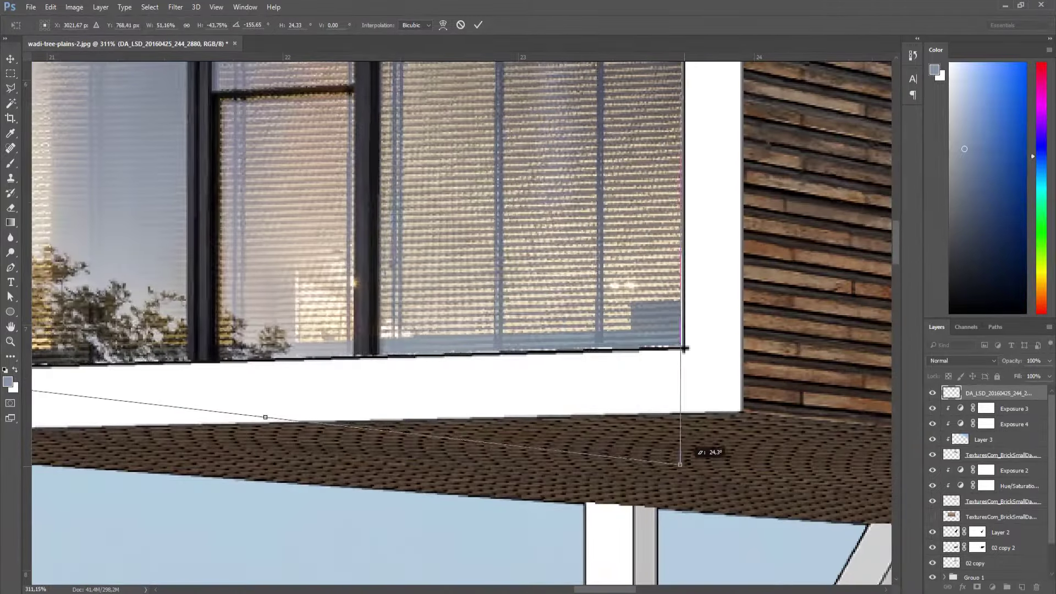
left_click_drag(680, 461, 685, 467)
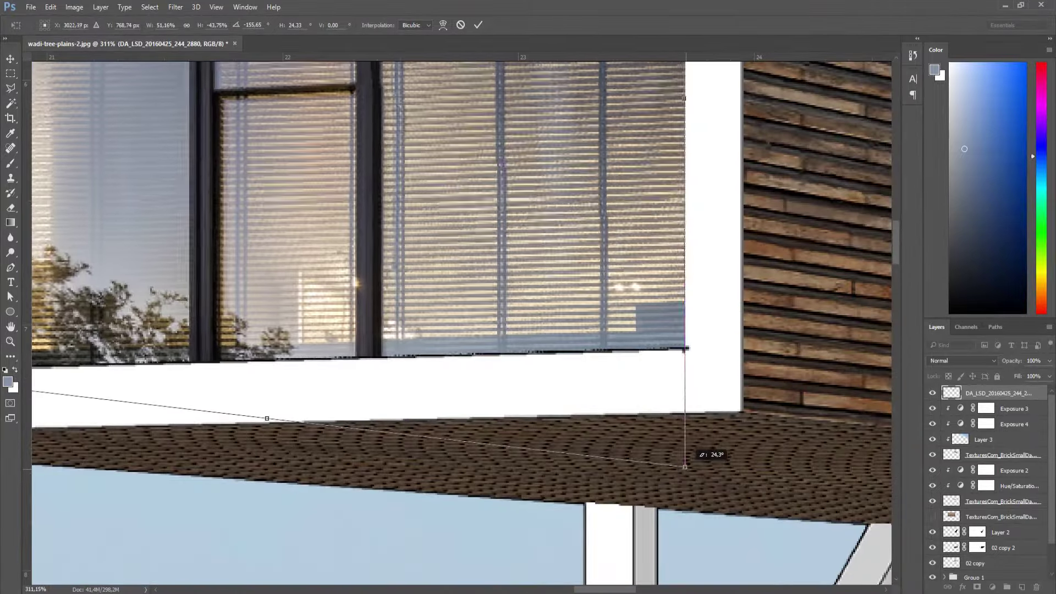
scroll(684, 468, "down", 3)
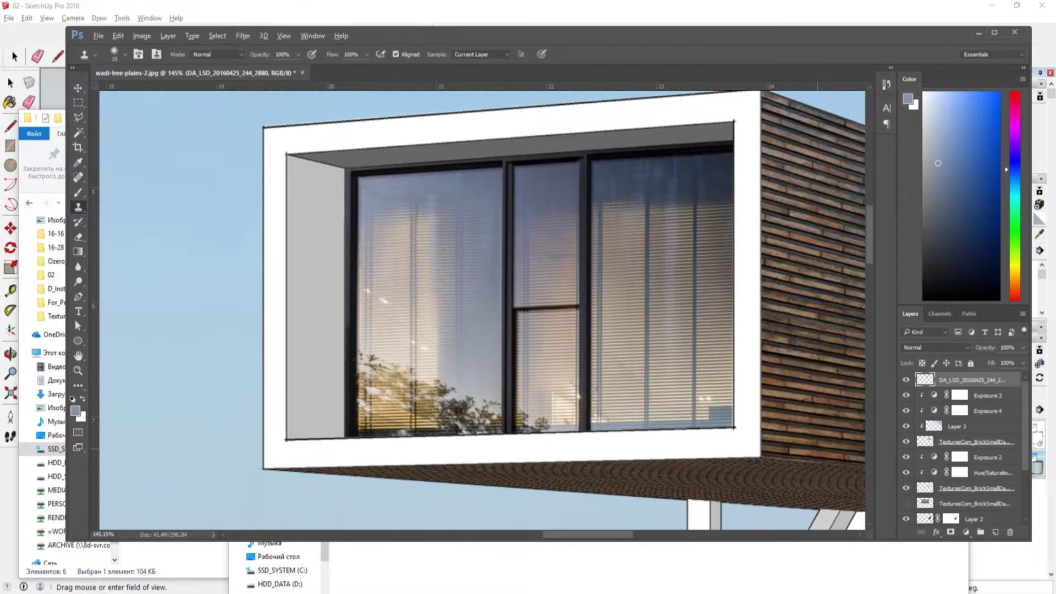
Fine-tune the window photo's bottom-right corner in a fresh transform and apply it.
key("ctrl+t")
scroll(731, 432, "up", 2)
scroll(732, 434, "up", 5)
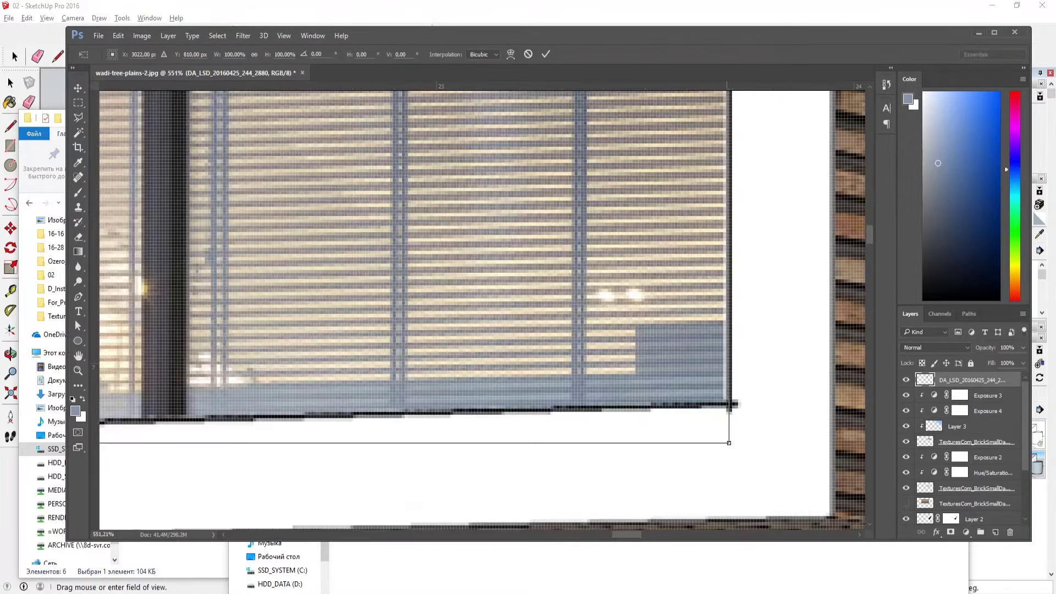
scroll(728, 442, "down", 2)
right_click(730, 405)
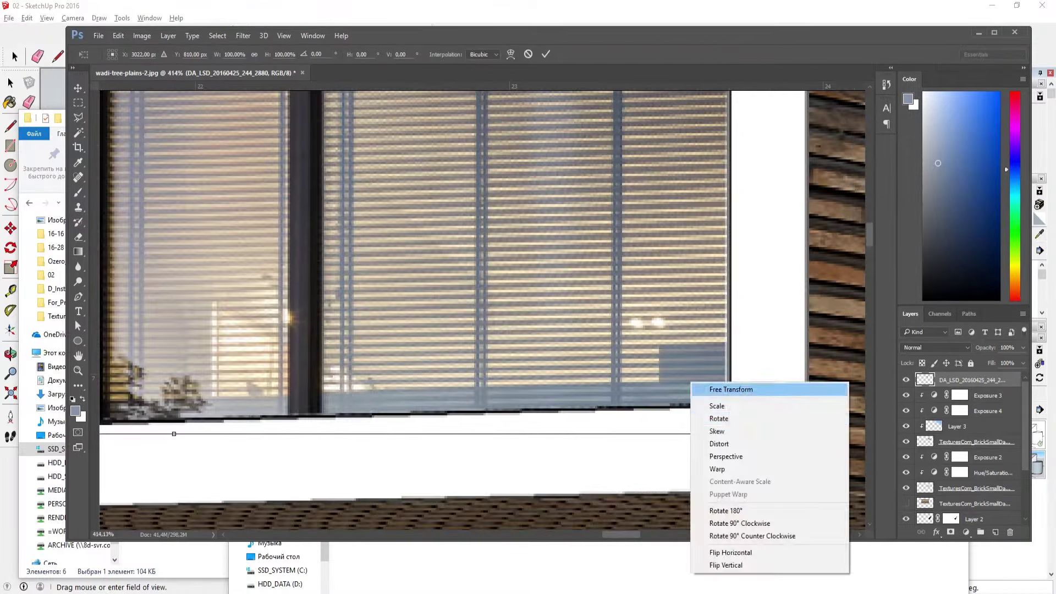
key("Escape")
scroll(726, 439, "up", 4)
left_click_drag(726, 439, 732, 438)
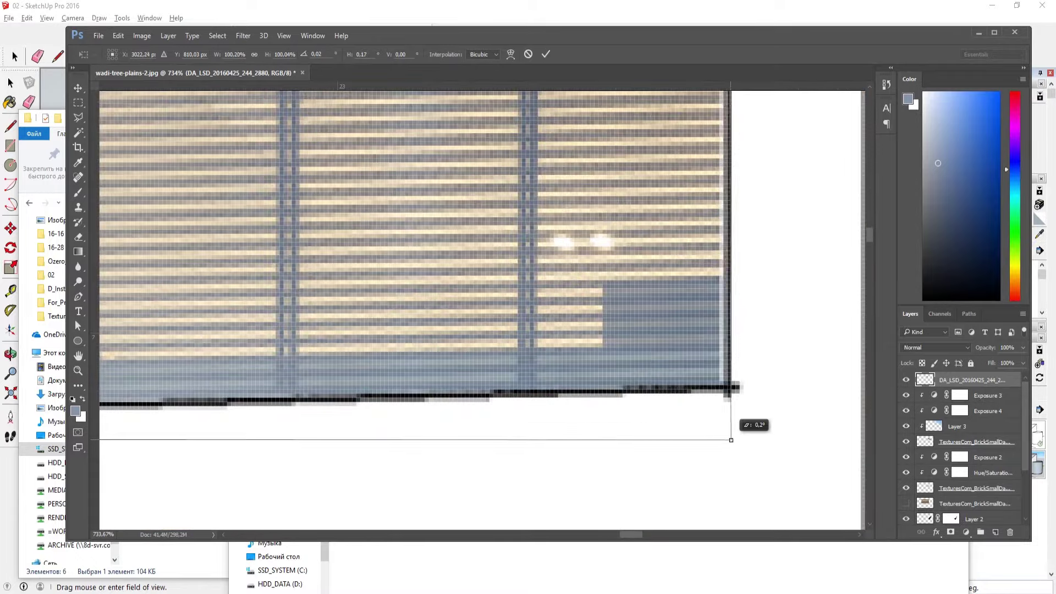
key("Return")
Zoom out to see the full composite with the fitted window glazing.
scroll(725, 396, "down", 3)
scroll(726, 396, "down", 3)
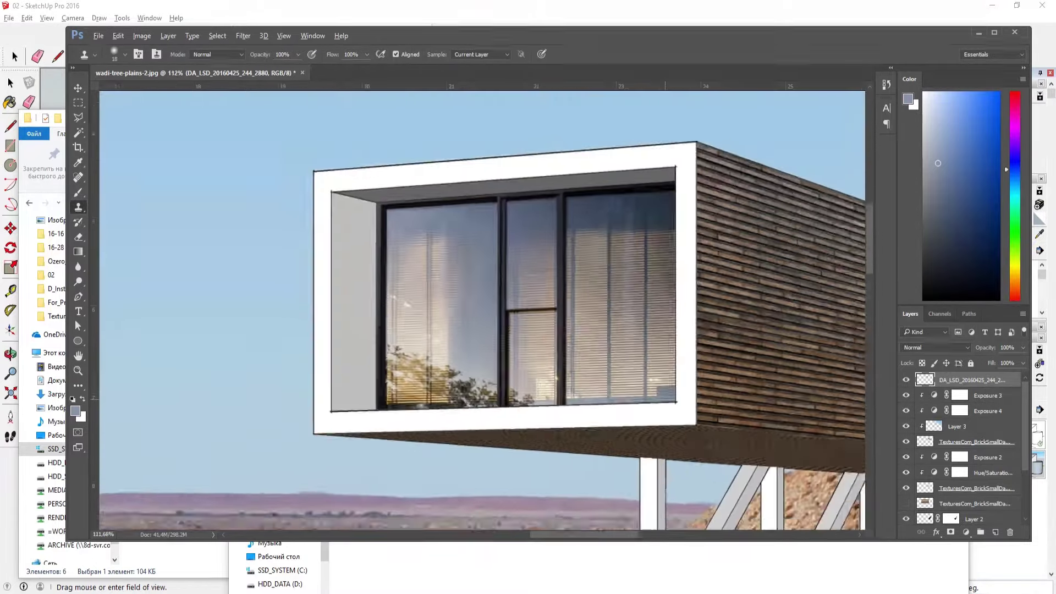
scroll(725, 396, "down", 2)
scroll(725, 396, "down", 2)
scroll(466, 296, "up", 2)
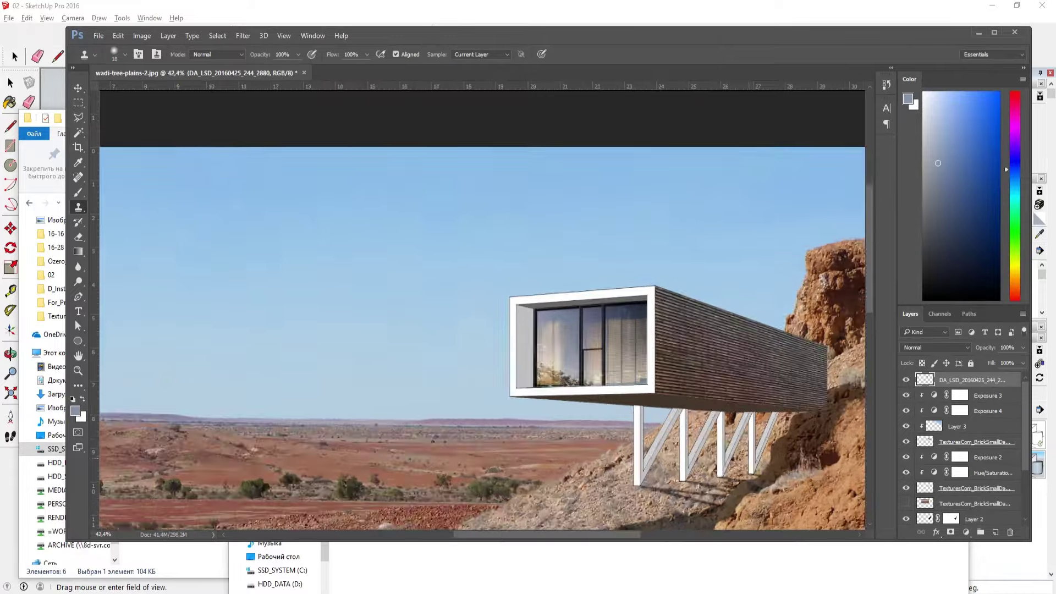
scroll(403, 277, "up", 2)
Add an Exposure adjustment layer with Exposure -0.86 and Gamma 0.85 to darken the house.
left_click(994, 33)
scroll(341, 130, "up", 1)
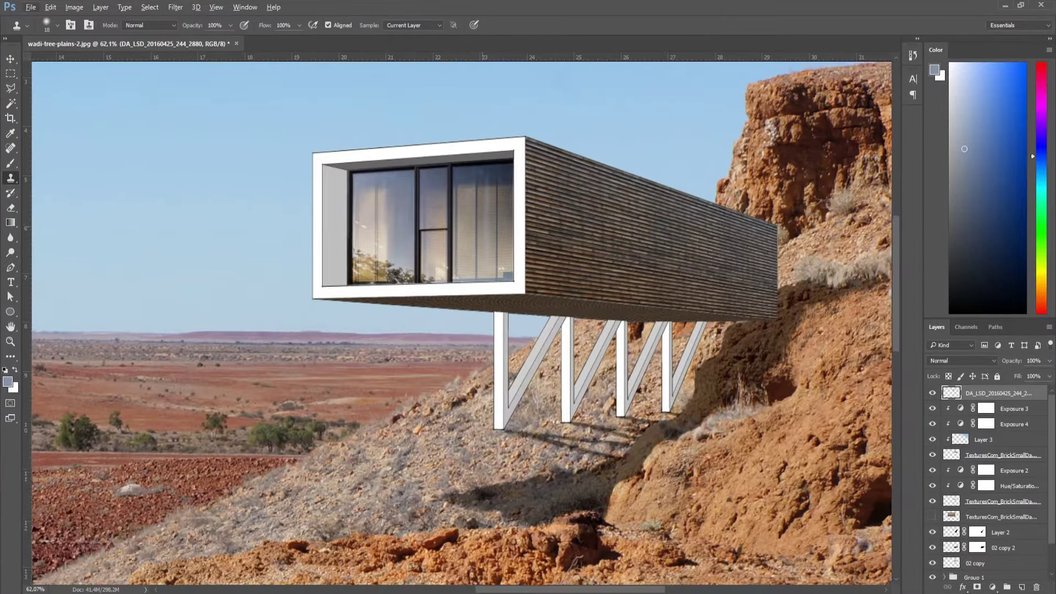
scroll(341, 129, "up", 1)
scroll(341, 129, "up", 1)
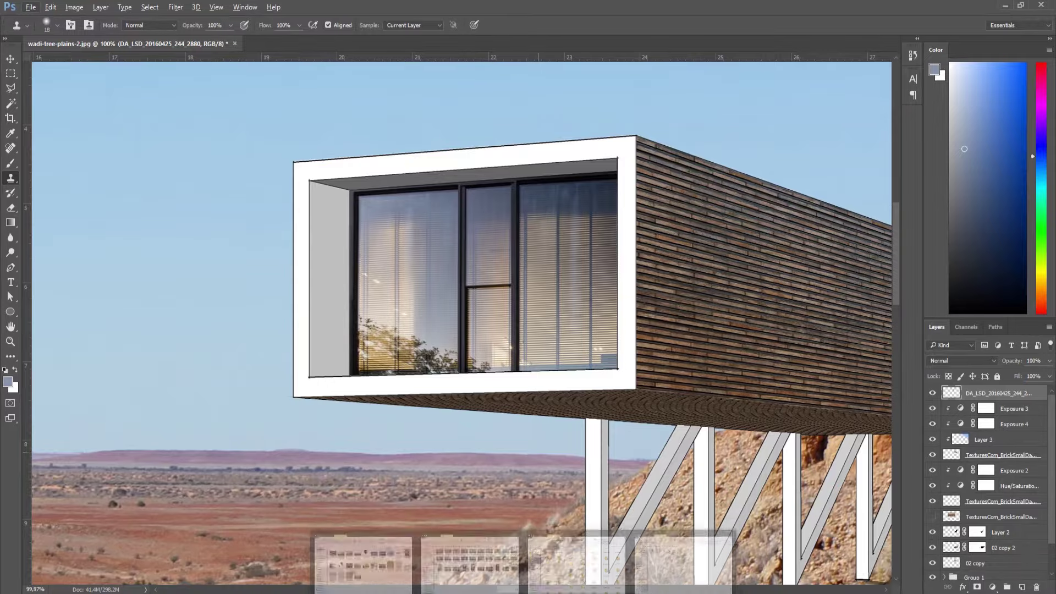
scroll(518, 357, "down", 3)
left_click(992, 587)
left_click(935, 419)
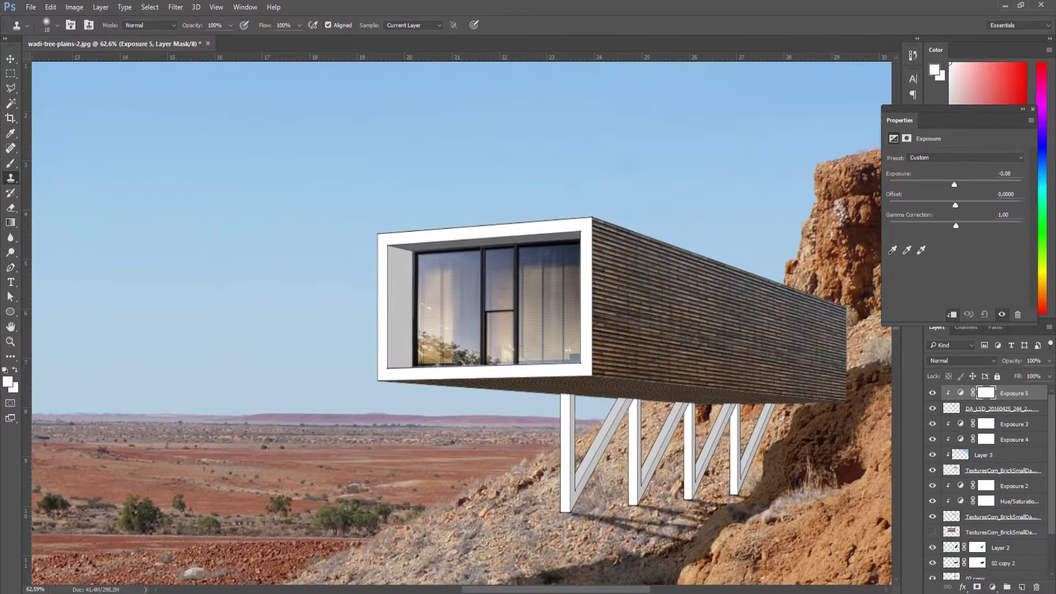
left_click_drag(954, 185, 946, 184)
left_click_drag(956, 225, 963, 225)
Group the brick texture and Exposure layers into Group 2, masked to the house selection.
scroll(677, 315, "down", 3)
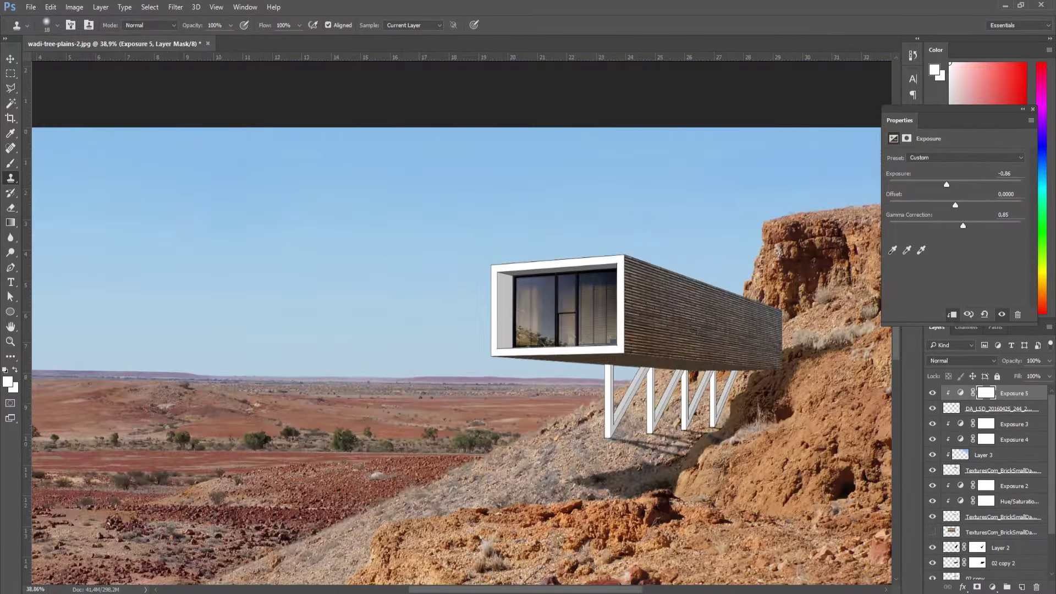
scroll(462, 325, "up", 2)
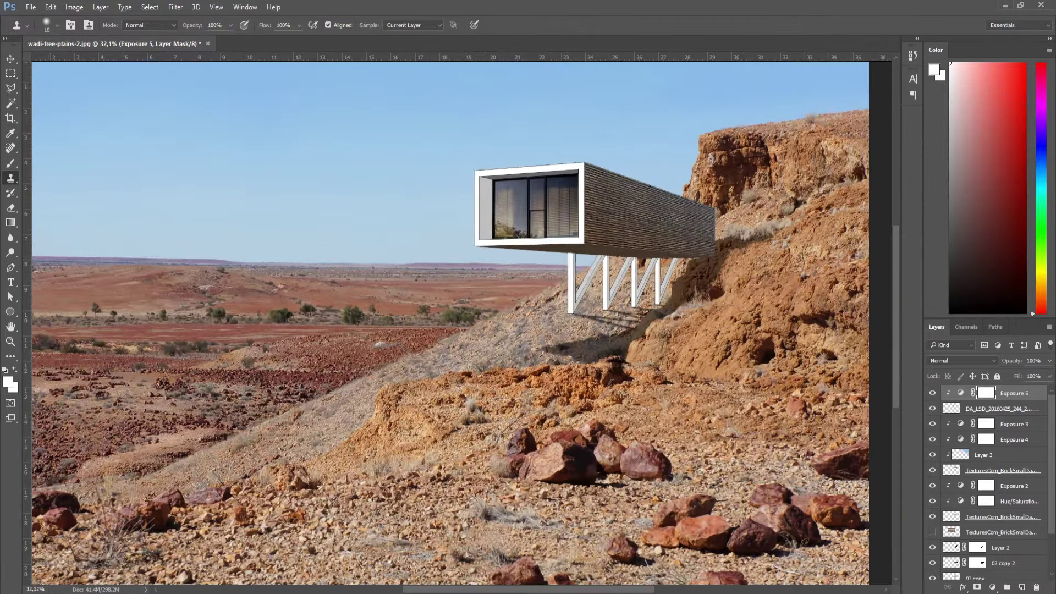
scroll(990, 478, "down", 2)
left_click(1001, 466)
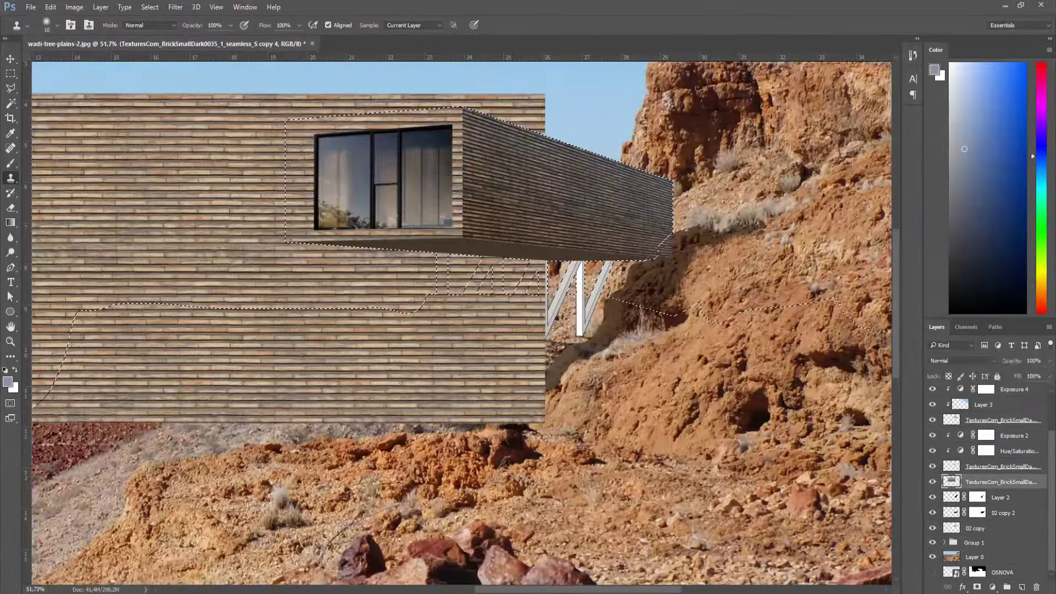
scroll(990, 479, "up", 2)
left_click(1013, 404, "shift")
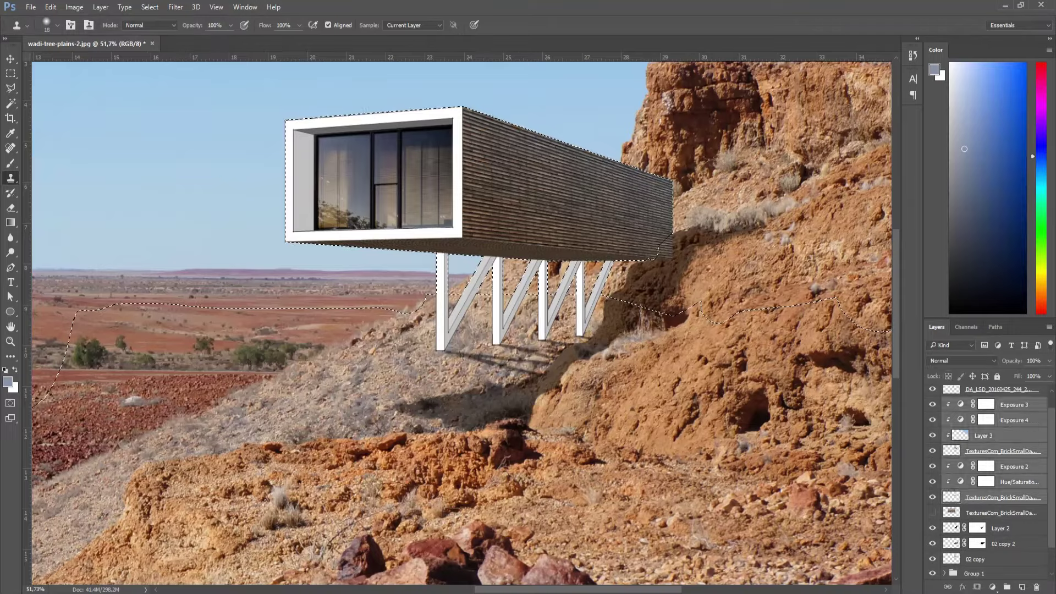
key("ctrl+g")
left_click(976, 587)
scroll(462, 324, "down", 2)
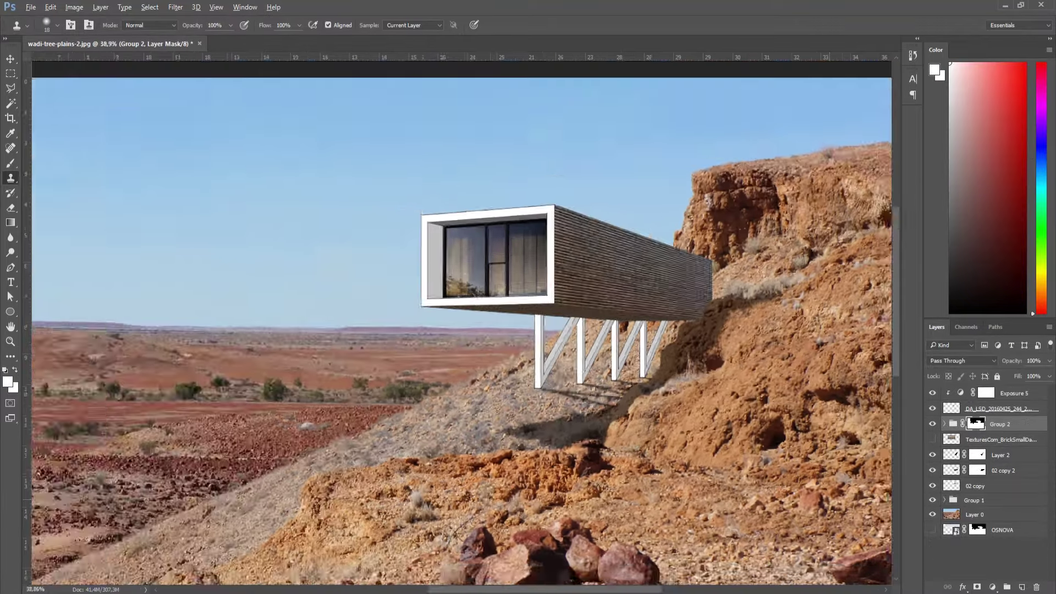
scroll(462, 325, "down", 1)
scroll(462, 325, "up", 3)
scroll(462, 324, "up", 2)
scroll(681, 154, "up", 2)
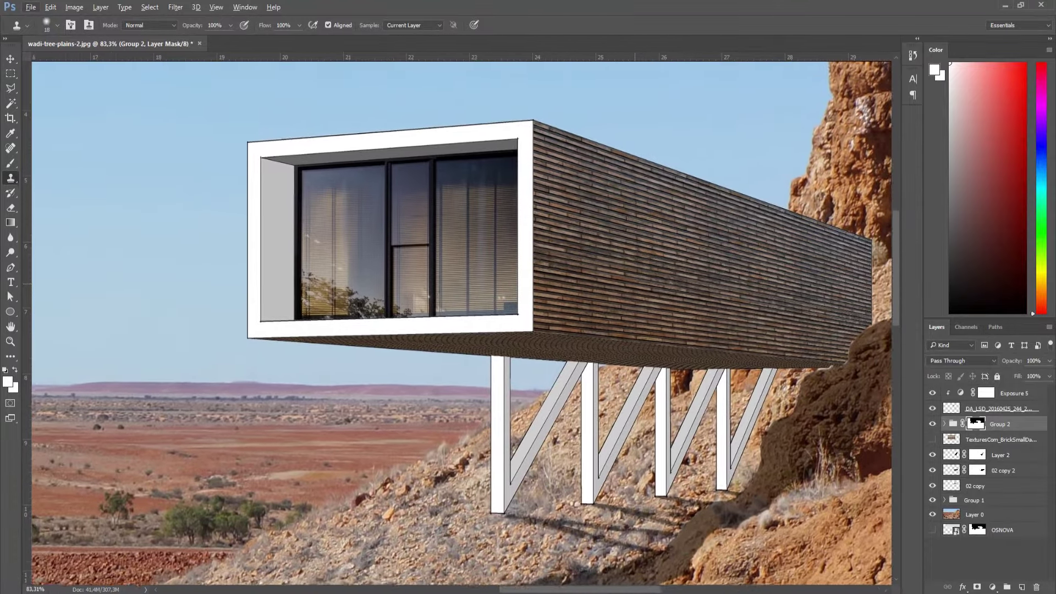
scroll(650, 201, "down", 3)
scroll(651, 201, "down", 1)
scroll(463, 321, "down", 1)
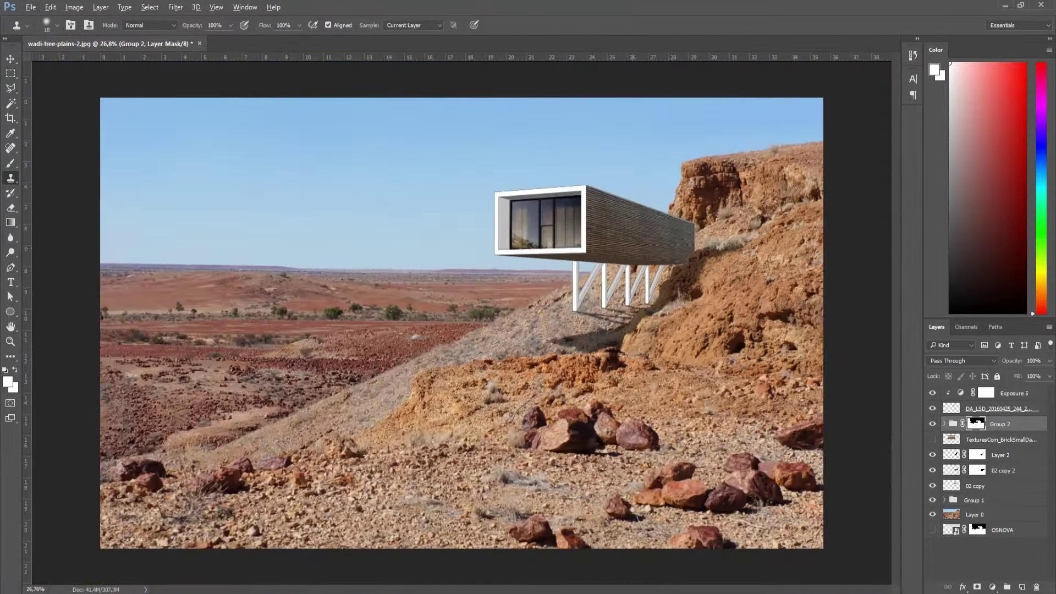
scroll(572, 226, "up", 4)
scroll(572, 226, "up", 6)
scroll(572, 225, "up", 3)
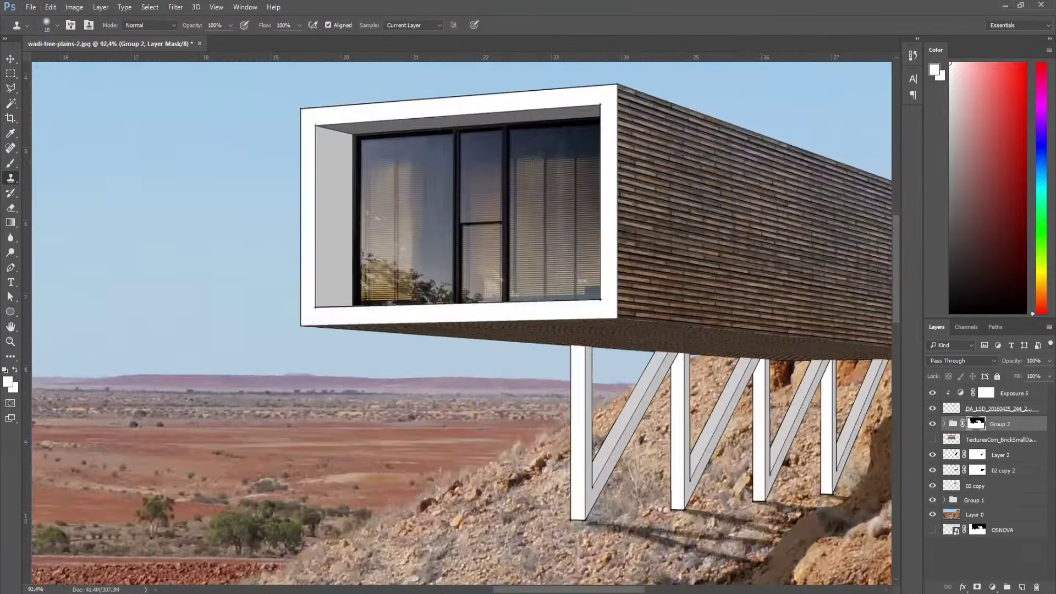
scroll(462, 321, "up", 5)
scroll(462, 321, "right", 3)
On Layer 0, Alt-drag the Clone Stamp brush size up to about 66 pixels.
left_click(975, 514)
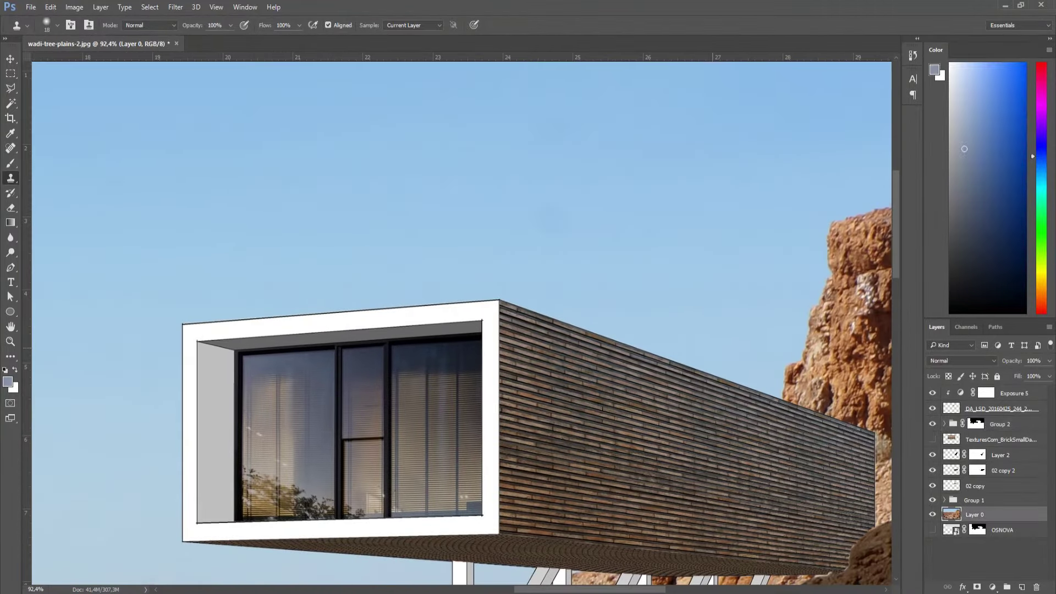
key("alt")
left_click_drag(527, 226, 555, 226)
scroll(437, 222, "down", 2)
scroll(437, 222, "down", 2)
scroll(437, 222, "up", 2)
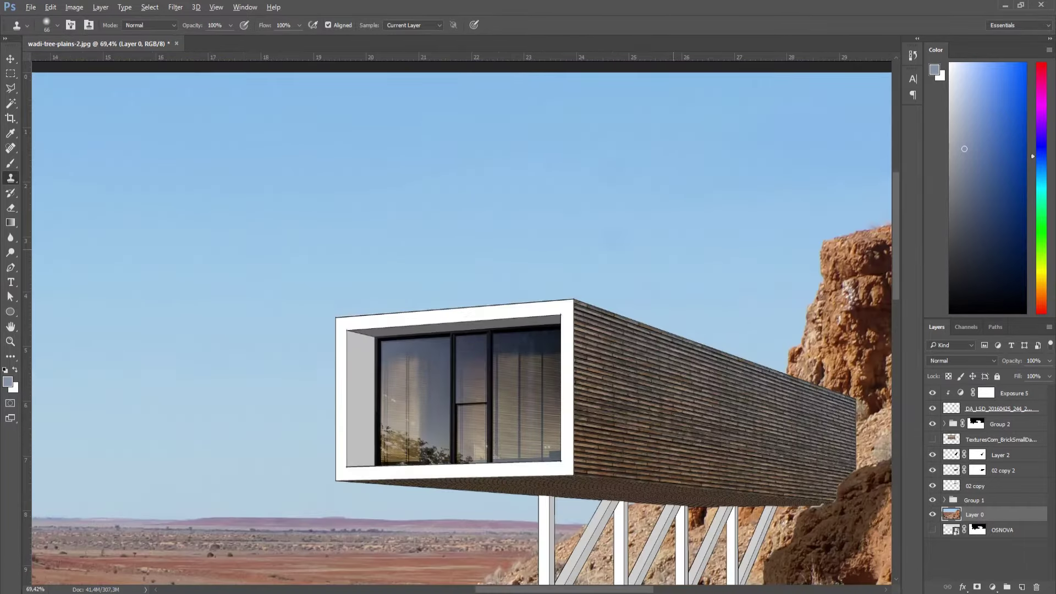
scroll(583, 245, "up", 3)
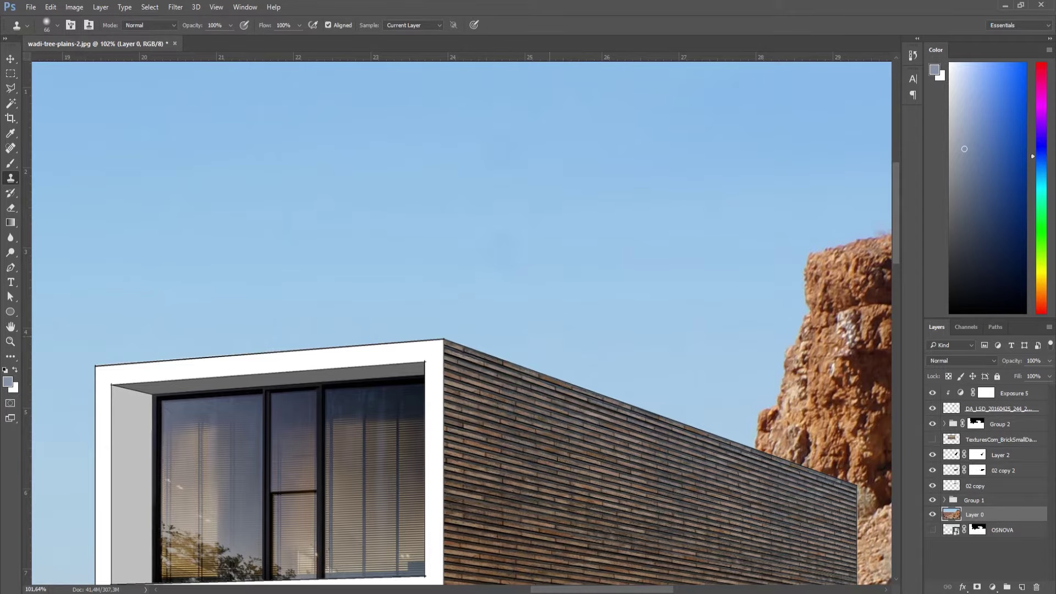
scroll(462, 324, "down", 3)
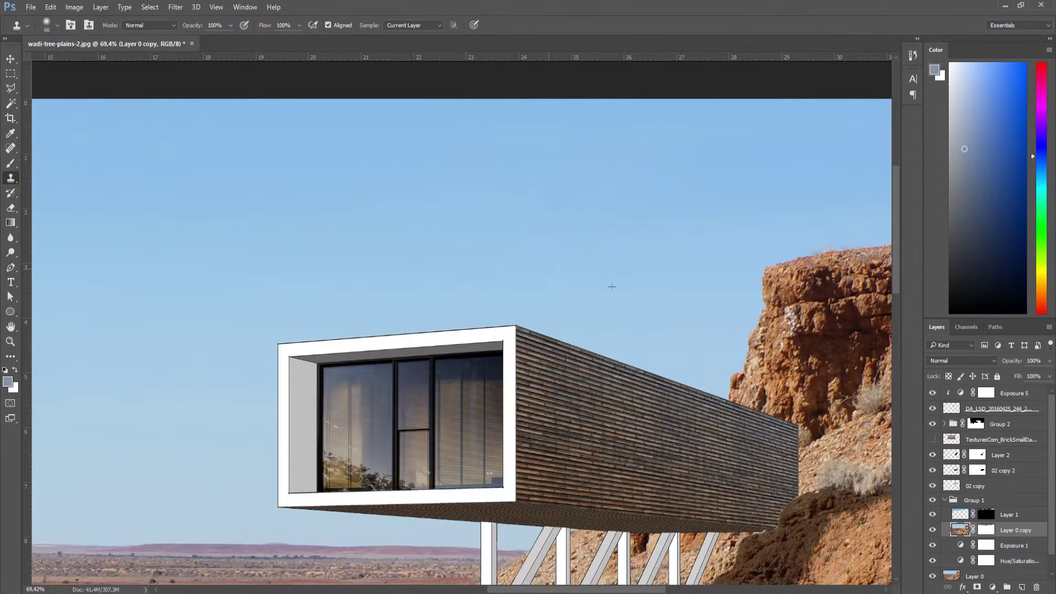
scroll(694, 334, "down", 3)
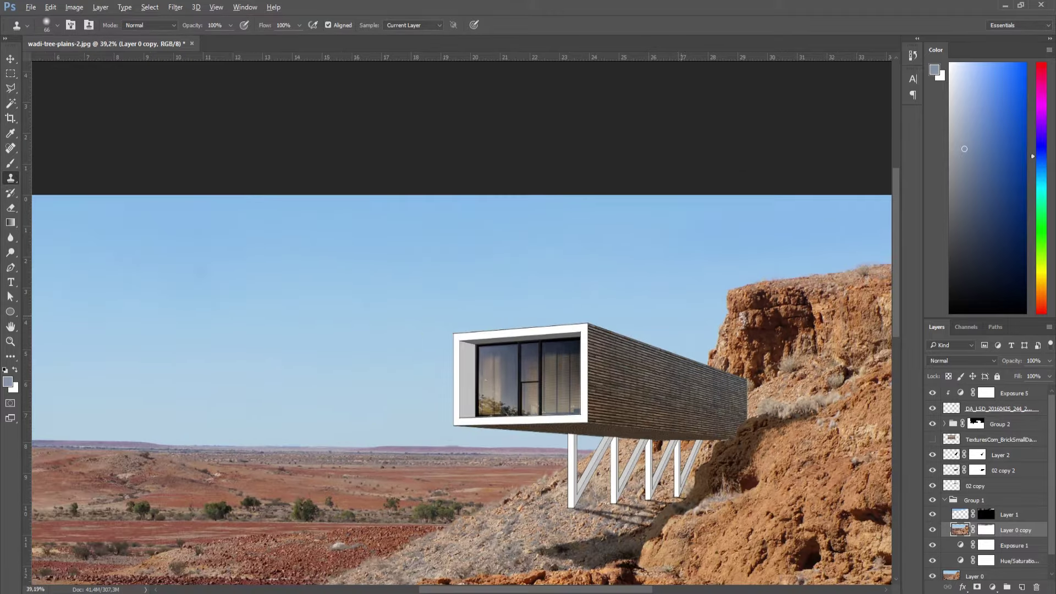
Select and collapse Group 1, then switch over to the texture folders.
left_click(944, 500)
scroll(558, 400, "up", 2)
scroll(558, 401, "up", 1)
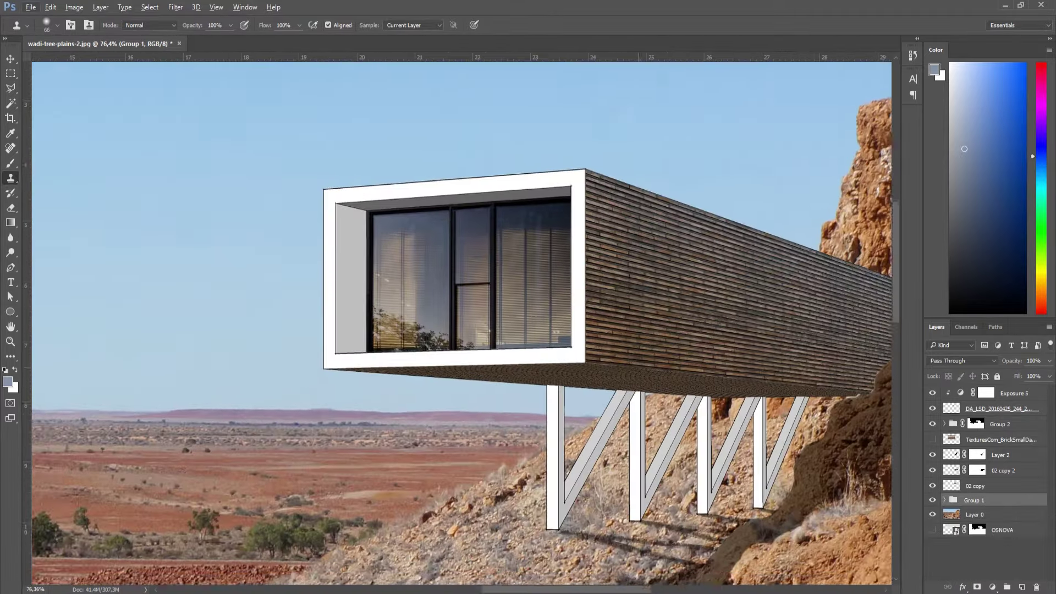
scroll(558, 400, "up", 1)
scroll(558, 400, "up", 2)
scroll(590, 319, "down", 1)
scroll(590, 319, "down", 3)
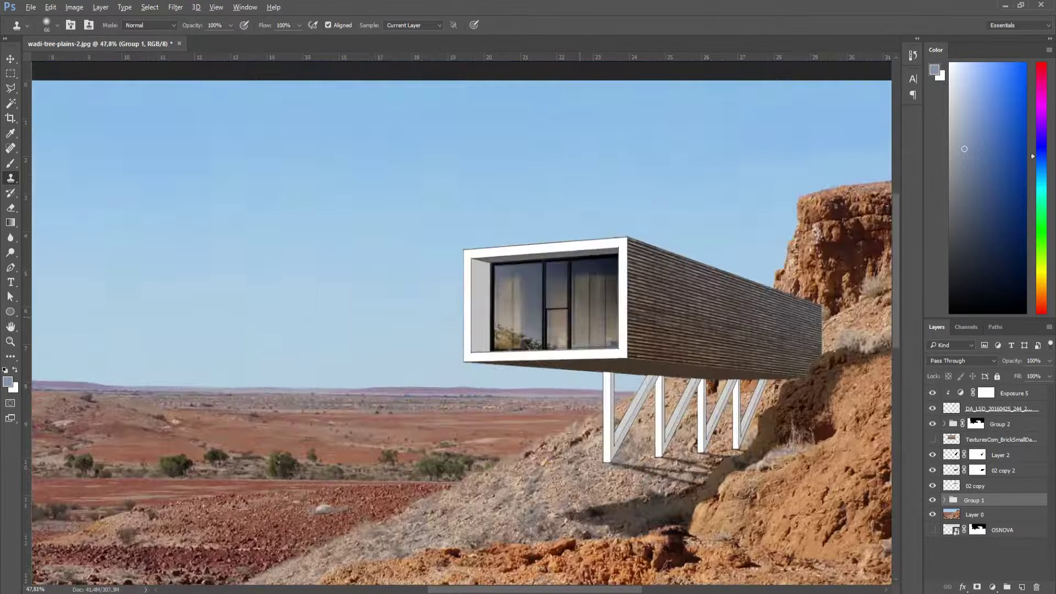
scroll(591, 319, "down", 2)
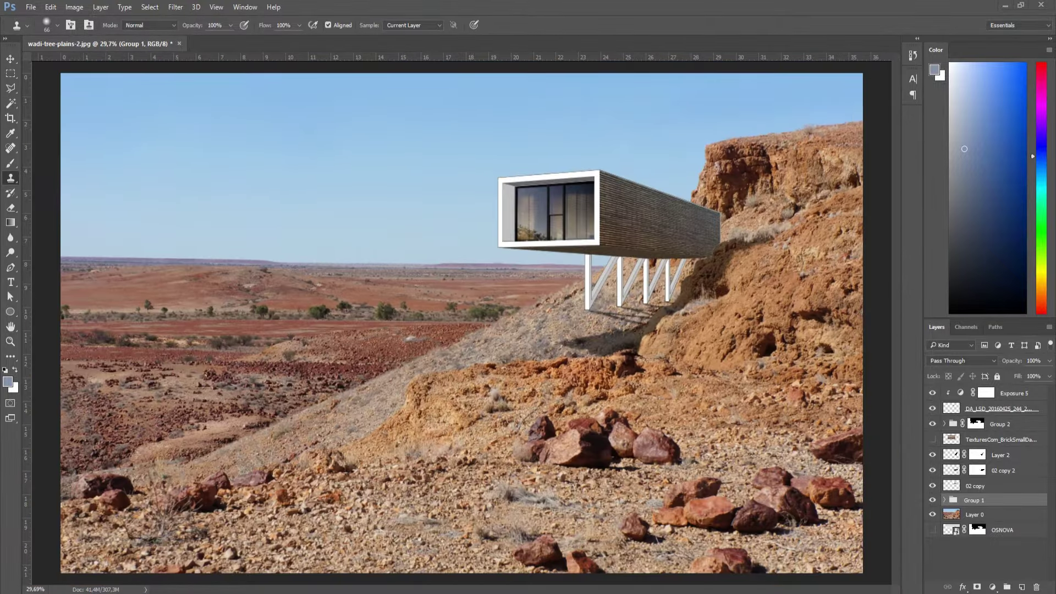
key("alt+Tab")
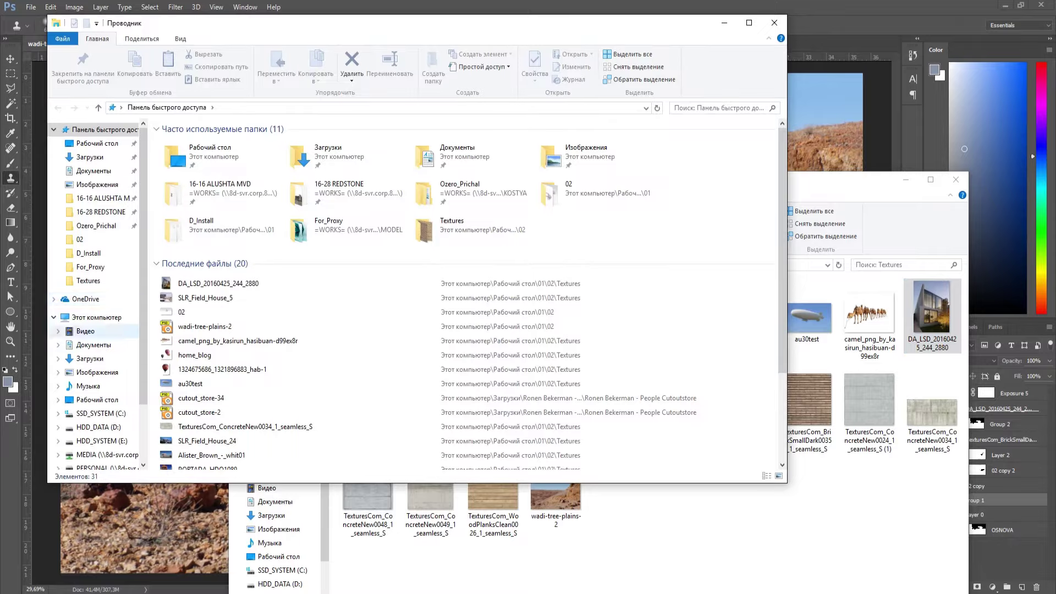
Preview TexturesCom_WoodFine0075_6_seamless_S from Downloads and drag it onto the Photoshop canvas.
left_click(90, 358)
scroll(275, 330, "down", 8)
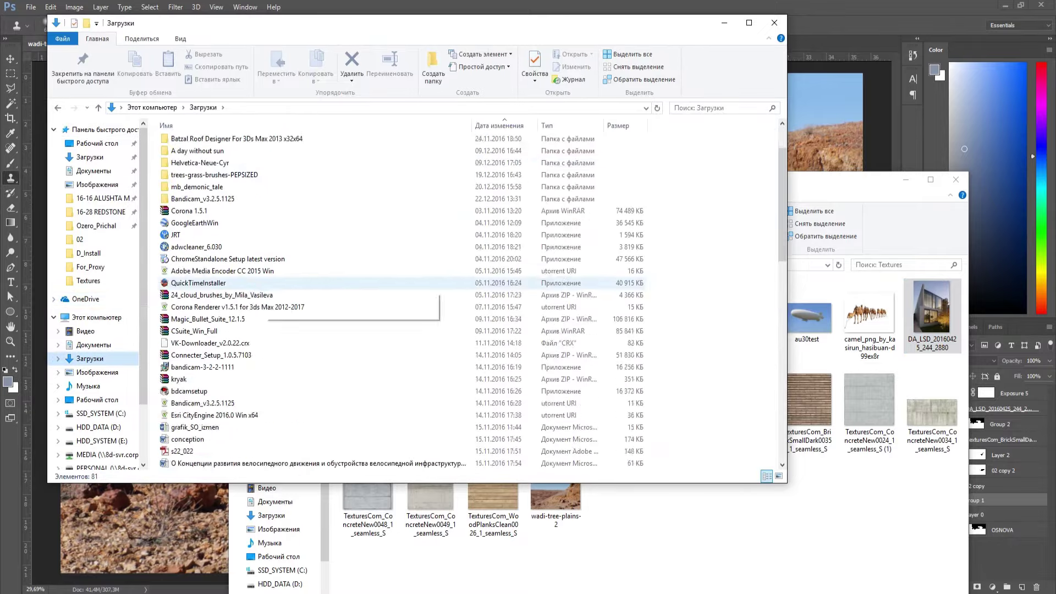
scroll(275, 384, "down", 8)
double_click(231, 451)
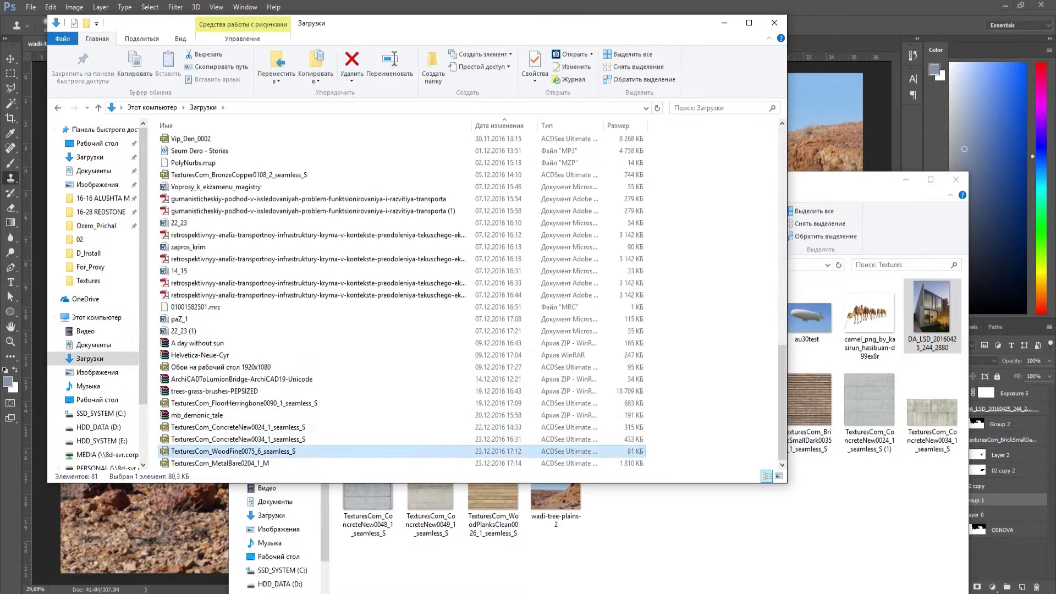
key("Escape")
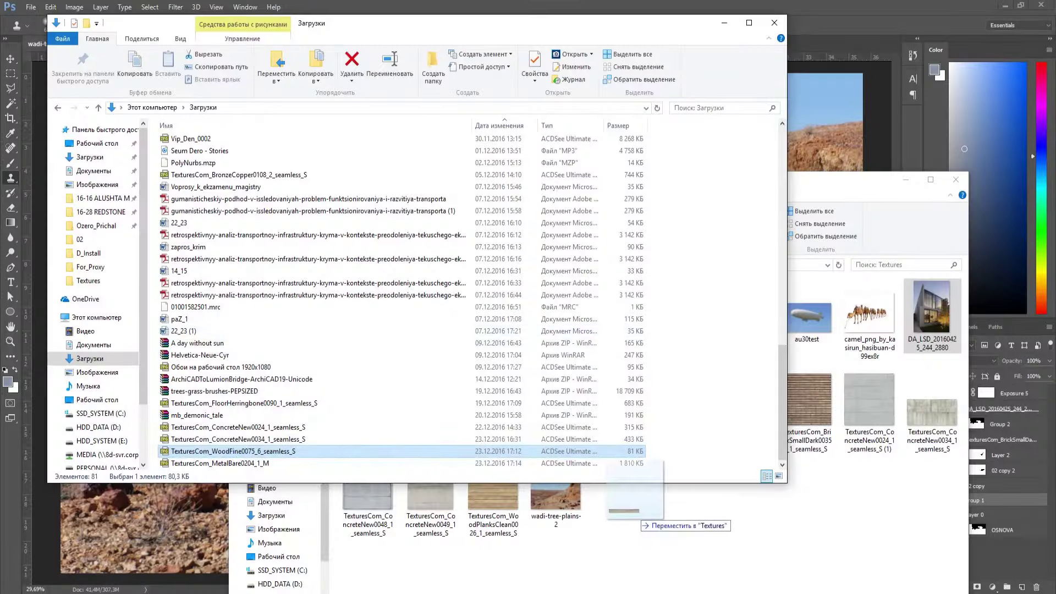
left_click_drag(230, 448, 649, 523)
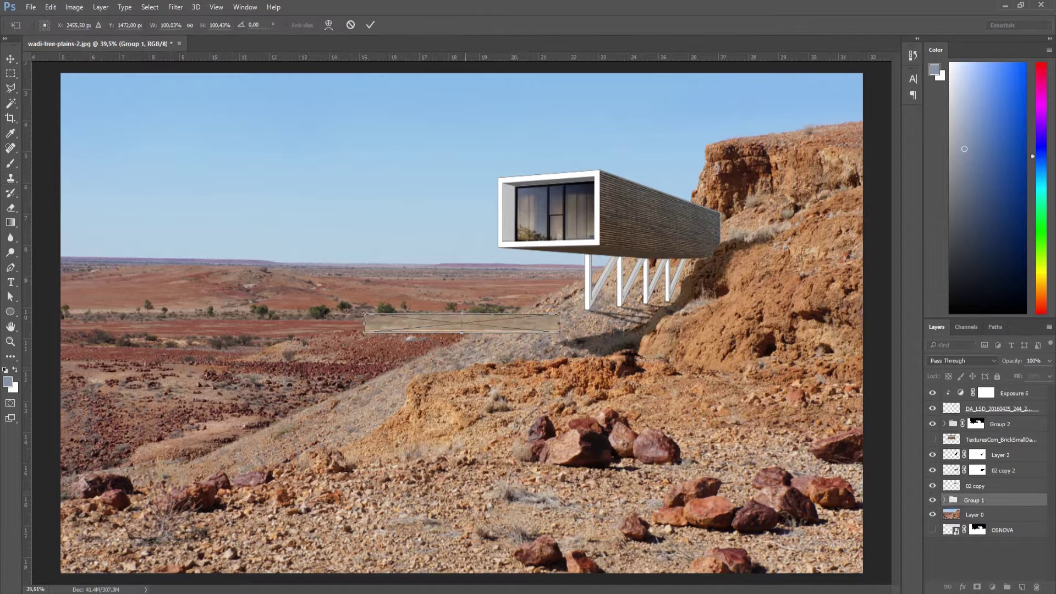
Move the wood strip up to the house top and raise its layer to the stack top.
scroll(518, 309, "up", 3)
left_click_drag(409, 338, 447, 79)
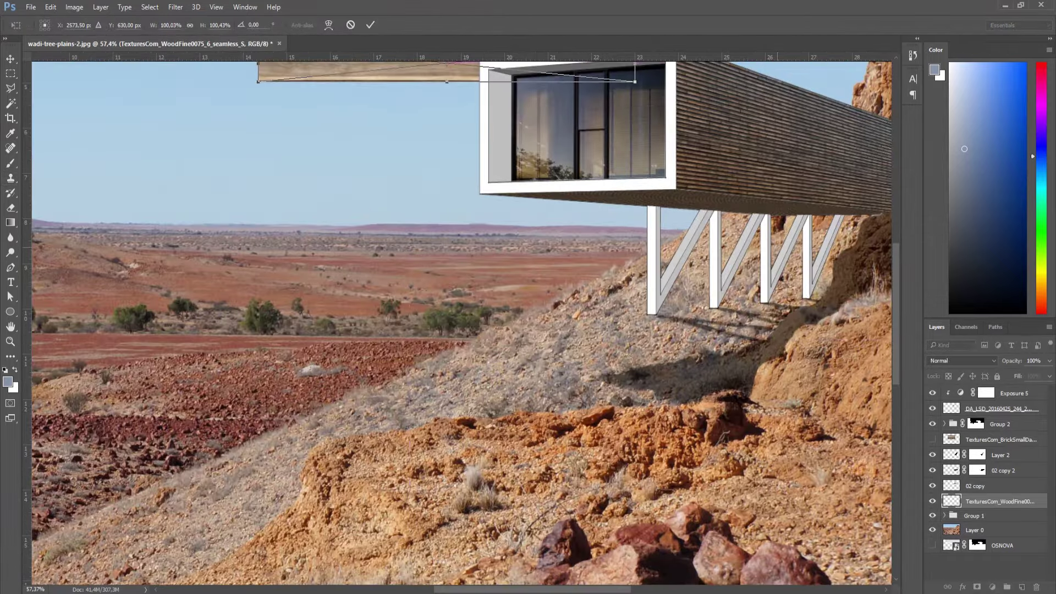
key("Return")
key("s")
left_click_drag(995, 500, 959, 393)
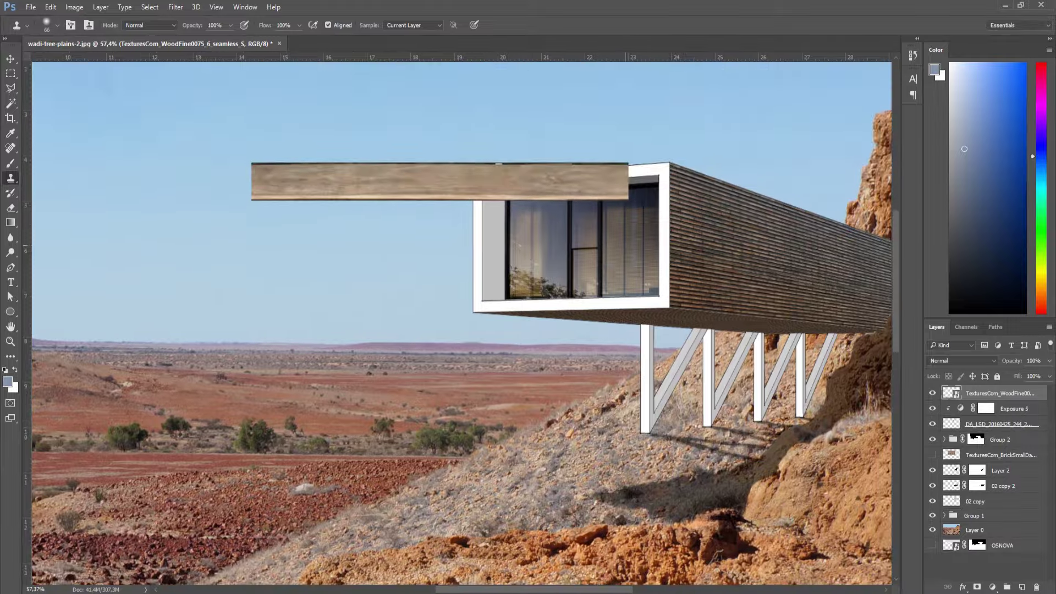
scroll(549, 220, "up", 3)
key("ctrl+t")
mouse_move(646, 184)
left_mouse_down()
mouse_move(657, 177)
mouse_move(379, 96)
left_mouse_up()
scroll(550, 220, "down", 3)
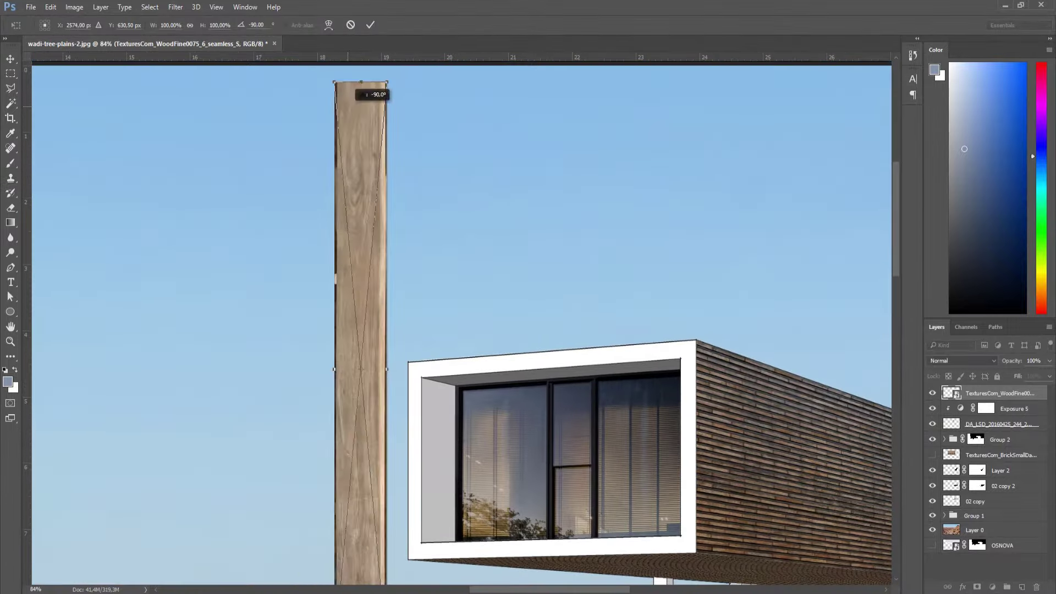
key("alt+space")
key("Escape")
key("Escape")
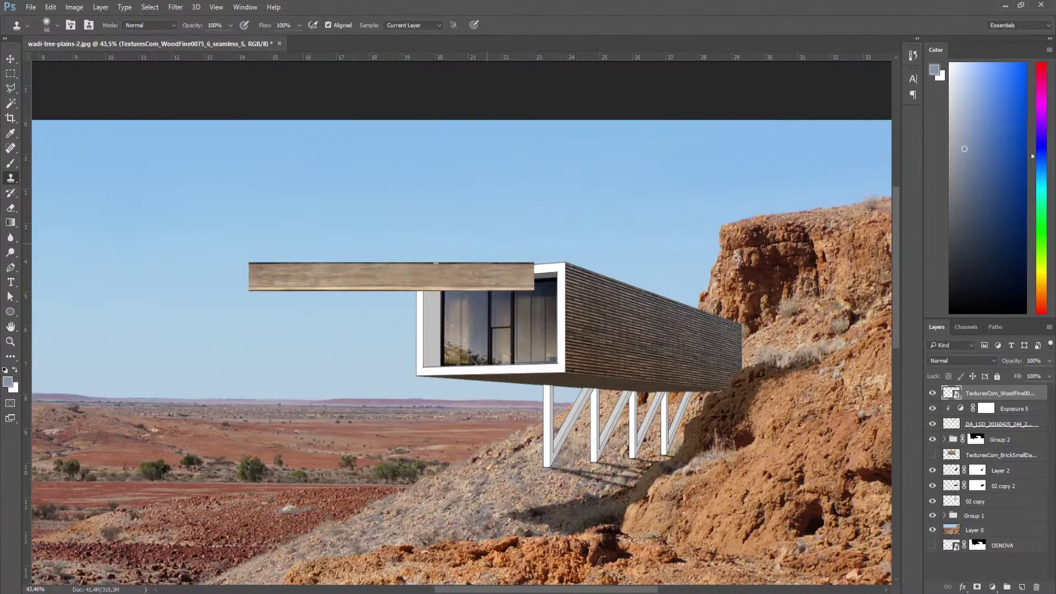
Duplicate the wood strip layer, move the copy toward the roof, and hide the lower strip.
key("ctrl+j")
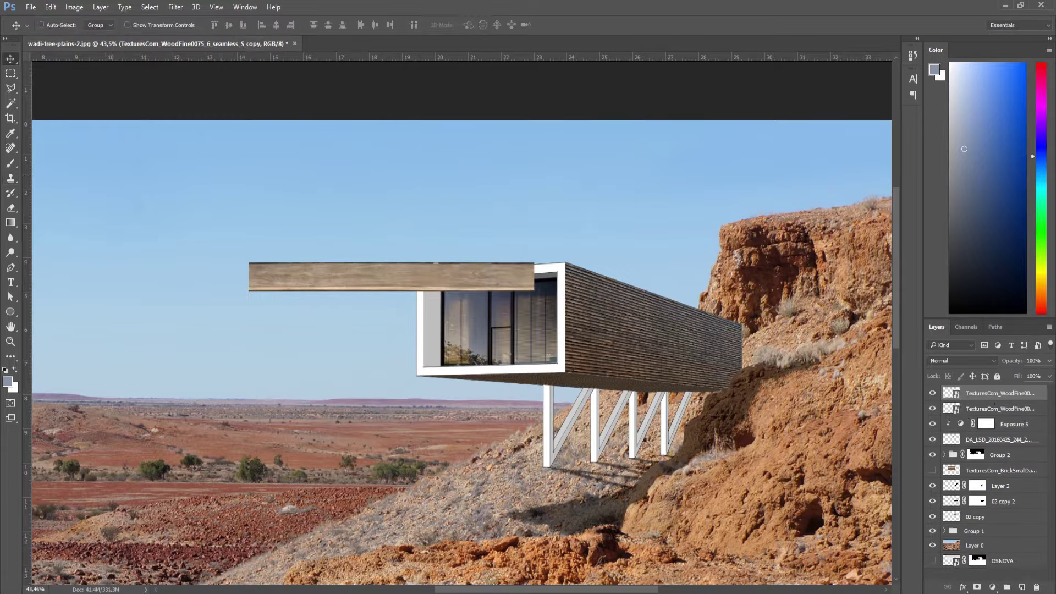
key("v")
scroll(484, 175, "up", 2)
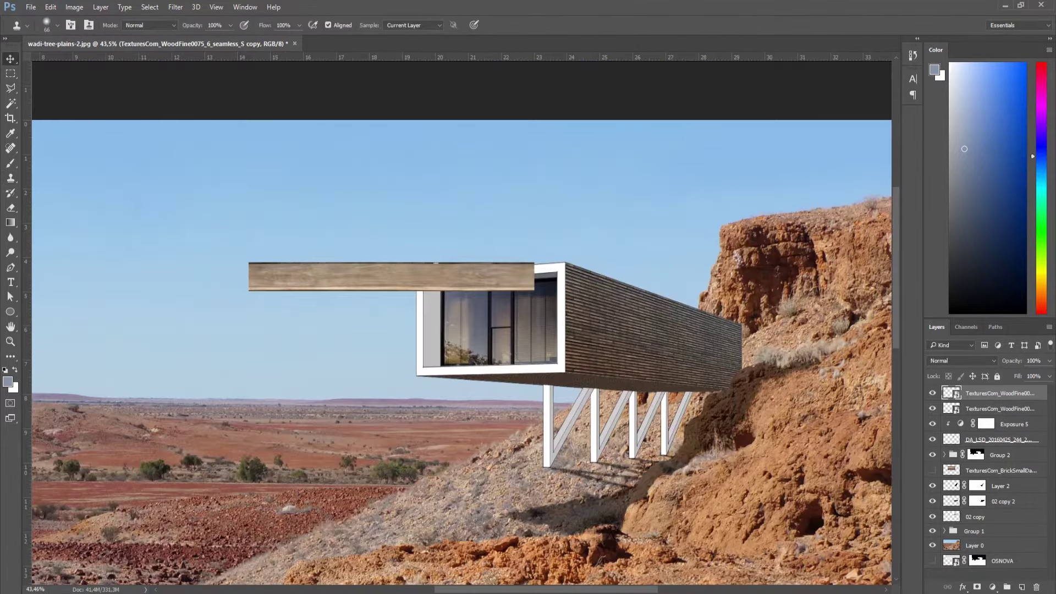
key("v")
scroll(485, 249, "up", 3)
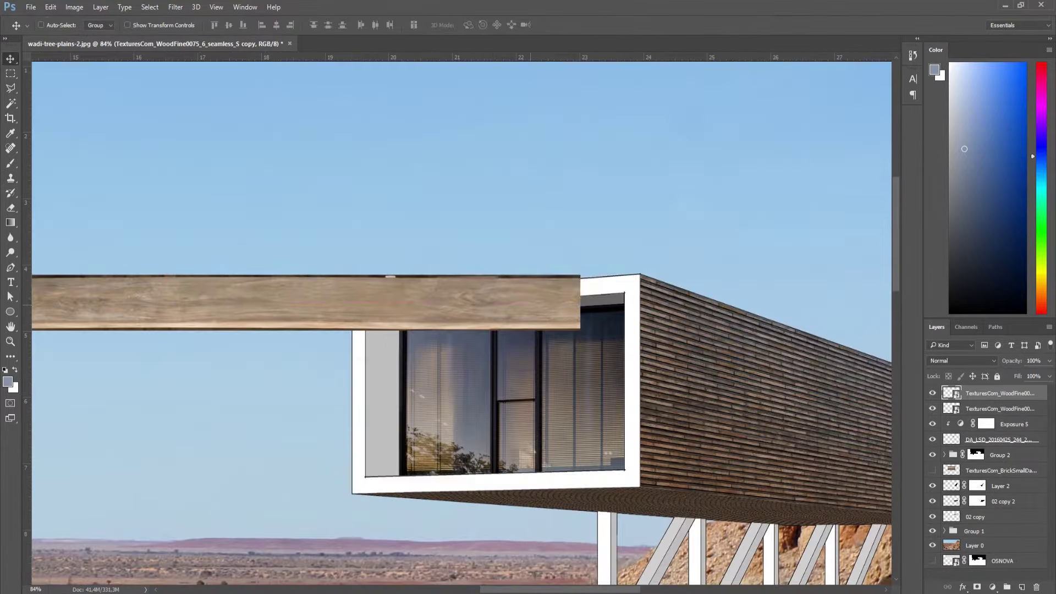
left_click_drag(303, 302, 402, 248)
left_click(932, 408)
Shrink the copy into a short narrow bar, Alt-drag a copy rightward, and merge both pieces.
key("ctrl+t")
mouse_move(684, 269)
left_mouse_down()
mouse_move(512, 257)
mouse_move(509, 297)
left_mouse_up()
scroll(510, 296, "up", 3)
key("Return")
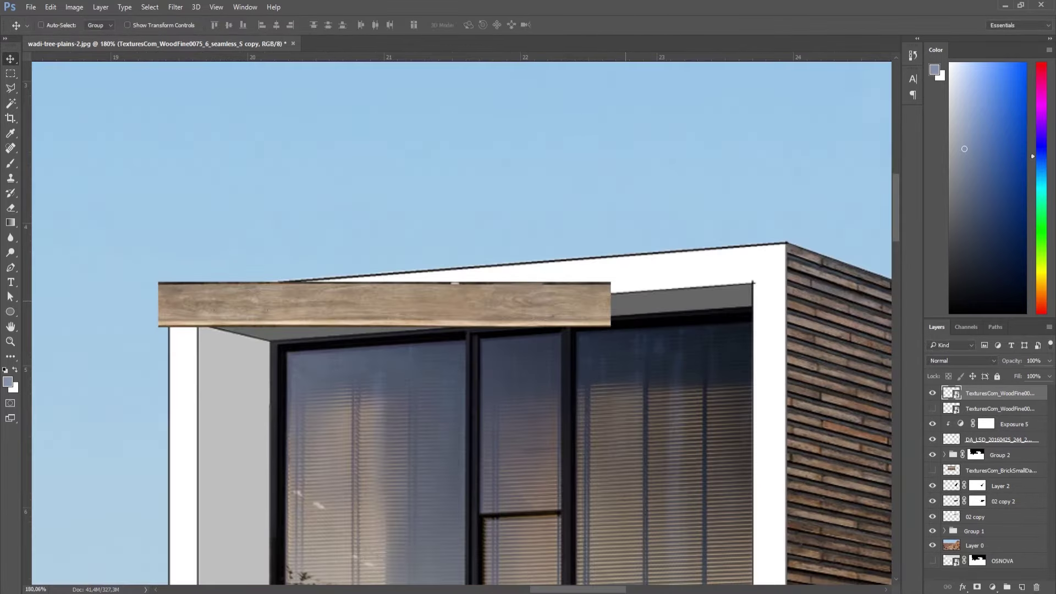
scroll(455, 283, "down", 2)
key("ctrl+t")
left_click_drag(528, 273, 515, 275)
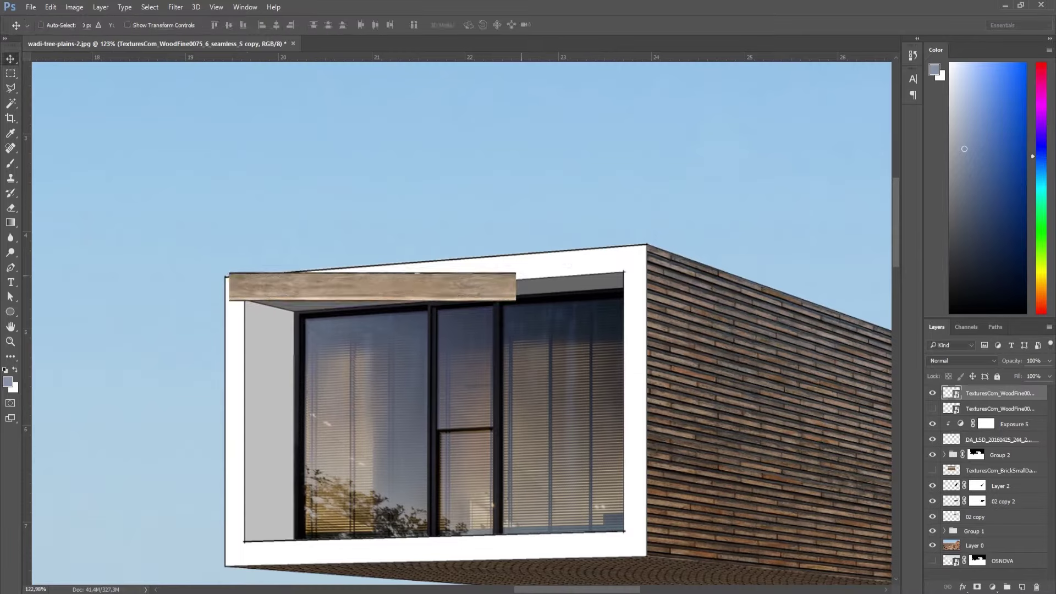
left_click_drag(418, 273, 703, 274)
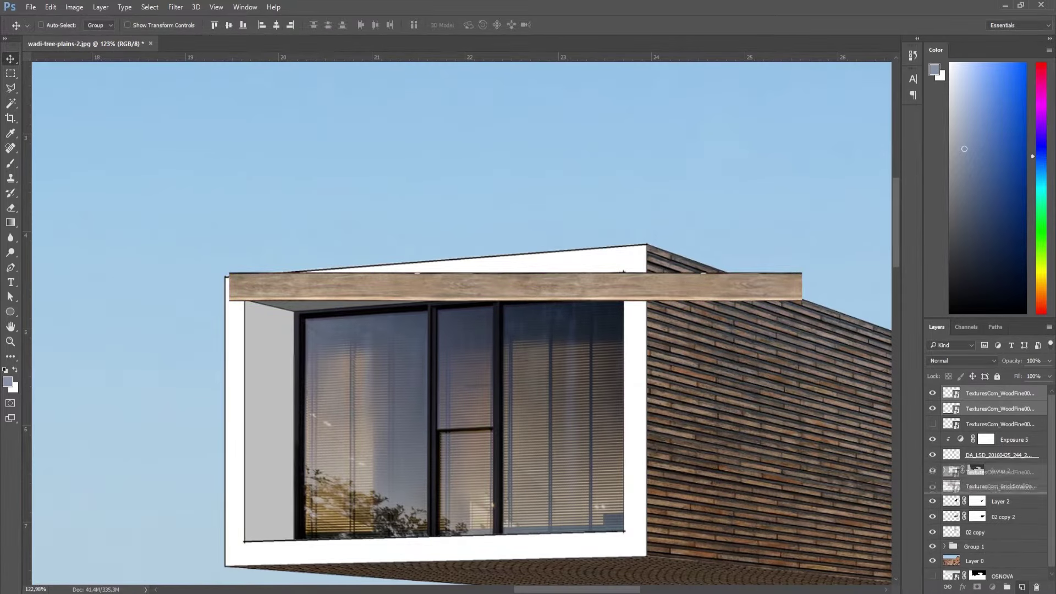
right_click(990, 392)
left_click(891, 352)
Duplicate the merged strip and rotate it about −4° to follow the roof slope.
key("ctrl+j")
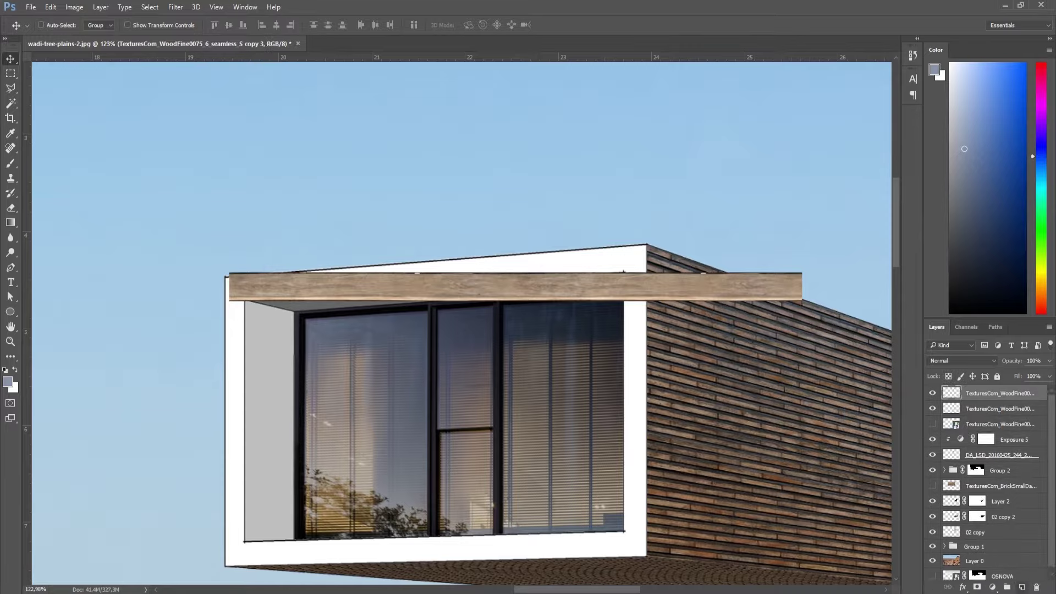
key("ctrl+t")
left_click_drag(690, 242, 795, 207)
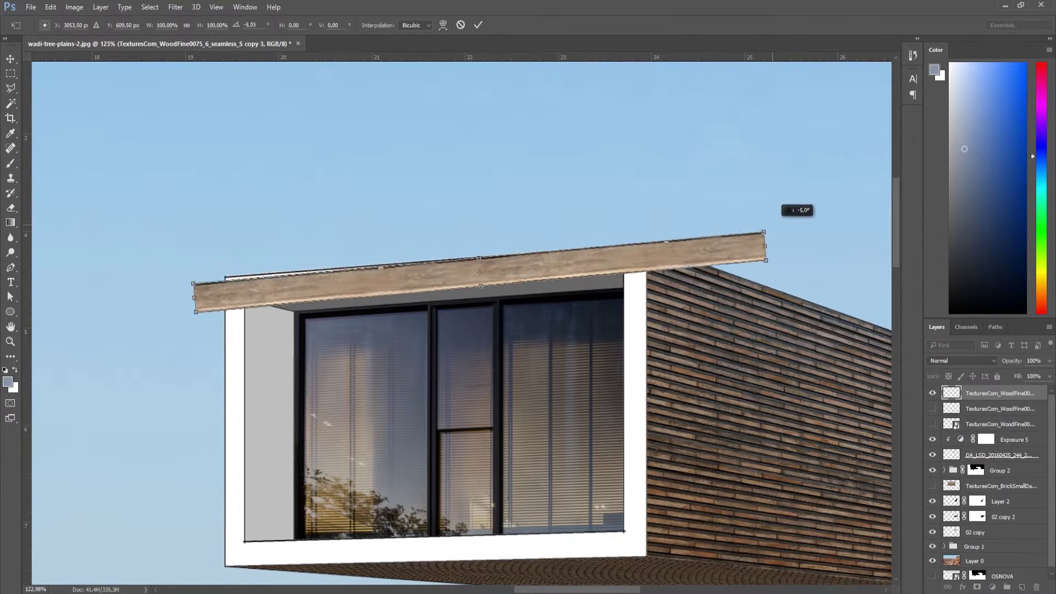
left_click_drag(702, 262, 688, 269)
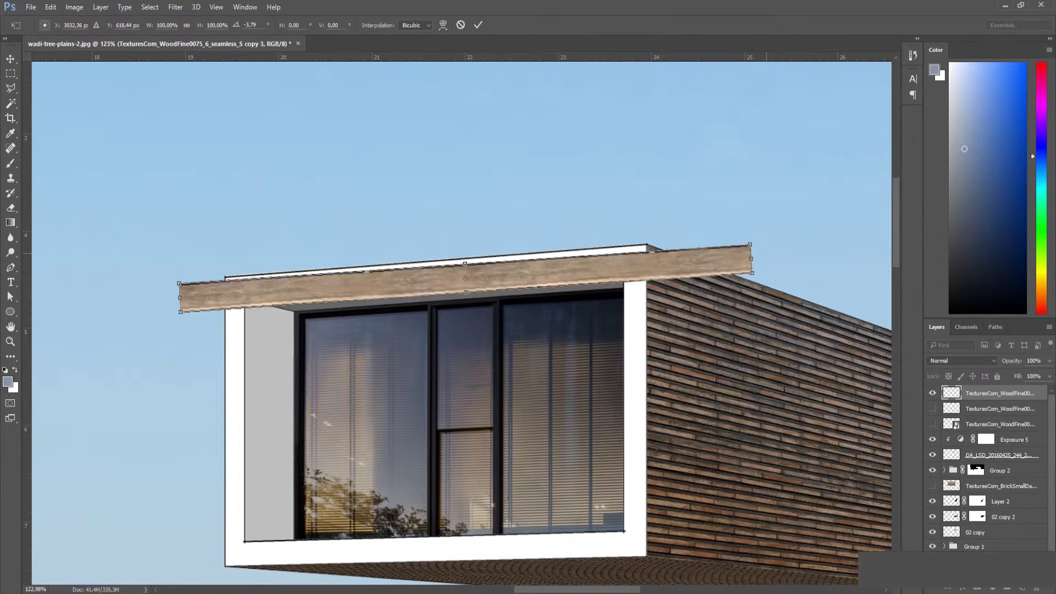
left_click_drag(770, 258, 783, 233)
left_click_drag(495, 278, 495, 274)
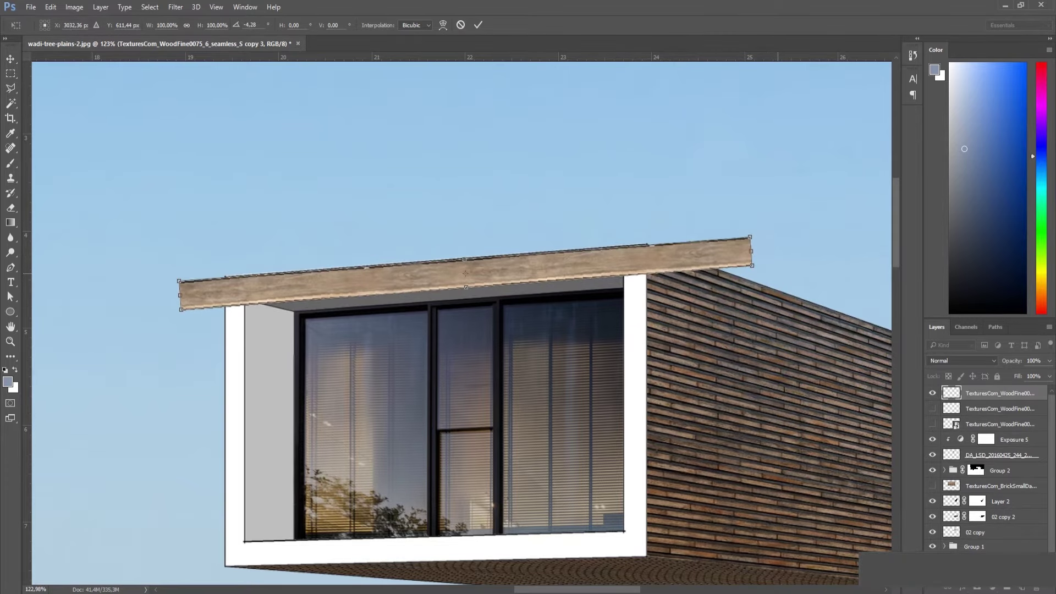
left_click_drag(752, 189, 749, 206)
key("Return")
scroll(691, 249, "up", 1)
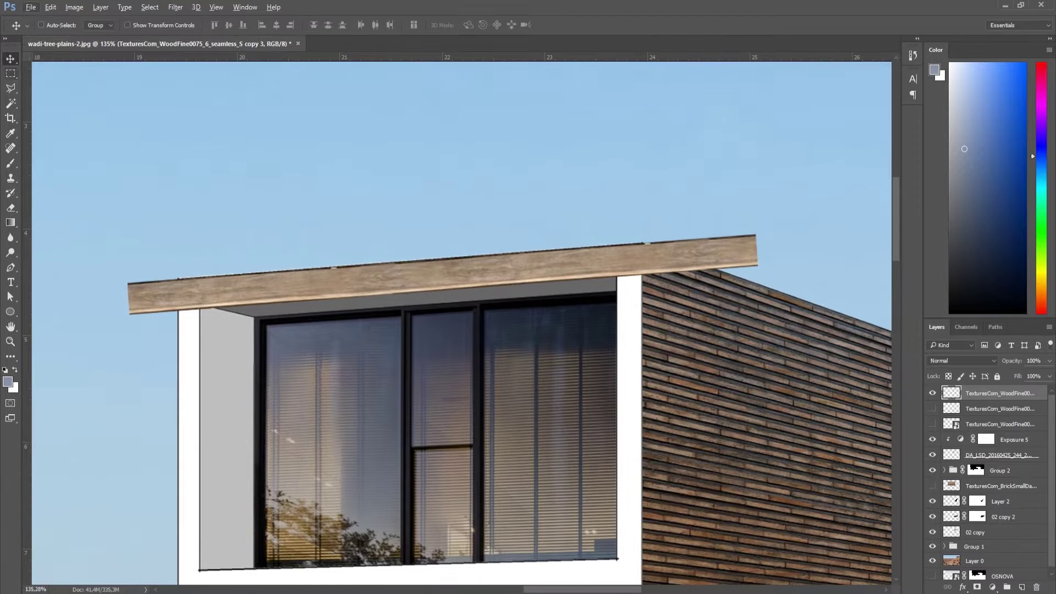
Set the wood layer to 0% opacity and trace the white top band with the Polygonal Lasso.
key("0")
key("0")
key("l")
scroll(212, 324, "up", 6)
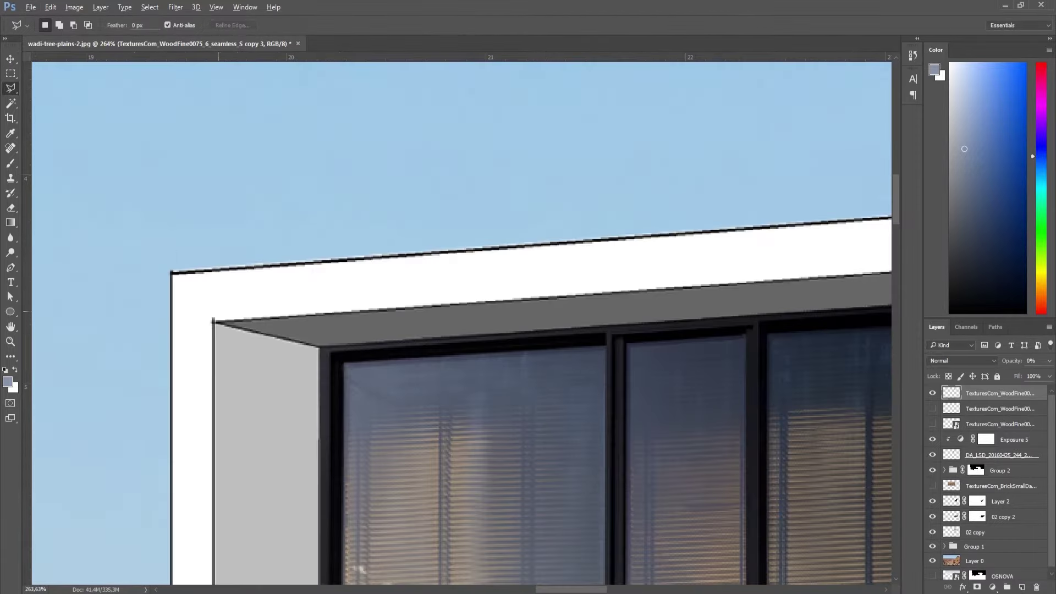
scroll(211, 325, "up", 3)
scroll(621, 262, "right", 10)
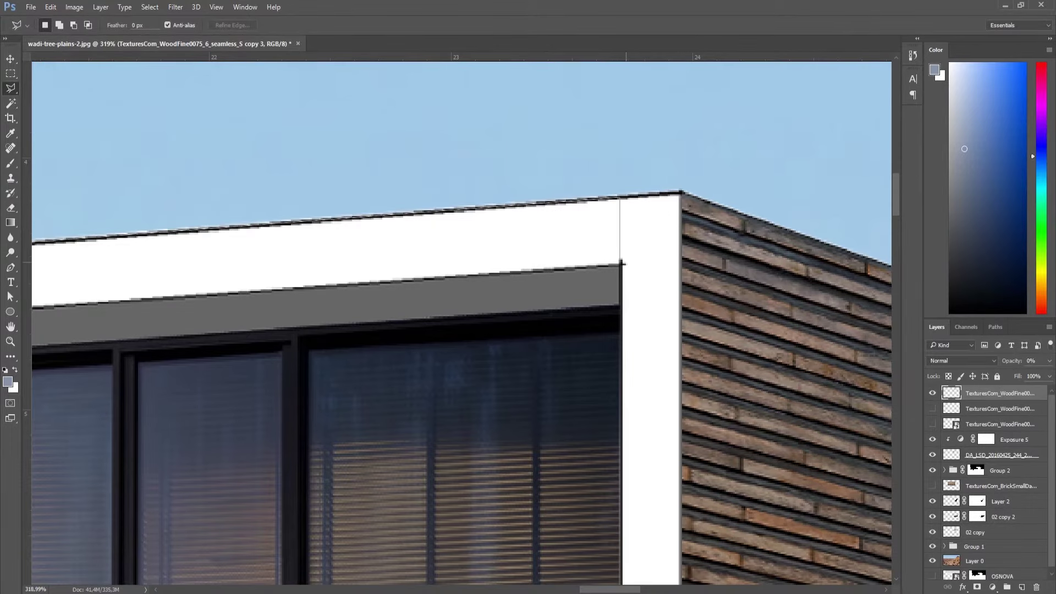
scroll(622, 263, "left", 12)
double_click(297, 303)
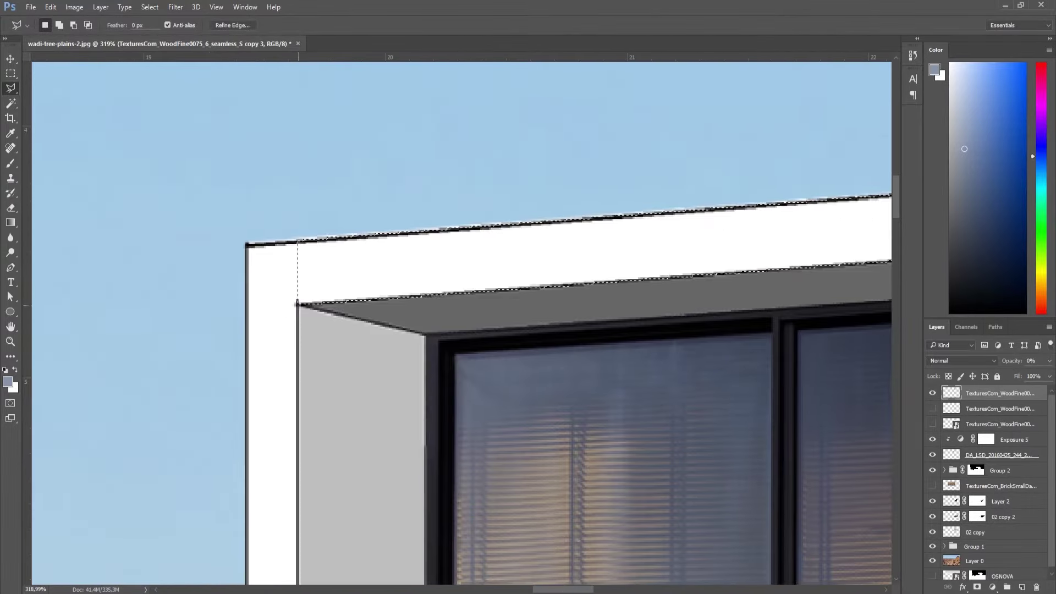
Restore the wood layer's visibility, add a layer mask from the selection, and show the second strip.
scroll(262, 277, "down", 2)
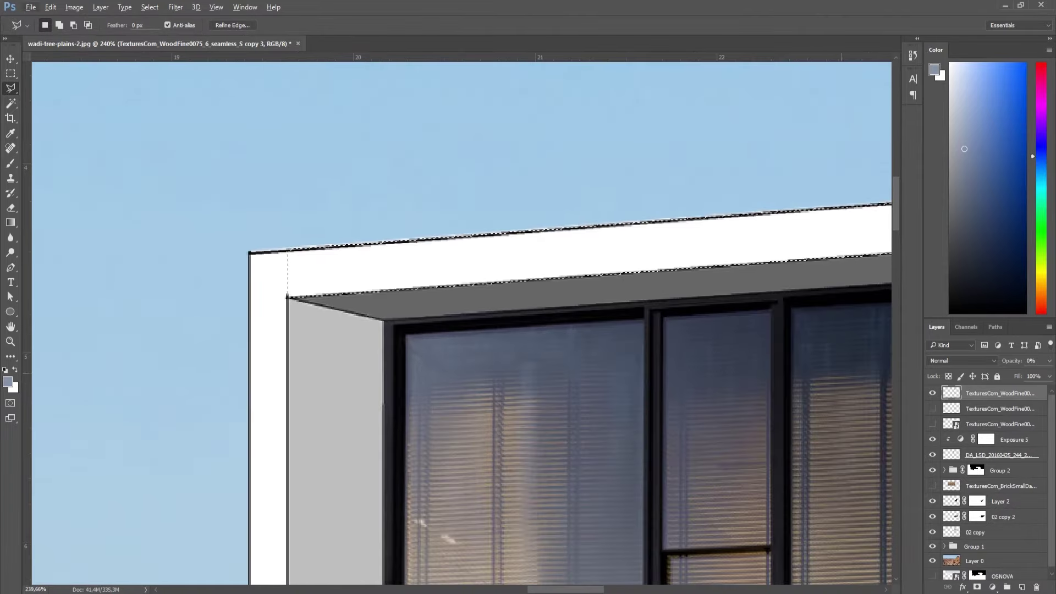
scroll(261, 278, "down", 2)
left_click(932, 392)
left_click(976, 588)
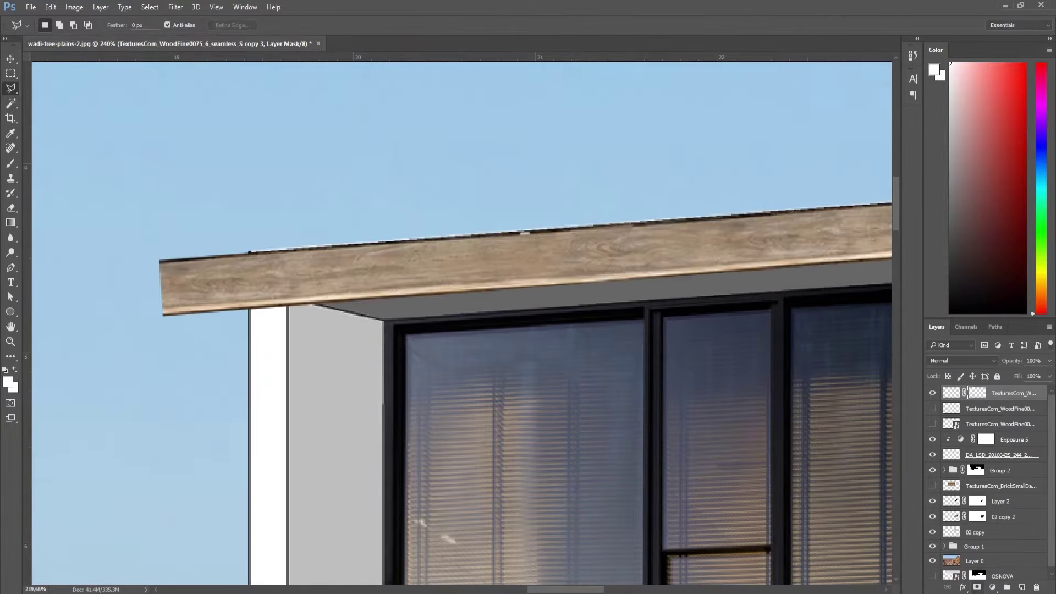
scroll(382, 414, "down", 3)
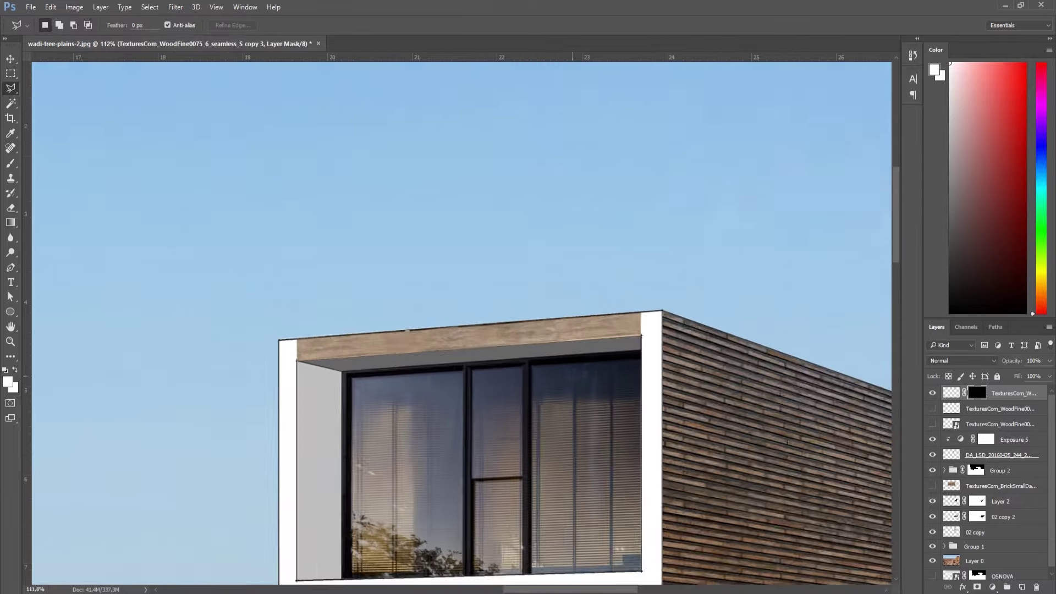
scroll(382, 414, "down", 1)
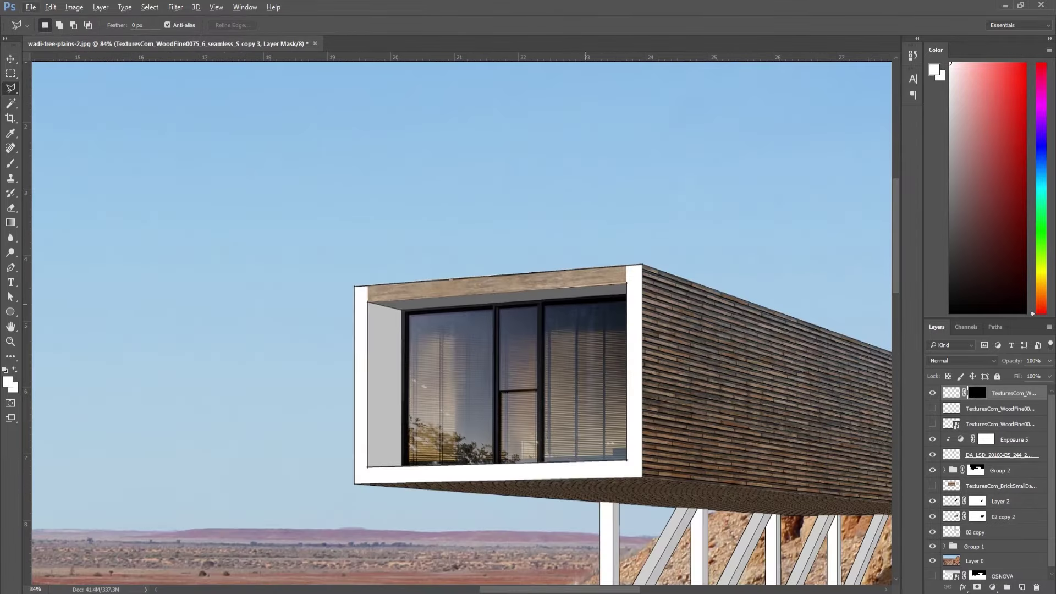
left_click(932, 408)
Move the second wood strip down to the sill and tilt it to match the bottom edge.
key("v")
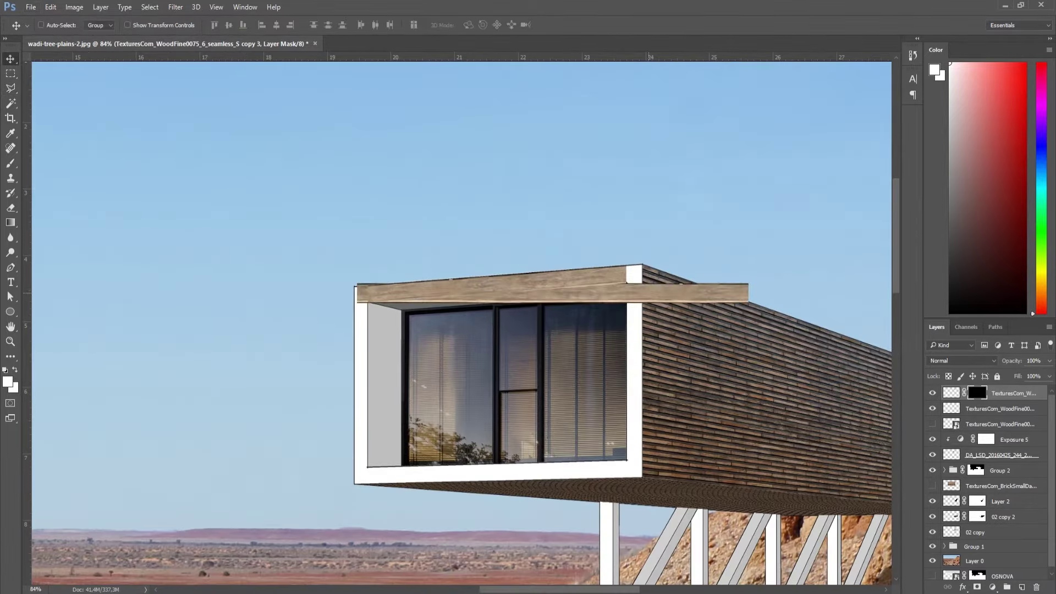
key("alt+bracketleft")
left_click_drag(657, 275, 552, 458)
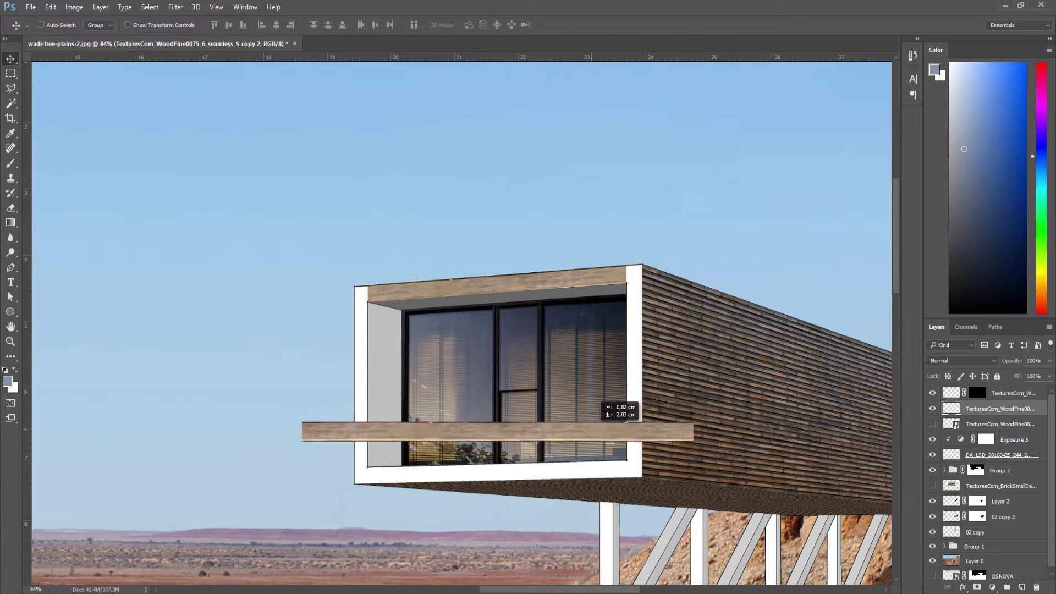
key("ctrl+t")
left_click_drag(660, 464, 666, 433)
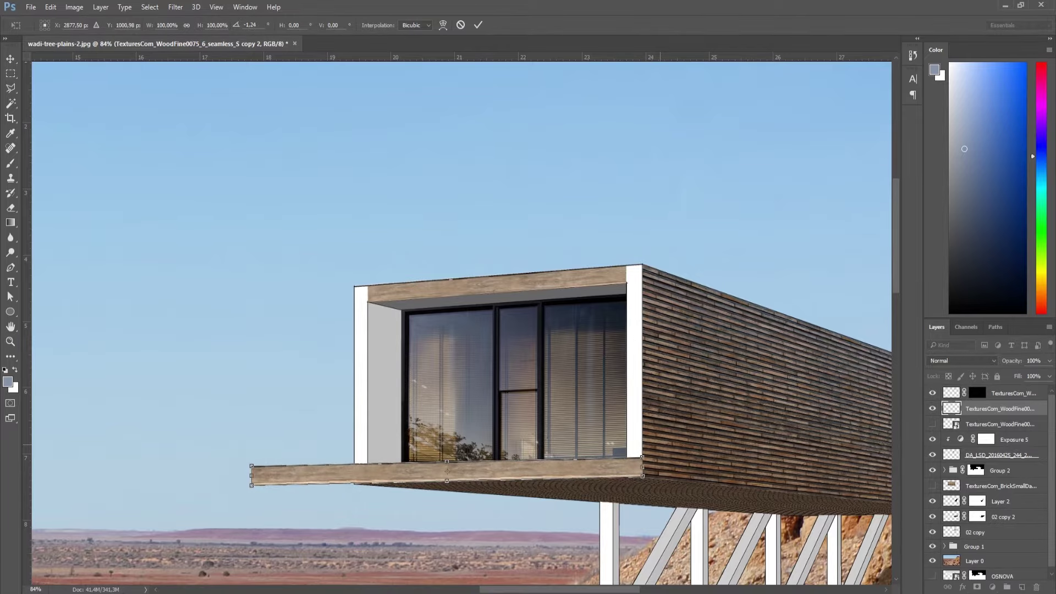
key("Return")
scroll(604, 481, "up", 3)
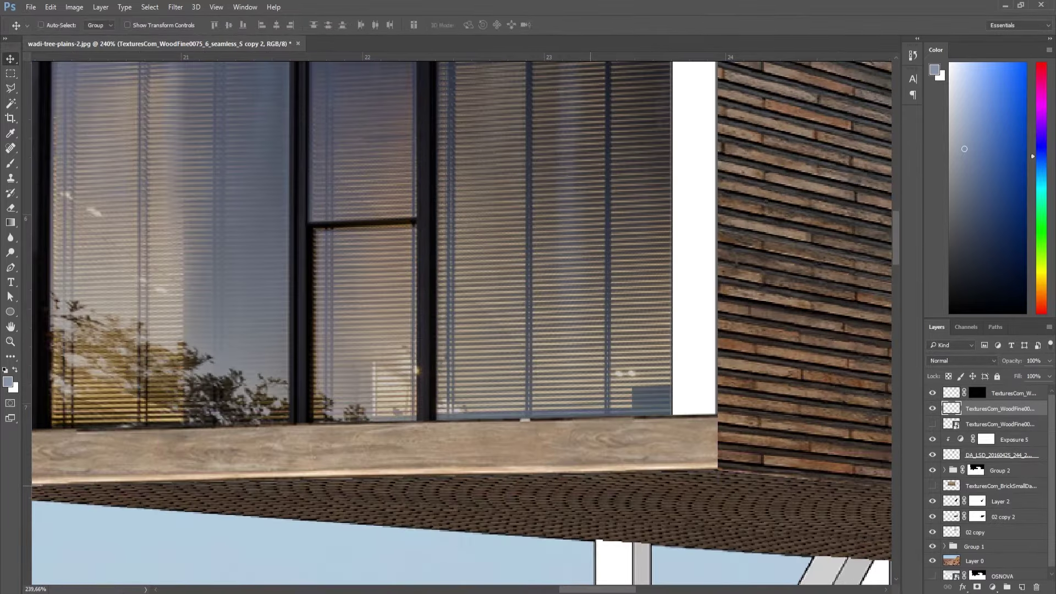
scroll(747, 396, "down", 3)
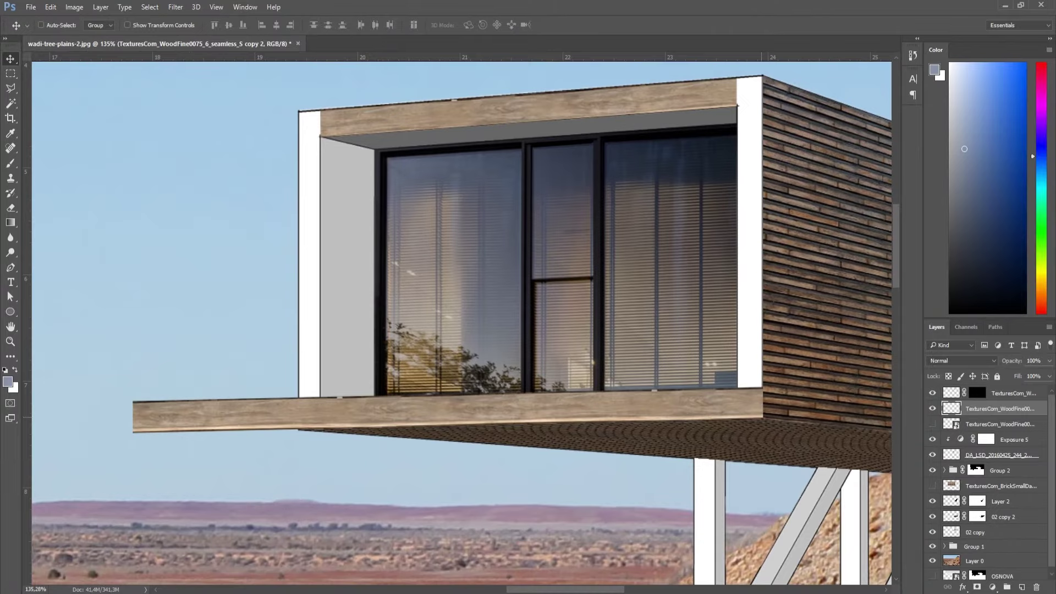
Trace the white sill with the Polygonal Lasso and mask the wood strip to it.
left_click(932, 408)
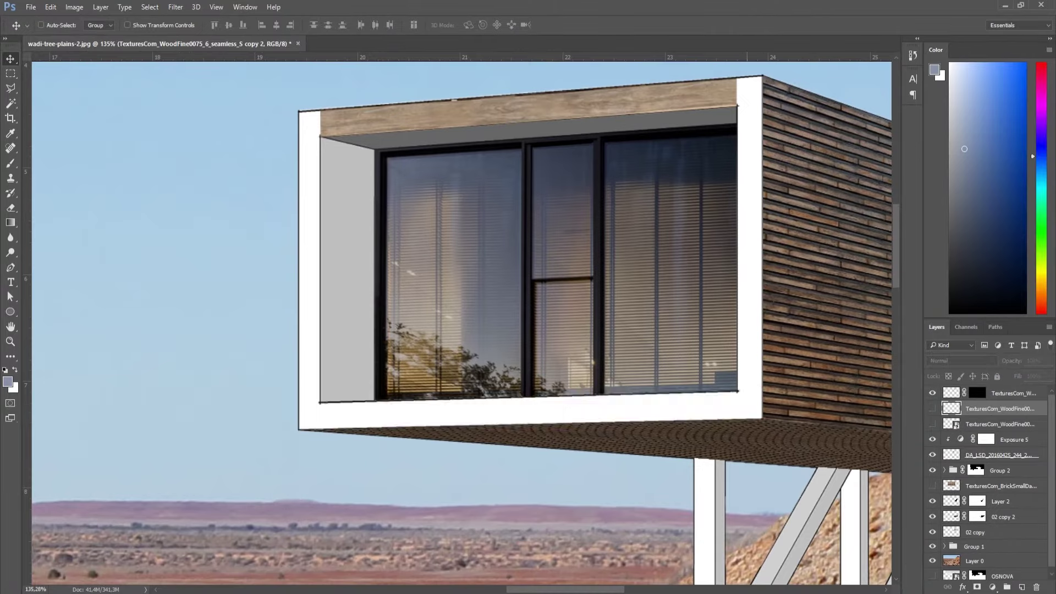
scroll(362, 394, "up", 2)
key("l")
scroll(308, 411, "up", 3)
scroll(308, 411, "up", 2)
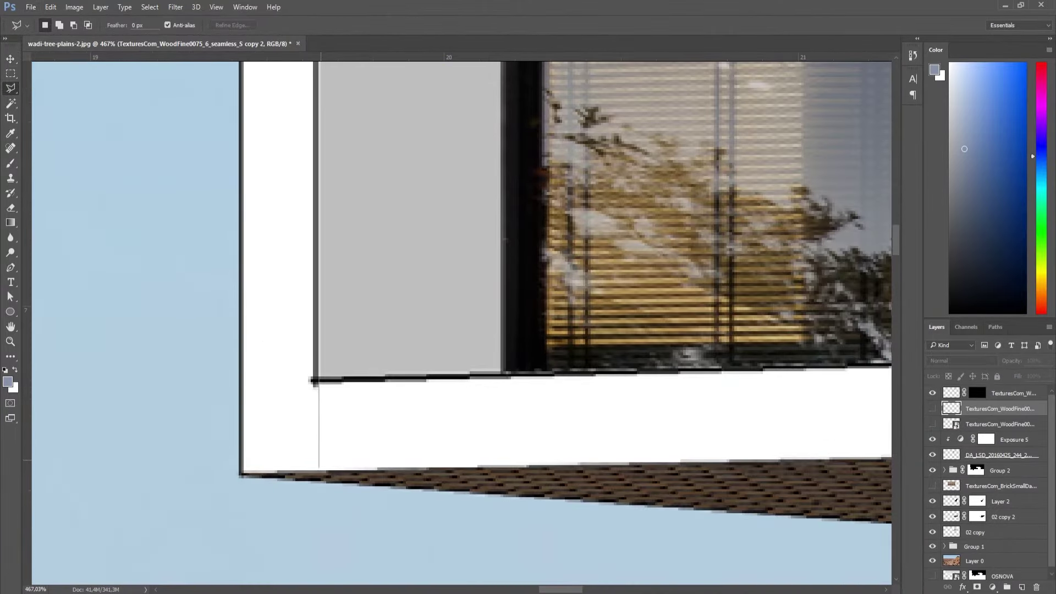
left_click(319, 468)
scroll(384, 462, "right", 5)
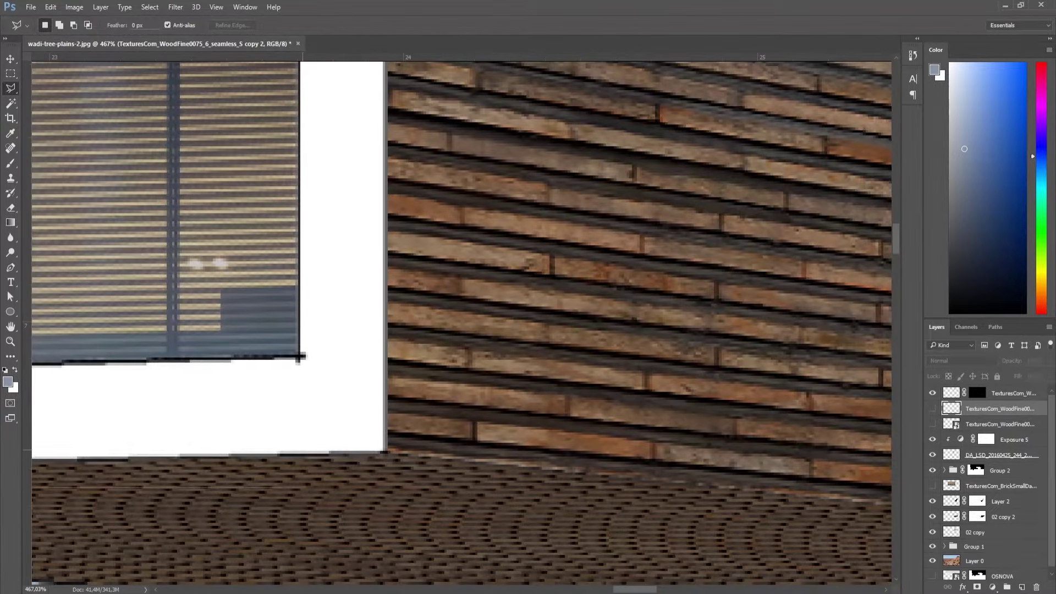
scroll(301, 358, "left", 3)
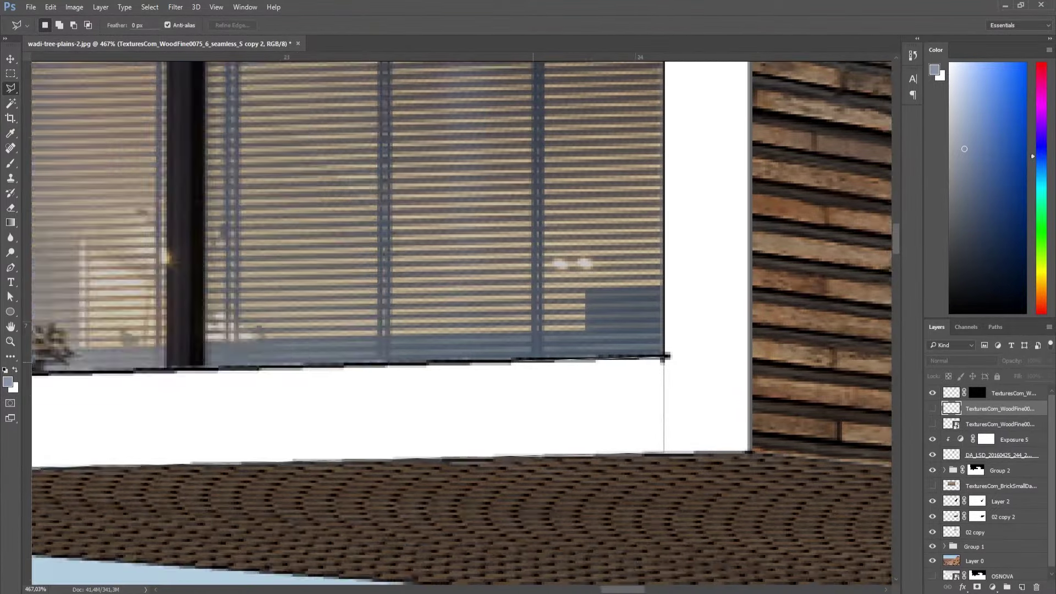
scroll(388, 403, "left", 5)
left_click(470, 405)
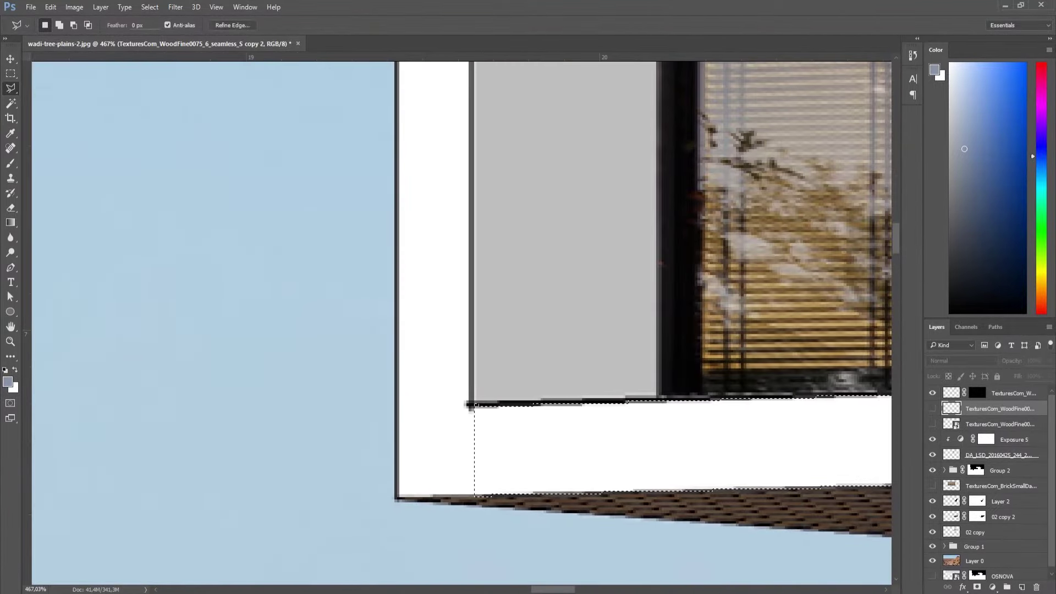
left_click(932, 408)
left_click(977, 587)
scroll(469, 405, "down", 5)
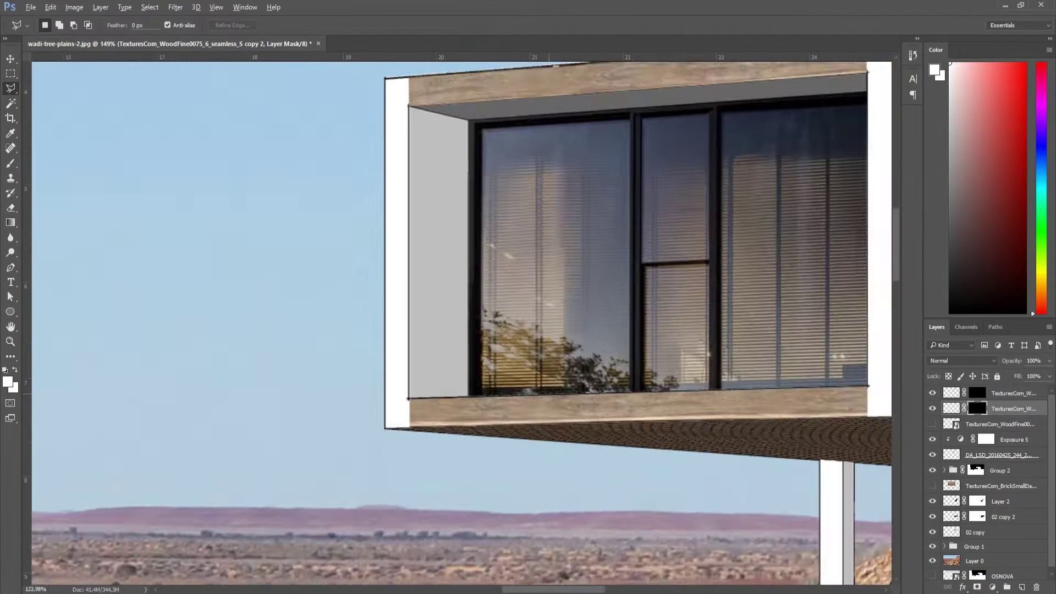
scroll(469, 405, "down", 3)
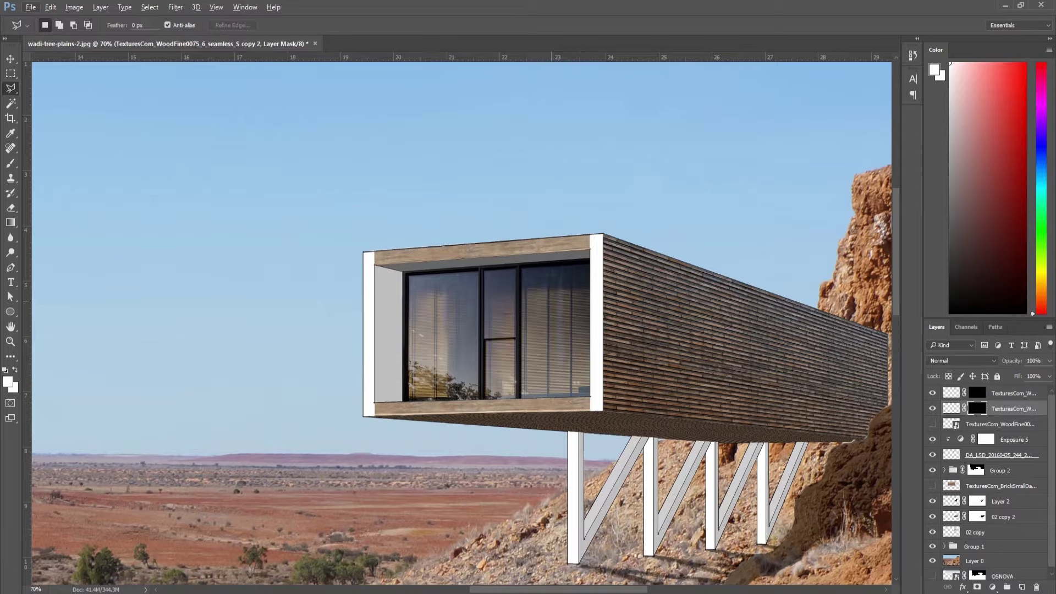
Create a new blank layer on top and set the Brush tool to a very fine size.
scroll(367, 285, "up", 4)
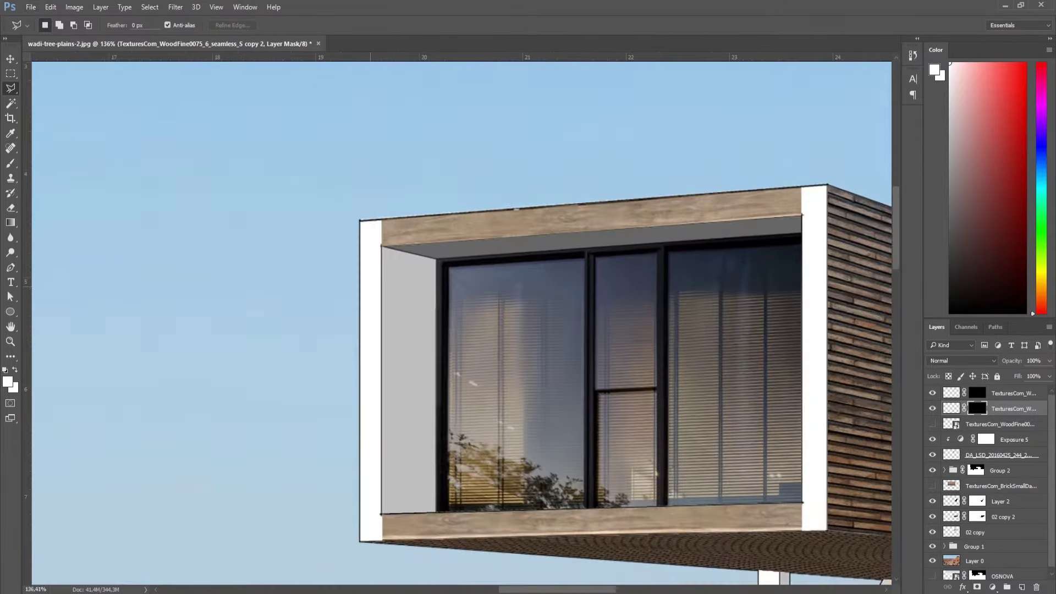
key("ctrl+shift+alt+n")
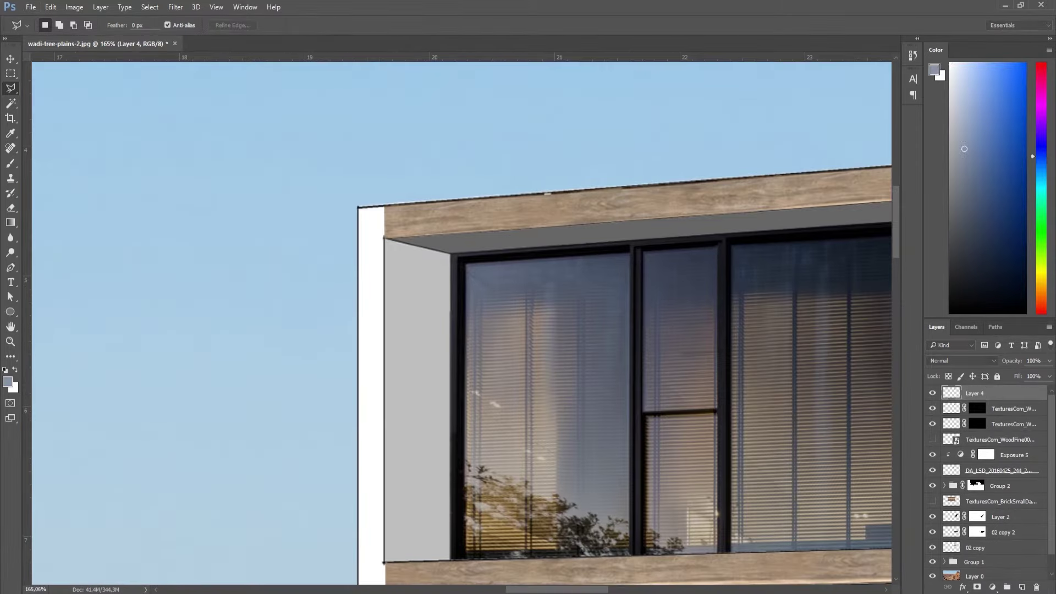
key("g")
scroll(375, 236, "up", 4)
scroll(392, 217, "up", 1)
key("b")
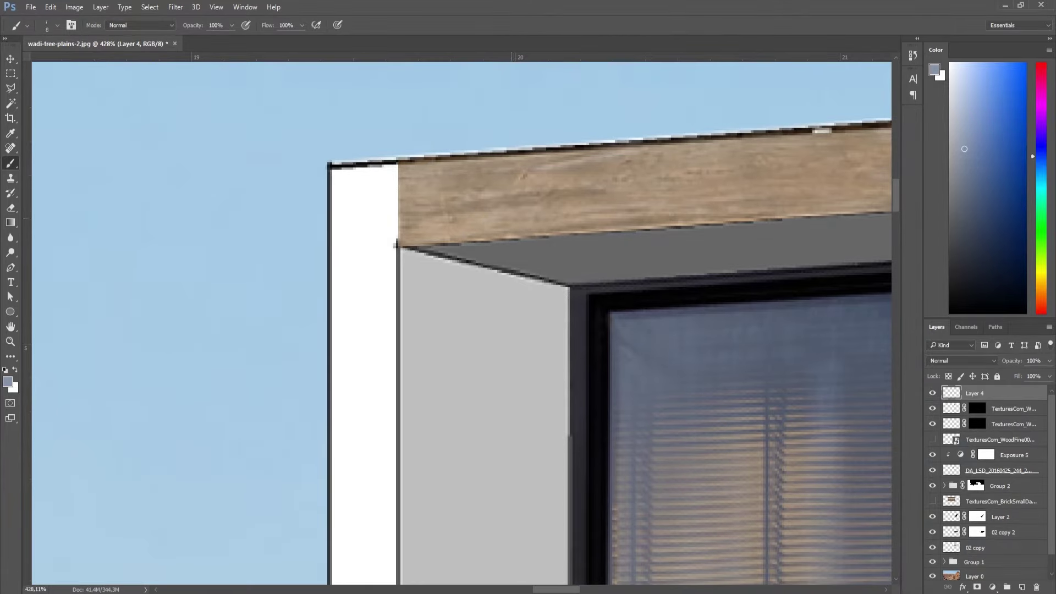
right_click(443, 239, "alt")
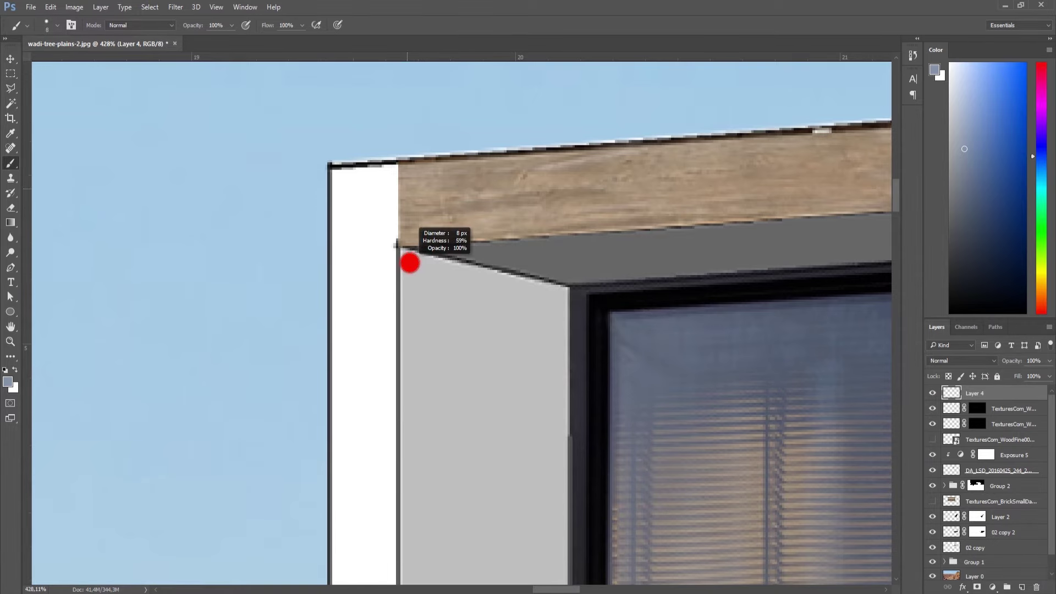
scroll(409, 263, "up", 3)
right_click(402, 176, "alt")
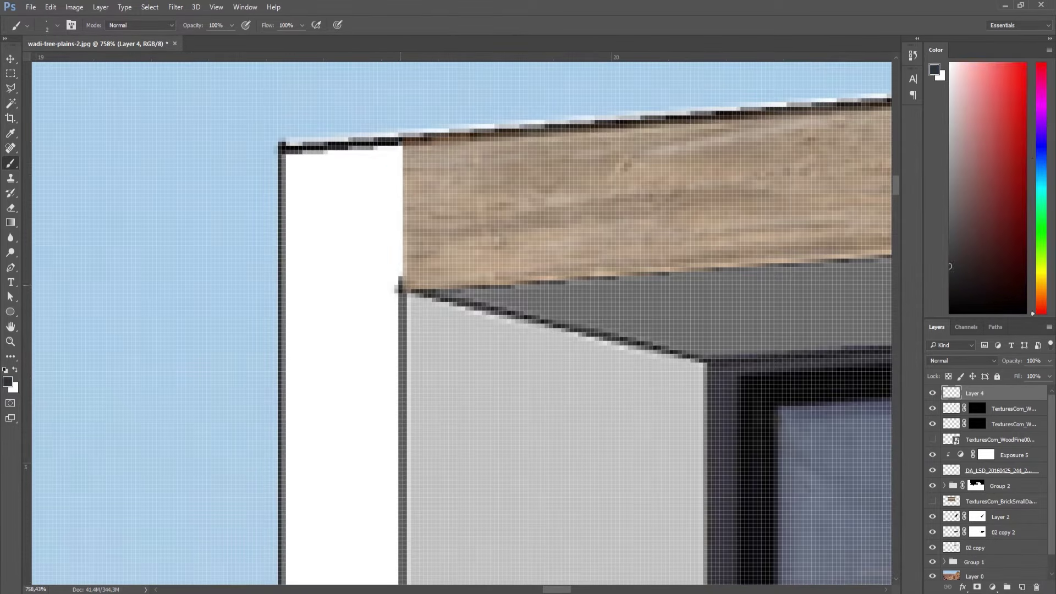
Scroll through the Google Images results for 'fencing png'.
scroll(399, 283, "down", 5)
scroll(400, 283, "down", 3)
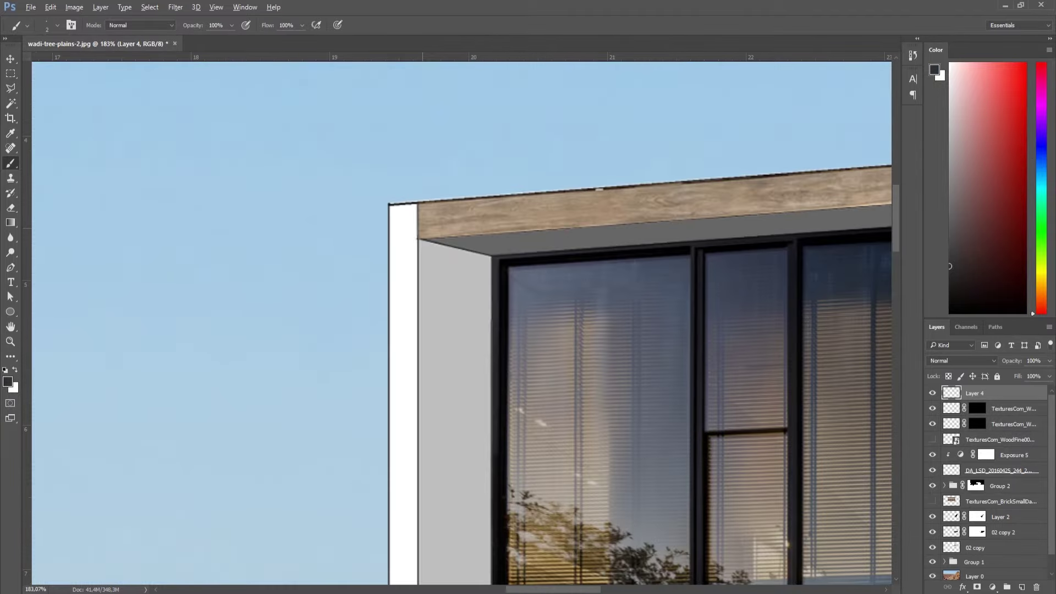
scroll(418, 236, "down", 3)
scroll(433, 179, "down", 2)
scroll(433, 178, "up", 4)
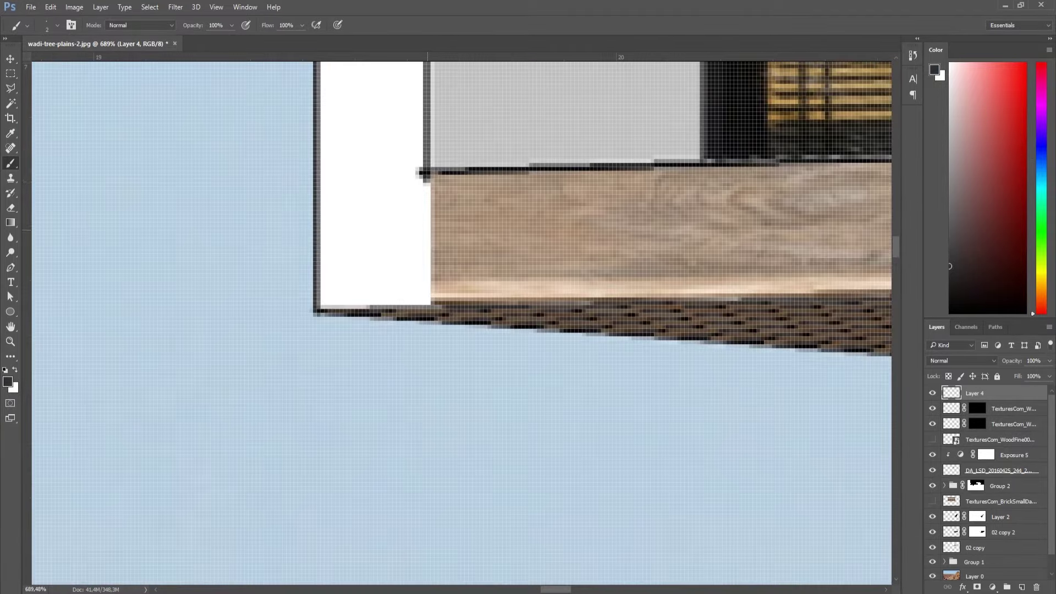
scroll(422, 173, "down", 4)
scroll(651, 284, "right", 3)
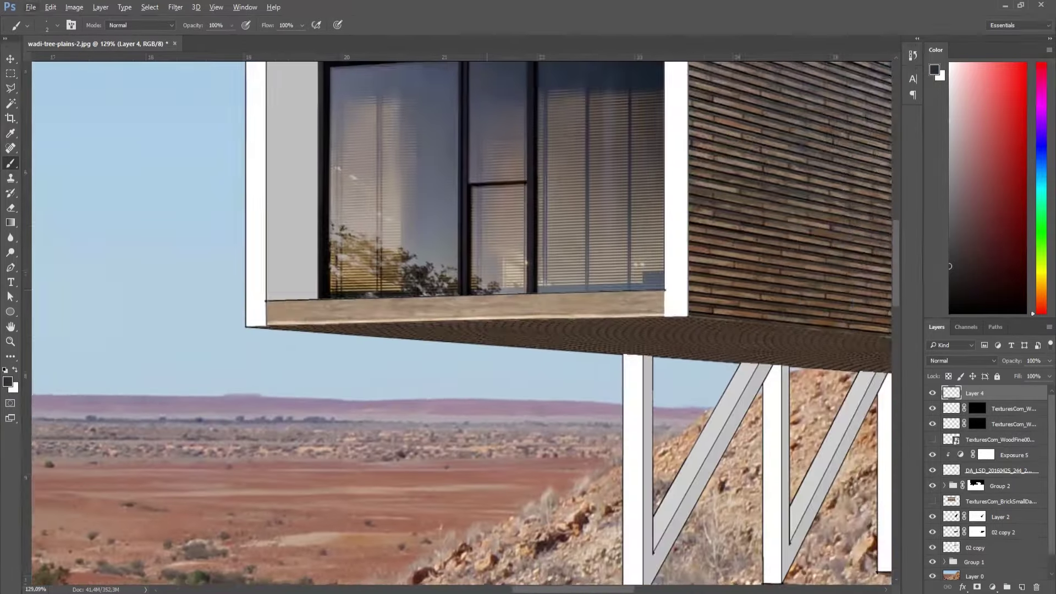
scroll(650, 284, "up", 1)
scroll(650, 284, "up", 1)
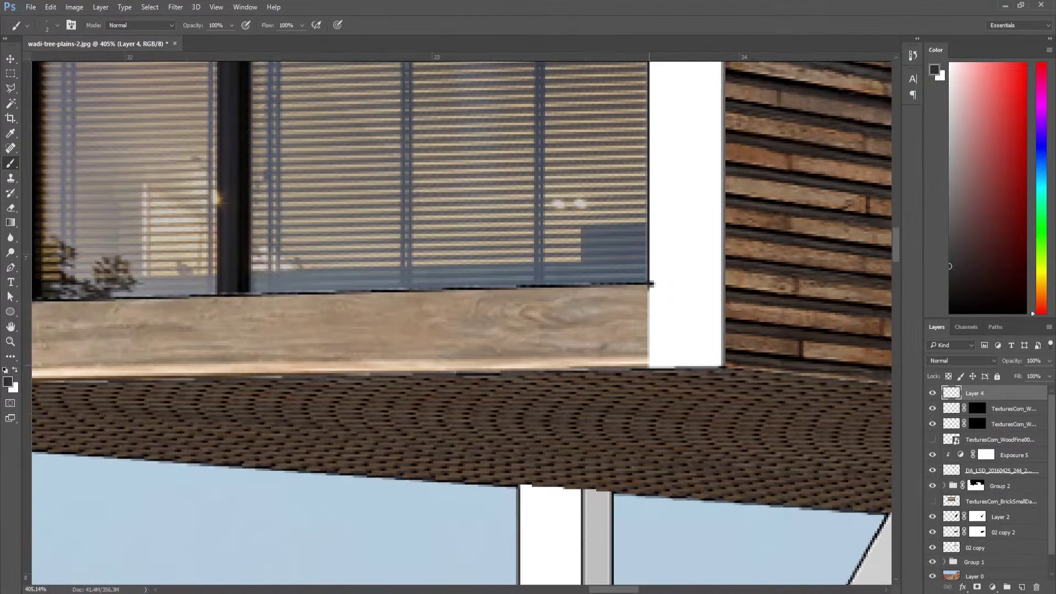
scroll(651, 284, "left", 1)
scroll(306, 293, "left", 4)
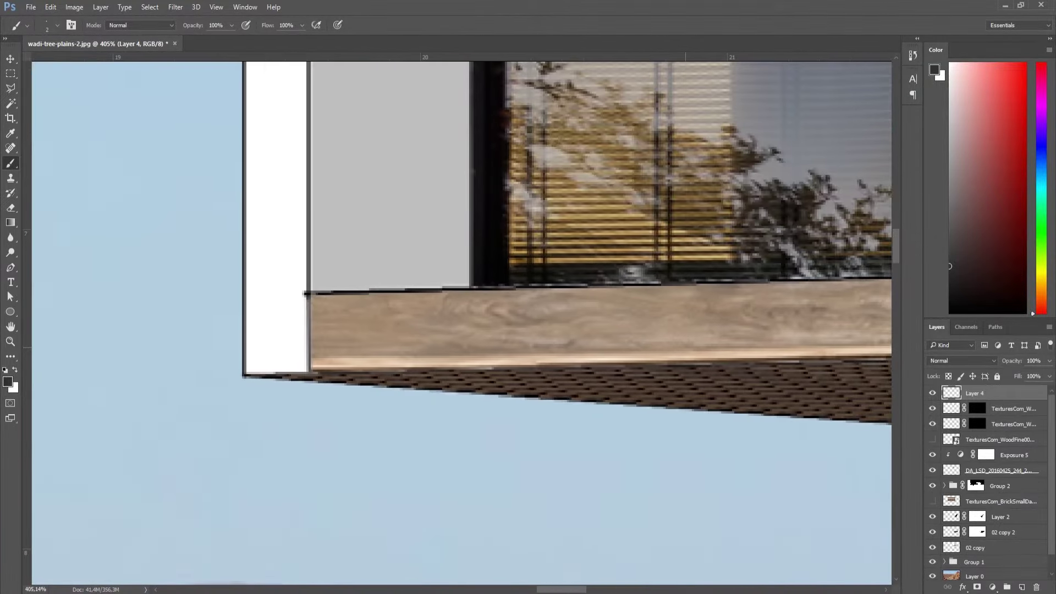
scroll(306, 293, "down", 1)
scroll(306, 293, "down", 1)
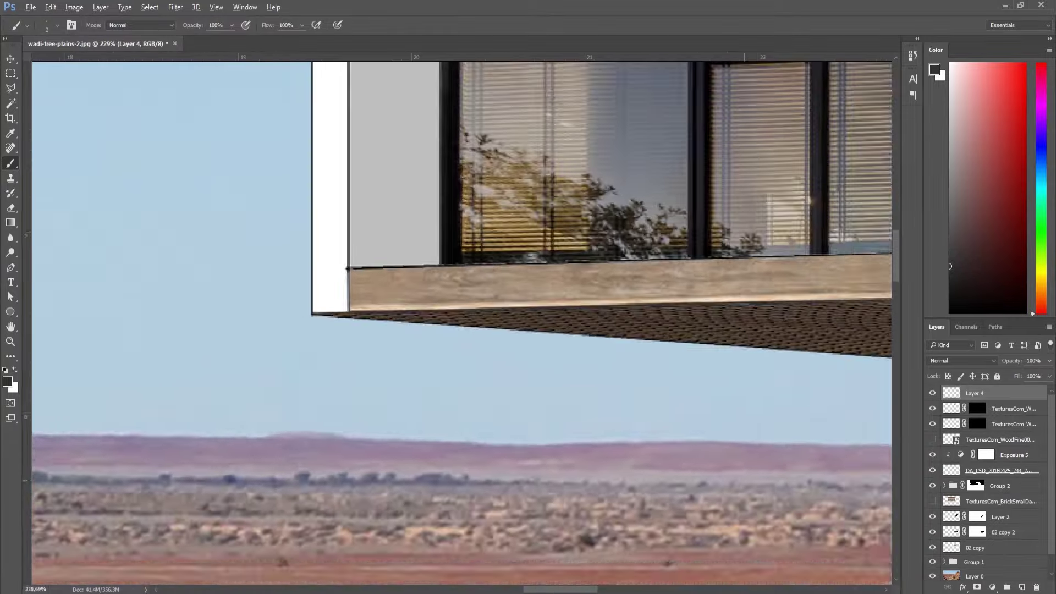
scroll(306, 293, "down", 2)
scroll(306, 293, "down", 1)
scroll(688, 202, "up", 4)
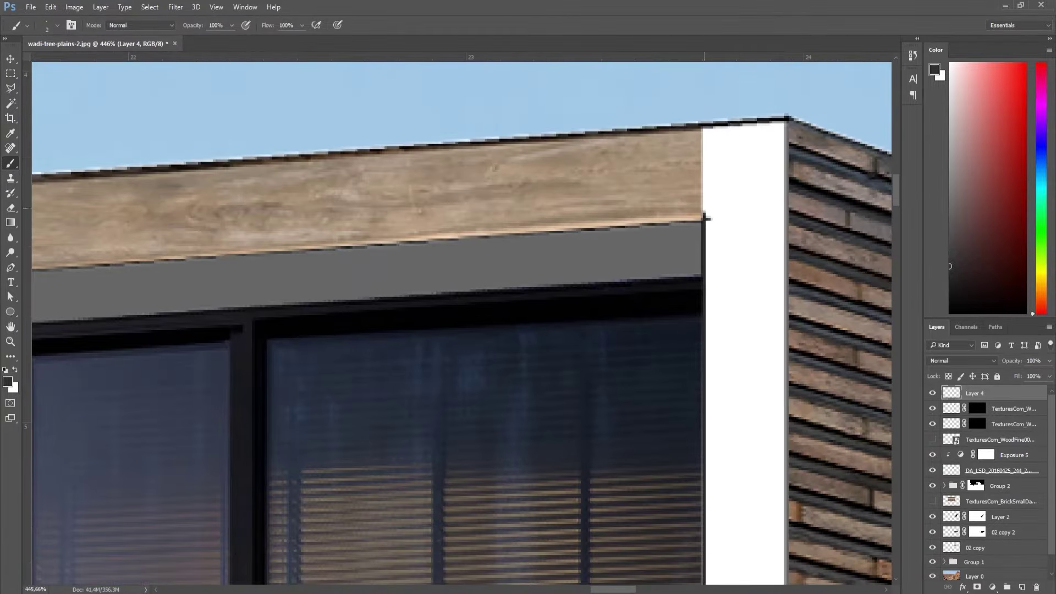
scroll(707, 219, "down", 5)
scroll(660, 275, "up", 1)
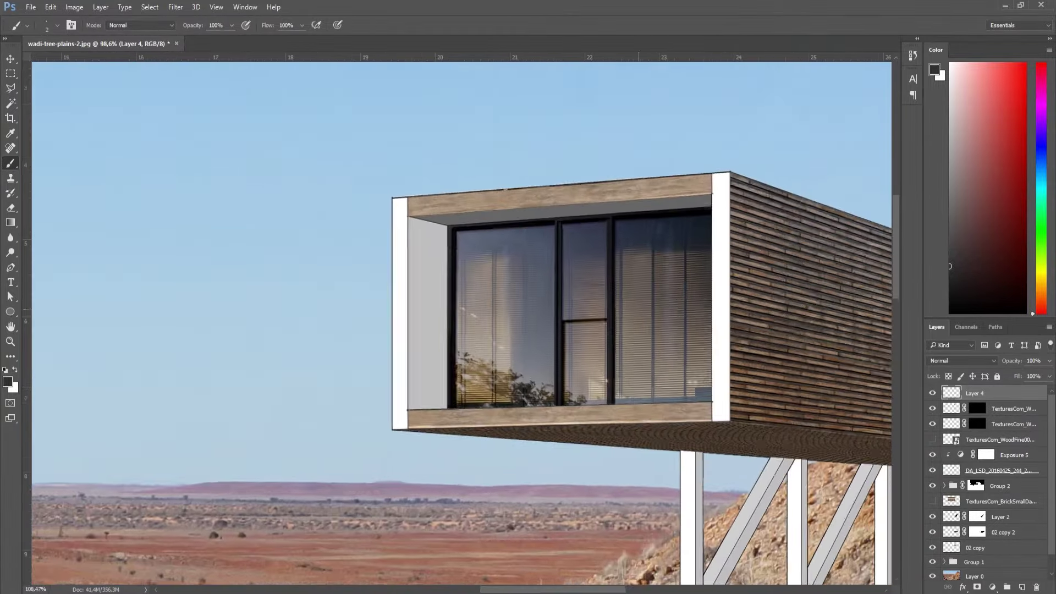
scroll(632, 302, "up", 1)
scroll(616, 314, "up", 1)
scroll(627, 346, "down", 1)
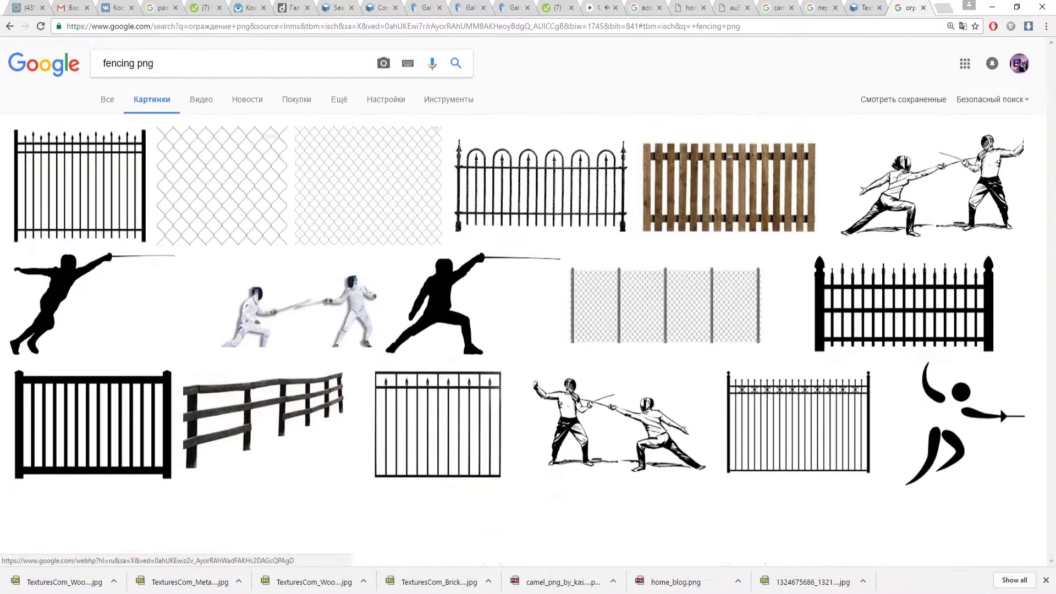
Browse the fencing image results, then add 'glass' to the search query.
scroll(281, 197, "down", 1)
scroll(280, 198, "down", 1)
scroll(253, 144, "down", 4)
scroll(253, 144, "down", 3)
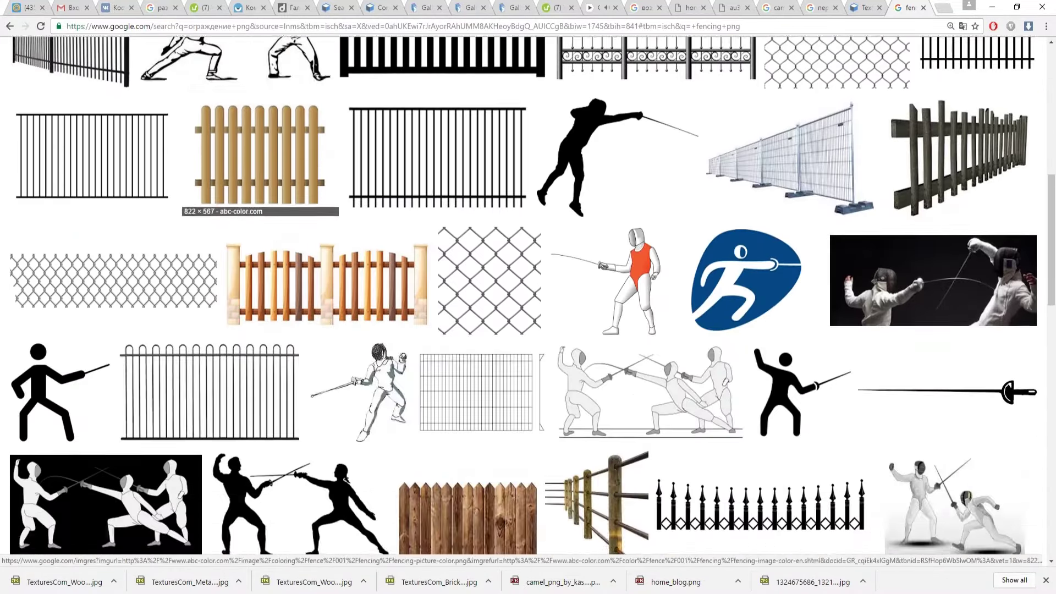
scroll(253, 144, "down", 5)
scroll(253, 144, "down", 4)
scroll(253, 144, "down", 2)
scroll(253, 144, "down", 3)
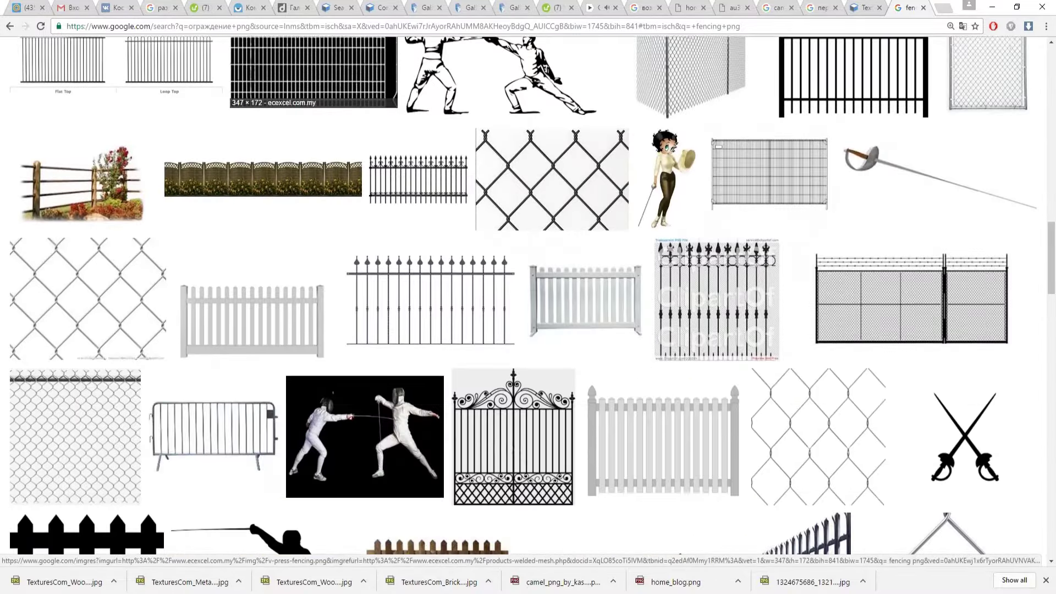
scroll(253, 144, "down", 3)
scroll(253, 144, "down", 4)
scroll(253, 144, "down", 3)
scroll(253, 144, "down", 4)
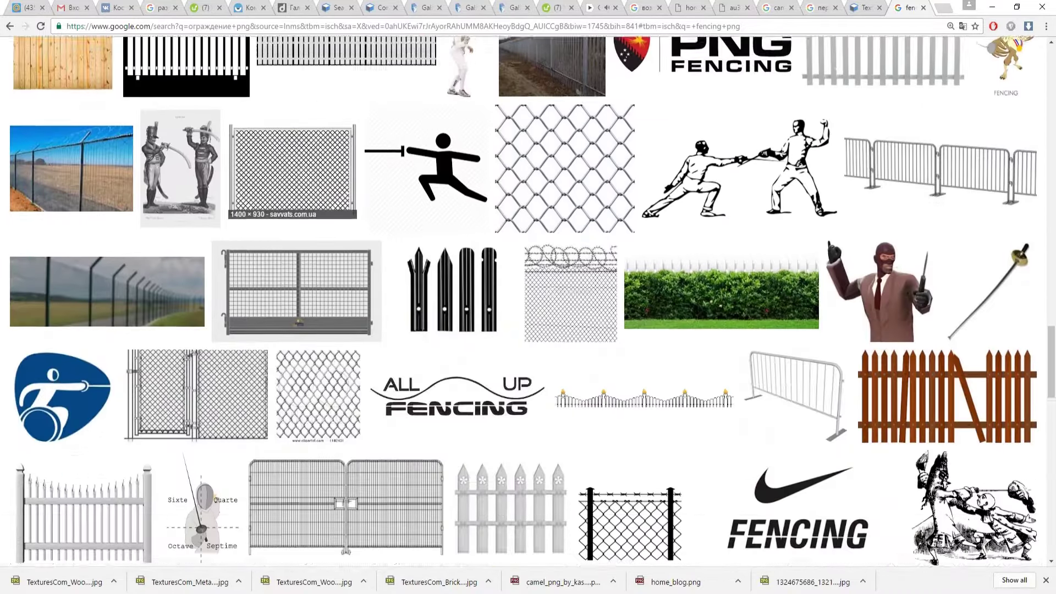
scroll(253, 144, "down", 3)
scroll(253, 144, "down", 3)
key("Home")
left_click(137, 63)
type("glass")
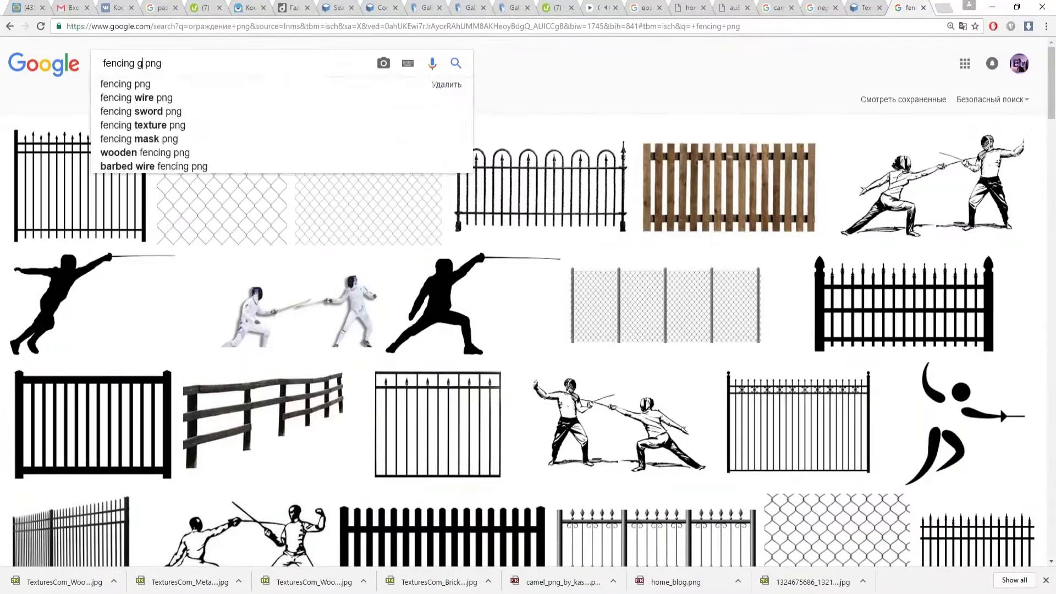
key("Return")
Open the black aluminum fence panel image at full size and save it as a PNG.
left_click(189, 176)
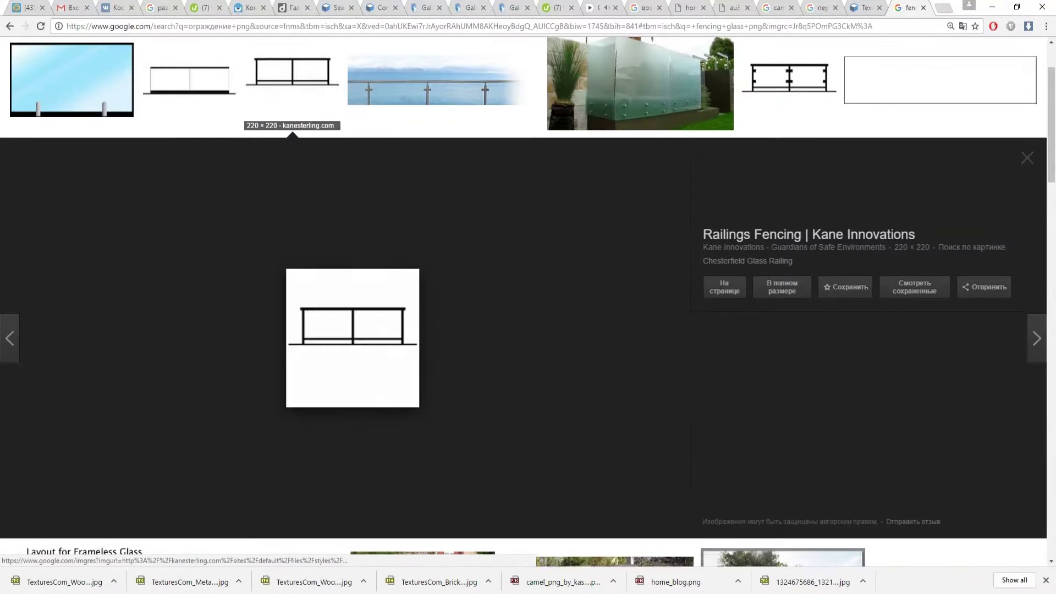
scroll(188, 176, "down", 3)
left_click(258, 431)
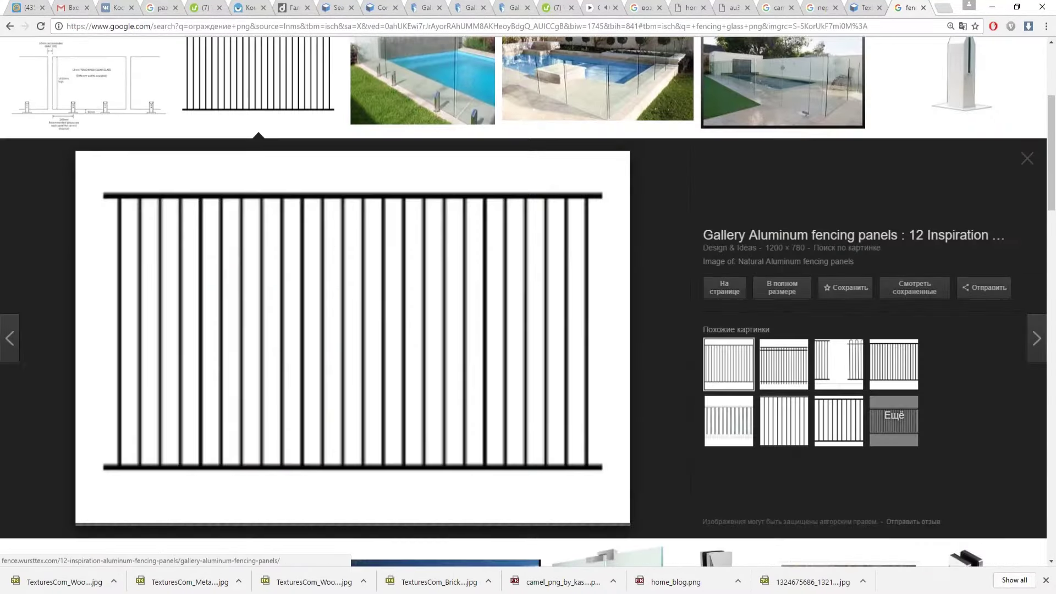
left_click(803, 286)
key("ctrl+s")
key("Return")
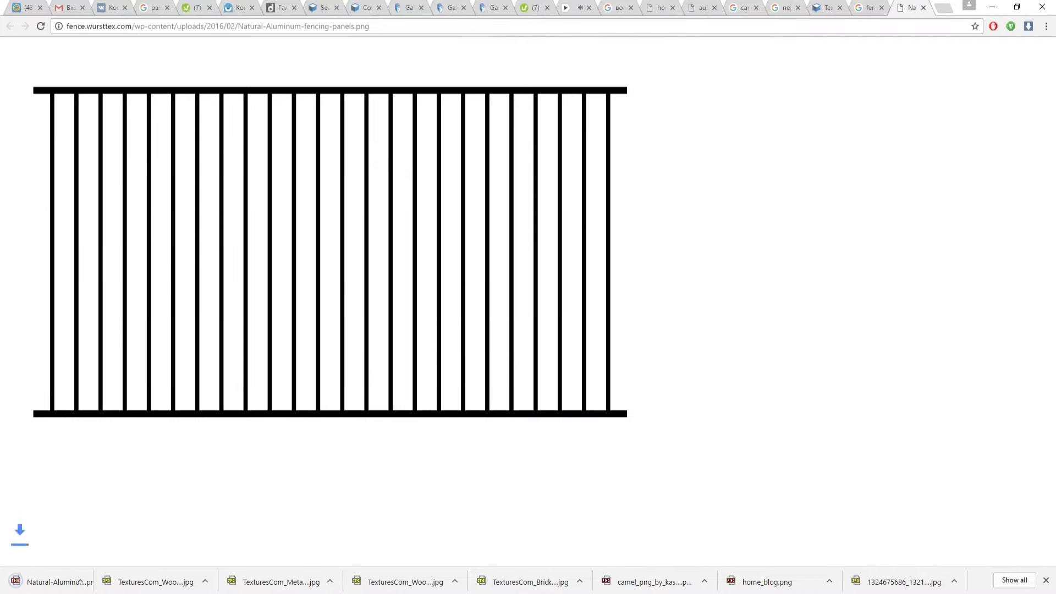
Rotate a wood strip −90°, scale it to about 34% at the box's left edge, and Alt-drag a copy downward.
scroll(526, 334, "down", 3)
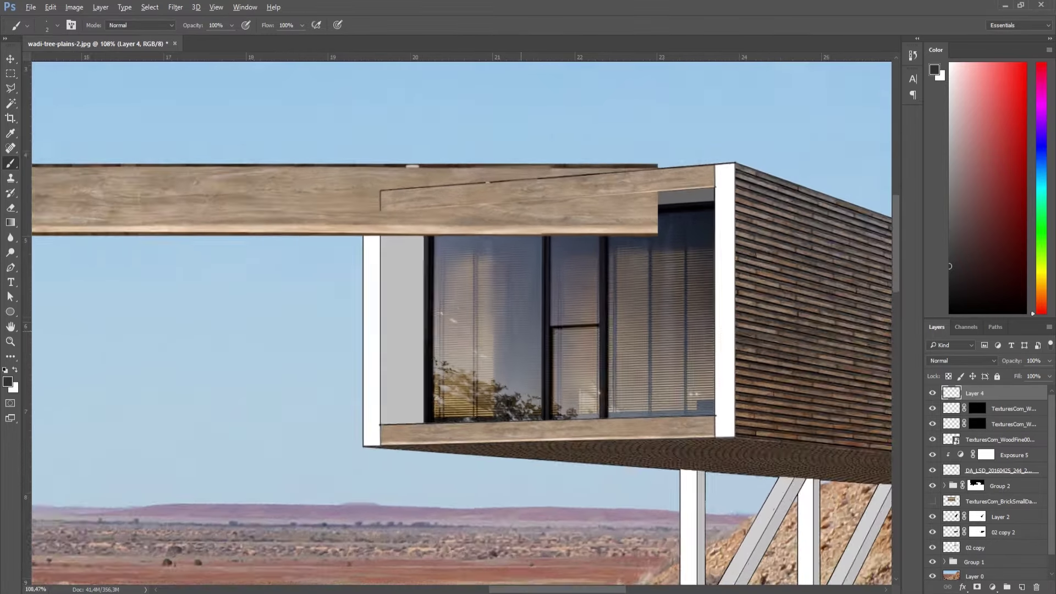
scroll(526, 335, "down", 2)
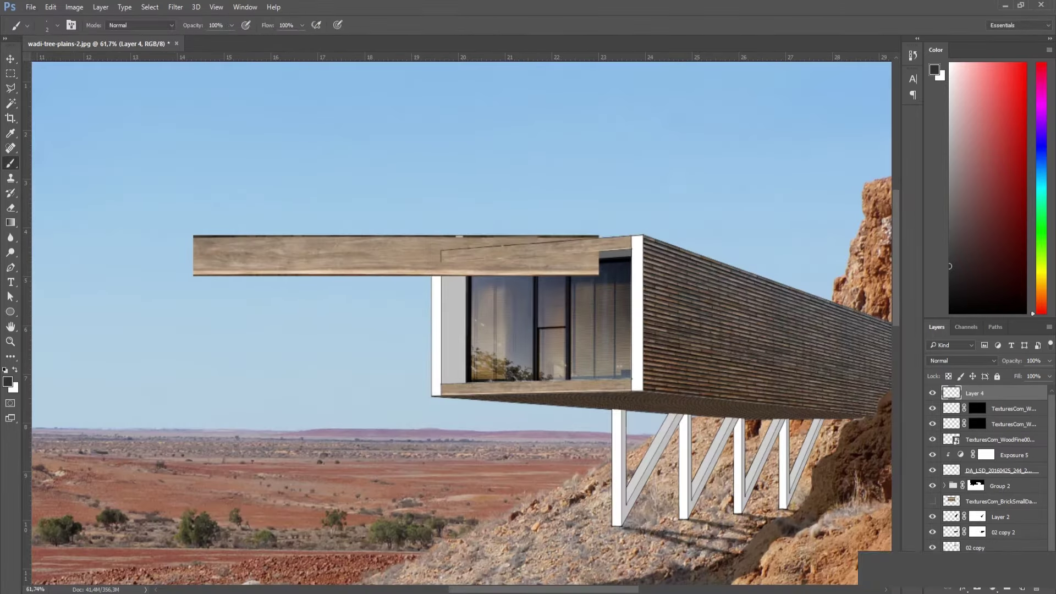
left_click_drag(385, 253, 328, 246)
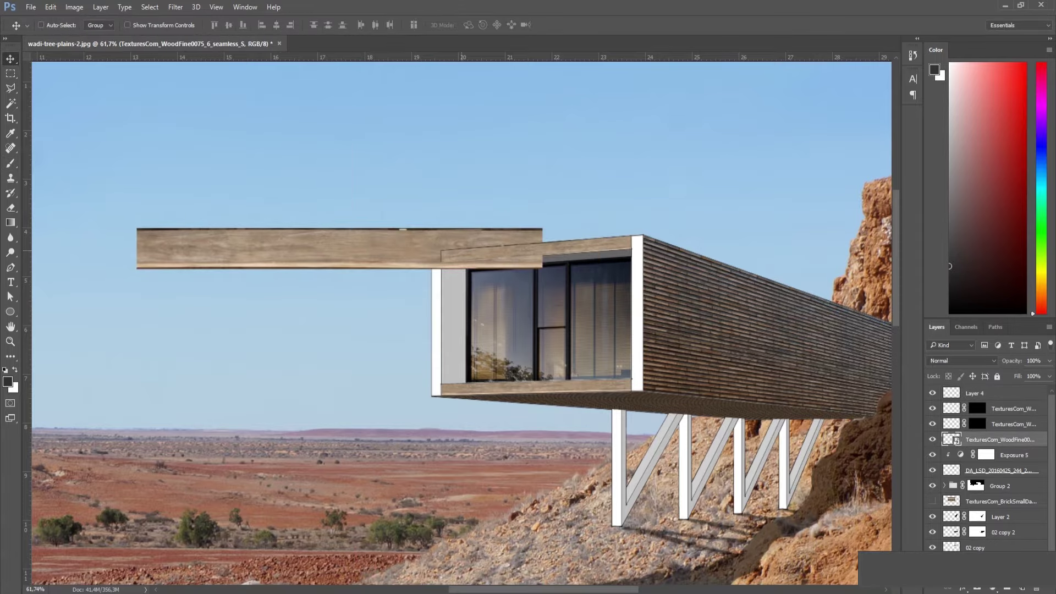
key("ctrl+t")
left_click_drag(547, 234, 341, 77)
left_click_drag(347, 143, 382, 175)
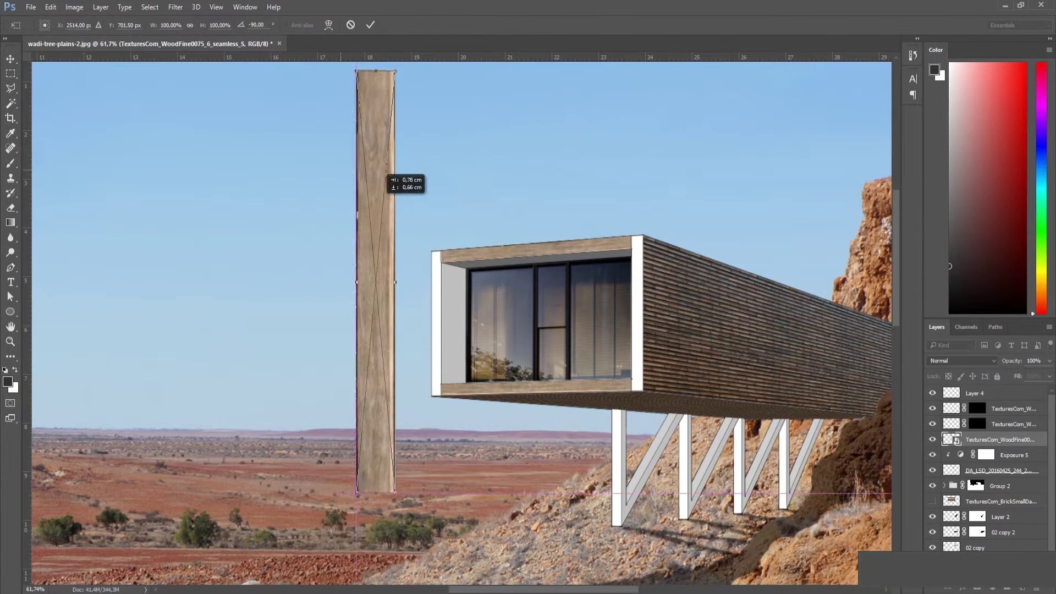
left_click_drag(356, 70, 368, 209)
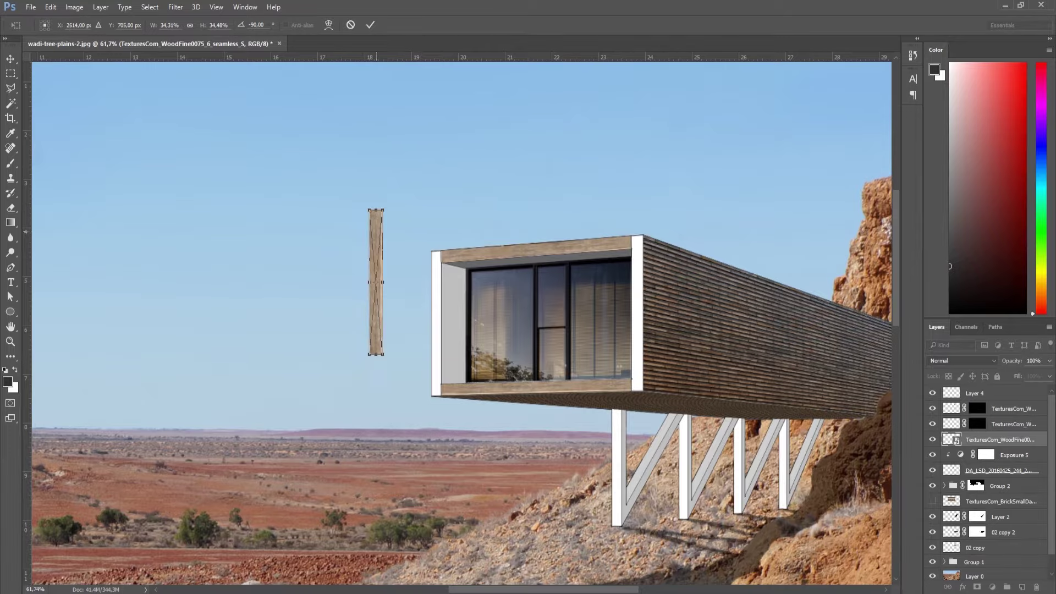
mouse_move(371, 290)
left_mouse_down()
mouse_move(429, 274)
mouse_move(444, 289)
mouse_move(444, 364)
mouse_move(446, 240)
left_mouse_up()
scroll(429, 273, "up", 5)
left_click_drag(459, 104, 452, 118)
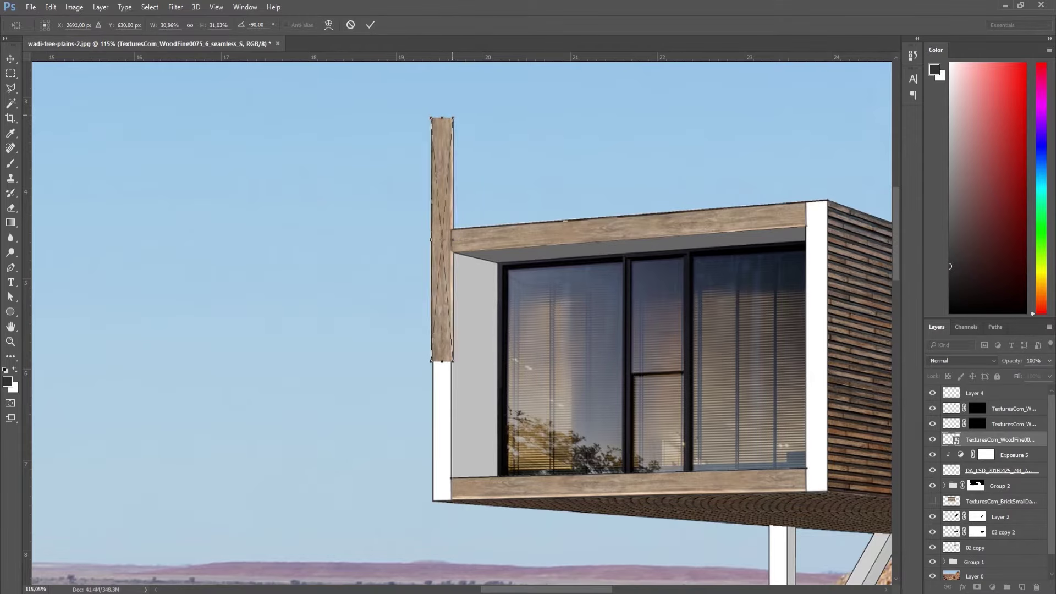
key("Return")
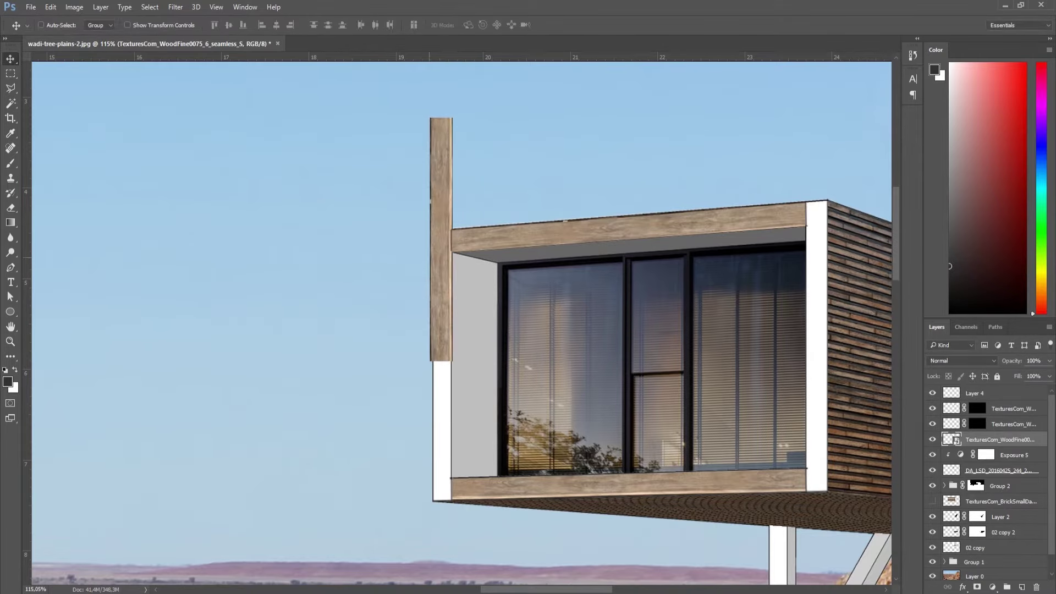
left_click_drag(441, 253, 443, 497)
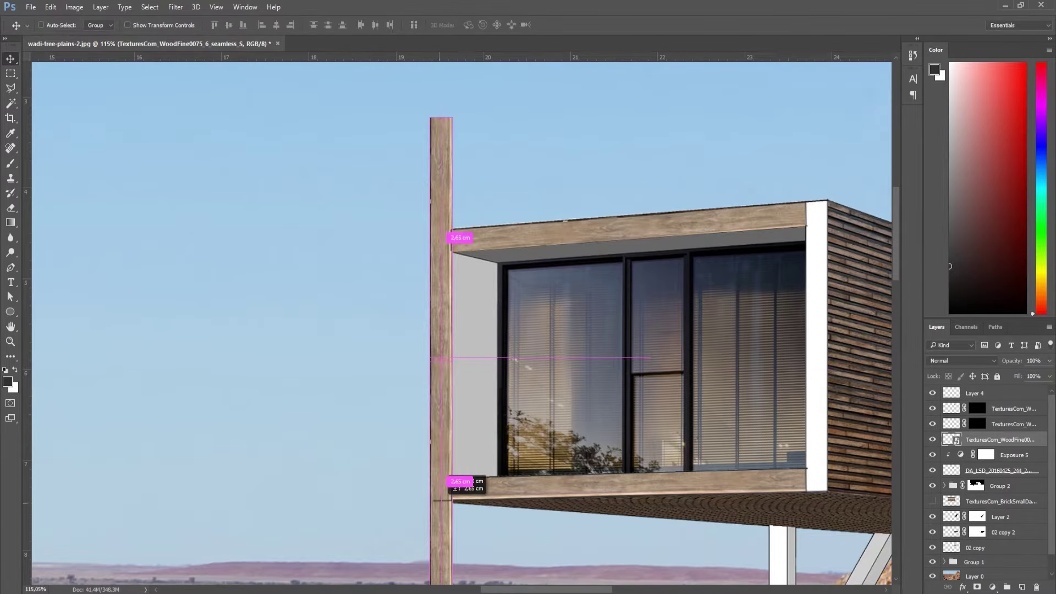
Duplicate the wood texture layer and select the copy beneath it.
right_click(997, 440)
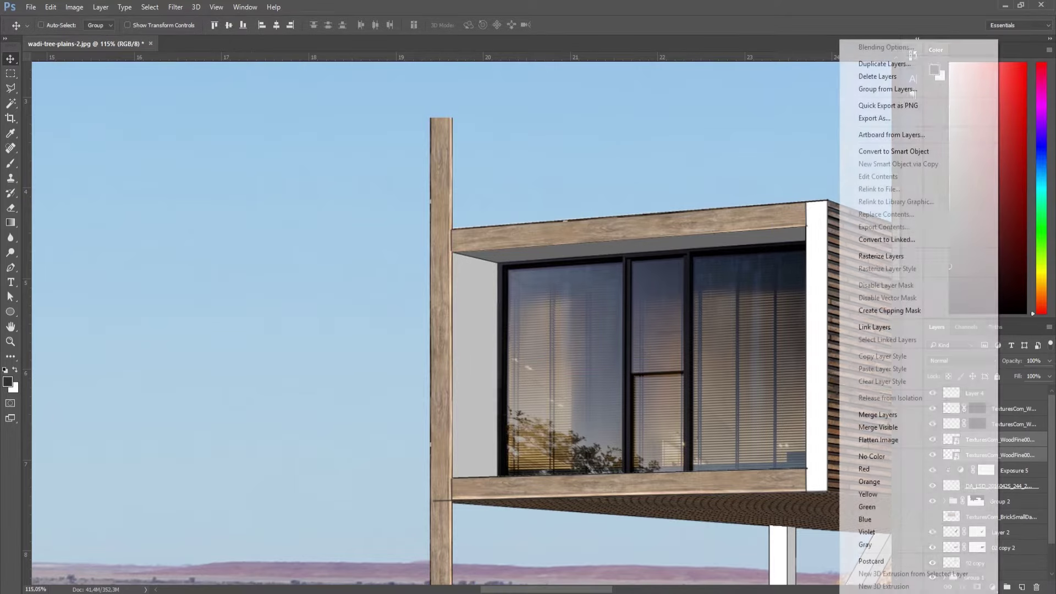
left_click(918, 414)
key("alt+bracketleft")
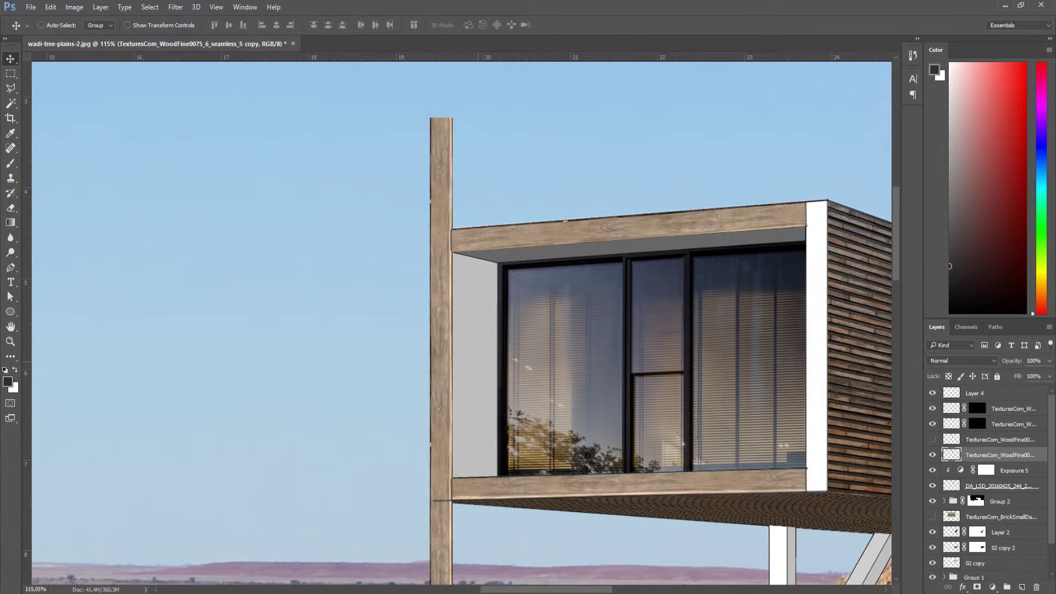
scroll(451, 230, "up", 4)
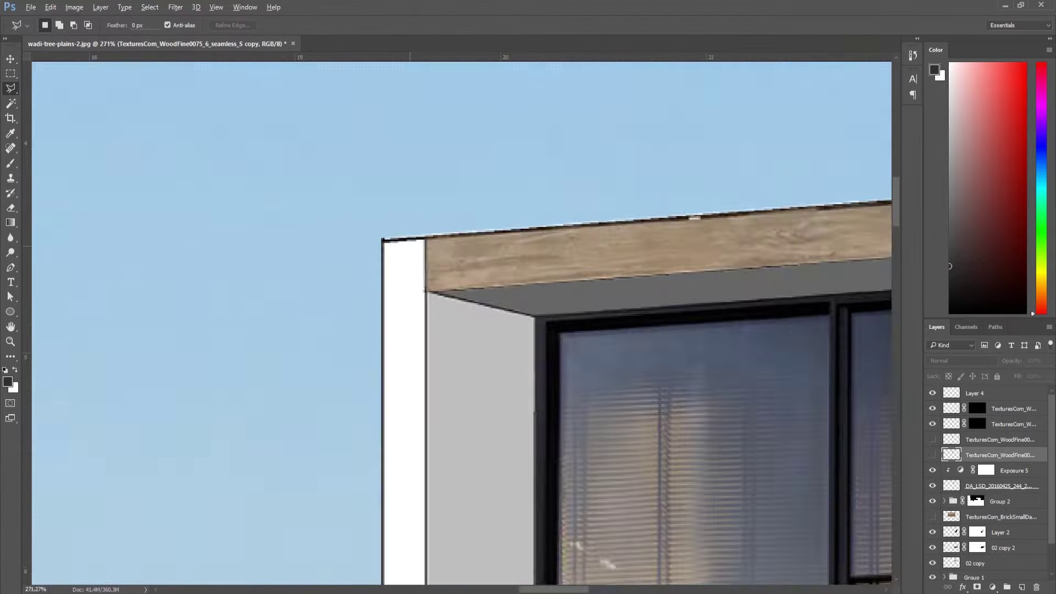
scroll(450, 230, "up", 2)
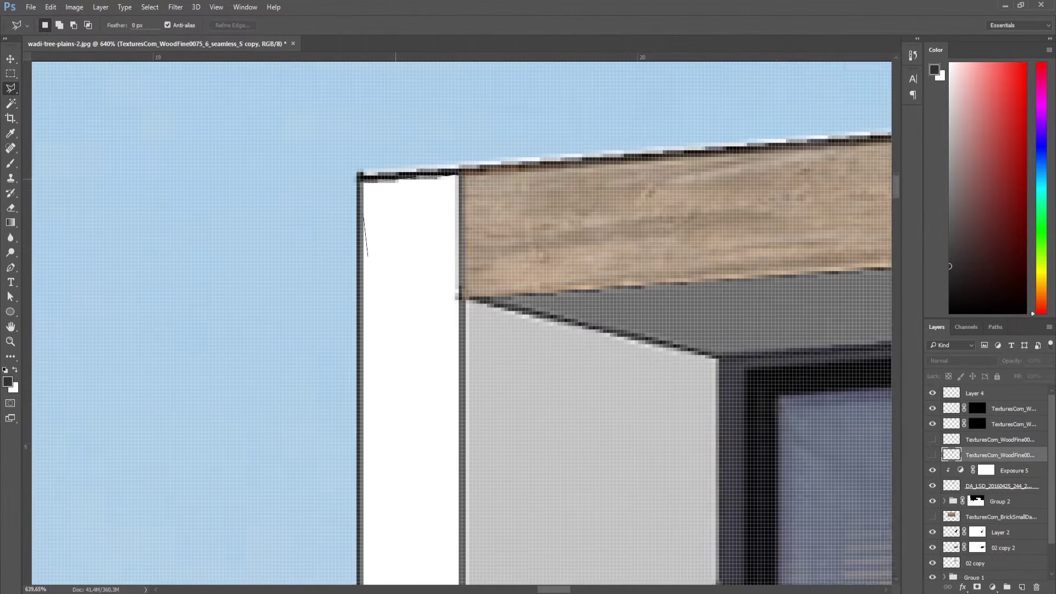
scroll(460, 203, "down", 10)
scroll(550, 154, "up", 2)
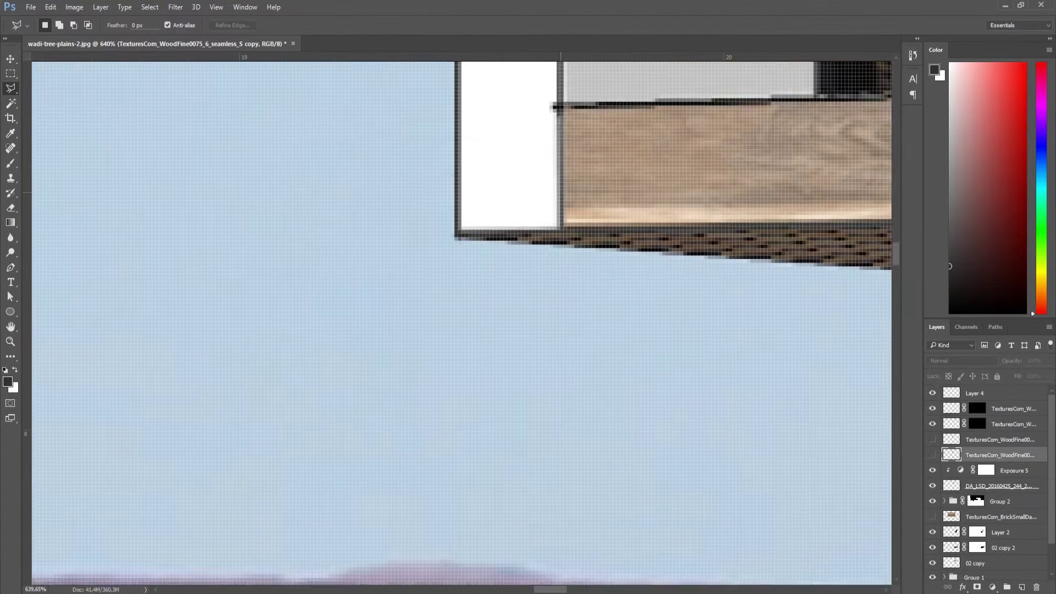
scroll(550, 154, "up", 4)
scroll(550, 165, "up", 4)
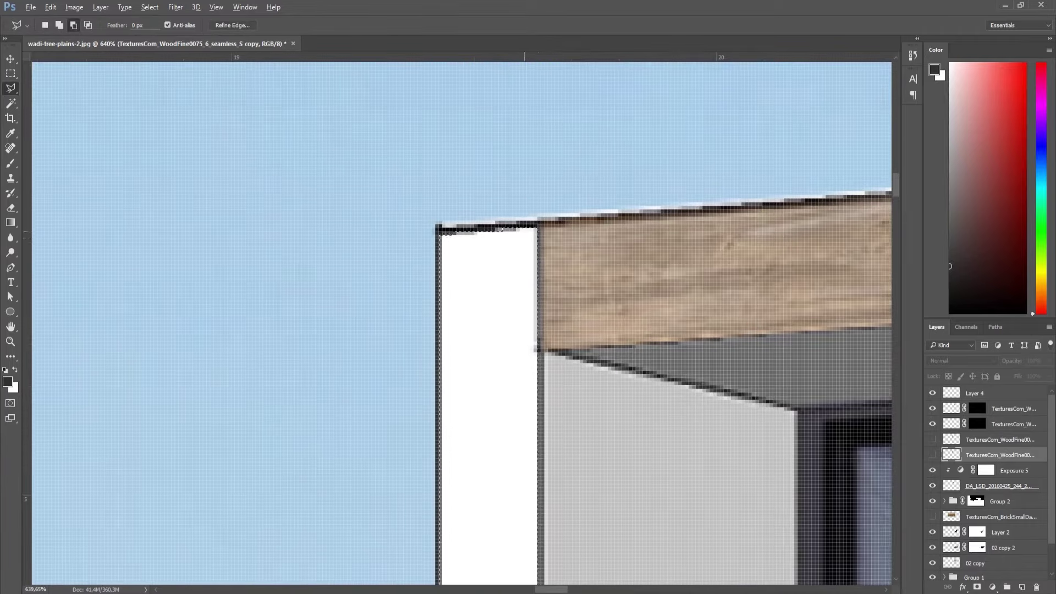
scroll(527, 223, "down", 2)
Show the hidden wood layer and mask it to the traced left white post.
left_click(932, 455)
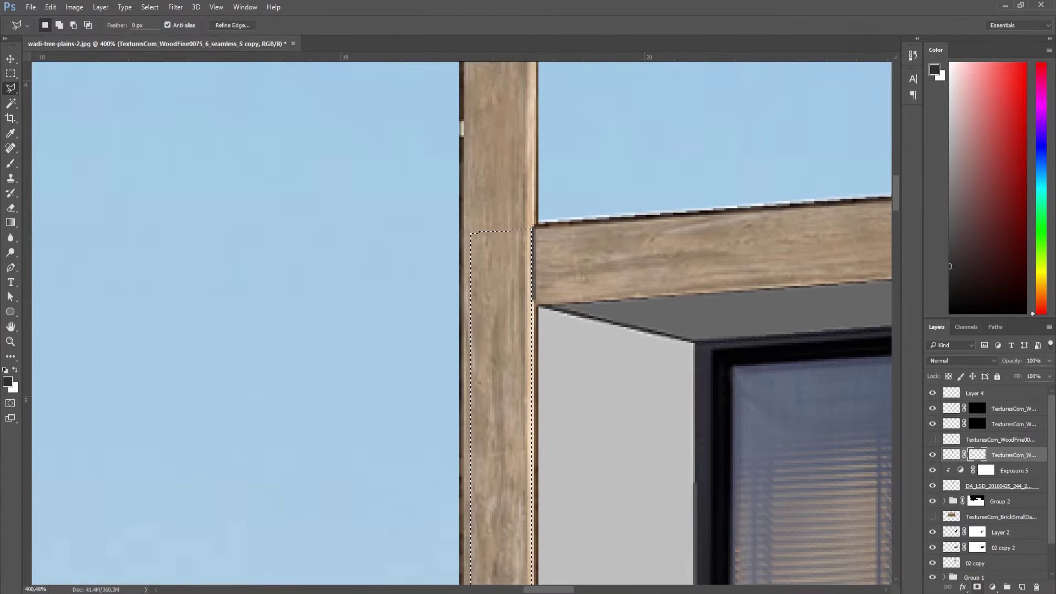
key("ctrl+d")
scroll(360, 286, "down", 2)
scroll(360, 286, "down", 2)
scroll(360, 286, "down", 2)
scroll(360, 286, "down", 1)
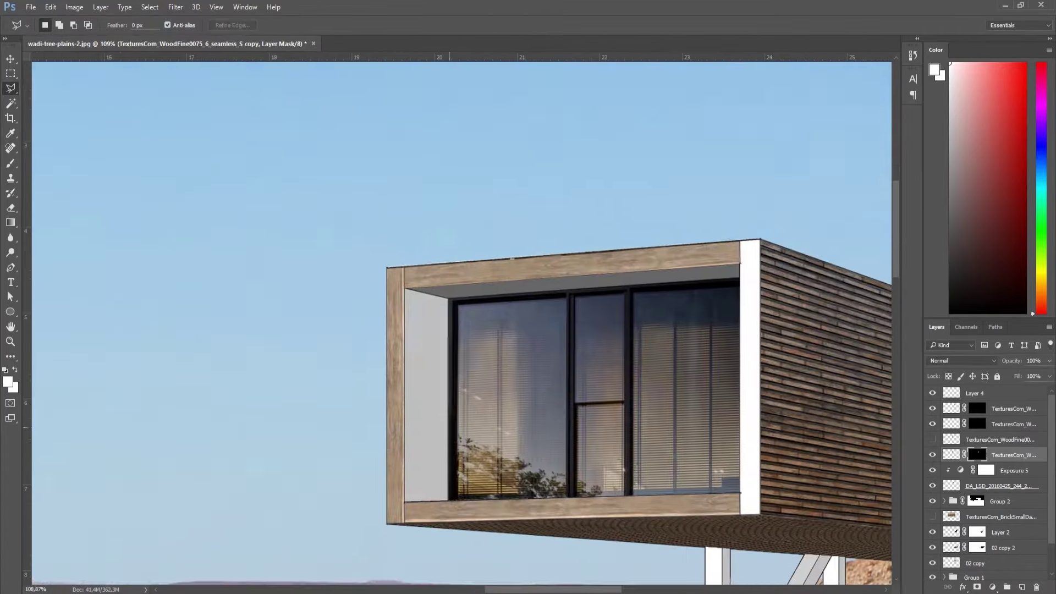
scroll(360, 286, "down", 2)
scroll(360, 286, "down", 2)
scroll(360, 286, "left", 2)
scroll(360, 286, "up", 1)
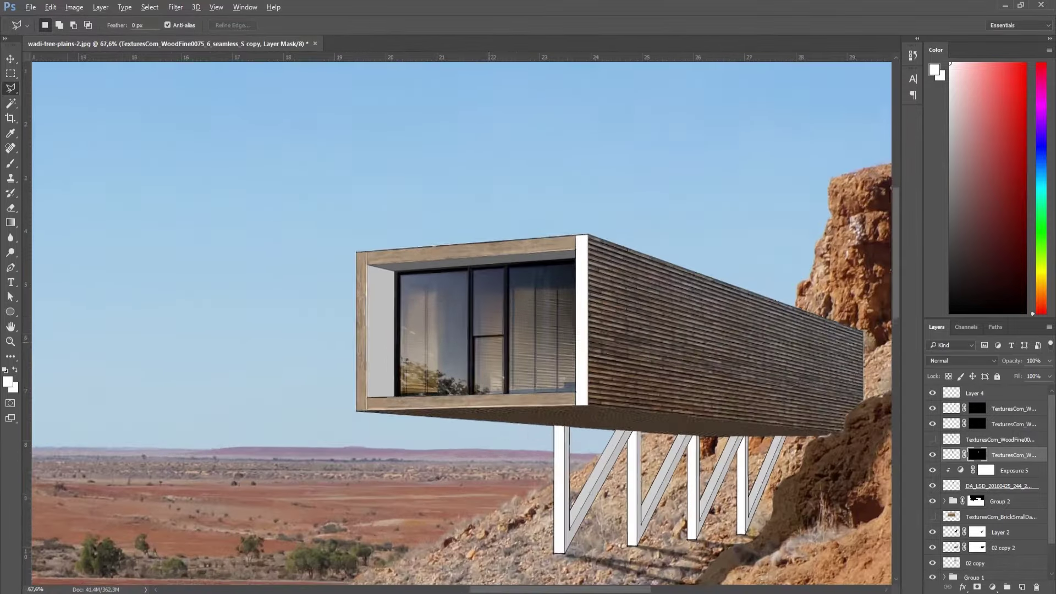
scroll(484, 325, "up", 1)
scroll(462, 223, "up", 1)
scroll(462, 224, "up", 1)
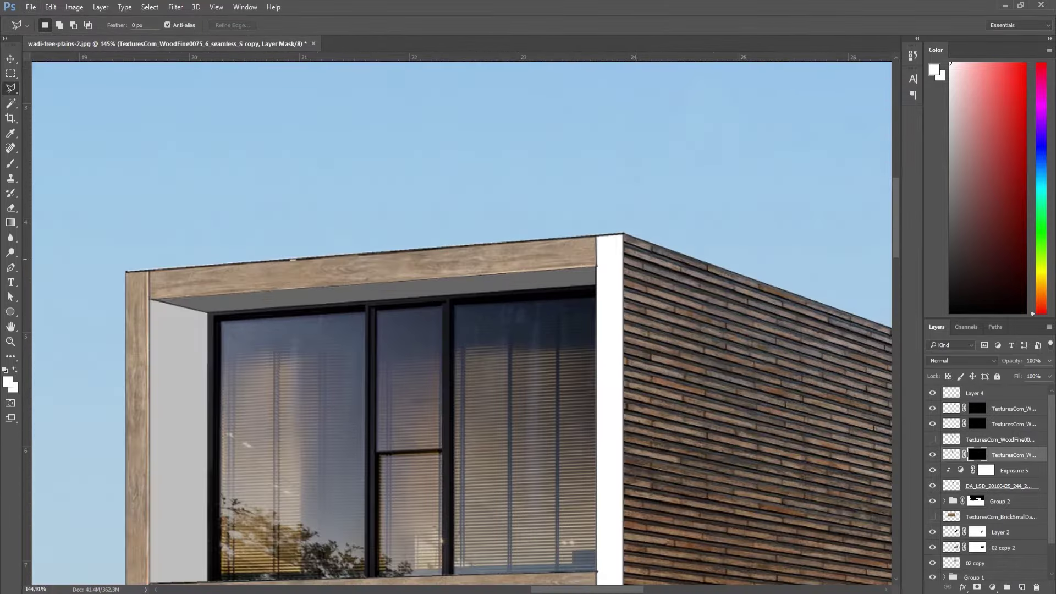
scroll(461, 223, "up", 1)
scroll(462, 224, "up", 1)
scroll(461, 322, "left", 2)
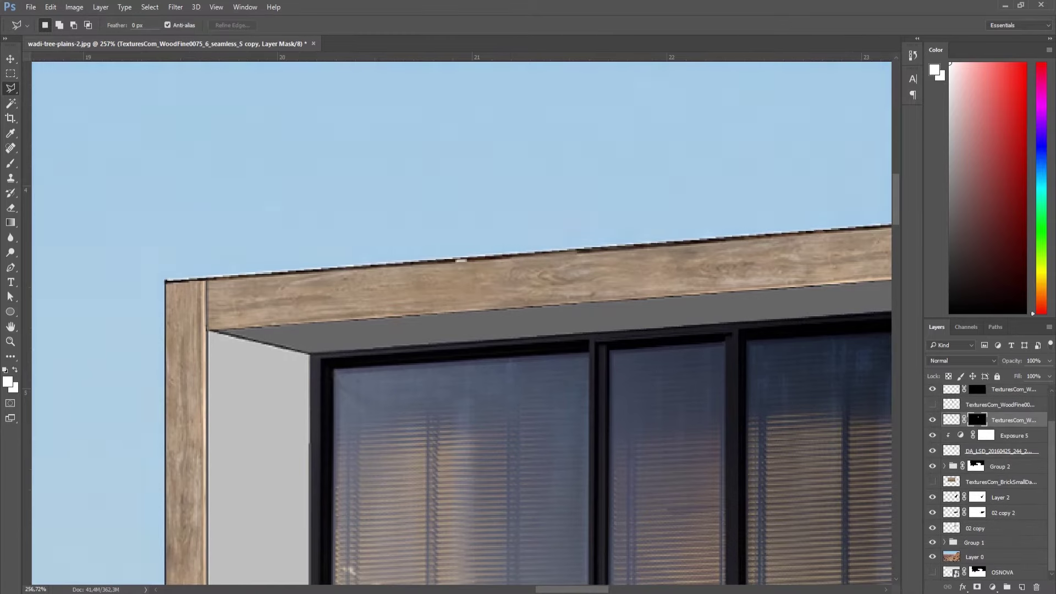
Make the 02 copy layer visible and zoom in on the wood-framed box.
double_click(932, 466)
left_click(932, 512)
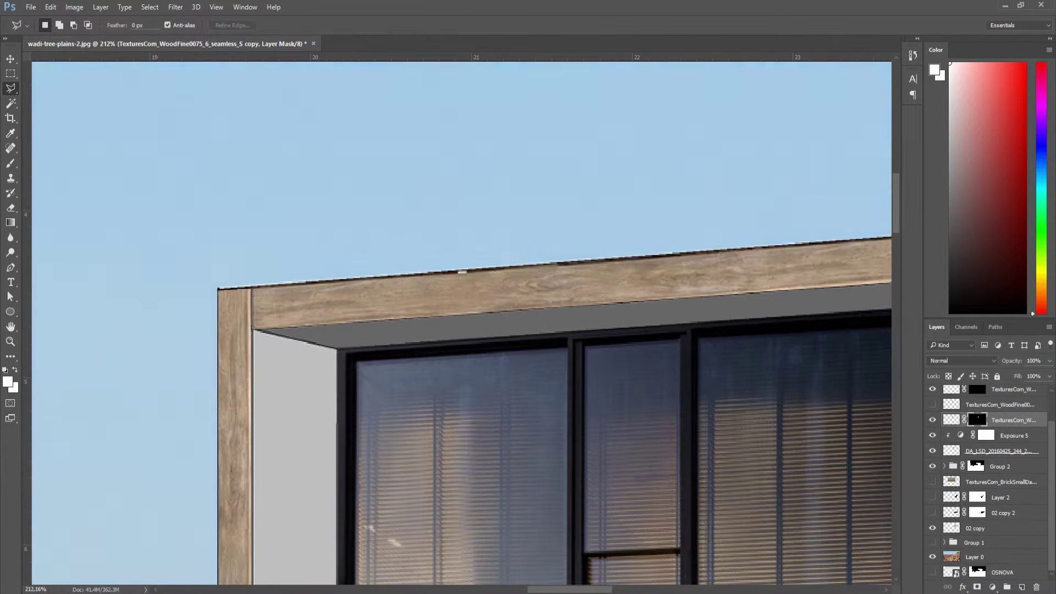
left_click(931, 528)
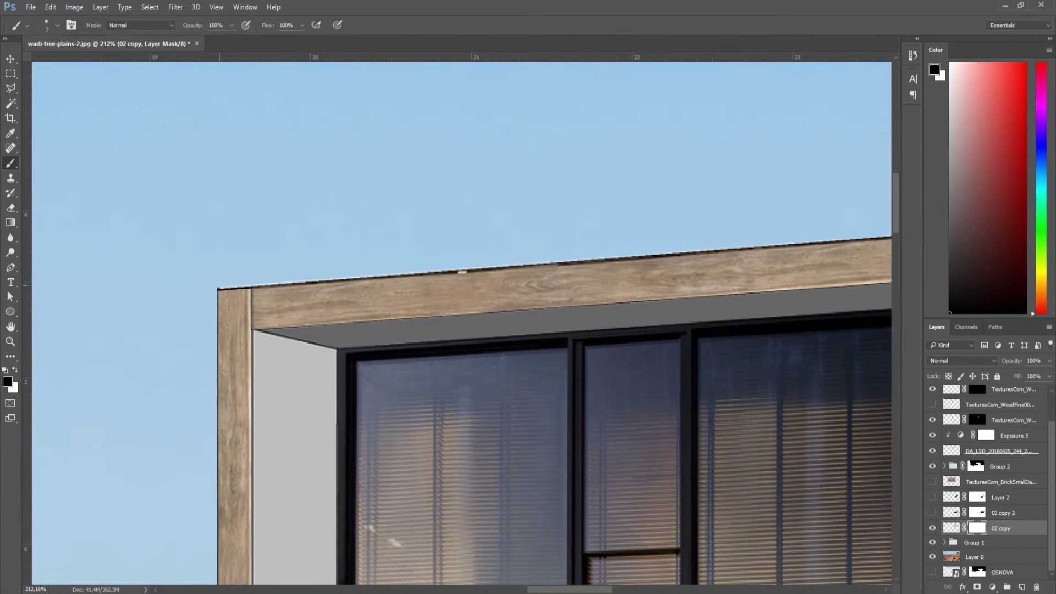
scroll(362, 273, "down", 2)
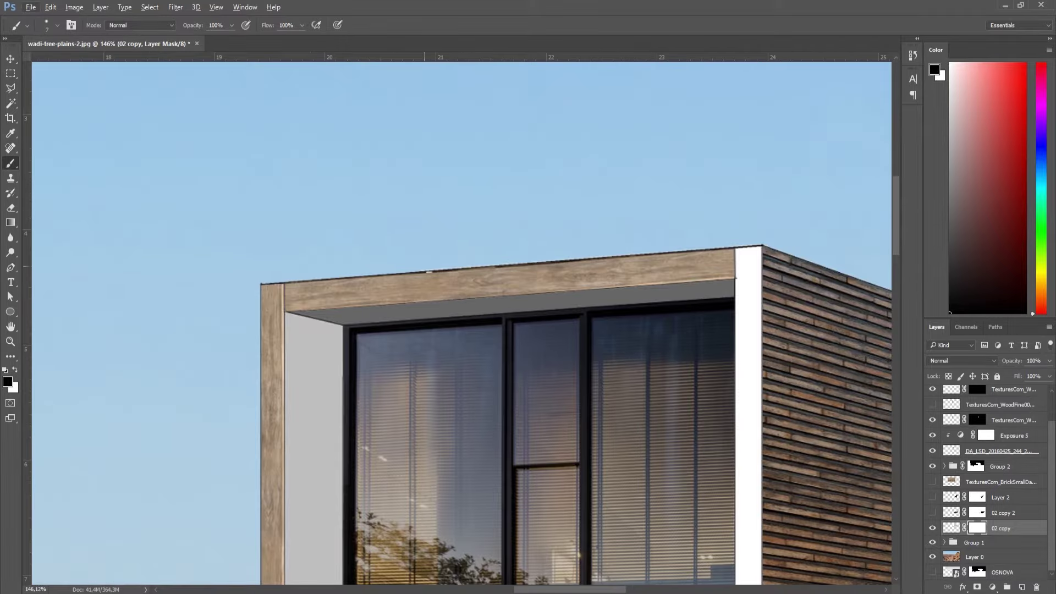
scroll(462, 319, "down", 3)
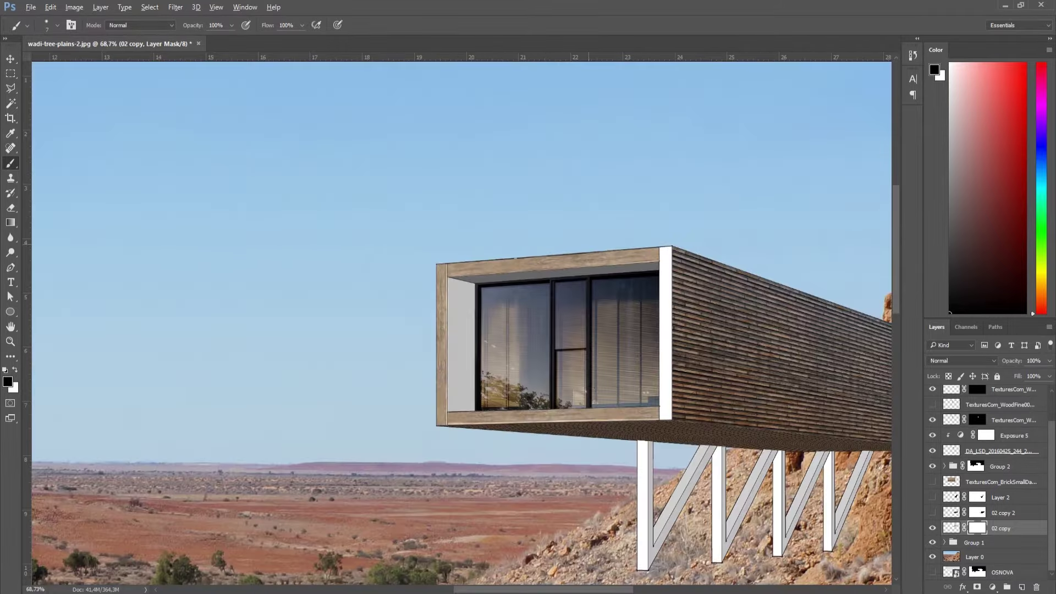
scroll(461, 319, "up", 3)
scroll(462, 319, "up", 1)
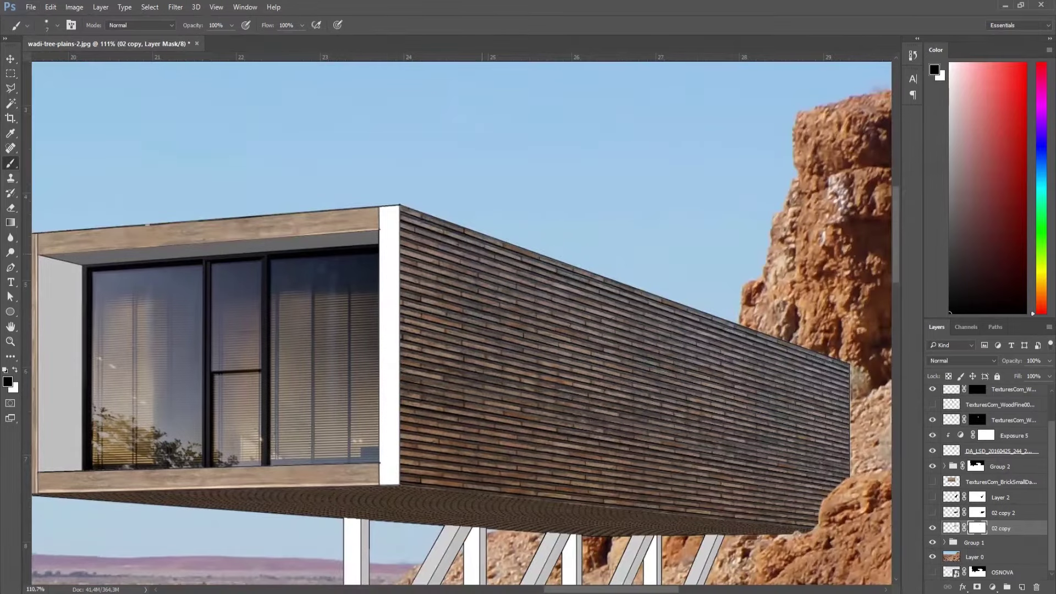
Pan and zoom to check the box against the rock cliff.
mouse_move(129, 279)
left_mouse_down()
mouse_move(33, 237)
mouse_move(375, 262)
left_mouse_up()
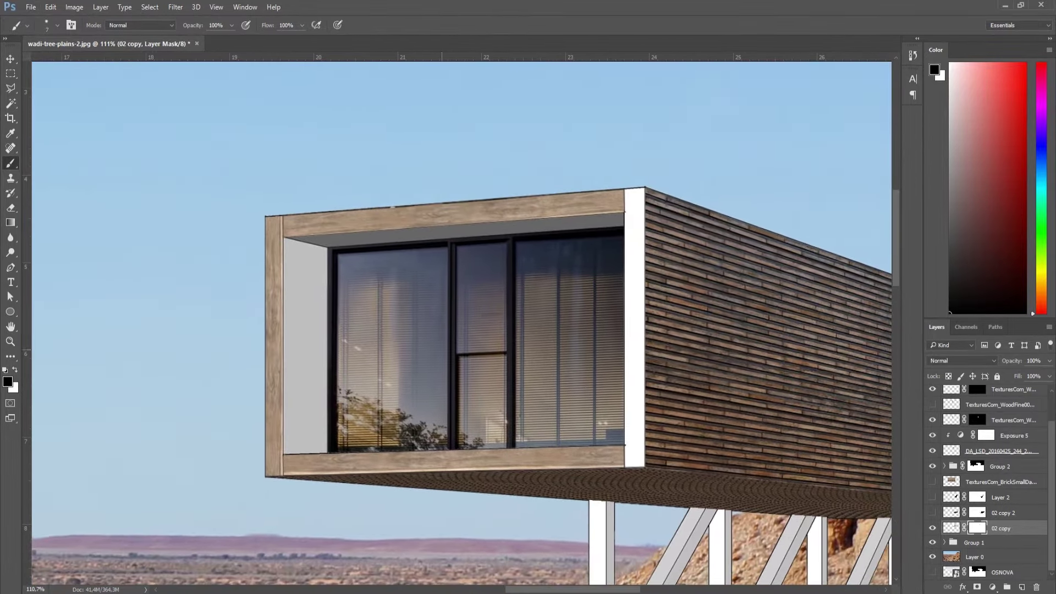
scroll(358, 357, "down", 2)
scroll(358, 357, "down", 2)
scroll(384, 391, "up", 2)
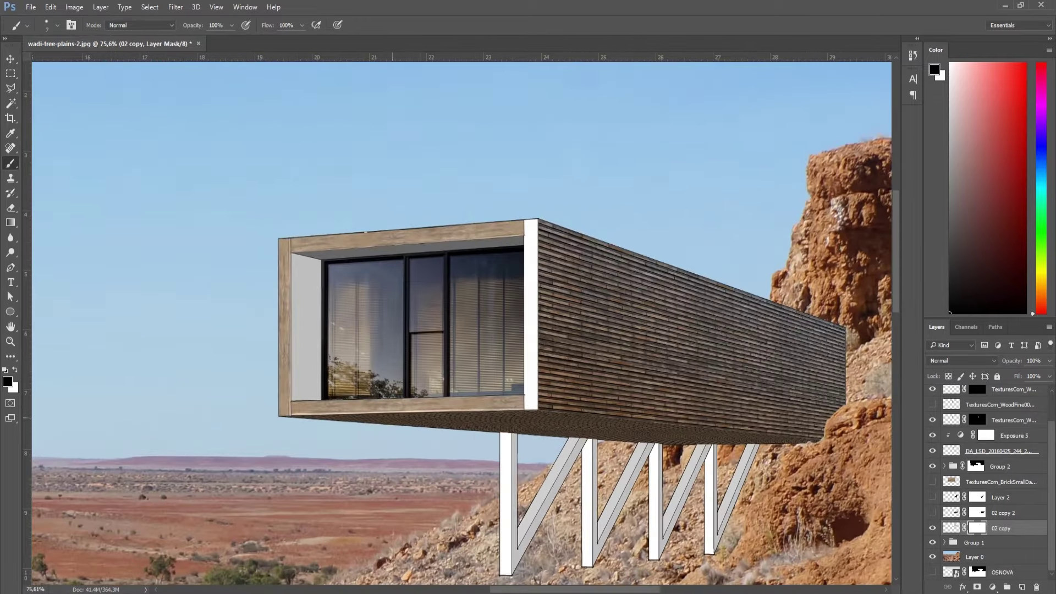
scroll(332, 235, "up", 1)
scroll(332, 235, "up", 1)
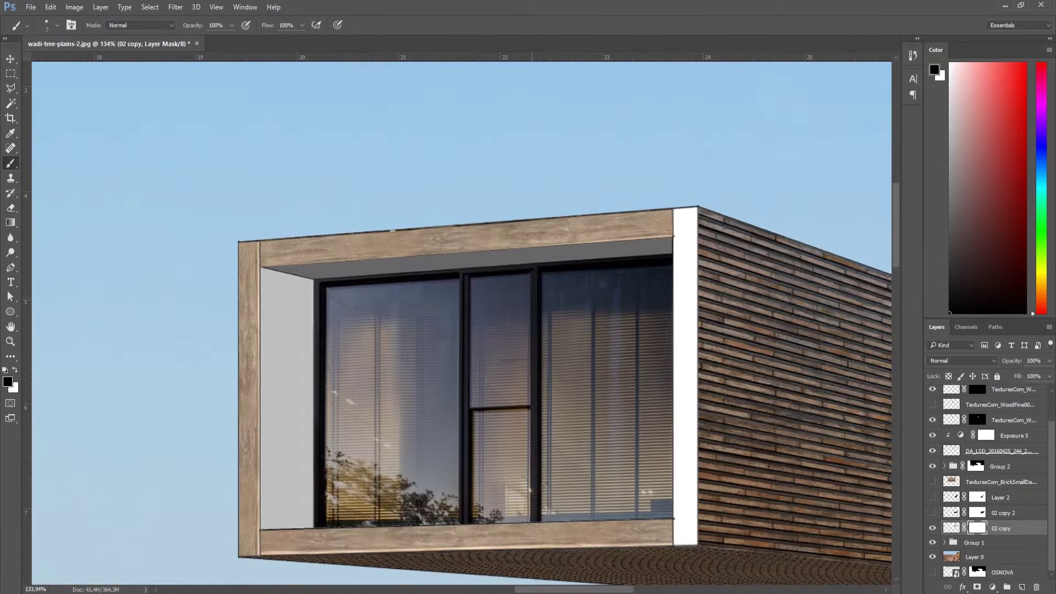
Move the new wood post to the frame's right edge.
key("v")
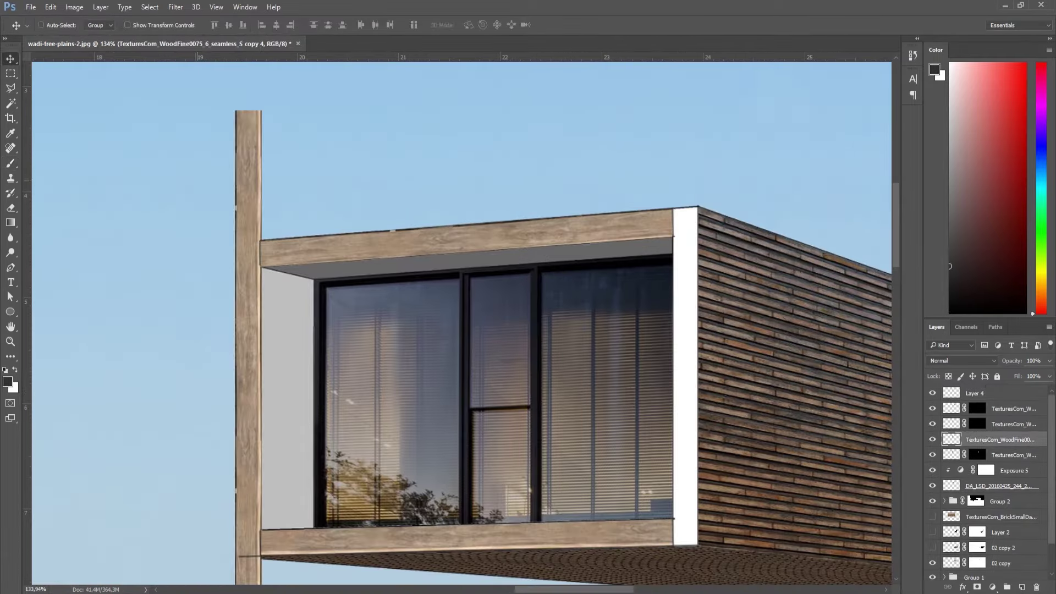
left_click_drag(254, 135, 690, 110)
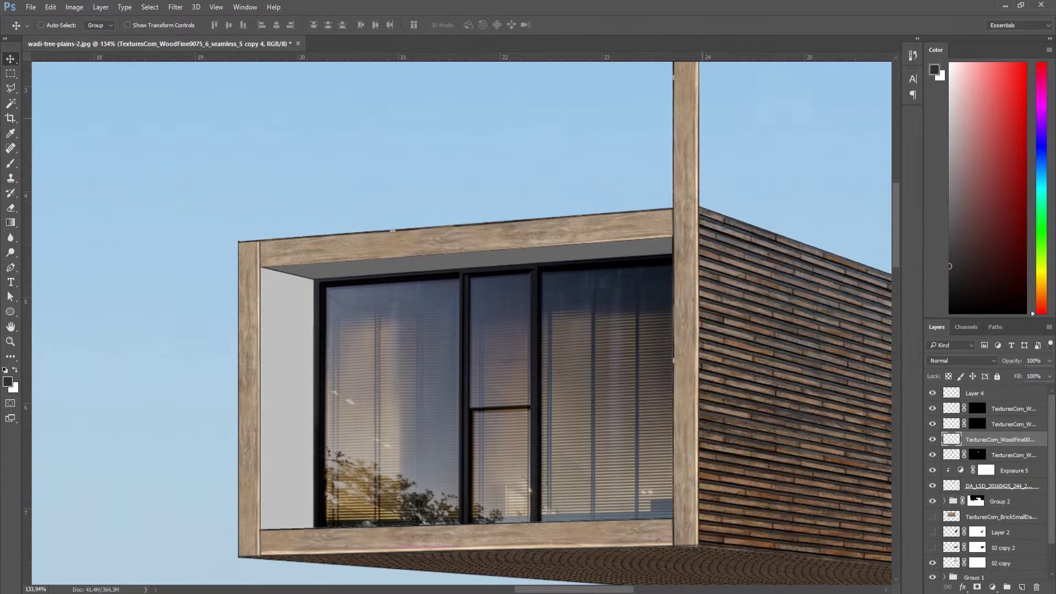
key("l")
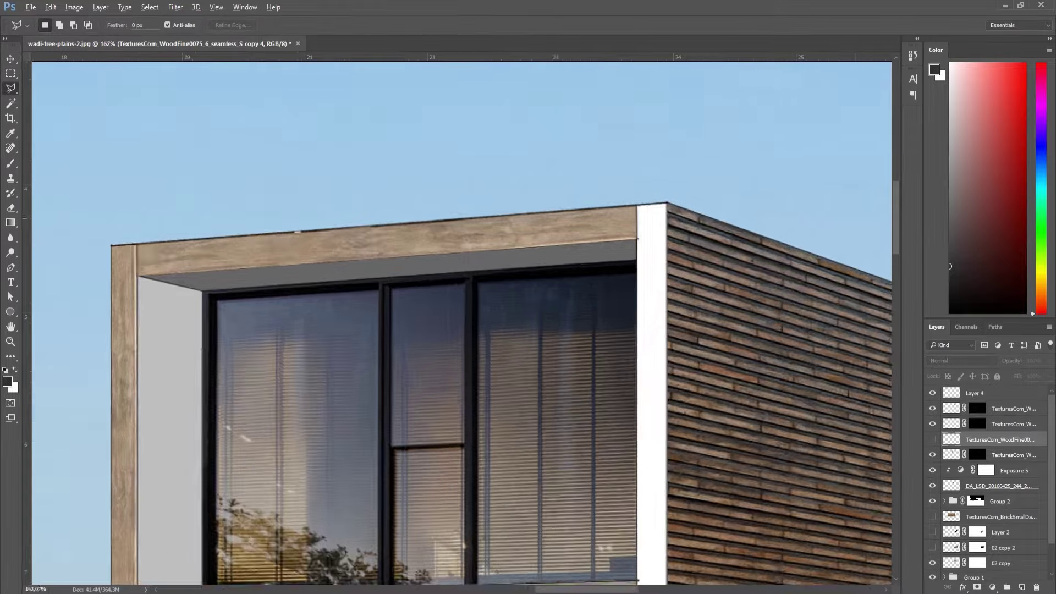
scroll(699, 208, "up", 4)
scroll(699, 208, "up", 6)
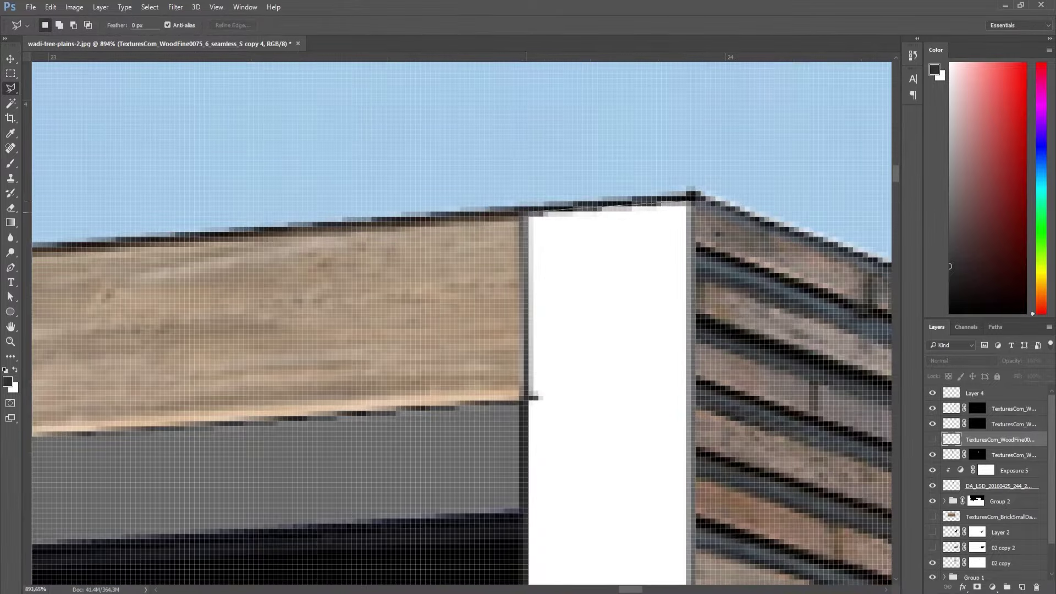
scroll(462, 319, "down", 4)
scroll(462, 319, "down", 4)
scroll(462, 319, "down", 4)
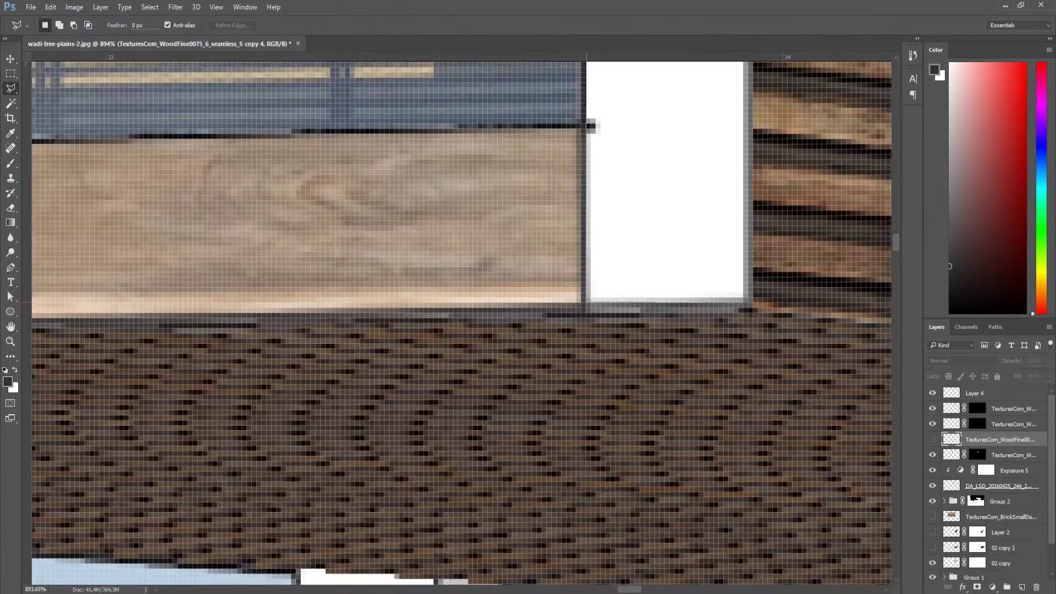
Show the hidden wood texture layer and mask it to the selected white edge.
left_click(932, 439)
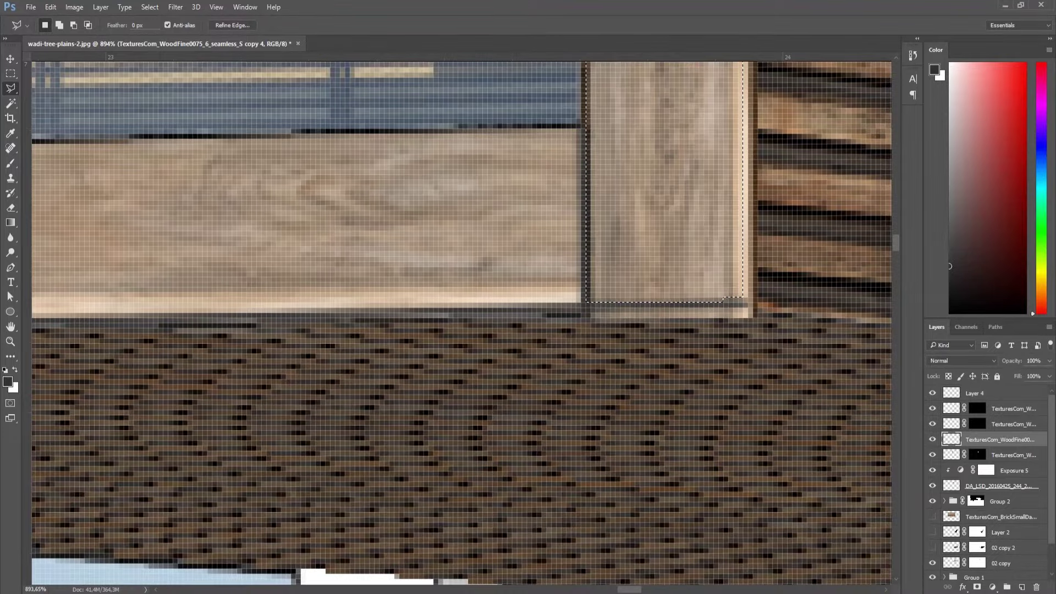
left_click(977, 587)
scroll(660, 501, "down", 2)
scroll(660, 500, "down", 4)
scroll(656, 494, "down", 3)
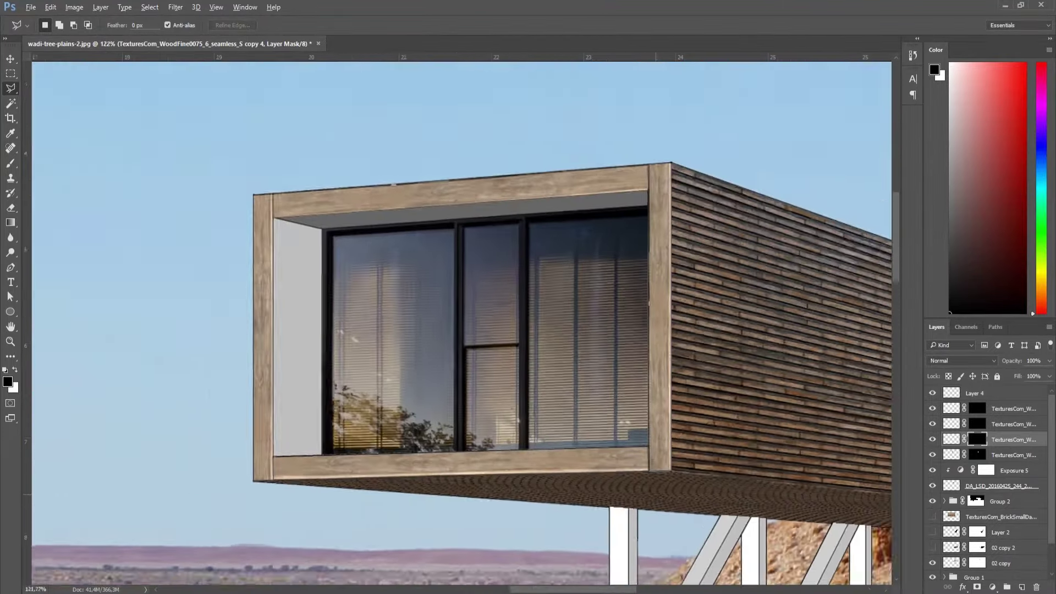
scroll(660, 484, "up", 2)
scroll(665, 467, "up", 3)
scroll(668, 459, "up", 3)
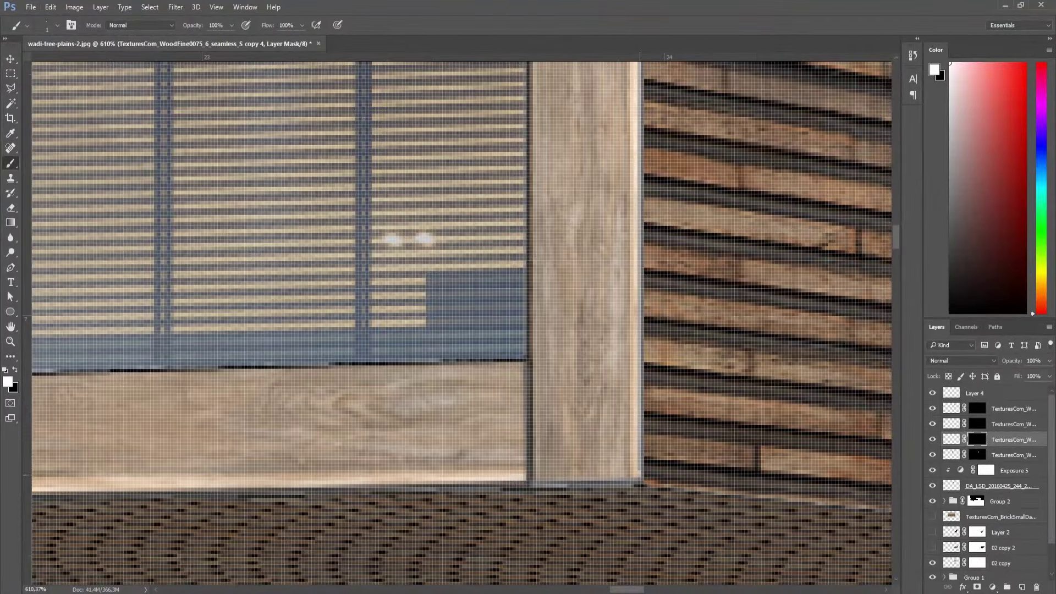
scroll(462, 324, "up", 5)
scroll(604, 220, "up", 2)
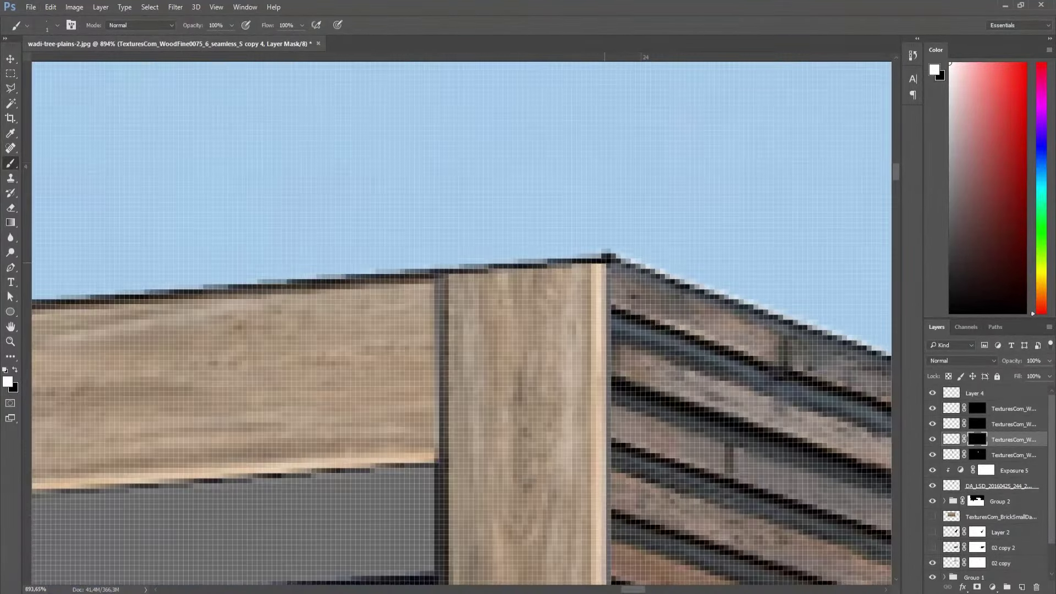
scroll(462, 324, "down", 1)
scroll(608, 209, "down", 4)
scroll(599, 275, "down", 4)
scroll(591, 351, "down", 2)
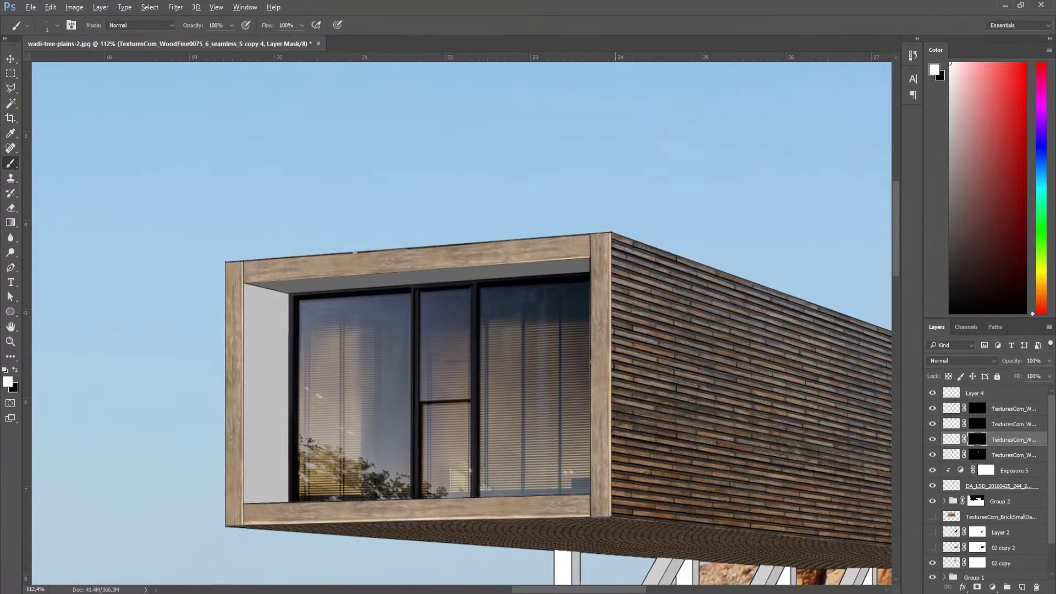
Widen the vertical wood post with Free Transform, leaving the thin post below unchanged.
key("ctrl+t")
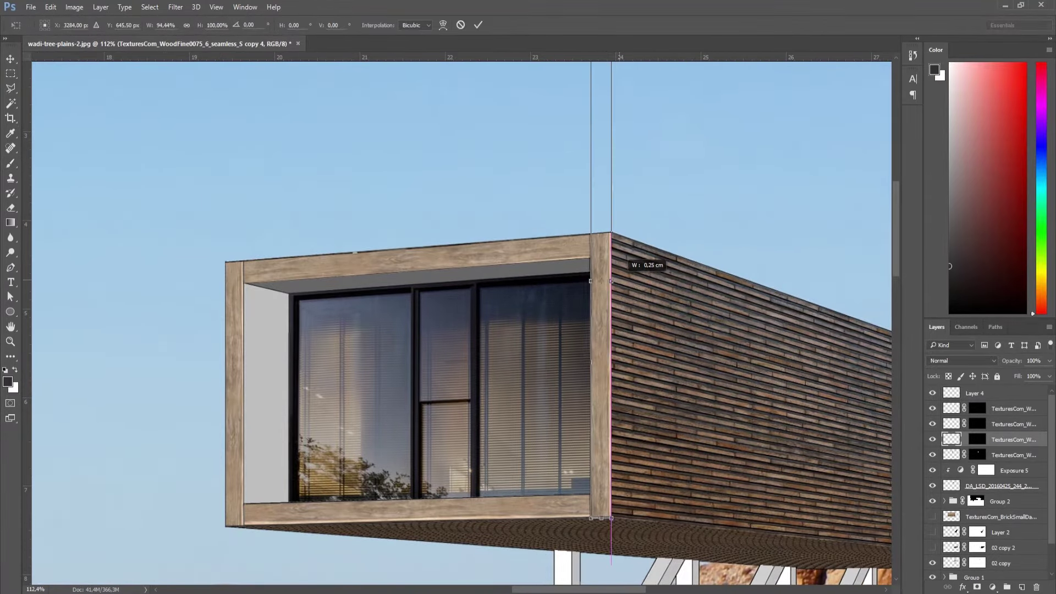
left_click_drag(611, 278, 617, 279)
key("Return")
key("b")
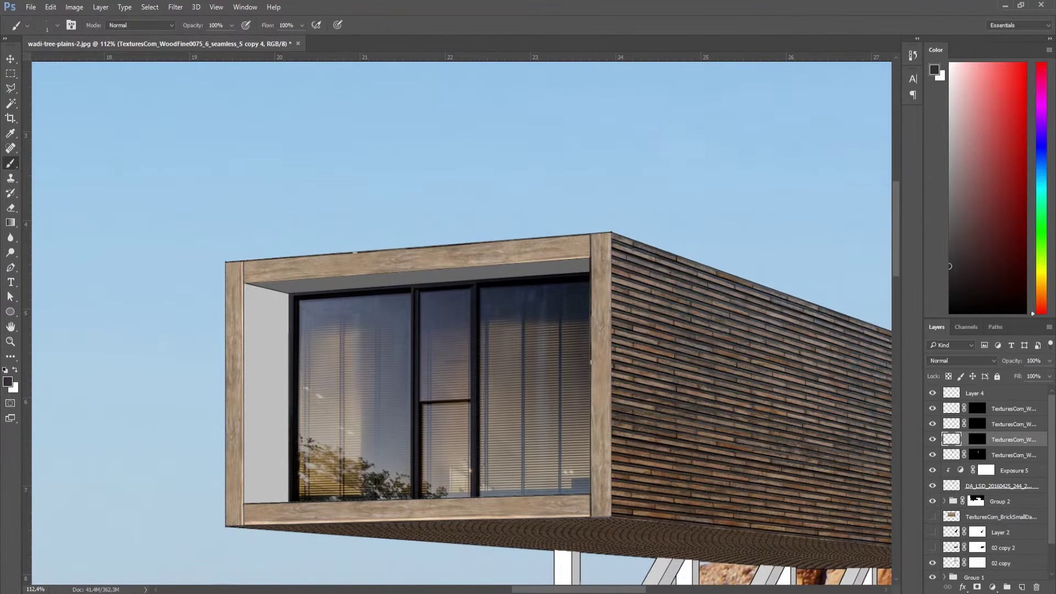
key("alt+bracketleft")
key("ctrl+t")
key("Return")
key("b")
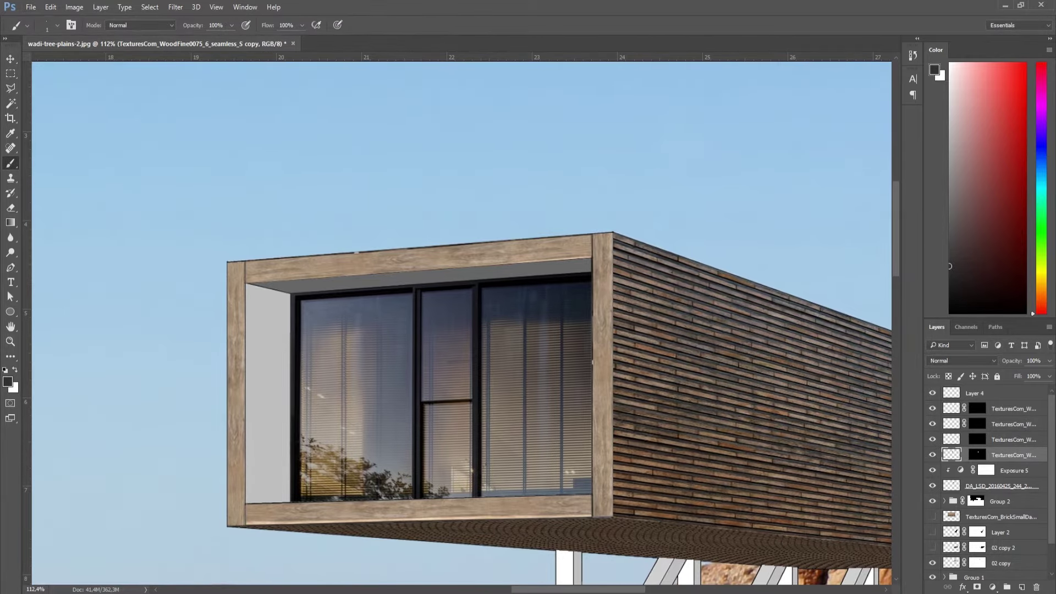
Refit the lower wood beam's height by adjusting its bottom and top edges.
key("alt+bracketright")
key("alt+bracketright")
key("ctrl+t")
left_click_drag(351, 528, 351, 531)
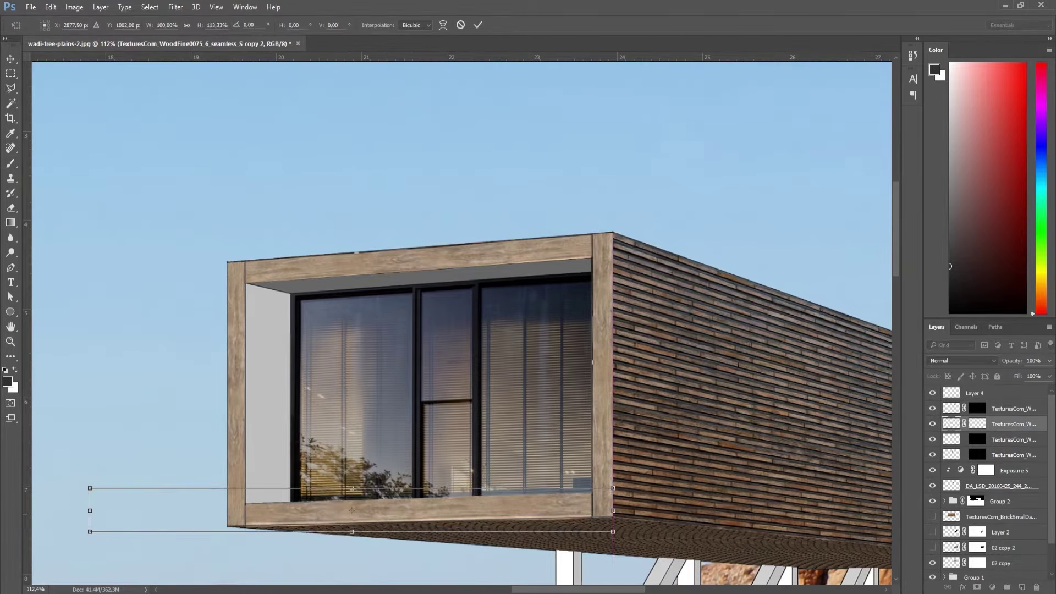
left_click_drag(351, 487, 351, 491)
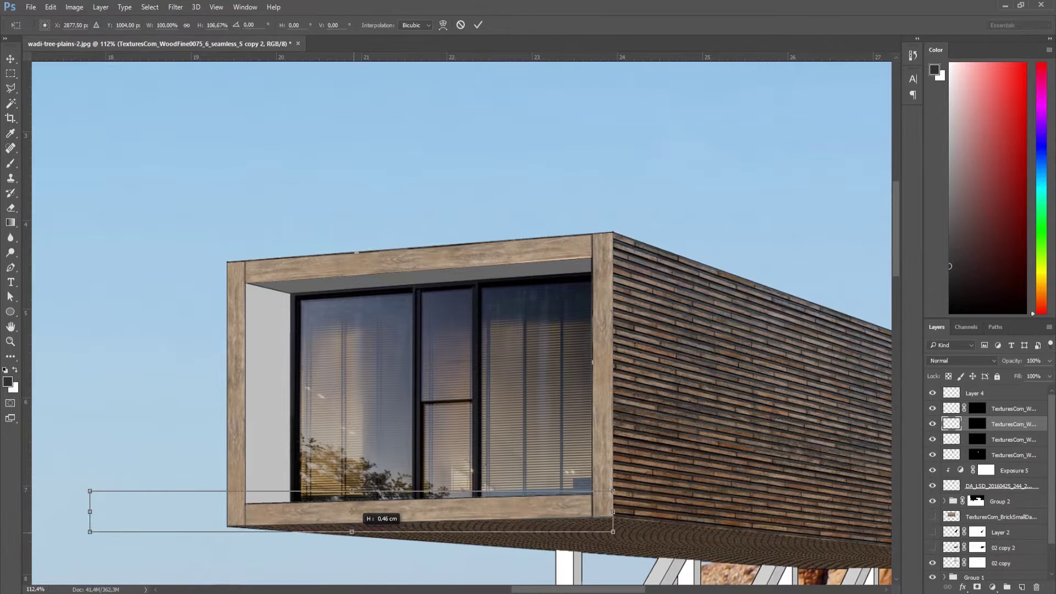
key("Return")
Group the four TexturesCom wood texture layers together.
scroll(587, 297, "down", 3)
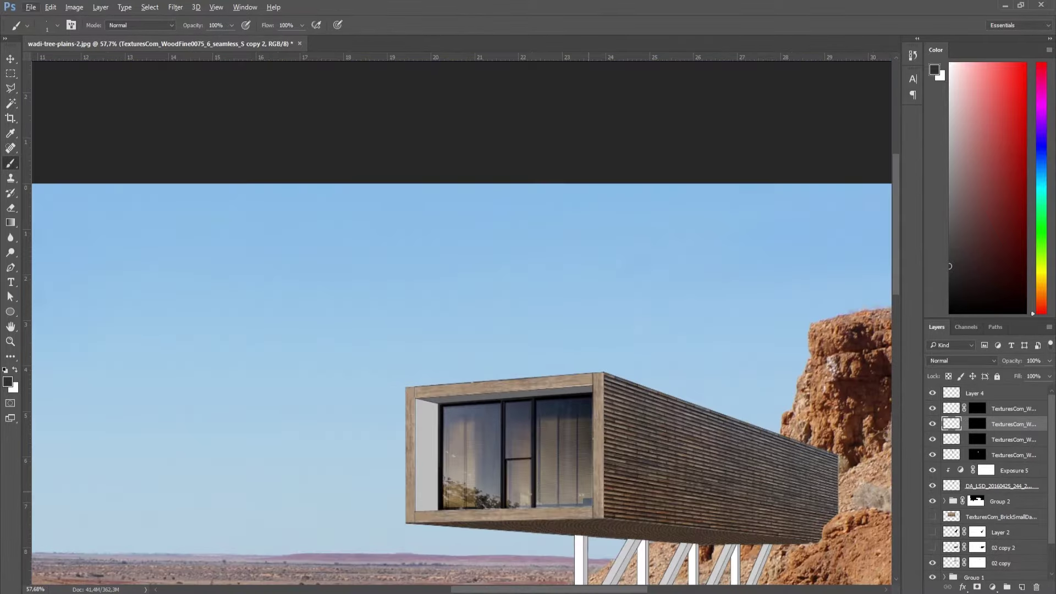
scroll(575, 381, "up", 3)
key("ctrl+g")
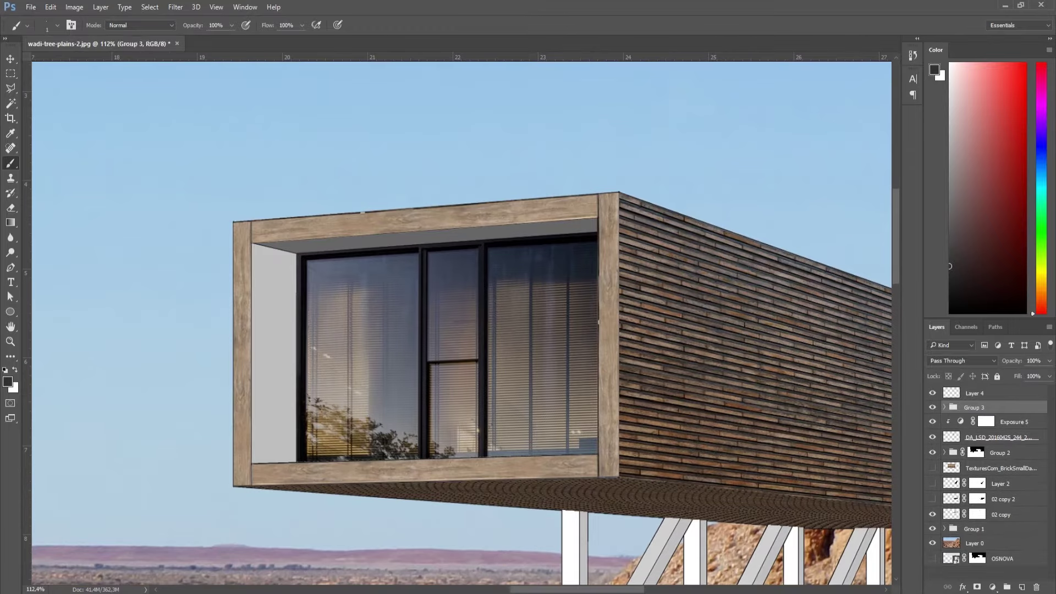
Add two Exposure adjustments to the wood group, raising exposure each time.
left_click(992, 587)
left_click(946, 415)
left_click(951, 314)
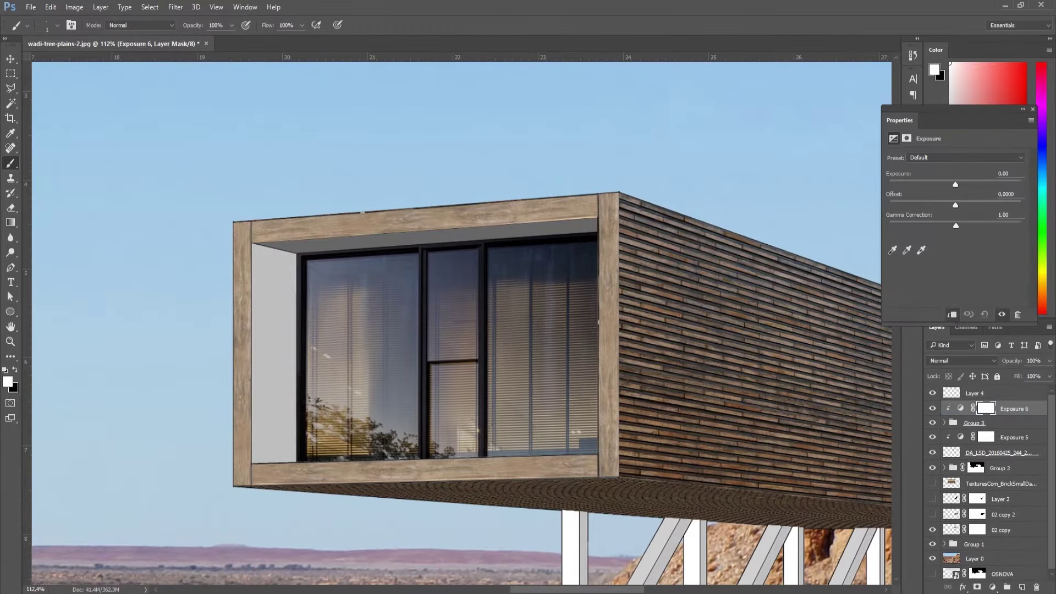
left_click_drag(955, 184, 963, 185)
scroll(551, 391, "down", 5)
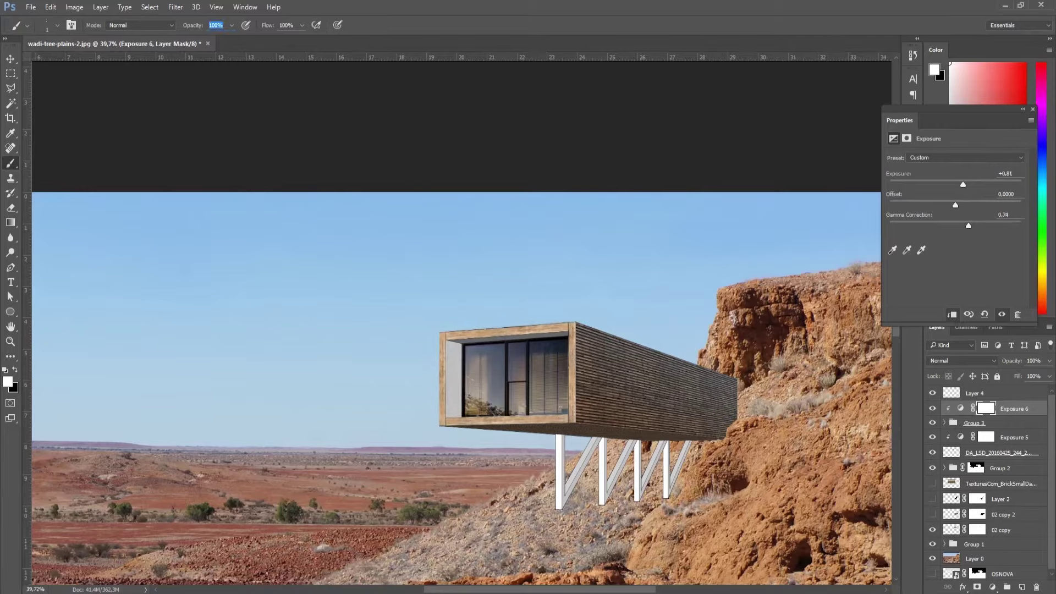
left_click(993, 588)
left_click(934, 417)
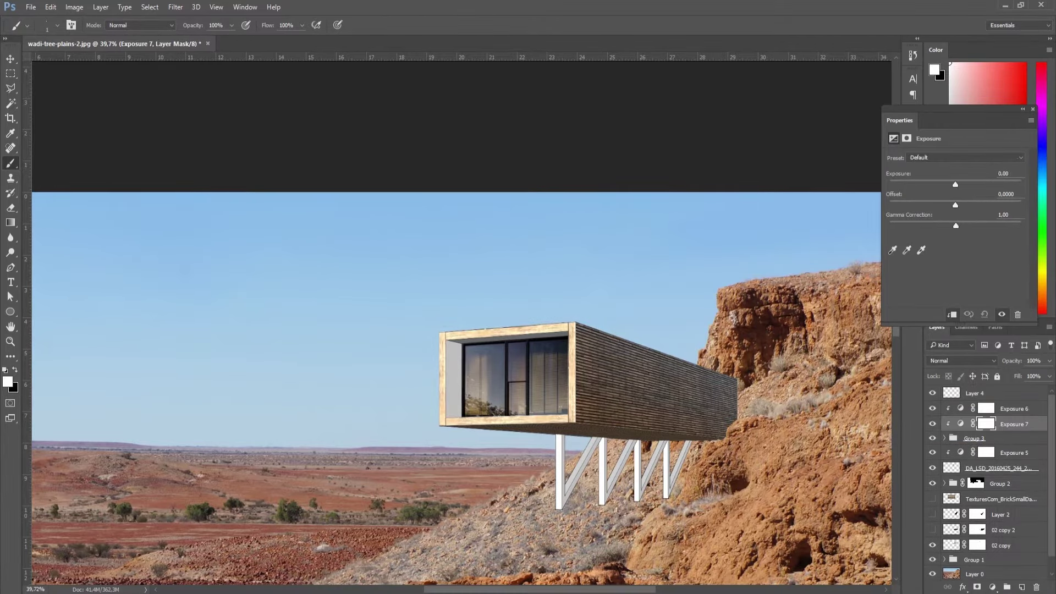
left_click_drag(955, 184, 958, 185)
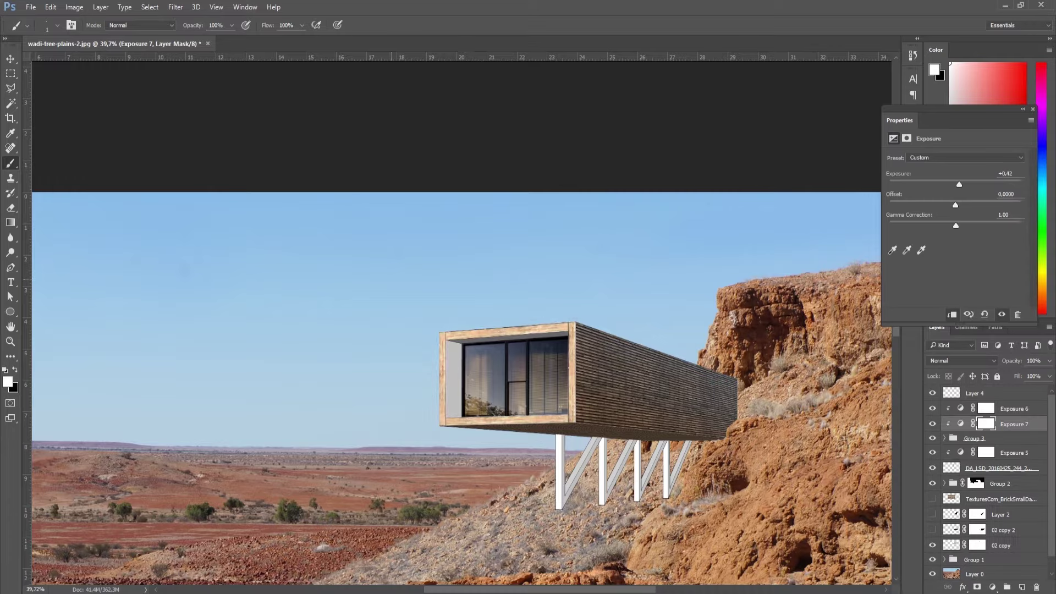
Try two gradient fades on the Exposure mask, undoing both.
left_click(906, 138)
key("g")
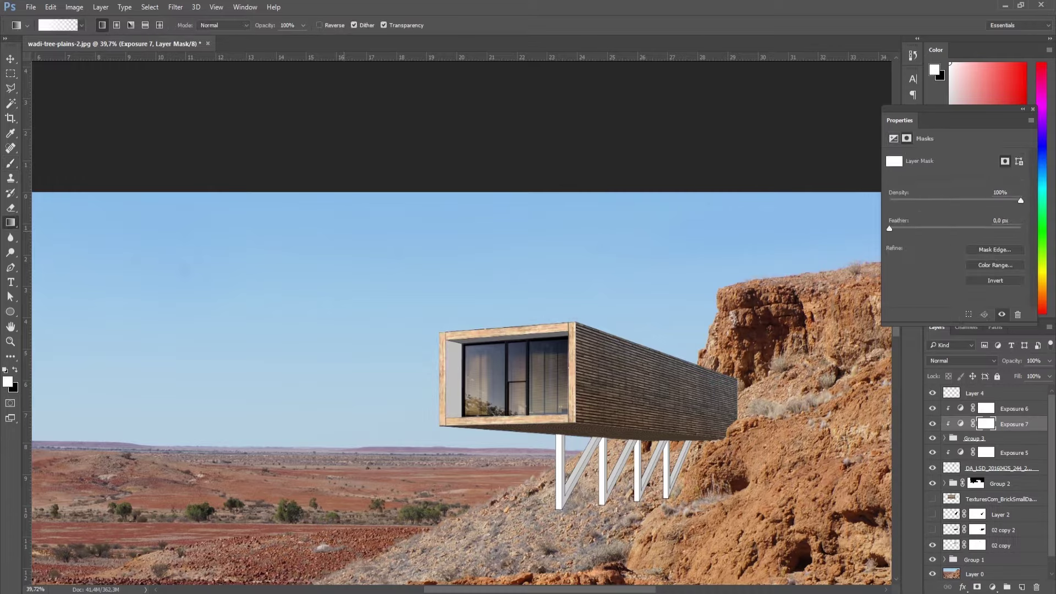
left_click_drag(396, 277, 531, 382)
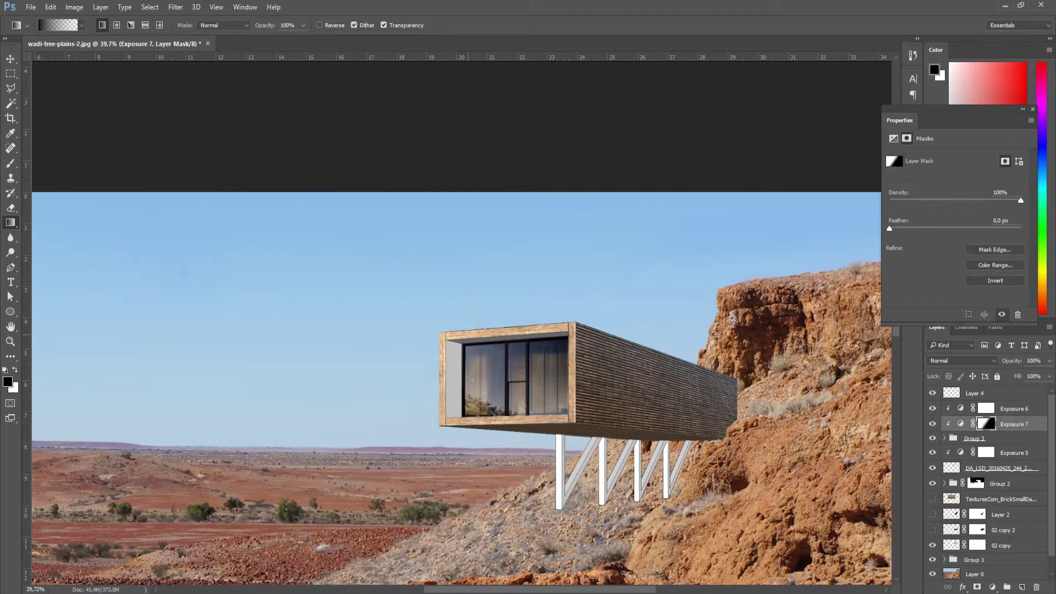
key("ctrl+z")
left_click_drag(392, 313, 470, 360)
key("ctrl+z")
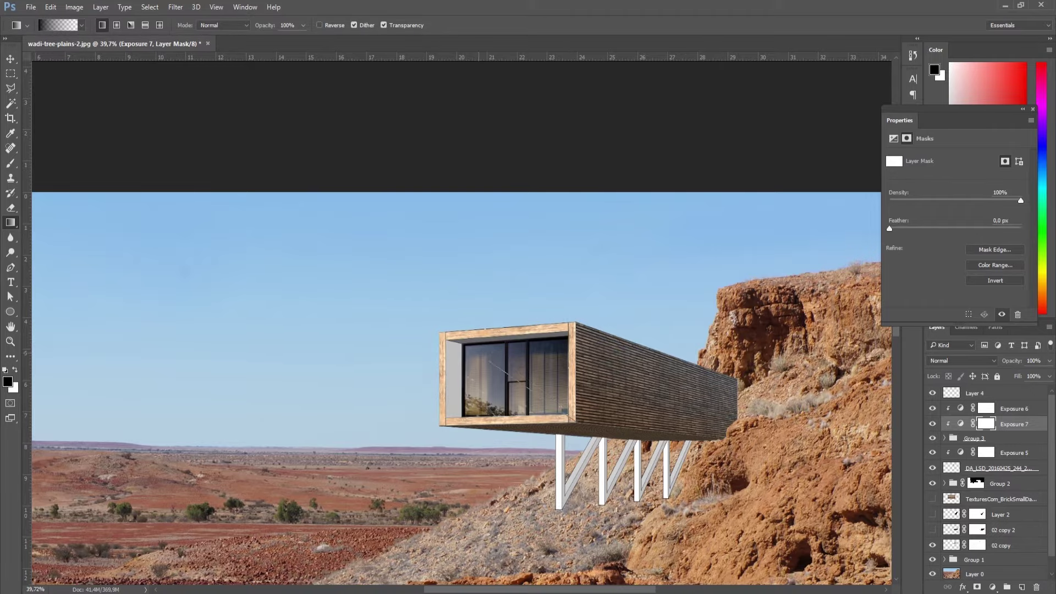
scroll(461, 324, "down", 3)
scroll(462, 325, "up", 3)
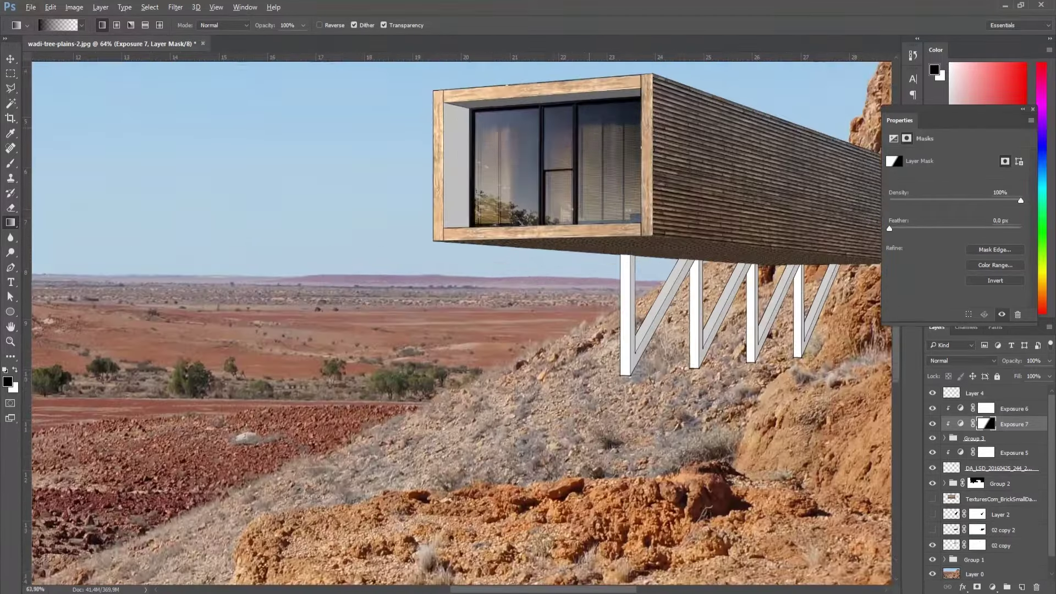
scroll(462, 325, "up", 2)
scroll(461, 325, "down", 3)
scroll(462, 324, "down", 1)
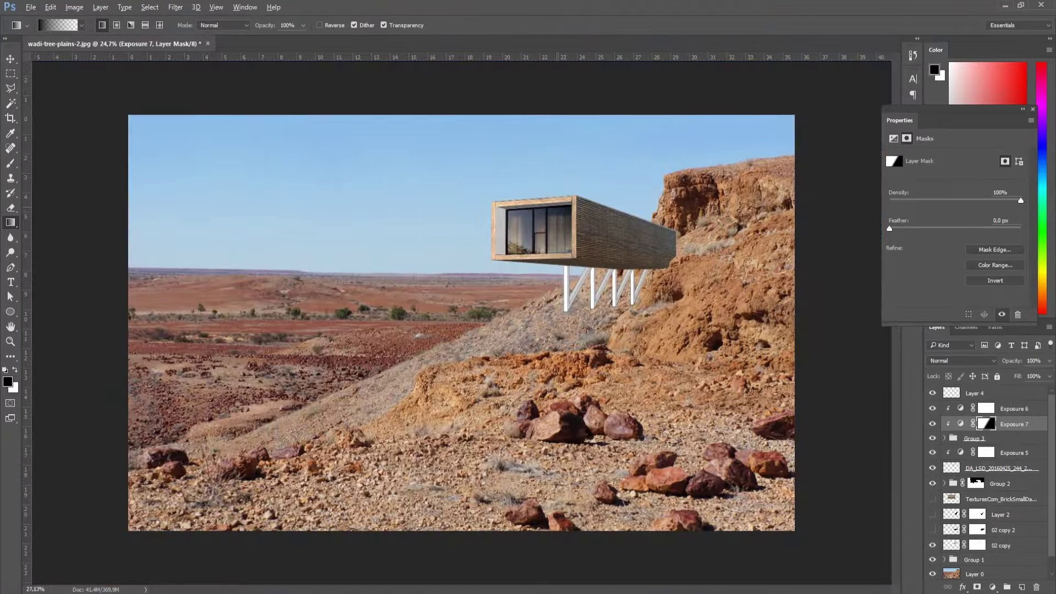
scroll(495, 220, "up", 2)
scroll(495, 220, "up", 1)
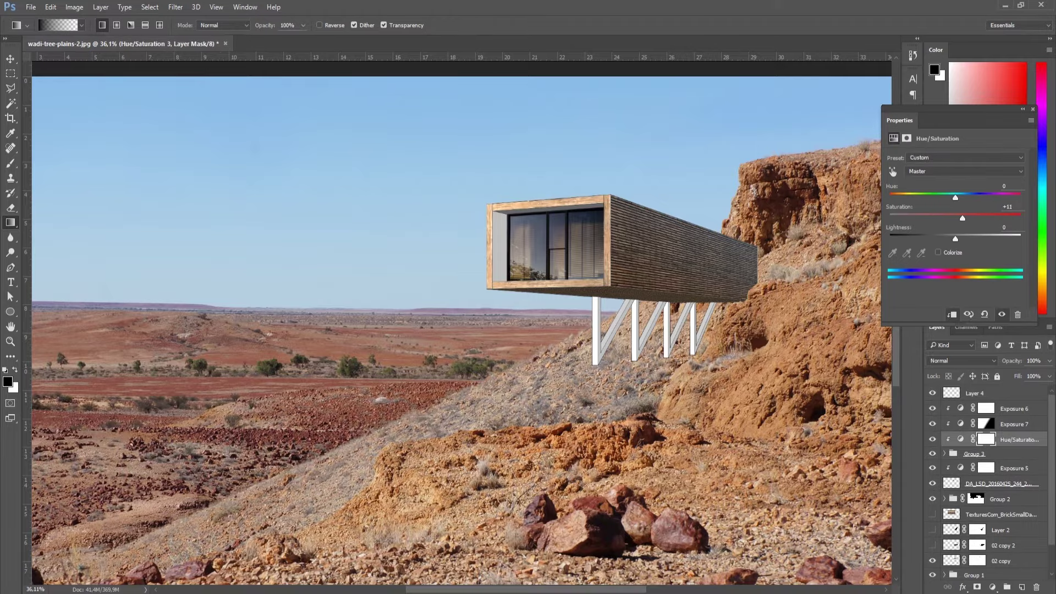
Add another Exposure adjustment and raise it to brighten the wood further.
left_click(978, 453)
left_click(992, 587)
left_click(943, 426)
left_click_drag(955, 184, 960, 184)
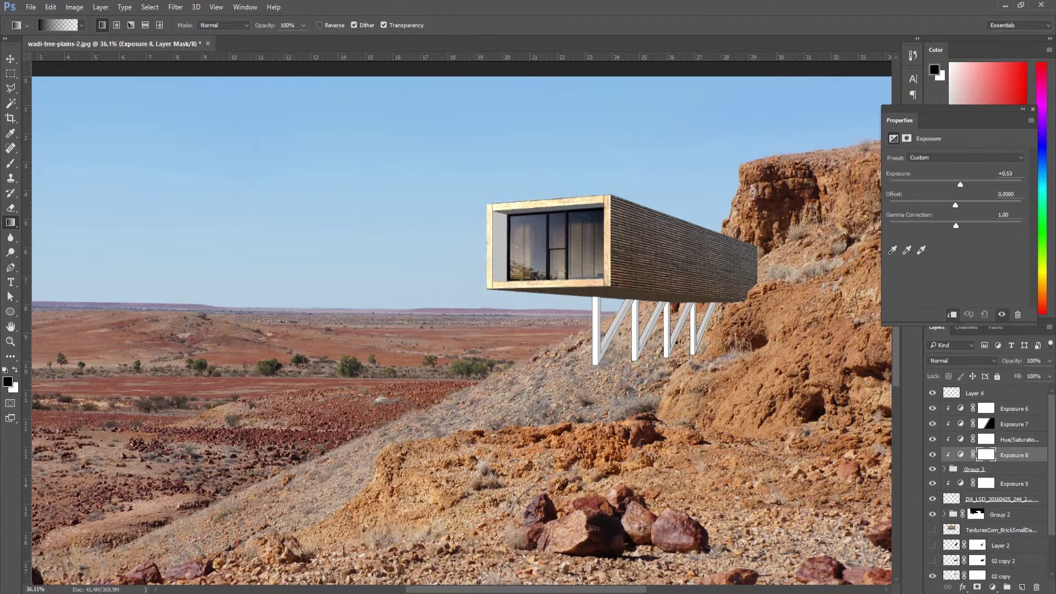
right_click(912, 214)
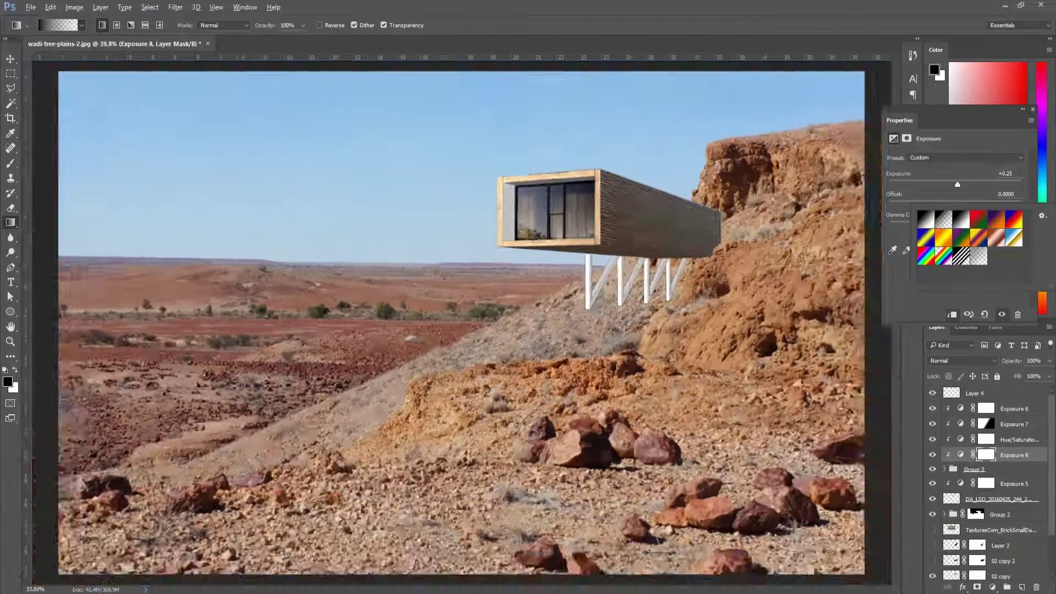
scroll(484, 182, "up", 5)
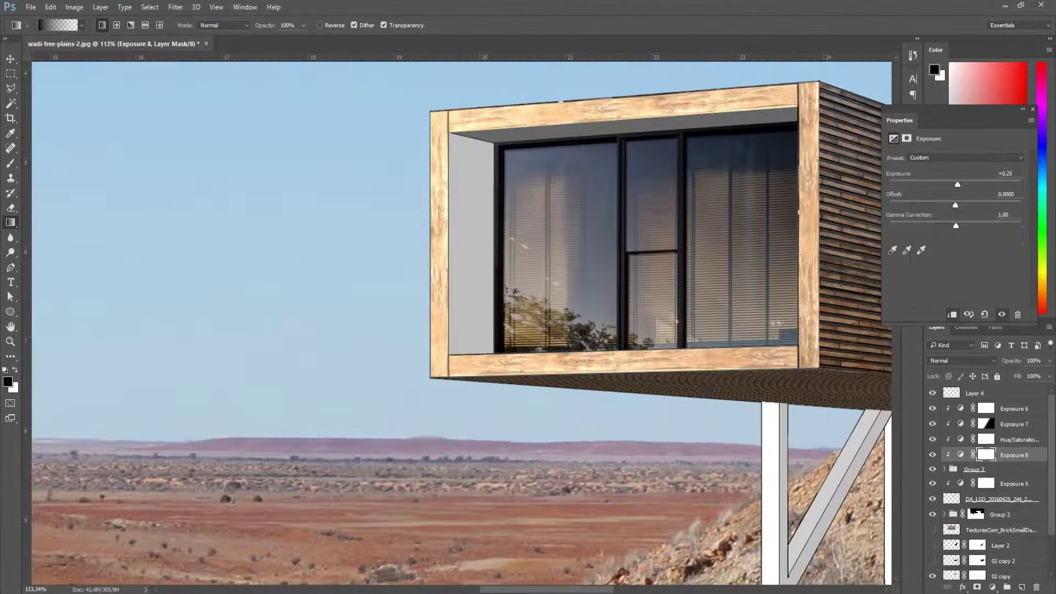
scroll(576, 258, "up", 2)
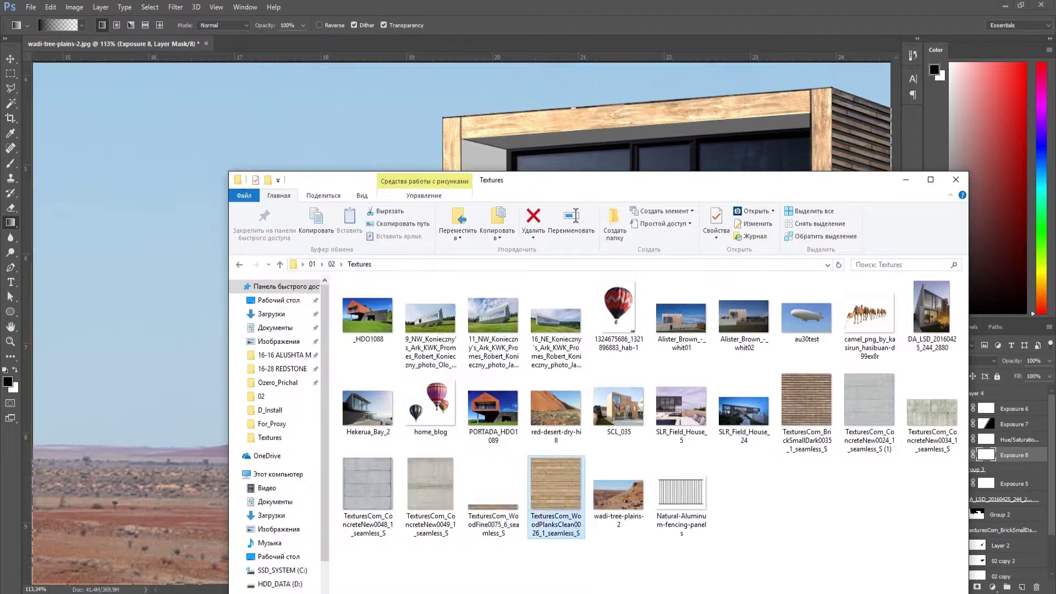
Place the wood planks texture as a small panel at the frame's top-left corner.
left_click_drag(493, 495, 384, 328)
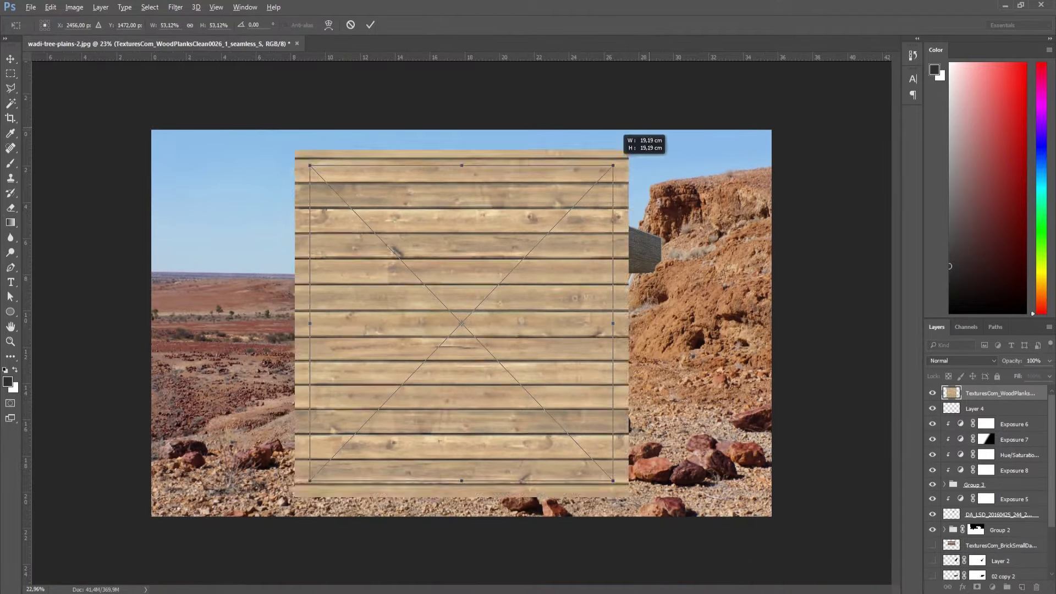
left_click_drag(647, 130, 483, 301)
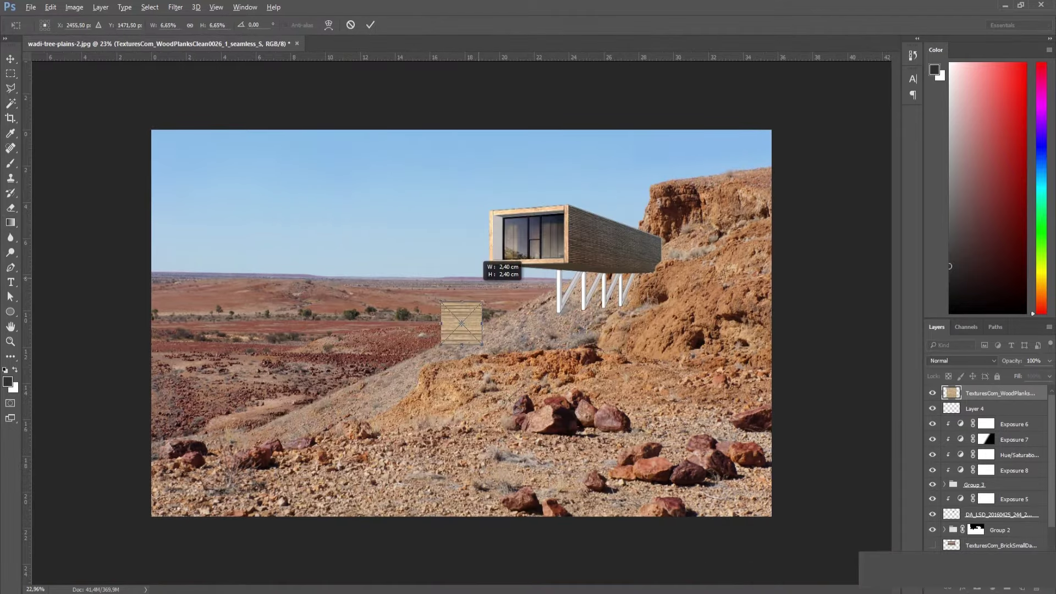
scroll(470, 309, "up", 3)
scroll(469, 309, "up", 2)
left_click_drag(451, 341, 572, 146)
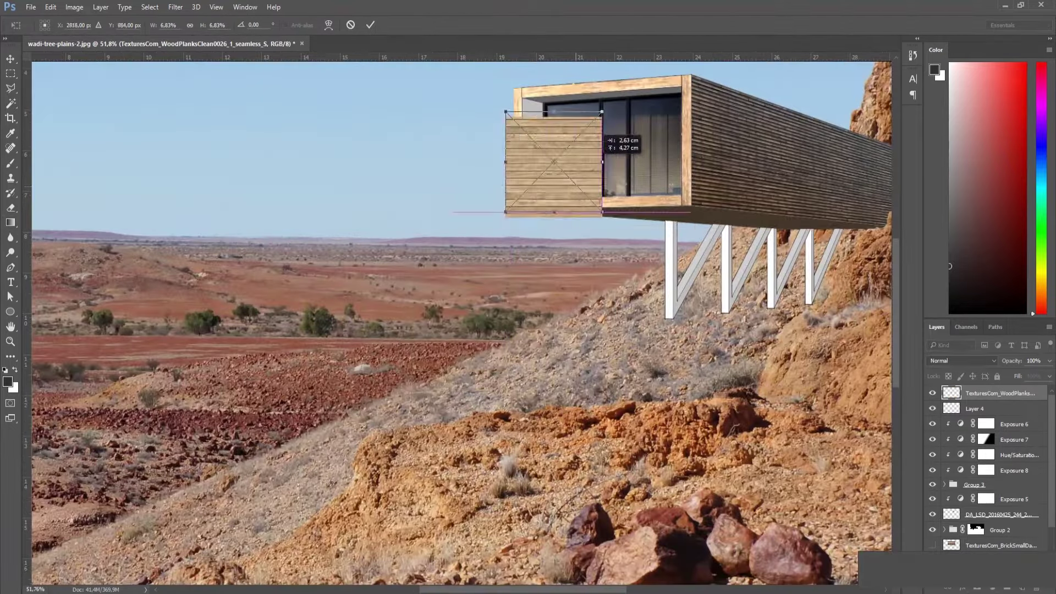
scroll(572, 146, "up", 2)
scroll(607, 198, "up", 3)
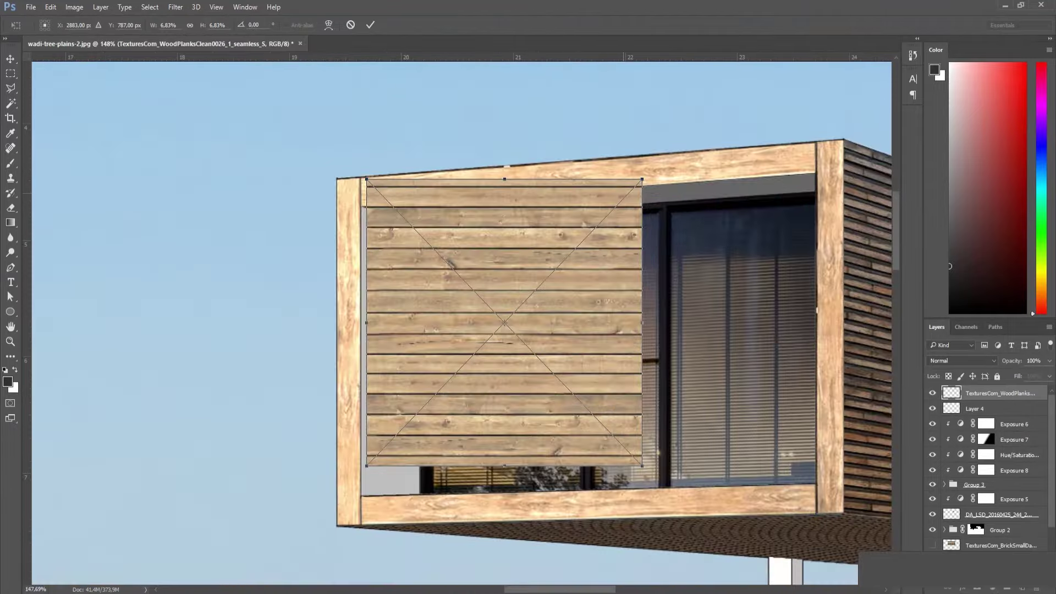
left_click_drag(641, 184, 565, 255)
left_click_drag(545, 304, 461, 240)
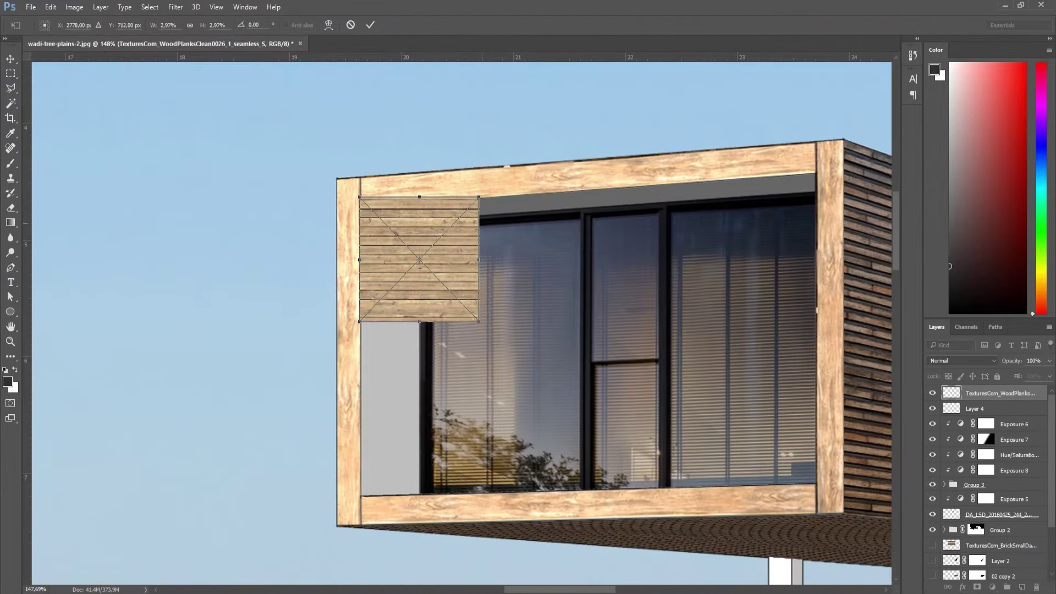
left_click_drag(478, 322, 466, 307)
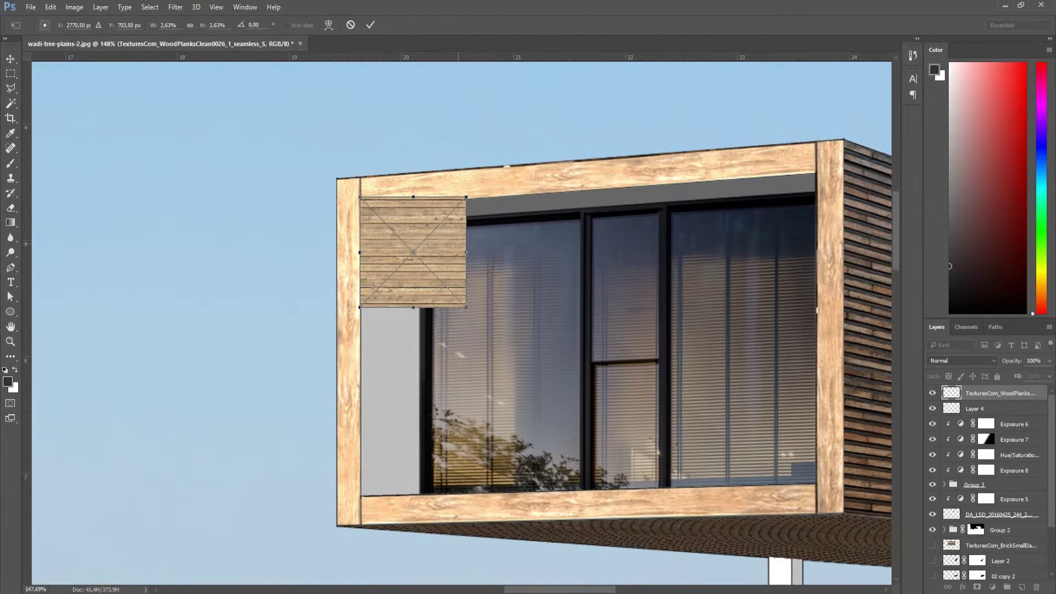
key("Return")
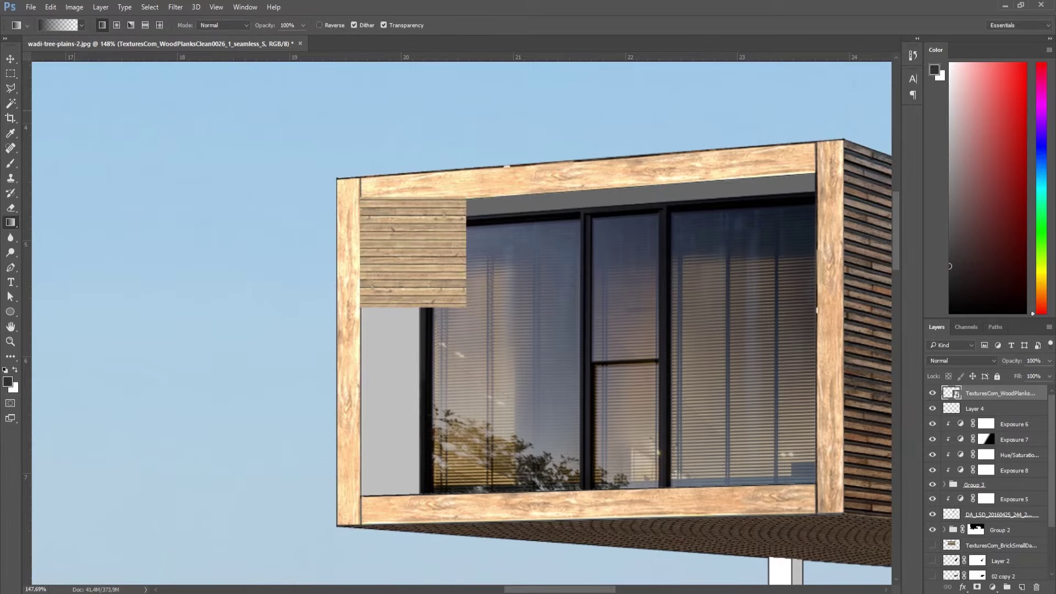
Duplicate the plank panel downward, then merge the four wood plank layers into one.
key("v")
left_click_drag(429, 336, 428, 514)
scroll(428, 416, "down", 2)
scroll(428, 514, "down", 2)
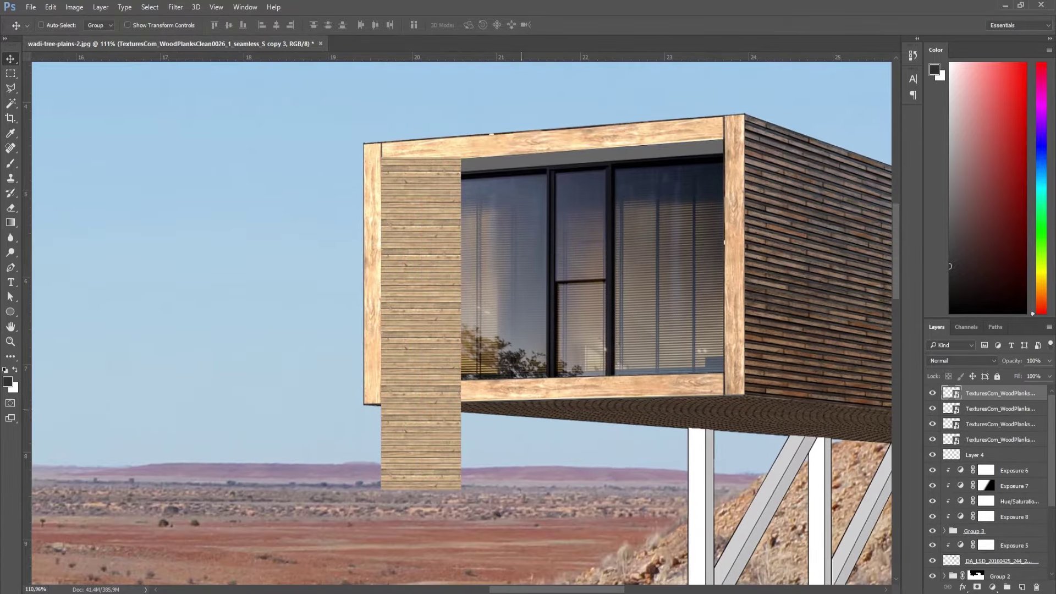
left_click(999, 439, "shift")
right_click(1000, 440)
left_click(876, 414)
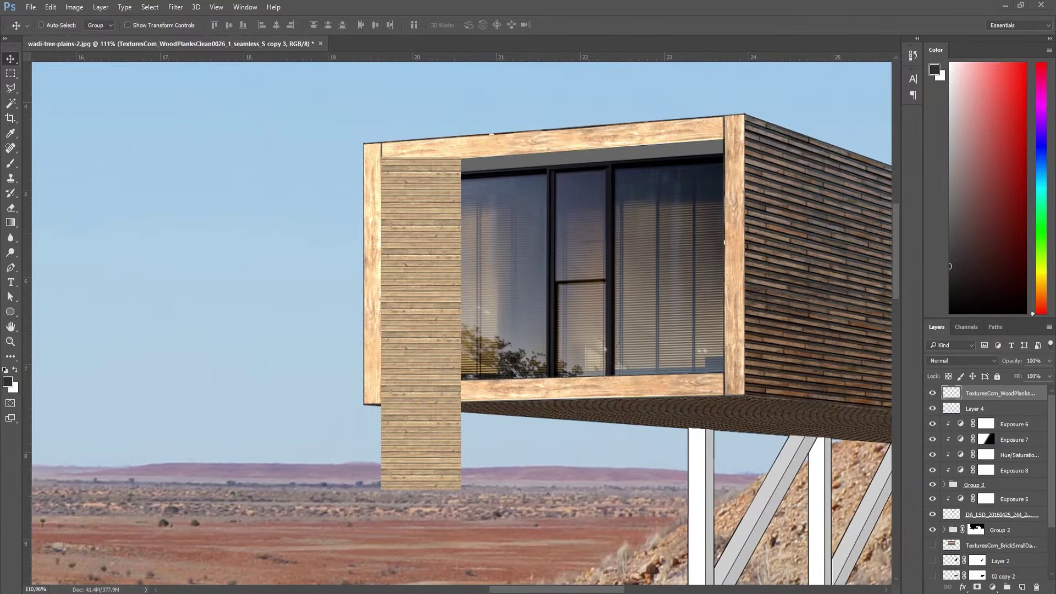
Mask off the right part of the plank strip and apply the mask to narrow the column.
key("m")
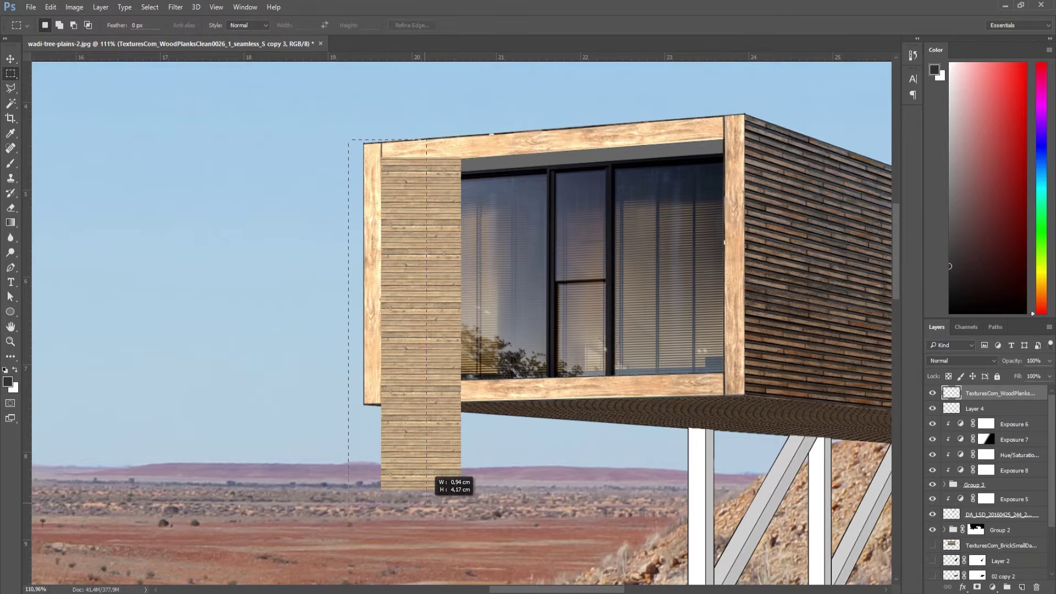
left_click(977, 586)
right_click(976, 392)
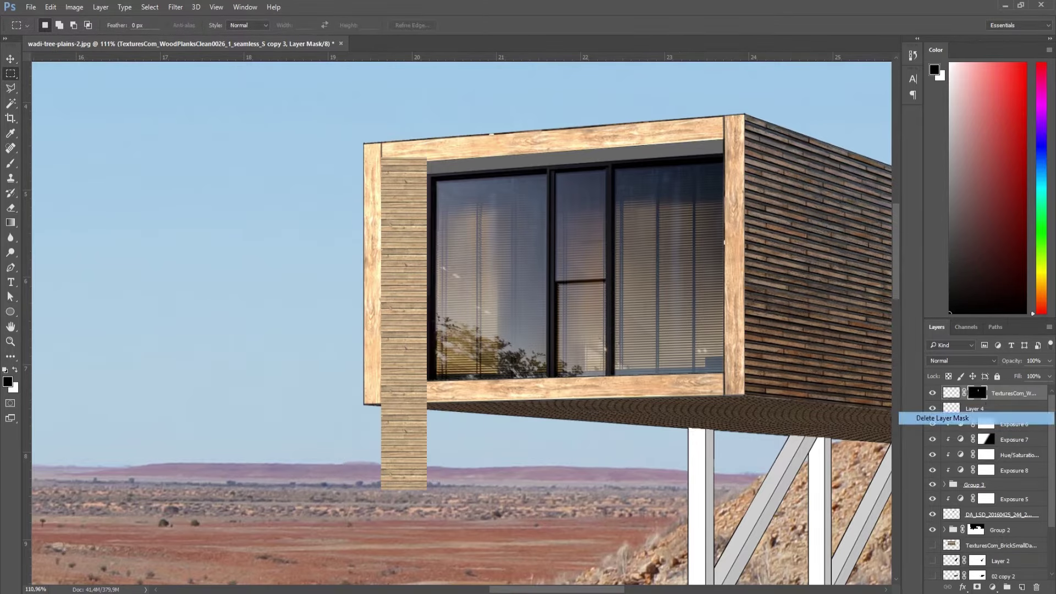
left_click(942, 431)
Duplicate the plank strip and rotate it into a horizontal band spanning the window header.
left_click_drag(984, 566, 1021, 586)
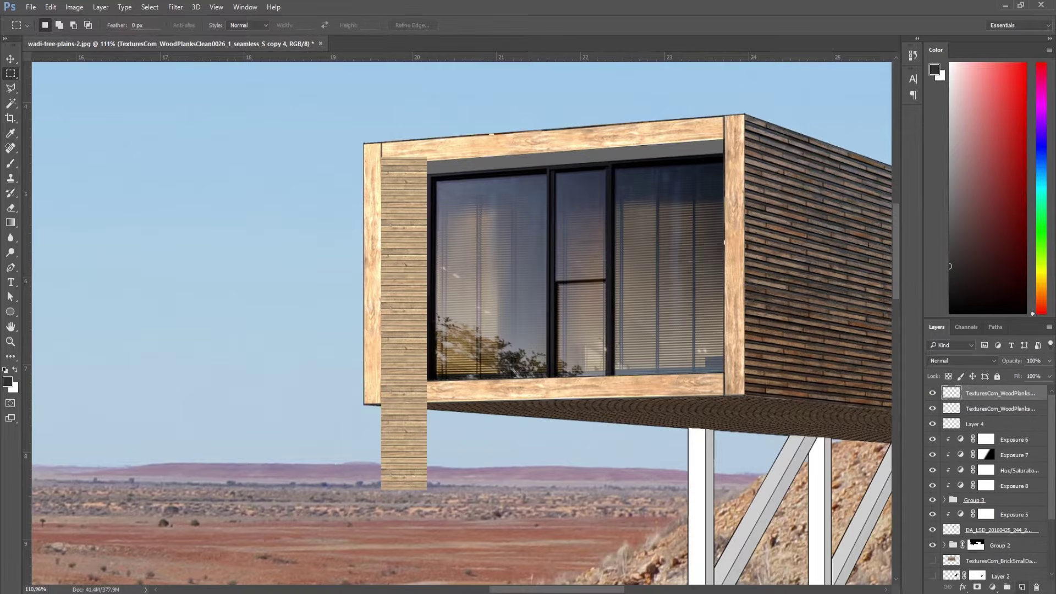
key("ctrl+t")
left_click_drag(404, 324, 510, 254)
left_click_drag(682, 133, 389, 83)
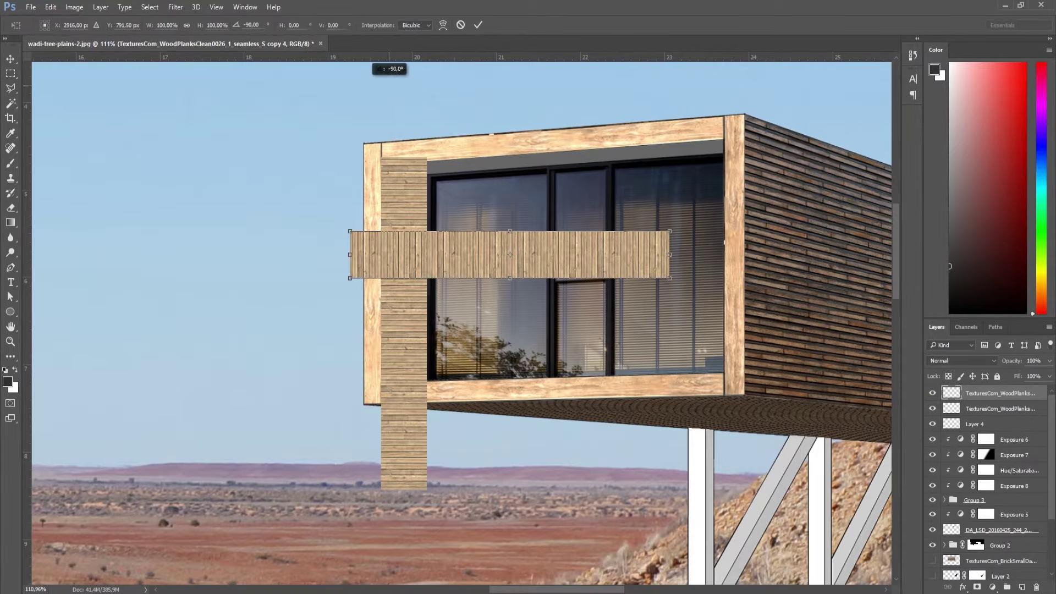
left_click_drag(510, 254, 550, 165)
left_click_drag(377, 165, 418, 173)
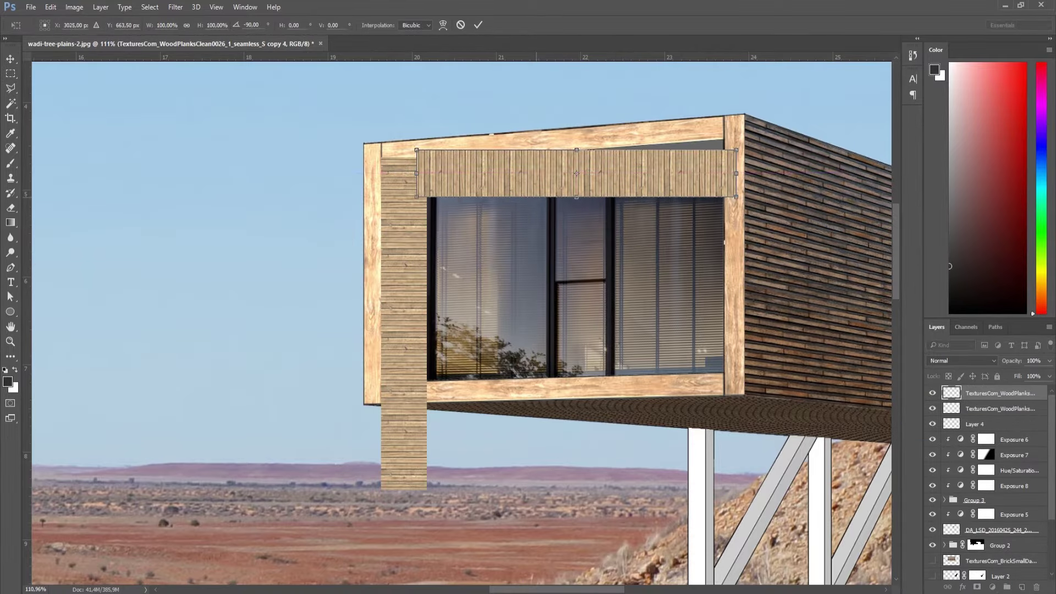
key("Return")
Hide the vertical plank column and distort the band, pulling its top-left corner to slant the planks.
left_click(932, 407)
scroll(626, 165, "up", 5)
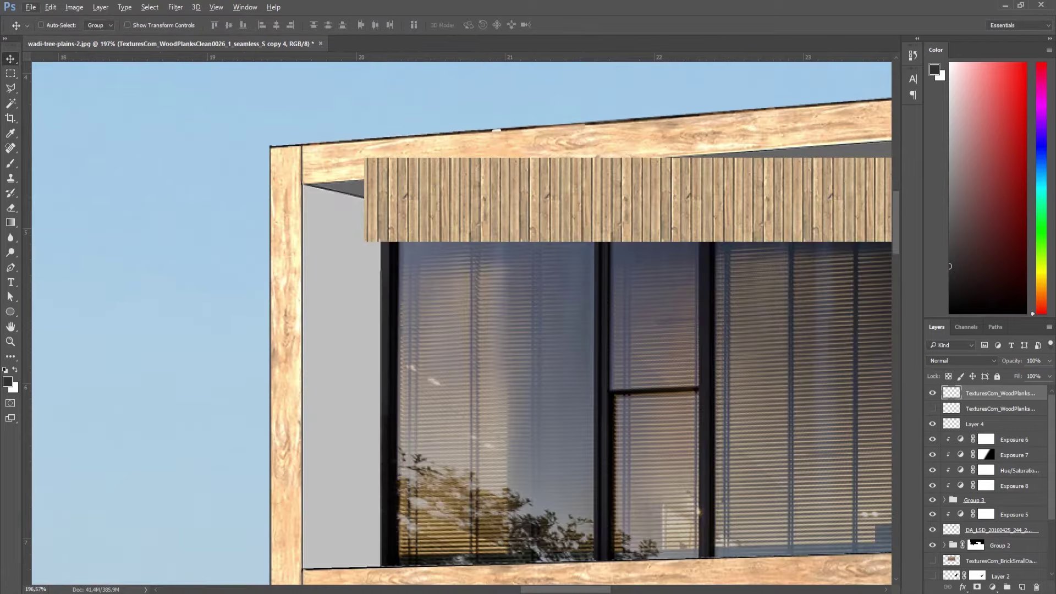
key("ctrl+t")
right_click(381, 249)
left_click(418, 308)
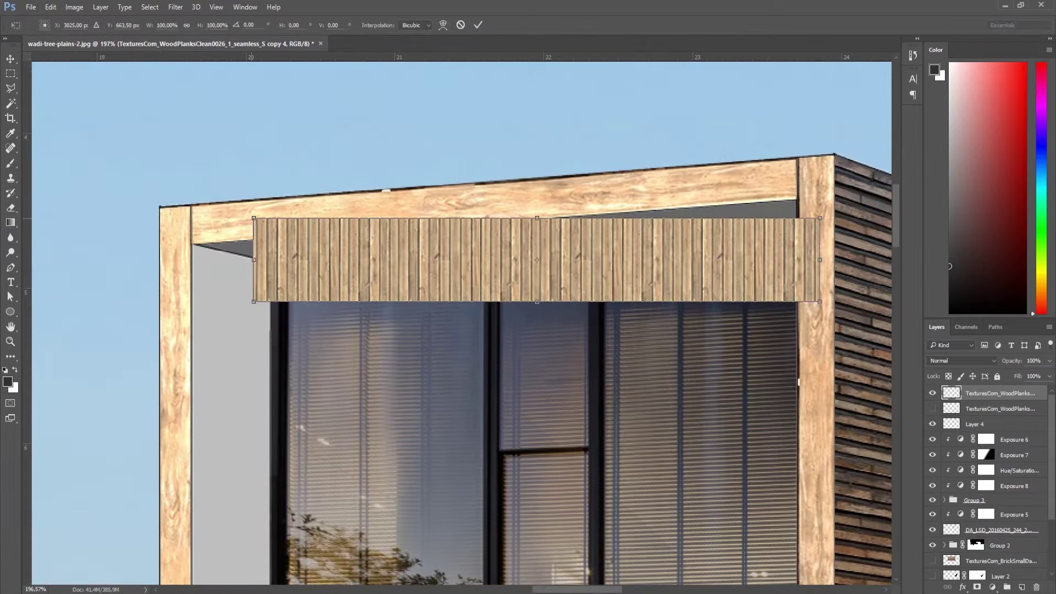
mouse_move(254, 218)
left_mouse_down()
mouse_move(200, 239)
mouse_move(221, 242)
left_mouse_up()
scroll(200, 239, "up", 2)
scroll(193, 240, "up", 5)
scroll(221, 242, "down", 3)
key("alt+space")
key("Escape")
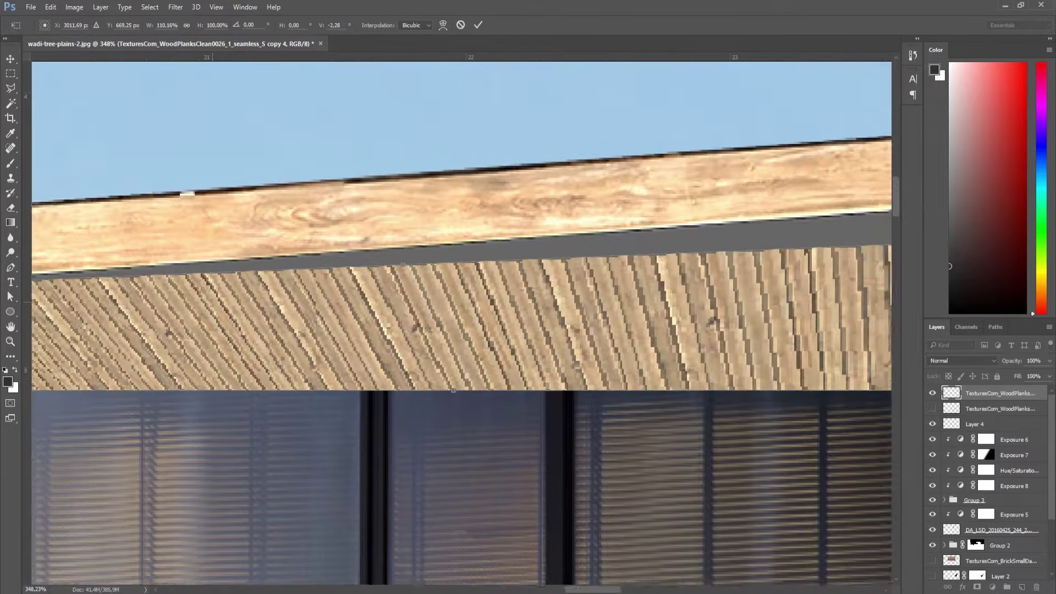
scroll(466, 305, "right", 3)
scroll(466, 305, "up", 2)
Skew the band's right side and pin its lower-right corner onto the corner post.
left_click_drag(647, 261, 648, 200)
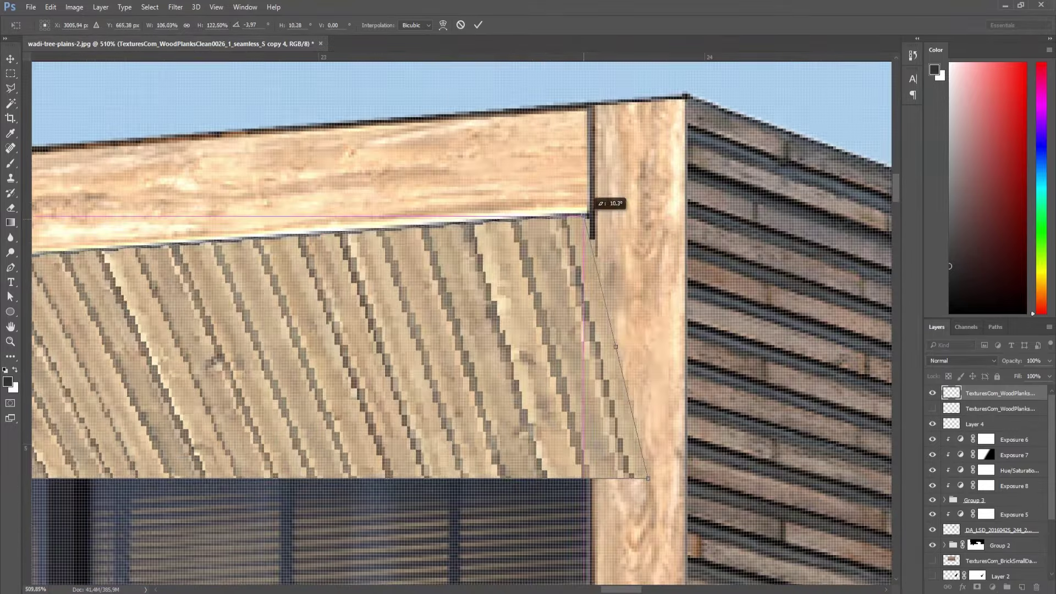
scroll(632, 209, "down", 3)
scroll(462, 319, "down", 2)
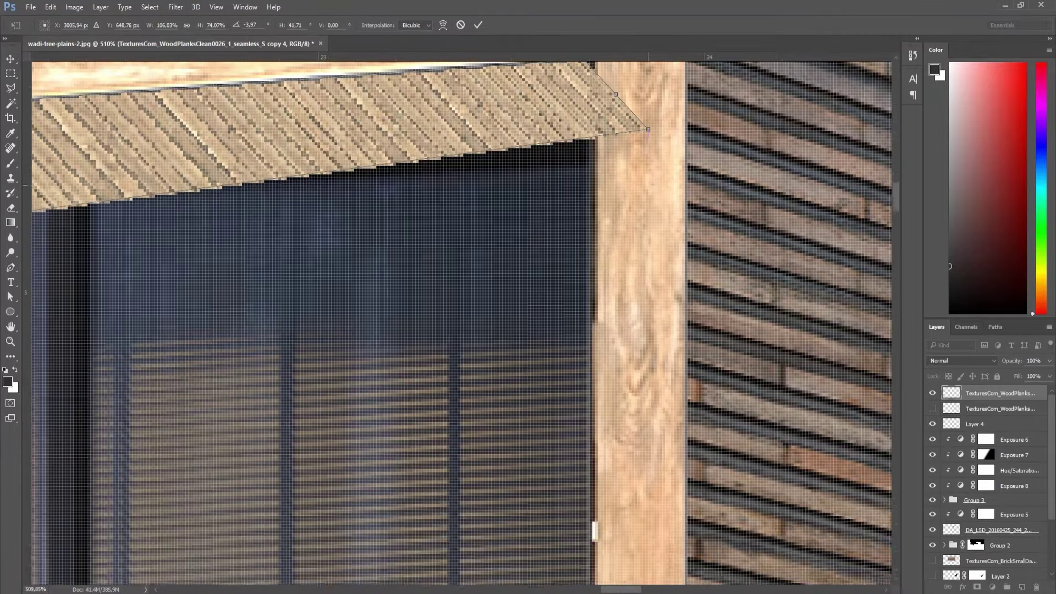
scroll(462, 319, "up", 5)
scroll(462, 319, "left", 4)
scroll(462, 319, "down", 3)
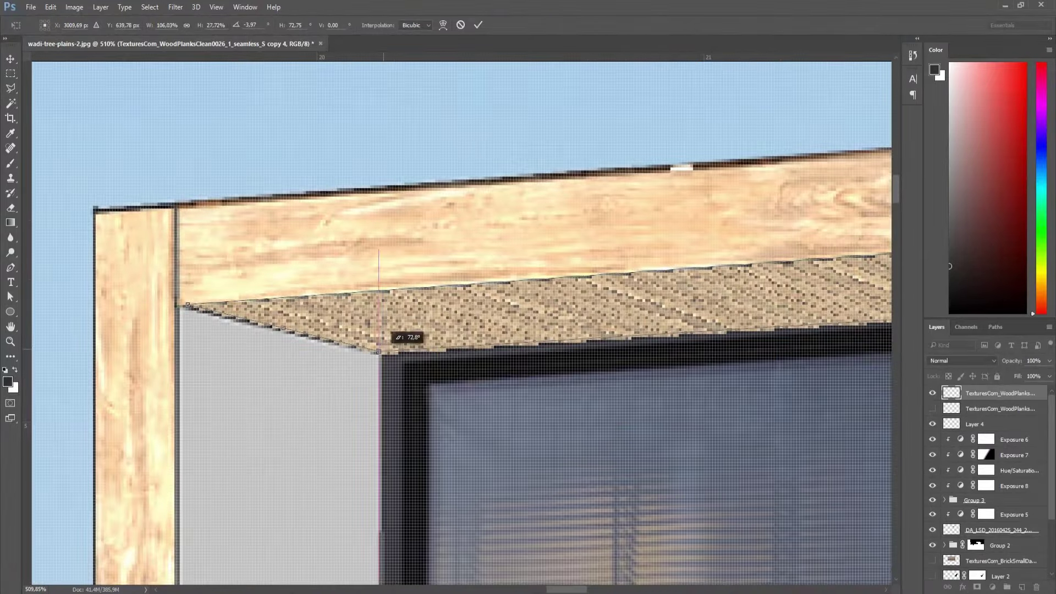
scroll(462, 319, "down", 3)
scroll(462, 319, "up", 2)
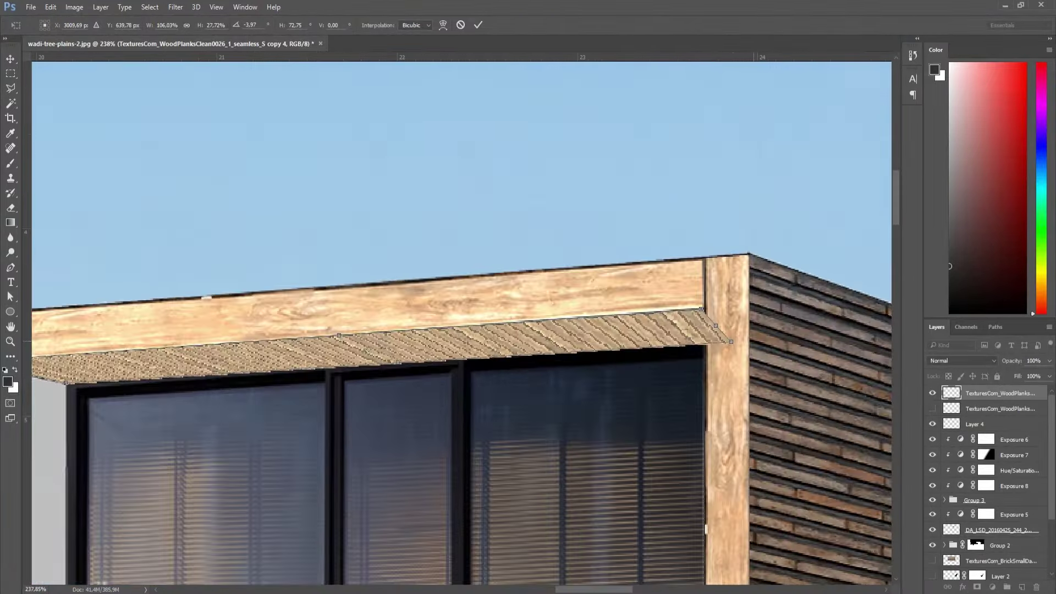
left_click_drag(731, 342, 751, 335)
key("Return")
Marquee-select and delete the soffit planks overhanging past the corner post.
scroll(495, 367, "down", 2)
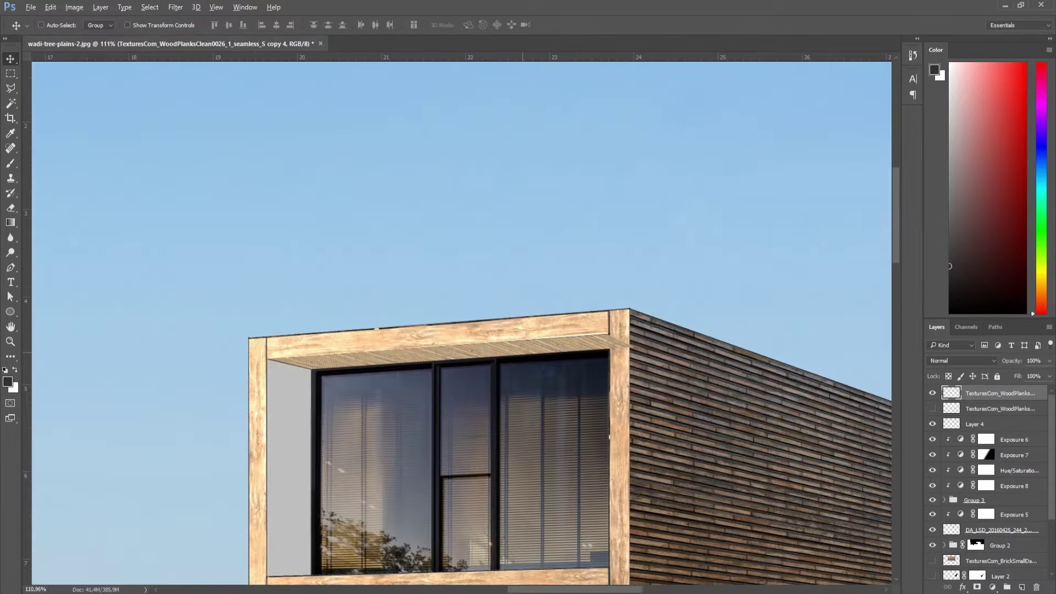
scroll(495, 368, "down", 1)
scroll(602, 359, "up", 2)
scroll(602, 359, "up", 1)
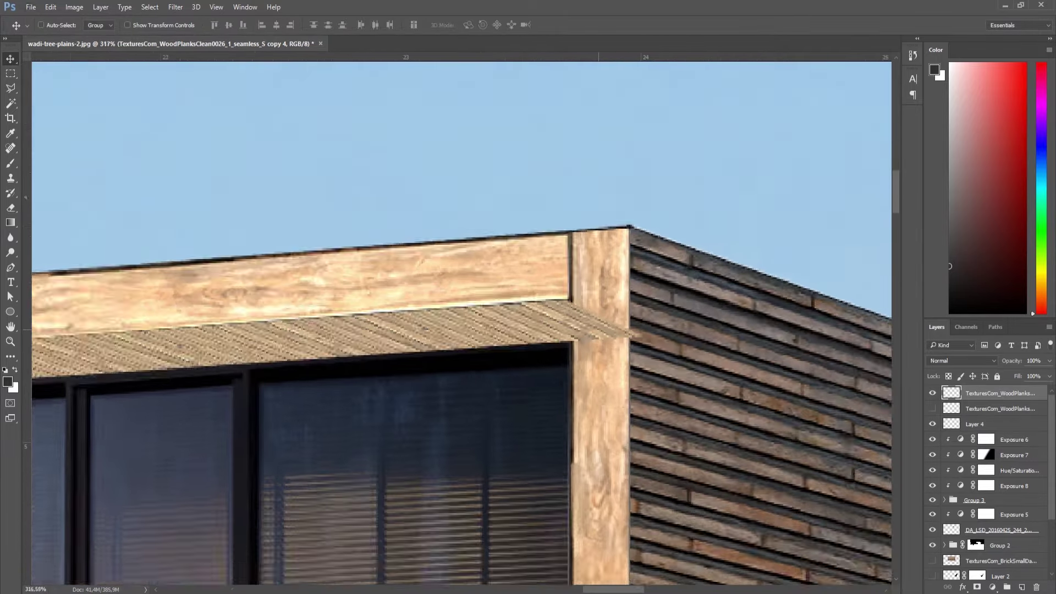
scroll(602, 359, "up", 1)
key("m")
left_click_drag(561, 255, 666, 391)
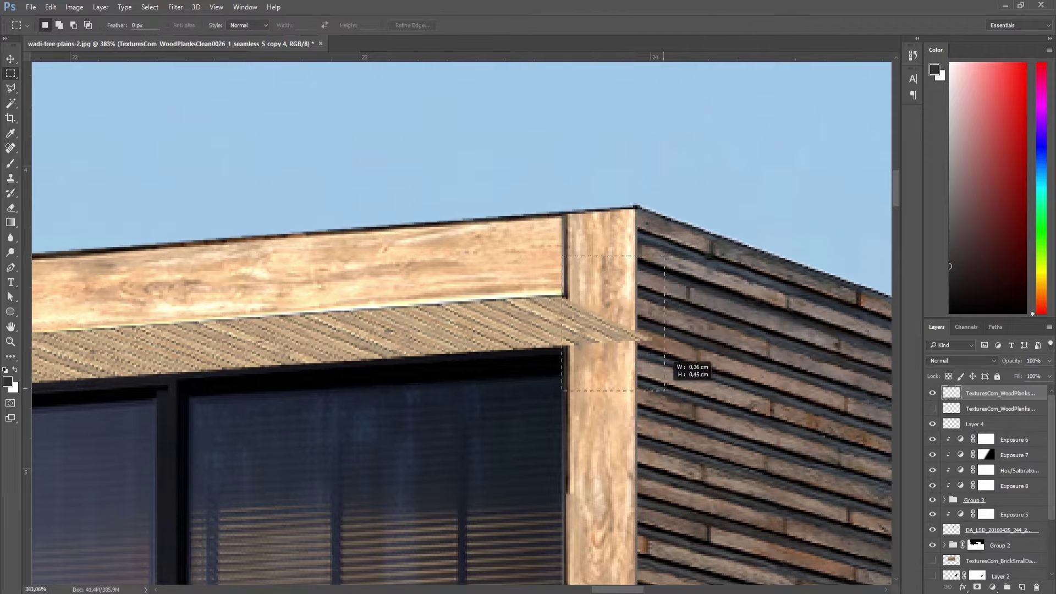
key("Delete")
key("ctrl+d")
scroll(462, 319, "down", 6)
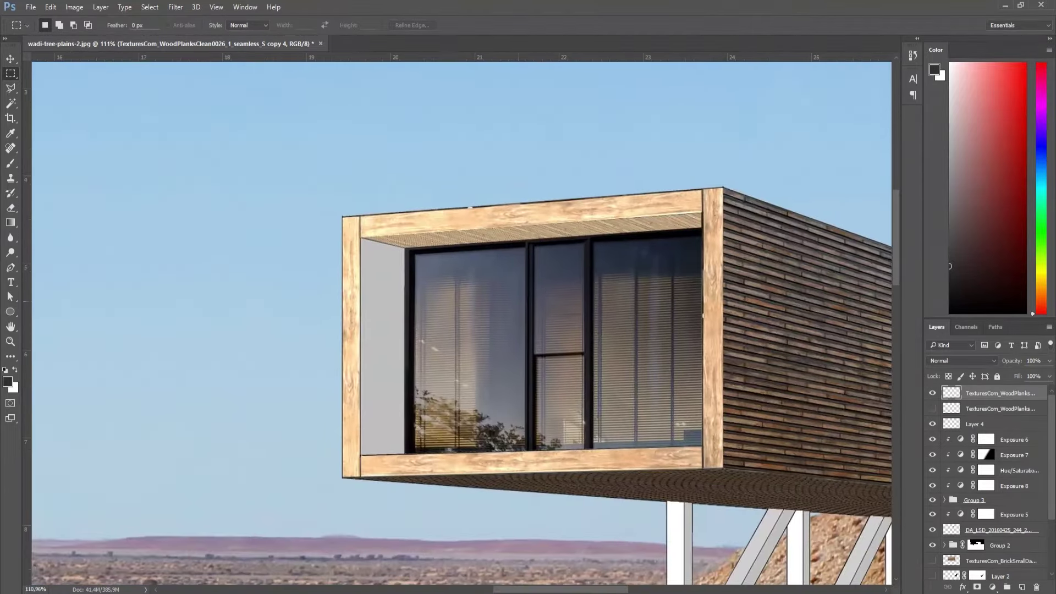
Show the plank column again and delete the plank strip hanging below the box.
left_click(932, 408)
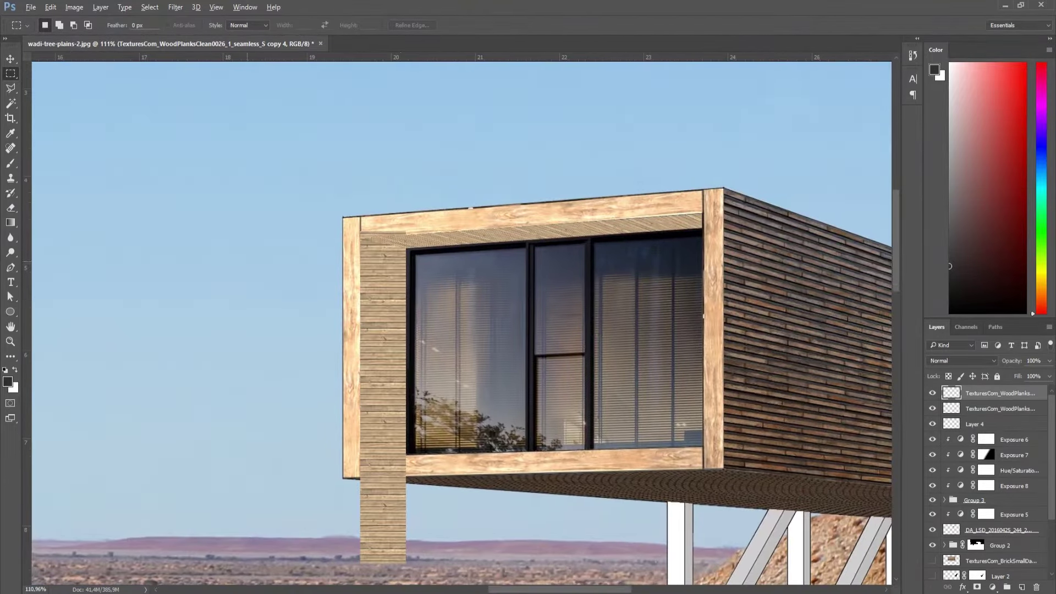
scroll(394, 286, "up", 1)
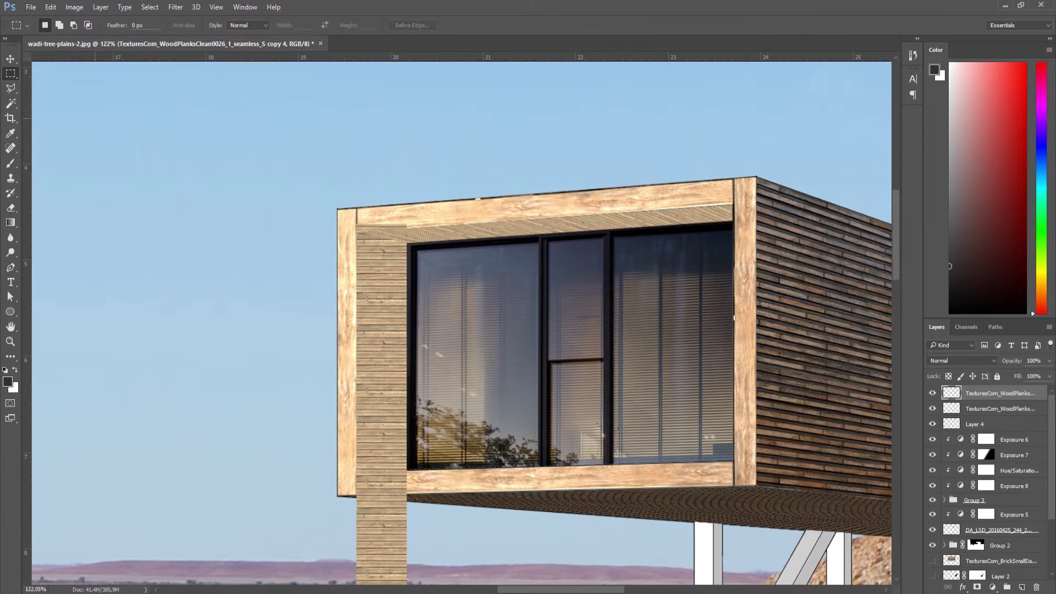
scroll(454, 495, "down", 2)
left_click_drag(454, 519, 270, 405)
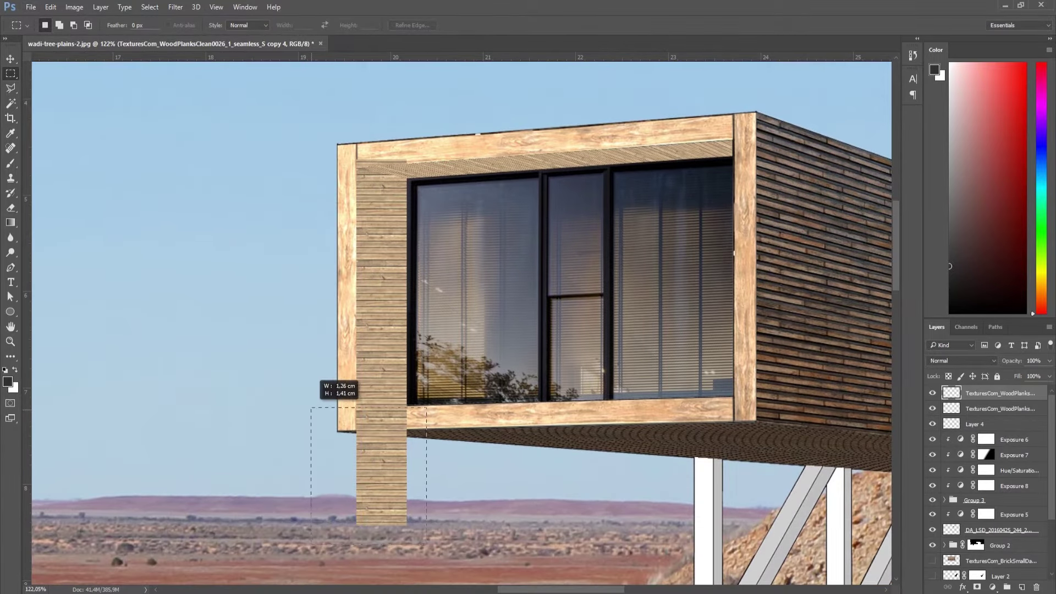
left_click_drag(368, 500, 309, 399)
key("ctrl+s")
key("Escape")
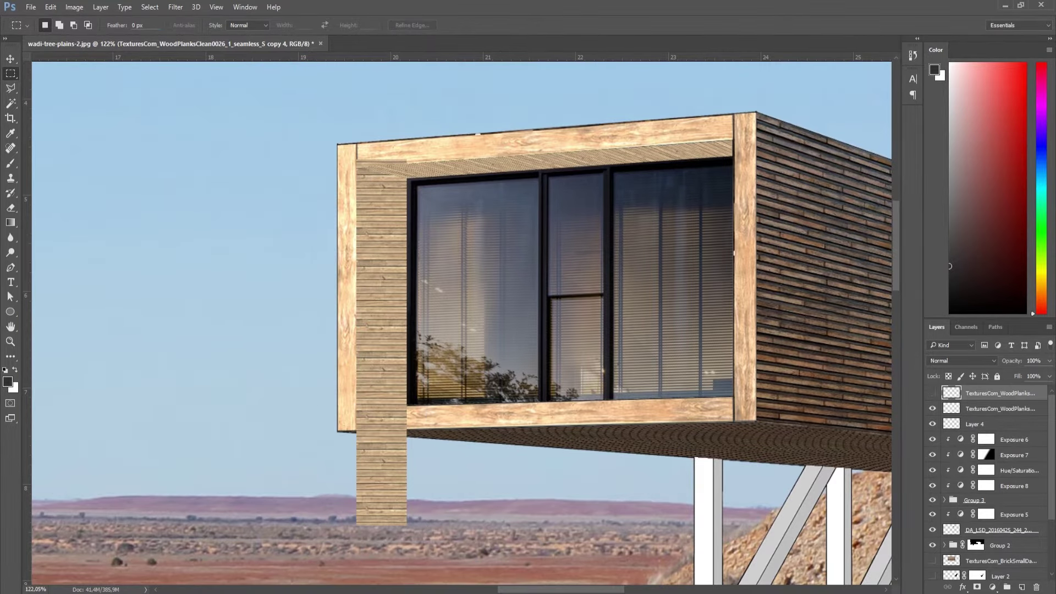
key("alt+bracketleft")
left_click_drag(381, 518, 255, 424)
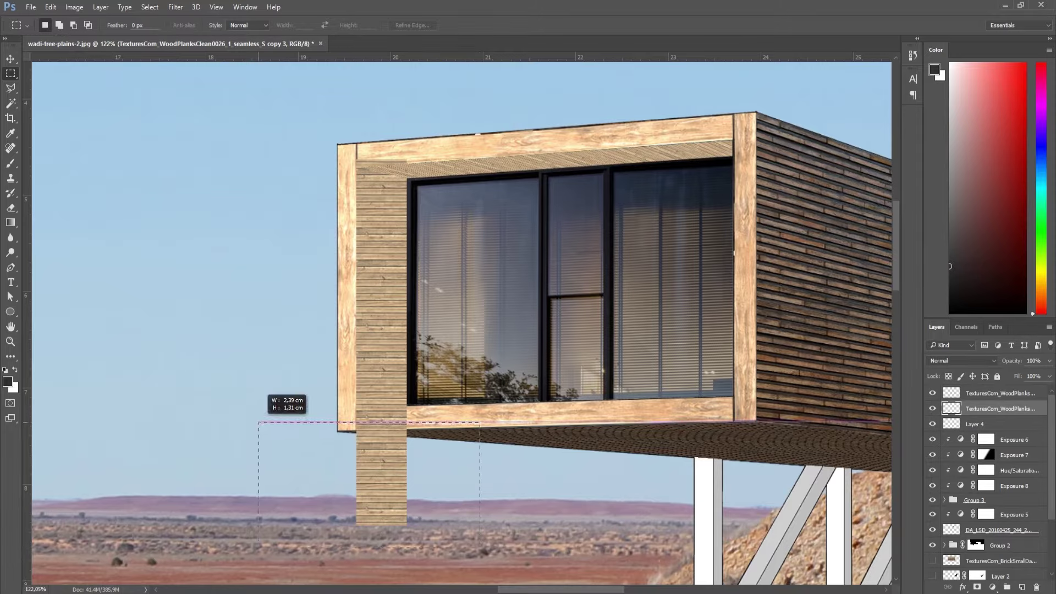
key("Delete")
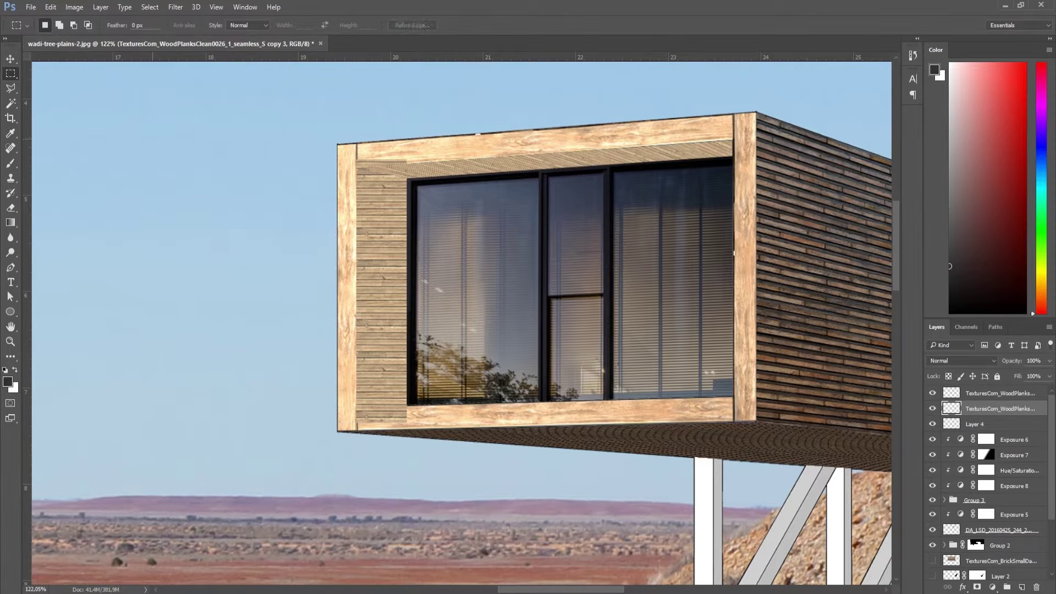
Distort the left plank strip so its top sits under the beam and bottom meets the box underside.
key("ctrl+t")
right_click(387, 259)
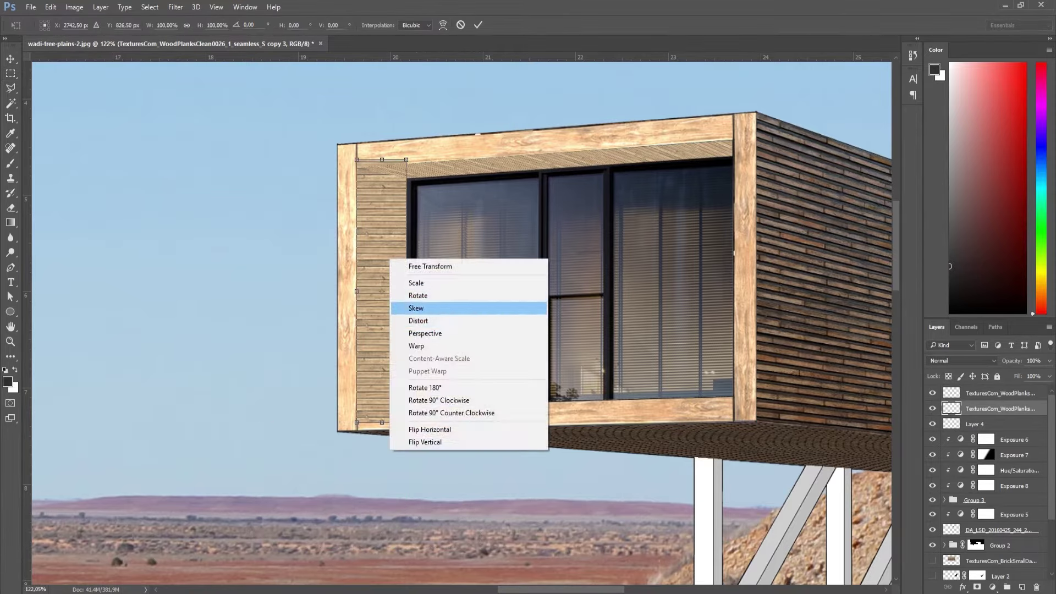
scroll(349, 136, "up", 5)
left_click_drag(363, 182, 365, 198)
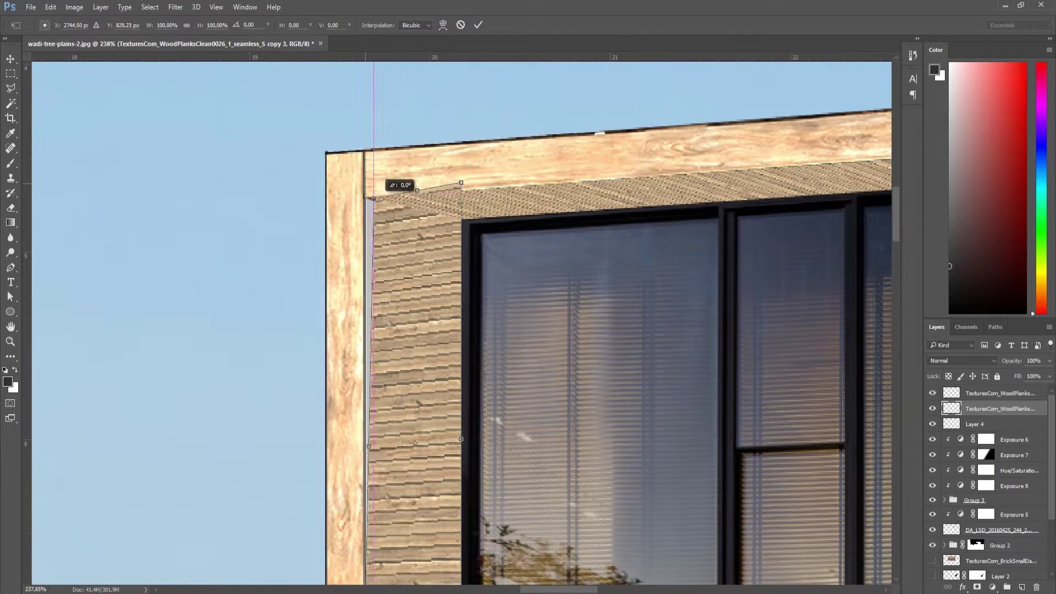
left_click_drag(461, 182, 460, 220)
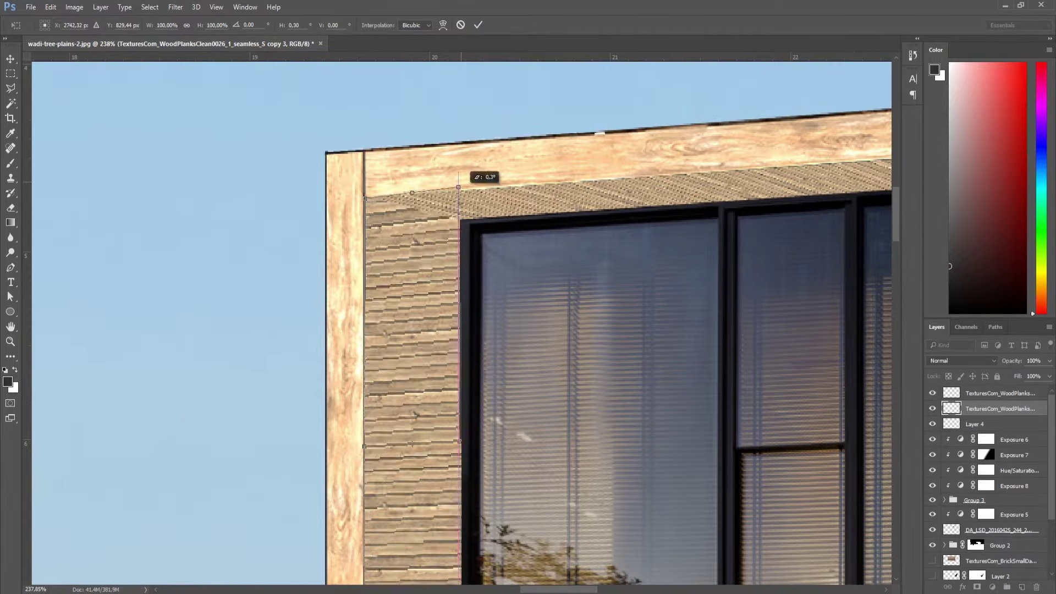
scroll(459, 220, "down", 5)
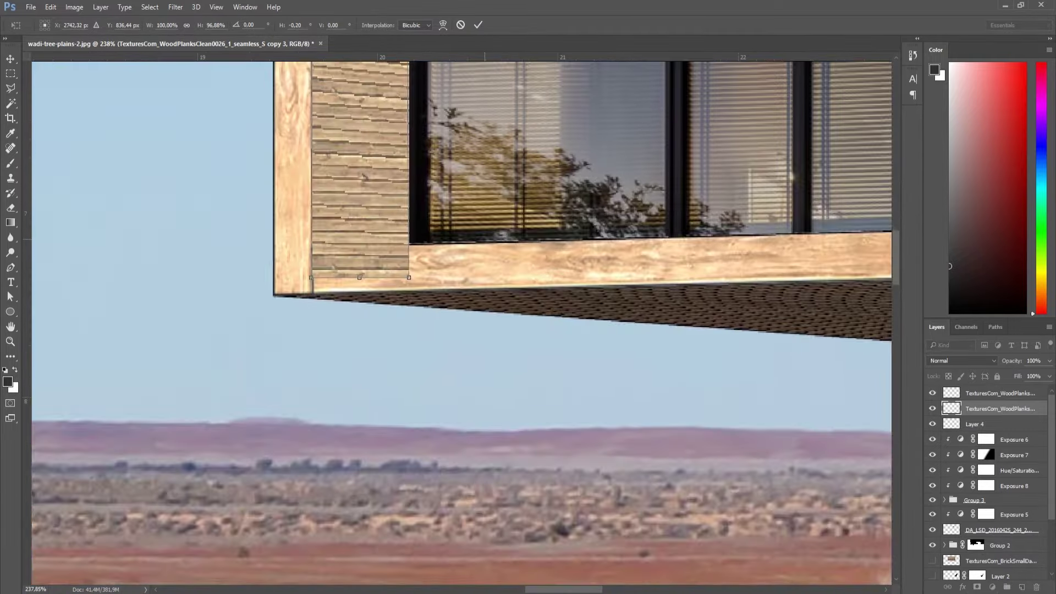
mouse_move(318, 311)
left_mouse_down()
mouse_move(319, 286)
mouse_move(313, 301)
left_mouse_up()
left_click_drag(410, 316, 407, 308)
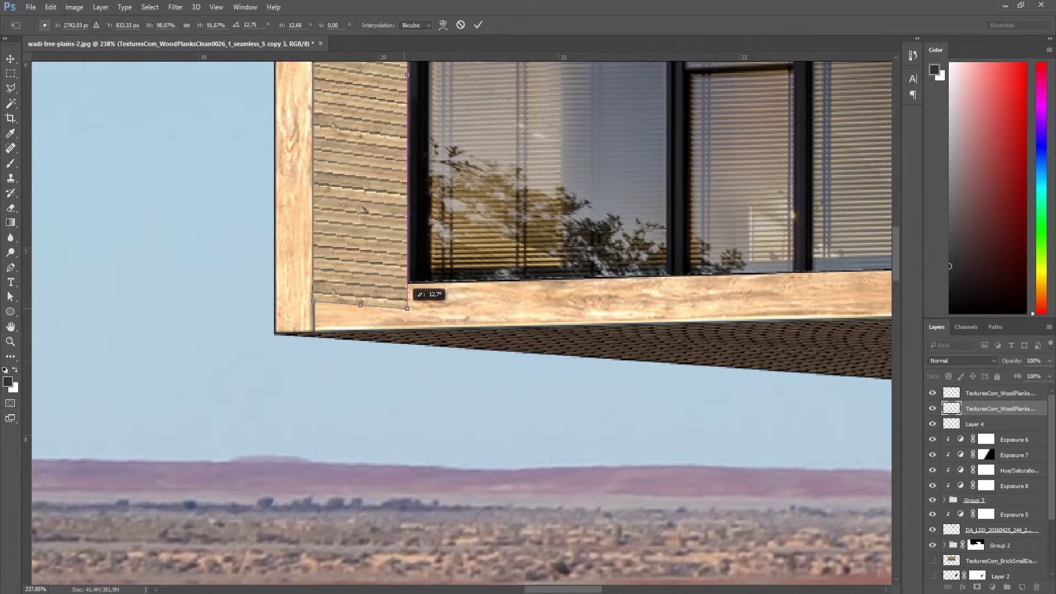
key("ctrl+0")
key("Return")
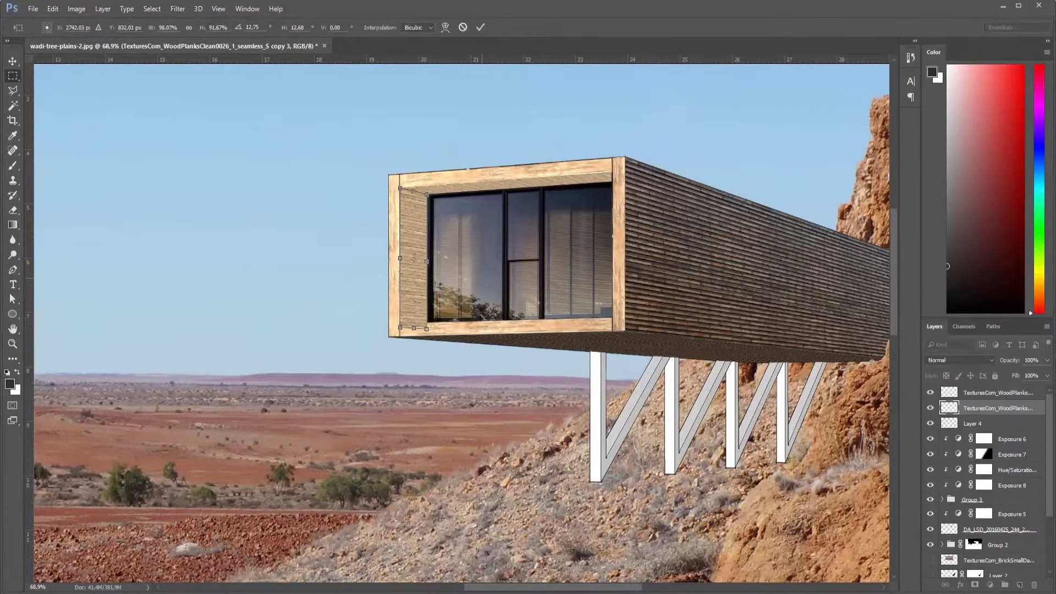
Resize the wood plank panel so its edge lines up with the guides.
key("m")
scroll(417, 245, "down", 2)
scroll(470, 263, "up", 3)
scroll(369, 320, "up", 4)
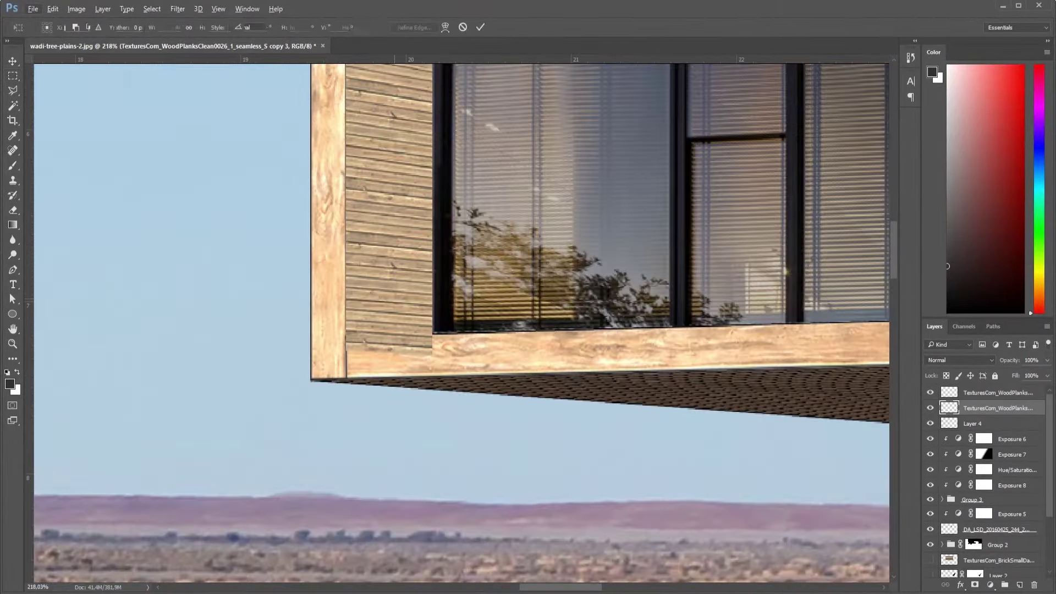
key("ctrl+t")
left_click_drag(431, 132, 432, 133)
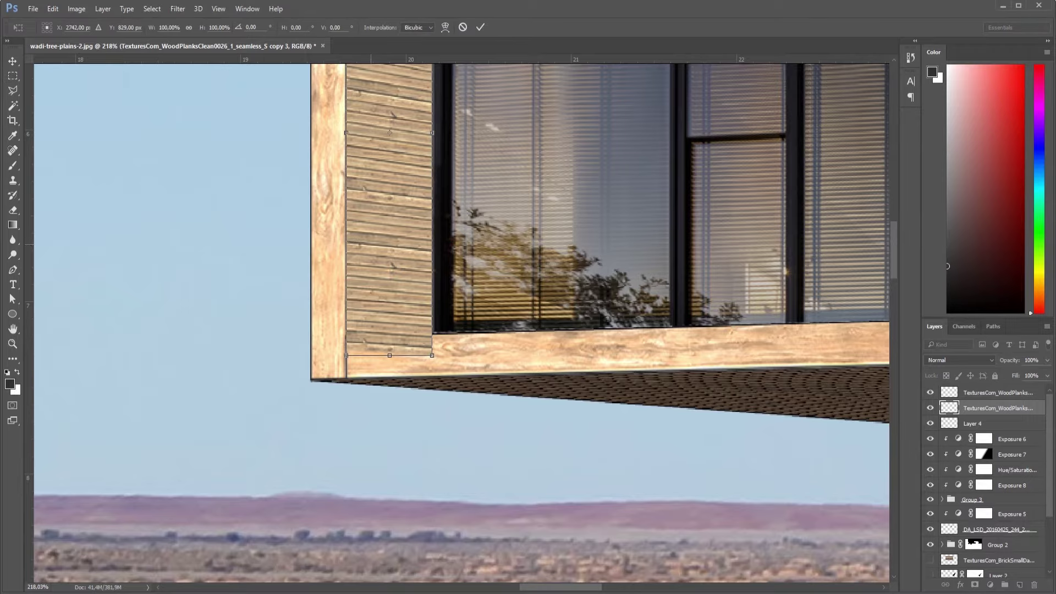
scroll(349, 129, "up", 3)
key("Return")
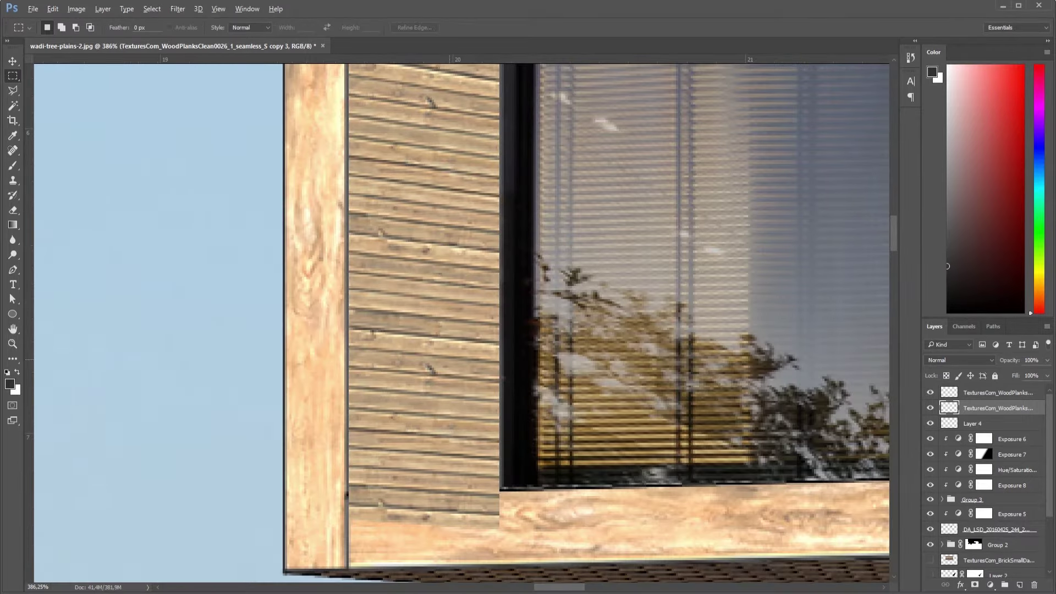
Draw a Polygonal Lasso selection around the sill corner and show the hidden planks layer.
scroll(411, 330, "up", 2)
key("l")
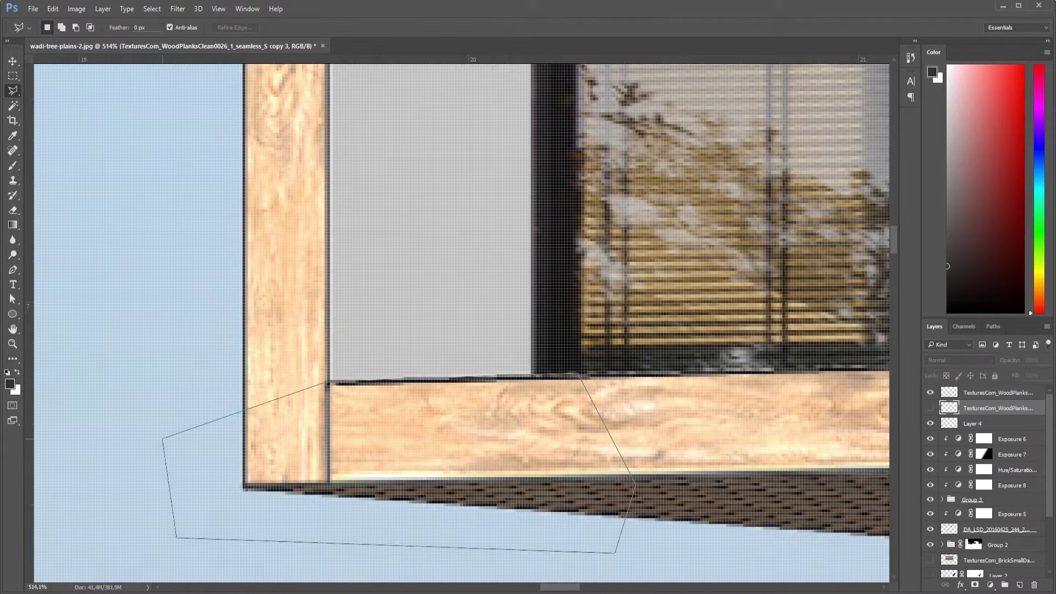
left_click(327, 383)
left_click(930, 408)
scroll(539, 350, "down", 5)
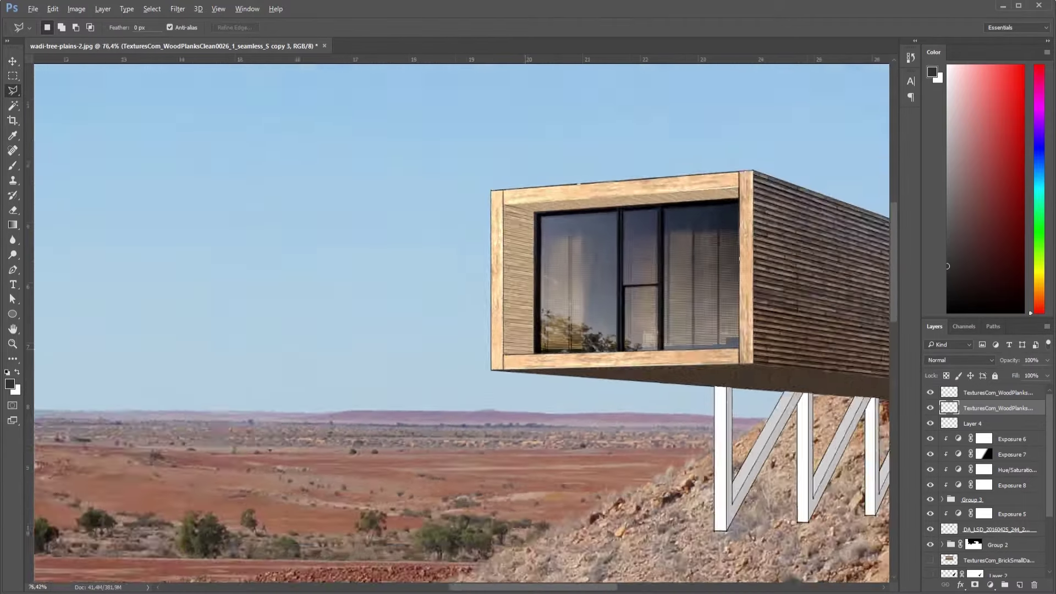
scroll(539, 354, "down", 2)
scroll(714, 300, "up", 2)
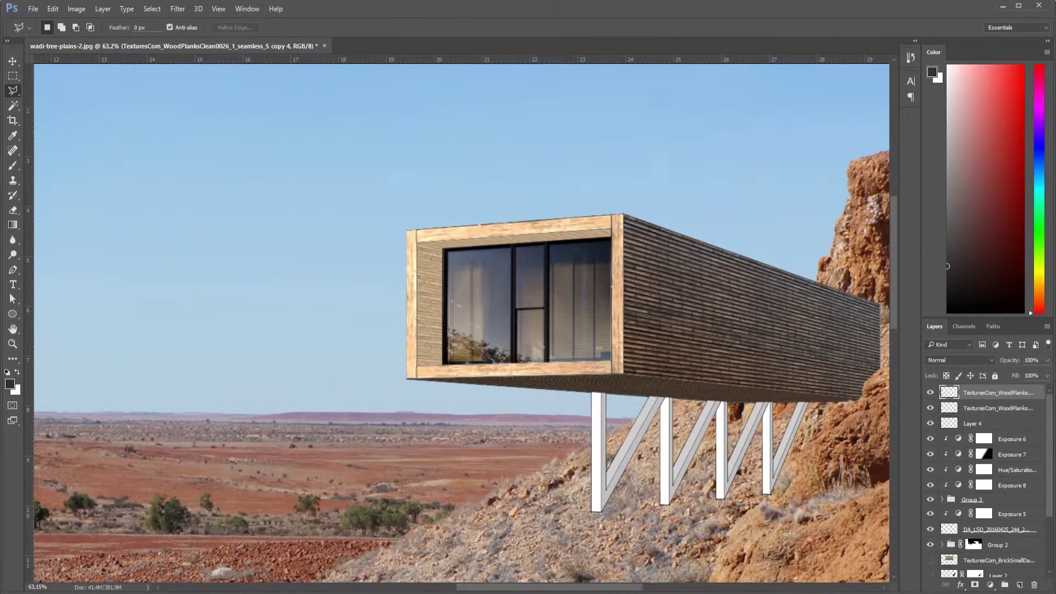
Add an Exposure adjustment layer that darkens the house cladding.
left_click(989, 585)
left_click(932, 415)
left_click_drag(954, 184, 932, 184)
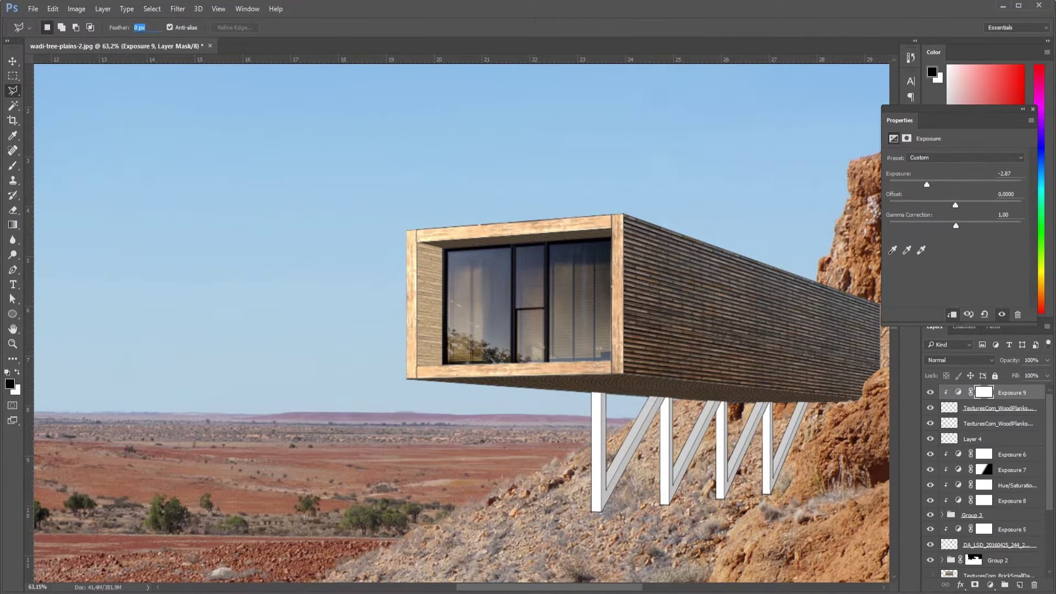
Add an Exposure adjustment clipped to wood planks copy 3, with gamma correction 0.79.
left_click(998, 408)
left_click(989, 584)
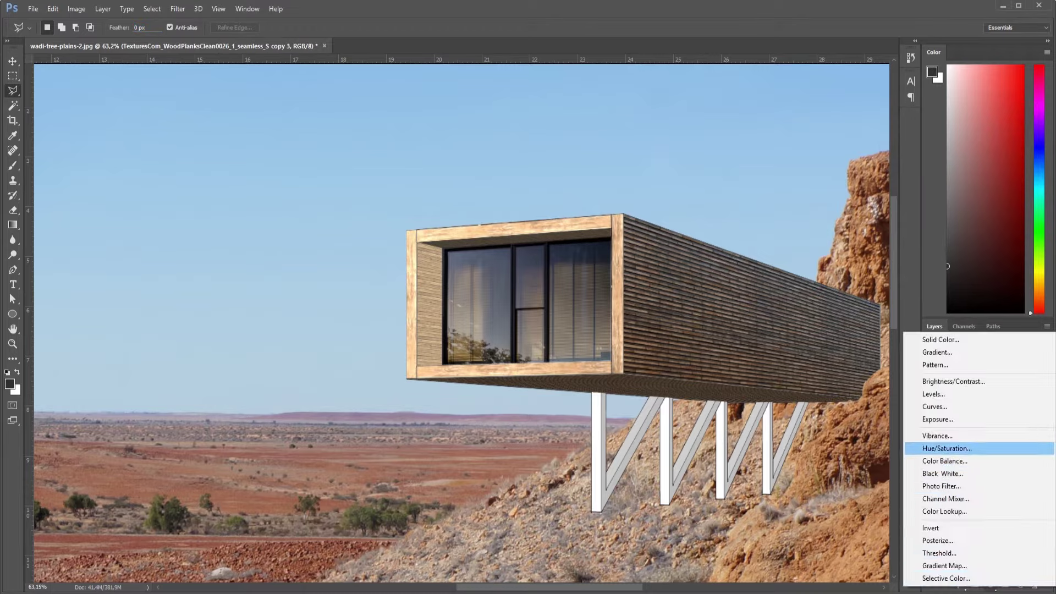
left_click(937, 419)
left_click_drag(955, 184, 925, 184)
key("ctrl+alt+g")
left_click_drag(955, 225, 966, 225)
left_click_drag(925, 185, 932, 184)
key("ctrl+0")
Toggle Group 2's visibility and add an Exposure adjustment inside Group 2.
scroll(575, 135, "up", 2)
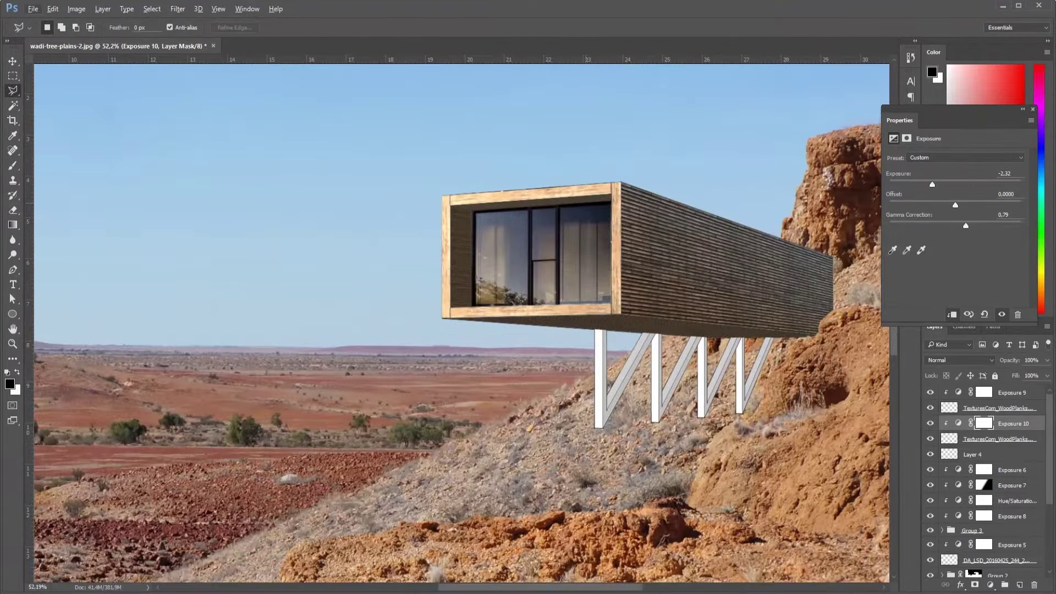
scroll(553, 190, "down", 2)
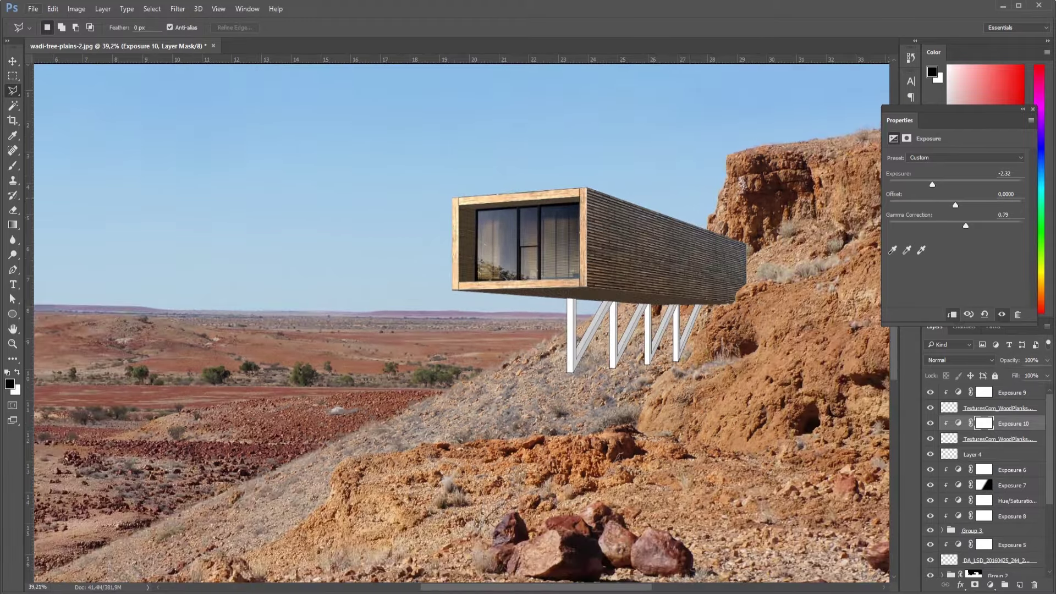
scroll(554, 189, "down", 2)
scroll(985, 484, "down", 3)
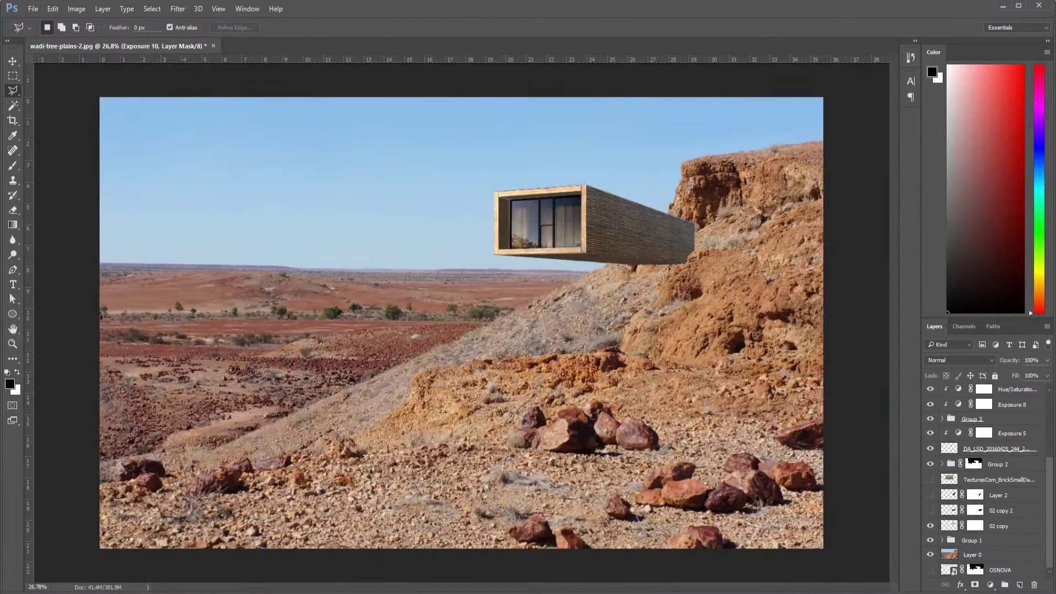
left_click(930, 479)
left_click_drag(930, 463, 930, 479)
left_click(930, 463)
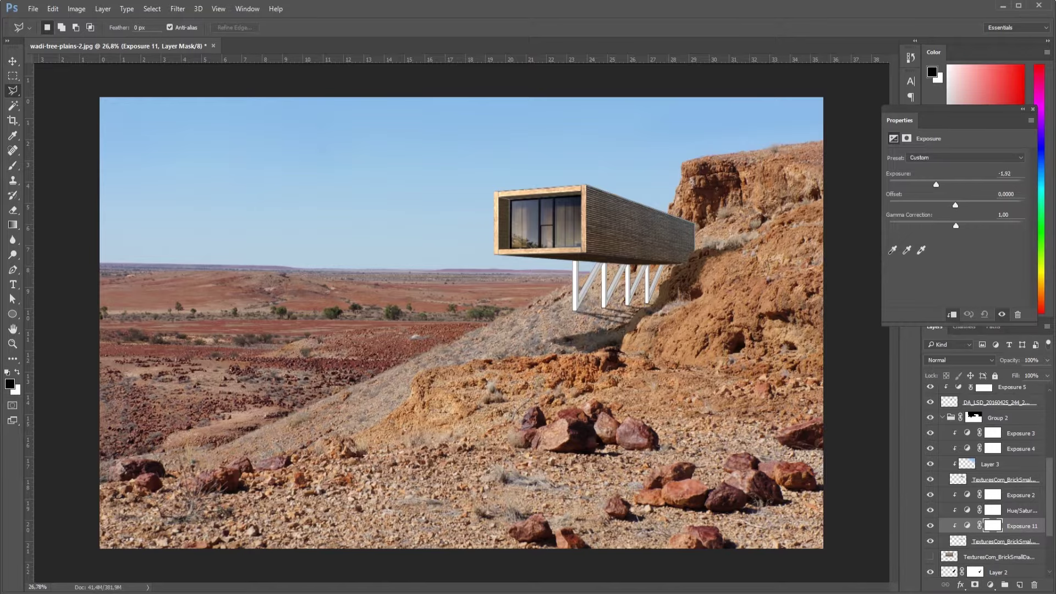
Add an Exposure adjustment near zero above Layer 3, then select Exposure 8.
left_click(990, 463)
left_click(990, 585)
left_click(942, 417)
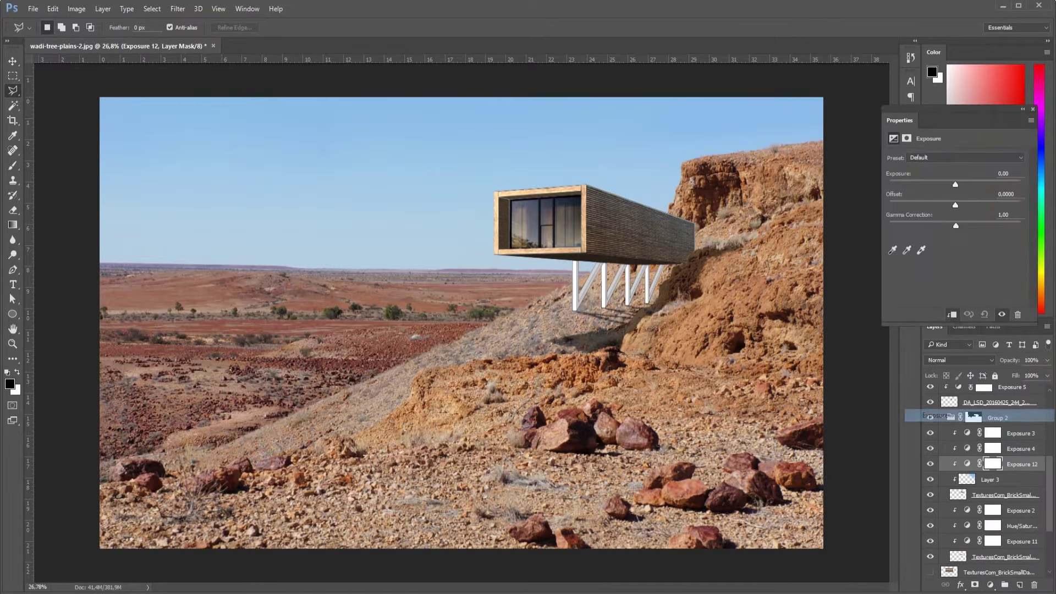
left_click_drag(947, 184, 953, 185)
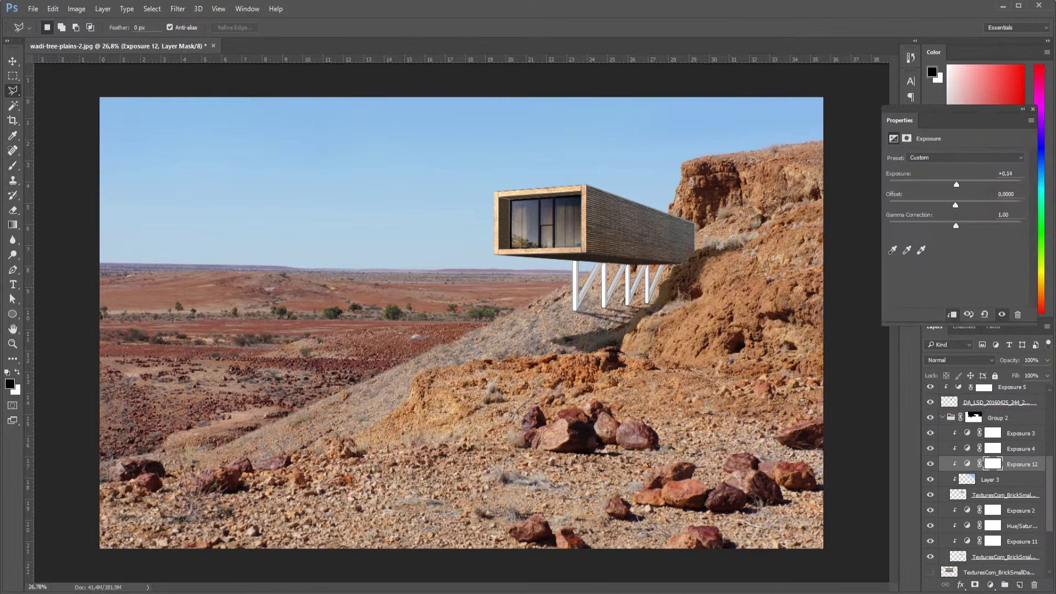
left_click(942, 417)
scroll(984, 478, "up", 3)
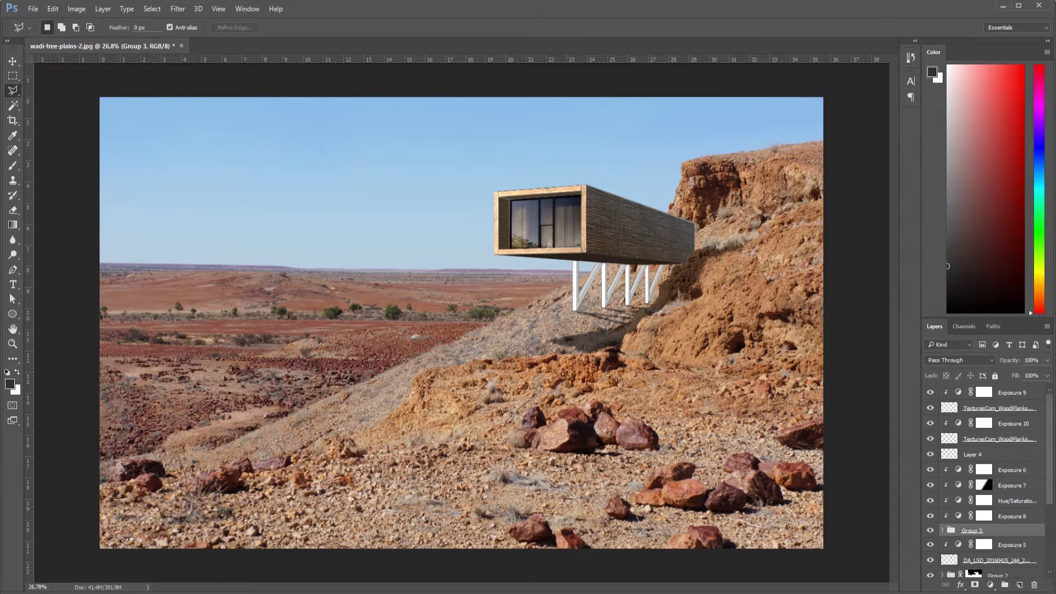
left_click(1012, 516)
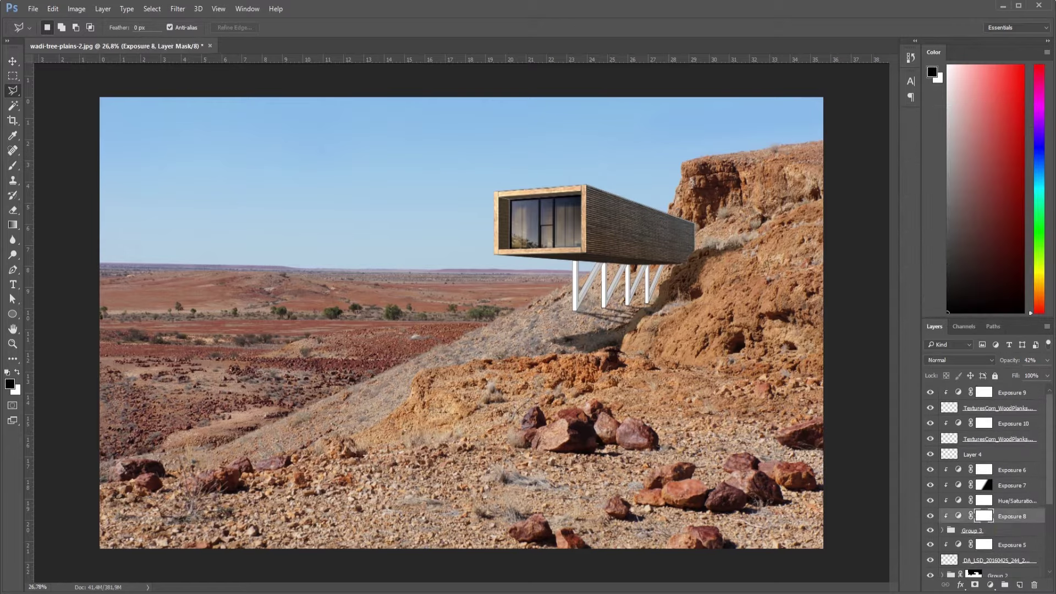
Lower the Exposure 8 adjustment layer's opacity to 9%.
left_click(527, 236)
scroll(539, 211, "up", 5)
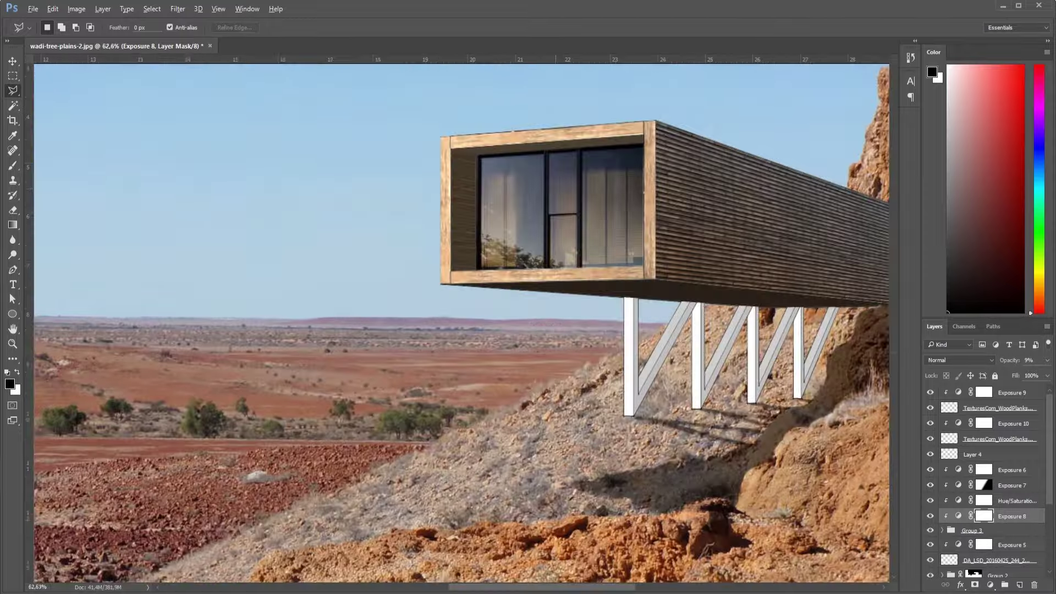
scroll(424, 127, "up", 1)
scroll(424, 127, "up", 1)
scroll(424, 126, "up", 1)
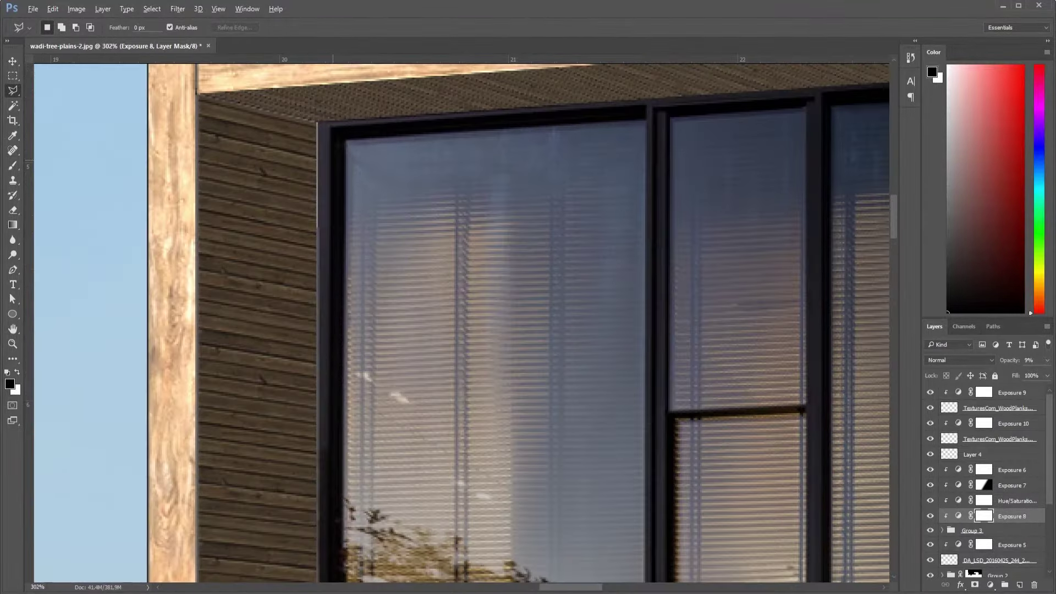
Widen the wood planks copy 3 panel slightly to the right to meet the window frame.
left_click(998, 438)
key("ctrl+t")
scroll(306, 90, "up", 1)
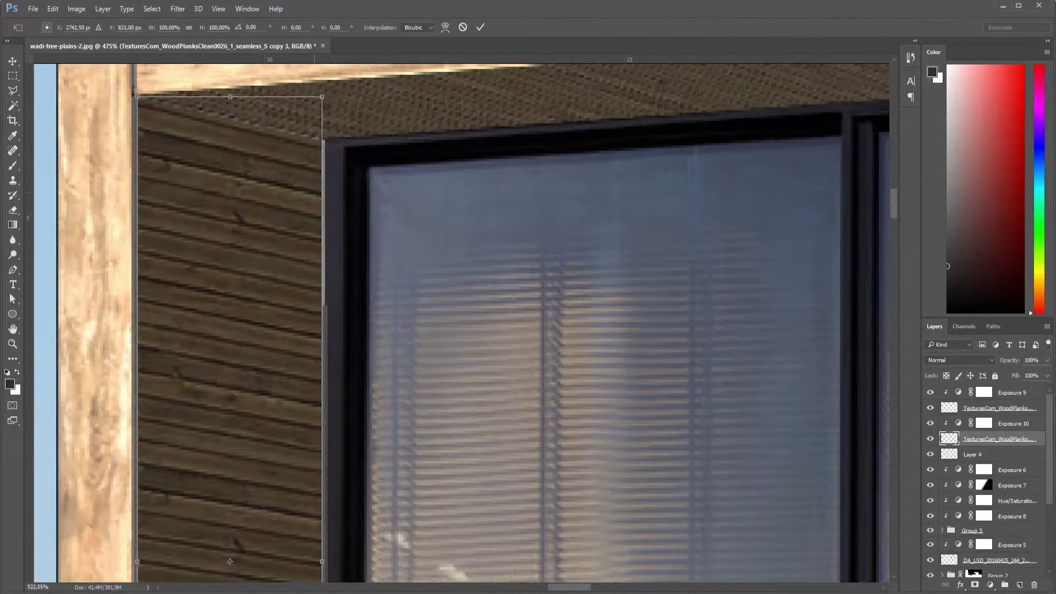
scroll(306, 90, "up", 1)
left_click_drag(324, 99, 329, 98)
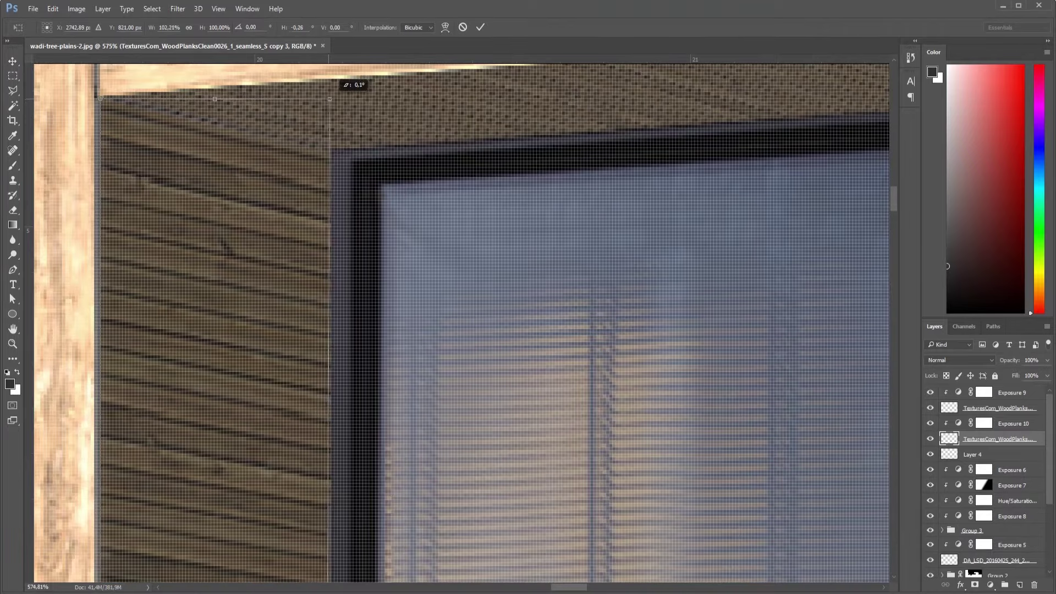
key("Return")
Begin a Polygonal Lasso selection with a corner fixed at the window sill.
key("l")
scroll(381, 140, "down", 5)
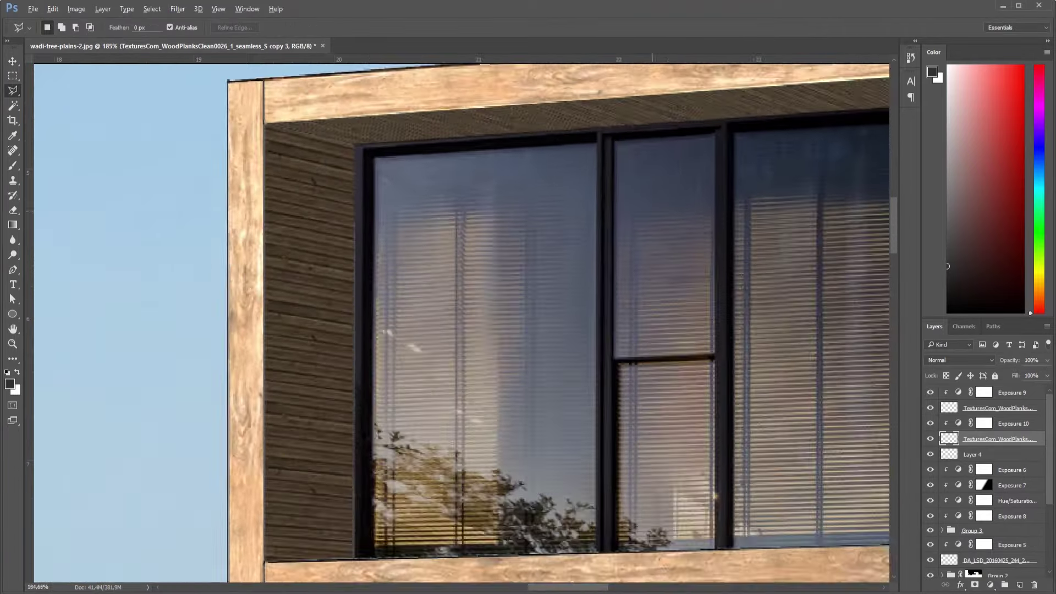
scroll(426, 104, "down", 1)
scroll(426, 104, "up", 2)
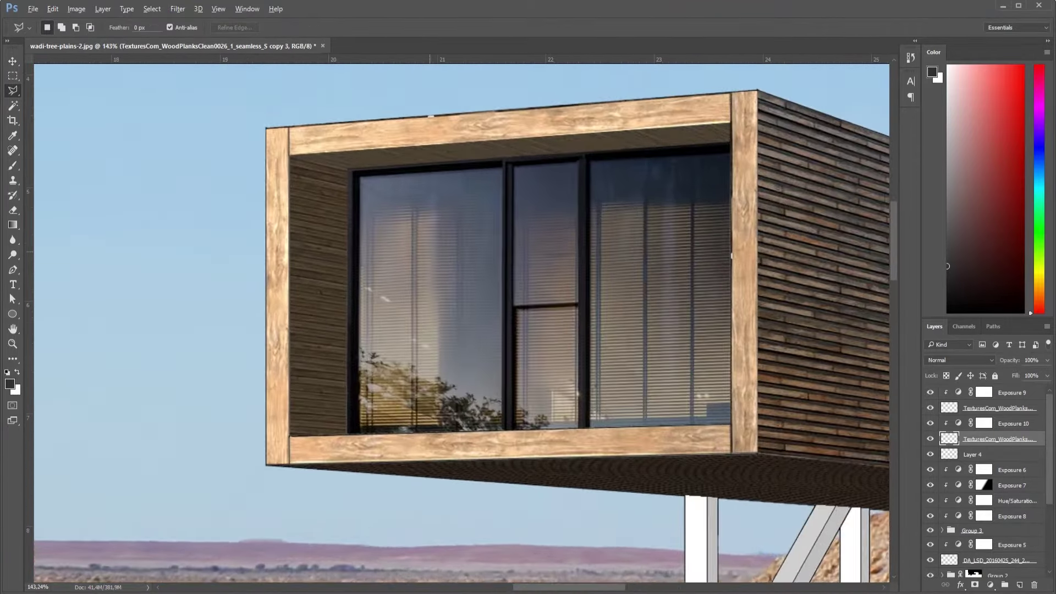
scroll(346, 166, "up", 3)
scroll(347, 166, "up", 2)
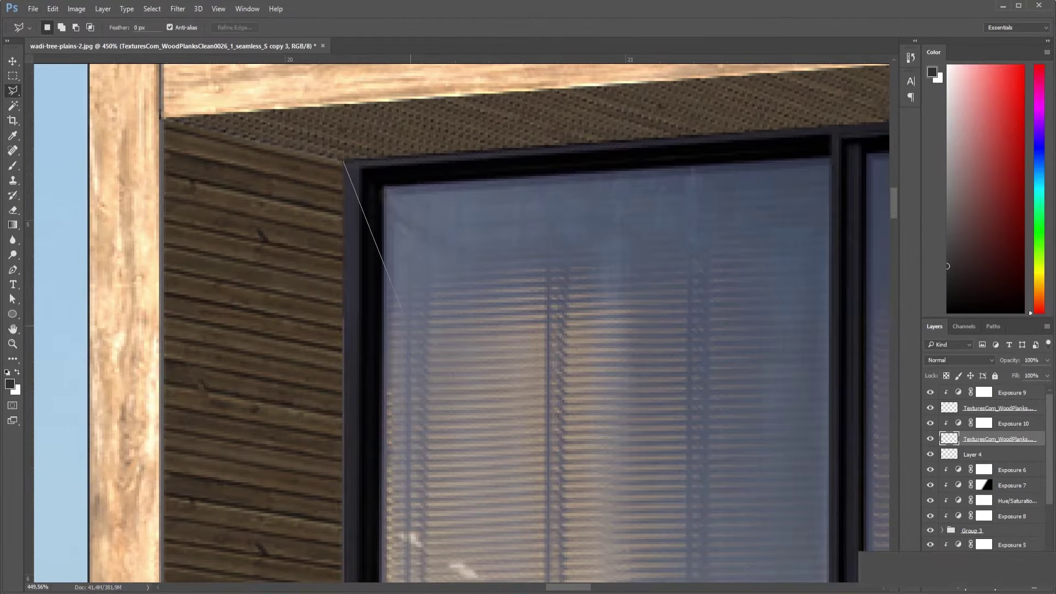
scroll(393, 367, "down", 5)
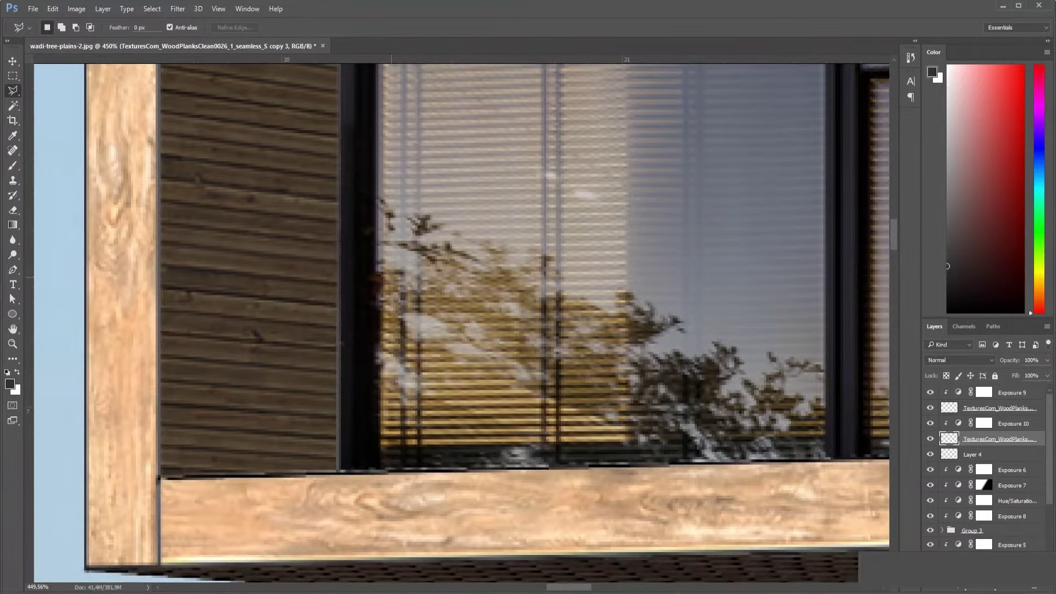
left_click(335, 472)
scroll(385, 474, "right", 5)
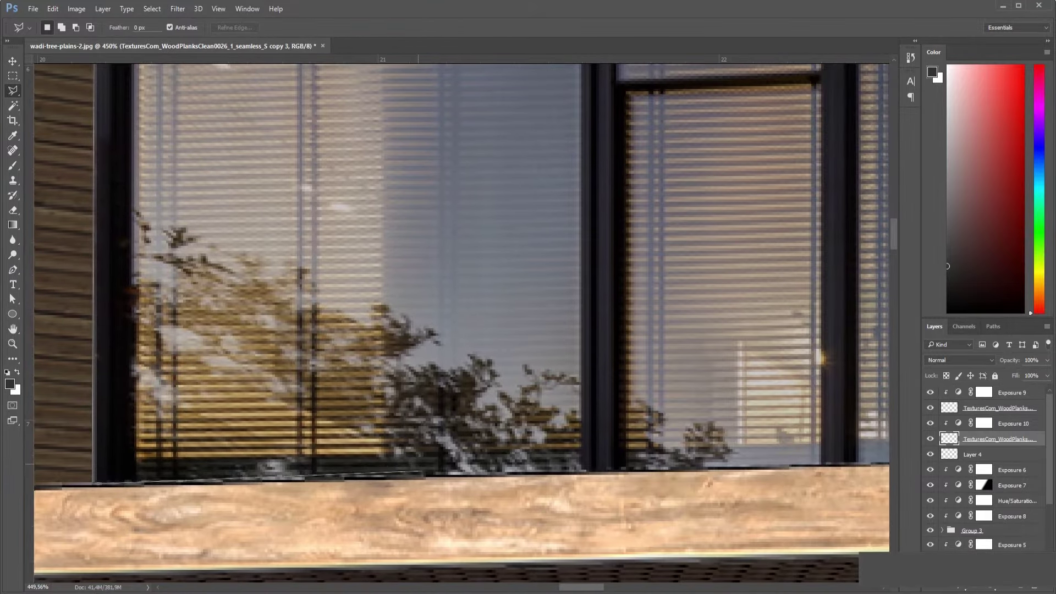
scroll(423, 474, "down", 2)
scroll(426, 477, "down", 3)
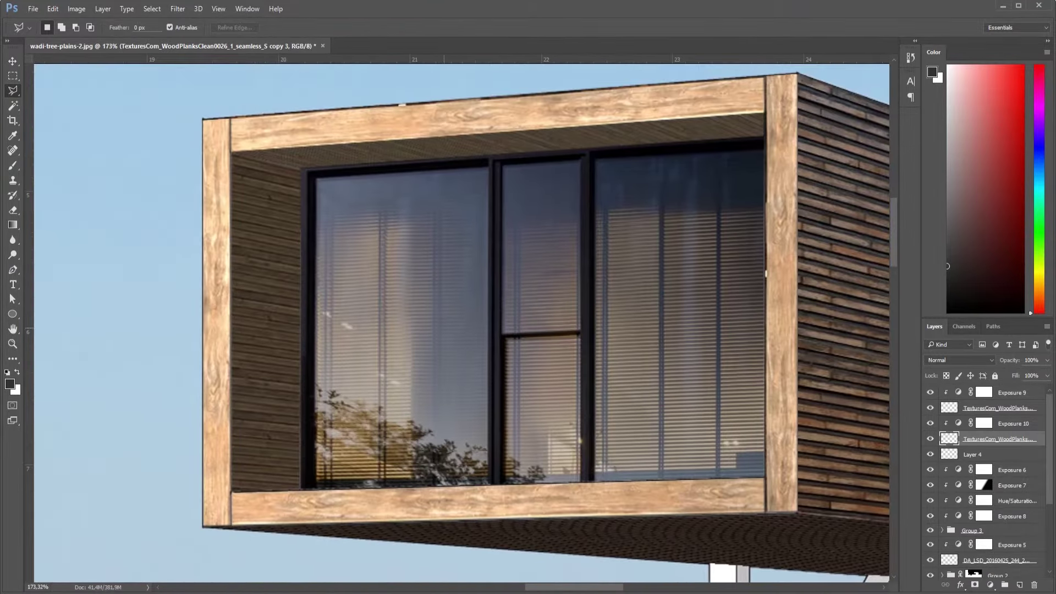
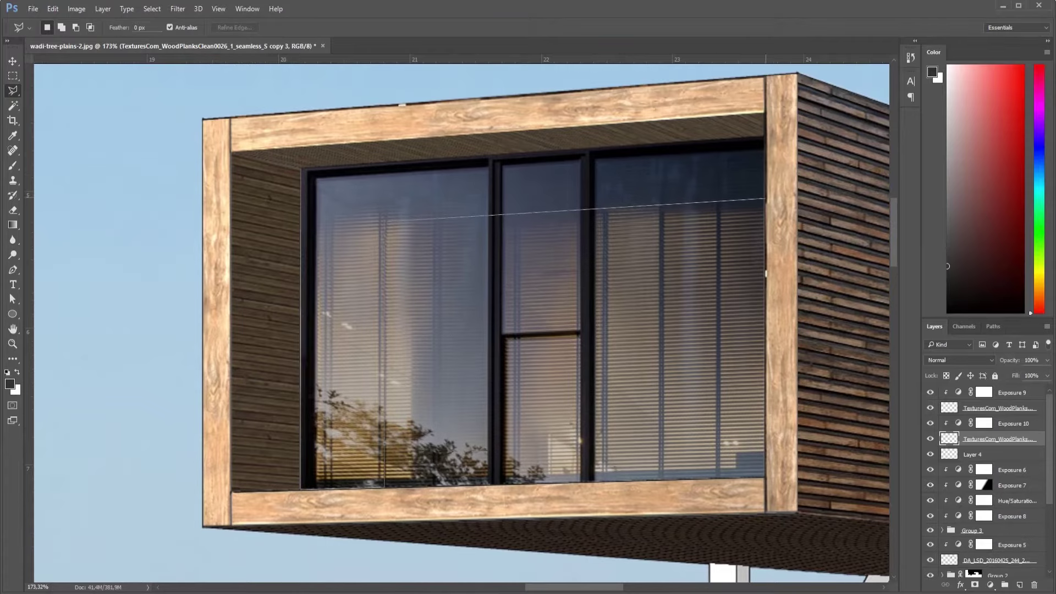
Select the front window glass and fill a new layer with a black gradient.
double_click(381, 485)
scroll(688, 199, "down", 2)
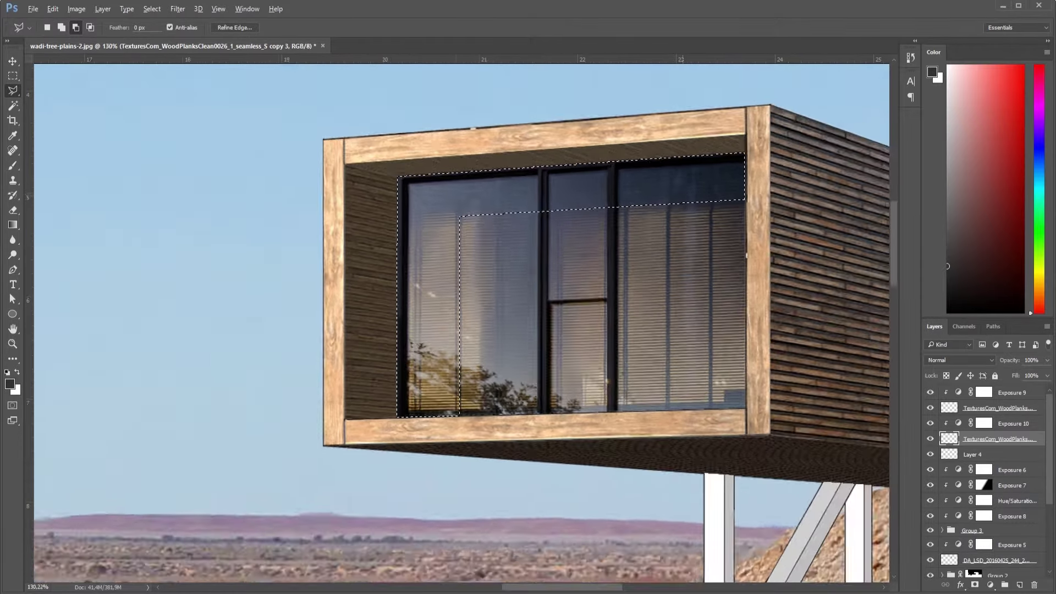
scroll(688, 199, "down", 1)
left_click(984, 392)
key("ctrl+shift+alt+n")
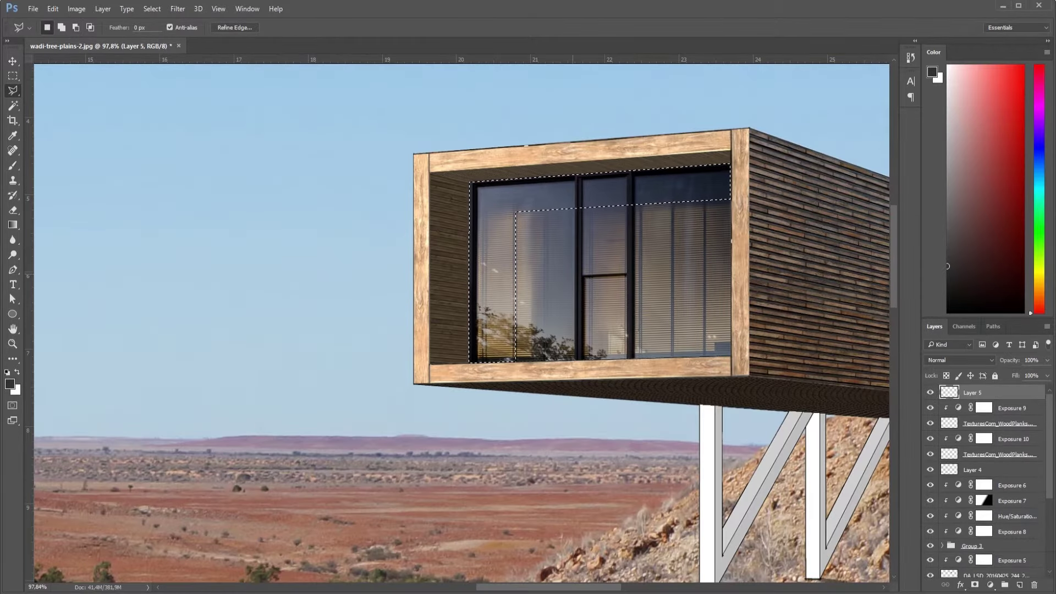
key("g")
left_click_drag(599, 167, 599, 363)
key("ctrl+d")
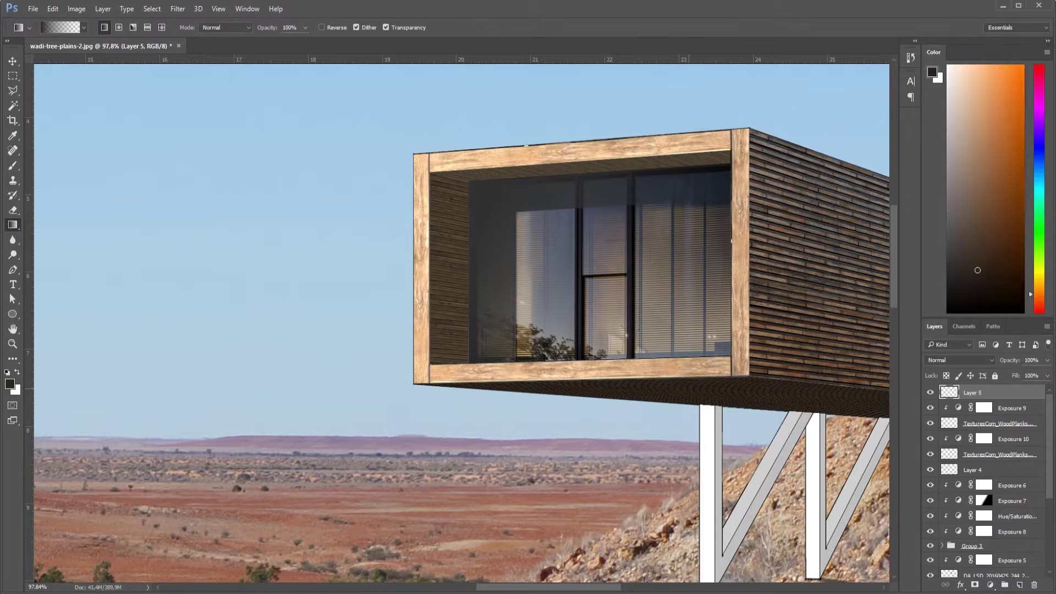
Undo a stray gradient, compare the window shading, and set its opacity to 57%.
key("d")
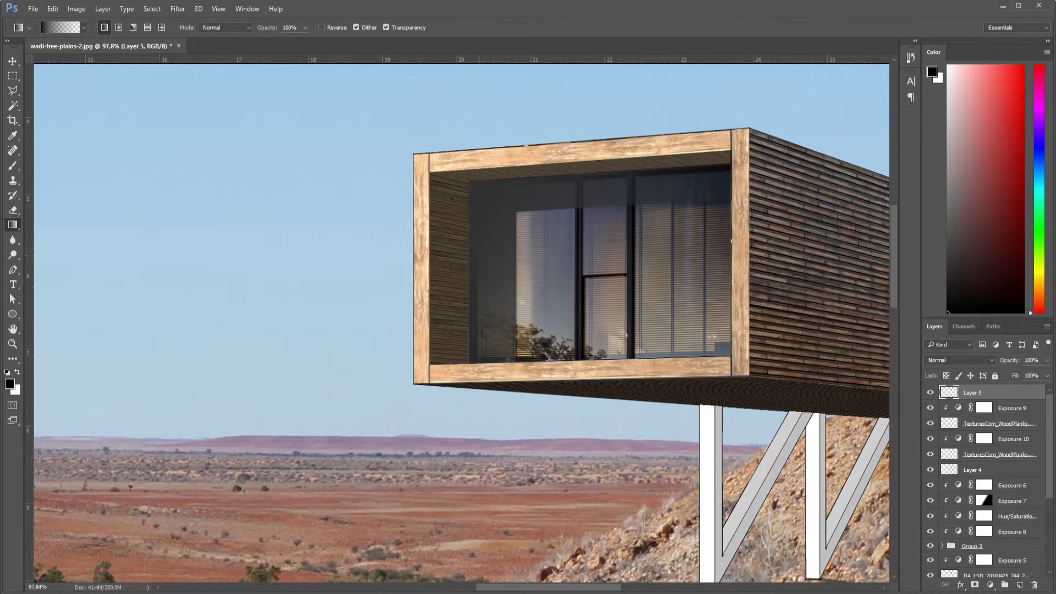
left_click_drag(137, 165, 549, 329)
key("ctrl+z")
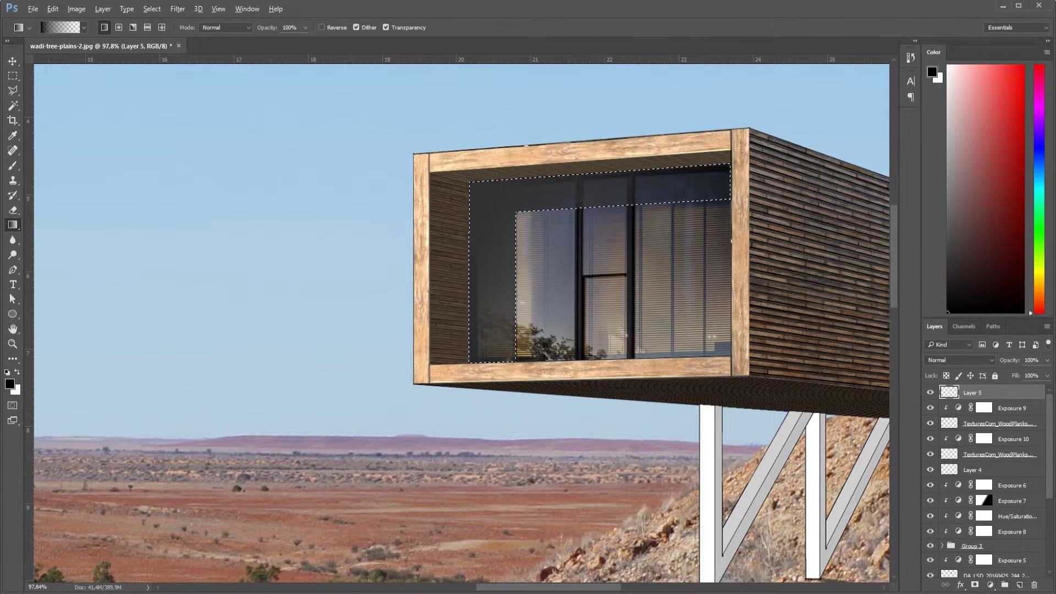
key("ctrl+z")
key("ctrl+z")
key("ctrl+d")
scroll(598, 352, "down", 2)
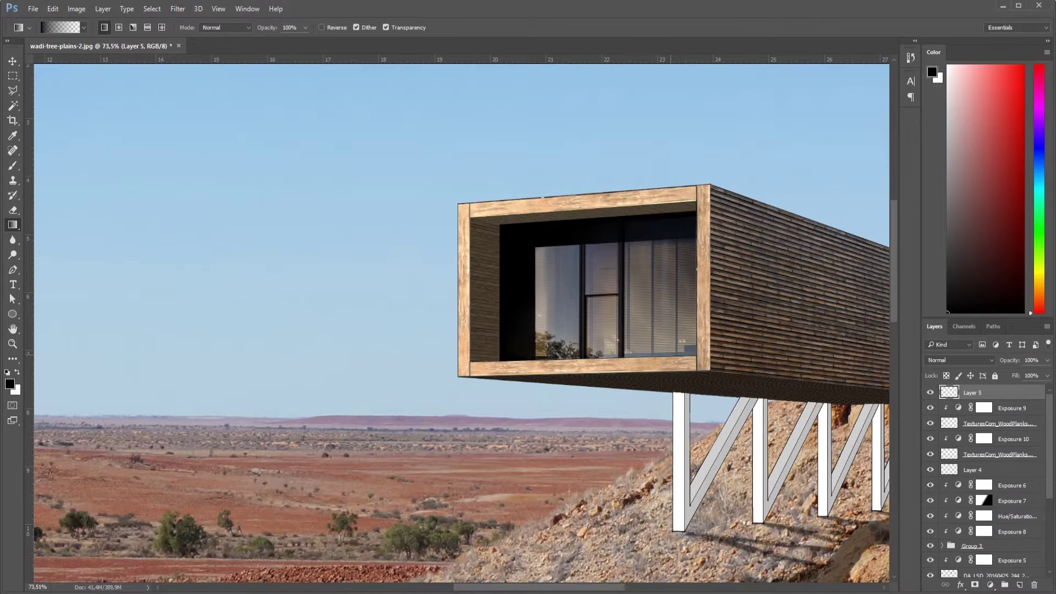
scroll(719, 367, "down", 2)
key("5")
key("7")
scroll(719, 368, "down", 2)
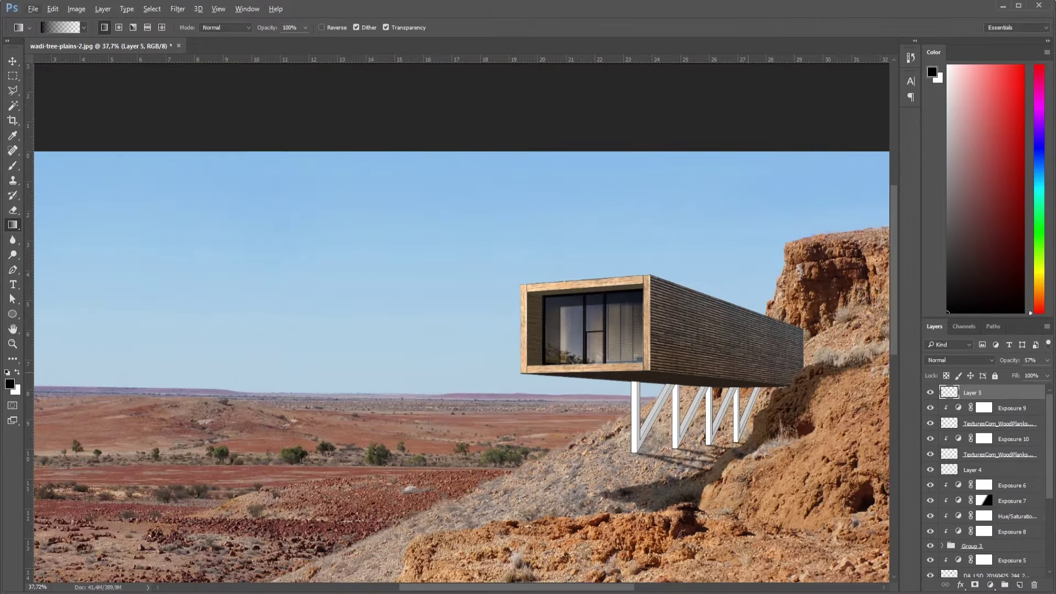
scroll(718, 367, "down", 1)
Add Exposure adjustments above both wood texture layers, lowering exposure to about -1.4.
left_click(998, 454)
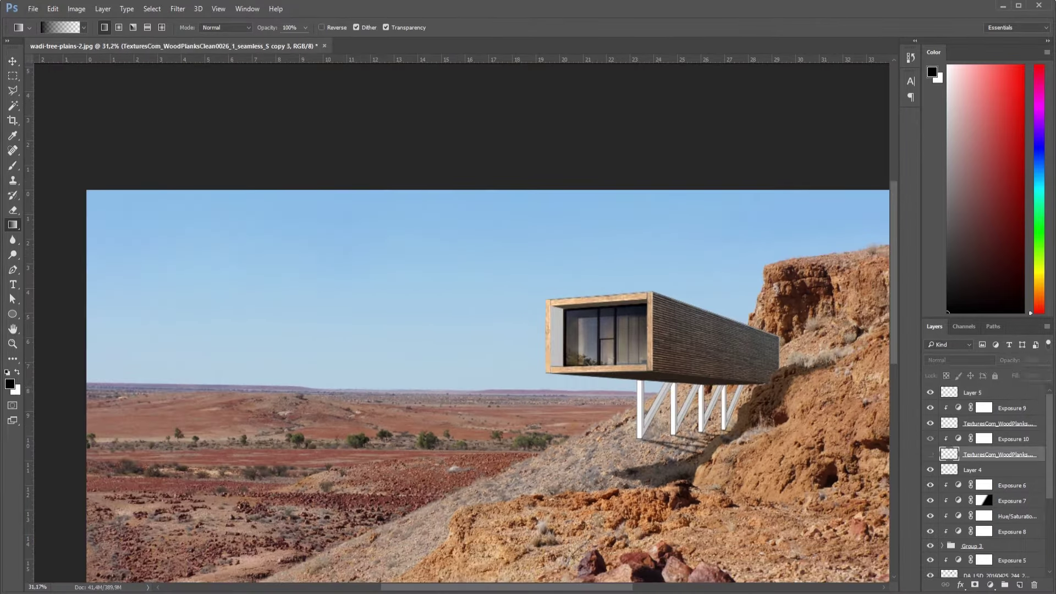
left_click(989, 584)
left_click(937, 416)
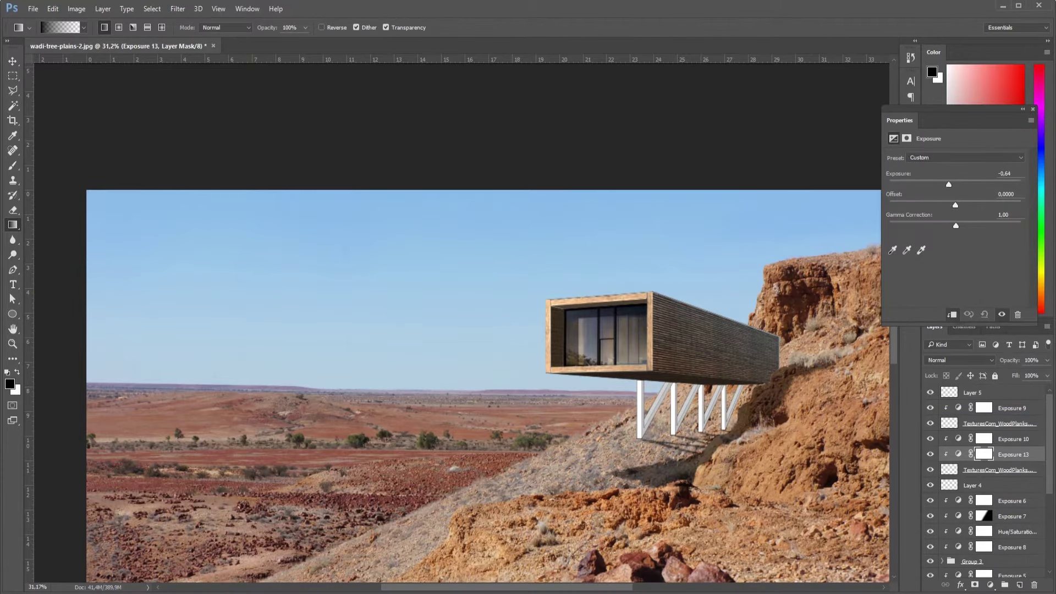
left_click(1017, 314)
left_click(990, 584)
left_click(937, 417)
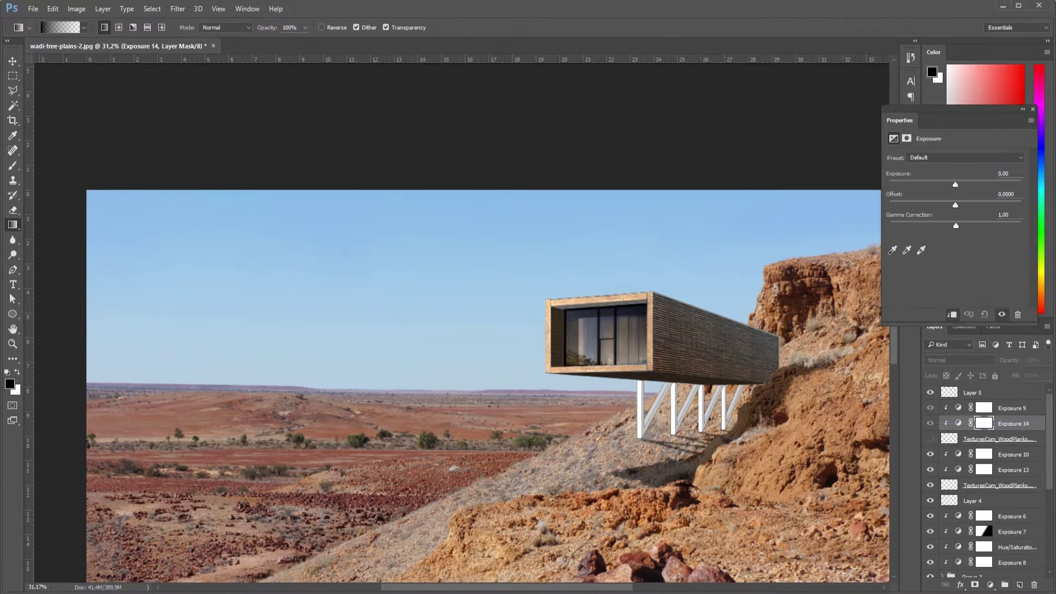
left_click_drag(955, 184, 936, 185)
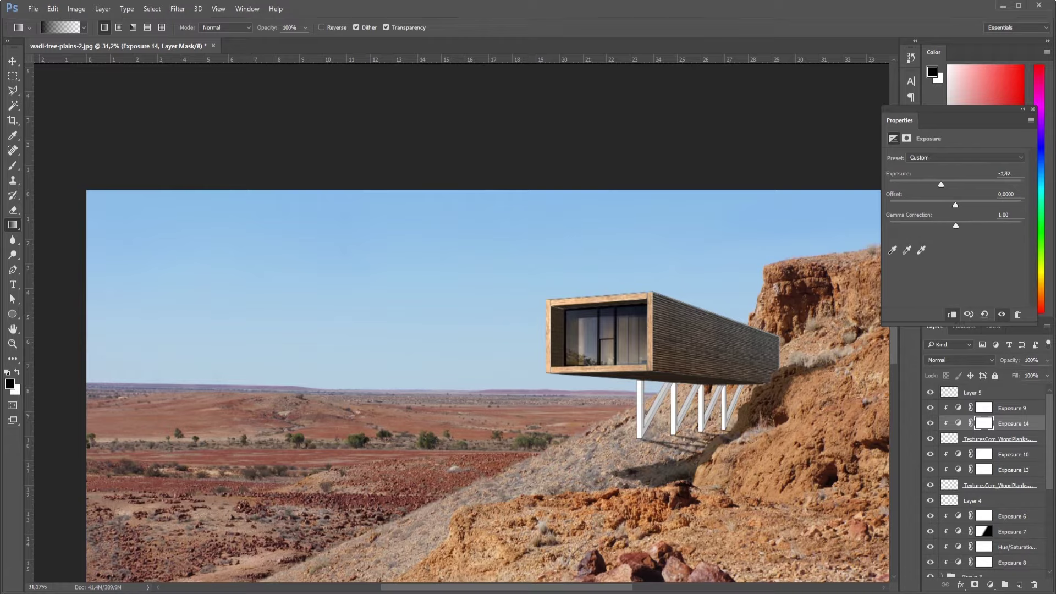
Fit the image on screen and add a new empty layer with Ctrl+Shift+N.
key("ctrl+0")
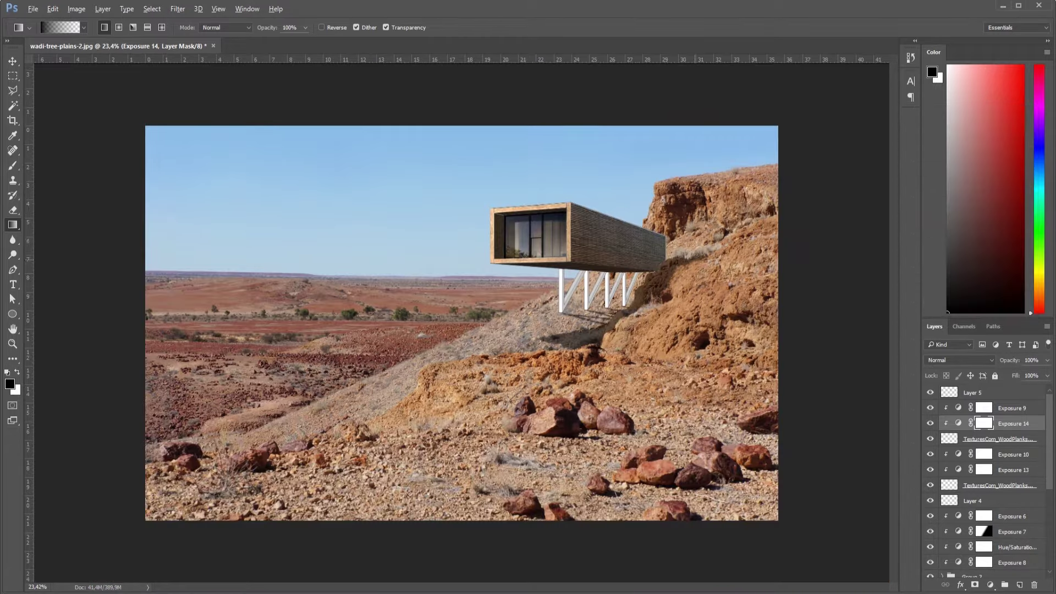
scroll(512, 220, "up", 3)
scroll(511, 221, "up", 3)
scroll(538, 189, "up", 3)
scroll(538, 189, "up", 3)
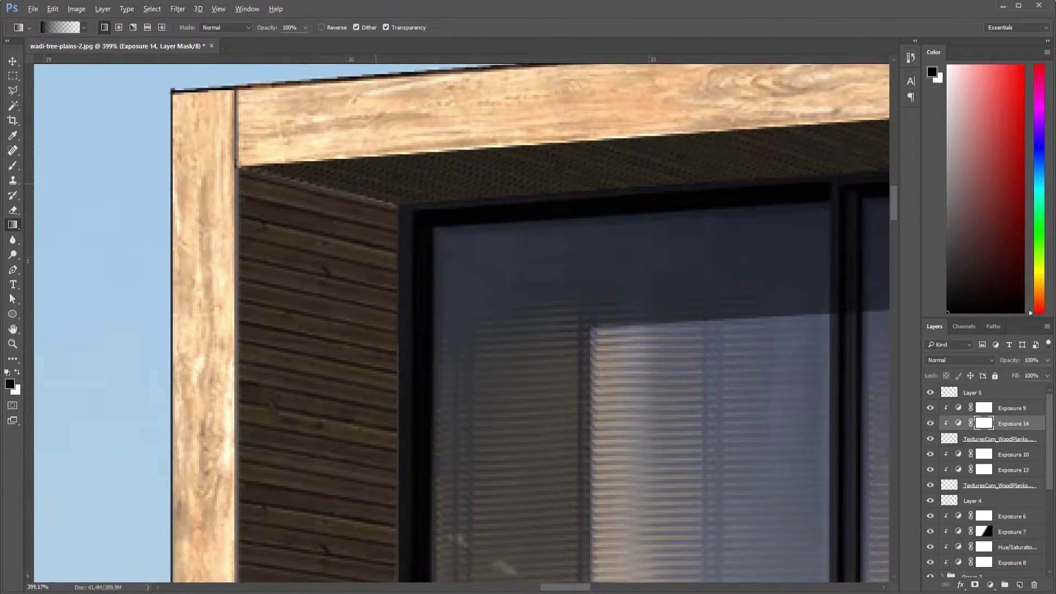
key("ctrl+shift+n")
Confirm the new layer and paint fine edge lines along the stilt frame with a small brush.
key("Return")
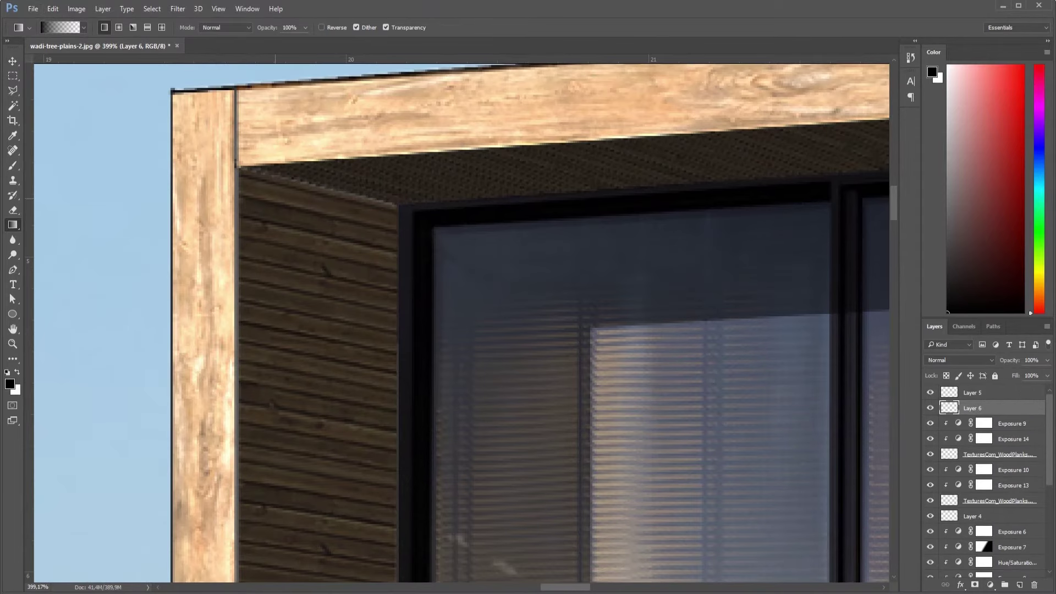
key("b")
left_click_drag(333, 225, 271, 180)
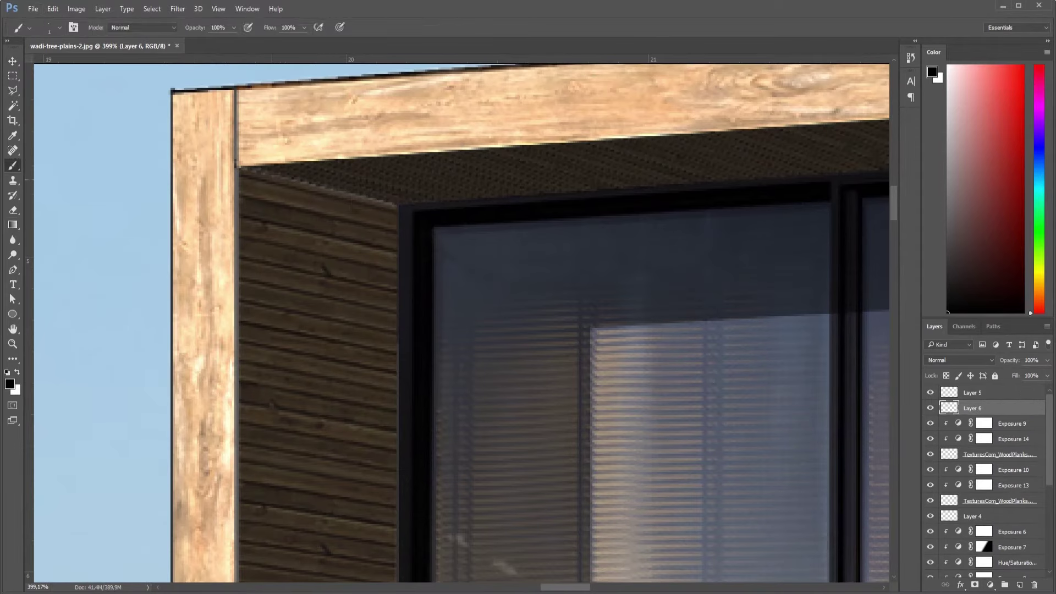
left_click(396, 206, "shift")
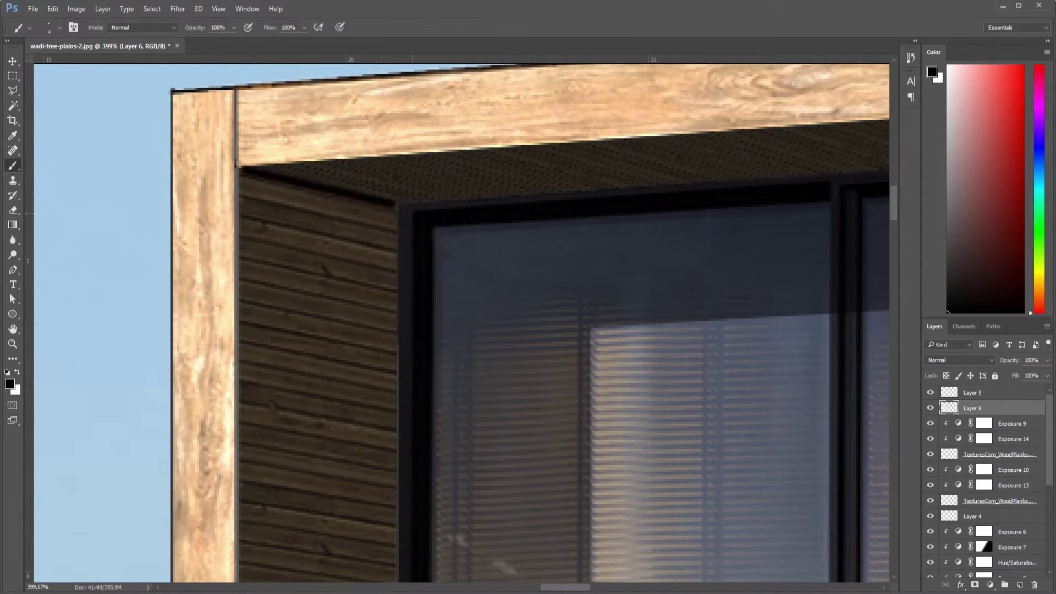
left_click_drag(395, 206, 394, 206)
scroll(461, 323, "down", 2)
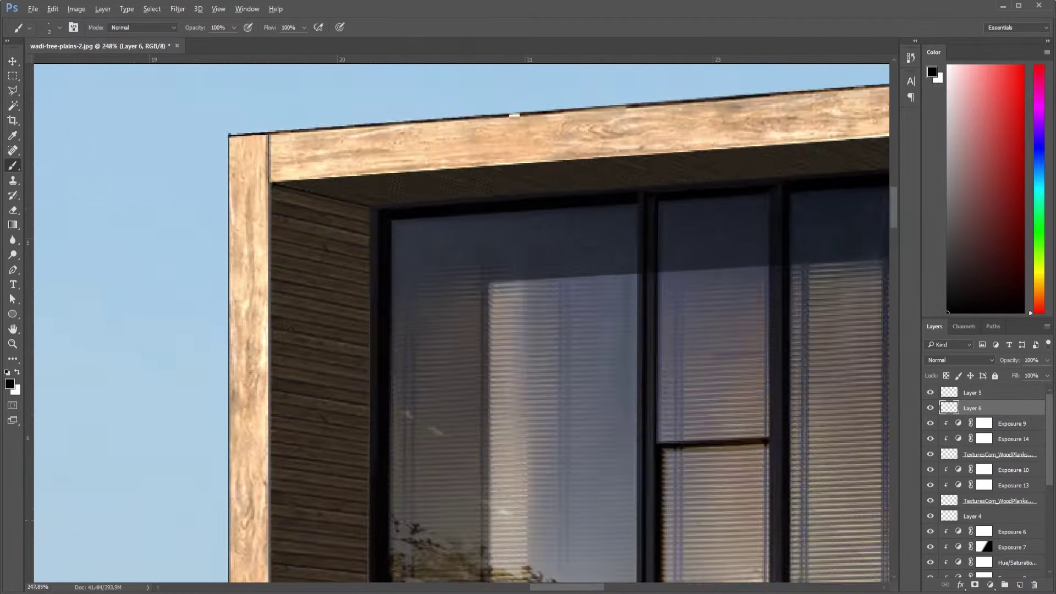
scroll(461, 323, "down", 2)
scroll(461, 323, "down", 1)
scroll(461, 323, "down", 1)
scroll(250, 429, "up", 5)
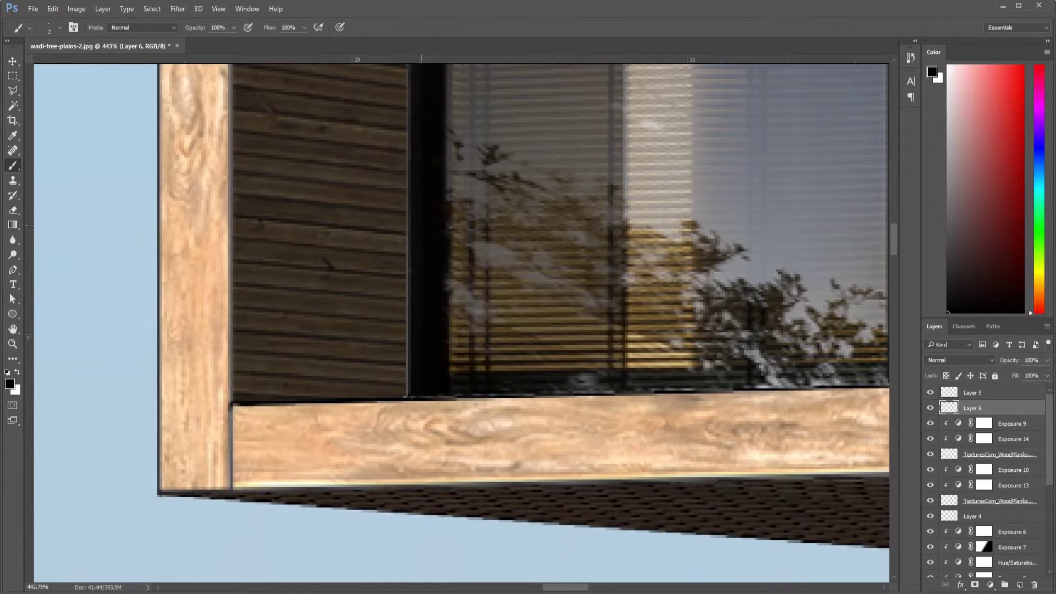
scroll(461, 323, "up", 5)
scroll(461, 323, "up", 4)
scroll(460, 323, "down", 2)
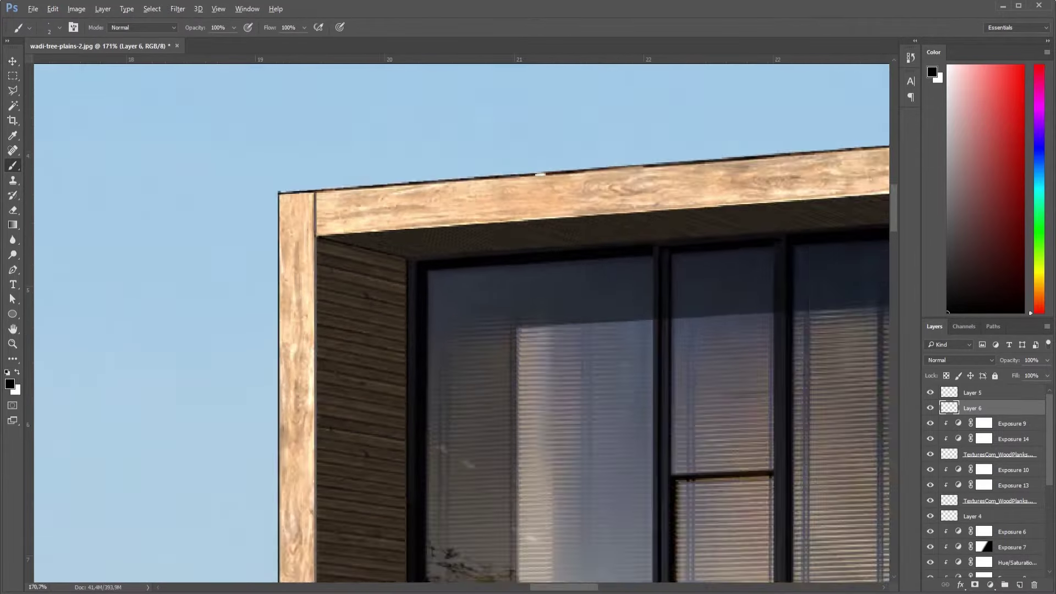
scroll(461, 323, "down", 1)
scroll(320, 377, "up", 1)
scroll(320, 377, "up", 3)
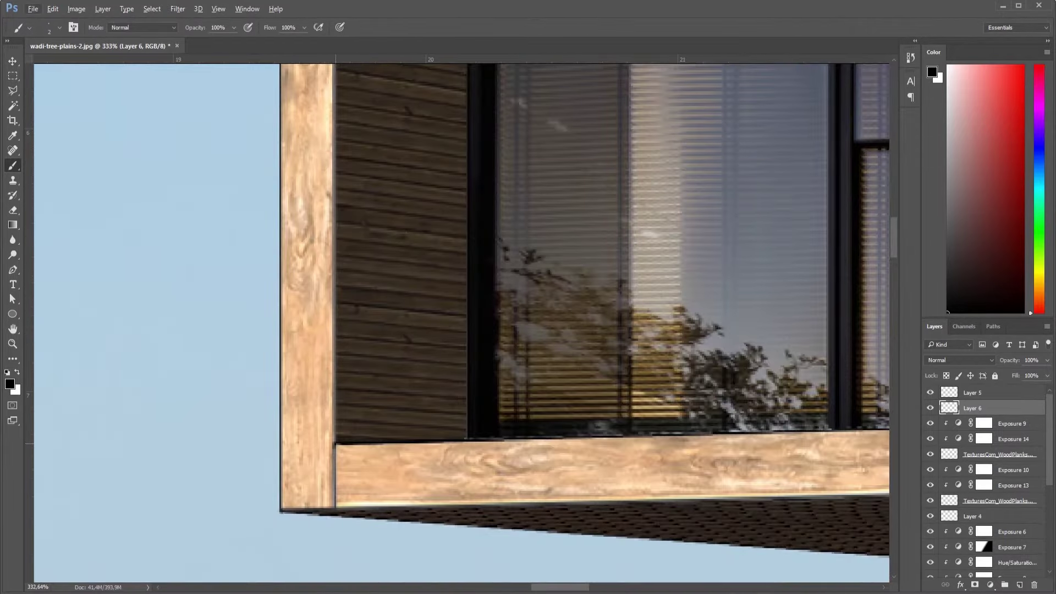
scroll(335, 443, "up", 2)
scroll(336, 358, "up", 2)
scroll(338, 247, "up", 2)
scroll(340, 165, "up", 1)
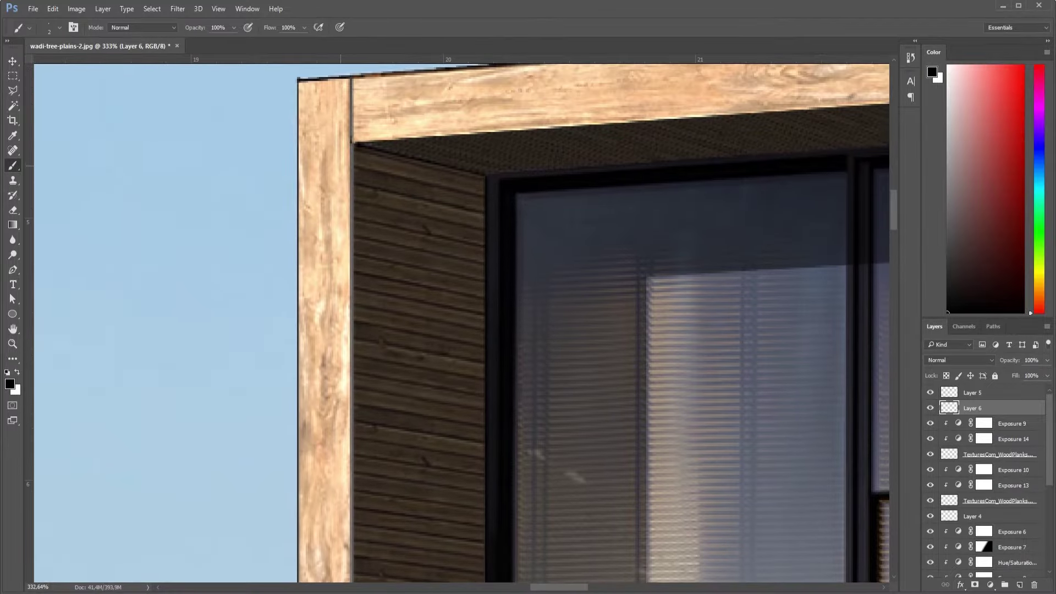
scroll(330, 165, "down", 4)
scroll(308, 181, "down", 1)
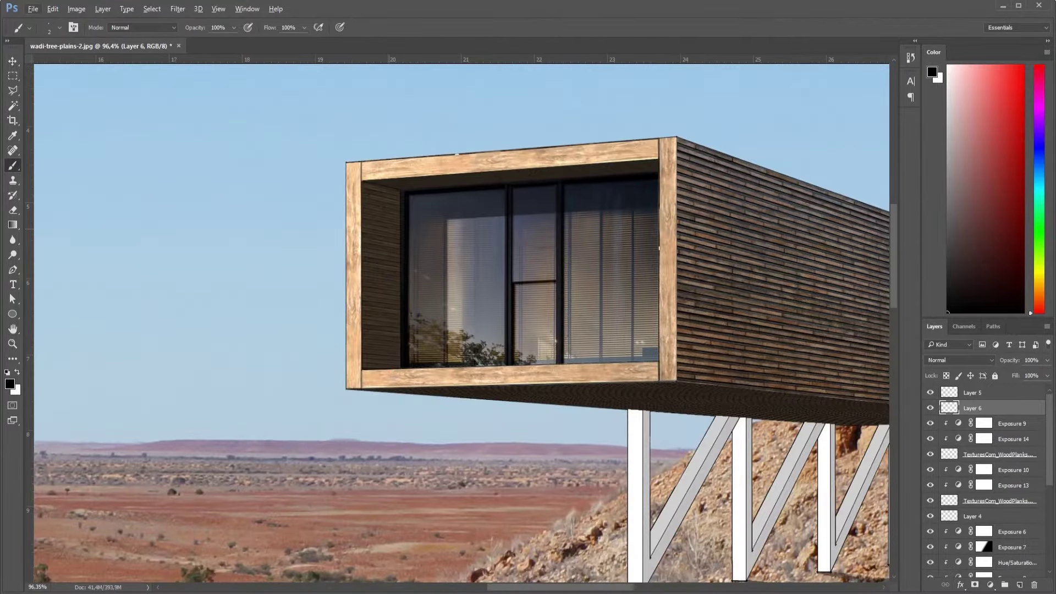
scroll(281, 195, "down", 1)
scroll(606, 248, "up", 4)
scroll(604, 250, "up", 1)
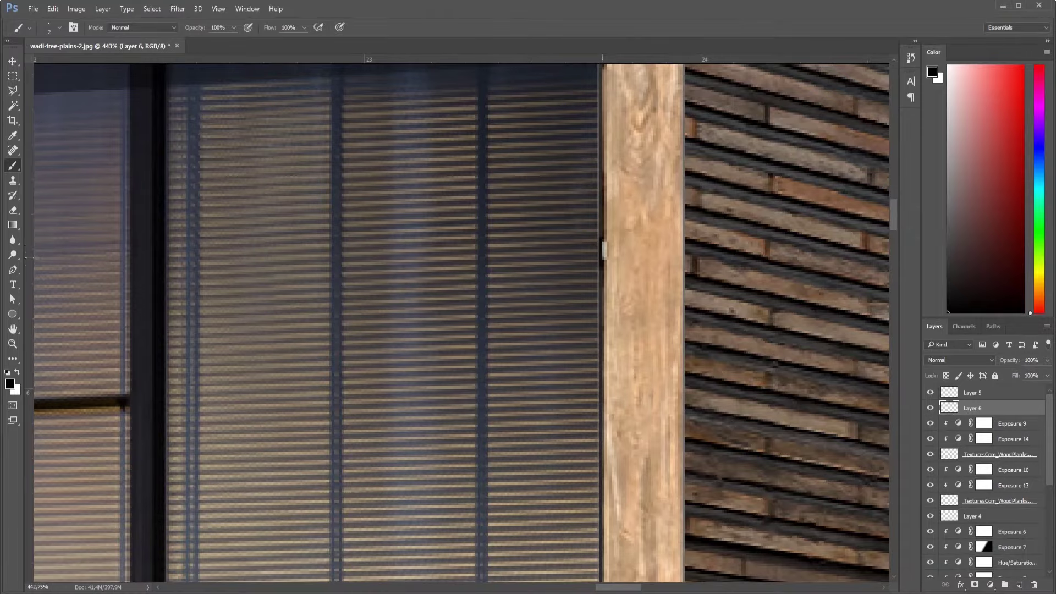
scroll(604, 250, "down", 3)
scroll(605, 275, "down", 2)
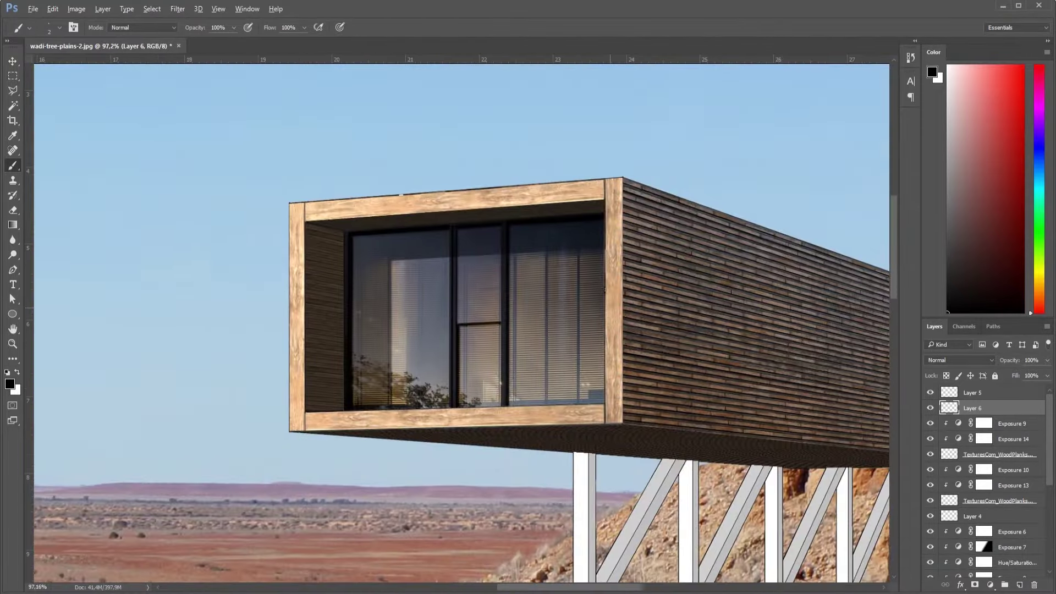
scroll(605, 290, "up", 3)
scroll(599, 307, "up", 2)
Pick a dark brownish grey and keep outlining the stilts and diagonal braces.
left_click(602, 317, "alt")
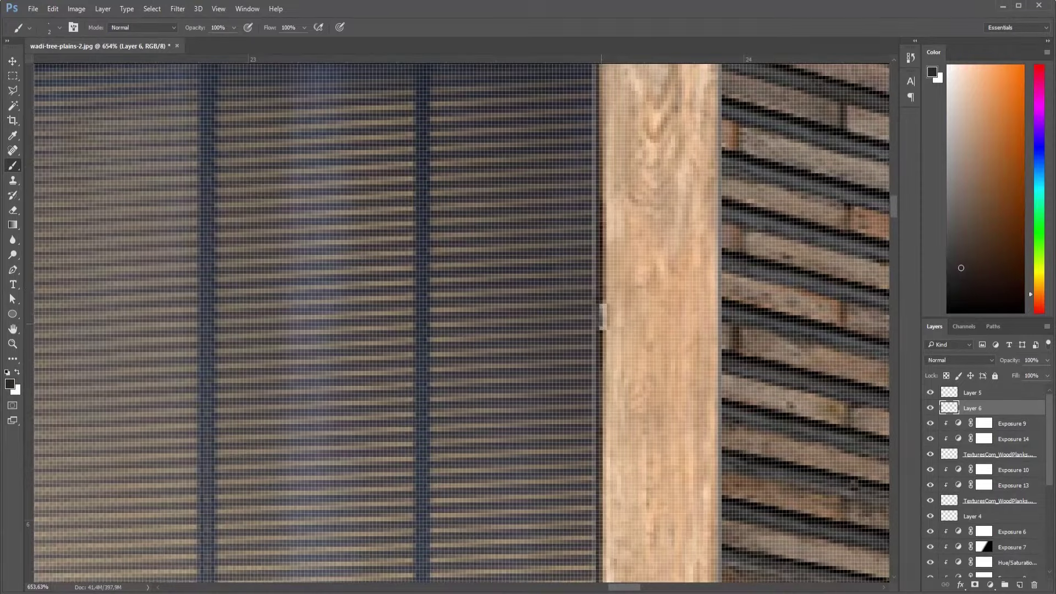
scroll(602, 306, "down", 3)
scroll(600, 307, "down", 3)
scroll(600, 307, "down", 1)
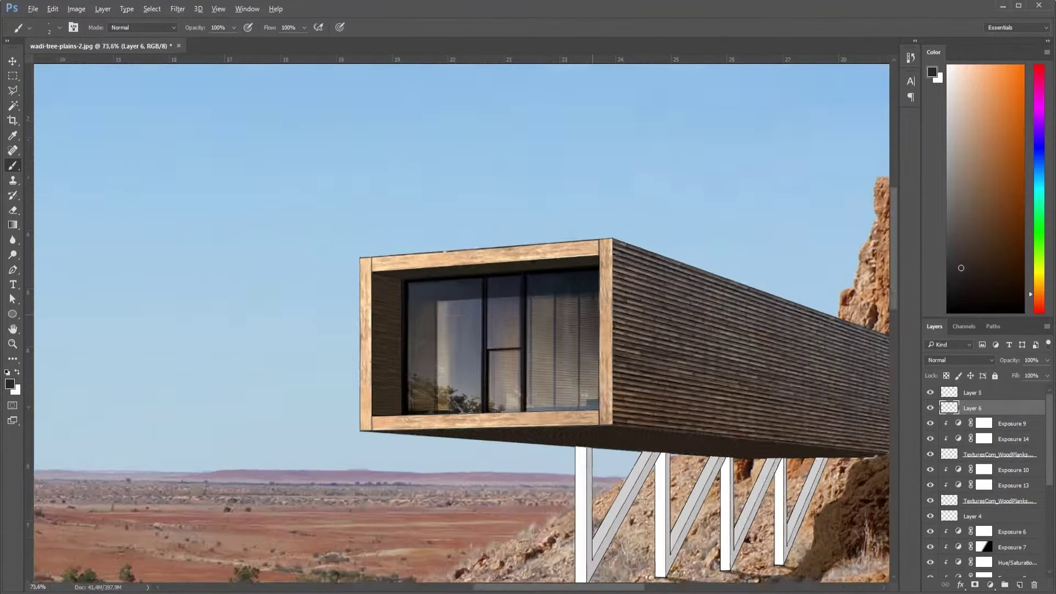
scroll(598, 308, "down", 1)
scroll(598, 308, "down", 1)
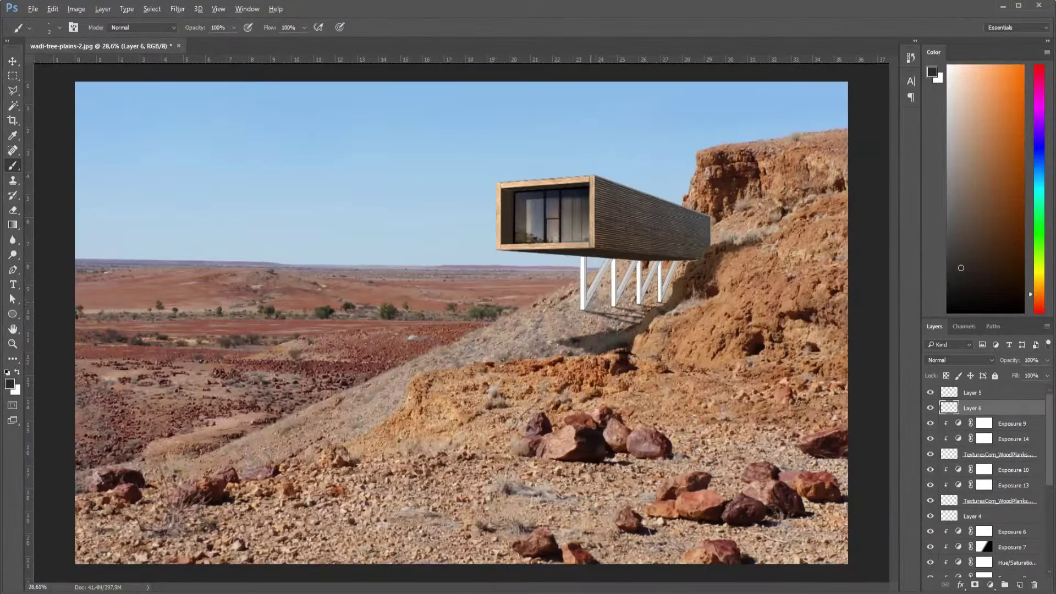
scroll(601, 274, "up", 1)
scroll(601, 273, "up", 1)
scroll(601, 273, "up", 1)
scroll(602, 273, "up", 1)
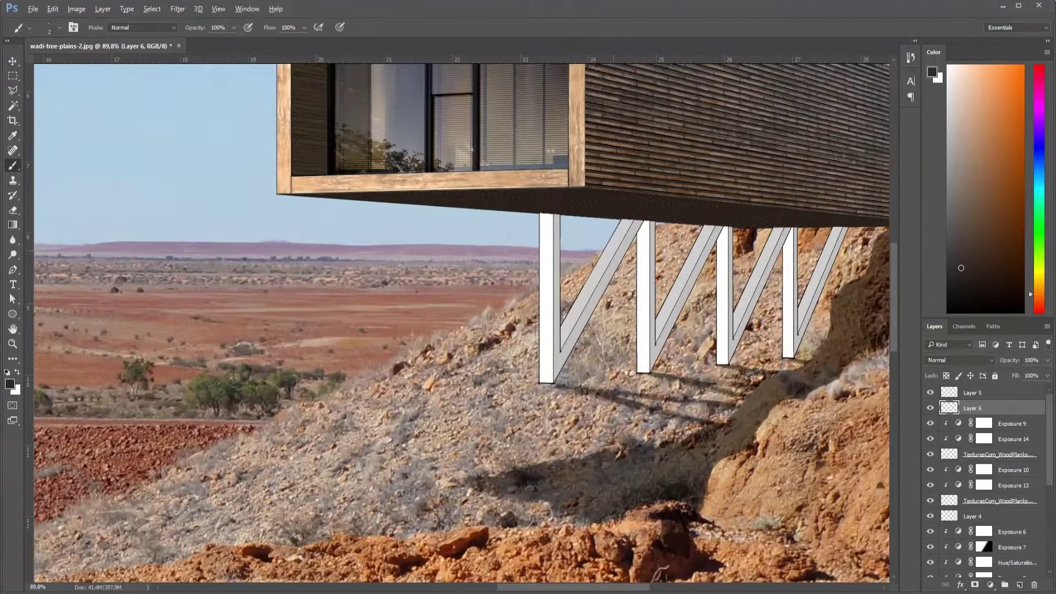
scroll(984, 484, "down", 3)
scroll(984, 484, "down", 2)
Hide Group 2 to inspect the supports and switch to the Polygonal Lasso.
left_click(930, 483)
scroll(629, 229, "up", 2)
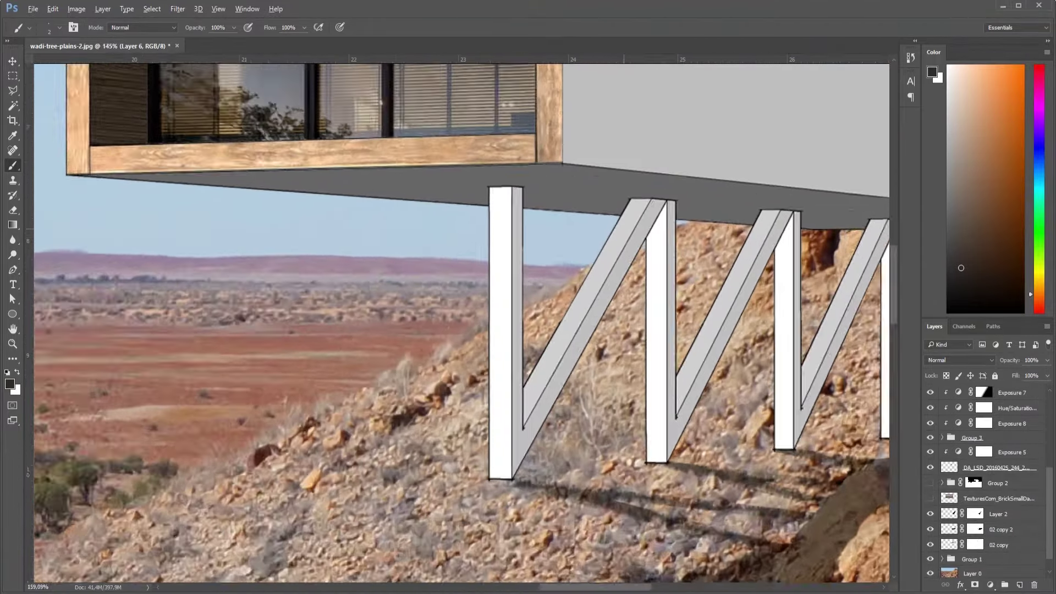
scroll(808, 282, "up", 1)
scroll(808, 283, "up", 1)
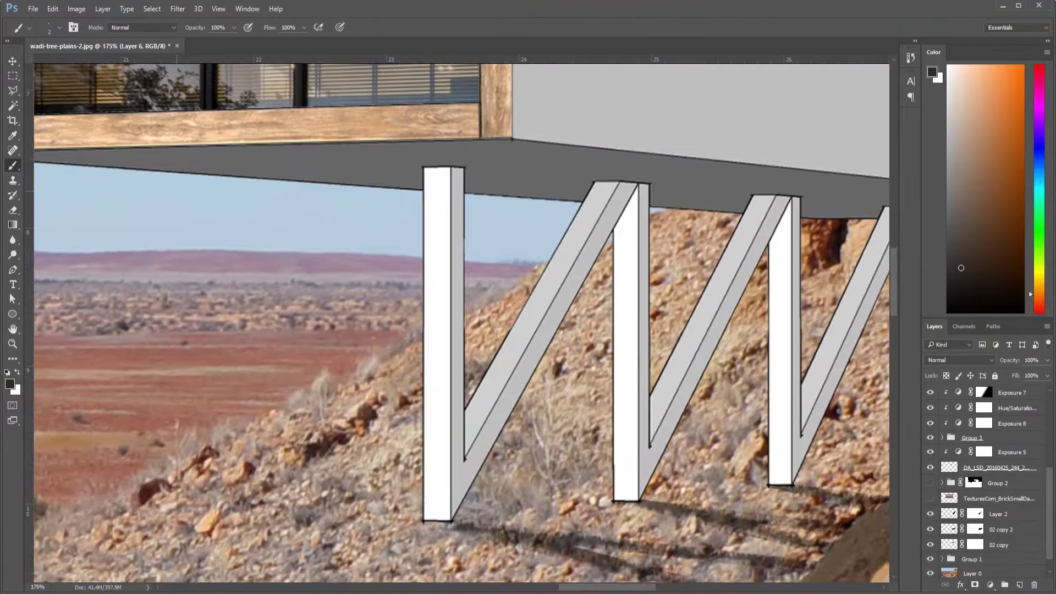
key("l")
scroll(442, 231, "down", 5)
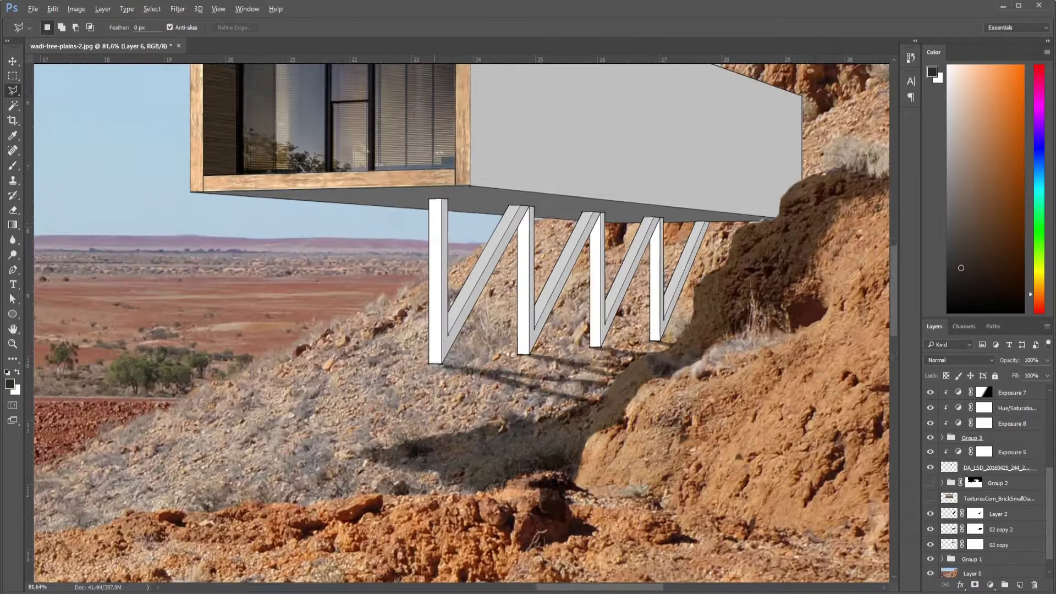
scroll(442, 231, "up", 2)
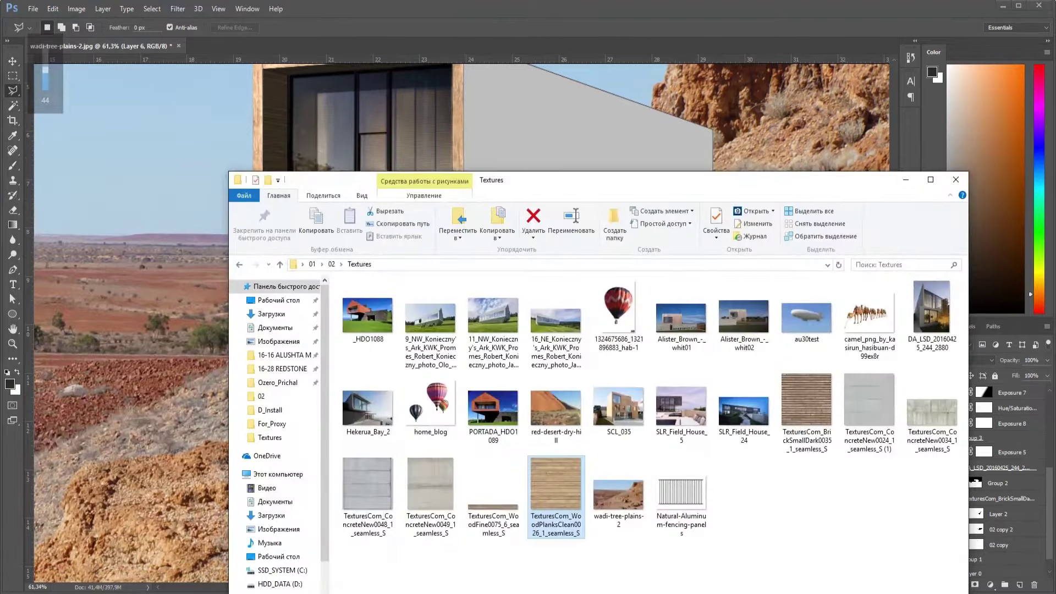
Preview a concrete texture from the Textures folder, then bring a bare-metal texture into Photoshop.
double_click(932, 406)
left_click(1034, 10)
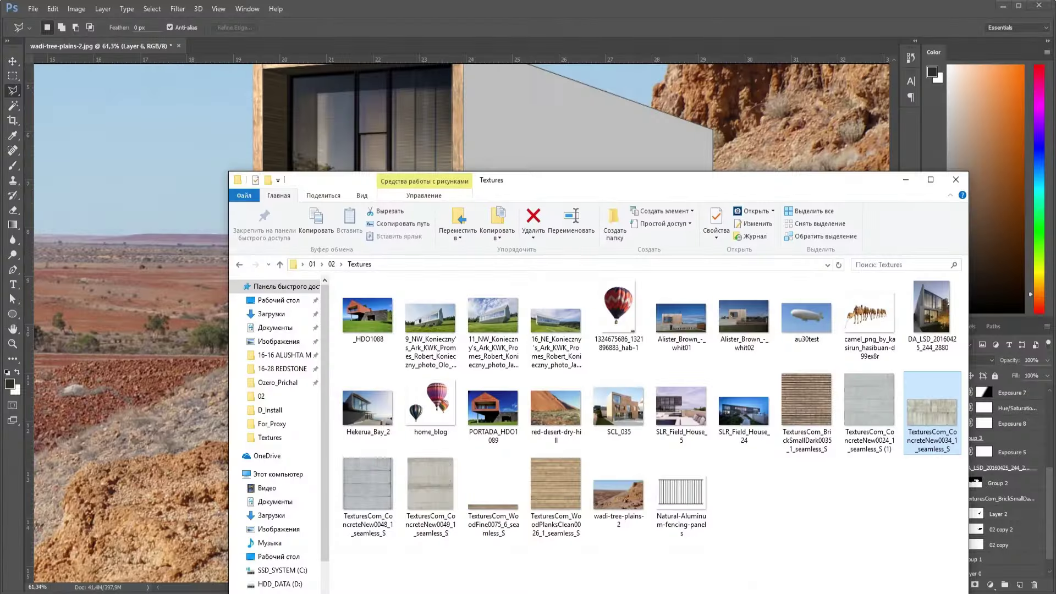
left_click_drag(680, 492, 495, 308)
scroll(495, 308, "down", 5)
key("Return")
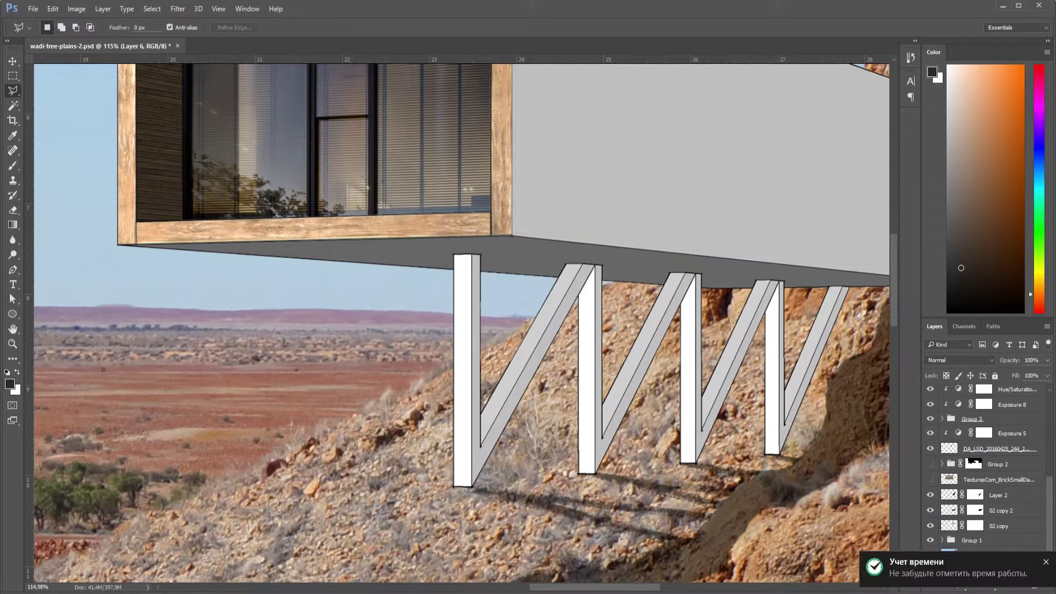
key("alt+Tab")
Place MetalBare0204 in the montage, rotate it 90° and scale it under the cabin.
left_click_drag(744, 492, 284, 428)
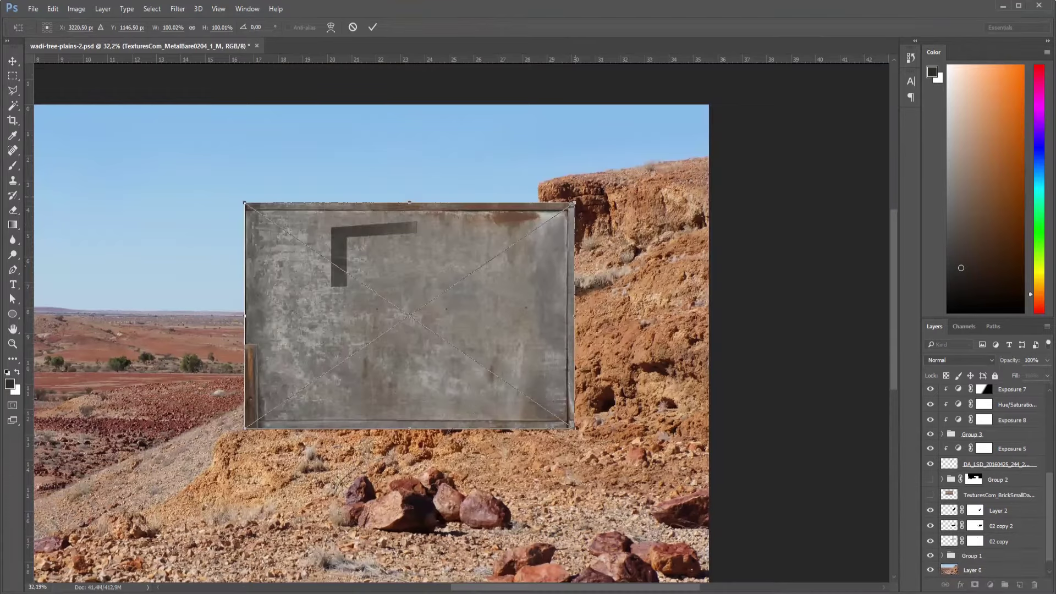
mouse_move(583, 190)
left_mouse_down()
mouse_move(541, 483)
mouse_move(459, 401)
mouse_move(436, 357)
left_mouse_up()
key("Return")
key("l")
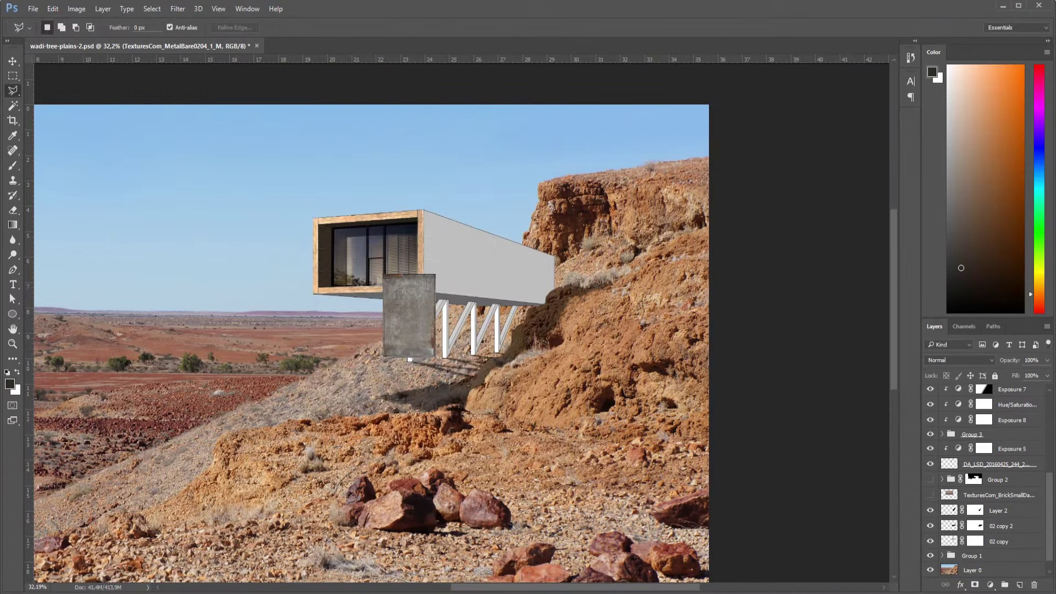
scroll(984, 478, "up", 3)
scroll(409, 316, "up", 5)
key("ctrl+t")
mouse_move(479, 231)
left_mouse_down()
mouse_move(484, 221)
mouse_move(471, 252)
left_mouse_up()
left_click_drag(418, 340, 420, 374)
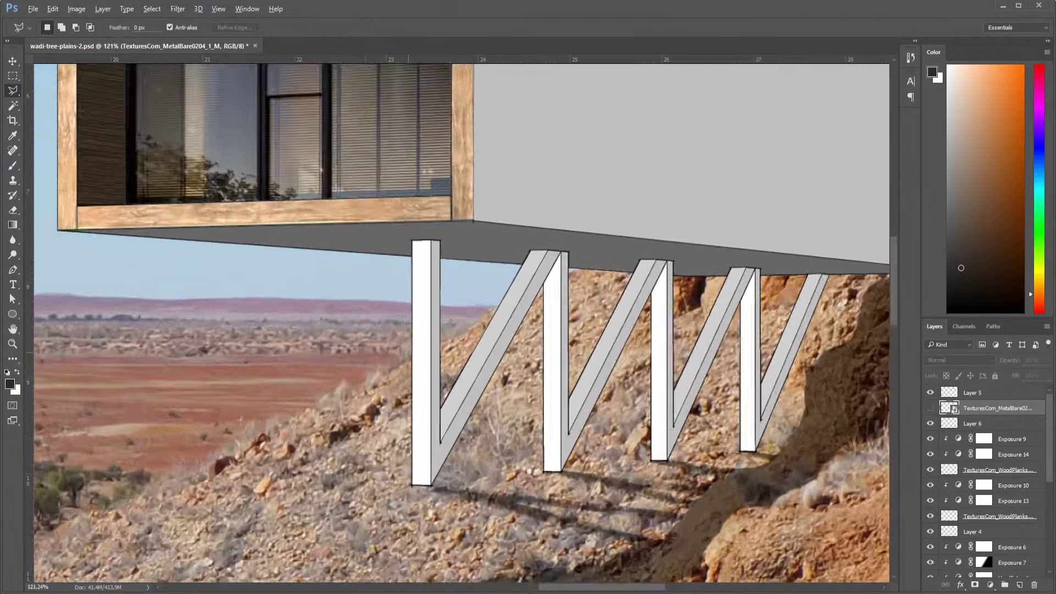
scroll(409, 340, "up", 2)
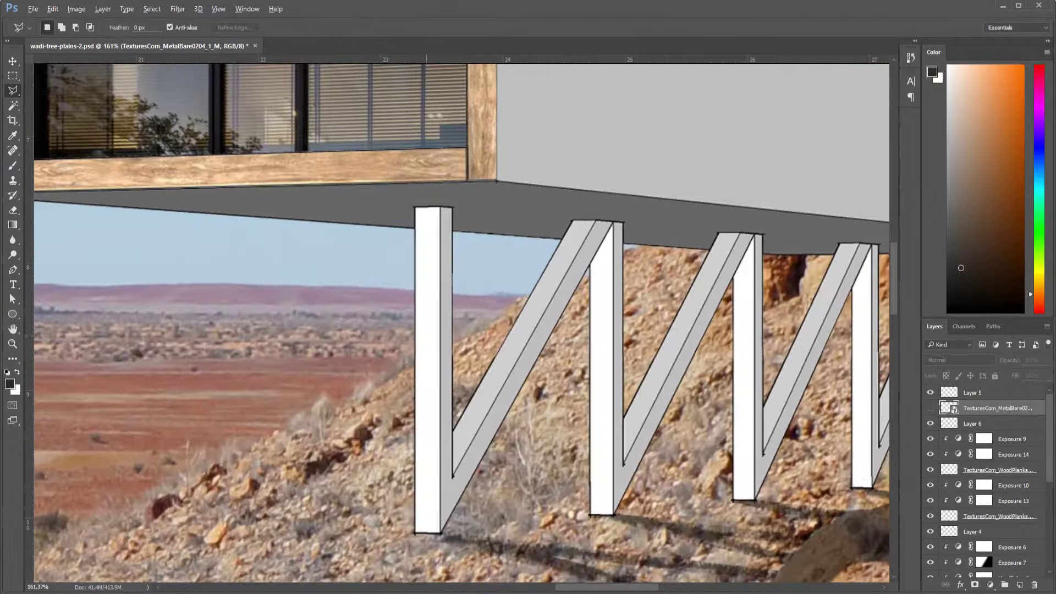
scroll(412, 217, "up", 3)
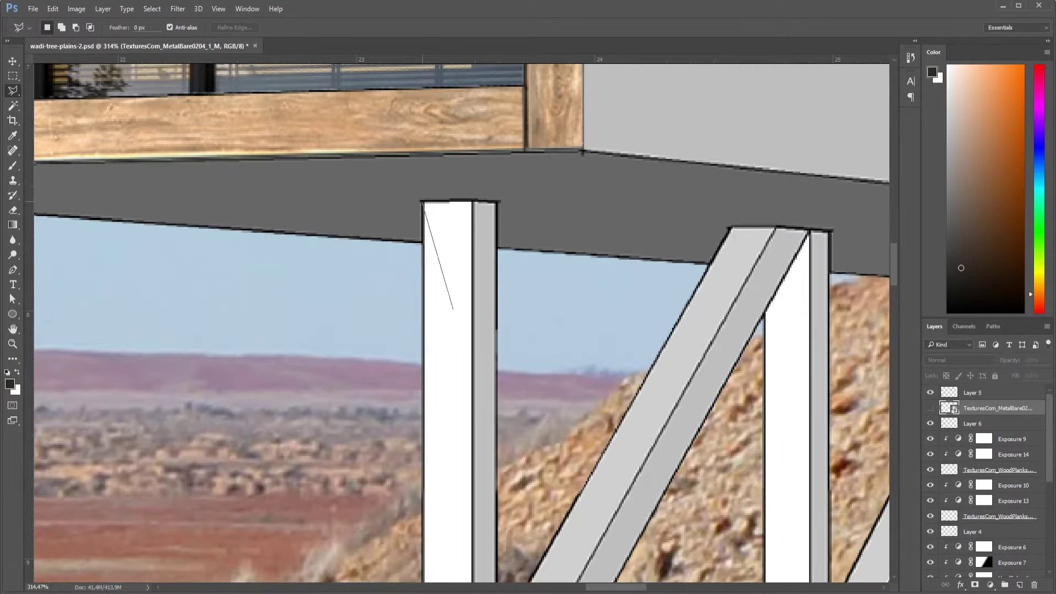
scroll(453, 309, "down", 5)
scroll(439, 384, "down", 2)
scroll(433, 478, "down", 3)
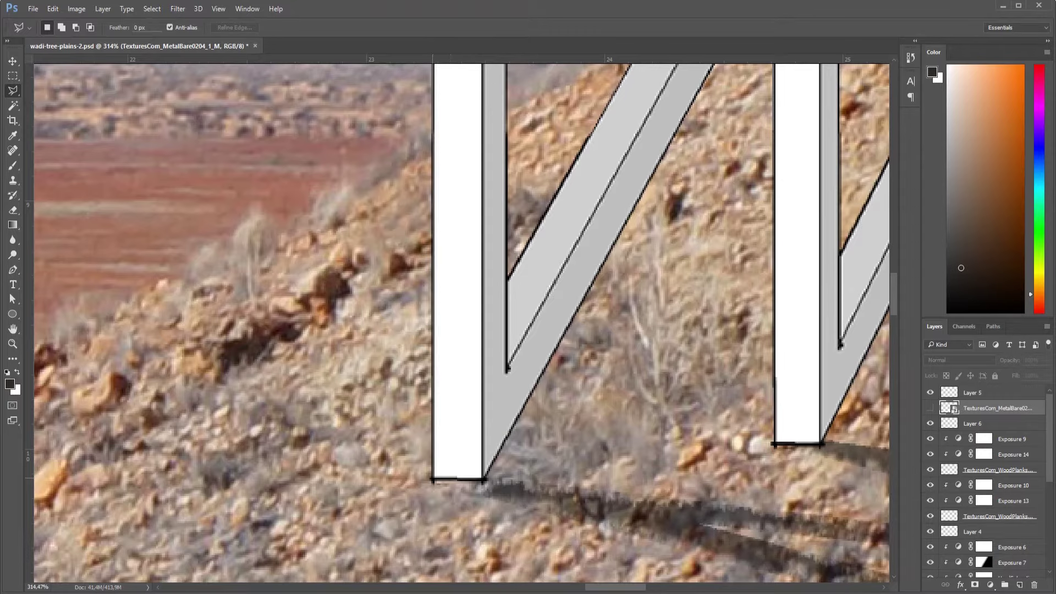
scroll(433, 479, "up", 10)
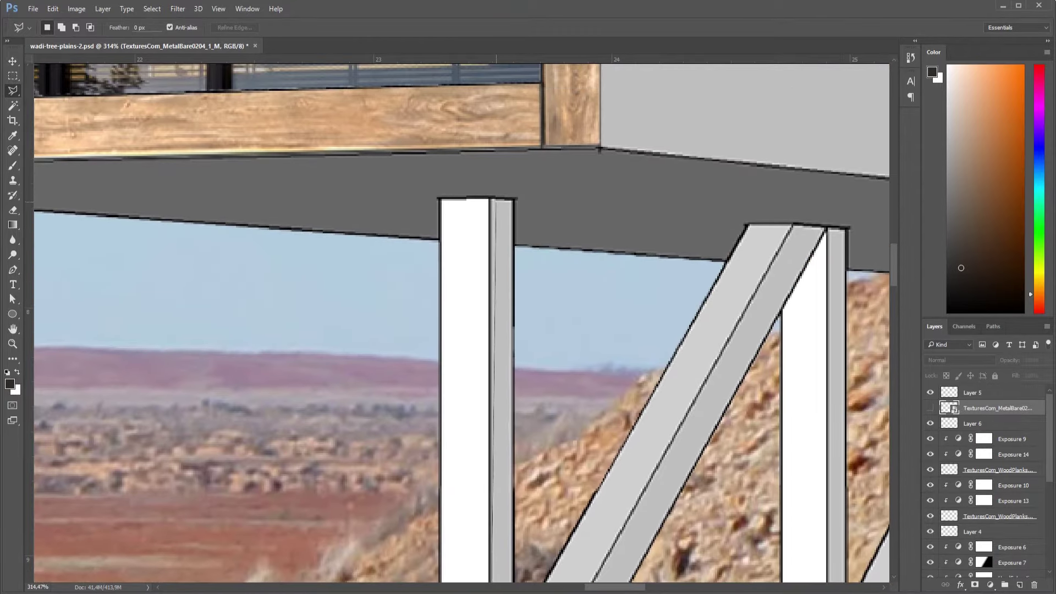
Lasso the front vertical stilt and mask the metal texture to its shape.
left_click(443, 198)
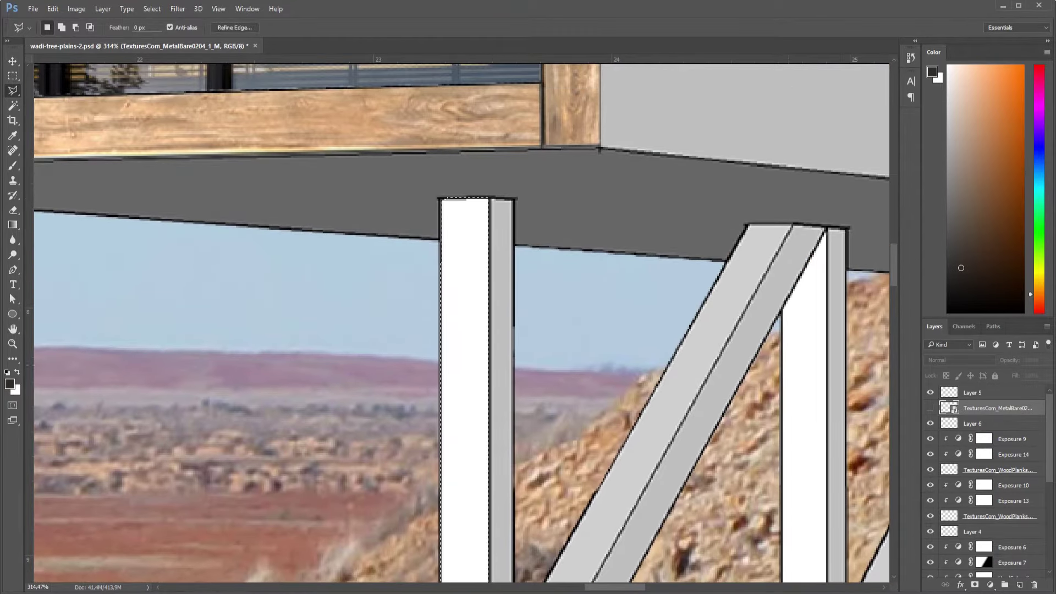
left_click(930, 407)
left_click(974, 584)
scroll(516, 318, "down", 3)
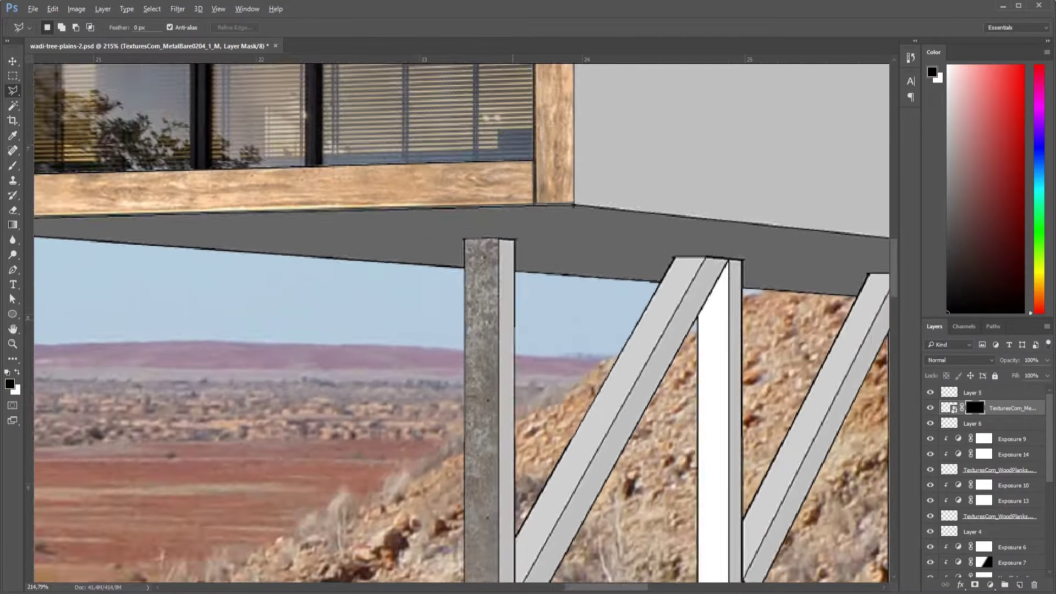
scroll(516, 318, "down", 3)
scroll(585, 322, "down", 1)
Duplicate the metal texture layer, remove the copy's mask, and hide it as a spare.
key("ctrl+j")
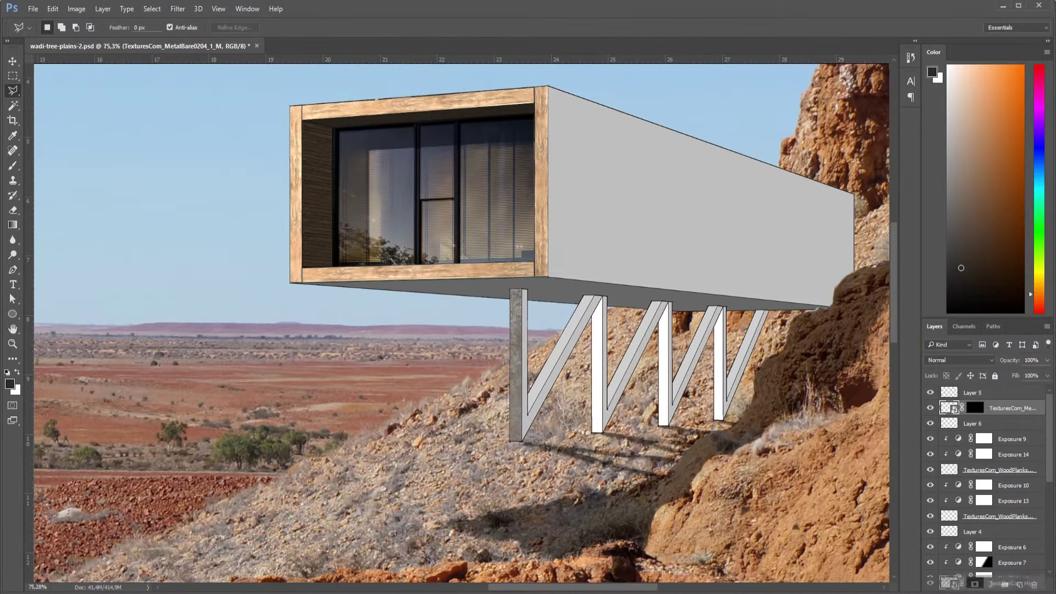
key("Delete")
left_click(930, 407)
scroll(566, 360, "up", 1)
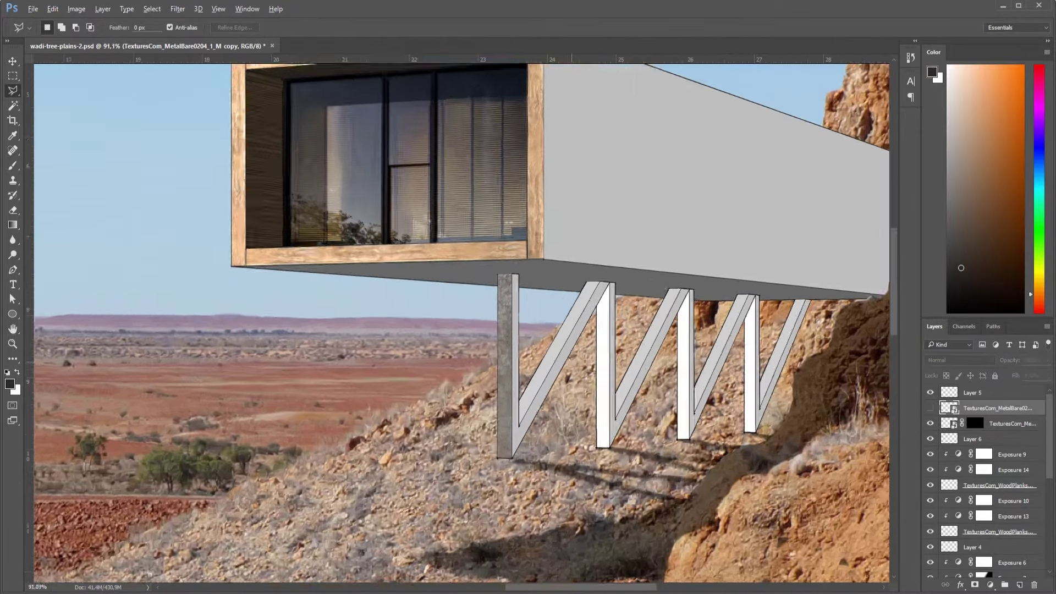
scroll(566, 361, "up", 1)
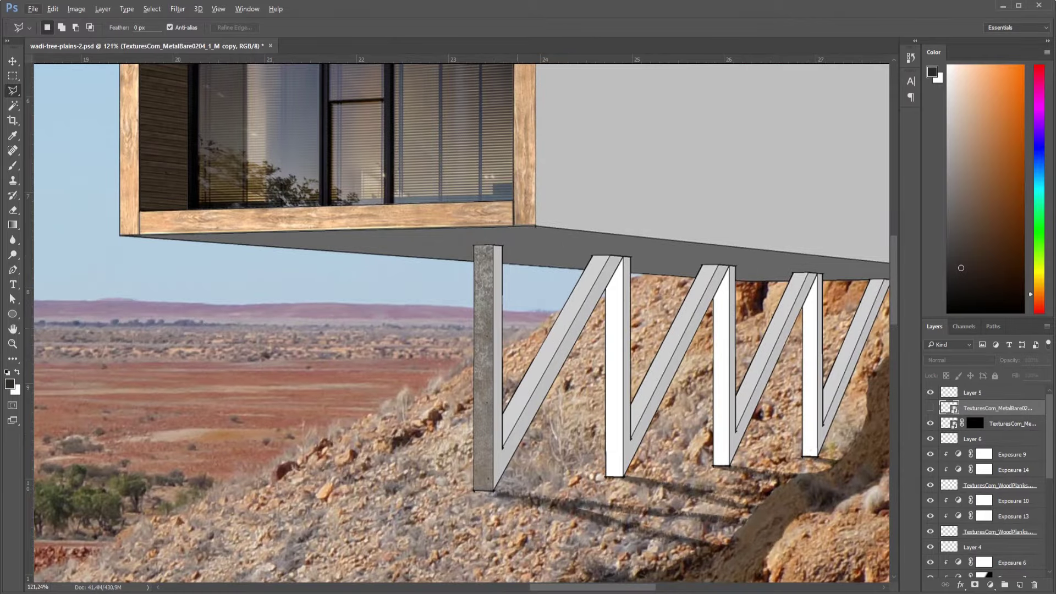
scroll(494, 256, "up", 2)
scroll(494, 257, "up", 2)
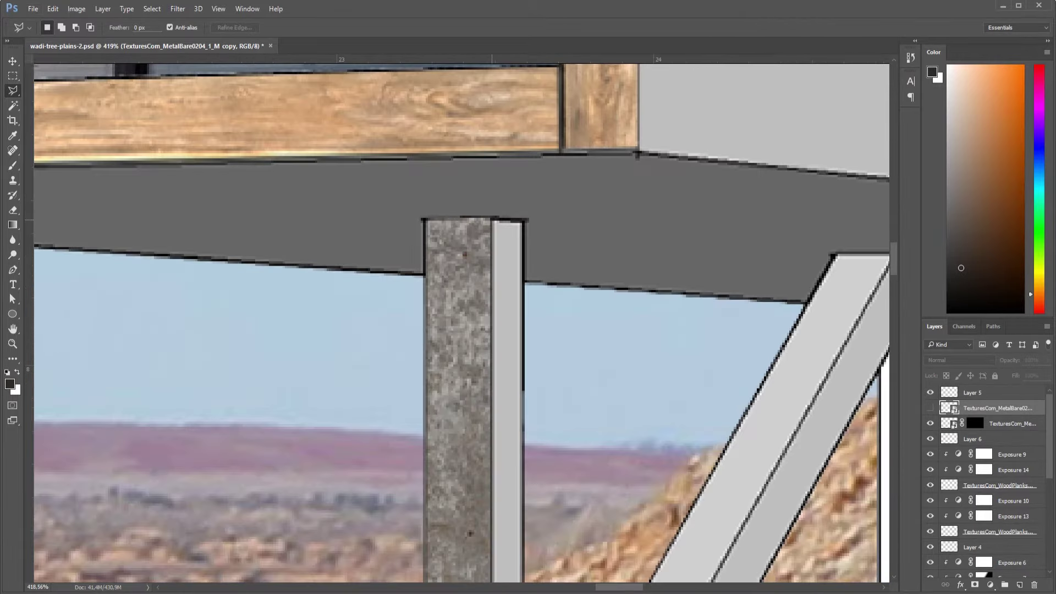
Magic-wand select the grey faces of the front brace on the 02 copy layer.
scroll(597, 220, "down", 3)
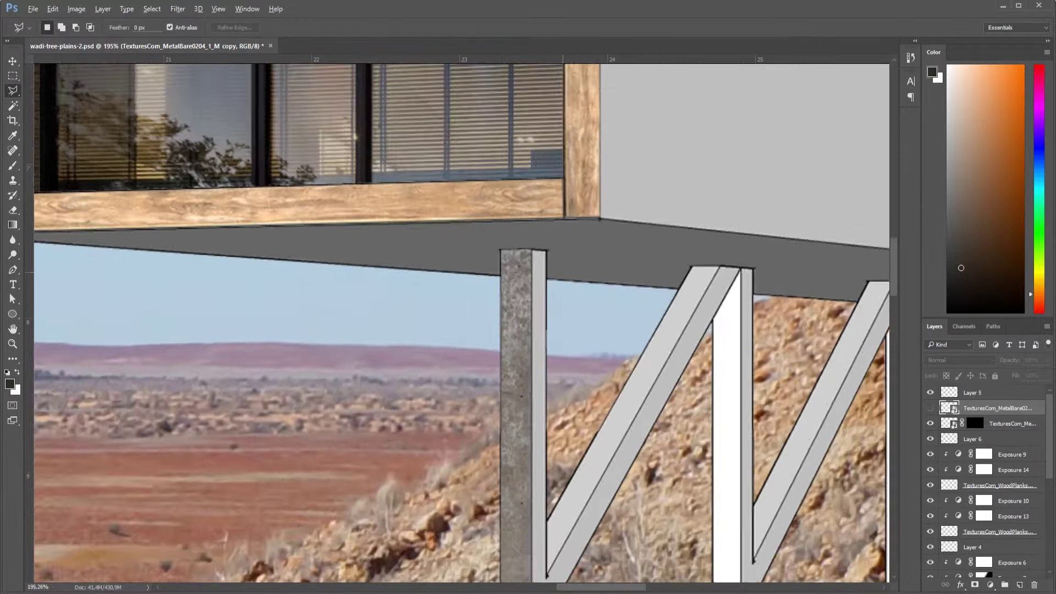
scroll(611, 347, "up", 1)
scroll(611, 347, "down", 2)
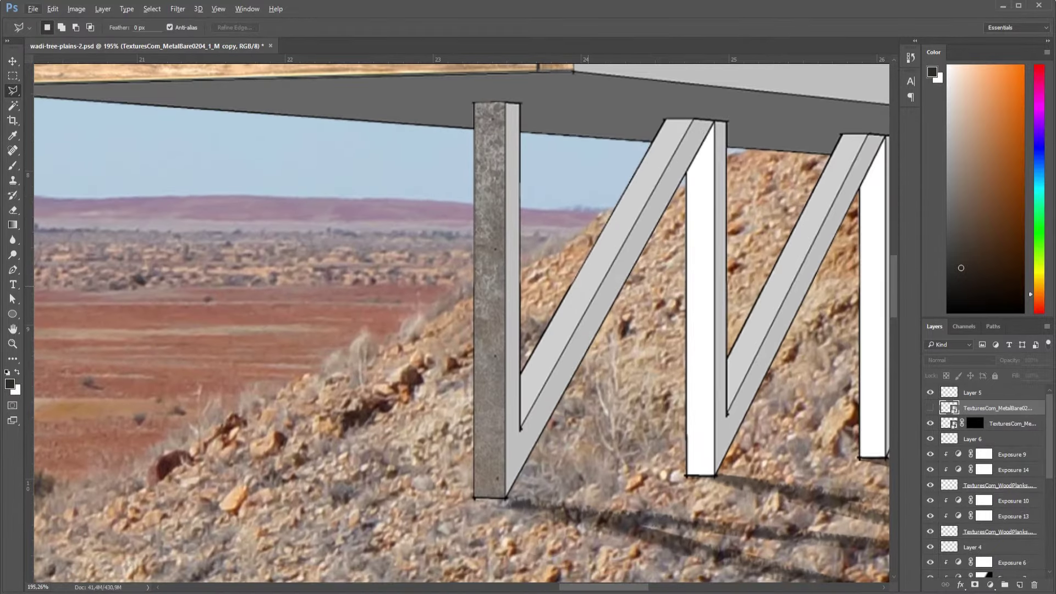
scroll(985, 478, "down", 3)
scroll(984, 478, "down", 3)
scroll(984, 478, "down", 2)
left_click(998, 525)
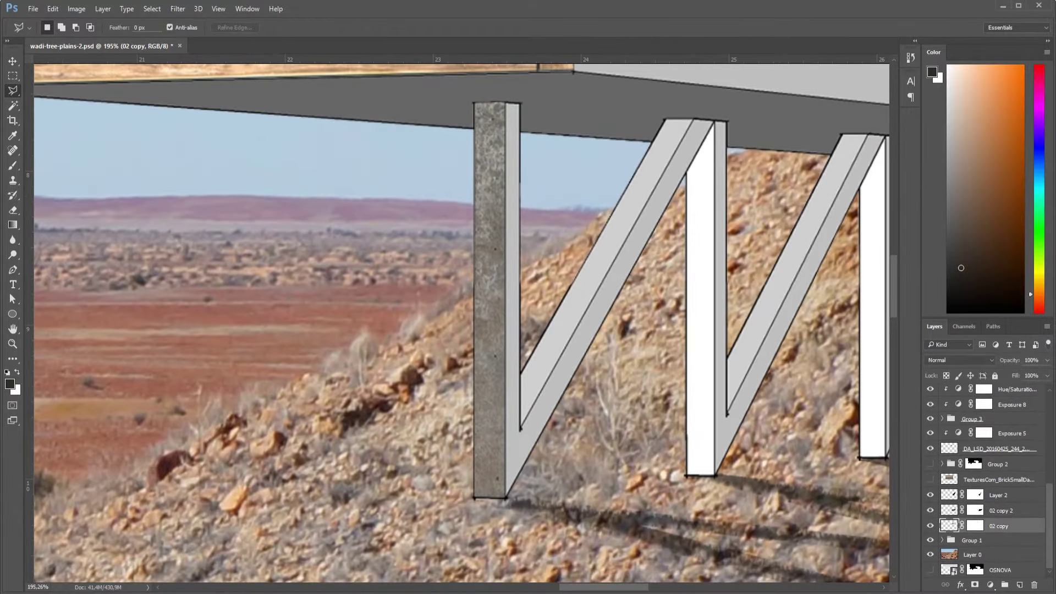
key("w")
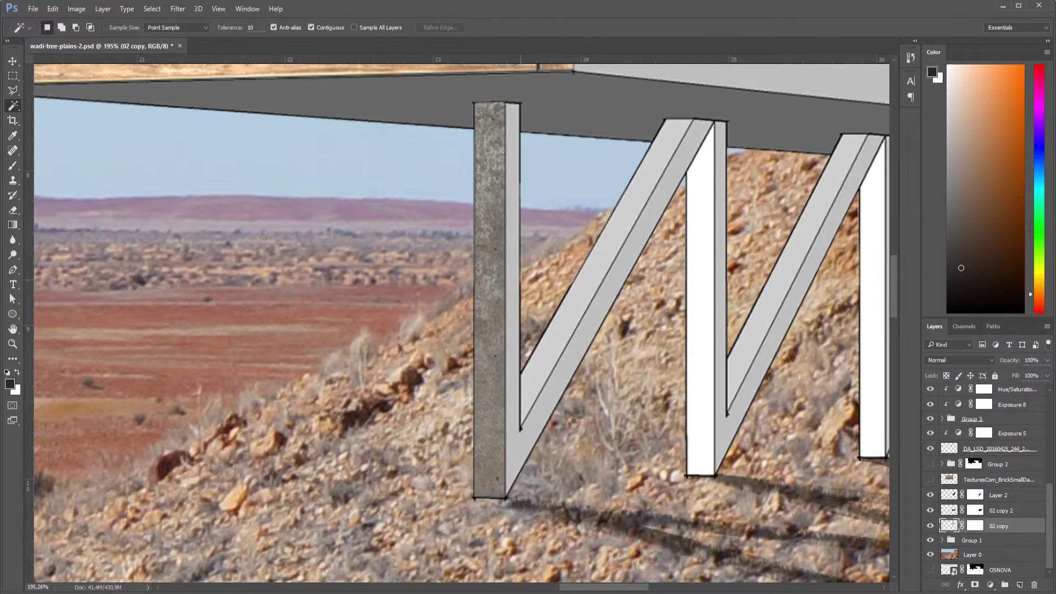
scroll(582, 335, "up", 2)
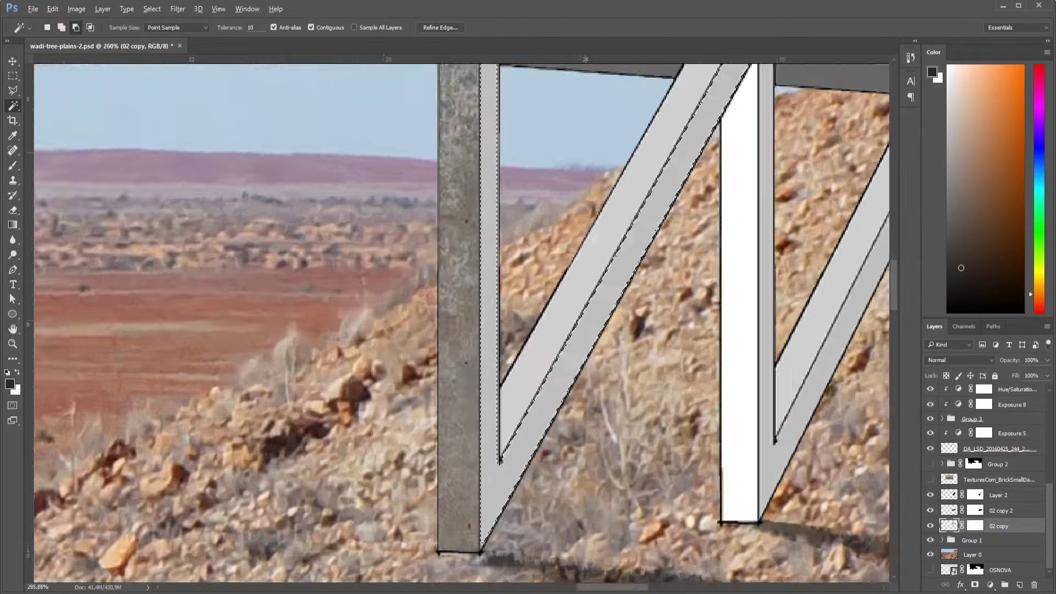
scroll(581, 335, "up", 3)
scroll(582, 334, "down", 3)
left_click(582, 337, "alt")
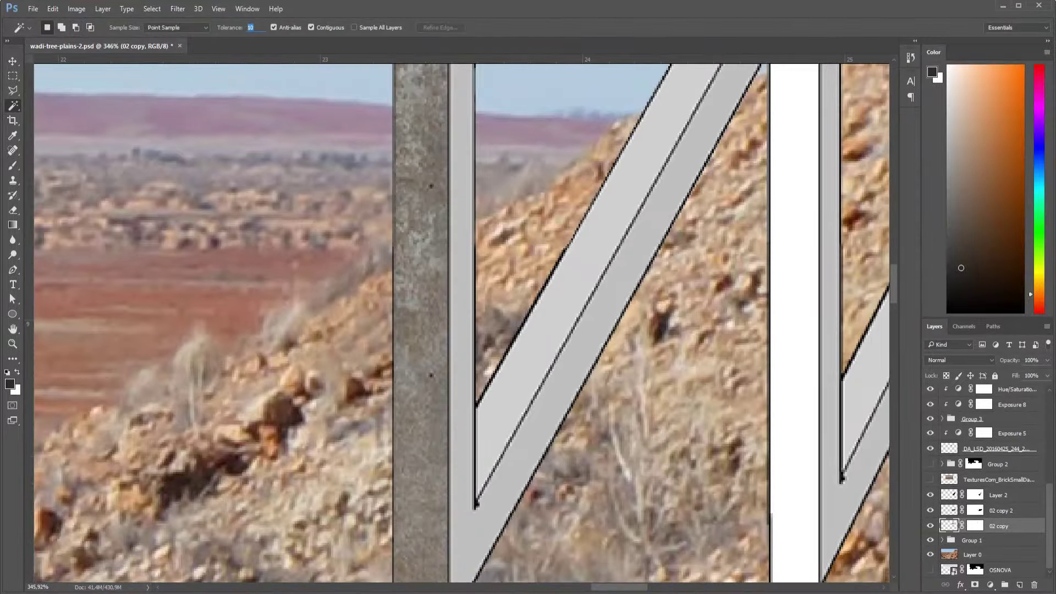
left_click(582, 337)
Briefly view Layer 0 alone and give the 02 copy layer an orange colour label.
scroll(582, 336, "down", 2)
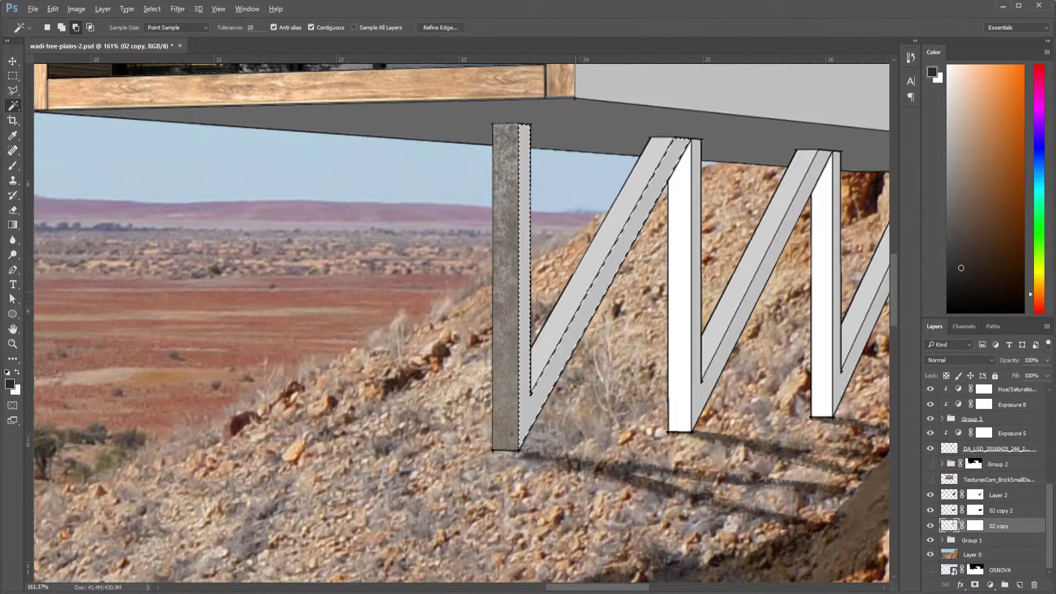
scroll(581, 336, "down", 1)
scroll(989, 479, "down", 1)
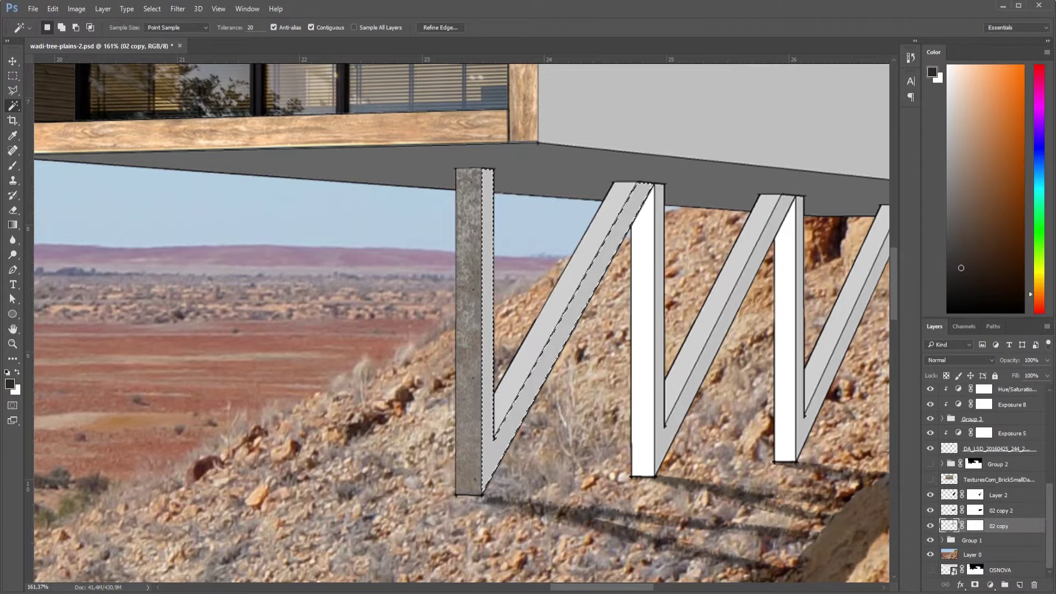
left_click(930, 554, "alt")
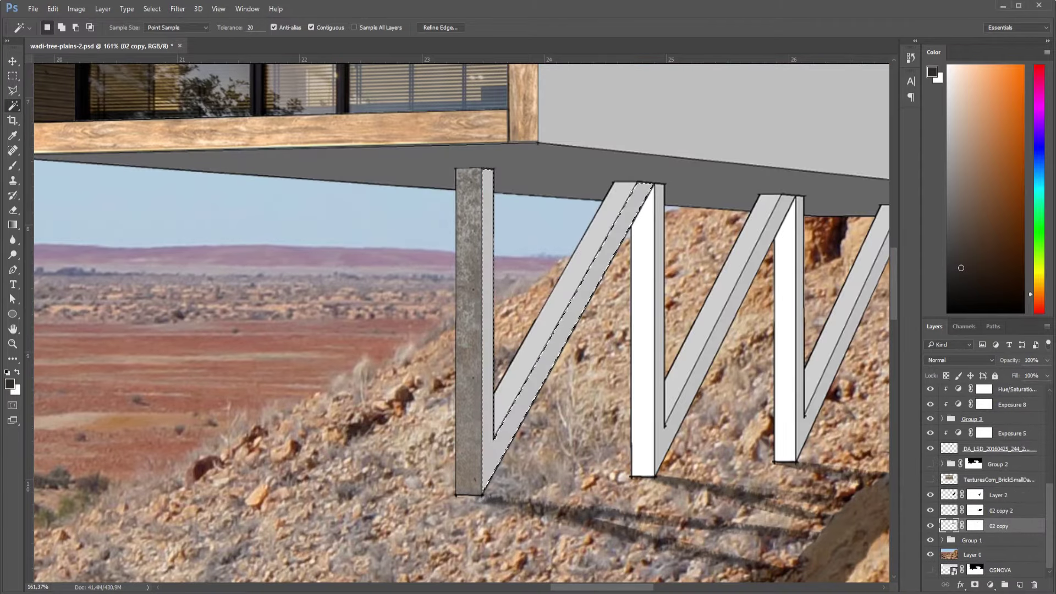
right_click(998, 526)
left_click(1000, 423)
scroll(989, 478, "up", 3)
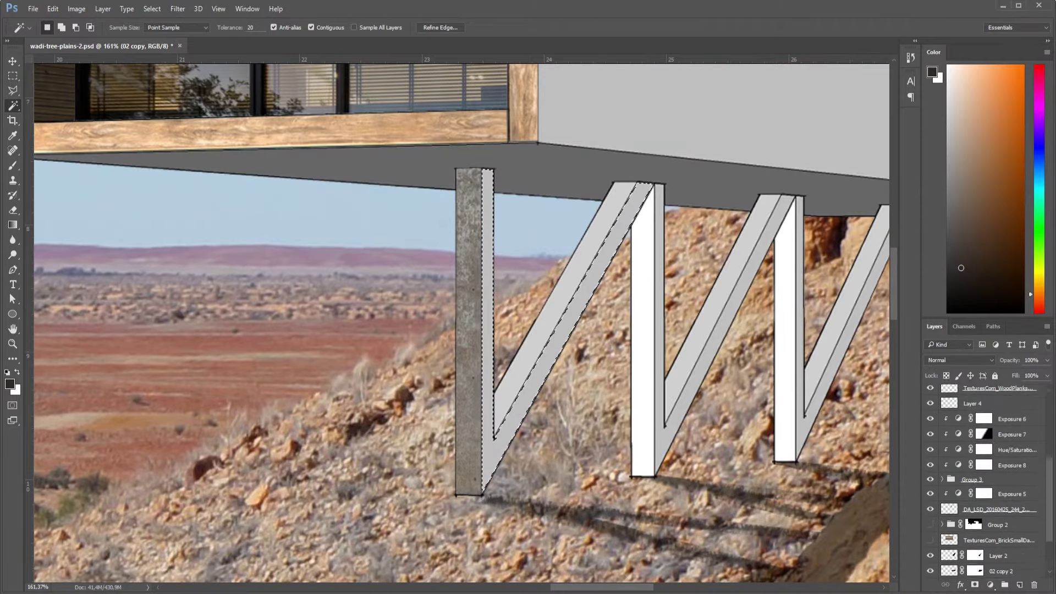
scroll(989, 479, "up", 3)
Show the duplicate metal texture, mask it to the brace selection and move it toward the braces.
left_click(997, 407)
left_click(929, 407)
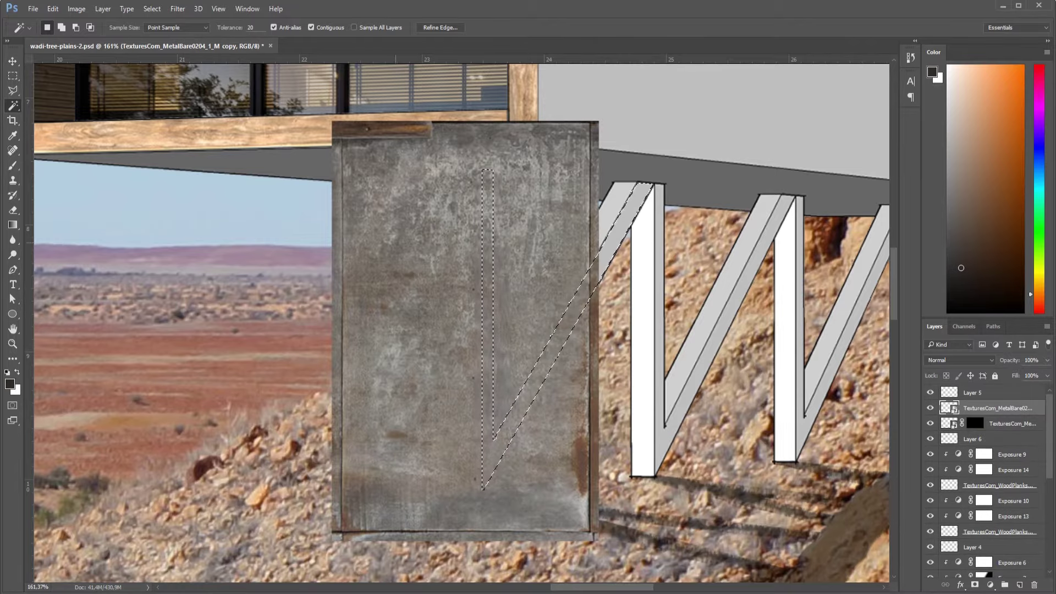
key("v")
left_click(974, 585)
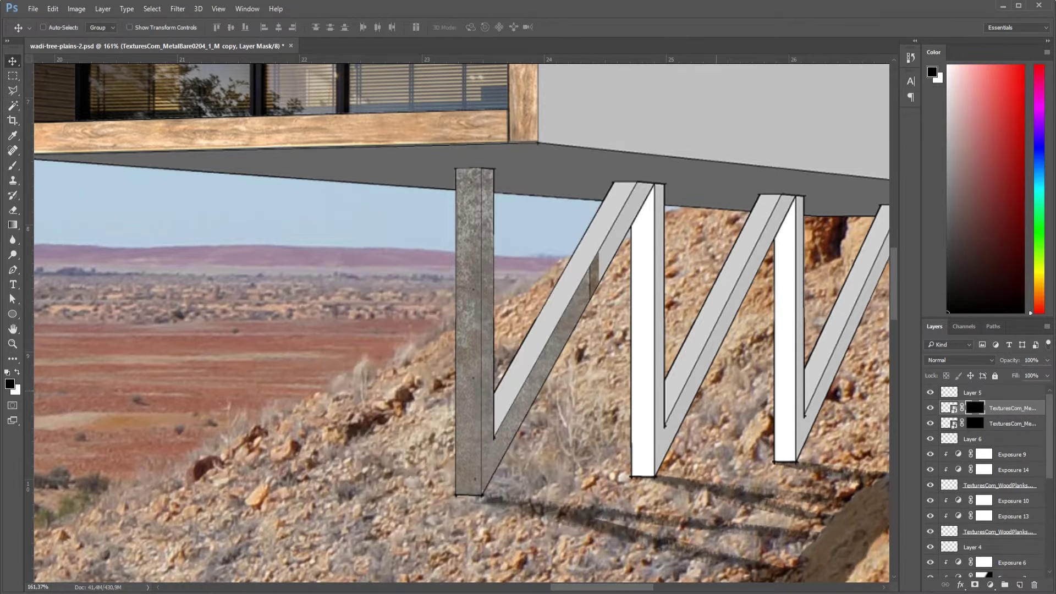
scroll(461, 330, "down", 1)
left_click_drag(577, 193, 626, 225)
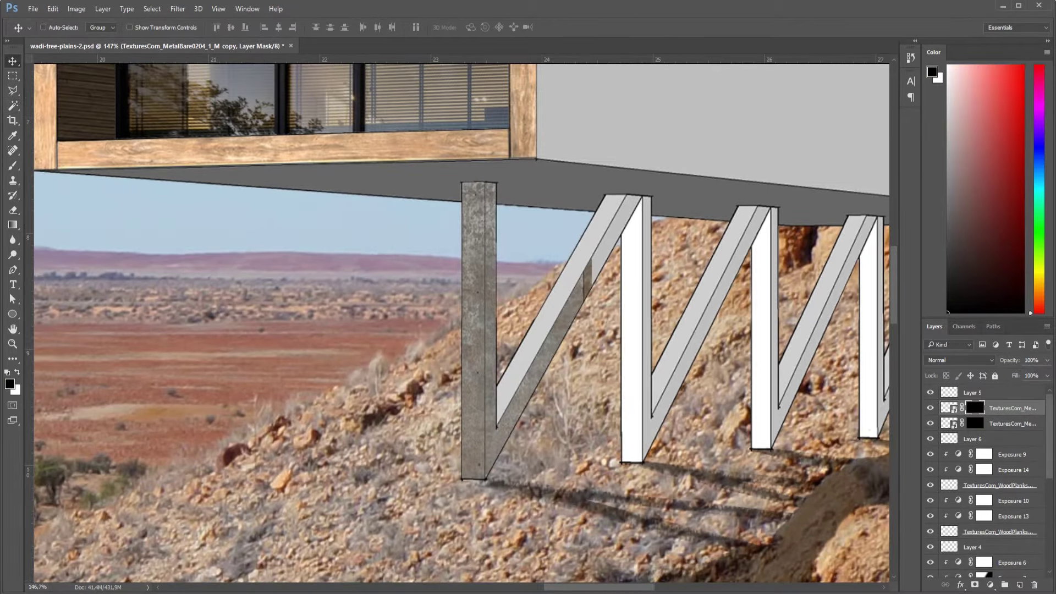
left_click(948, 408)
Rotate the metal texture 90°, line it up with the diagonal brace and enlarge it.
key("ctrl+t")
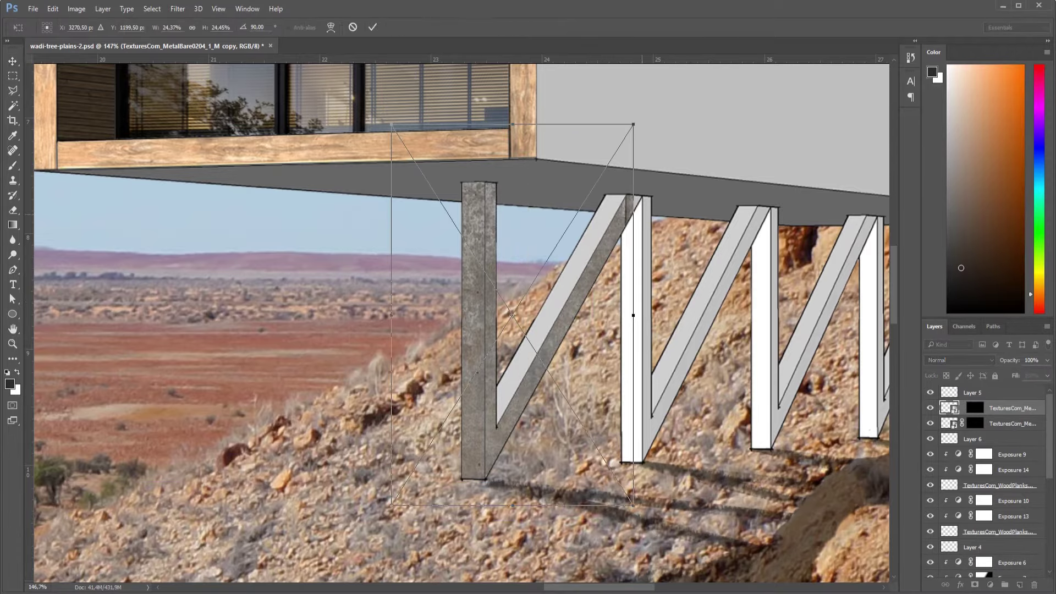
left_click_drag(605, 138, 621, 154)
left_click_drag(592, 442, 623, 458)
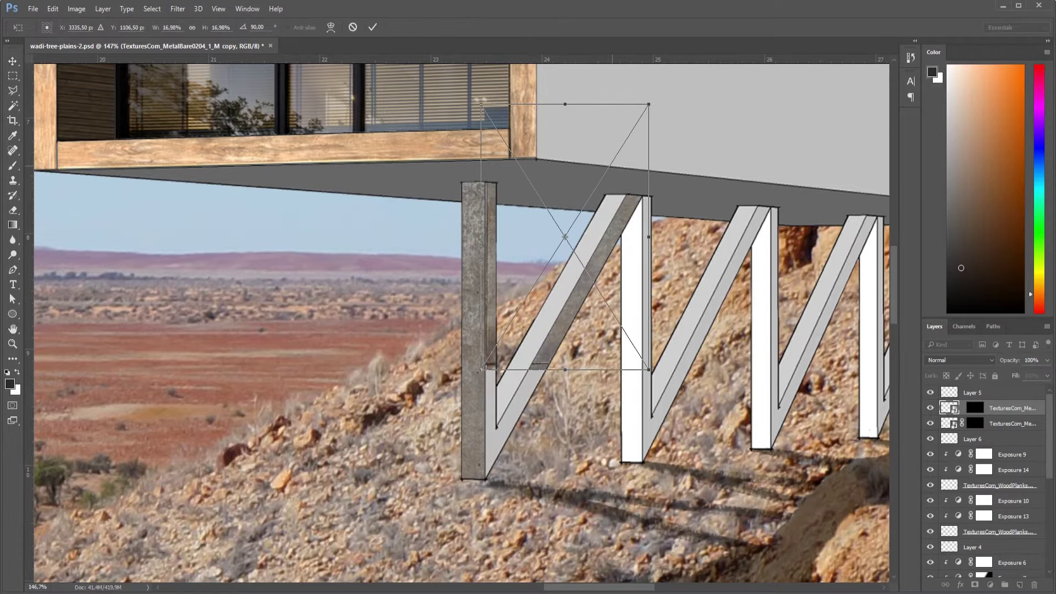
left_click_drag(627, 197, 657, 169)
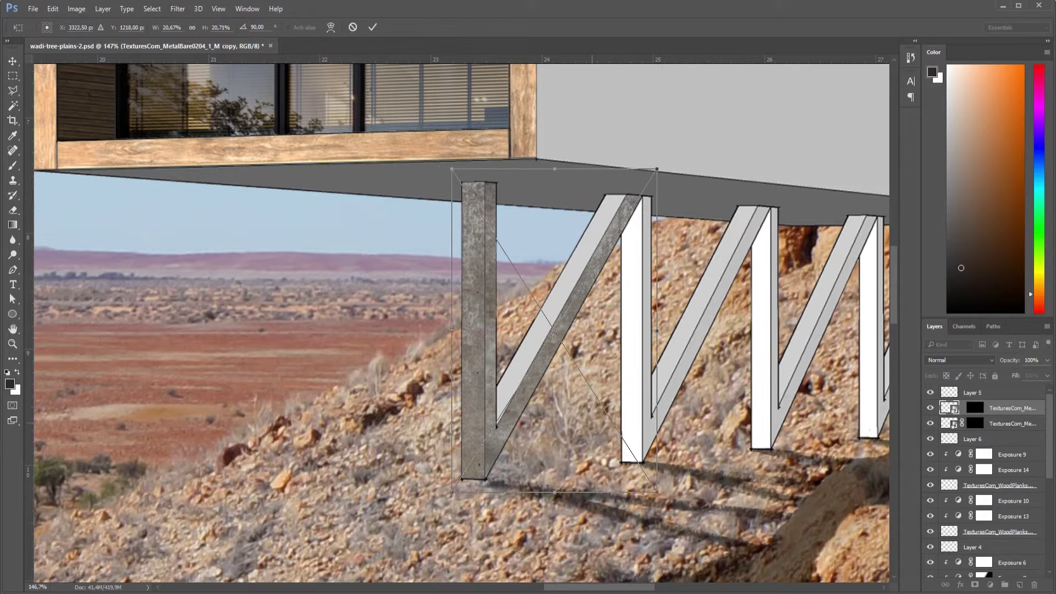
Distort the texture's corners onto the white post and cabin underside, then commit.
right_click(617, 387)
left_click(643, 462)
left_click_drag(657, 491, 623, 463)
left_click_drag(657, 169, 651, 190)
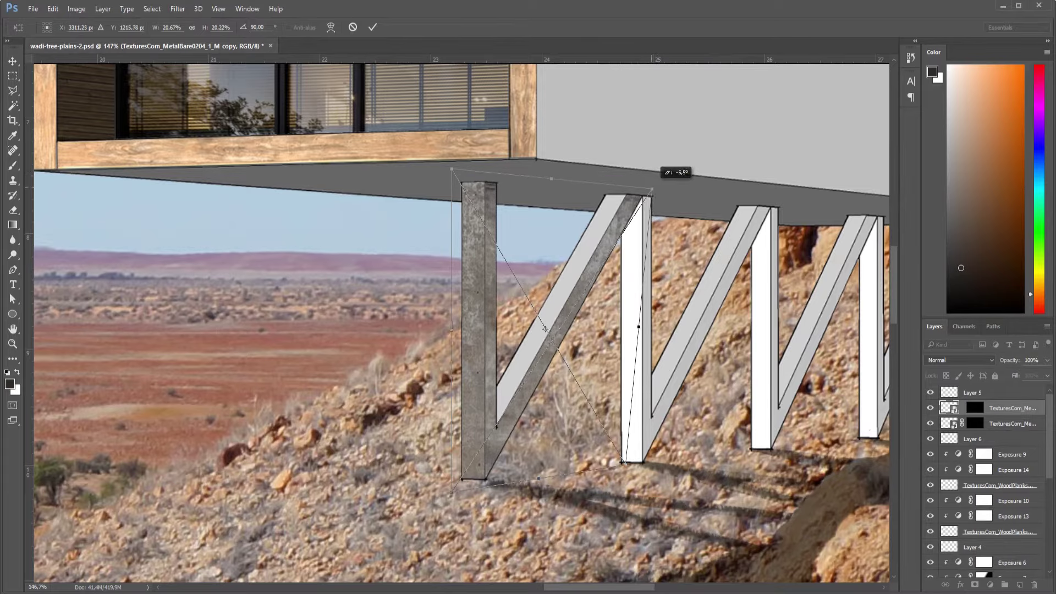
left_click_drag(451, 170, 449, 150)
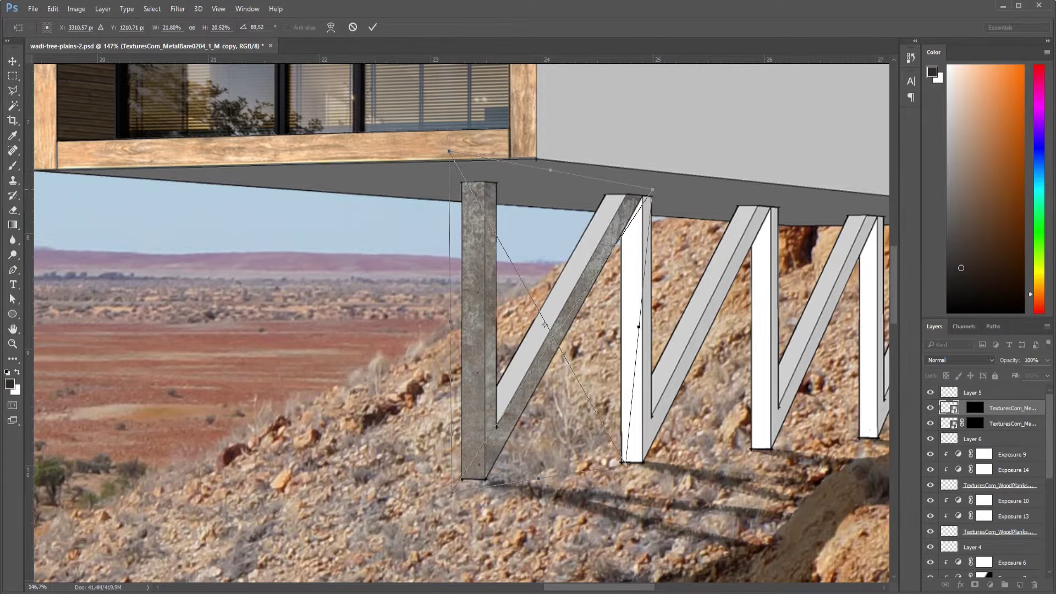
key("Return")
scroll(632, 242, "down", 5)
scroll(633, 242, "up", 2)
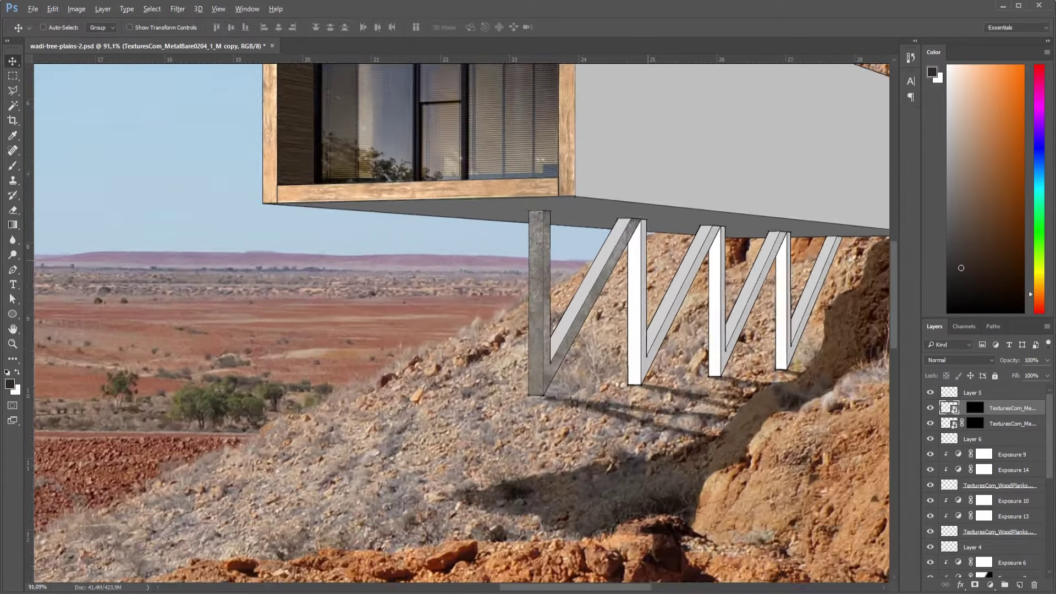
scroll(632, 242, "up", 2)
scroll(633, 242, "up", 2)
Magic-wand the first diagonal brace face and add a matching layer mask to texture copy 2.
scroll(985, 484, "down", 2)
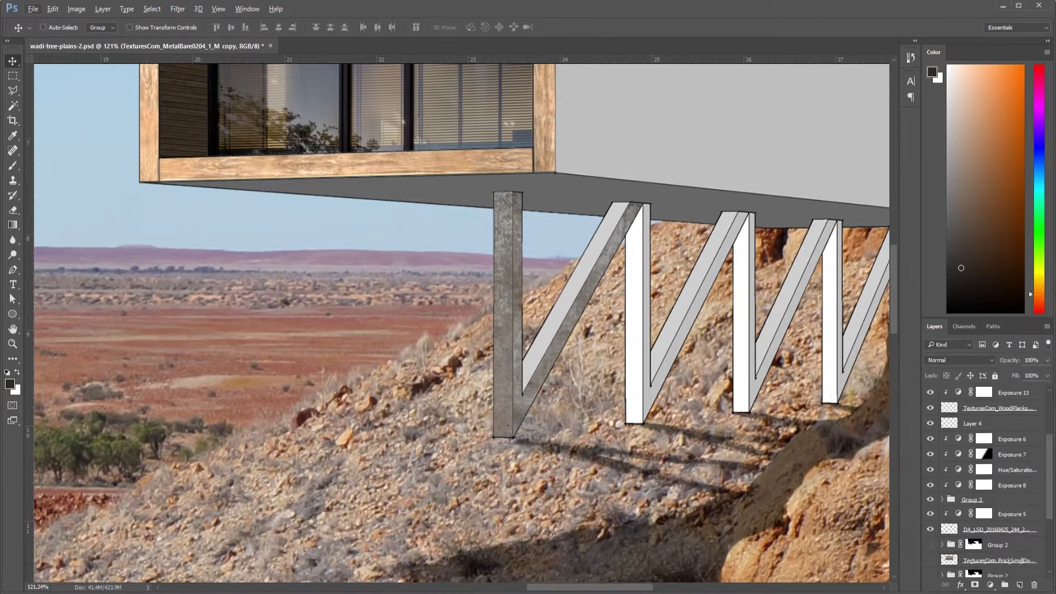
left_click(985, 523)
key("w")
left_click(602, 236)
scroll(984, 468, "up", 3)
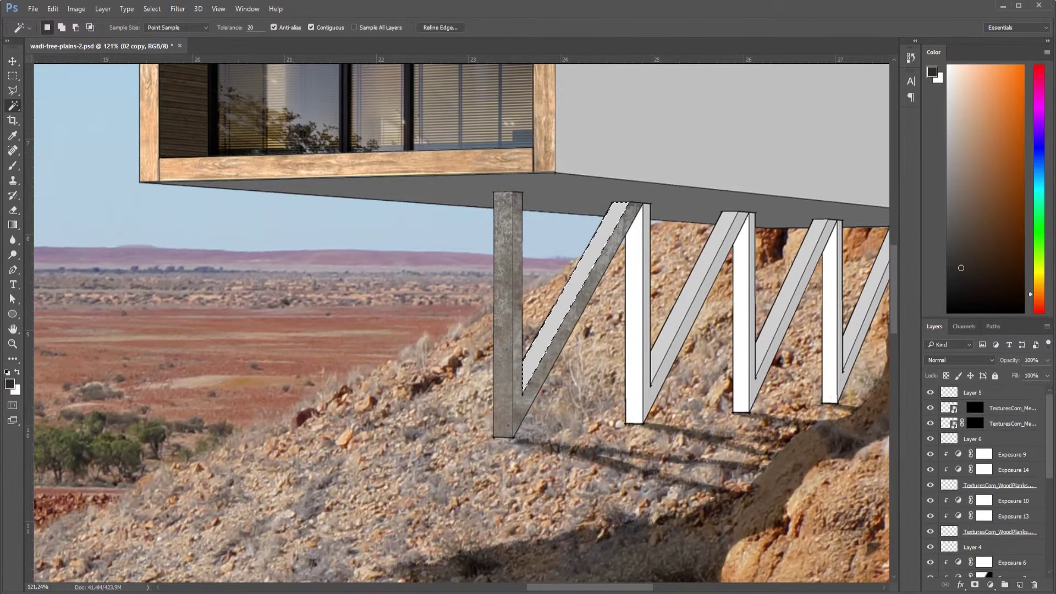
left_click(1011, 407)
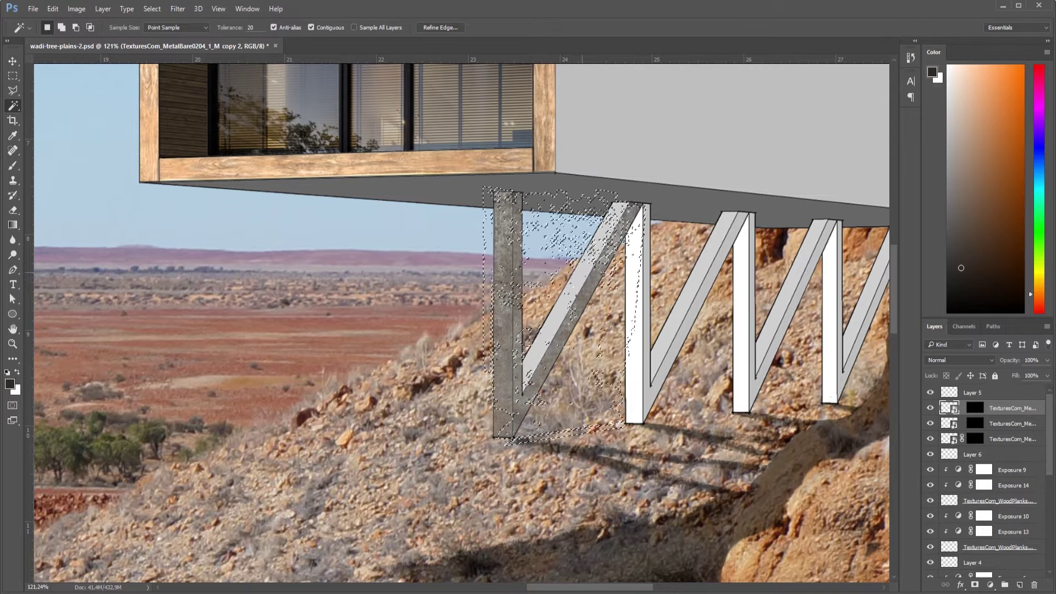
key("ctrl+d")
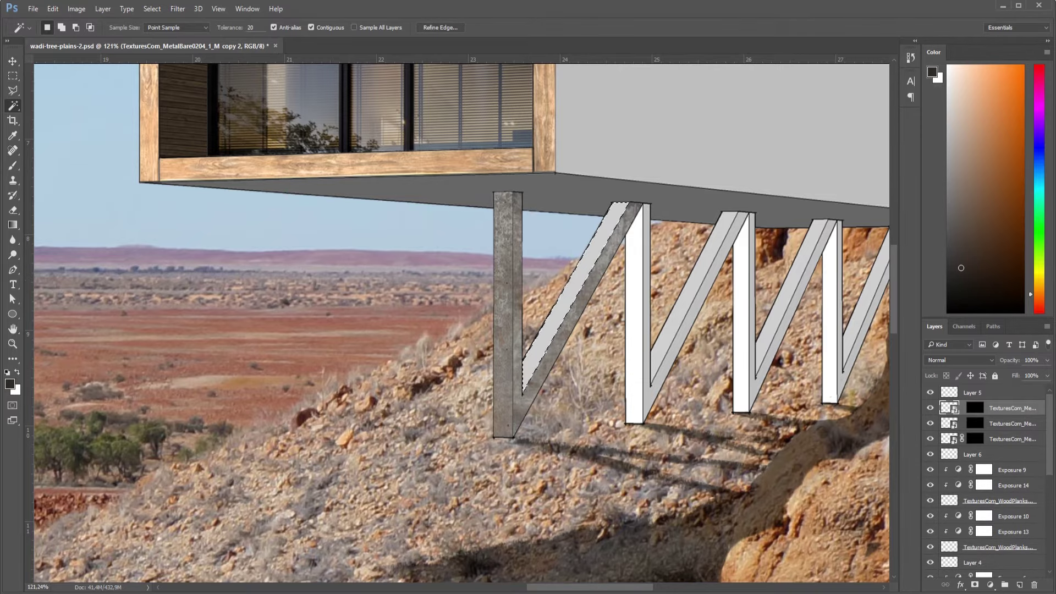
left_click_drag(974, 407, 1034, 584)
left_click(975, 585)
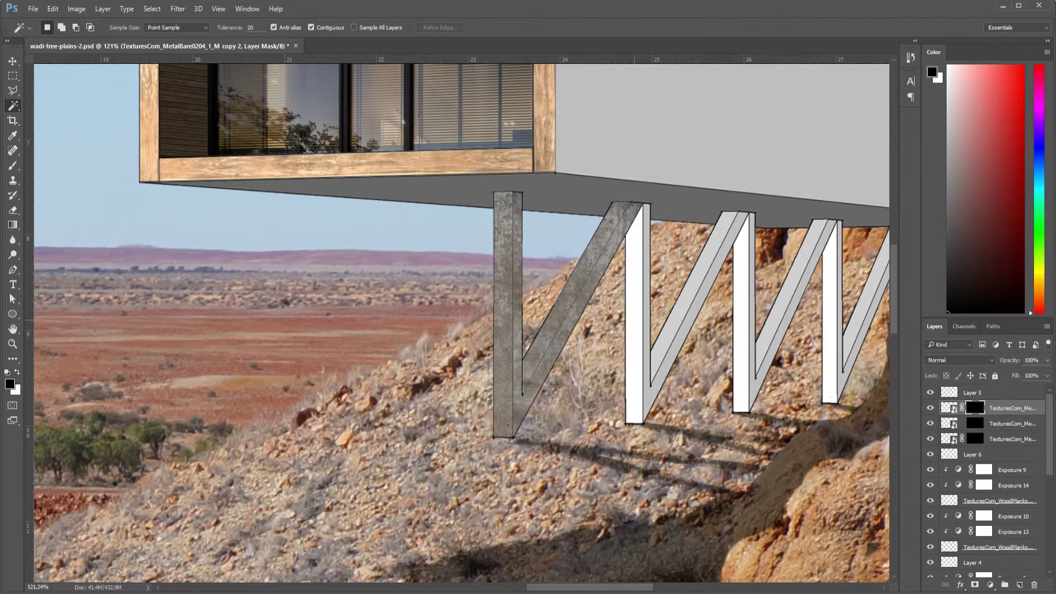
Disable the mask and start a Distort transform on the texture image, not the mask.
key("v")
left_click(974, 408, "shift")
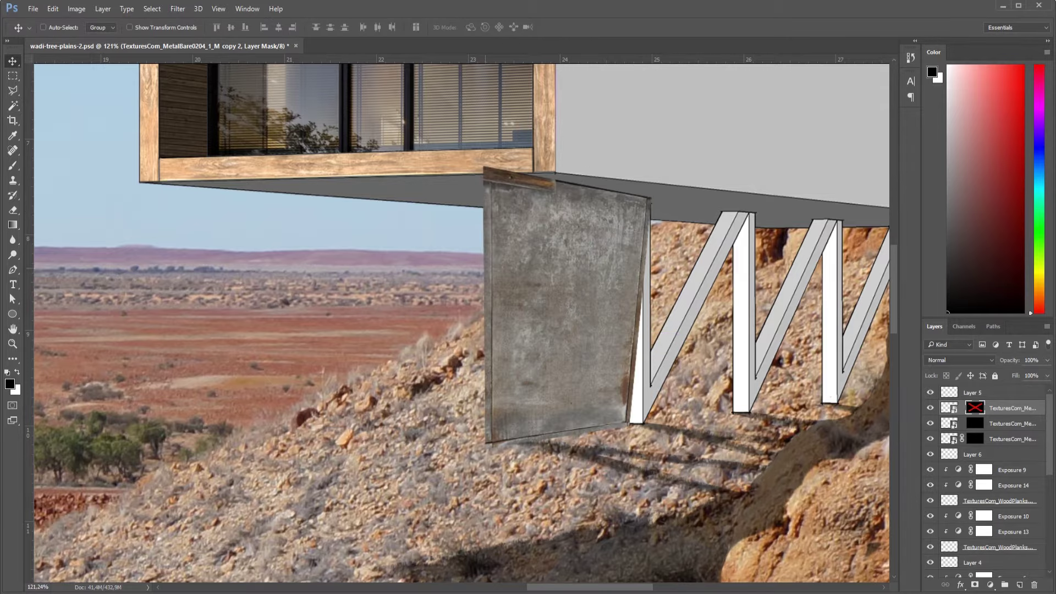
key("ctrl+t")
right_click(556, 254)
left_click(582, 311)
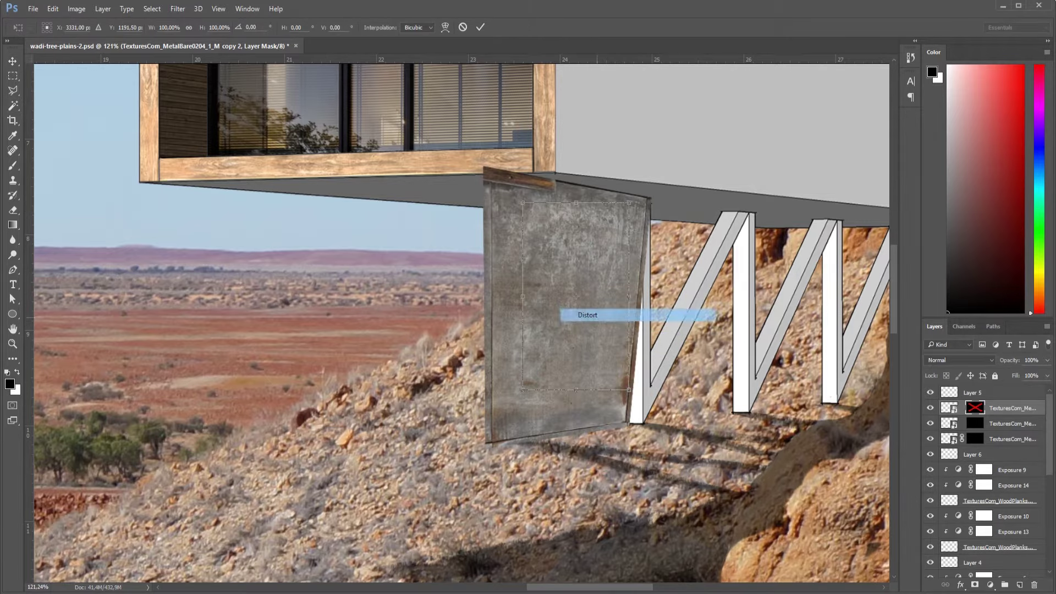
key("Escape")
left_click(948, 408)
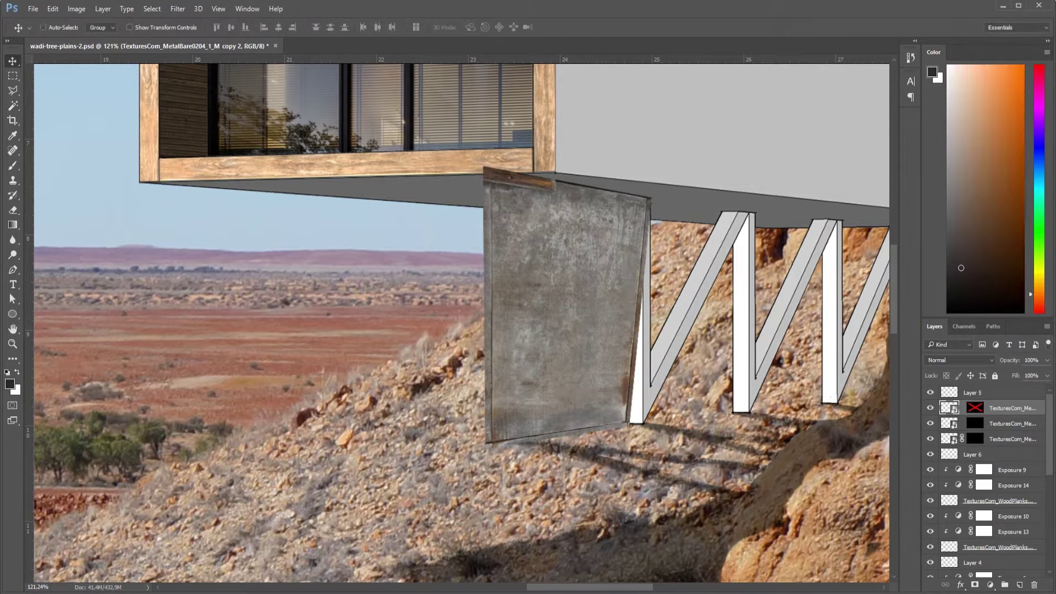
key("ctrl+t")
right_click(566, 283)
left_click(605, 346)
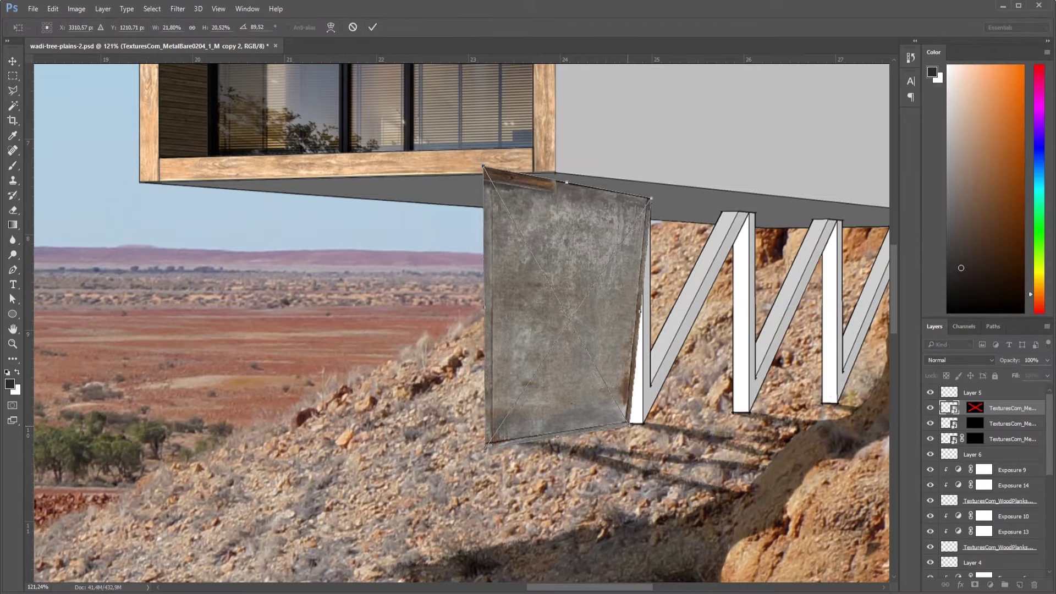
Distort the texture's corners to slant along the brace and level under the cabin, then commit.
left_click_drag(629, 424, 617, 425)
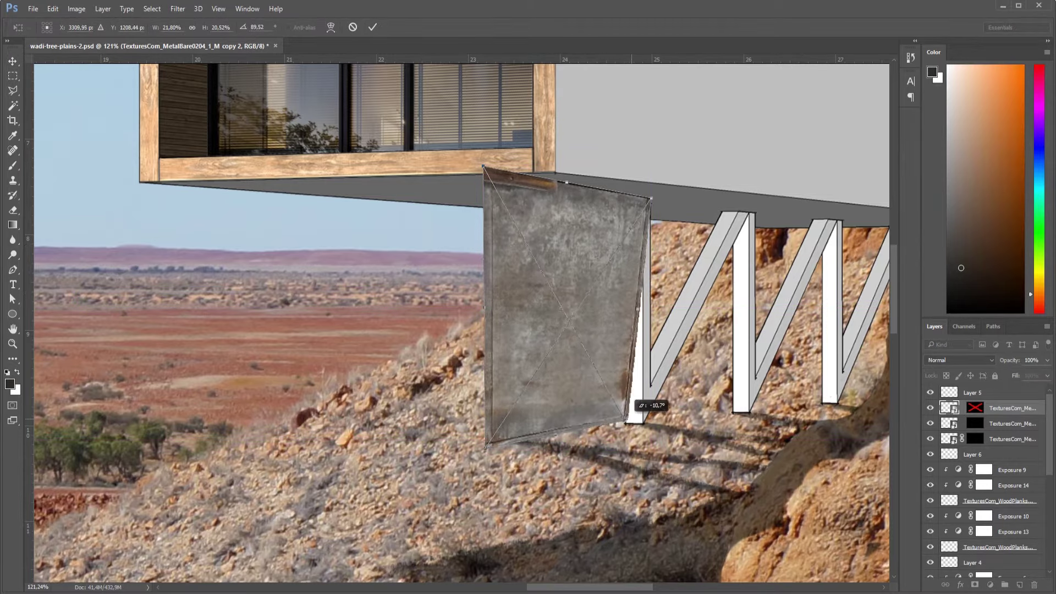
left_click_drag(483, 167, 567, 210)
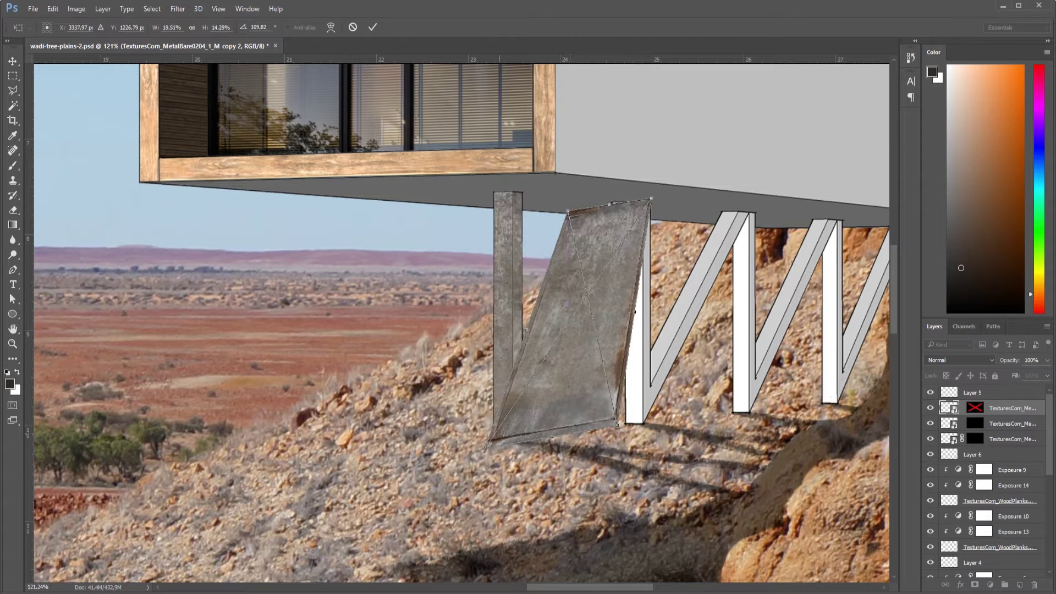
left_click_drag(487, 443, 463, 373)
left_click_drag(616, 425, 567, 410)
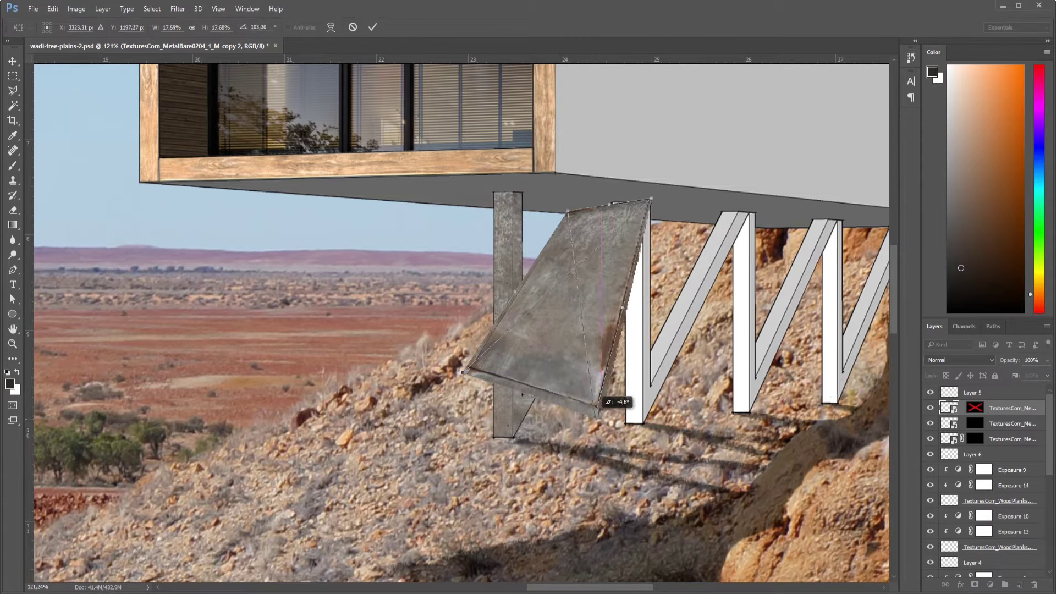
mouse_move(568, 209)
left_mouse_down()
mouse_move(575, 200)
mouse_move(608, 269)
left_mouse_up()
left_click_drag(648, 204, 650, 203)
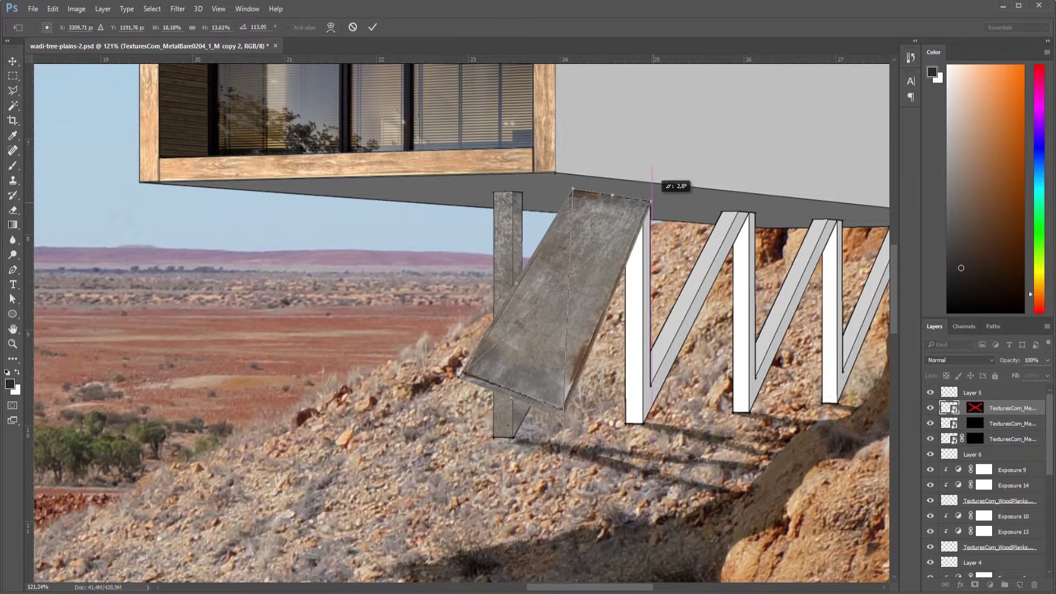
left_click_drag(573, 190, 556, 203)
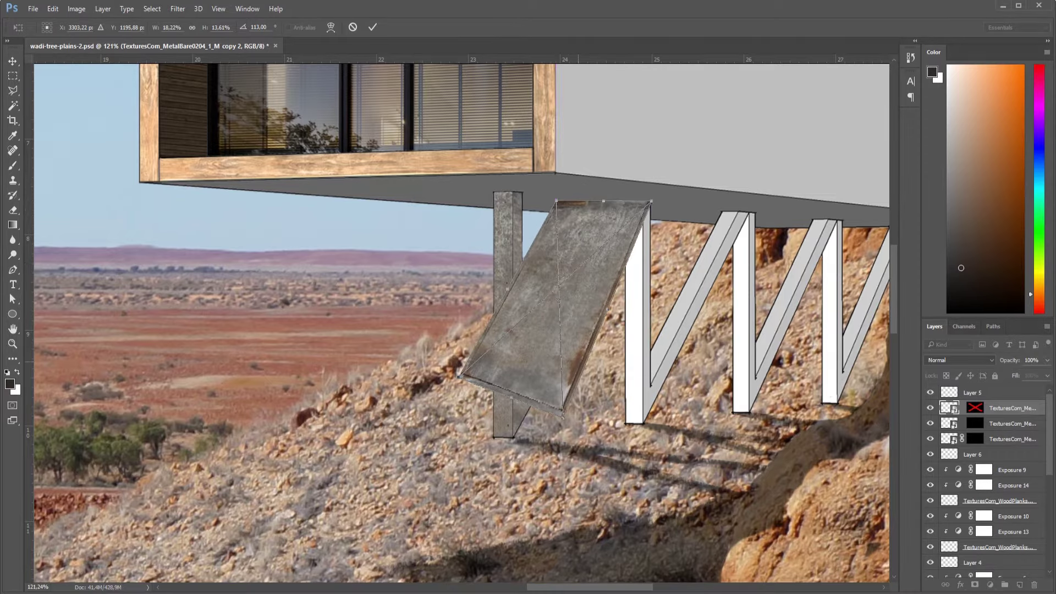
left_click_drag(563, 417, 546, 401)
key("Return")
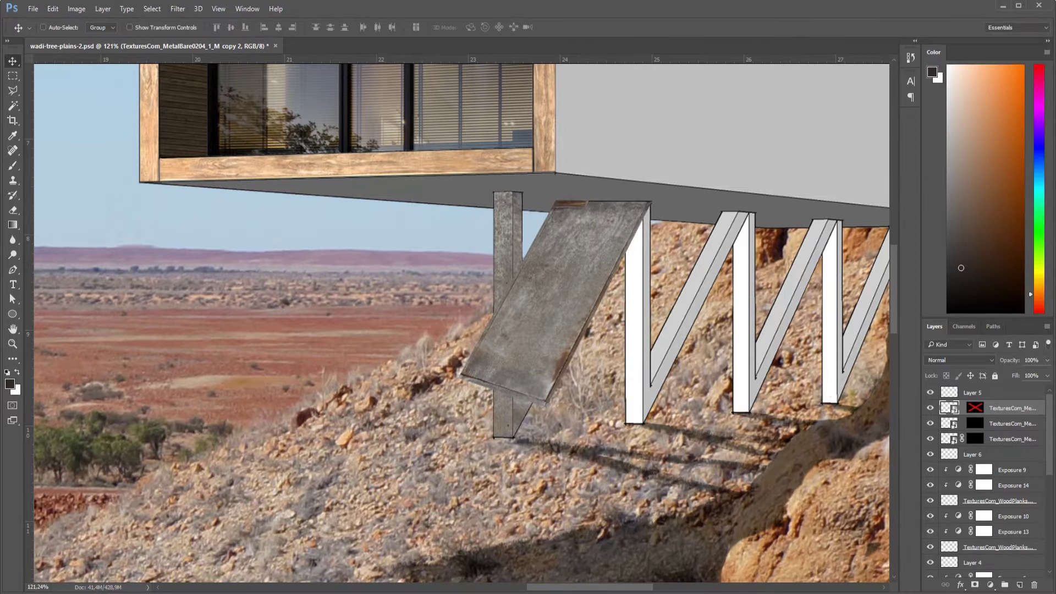
Re-enable the mask and nudge the texture to align with the post edge, undoing an accidental duplicate.
left_click(974, 407, "shift")
left_click_drag(591, 242, 577, 246)
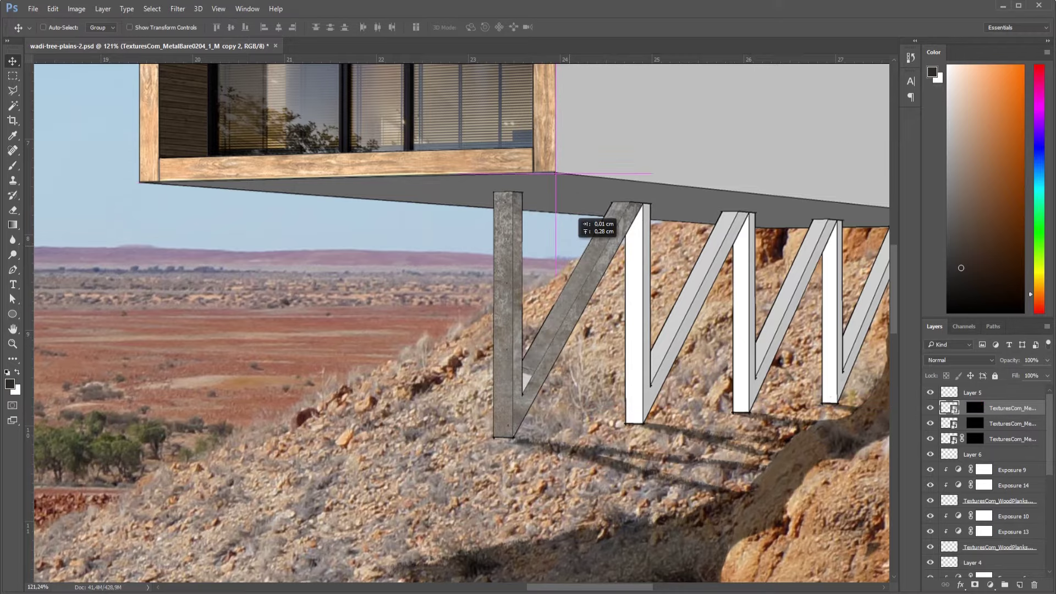
key("ctrl+t")
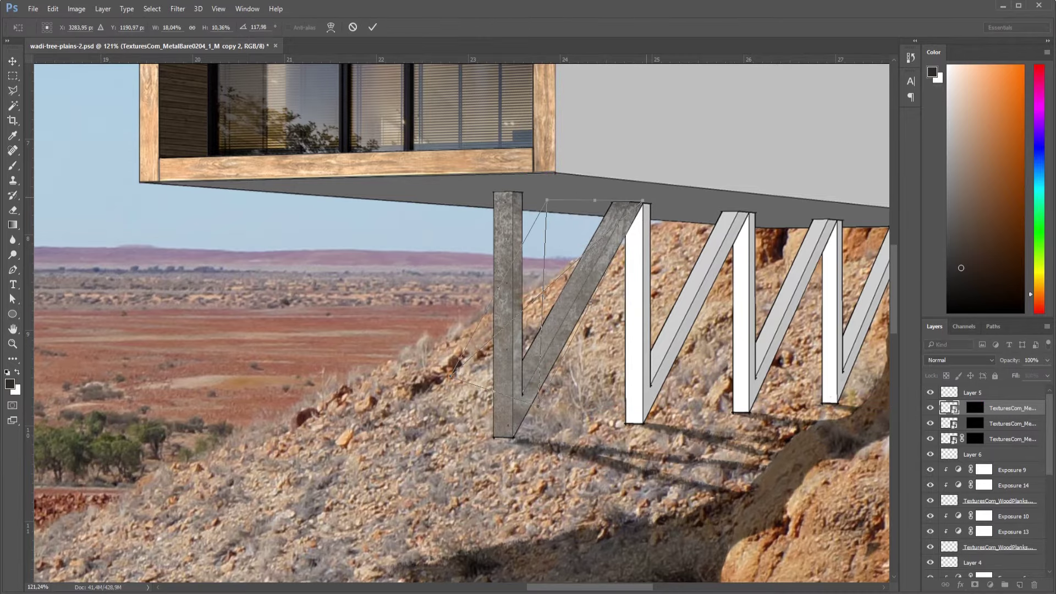
left_click_drag(546, 200, 555, 198)
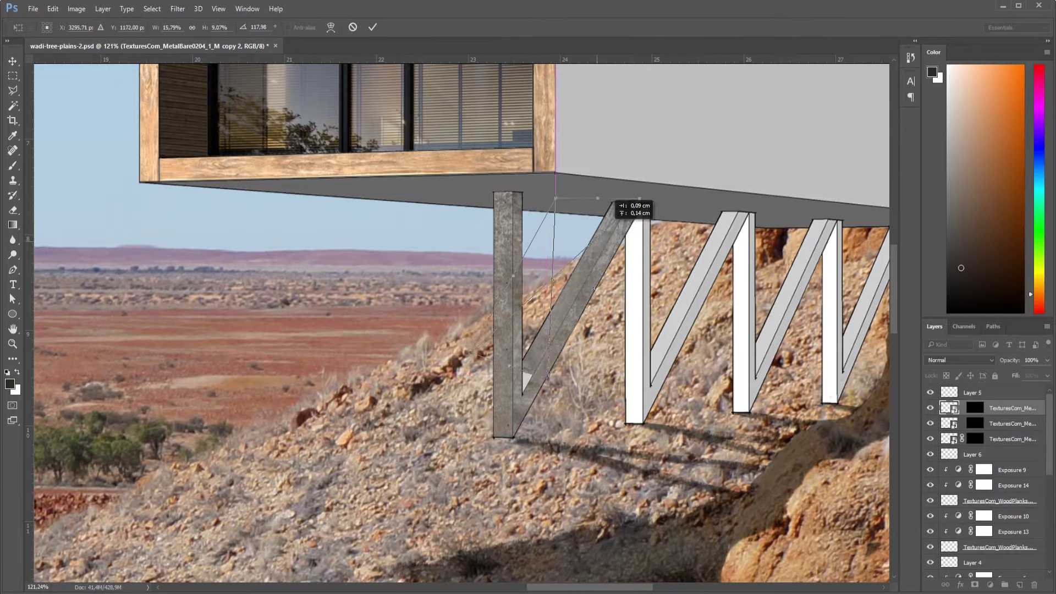
key("Return")
left_click_drag(572, 264, 514, 429)
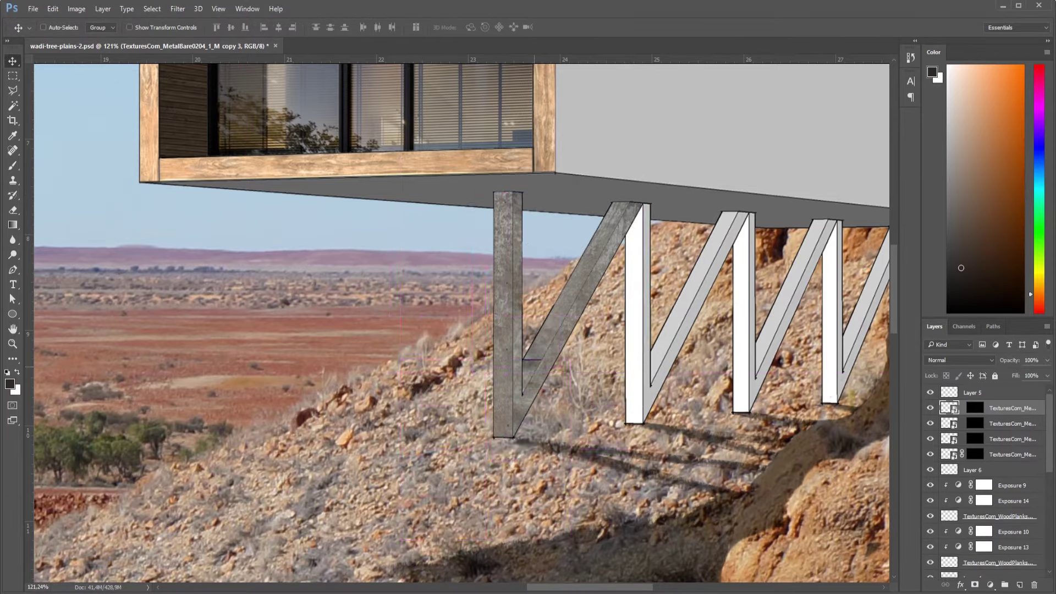
key("ctrl+z")
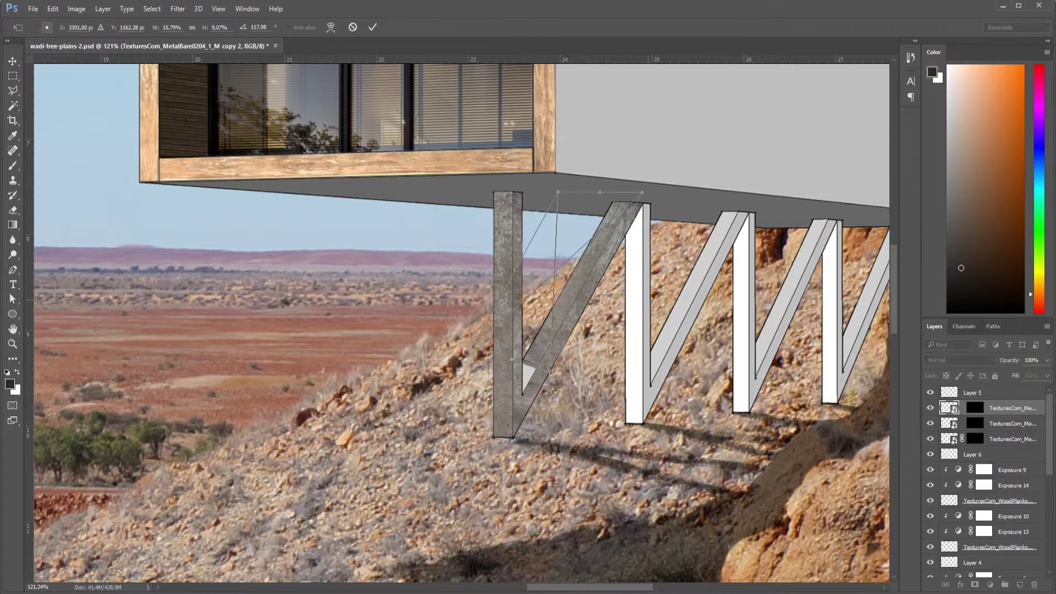
scroll(619, 248, "down", 2, "alt")
scroll(610, 292, "down", 2)
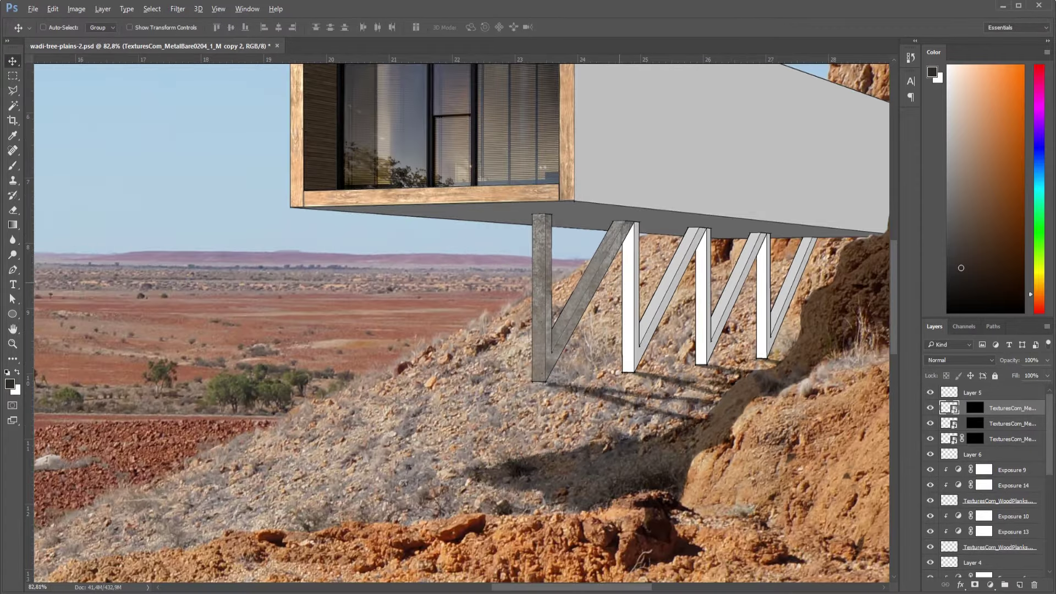
scroll(610, 291, "up", 4)
Add an exposure adjustment and group the metal texture layers with Ctrl+G.
left_click(975, 407)
left_click(990, 584)
left_click(937, 416)
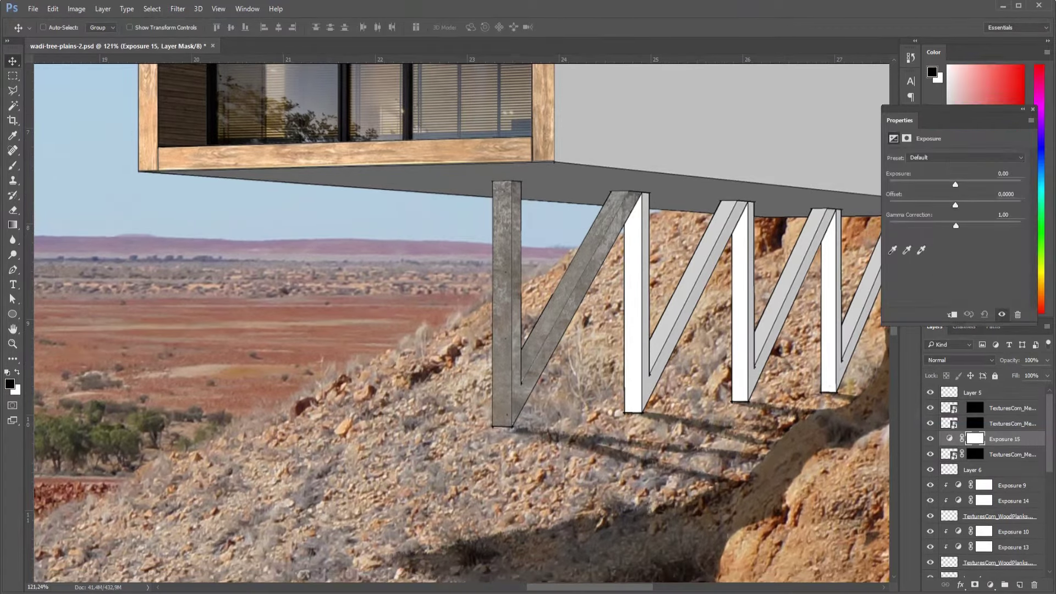
mouse_move(955, 184)
left_mouse_down()
mouse_move(943, 185)
mouse_move(955, 184)
left_mouse_up()
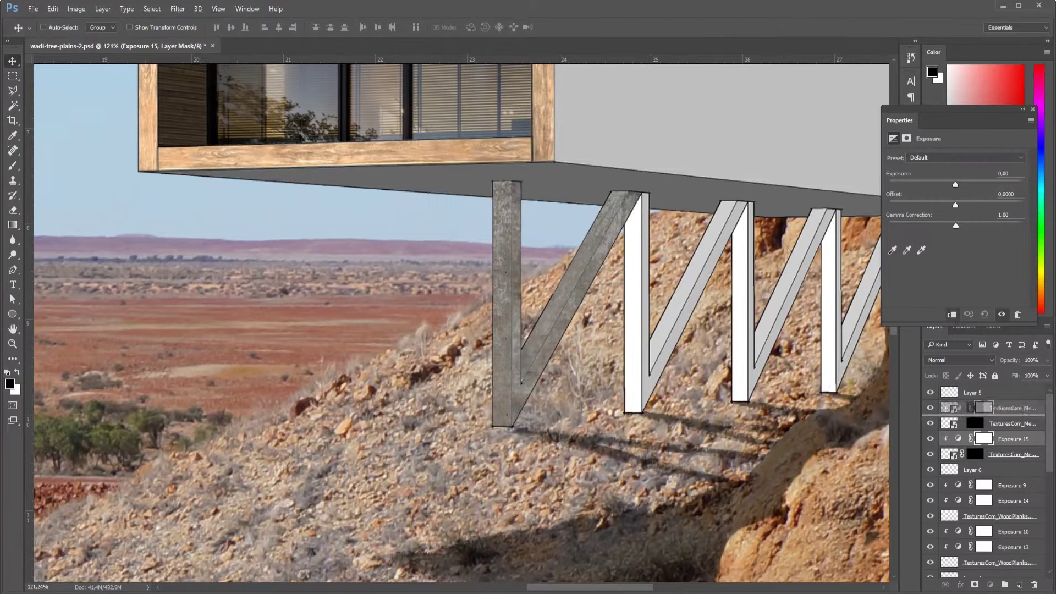
left_click_drag(973, 405, 974, 434)
key("ctrl+g")
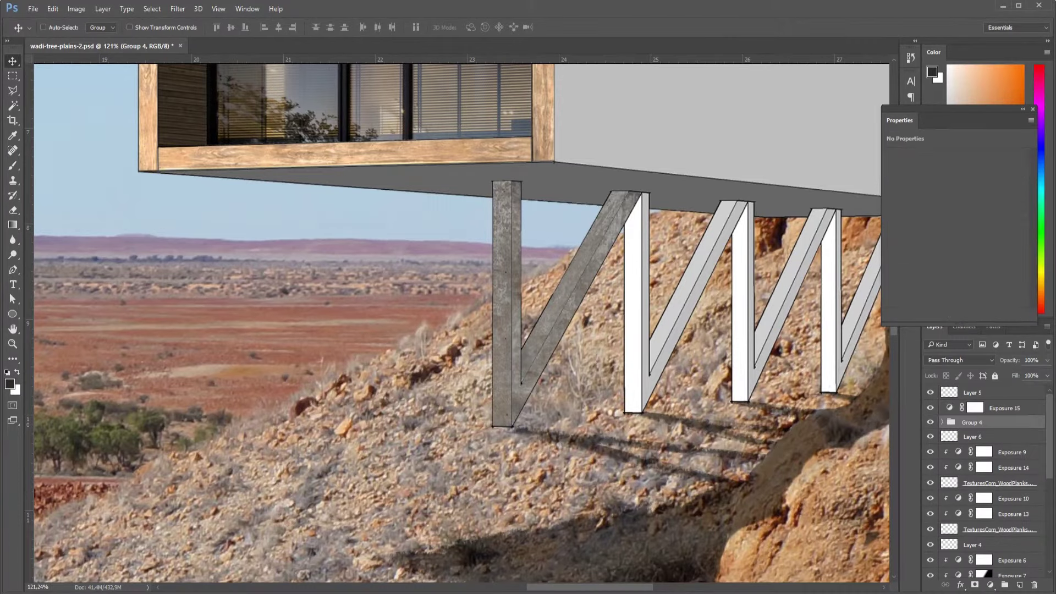
Tune Exposure 15's exposure and gamma sliders to adjust the textured supports.
left_click(974, 408)
left_click(893, 138)
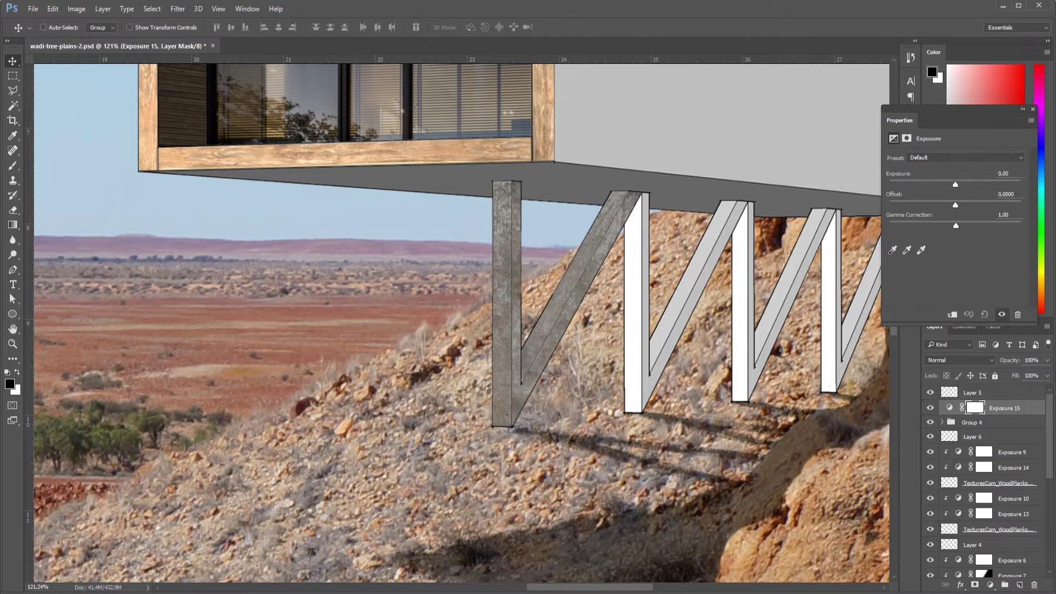
left_click_drag(950, 184, 964, 183)
left_click_drag(956, 225, 979, 225)
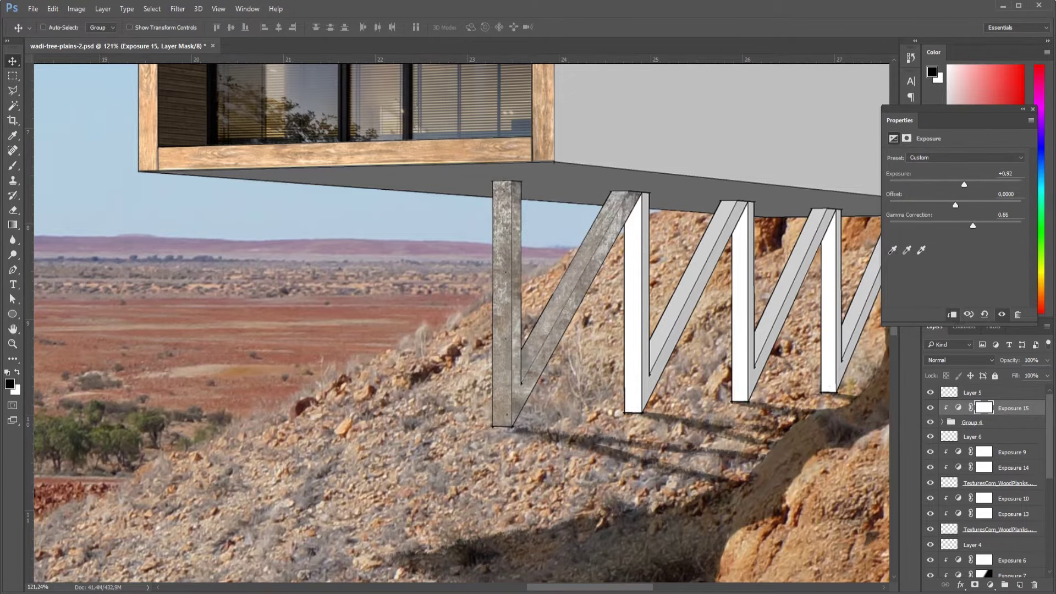
left_click_drag(963, 183, 961, 184)
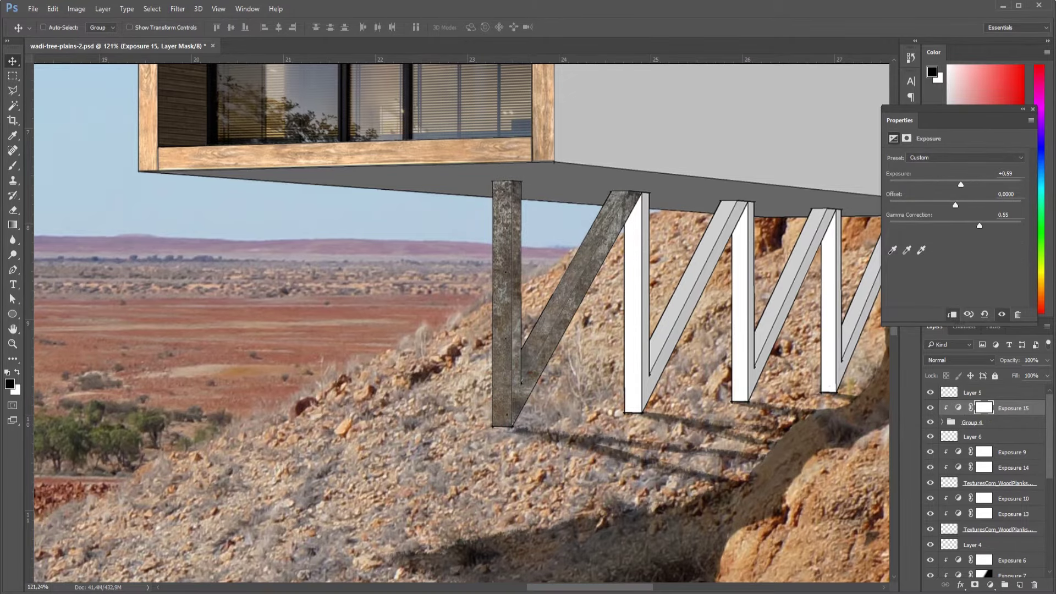
Add Exposure 16 inside Group 4, darkening the left post's metal and lowering its gamma.
left_click(942, 422)
left_click(1006, 451)
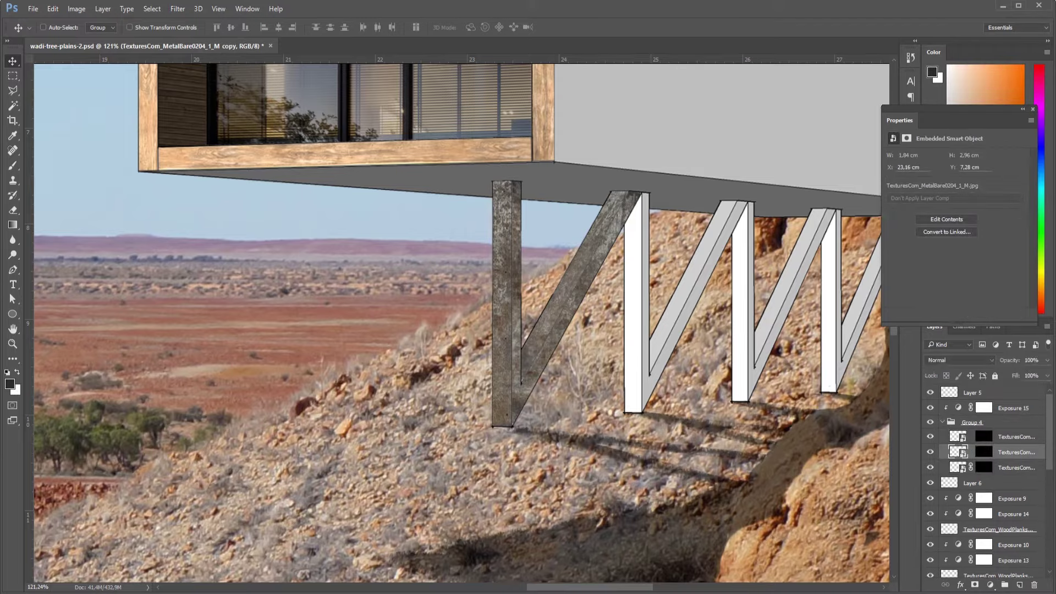
left_click(990, 585)
left_click(932, 414)
left_click_drag(955, 183, 947, 184)
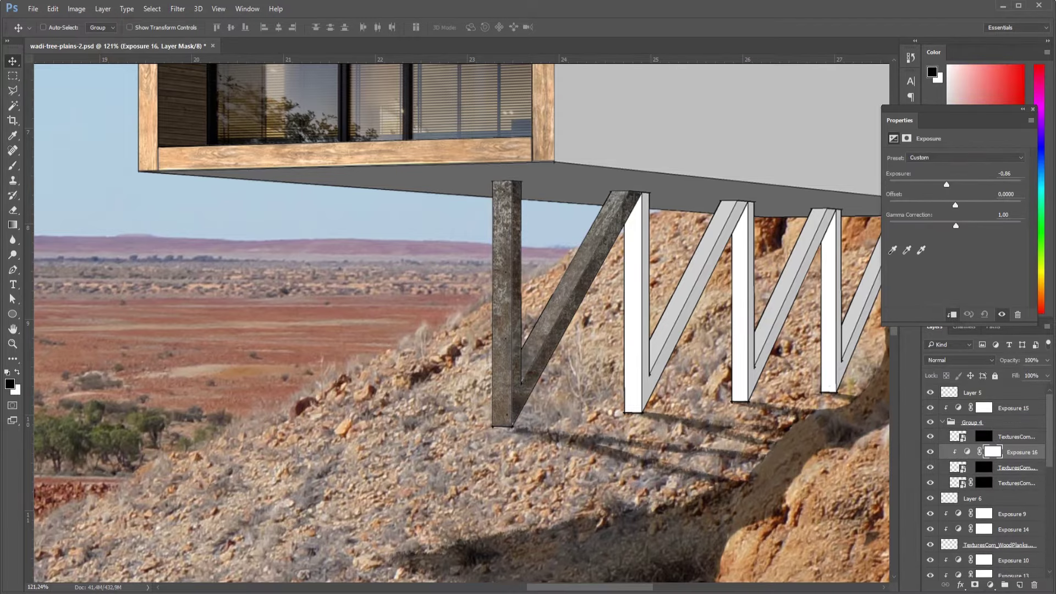
scroll(462, 323, "down", 5)
scroll(462, 322, "up", 3)
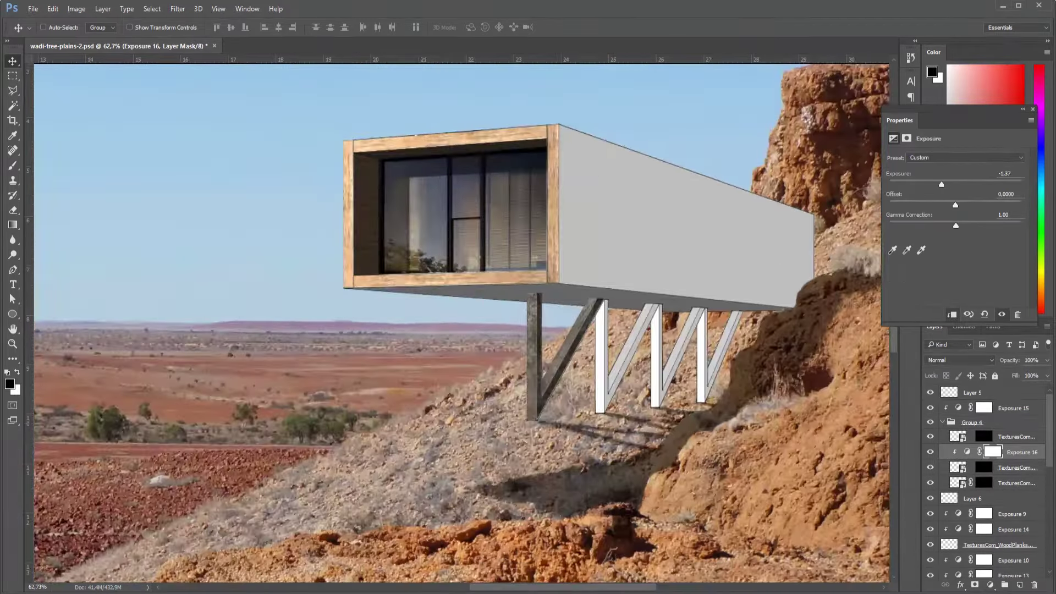
left_click_drag(956, 226, 963, 225)
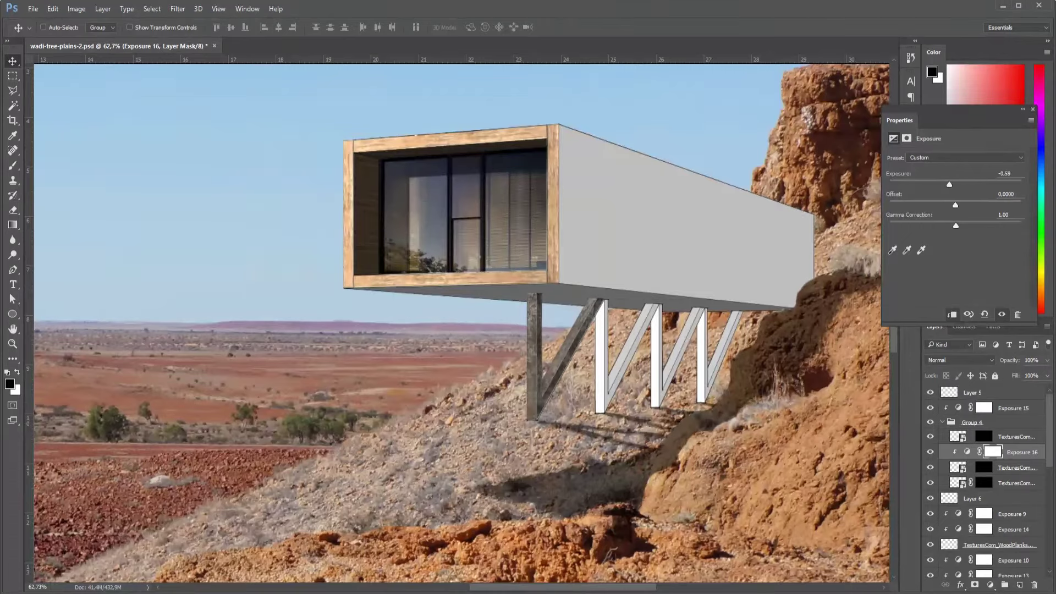
left_click_drag(948, 183, 949, 183)
Add Exposure 17 to brighten the texture and Exposure 18 lowered to about -0.92.
left_click(989, 584)
left_click(935, 418)
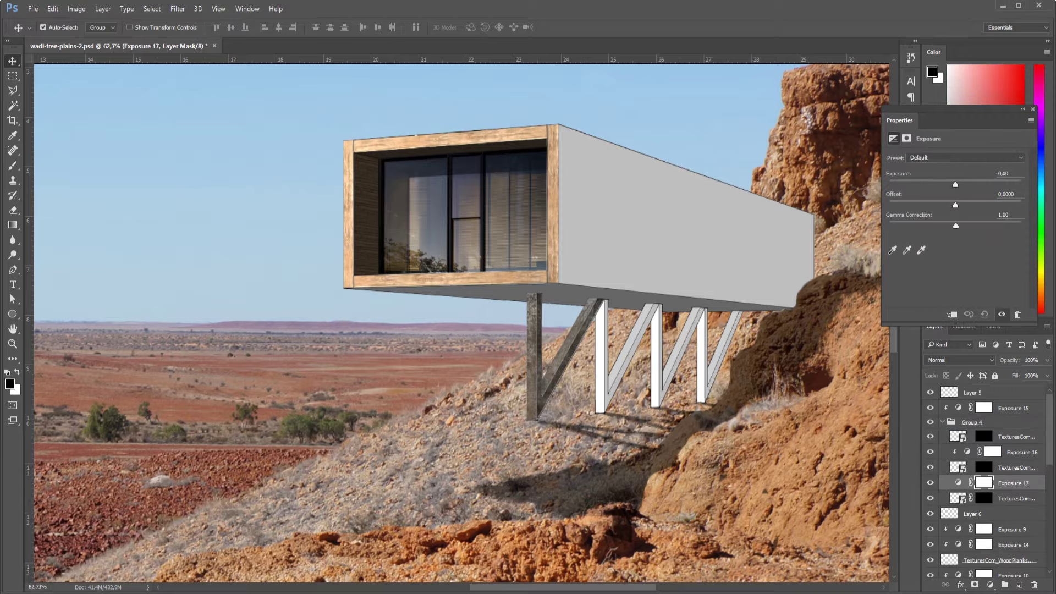
left_click_drag(955, 184, 959, 184)
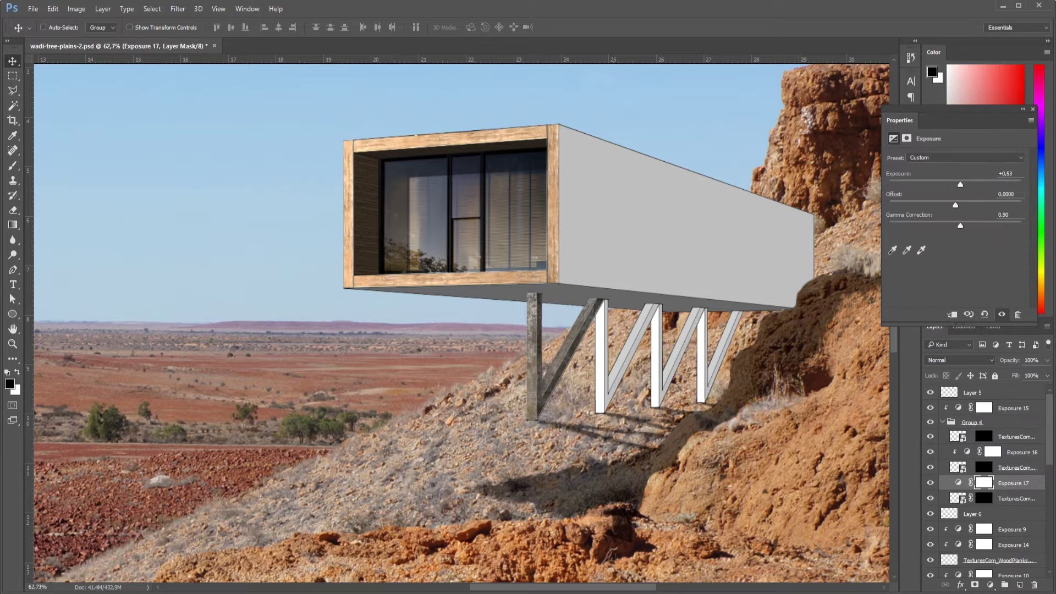
left_click(990, 584)
left_click(982, 418)
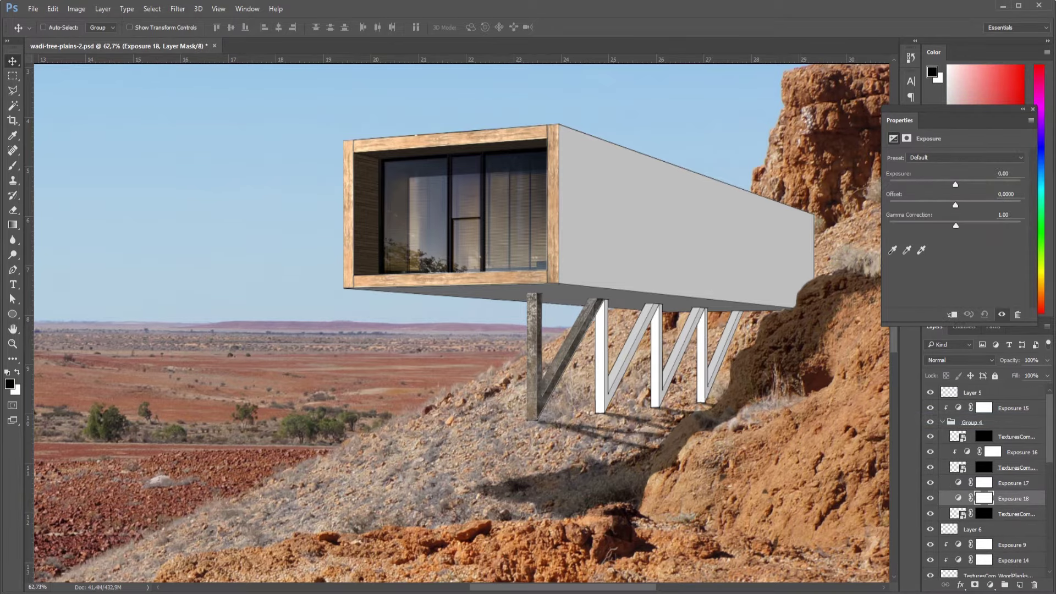
left_click_drag(965, 184, 946, 185)
key("ctrl+z")
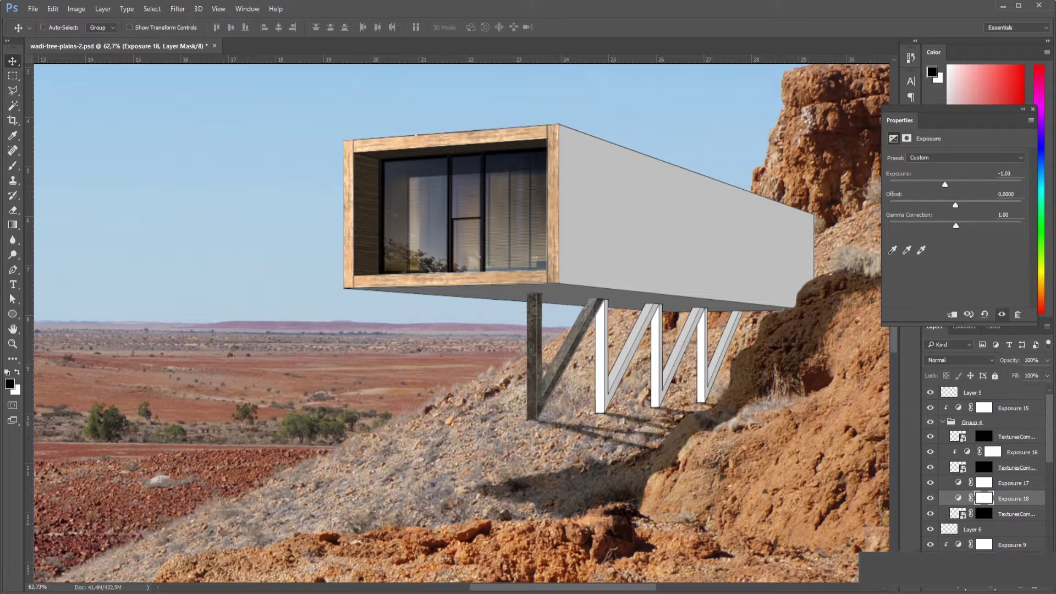
left_click_drag(945, 184, 945, 185)
Pick the Polygonal Lasso, turn on shadows in the SketchUp model, and return to Photoshop.
key("l")
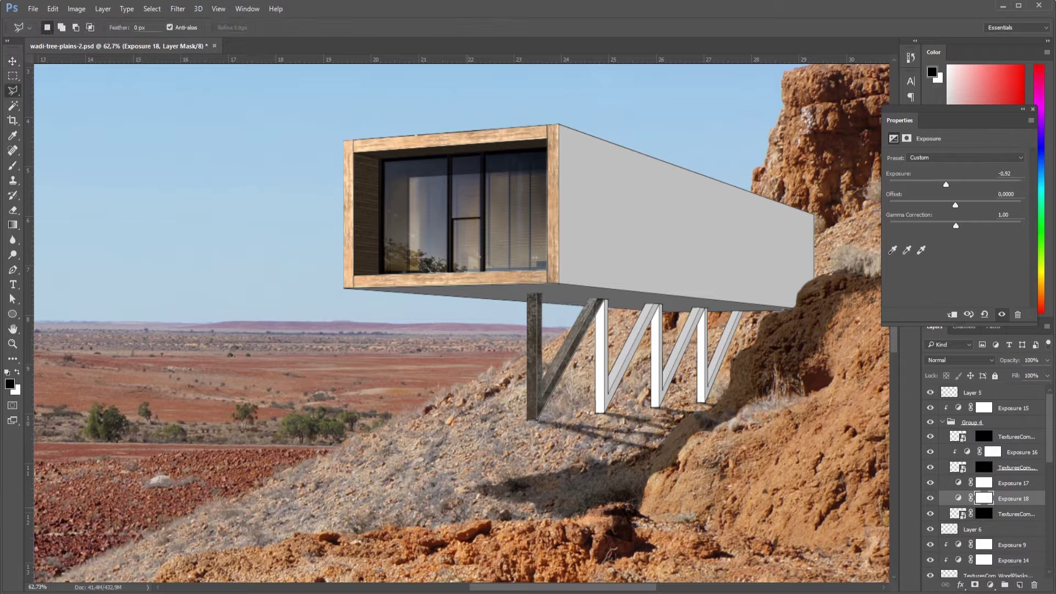
left_click(749, 555)
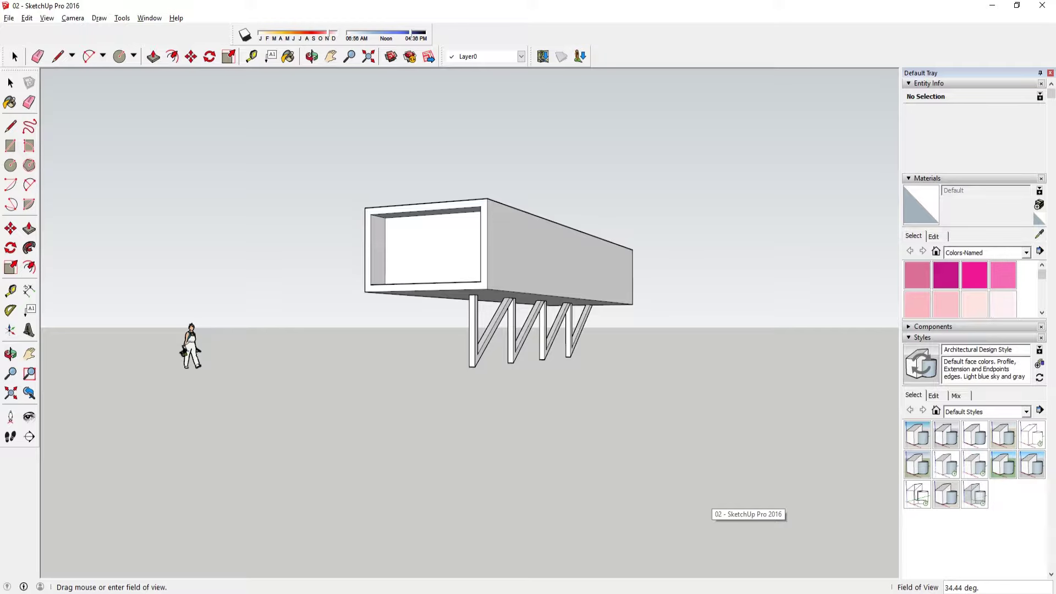
left_click(47, 19)
left_click(72, 127)
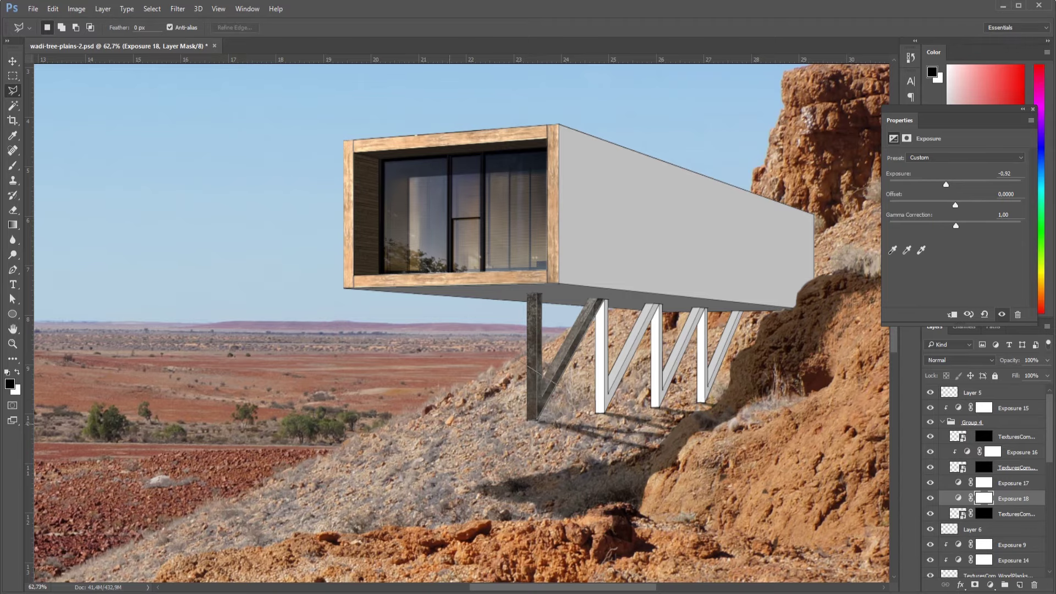
Add a new Exposure adjustment layer, Exposure 19, in Group 4 above the top metal texture.
key("b")
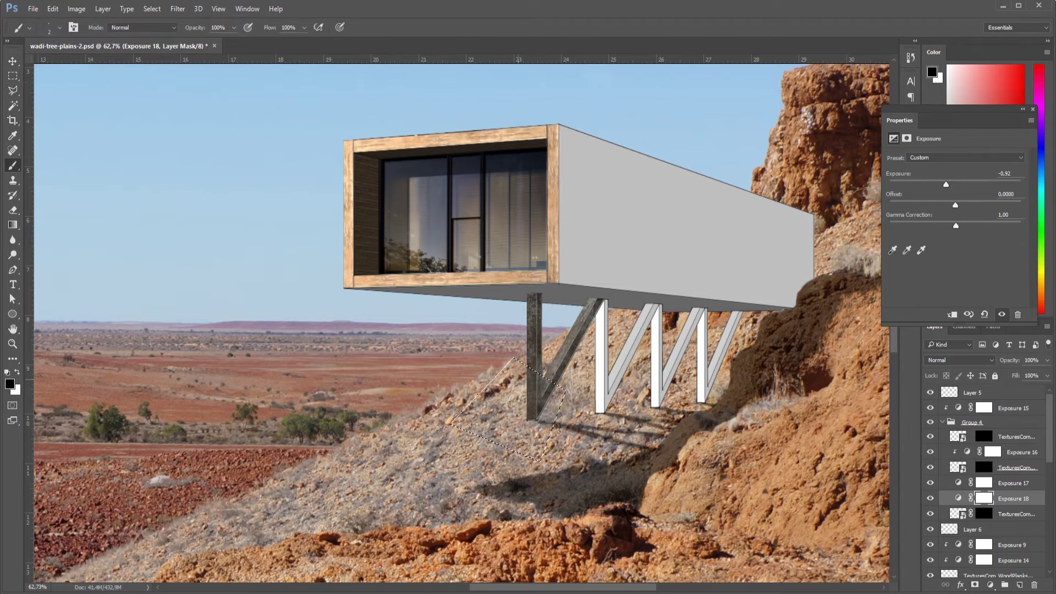
key("ctrl+d")
scroll(607, 383, "down", 2)
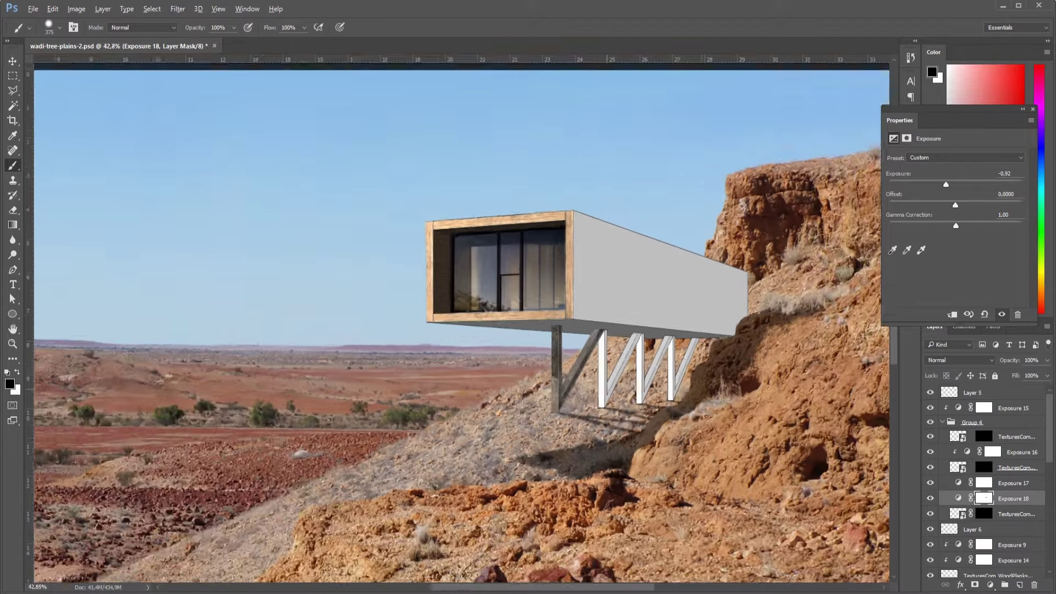
scroll(606, 386, "up", 1)
scroll(606, 386, "up", 1)
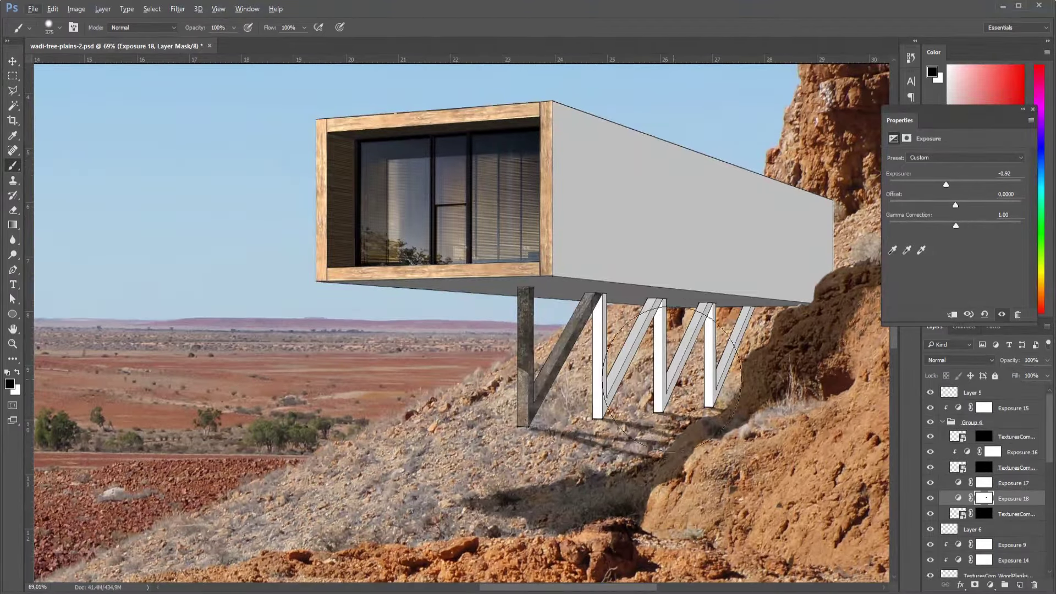
left_click(990, 584)
left_click(929, 416)
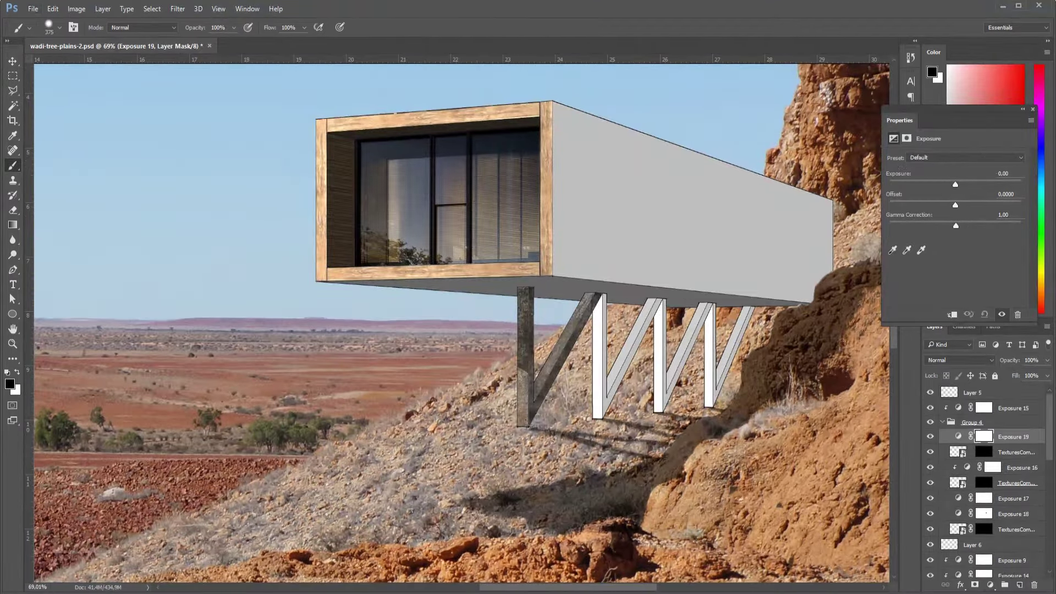
key("Delete")
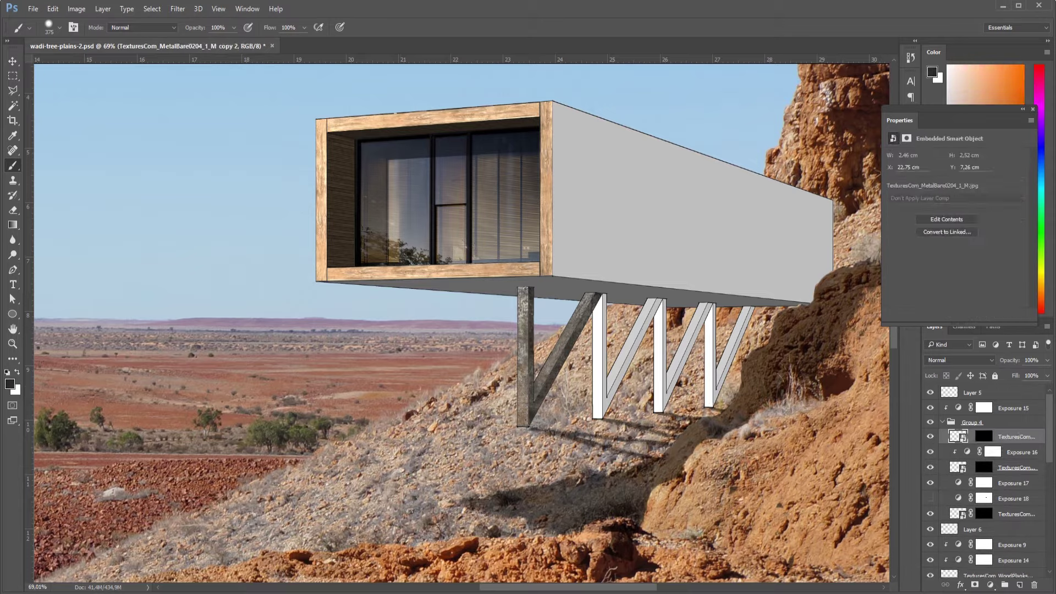
left_click(990, 584)
left_click(929, 416)
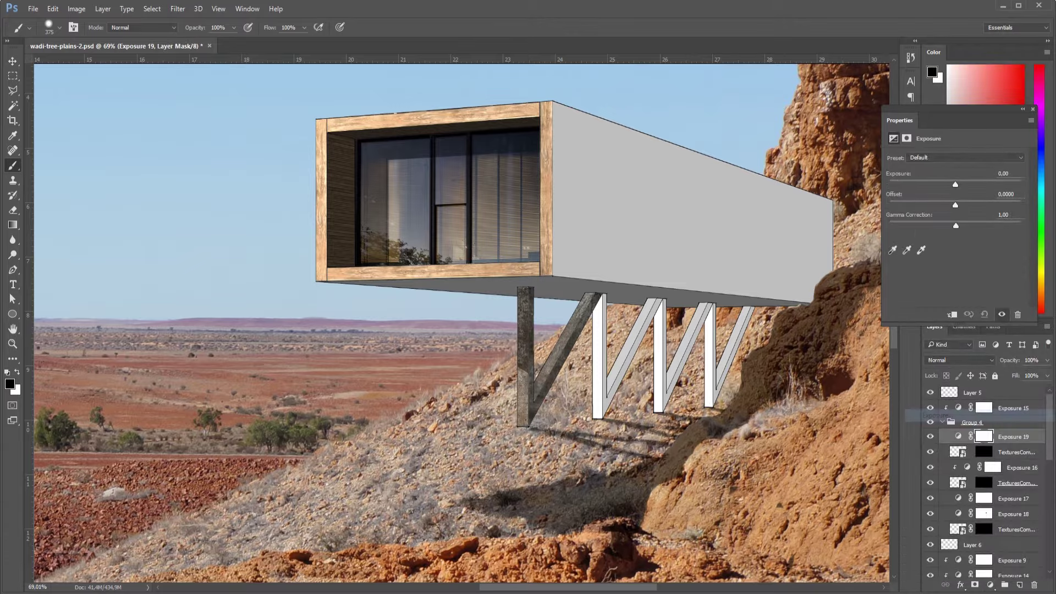
Clip Exposure 19 to the texture below, with Exposure −0.53 and Gamma 0.74.
key("x")
left_click_drag(955, 184, 954, 184)
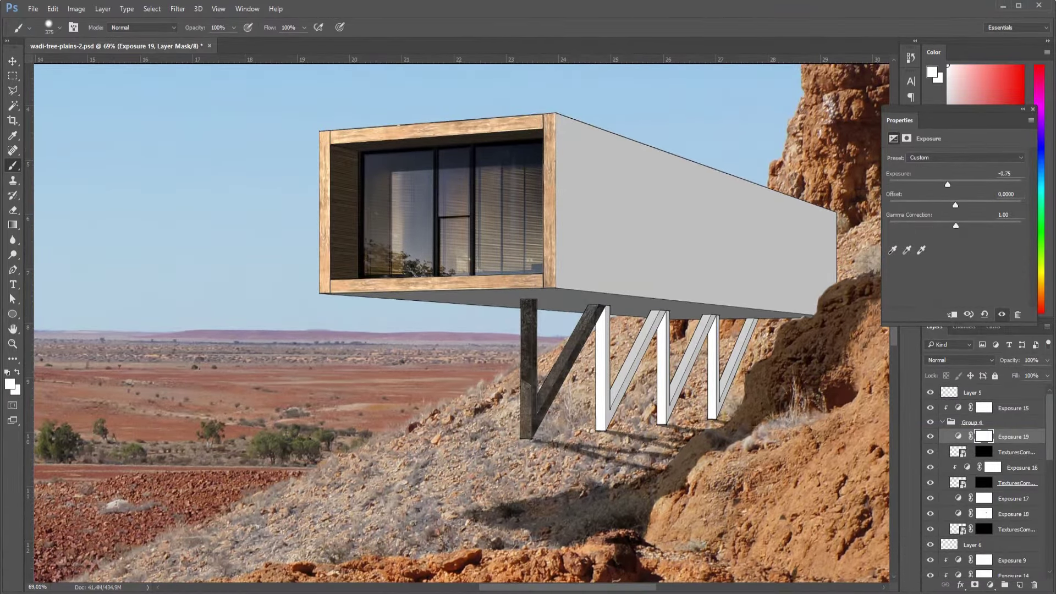
key("ctrl+alt+g")
scroll(586, 402, "up", 5)
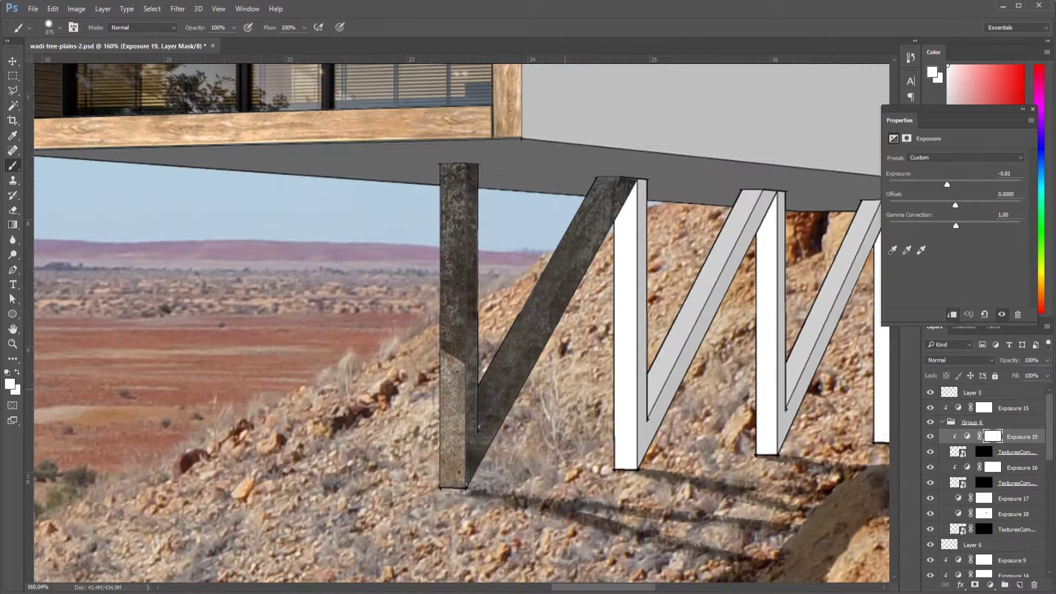
left_click_drag(946, 184, 949, 184)
left_click_drag(956, 225, 968, 226)
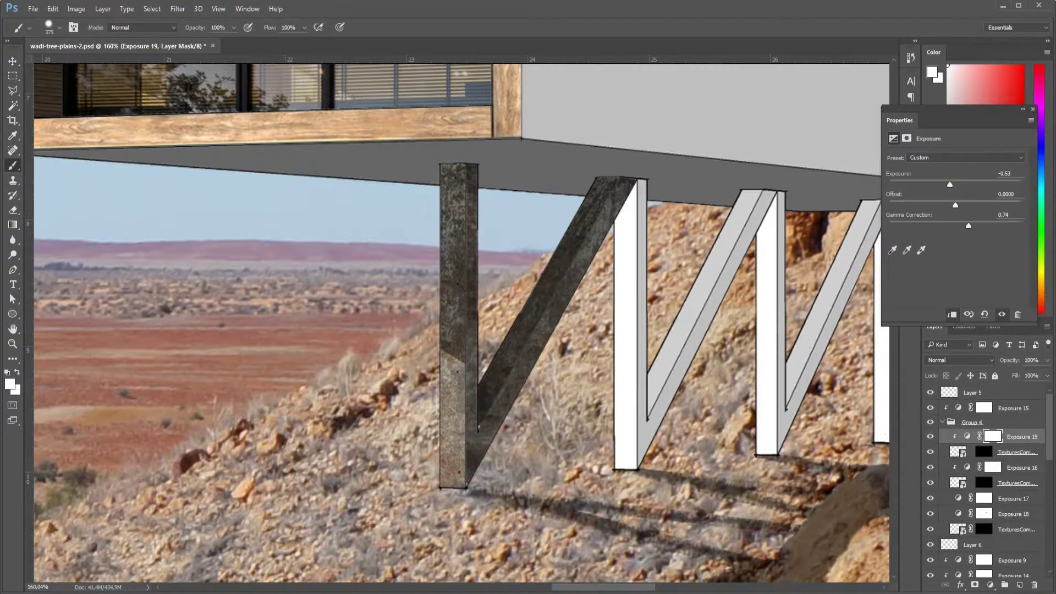
Paint Exposure 19's mask inside a Polygonal Lasso selection near the foot of the post.
key("l")
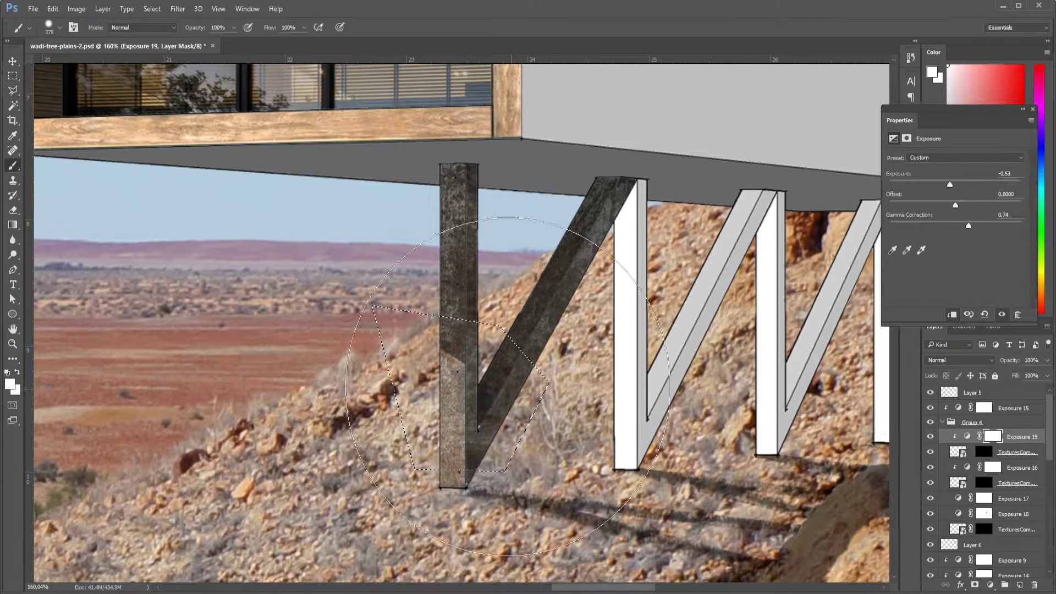
key("b")
left_click_drag(484, 357, 506, 418)
key("ctrl+0")
scroll(528, 329, "down", 2)
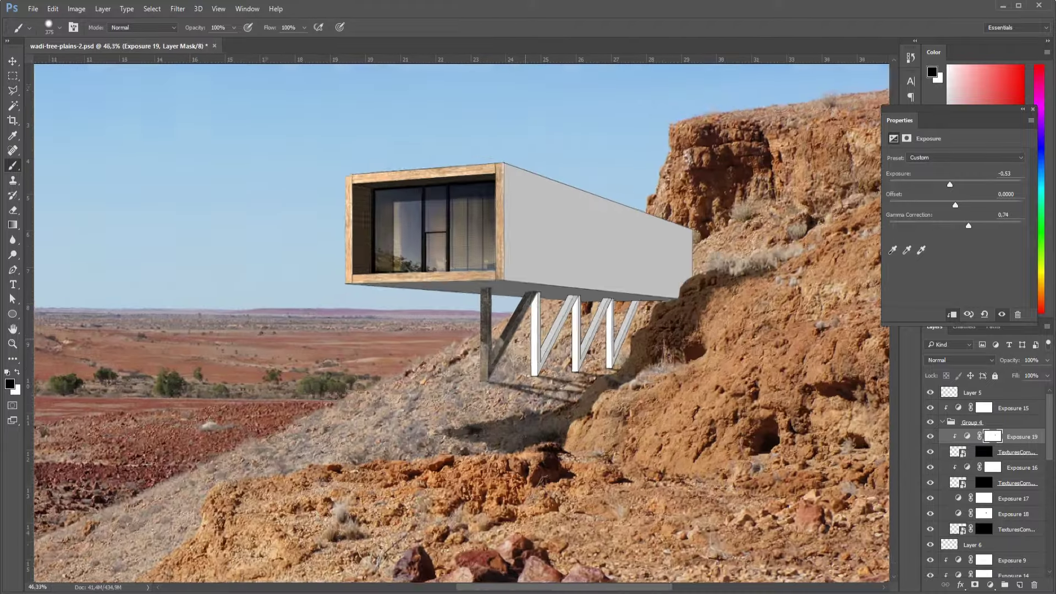
scroll(528, 329, "down", 1)
scroll(527, 329, "up", 3)
scroll(528, 329, "up", 2)
scroll(528, 329, "down", 1)
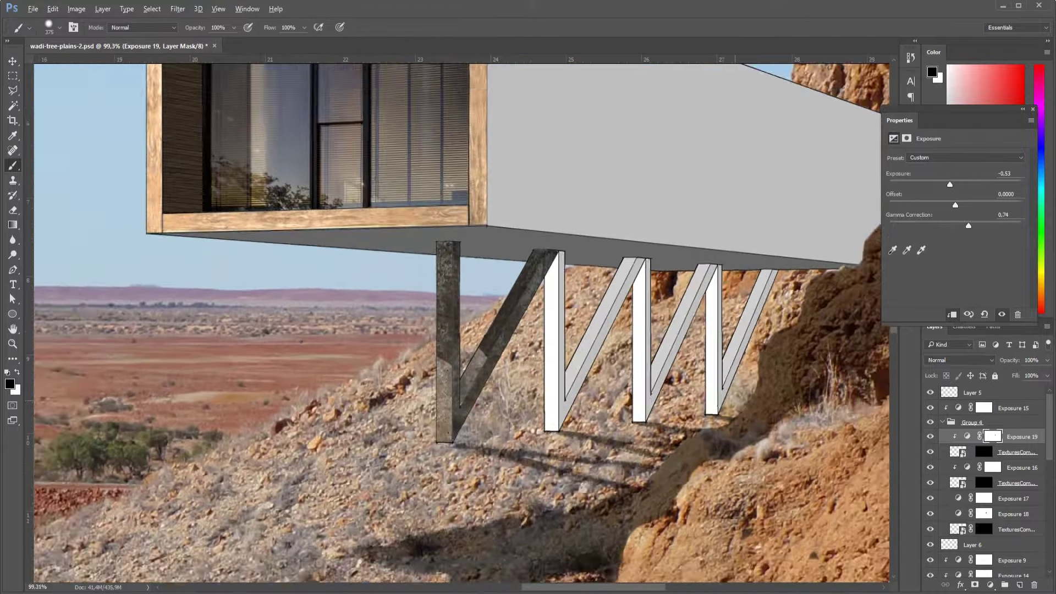
scroll(528, 329, "down", 1)
scroll(528, 329, "down", 1)
scroll(528, 329, "up", 1)
scroll(515, 356, "up", 1)
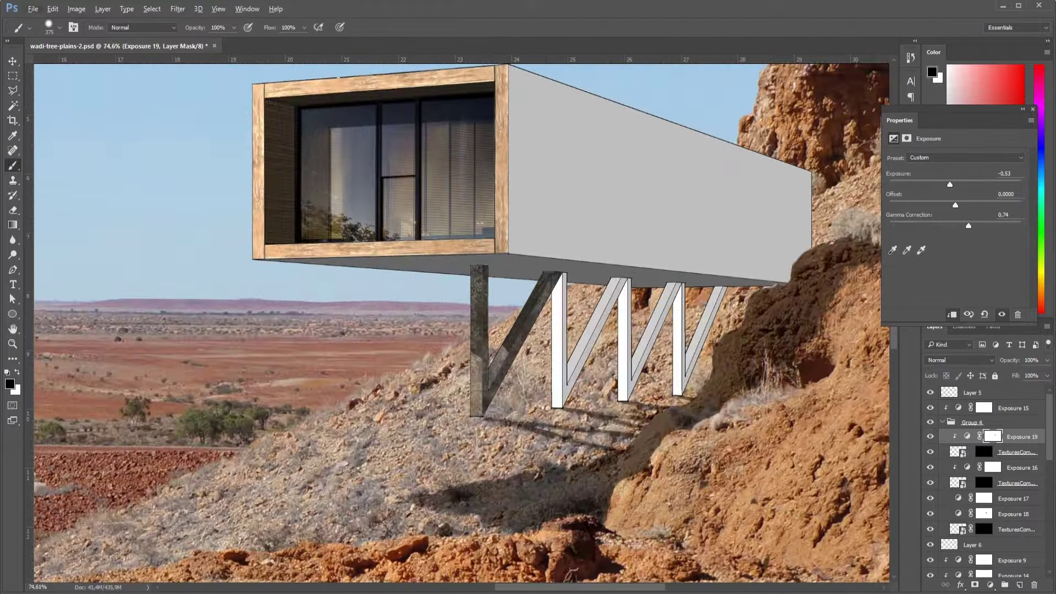
key("alt+bracketright")
key("alt+bracketright")
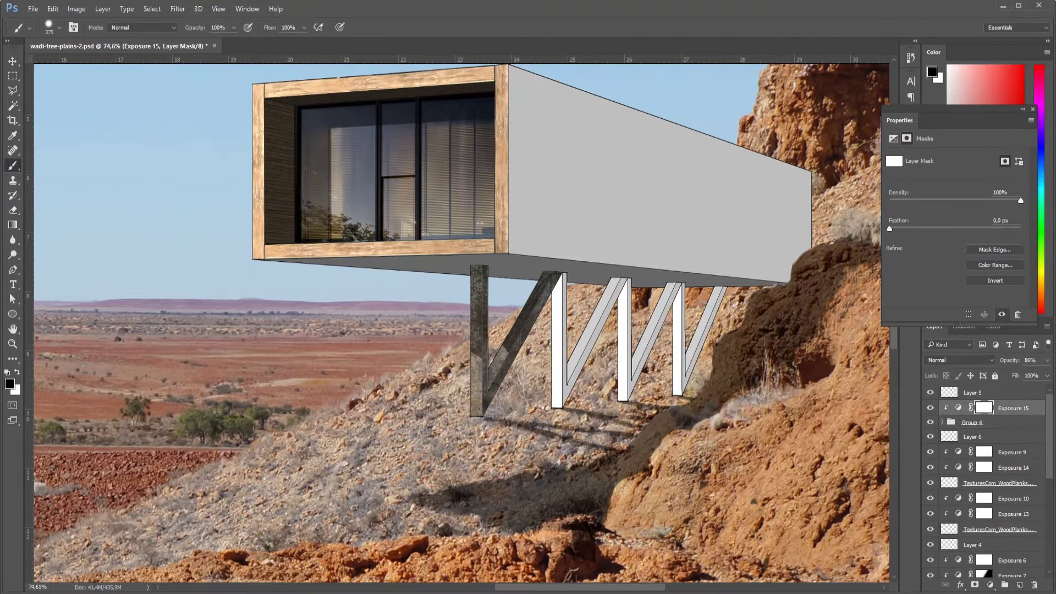
Hide the brick texture layer on the cabin's side.
scroll(984, 467, "down", 3)
scroll(984, 467, "down", 3)
left_click(929, 479)
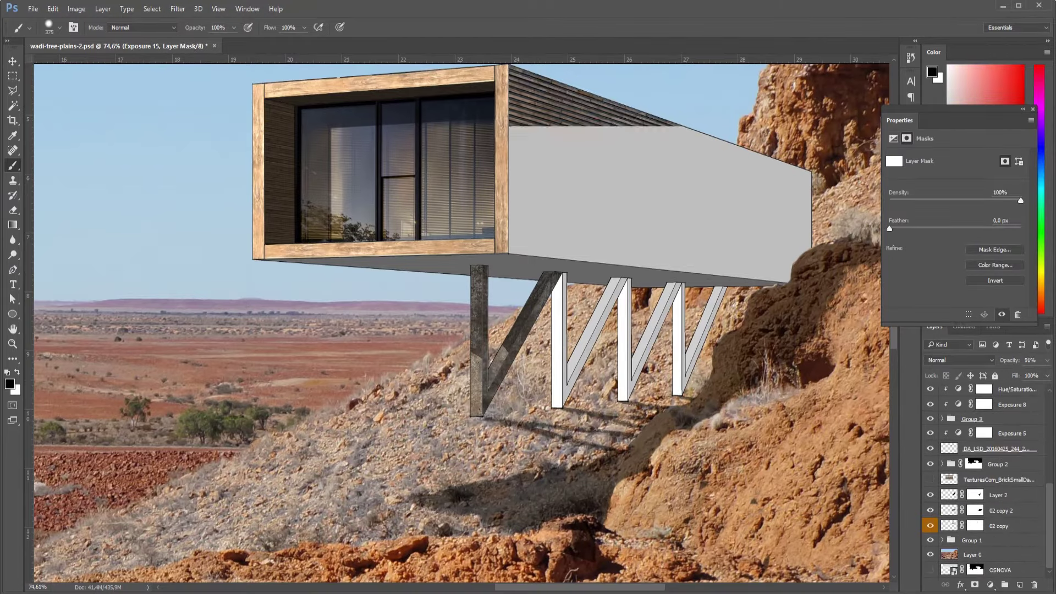
scroll(704, 413, "down", 1)
scroll(704, 429, "down", 3)
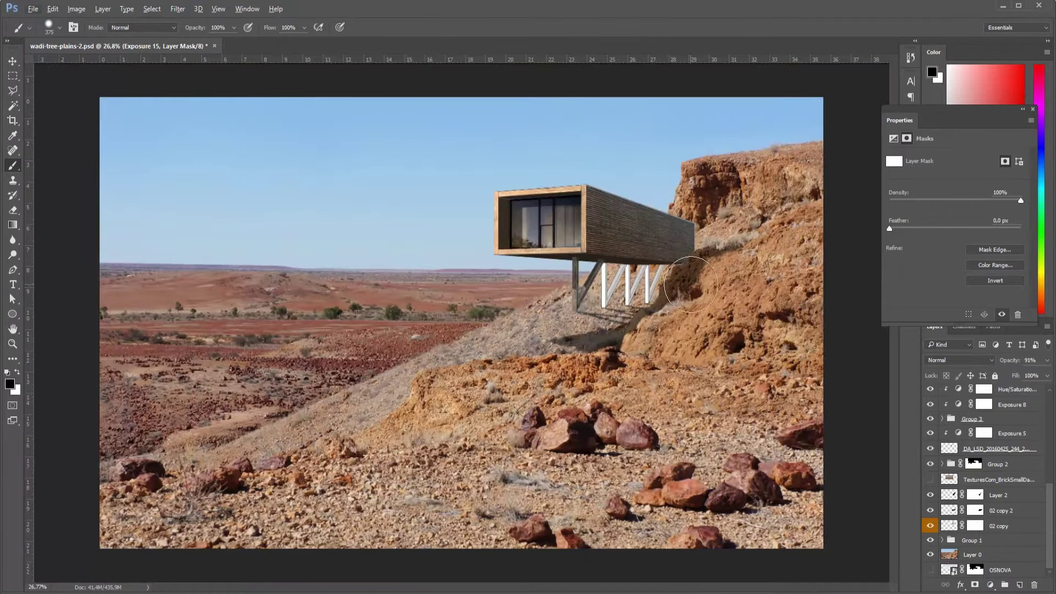
scroll(458, 313, "up", 1)
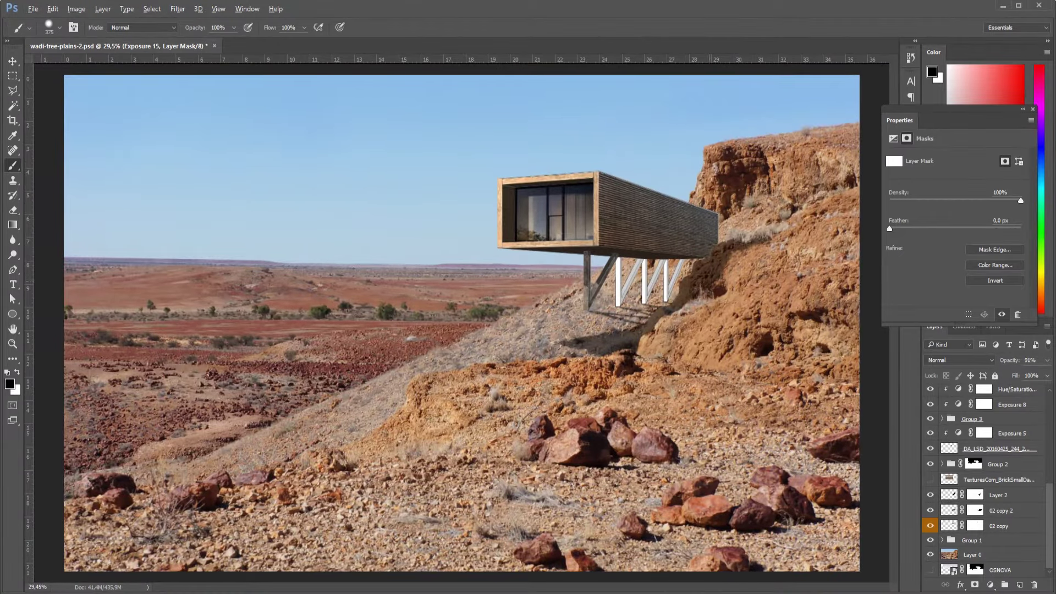
scroll(676, 258, "up", 1)
scroll(984, 478, "up", 5)
scroll(638, 296, "up", 1)
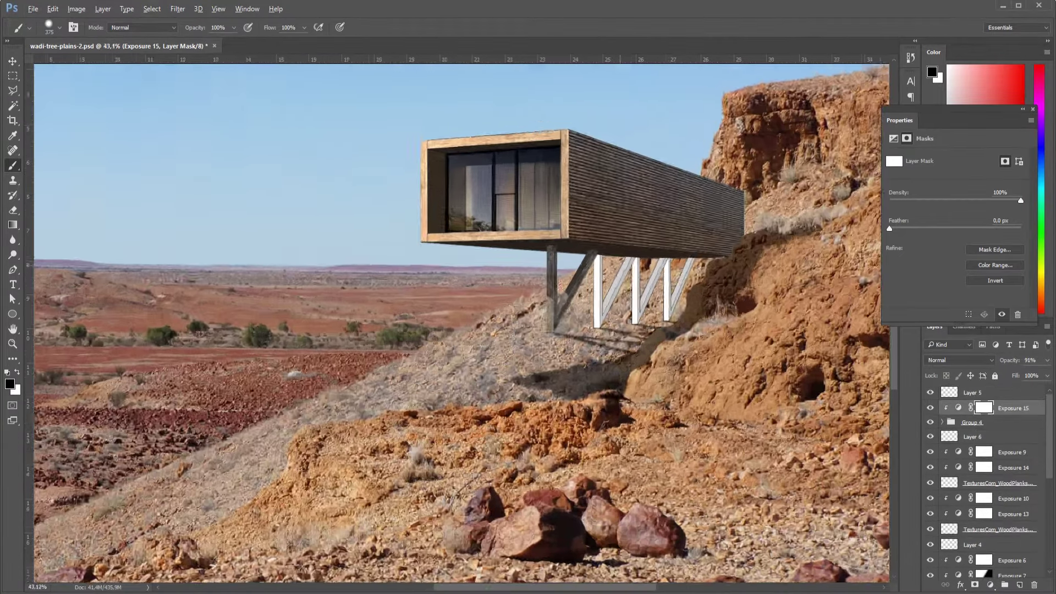
scroll(610, 261, "up", 6)
scroll(610, 261, "up", 5)
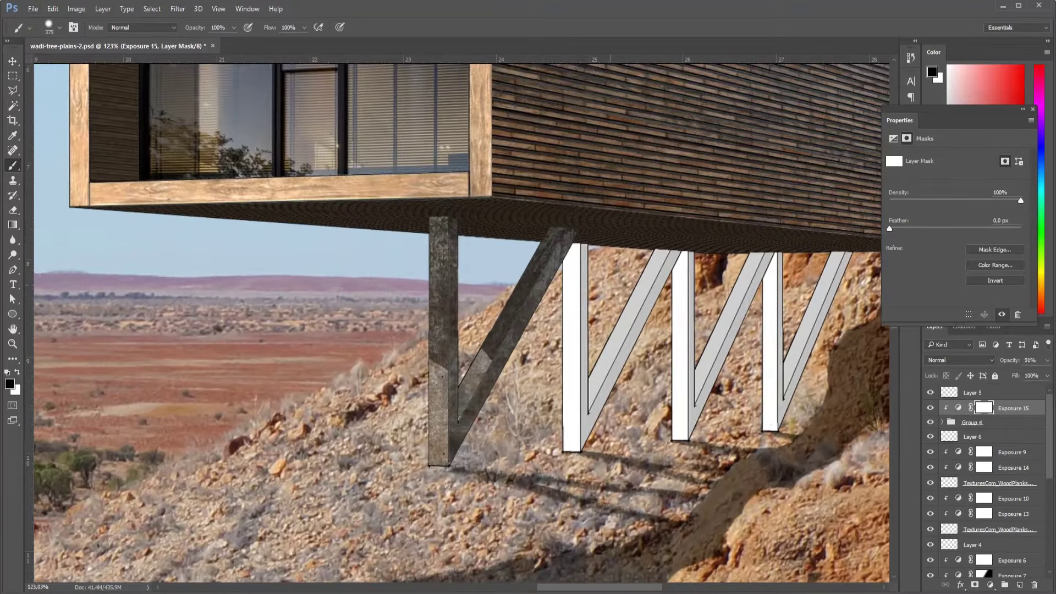
scroll(605, 277, "up", 2)
scroll(605, 277, "down", 2)
scroll(645, 296, "down", 1)
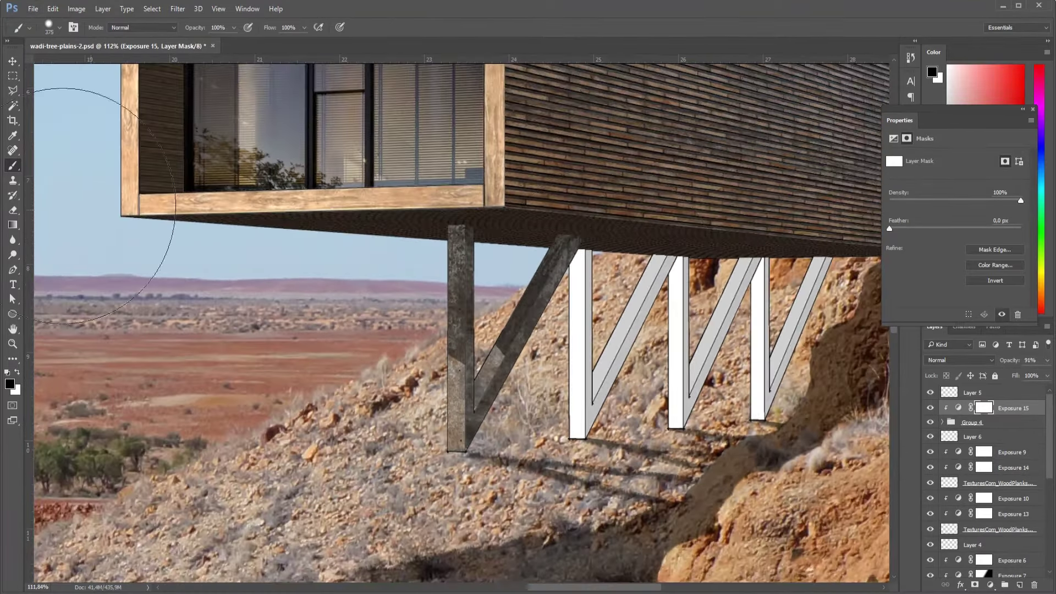
Expand Group 4 and lower Exposure 17 to darken the stilt area.
key("v")
key("alt+bracketleft")
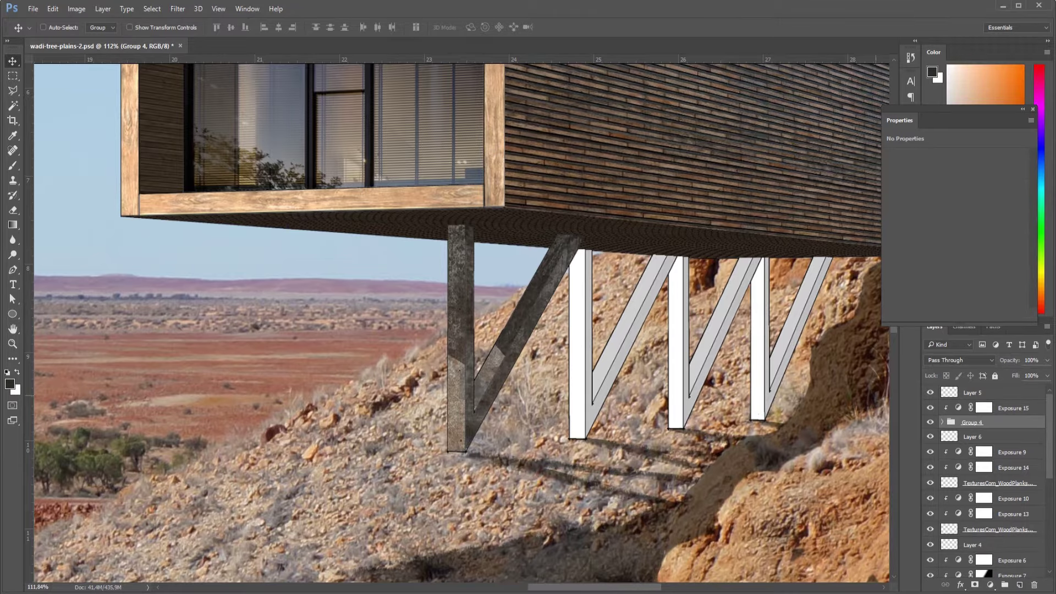
key("ctrl+j")
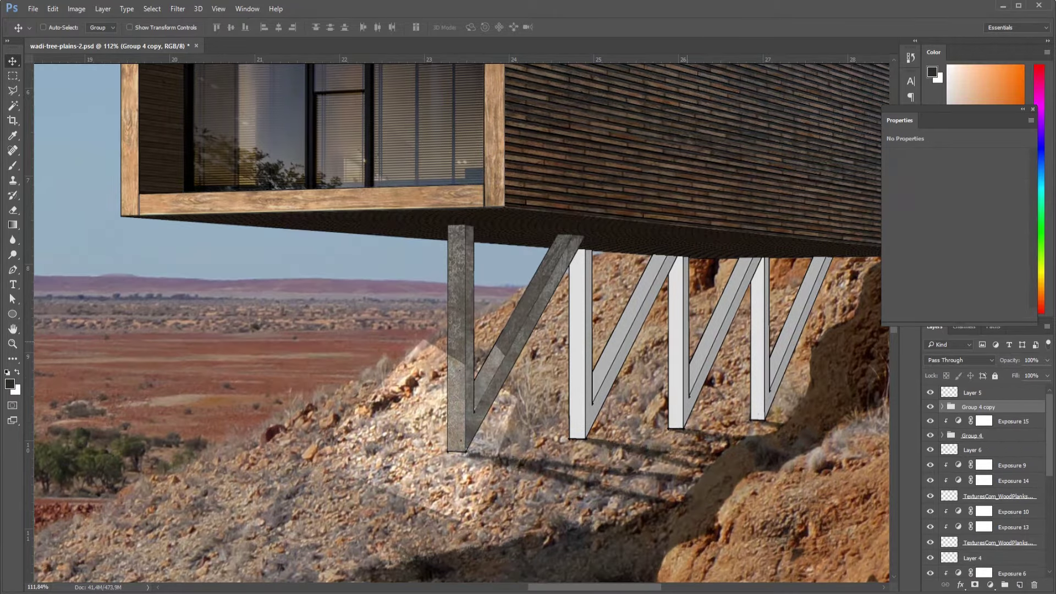
key("Delete")
scroll(462, 324, "down", 5)
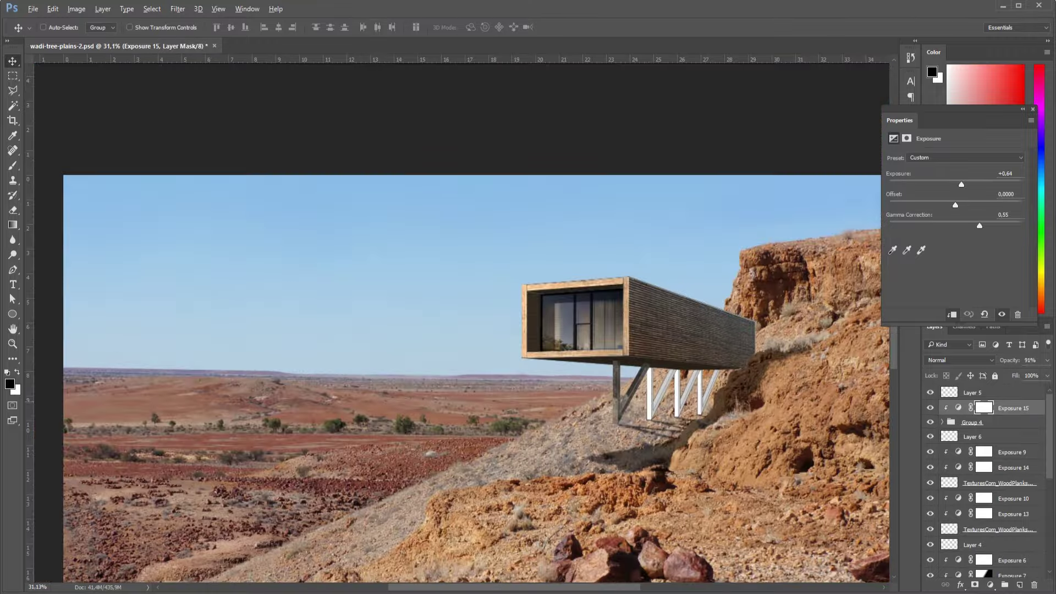
scroll(462, 325, "up", 2)
scroll(814, 357, "up", 2)
left_click(972, 422)
left_click(942, 422)
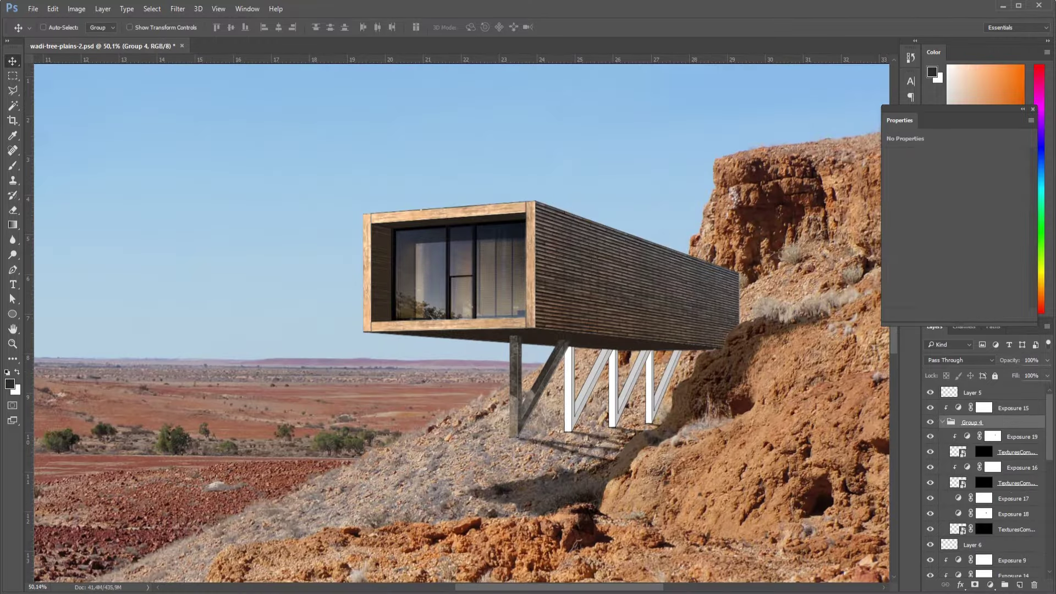
left_click(984, 513)
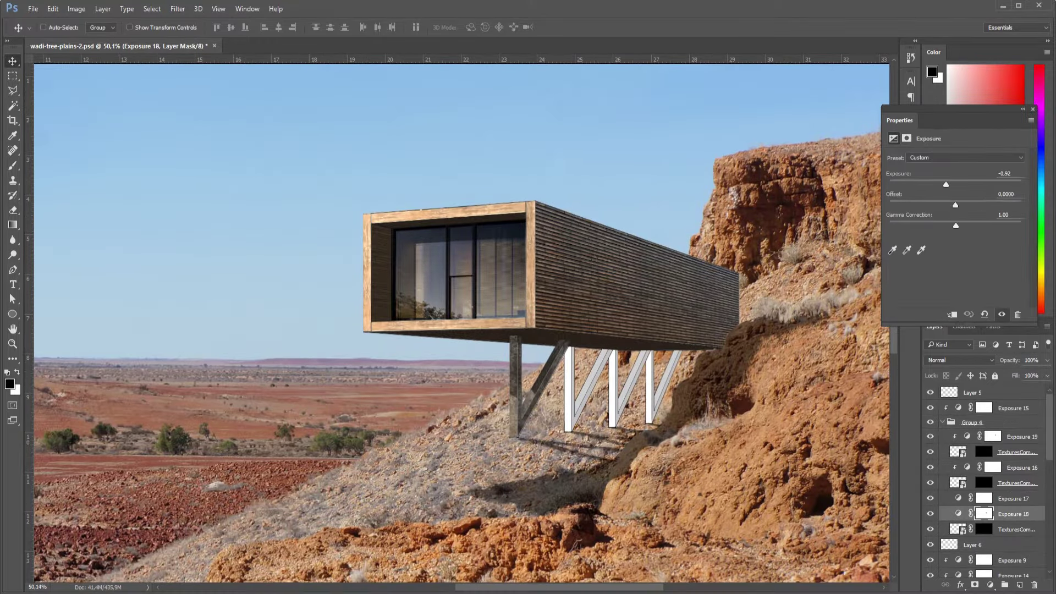
left_click(983, 498)
left_click_drag(966, 184, 960, 185)
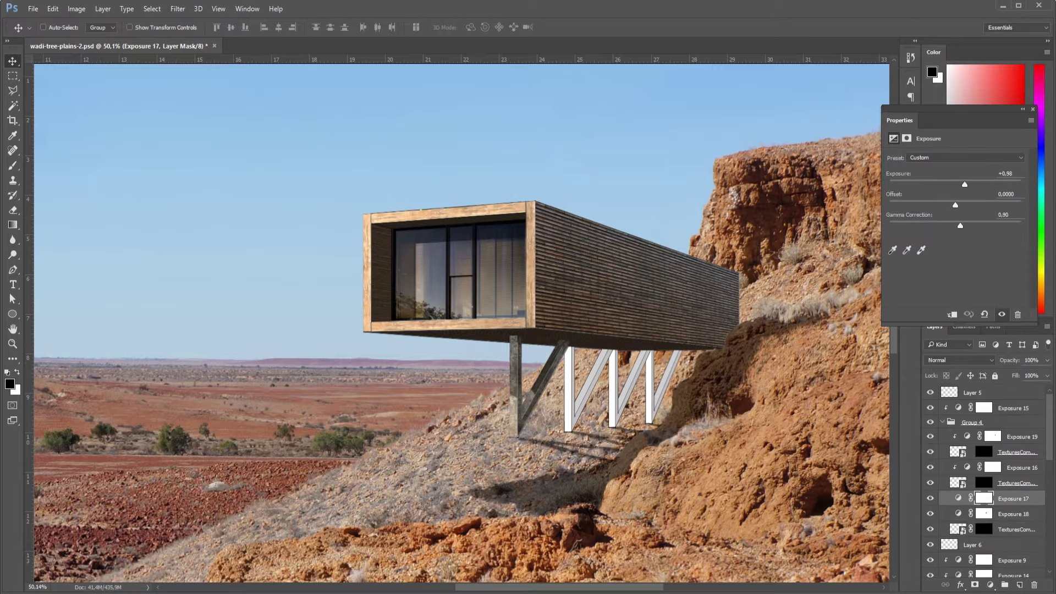
Add an Exposure adjustment above the leg's metal texture with Gamma 0.80.
left_click(957, 529)
left_click(989, 585)
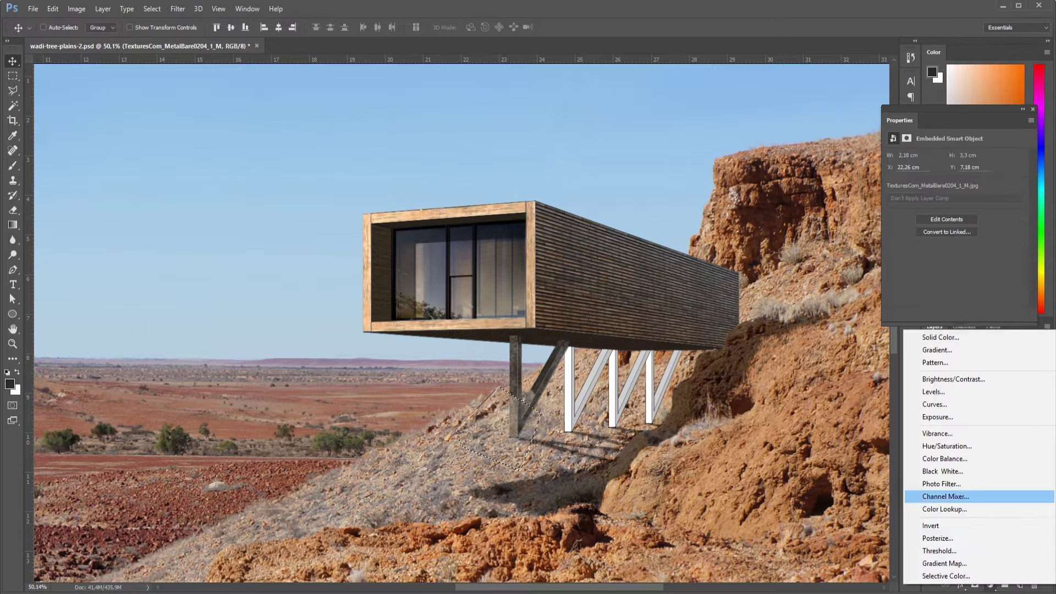
left_click(943, 417)
left_click_drag(956, 225, 965, 225)
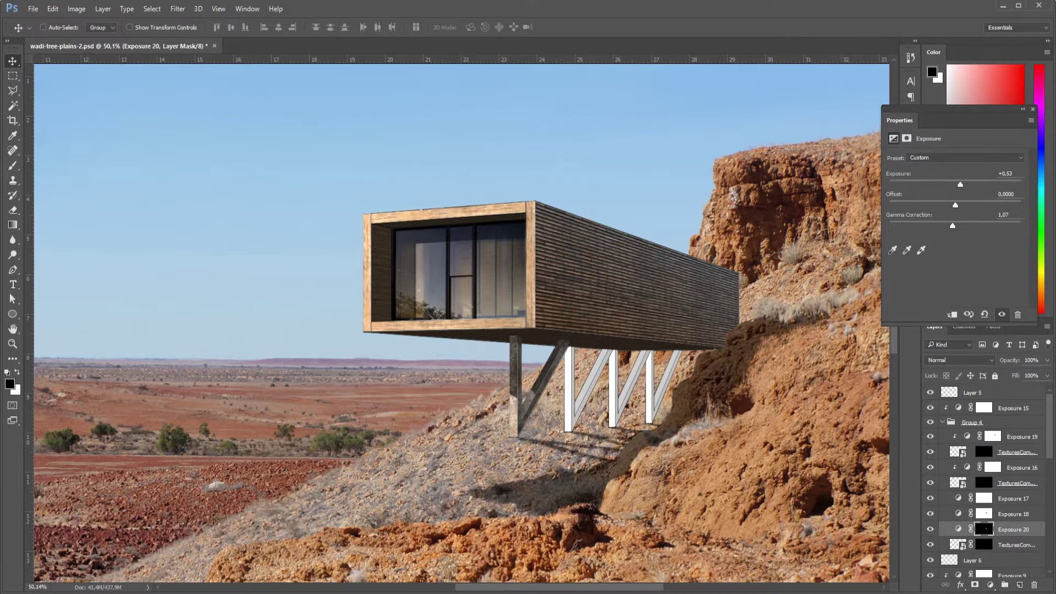
scroll(625, 373, "down", 1)
scroll(625, 374, "down", 2)
scroll(625, 374, "up", 2)
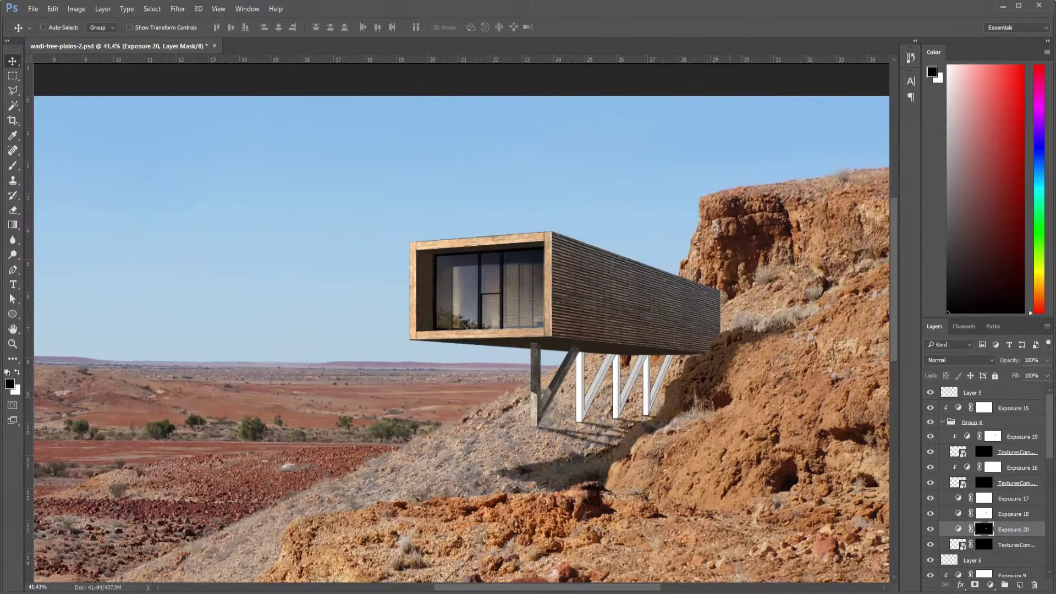
Add an Exposure adjustment above the second metal texture at Gamma 1.00, Exposure +0.64.
left_click(958, 452, "ctrl")
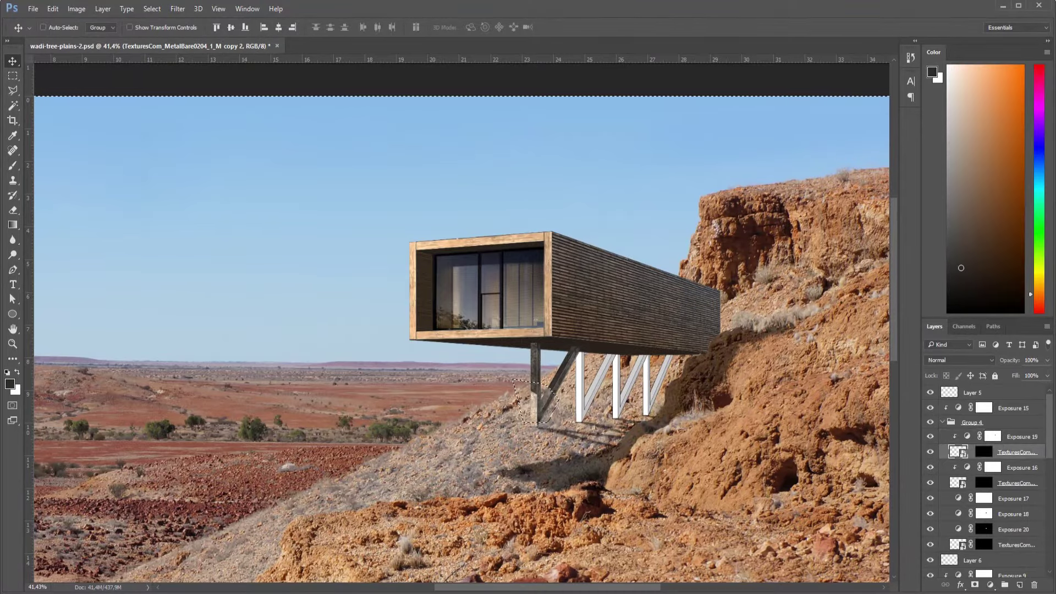
left_click(990, 584)
left_click(938, 418)
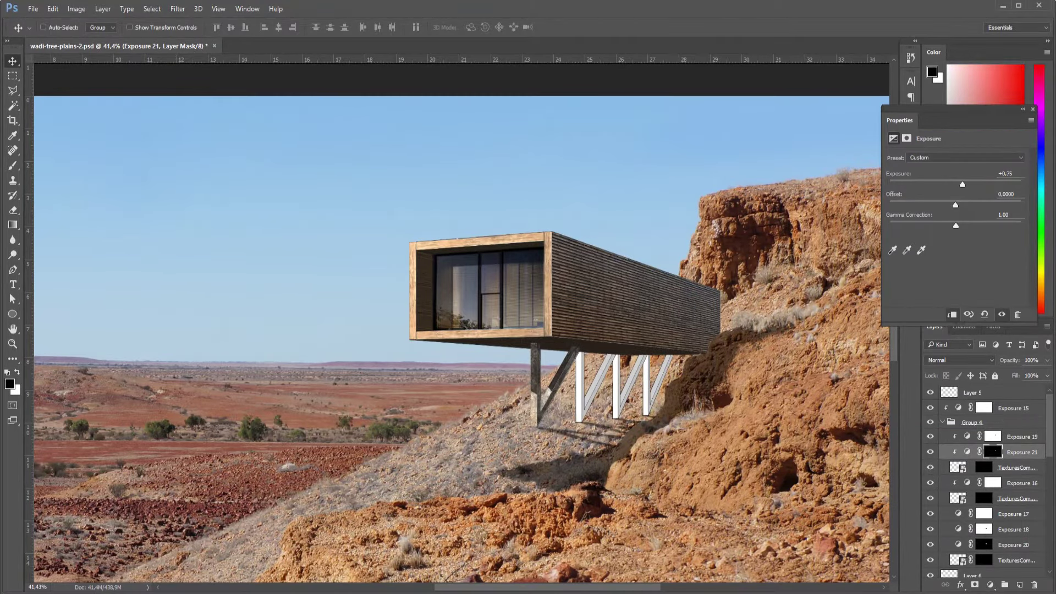
left_click_drag(961, 226, 956, 225)
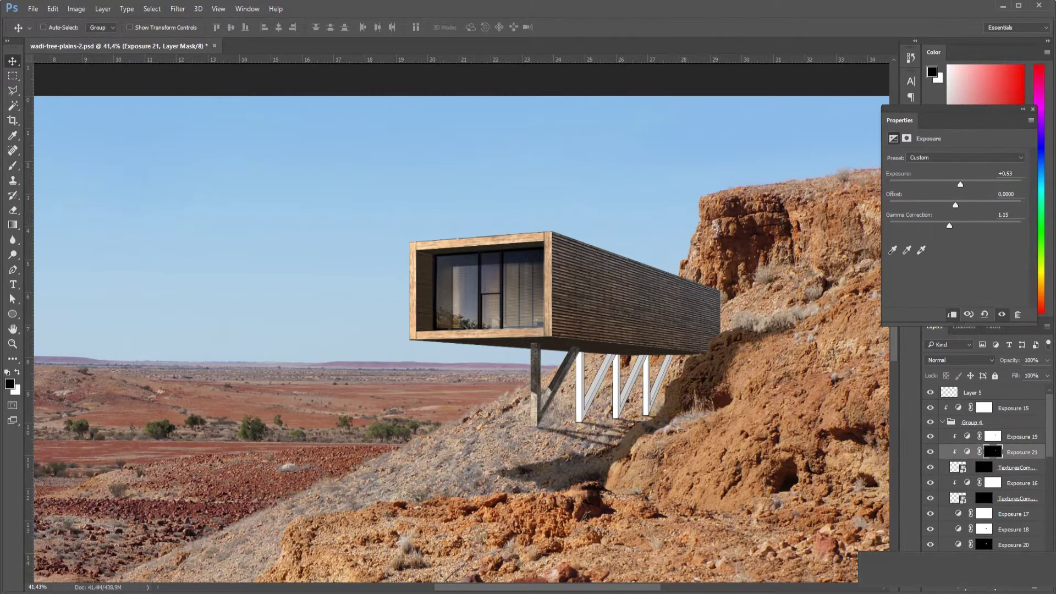
left_click_drag(963, 185, 961, 184)
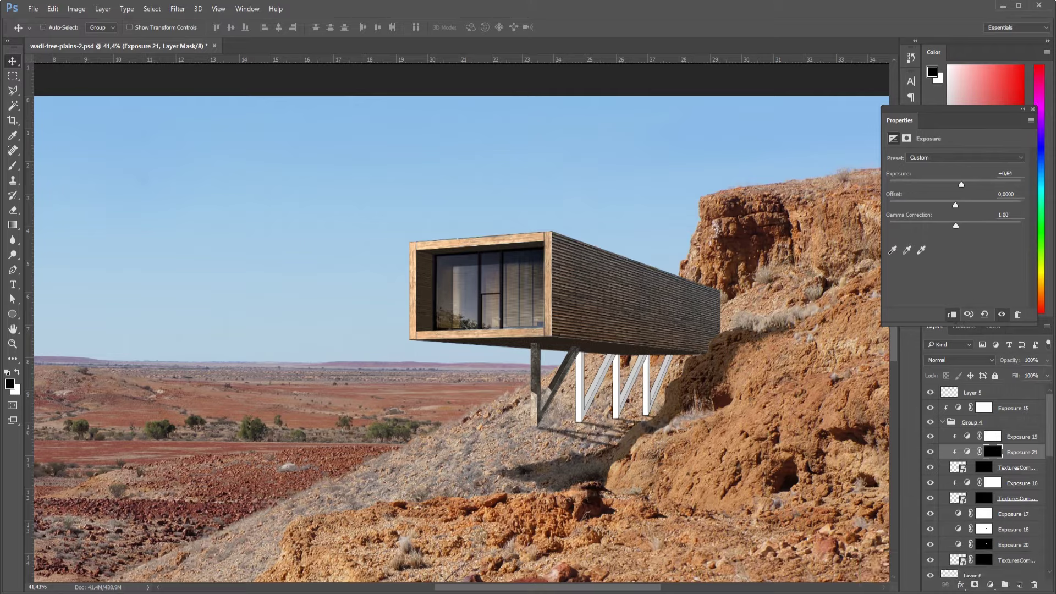
left_click(982, 482, "shift")
Combine the selected stilt layers into one smart object.
scroll(982, 480, "down", 1)
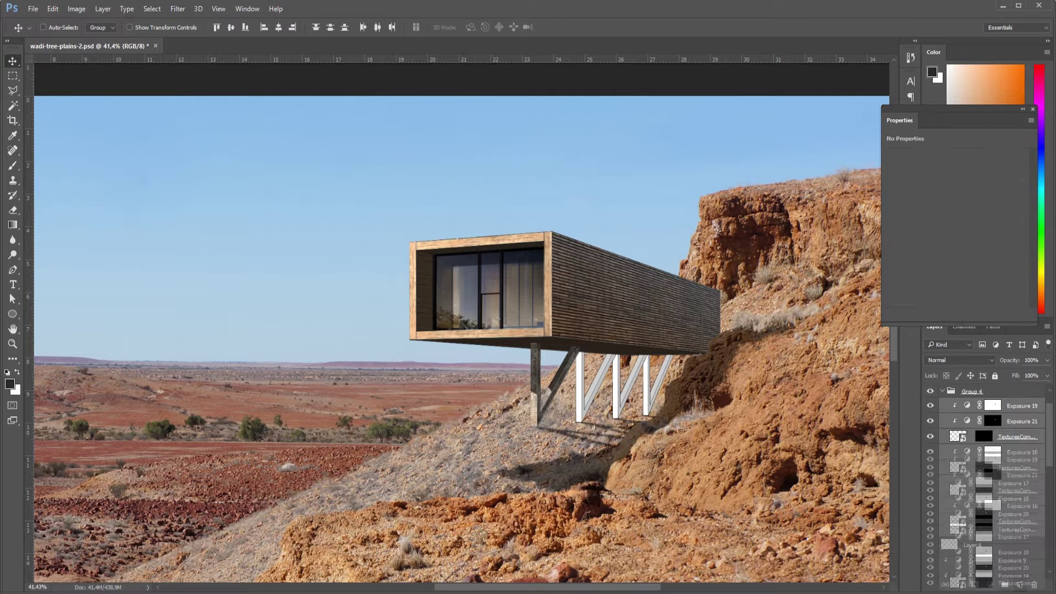
left_click(1011, 561, "shift")
right_click(1008, 528)
left_click(903, 151)
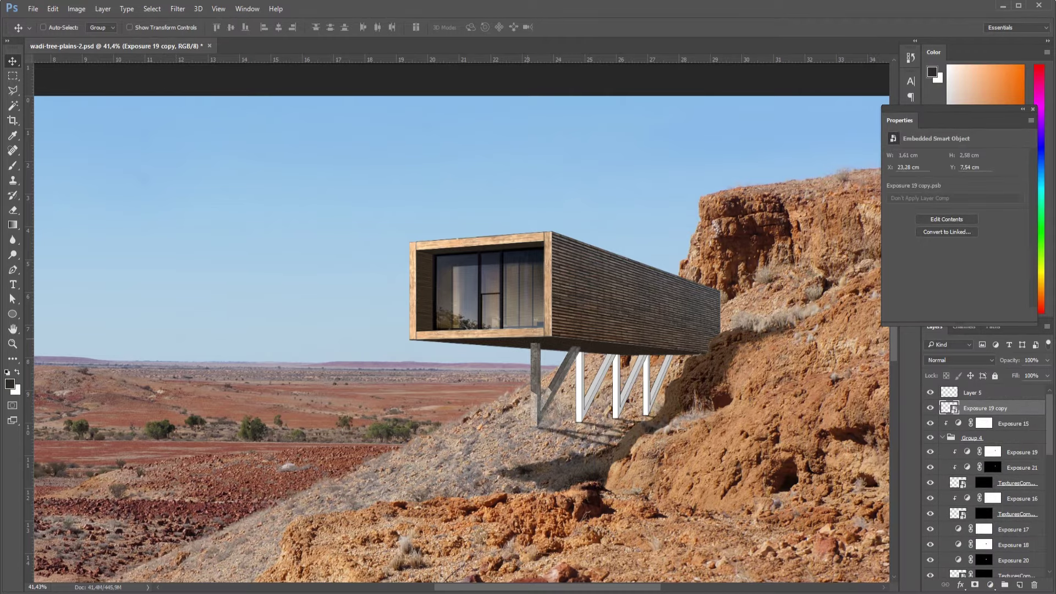
Place a copy of the leg further right, rasterize it, and scale it to about 84%.
left_click_drag(556, 385, 614, 385)
key("ctrl+t")
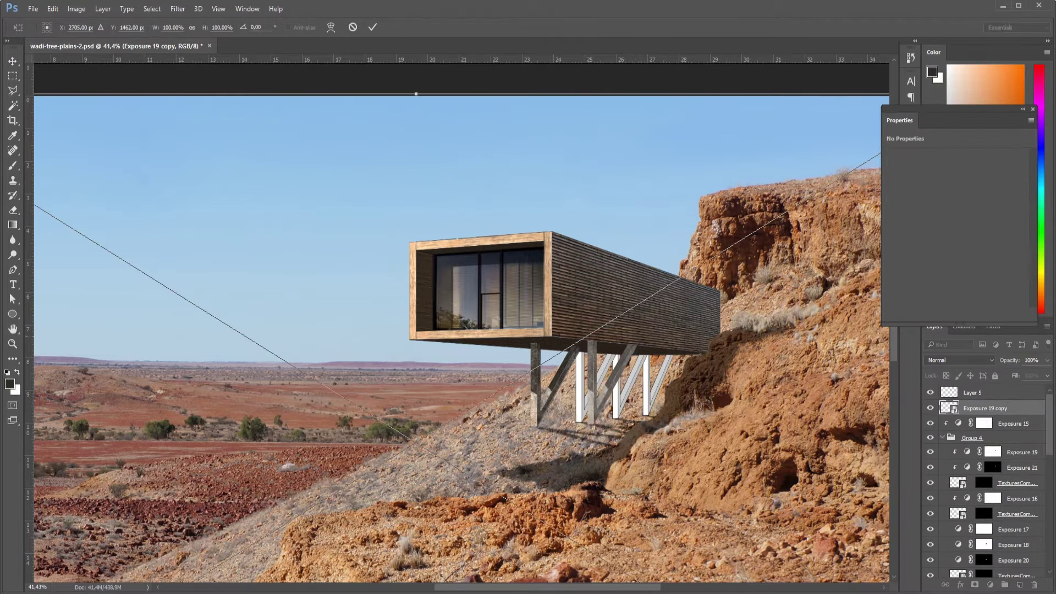
key("Return")
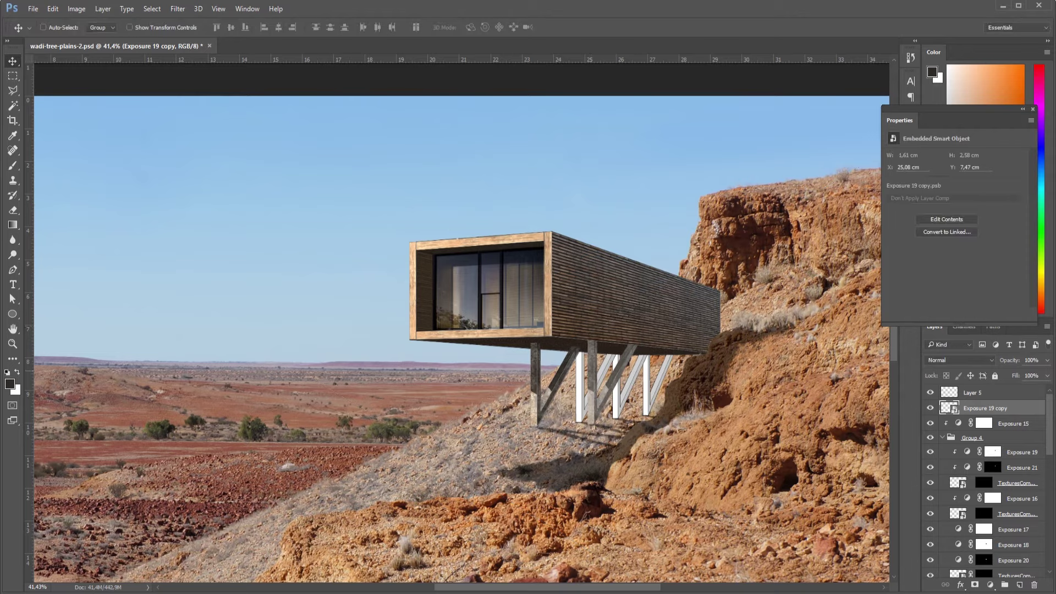
key("ctrl+t")
key("Return")
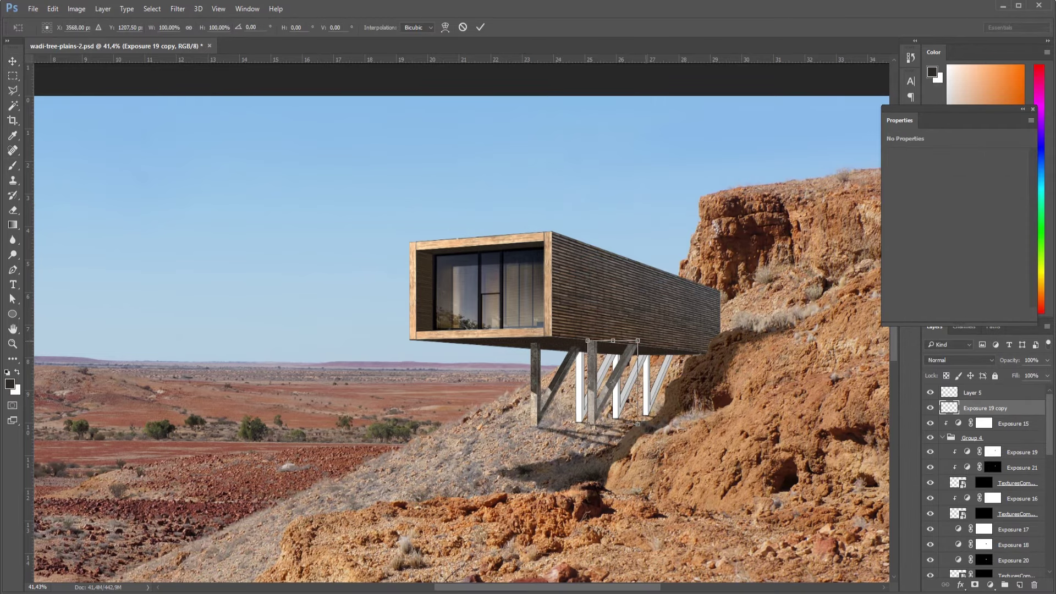
mouse_move(613, 423)
left_mouse_down()
mouse_move(601, 418)
mouse_move(597, 385)
left_mouse_up()
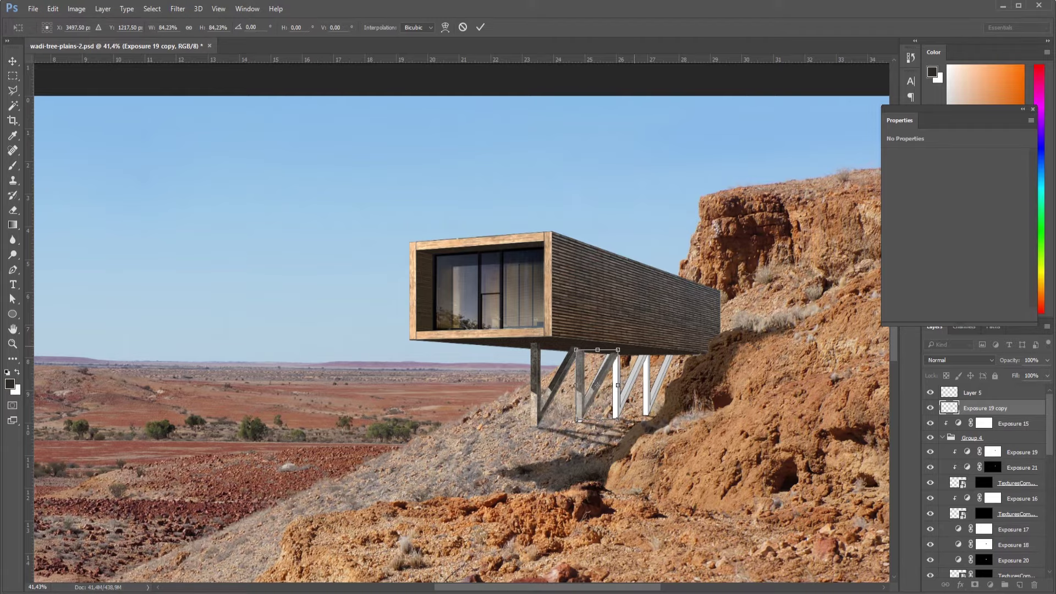
key("Return")
Try warping the copied leg in Free Transform, then undo the bend.
key("b")
scroll(632, 318, "up", 2)
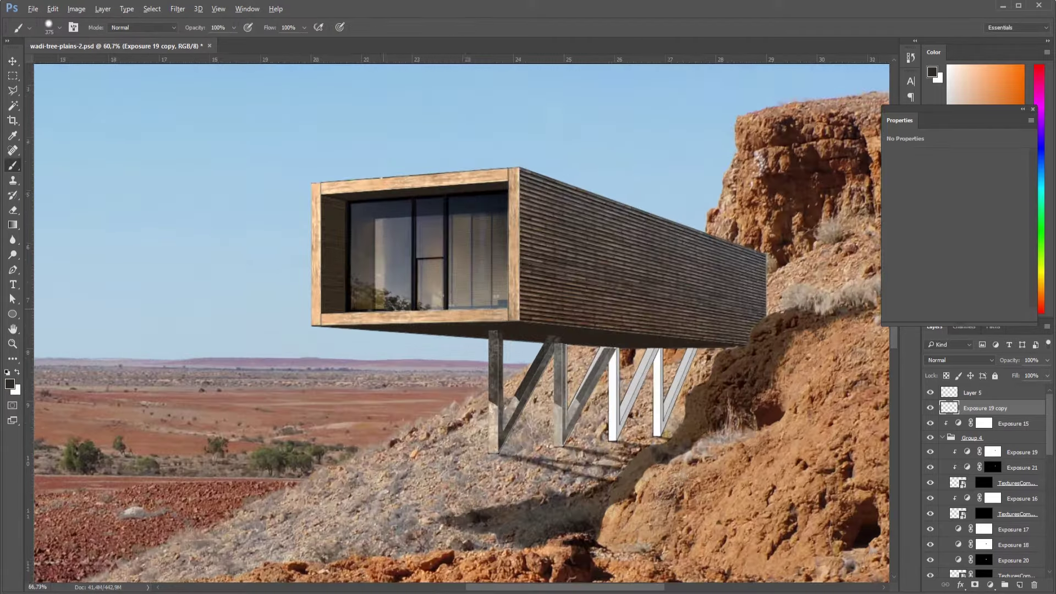
scroll(605, 341, "up", 3)
scroll(535, 373, "up", 1)
left_click_drag(535, 373, 547, 337)
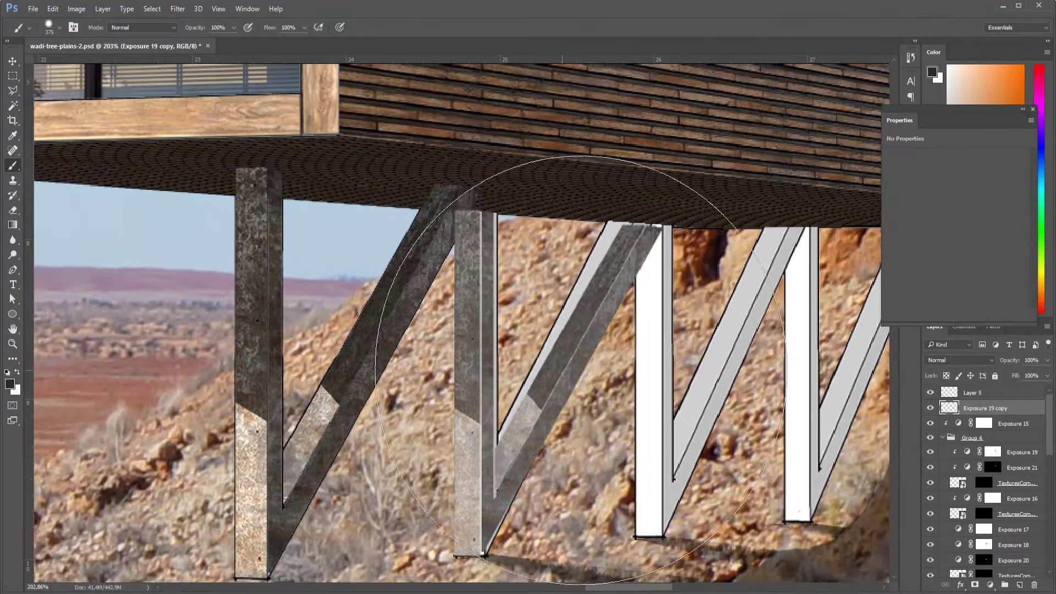
key("ctrl+t")
right_click(498, 284)
left_click(594, 348)
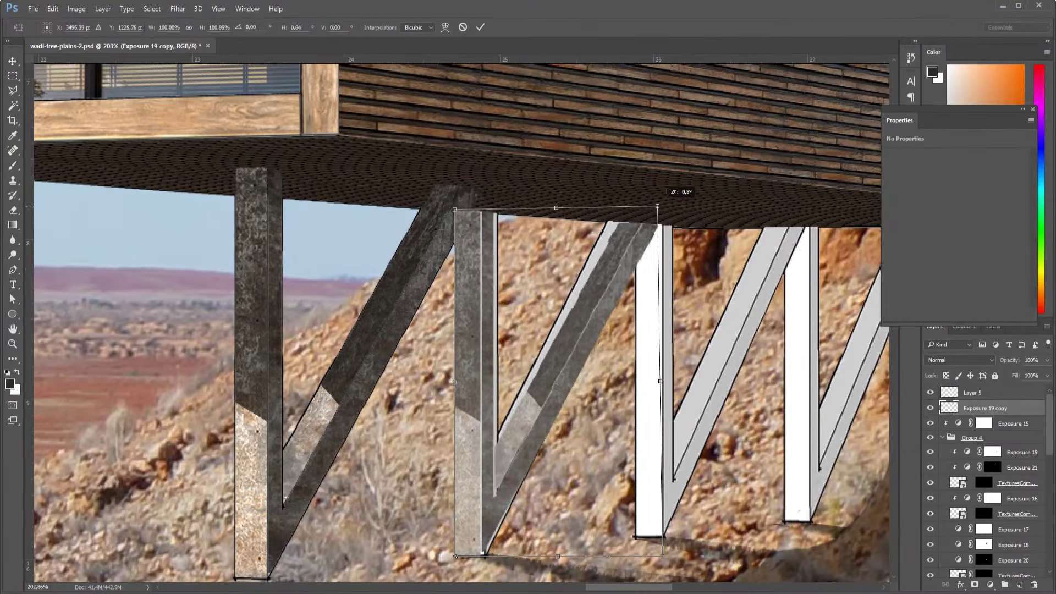
right_click(638, 251)
left_click(664, 339)
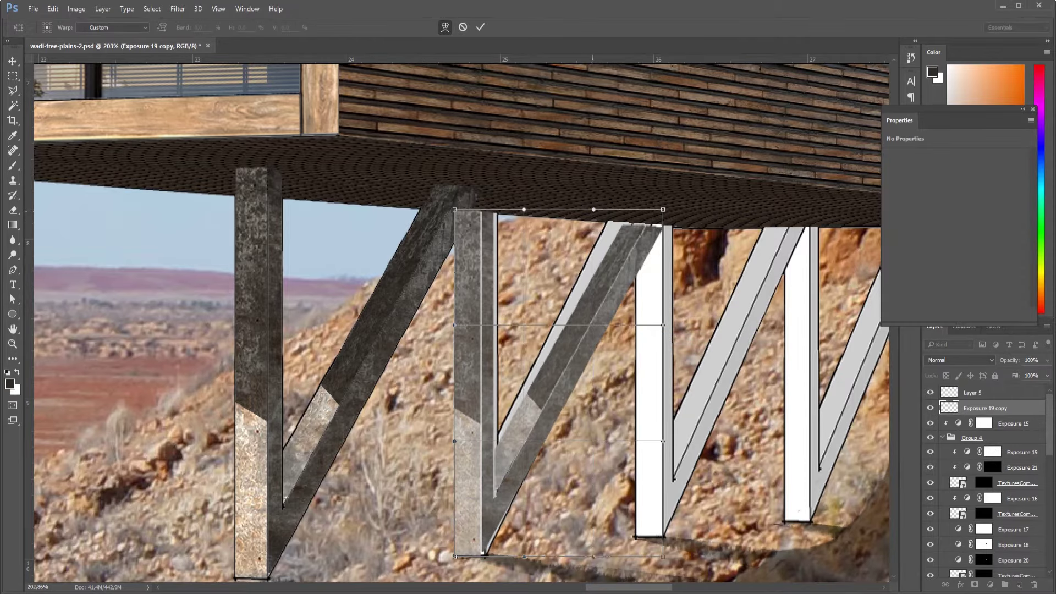
left_click_drag(662, 209, 564, 198)
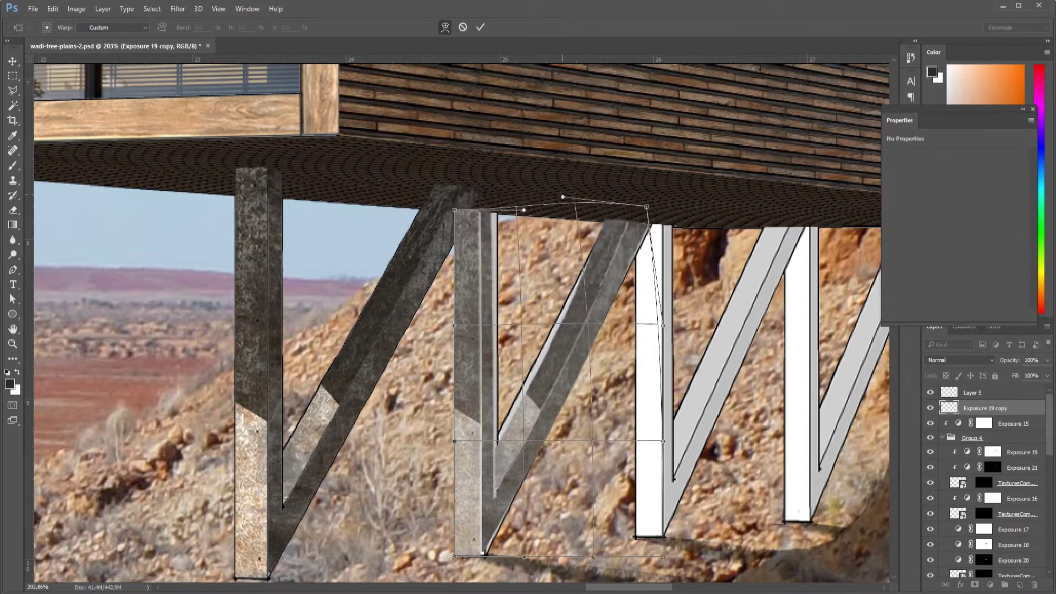
key("ctrl+z")
key("ctrl+z")
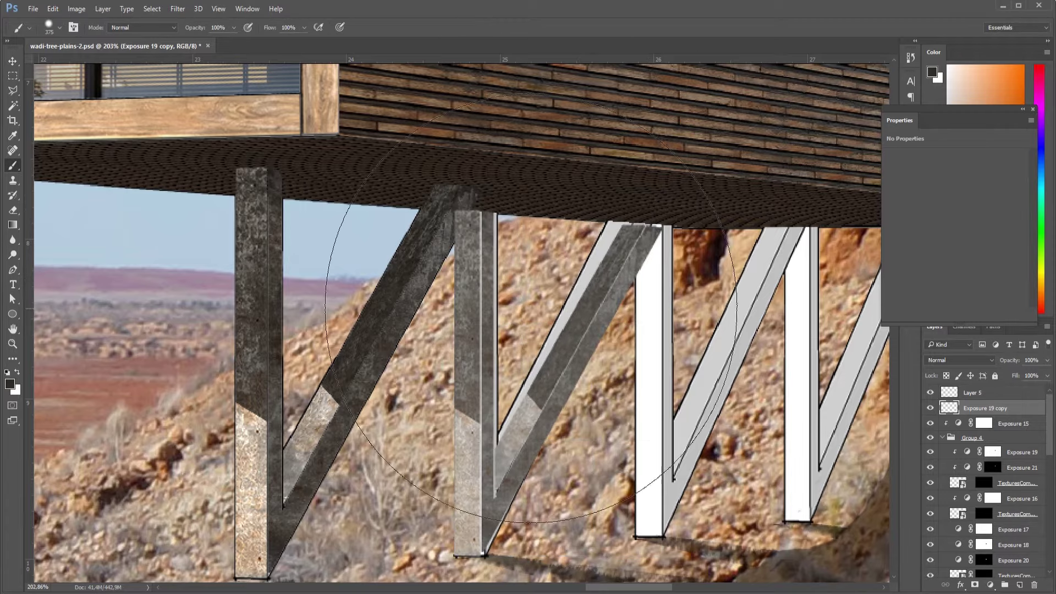
key("ctrl+z")
Narrow the support copy to the post width and stretch it up to the cabin floor.
left_click_drag(662, 383, 644, 383)
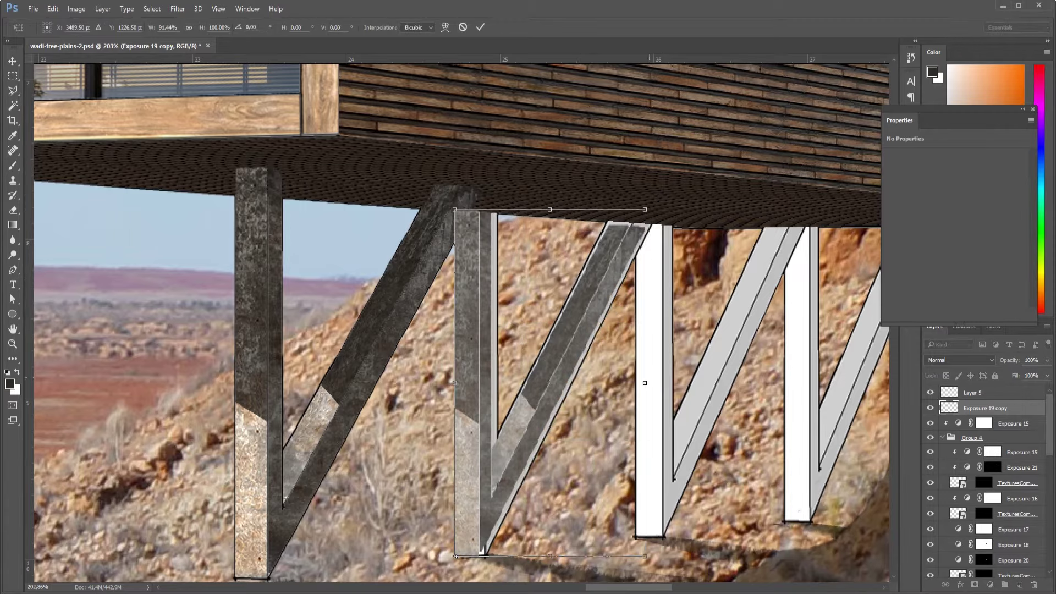
left_click_drag(644, 209, 653, 192)
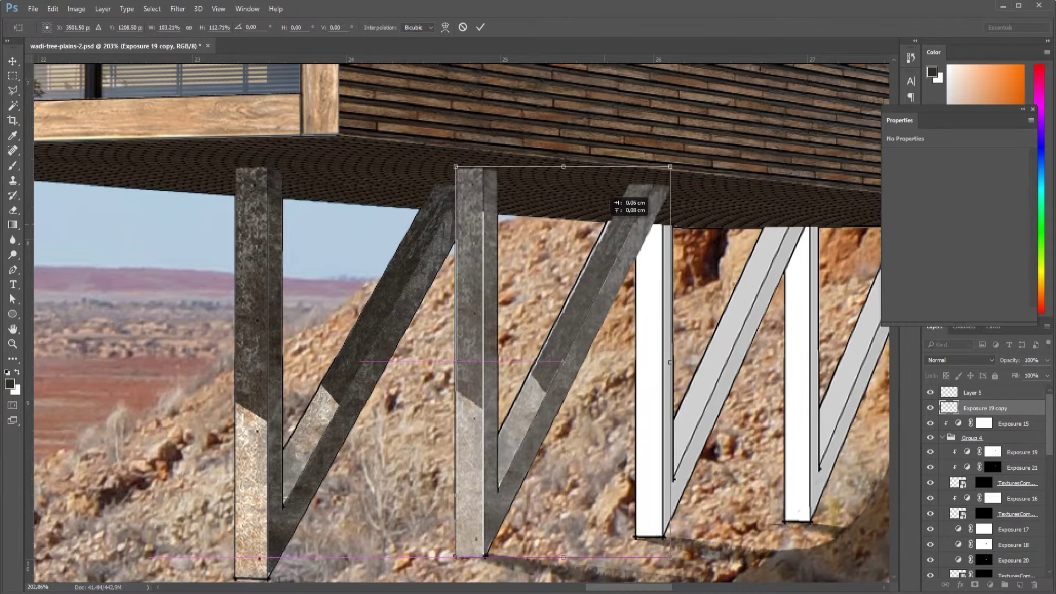
left_click_drag(653, 193, 670, 166)
key("Up")
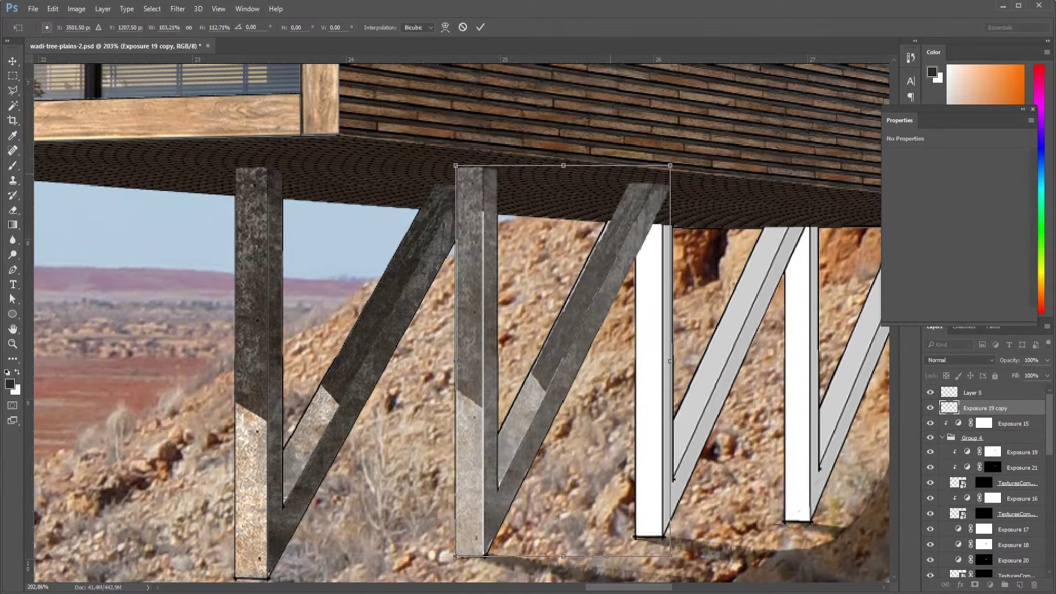
left_click_drag(670, 360, 667, 360)
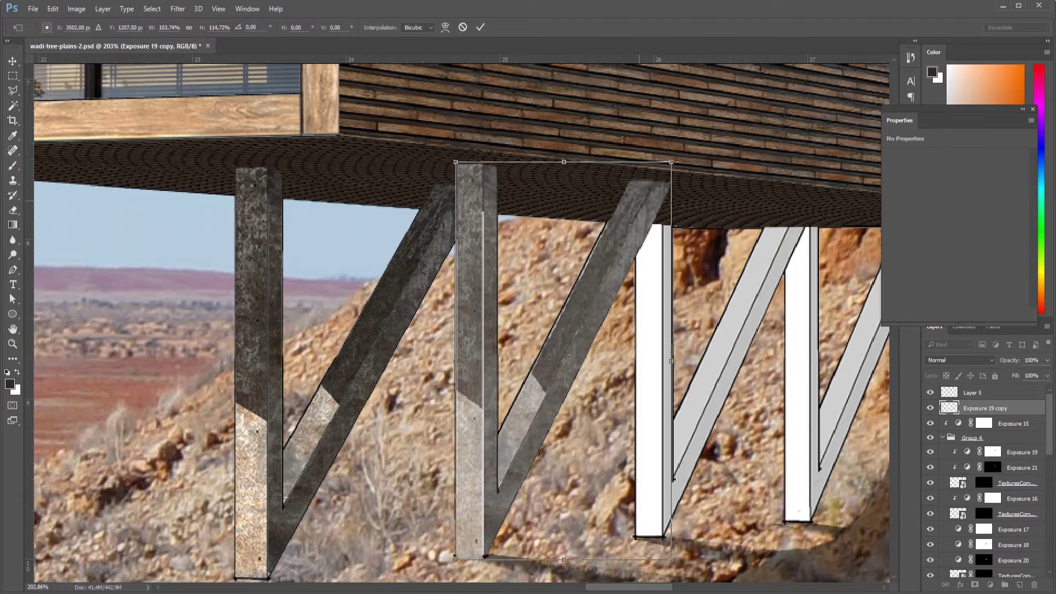
key("Return")
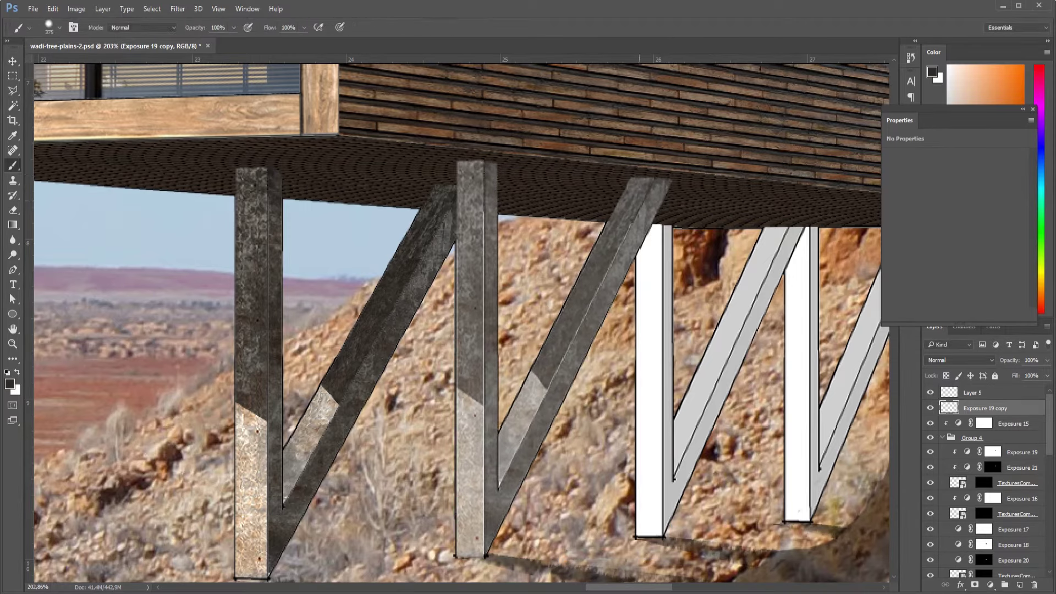
scroll(577, 236, "down", 2)
scroll(578, 236, "down", 2)
scroll(577, 236, "down", 2)
Clip an Exposure adjustment (+0.59, Gamma about 0.62) to Exposure 19 copy and group them as Group 5.
scroll(578, 236, "up", 2)
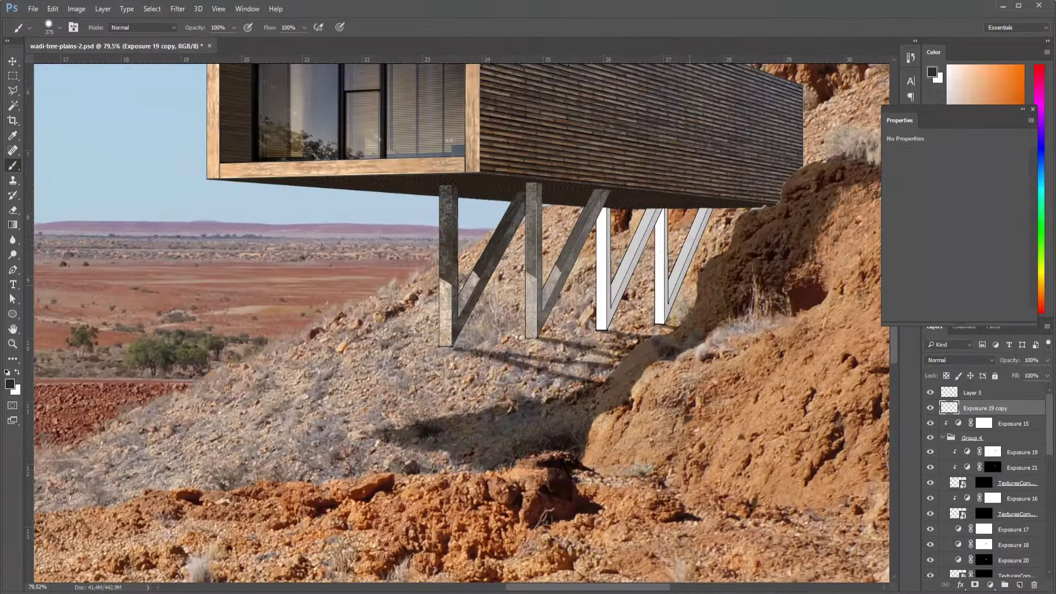
left_click(989, 585)
left_click(943, 427)
left_click(952, 313)
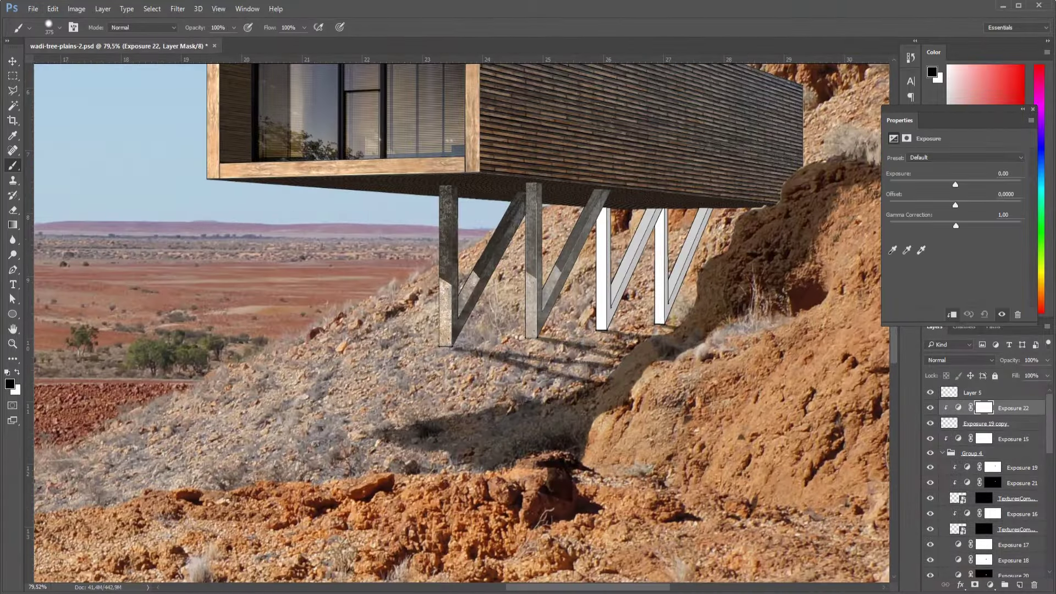
left_click_drag(955, 184, 955, 184)
left_click_drag(955, 226, 967, 226)
left_click_drag(955, 184, 961, 185)
left_click_drag(971, 226, 970, 225)
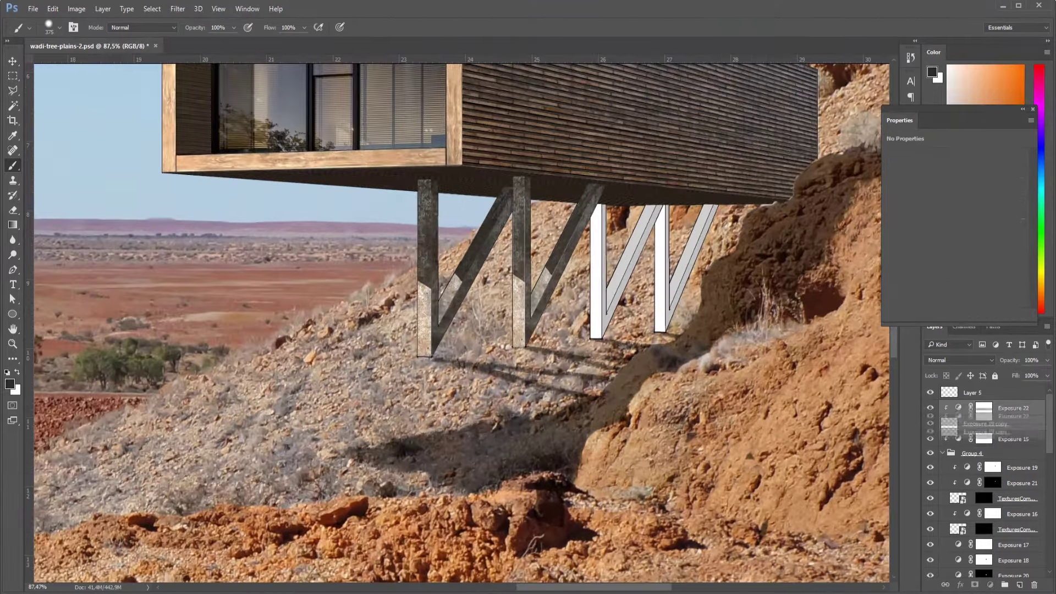
mouse_move(968, 428)
left_mouse_down()
mouse_move(968, 454)
mouse_move(949, 440)
mouse_move(948, 418)
left_mouse_up()
key("ctrl+g")
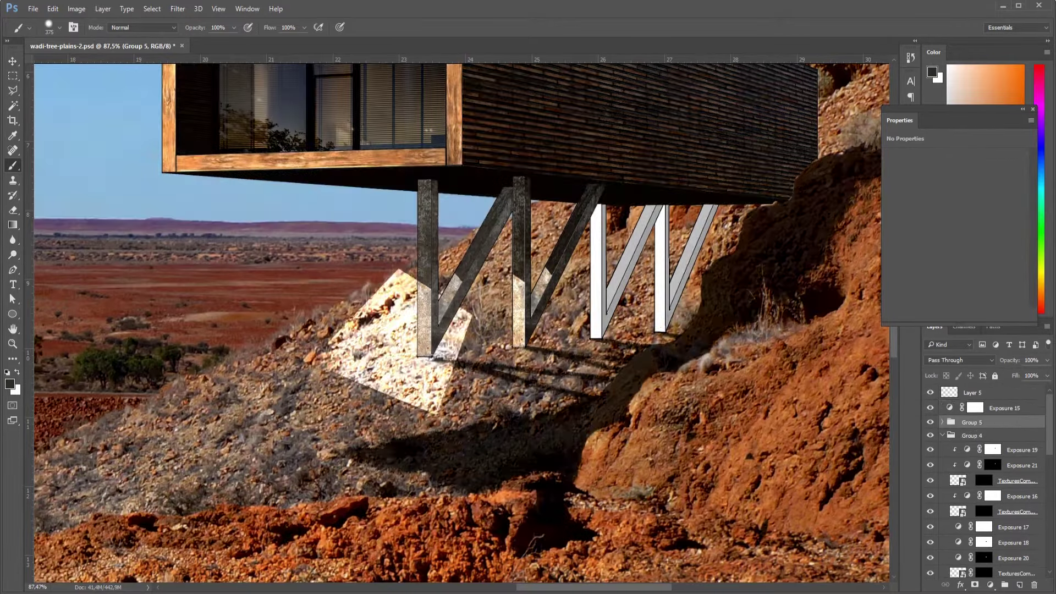
scroll(588, 237, "up", 2)
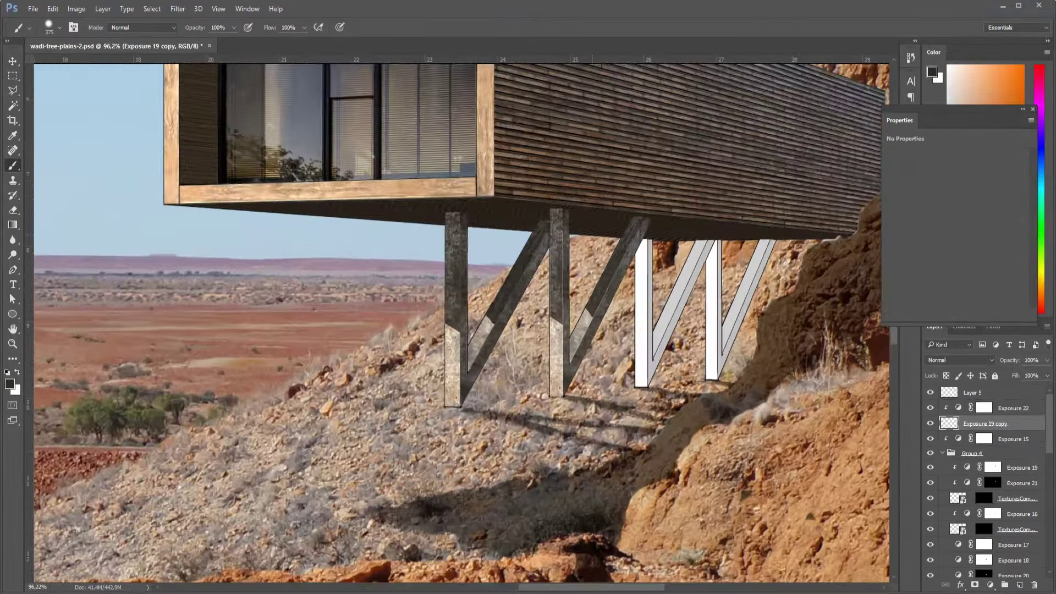
scroll(589, 237, "up", 2)
scroll(588, 237, "up", 2)
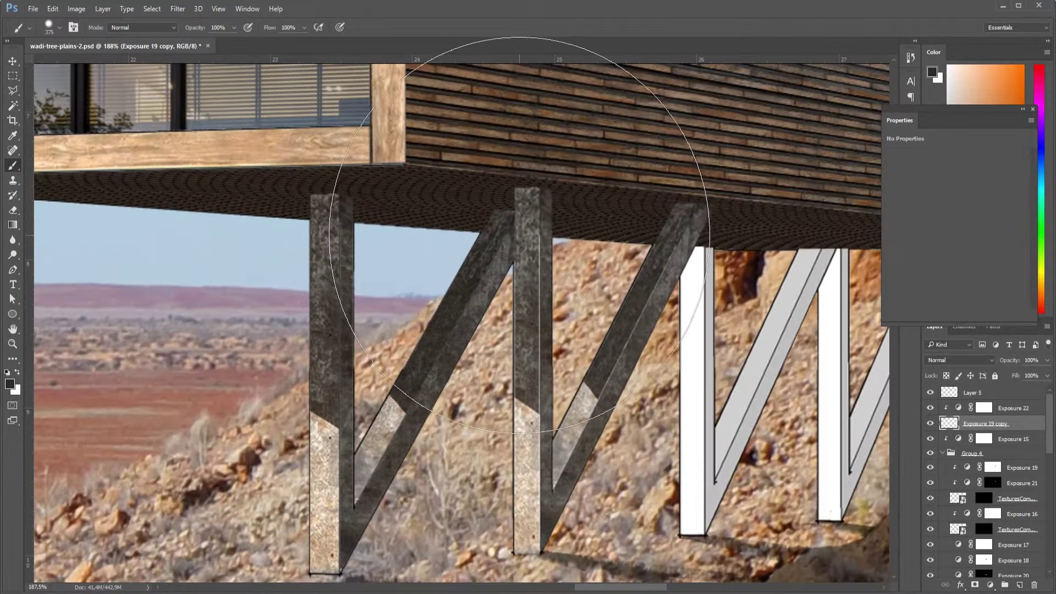
scroll(511, 231, "up", 1)
scroll(511, 231, "up", 2)
scroll(512, 231, "down", 3)
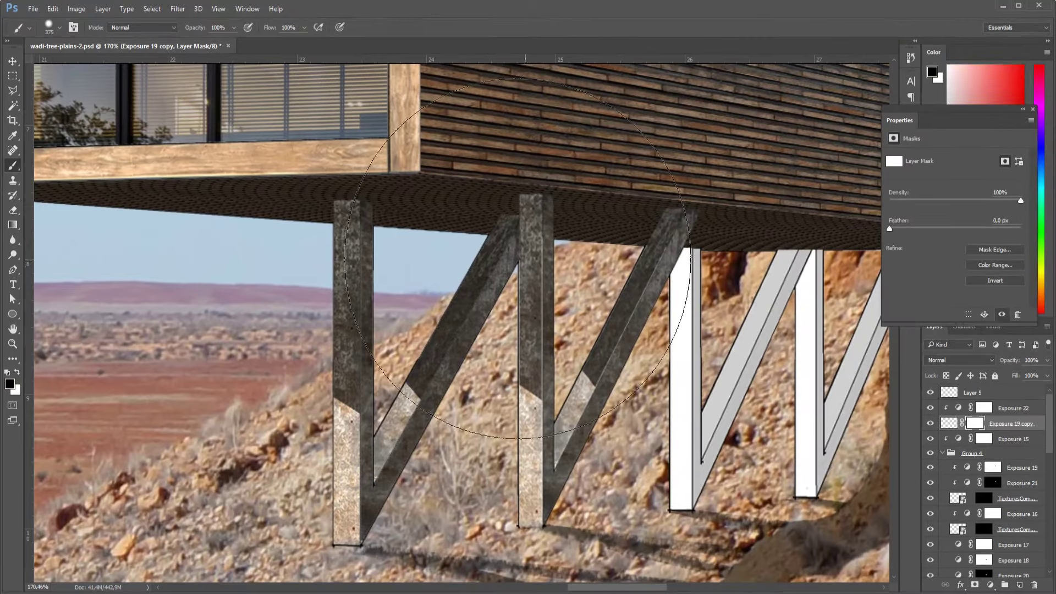
left_click_drag(519, 222, 494, 222)
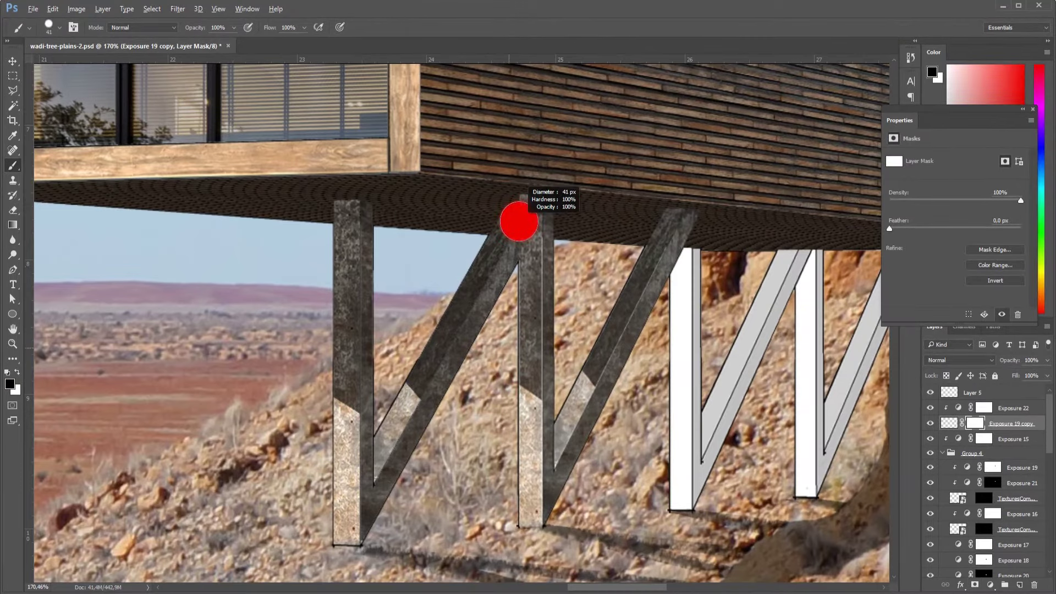
key("l")
scroll(474, 198, "up", 3)
key("ctrl+comma")
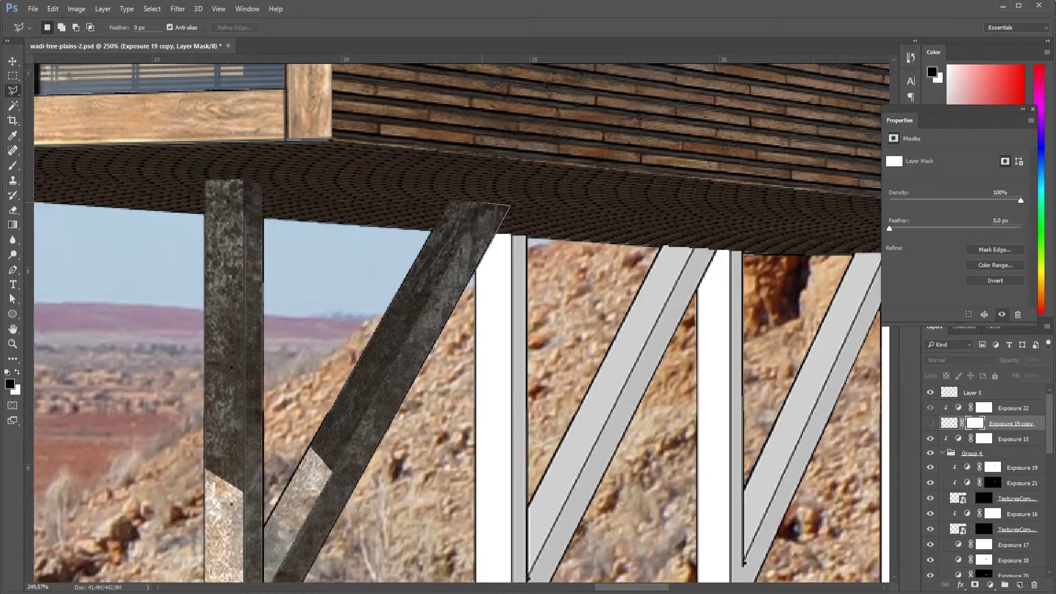
double_click(379, 257)
left_click(975, 584)
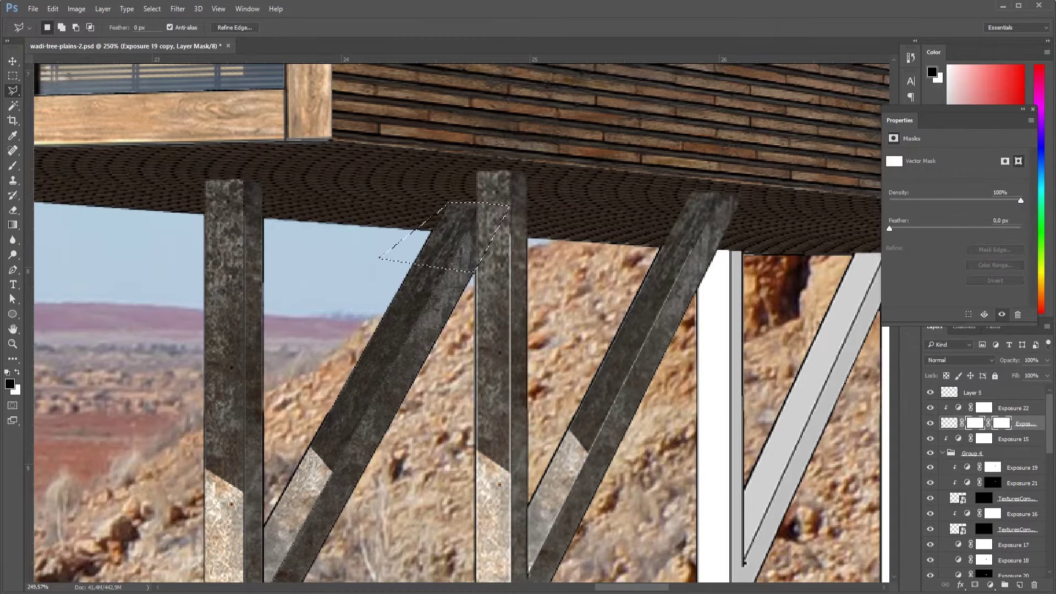
key("ctrl+z")
key("b")
key("ctrl+d")
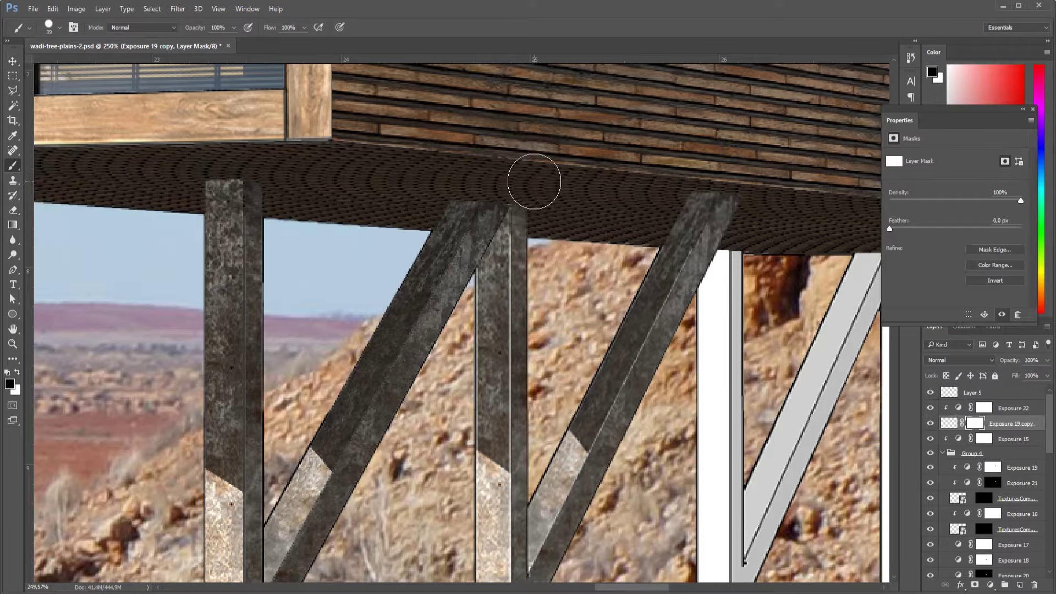
Paint black with a 10 px brush on Exposure 19 copy's mask to hide the post top above the floor.
scroll(541, 186, "down", 1)
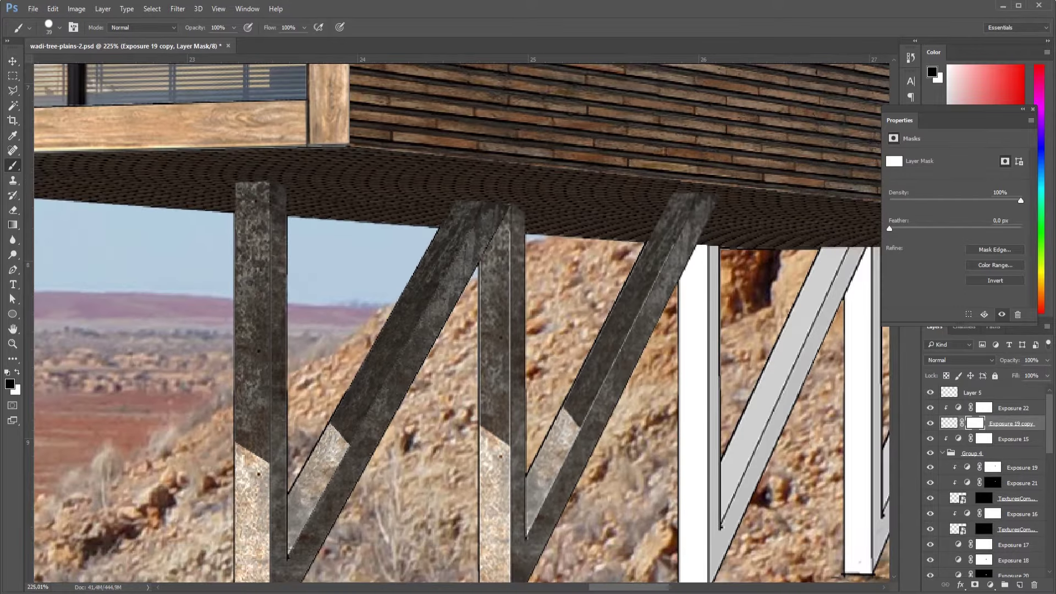
scroll(989, 481, "down", 3)
scroll(982, 467, "up", 5)
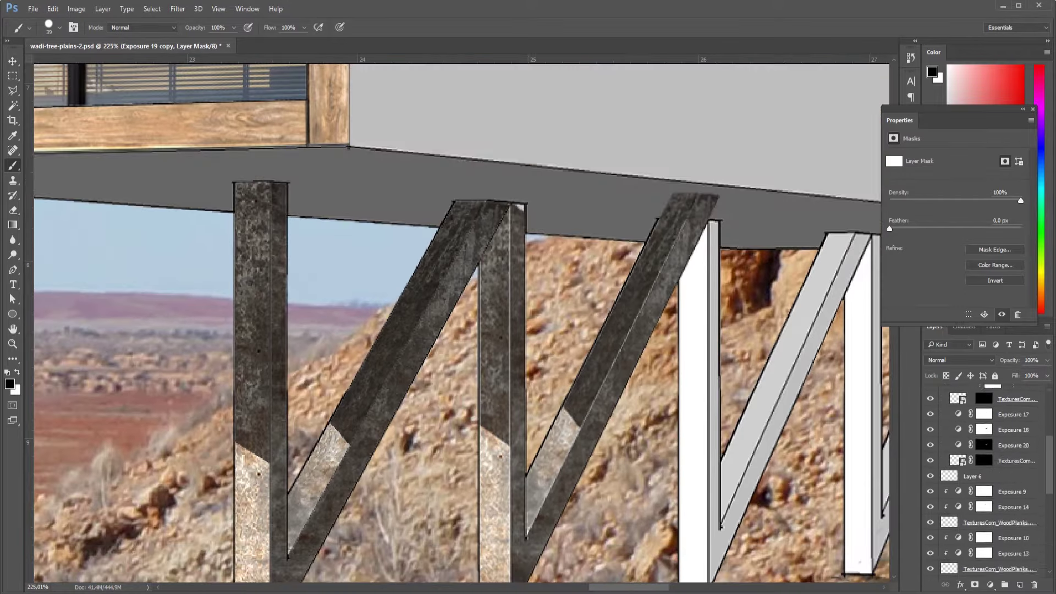
scroll(391, 191, "up", 2)
scroll(503, 195, "up", 2)
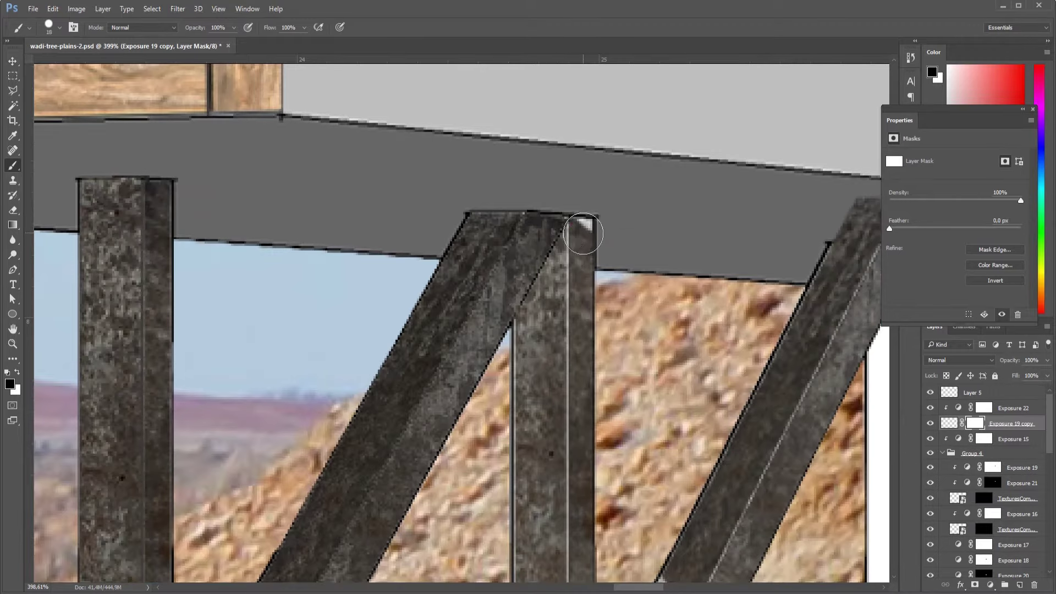
mouse_move(583, 235)
left_mouse_down()
mouse_move(572, 234)
mouse_move(583, 227)
left_mouse_up()
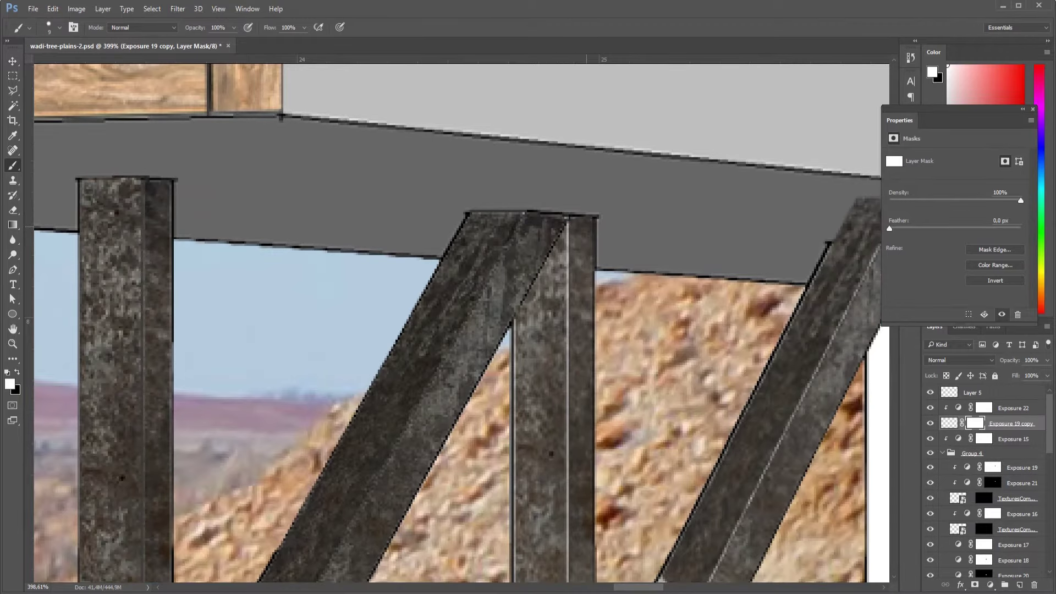
scroll(567, 220, "down", 3)
scroll(566, 220, "down", 2)
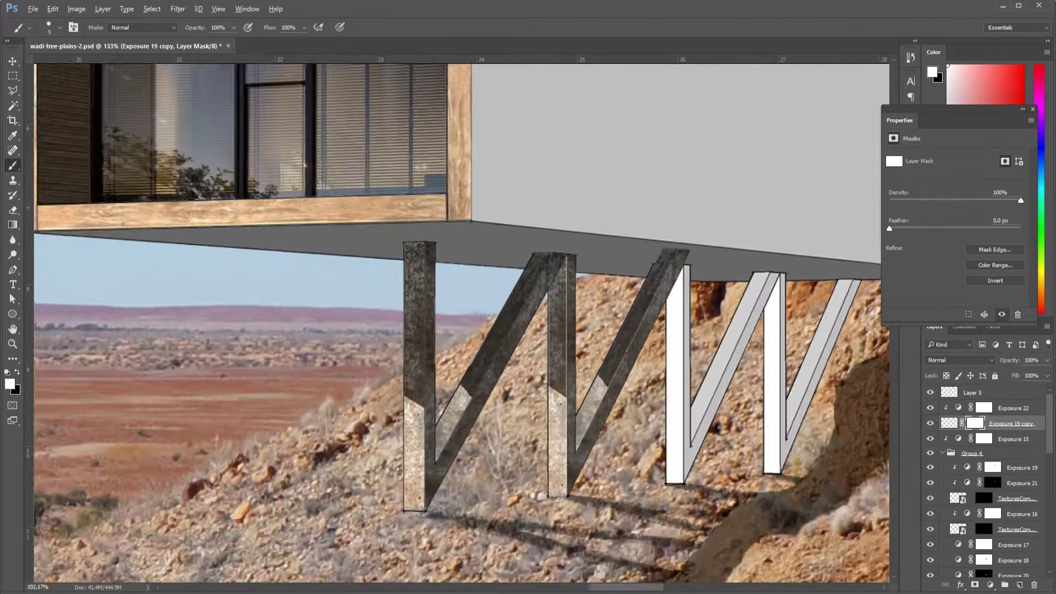
scroll(552, 252, "up", 1)
scroll(553, 252, "up", 2)
scroll(567, 245, "up", 3)
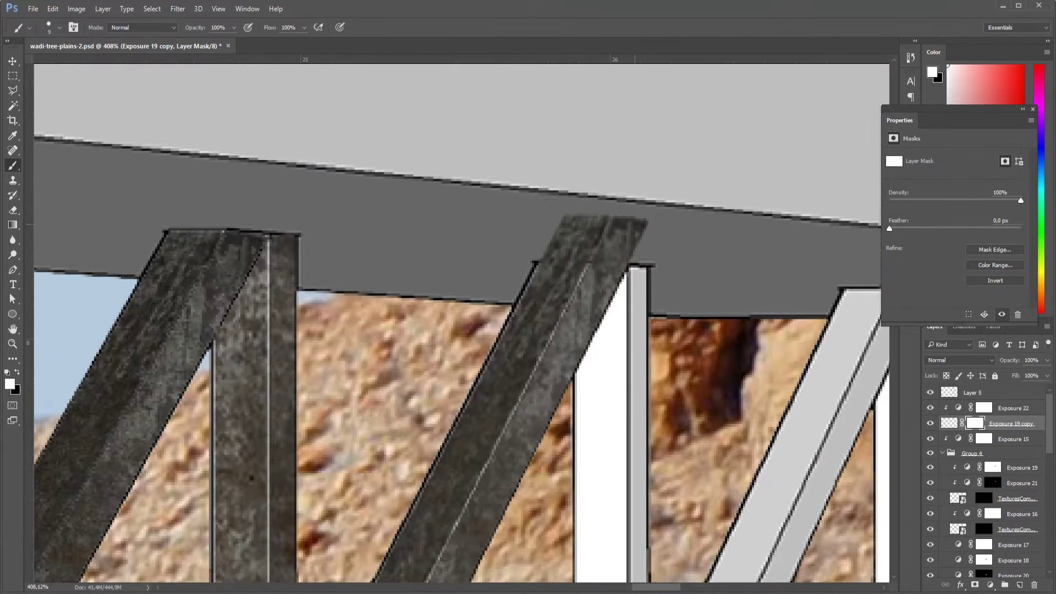
key("x")
left_click_drag(579, 221, 639, 250)
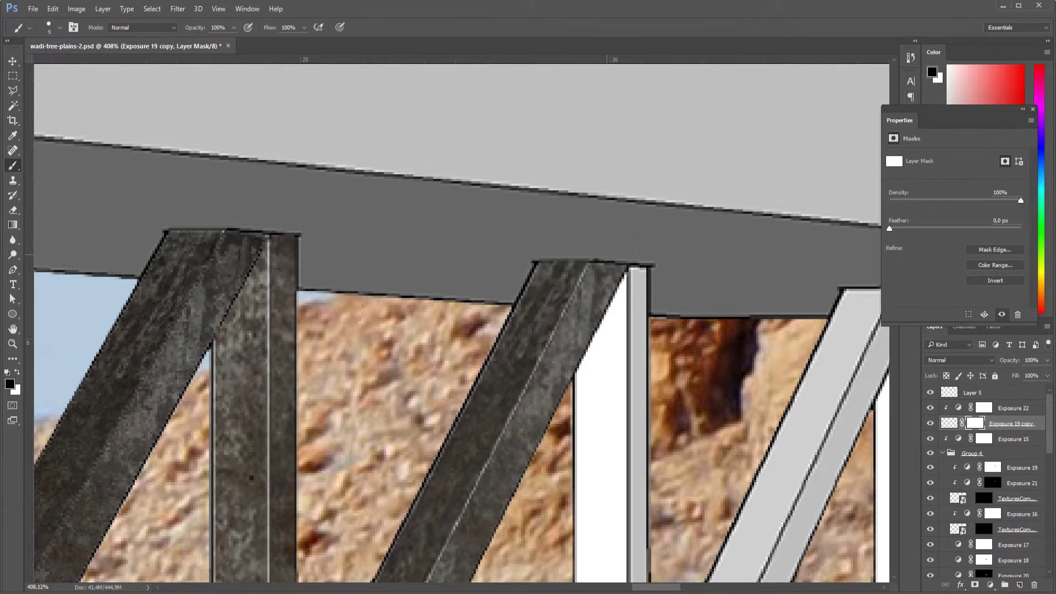
scroll(579, 248, "down", 5)
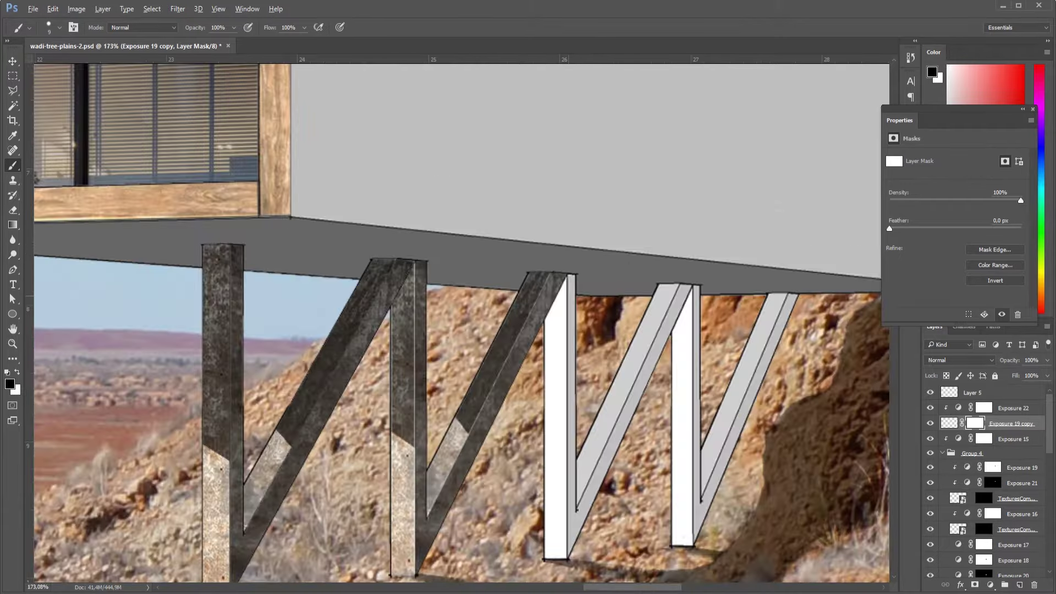
scroll(579, 248, "down", 3)
scroll(578, 248, "up", 2)
scroll(578, 248, "up", 1)
scroll(484, 268, "up", 2)
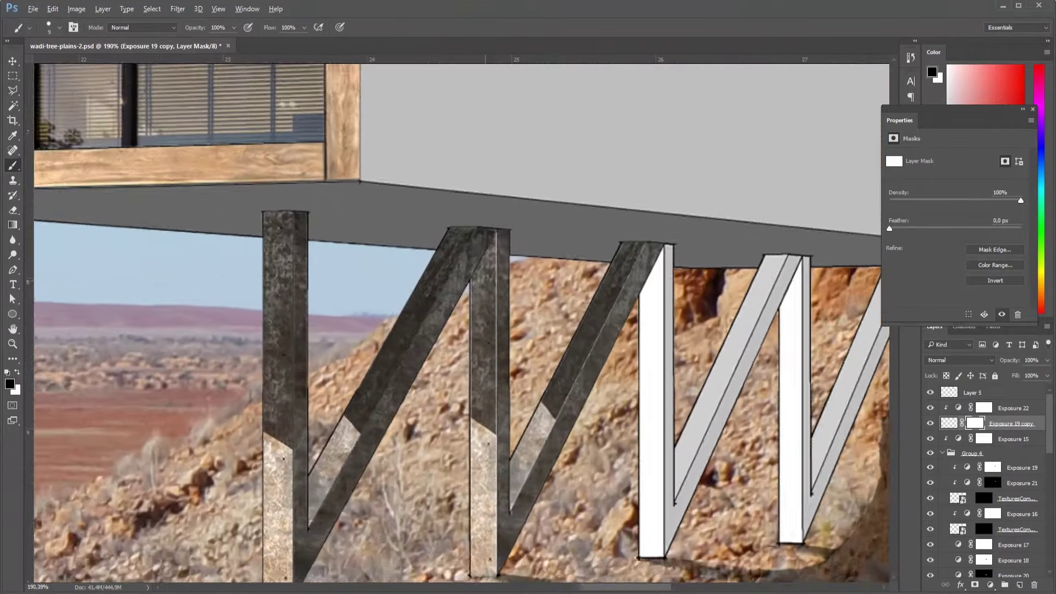
scroll(483, 268, "up", 2)
scroll(483, 268, "down", 2)
scroll(483, 268, "up", 1)
scroll(457, 320, "down", 2)
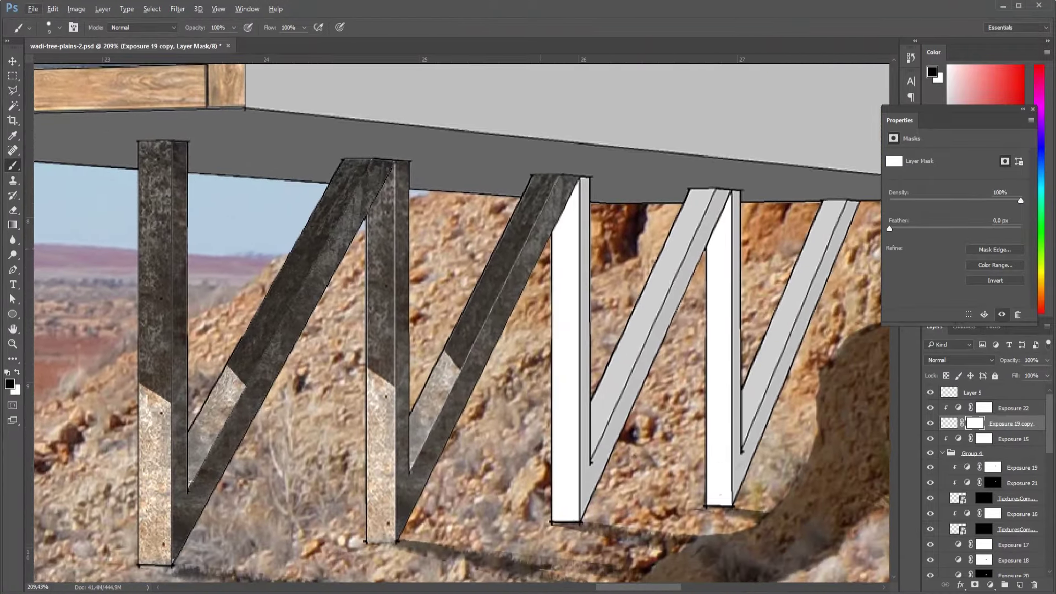
Duplicate the textured support, move the copy onto the third support and narrow it.
key("ctrl+j")
key("ctrl+]")
key("v")
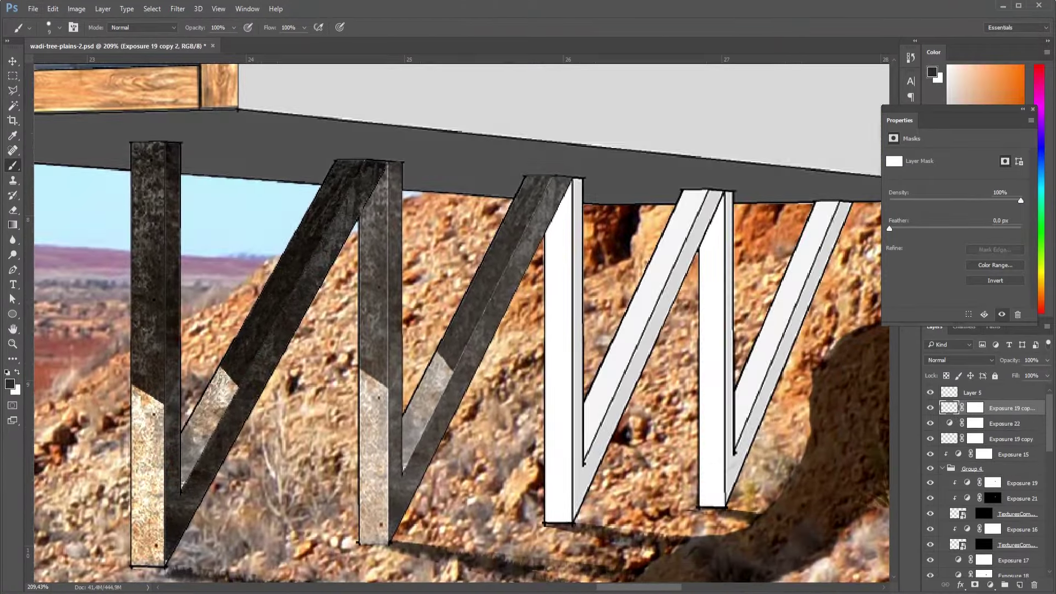
mouse_move(475, 235)
left_mouse_down()
mouse_move(600, 220)
mouse_move(682, 225)
left_mouse_up()
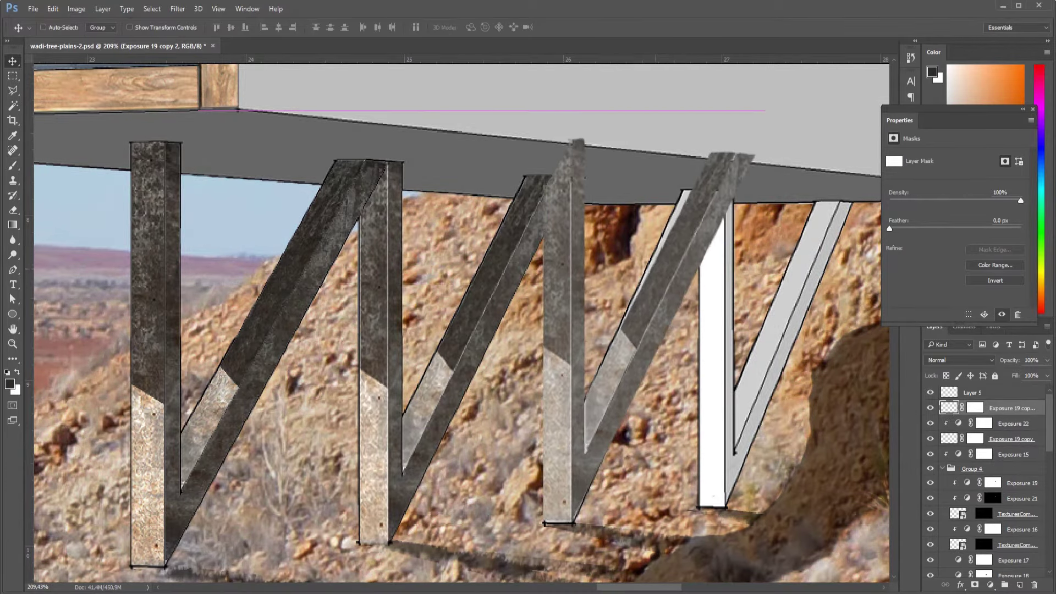
key("ctrl+t")
left_click_drag(766, 318, 748, 318)
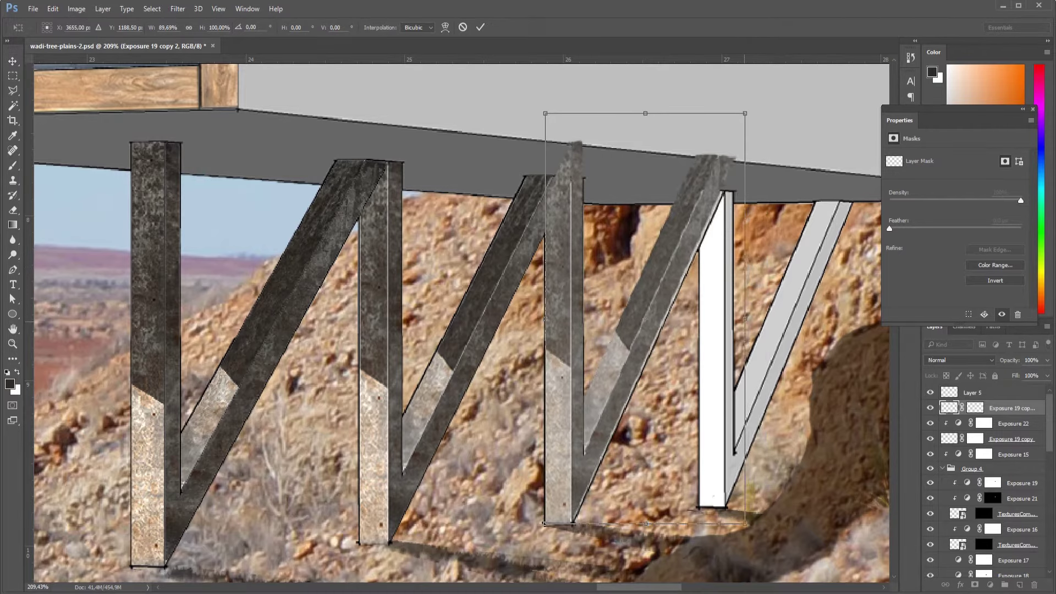
left_click_drag(545, 318, 548, 317)
key("Return")
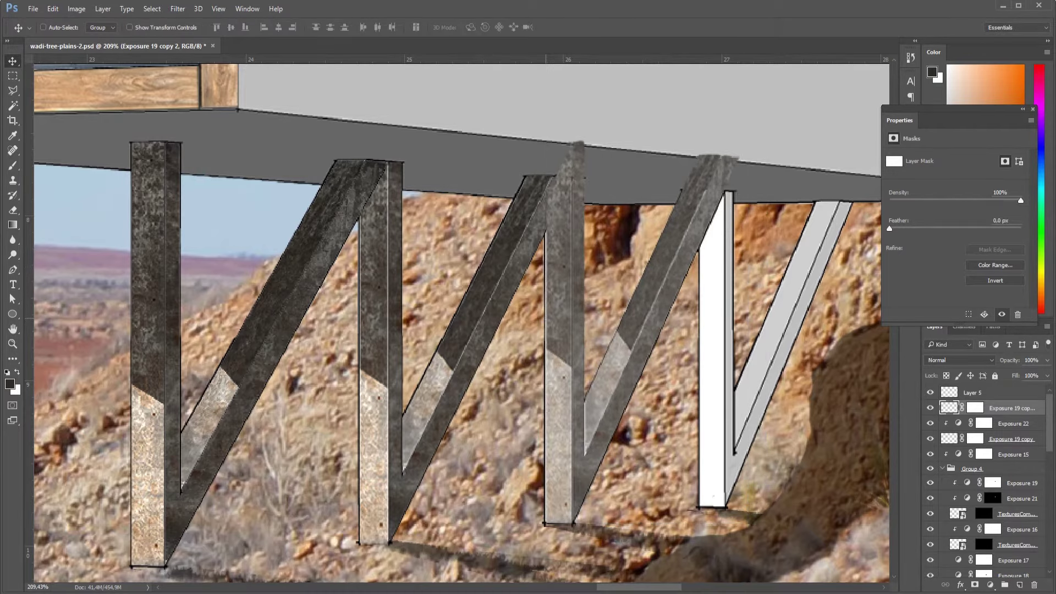
Skew the copied brace so its top leans diagonally like the other braces.
key("ctrl+t")
right_click(569, 145)
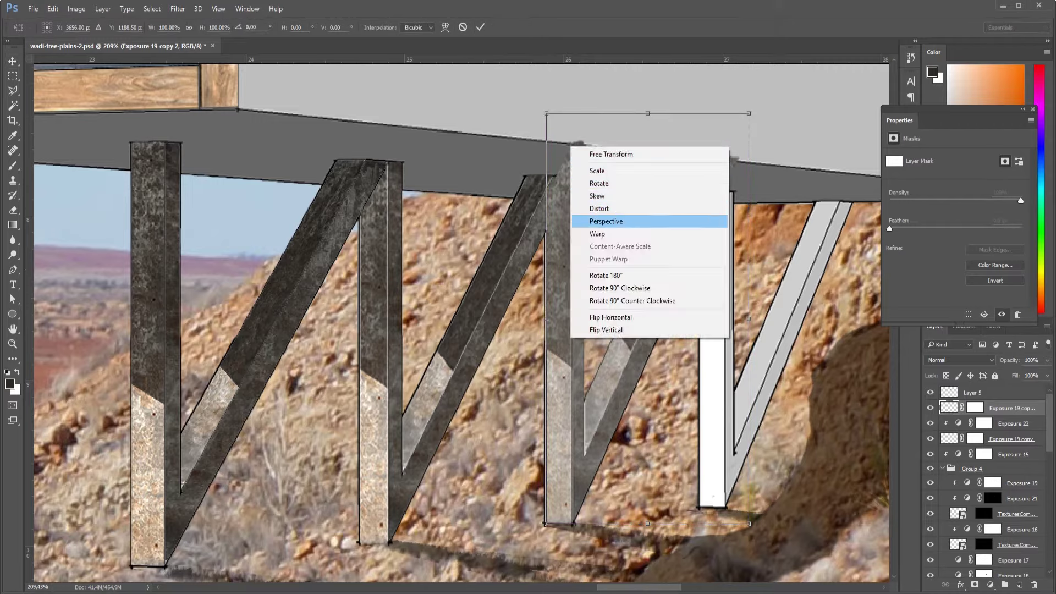
left_click(599, 198)
left_click_drag(546, 114, 543, 111)
key("Return")
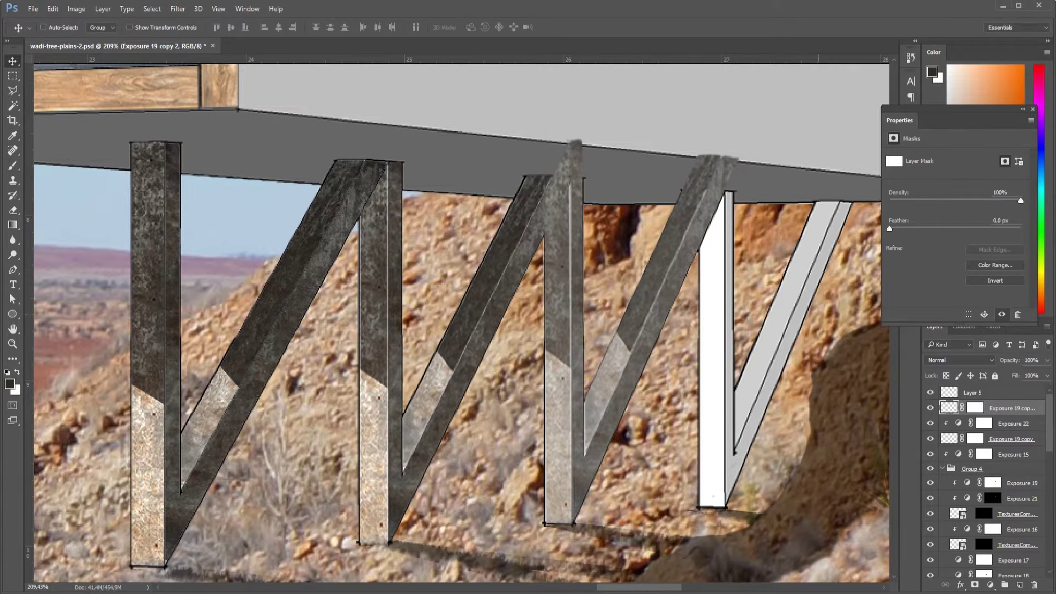
Undo a stray brush stroke and target the brace's layer mask with black paint.
key("b")
scroll(575, 168, "up", 3)
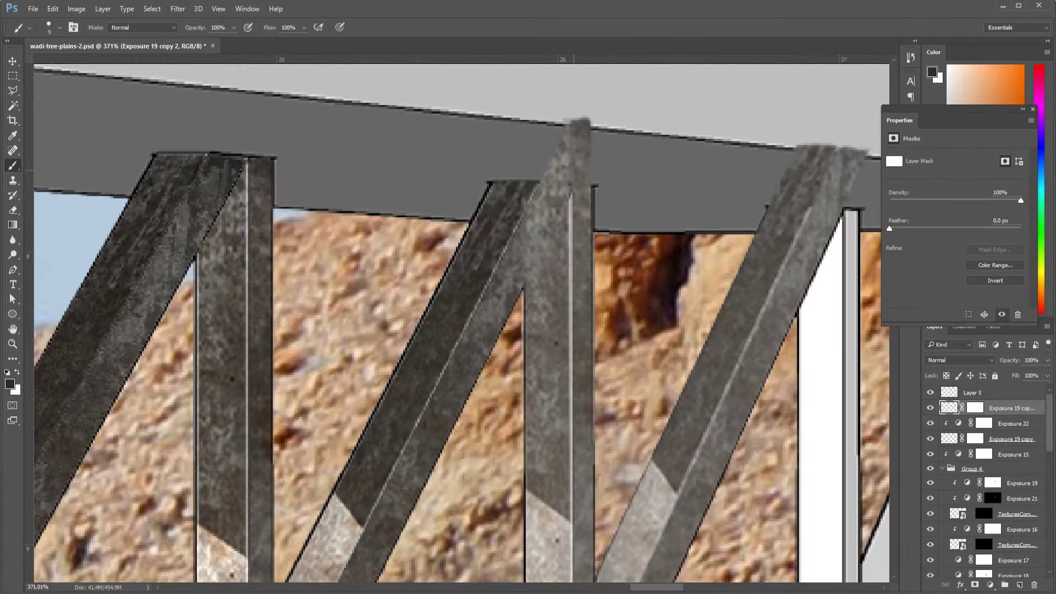
mouse_move(591, 175)
left_mouse_down()
mouse_move(552, 175)
mouse_move(586, 175)
mouse_move(522, 258)
left_mouse_up()
key("x")
key("ctrl+z")
left_click(975, 407)
key("x")
key("x")
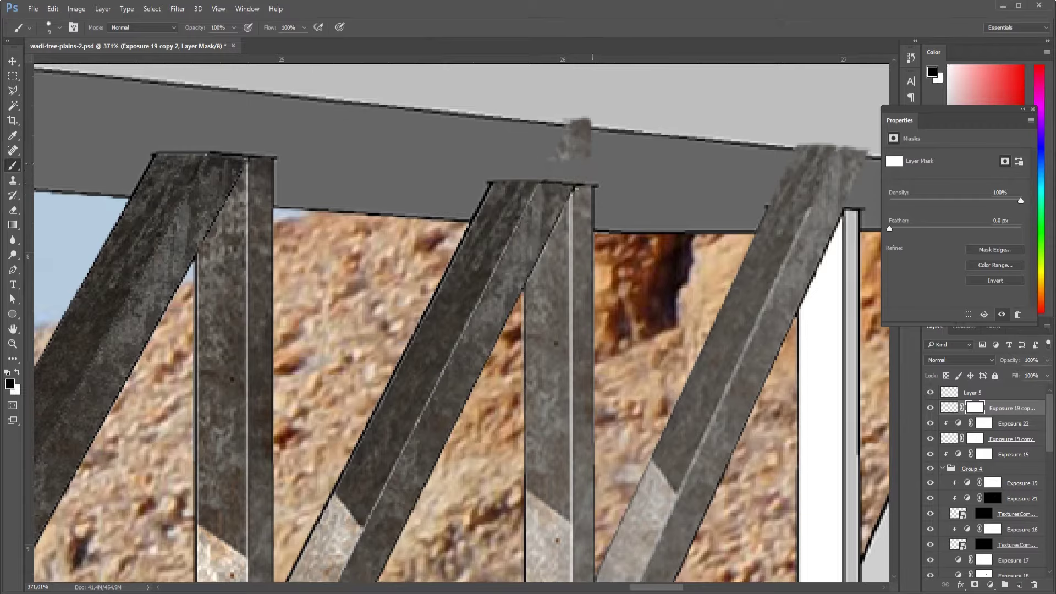
scroll(480, 226, "down", 3)
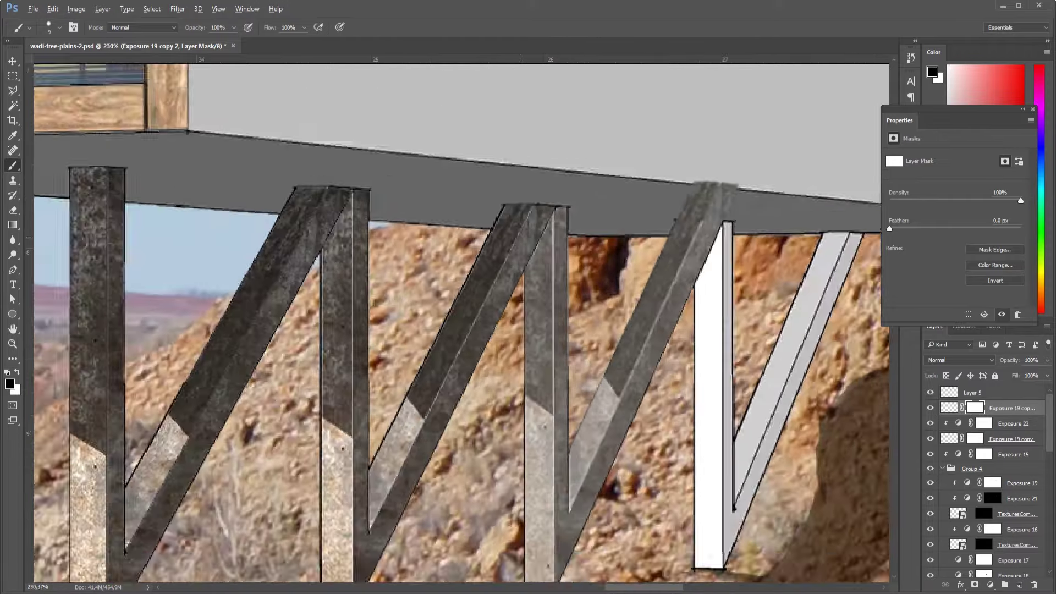
scroll(480, 226, "down", 3)
scroll(479, 226, "up", 2)
Add an Exposure adjustment clipped to the brace and tweak its exposure and gamma.
left_click(989, 585)
left_click(935, 423)
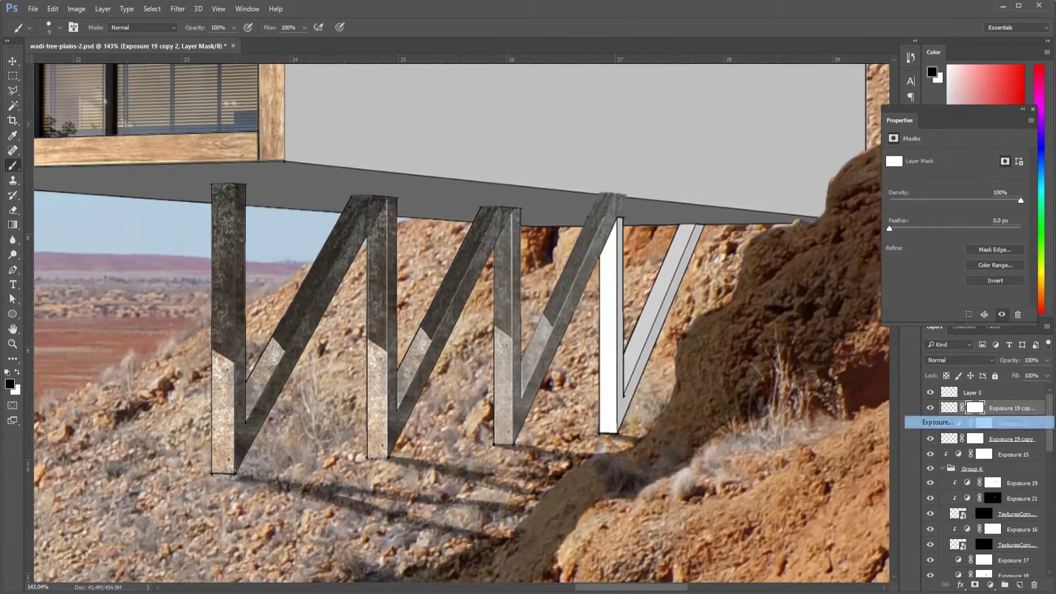
left_click(951, 314)
left_click_drag(955, 184, 955, 184)
left_click_drag(956, 225, 967, 225)
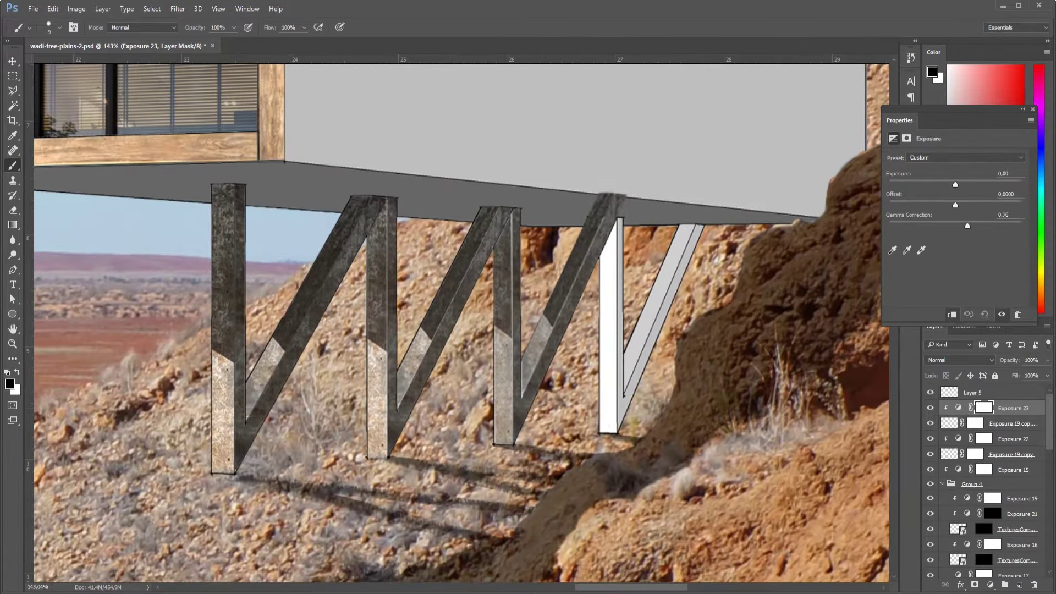
left_click_drag(956, 184, 958, 184)
scroll(662, 219, "up", 5)
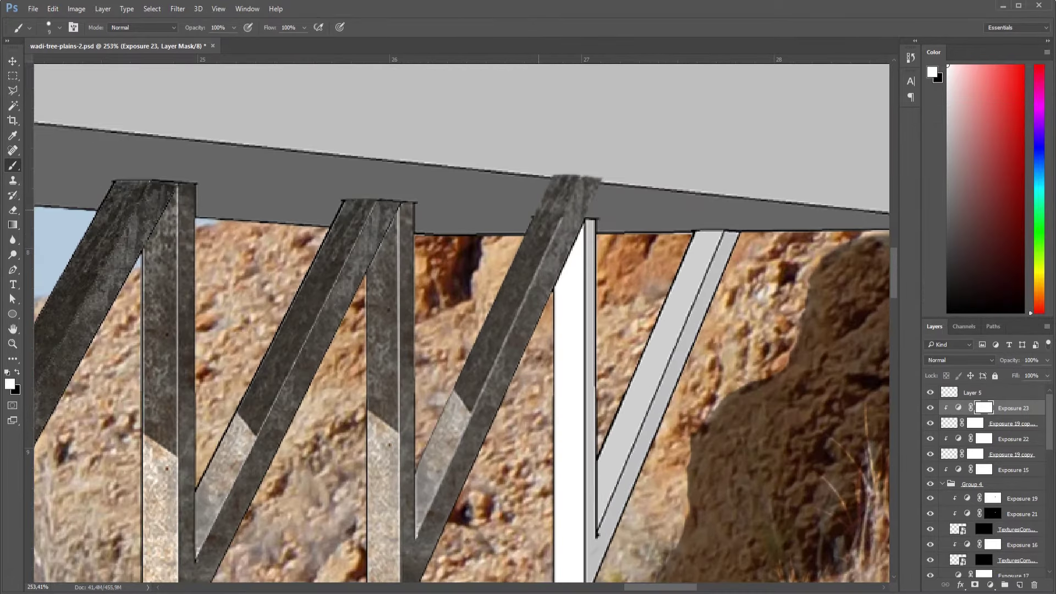
Mask out the part of the brace poking above the beam.
key("alt+bracketleft")
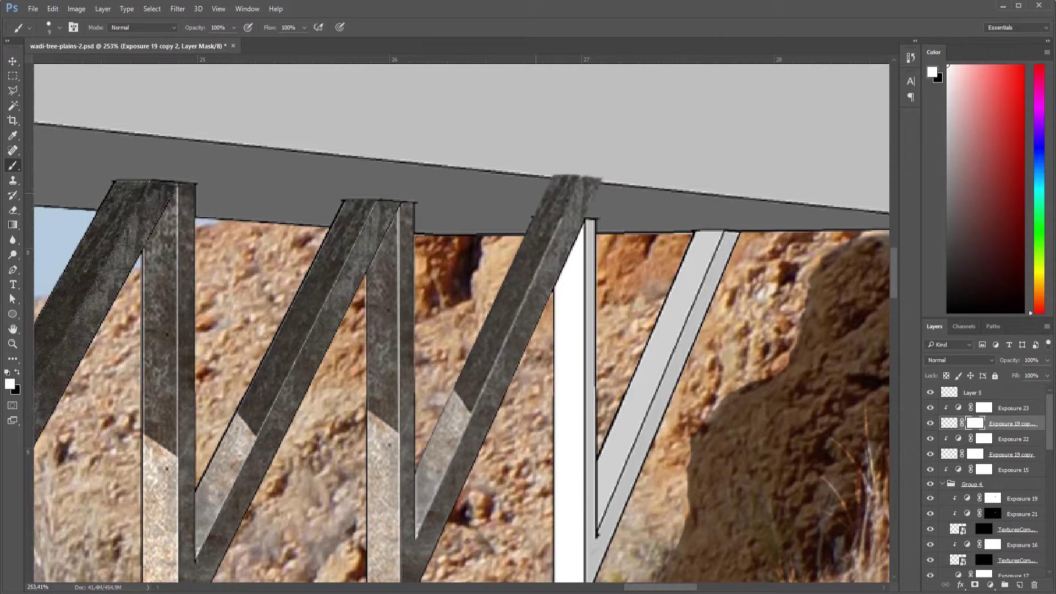
mouse_move(538, 208)
left_mouse_down()
mouse_move(584, 209)
mouse_move(558, 186)
left_mouse_up()
scroll(548, 226, "up", 5)
key("x")
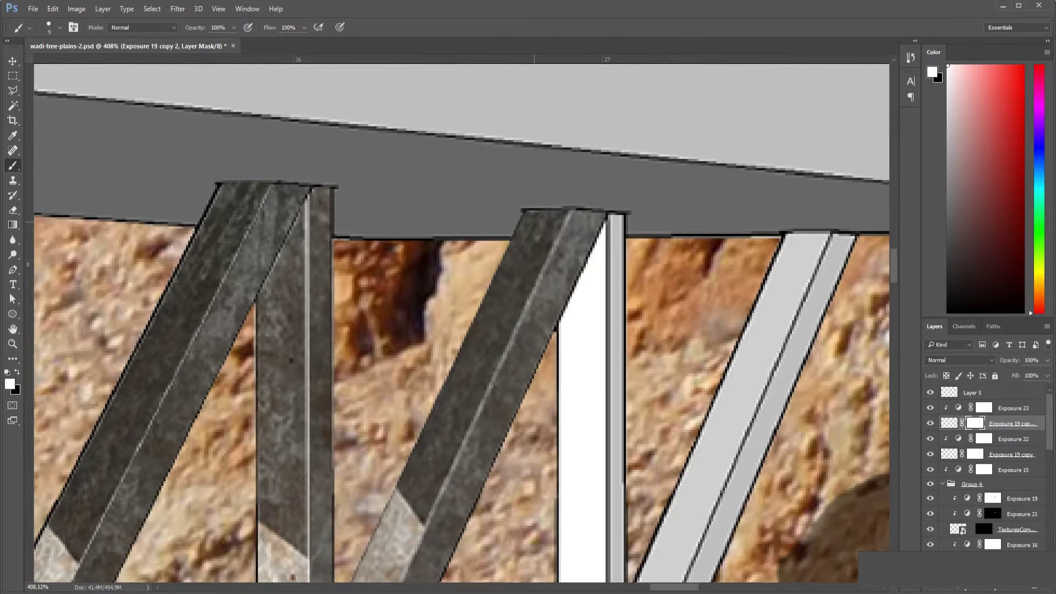
scroll(566, 242, "down", 3)
scroll(566, 242, "down", 2)
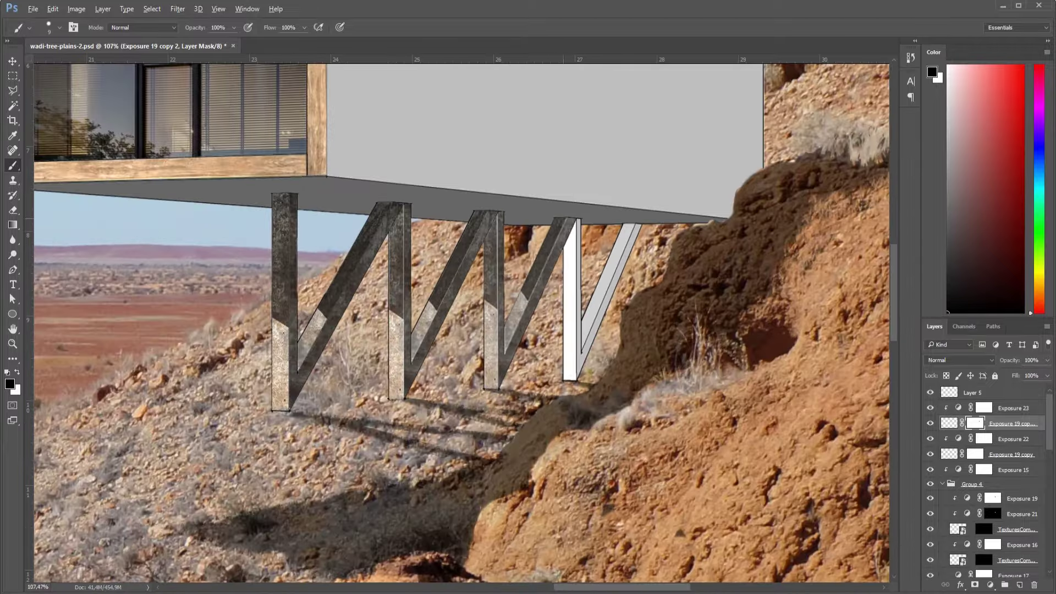
scroll(566, 242, "down", 2)
scroll(566, 241, "down", 1)
scroll(657, 275, "up", 2)
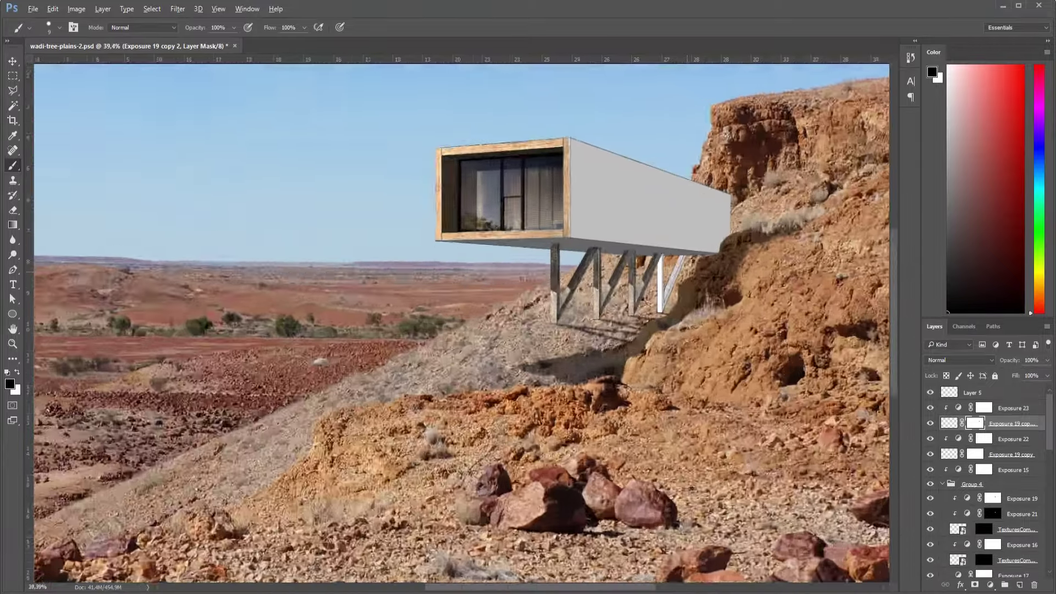
scroll(657, 275, "up", 3)
scroll(657, 275, "up", 4)
scroll(657, 275, "up", 1)
Duplicate the textured leg layer and move the copy onto the right white sketch leg.
key("ctrl+j")
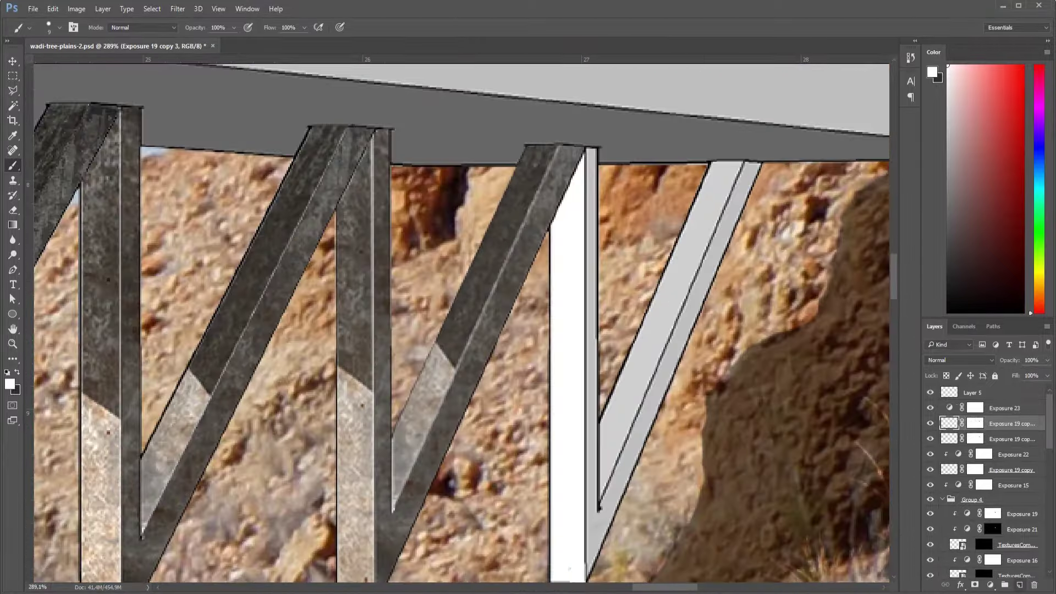
key("ctrl+bracketright")
scroll(462, 319, "down", 1)
key("v")
left_click_drag(465, 305, 630, 286)
Skew and widen the leg copy to fit the white leg, then release its clipping.
key("ctrl+t")
right_click(643, 264)
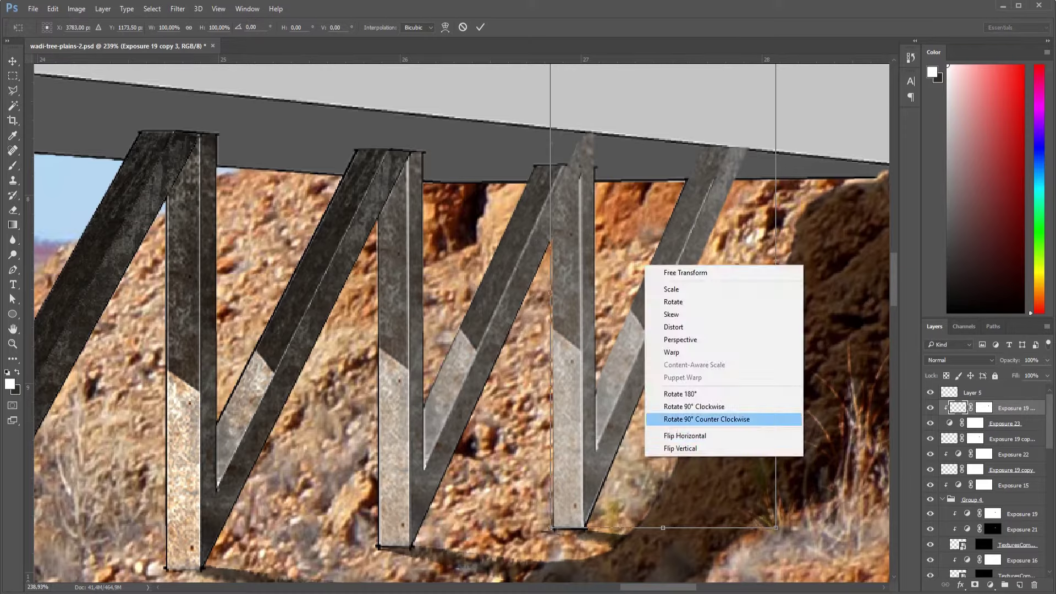
left_click(687, 327)
left_click_drag(776, 526, 776, 530)
key("Right")
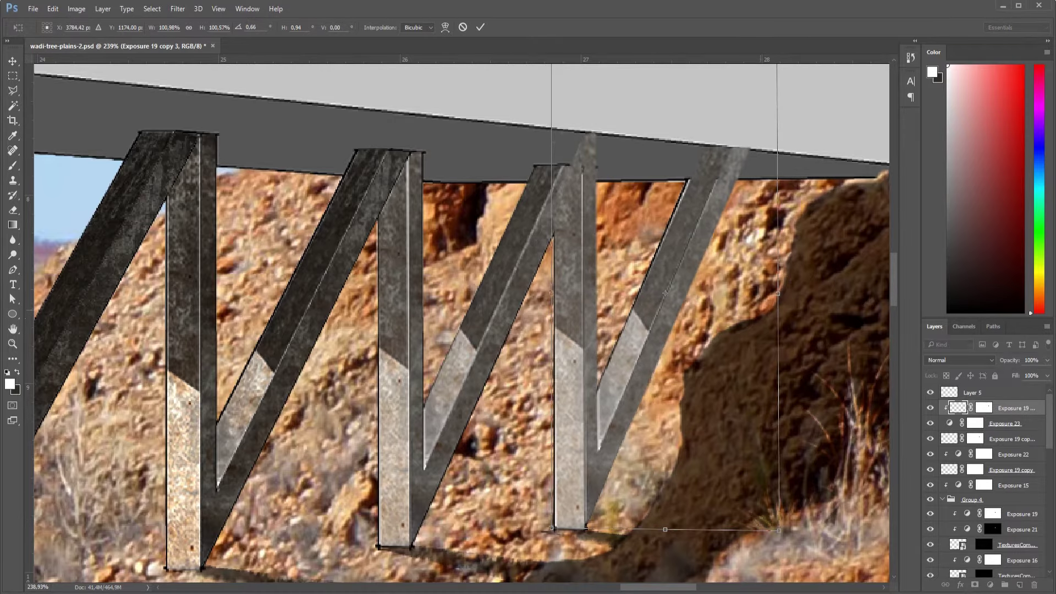
left_click_drag(777, 293, 773, 293)
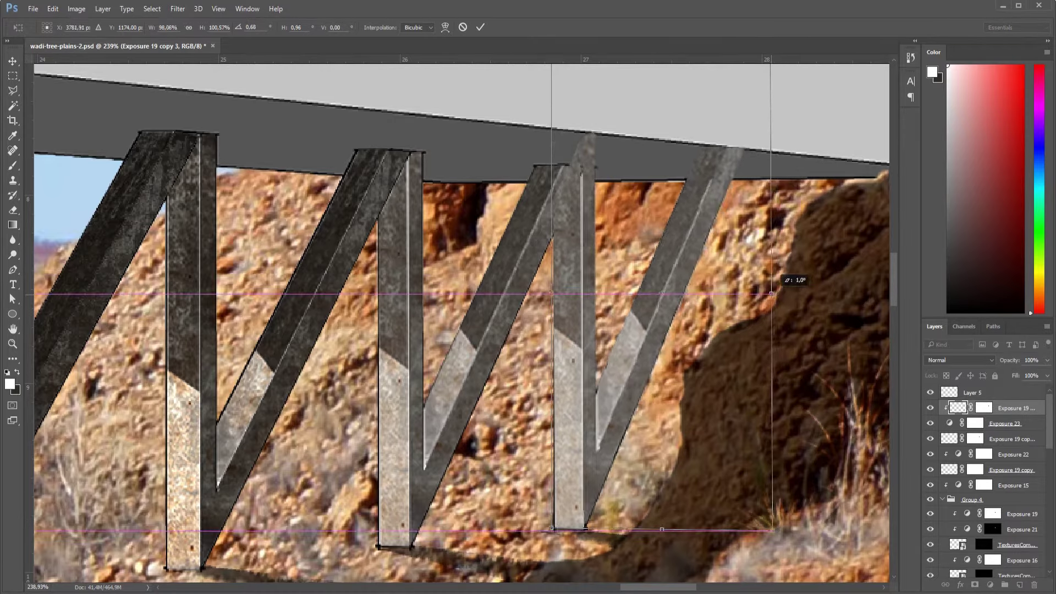
key("Return")
key("ctrl+t")
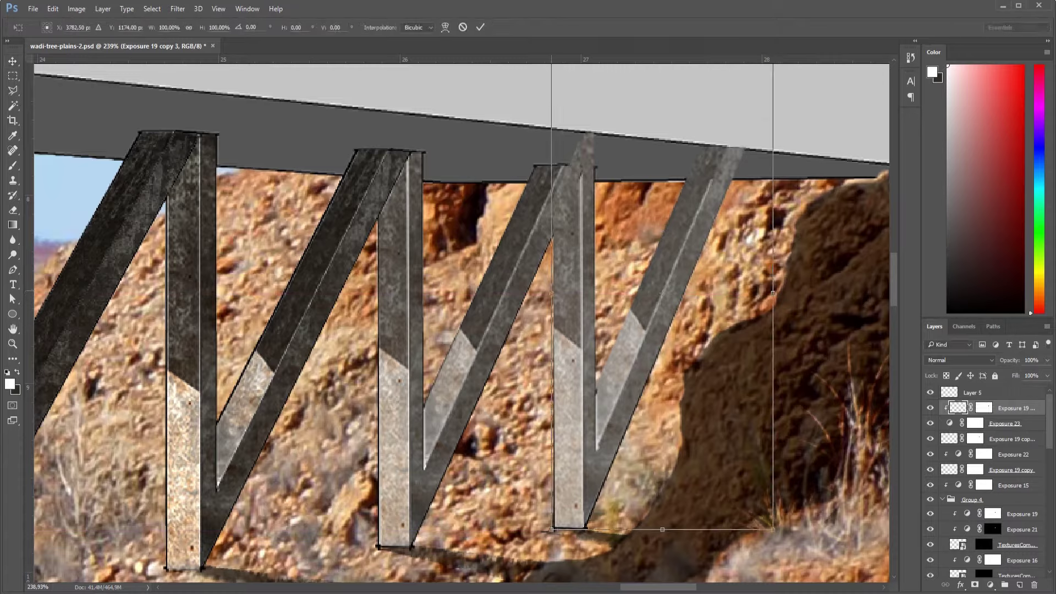
key("Return")
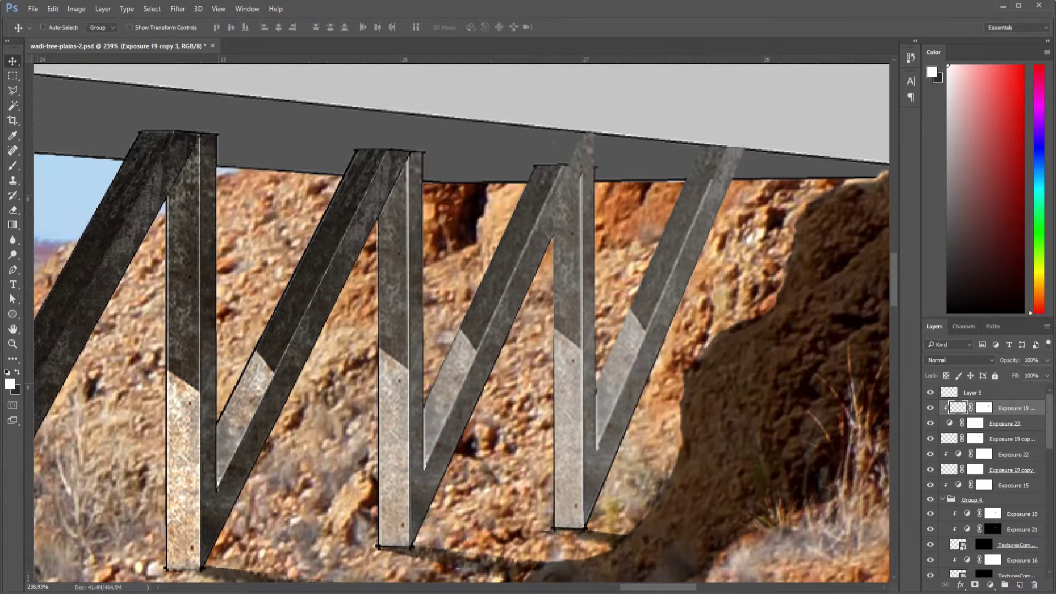
key("ctrl+alt+g")
On the leg copy's mask, hide the leg top above the beam and restore the strut edge.
key("ctrl+backslash")
key("x")
key("b")
mouse_move(585, 164)
left_mouse_down()
mouse_move(586, 142)
mouse_move(554, 235)
left_mouse_up()
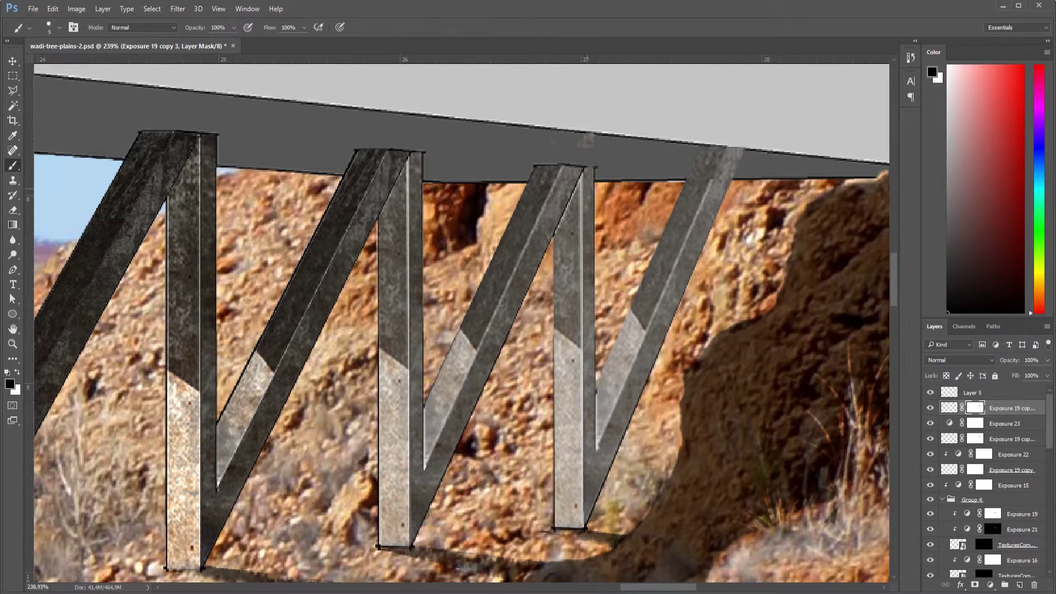
key("x")
scroll(586, 176, "up", 3, "alt")
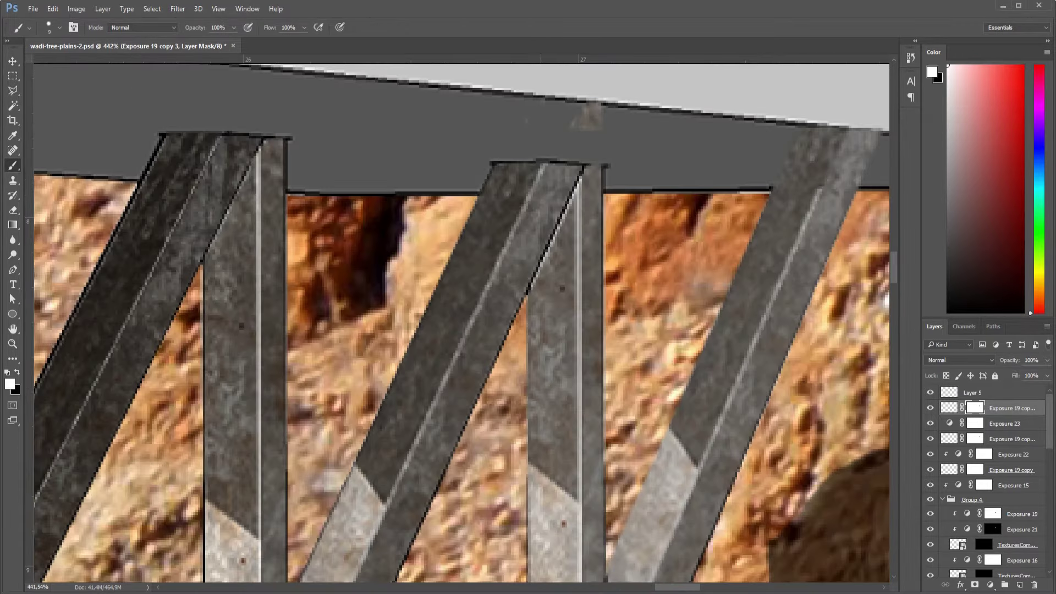
left_click_drag(581, 177, 531, 291)
Mask away the remaining strut top and leftover bits inside the beam.
key("x")
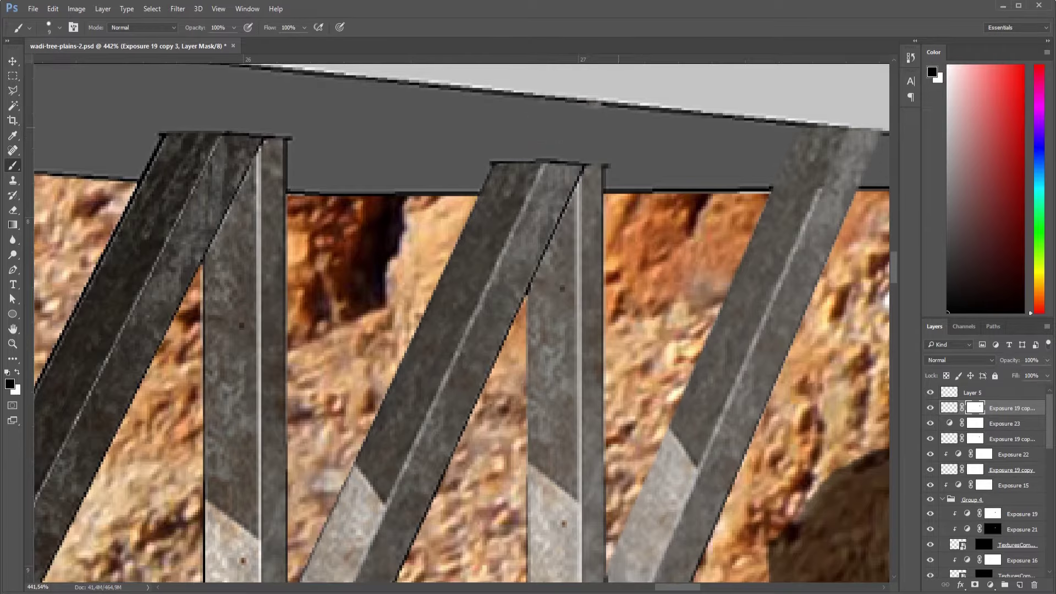
scroll(511, 184, "down", 2, "alt")
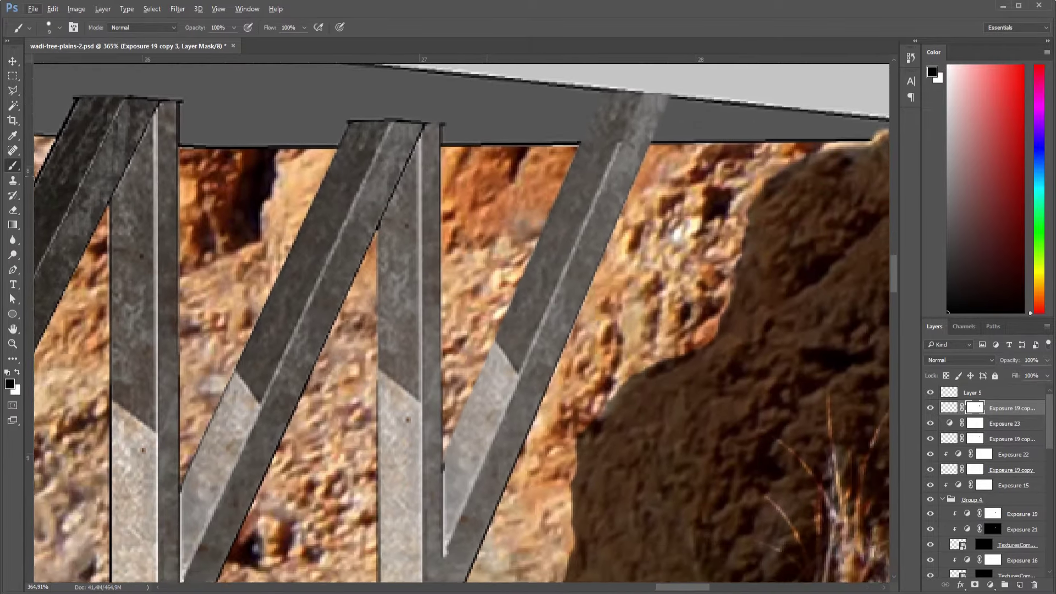
scroll(657, 173, "down", 1, "alt")
left_click_drag(657, 174, 600, 184)
left_click_drag(671, 192, 592, 187)
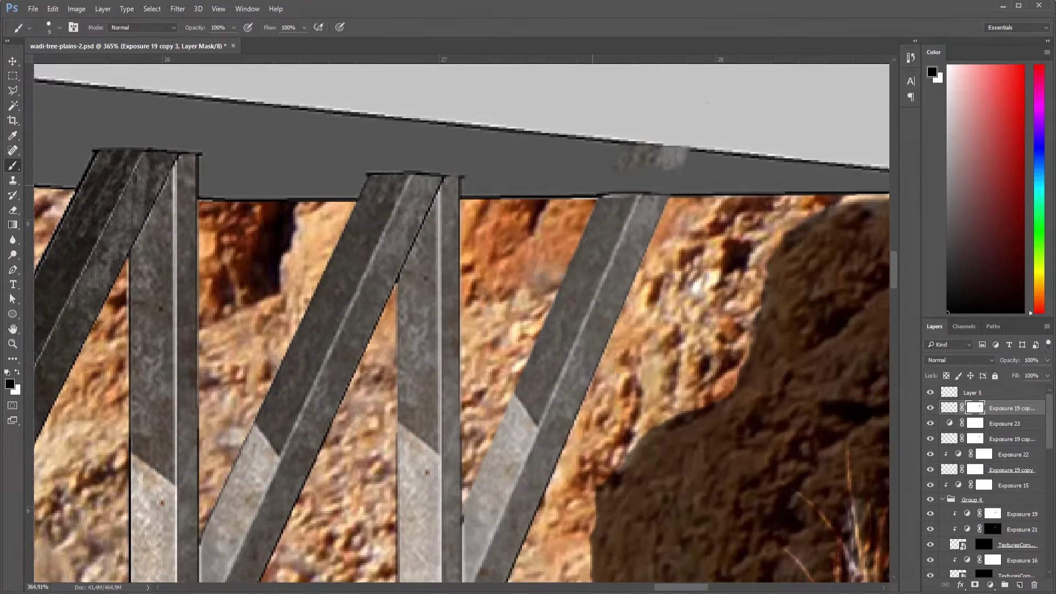
key("x")
key("x")
mouse_move(657, 160)
left_mouse_down()
mouse_move(684, 163)
mouse_move(604, 150)
left_mouse_up()
scroll(462, 318, "down", 4)
scroll(462, 319, "down", 4)
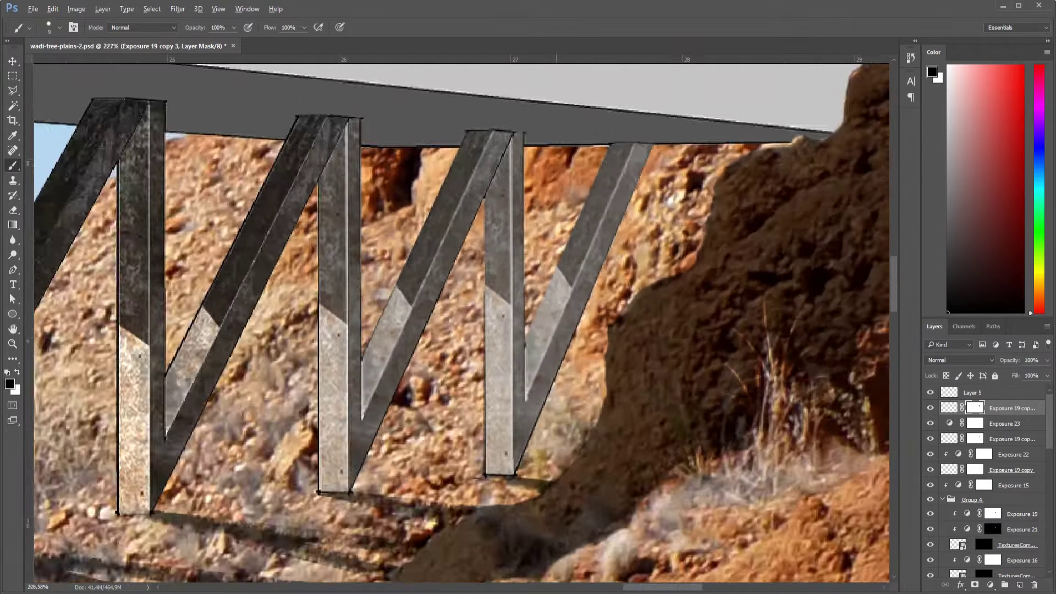
scroll(462, 318, "down", 2)
scroll(539, 242, "down", 2)
scroll(539, 242, "down", 2)
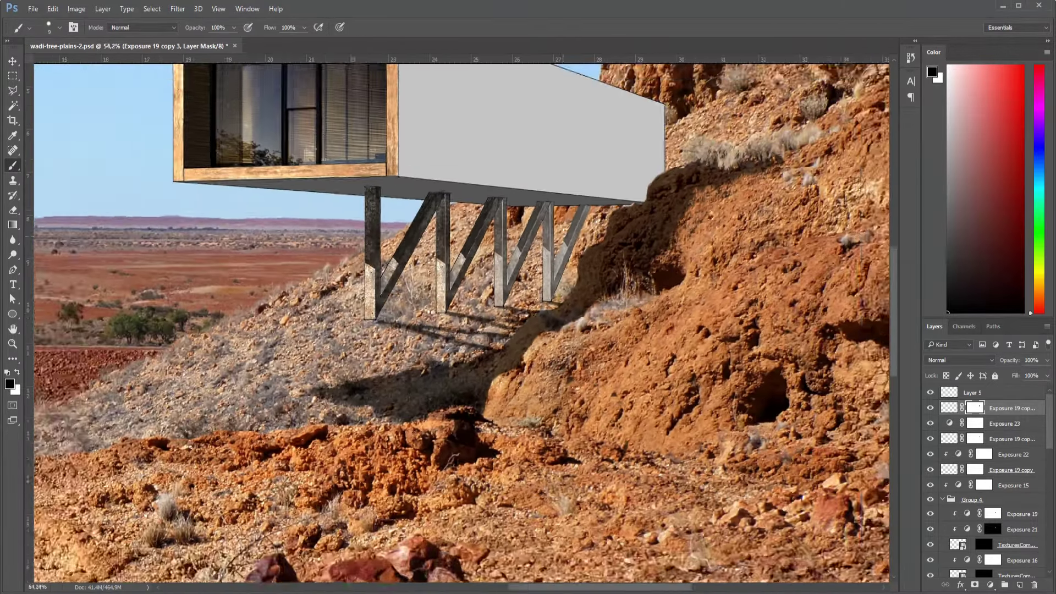
scroll(538, 242, "down", 2)
scroll(539, 242, "down", 2)
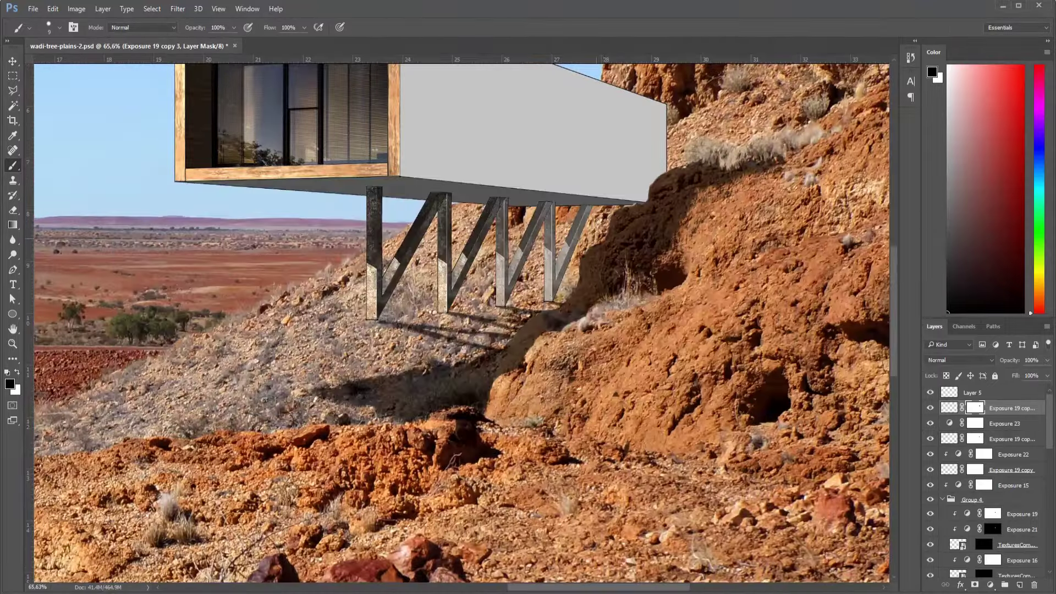
scroll(566, 239, "up", 2)
scroll(566, 238, "up", 1)
scroll(575, 259, "up", 2)
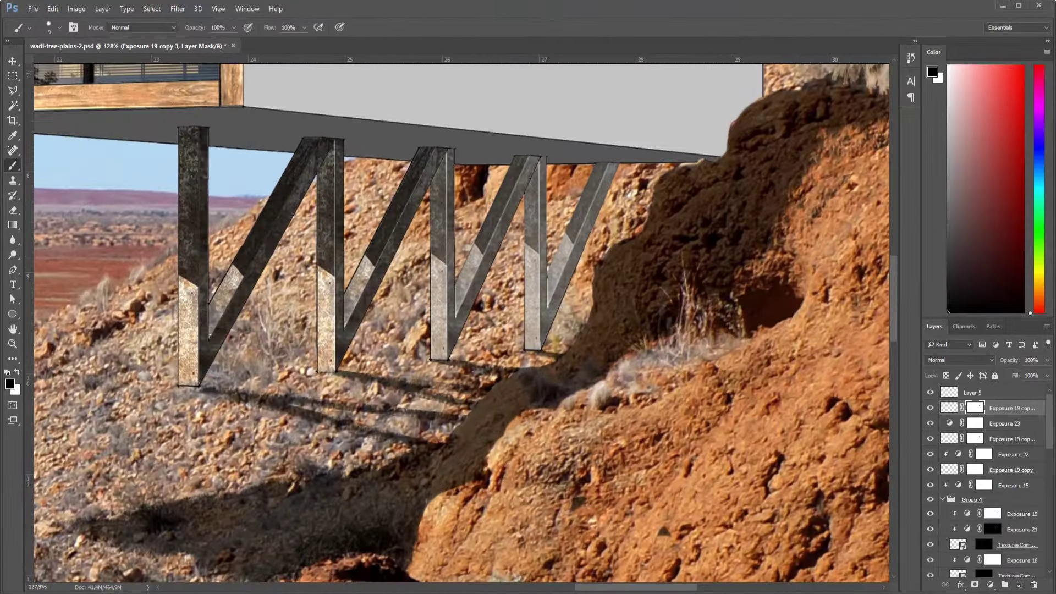
scroll(576, 259, "down", 2)
scroll(576, 259, "down", 2)
scroll(576, 259, "up", 1)
scroll(576, 259, "up", 1)
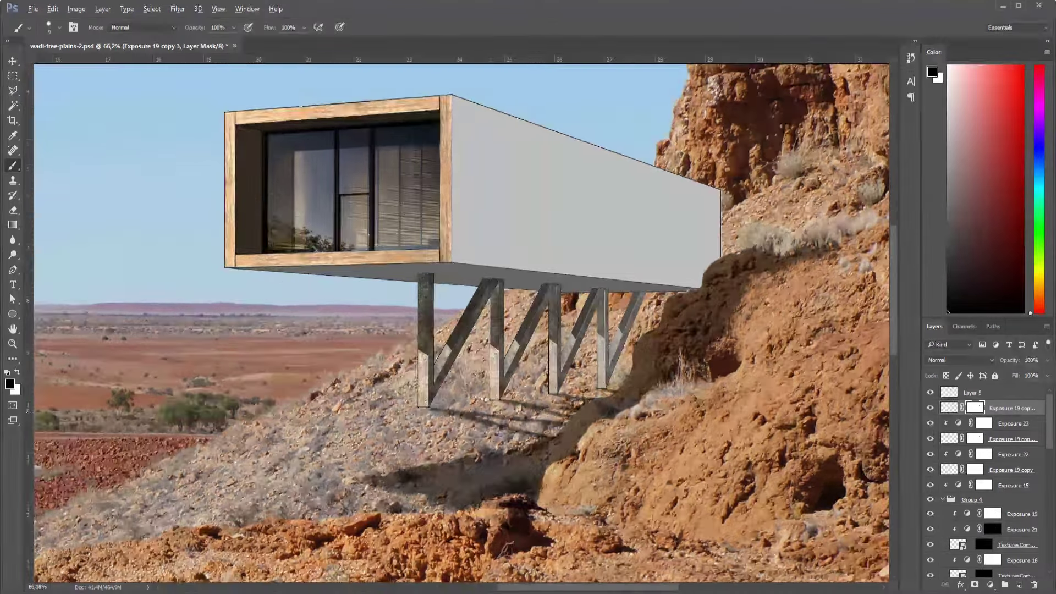
scroll(575, 259, "down", 1)
Add an Exposure adjustment brightening the new struts (exposure +0.42, gamma 0.63).
left_click(990, 584)
left_click(943, 414)
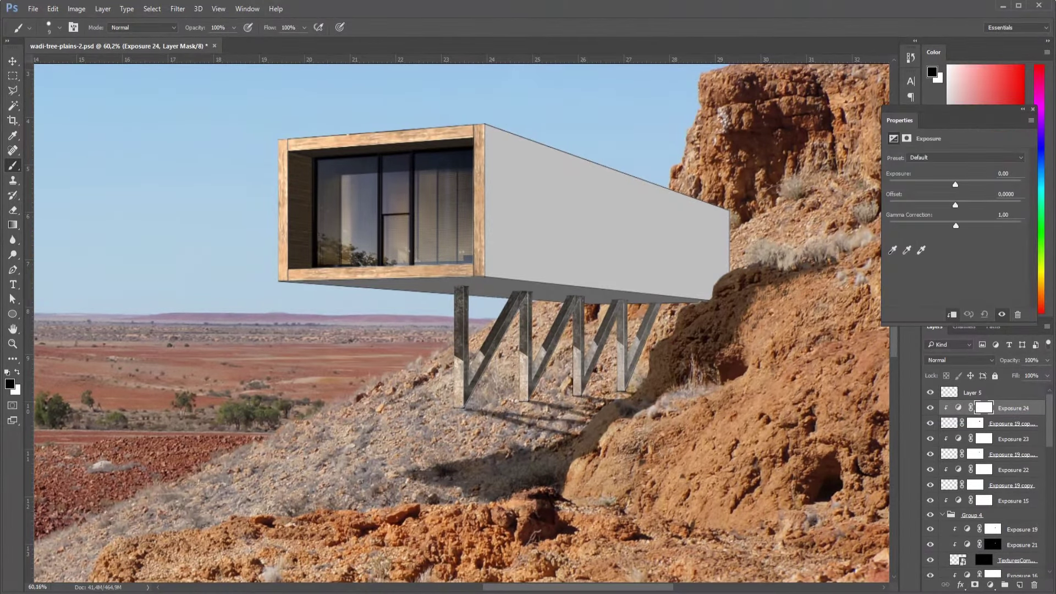
left_click_drag(956, 226, 966, 226)
left_click_drag(955, 185, 959, 184)
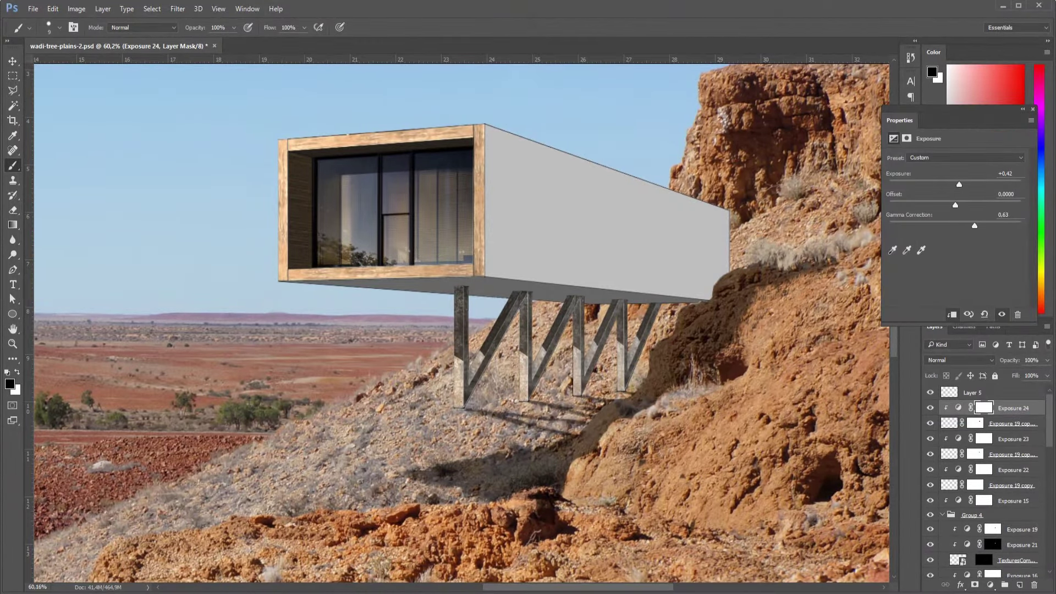
left_click(1013, 438)
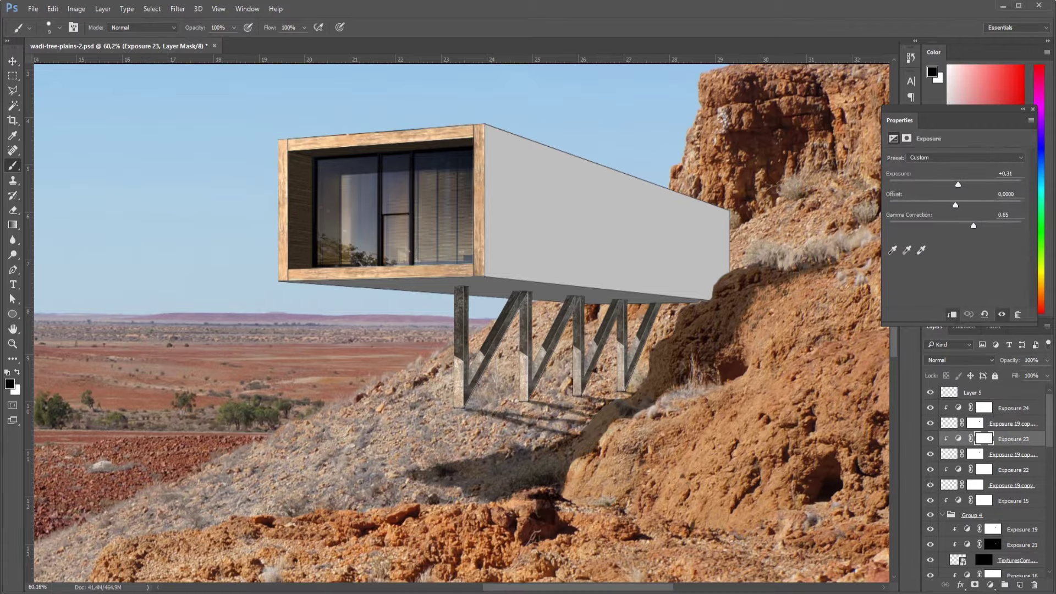
Make the timber cladding on the cabin visible again and select Group 2.
scroll(592, 299, "down", 1)
scroll(597, 281, "down", 2)
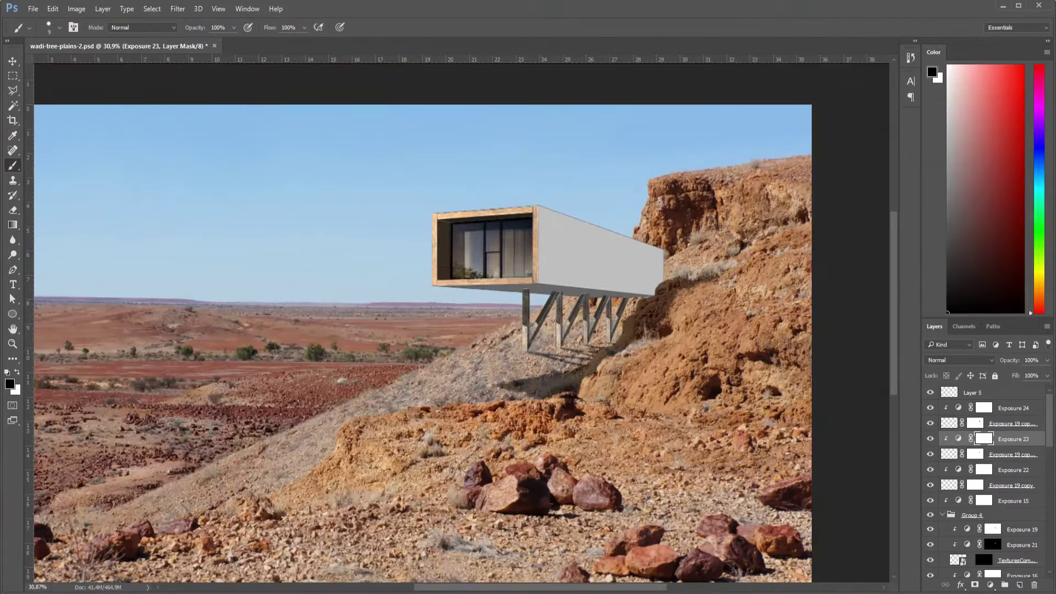
scroll(984, 478, "down", 2)
scroll(984, 479, "down", 2)
left_click(930, 495)
right_click(930, 494)
left_click(929, 479)
Zoom onto the support legs and create an empty Layer 7 with white as the paint colour.
scroll(984, 478, "up", 2)
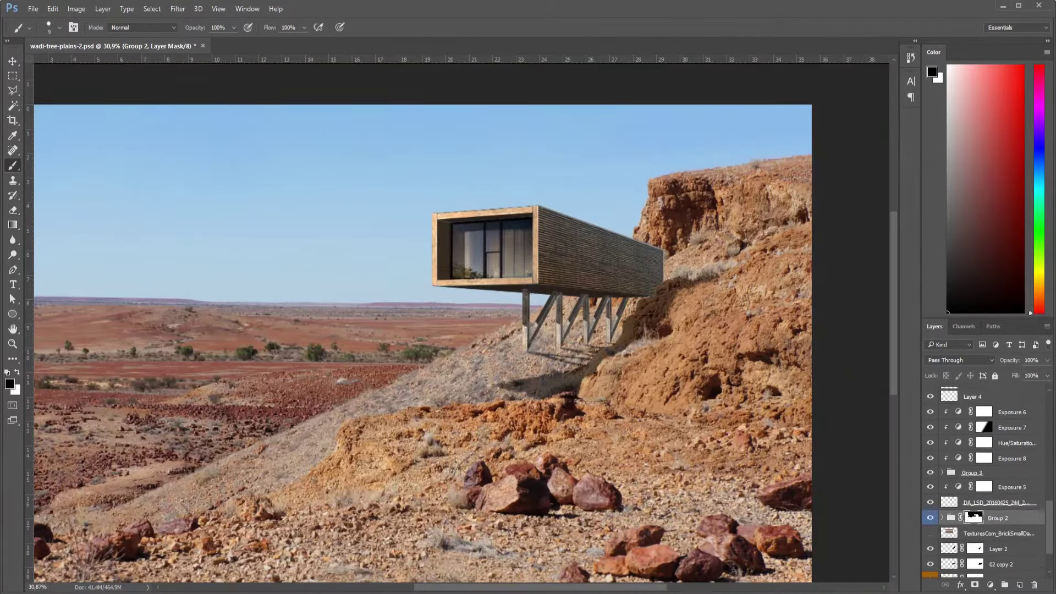
scroll(985, 478, "up", 2)
scroll(984, 478, "up", 2)
scroll(985, 478, "up", 2)
scroll(984, 479, "up", 1)
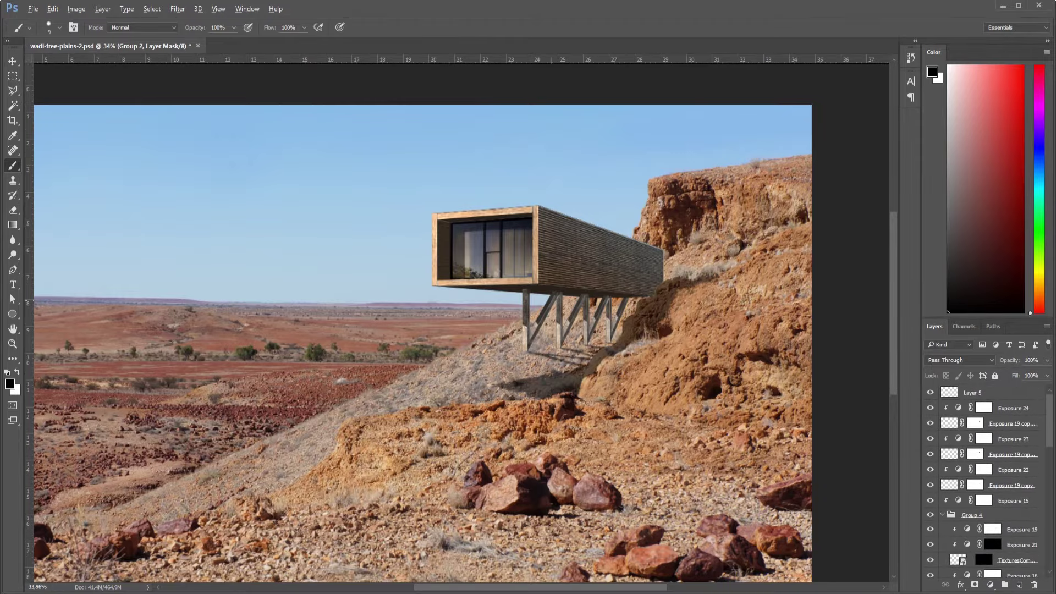
scroll(598, 305, "up", 2)
scroll(598, 305, "up", 2)
scroll(599, 305, "up", 1)
left_click_drag(440, 308, 476, 277)
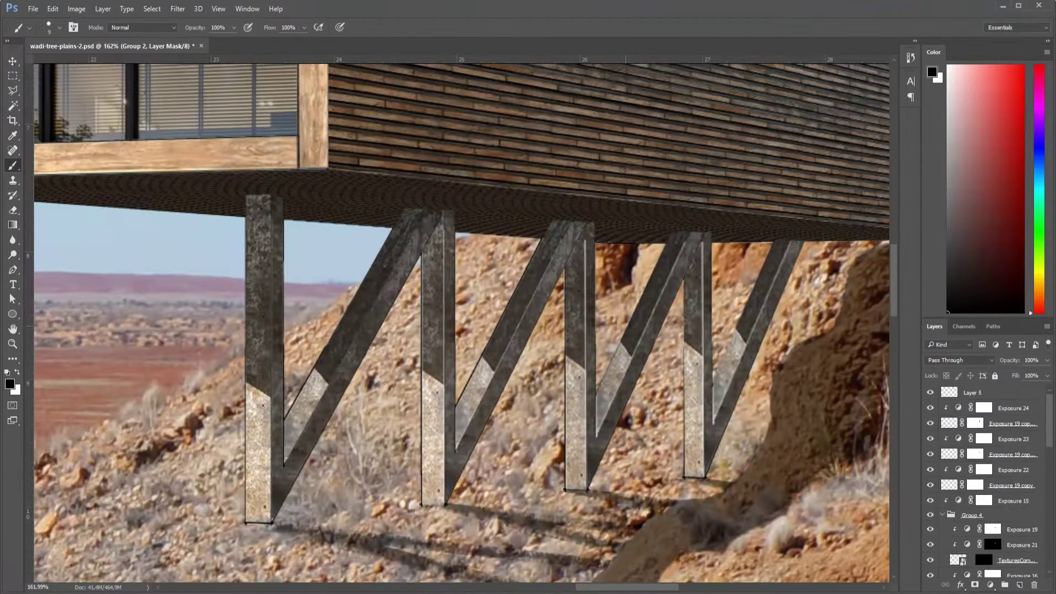
key("ctrl+shift+alt+n")
key("x")
key("bracketright")
key("bracketright")
Set a 2 px brush sampled from the dark brace and trace the brace edge, dropping the light stroke.
scroll(384, 320, "up", 3)
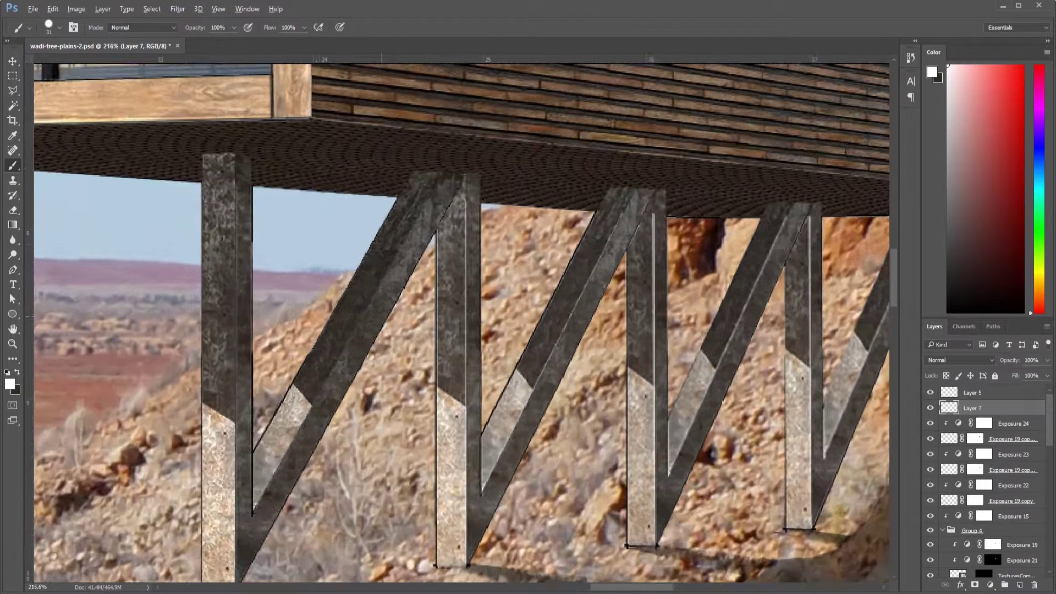
left_click_drag(401, 306, 480, 282)
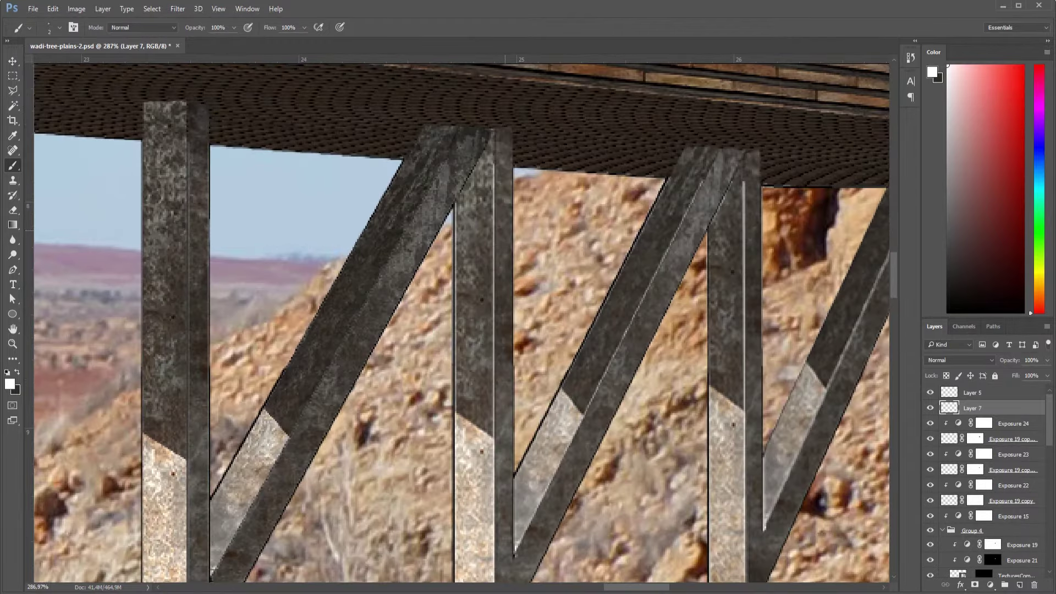
left_click_drag(498, 230, 495, 231)
left_click(497, 275, "alt")
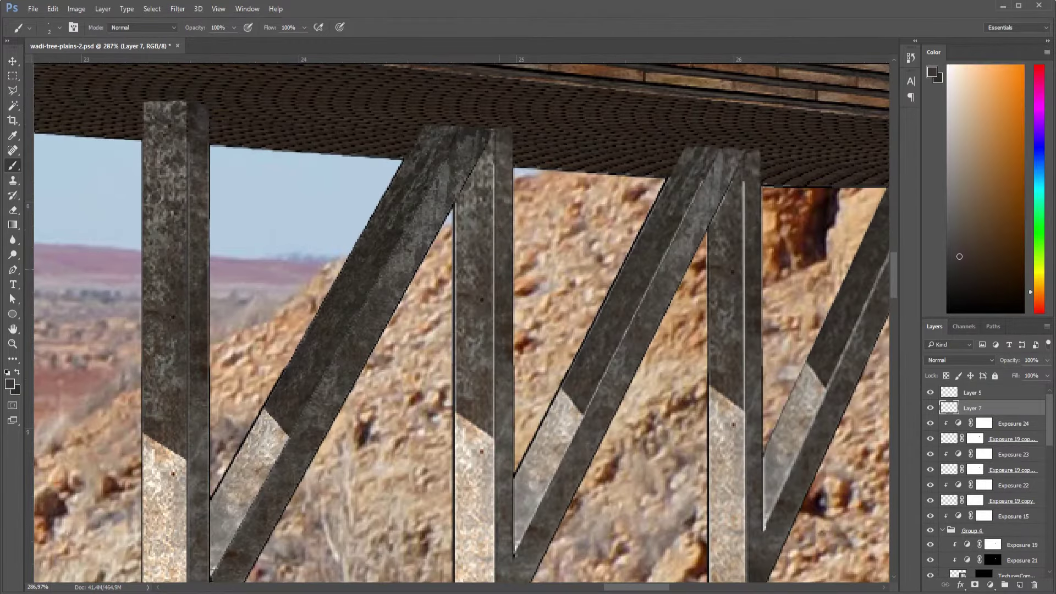
scroll(497, 275, "down", 2)
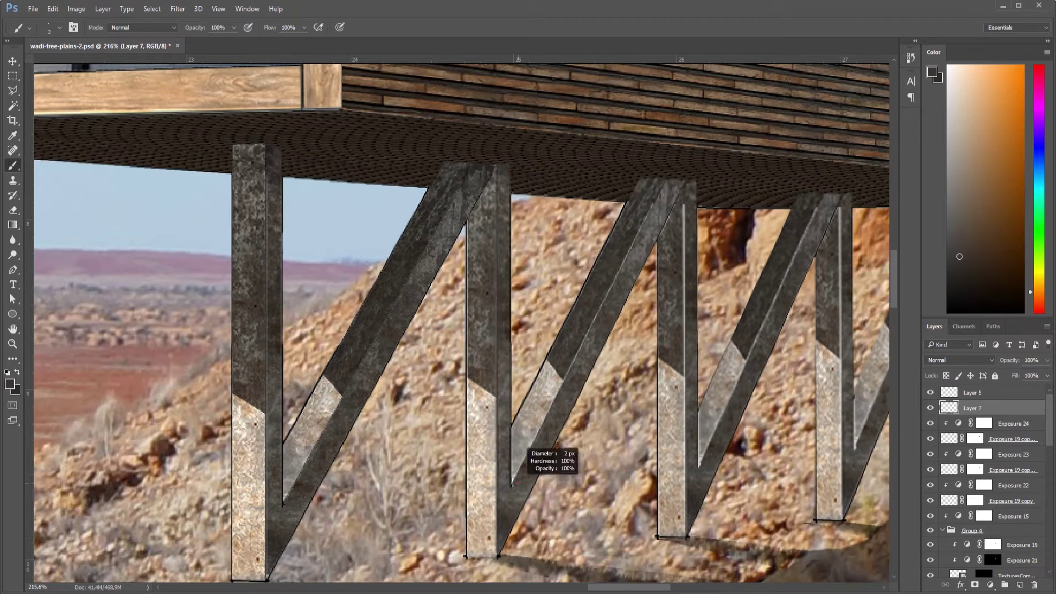
left_click_drag(511, 483, 624, 204)
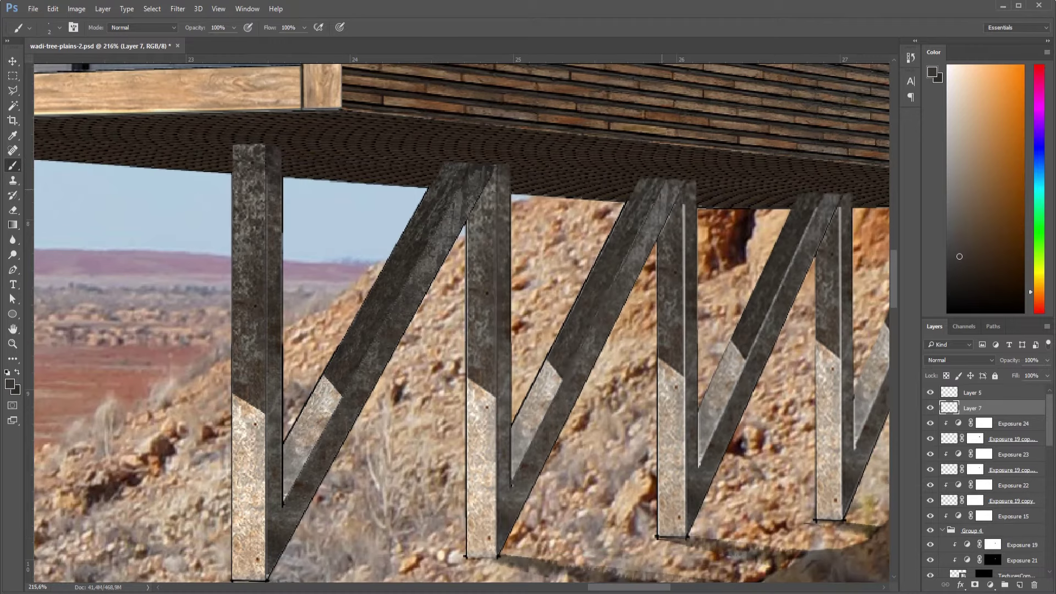
left_click_drag(510, 483, 655, 203)
key("ctrl+z")
Sample a darker stilt colour and paint dark edge lines down the column, braces and right post.
left_click_drag(682, 205, 681, 205)
key("ctrl+z")
left_click(676, 323, "alt")
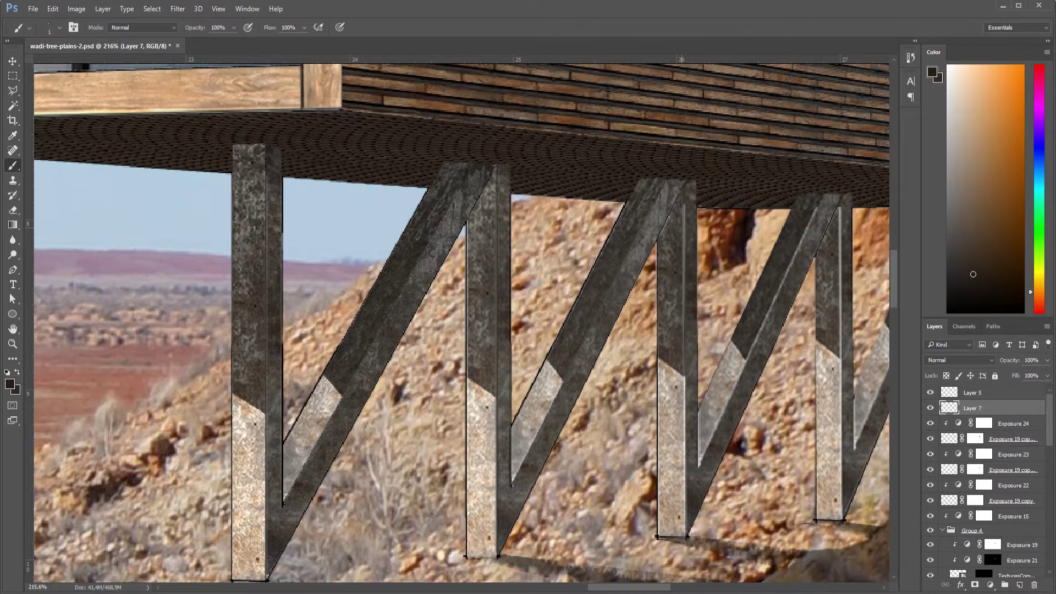
left_click_drag(683, 204, 683, 373)
left_click_drag(683, 203, 684, 335)
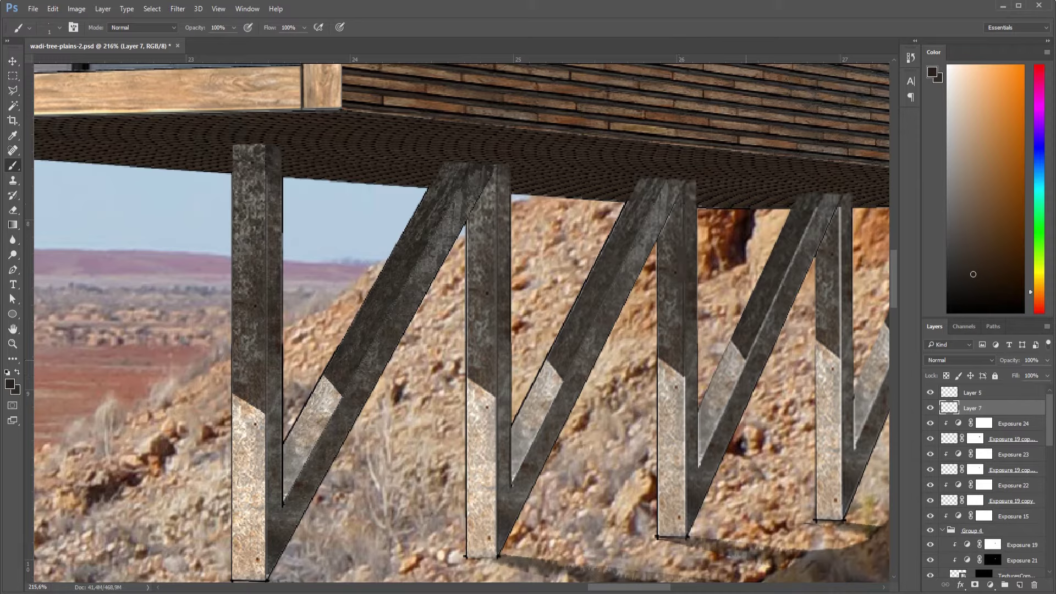
left_click_drag(796, 249, 746, 362)
left_click_drag(817, 208, 762, 332)
left_click_drag(803, 236, 747, 361)
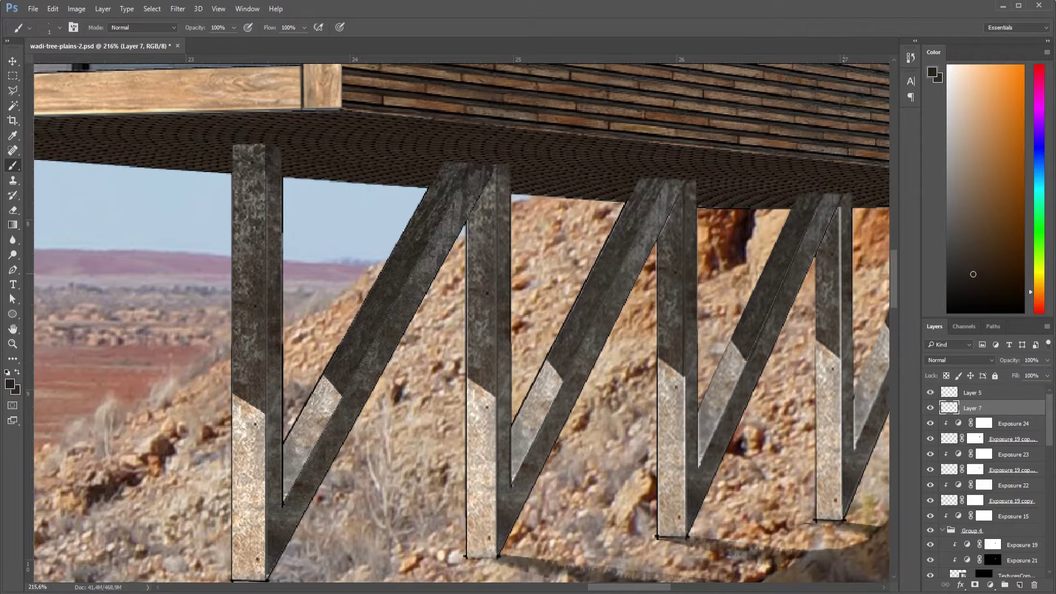
left_click_drag(842, 206, 841, 359)
scroll(462, 319, "up", 3)
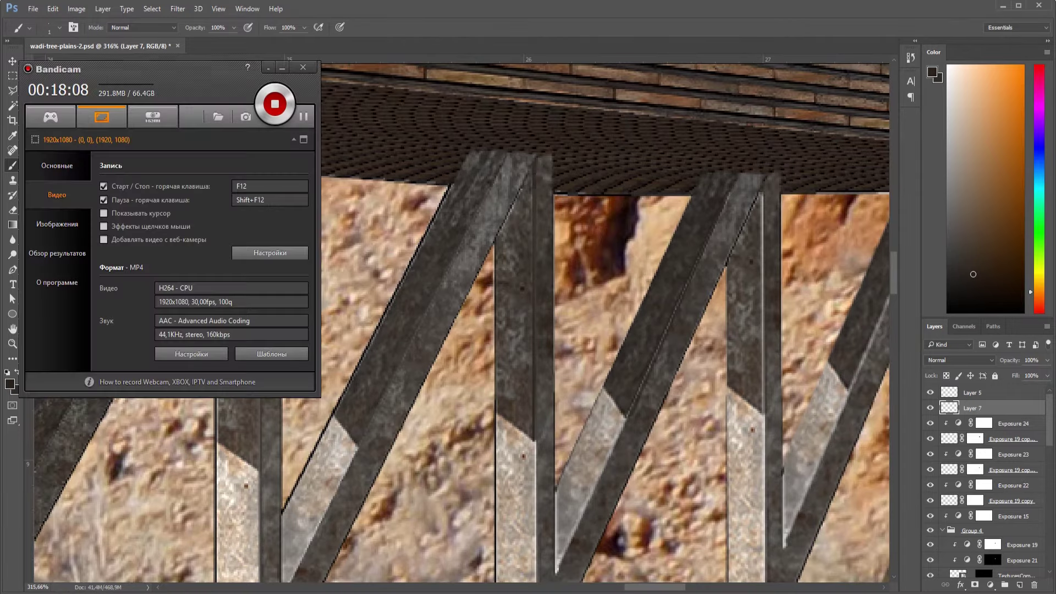
Paint a dark stroke over the right brace's remaining light edge.
scroll(462, 319, "down", 5)
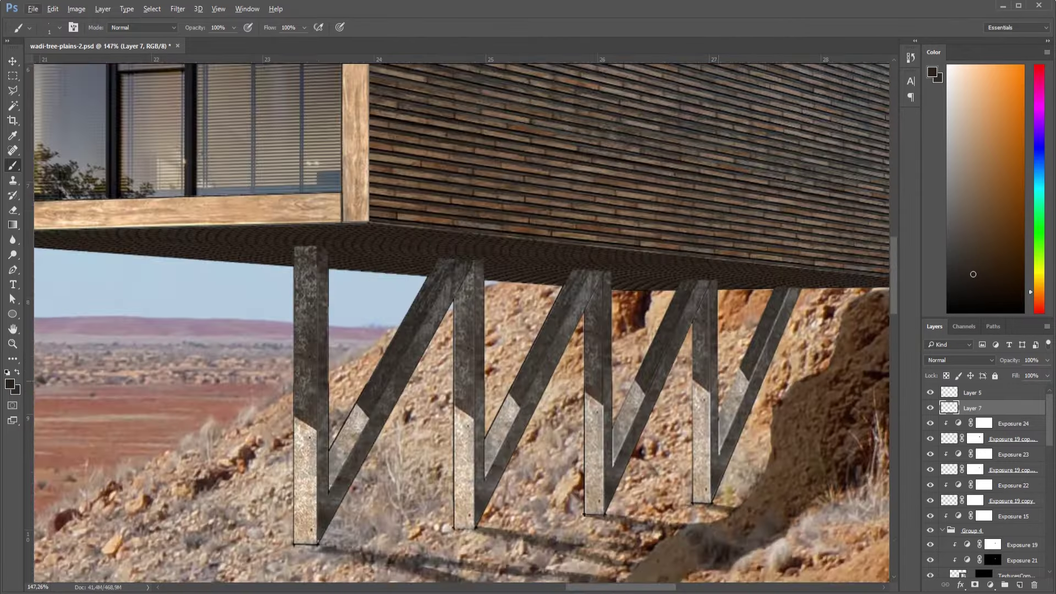
scroll(462, 319, "up", 5)
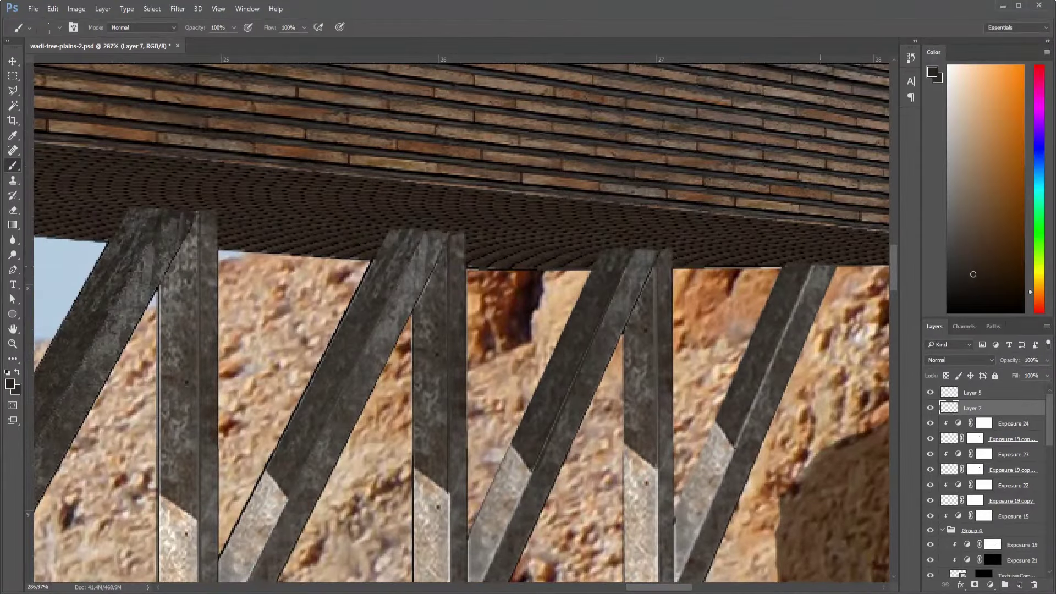
left_click_drag(735, 448, 812, 265)
Zoom in on the post and paint a thin dark line along its edge.
scroll(766, 401, "down", 3)
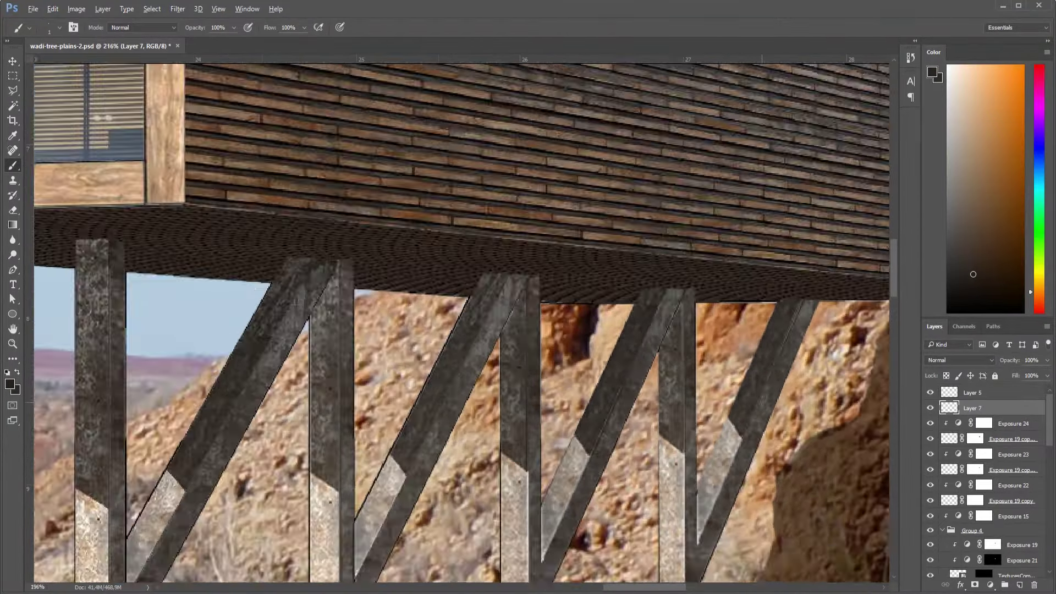
scroll(766, 402, "down", 5)
scroll(766, 402, "down", 2)
scroll(766, 402, "down", 3)
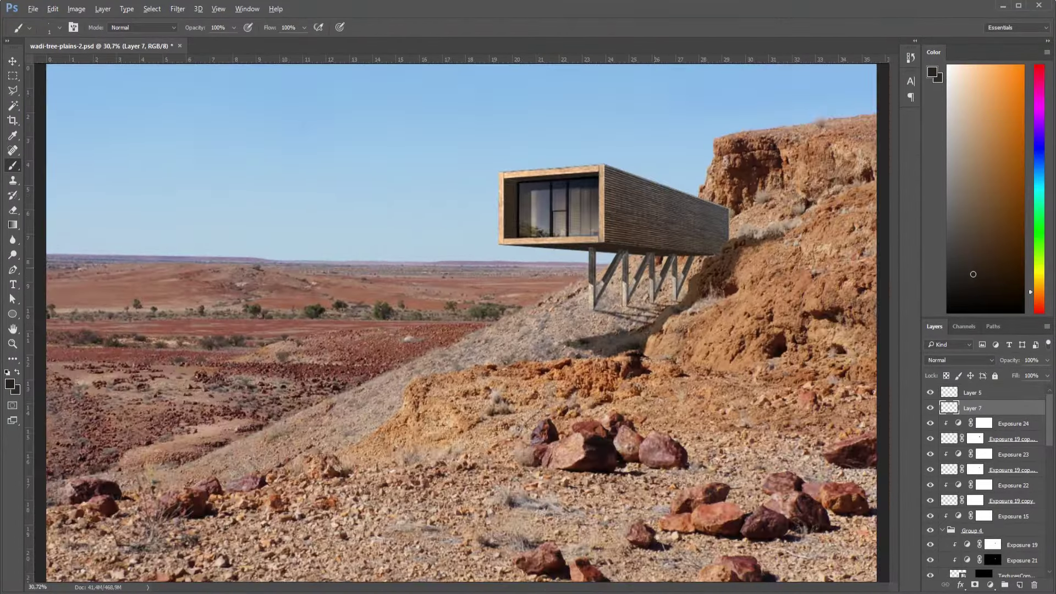
scroll(617, 264, "up", 3)
scroll(617, 264, "up", 3)
scroll(617, 264, "up", 2)
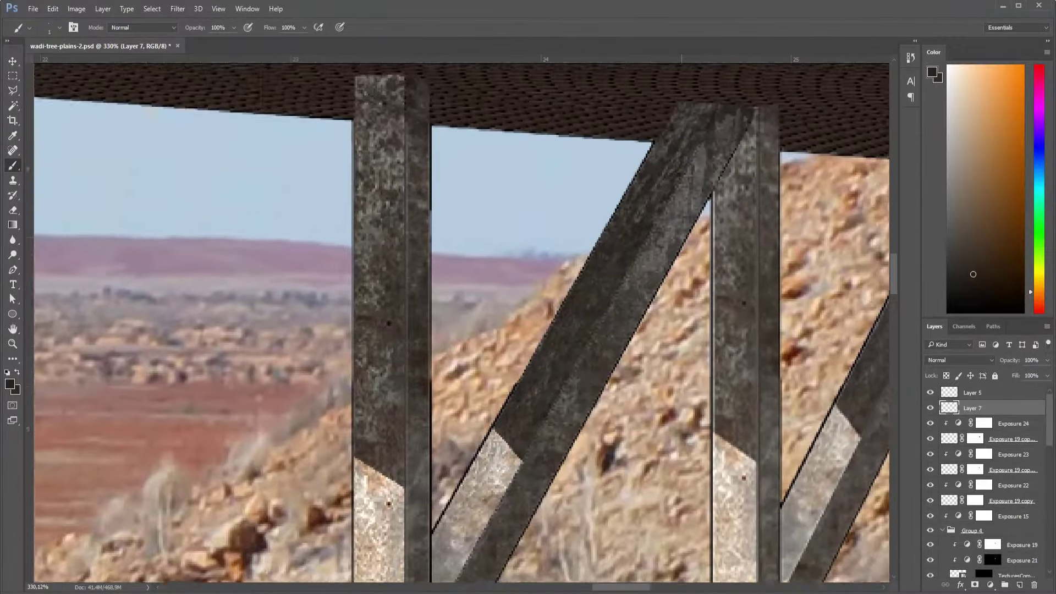
scroll(681, 170, "up", 1)
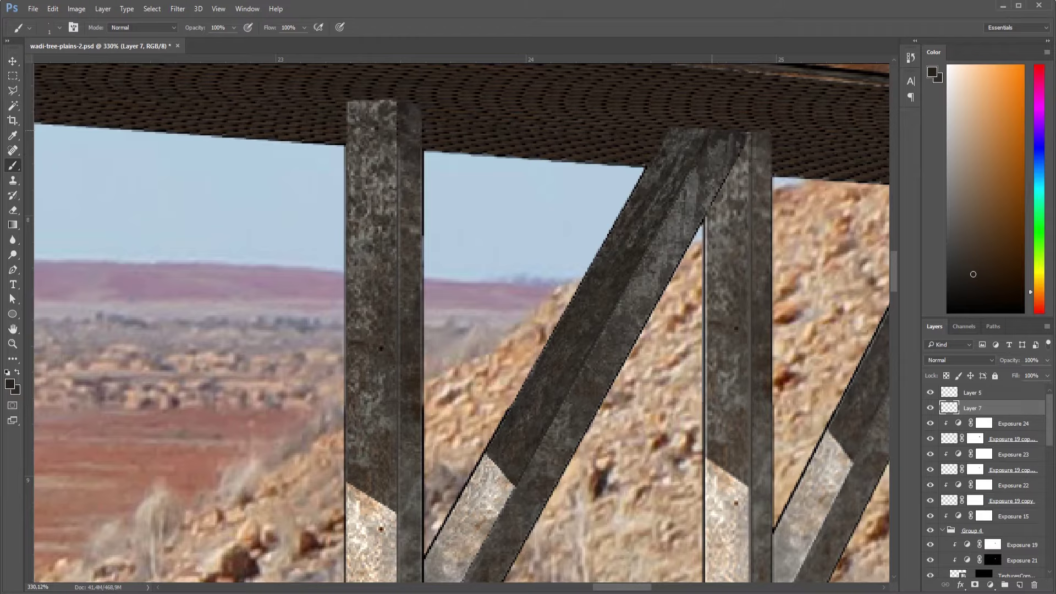
scroll(659, 275, "down", 3)
scroll(660, 275, "up", 3)
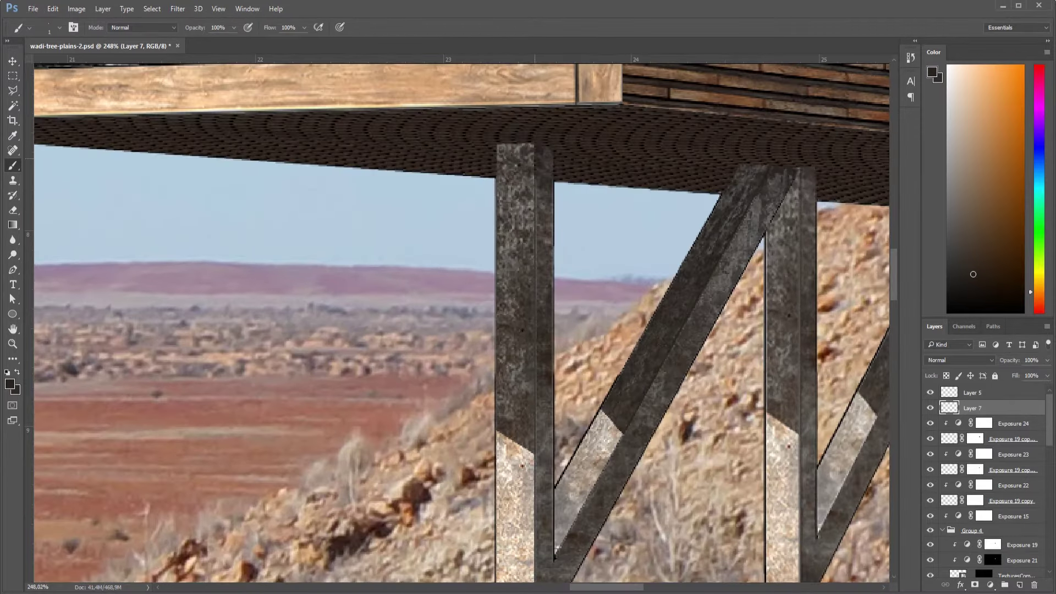
left_click(534, 448, "shift")
Adjust the brush size between 1 and 6 pixels, settling on 2 pixels.
scroll(591, 285, "down", 3)
scroll(591, 286, "down", 2)
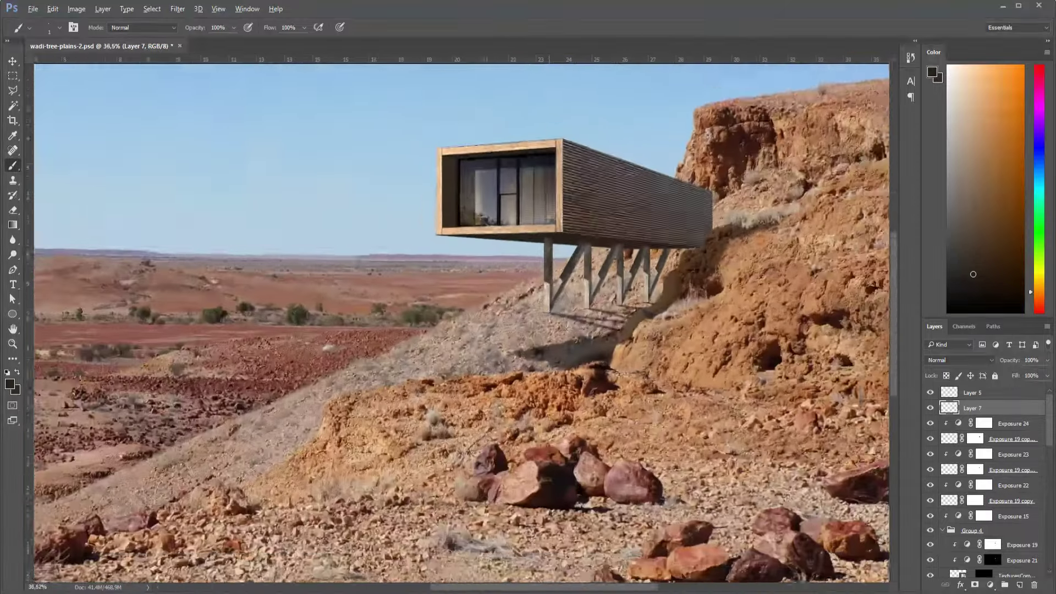
scroll(591, 286, "down", 1)
scroll(460, 325, "down", 1)
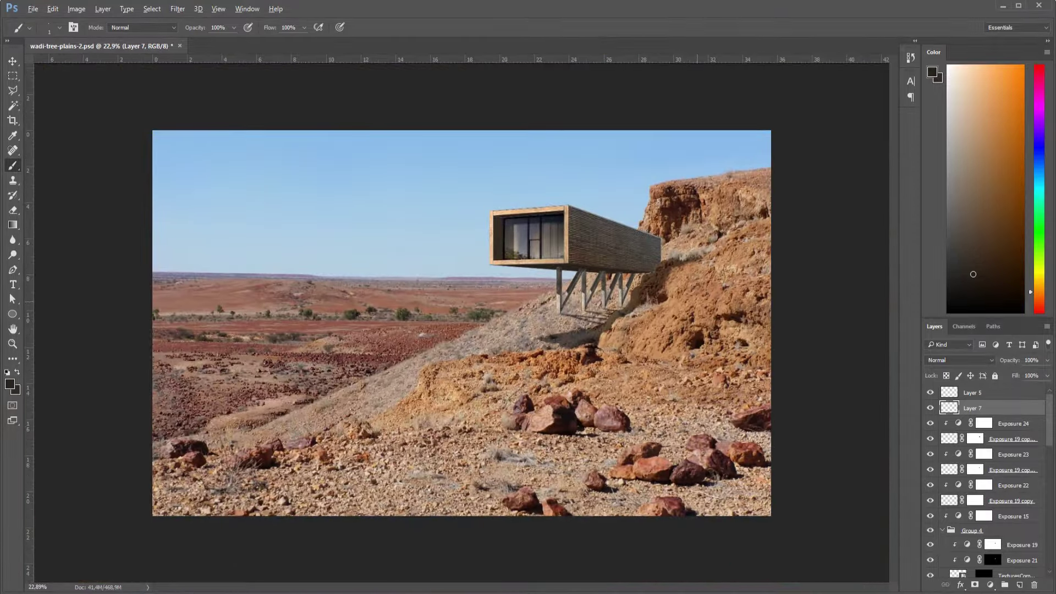
scroll(646, 272, "up", 1)
scroll(646, 272, "up", 2)
scroll(646, 272, "up", 3)
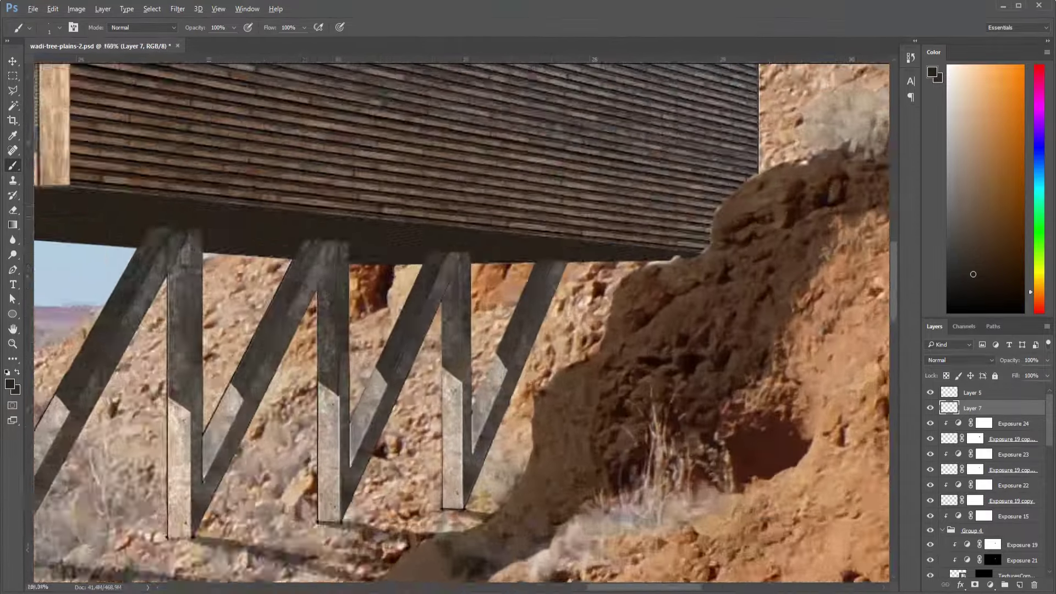
scroll(646, 272, "up", 2)
key("bracketright")
key("bracketright")
key("bracketright")
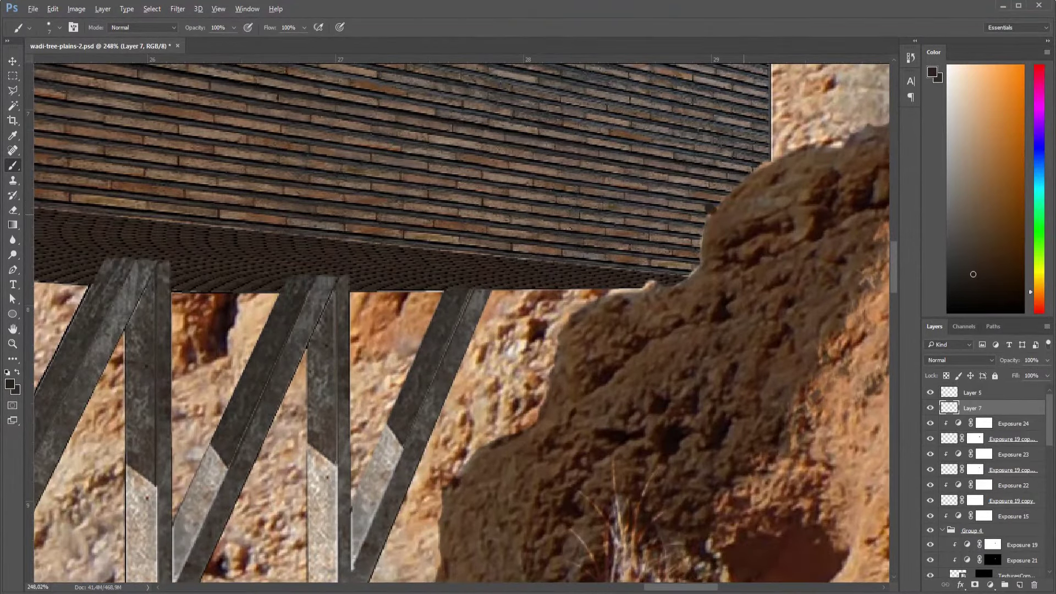
key("bracketleft")
key("bracketleft")
key("bracketleft")
key("bracketright")
key("bracketright")
key("bracketright")
key("bracketleft")
key("bracketleft")
key("bracketleft")
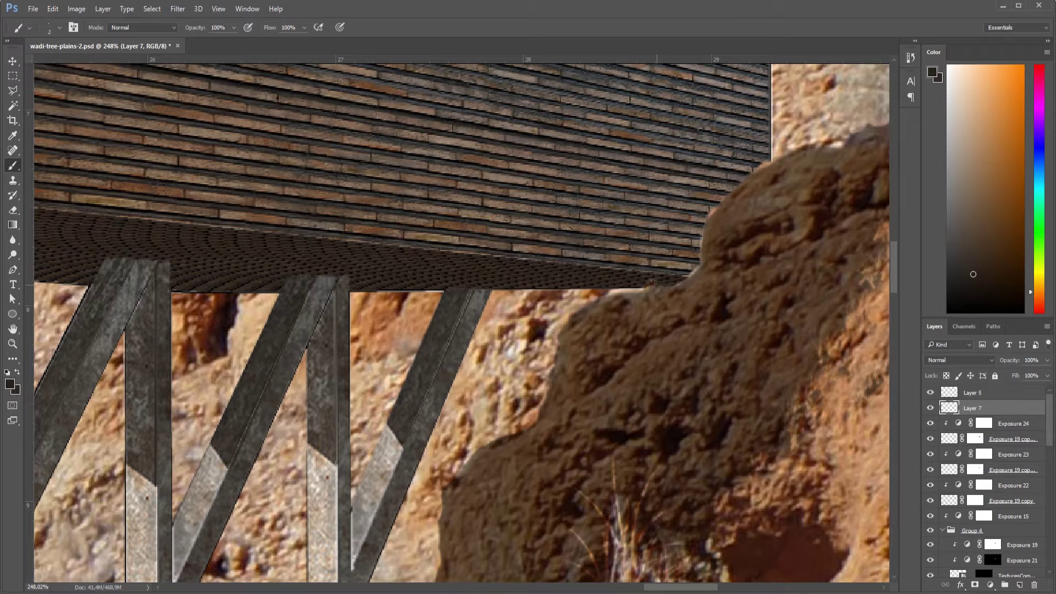
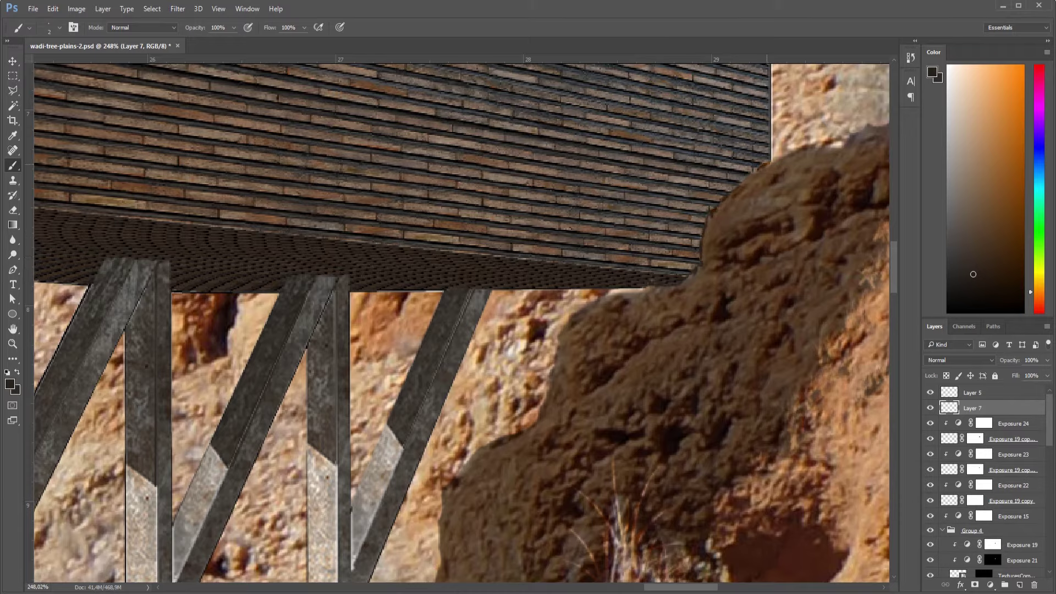
Darken the cabin floor edge with a brush stroke, then lighten the mound between supports with a 10% eraser.
left_click_drag(644, 287, 612, 292)
key("e")
key("1")
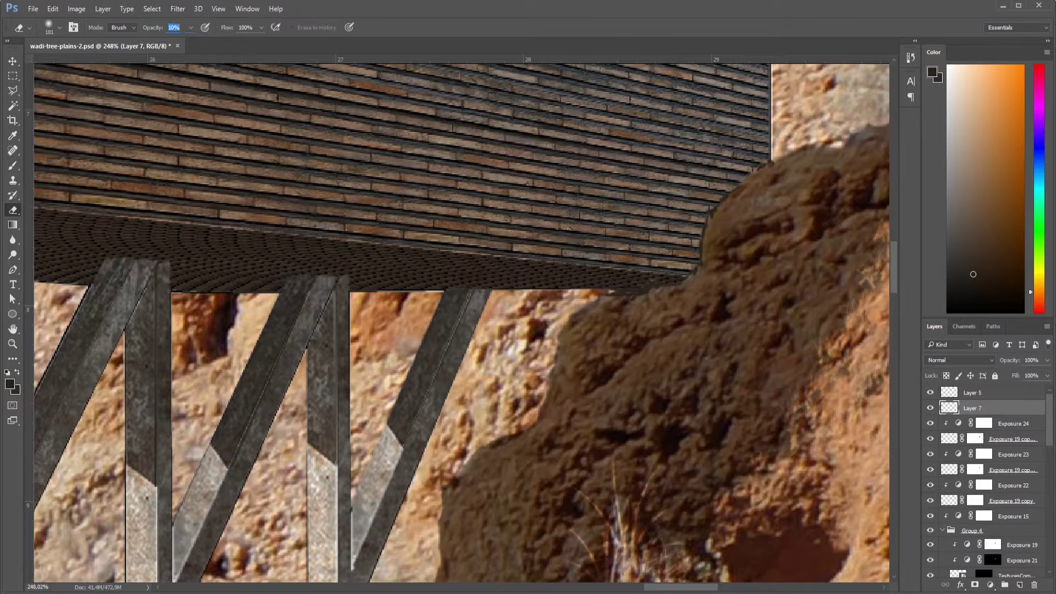
mouse_move(664, 301)
left_mouse_down()
mouse_move(684, 295)
mouse_move(738, 223)
mouse_move(707, 271)
left_mouse_up()
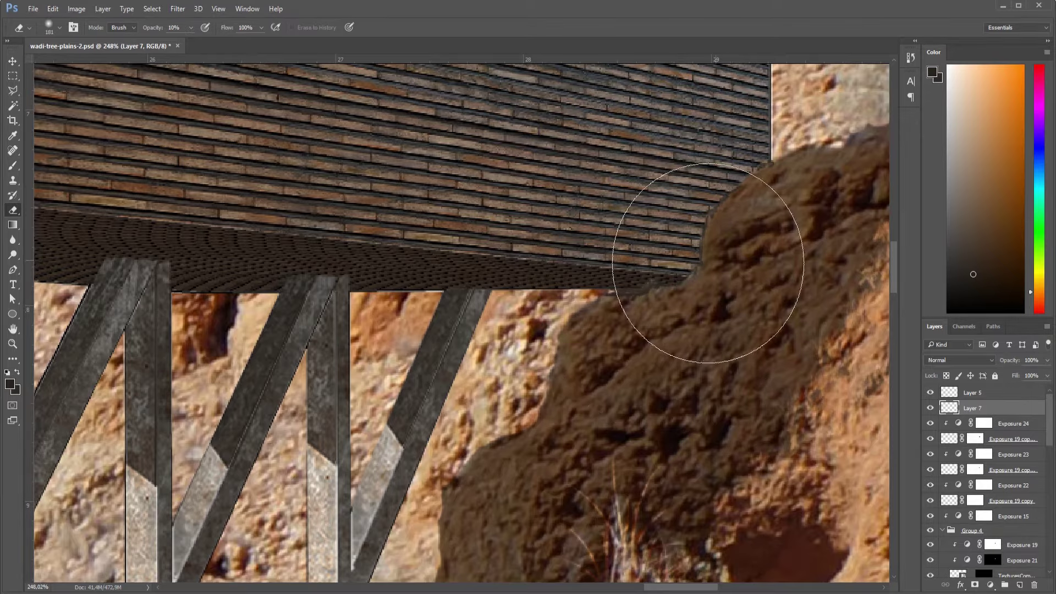
scroll(731, 284, "down", 5)
scroll(730, 284, "down", 3)
scroll(731, 284, "down", 2)
scroll(731, 284, "down", 1)
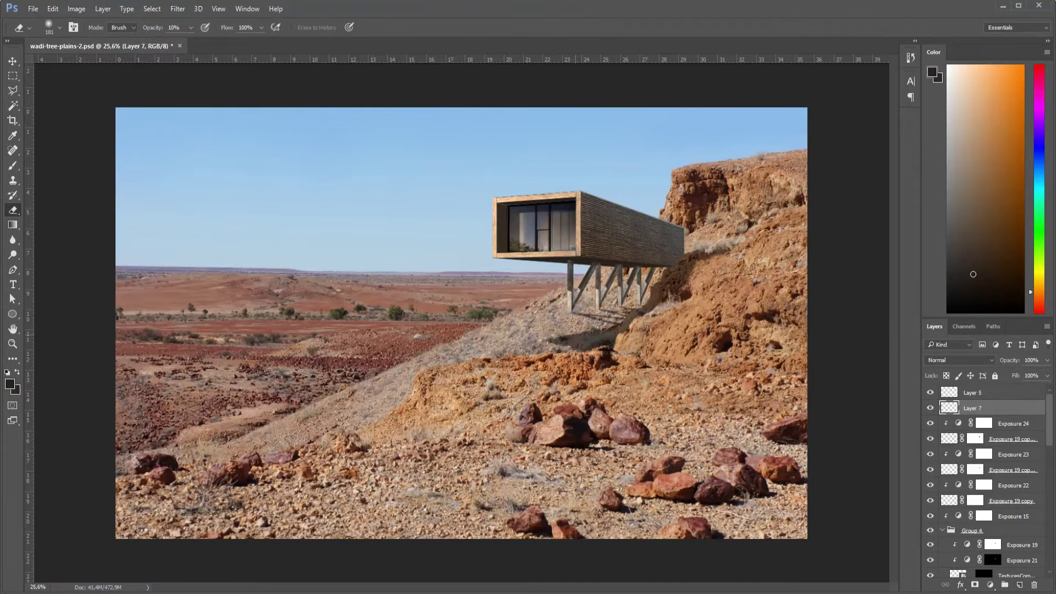
scroll(685, 232, "up", 5)
scroll(685, 232, "up", 3)
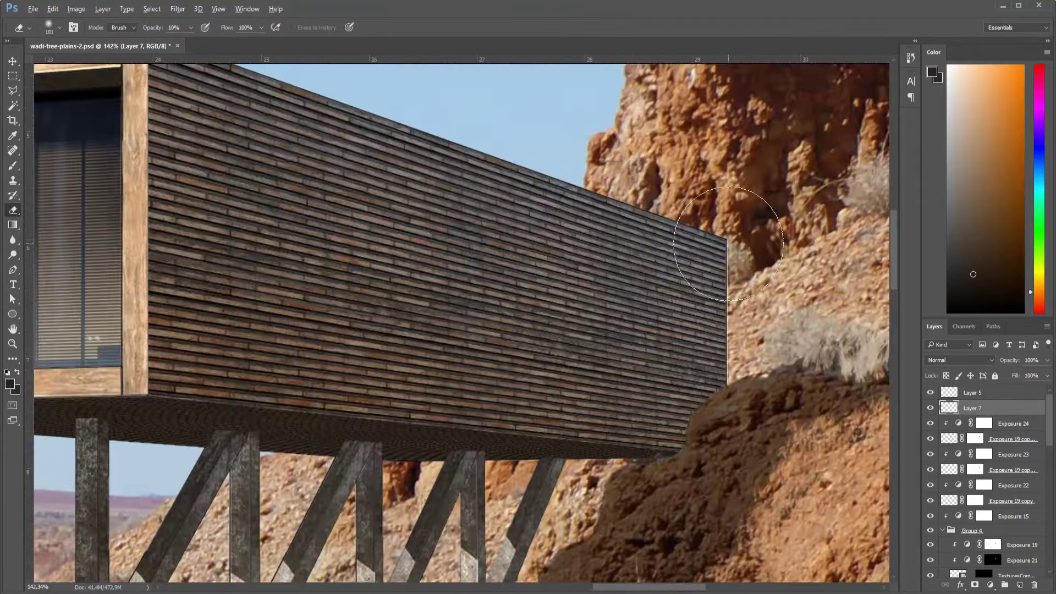
scroll(685, 231, "up", 2)
scroll(703, 278, "up", 2)
scroll(704, 278, "down", 1)
scroll(990, 478, "down", 5)
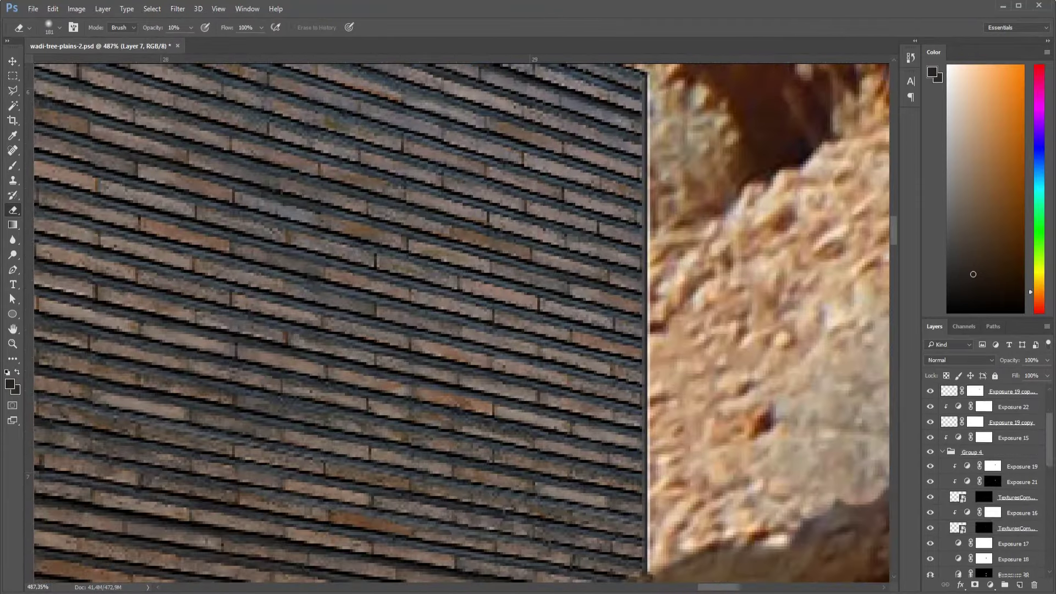
scroll(990, 478, "down", 5)
Swap foreground and background colours and shrink the brush to a small hard 2px tip.
scroll(726, 391, "down", 1)
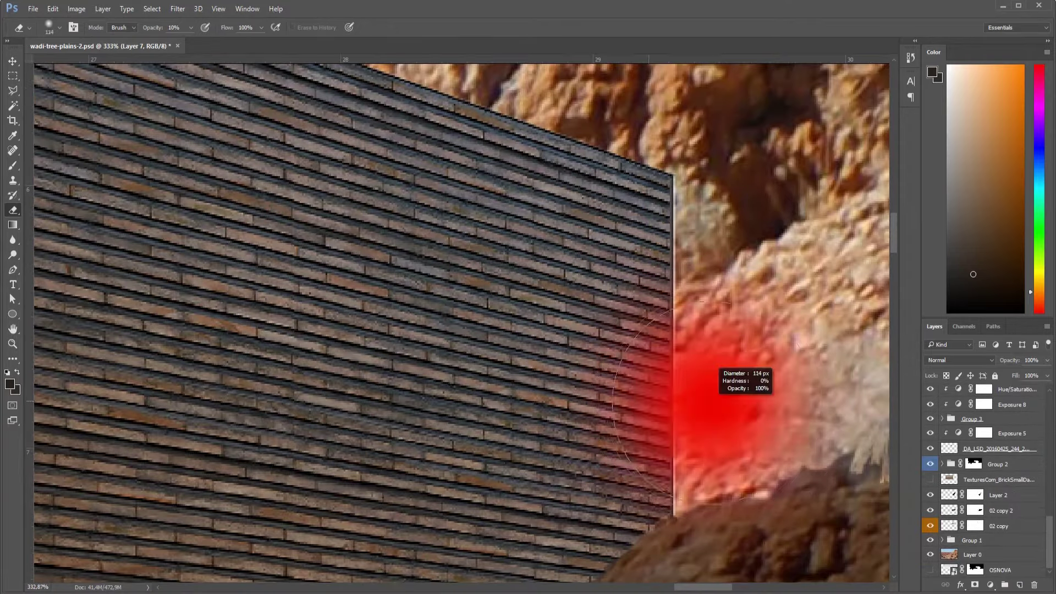
mouse_move(709, 379)
left_mouse_down()
mouse_move(726, 413)
mouse_move(695, 420)
left_mouse_up()
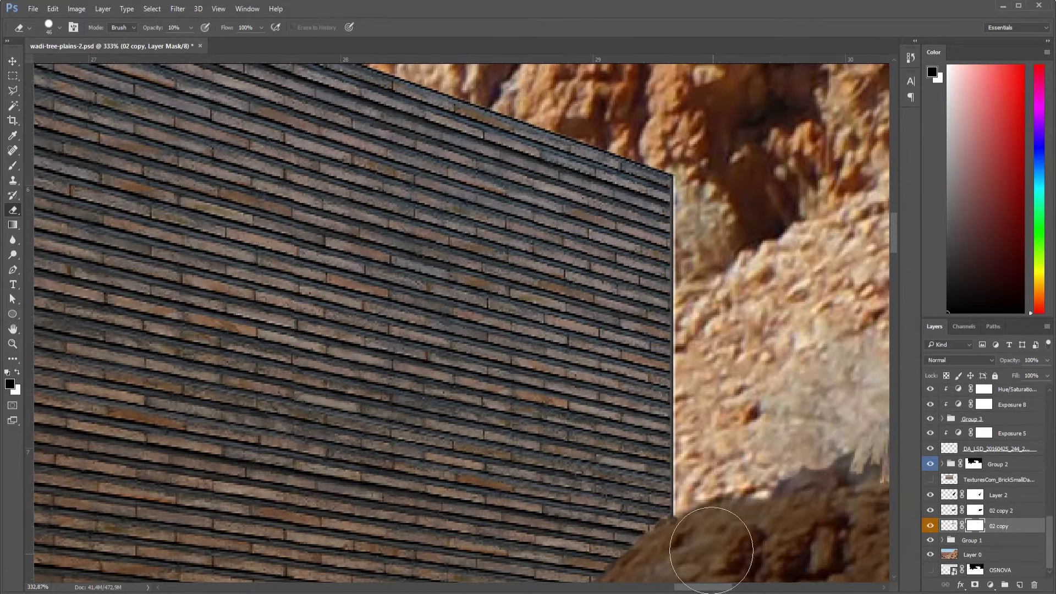
scroll(710, 533, "up", 1)
left_click_drag(702, 523, 712, 505)
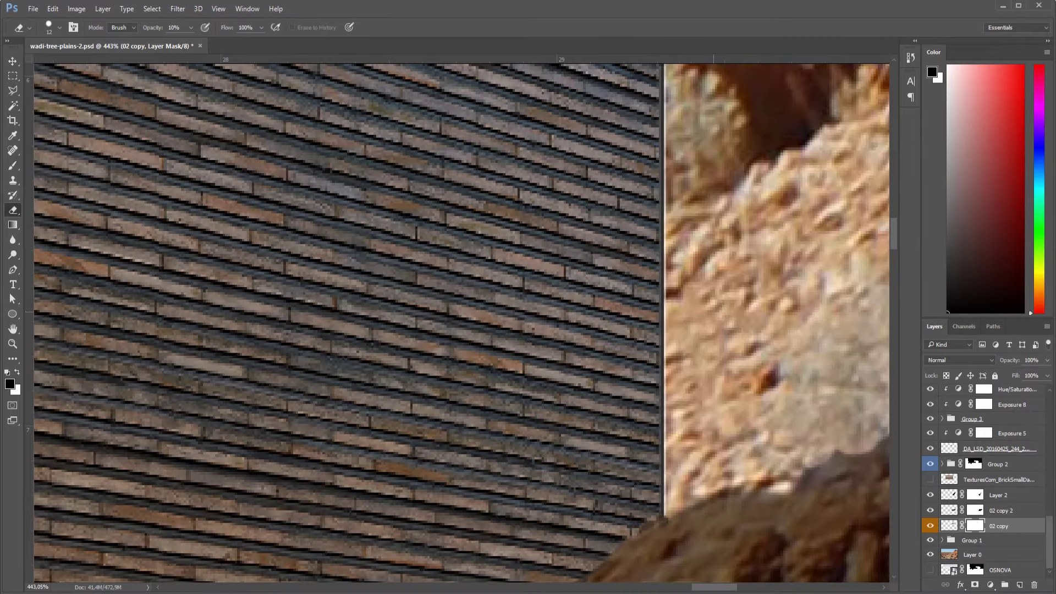
scroll(712, 505, "up", 2)
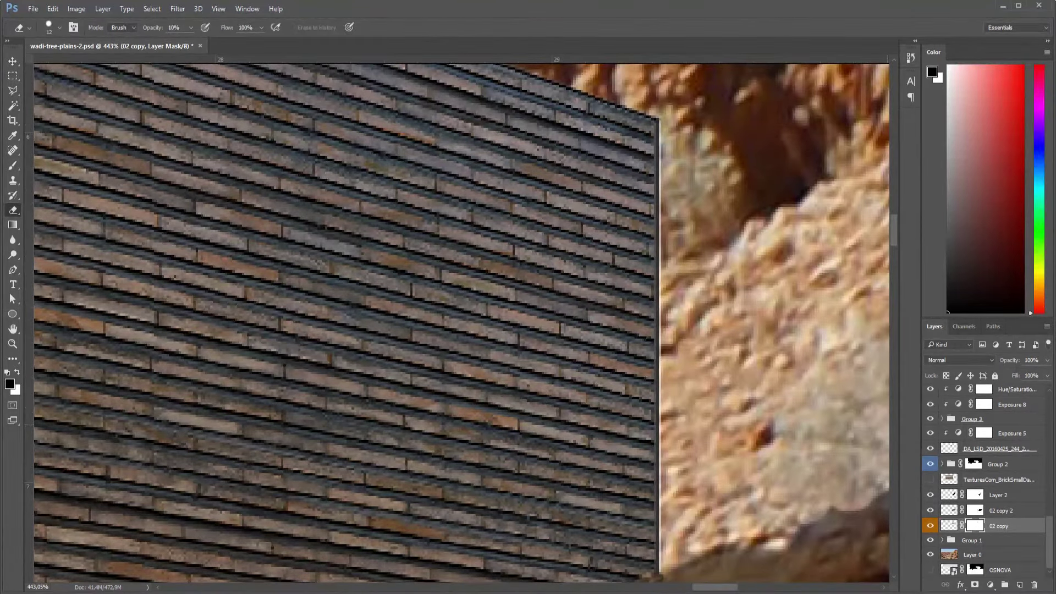
key("x")
key("x")
left_click_drag(671, 123, 662, 126)
Paint a straight line down the timber wall's right edge on the mask to hide the light seam.
key("b")
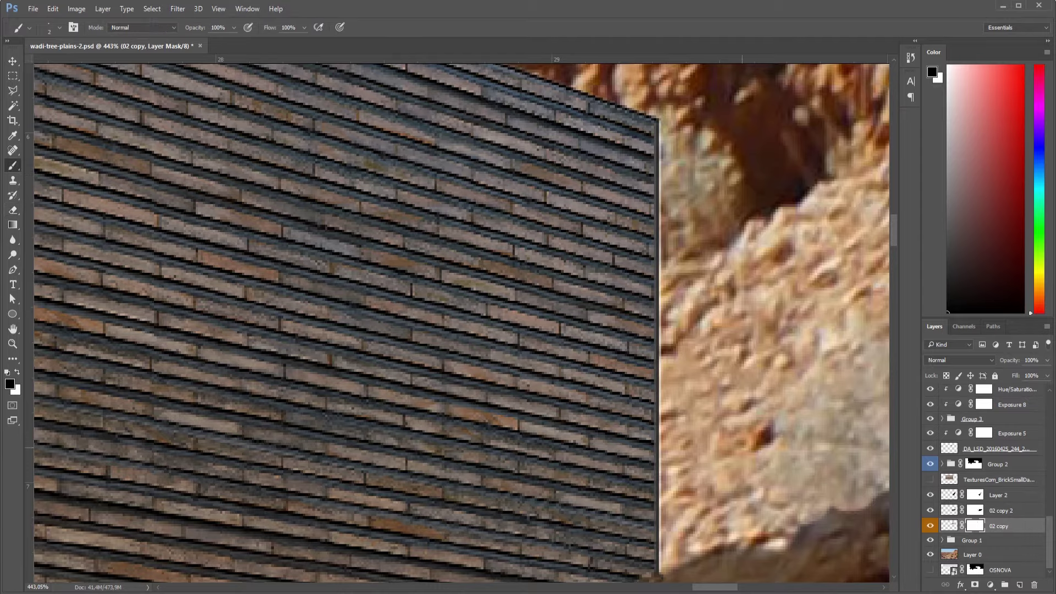
left_click(659, 571, "shift")
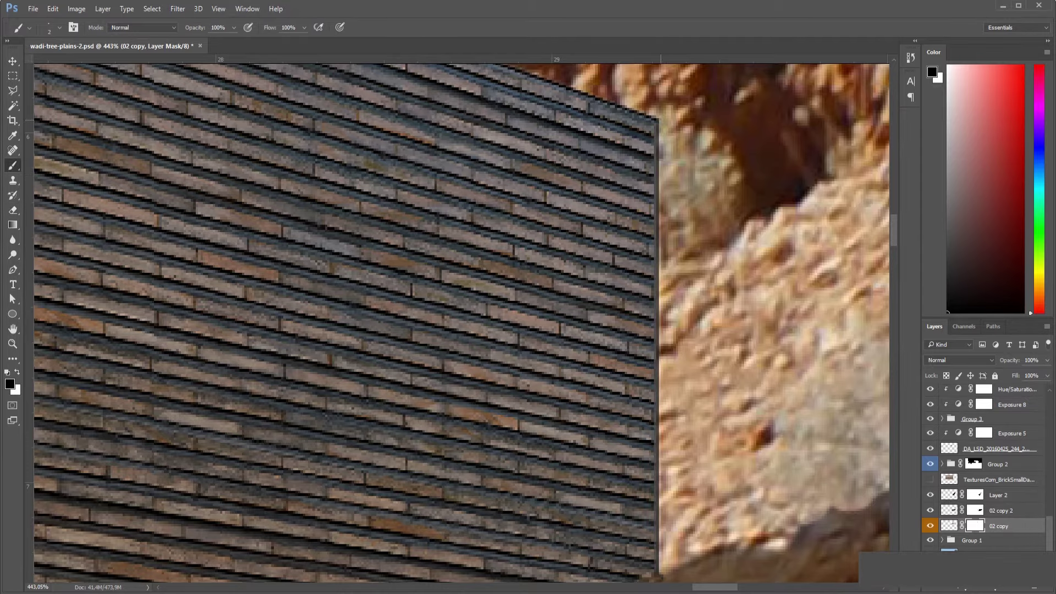
scroll(655, 330, "down", 3)
scroll(655, 330, "down", 3)
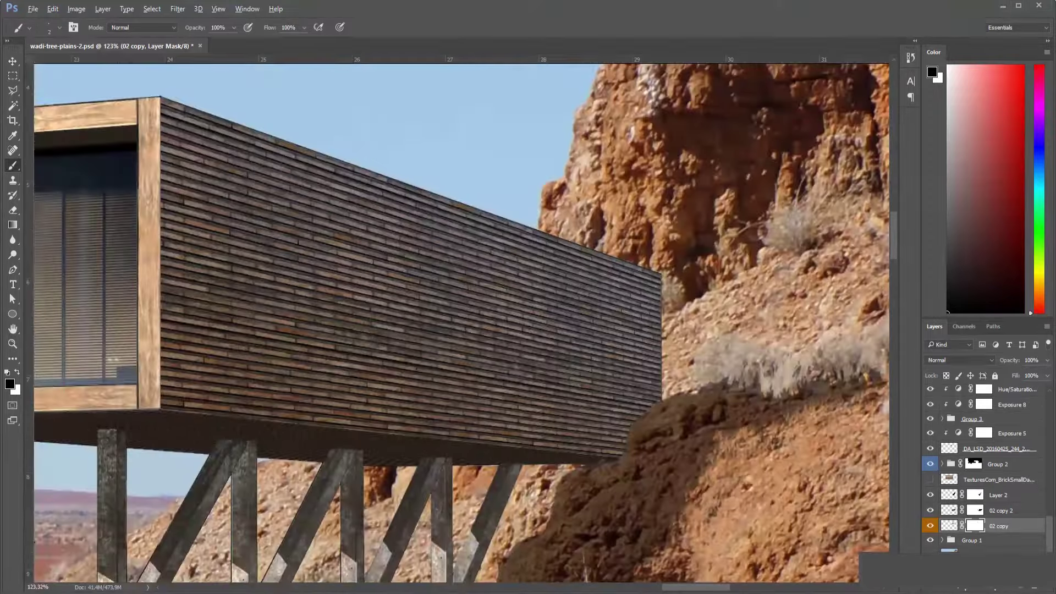
scroll(654, 330, "up", 4)
scroll(655, 330, "down", 2)
scroll(654, 330, "down", 2)
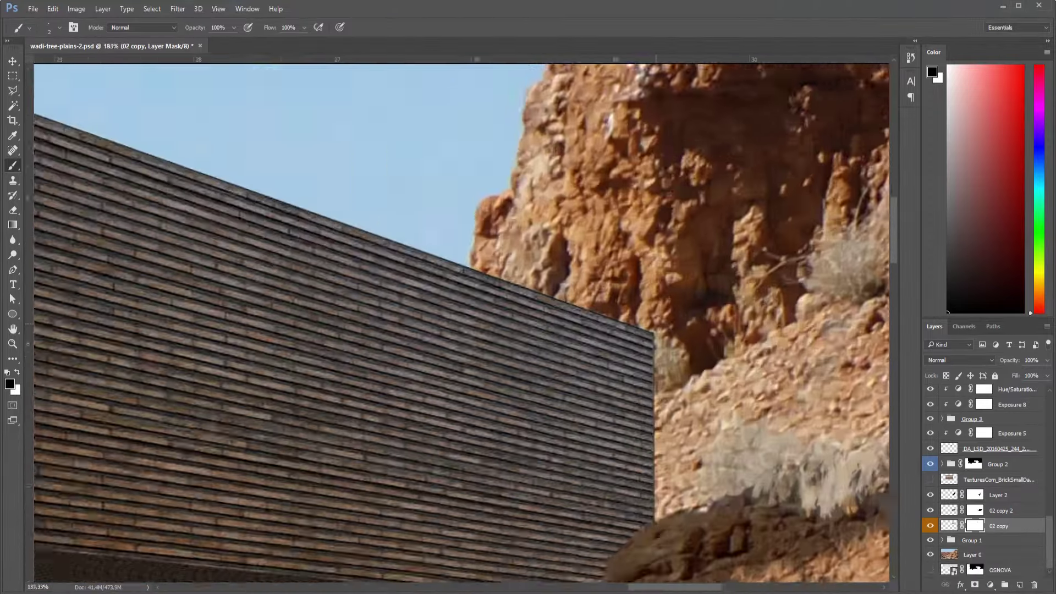
scroll(654, 330, "down", 2)
scroll(654, 330, "down", 1)
scroll(654, 330, "up", 1)
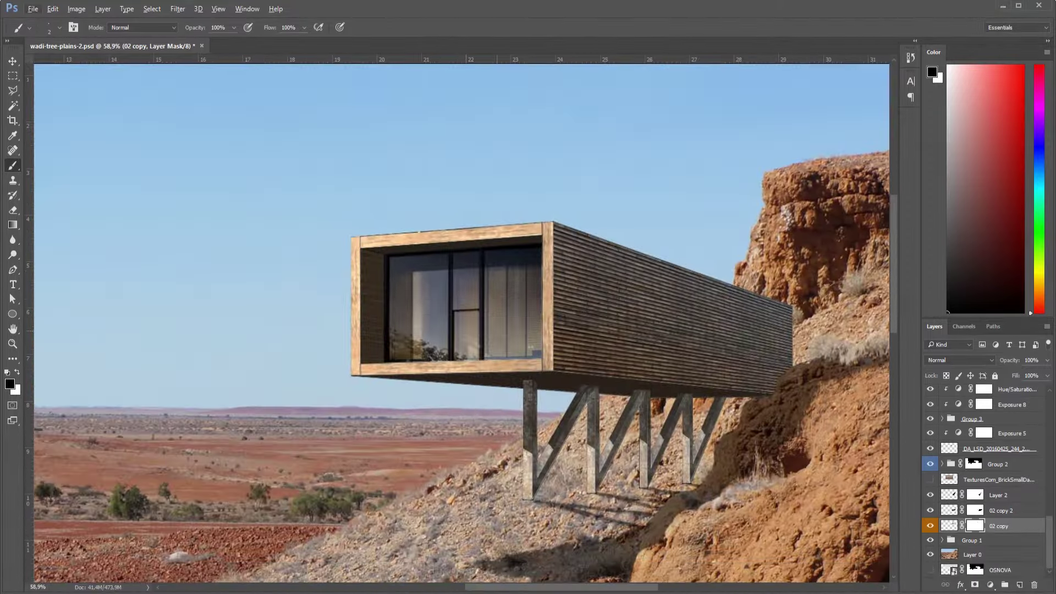
scroll(655, 330, "down", 2)
scroll(654, 330, "down", 1)
scroll(462, 322, "up", 1)
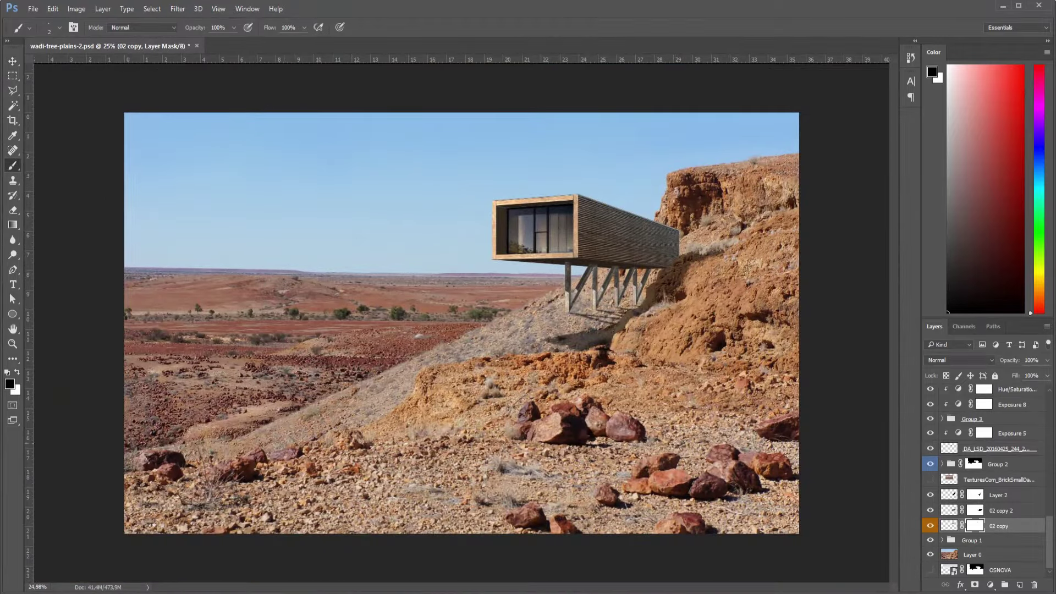
Search Google Images for 'trees png' and preview a thin tree image.
key("alt+Tab")
key("ctrl+t")
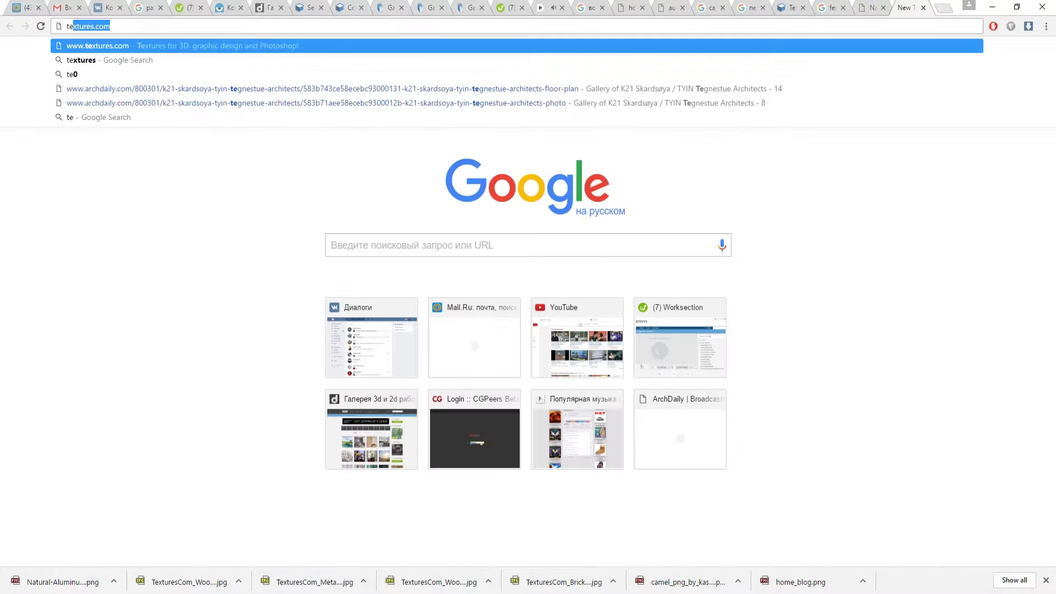
type("trees png")
key("Return")
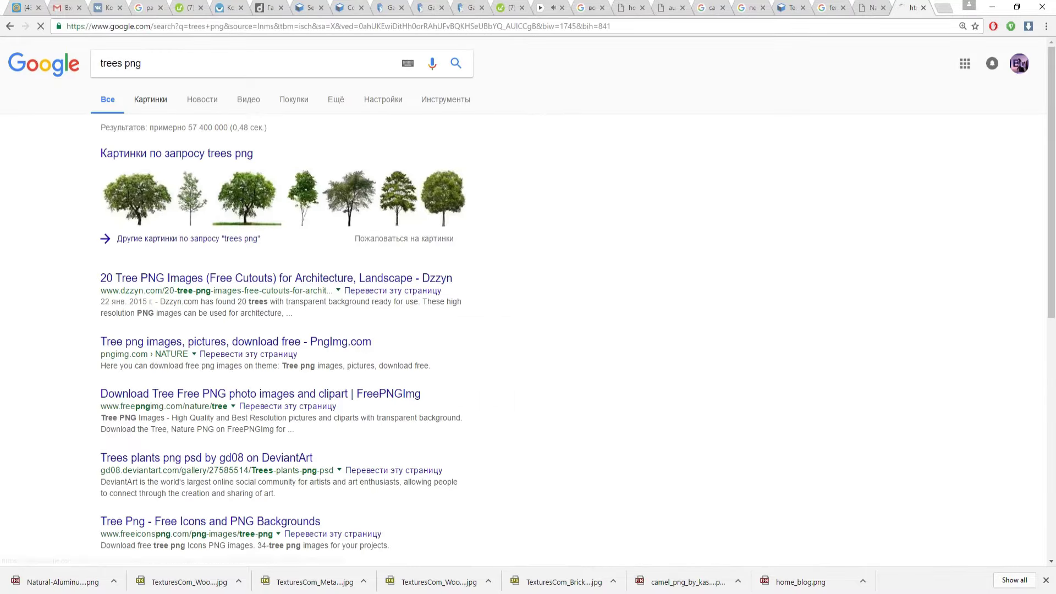
scroll(1011, 385, "down", 4)
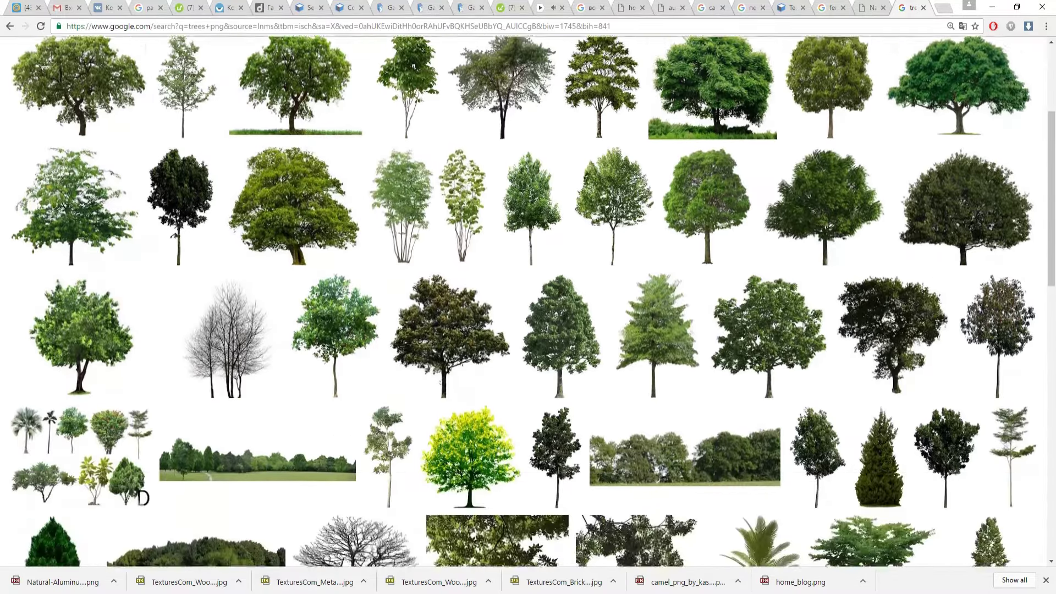
left_click(1009, 446)
left_click(352, 418)
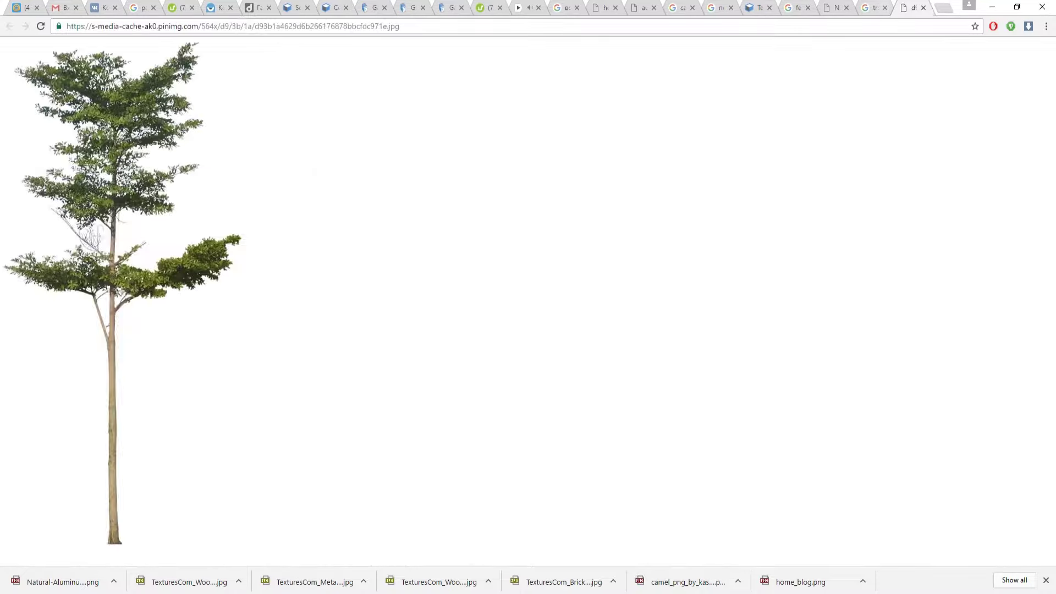
key("ctrl+shift+Tab")
scroll(654, 193, "up", 10)
Filter results to images larger than 2 MP and open the full tree_PNG3472 image.
left_click(448, 99)
left_click(118, 121)
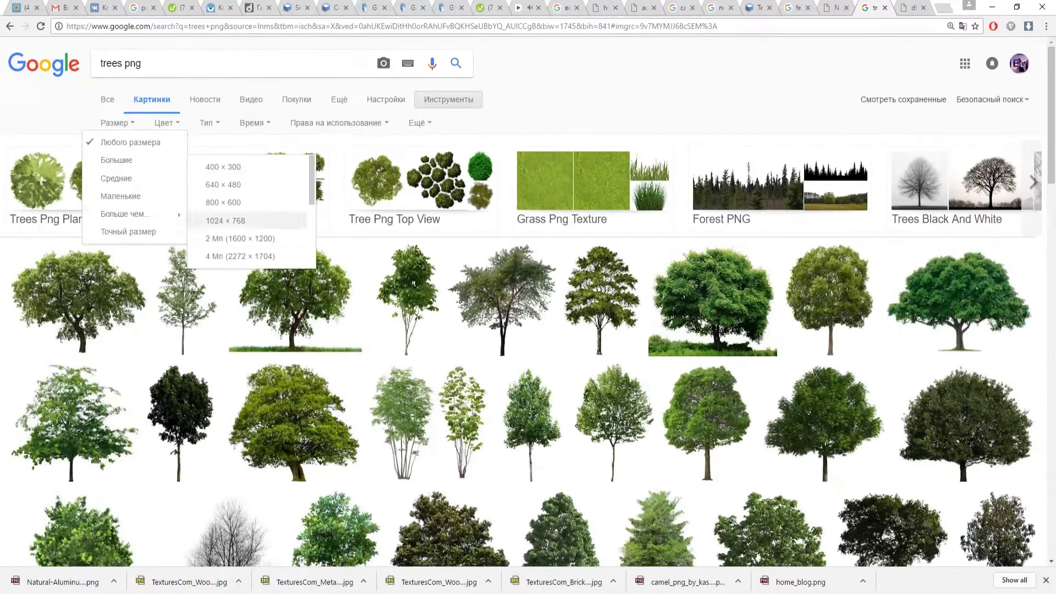
left_click(225, 237)
left_click(800, 330)
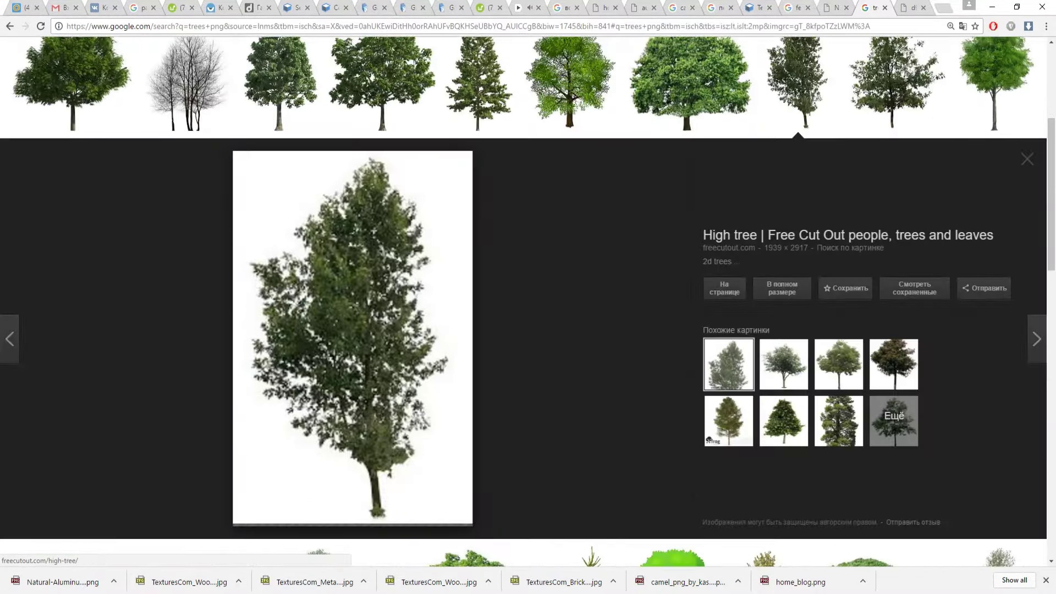
scroll(528, 275, "up", 3)
left_click(280, 242)
scroll(528, 274, "up", 3)
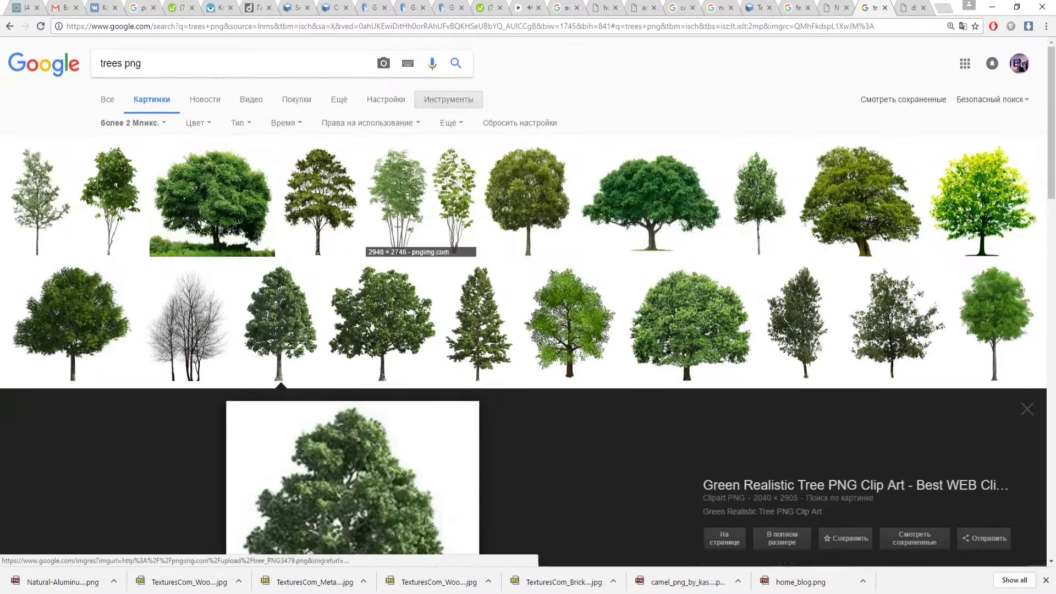
left_click(39, 182)
left_click(781, 287)
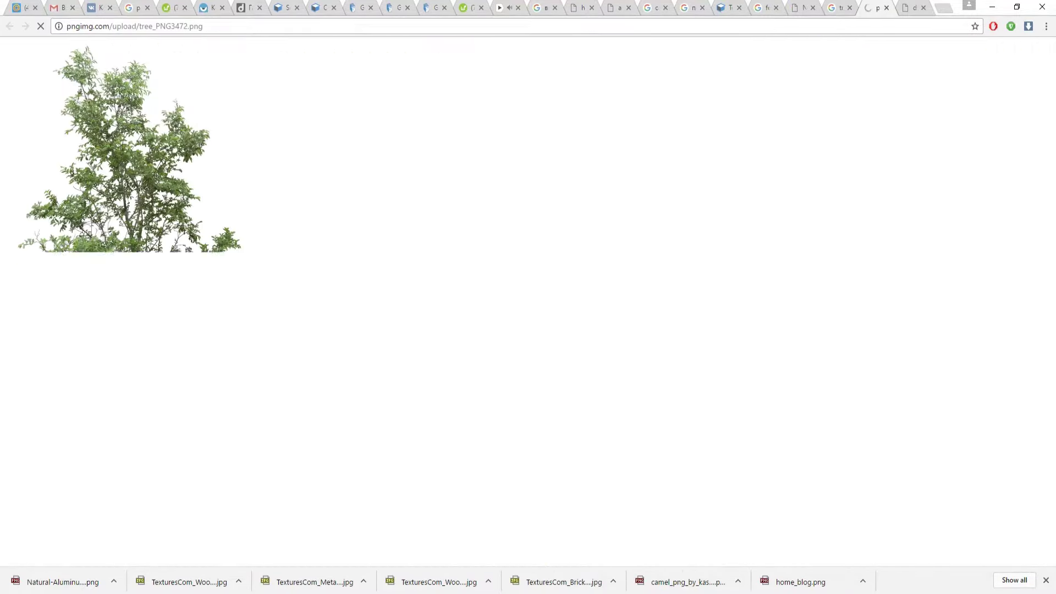
Save tree_PNG3472.png into the Textures folder and return to Photoshop.
right_click(275, 275)
left_click(313, 297)
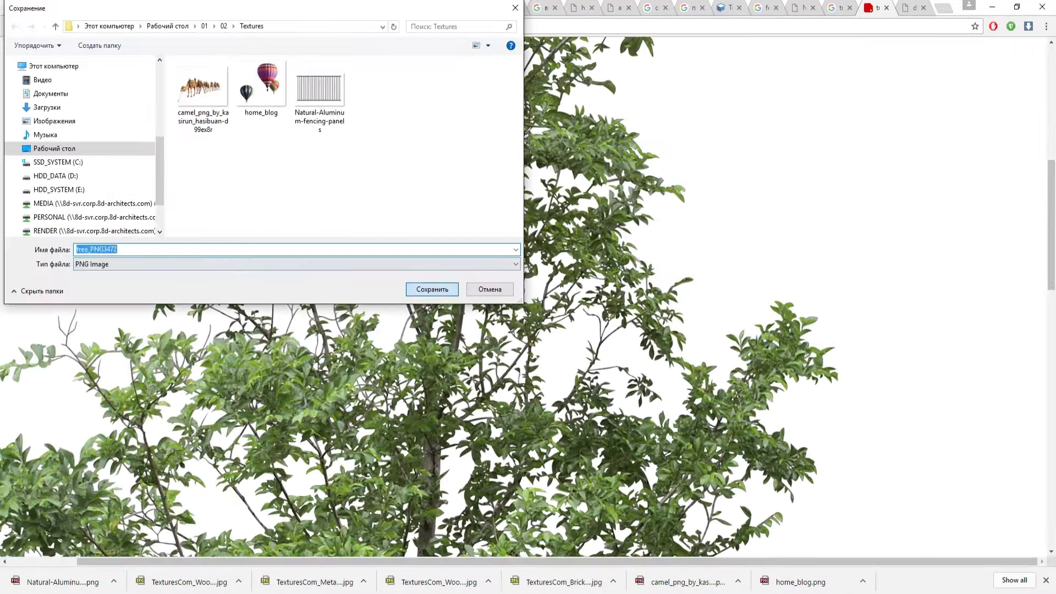
left_click(428, 288)
left_click(991, 7)
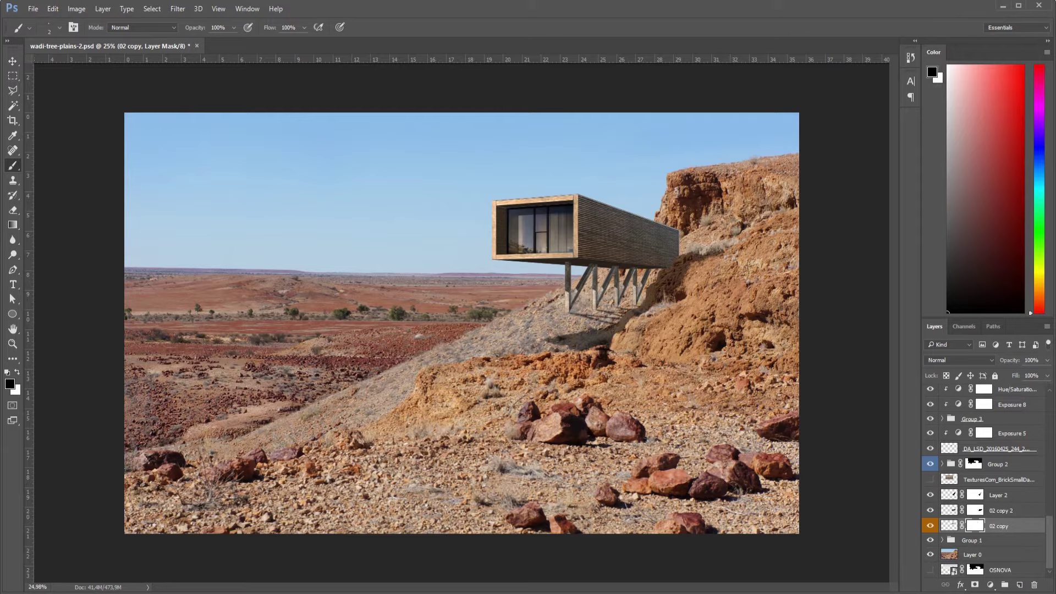
Place the tree PNG into the composition, moved up and left, and fit the image on screen.
key("alt+Tab")
mouse_move(809, 484)
left_mouse_down()
mouse_move(436, 324)
mouse_move(246, 319)
left_mouse_up()
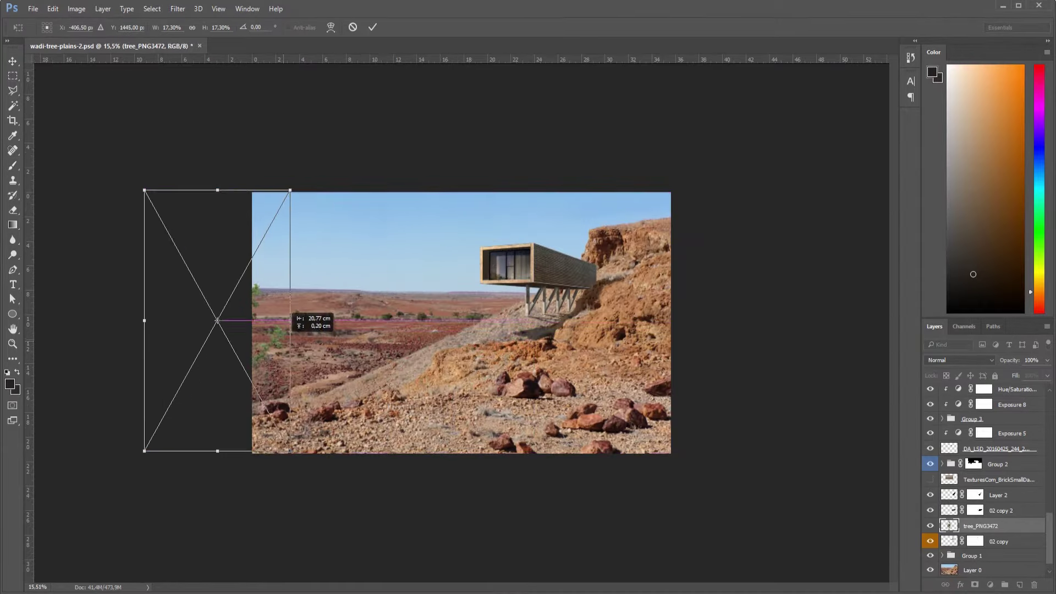
left_click_drag(290, 189, 341, 95)
mouse_move(228, 260)
left_mouse_down()
mouse_move(214, 130)
mouse_move(310, 177)
mouse_move(347, 154)
left_mouse_up()
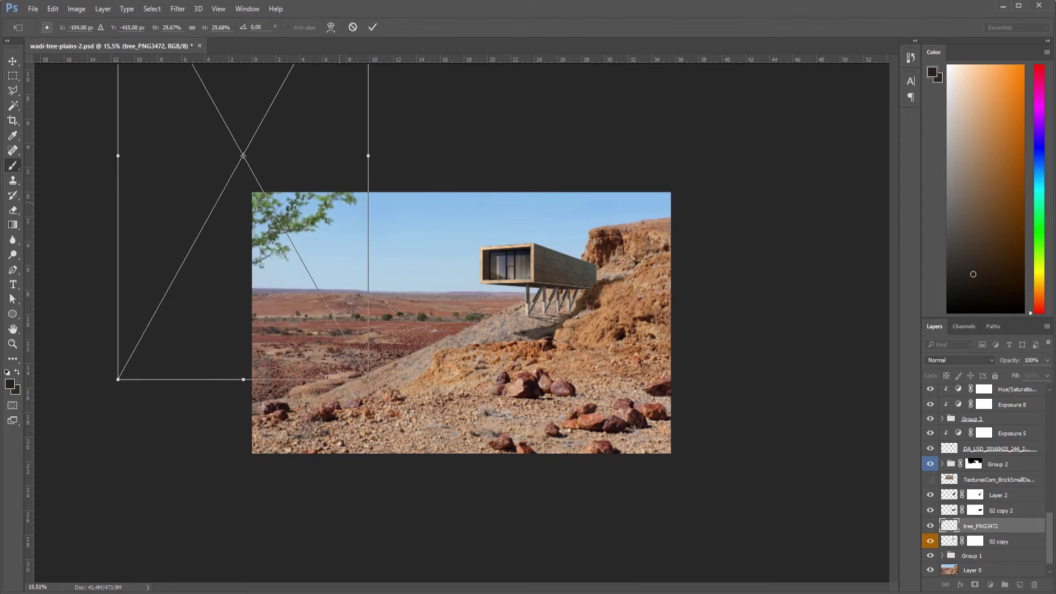
key("Return")
key("ctrl+0")
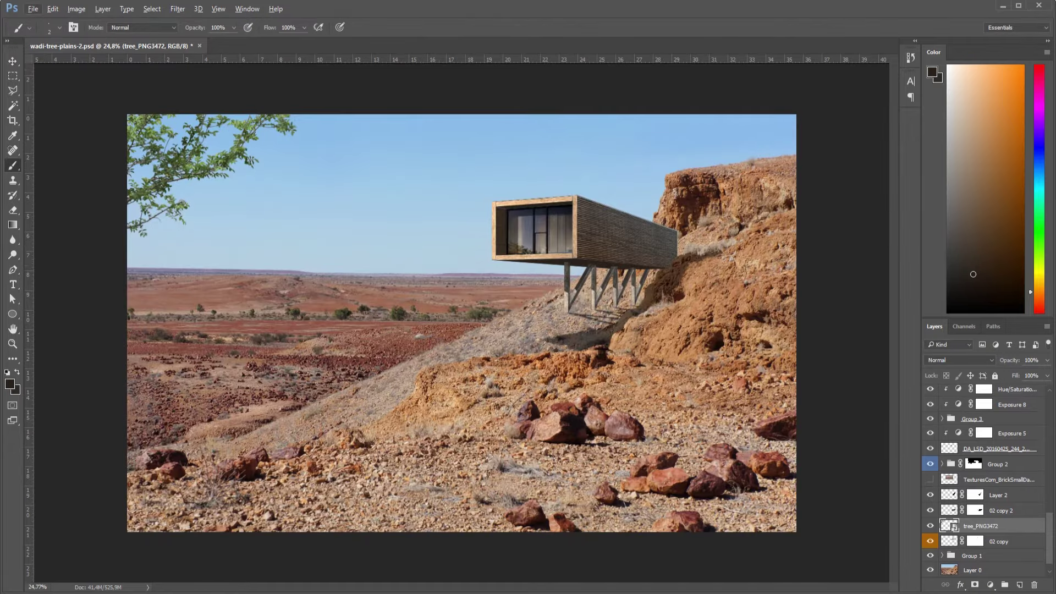
Free Transform the tree, enlarging it and then shrinking it toward the upper right.
key("ctrl+t")
left_click_drag(236, 96, 352, 171)
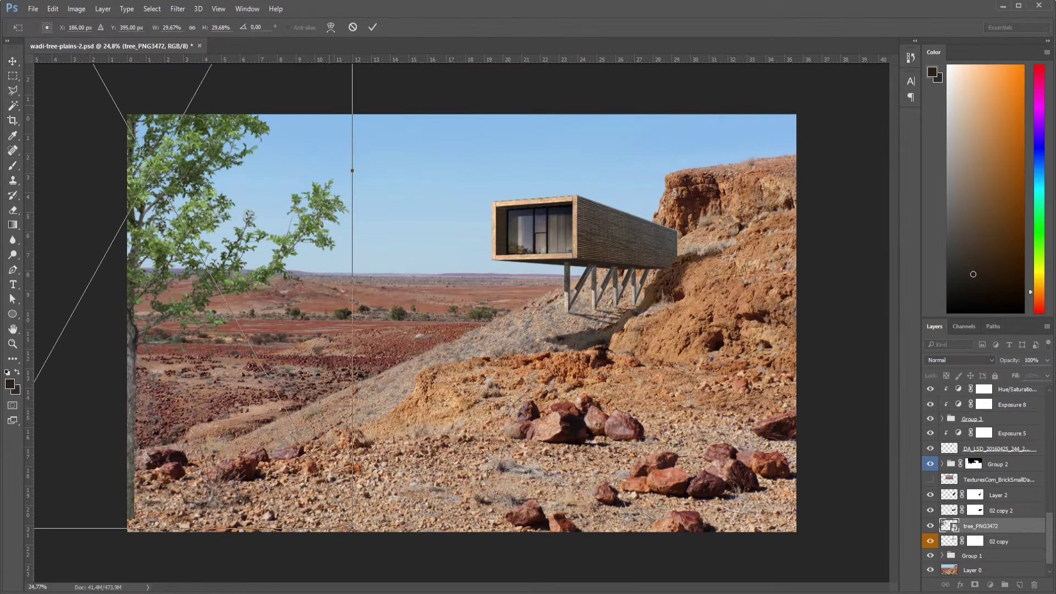
scroll(462, 324, "down", 3)
scroll(462, 323, "down", 2)
scroll(462, 323, "down", 2)
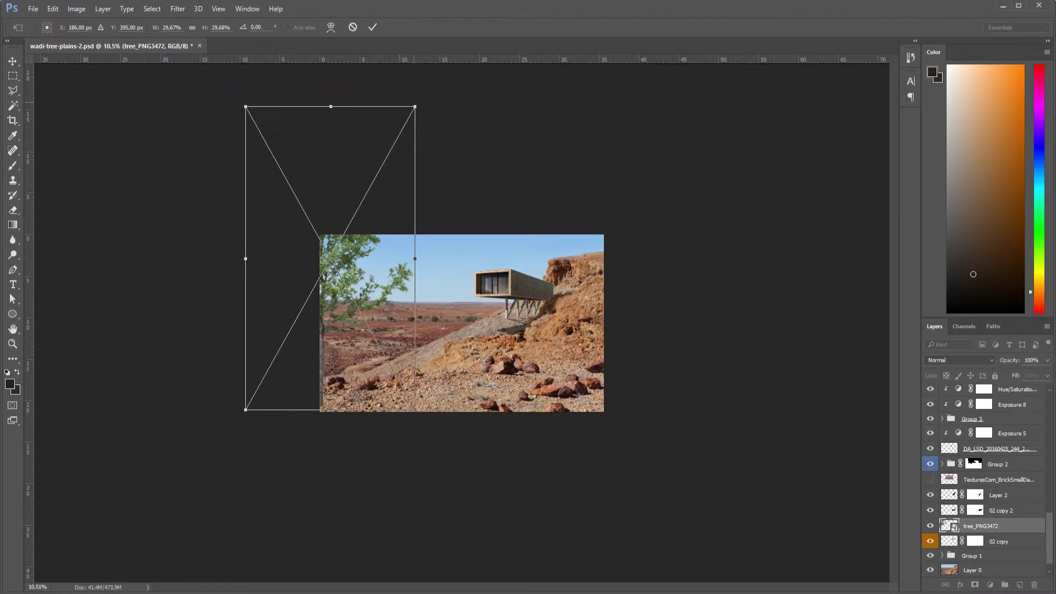
left_click_drag(246, 409, 360, 217)
key("Return")
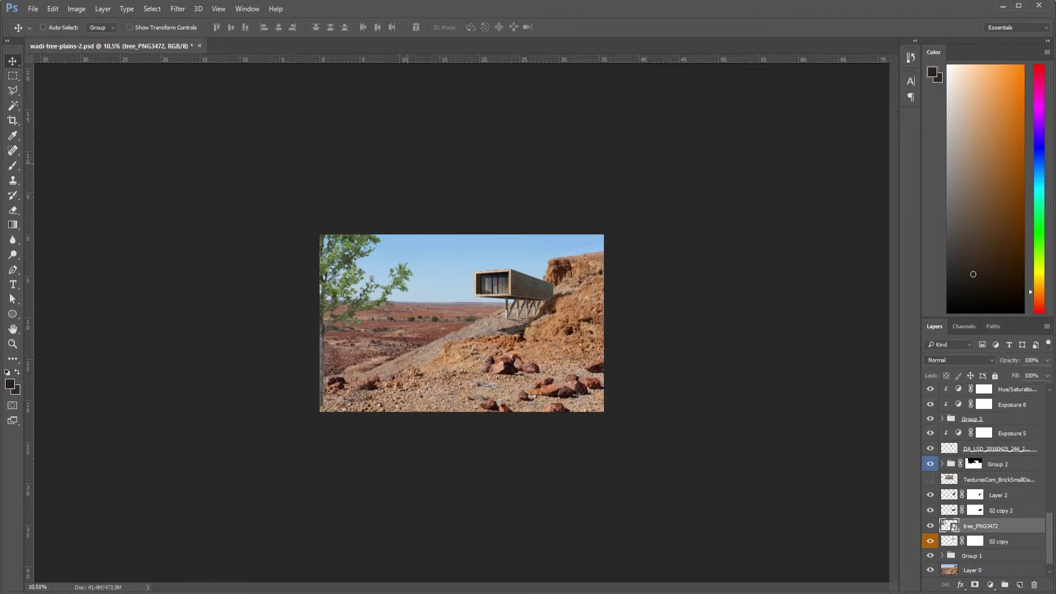
Resize the tree smaller, reposition it and tilt it about 9.5° clockwise.
key("ctrl+t")
left_click_drag(412, 104, 393, 158)
mouse_move(333, 283)
left_mouse_down()
mouse_move(314, 318)
mouse_move(370, 208)
left_mouse_up()
left_click_drag(404, 144, 421, 171)
mouse_move(367, 205)
left_mouse_down()
mouse_move(391, 201)
mouse_move(357, 214)
left_mouse_up()
mouse_move(388, 170)
left_mouse_down()
mouse_move(397, 162)
mouse_move(354, 153)
mouse_move(390, 149)
left_mouse_up()
key("Return")
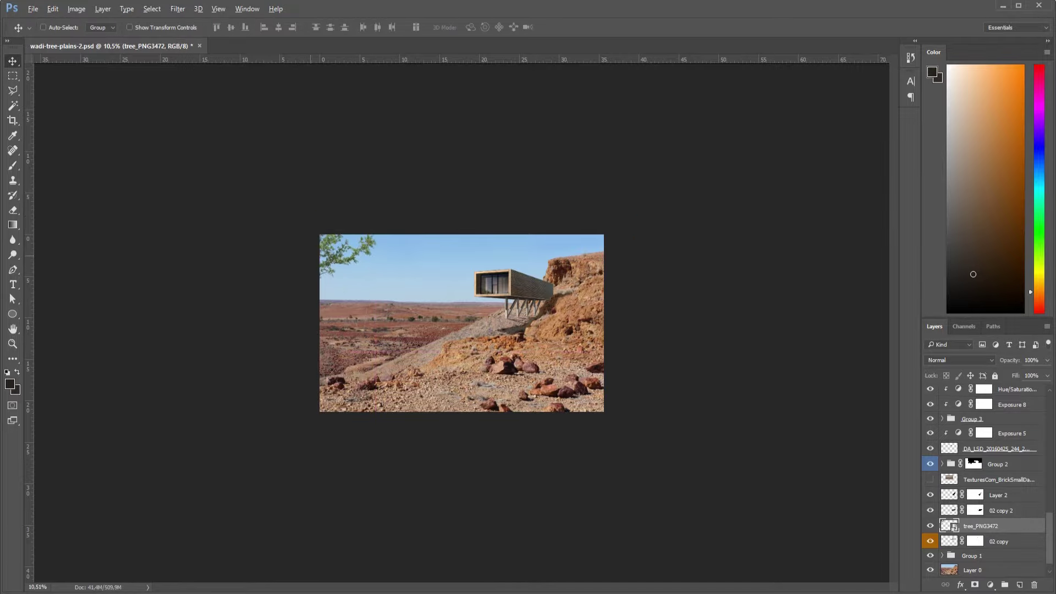
Delete the tree_PNG3472 layer, inspect the cabin up close, and switch to the People Cutoutstore folder.
scroll(462, 323, "up", 5)
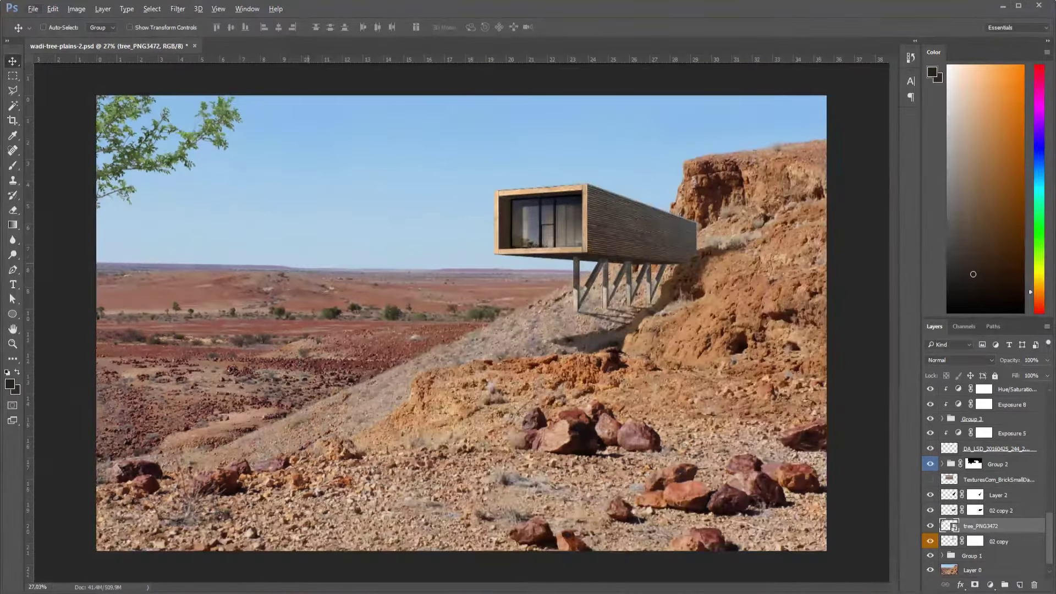
scroll(461, 323, "down", 1)
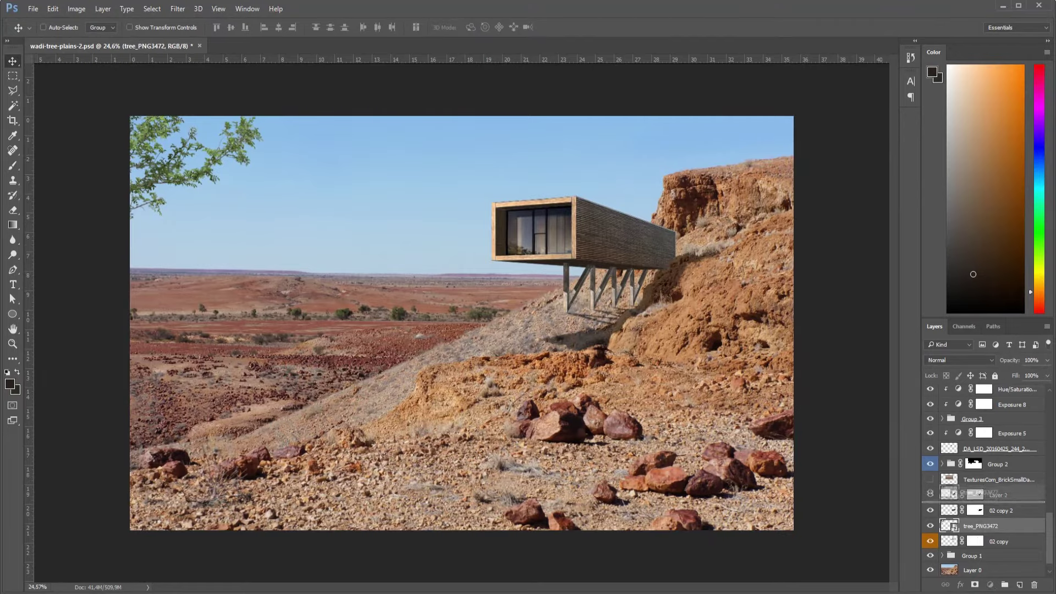
mouse_move(978, 525)
left_mouse_down()
mouse_move(979, 477)
mouse_move(1034, 584)
left_mouse_up()
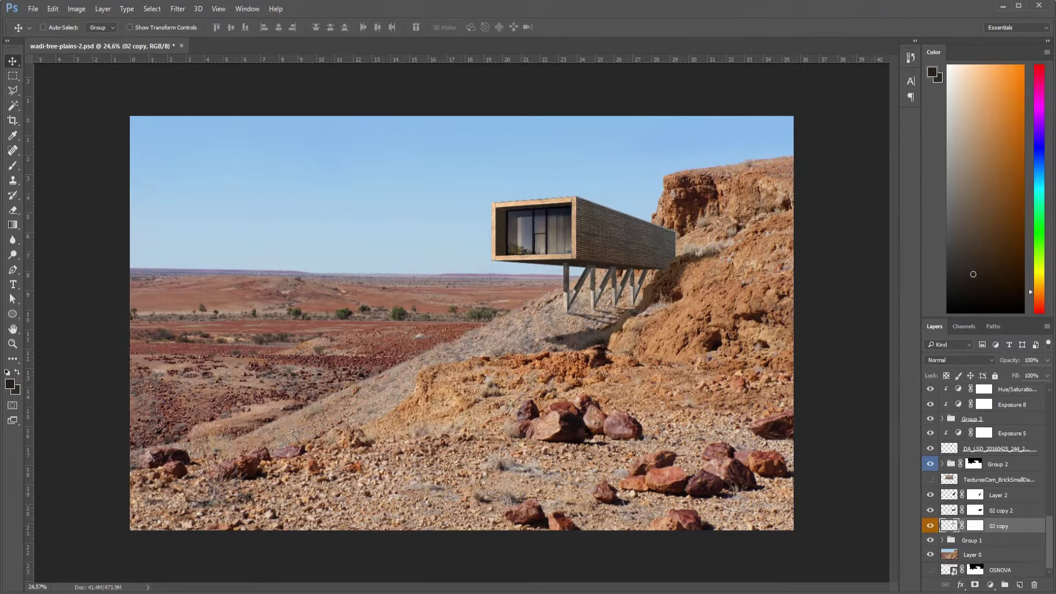
scroll(984, 467, "up", 5)
scroll(463, 323, "up", 1)
scroll(709, 170, "up", 5)
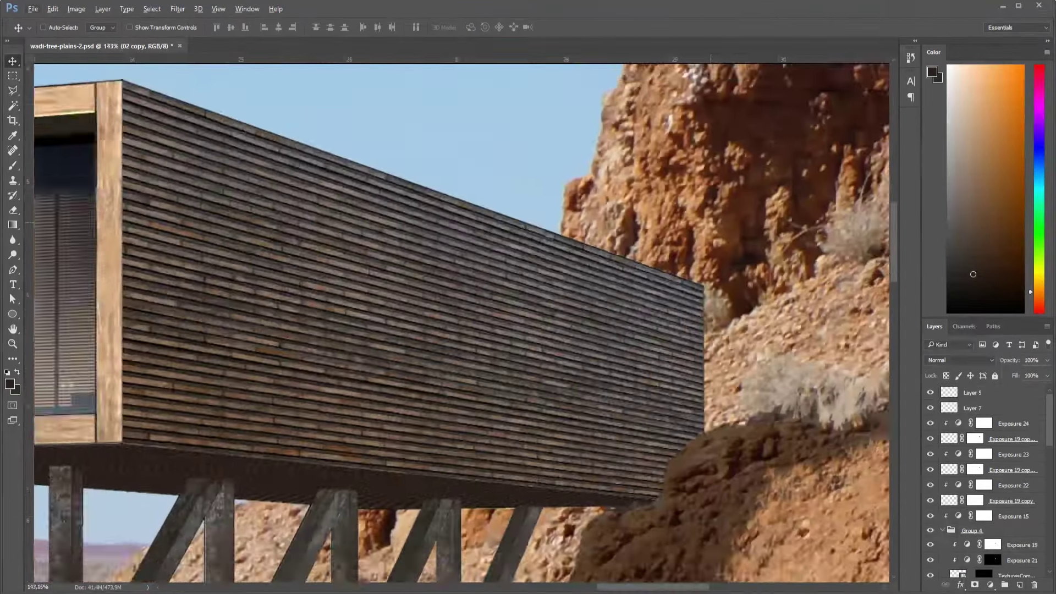
scroll(695, 282, "down", 5)
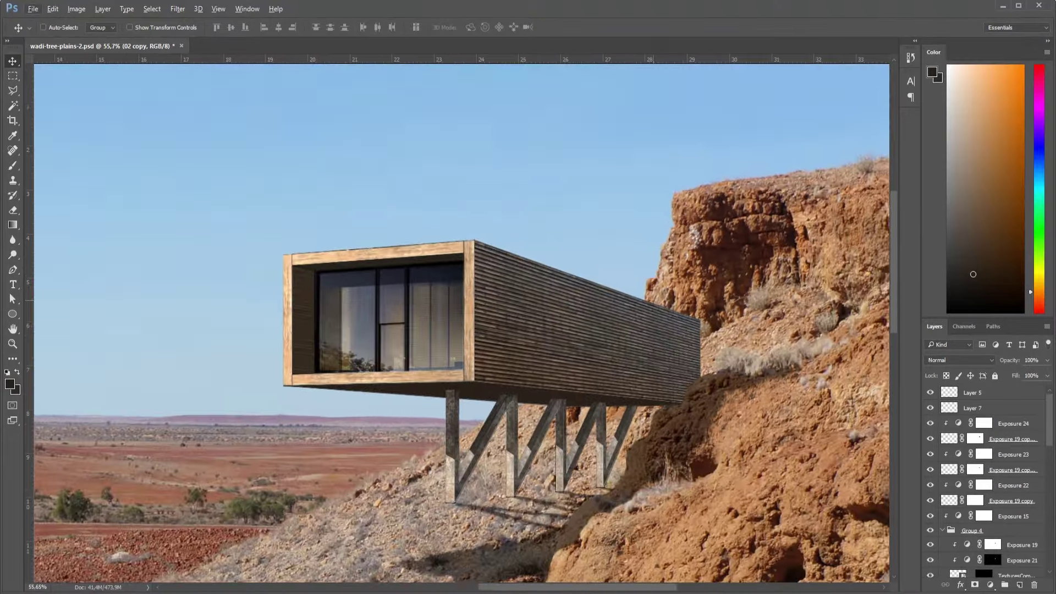
scroll(639, 115, "down", 2)
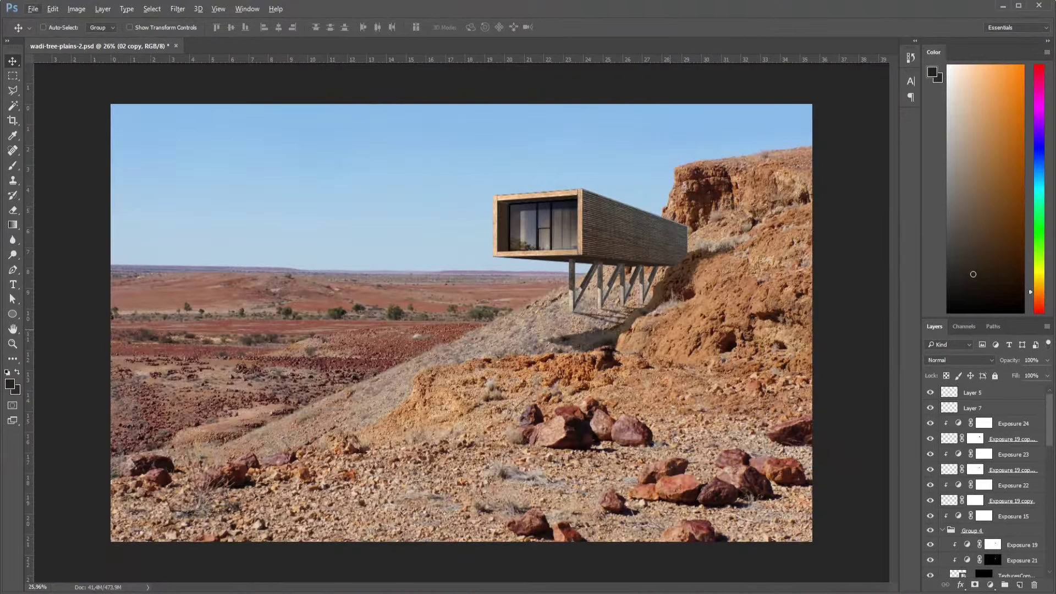
scroll(462, 323, "down", 1)
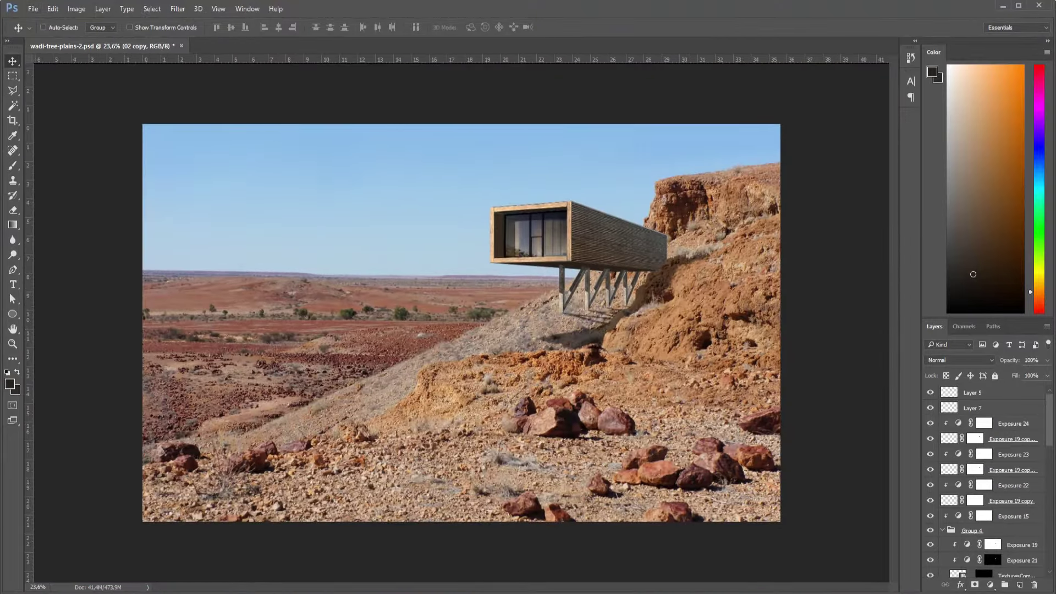
key("alt+Tab")
key("alt+Tab")
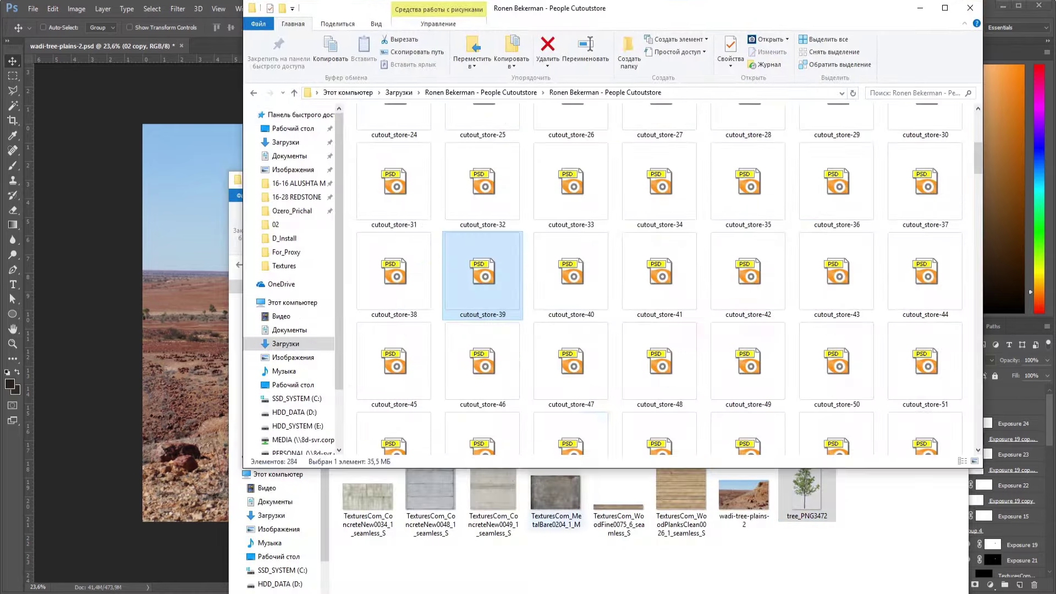
Place the cutout_store-33 backpacker and seated woman, shrunk and flipped horizontally onto the slope.
left_click_drag(572, 181, 236, 313)
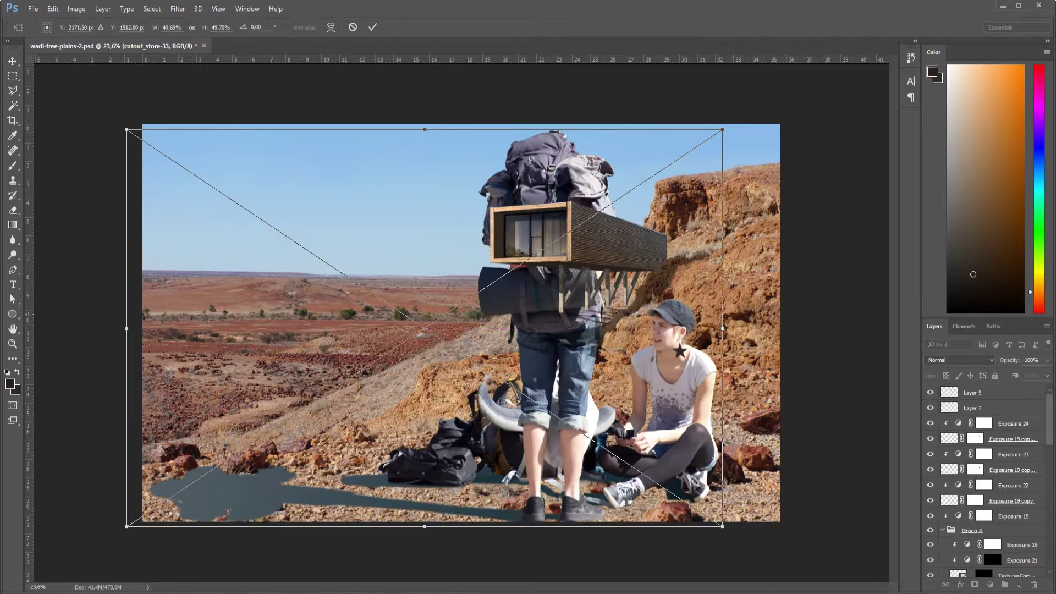
key("Escape")
key("alt+Tab")
key("alt+Tab")
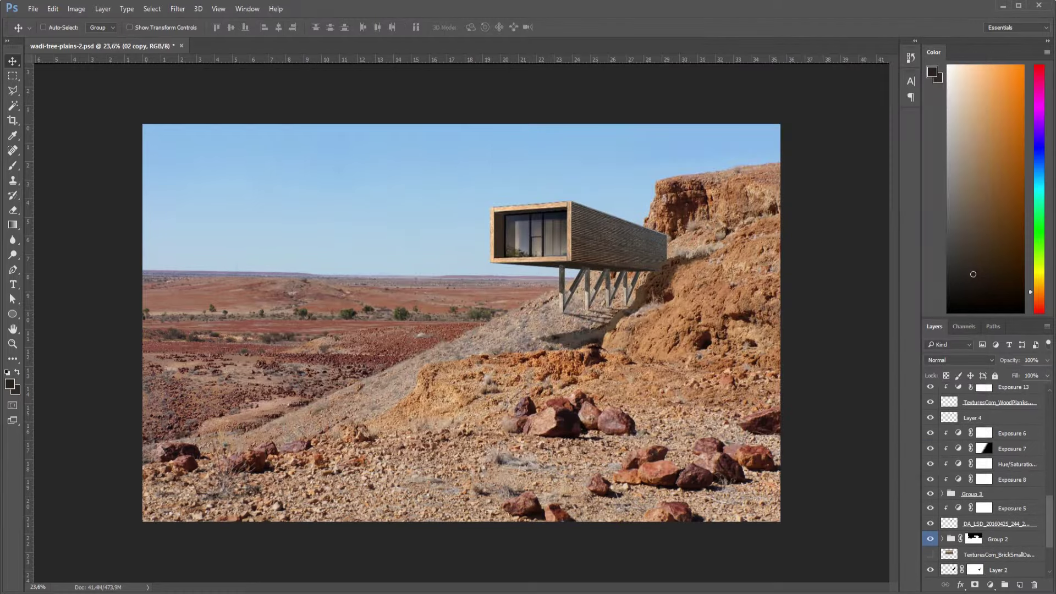
key("alt+period")
key("alt+Tab")
key("alt+Tab")
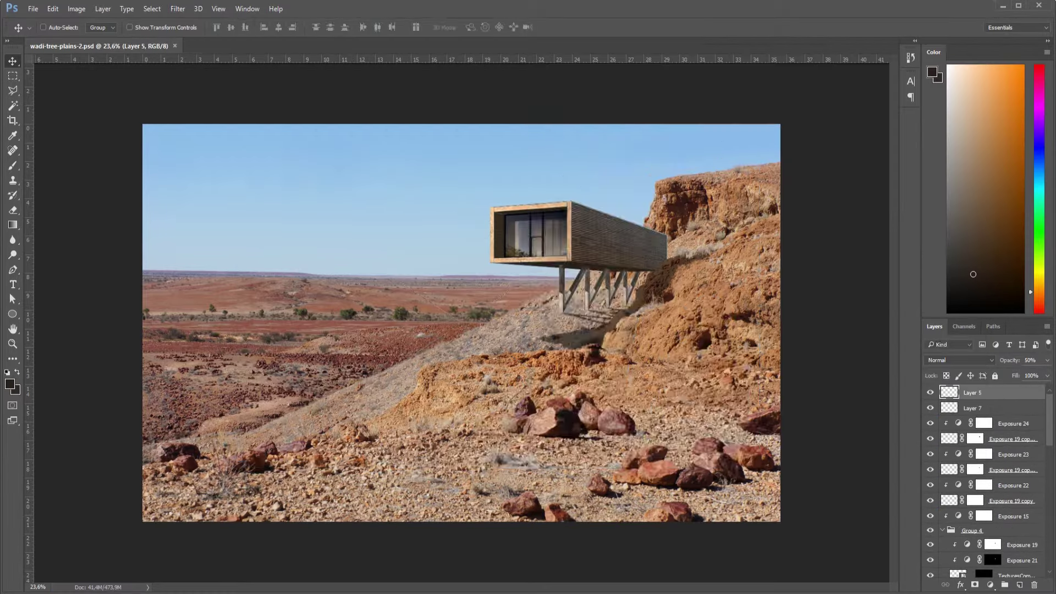
mouse_move(707, 137)
left_mouse_down()
mouse_move(542, 250)
mouse_move(462, 324)
mouse_move(659, 354)
mouse_move(680, 327)
left_mouse_up()
right_click(648, 377)
left_click(668, 536)
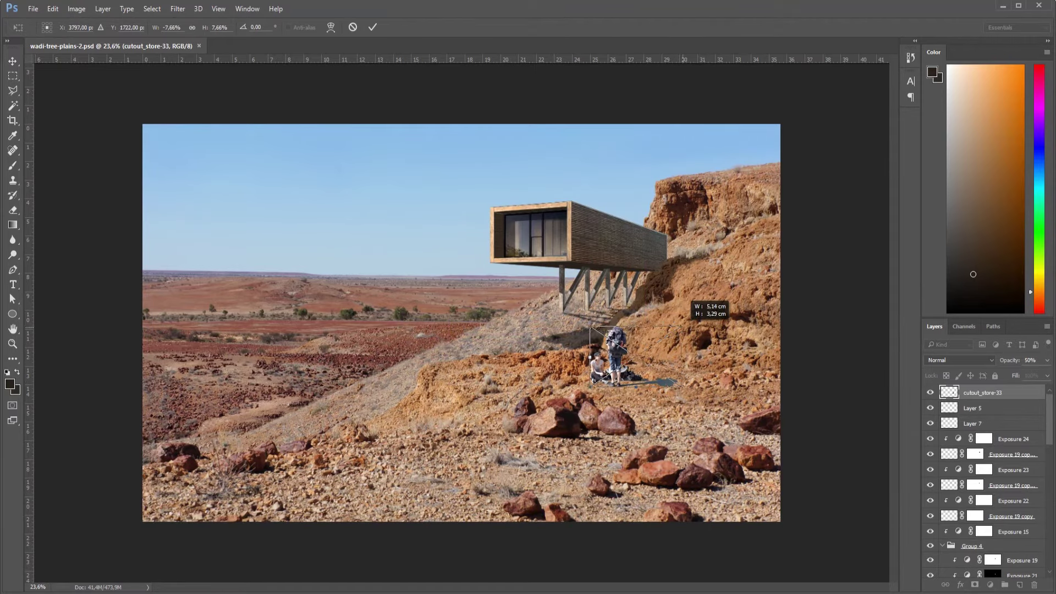
key("Return")
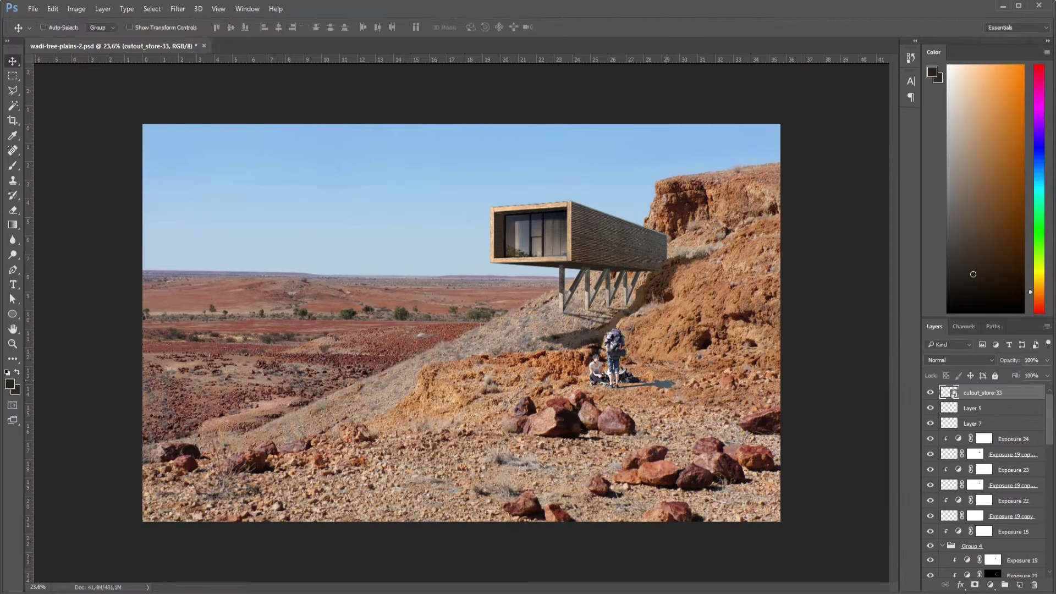
Place the cutout_store-39 walking hikers, scaled down and positioned on the hillside below the cabin.
key("alt+Tab")
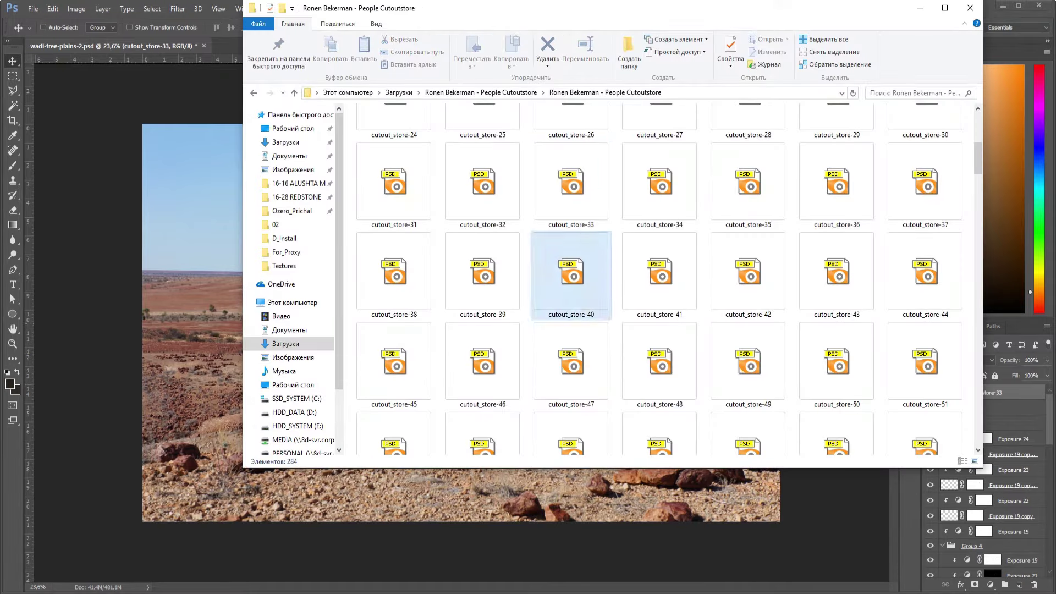
key("alt+Tab")
left_click_drag(748, 126, 604, 264)
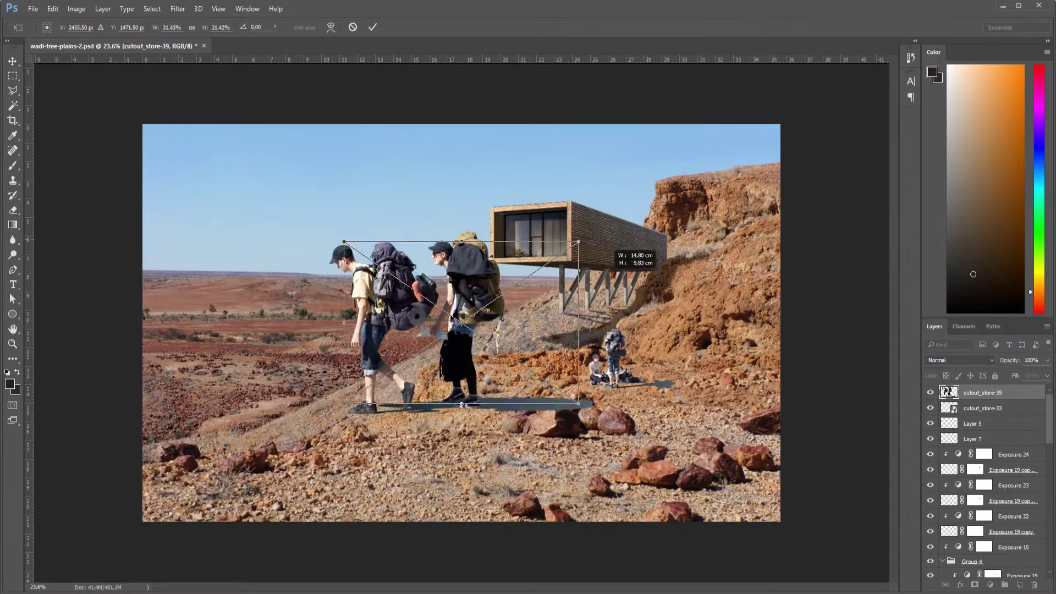
left_click_drag(429, 330, 703, 346)
left_click_drag(789, 278, 752, 312)
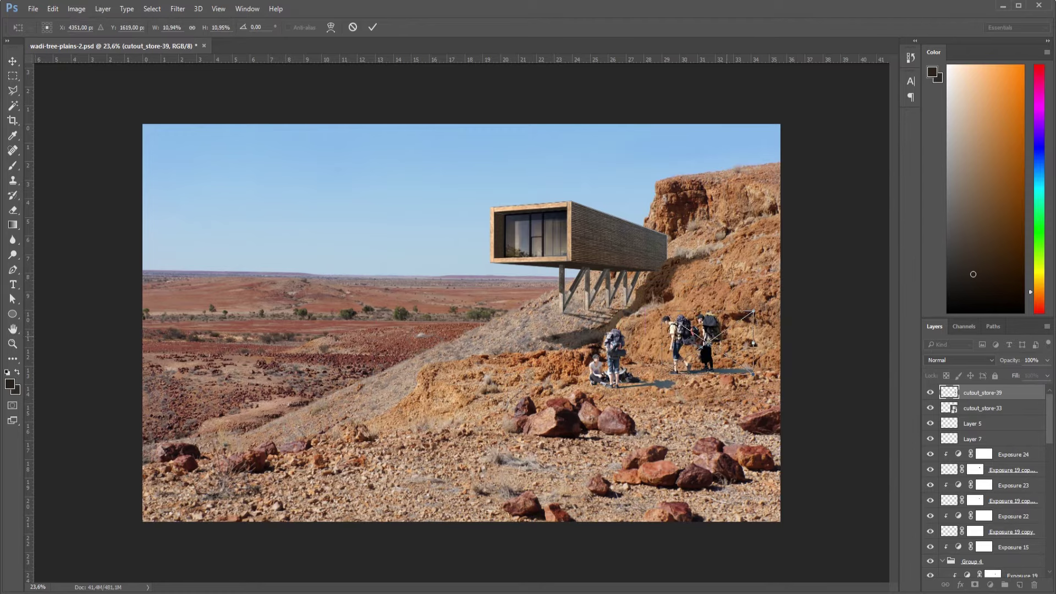
mouse_move(709, 343)
left_mouse_down()
mouse_move(693, 359)
mouse_move(748, 326)
left_mouse_up()
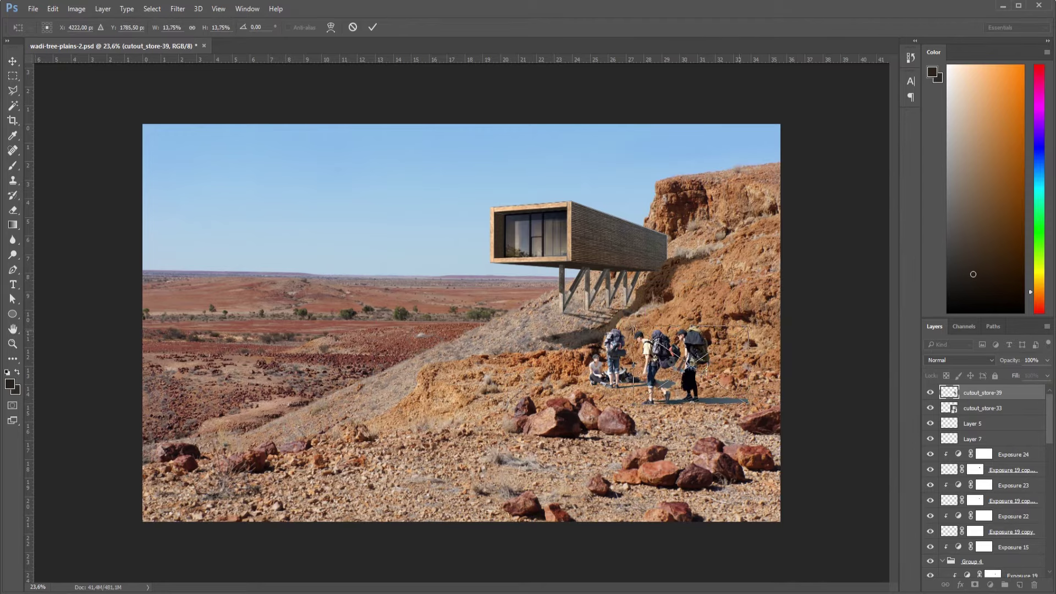
left_click_drag(690, 363, 712, 364)
left_click_drag(769, 325, 766, 328)
key("Return")
key("ctrl+t")
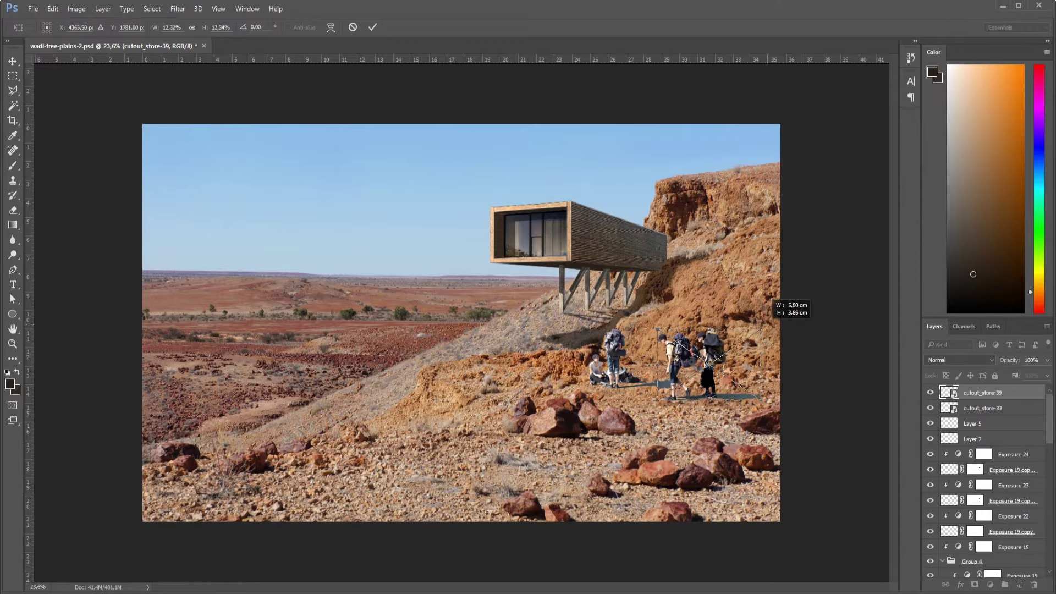
key("Return")
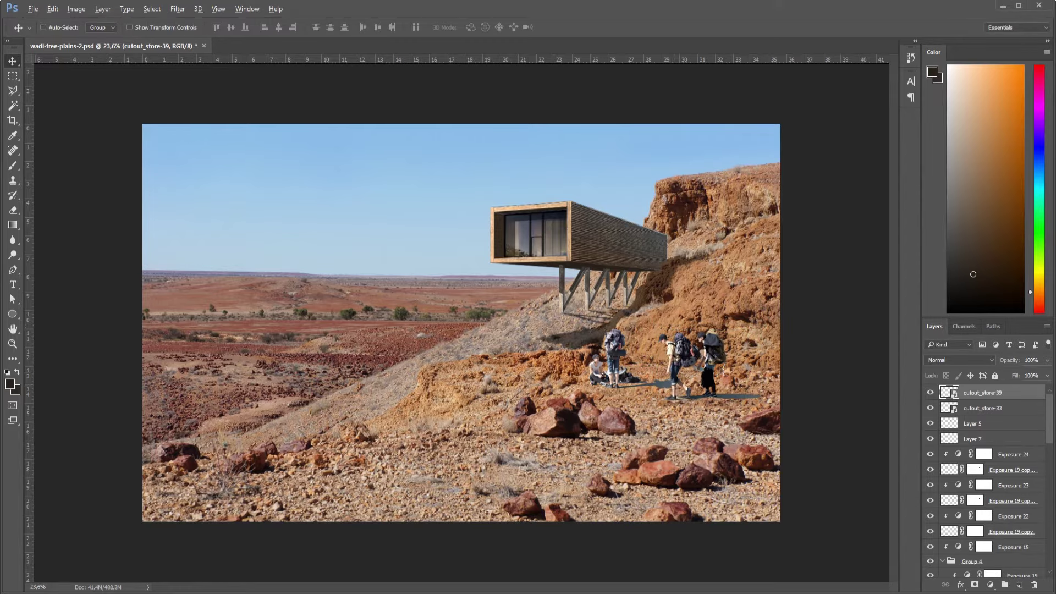
Add an Exposure adjustment layer raised to +0.14.
scroll(531, 331, "up", 2)
scroll(984, 484, "down", 3)
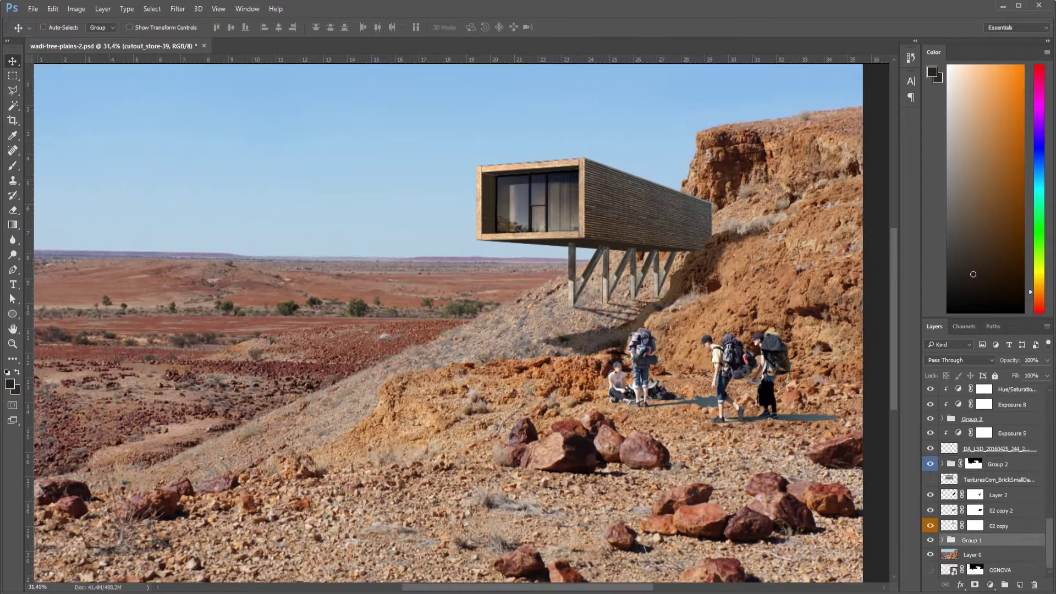
left_click(990, 584)
left_click(943, 416)
left_click_drag(955, 185, 957, 184)
Select the backpacker and walking hikers layers, then save the montage with Ctrl+S.
scroll(984, 484, "up", 5)
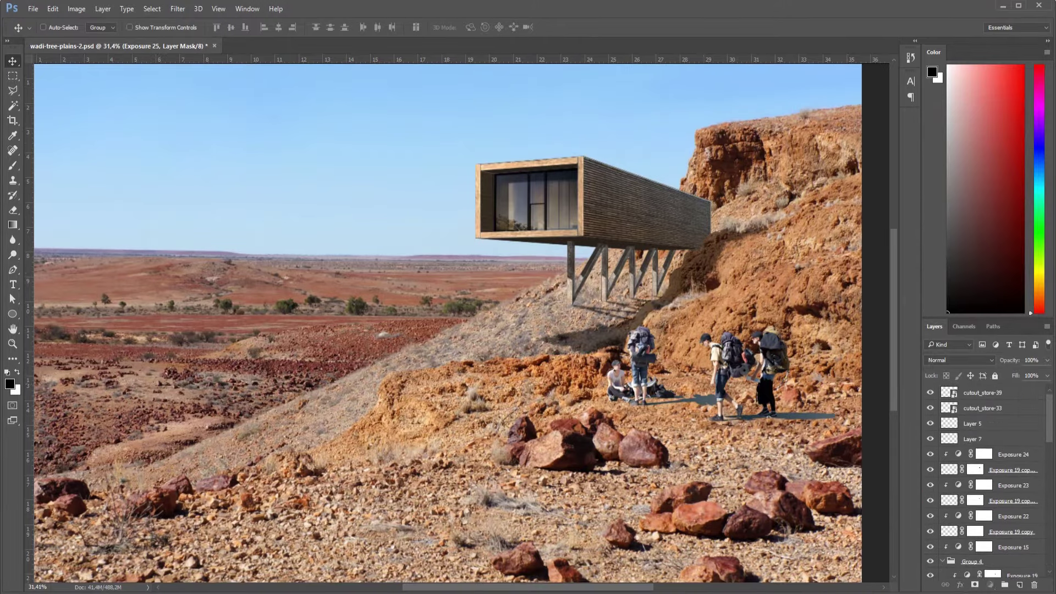
left_click(982, 408)
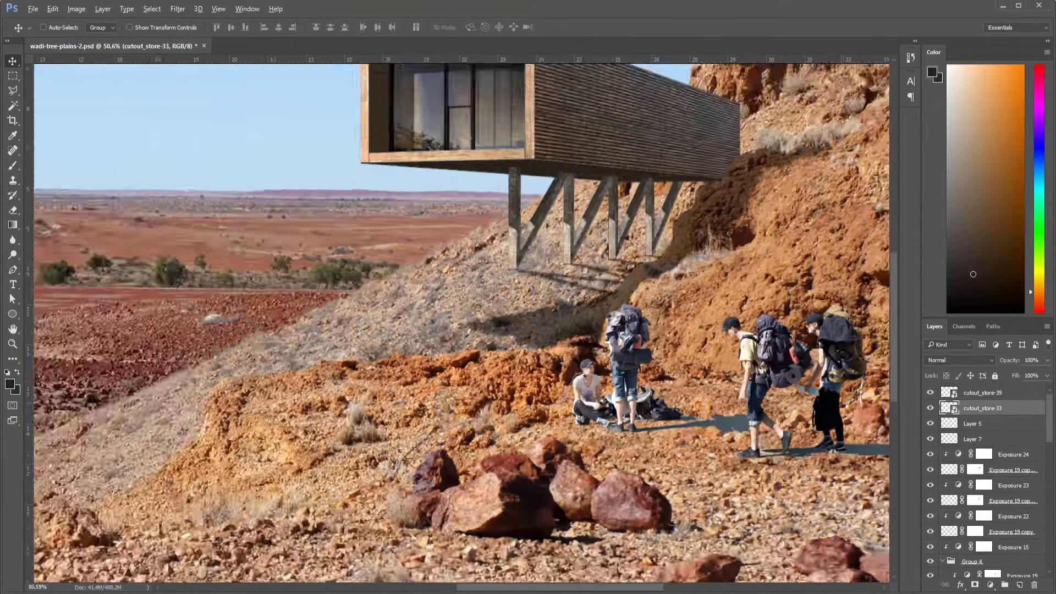
scroll(736, 379, "up", 5)
key("ctrl")
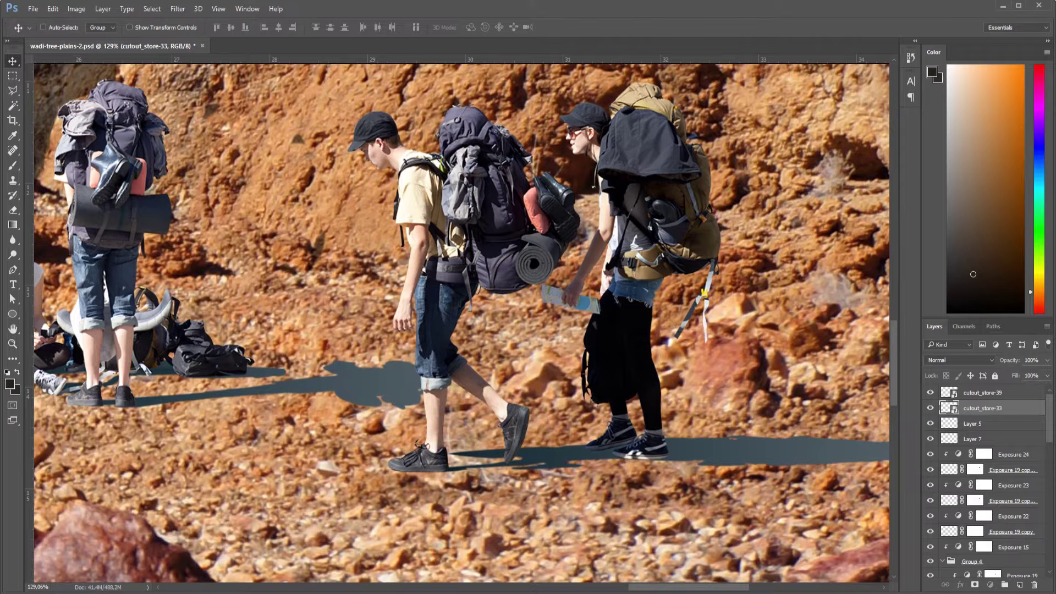
key("alt+bracketright")
scroll(515, 421, "down", 5)
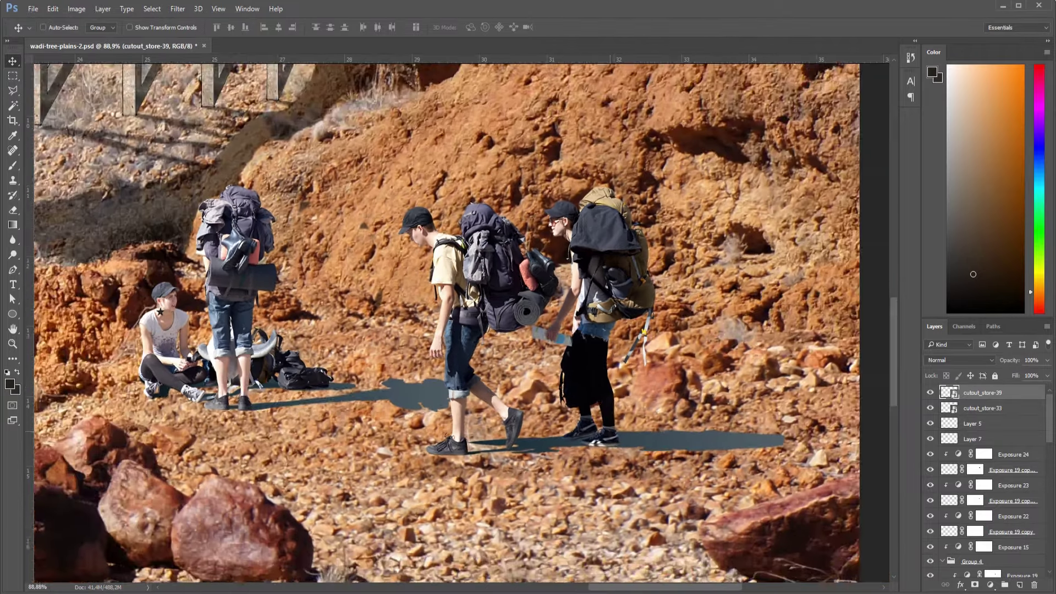
scroll(613, 426, "up", 3)
key("ctrl+s")
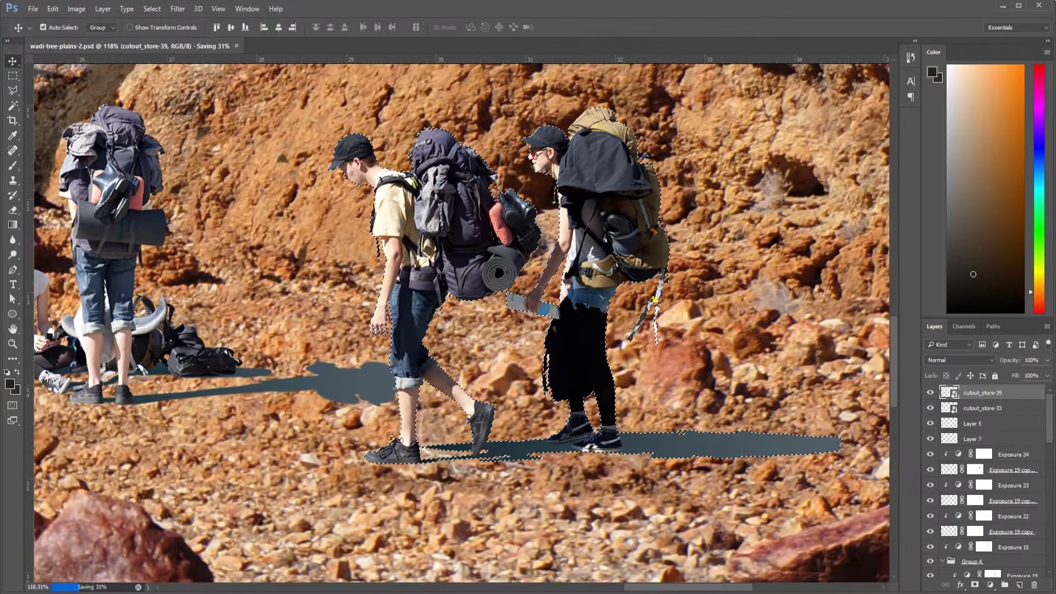
Create an empty layer for the hikers' new shadow and reset colours to black and white.
left_click(948, 392, "ctrl")
key("b")
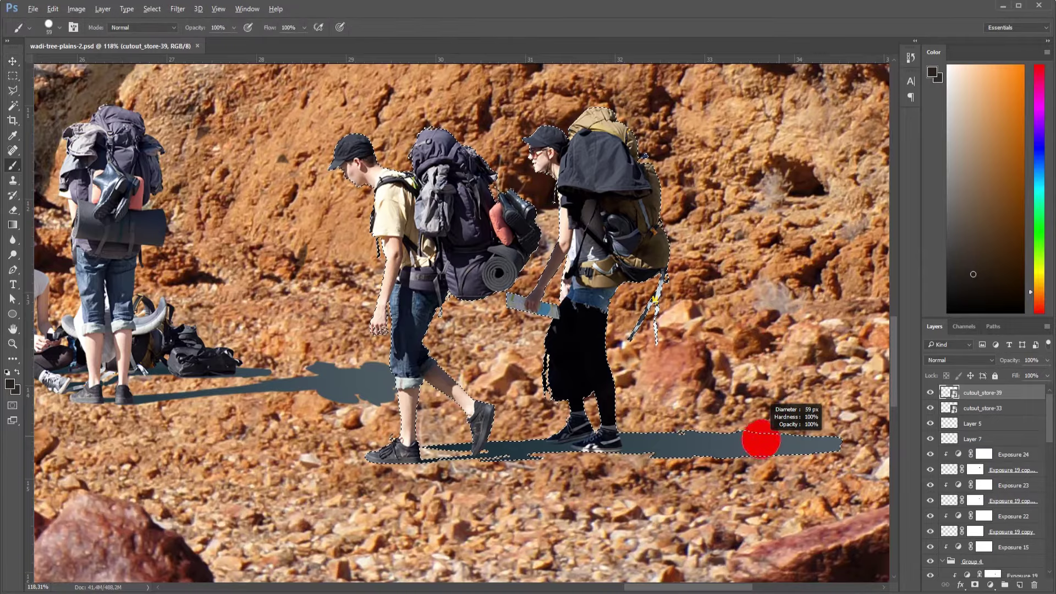
left_click(760, 439)
key("Escape")
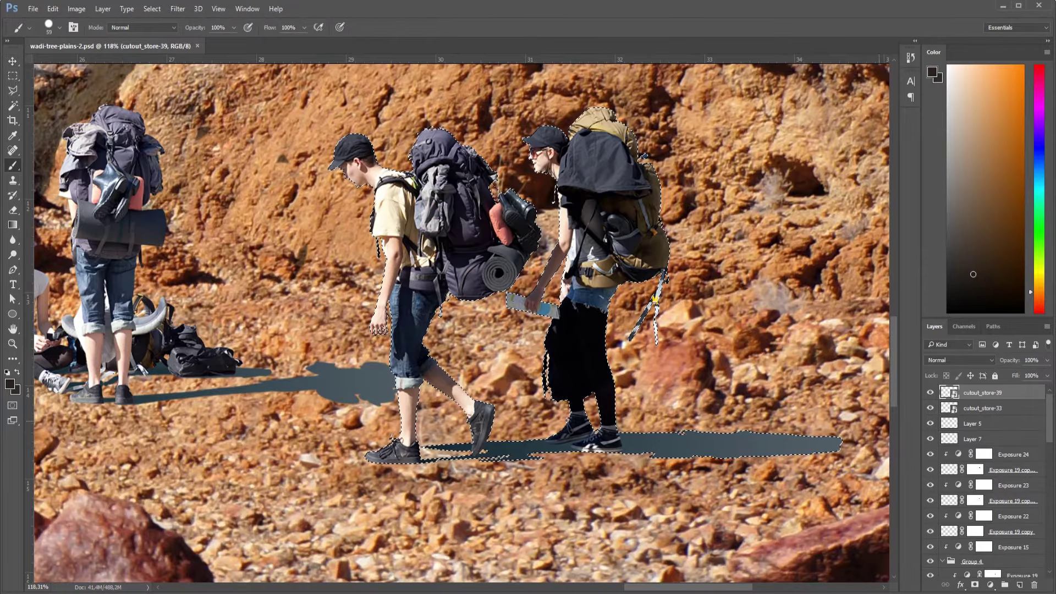
key("ctrl+shift+alt+n")
left_click(776, 443, "alt")
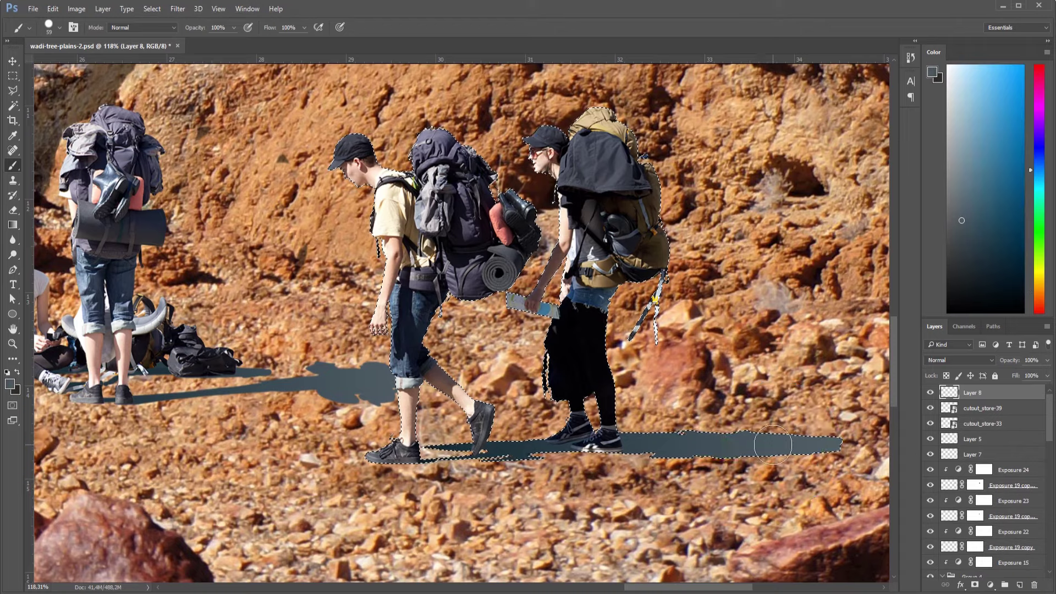
left_click(777, 443, "alt")
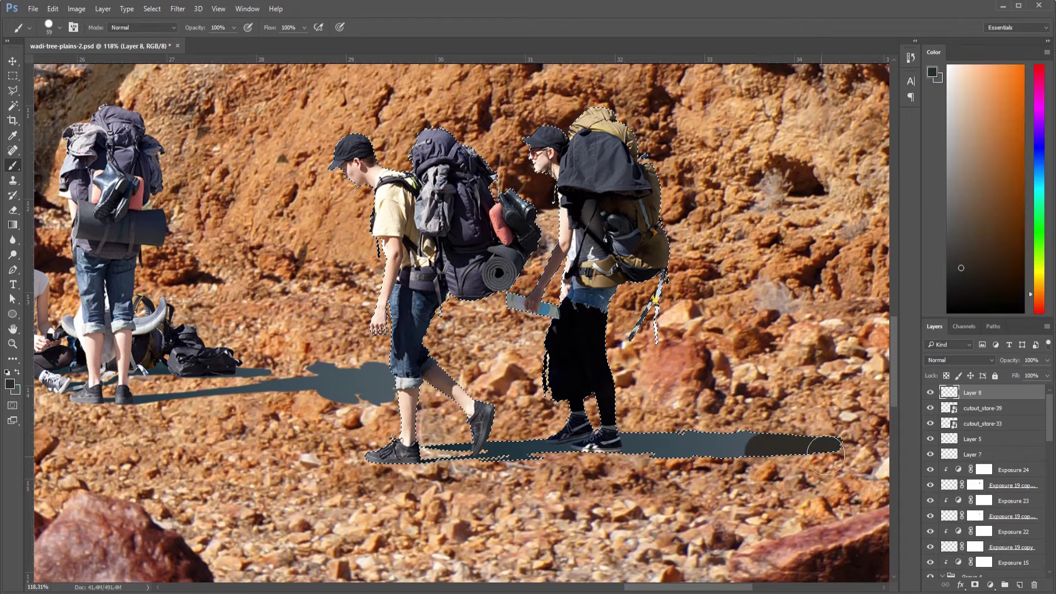
key("d")
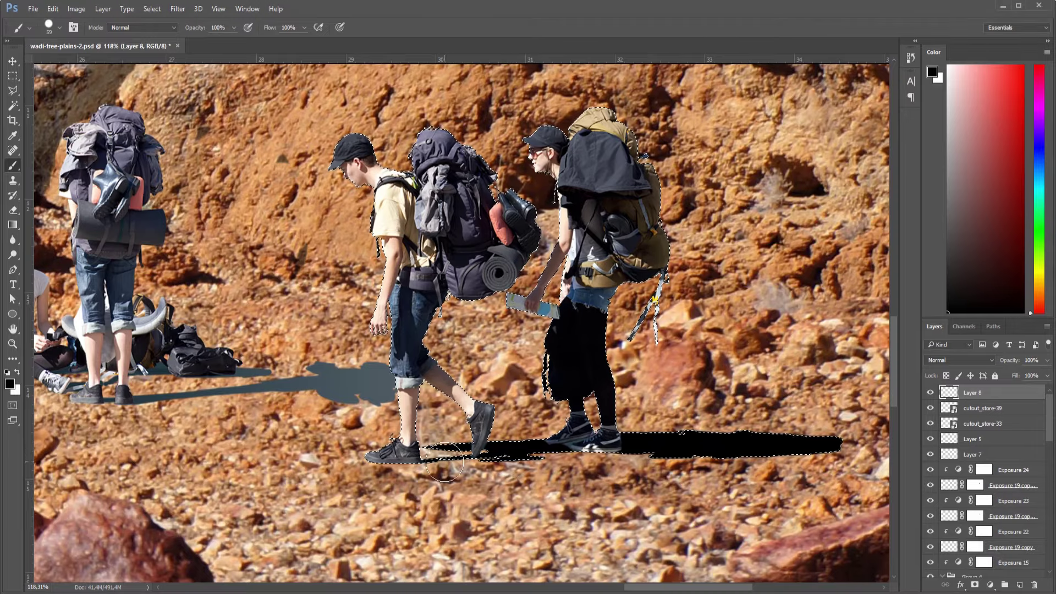
Mask cutout_store-39 and paint out its old grey shadow under both hikers.
left_click(989, 407)
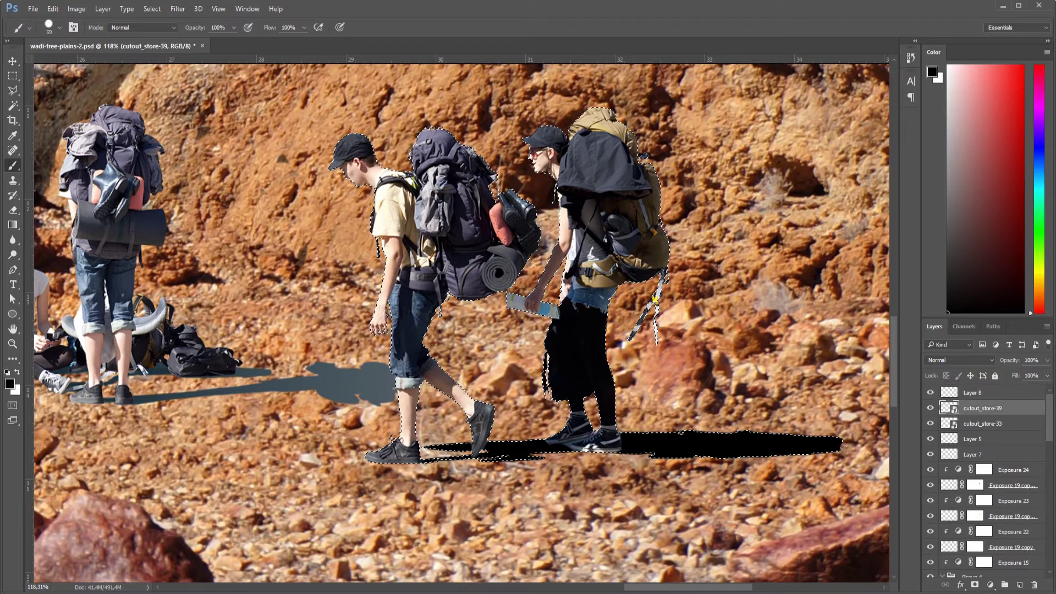
left_click(930, 392)
left_click(974, 584)
key("x")
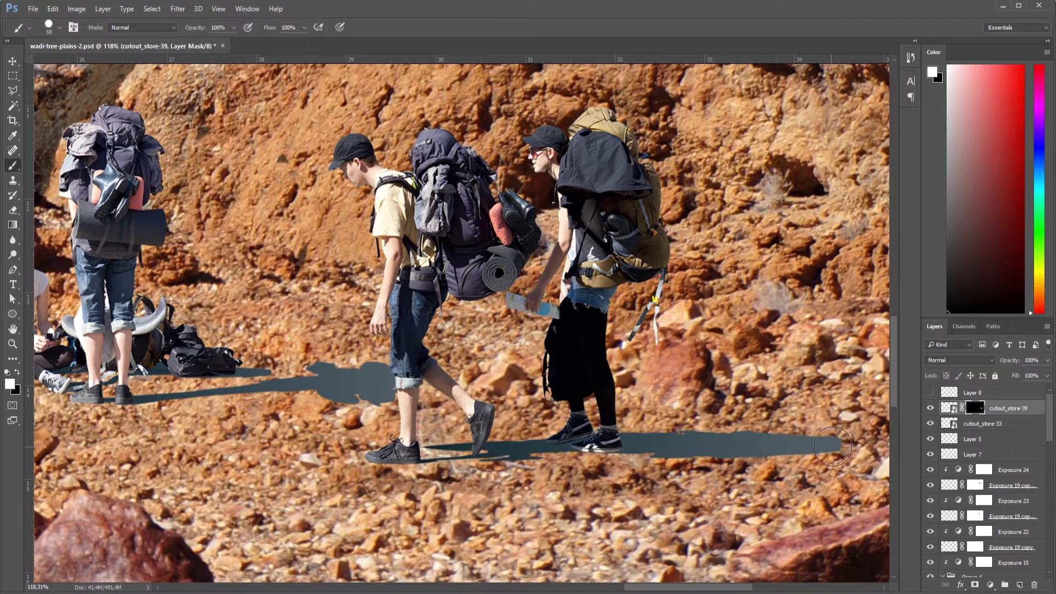
key("x")
left_click_drag(818, 446, 829, 444)
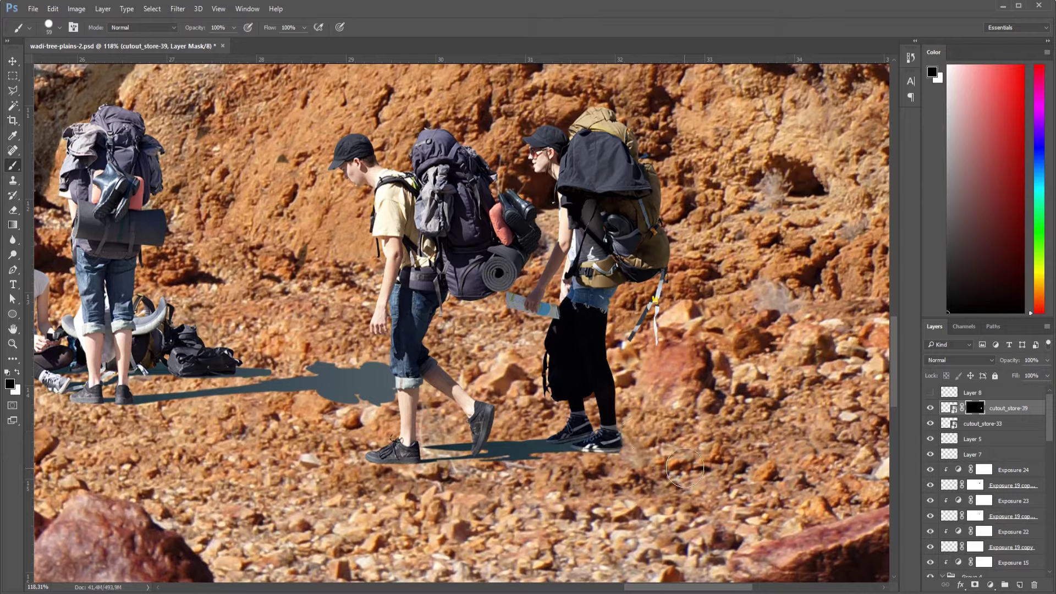
left_click_drag(533, 467, 500, 459)
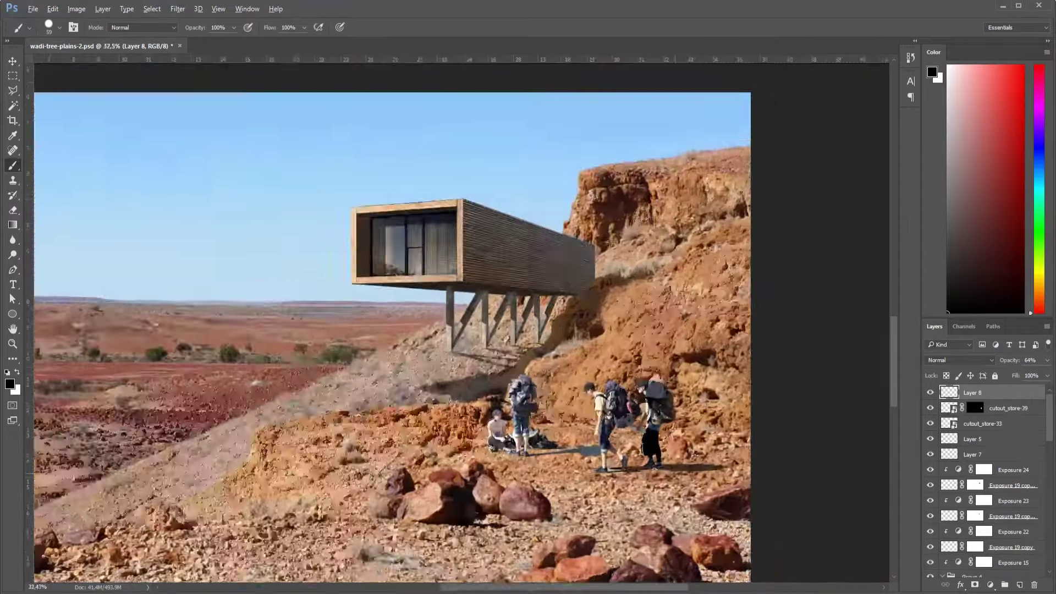
Pick a small textured brush, set a near-black background colour, and mask Layer 8.
key("ctrl+0")
scroll(809, 412, "up", 1)
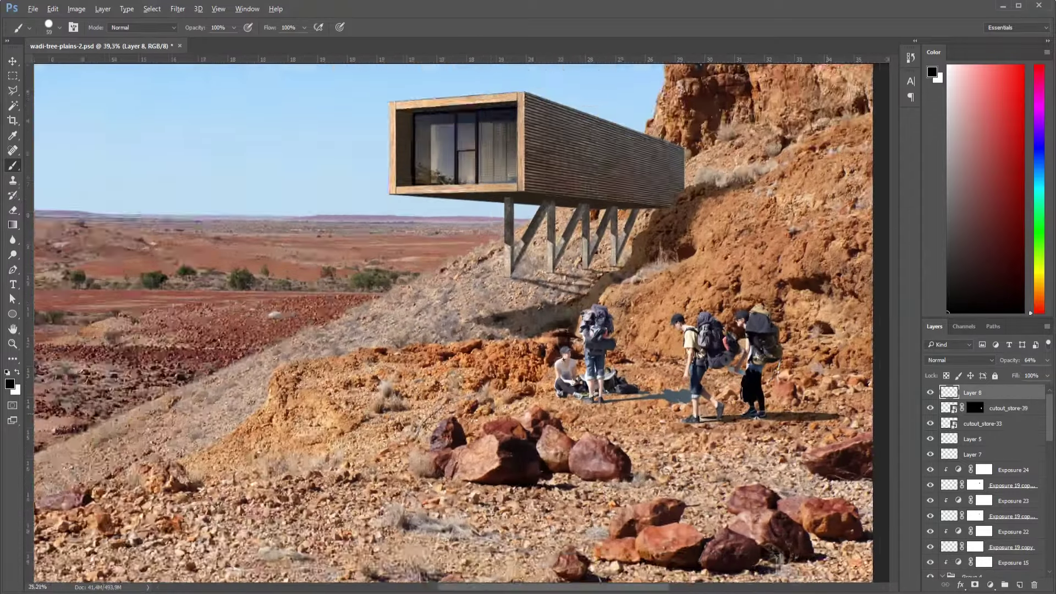
scroll(808, 412, "up", 2)
scroll(808, 412, "up", 1)
scroll(809, 412, "up", 1)
scroll(817, 410, "up", 1)
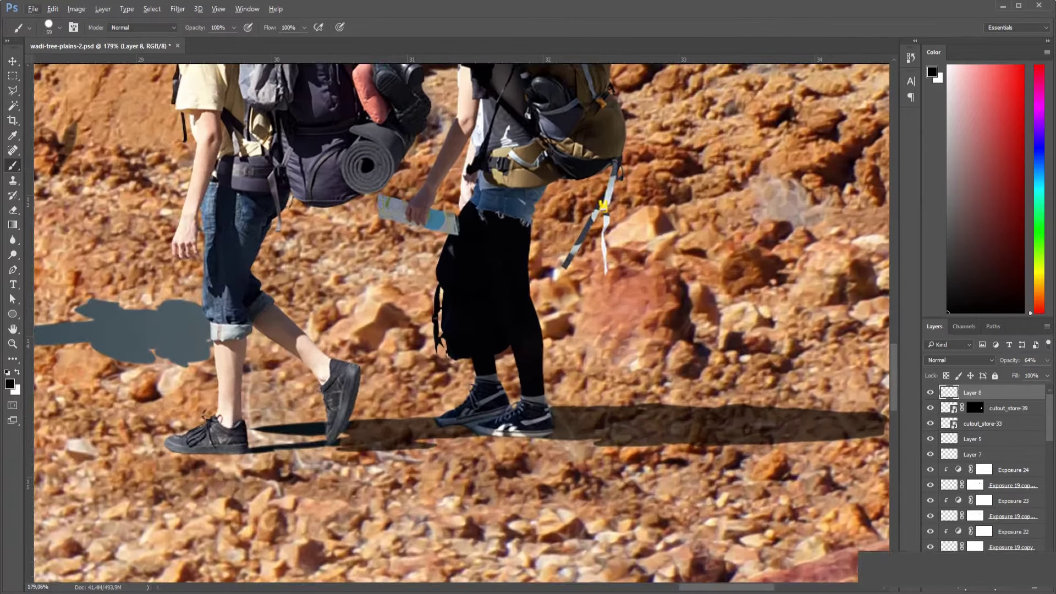
scroll(743, 527, "up", 1)
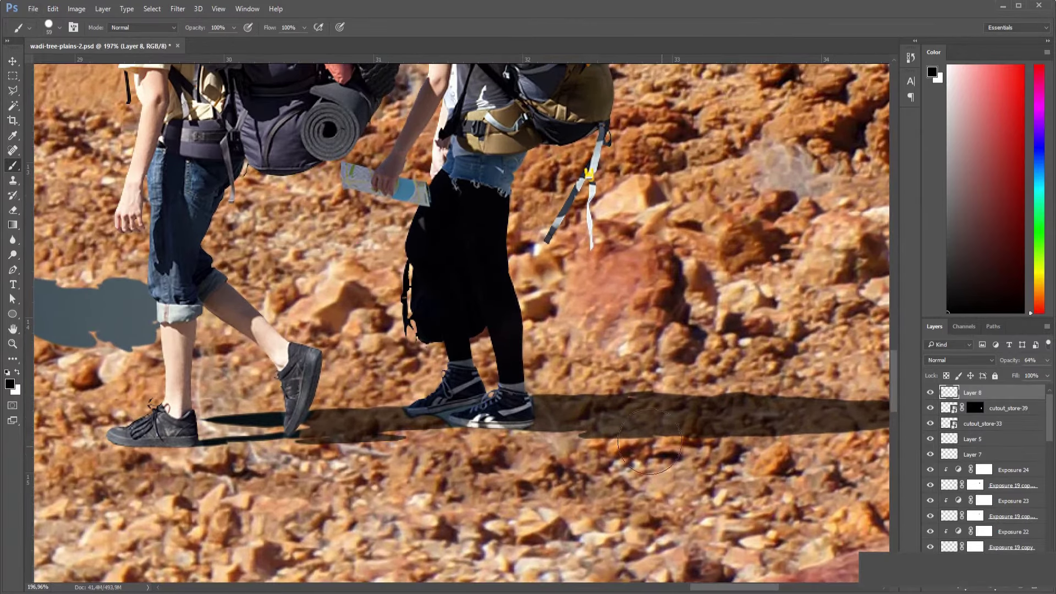
right_click(638, 436)
scroll(737, 527, "down", 3)
double_click(737, 528)
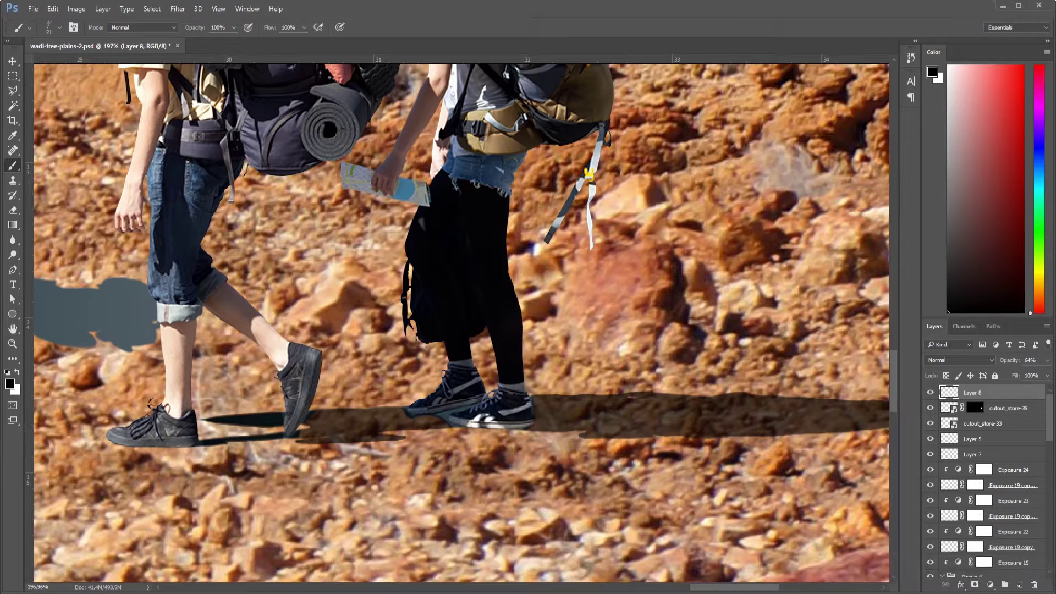
left_click(15, 389)
left_click(167, 345)
left_click(274, 193)
left_click(974, 584)
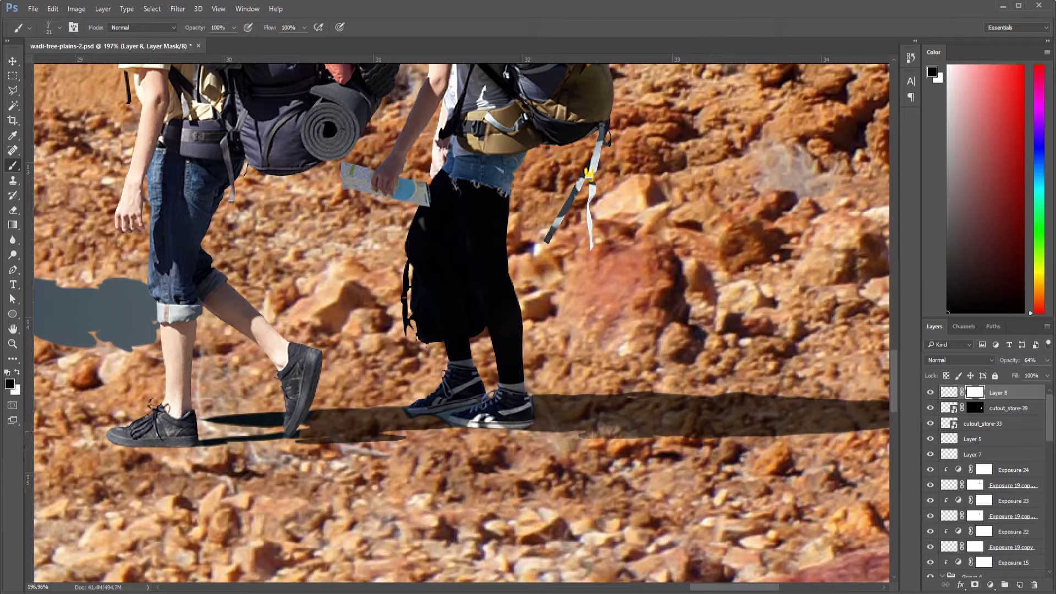
Roughen the upper and lower edges of Layer 8's shadow on its mask with the textured brush.
left_click_drag(585, 434, 654, 430)
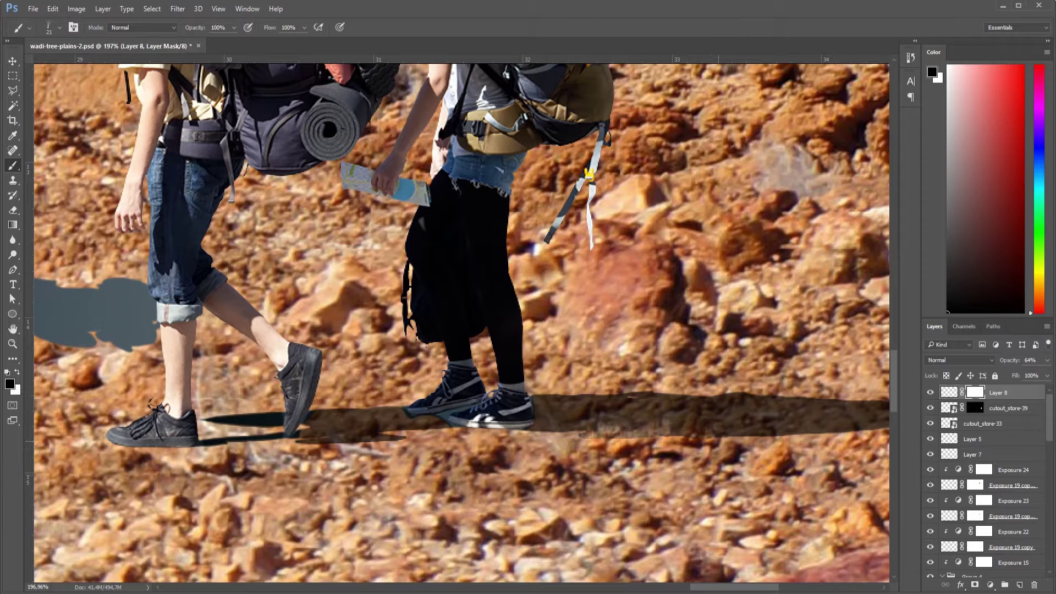
left_click_drag(724, 433, 691, 429)
scroll(581, 418, "down", 3)
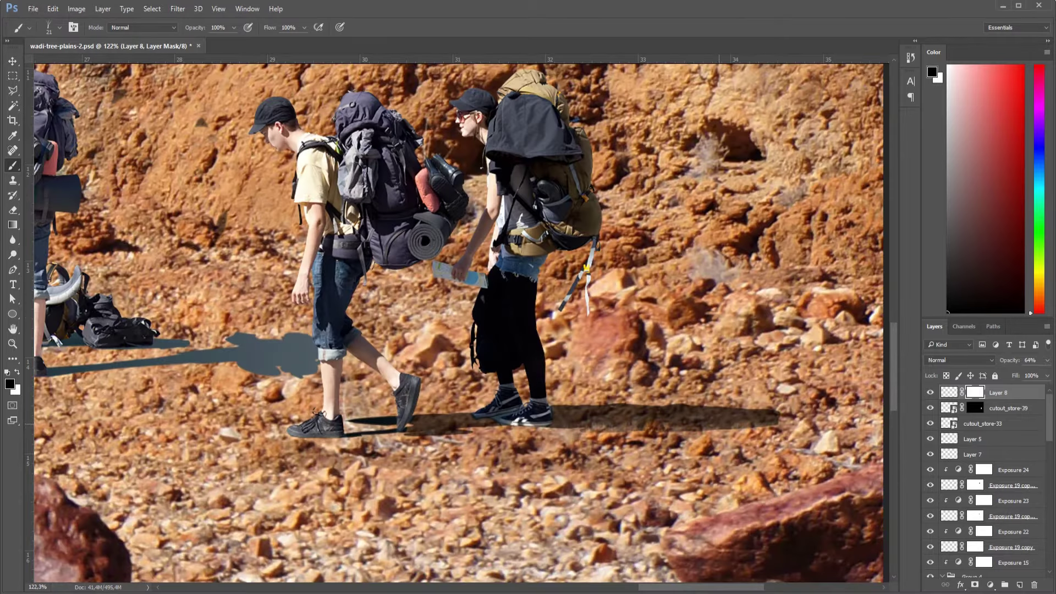
left_click(14, 389)
left_click(82, 343)
left_click(272, 196)
left_click_drag(650, 427, 599, 426)
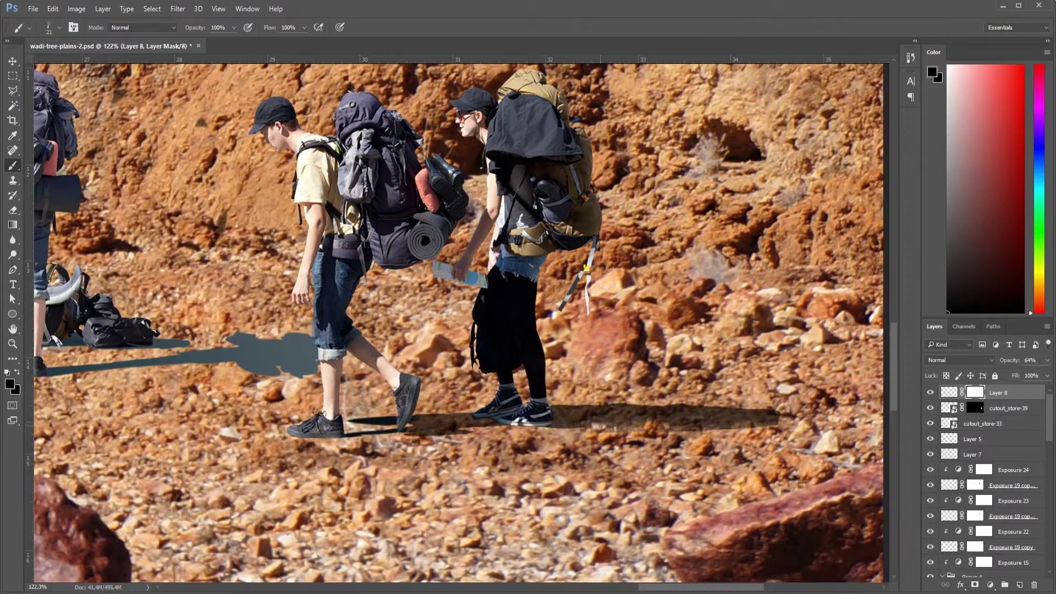
left_click_drag(688, 427, 767, 425)
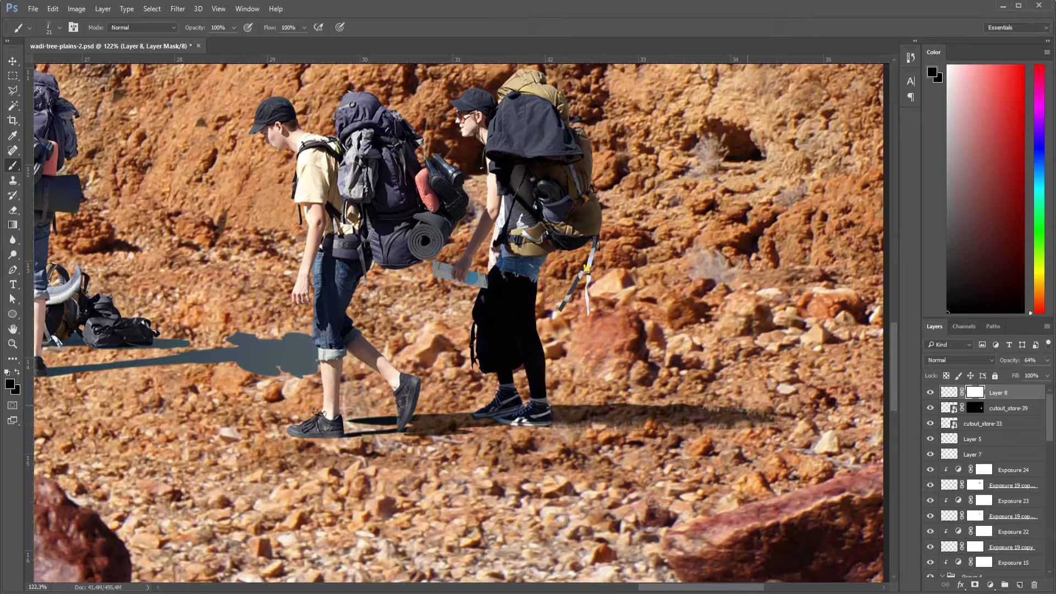
left_click_drag(694, 409, 734, 410)
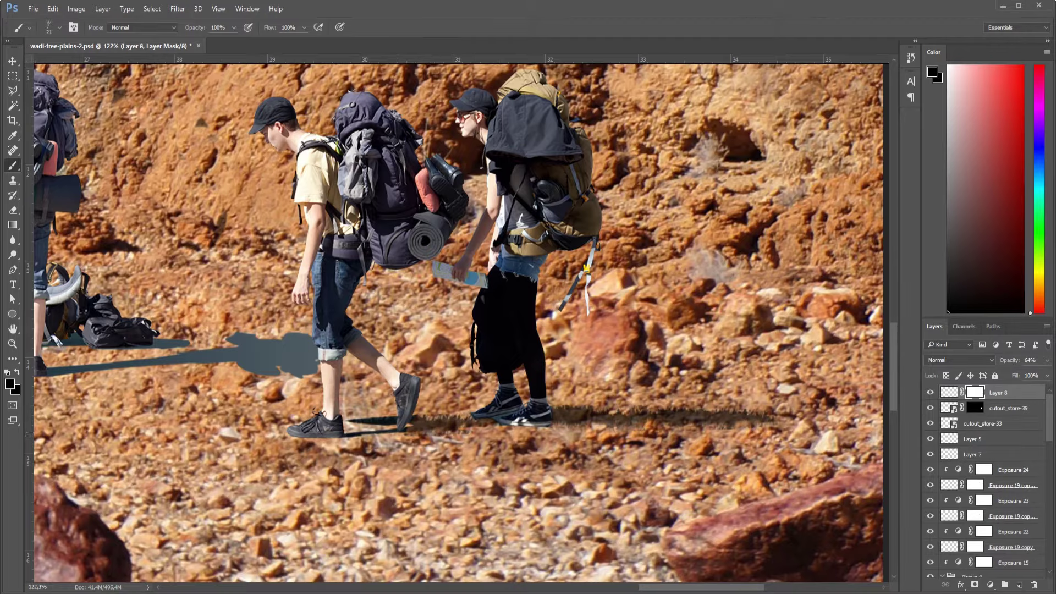
Set Layer 8's opacity to 83%.
scroll(767, 395, "down", 3)
scroll(766, 395, "down", 3)
scroll(766, 395, "down", 2)
scroll(767, 395, "down", 1)
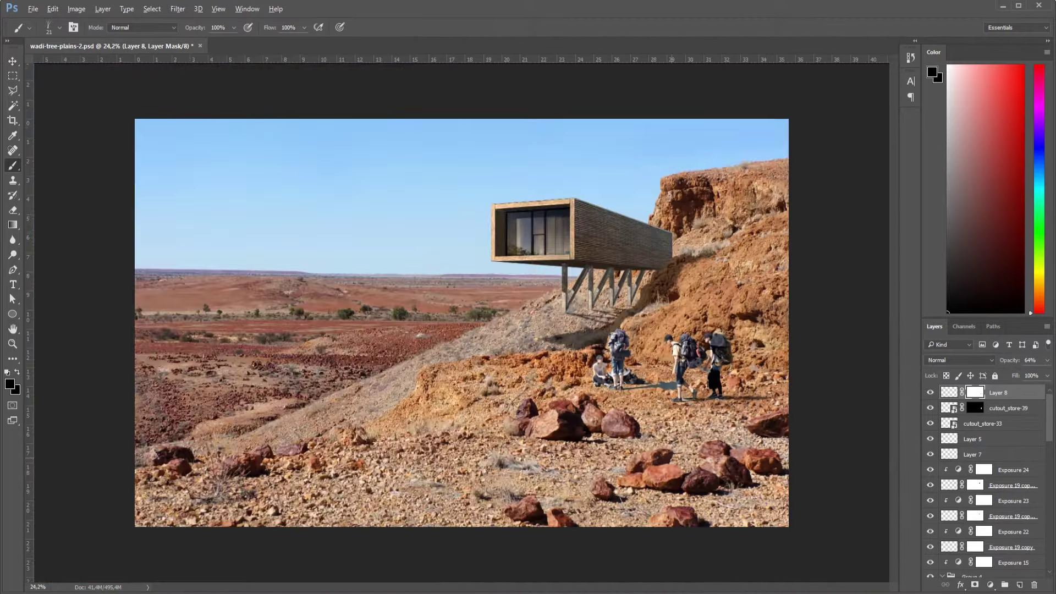
type("83")
scroll(461, 323, "up", 1)
scroll(751, 414, "up", 6)
scroll(751, 413, "up", 3)
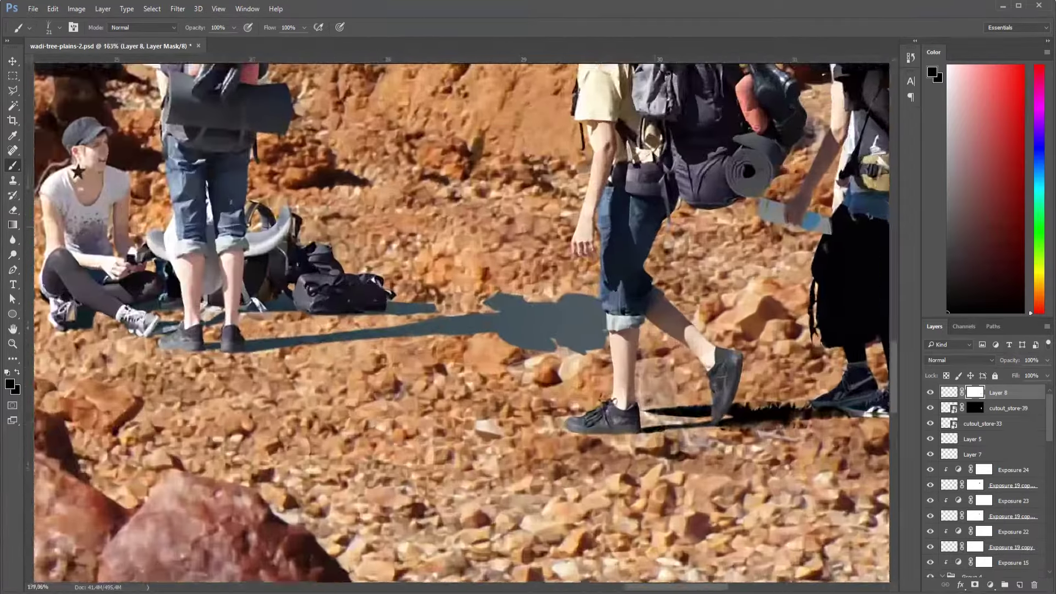
scroll(751, 414, "up", 1)
scroll(750, 413, "up", 1)
scroll(657, 431, "down", 2)
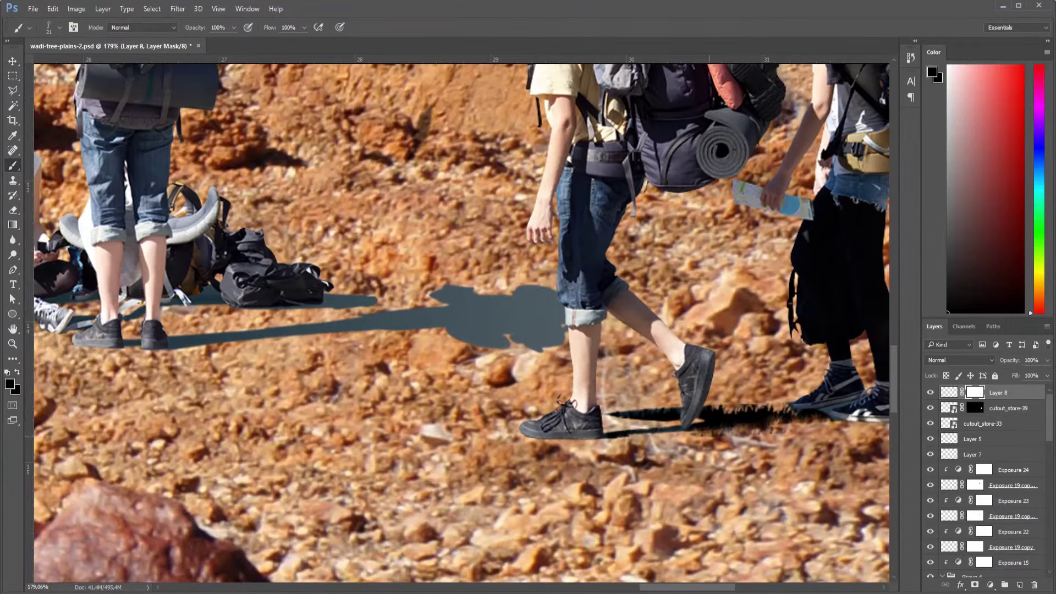
scroll(627, 412, "down", 4)
scroll(550, 421, "up", 1)
scroll(440, 421, "up", 1)
scroll(338, 421, "up", 3)
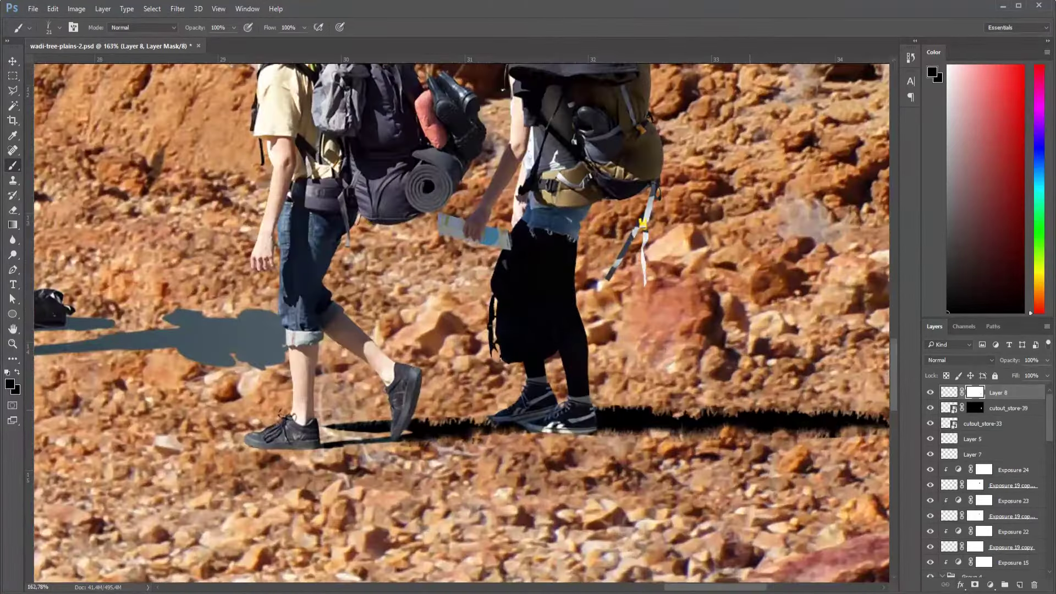
scroll(330, 418, "down", 2)
scroll(385, 418, "down", 1)
scroll(468, 412, "up", 1)
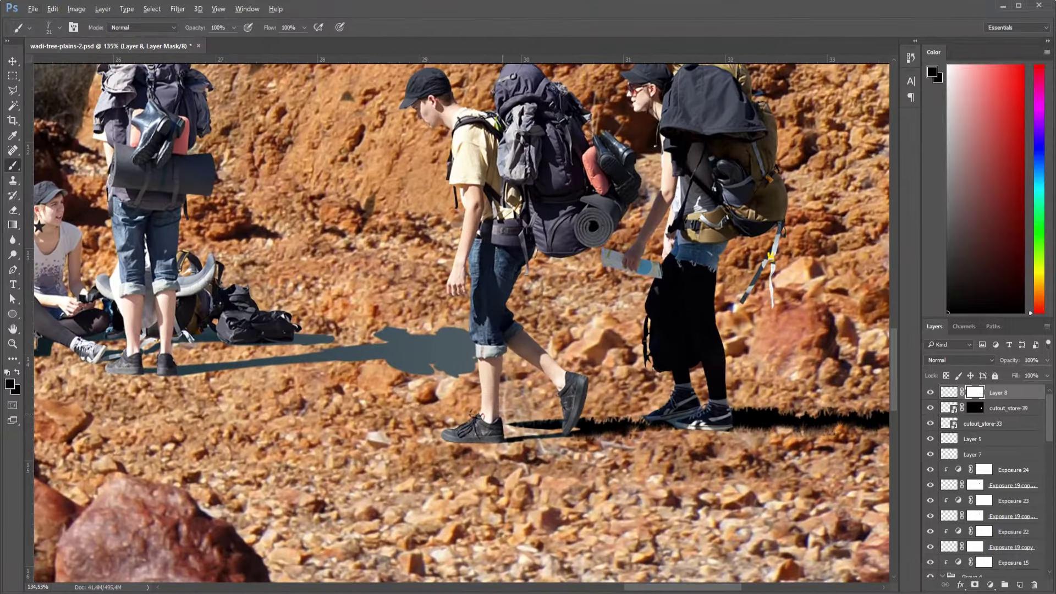
scroll(512, 409, "up", 2)
Select the cutout_store-39 walking hikers' layer.
key("alt+bracketleft")
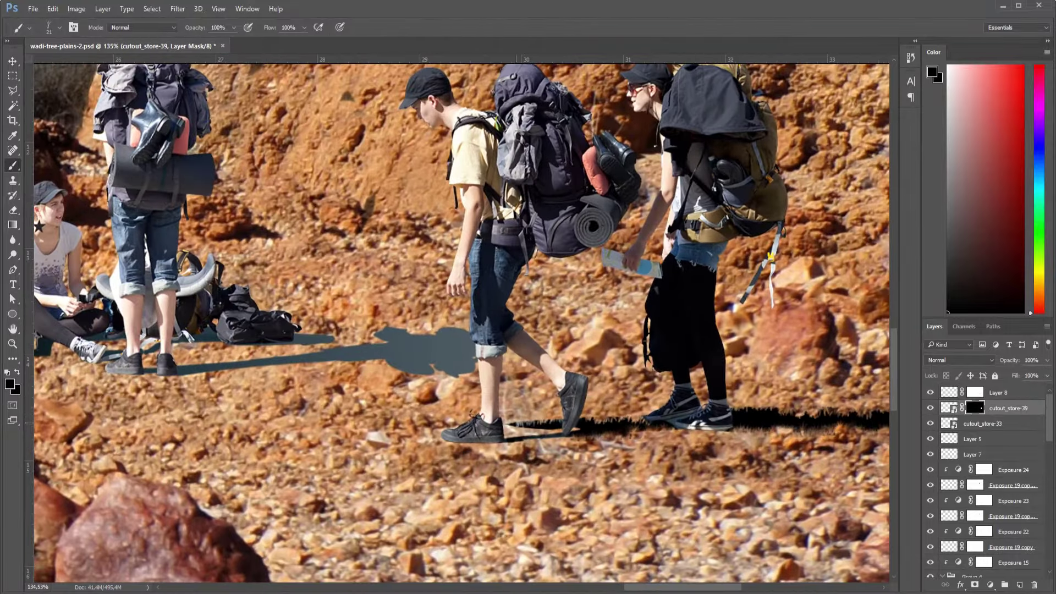
scroll(512, 409, "down", 2)
scroll(512, 409, "down", 2)
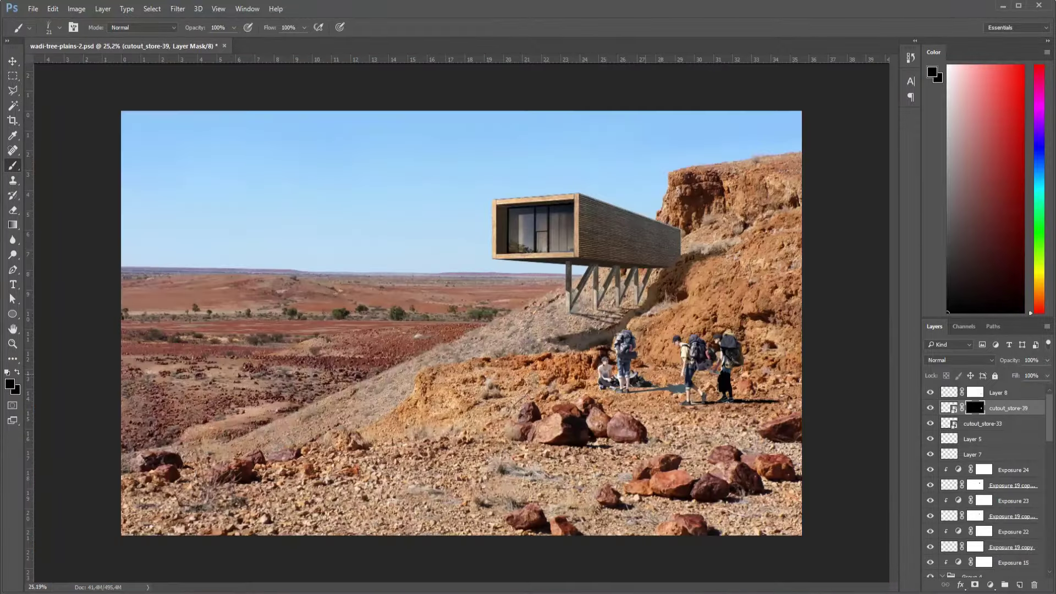
scroll(461, 323, "up", 1)
Clip an Exposure adjustment to cutout_store-39 with Exposure -0.08 and Gamma 0.81.
left_click(989, 585)
left_click(945, 418)
left_click(951, 313)
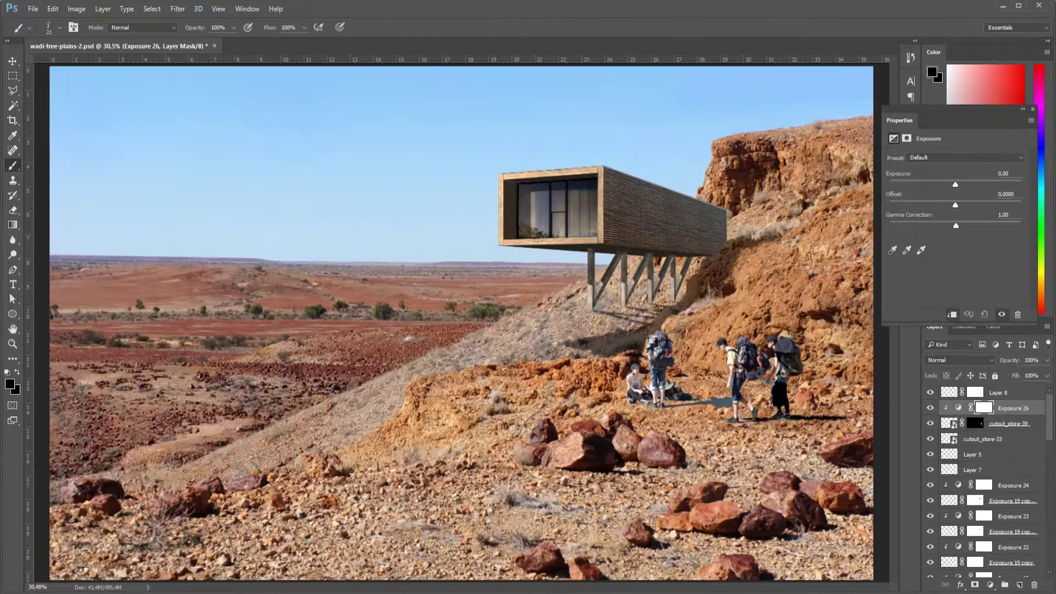
left_click_drag(955, 226, 964, 225)
left_click_drag(956, 184, 954, 184)
scroll(462, 323, "down", 1)
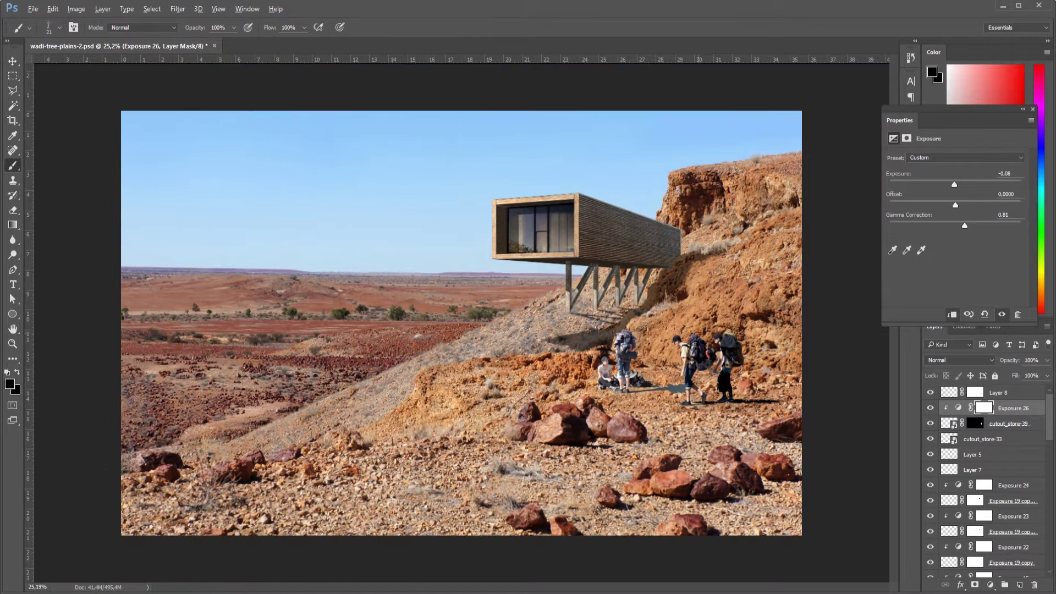
scroll(646, 385, "up", 1)
scroll(646, 385, "up", 2)
scroll(646, 385, "up", 5)
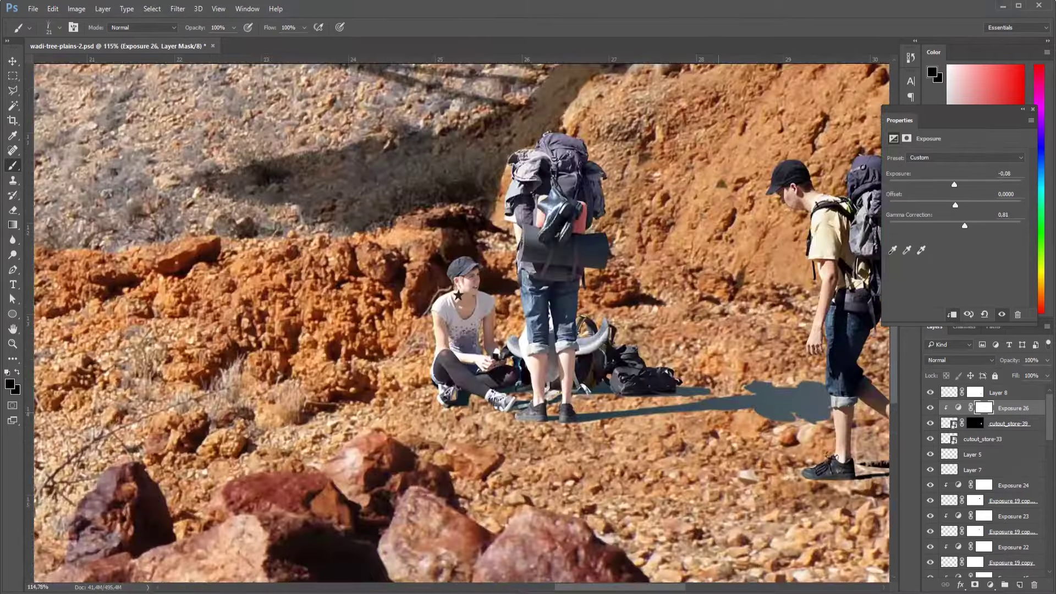
Paint a black shadow on a new layer beside the standing hiker and under the bag.
left_click(949, 439, "ctrl")
key("ctrl+shift+alt+n")
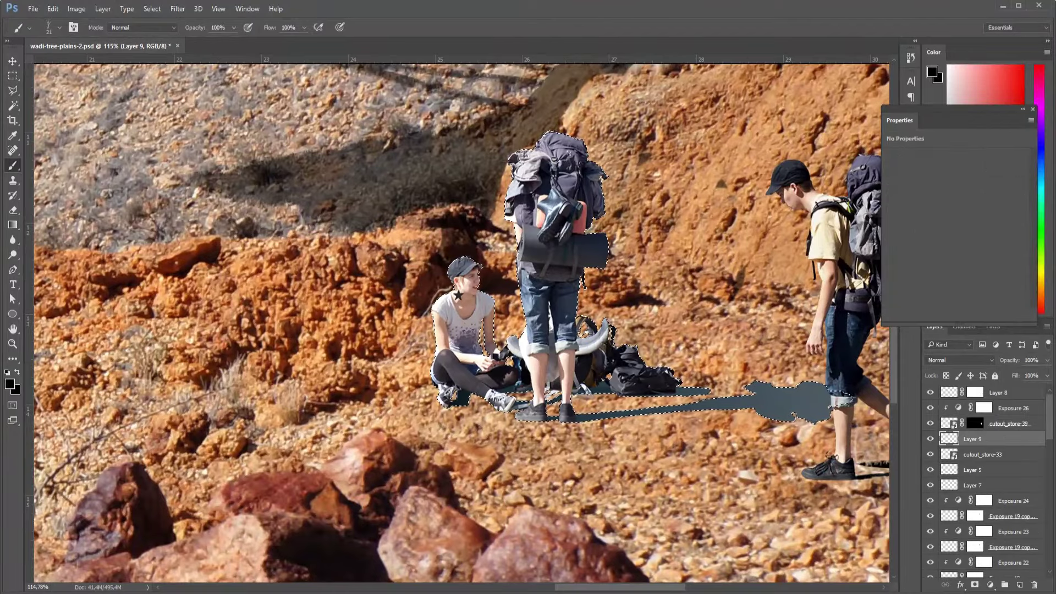
left_click_drag(778, 401, 802, 401)
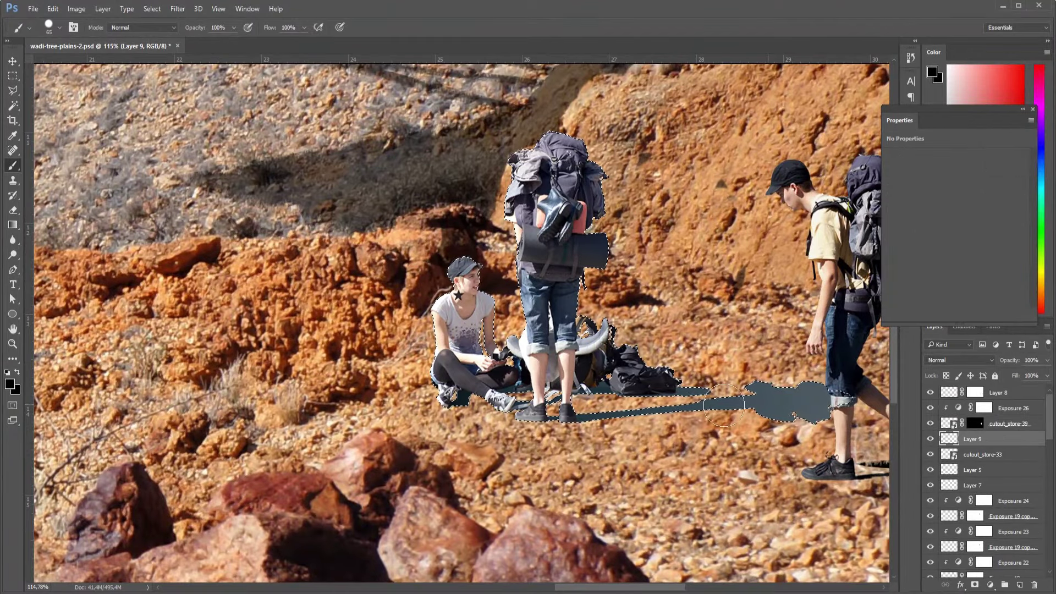
left_click_drag(753, 399, 842, 404)
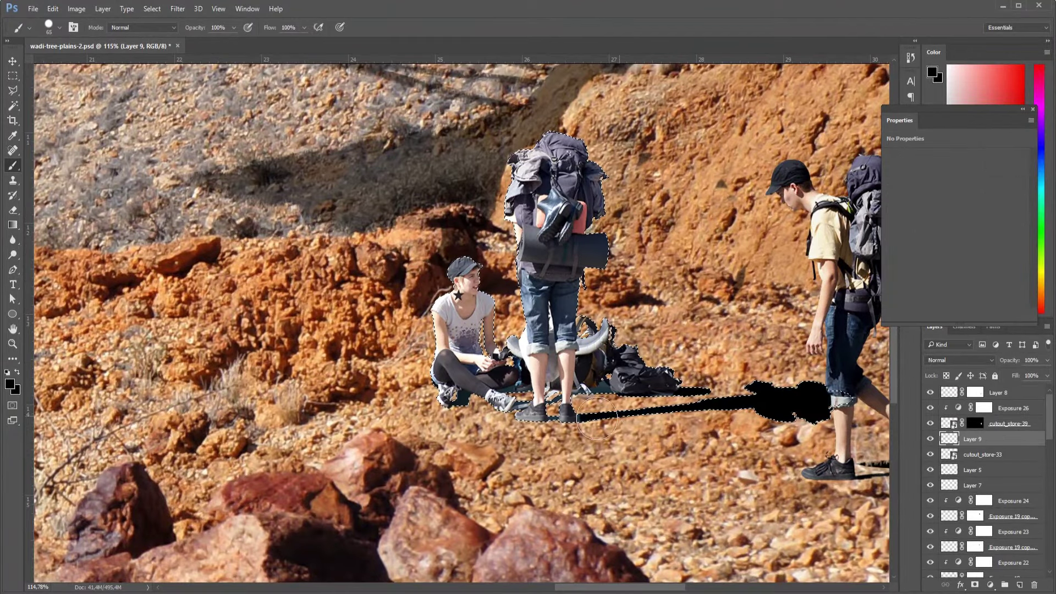
mouse_move(597, 419)
left_mouse_down()
mouse_move(600, 401)
mouse_move(500, 401)
mouse_move(622, 419)
left_mouse_up()
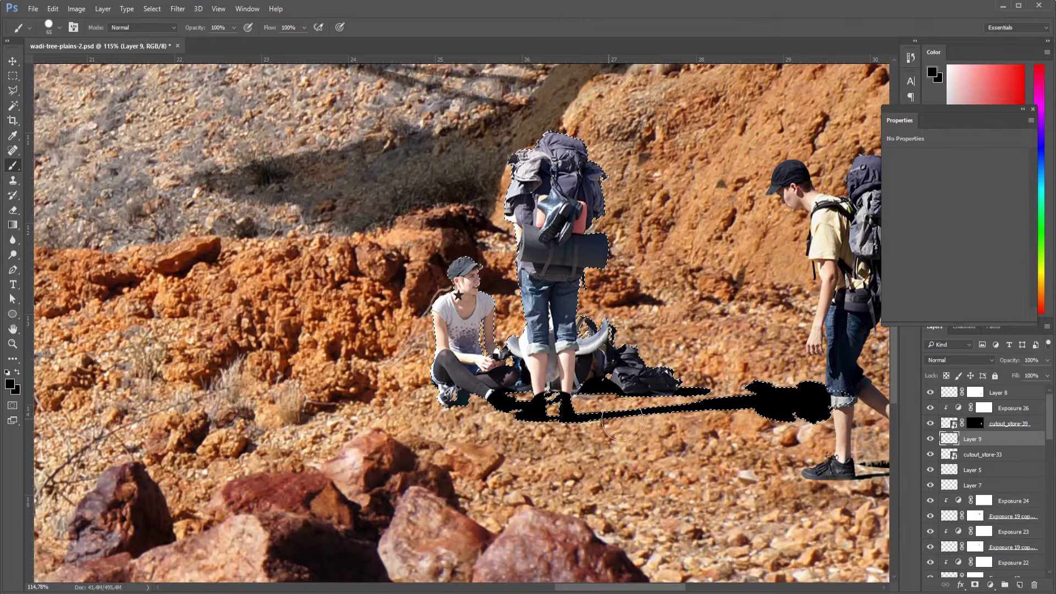
Mask out cutout_store-33's old grey shadow with a black mask, then show Layer 9 again.
left_click(929, 439)
left_click(982, 454)
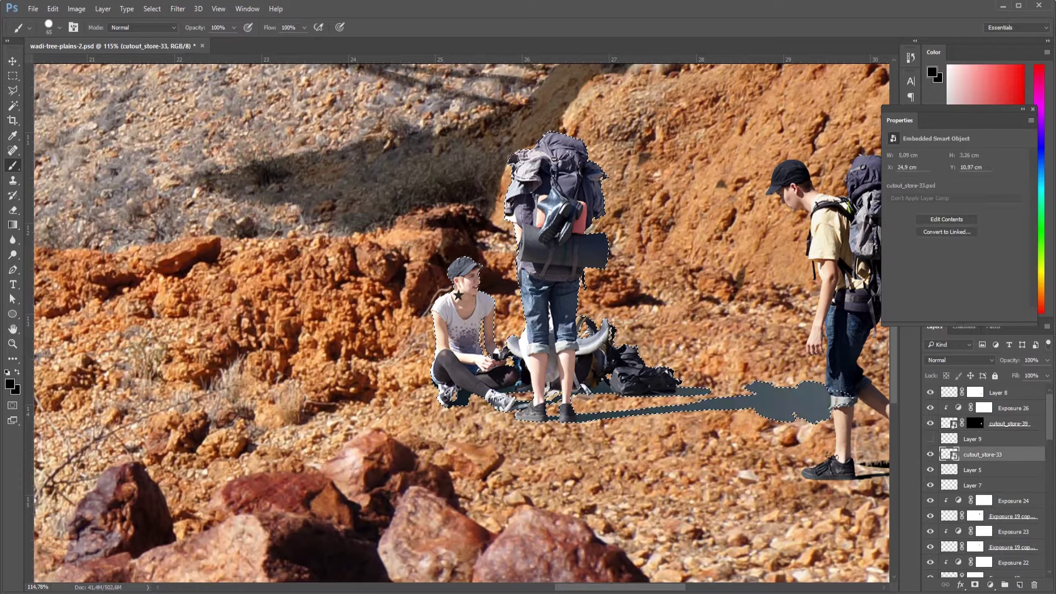
key("ctrl+d")
left_click(974, 584)
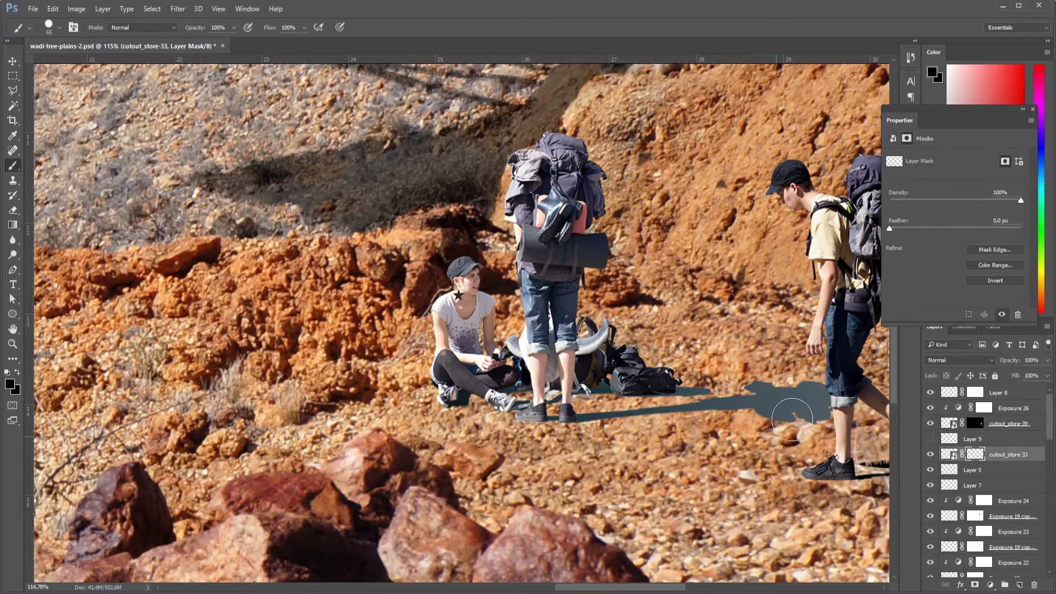
right_click(792, 419)
key("Escape")
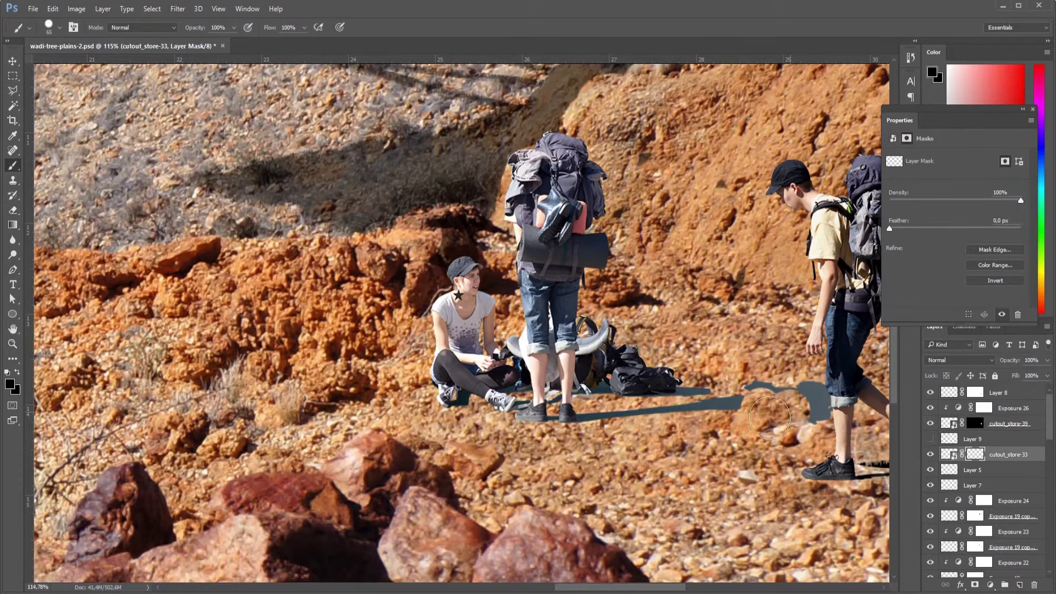
key("ctrl+i")
left_click_drag(754, 397, 699, 400)
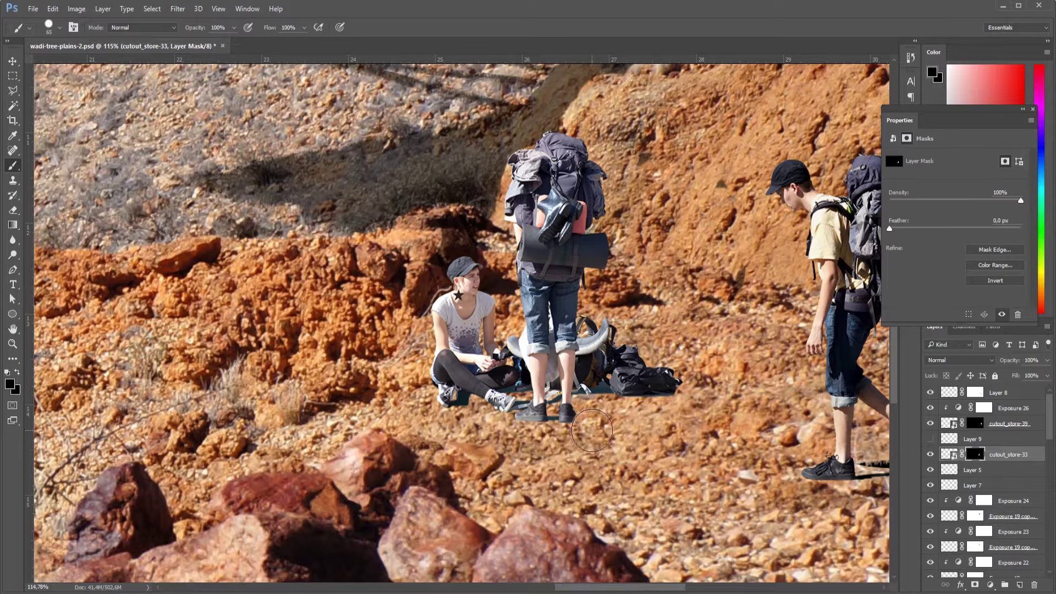
right_click(609, 415, "alt")
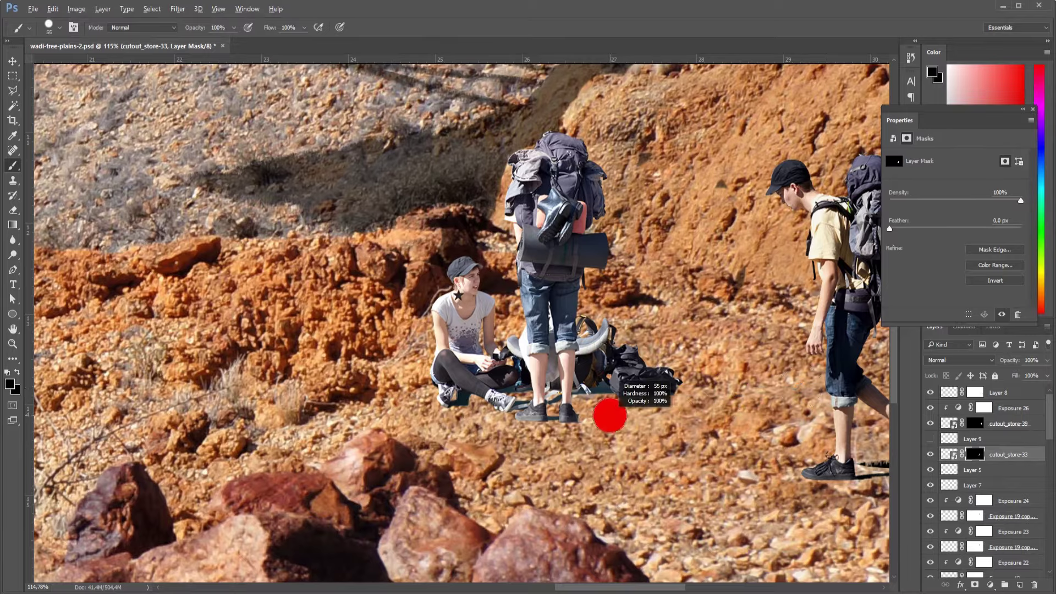
right_click(609, 415, "alt")
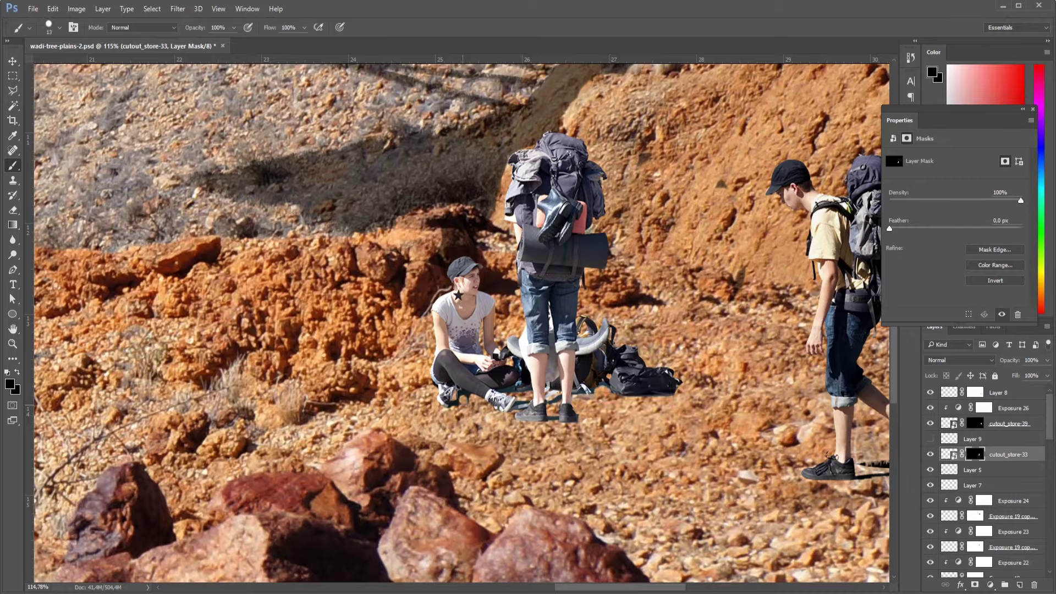
left_click(930, 438)
Move Layer 9 below cutout_store-33 and set its opacity to 76%.
left_click(948, 439, "ctrl")
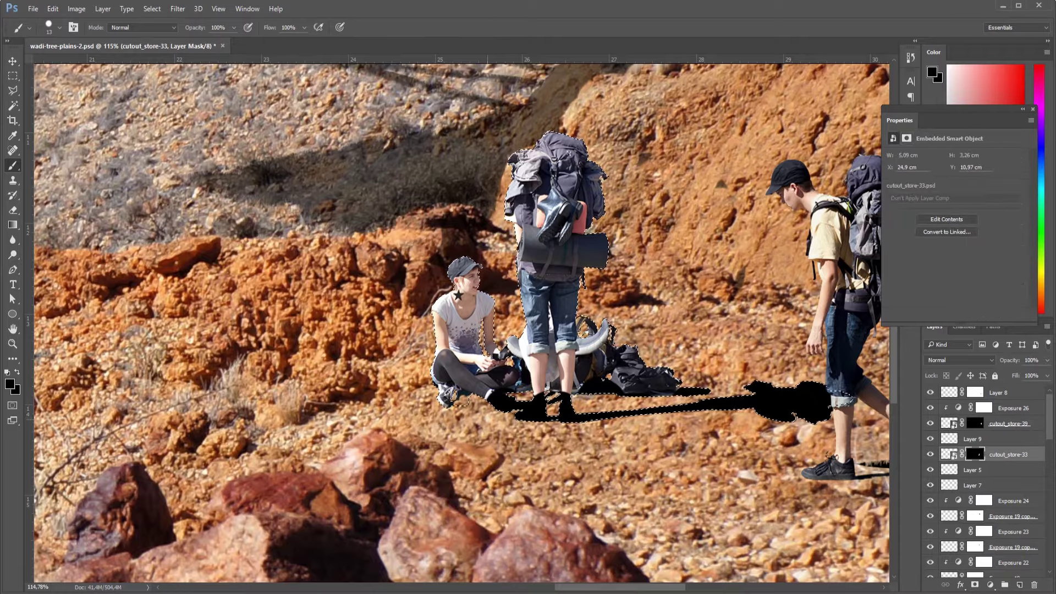
left_click(971, 438)
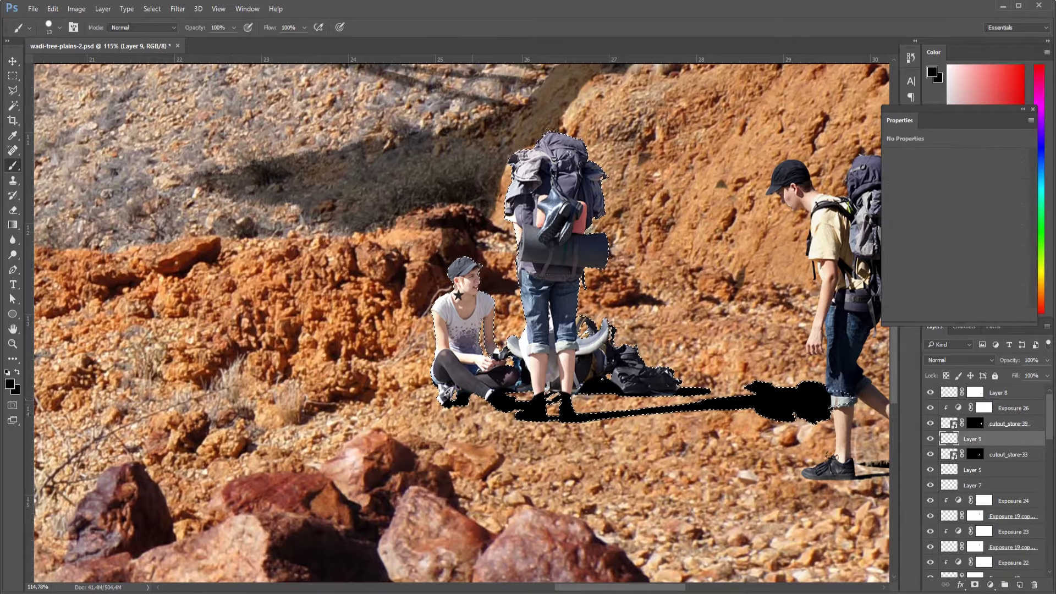
left_click_drag(972, 438, 971, 461)
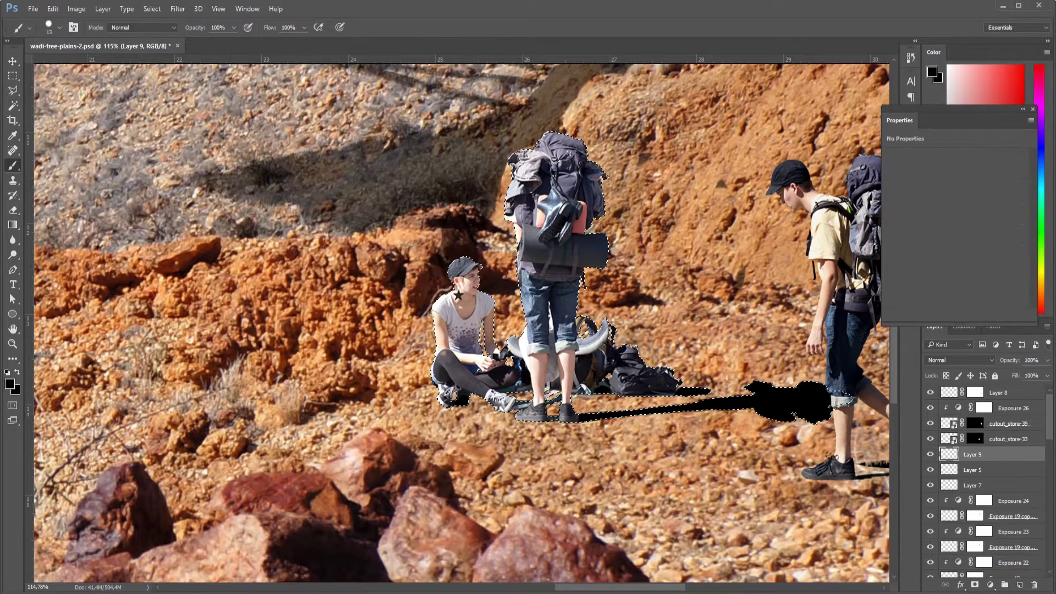
key("ctrl+d")
left_click(1030, 359)
type("76")
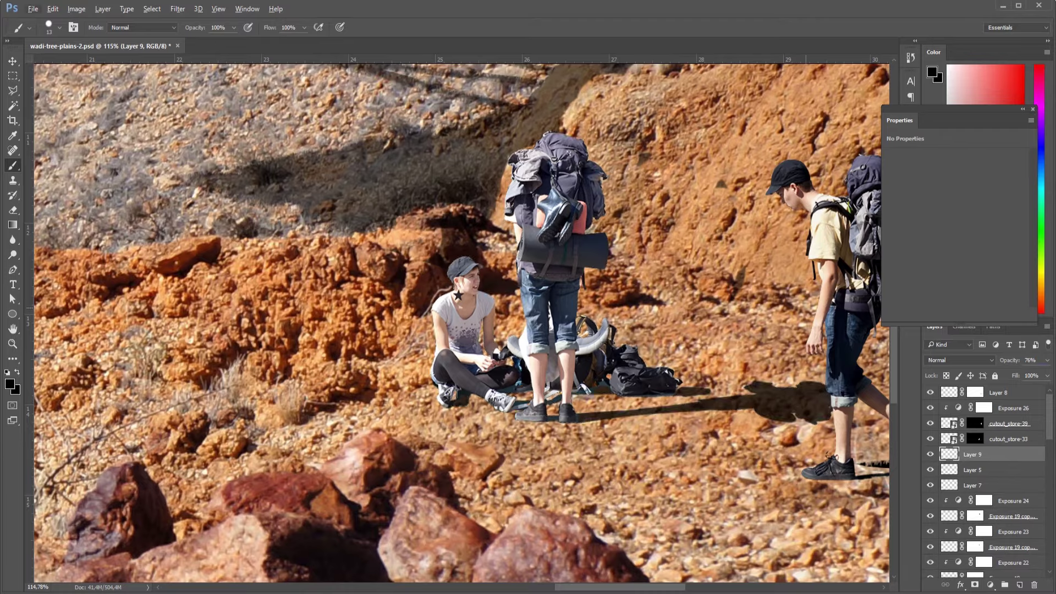
scroll(753, 421, "up", 4)
Mask Layer 9 and brush along the shadow's lower edge to soften it.
left_click(974, 585)
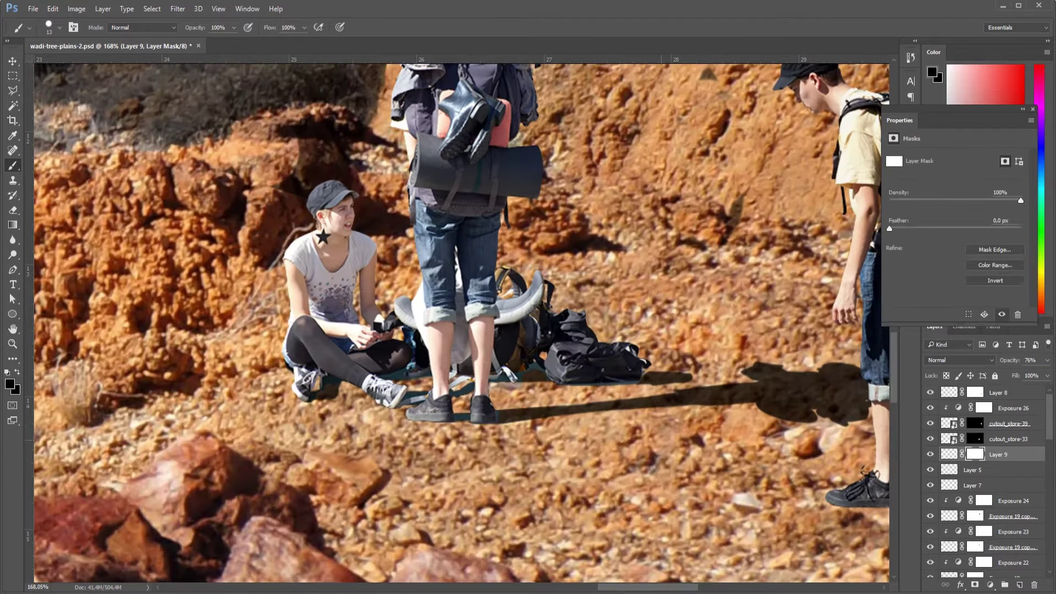
right_click(686, 424, "alt")
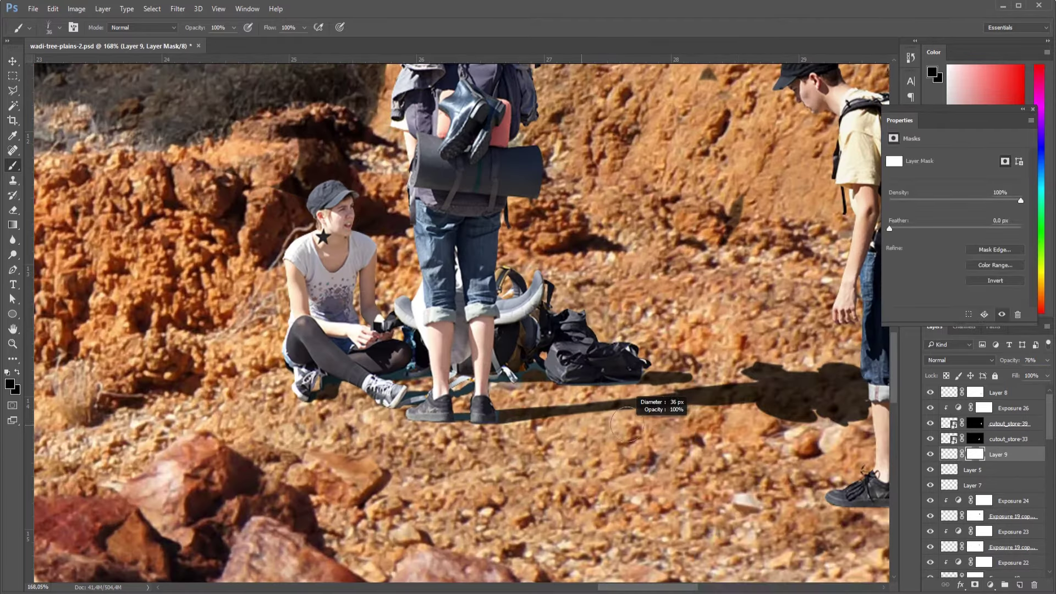
right_click(523, 410, "alt")
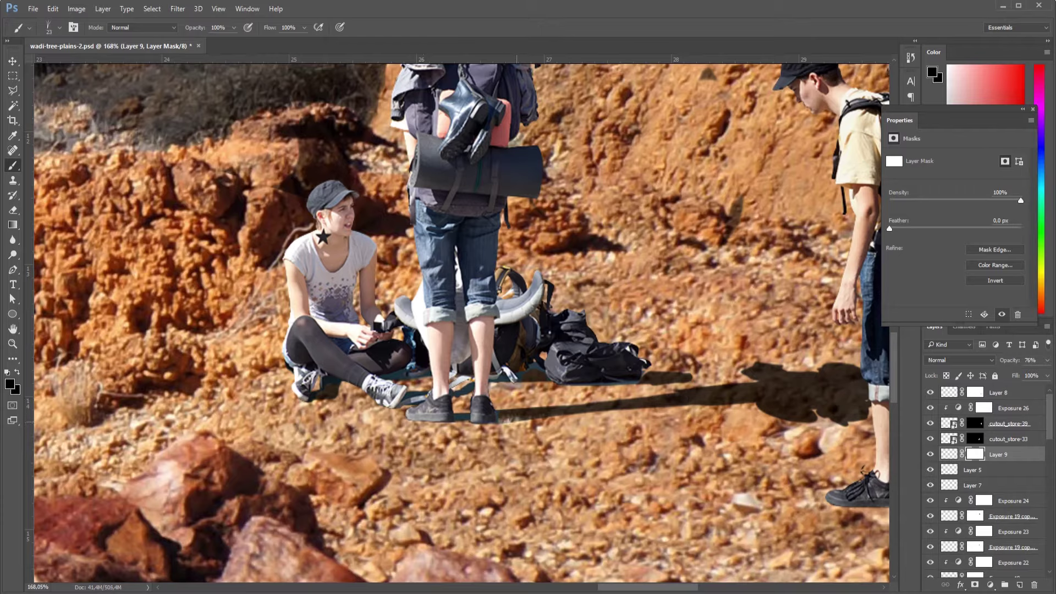
mouse_move(560, 413)
left_mouse_down()
mouse_move(706, 401)
mouse_move(814, 421)
left_mouse_up()
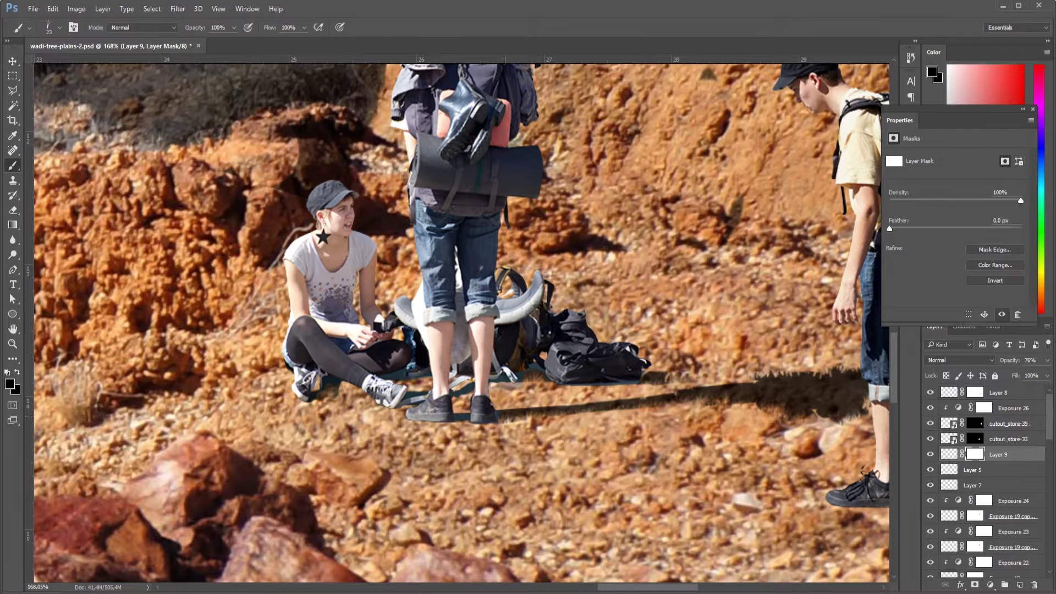
scroll(648, 372, "down", 4)
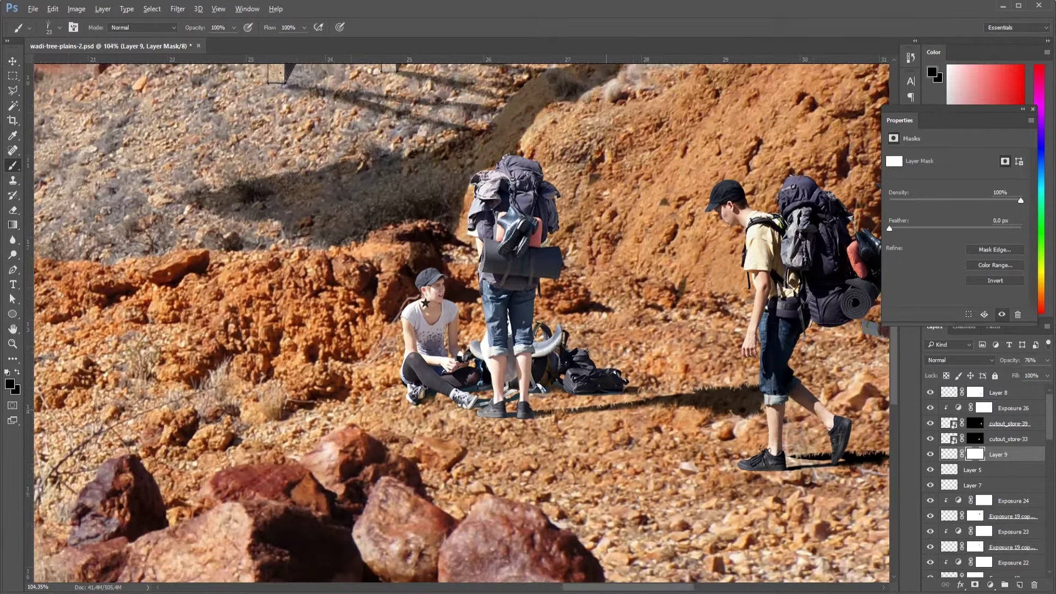
scroll(647, 372, "down", 4)
scroll(647, 372, "down", 1)
Clip an Exposure adjustment to cutout_store-33 with Exposure -0.03 and Gamma 0.74.
left_click(1012, 438)
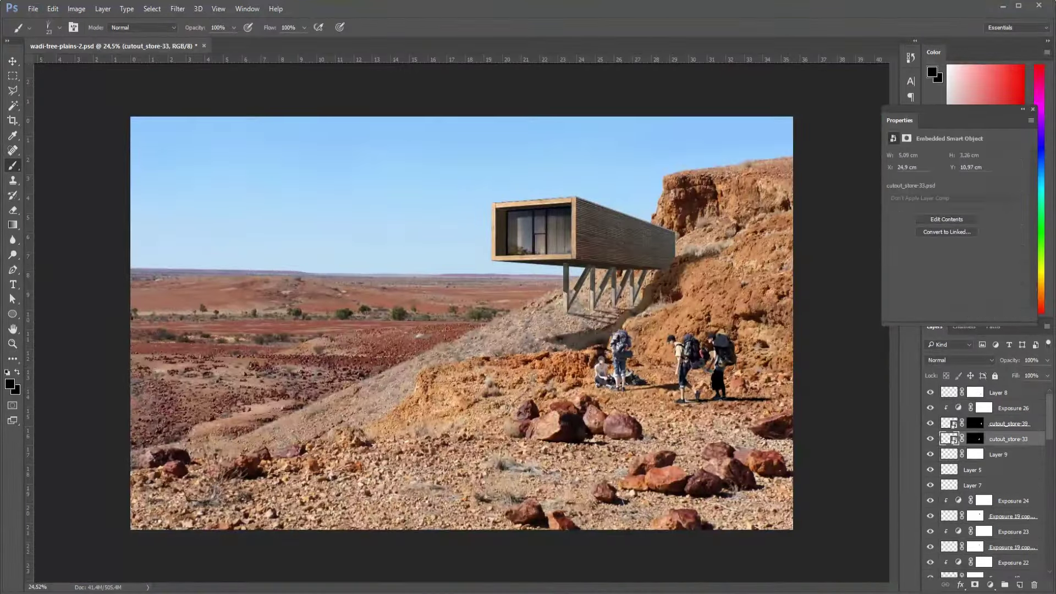
left_click(990, 584)
left_click(929, 412)
left_click_drag(953, 185, 951, 185)
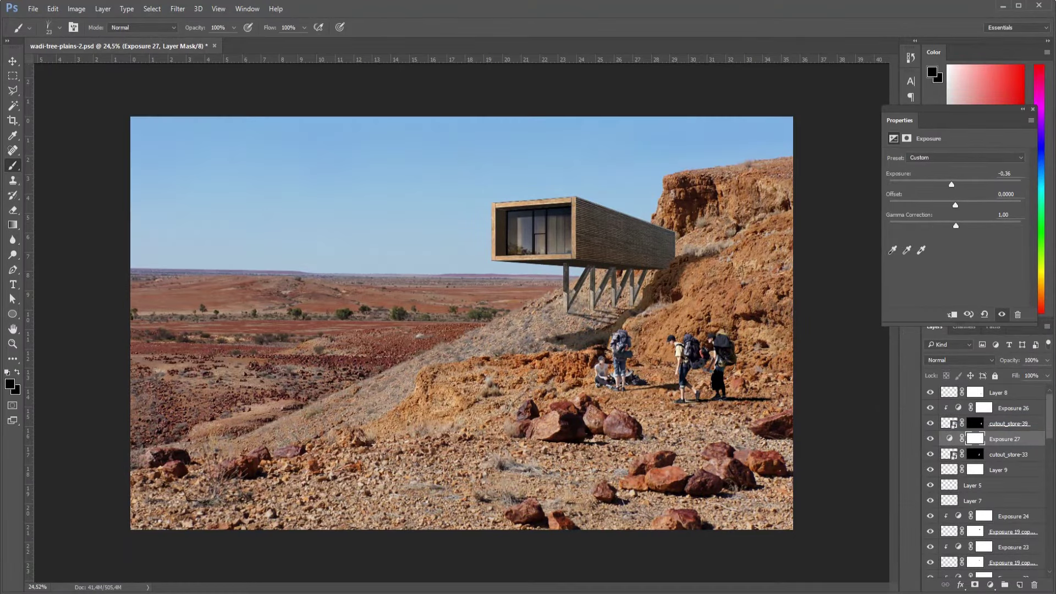
left_click(952, 315)
left_click_drag(955, 225, 966, 225)
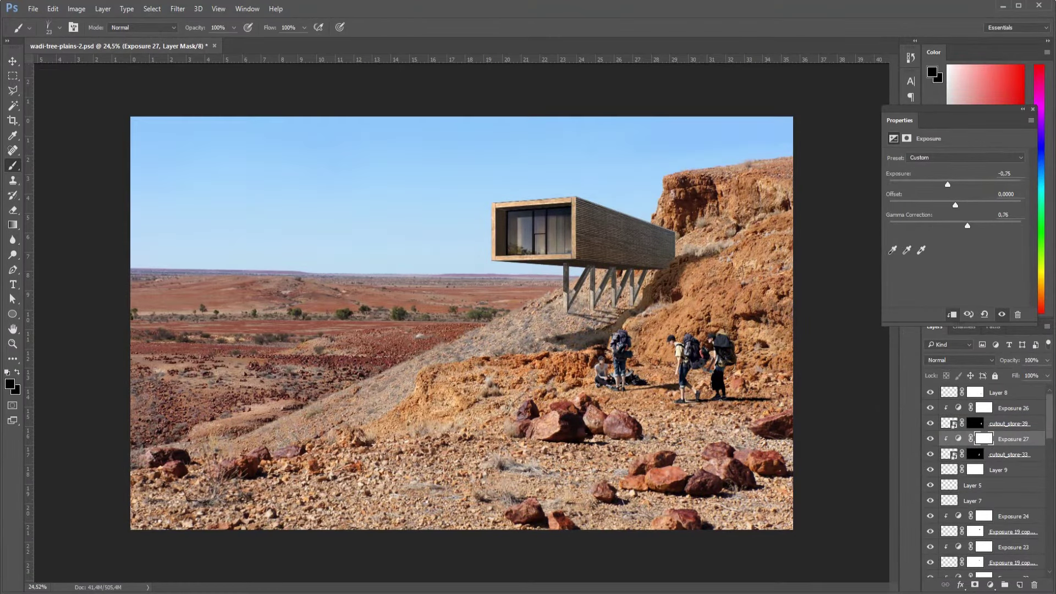
left_click_drag(947, 184, 953, 184)
scroll(461, 323, "down", 1)
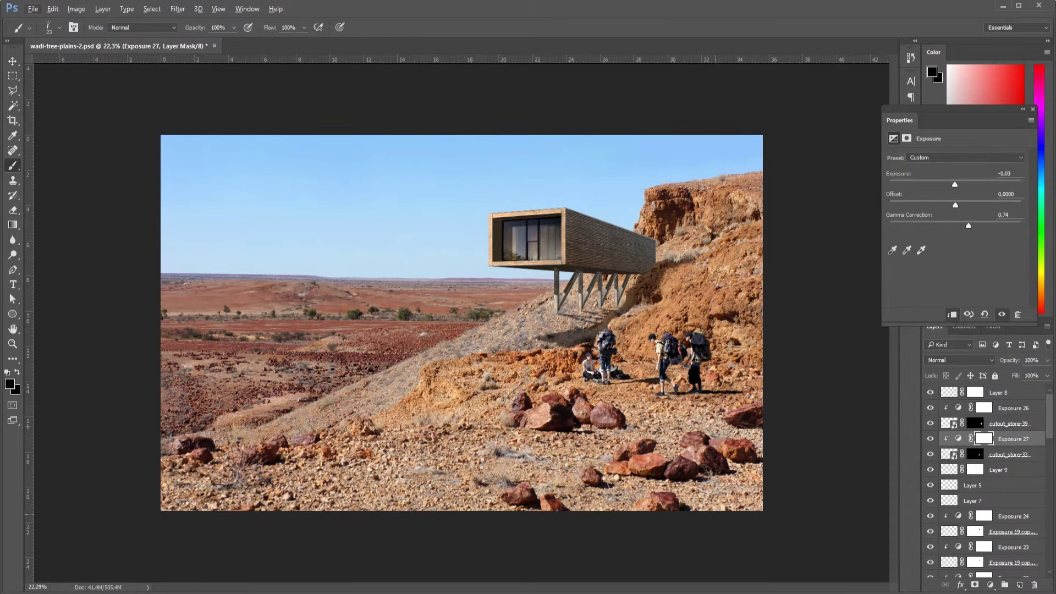
scroll(462, 323, "up", 1)
scroll(461, 322, "up", 1)
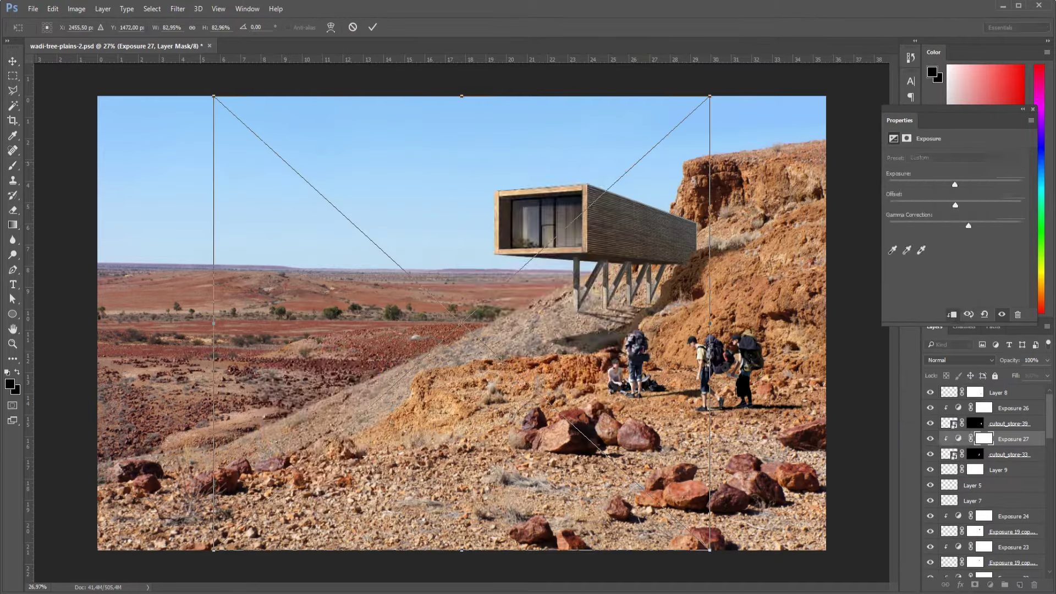
Scale the placed home_blog balloons down and move them into the upper-left sky.
left_click_drag(462, 442, 462, 323)
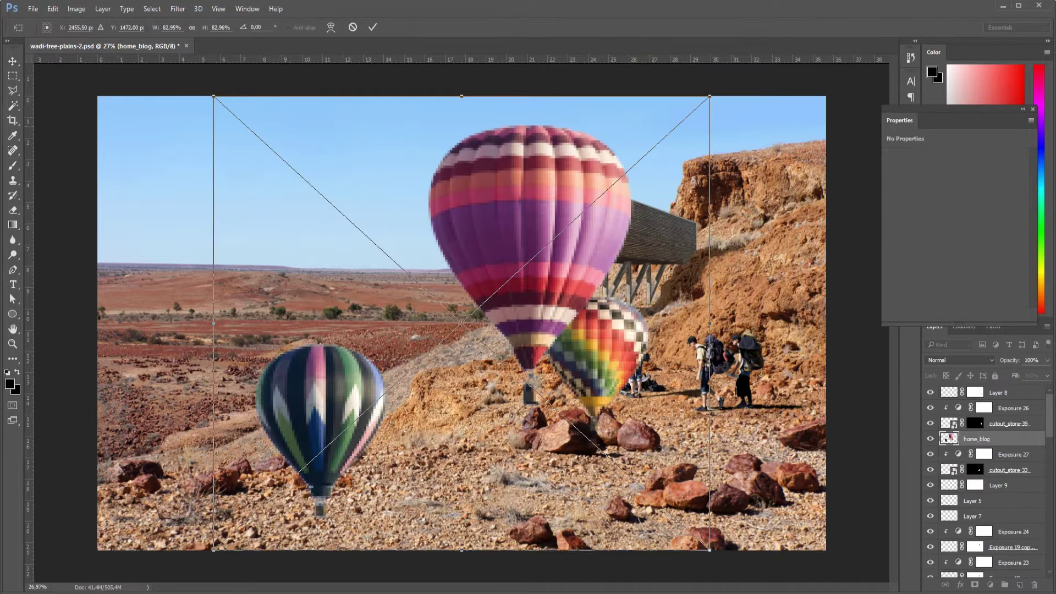
left_click_drag(700, 104, 521, 268)
left_click_drag(461, 324, 260, 167)
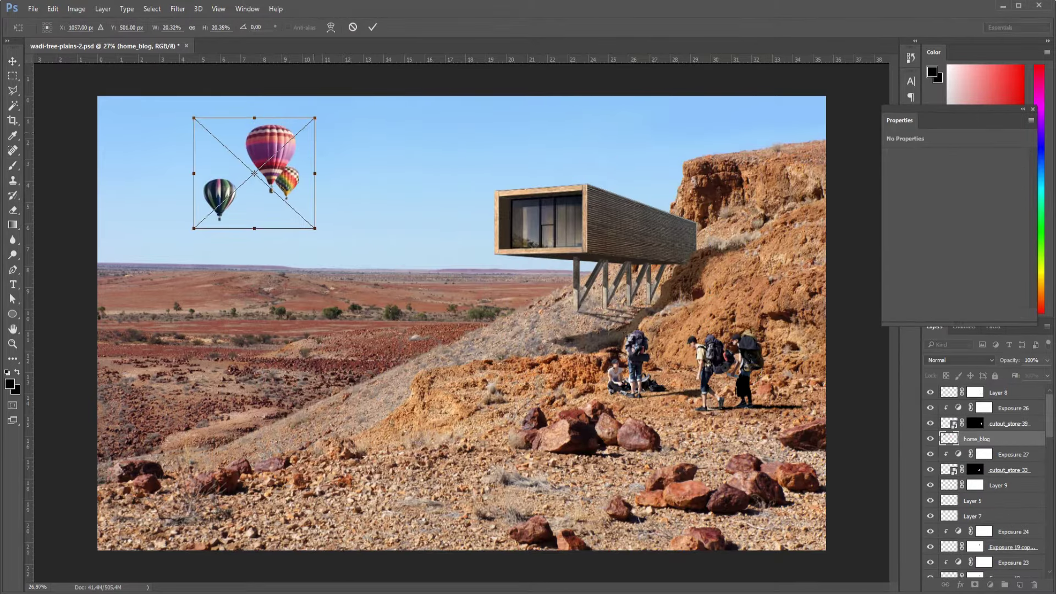
left_click_drag(354, 110, 284, 146)
key("b")
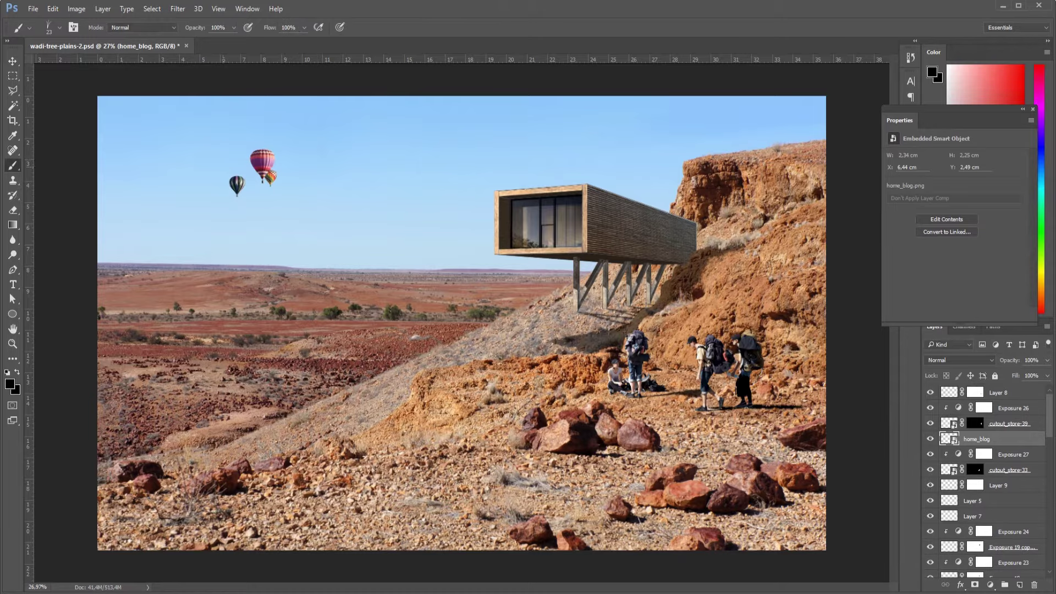
Flip the balloons horizontally, bring their layer to the top, and clip a new empty layer above.
key("ctrl+t")
right_click(268, 170)
left_click(308, 329)
key("Return")
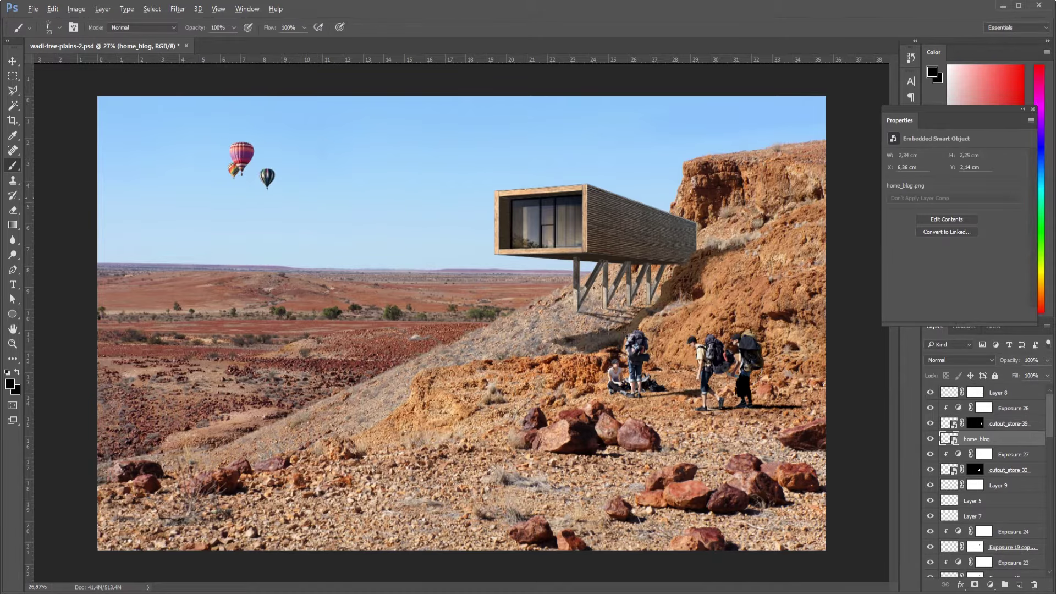
scroll(461, 320, "down", 1)
key("ctrl+bracketright")
key("ctrl+bracketright")
key("ctrl+bracketright")
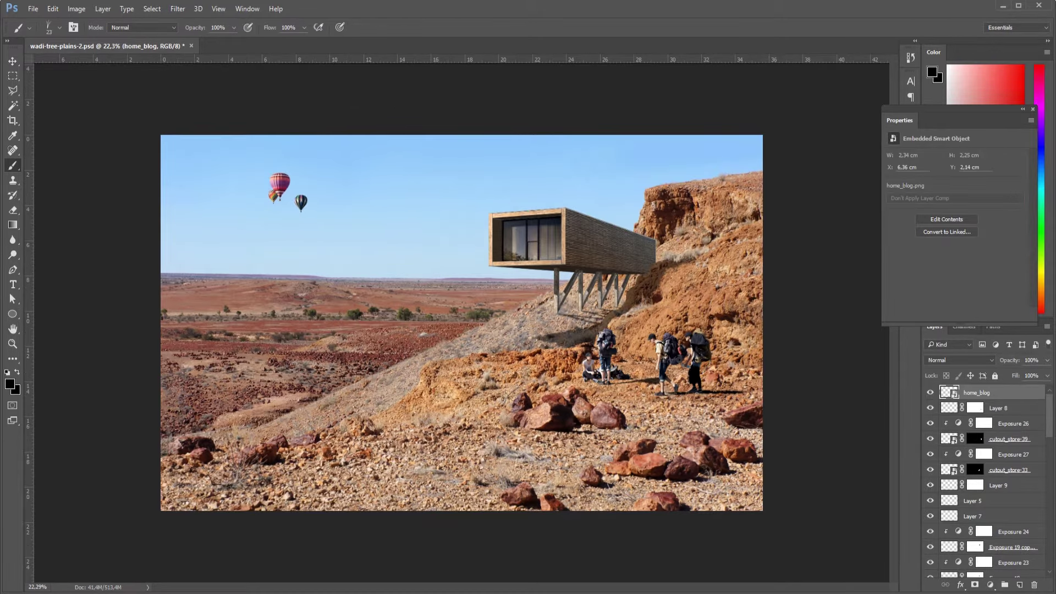
left_click(1019, 584)
key("ctrl+alt+g")
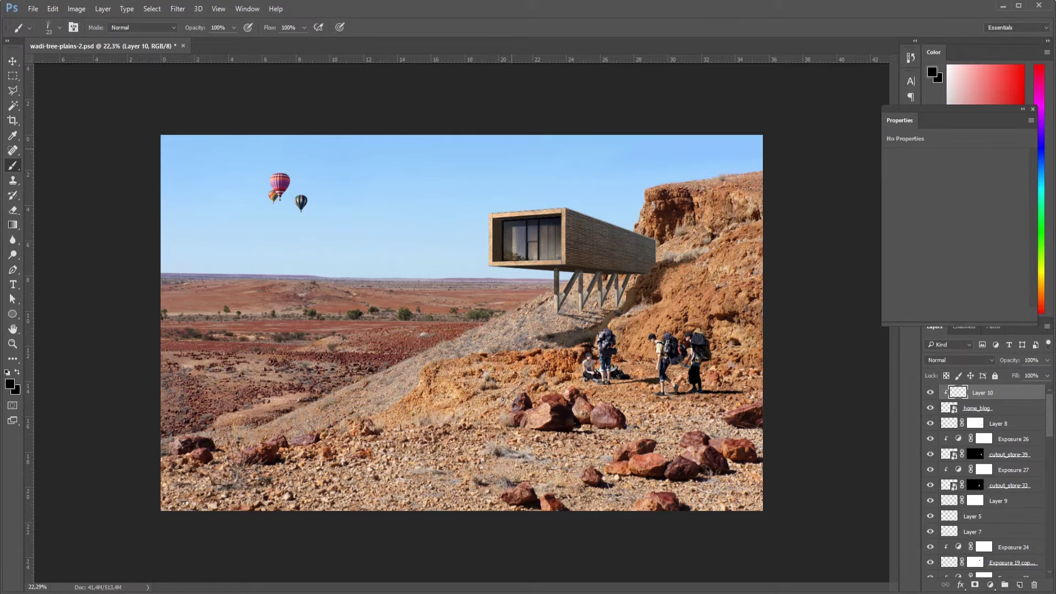
Draw a sky-blue gradient over the balloons on the clipped layer and try Lighten blending.
key("g")
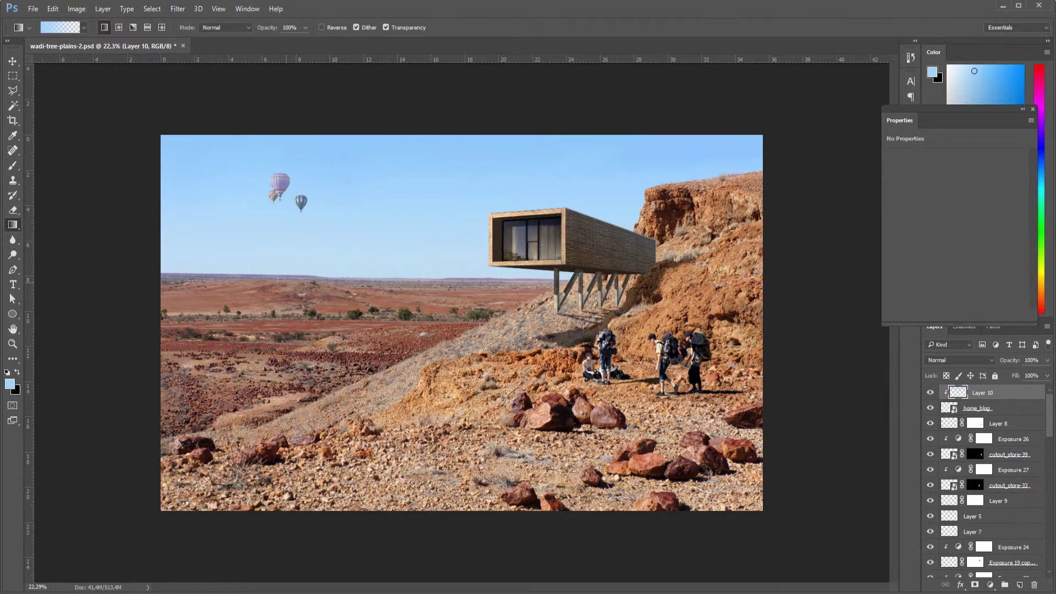
key("ctrl+minus")
left_click_drag(966, 74, 979, 70)
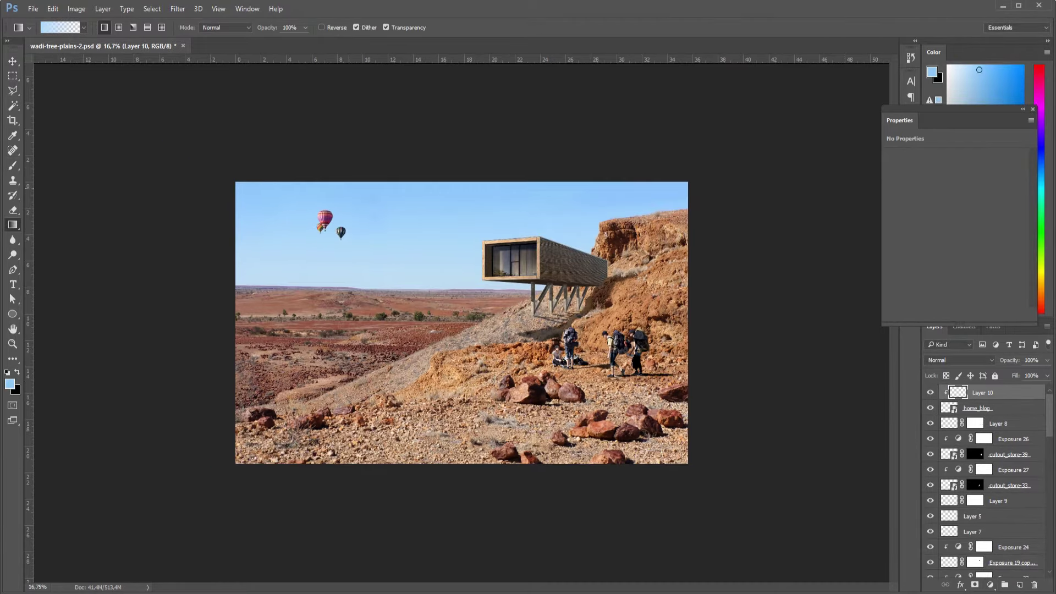
left_click_drag(316, 129, 321, 263)
key("ctrl+0")
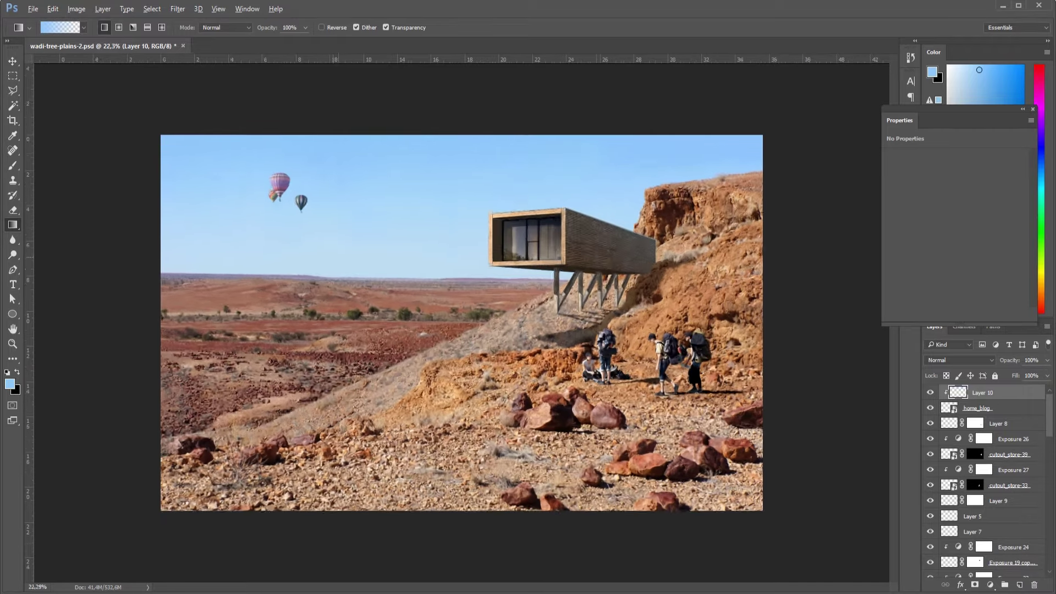
left_click(960, 360)
left_click(945, 423)
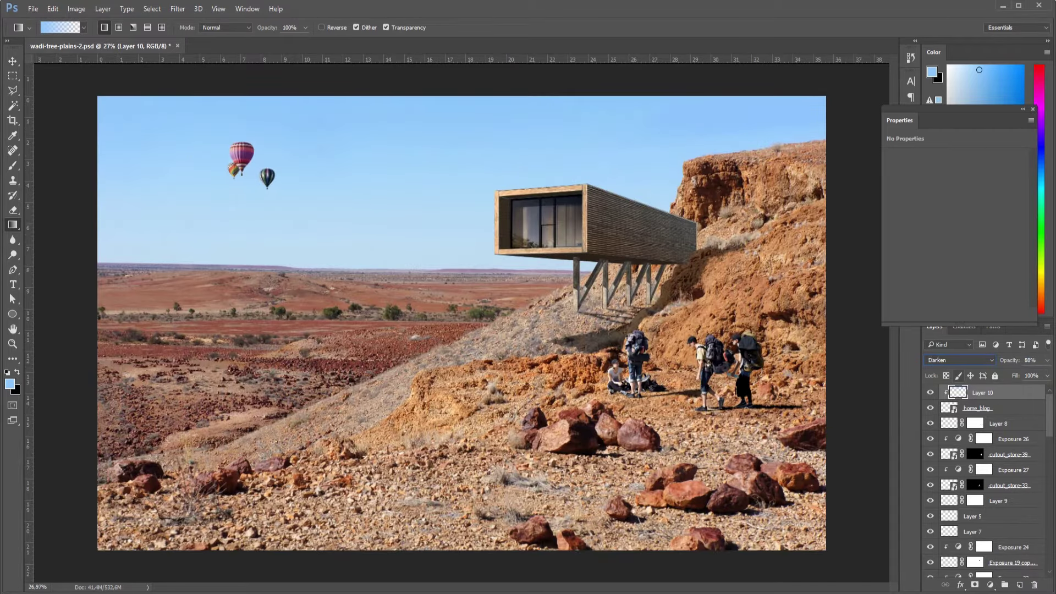
key("Down")
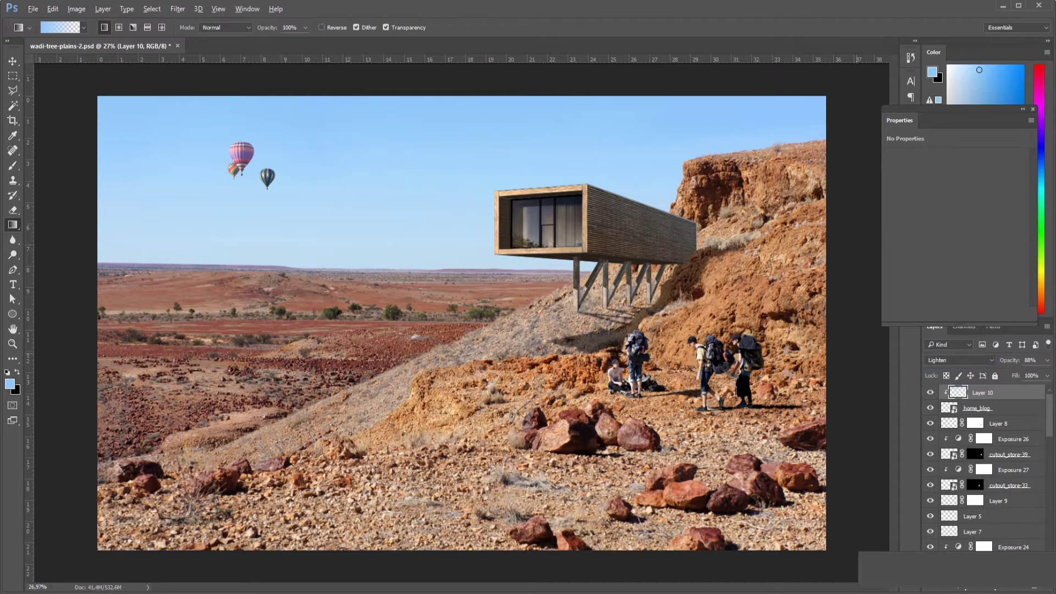
scroll(462, 323, "down", 1)
Add a Hue/Saturation adjustment clipped to home_blog with Saturation -12.
left_click(976, 407)
left_click(946, 448)
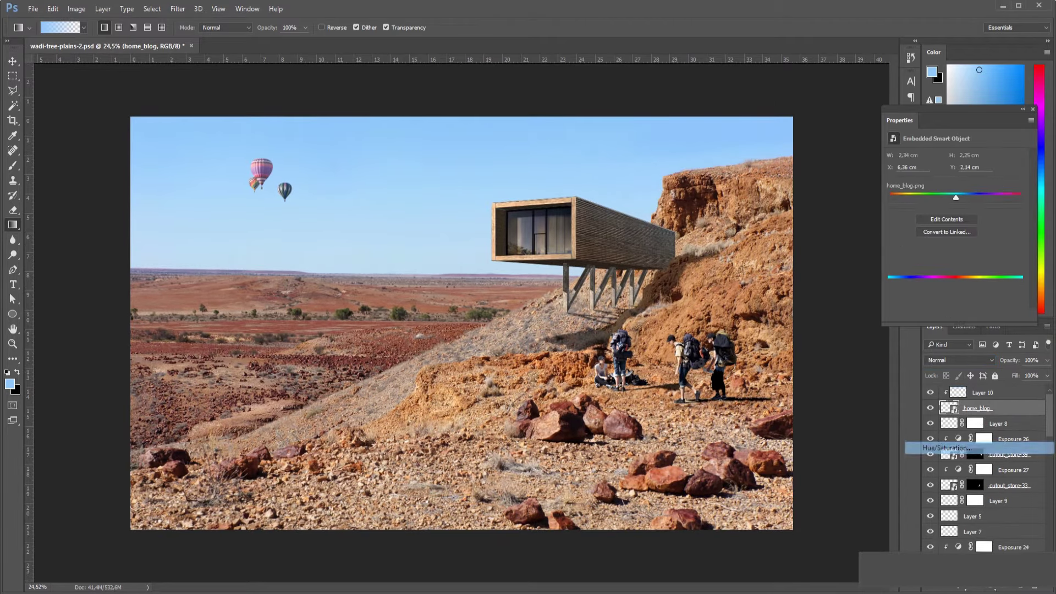
mouse_move(955, 218)
left_mouse_down()
mouse_move(927, 218)
mouse_move(950, 218)
left_mouse_up()
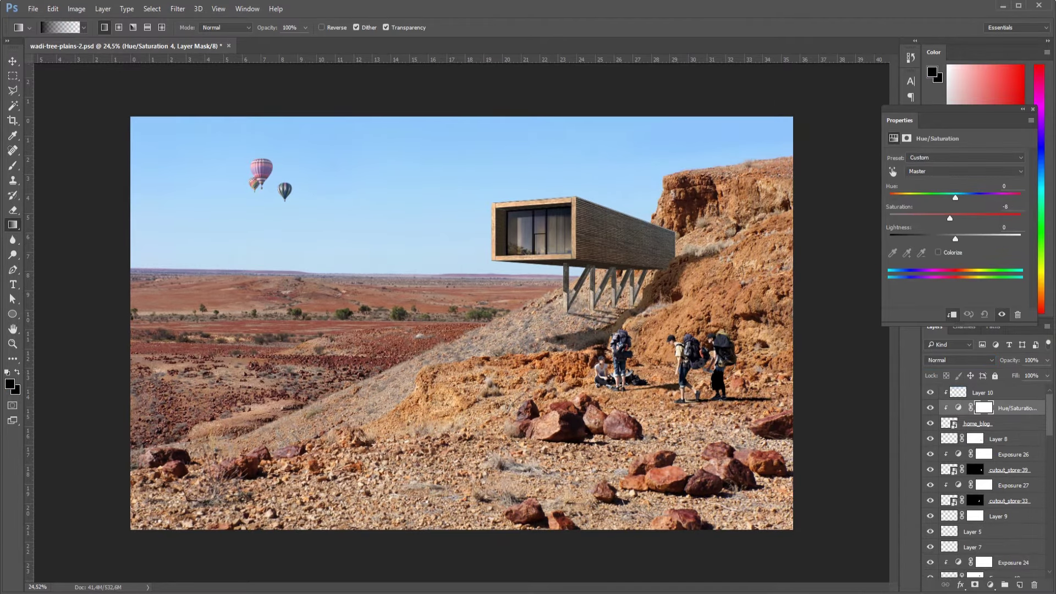
key("alt+bracketright")
key("alt+bracketleft")
scroll(461, 321, "down", 1)
scroll(461, 322, "down", 1)
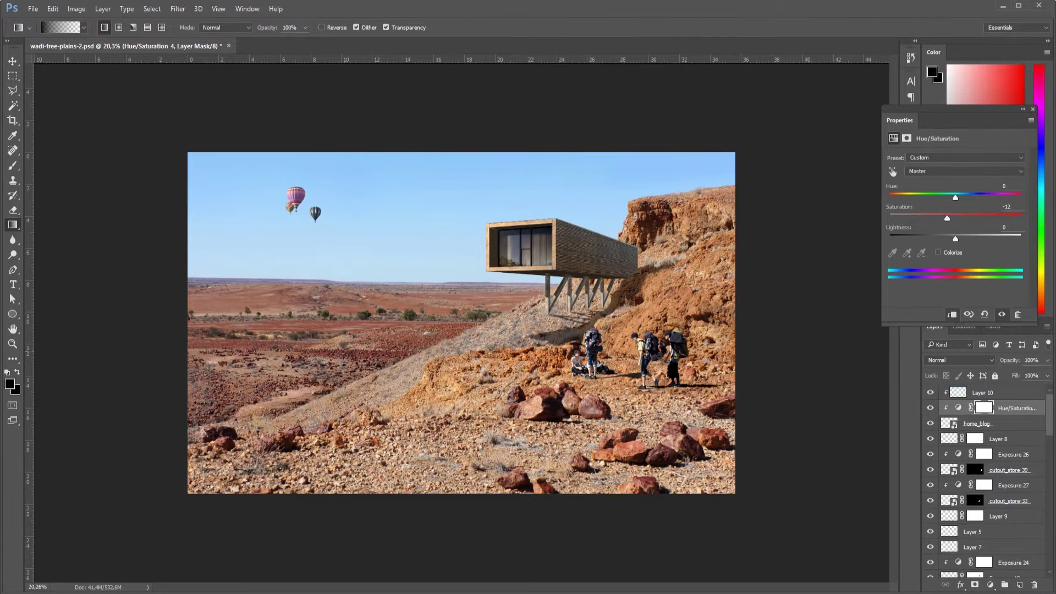
Scale the hot-air balloons up slightly and commit the transform.
left_click_drag(325, 183, 329, 180)
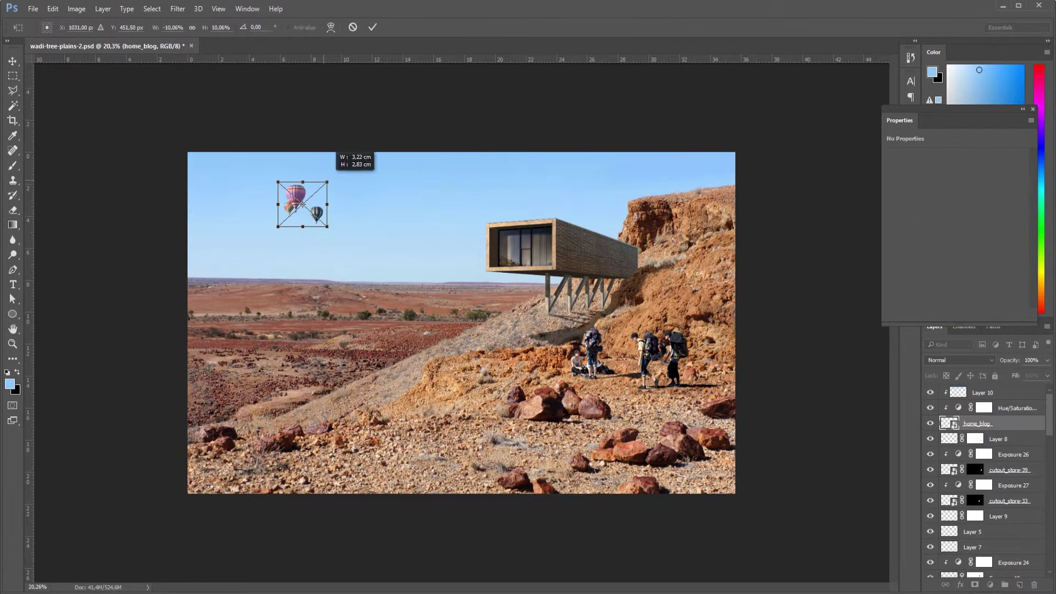
key("Return")
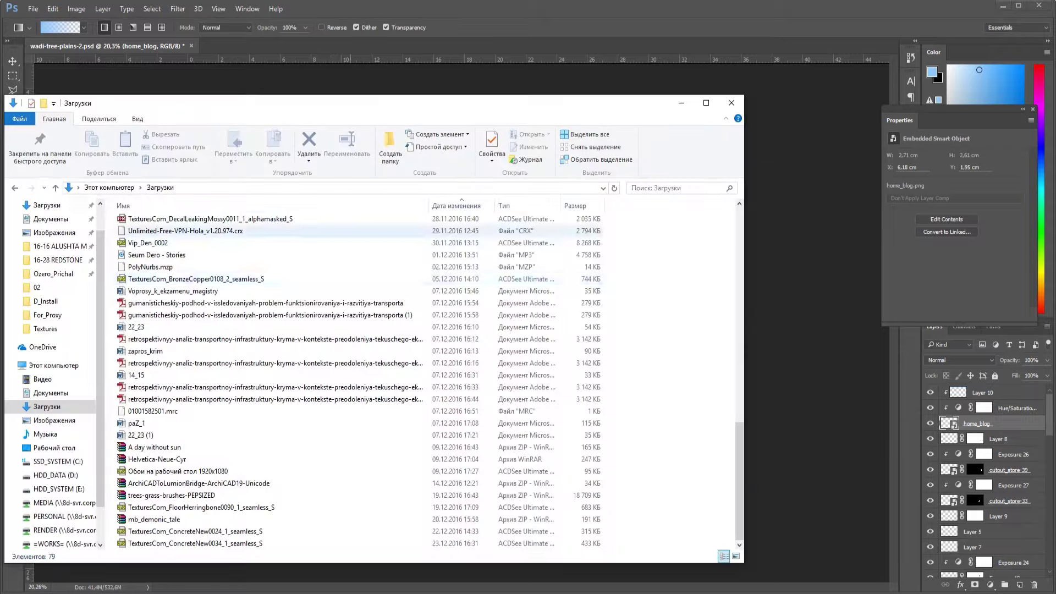
key("ctrl+plus")
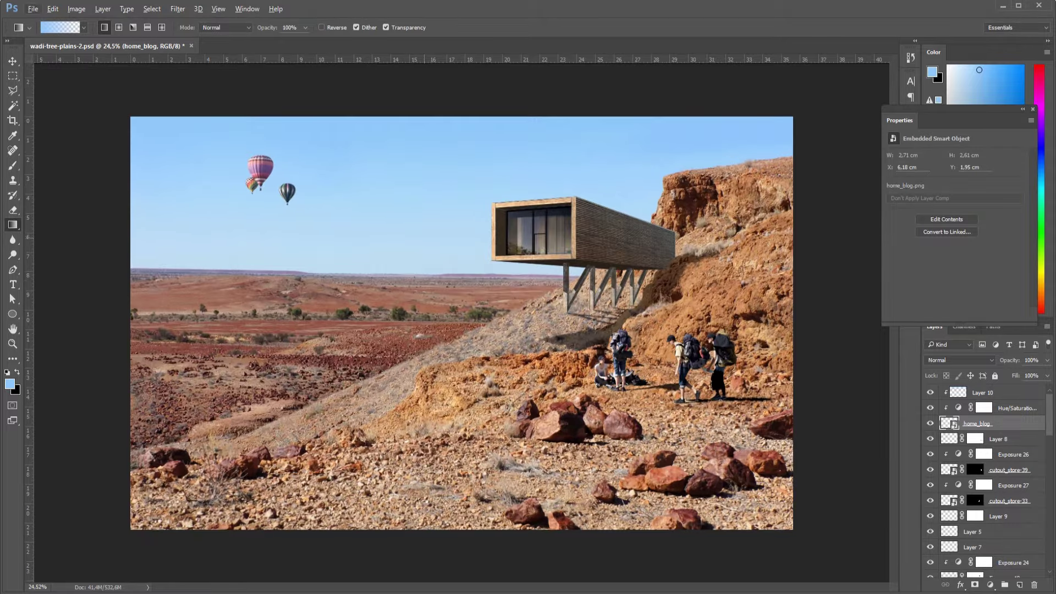
Zoom the view in toward the cabin.
scroll(589, 305, "up", 2)
scroll(588, 305, "up", 2)
scroll(588, 305, "up", 2)
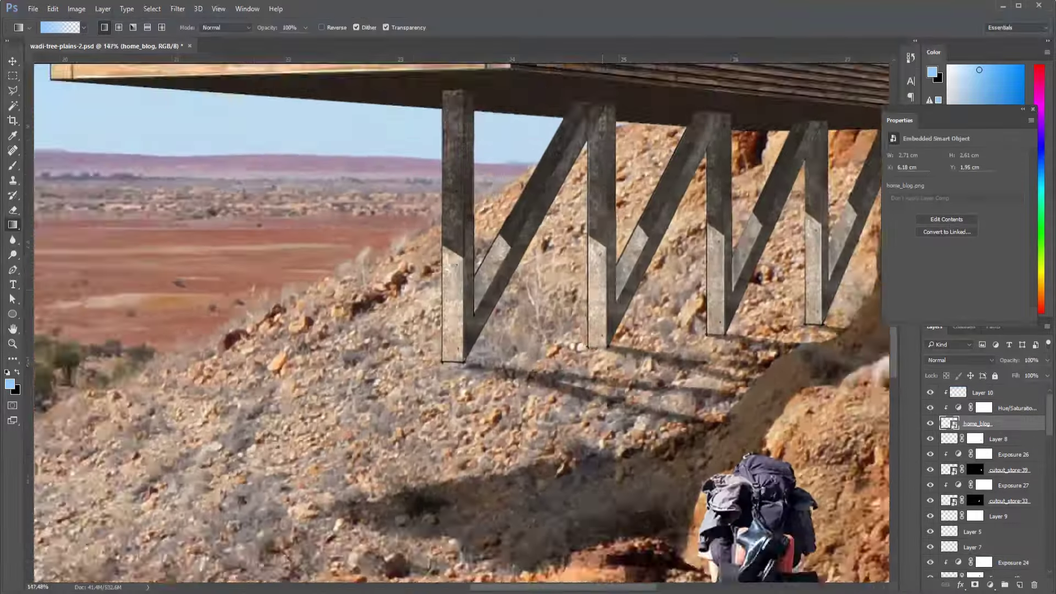
scroll(588, 305, "up", 2)
scroll(603, 300, "down", 2)
scroll(603, 299, "down", 2)
scroll(603, 299, "down", 2)
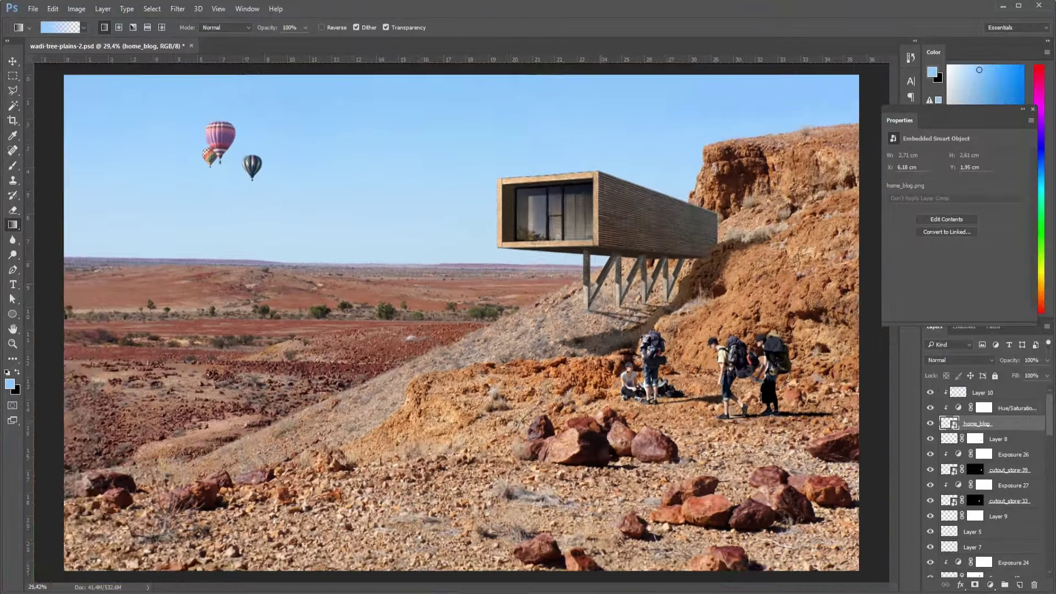
scroll(603, 300, "down", 1)
scroll(532, 235, "up", 1)
scroll(532, 235, "up", 1)
scroll(532, 235, "up", 2)
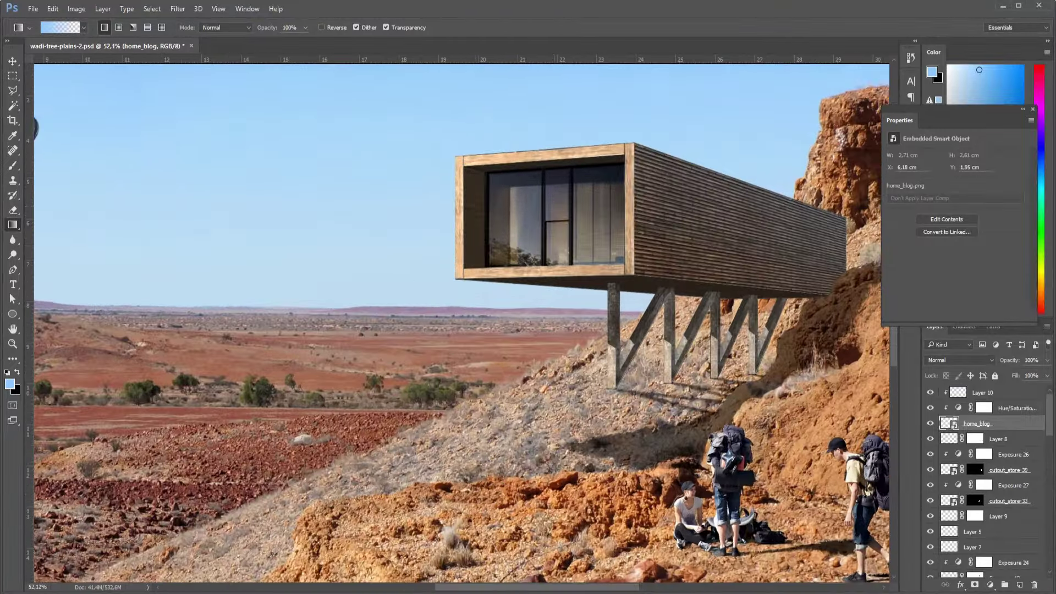
scroll(550, 212, "down", 3)
scroll(463, 324, "down", 2)
scroll(665, 236, "up", 2)
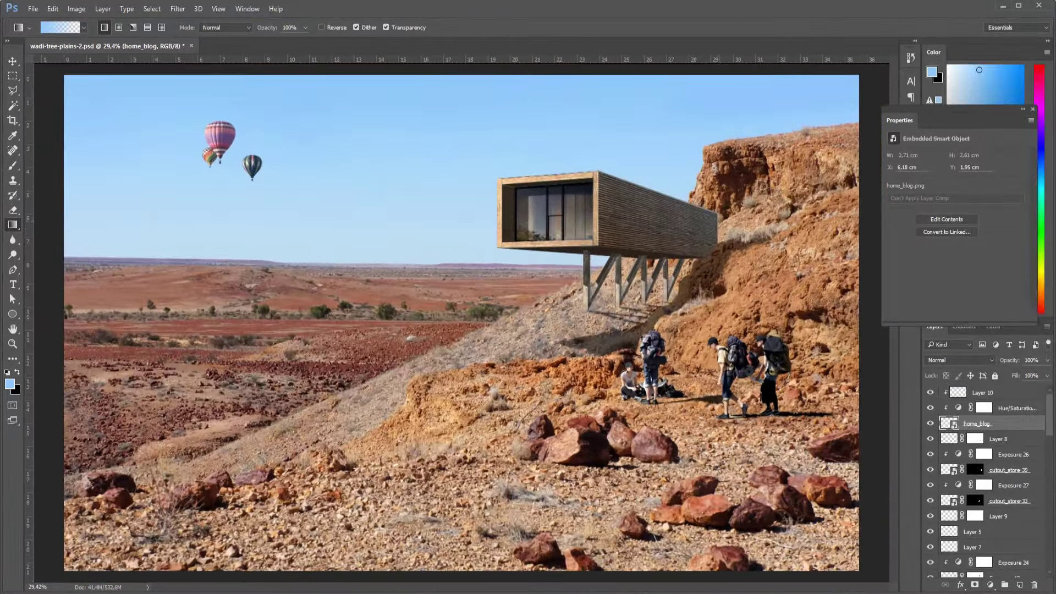
scroll(665, 237, "up", 2)
scroll(665, 237, "up", 2)
scroll(665, 237, "up", 1)
key("alt+]")
key("alt+]")
On a new layer, paint a fine dark line along the cabin's right edge, color sampled from the cabin.
key("ctrl+shift+alt+n")
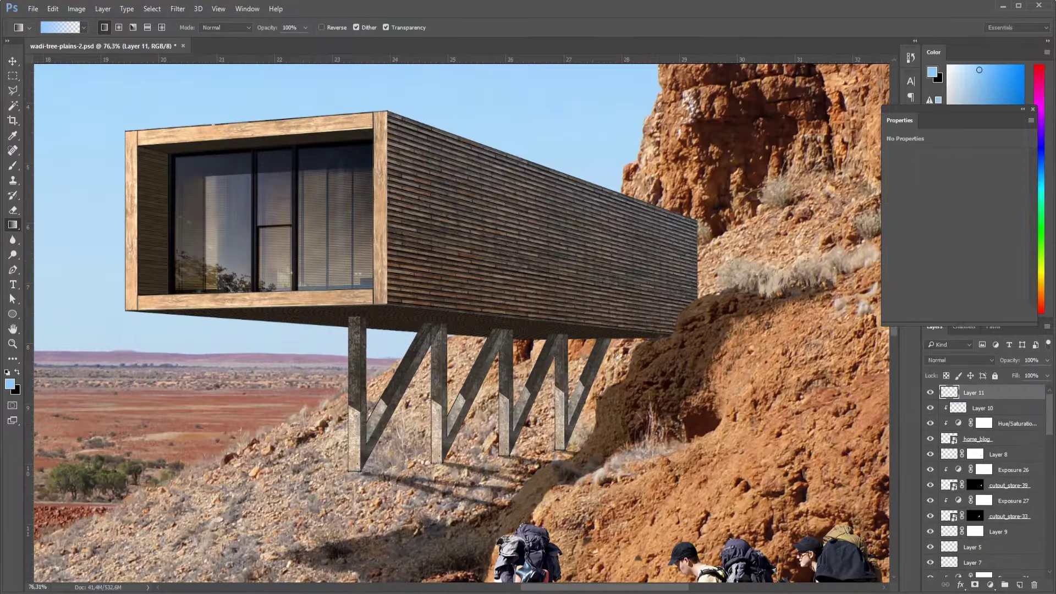
key("b")
left_click(396, 212, "alt")
scroll(404, 117, "up", 1)
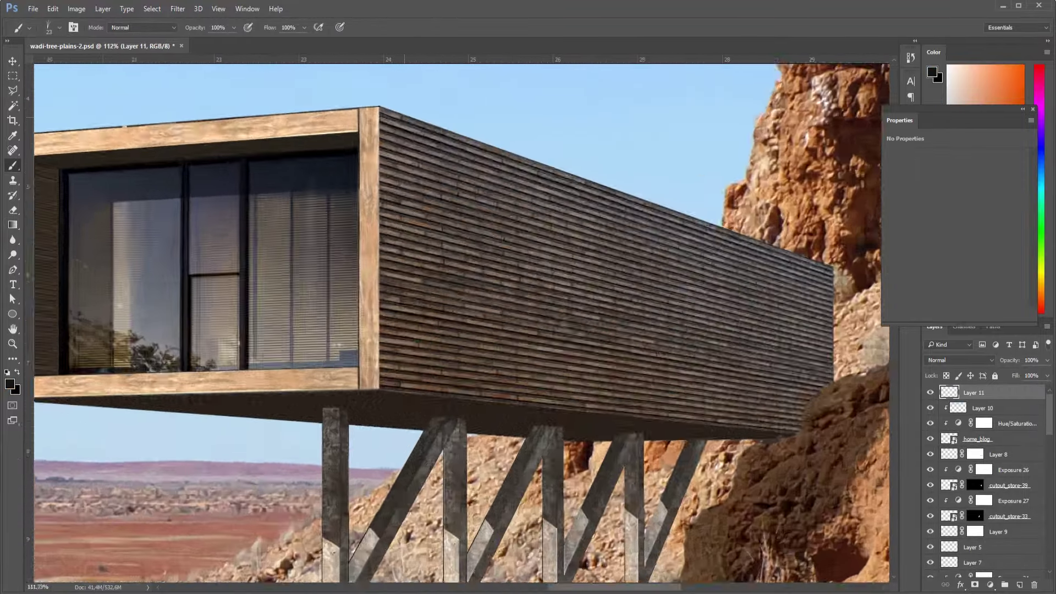
scroll(404, 117, "up", 1)
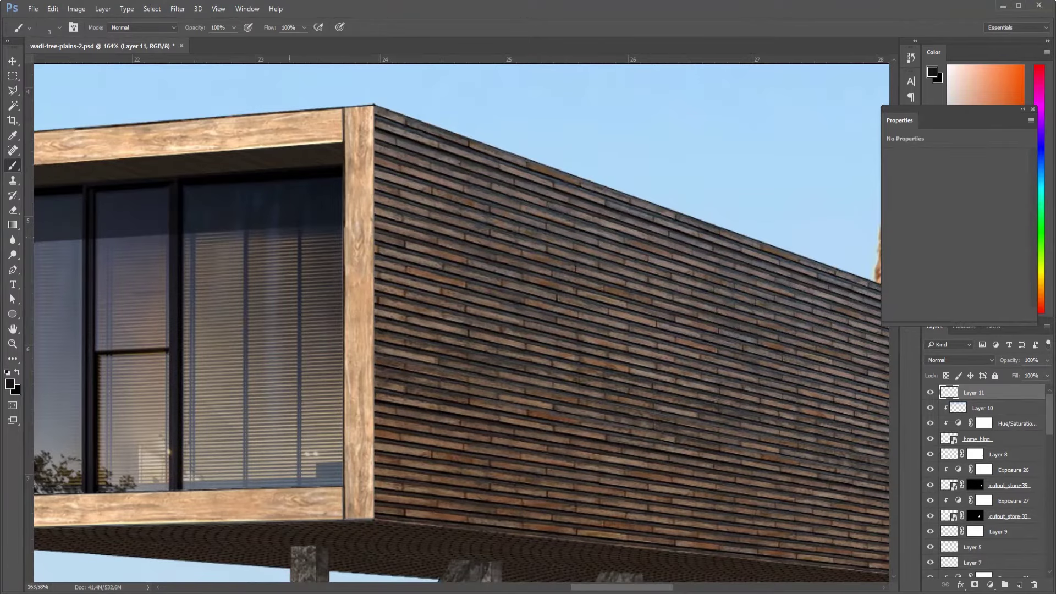
left_click_drag(405, 135, 73, 96)
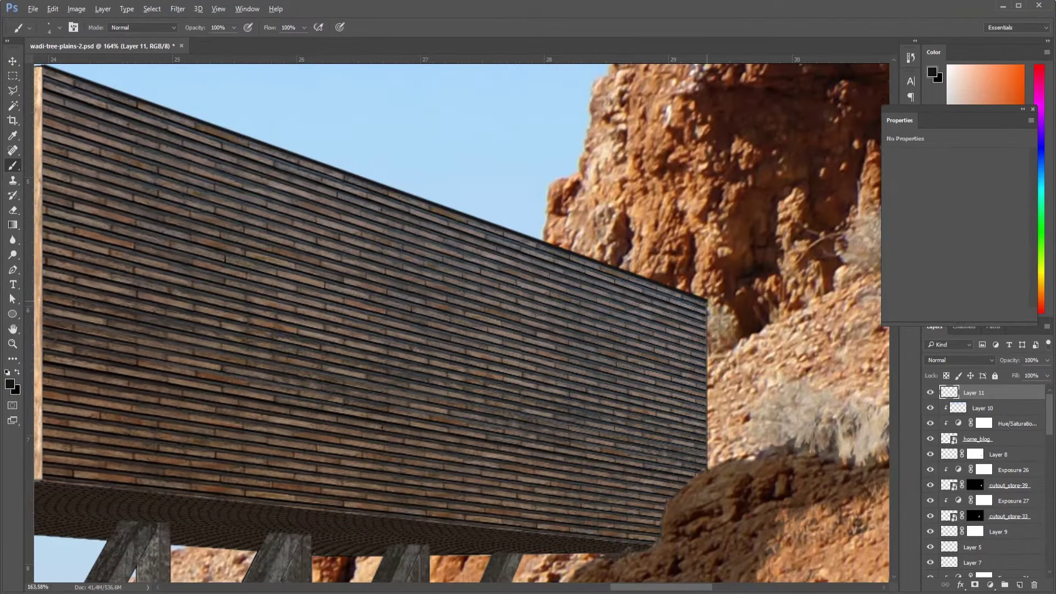
left_click_drag(710, 409, 705, 409)
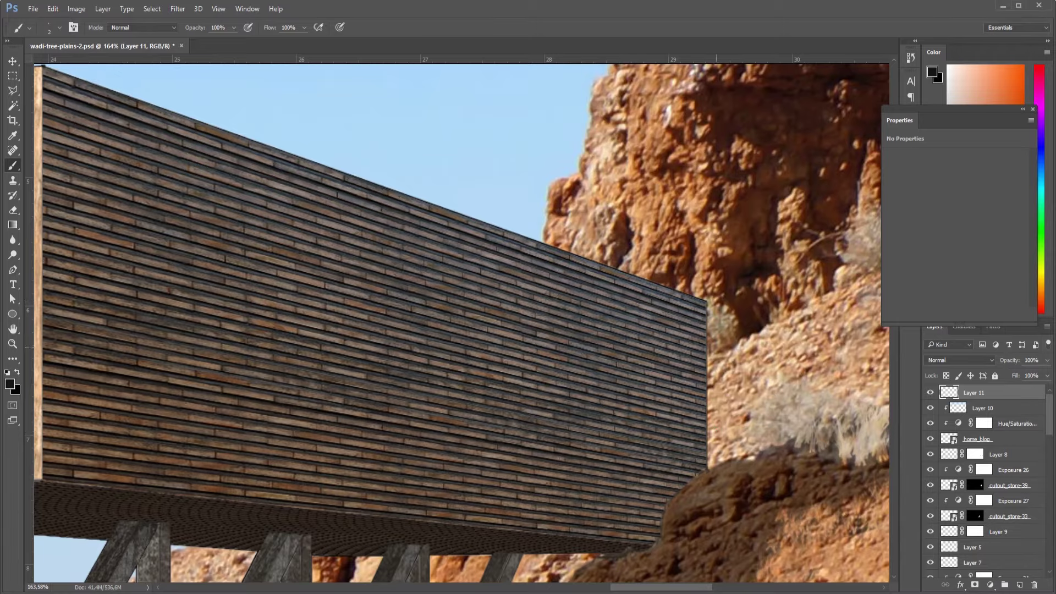
left_click(707, 300, "shift")
Fit the whole image on screen and switch to the source-image folder.
left_click_drag(31, 71, 218, 152)
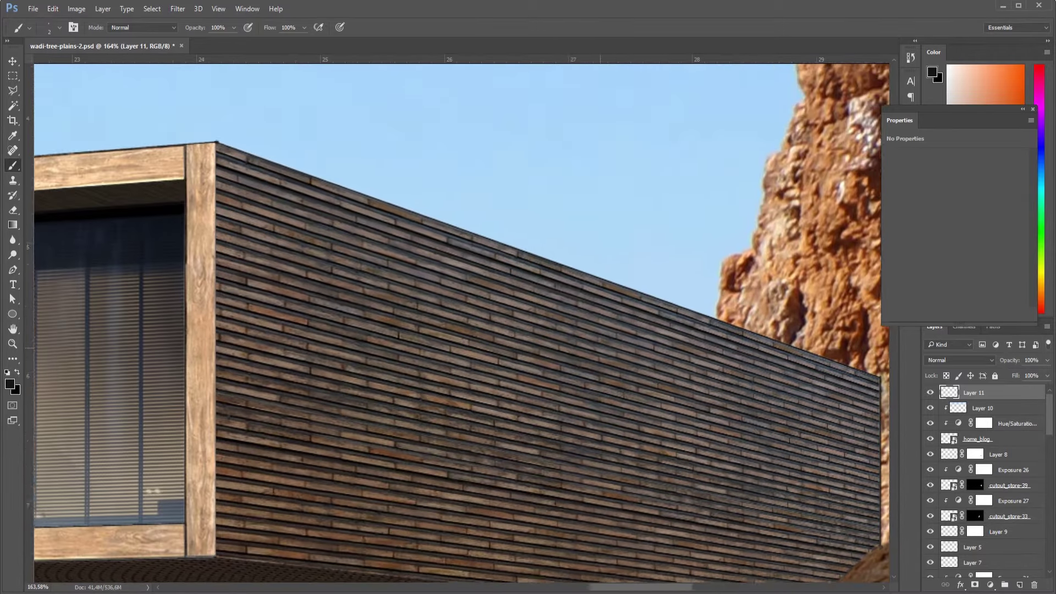
scroll(453, 302, "down", 3)
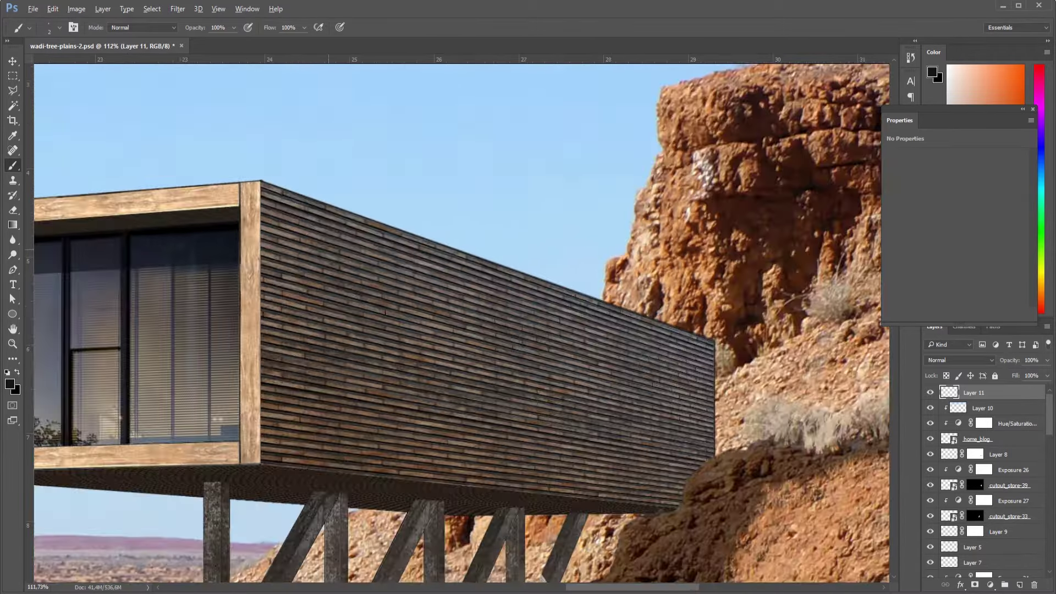
scroll(453, 303, "down", 1)
scroll(453, 303, "down", 1)
scroll(453, 302, "down", 2)
key("ctrl+0")
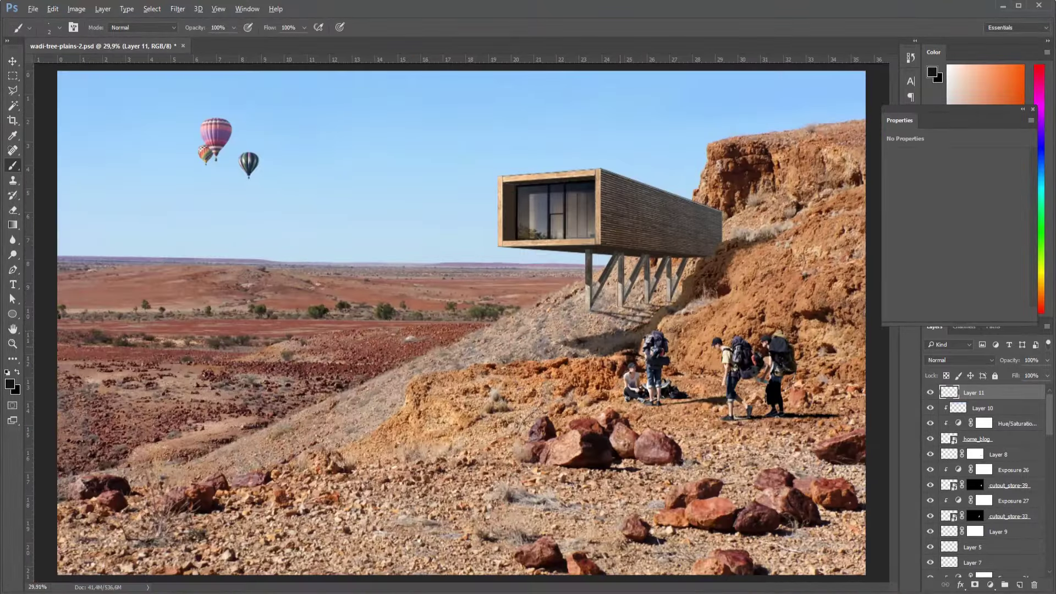
scroll(461, 322, "down", 1)
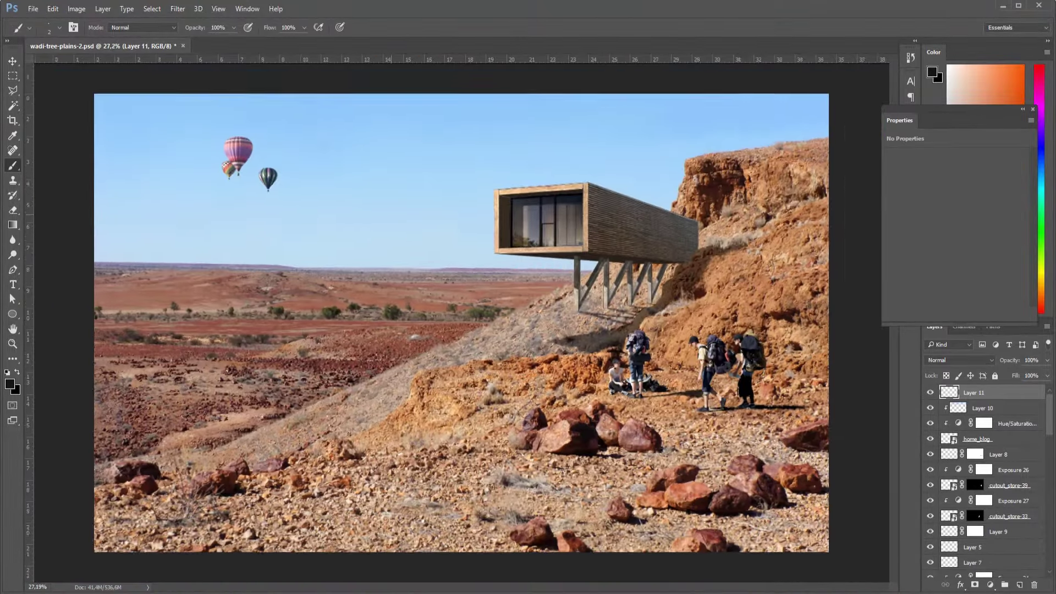
scroll(461, 323, "up", 2)
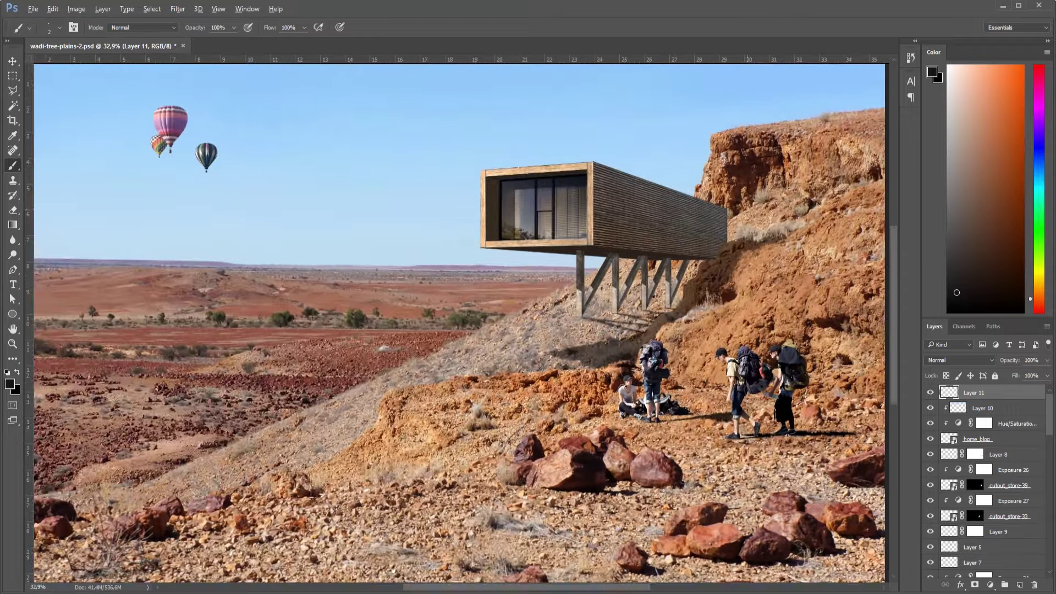
scroll(461, 322, "down", 2)
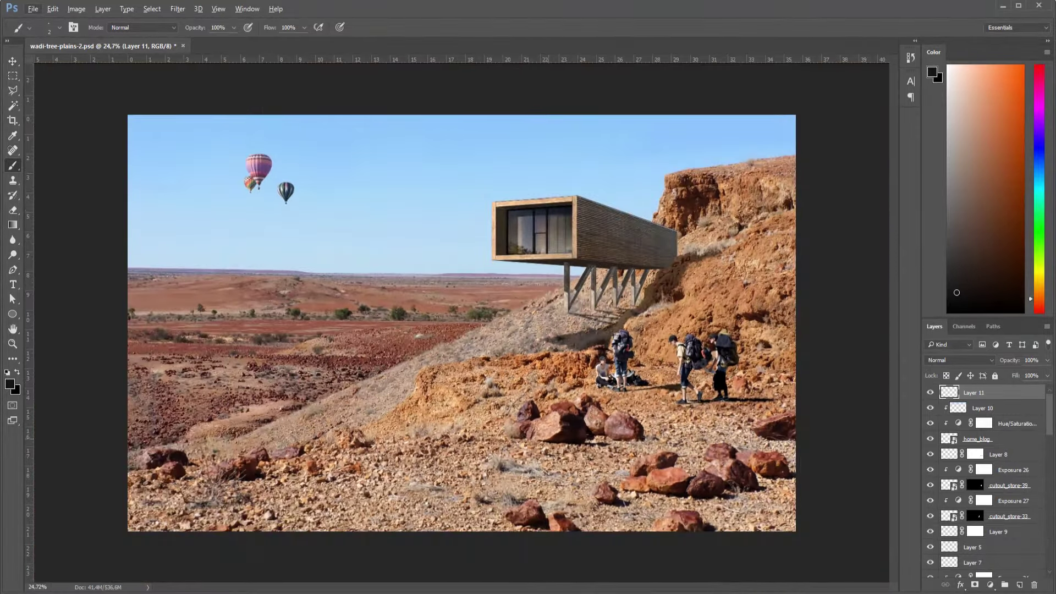
key("alt+Tab")
Place a flipped, scaled and tilted camel image as a trial, then discard it.
mouse_move(869, 320)
left_mouse_down()
mouse_move(463, 325)
mouse_move(233, 392)
left_mouse_up()
right_click(528, 343)
left_click(550, 502)
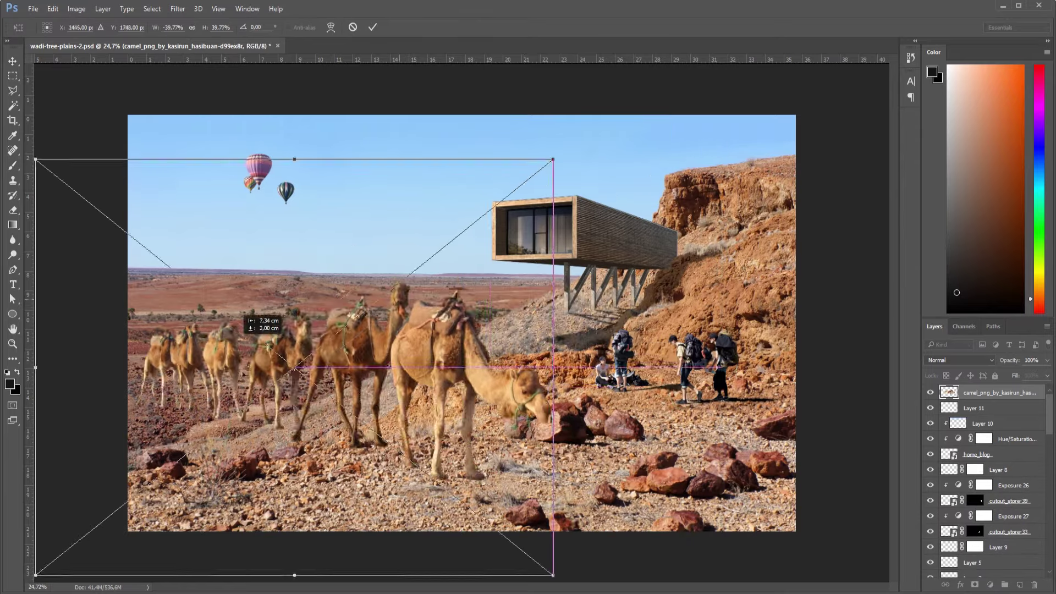
left_click_drag(357, 297, 327, 275)
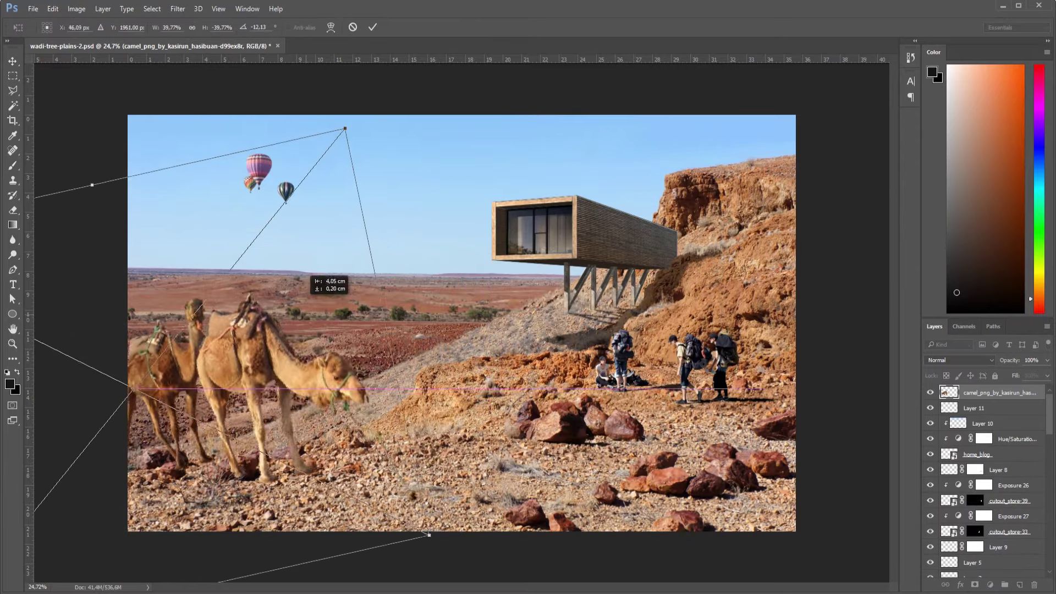
left_click_drag(348, 116, 323, 248)
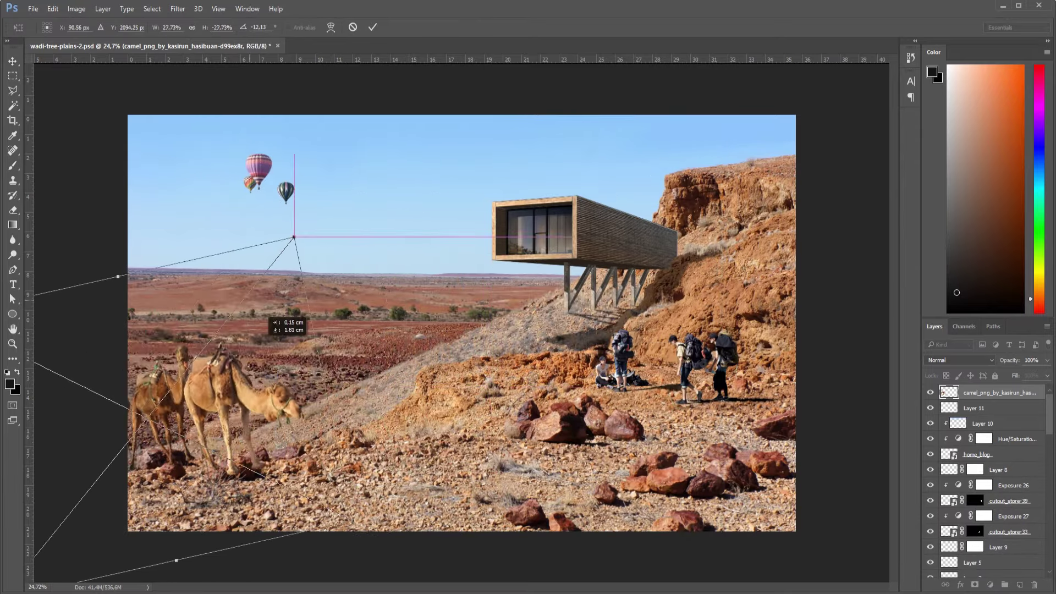
left_click_drag(160, 414, 156, 394)
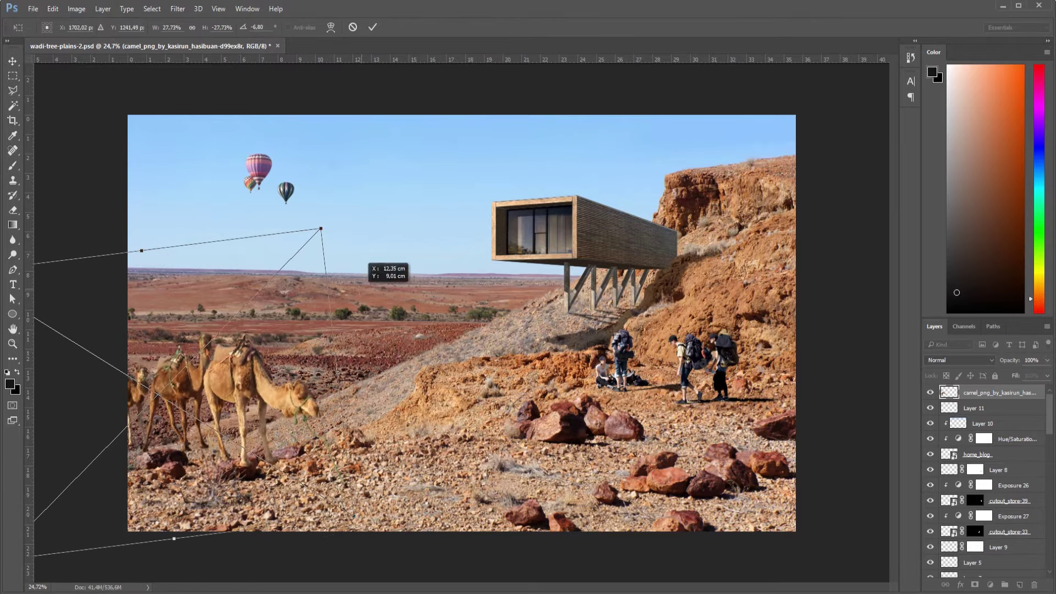
left_click_drag(320, 228, 314, 271)
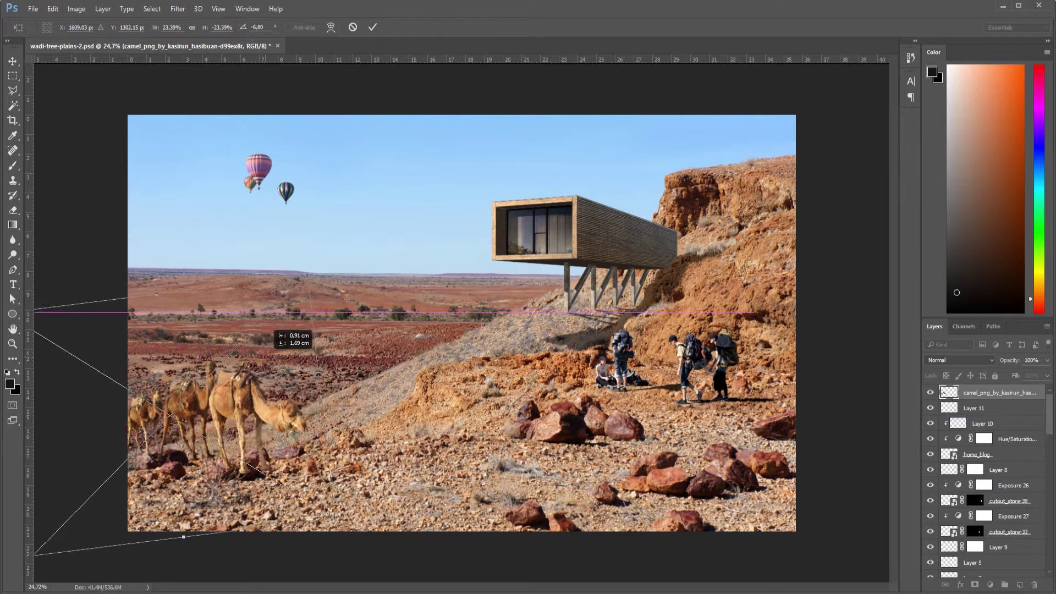
left_click_drag(275, 351, 262, 354)
left_click_drag(302, 273, 308, 277)
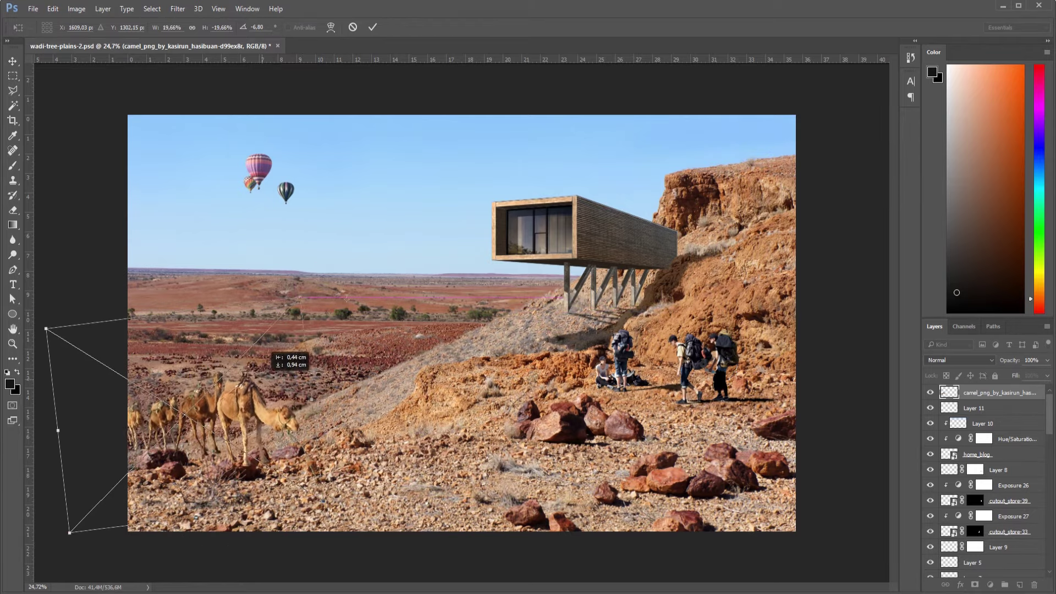
key("Escape")
Re-place the camels small, flipped to face right, tilted, in the lower-left foreground.
key("alt+Tab")
left_click_drag(380, 316, 462, 323)
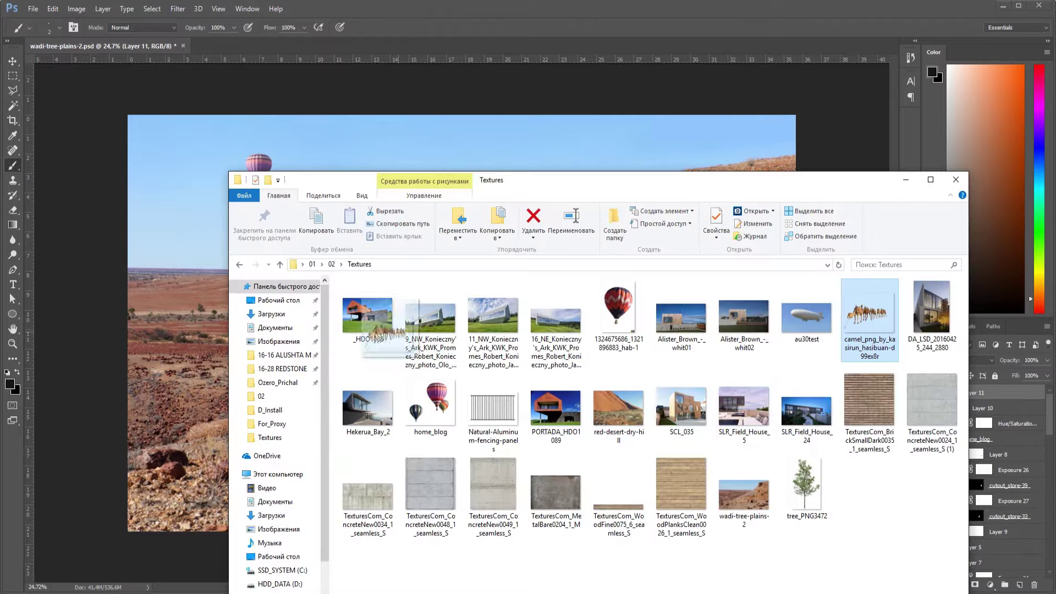
left_click_drag(720, 116, 576, 230)
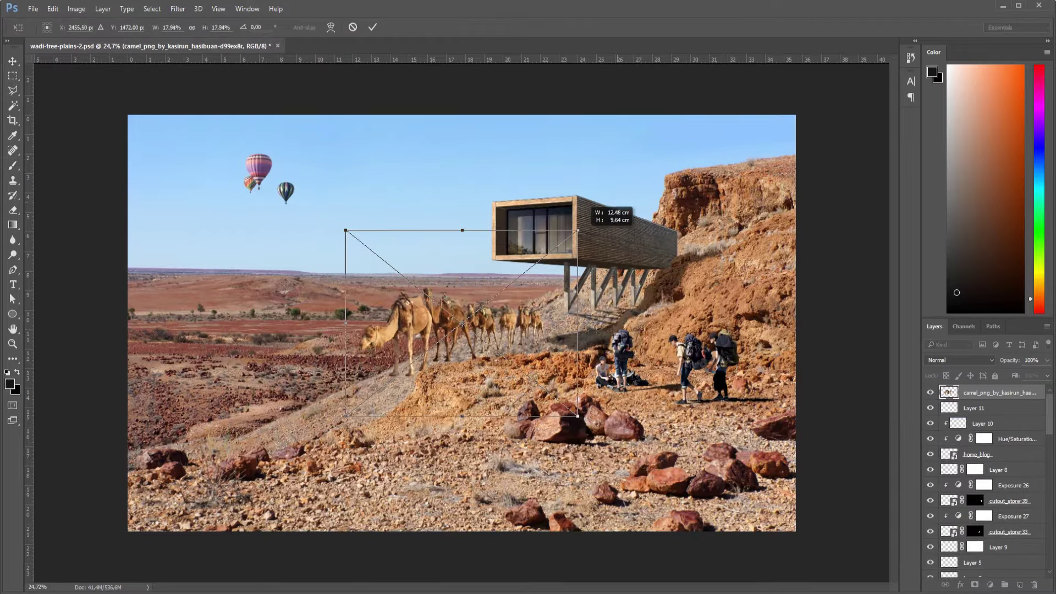
right_click(547, 318)
left_click(572, 474)
left_click_drag(543, 307, 278, 401)
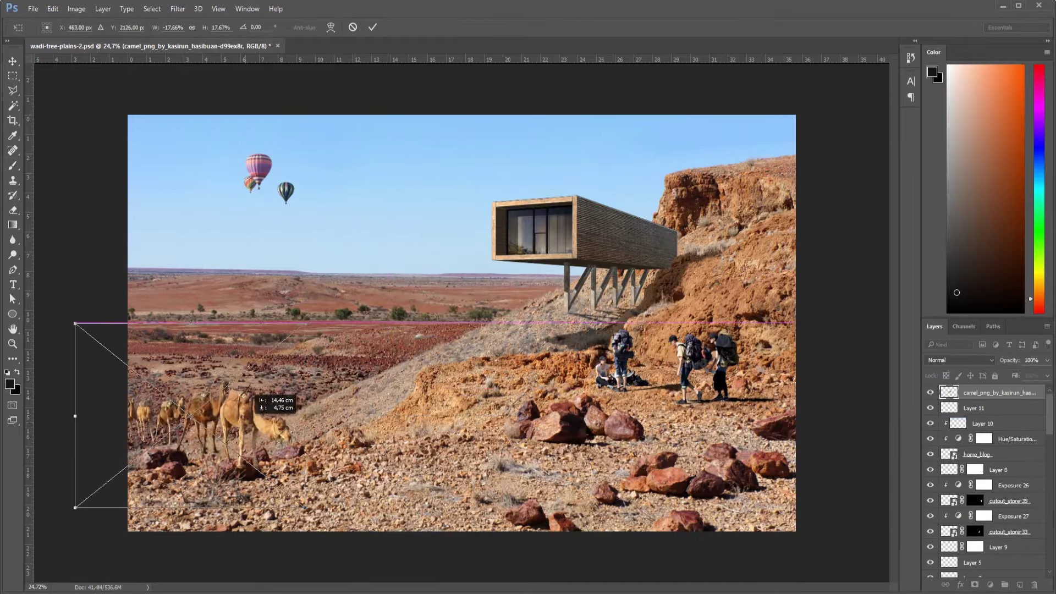
mouse_move(345, 374)
left_mouse_down()
mouse_move(337, 351)
mouse_move(290, 353)
left_mouse_up()
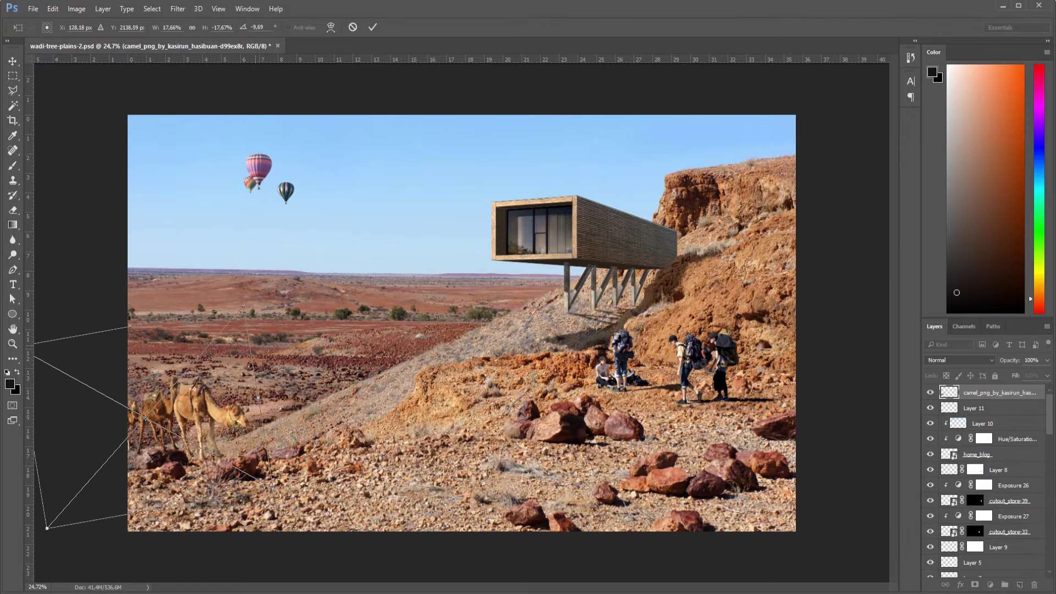
mouse_move(243, 307)
left_mouse_down()
mouse_move(261, 297)
mouse_move(278, 308)
left_mouse_up()
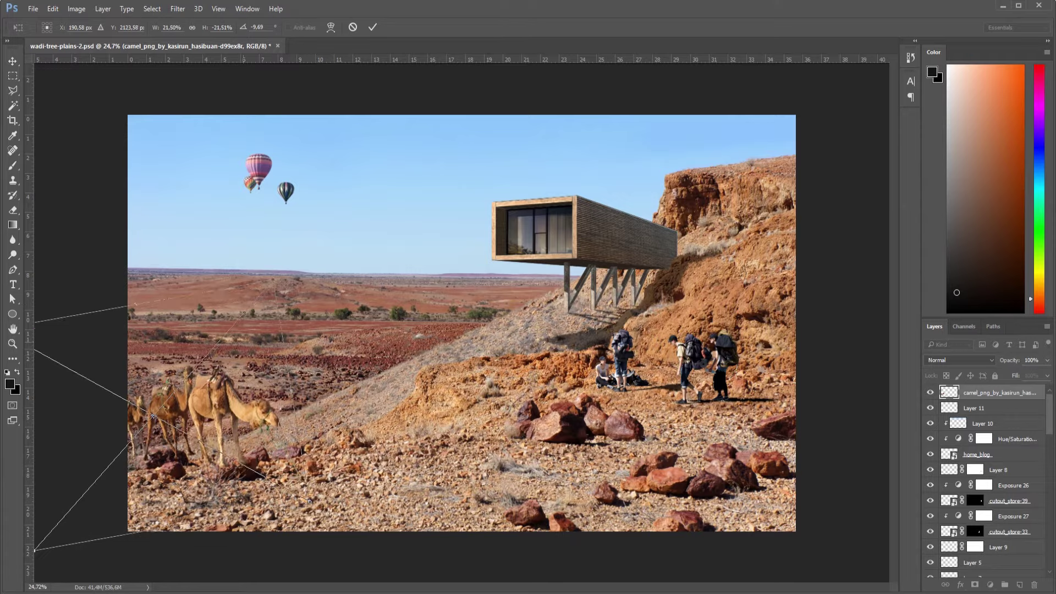
key("Return")
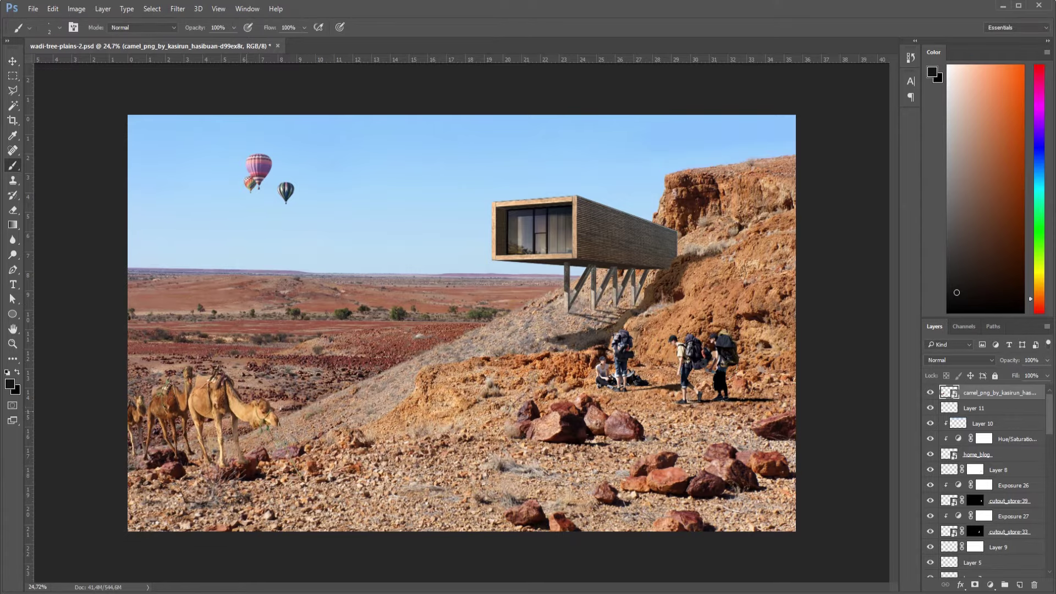
Nudge the camel layer into position and apply a slight rotation.
scroll(82, 443, "up", 4)
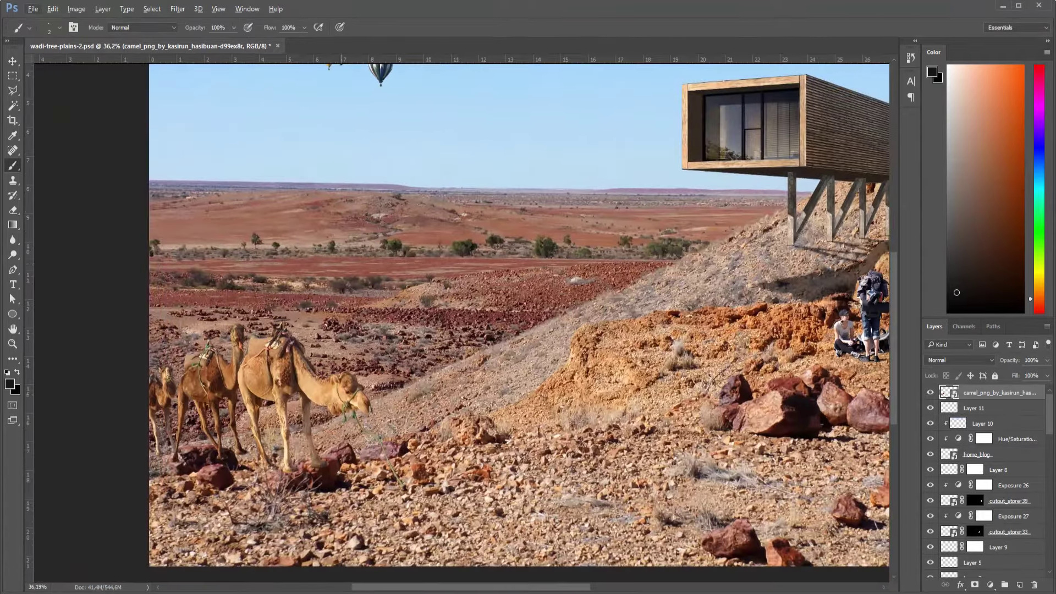
key("v")
left_click_drag(308, 352, 338, 358)
key("ctrl+t")
key("Return")
Mask the camel layer in black to hide the dangling green rope and hind-leg bottom.
scroll(338, 358, "down", 2)
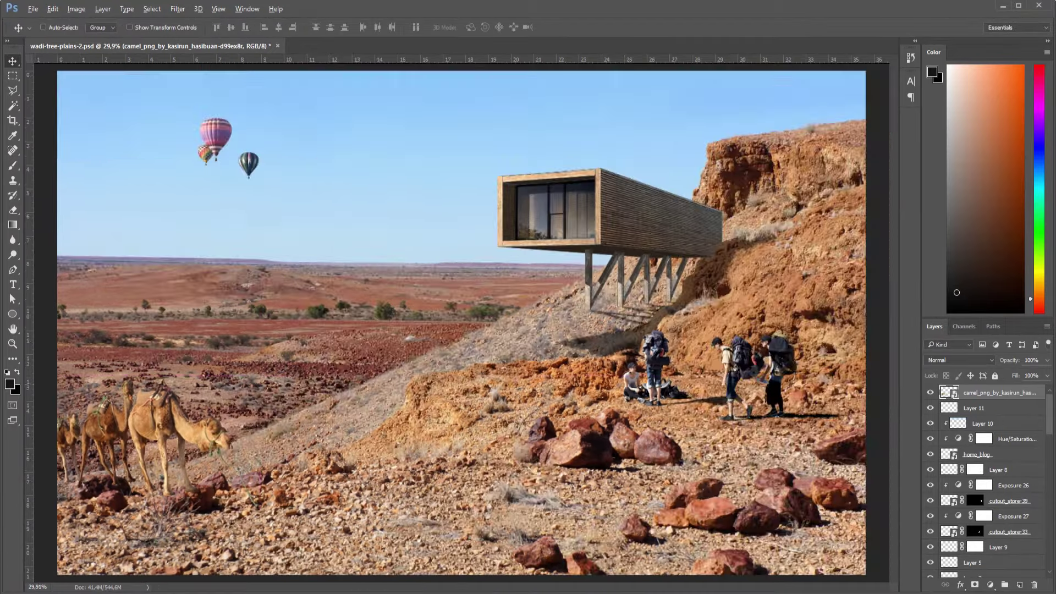
scroll(220, 435, "up", 2)
scroll(220, 434, "up", 2)
scroll(274, 412, "up", 2)
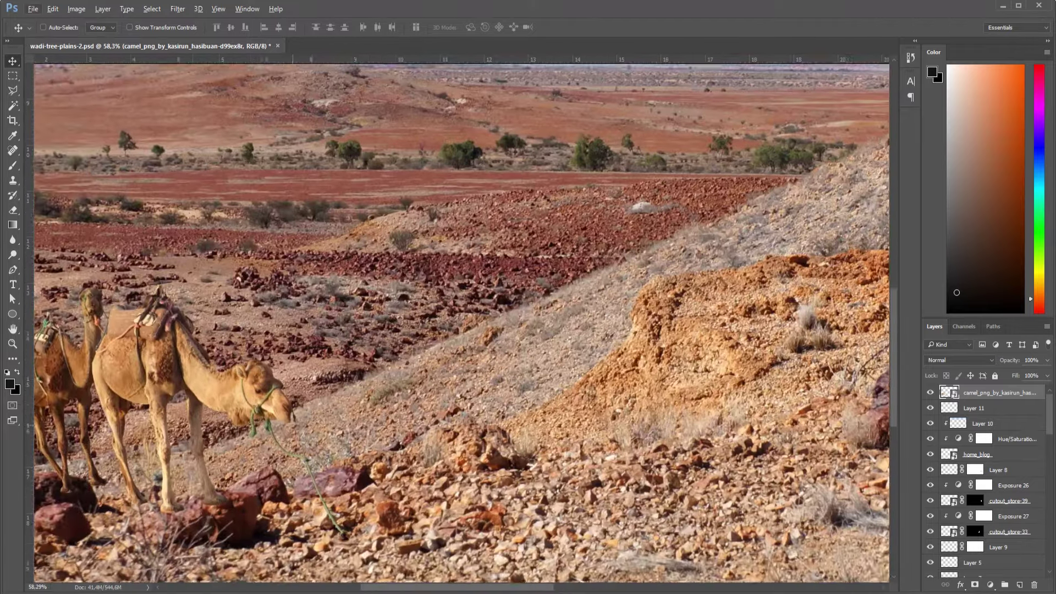
scroll(308, 374, "up", 1)
scroll(170, 473, "up", 2)
scroll(171, 472, "up", 2)
left_click(974, 585)
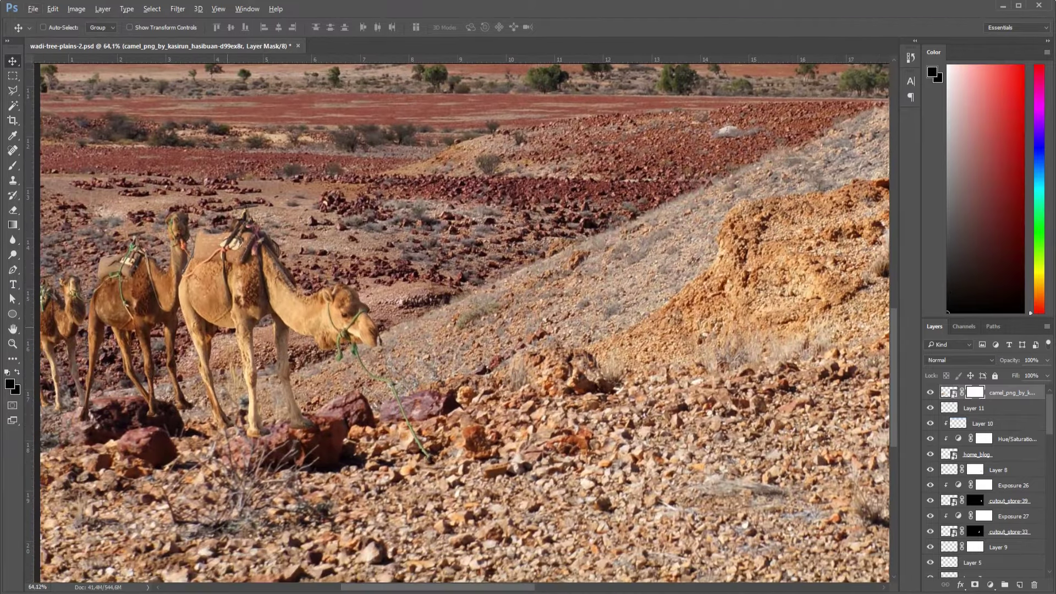
scroll(170, 473, "up", 2)
key("b")
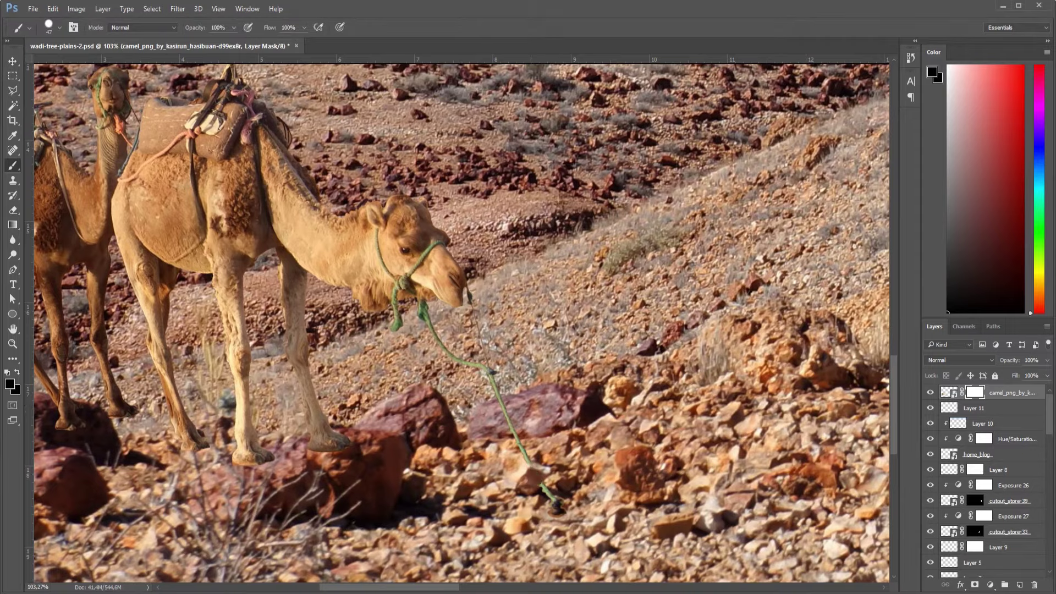
left_click_drag(557, 508, 520, 440)
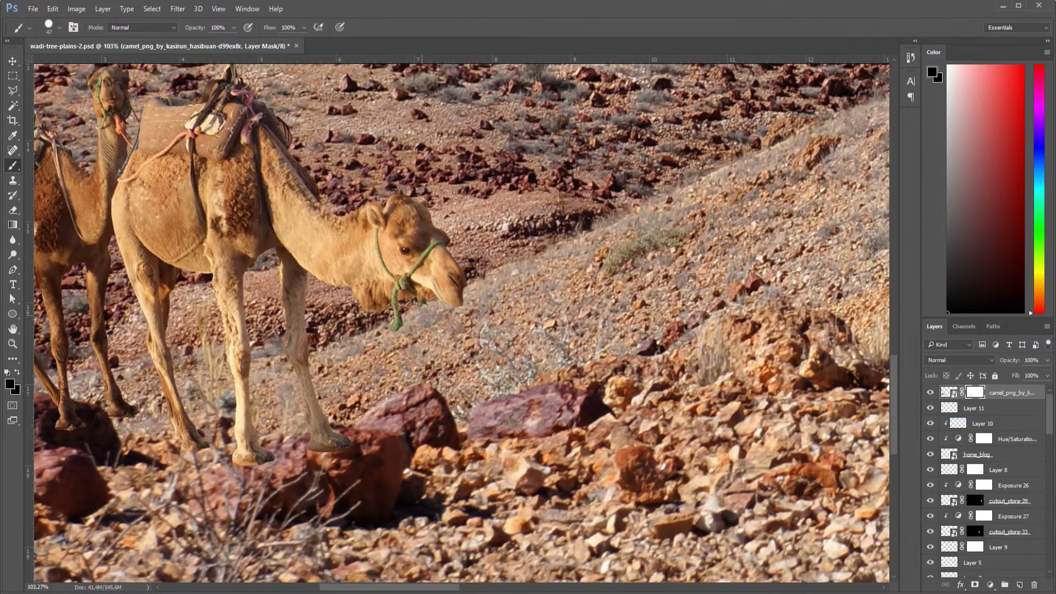
scroll(351, 430, "down", 2)
scroll(351, 430, "up", 2)
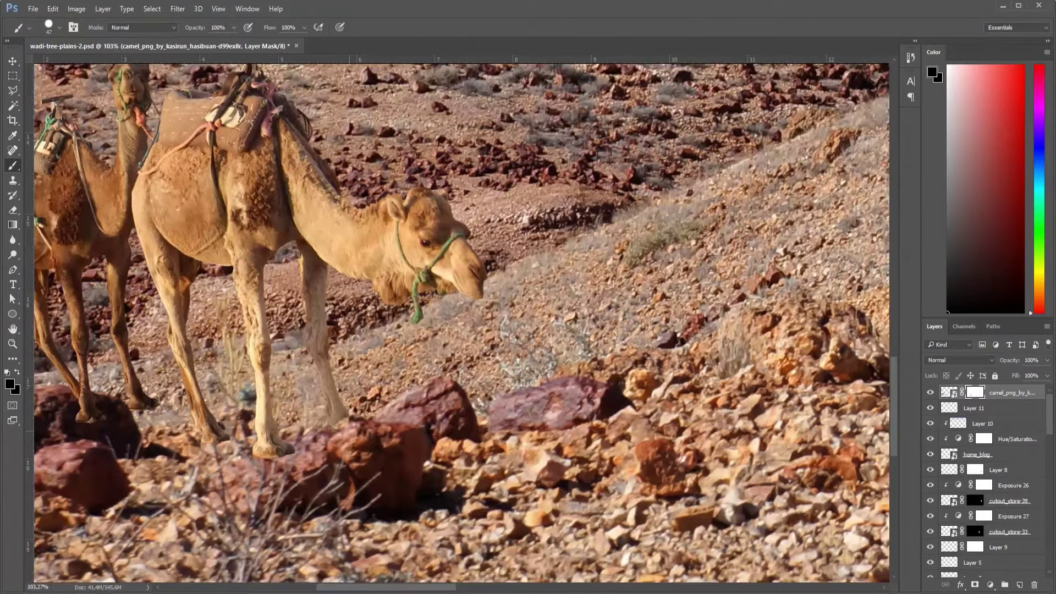
left_click(336, 404)
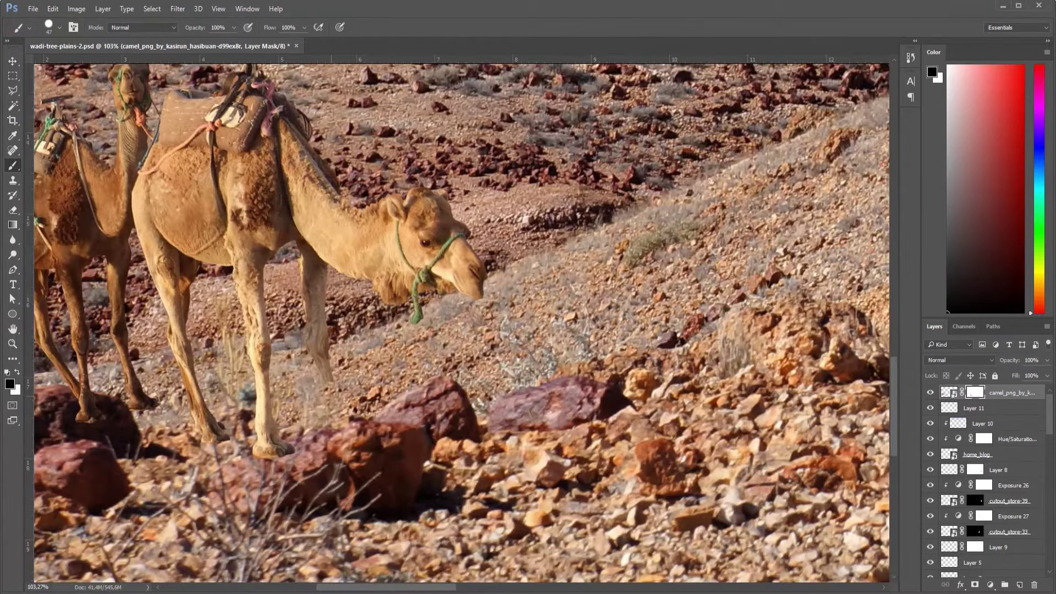
Restore the lower hind leg on the mask with a smaller brush.
key("x")
key("bracketleft")
key("bracketleft")
key("bracketleft")
left_click_drag(333, 385, 341, 413)
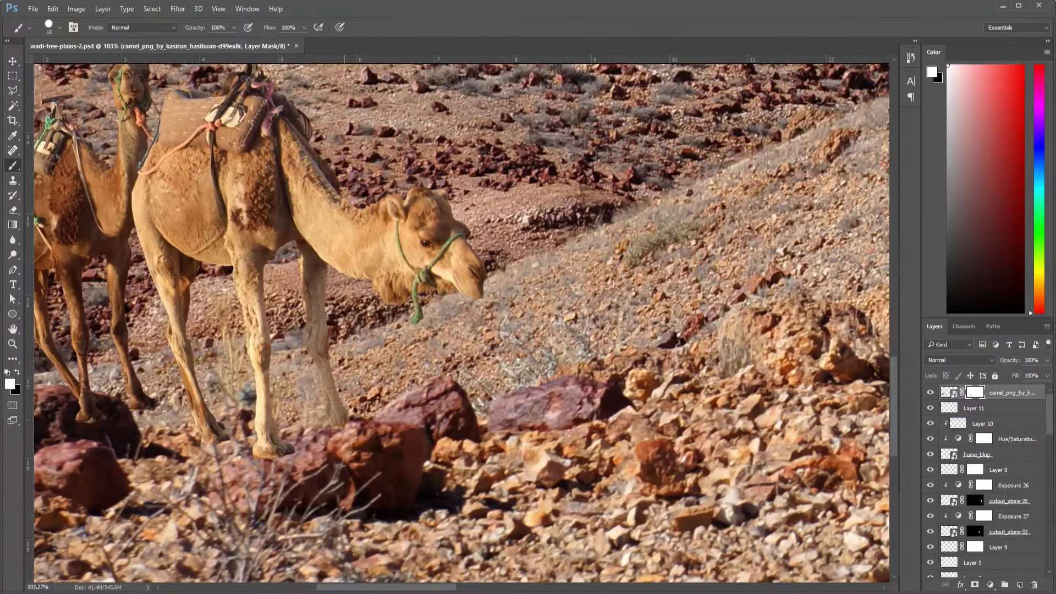
key("x")
left_click_drag(251, 450, 343, 440)
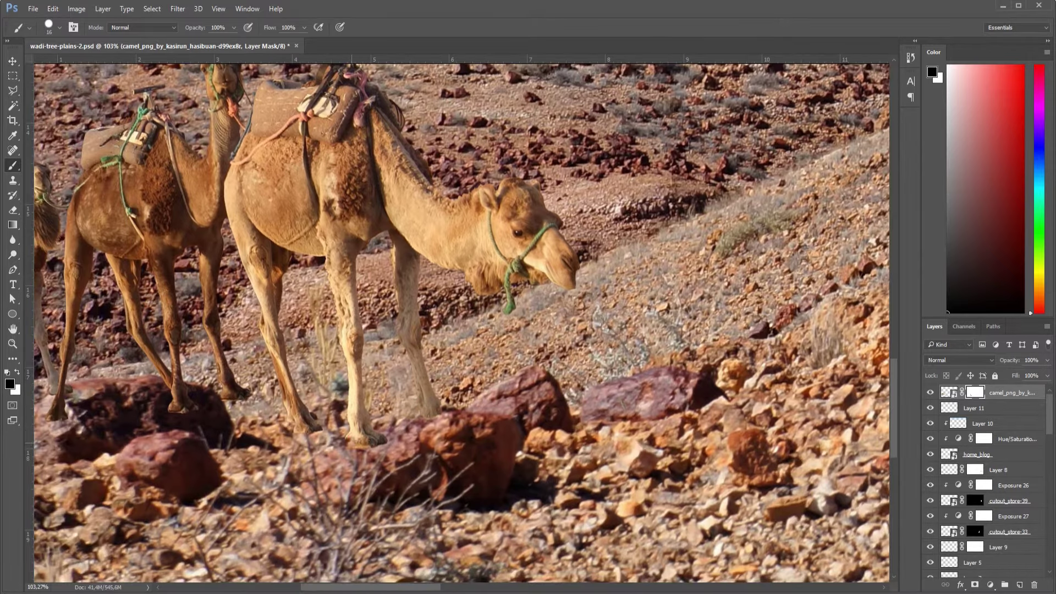
key("x")
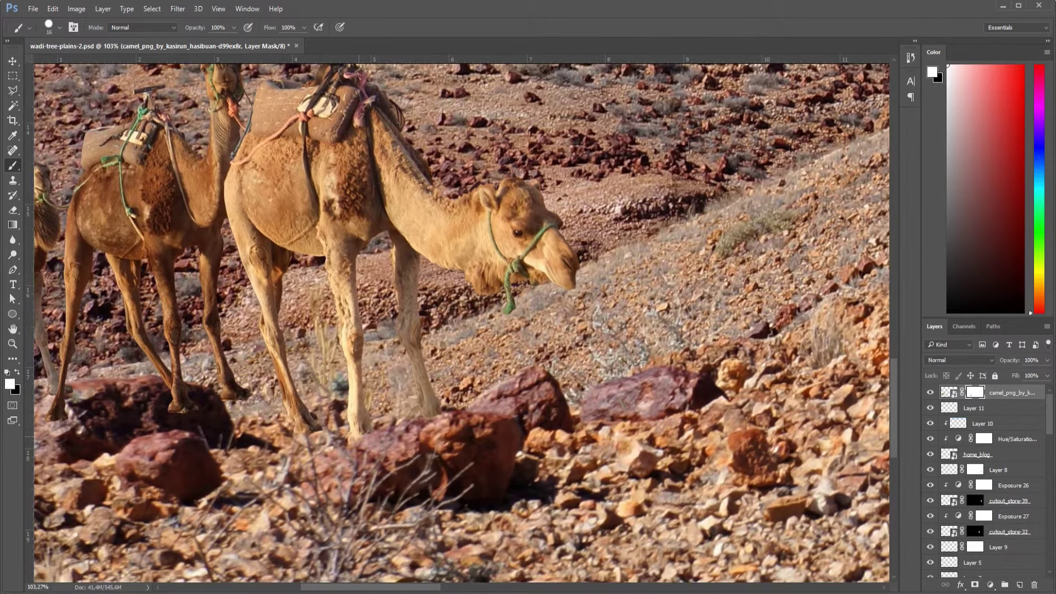
key("x")
key("x")
scroll(437, 428, "down", 3)
scroll(436, 428, "down", 3)
scroll(437, 428, "up", 2)
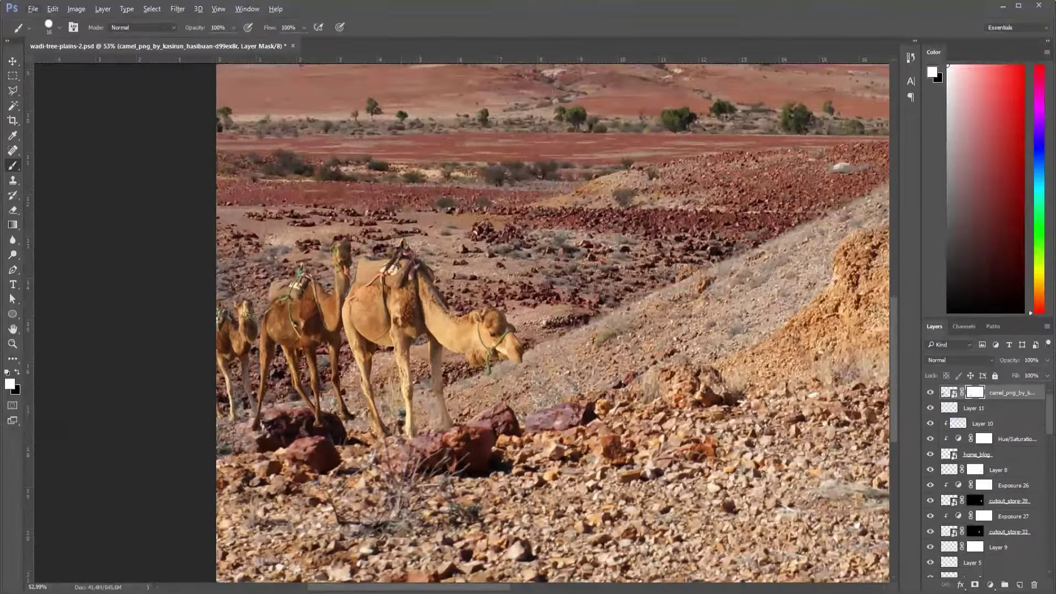
Hide the hoof resting on the rock and touch up the mask around hooves.
key("x")
key("x")
mouse_move(319, 420)
left_mouse_down()
mouse_move(333, 419)
mouse_move(278, 421)
left_mouse_up()
scroll(319, 420, "up", 3)
key("x")
key("x")
key("x")
left_click_drag(399, 393, 404, 425)
left_click_drag(477, 427, 465, 413)
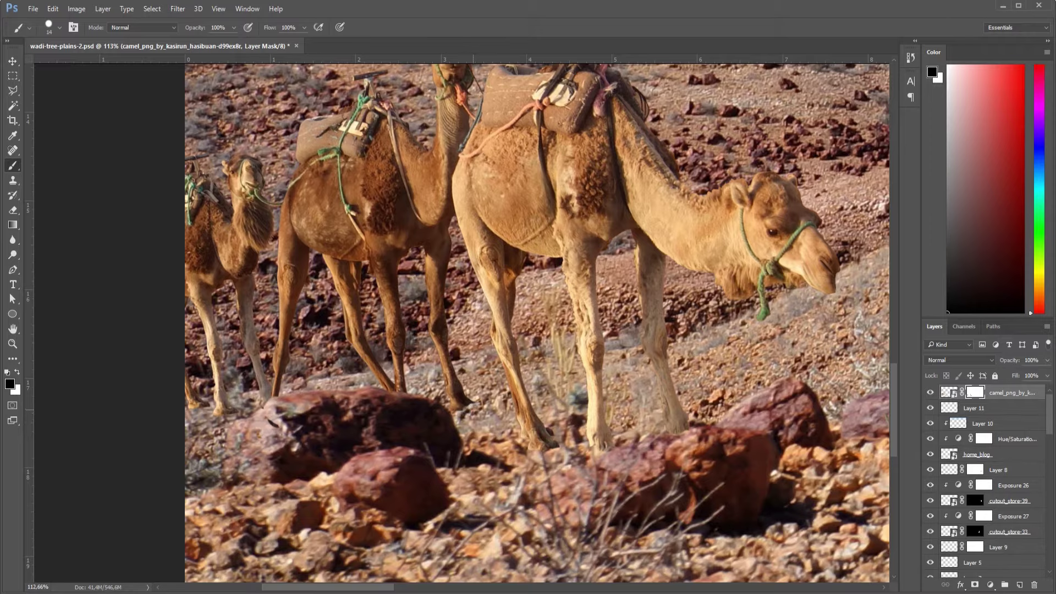
left_click_drag(230, 412, 225, 411)
key("x")
key("x")
key("x")
scroll(537, 323, "down", 2)
scroll(537, 323, "down", 2)
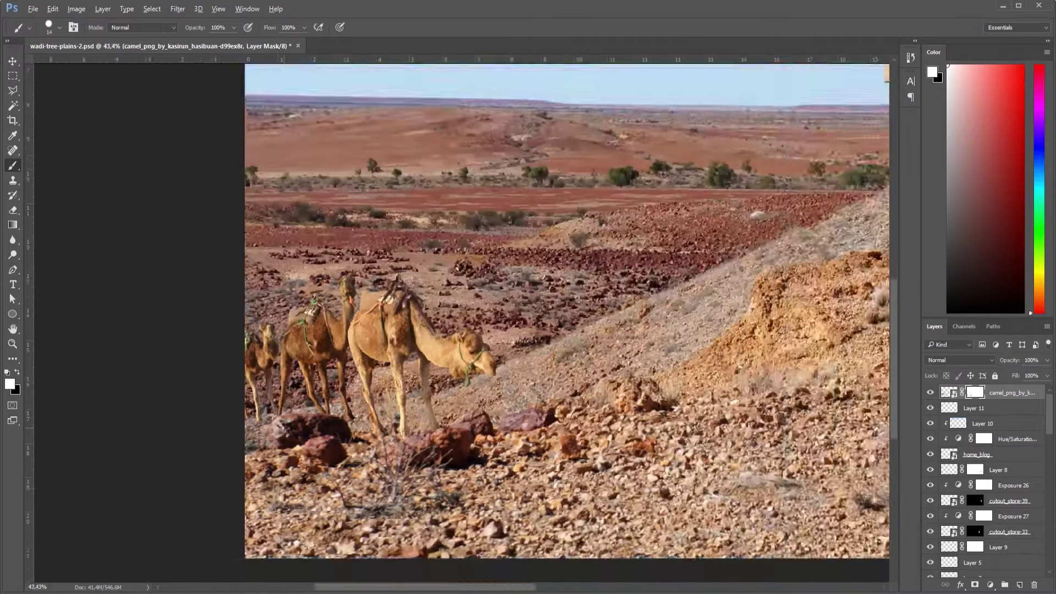
scroll(537, 323, "down", 2)
scroll(536, 323, "down", 2)
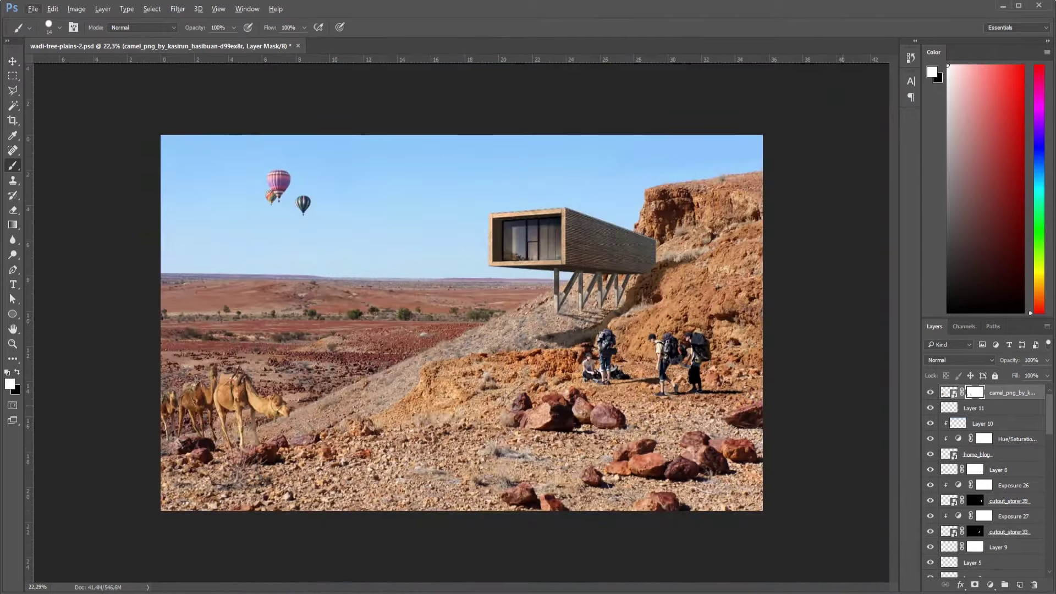
Try transforming the camel layer twice and cancel both times.
key("ctrl+t")
key("Escape")
key("b")
key("ctrl+t")
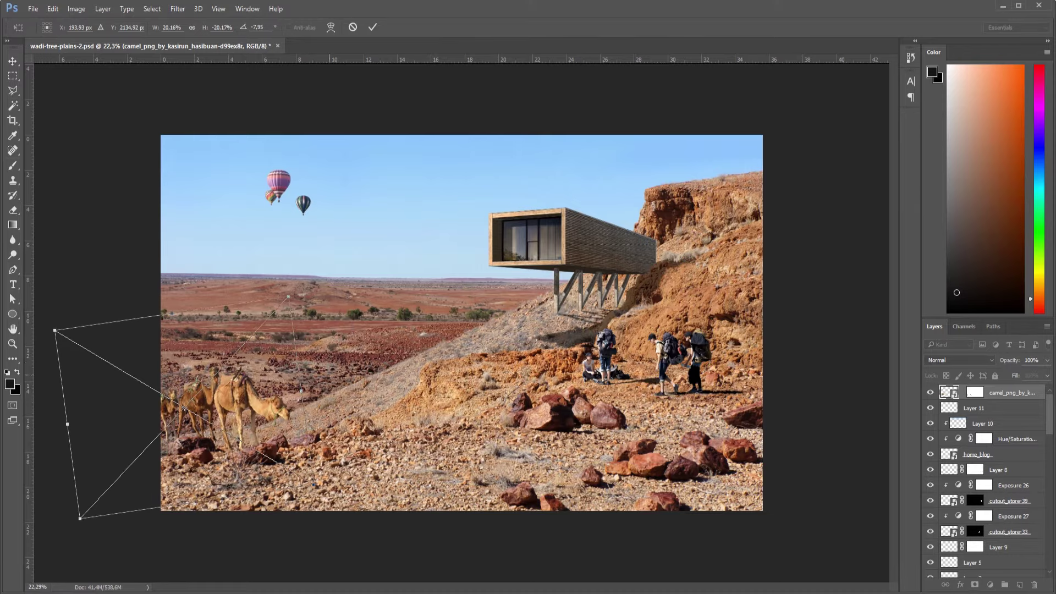
key("Escape")
key("b")
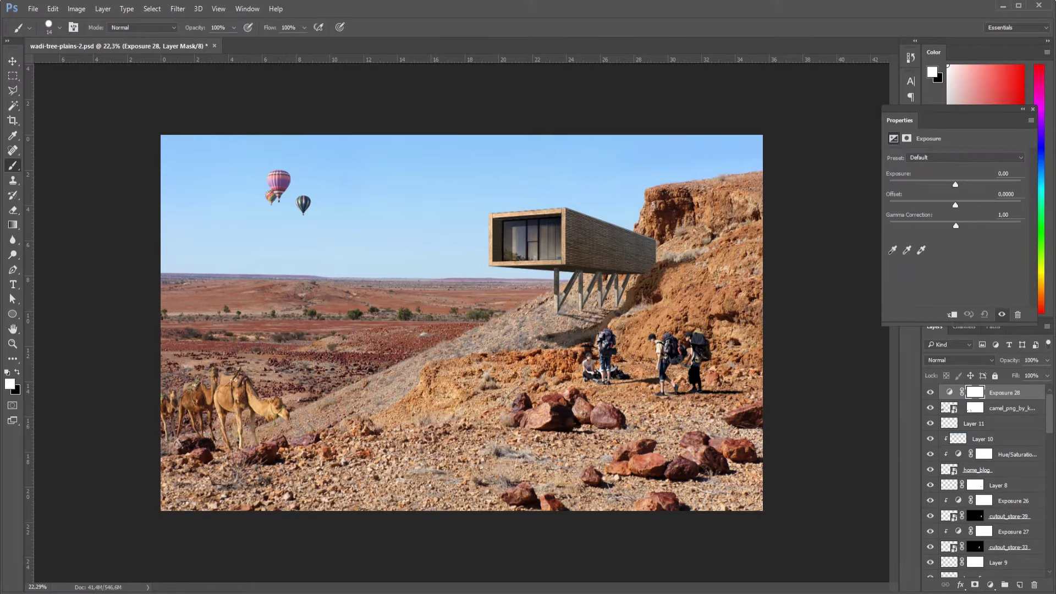
Add an Exposure adjustment clipped to the camels, set to +0.14 exposure and 0.88 gamma.
left_click_drag(955, 184, 961, 184)
left_click(984, 314)
left_click(952, 314)
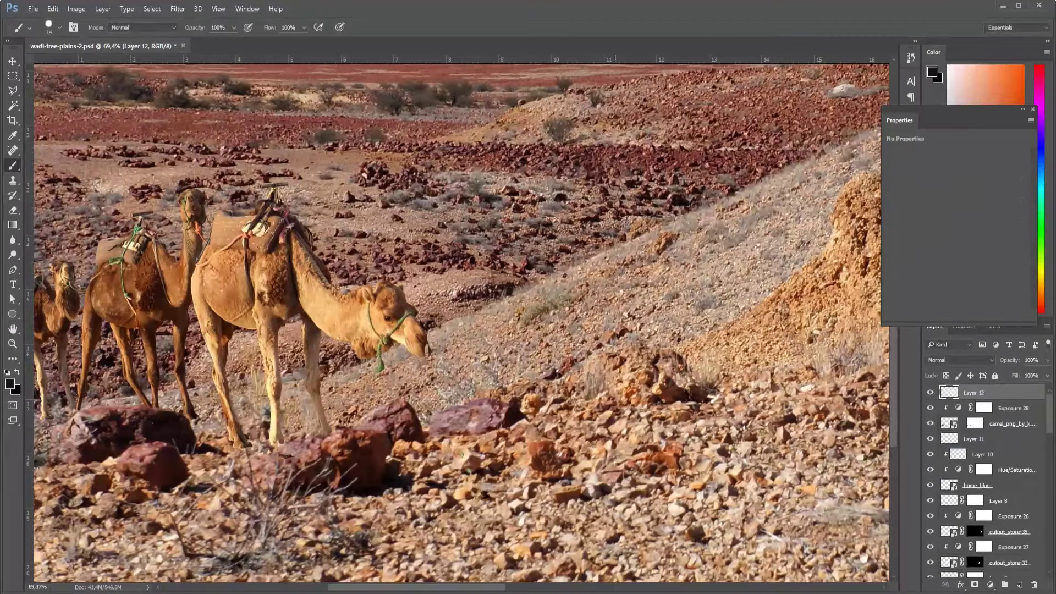
Paint black shadow strokes beside the rock and under the camels' legs.
right_click(577, 370, "alt")
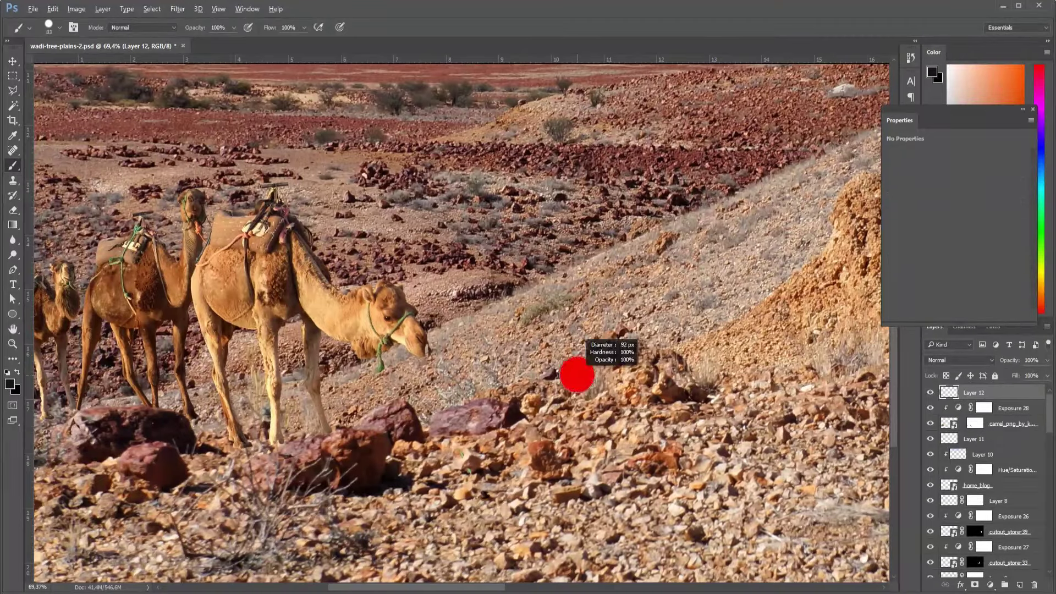
mouse_move(486, 416)
left_mouse_down()
mouse_move(442, 424)
mouse_move(501, 410)
mouse_move(426, 426)
mouse_move(515, 426)
mouse_move(498, 430)
mouse_move(582, 412)
mouse_move(574, 402)
left_mouse_up()
key("ctrl+z")
right_click(479, 424, "alt")
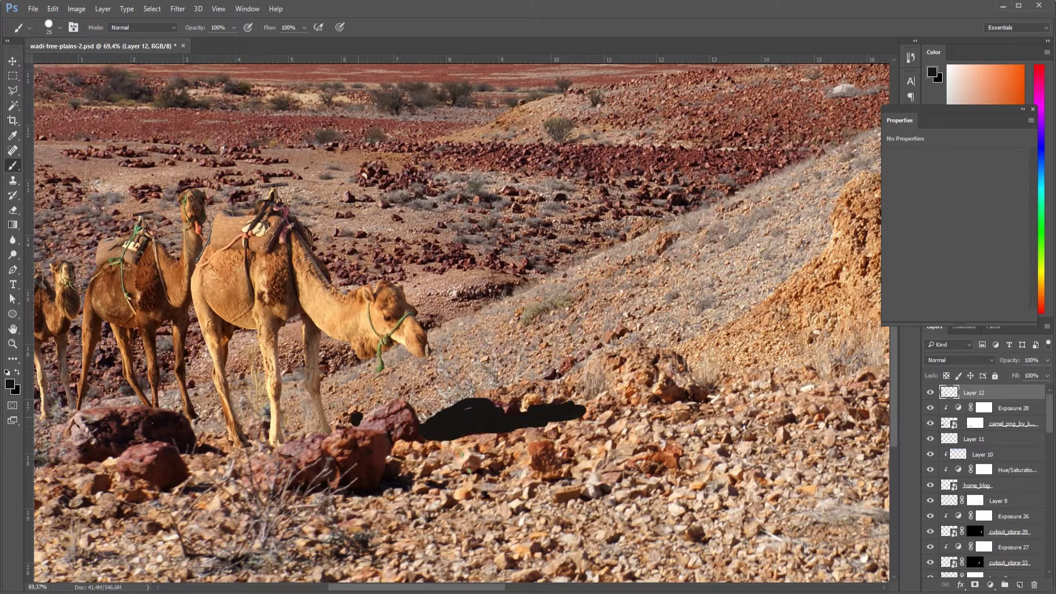
mouse_move(342, 420)
left_mouse_down()
mouse_move(381, 403)
mouse_move(367, 404)
left_mouse_up()
mouse_move(286, 425)
left_mouse_down()
mouse_move(315, 419)
mouse_move(285, 435)
mouse_move(283, 417)
mouse_move(261, 413)
mouse_move(243, 421)
mouse_move(258, 439)
mouse_move(207, 428)
mouse_move(310, 400)
mouse_move(349, 406)
left_mouse_up()
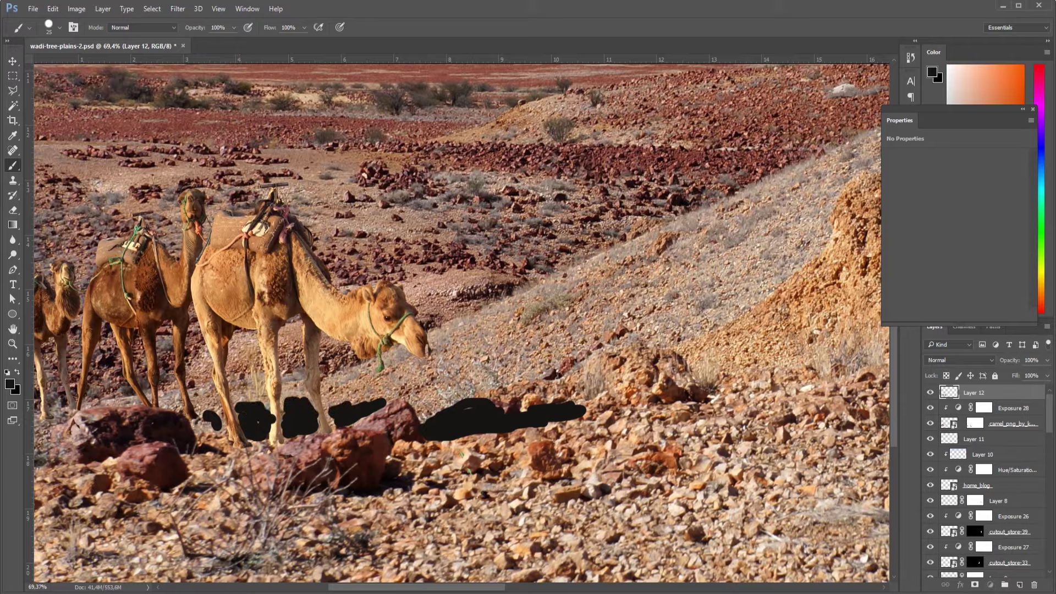
Move the shadow layer below the camels, extend and join the strokes, and add a mask.
key("ctrl+bracketleft")
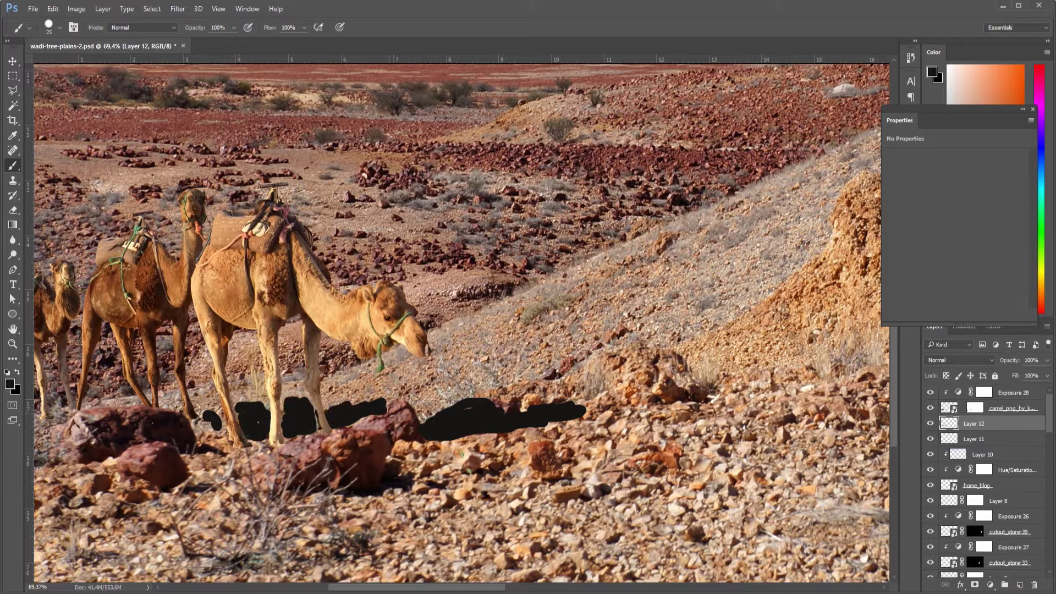
mouse_move(377, 411)
left_mouse_down()
mouse_move(396, 408)
mouse_move(373, 420)
mouse_move(418, 400)
mouse_move(432, 410)
mouse_move(536, 407)
left_mouse_up()
key("d")
scroll(745, 434, "down", 3)
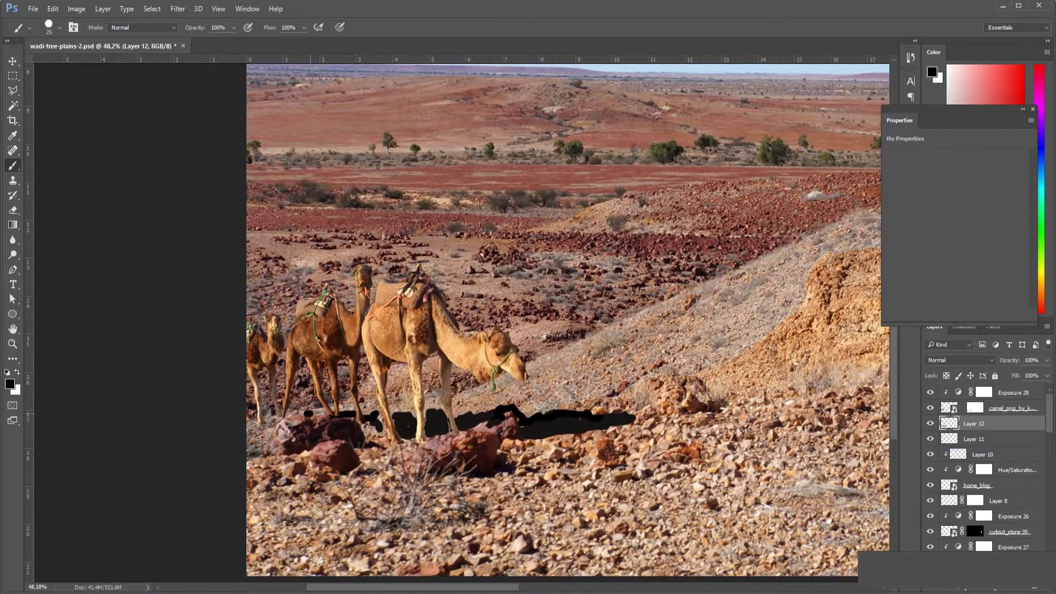
left_click_drag(309, 413, 329, 415)
scroll(550, 330, "down", 3)
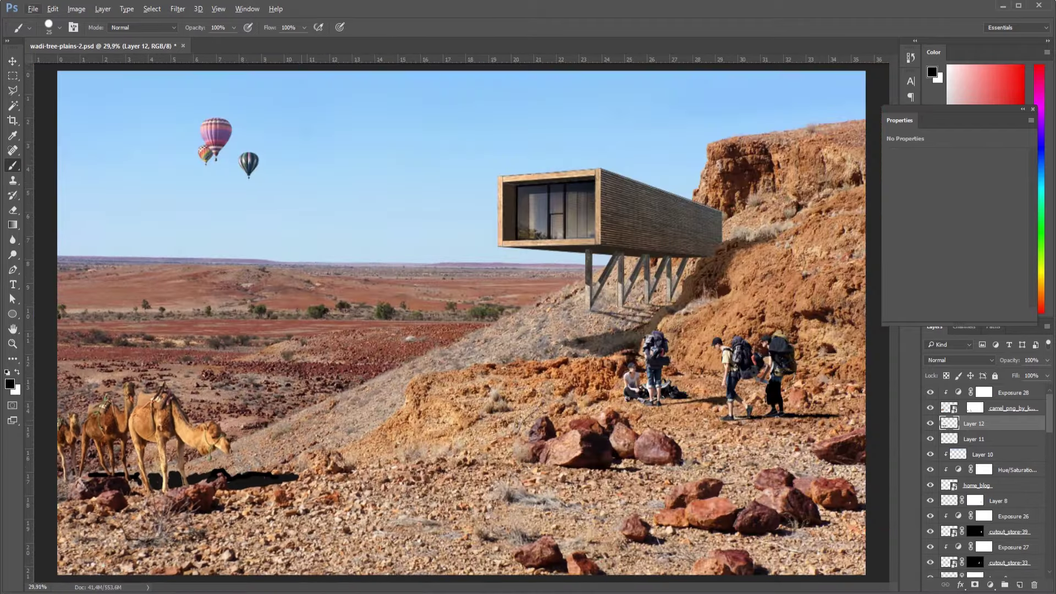
scroll(457, 319, "up", 2)
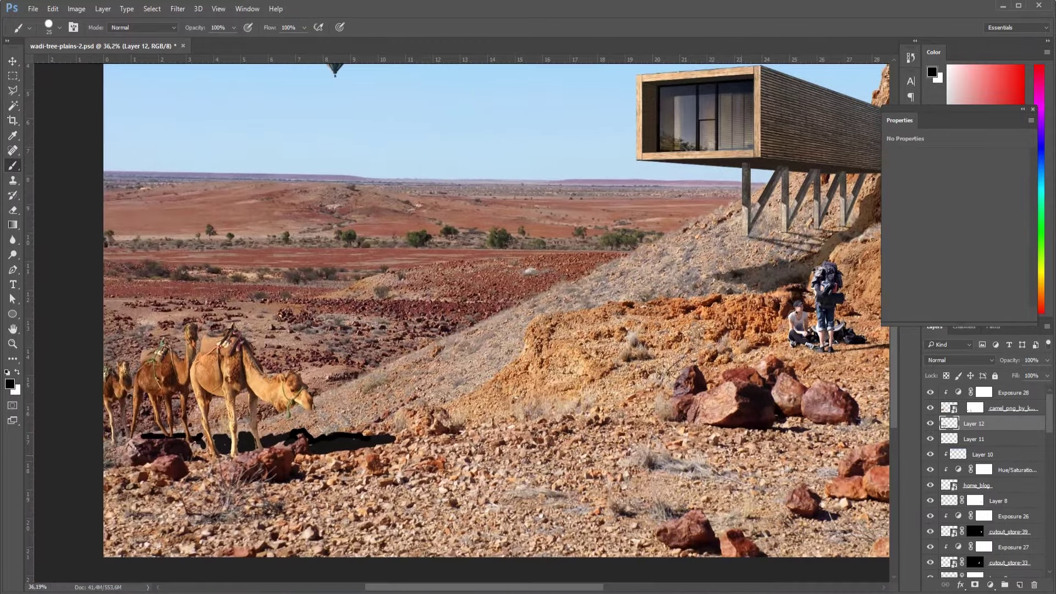
scroll(322, 405, "down", 1)
scroll(322, 404, "down", 1)
scroll(321, 404, "up", 2)
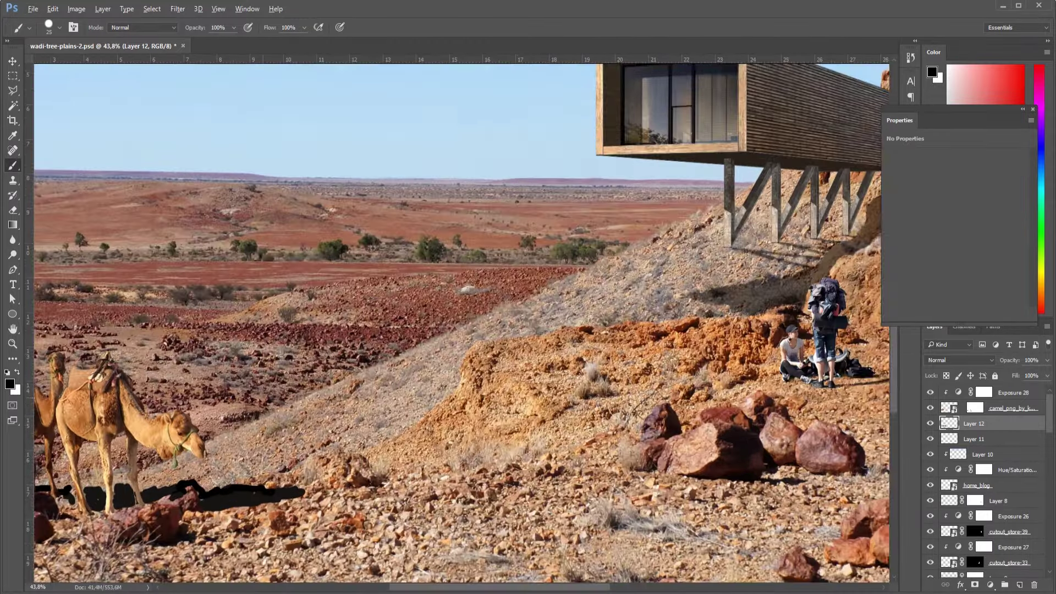
scroll(322, 404, "up", 1)
left_click(974, 585)
On Layer 12's mask, use a small black brush to soften the shadow's lower edge and reveal the rock top.
key("x")
scroll(165, 467, "up", 3)
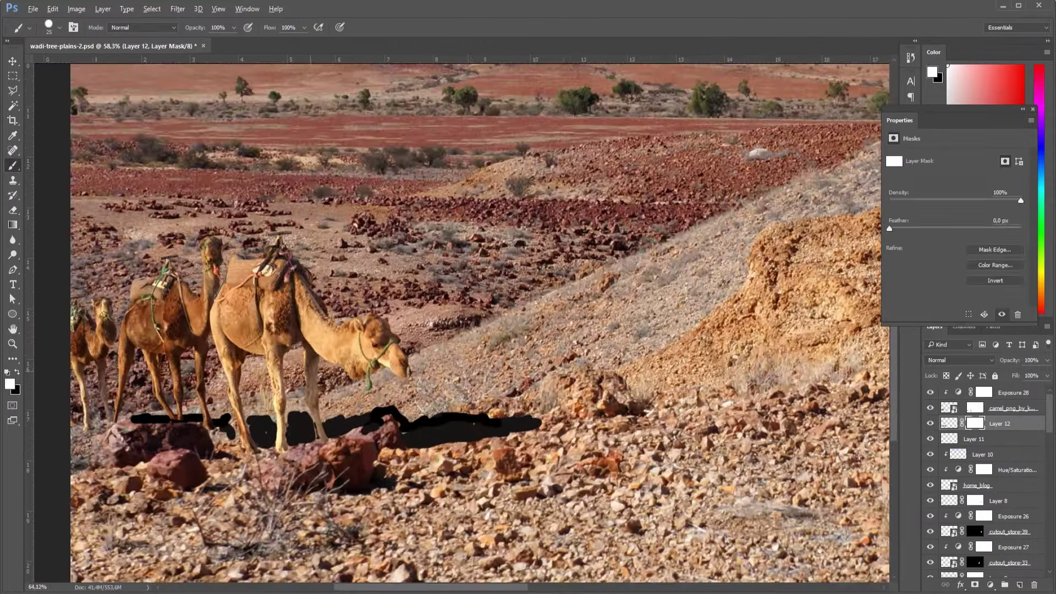
scroll(165, 467, "up", 3)
left_click(9, 384)
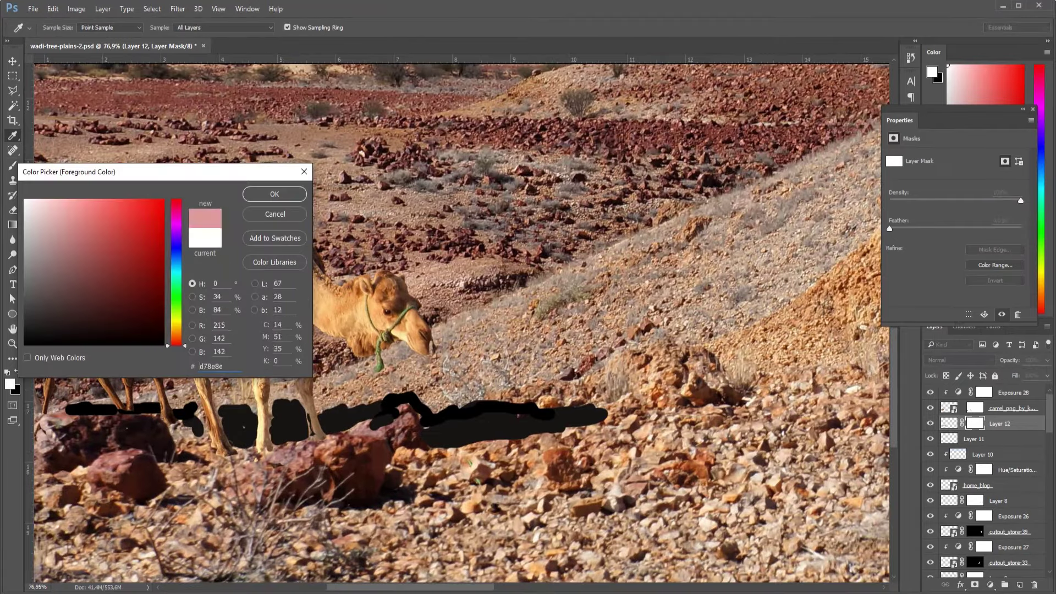
left_click(275, 193)
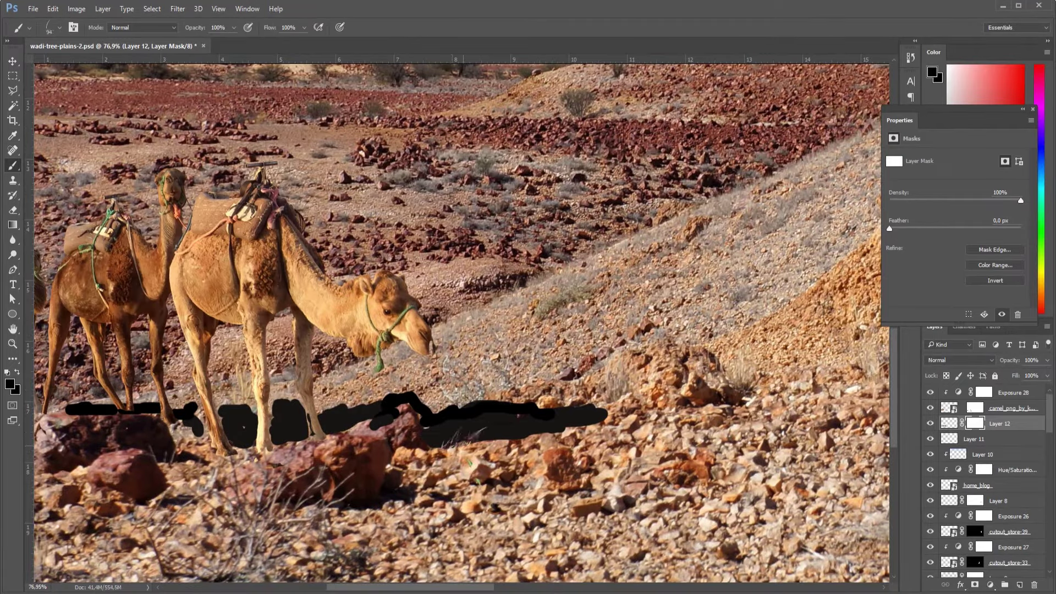
right_click(463, 438, "alt")
left_click_drag(465, 437, 593, 423)
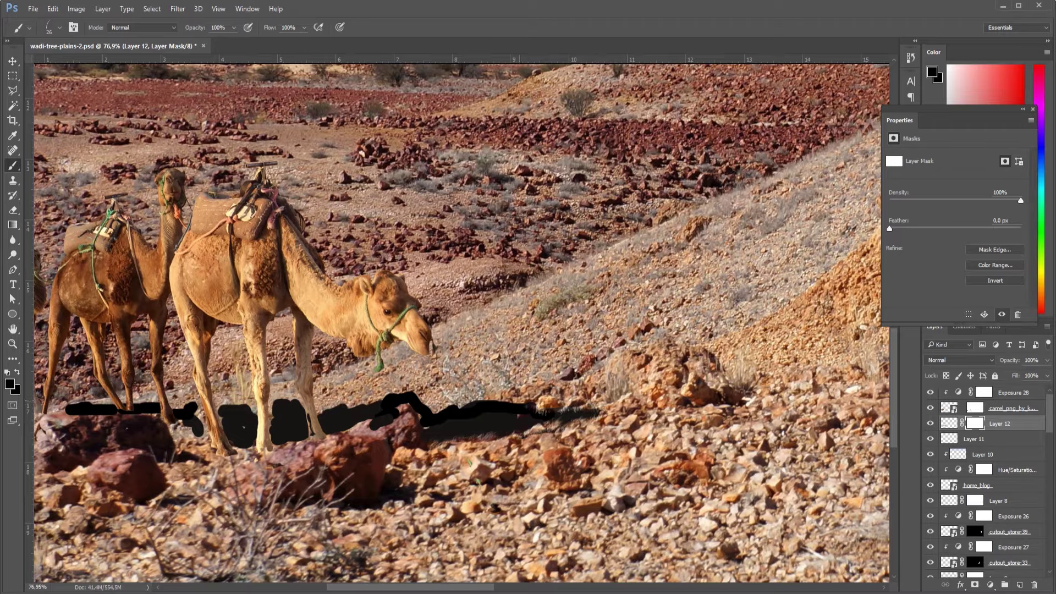
left_click_drag(539, 410, 448, 408)
scroll(364, 420, "up", 3)
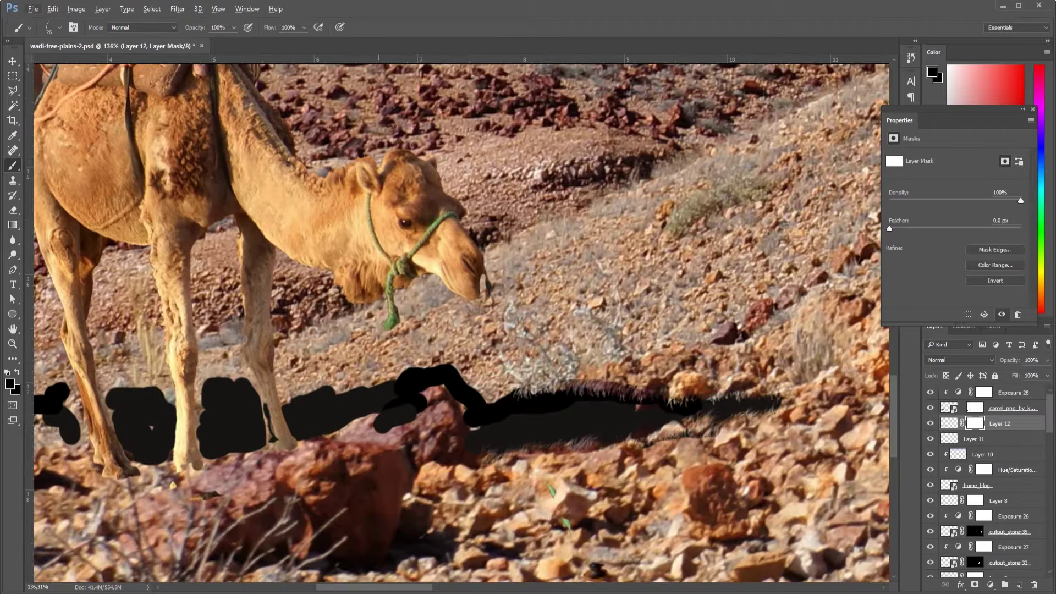
mouse_move(379, 428)
left_mouse_down()
mouse_move(418, 396)
mouse_move(469, 407)
mouse_move(476, 434)
left_mouse_up()
left_click_drag(448, 385, 476, 435)
scroll(451, 399, "up", 1)
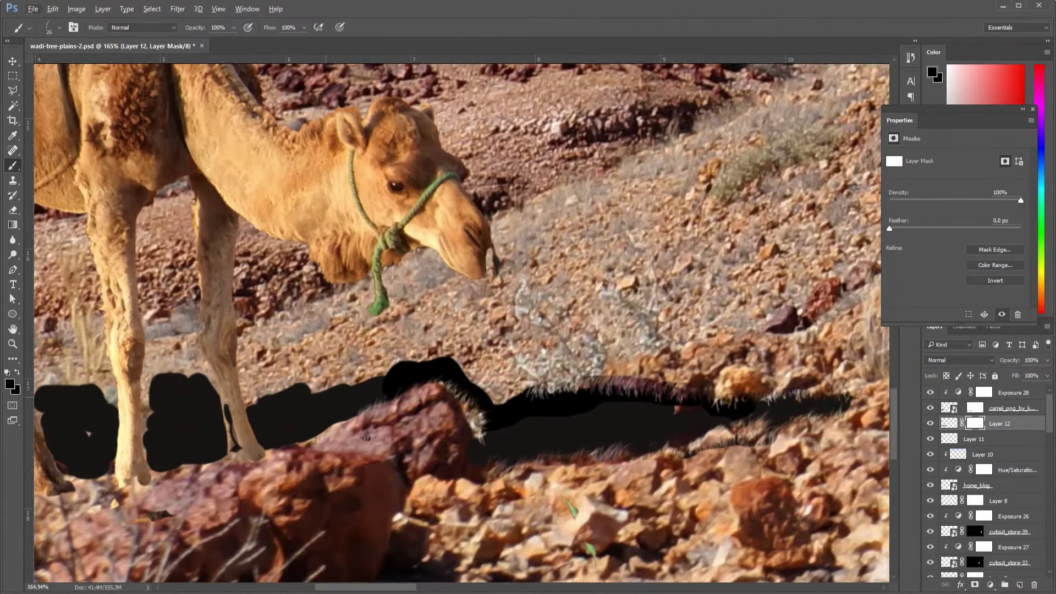
Paint shadow back in near the rock and lower Layer 12's opacity to lighten it.
left_click(10, 384)
key("Escape")
right_click(484, 379)
key("x")
left_click_drag(475, 434, 465, 396)
scroll(632, 426, "down", 5)
scroll(632, 426, "down", 3)
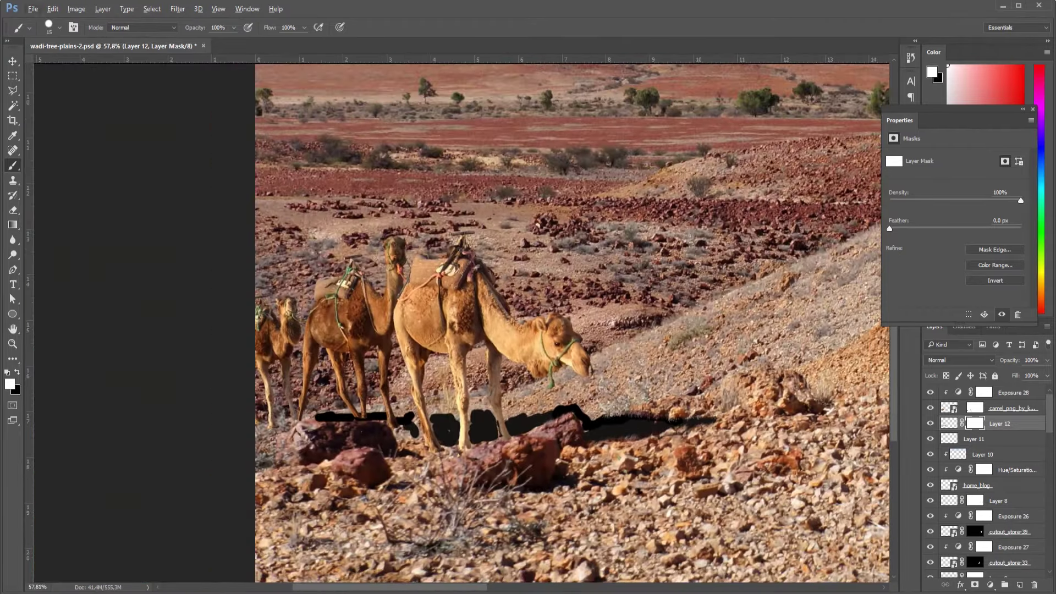
left_click_drag(1010, 360, 998, 360)
scroll(385, 330, "up", 4)
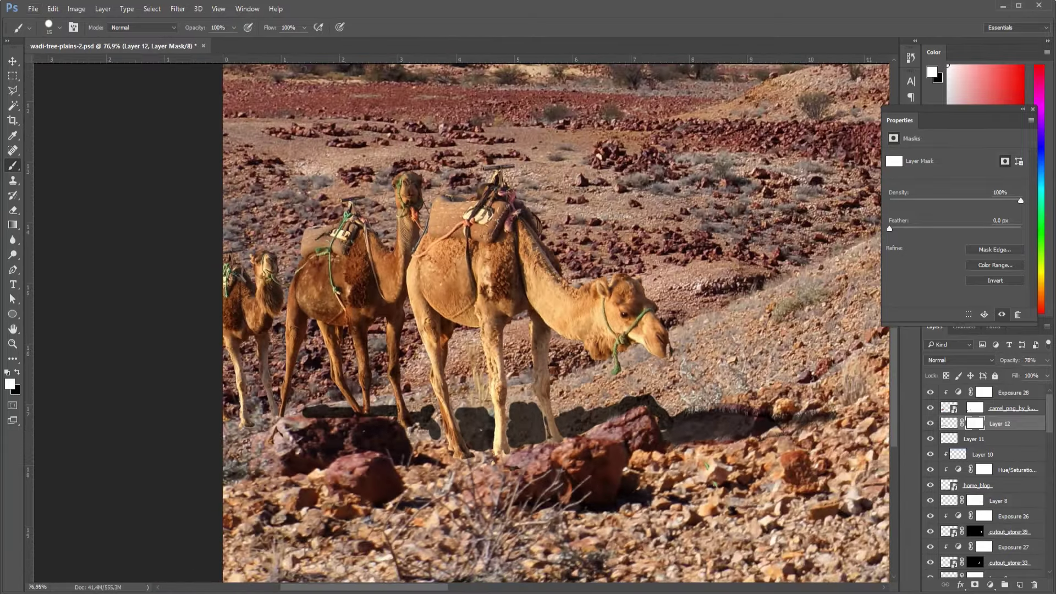
scroll(852, 411, "up", 4)
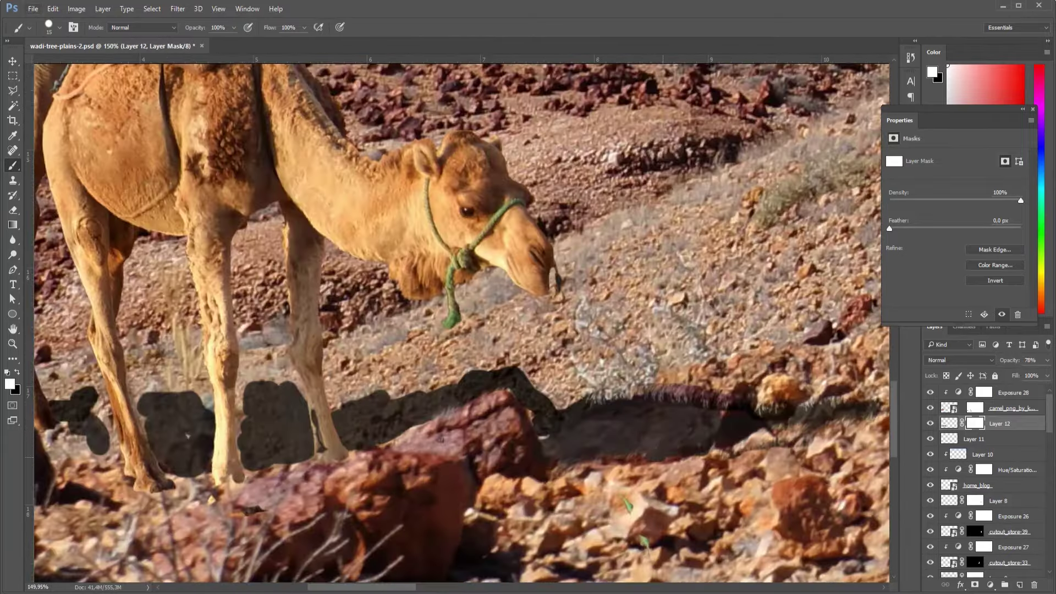
Erase shadow below the camel's head, extend the strip, and darken the gap between the rocks.
key("x")
mouse_move(660, 455)
left_mouse_down()
mouse_move(710, 452)
mouse_move(615, 455)
mouse_move(635, 404)
mouse_move(736, 397)
mouse_move(696, 440)
mouse_move(665, 413)
mouse_move(693, 435)
mouse_move(594, 445)
mouse_move(572, 407)
mouse_move(550, 429)
mouse_move(566, 462)
mouse_move(588, 432)
mouse_move(626, 426)
left_mouse_up()
key("x")
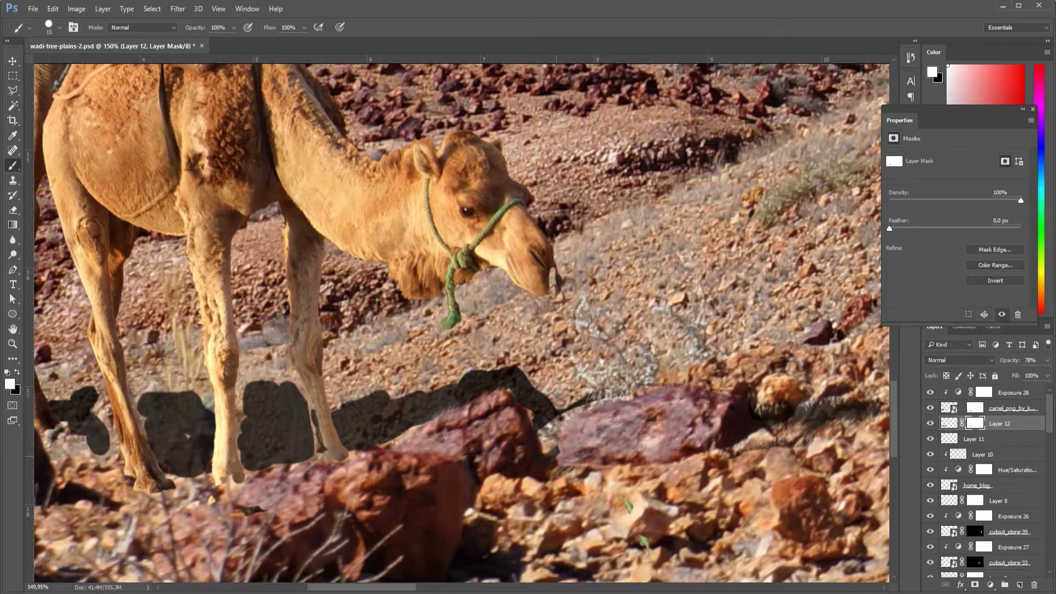
mouse_move(548, 452)
left_mouse_down()
mouse_move(583, 407)
mouse_move(659, 388)
left_mouse_up()
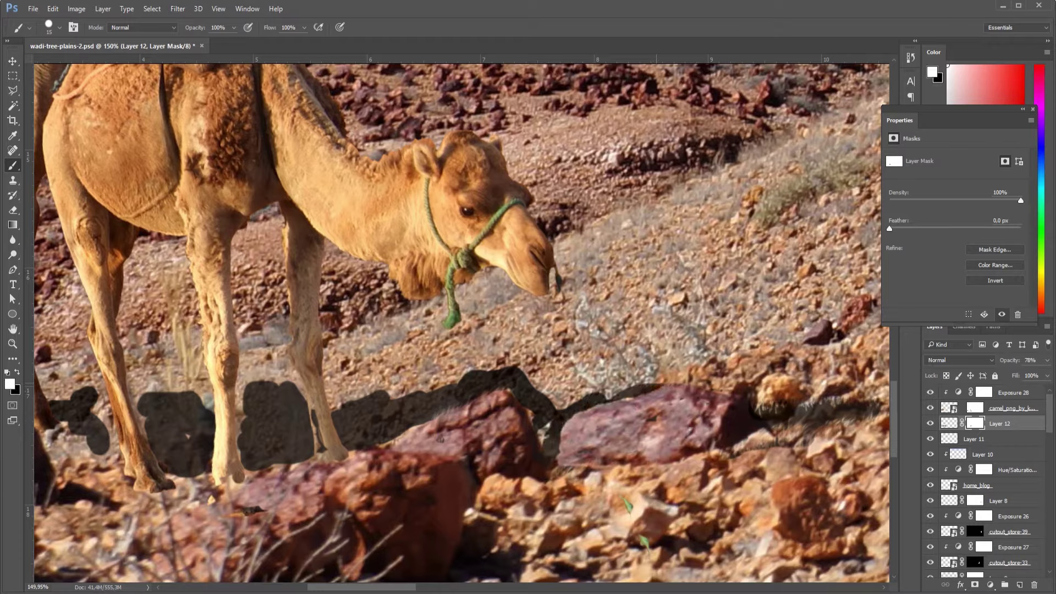
left_click_drag(547, 424, 546, 440)
key("x")
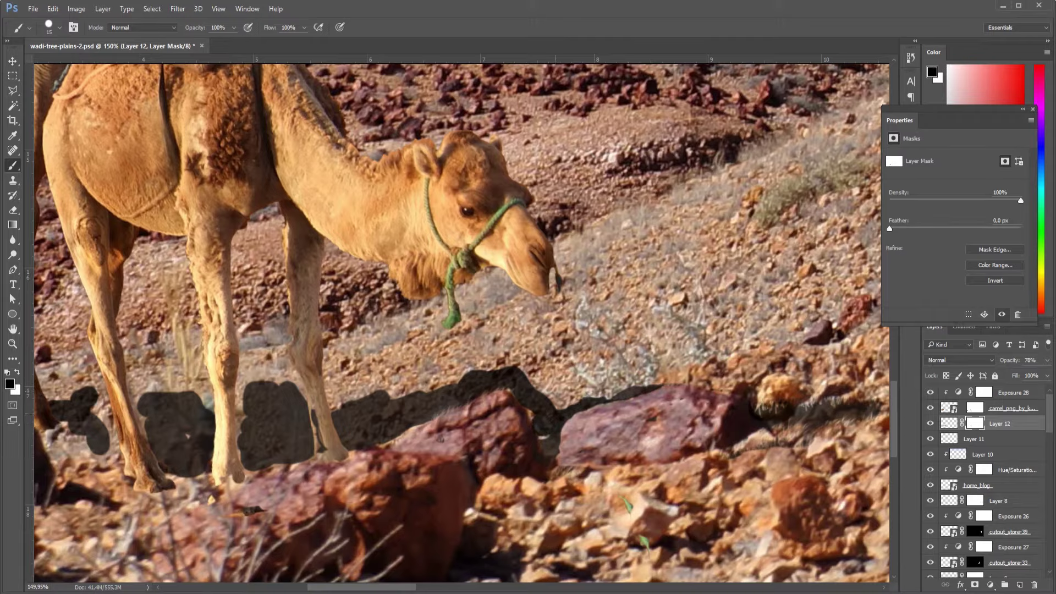
key("x")
Paint more shadow in between the rocks on the mask.
scroll(571, 428, "down", 3)
scroll(571, 427, "down", 2)
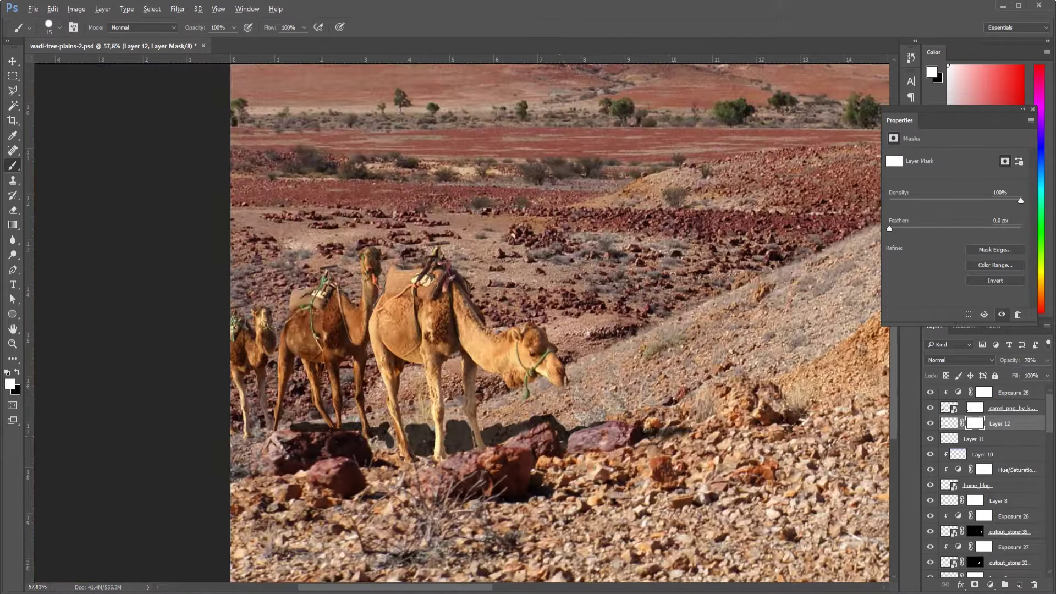
scroll(557, 425, "up", 3)
scroll(557, 425, "up", 2)
key("x")
key("x")
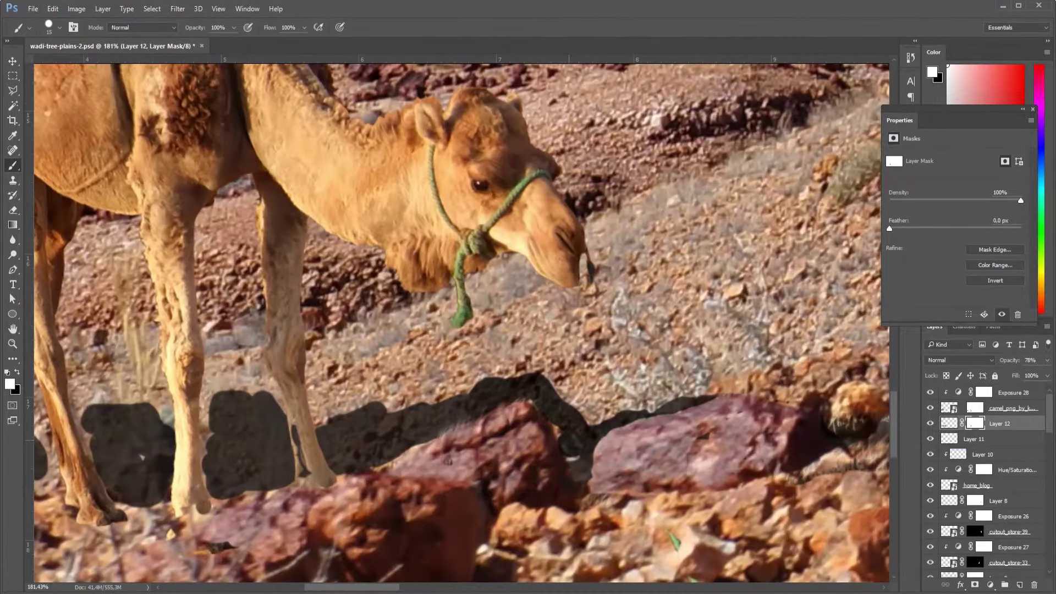
mouse_move(572, 456)
left_mouse_down()
mouse_move(566, 439)
mouse_move(583, 462)
mouse_move(591, 440)
mouse_move(583, 462)
mouse_move(573, 435)
left_mouse_up()
scroll(599, 458, "down", 2)
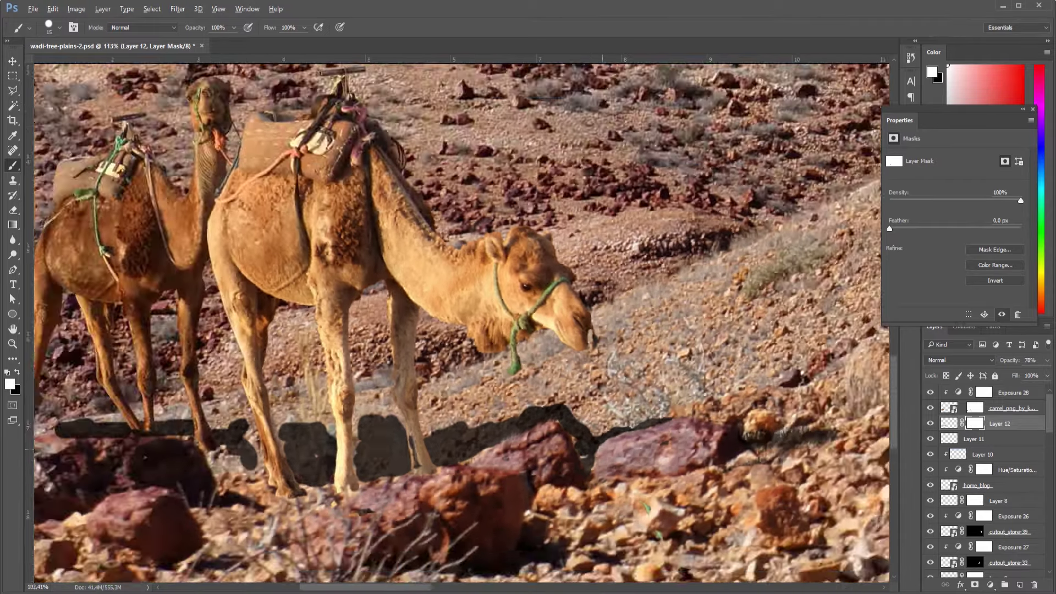
scroll(791, 420, "down", 3)
scroll(792, 421, "up", 1)
scroll(792, 421, "up", 1)
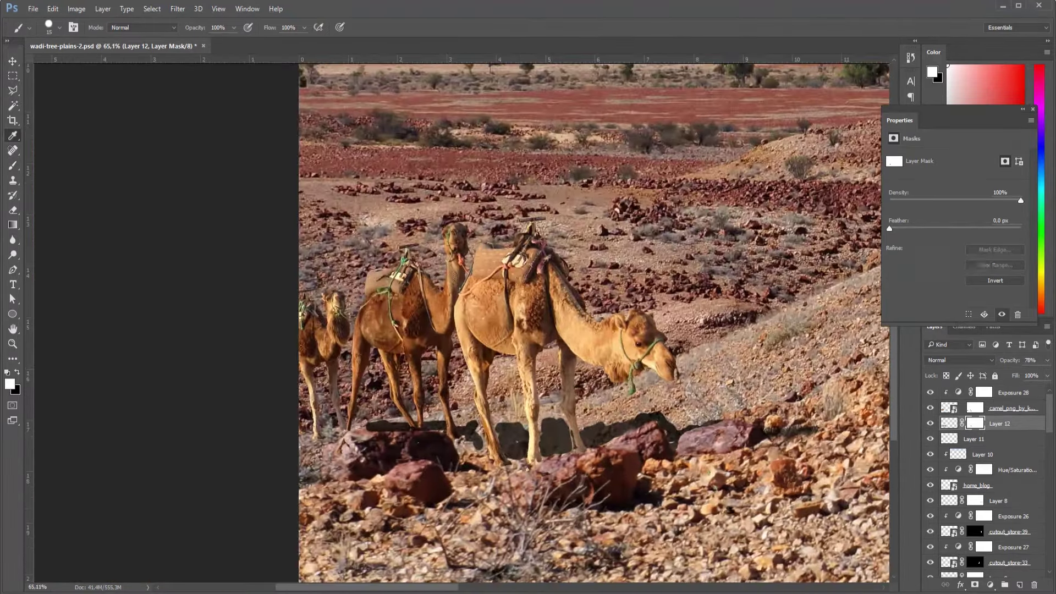
With a smaller black brush, lighten shadow under the camels and remove the strip left of their legs.
left_click(9, 383)
left_click(276, 195)
key("b")
right_click(555, 385)
left_click(627, 489)
scroll(627, 489, "up", 1)
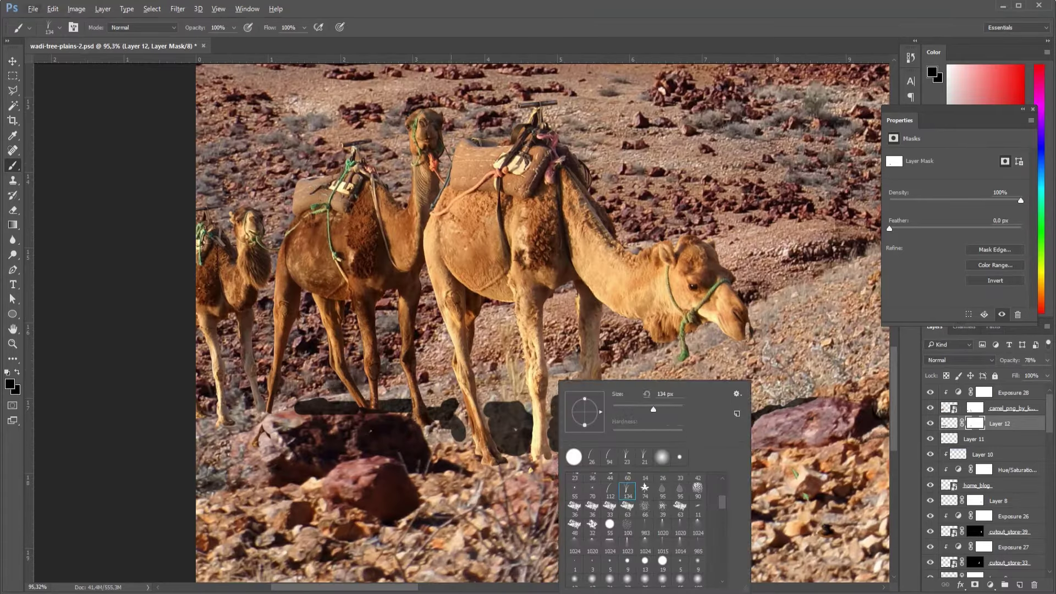
left_click_drag(584, 440, 586, 435)
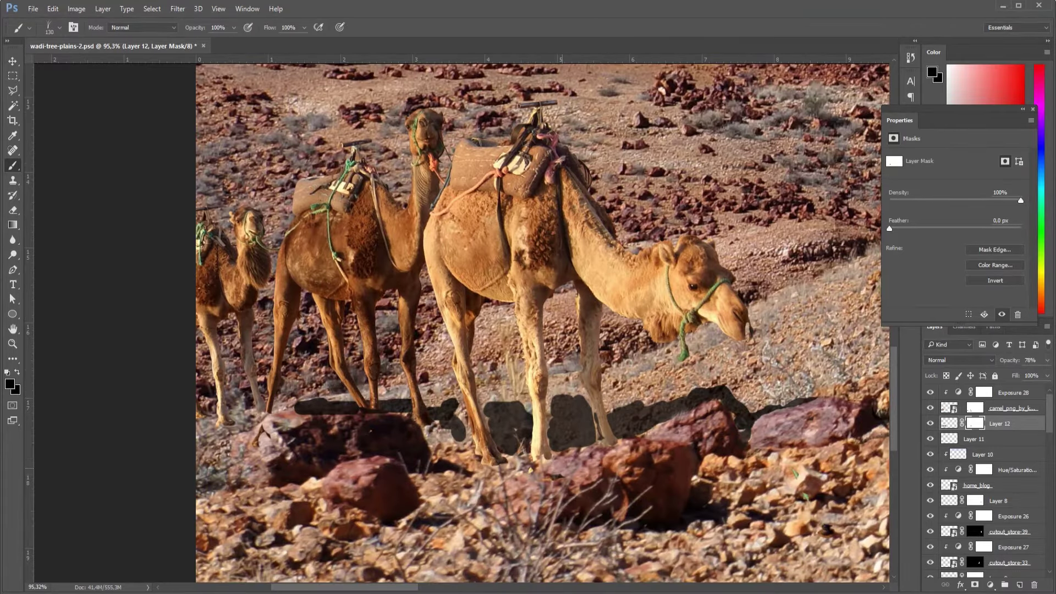
mouse_move(545, 423)
left_mouse_down()
mouse_move(511, 414)
mouse_move(514, 405)
mouse_move(514, 443)
mouse_move(583, 395)
mouse_move(597, 434)
mouse_move(616, 405)
left_mouse_up()
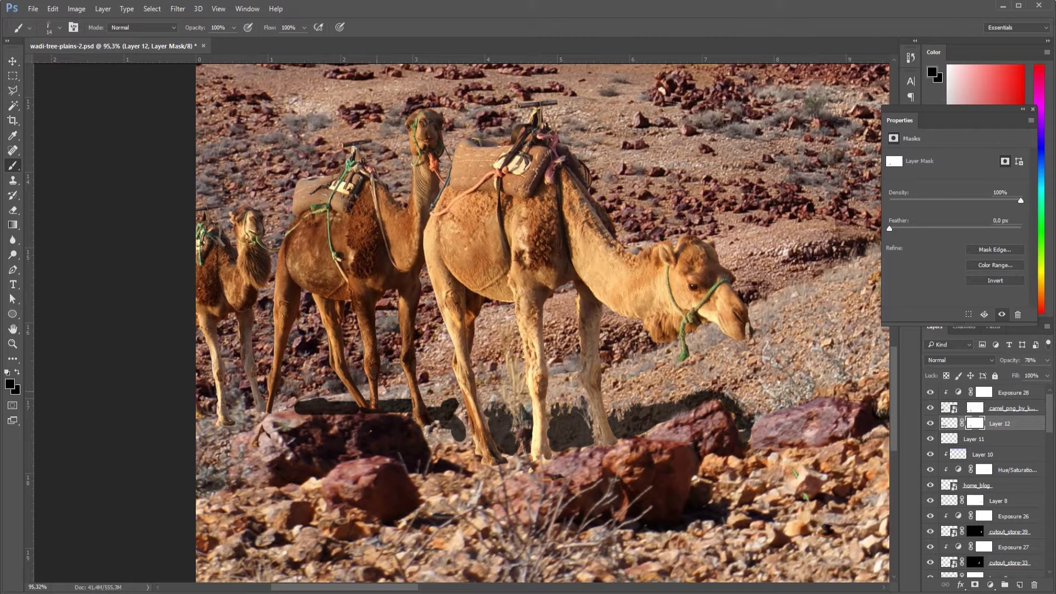
mouse_move(352, 404)
left_mouse_down()
mouse_move(297, 402)
mouse_move(399, 411)
left_mouse_up()
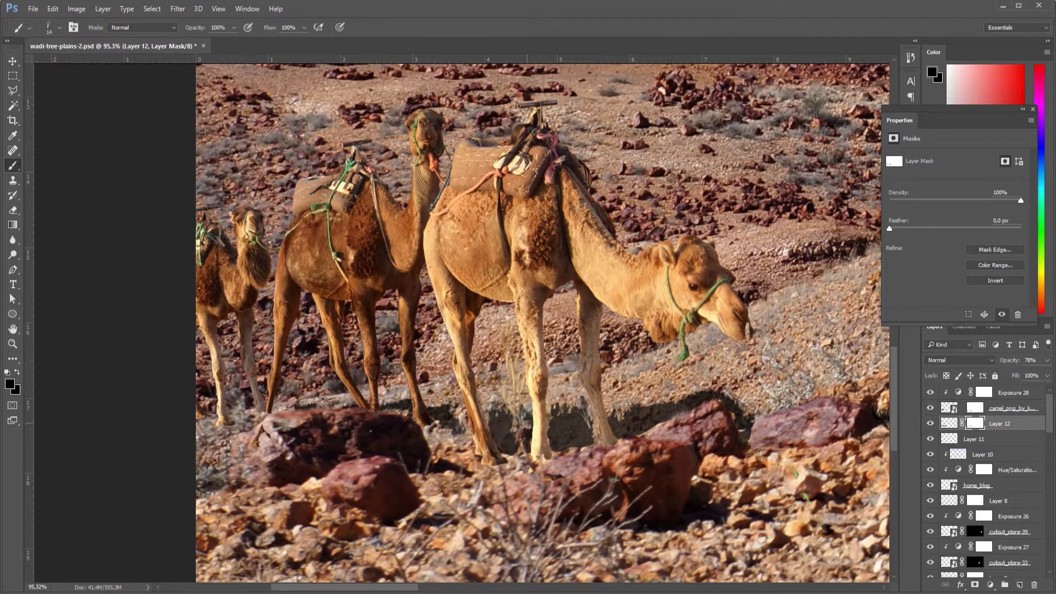
key("ctrl+0")
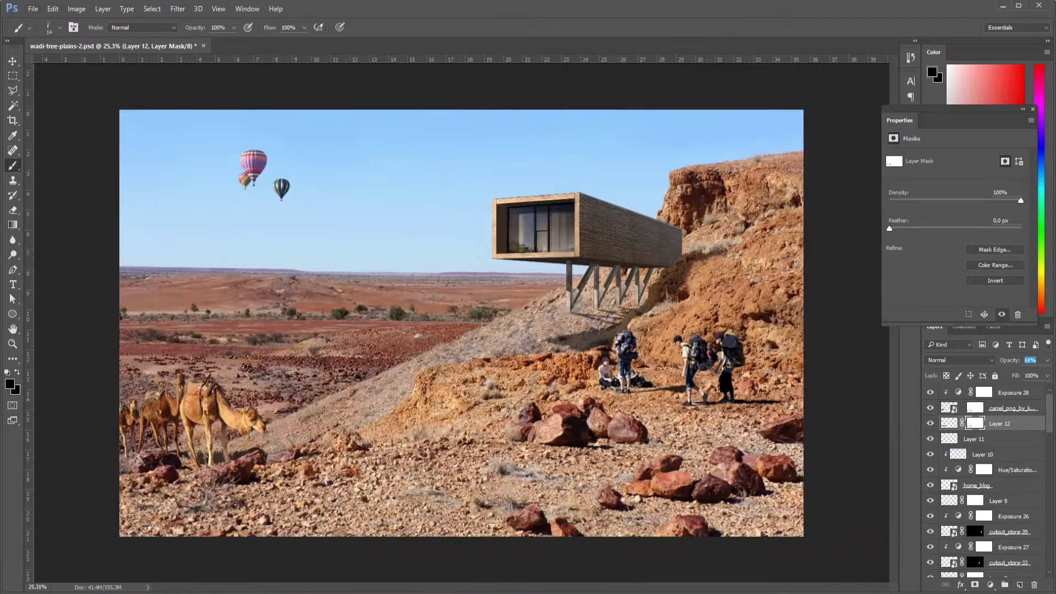
Set the shadow opacity to 77 and apply a small-radius Gaussian Blur to it.
type("77")
scroll(463, 327, "down", 1)
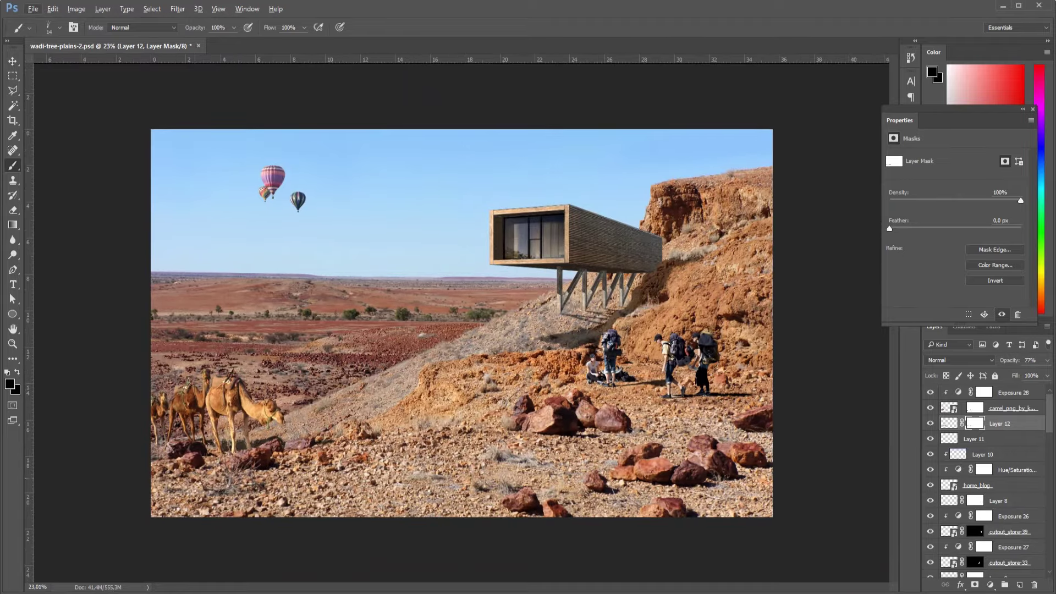
scroll(332, 392, "up", 3)
left_click(178, 9)
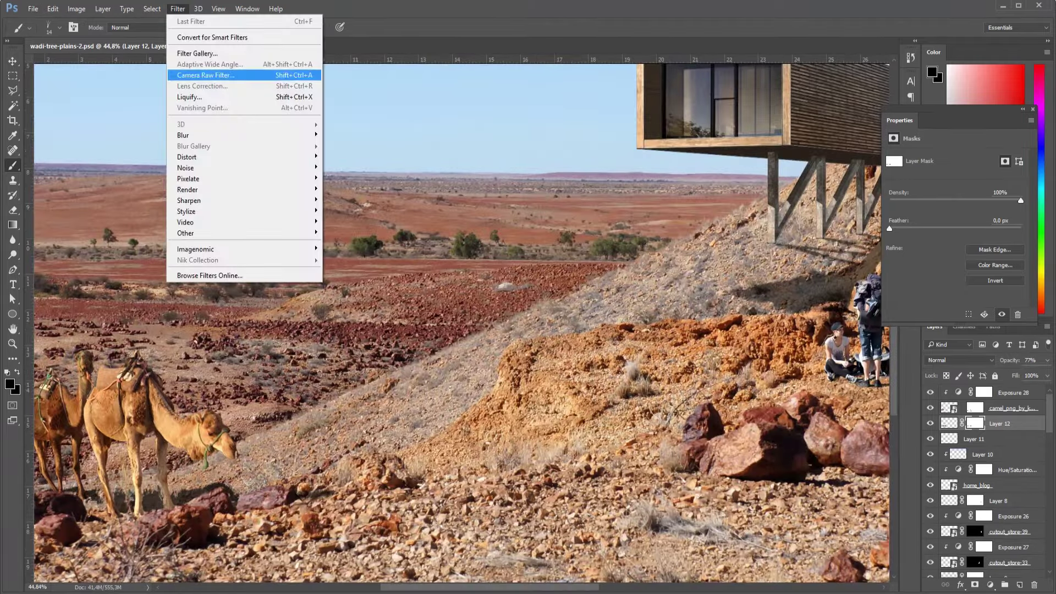
left_click(354, 177)
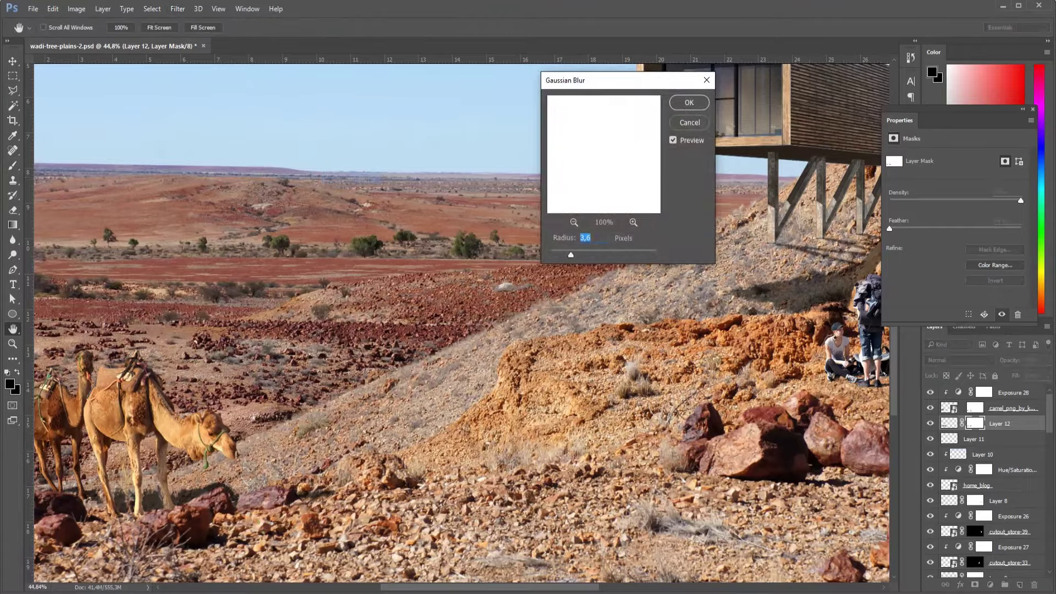
key("Up")
key("Up")
key("Return")
Raise Layer 12 to 94% opacity and toggle its visibility to compare against the composite.
scroll(360, 378, "down", 2)
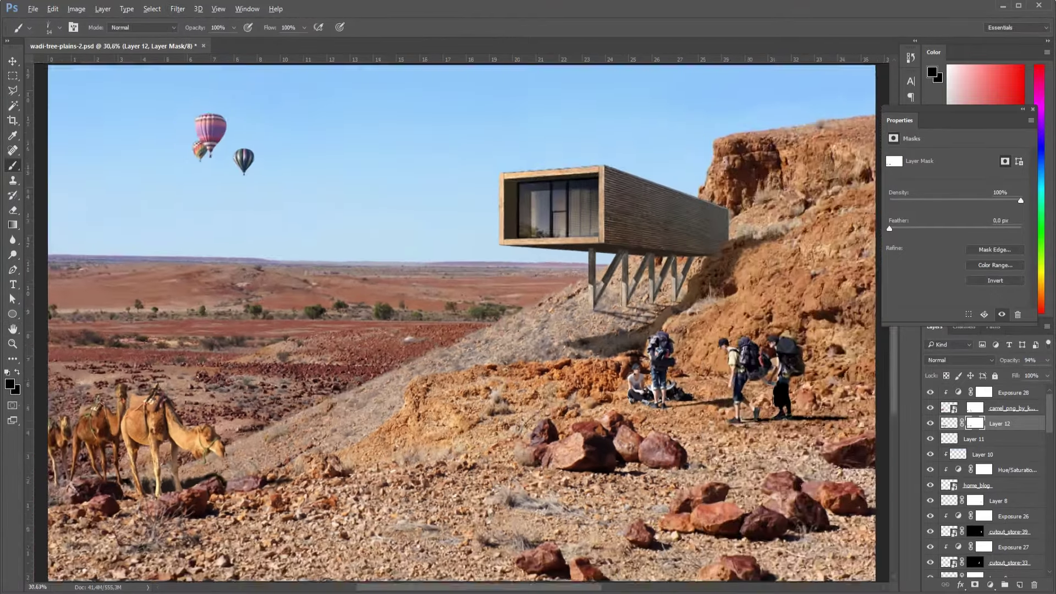
scroll(359, 378, "down", 1)
scroll(360, 378, "down", 1)
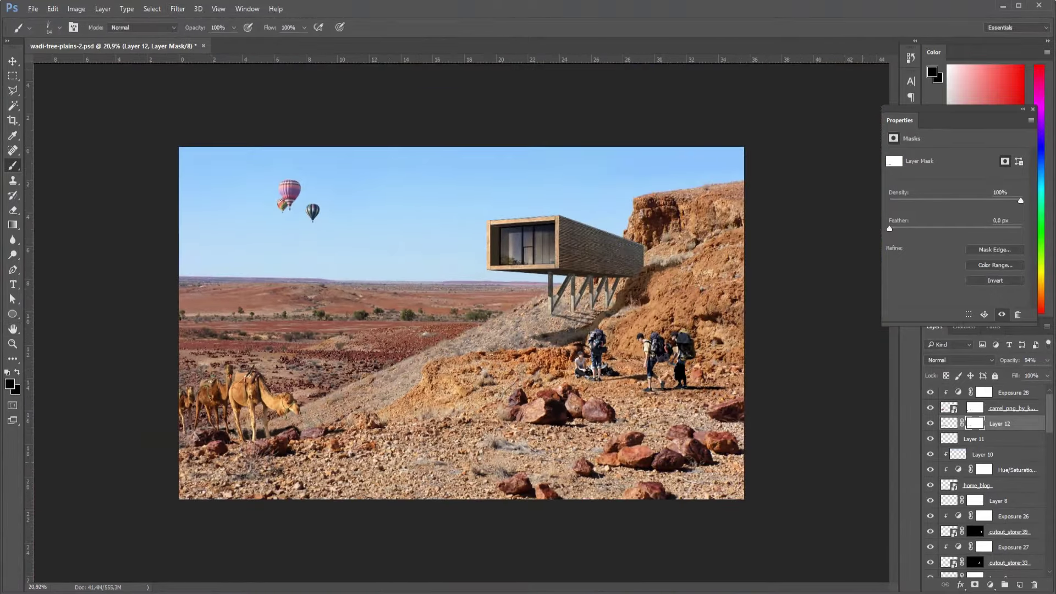
left_click_drag(338, 451, 363, 451)
scroll(462, 323, "down", 1)
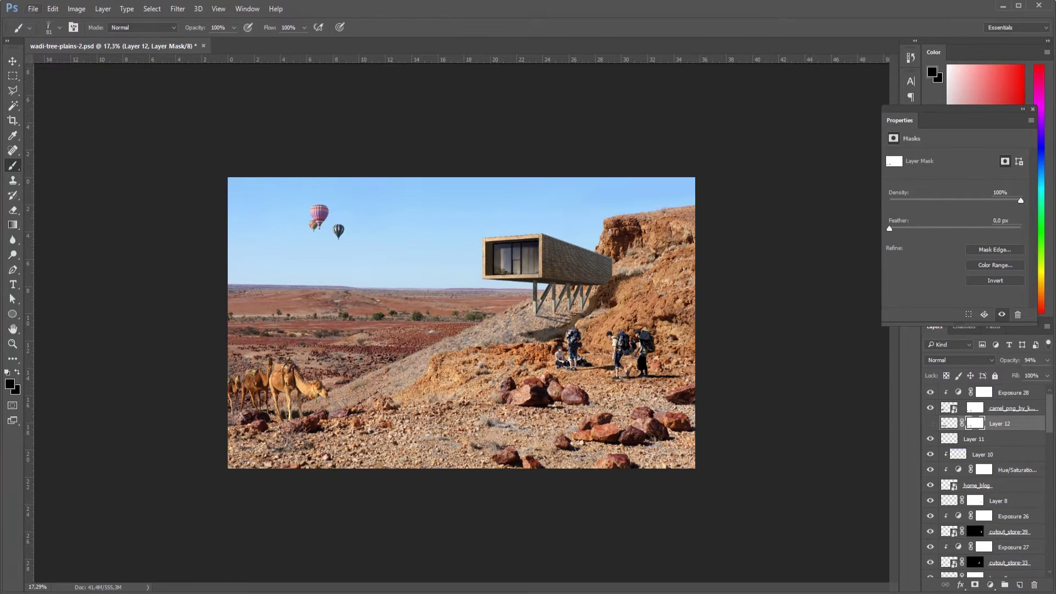
left_click(929, 422)
scroll(461, 323, "up", 1)
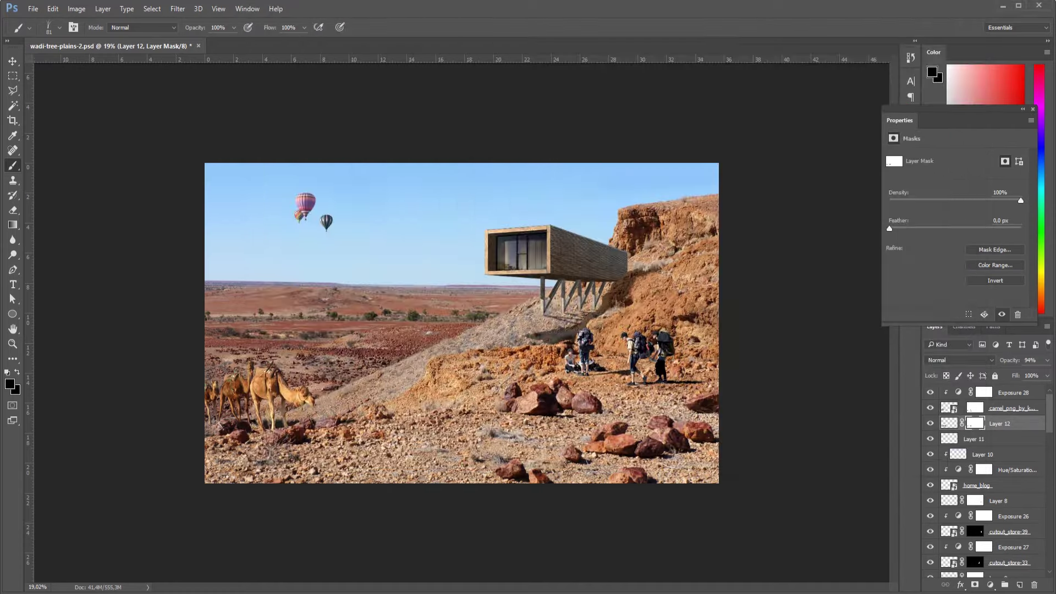
Place the tree image, rotate it sideways, and distort it flat across the lower left ground.
key("alt+Tab")
left_click_drag(806, 484, 385, 110)
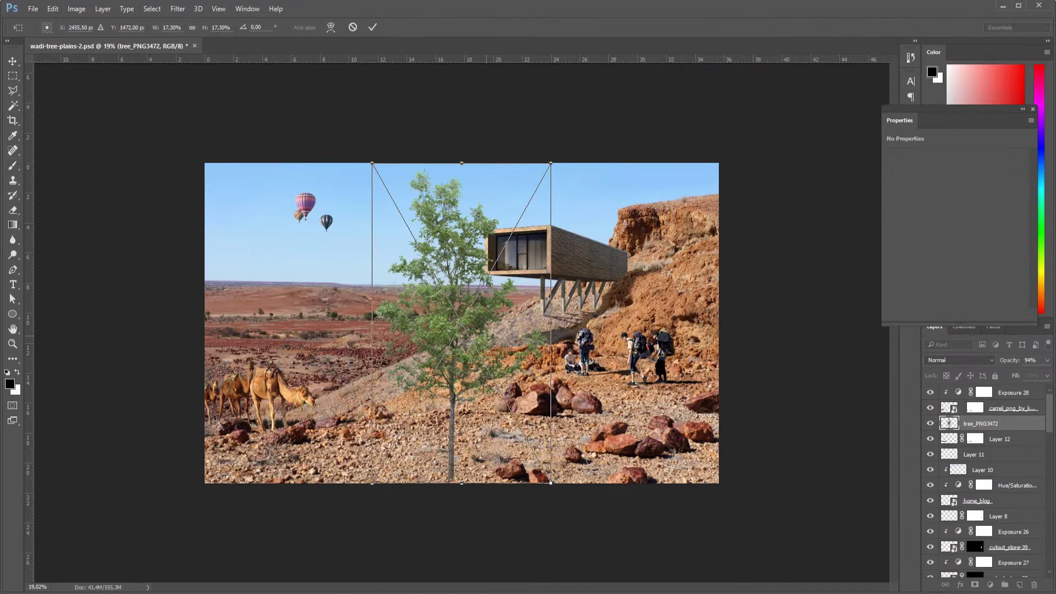
mouse_move(495, 286)
left_mouse_down()
mouse_move(396, 300)
mouse_move(302, 330)
left_mouse_up()
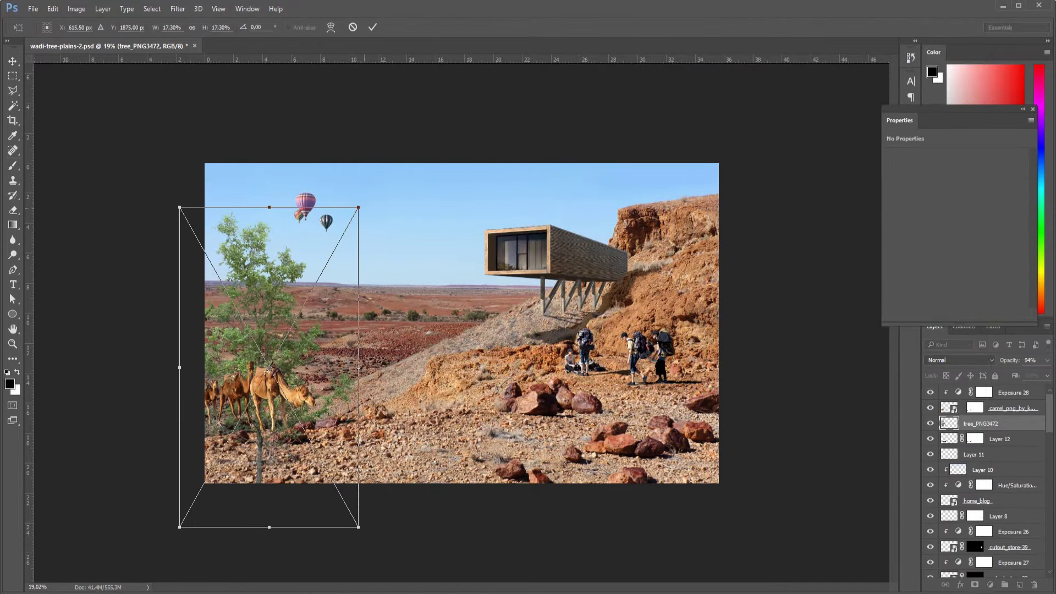
left_click_drag(366, 201, 456, 322)
mouse_move(307, 264)
left_mouse_down()
mouse_move(352, 385)
mouse_move(396, 365)
left_mouse_up()
right_click(396, 365)
left_click(424, 452)
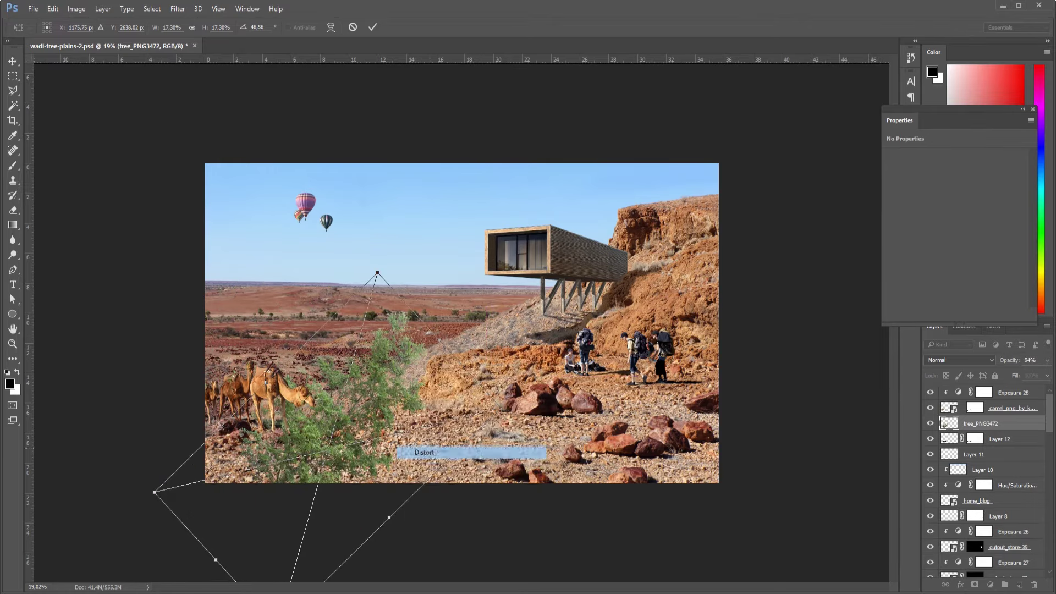
left_click_drag(377, 272, 359, 383)
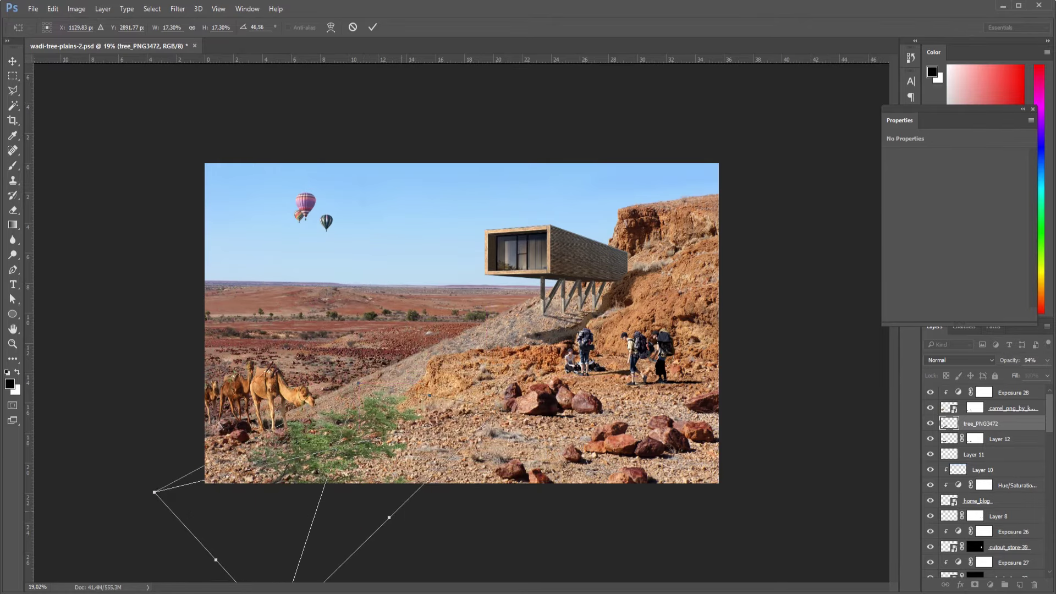
left_click_drag(388, 517, 448, 523)
mouse_move(348, 483)
left_mouse_down()
mouse_move(264, 514)
mouse_move(289, 513)
left_mouse_up()
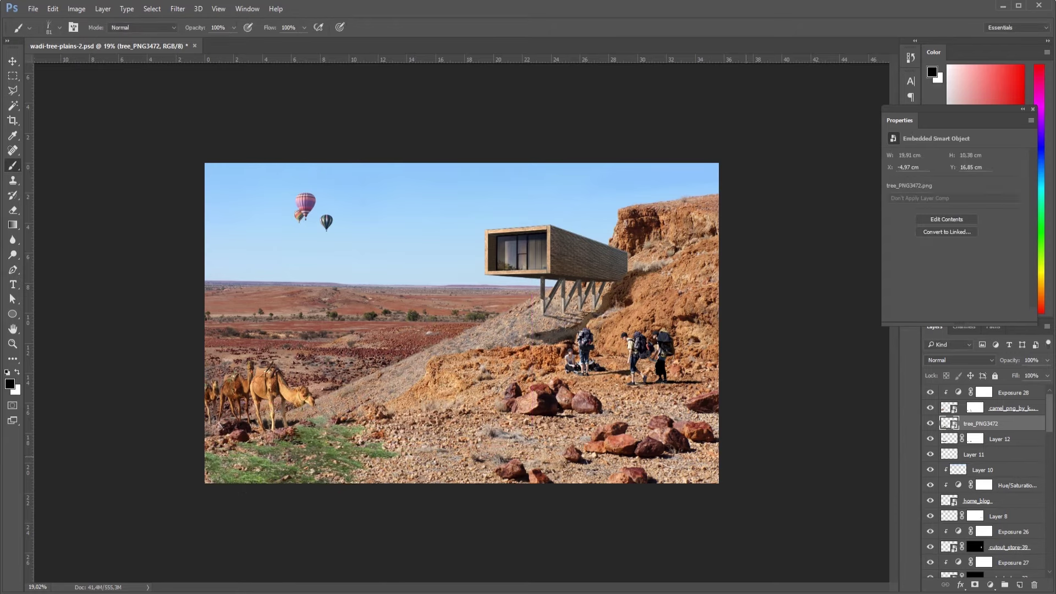
Rasterize the distorted tree layer and paint it solid black with a large round brush.
key("ctrl+alt+z")
key("ctrl+alt+z")
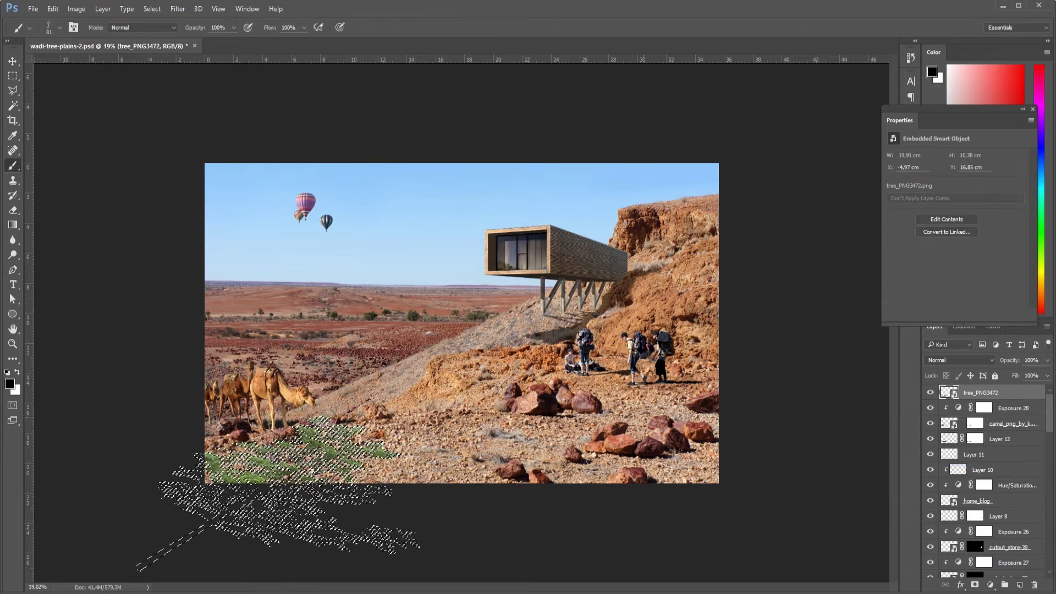
left_click(404, 440)
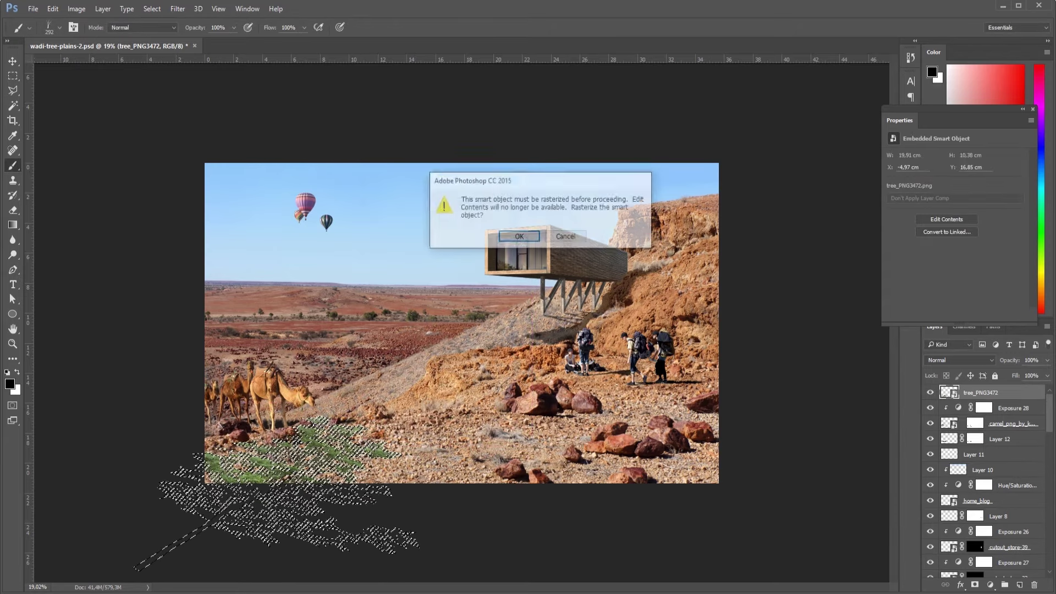
key("Return")
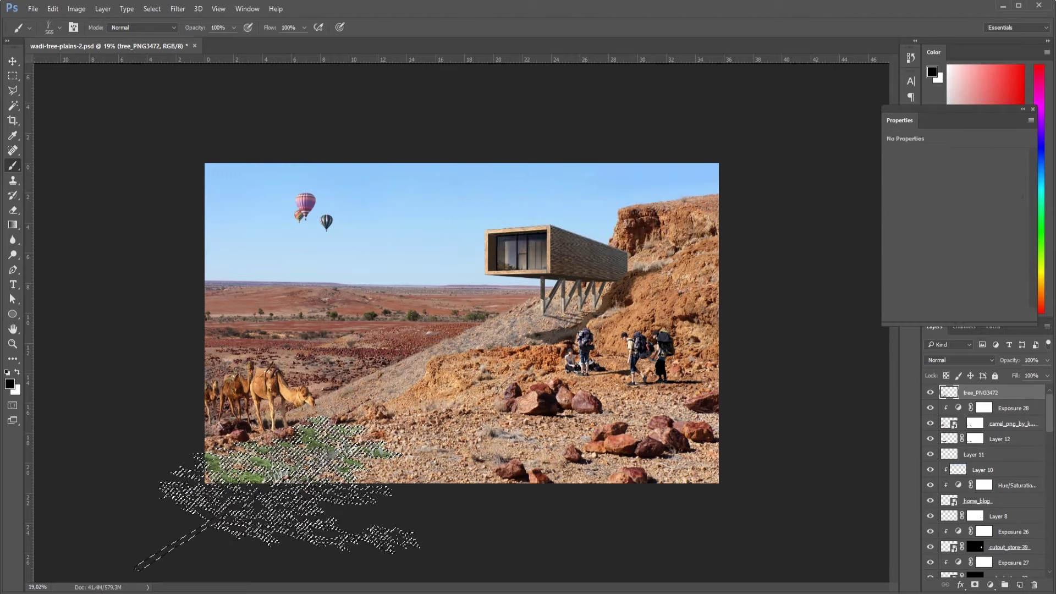
key("x")
right_click(272, 380)
scroll(357, 522, "up", 5)
double_click(305, 478)
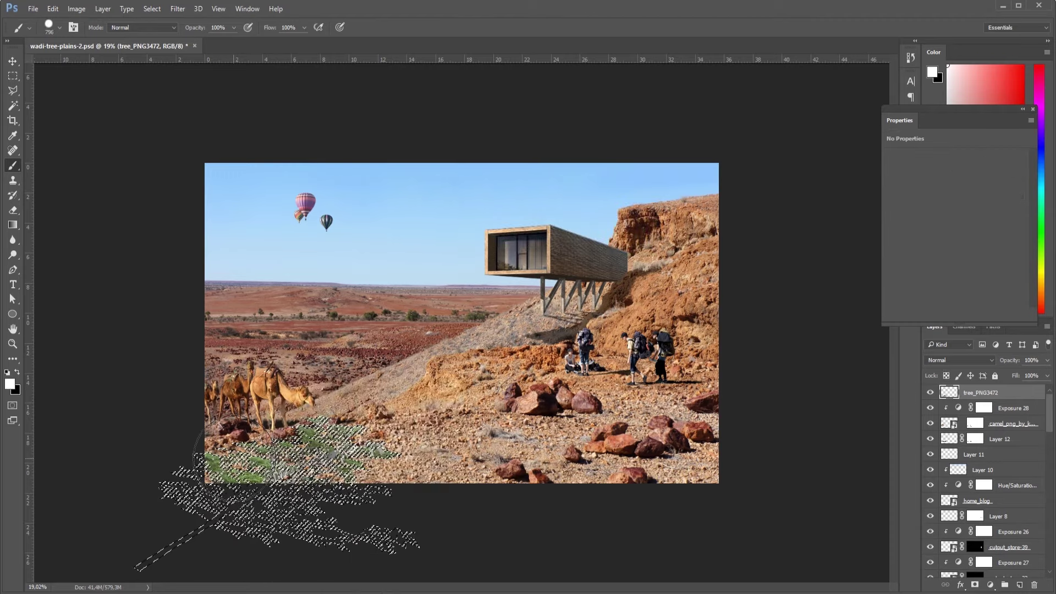
key("x")
left_click_drag(220, 467, 245, 463)
left_click_drag(288, 549, 474, 473)
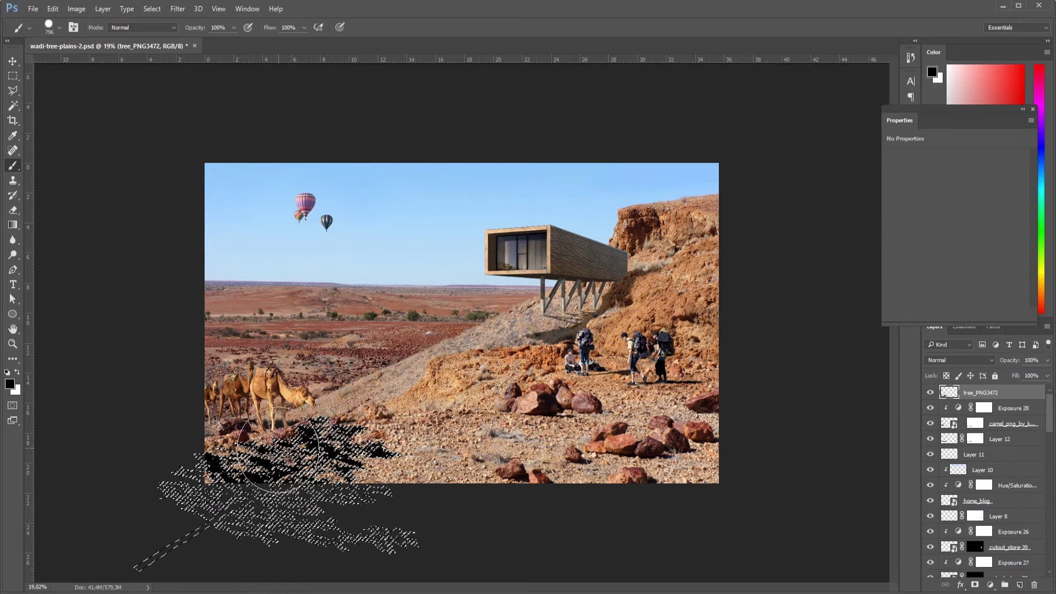
Squash the black tree shadow flatter and slide it right across the foreground ground.
key("ctrl+t")
left_click_drag(269, 406, 270, 438)
key("Return")
key("ctrl+t")
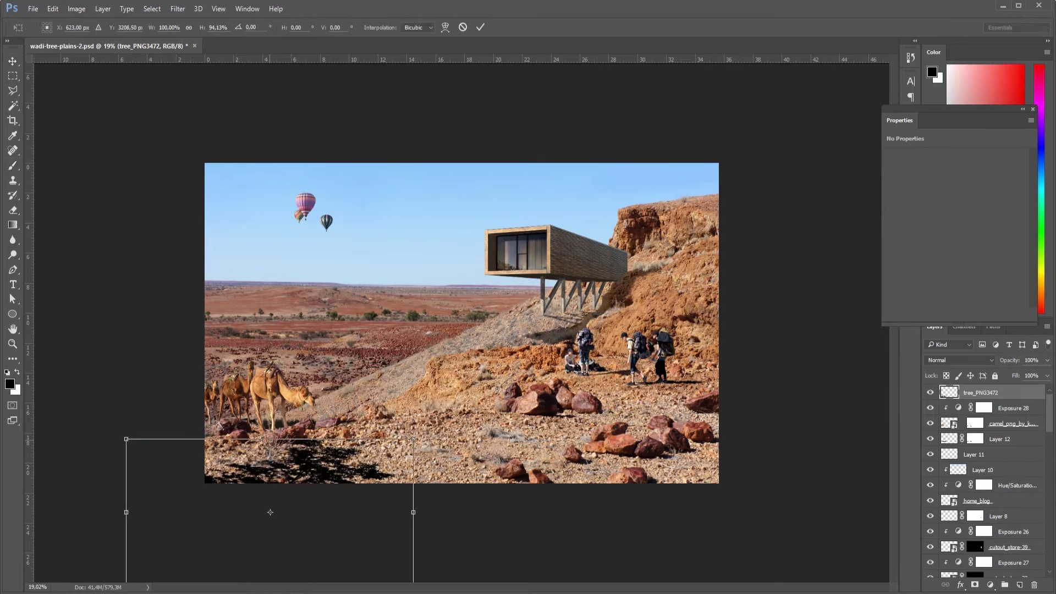
left_click_drag(270, 512, 257, 502)
key("Return")
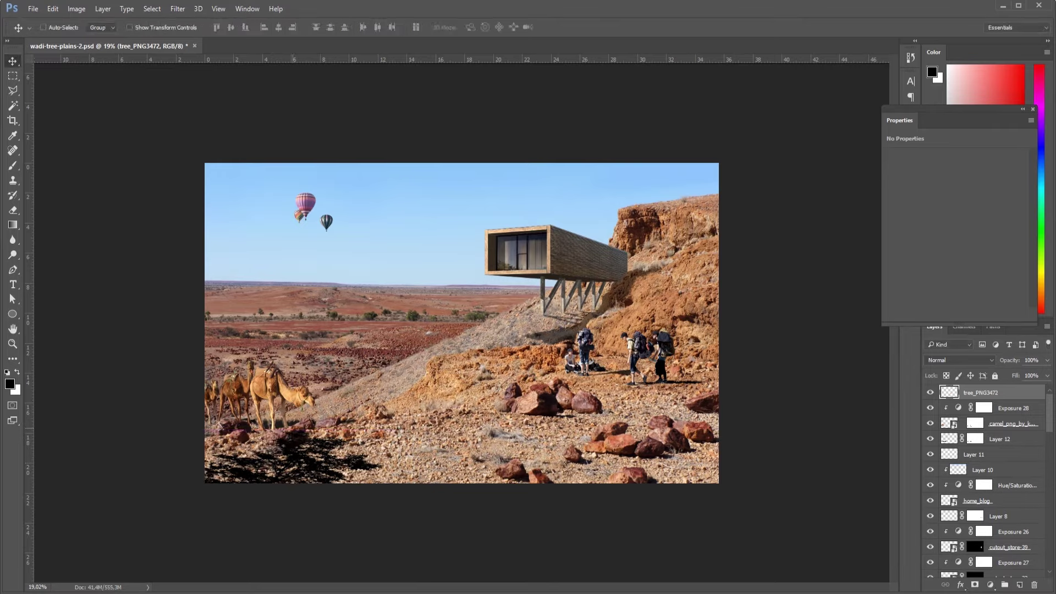
left_click_drag(315, 465, 476, 452)
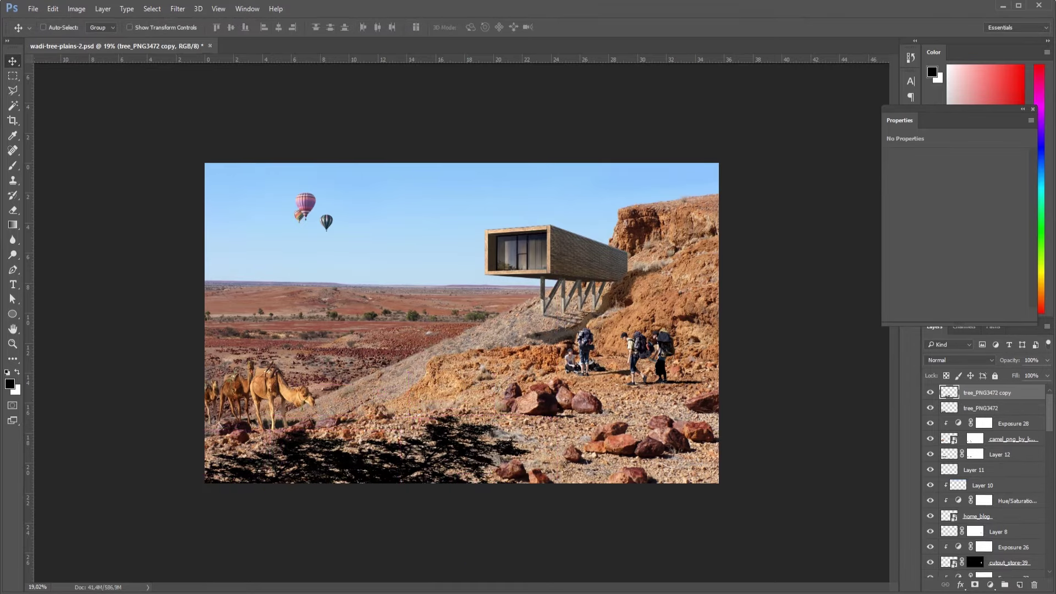
Merge the two tree shadow layers and soften the result with a Gaussian Blur.
left_click(948, 408, "ctrl")
left_click(178, 8)
key("Escape")
right_click(1004, 408)
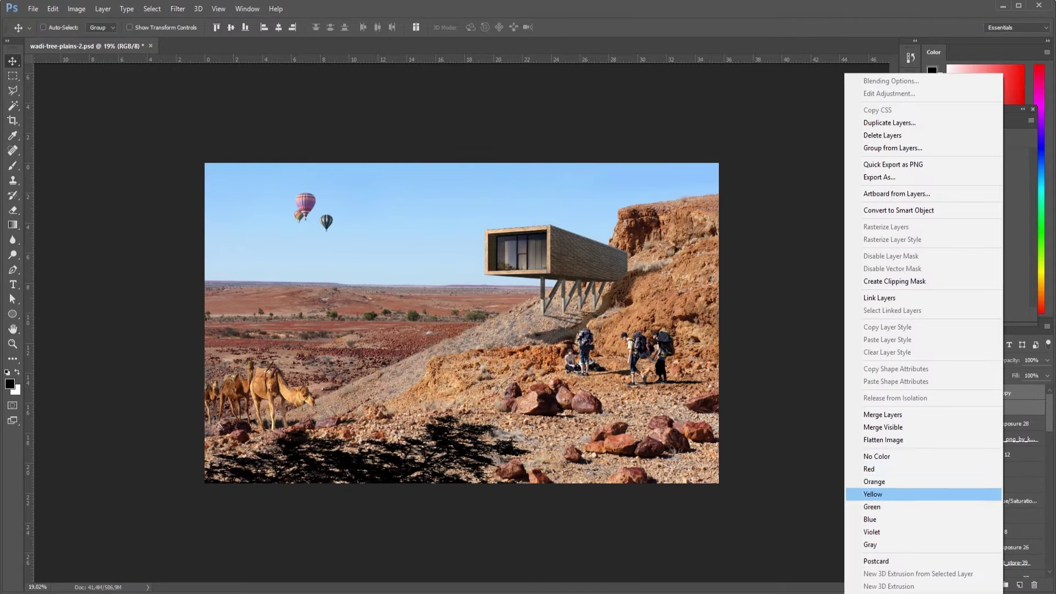
left_click(882, 414)
left_click(177, 9)
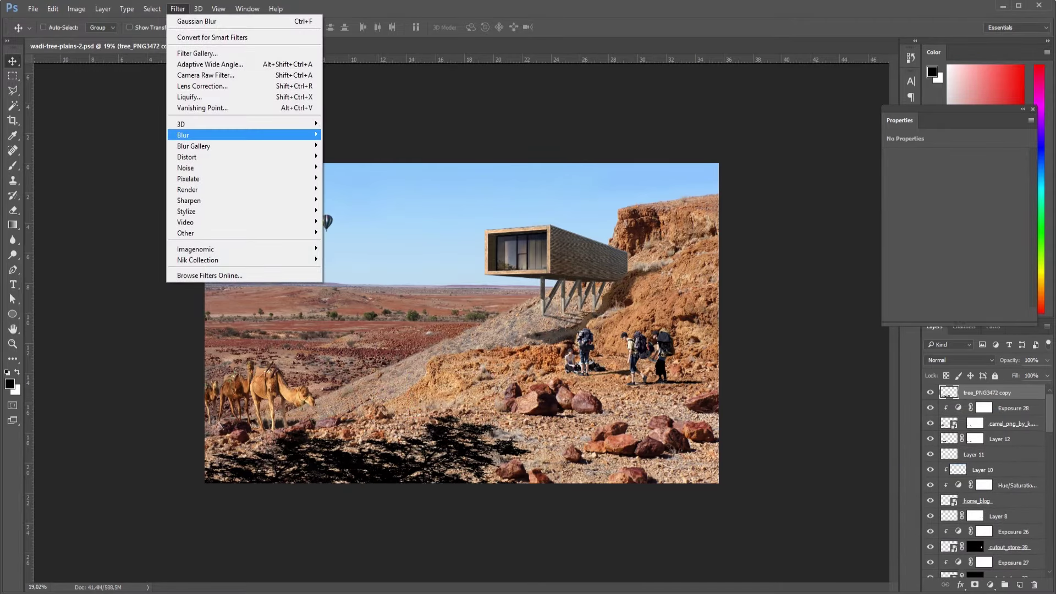
left_click(352, 178)
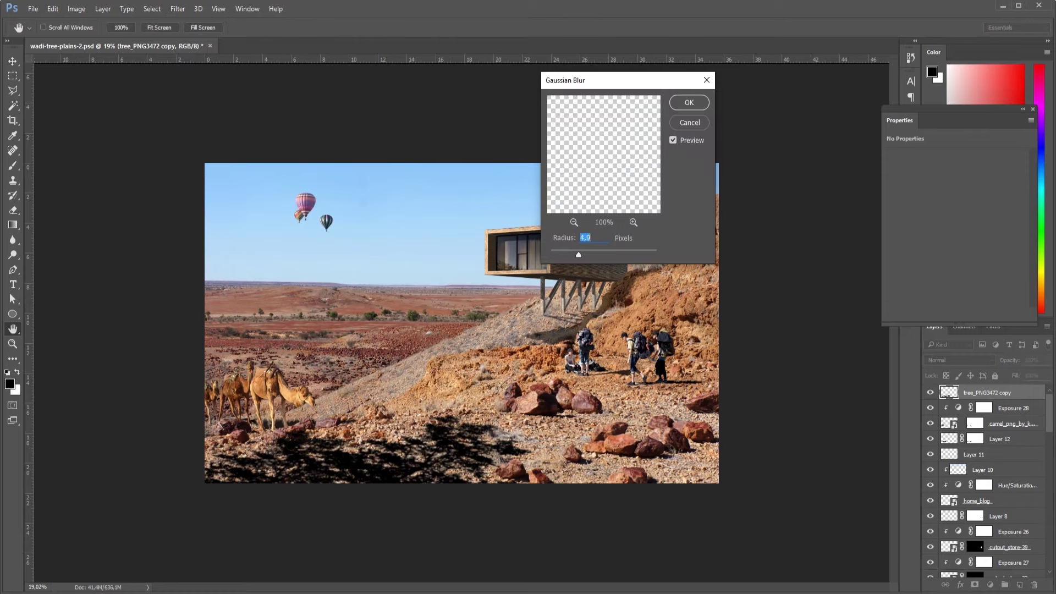
left_click_drag(575, 255, 569, 254)
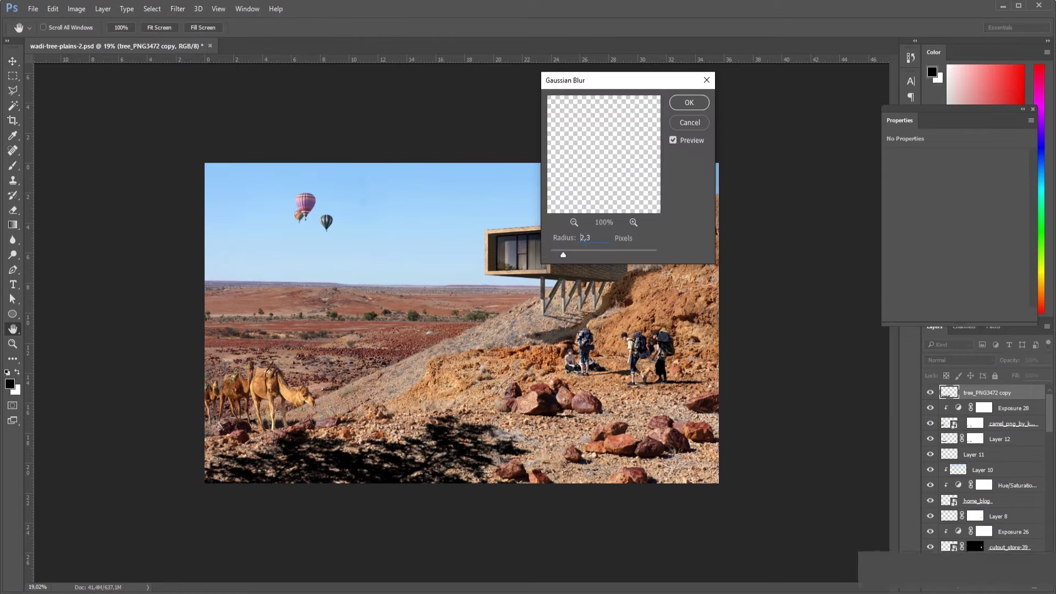
key("Return")
Set the shadow opacity to 78% and place two copies further across the ground.
type("87")
key("Return")
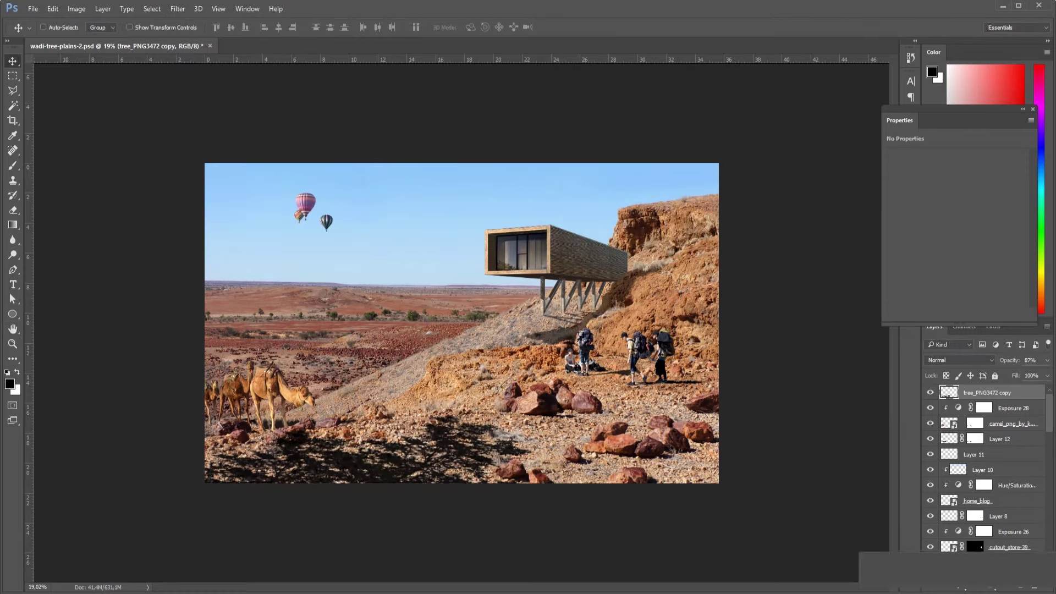
type("78")
key("Return")
scroll(460, 326, "up", 3)
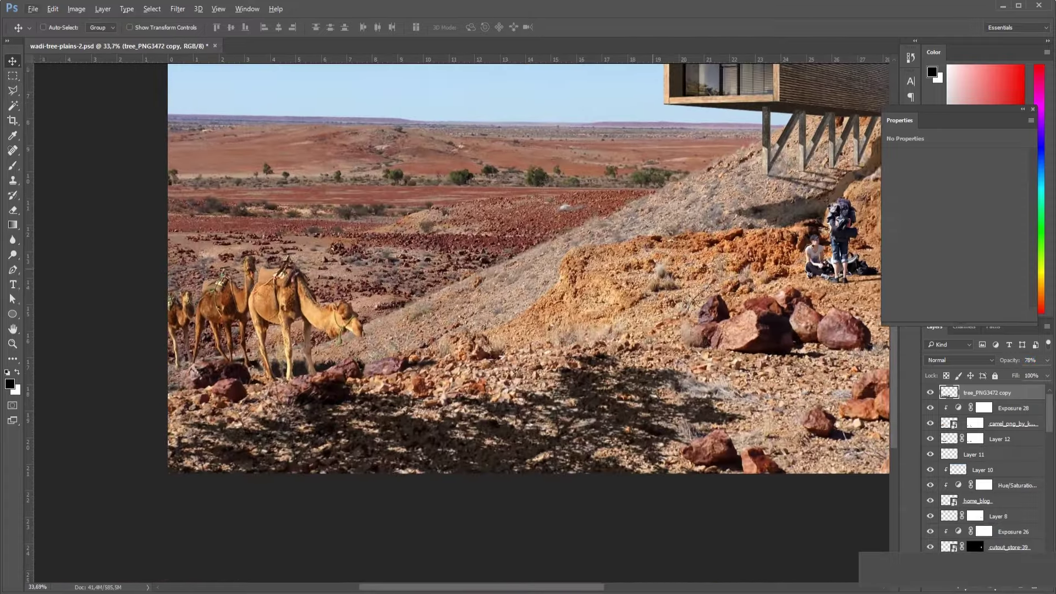
scroll(375, 394, "up", 1)
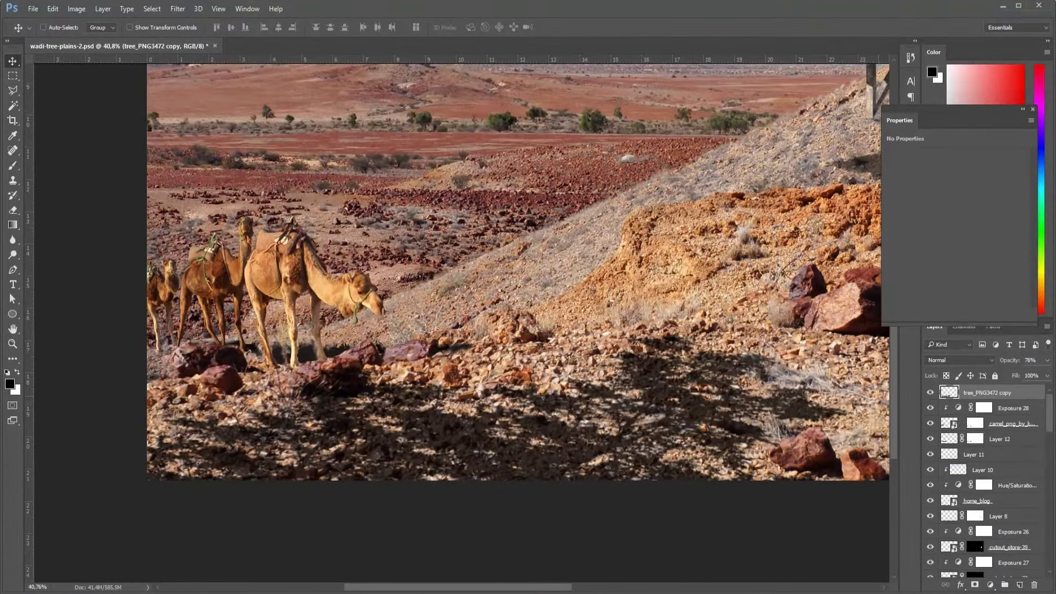
scroll(462, 322, "down", 3)
left_click_drag(504, 453, 745, 488)
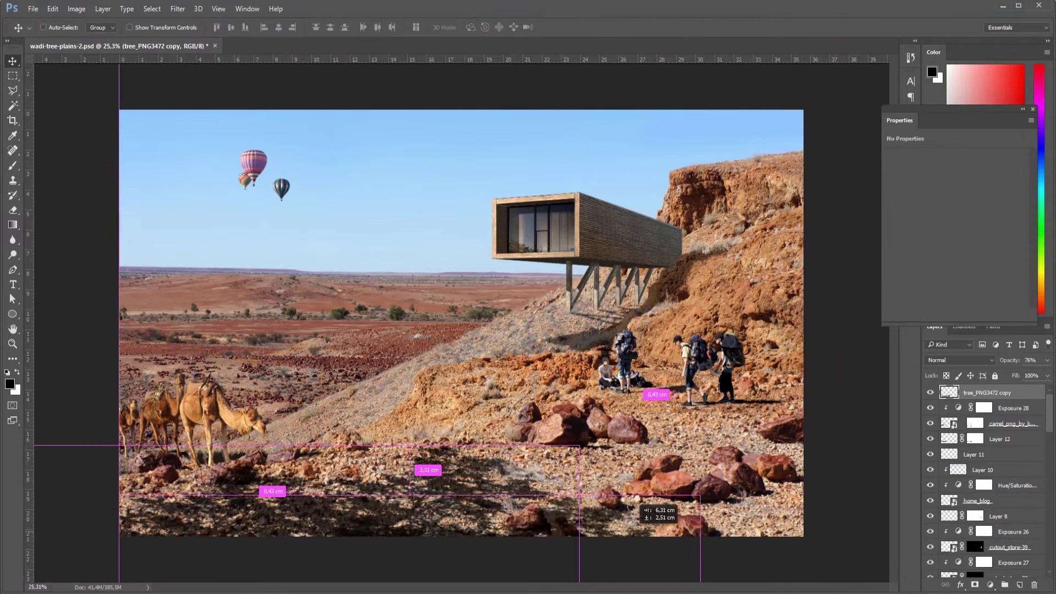
left_click_drag(747, 491, 660, 508)
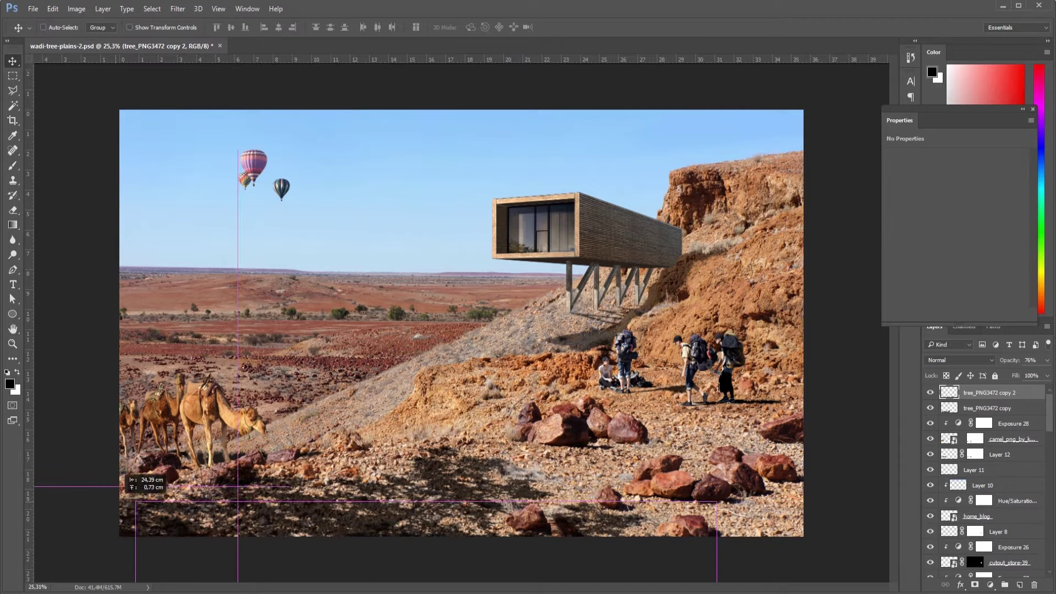
left_click_drag(101, 460, 69, 459)
scroll(463, 326, "down", 1)
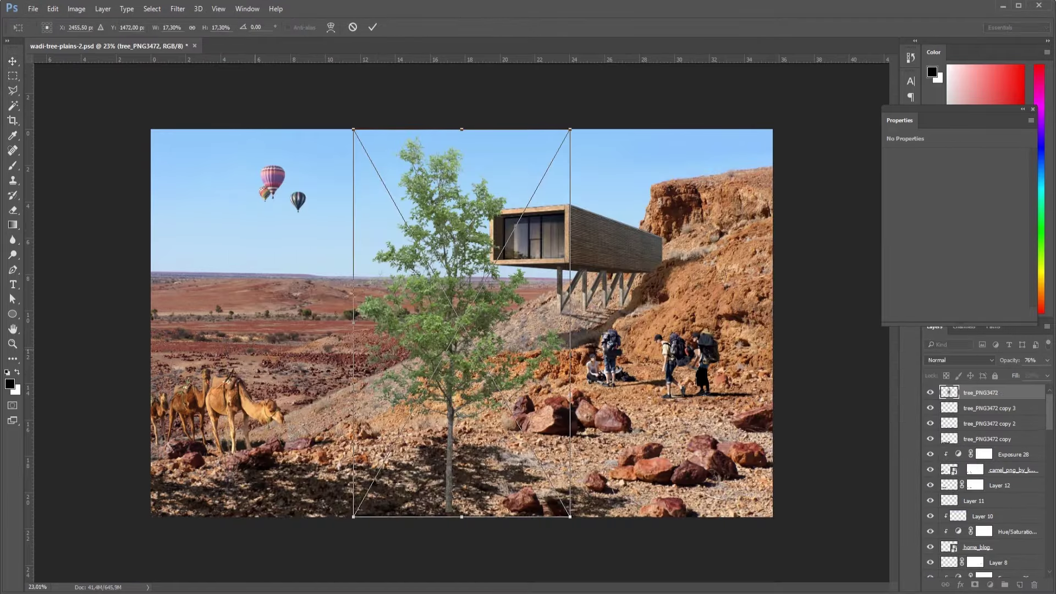
Enlarge and tilt the new tree, placing its branches over the top-left corner of the sky.
left_click_drag(462, 324, 164, 299)
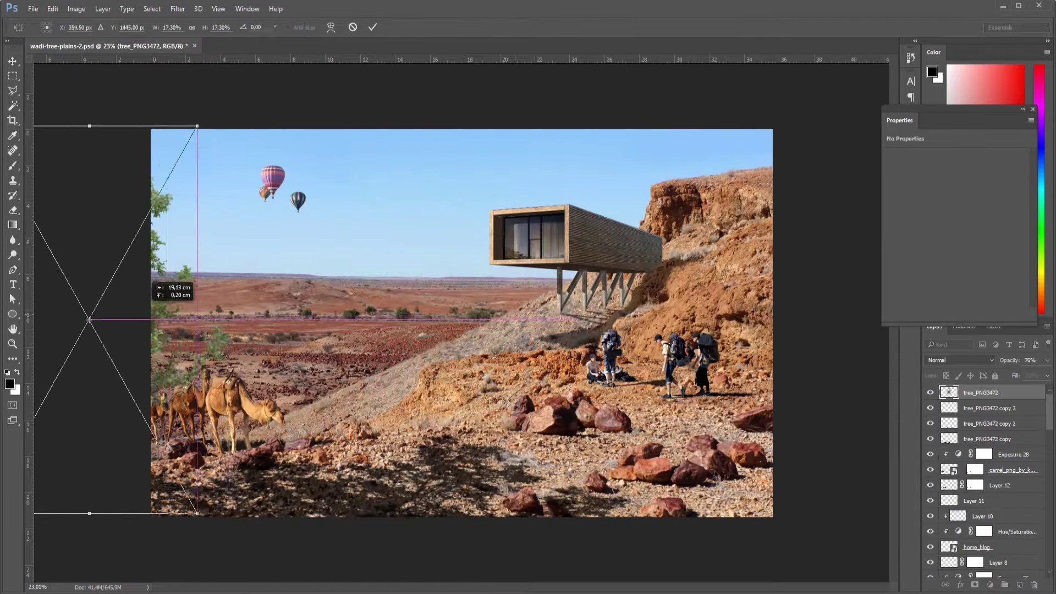
left_click_drag(209, 123, 282, 95)
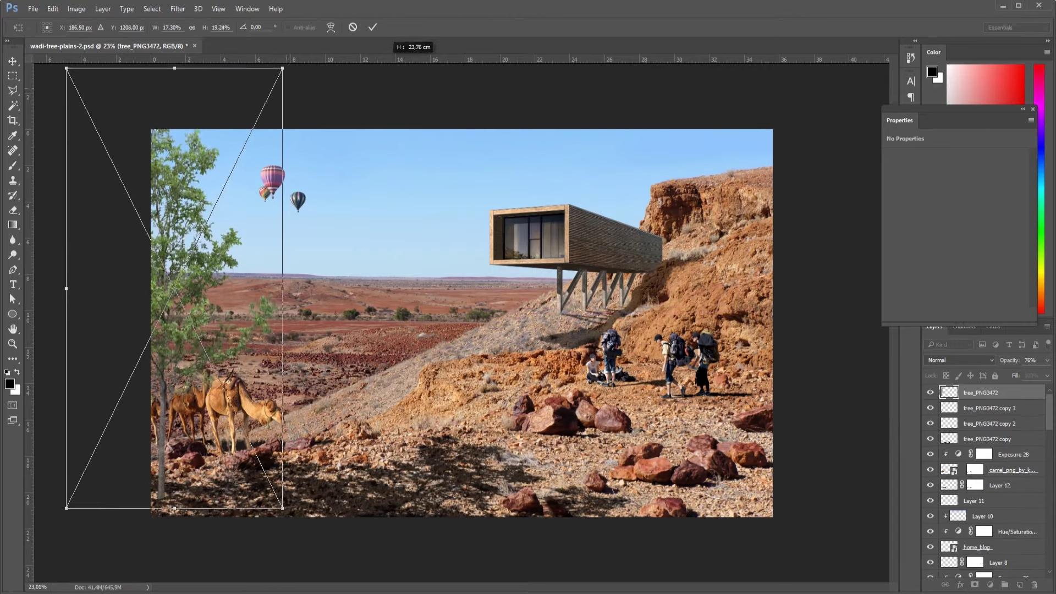
left_click_drag(282, 94, 330, 71)
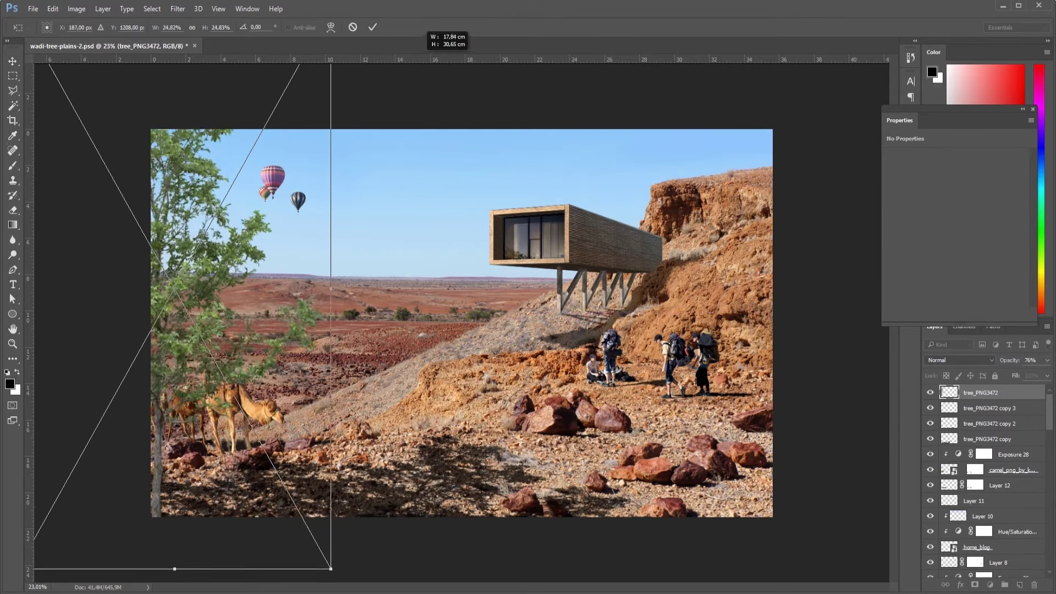
mouse_move(184, 181)
left_mouse_down()
mouse_move(201, 82)
mouse_move(213, 126)
left_mouse_up()
key("Return")
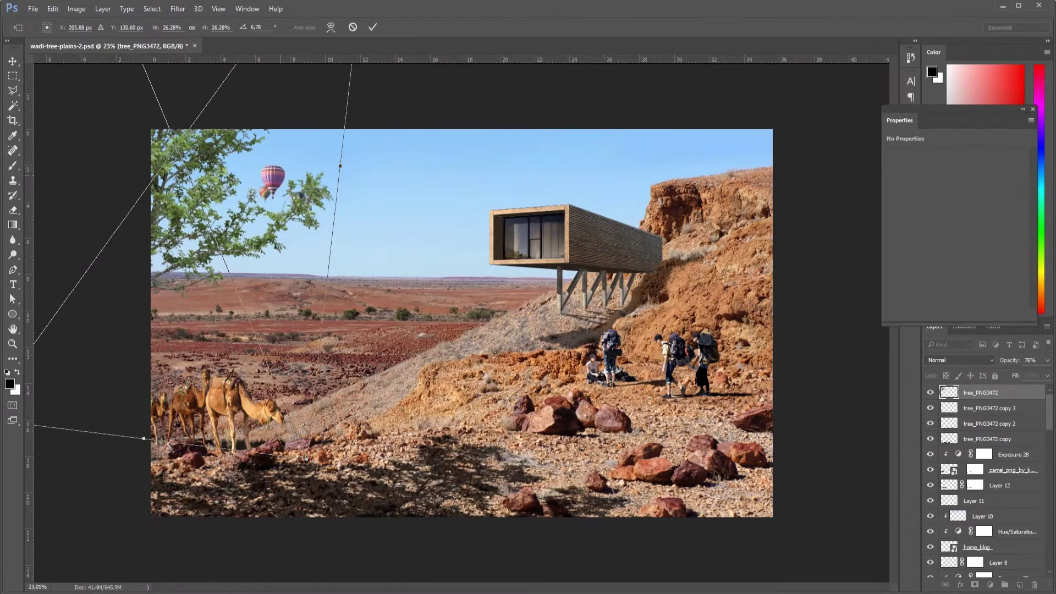
mouse_move(212, 202)
left_mouse_down()
mouse_move(163, 190)
mouse_move(181, 140)
left_mouse_up()
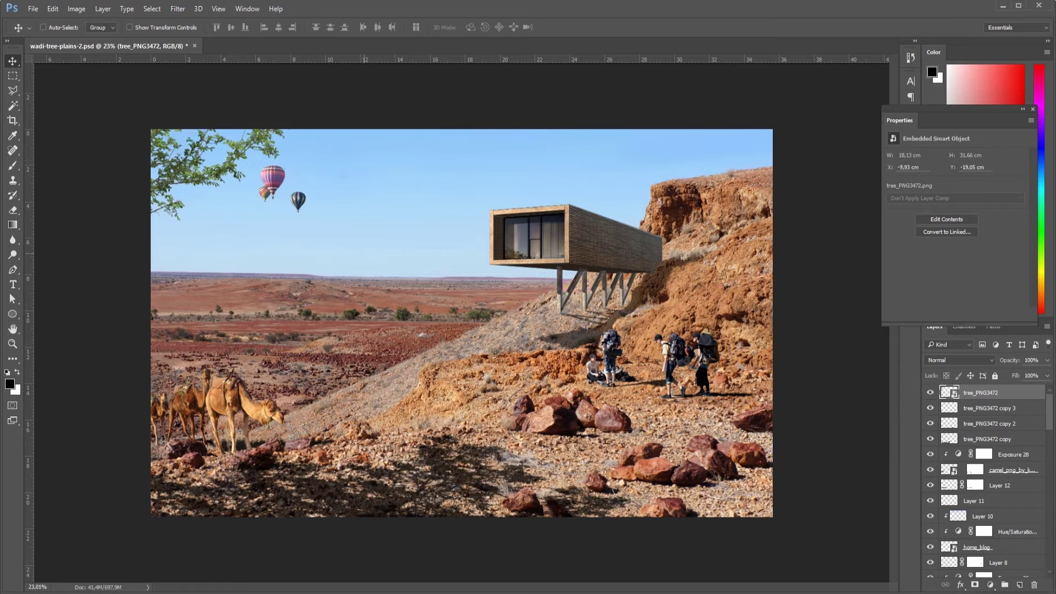
Add a Hue/Saturation adjustment layer to the tree, undoing an Exposure adjustment first.
left_click(989, 585)
left_click(934, 434)
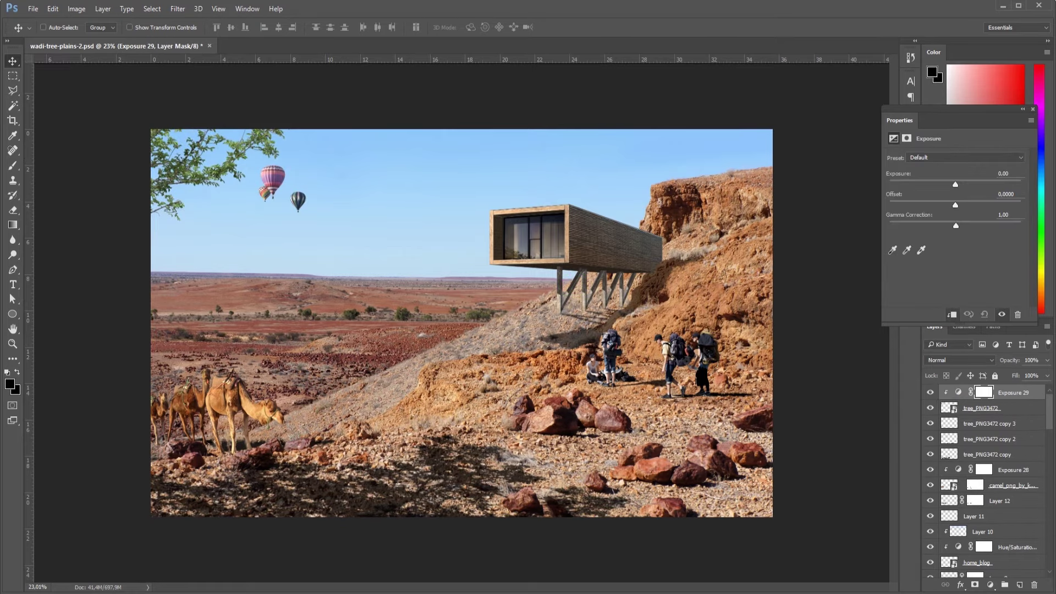
key("ctrl+z")
left_click(990, 584)
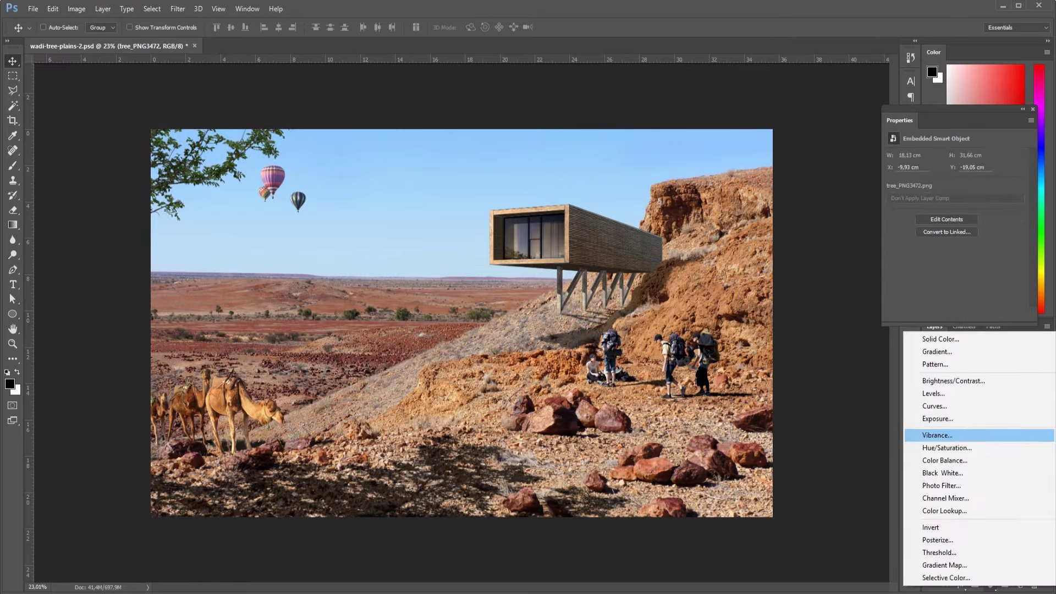
left_click(947, 448)
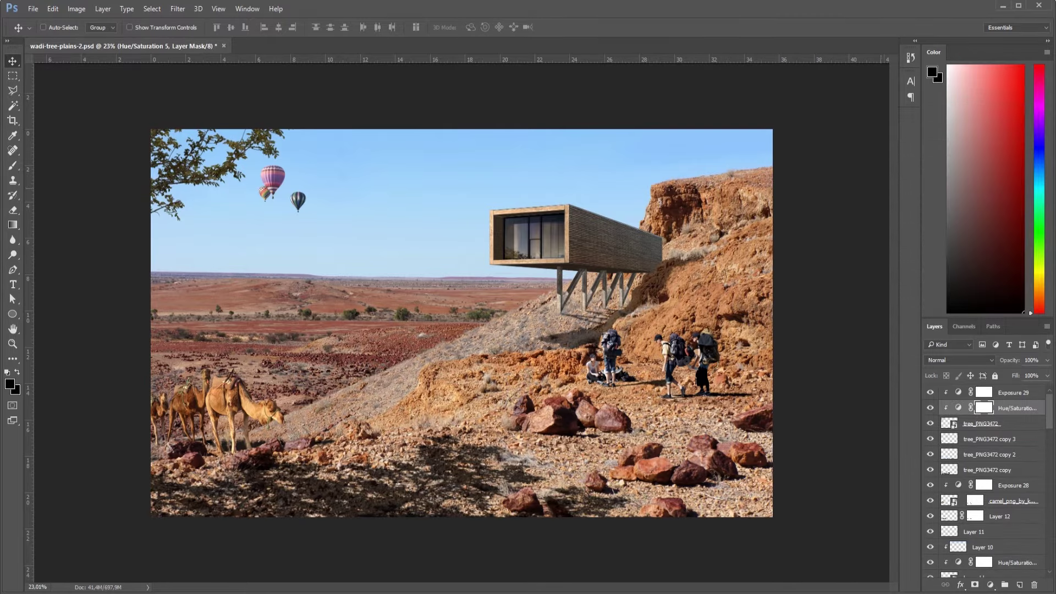
key("ctrl+plus")
scroll(461, 323, "down", 1)
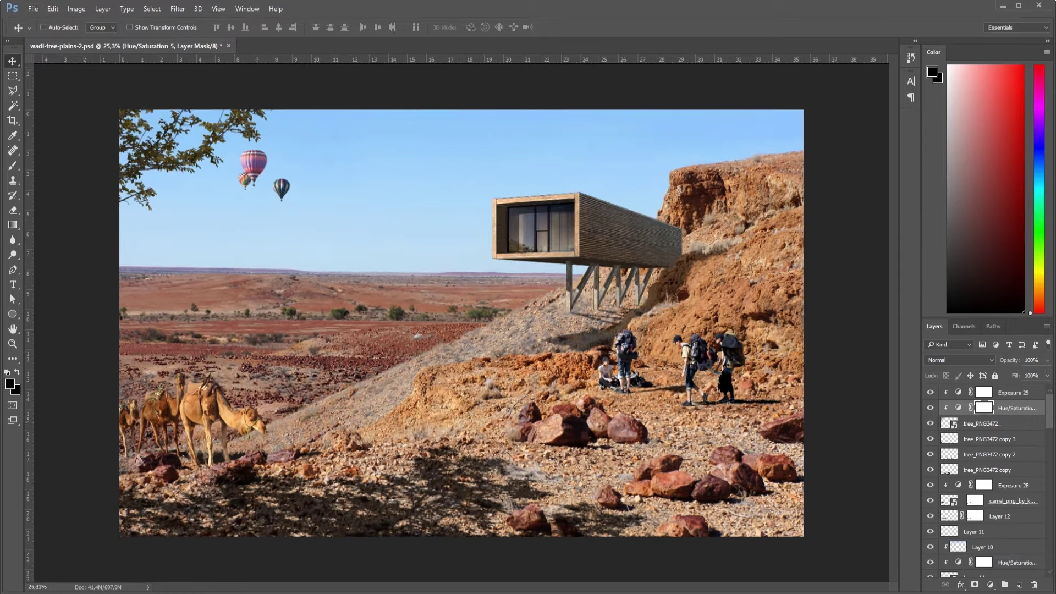
In Chrome, search images for 'bushes png'.
key("alt+Tab")
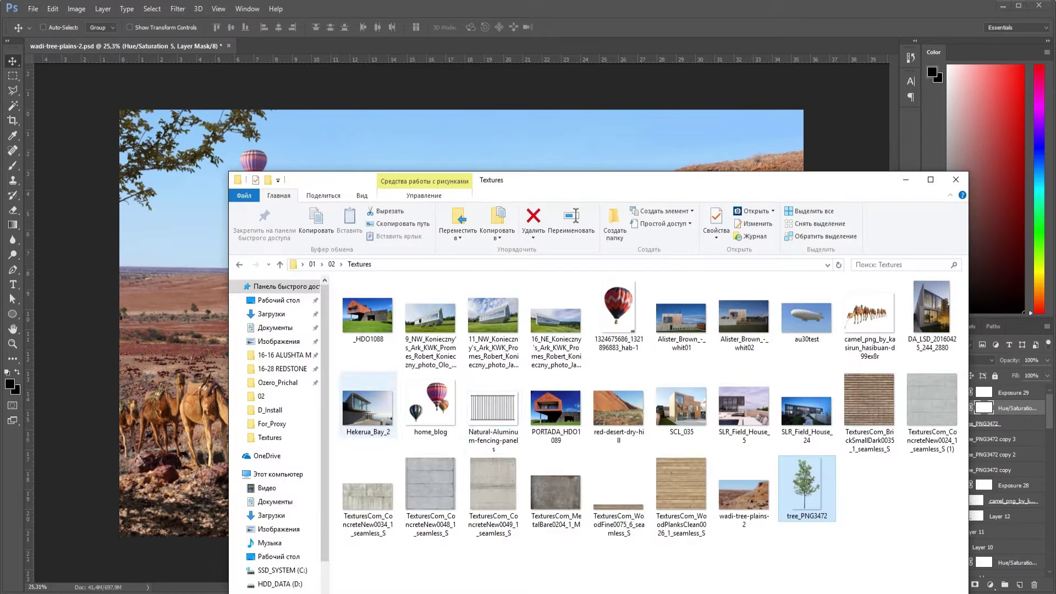
key("alt+Tab")
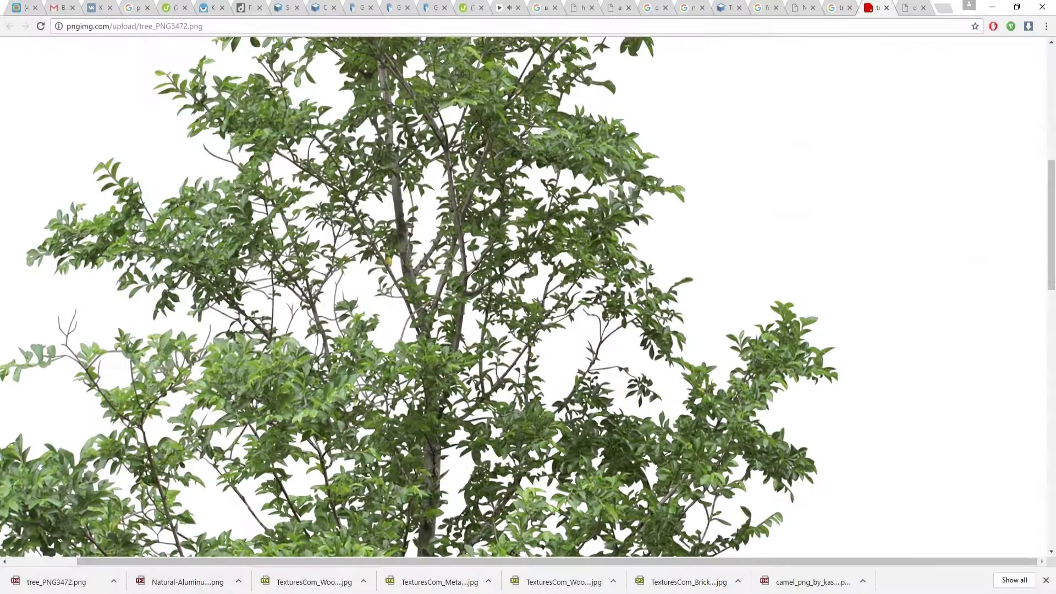
left_click(804, 7)
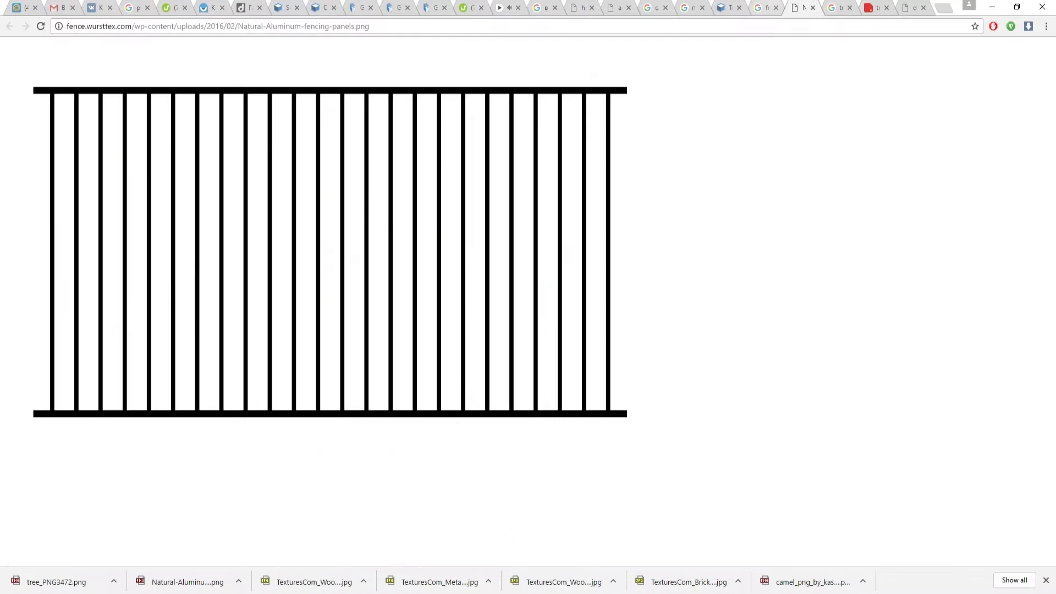
key("ctrl+shift+Tab")
key("ctrl+Tab")
key("ctrl+Tab")
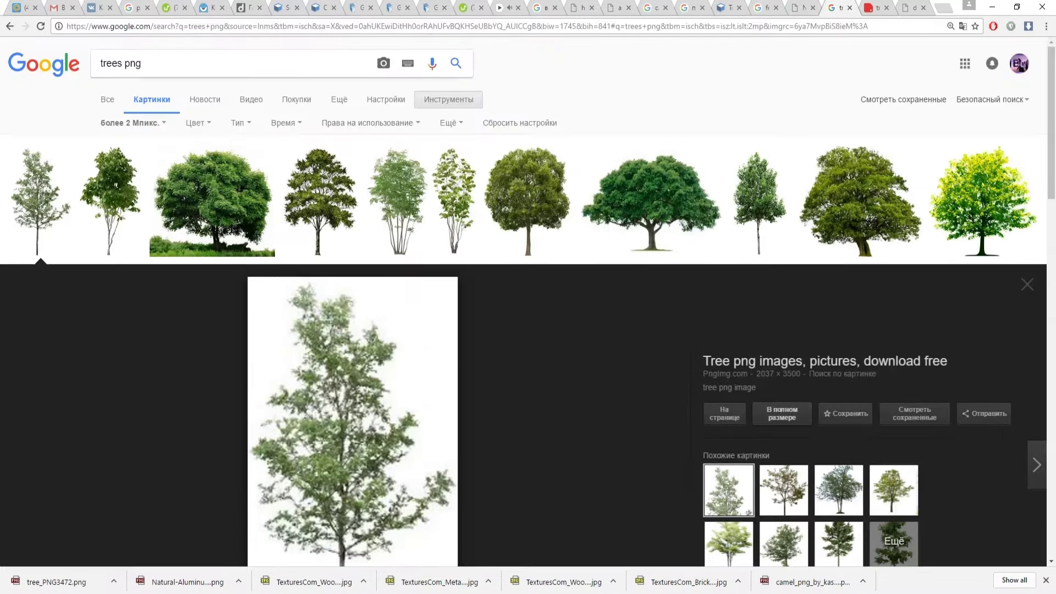
type("bushes png")
key("Return")
Save the leafy bush image 5-bush-png-image.png, then bring up the montage and project folder.
left_click(697, 308)
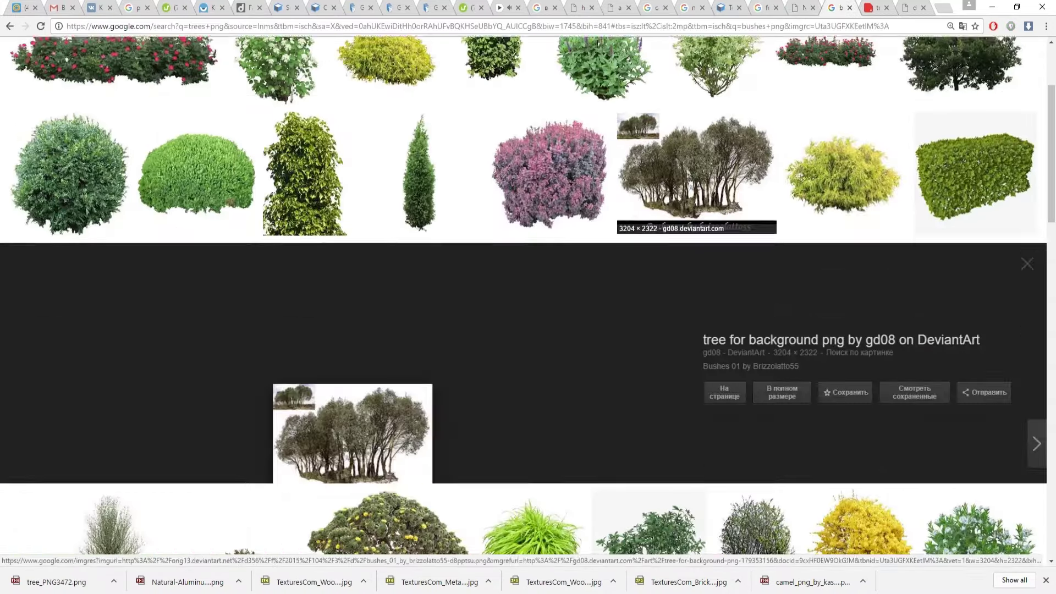
scroll(714, 77, "up", 2)
left_click(713, 77)
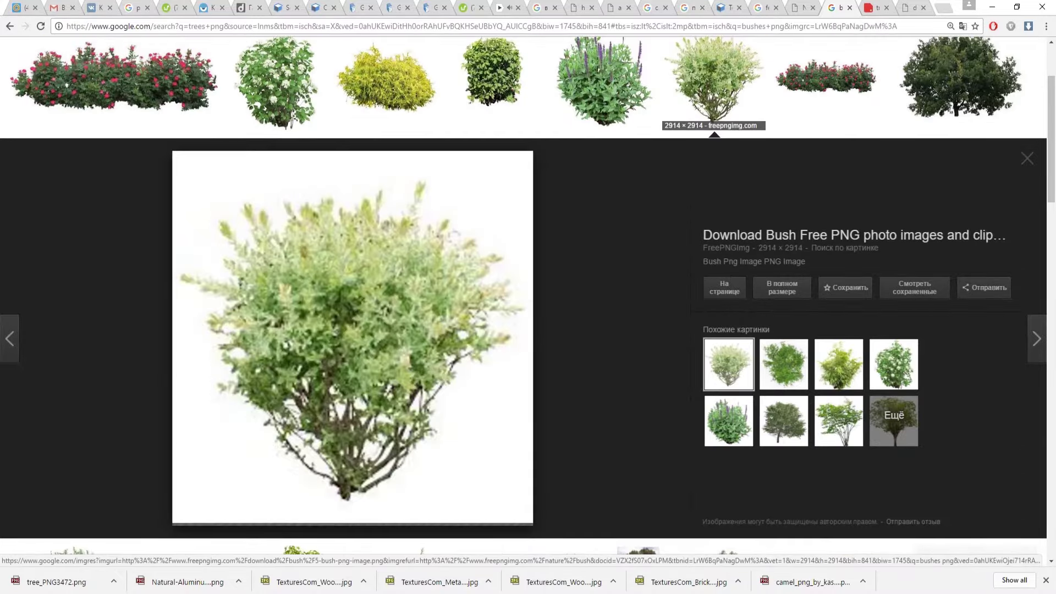
left_click(781, 287)
key("ctrl+s")
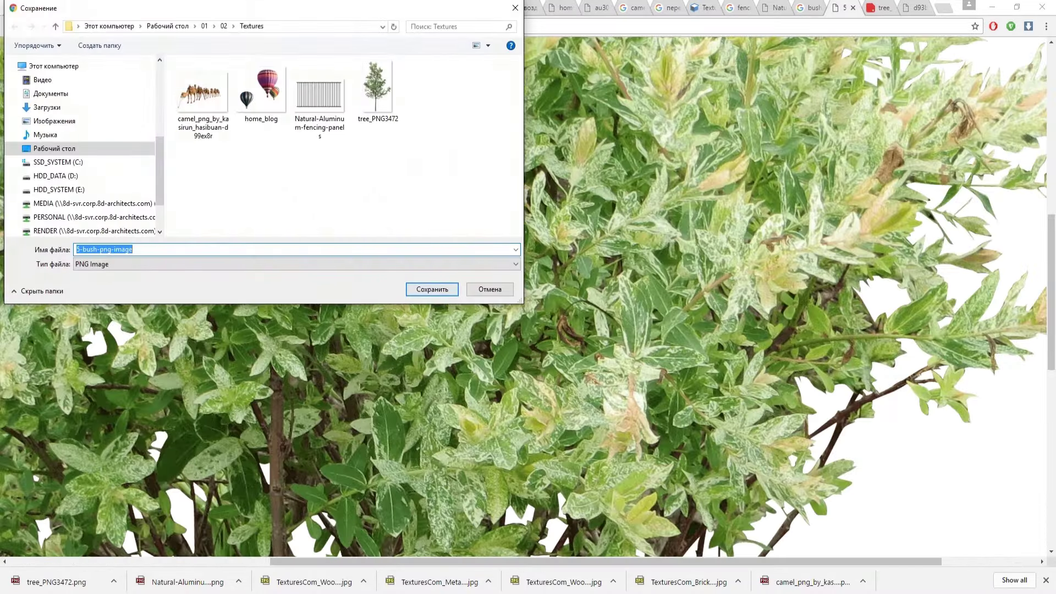
key("Return")
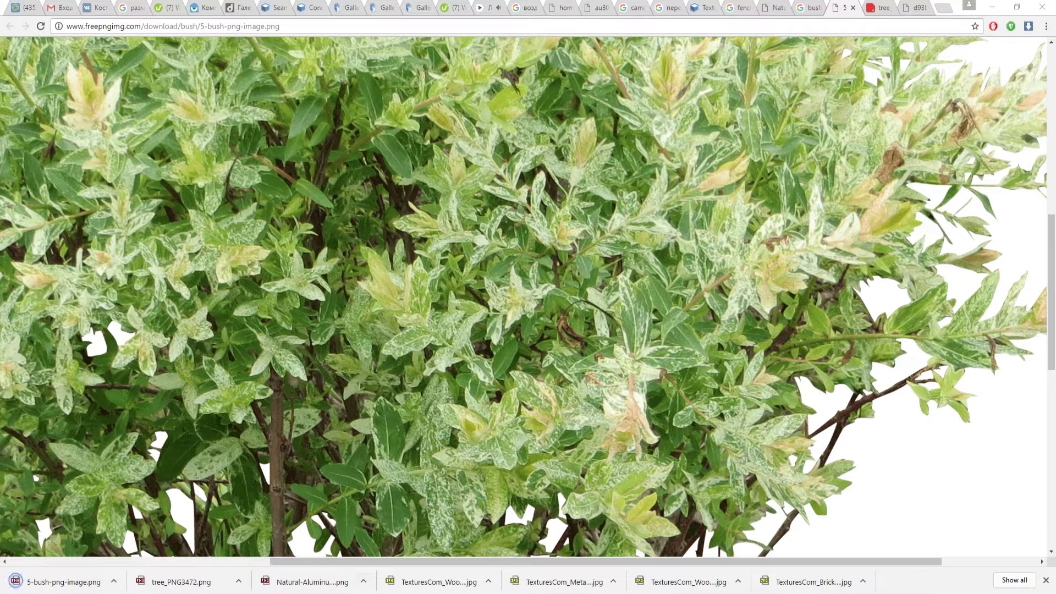
key("alt+Tab")
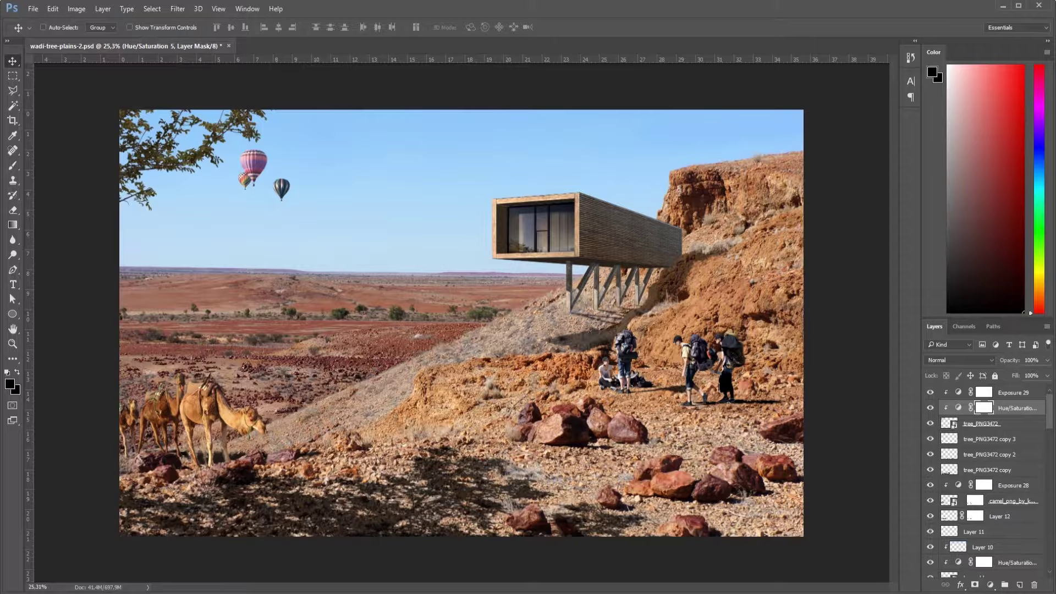
key("alt+Tab")
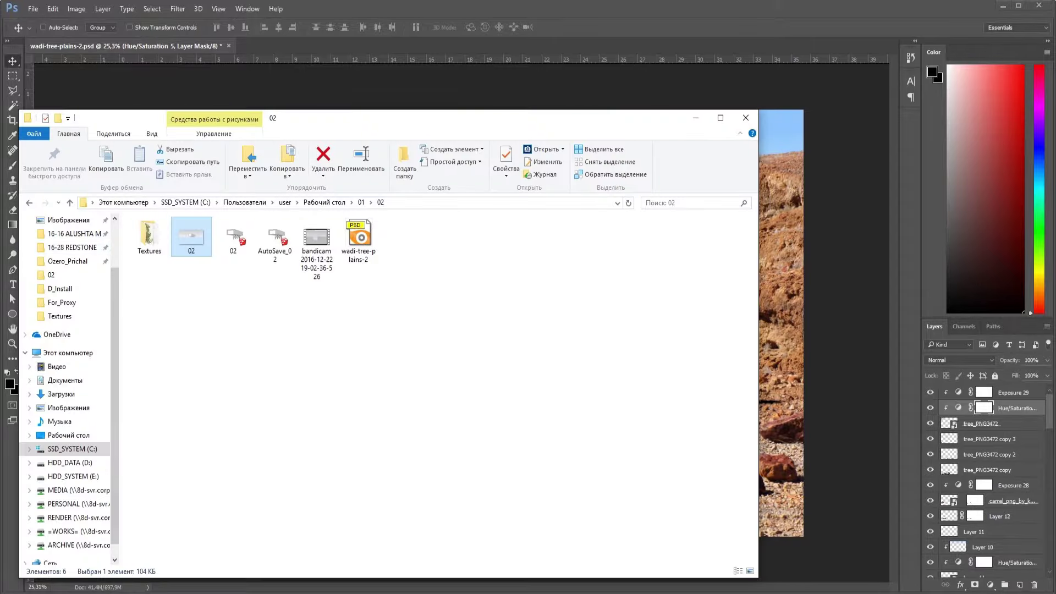
Place the bush PNG from the Textures folder into the montage and move its layer to the top.
key("alt+Tab")
left_click_drag(869, 489, 181, 352)
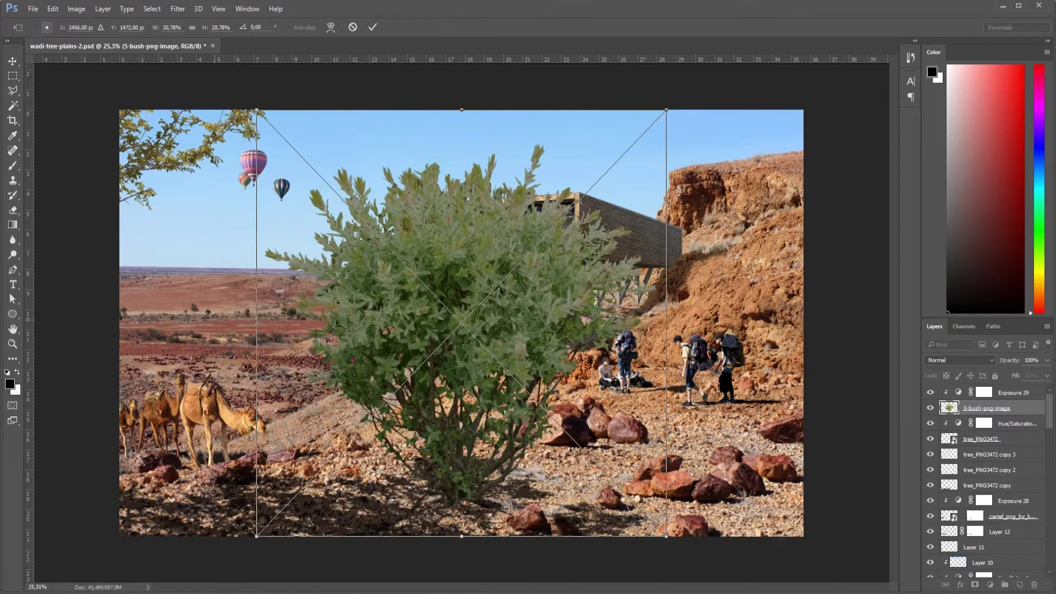
left_click_drag(462, 324, 660, 187)
key("Return")
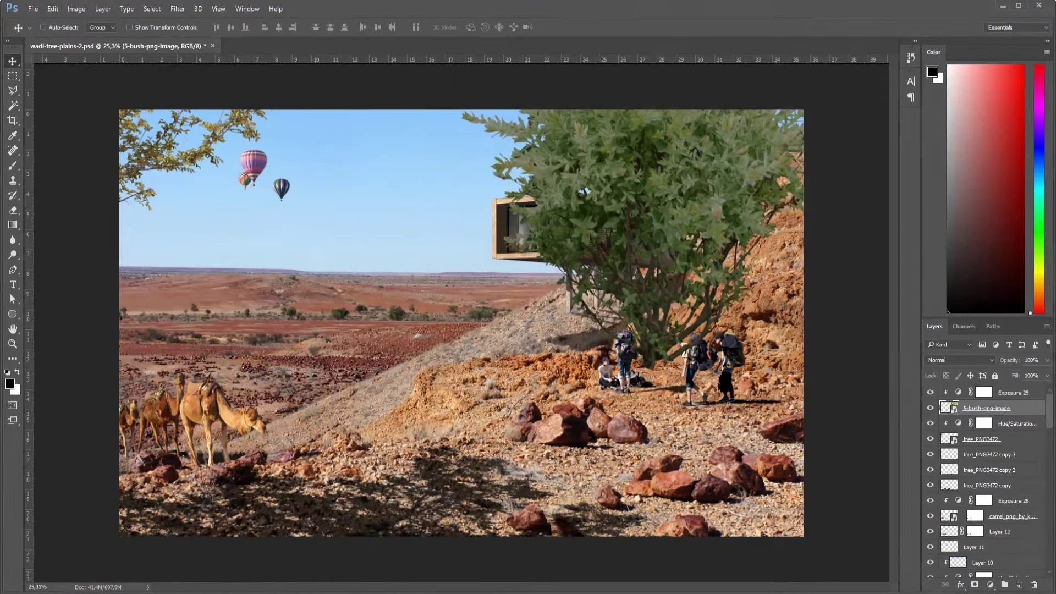
key("ctrl+bracketright")
Scale the bush down to a small size on the cliff edge.
key("ctrl+t")
scroll(462, 325, "down", 2)
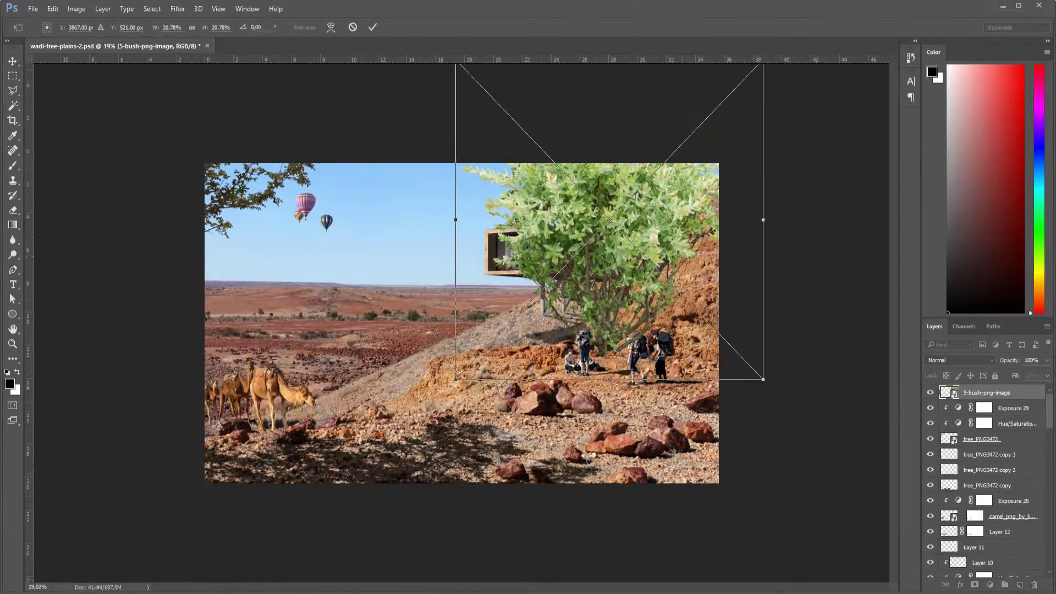
scroll(461, 323, "down", 1)
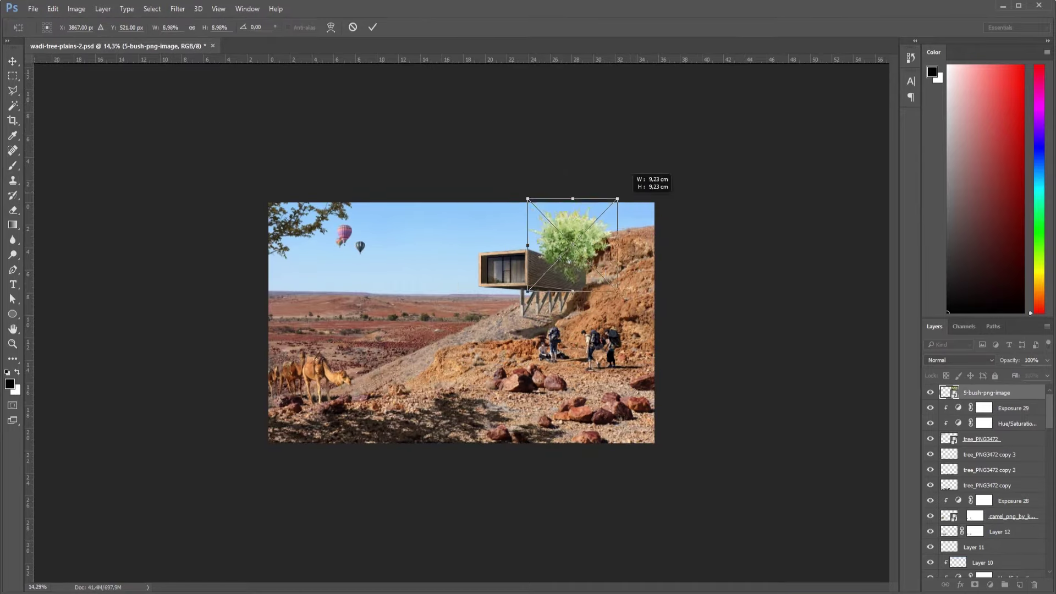
left_click_drag(688, 125, 601, 216)
scroll(461, 325, "up", 4)
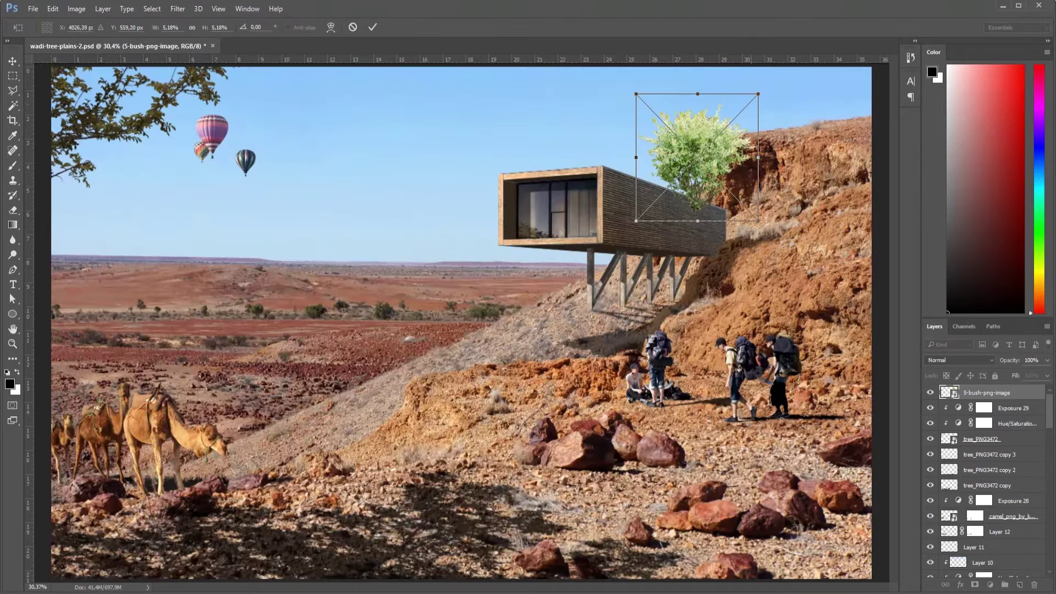
left_click_drag(757, 95, 732, 146)
left_click_drag(733, 206, 732, 206)
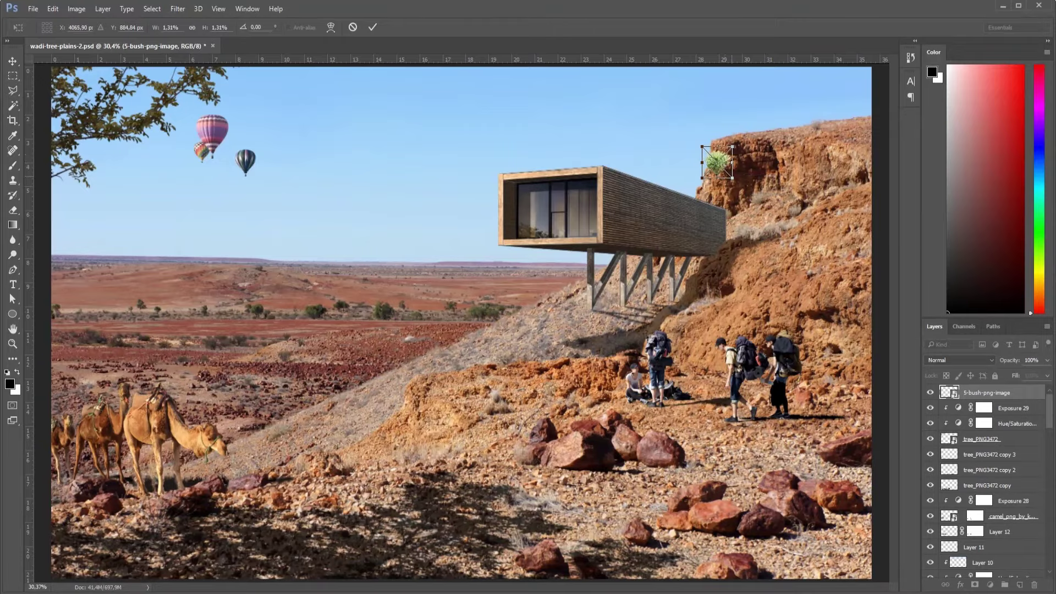
scroll(732, 154, "up", 4)
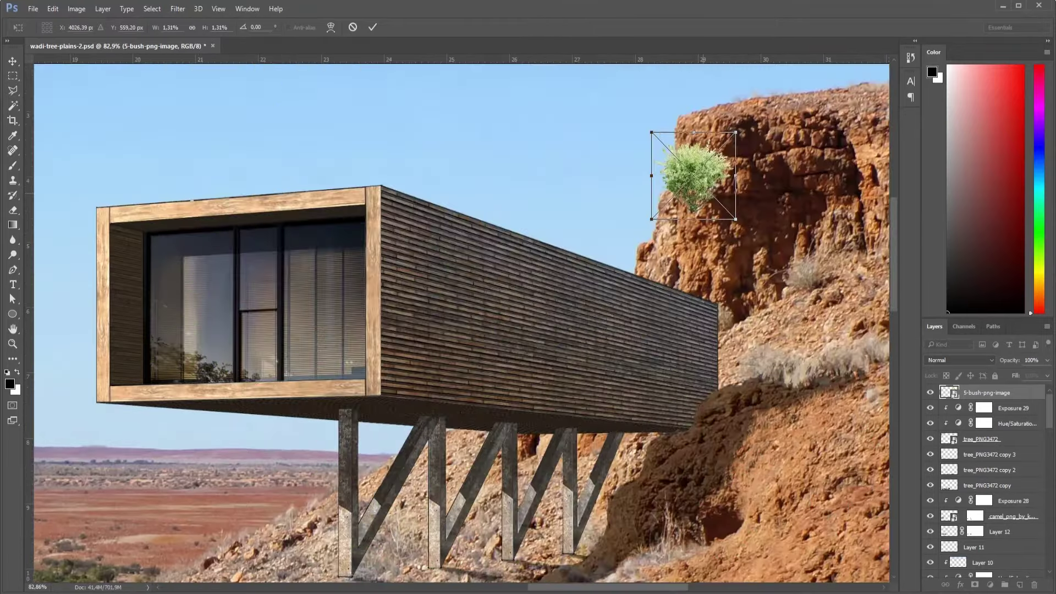
key("Return")
Move the bush down onto the slope and shrink it slightly.
left_click_drag(693, 176, 721, 400)
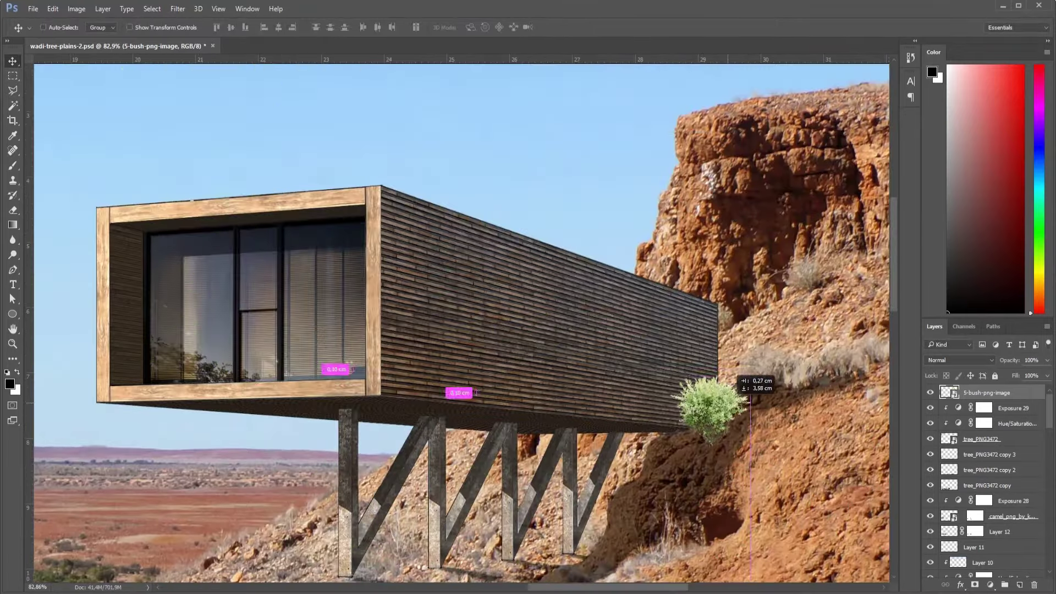
key("ctrl+t")
mouse_move(762, 356)
left_mouse_down()
mouse_move(694, 427)
mouse_move(721, 397)
left_mouse_up()
key("Return")
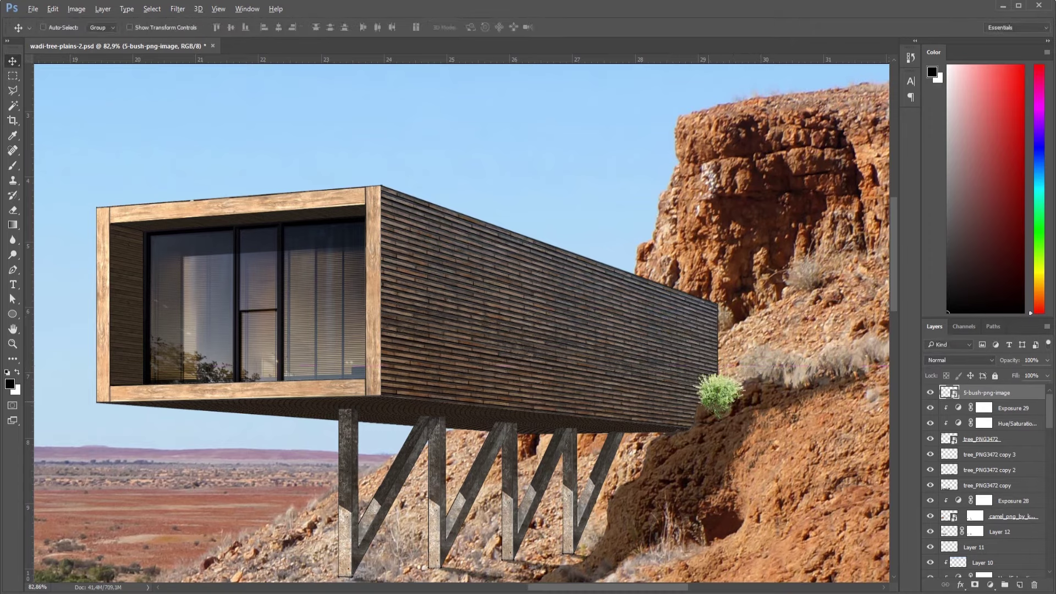
key("ctrl+alt+z")
key("ctrl+alt+z")
Duplicate the bush along the slope, shrinking the copy and moving it further down.
scroll(729, 446, "up", 3)
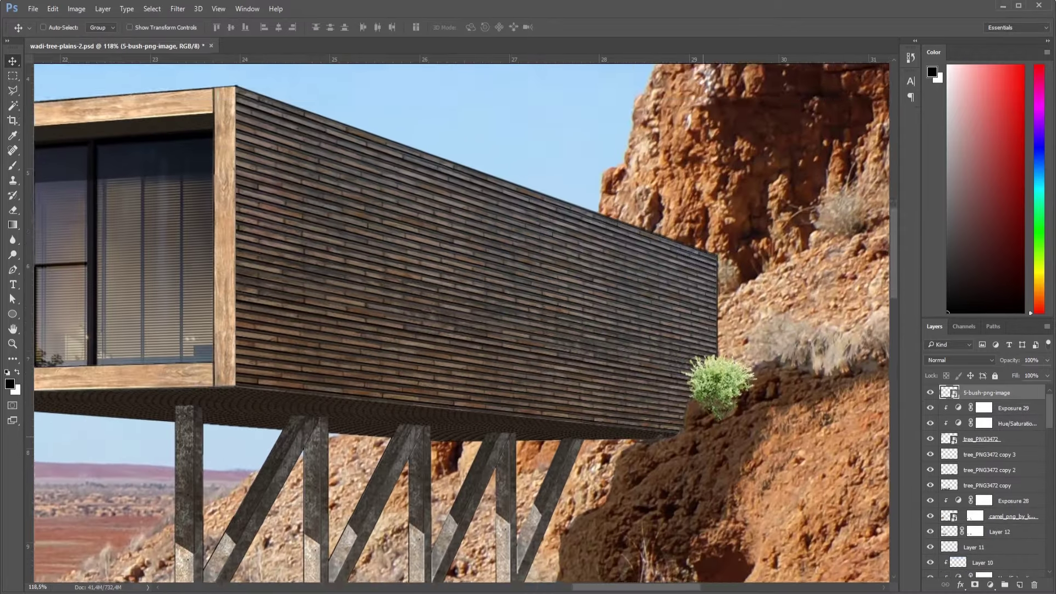
scroll(729, 446, "down", 3)
mouse_move(731, 287)
left_mouse_down()
mouse_move(671, 307)
mouse_move(721, 282)
mouse_move(708, 292)
left_mouse_up()
key("ctrl+t")
mouse_move(662, 341)
left_mouse_down()
mouse_move(603, 410)
mouse_move(638, 386)
mouse_move(337, 523)
mouse_move(329, 516)
left_mouse_up()
key("Return")
Adjust two more bush copies and duplicate another bush lower on the slope for resizing.
key("ctrl+t")
key("Return")
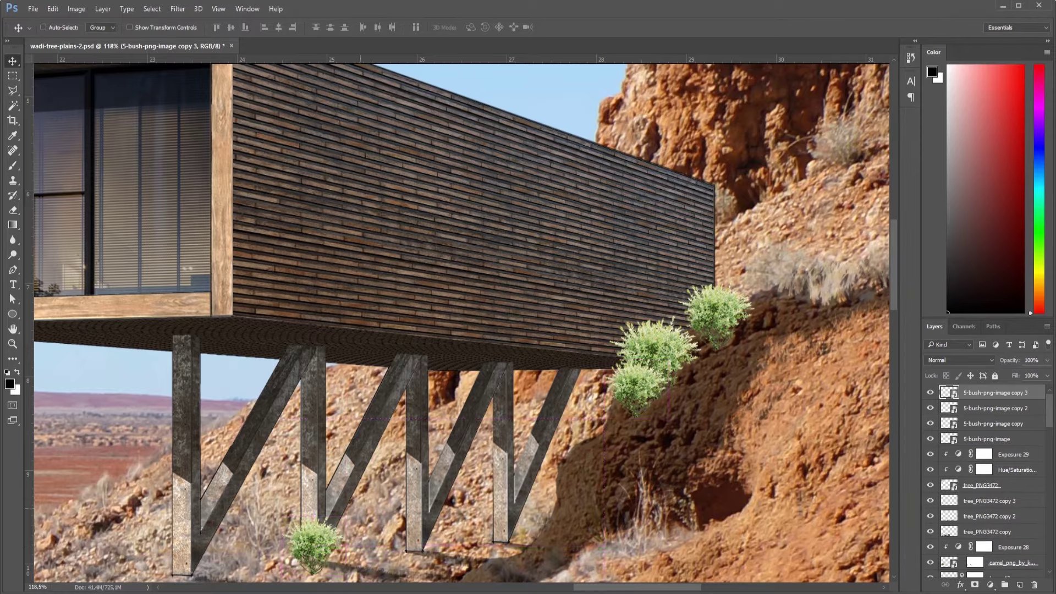
key("ctrl+t")
key("Return")
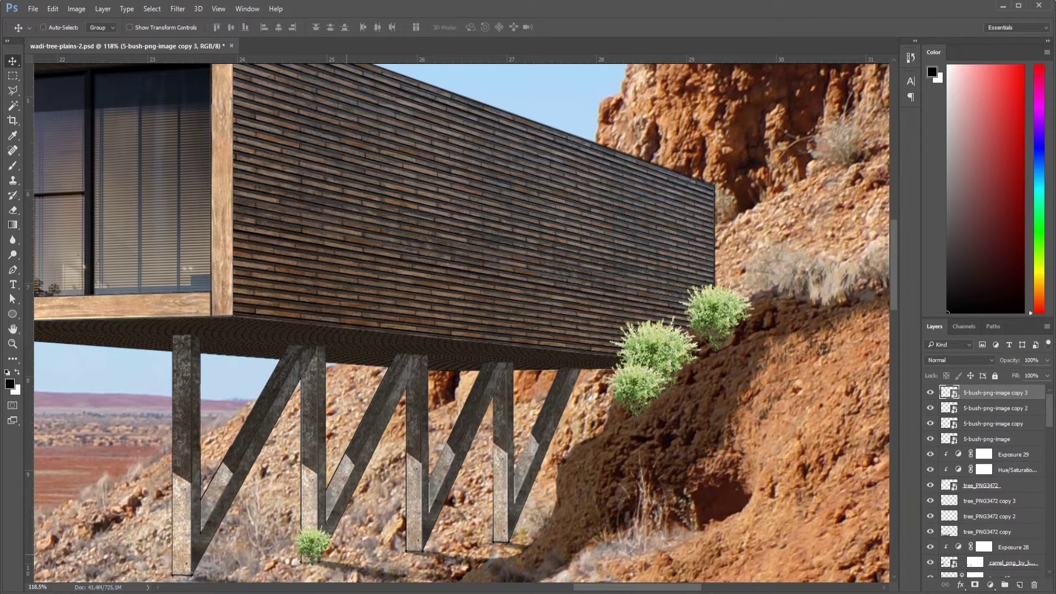
scroll(525, 276, "down", 2)
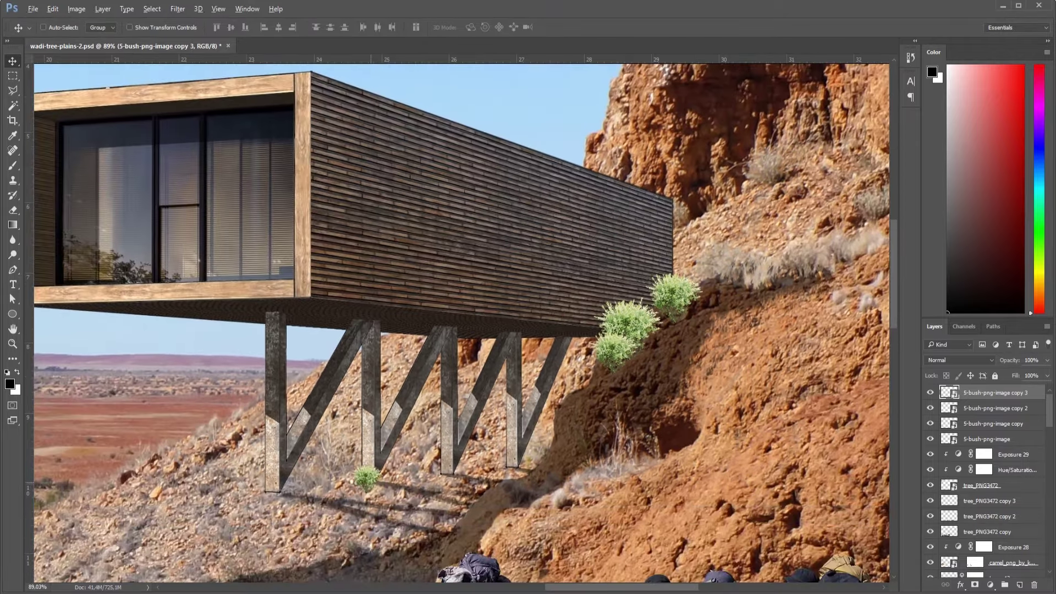
left_click_drag(367, 477, 401, 468)
key("ctrl+t")
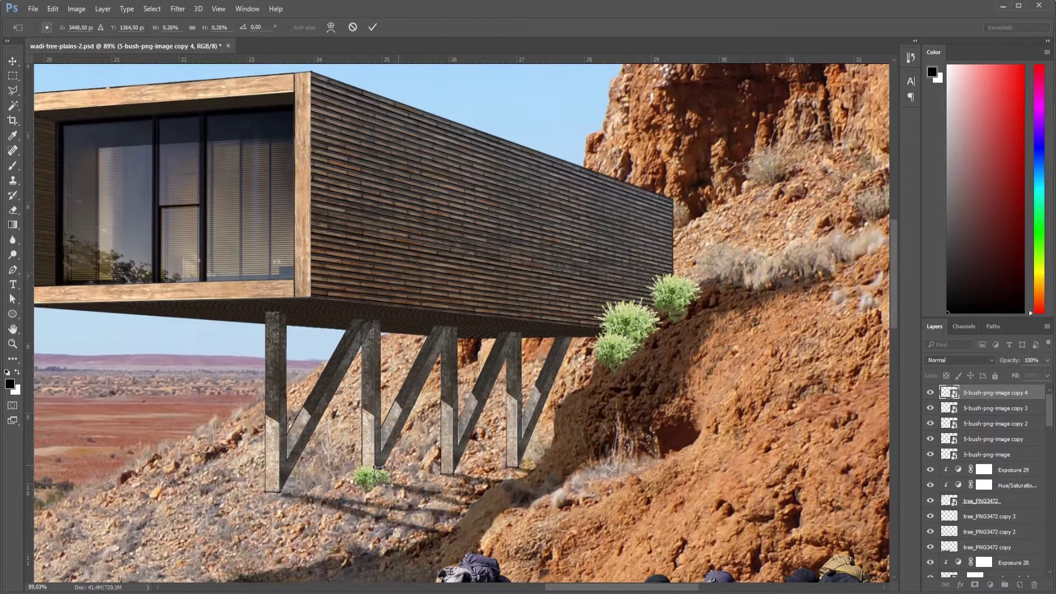
Commit the last bush copy and group two bush layers together.
key("Return")
left_click(994, 423)
left_click(986, 454, "shift")
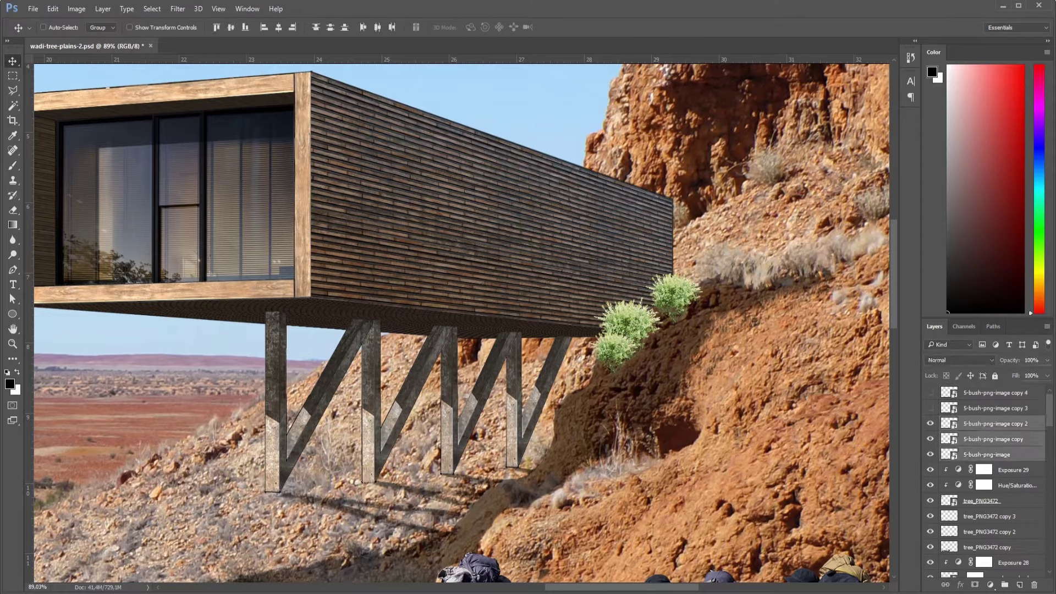
key("ctrl+g")
Add an Exposure adjustment clipped to the bush group and lower its exposure.
left_click(989, 584)
left_click(935, 419)
left_click_drag(935, 419, 934, 423)
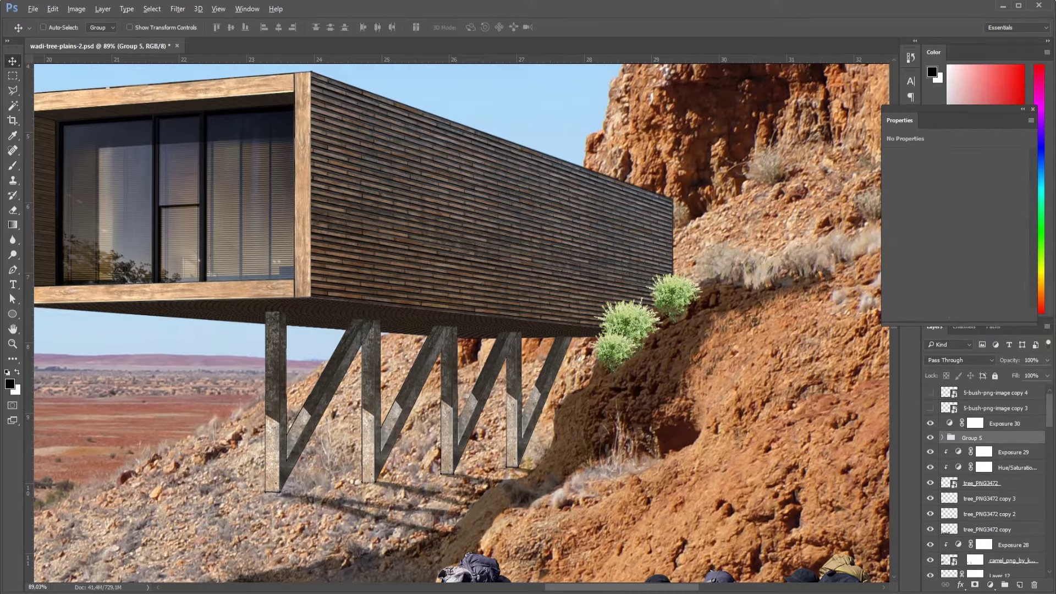
key("ctrl+alt+g")
left_click_drag(955, 184, 929, 184)
Add a Hue/Saturation adjustment lowering the bushes' lightness, then raise exposure slightly.
left_click(989, 585)
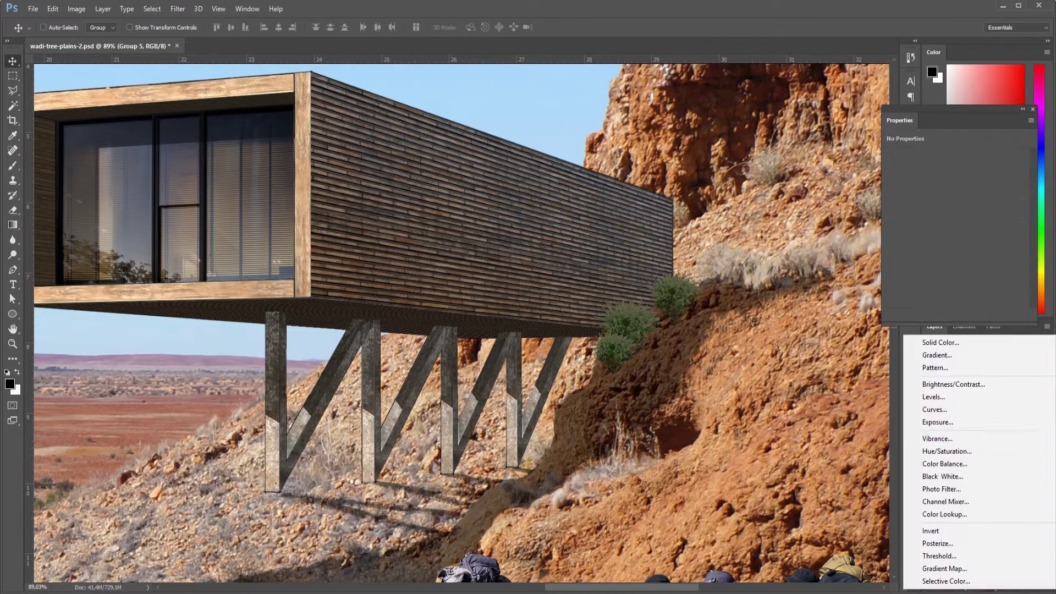
left_click(935, 467)
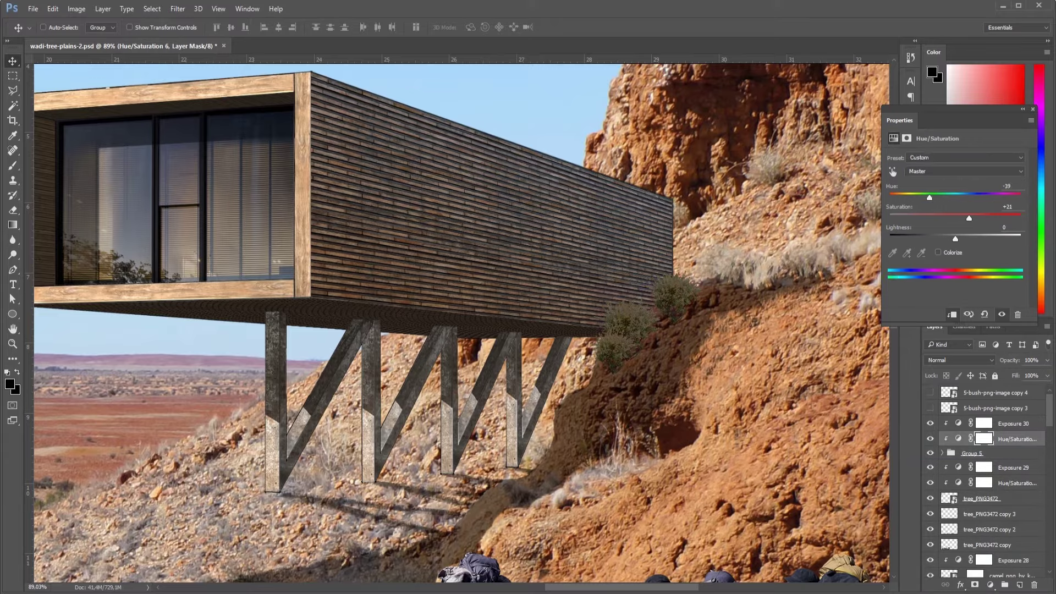
left_click_drag(955, 239, 947, 239)
left_click(1012, 424)
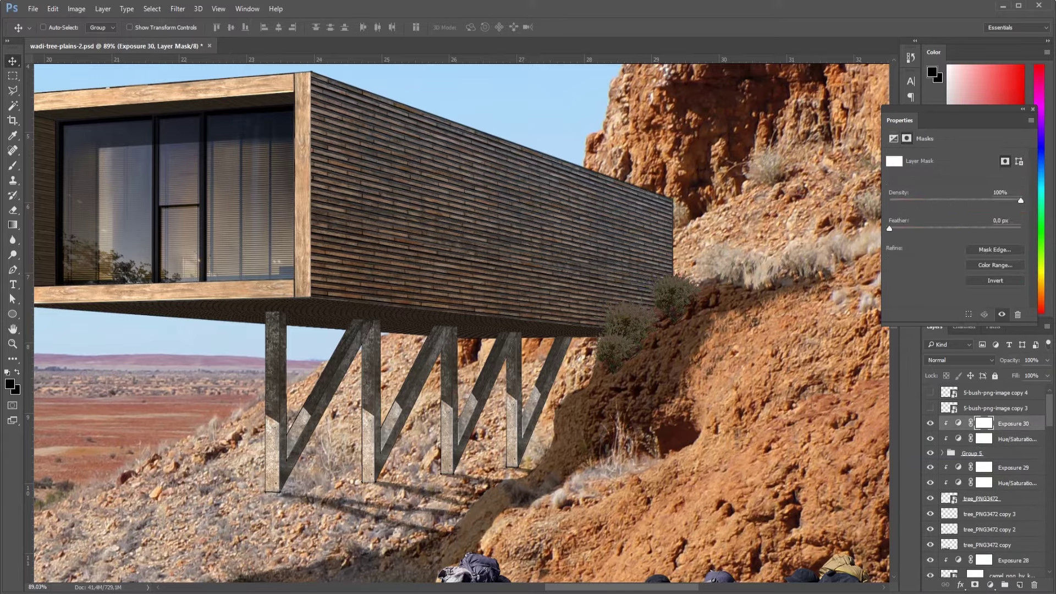
left_click(893, 138)
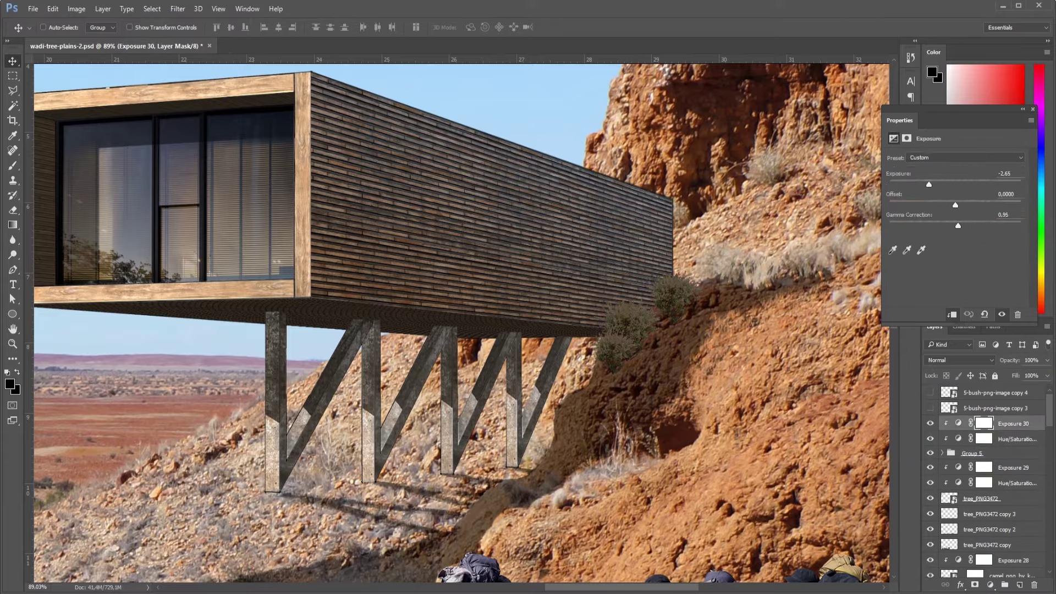
left_click_drag(932, 184, 942, 184)
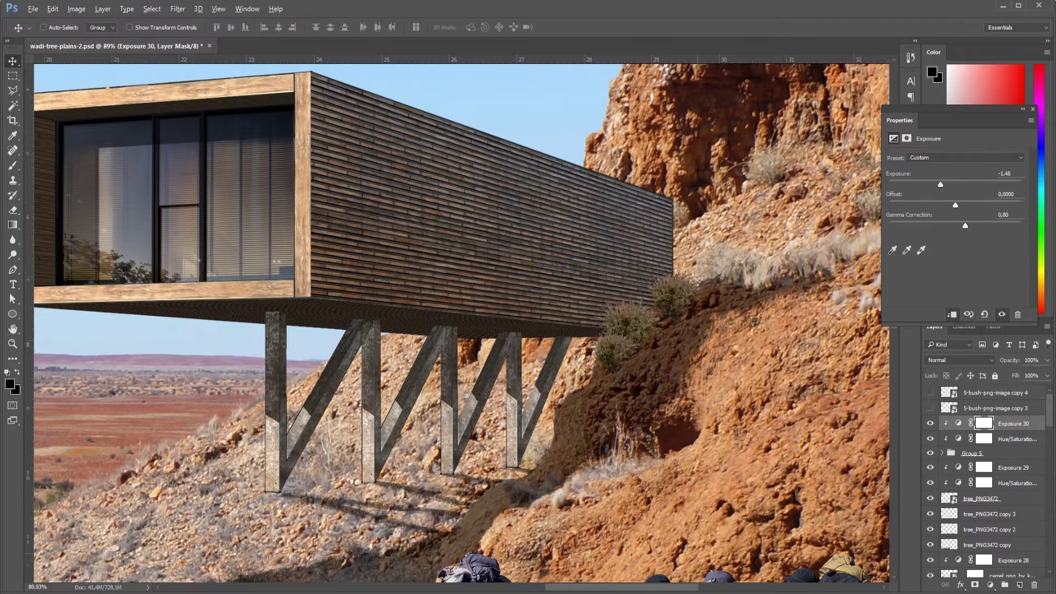
Group the remaining bush layers, including the one below the cabin, into Group 6.
scroll(702, 316, "down", 2)
scroll(702, 316, "down", 2)
scroll(702, 316, "down", 1)
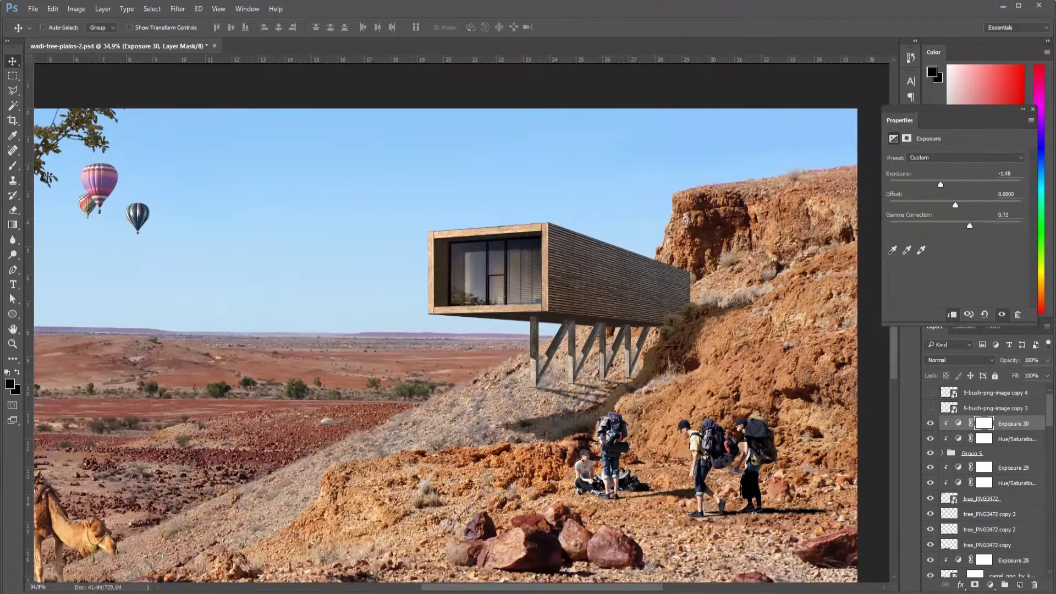
scroll(583, 386, "up", 2)
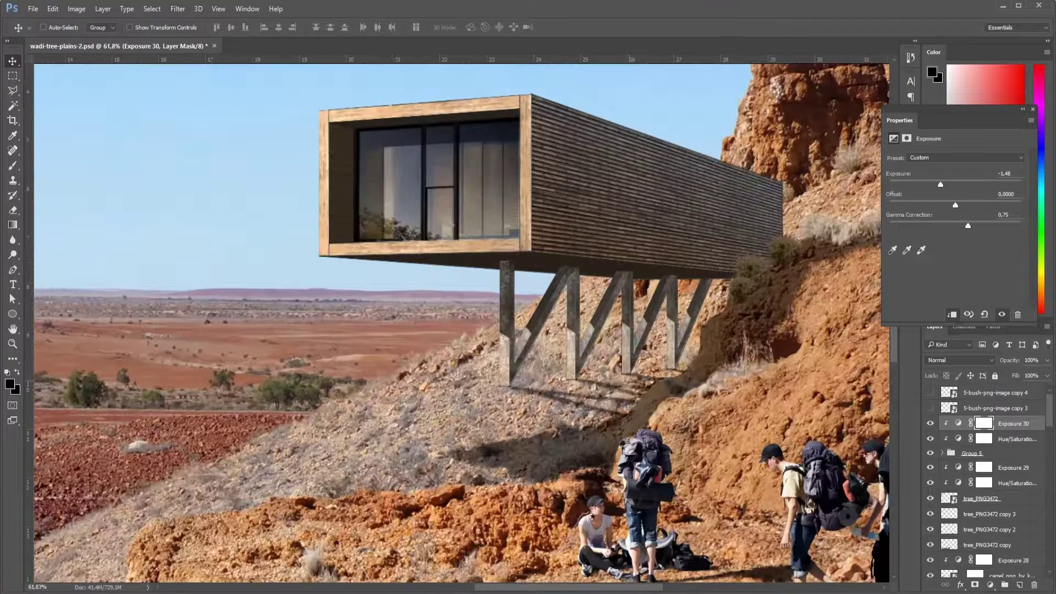
scroll(583, 386, "up", 2)
left_click(995, 408)
left_click(995, 392, "shift")
key("ctrl+g")
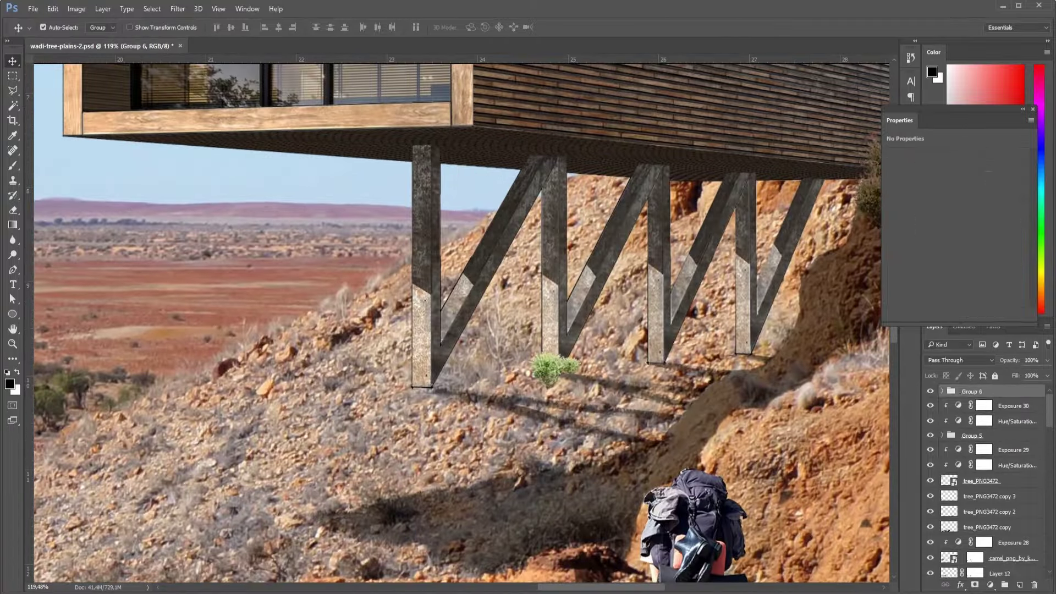
Add Hue/Saturation and clipped Exposure adjustments to Group 6.
left_click(989, 585)
left_click(951, 448)
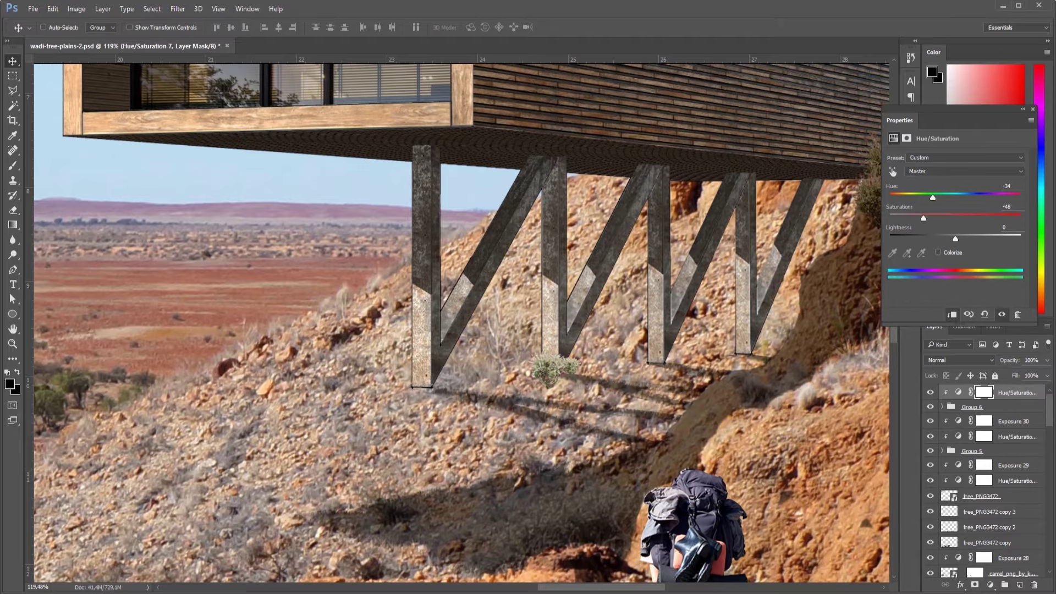
left_click(971, 406)
left_click(990, 585)
left_click(930, 417)
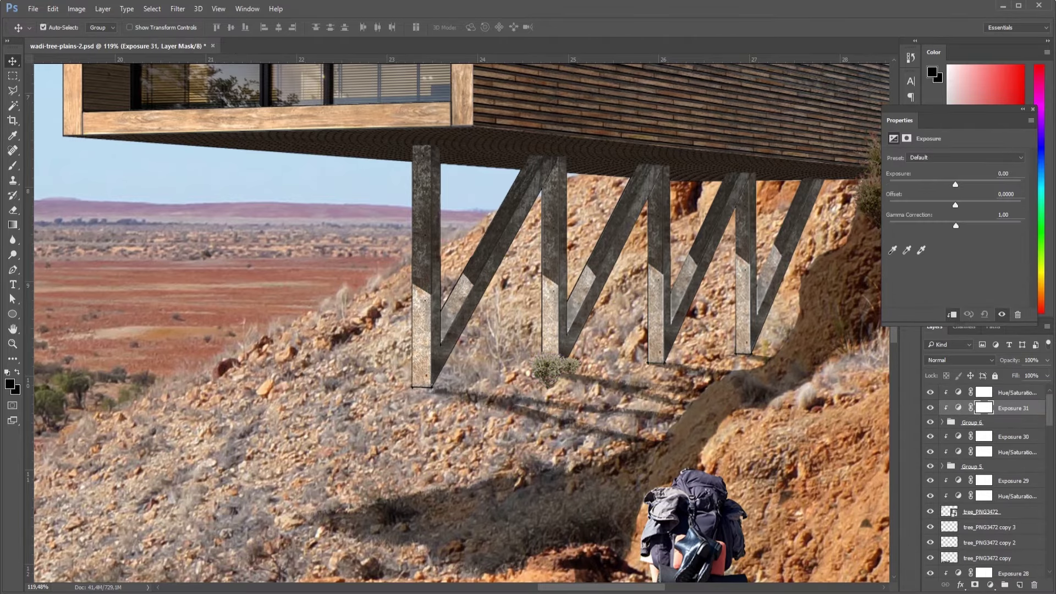
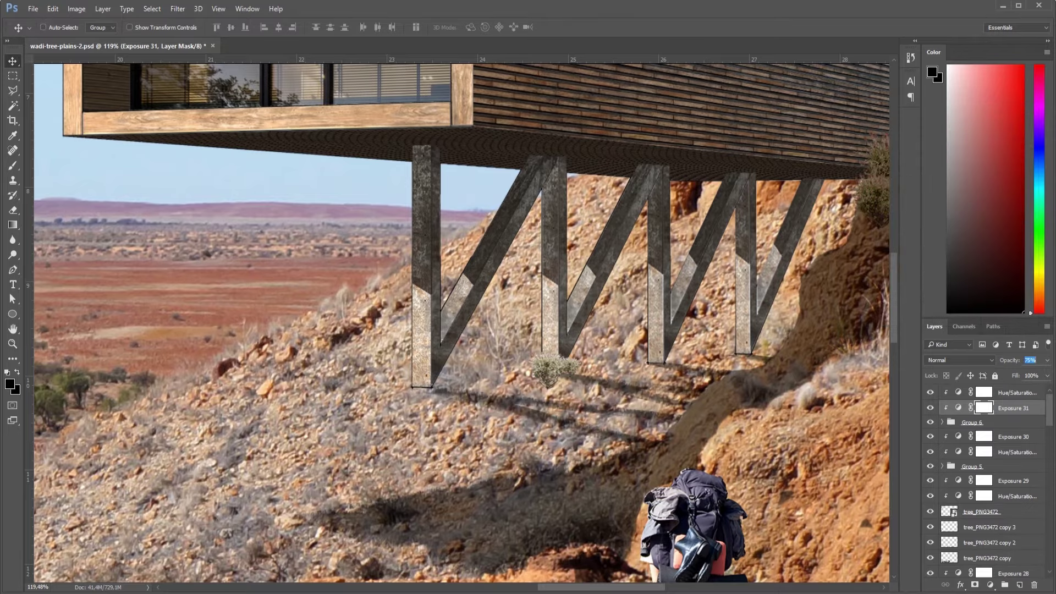
Zoom in on the bush and create a new shadow layer with a small brush.
key("Escape")
scroll(550, 374, "up", 3)
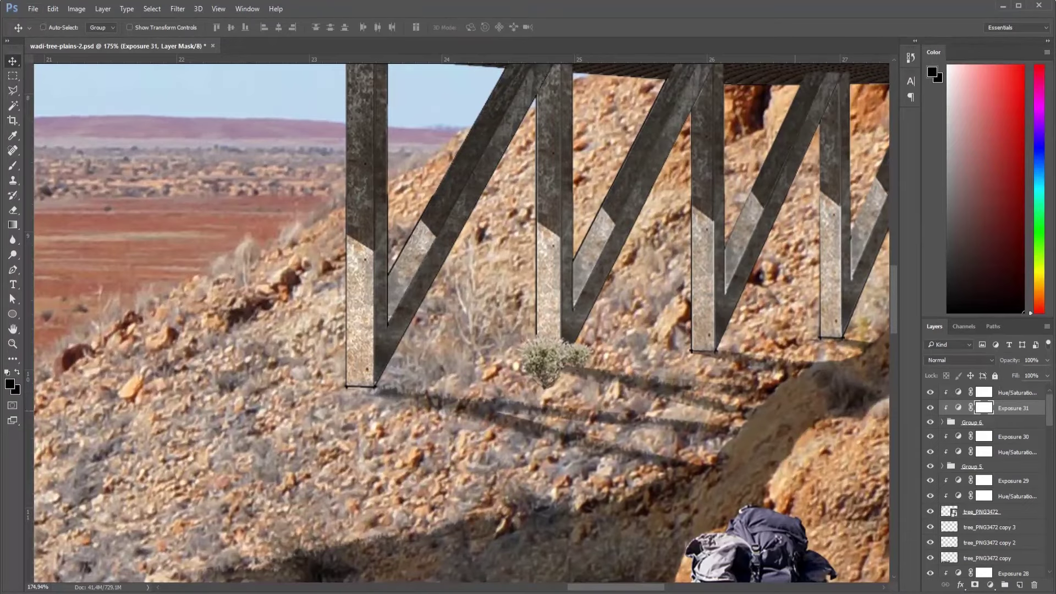
key("alt+bracketright")
key("ctrl+shift+n")
key("Return")
key("b")
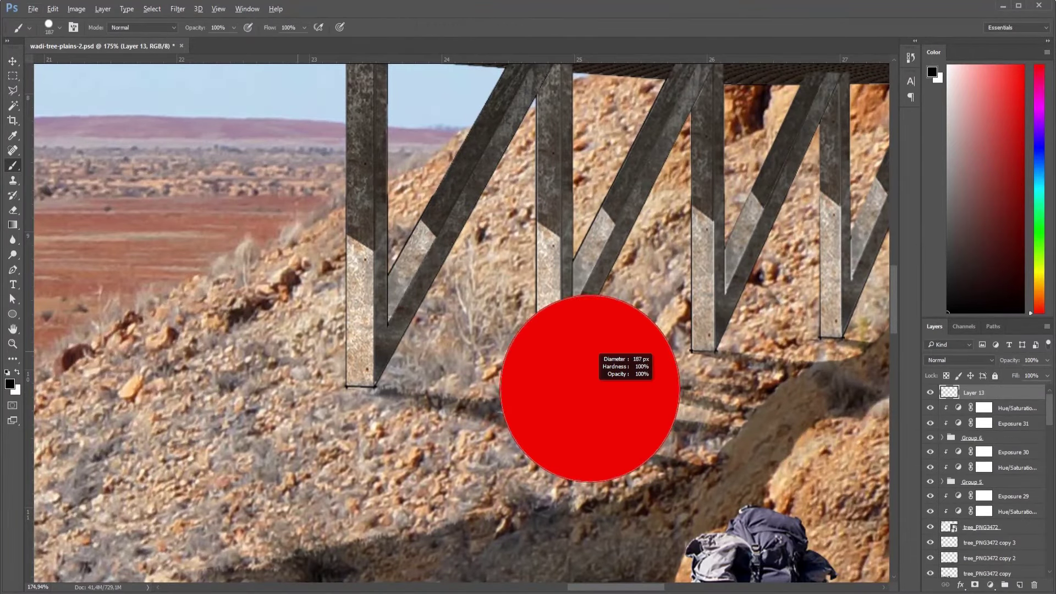
left_click_drag(589, 388, 550, 388)
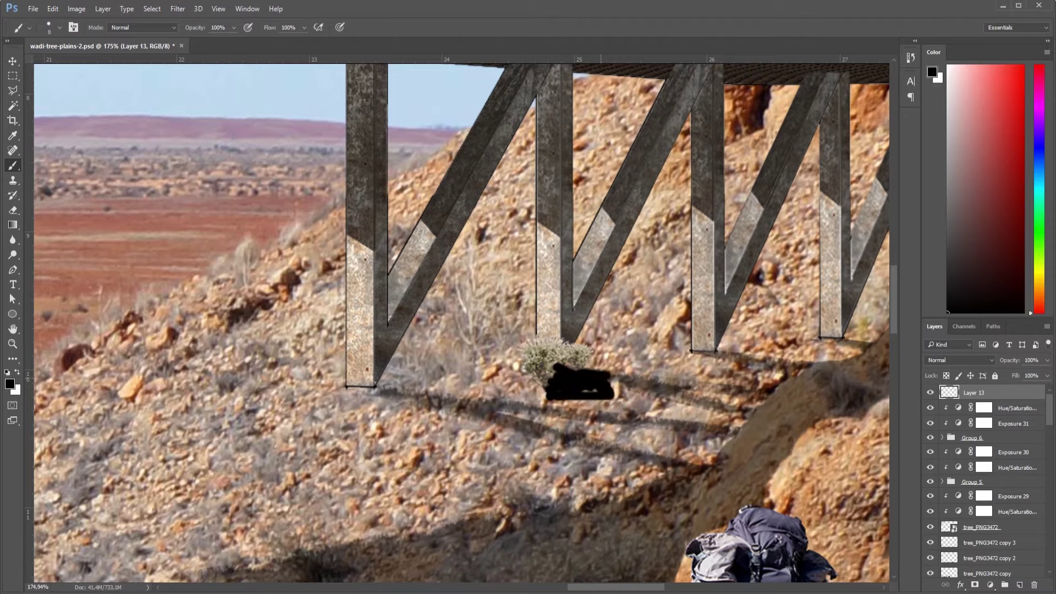
Place the shadow layer below Group 6 at 71% opacity, with a larger brush and black as background colour.
left_click_drag(930, 394, 930, 444)
type("71")
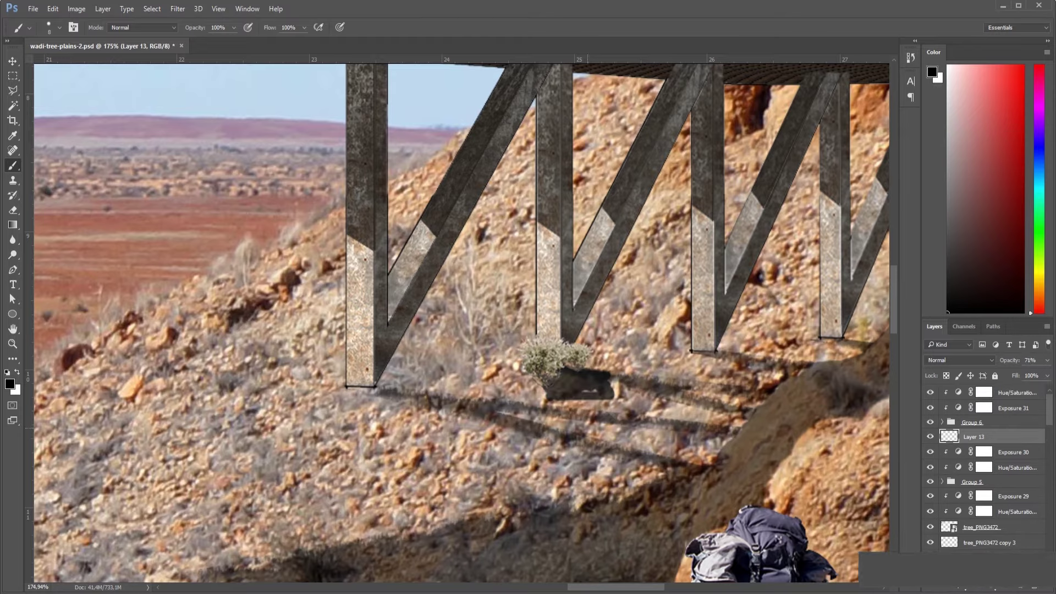
left_click_drag(538, 381, 589, 381)
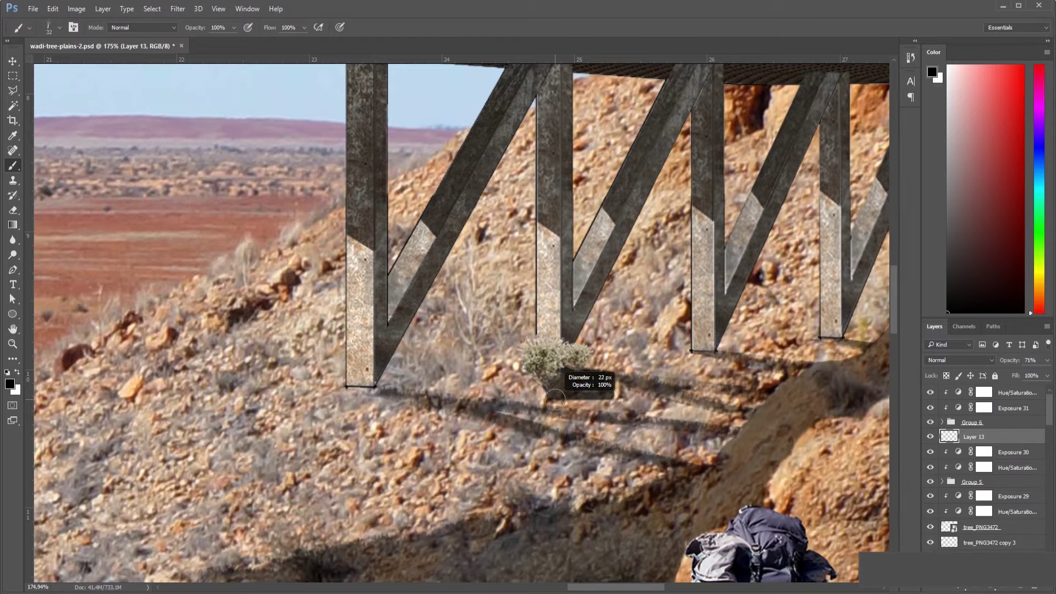
key("i")
left_click(15, 390)
left_click(274, 194)
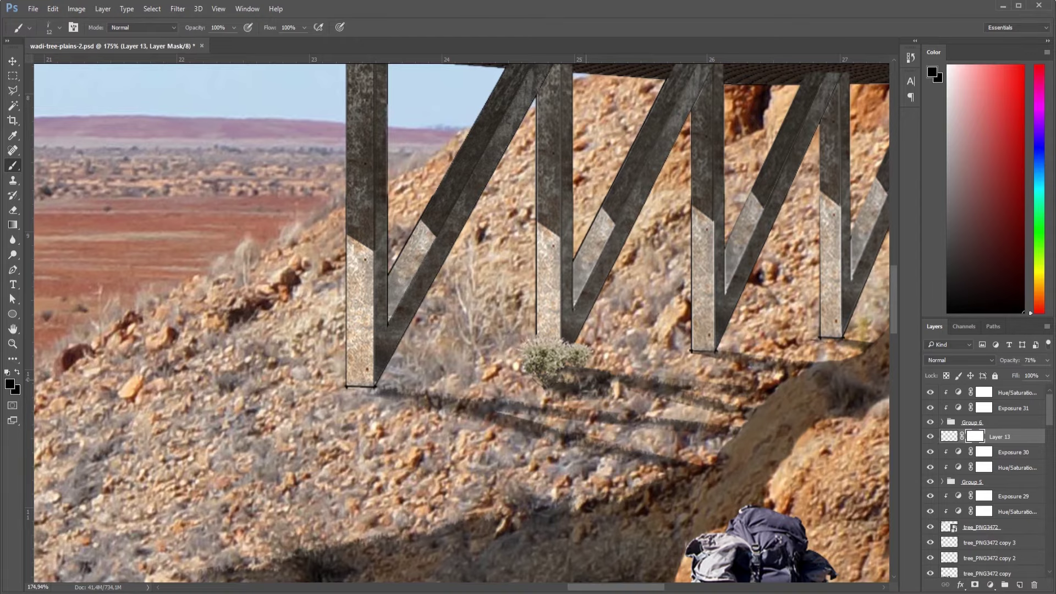
Retune the bush's Hue/Saturation 7 adjustment to hue -44 and saturation -20.
scroll(603, 381, "down", 3)
scroll(603, 381, "down", 2)
scroll(602, 381, "up", 2)
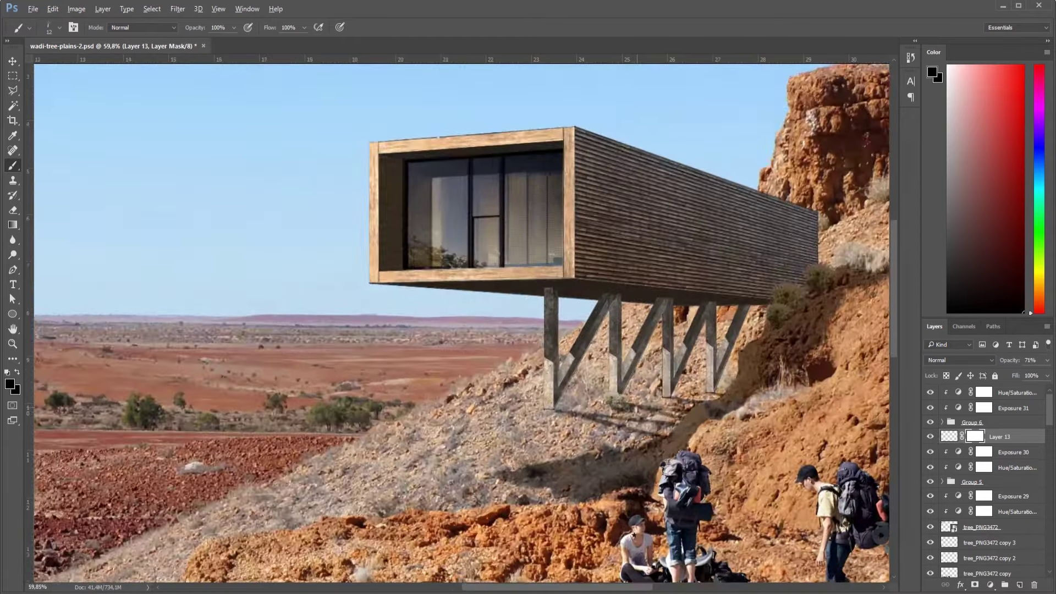
scroll(602, 382, "up", 2)
scroll(647, 421, "down", 3)
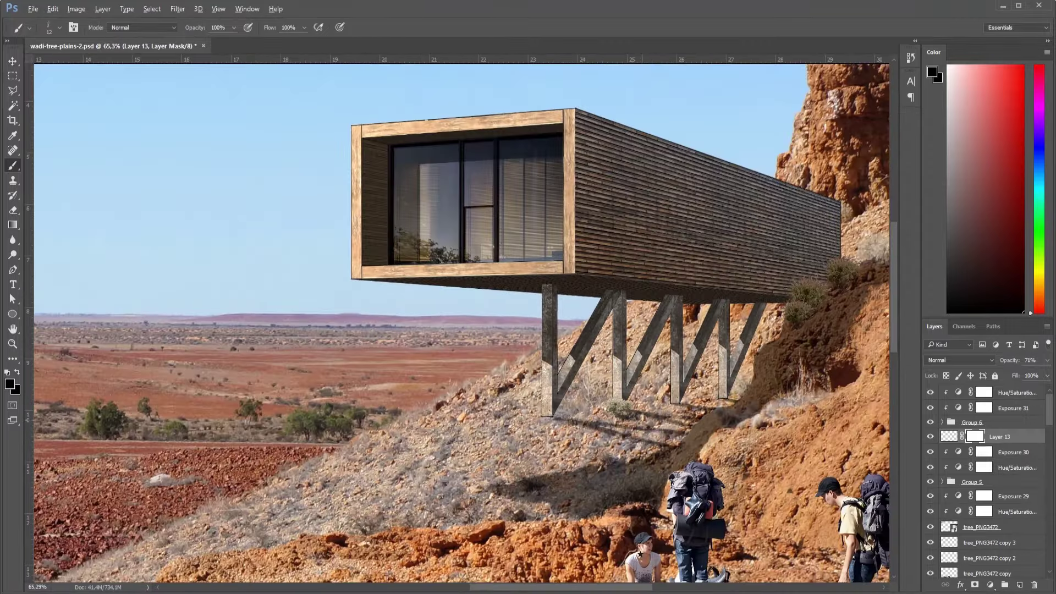
left_click(1017, 392, "shift")
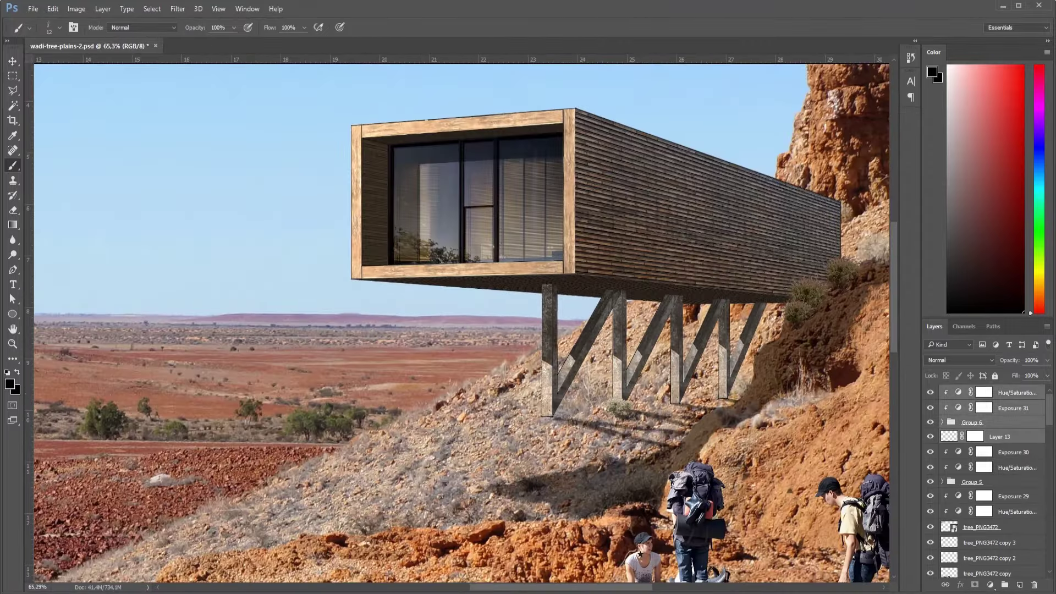
left_click(983, 392)
double_click(984, 392)
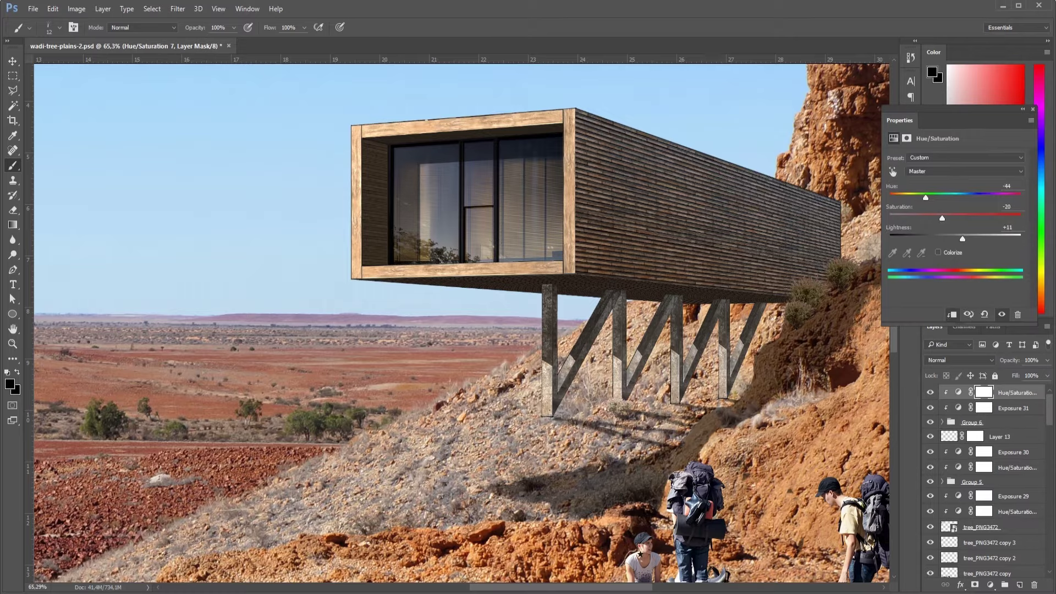
Duplicate the bush layers through Layer 13 and place the copy near the left leg.
key("v")
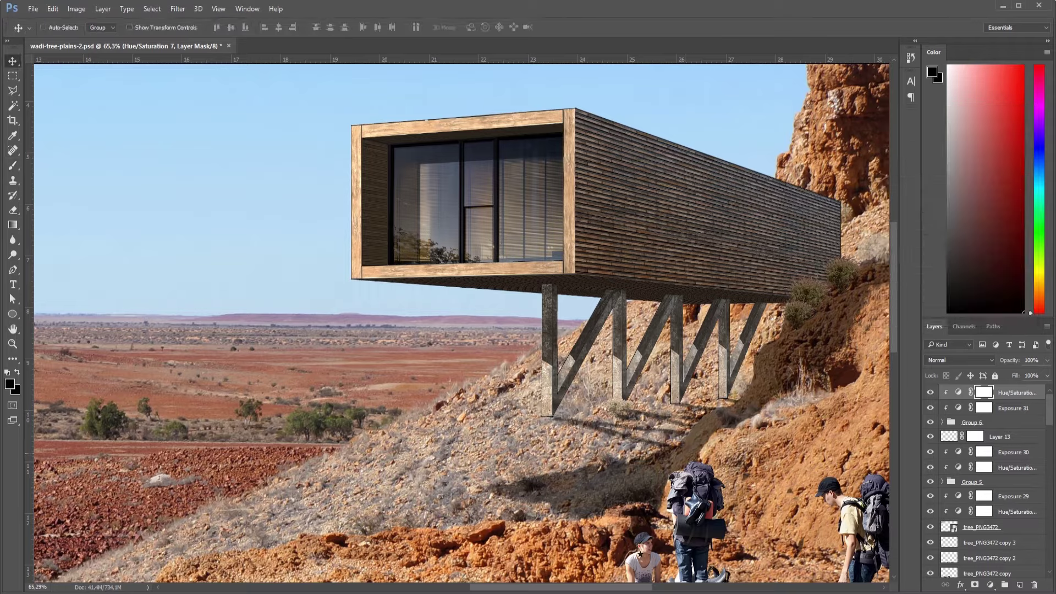
left_click(999, 436, "shift")
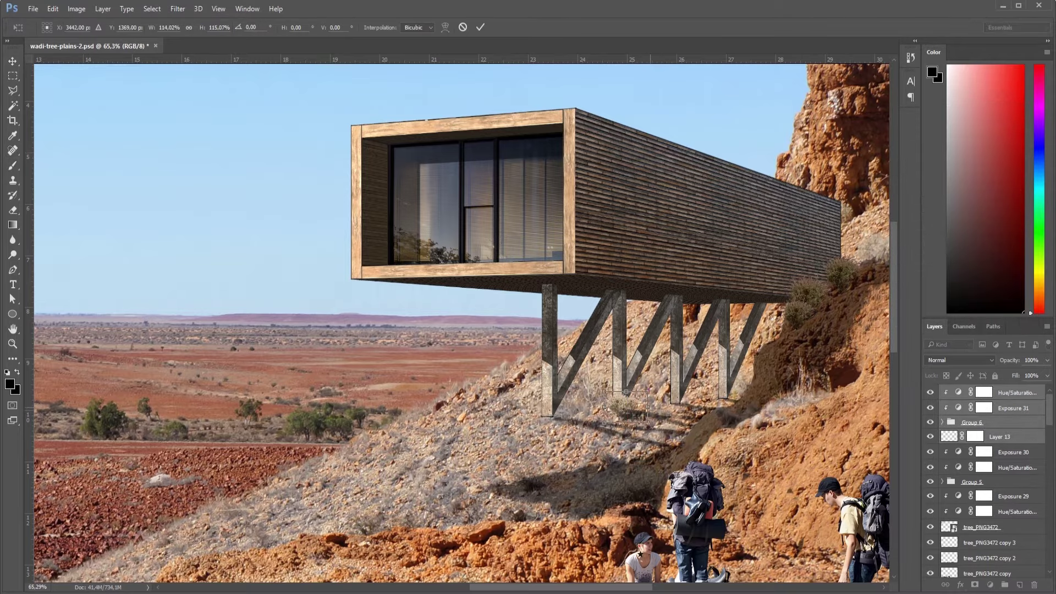
mouse_move(629, 404)
left_mouse_down()
mouse_move(545, 408)
mouse_move(550, 393)
left_mouse_up()
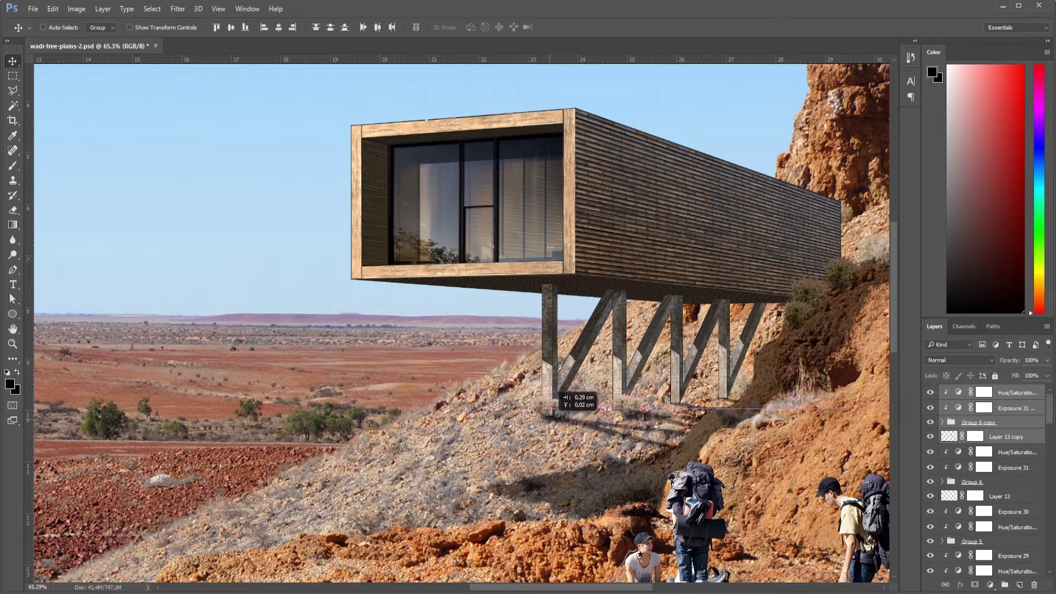
left_click_drag(553, 390, 566, 418)
Select the 02 copy layer, check the brush size, and target Group 2's mask.
scroll(566, 418, "up", 2)
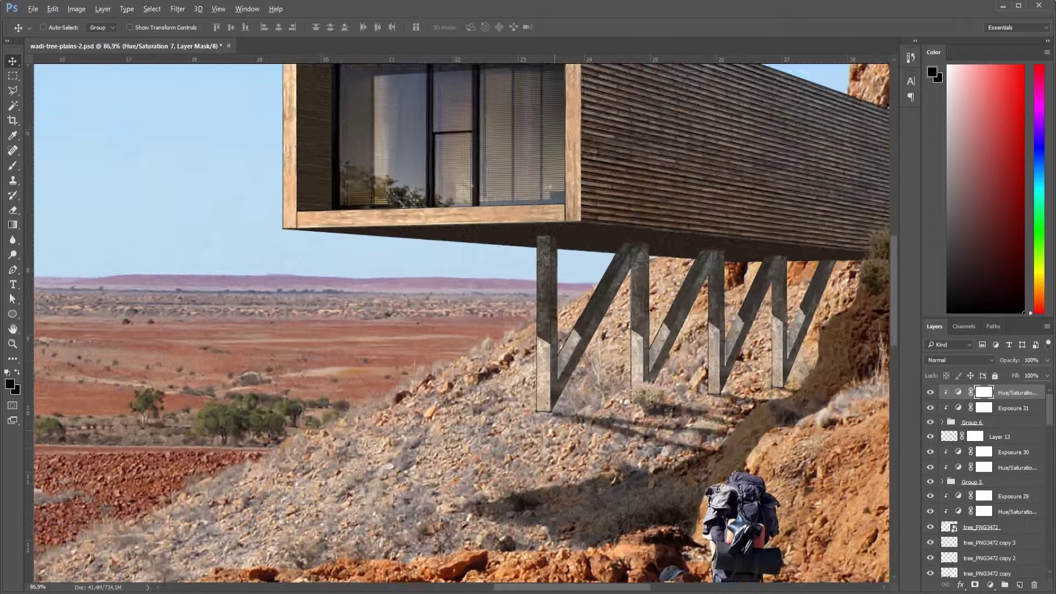
scroll(551, 414, "up", 2)
scroll(551, 413, "up", 1)
scroll(984, 479, "down", 5)
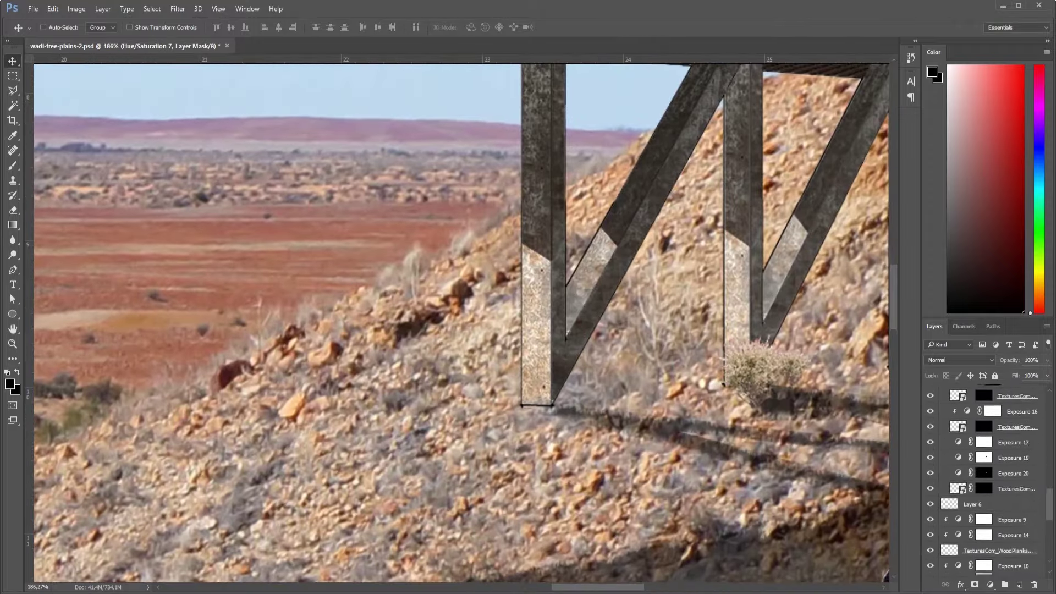
scroll(984, 478, "up", 5)
left_click(998, 561)
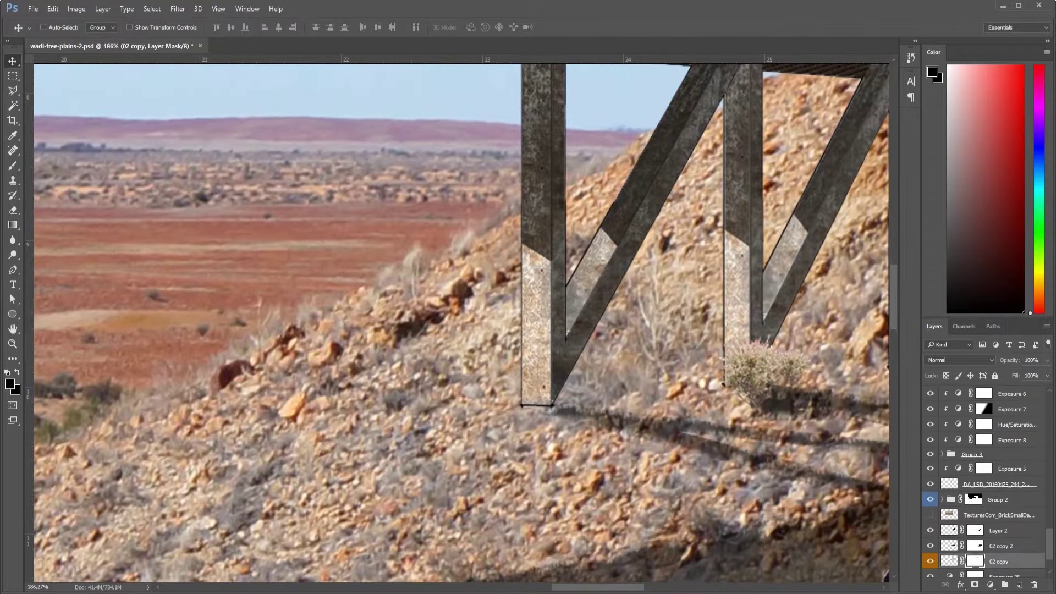
key("b")
right_click(613, 434, "alt")
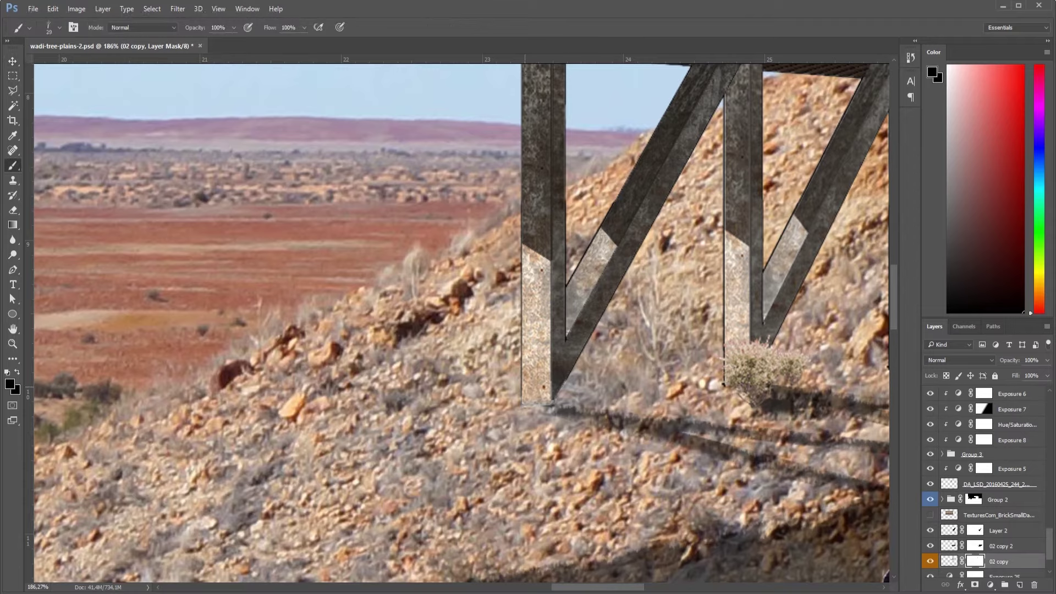
left_click(974, 499)
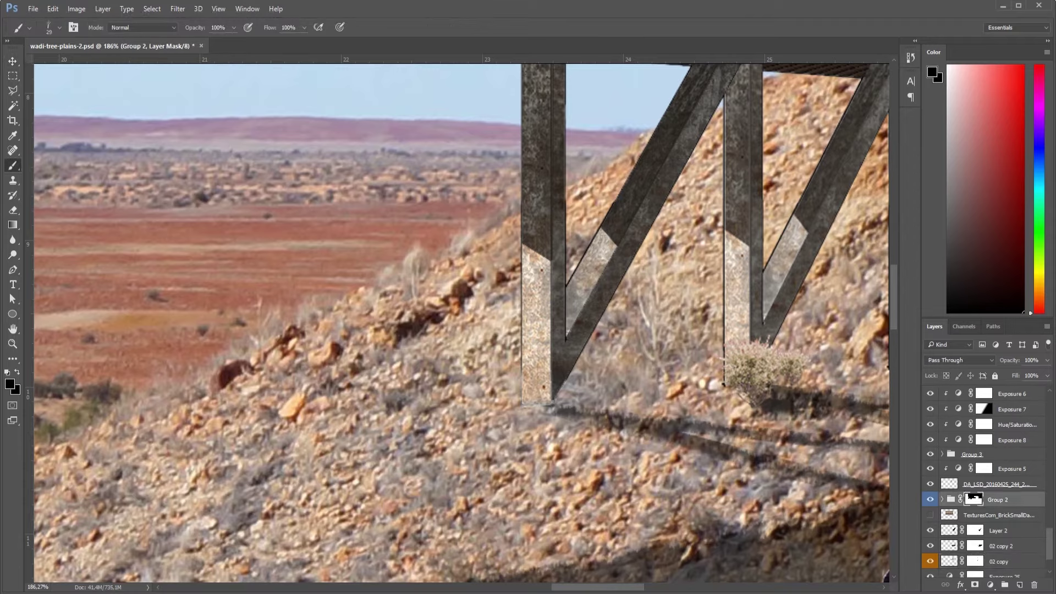
Inspect the layer masks of Group 4 and the 02 copy layer.
scroll(984, 478, "down", 2)
scroll(984, 478, "down", 3)
scroll(984, 478, "down", 3)
scroll(984, 478, "down", 3)
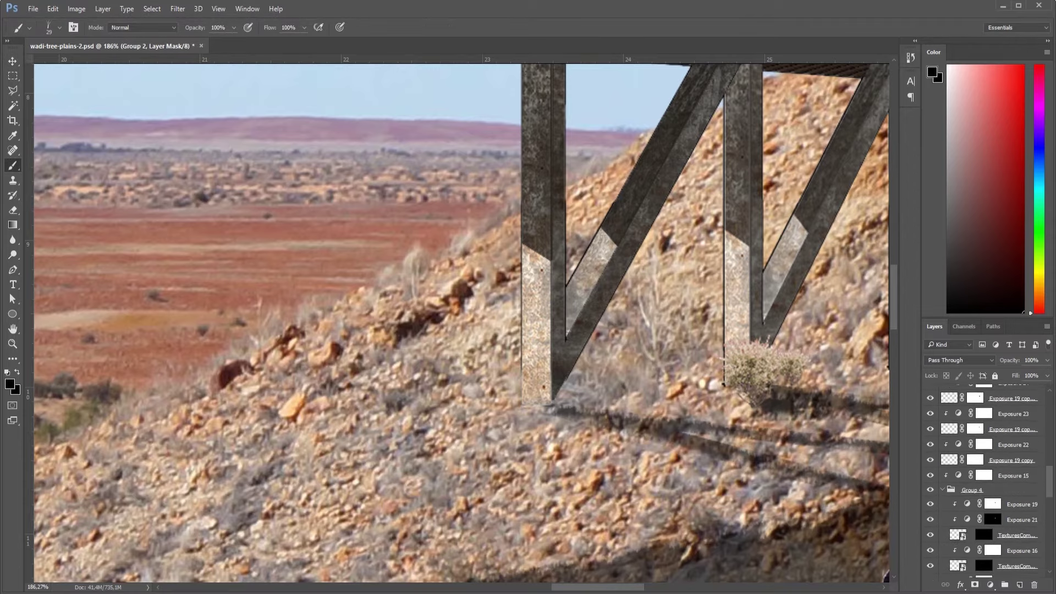
left_click(941, 490)
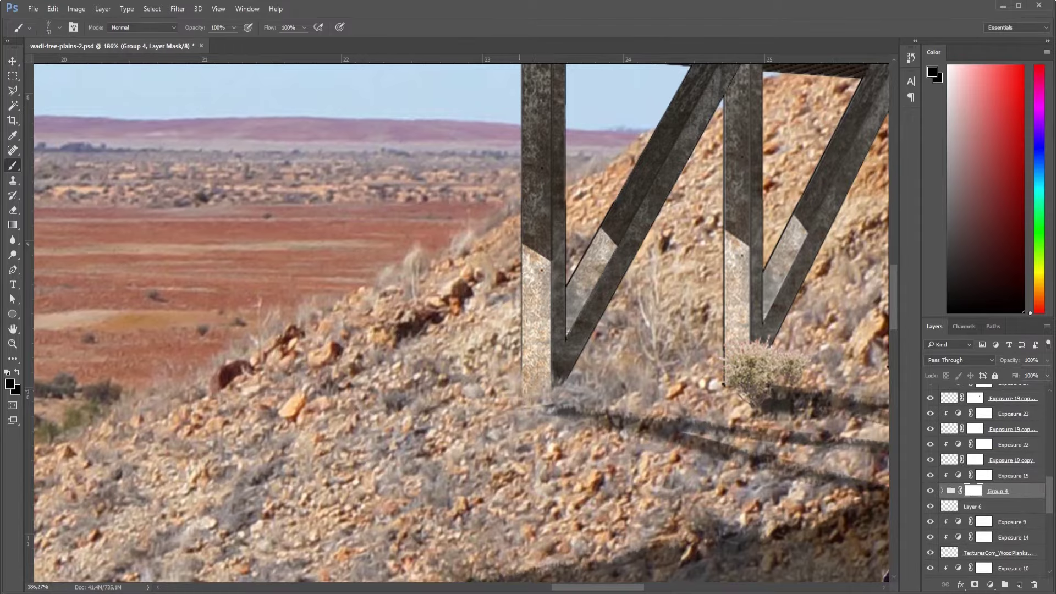
scroll(618, 410, "down", 2)
scroll(618, 410, "down", 2)
scroll(619, 410, "down", 1)
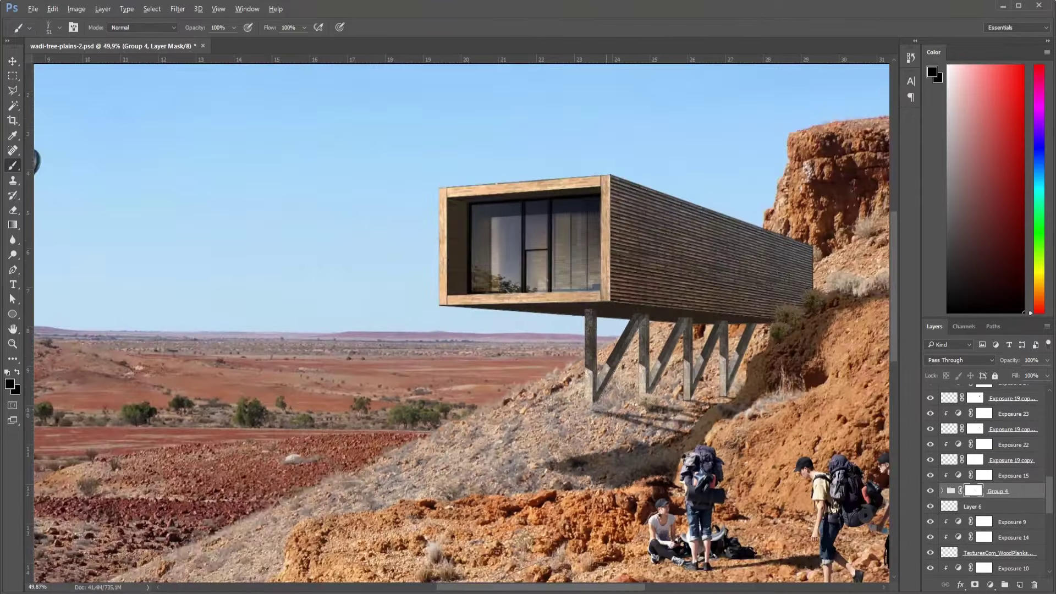
scroll(618, 410, "down", 1)
scroll(591, 396, "up", 1)
scroll(591, 396, "up", 2)
scroll(591, 396, "up", 1)
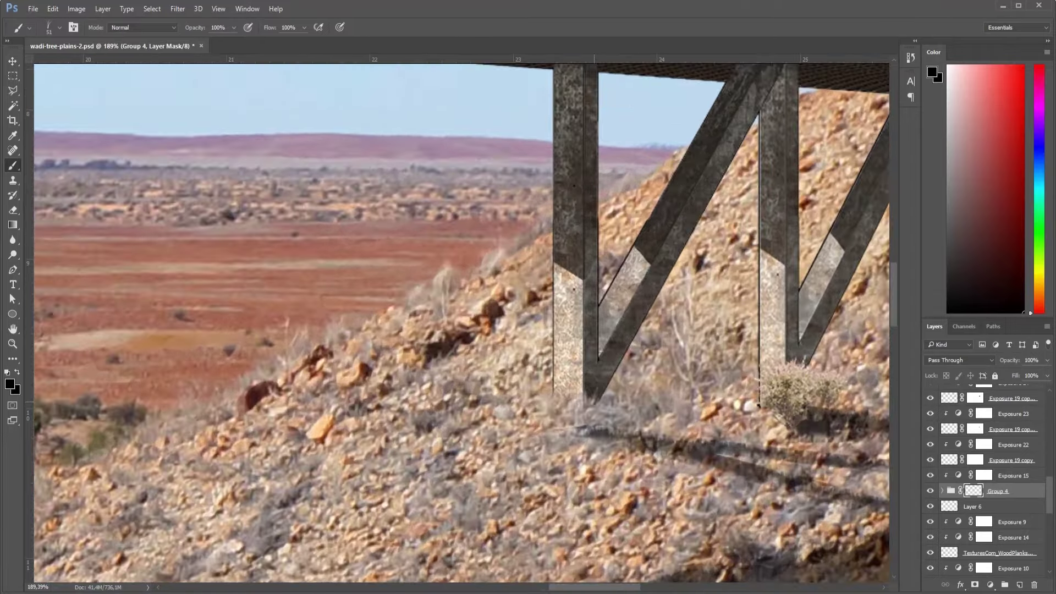
scroll(550, 423, "down", 3)
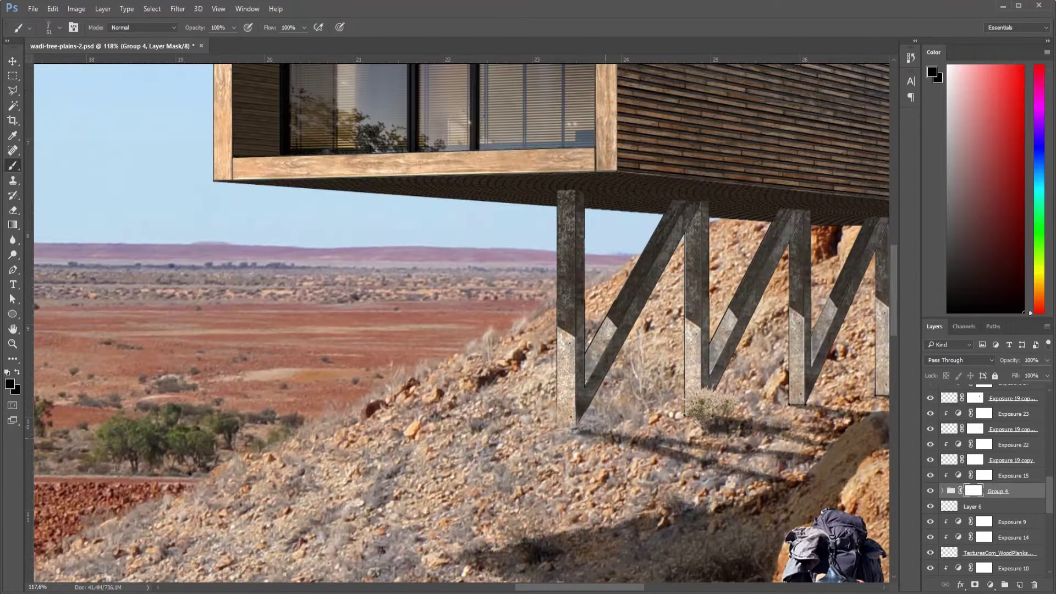
scroll(550, 424, "down", 2)
scroll(550, 423, "down", 2)
scroll(549, 424, "up", 1)
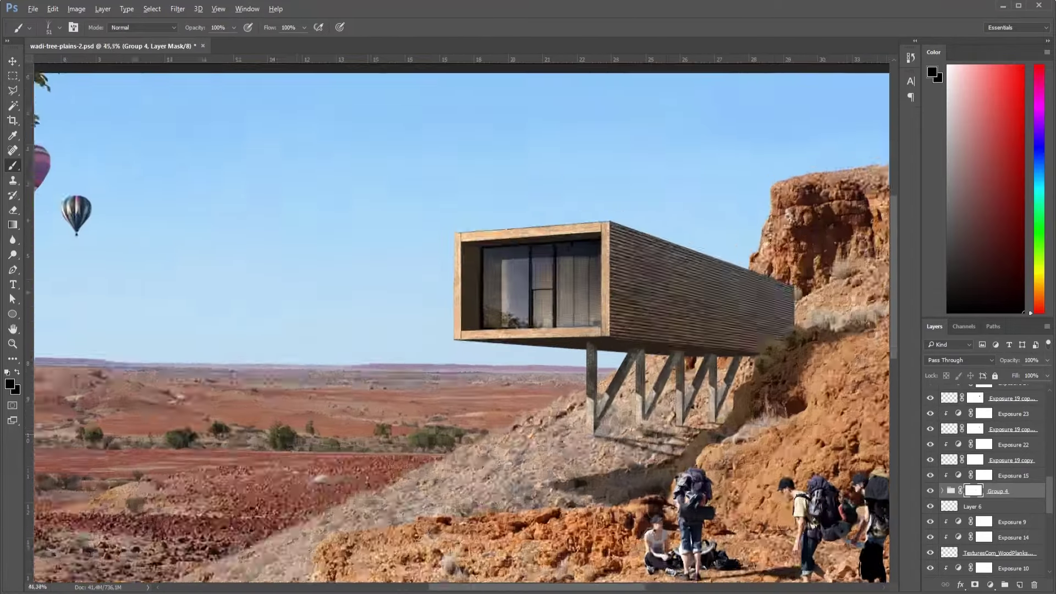
scroll(550, 424, "up", 2)
scroll(690, 426, "up", 2)
scroll(690, 426, "up", 2)
scroll(984, 479, "down", 2)
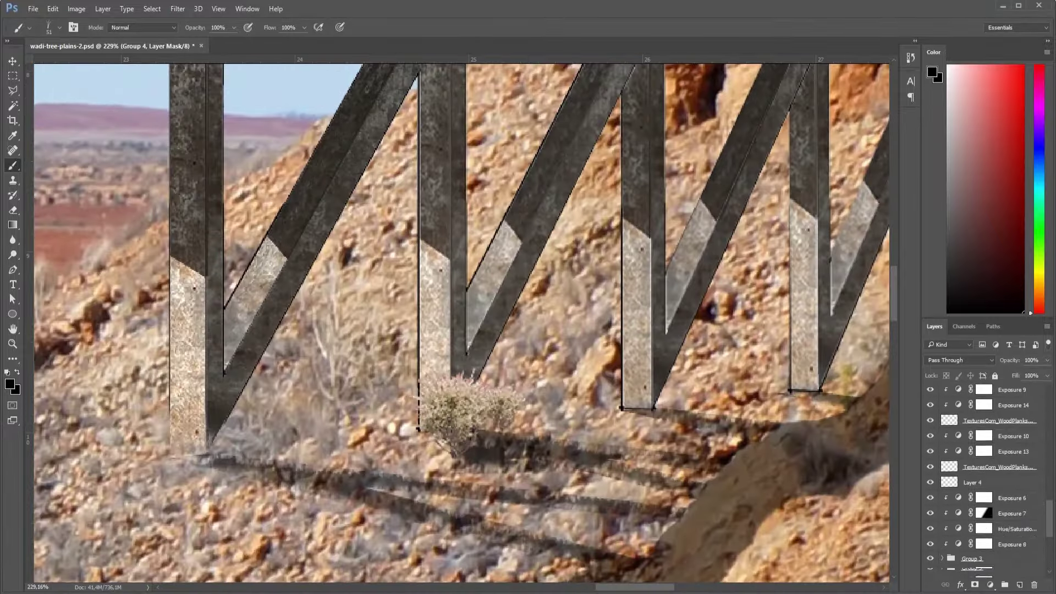
scroll(984, 479, "down", 2)
left_click(975, 510)
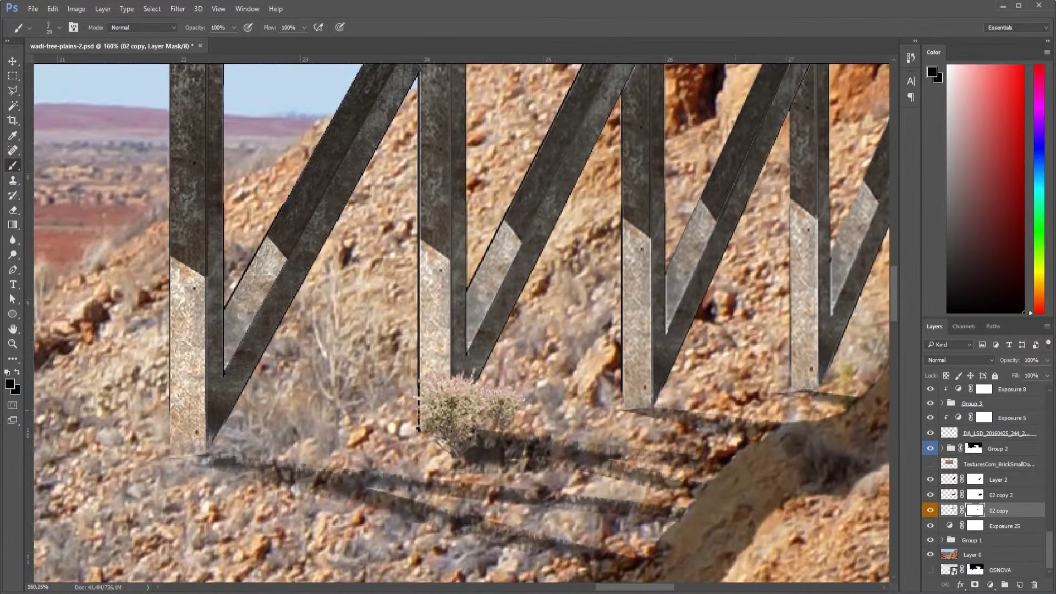
Scroll through the Layers panel to review the layer stack.
scroll(770, 412, "down", 2)
scroll(770, 412, "down", 2)
scroll(769, 413, "down", 2)
scroll(770, 413, "down", 1)
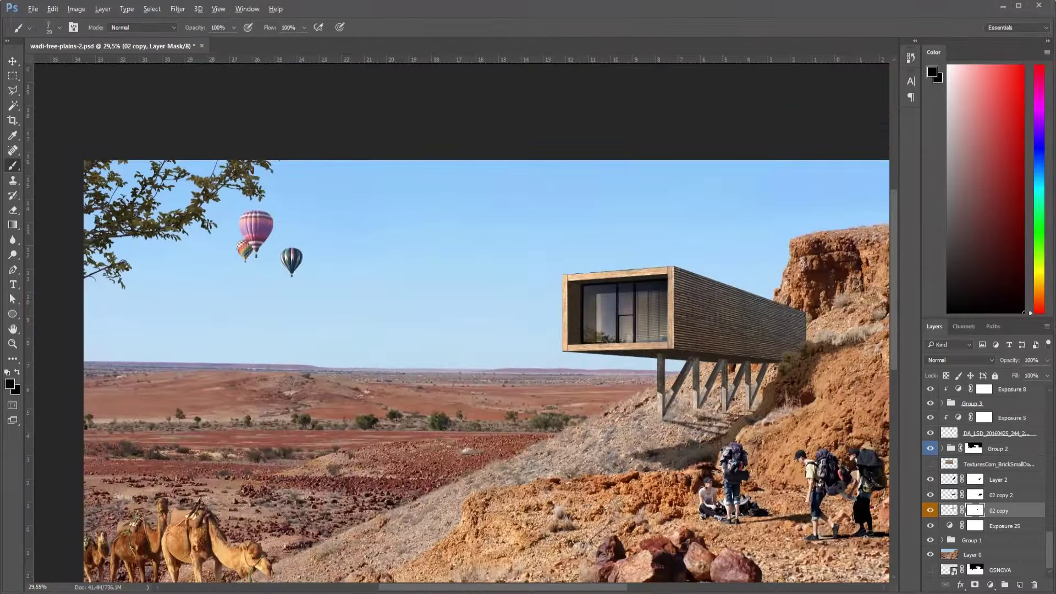
scroll(770, 413, "down", 1)
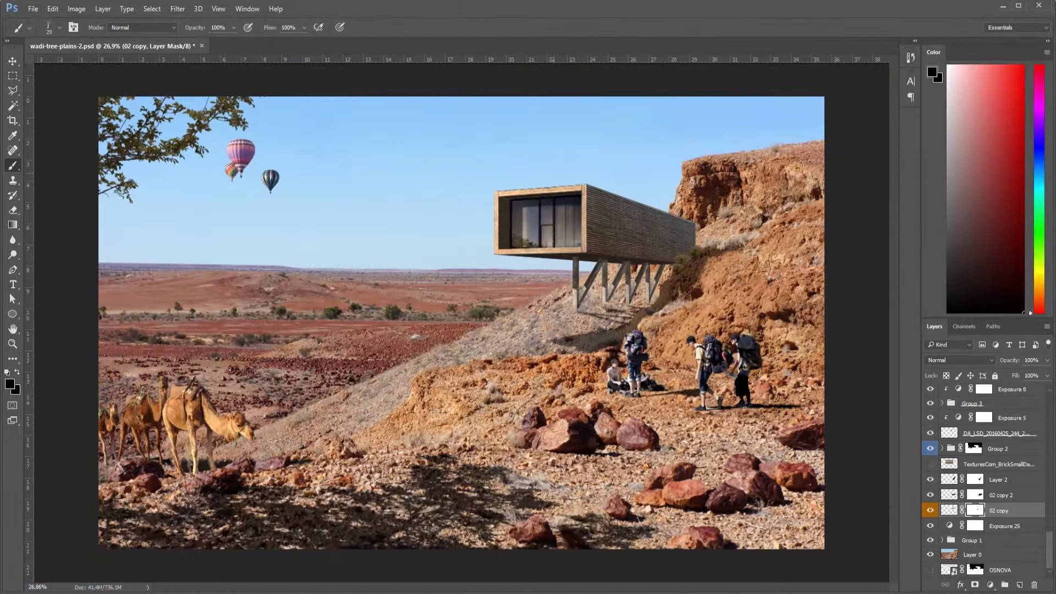
scroll(530, 215, "up", 2)
scroll(530, 214, "up", 2)
scroll(530, 215, "up", 2)
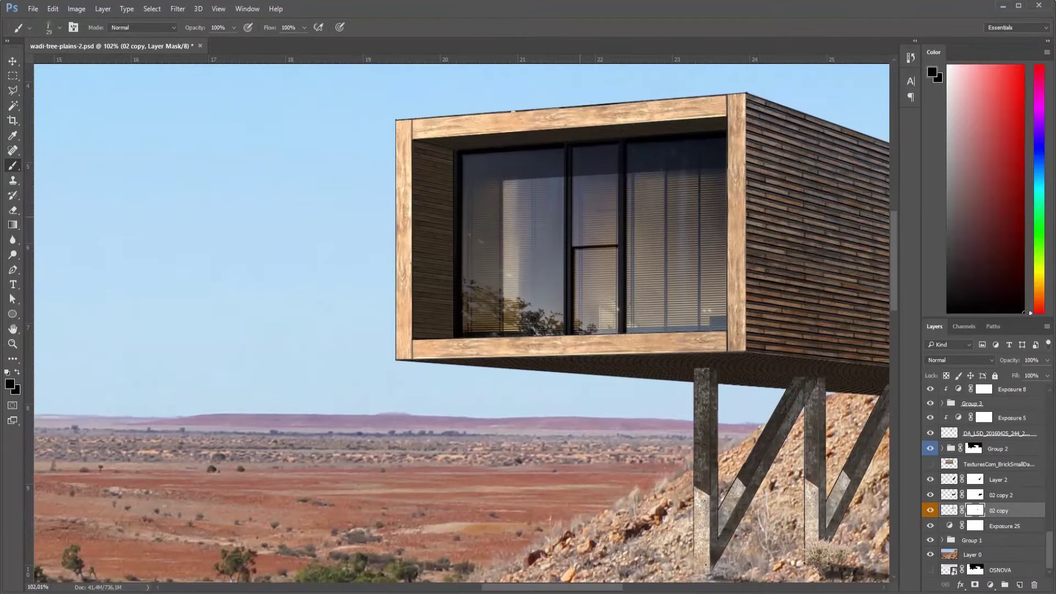
scroll(396, 420, "down", 1)
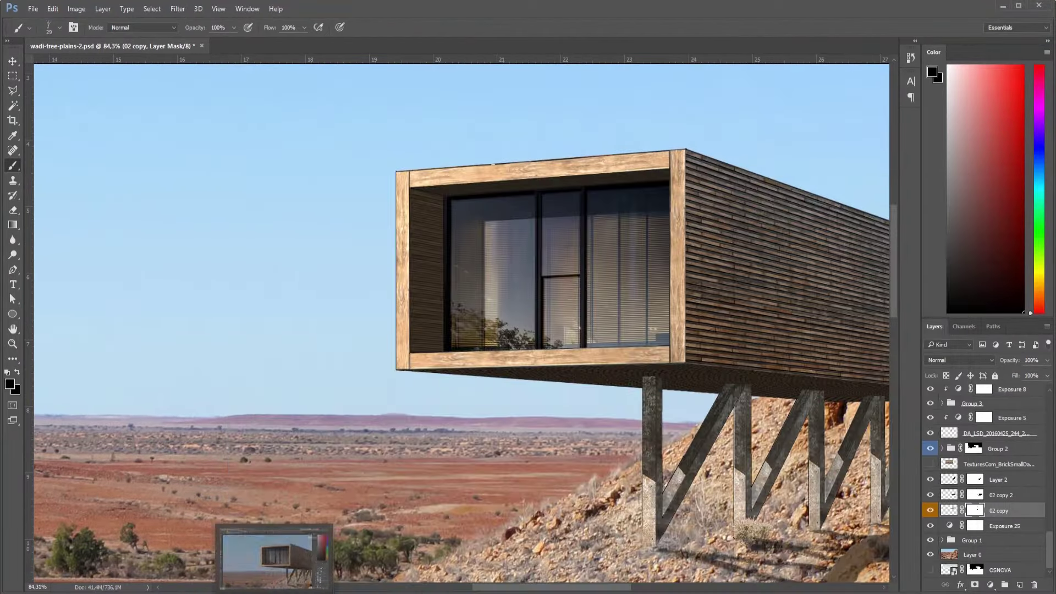
In Chrome, search images for 'lens flare png' and open the golden flare at full size.
left_click(278, 583)
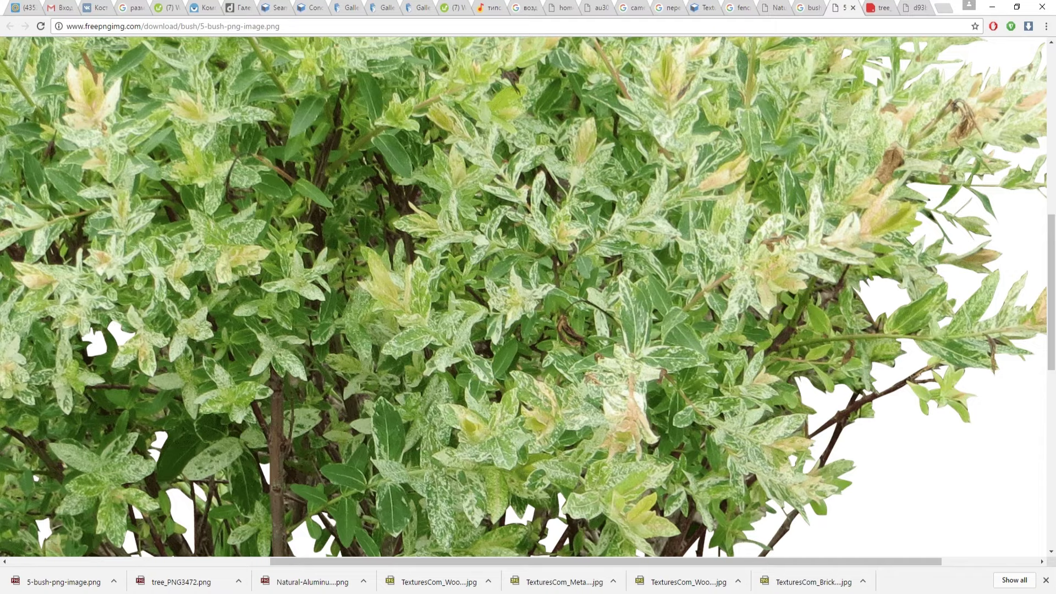
key("ctrl+t")
type("lens flare png")
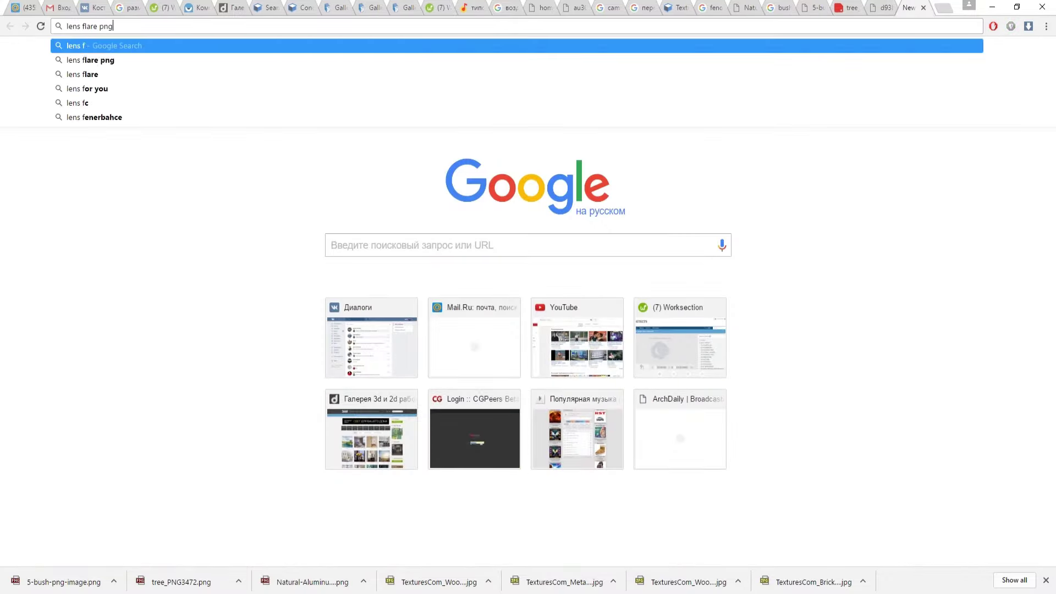
key("Return")
left_click(151, 99)
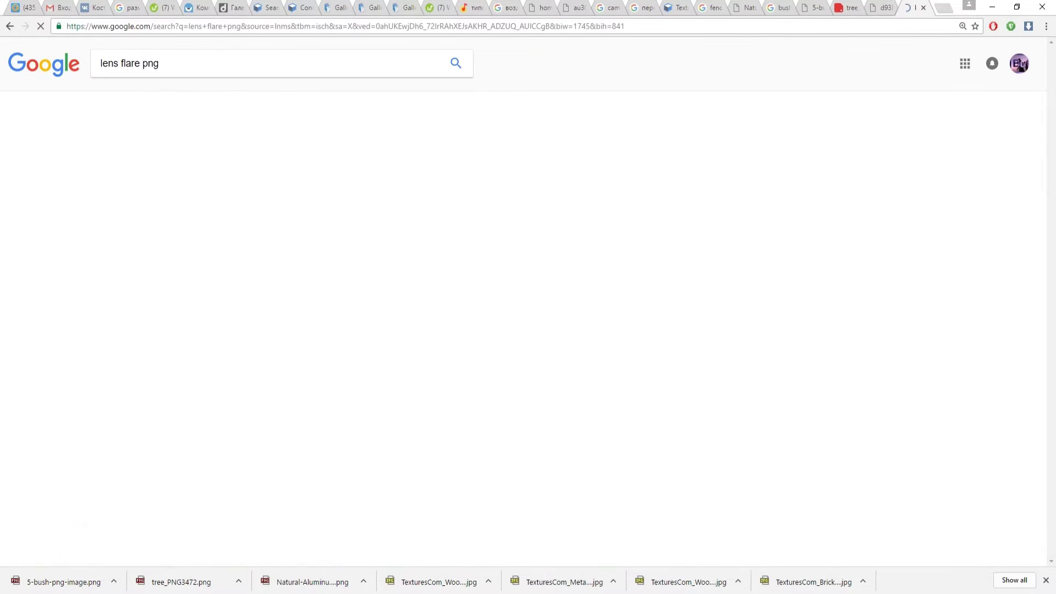
scroll(769, 275, "down", 4)
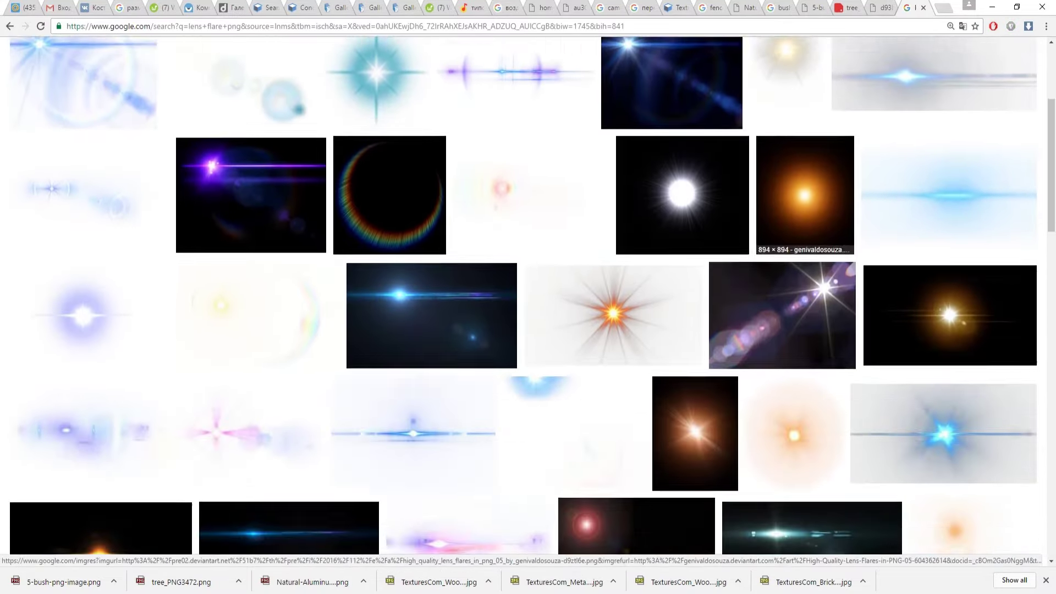
left_click(949, 308)
left_click(352, 380)
Save the golden flare PNG into the Textures folder and show it in its folder.
key("ctrl+s")
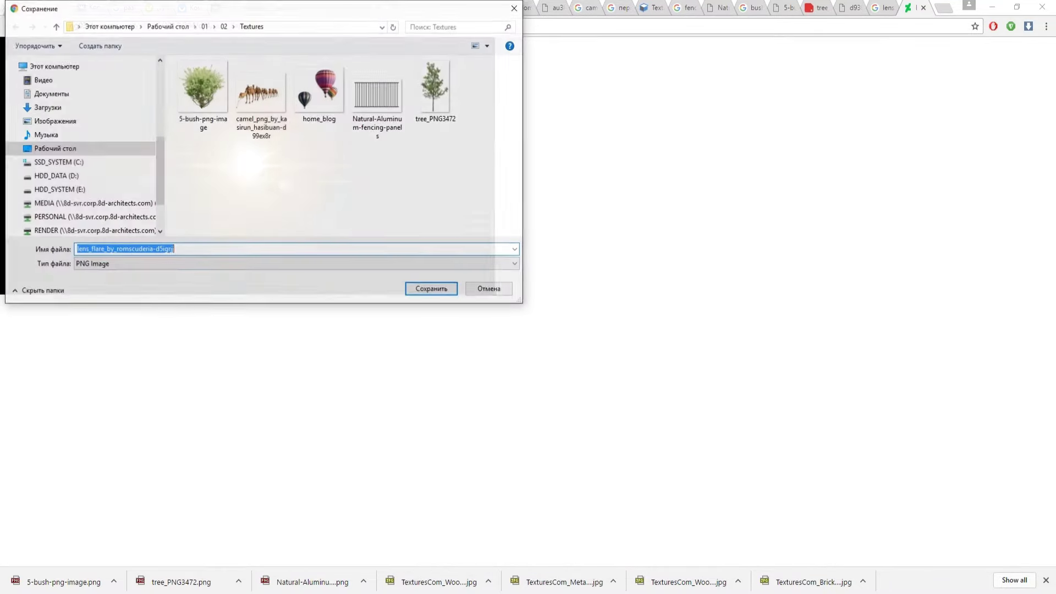
key("Return")
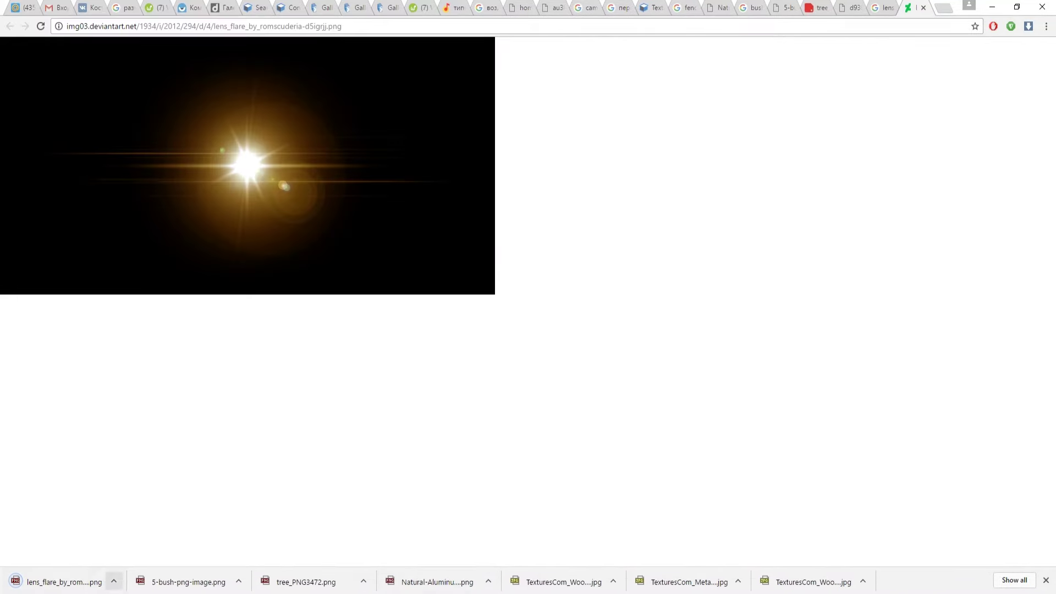
left_click(114, 582)
left_click(145, 542)
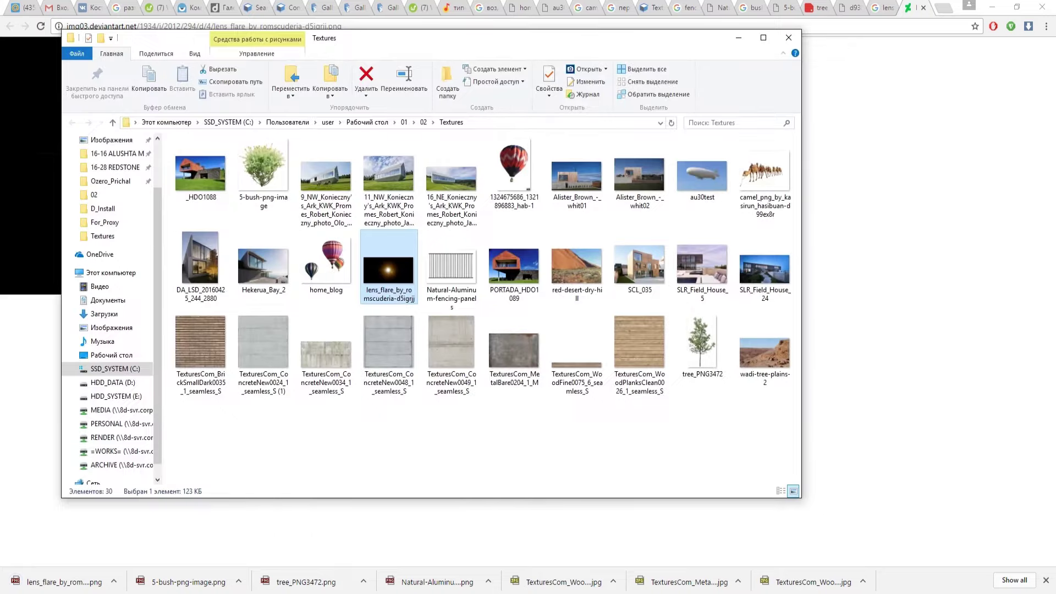
Place the lens flare into the montage, shrunk to about a quarter over the cabin window.
mouse_move(387, 269)
left_mouse_down()
mouse_move(281, 581)
mouse_move(493, 291)
left_mouse_up()
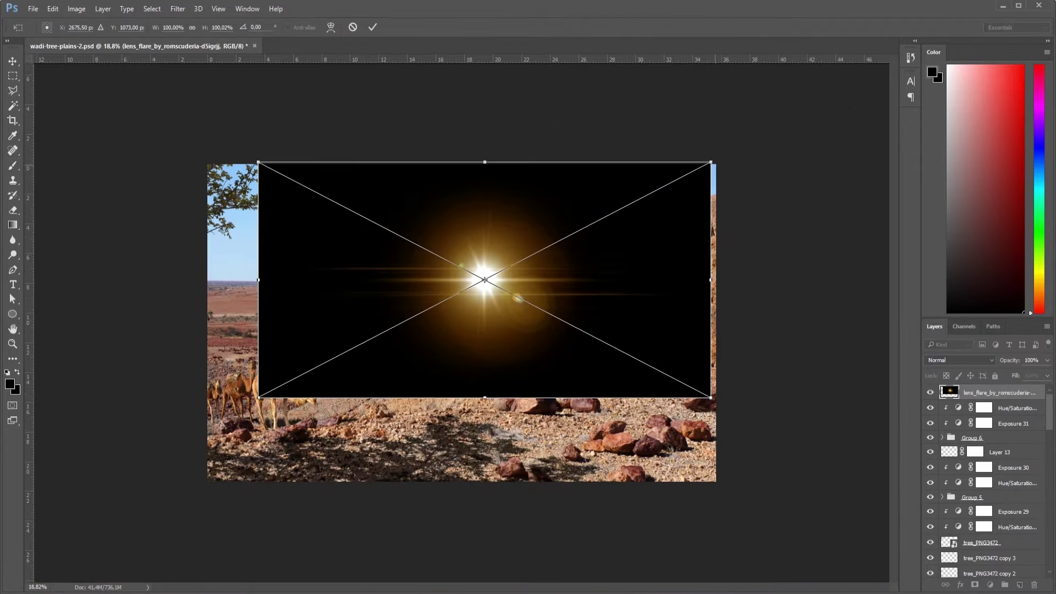
left_click_drag(258, 163, 431, 254)
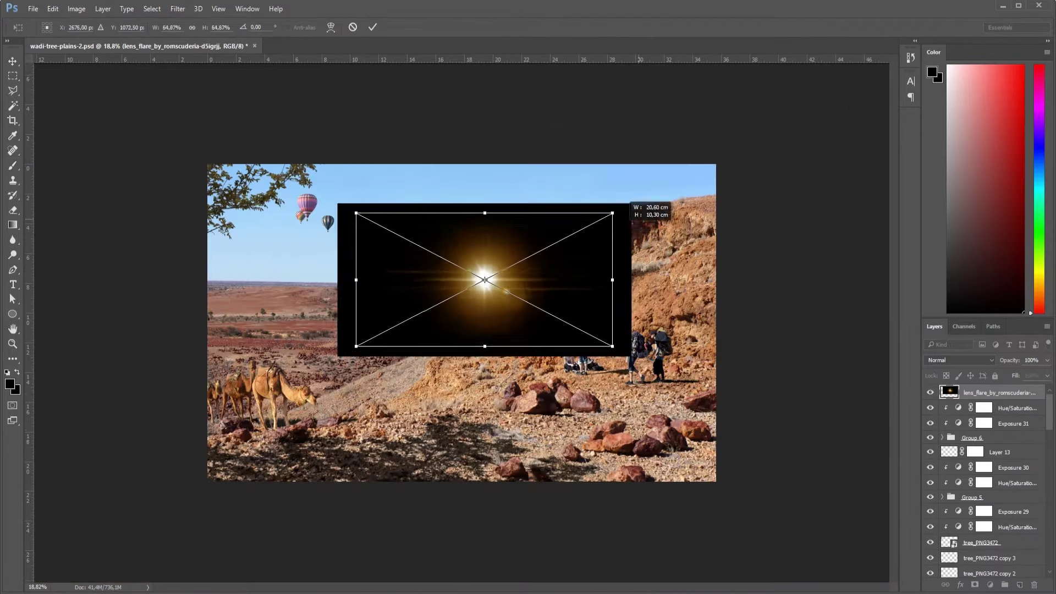
left_click_drag(484, 278, 513, 250)
key("Return")
key("b")
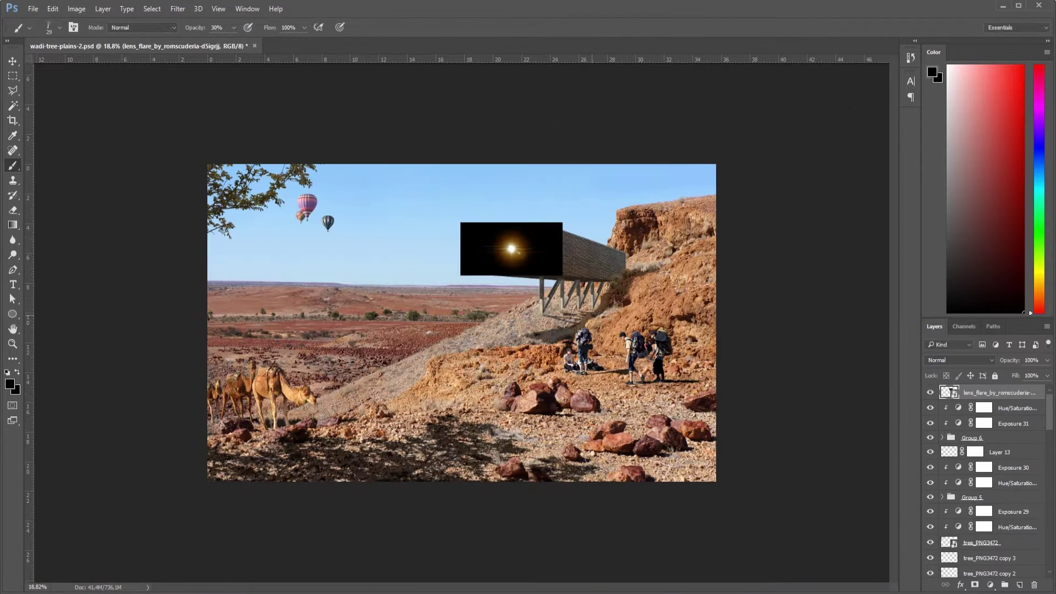
Set the flare layer's blend mode to Linear Dodge (Add) to hide its black background.
left_click(959, 360)
left_click(946, 381)
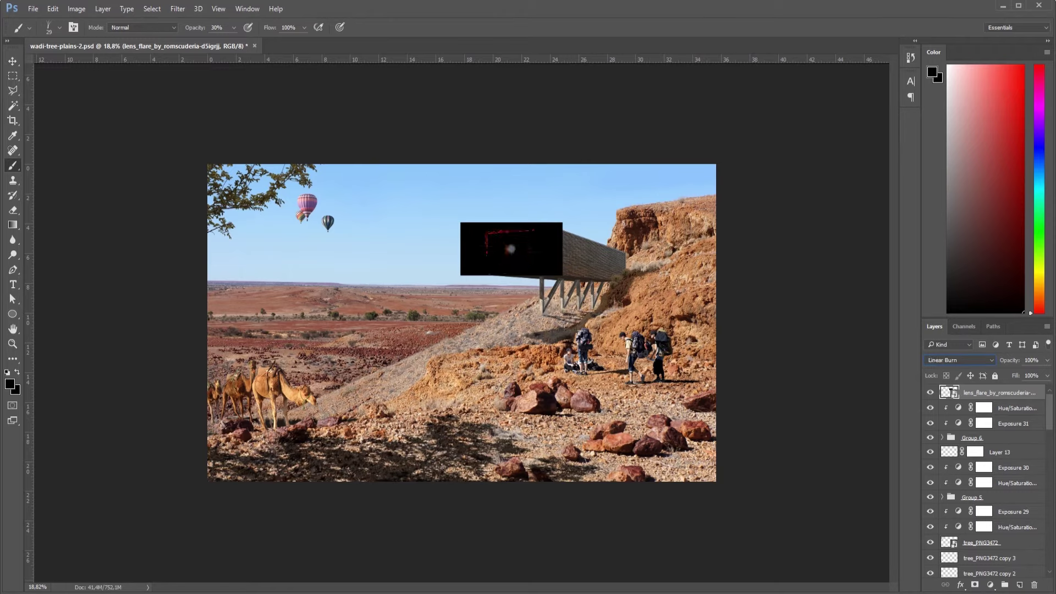
key("Down")
key("Down")
key("Down")
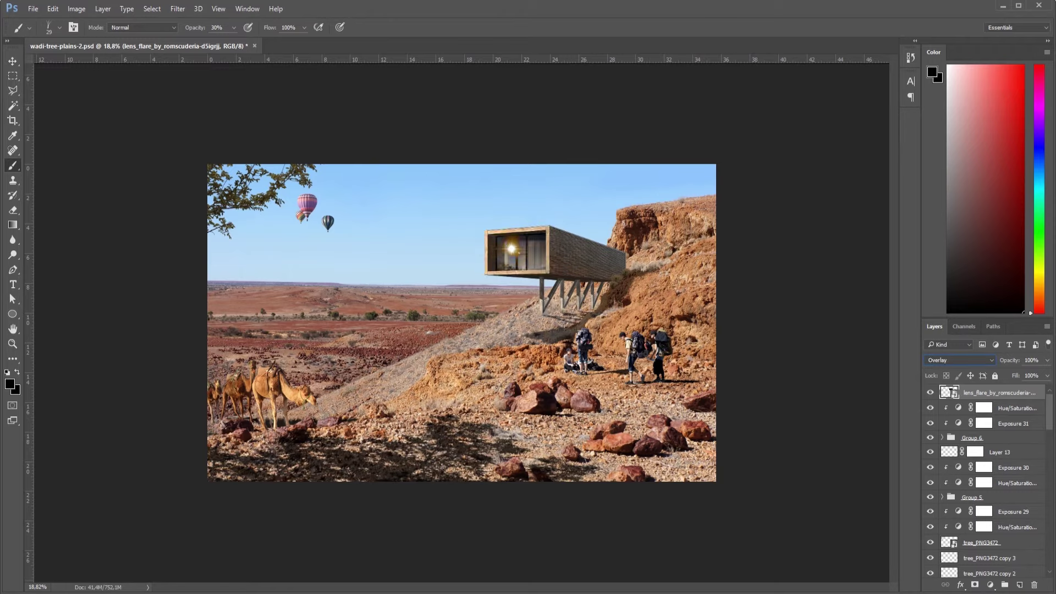
key("Down")
key("Down")
key("Down")
key("Up")
key("Up")
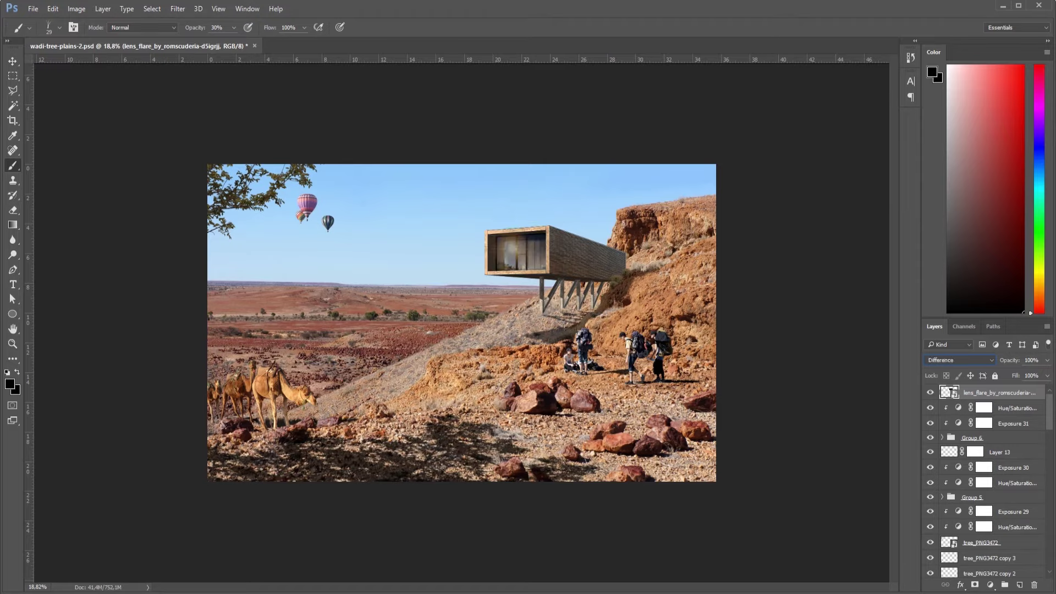
key("Up")
key("Up")
key("Up")
key("Up")
key("Up")
key("Up")
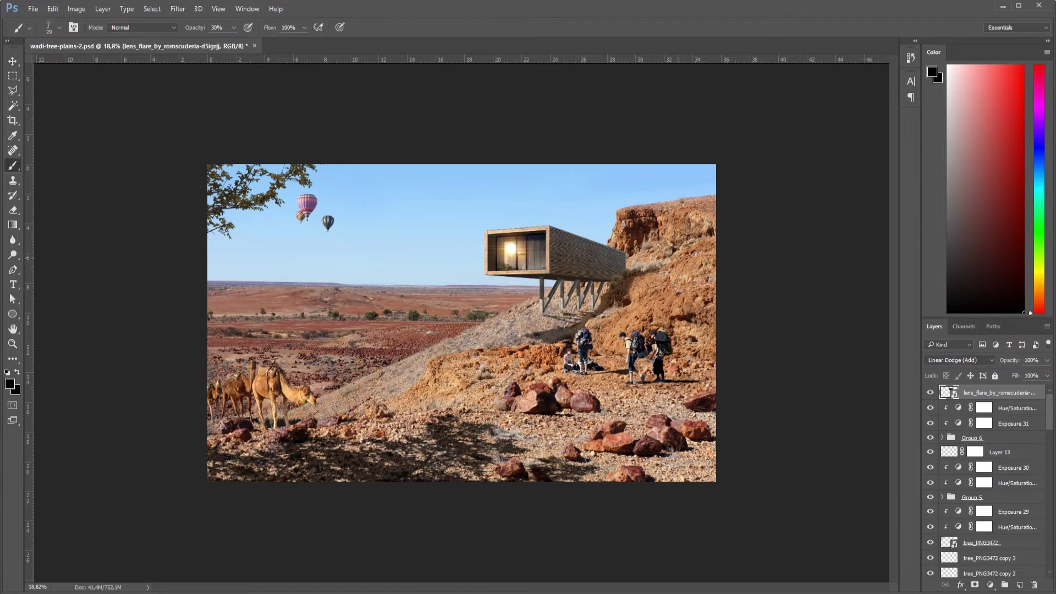
scroll(502, 260, "up", 2)
scroll(502, 260, "up", 6)
Scale the flare down further so it fits inside the cabin window.
key("ctrl+t")
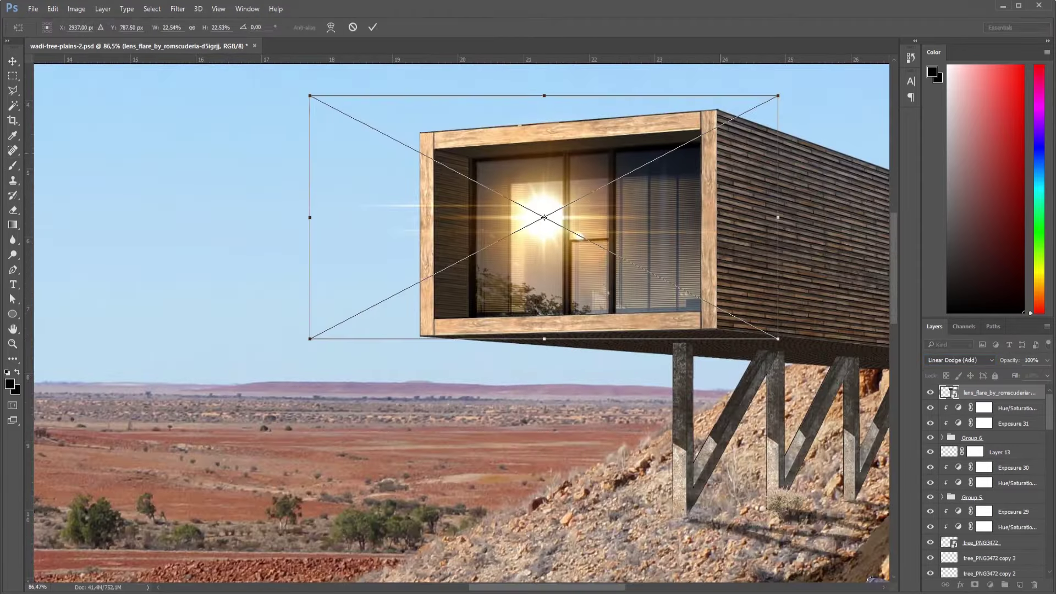
mouse_move(777, 96)
left_mouse_down()
mouse_move(663, 121)
mouse_move(662, 148)
left_mouse_up()
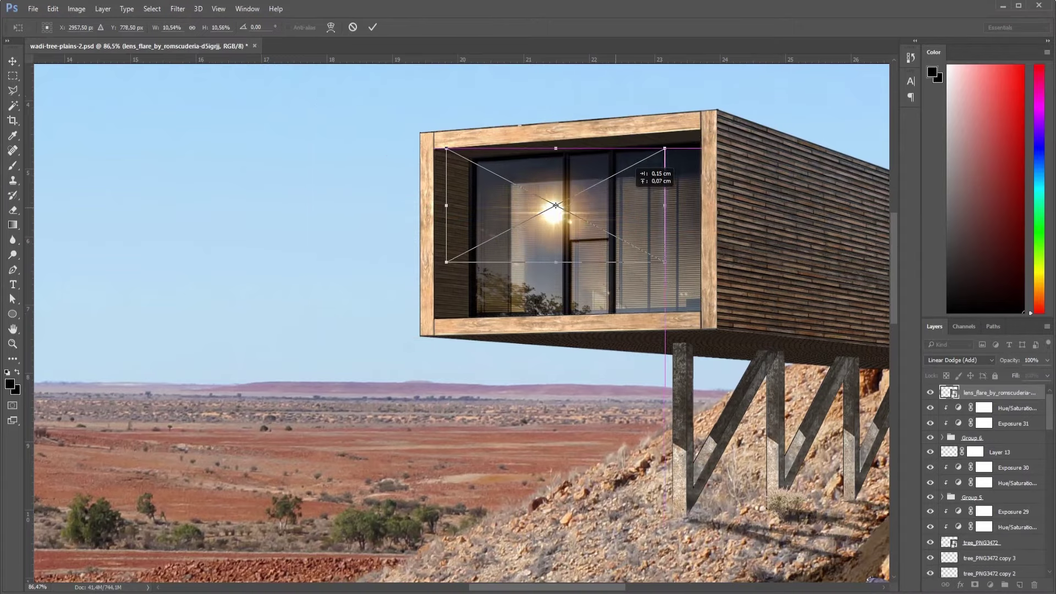
scroll(523, 212, "down", 2)
scroll(523, 212, "down", 2)
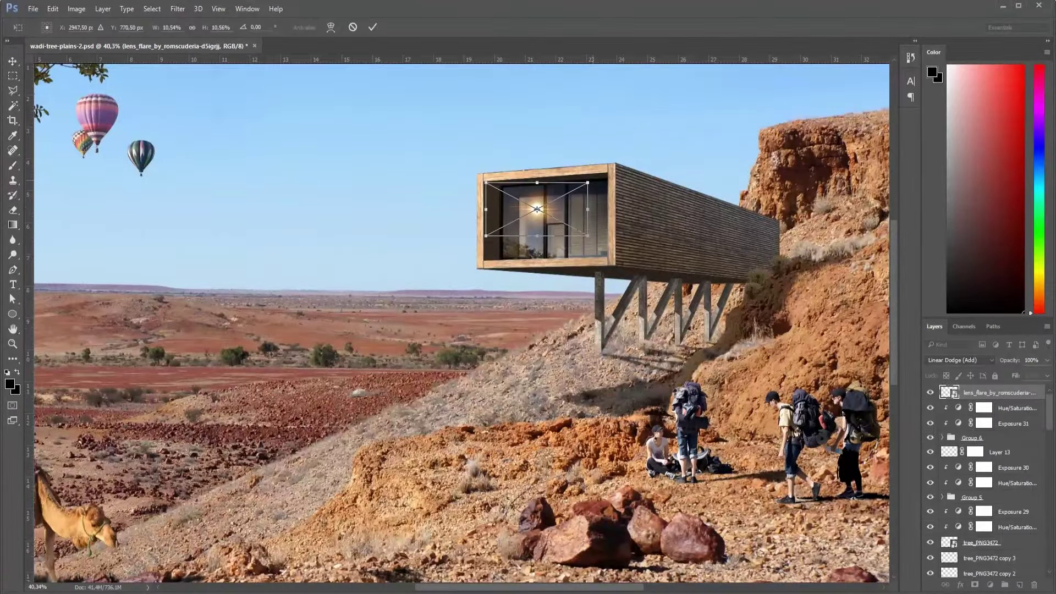
key("Return")
key("b")
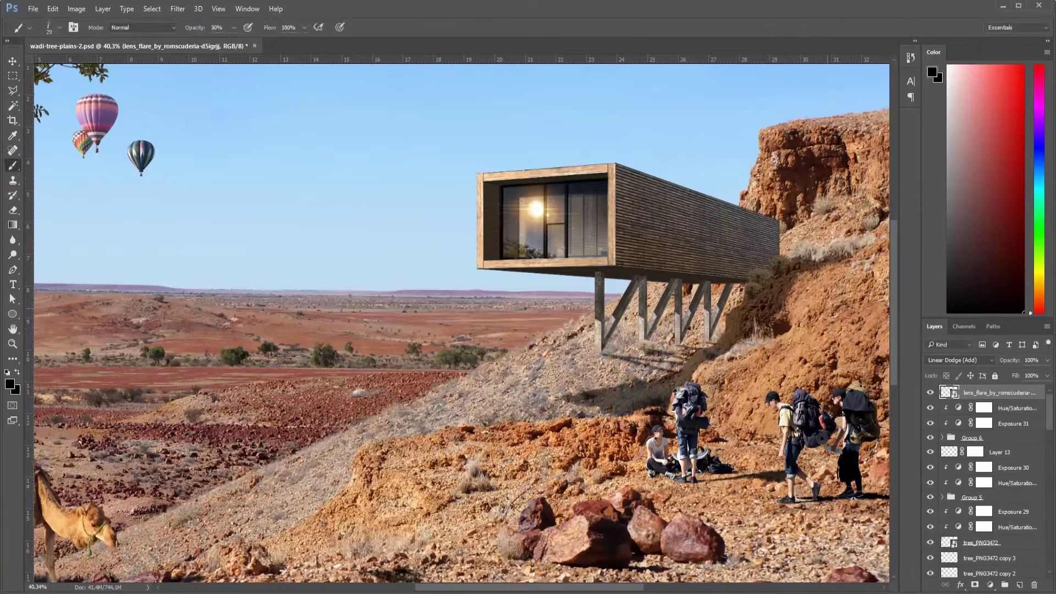
Add an Exposure adjustment with neutral exposure and lowered gamma to dim the glare.
left_click(989, 585)
left_click(944, 416)
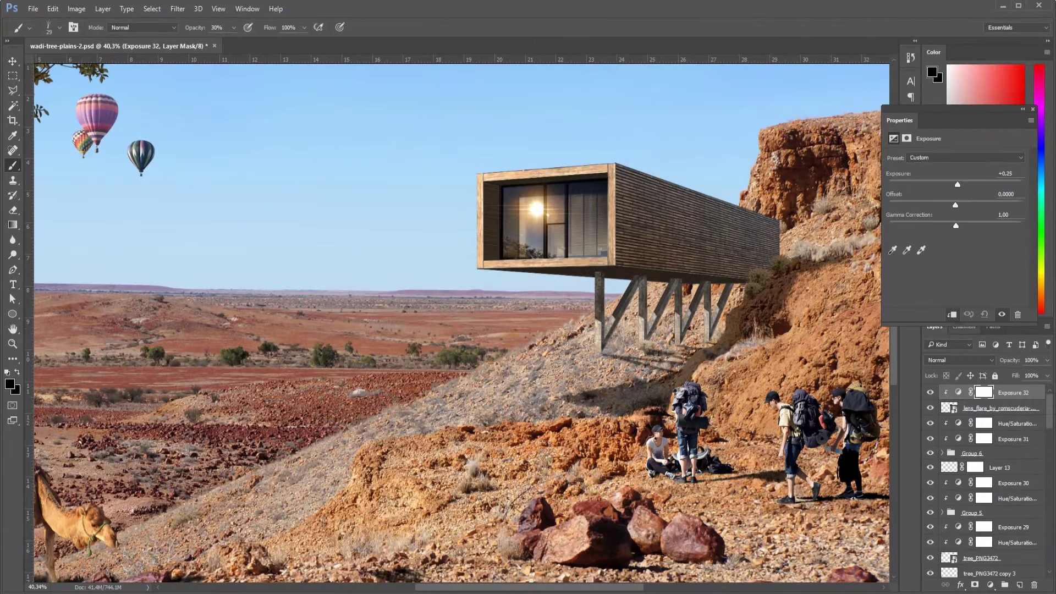
left_click_drag(970, 184, 955, 184)
left_click_drag(956, 226, 976, 226)
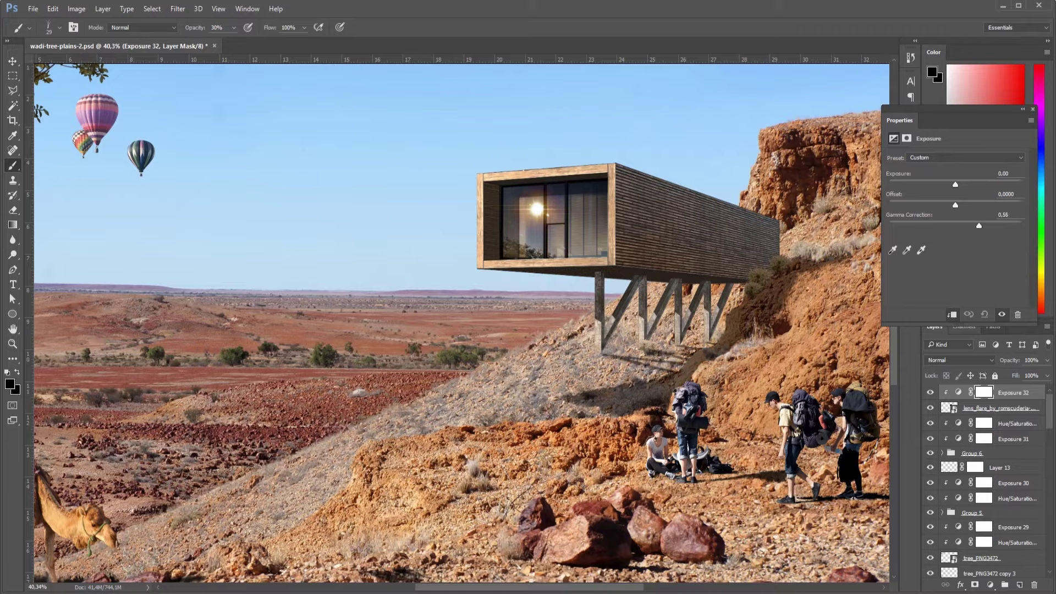
Add a Hue/Saturation adjustment just above the flare, then return to the browser.
left_click(990, 584)
left_click(944, 442)
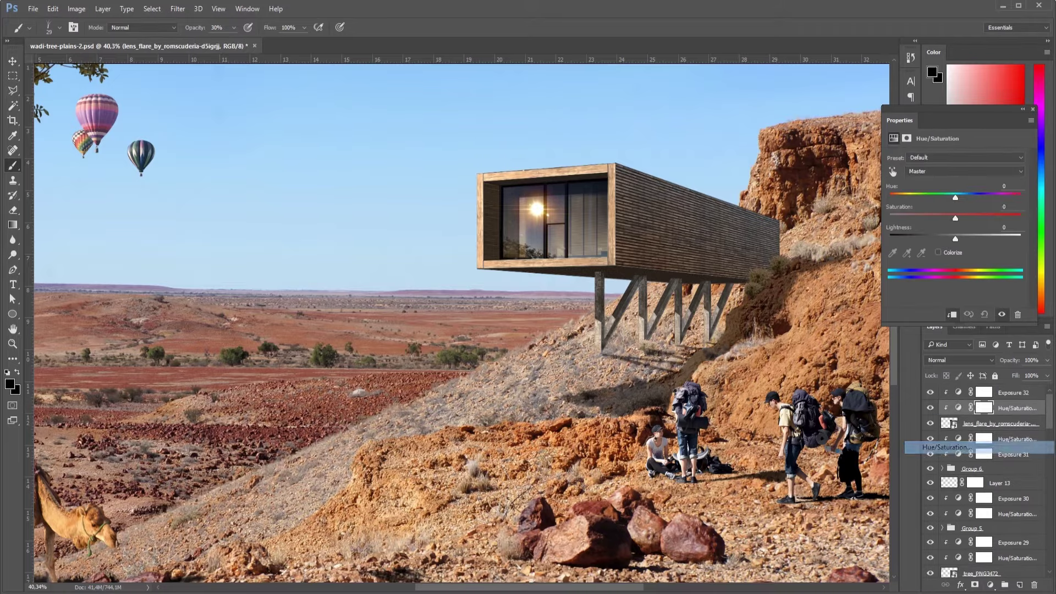
left_click_drag(955, 218, 934, 218)
key("ctrl+0")
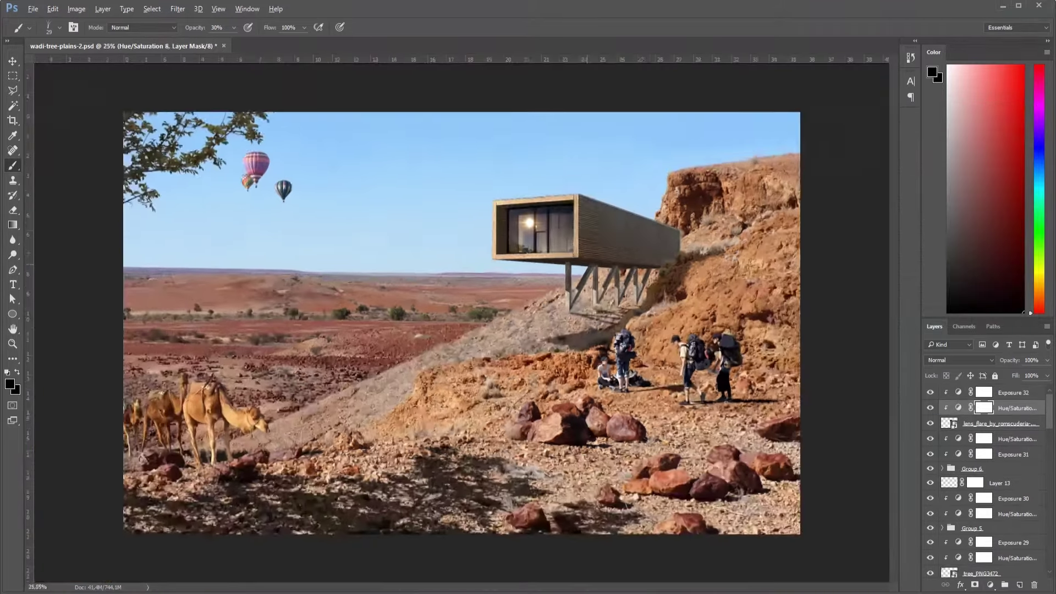
key("alt+bracketleft")
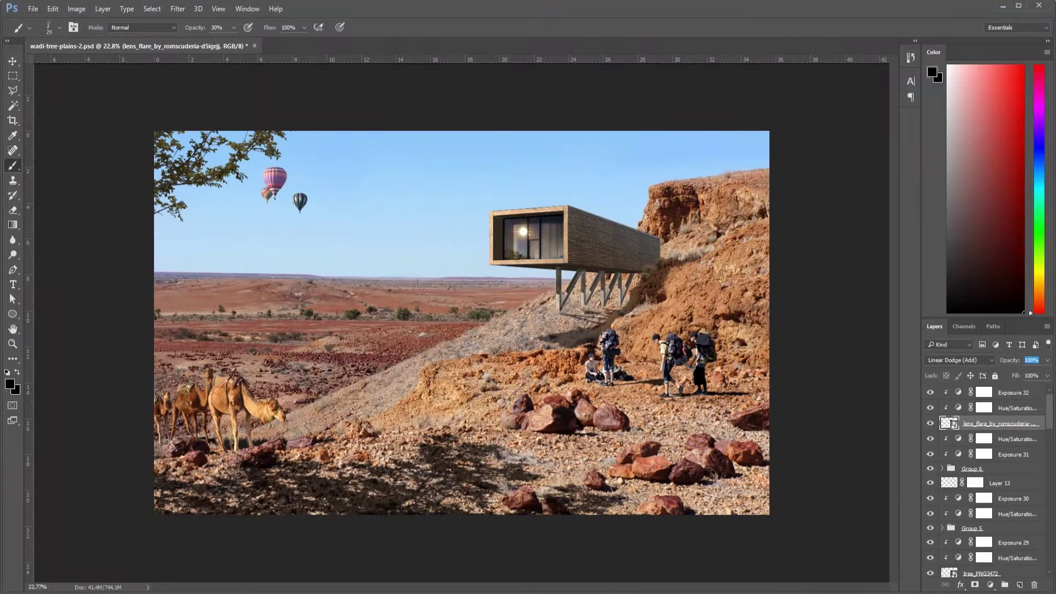
key("alt+Tab")
Close the flare tab and open the copper, ray-filled lens flare at full size.
key("ctrl+w")
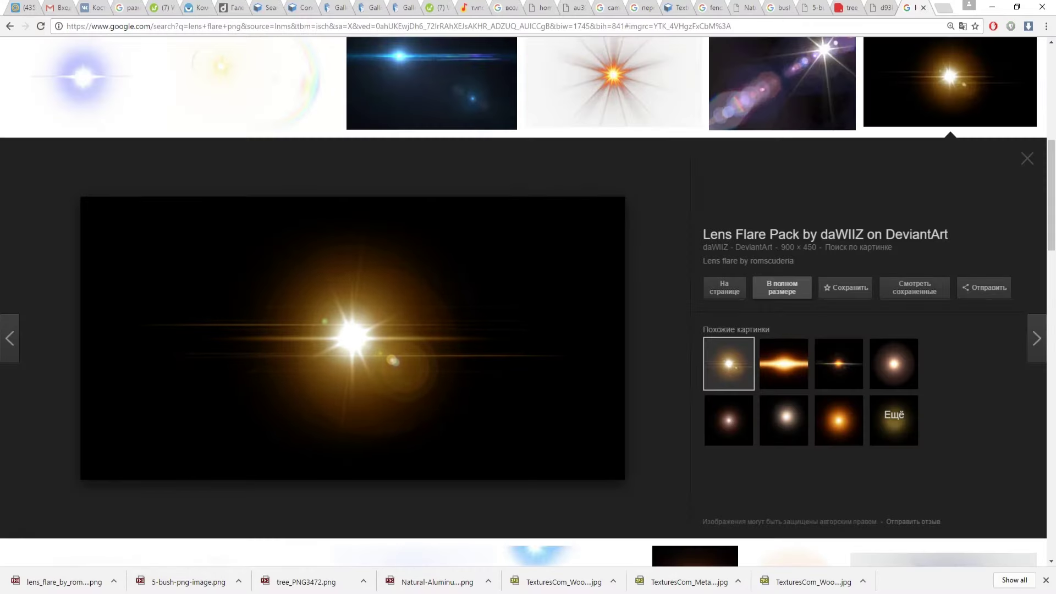
scroll(528, 330, "down", 5)
left_click(697, 414)
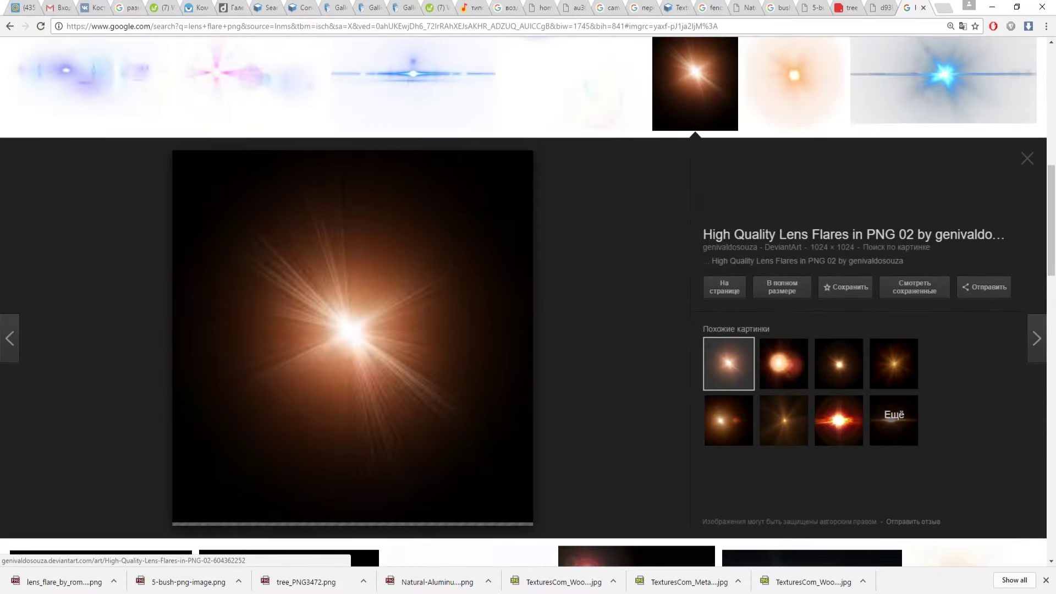
left_click(782, 287)
Save the copper flare image, show it in its folder, and drag it into Photoshop.
right_click(278, 258)
left_click(317, 278)
key("Return")
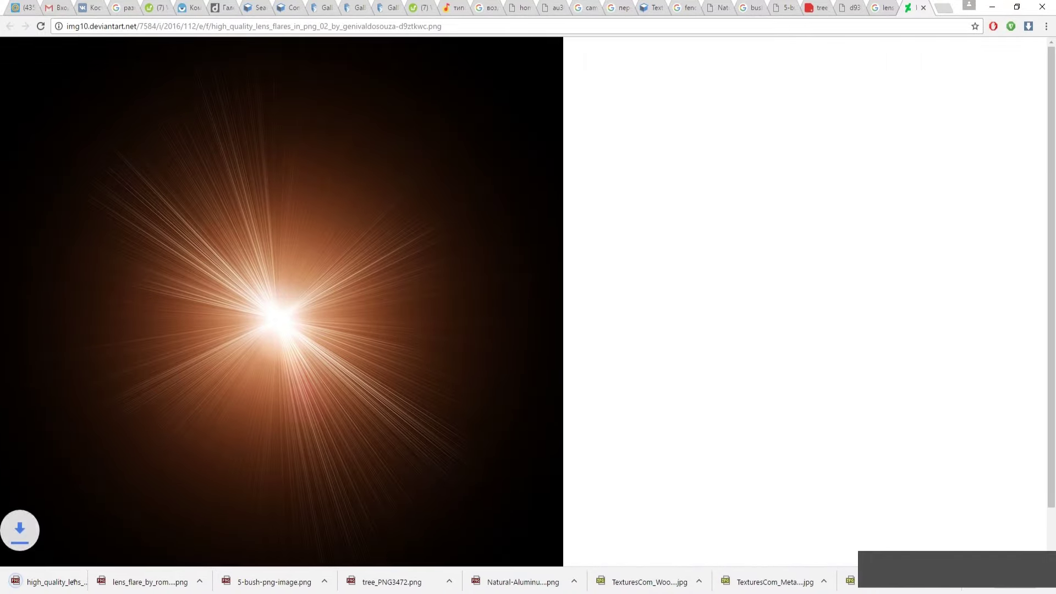
left_click(114, 581)
left_click(128, 542)
mouse_move(189, 434)
left_mouse_down()
mouse_move(266, 577)
mouse_move(514, 233)
left_mouse_up()
Commit the placed copper flare, move it to the top, and blend it with Linear Dodge (Add).
key("Return")
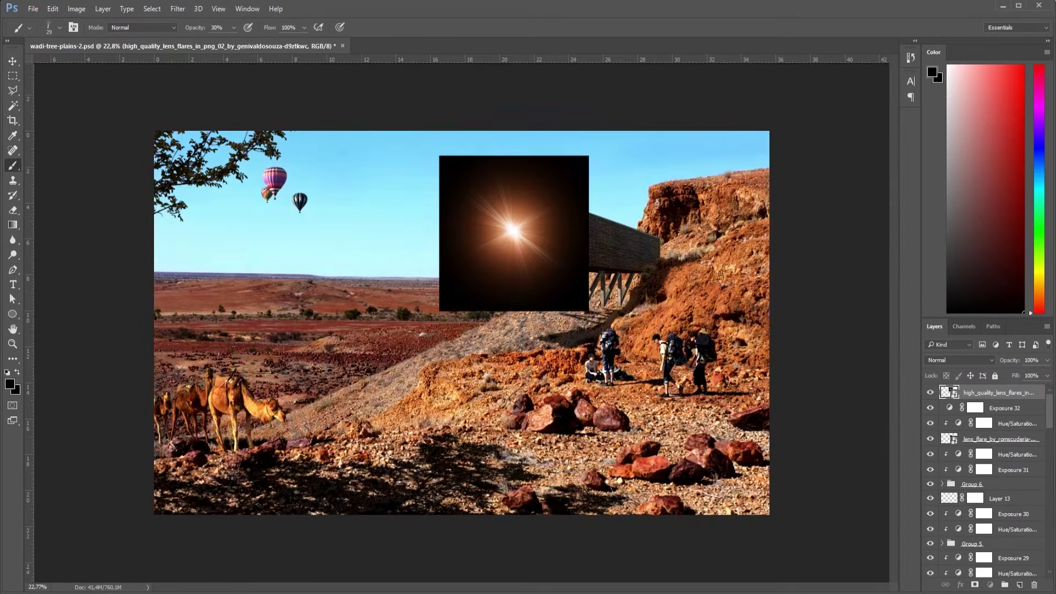
left_click_drag(987, 393, 986, 392)
left_click(959, 360)
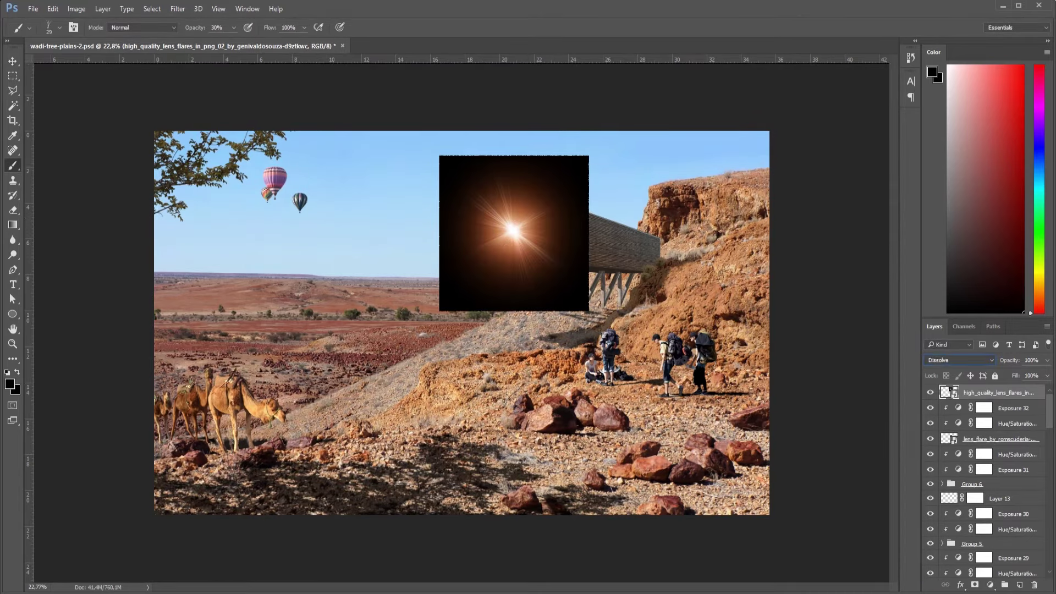
scroll(960, 359, "down", 7)
key("Escape")
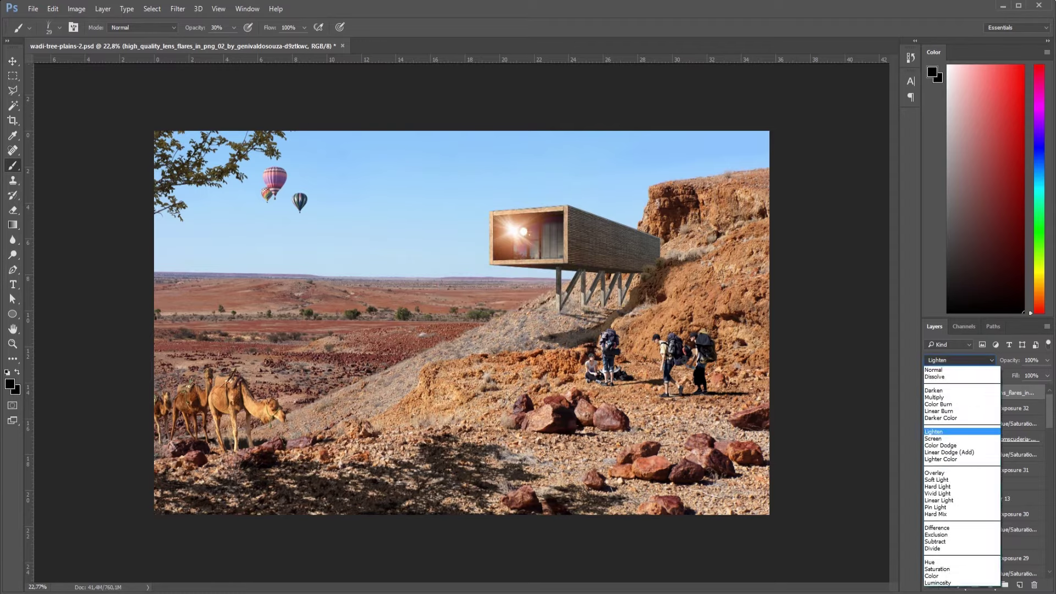
left_click(960, 360)
scroll(960, 359, "down", 4)
scroll(960, 359, "down", 4)
scroll(959, 359, "down", 2)
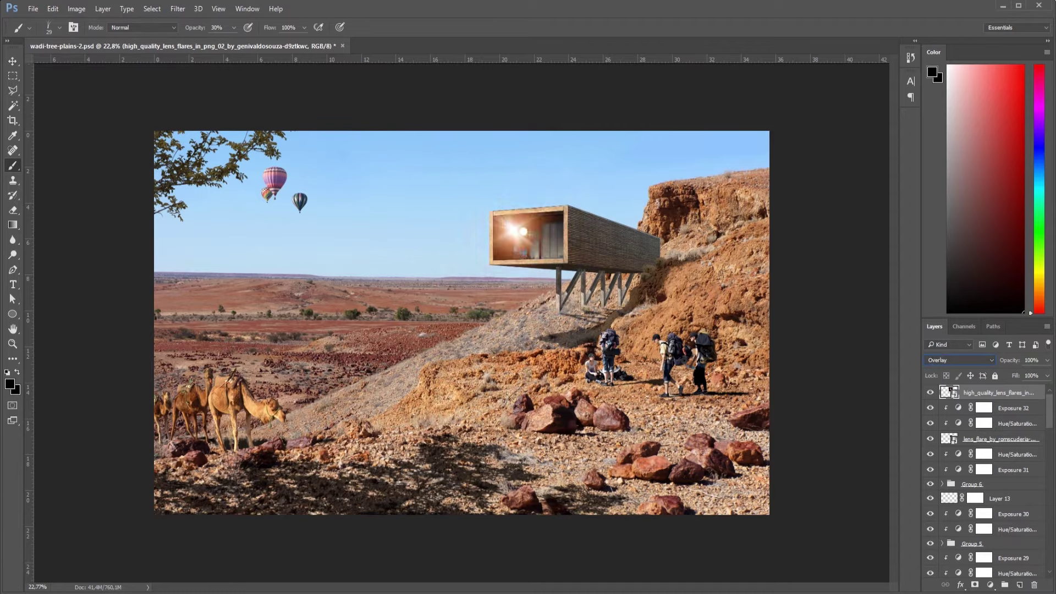
scroll(960, 360, "down", 4)
scroll(960, 359, "down", 4)
scroll(960, 359, "up", 8)
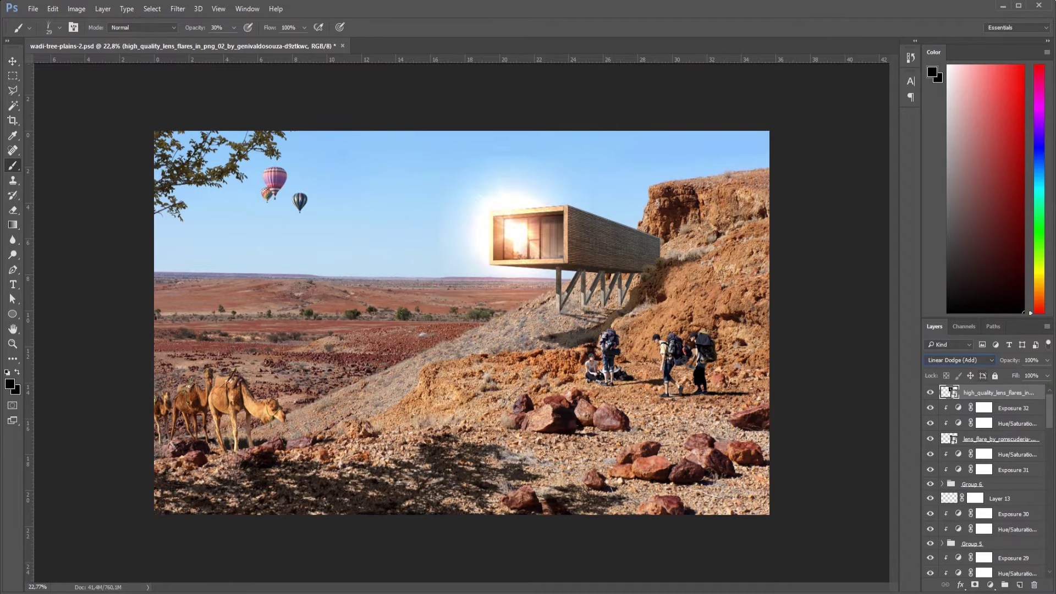
Shrink the copper flare onto the cabin window and brush to soften its glow.
key("ctrl+t")
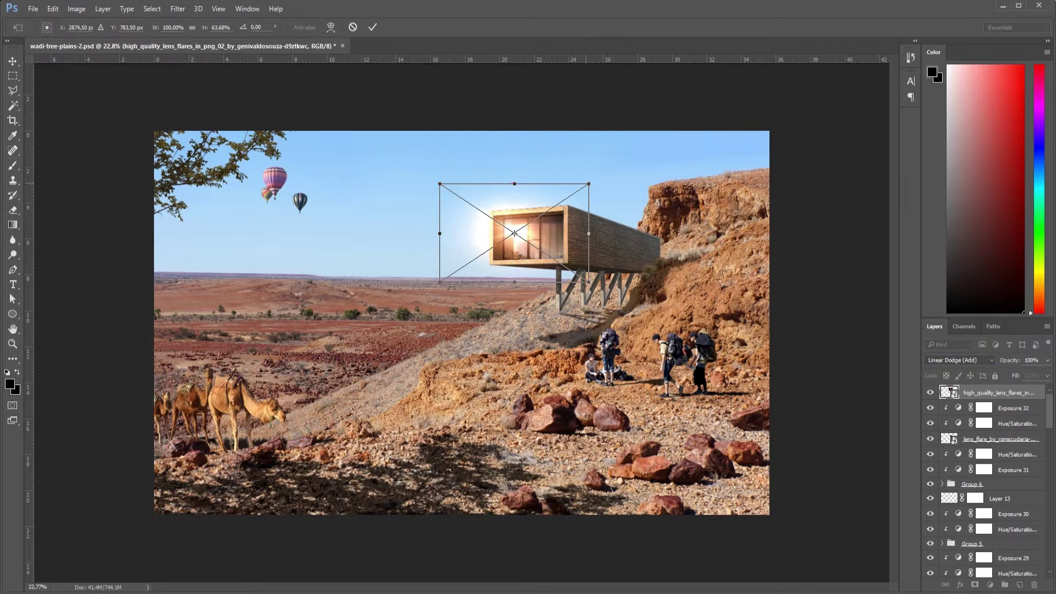
left_click_drag(588, 155, 553, 200)
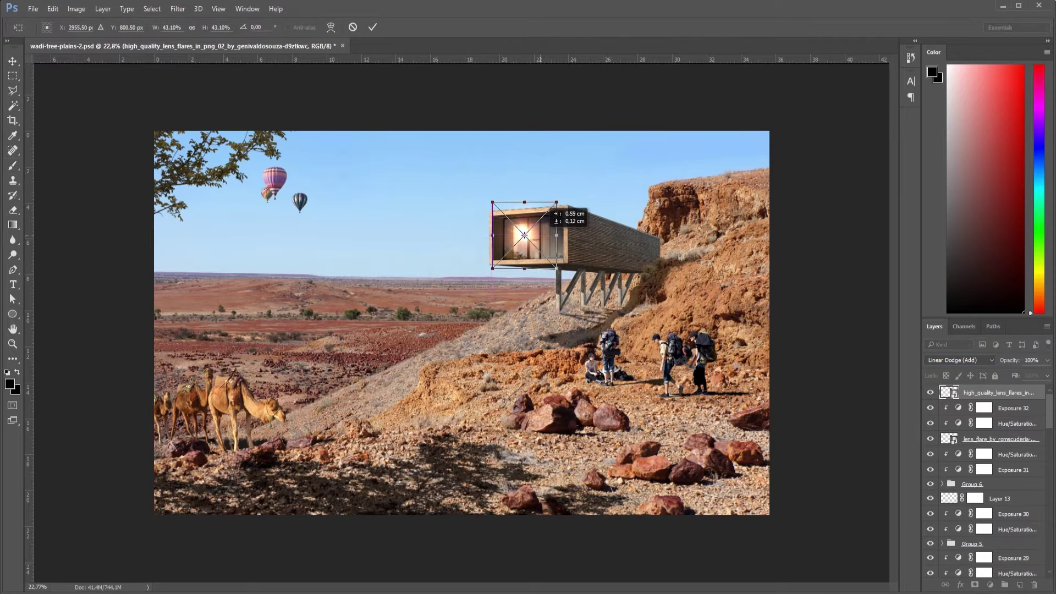
key("Return")
key("b")
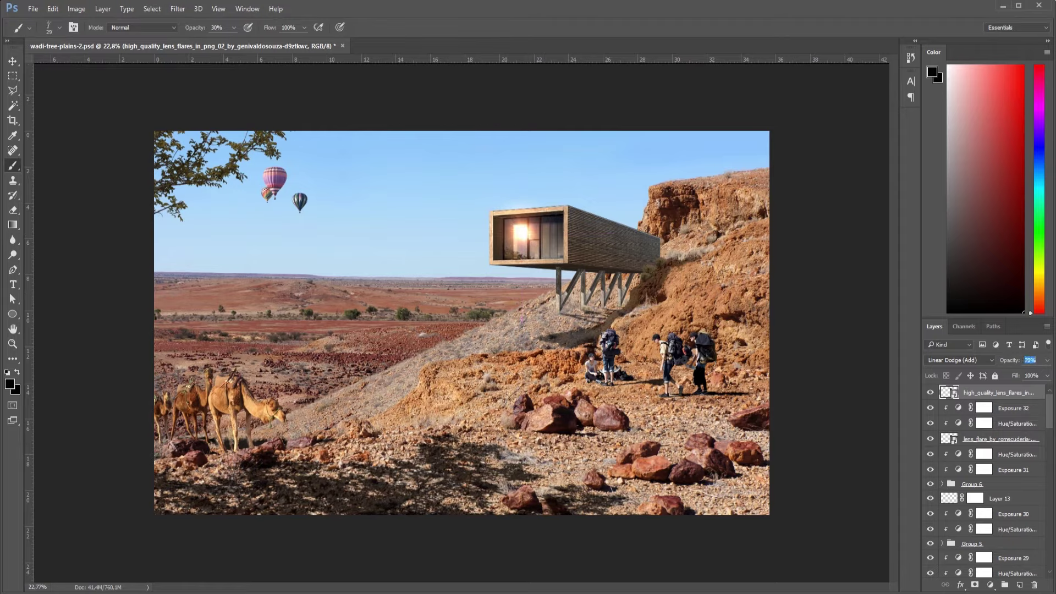
left_click_drag(522, 231, 523, 234)
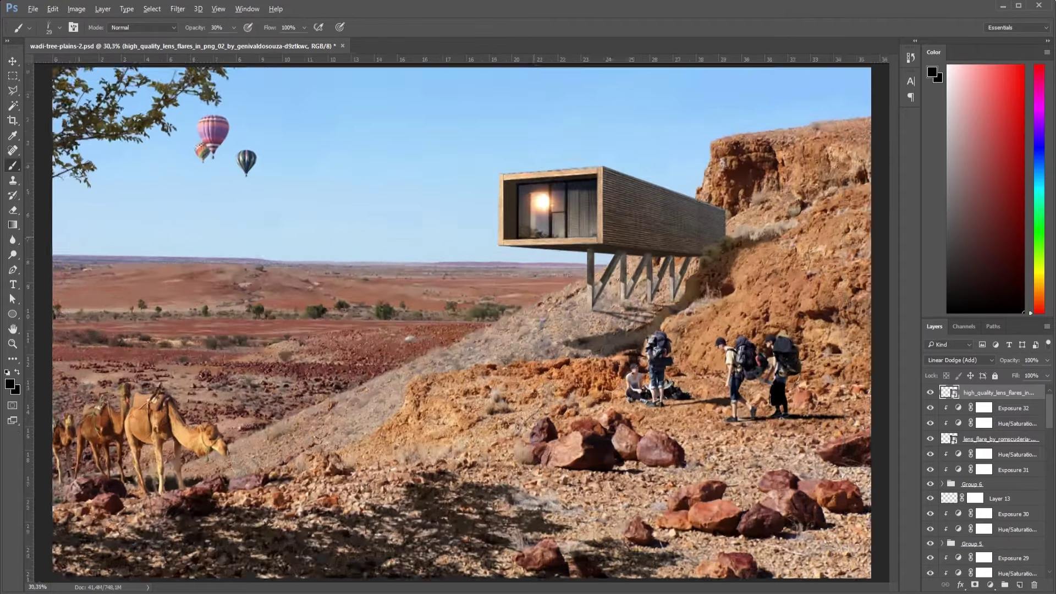
Add an Exposure adjustment clipped to DA_LSD and raise it to brighten the cabin window.
scroll(987, 482, "down", 3)
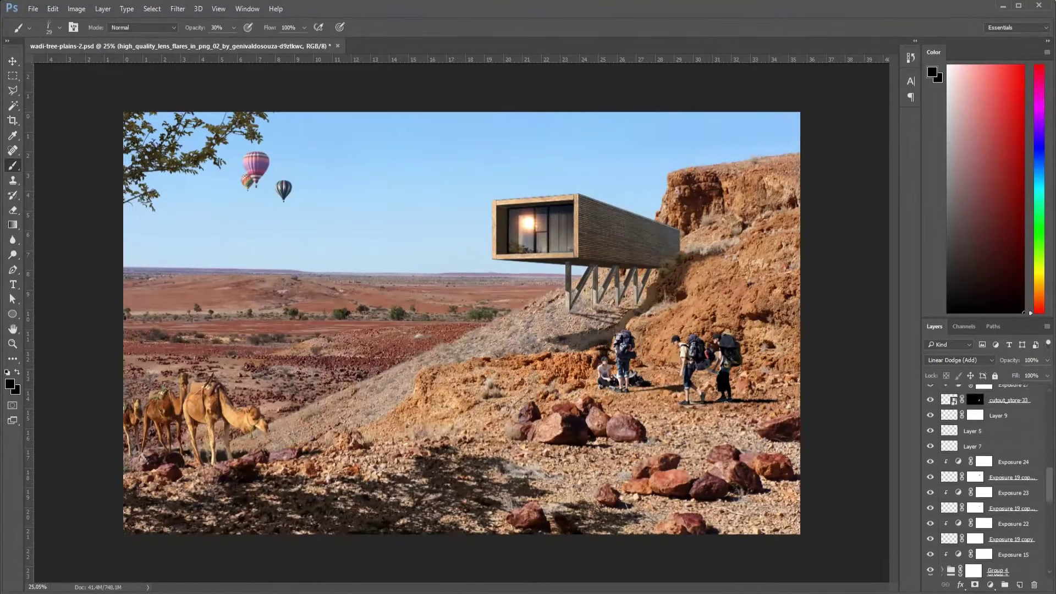
scroll(987, 481, "down", 3)
scroll(987, 481, "down", 3)
scroll(987, 481, "down", 3)
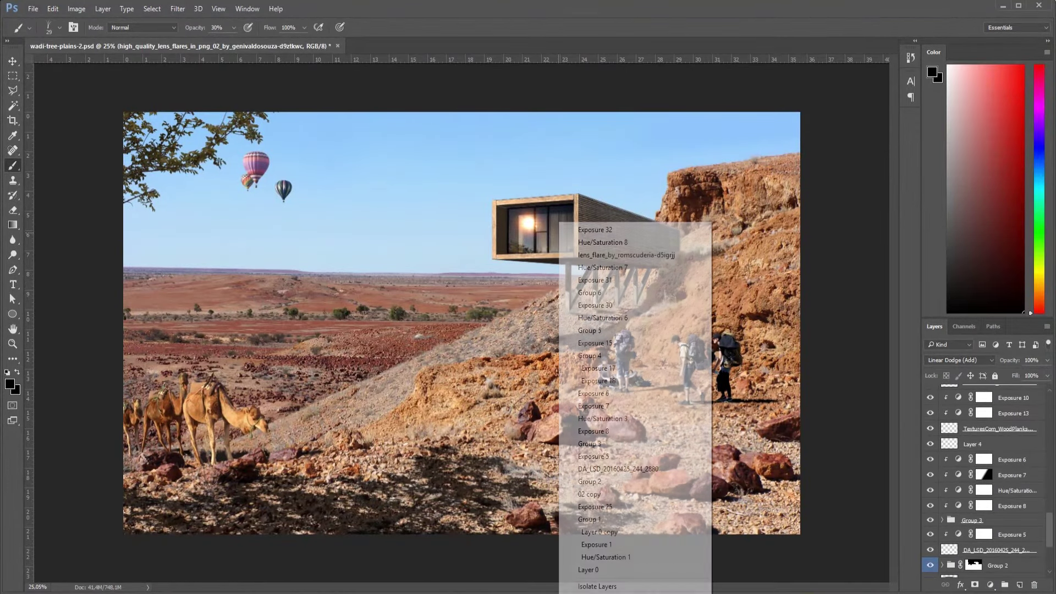
scroll(987, 480, "down", 3)
scroll(987, 480, "down", 2)
left_click(995, 433)
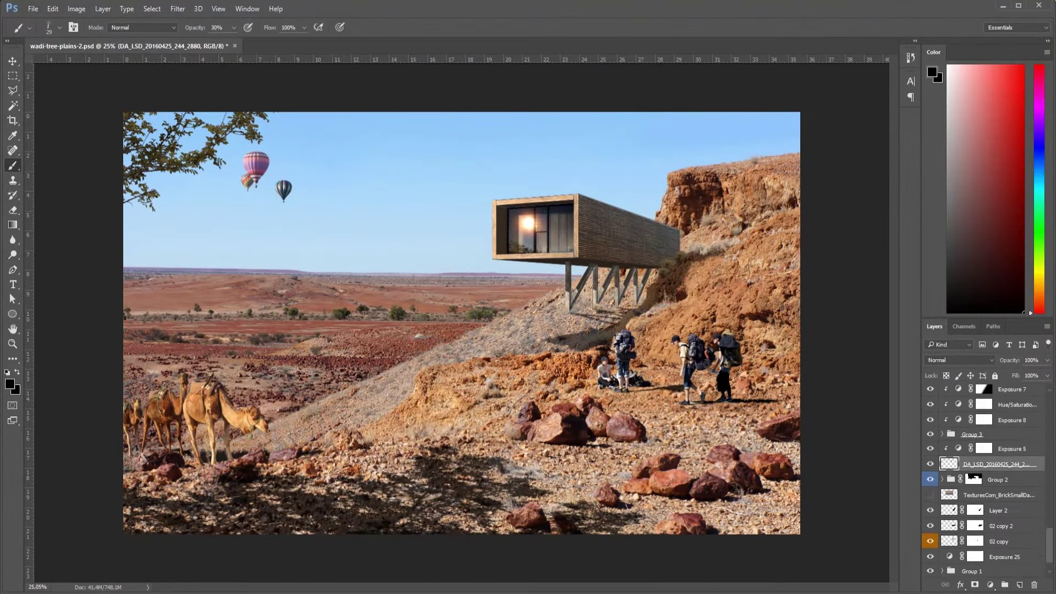
left_click(990, 584)
left_click(943, 414)
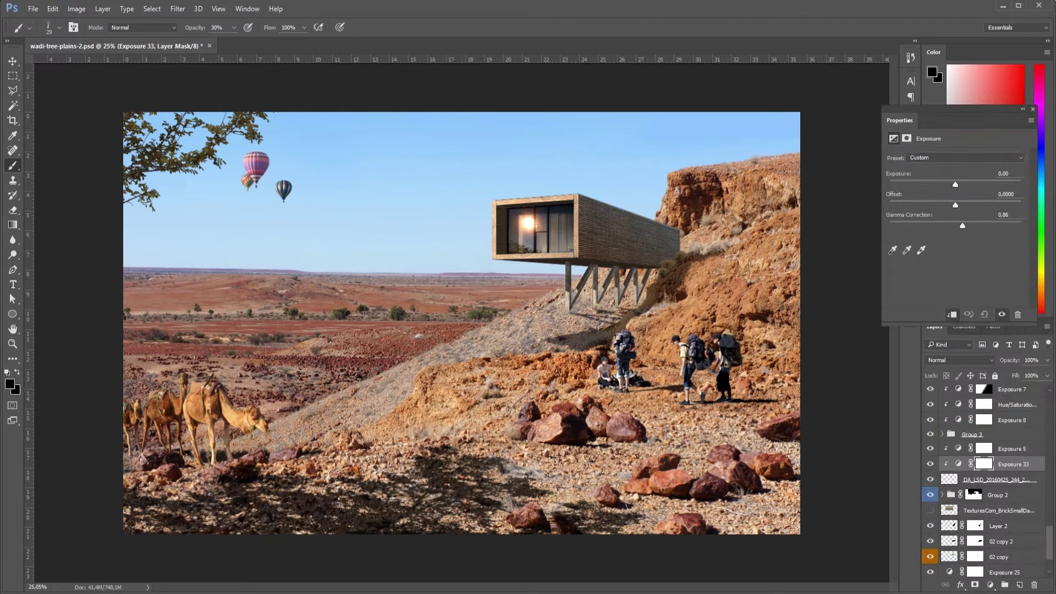
left_click_drag(956, 226, 966, 225)
left_click_drag(967, 184, 964, 184)
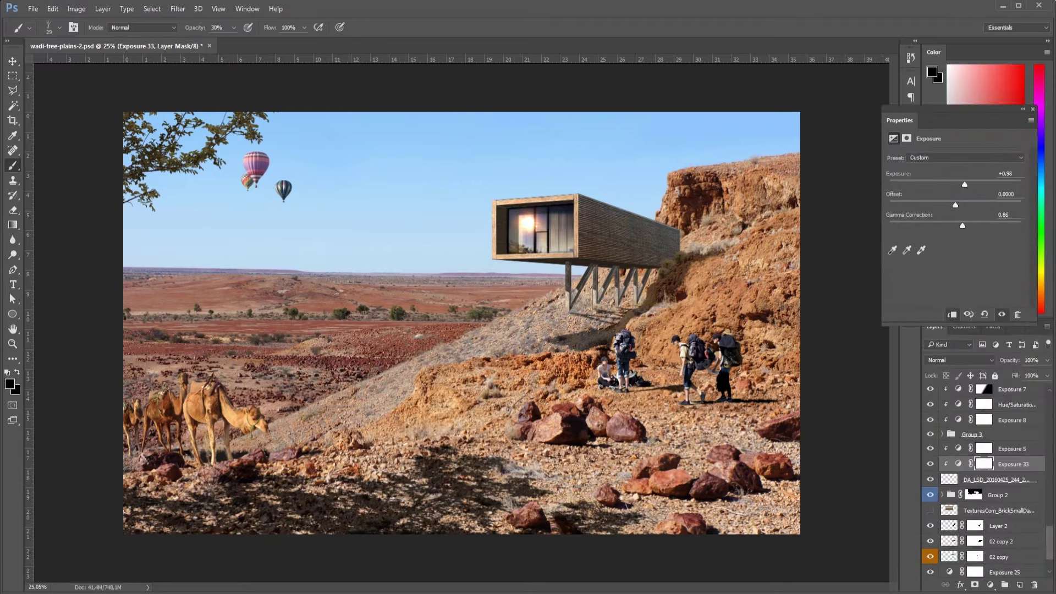
left_click_drag(957, 184, 958, 184)
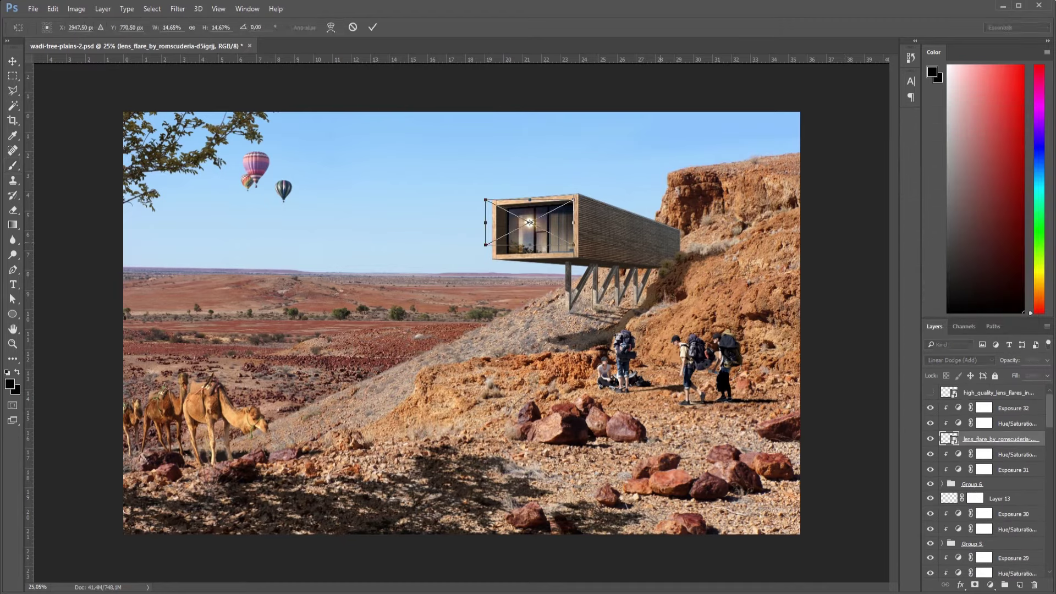
Confirm and resize the lens flare at the cabin window.
key("Return")
key("b")
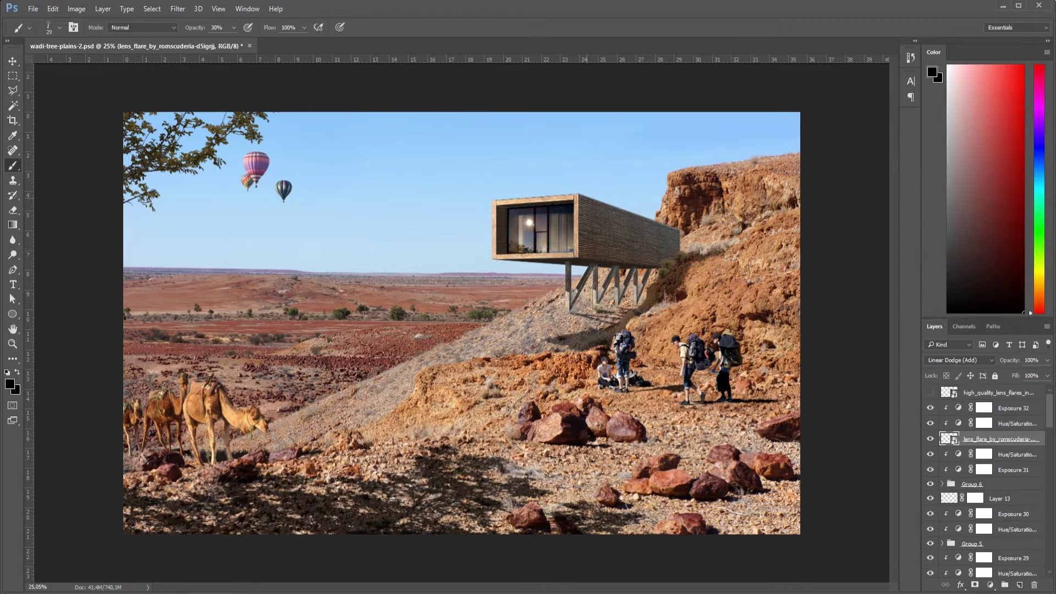
key("ctrl+t")
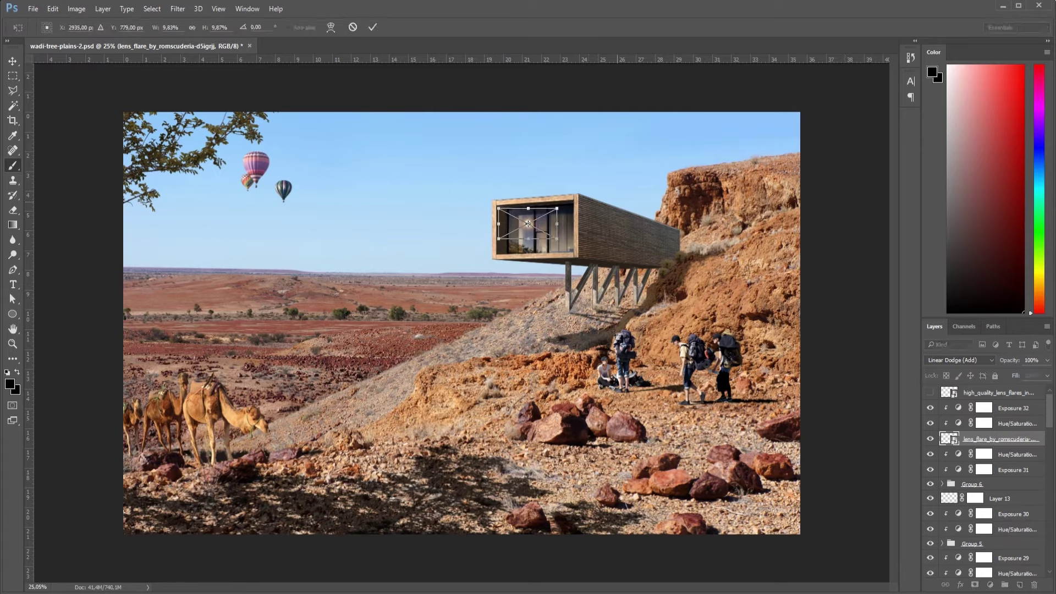
key("Return")
Duplicate Layer 5 with Ctrl+J and check the scene up close.
scroll(984, 479, "down", 3)
scroll(985, 478, "down", 3)
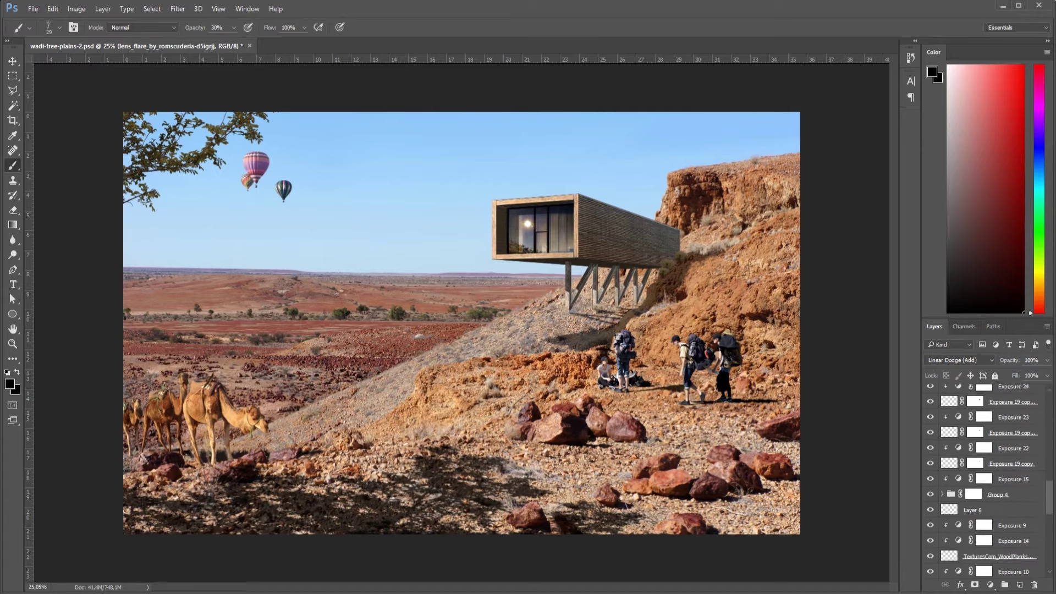
scroll(985, 478, "down", 3)
scroll(984, 479, "down", 3)
scroll(984, 478, "down", 2)
scroll(985, 478, "up", 3)
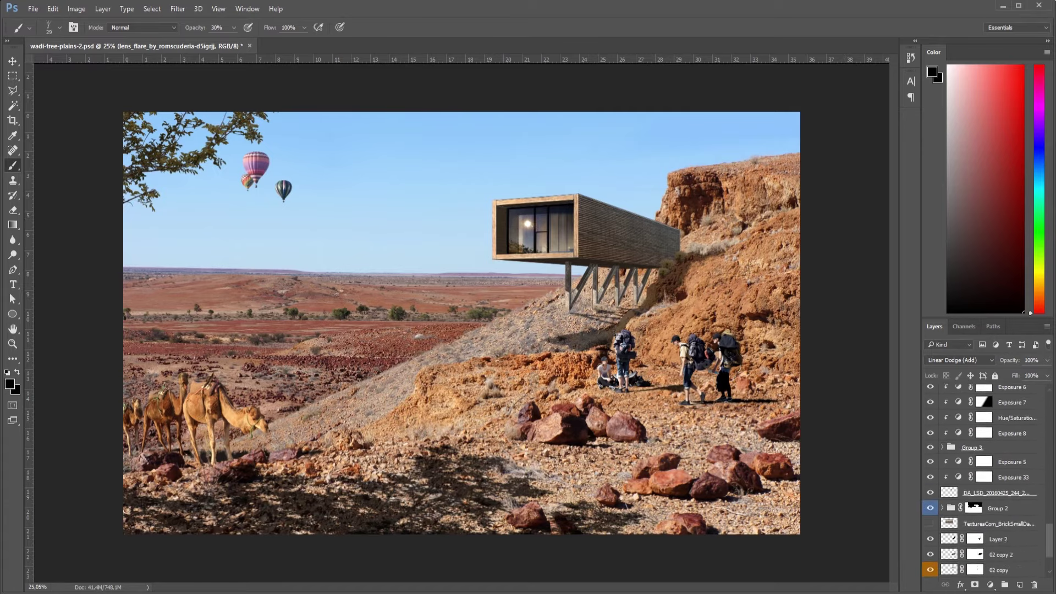
scroll(984, 478, "up", 3)
scroll(984, 478, "up", 2)
scroll(984, 478, "up", 2)
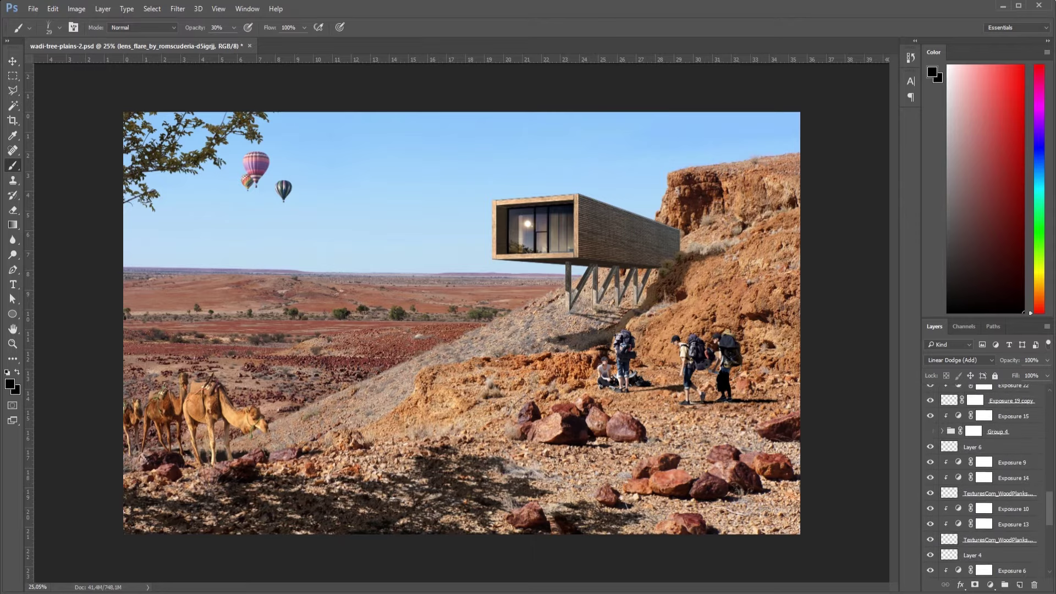
scroll(984, 478, "up", 2)
scroll(984, 478, "up", 2)
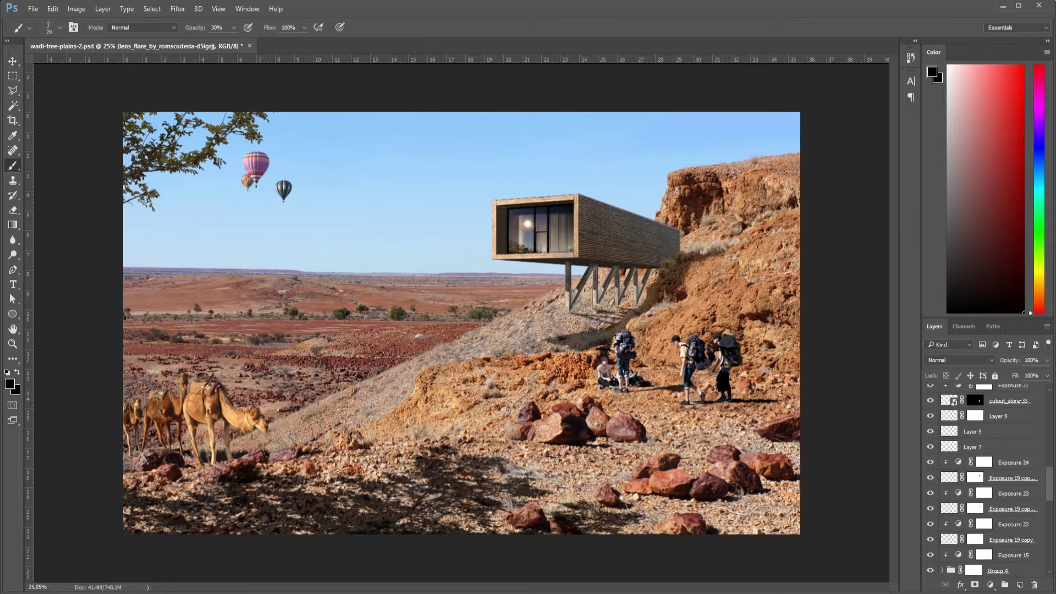
left_click(971, 431)
key("ctrl+j")
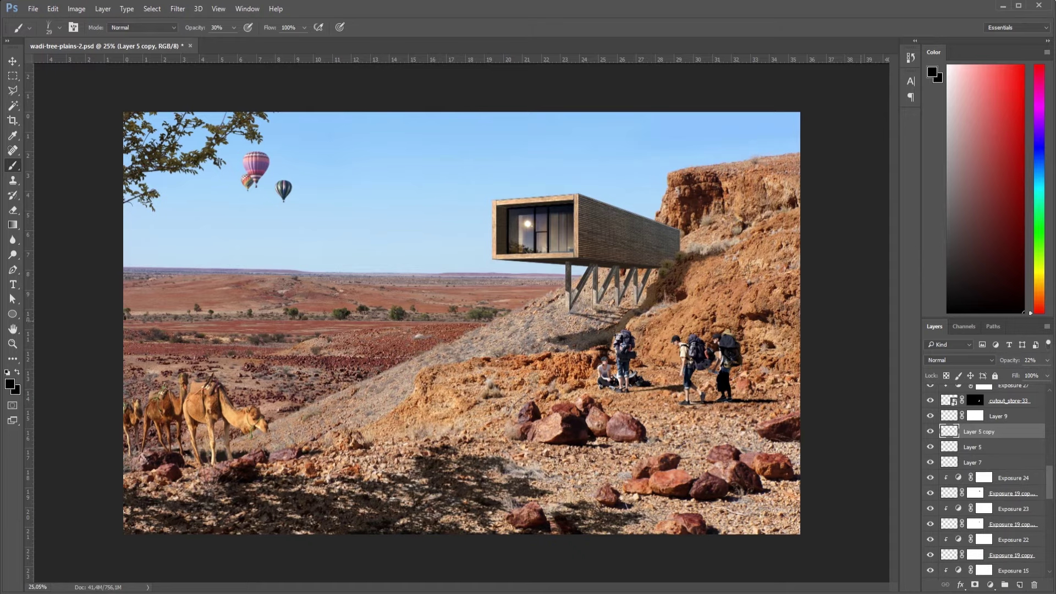
key("ctrl+plus")
key("ctrl+minus")
key("ctrl+plus")
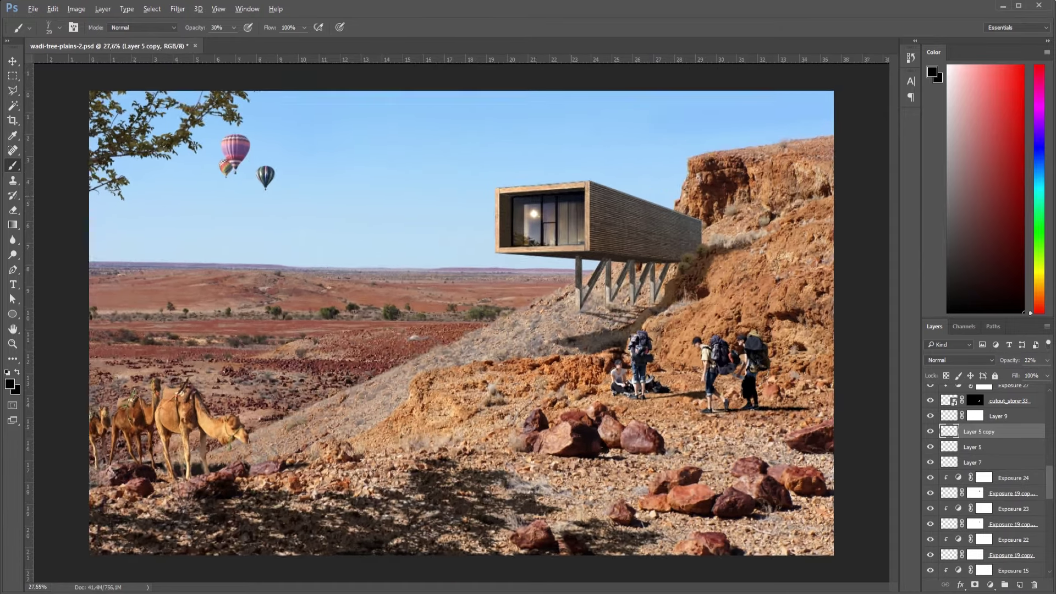
key("ctrl+minus")
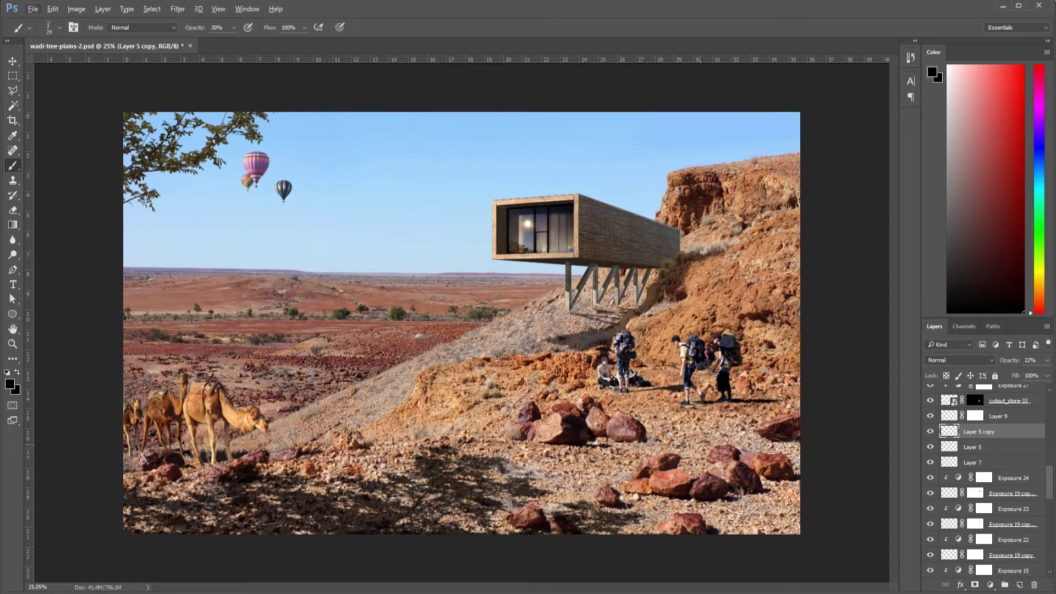
Place the aluminium fence image from the texture folder into the montage.
scroll(984, 478, "up", 5)
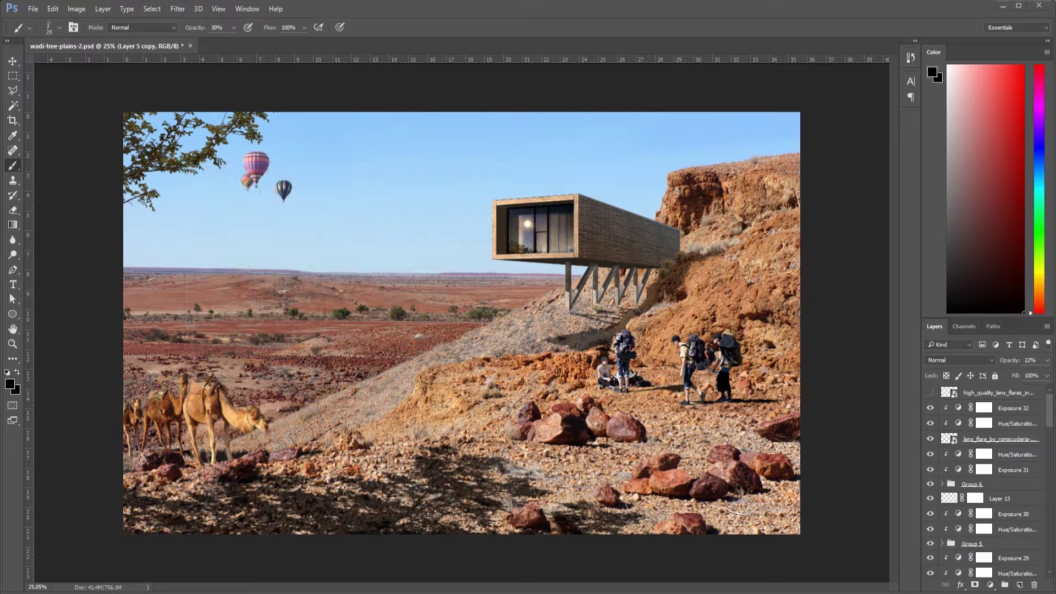
scroll(550, 231, "up", 3)
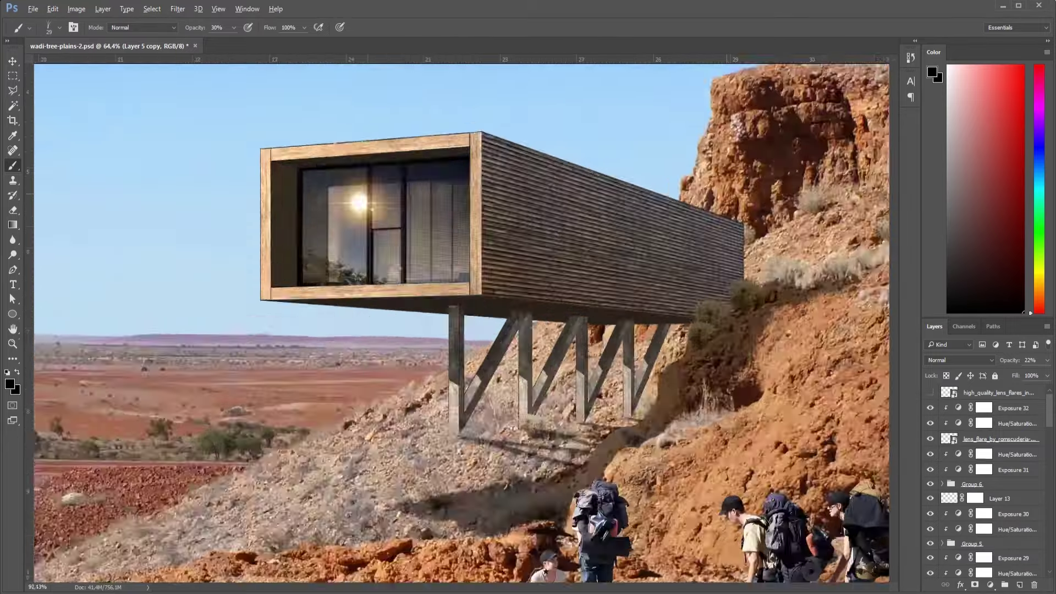
scroll(550, 231, "down", 3)
left_click(984, 407)
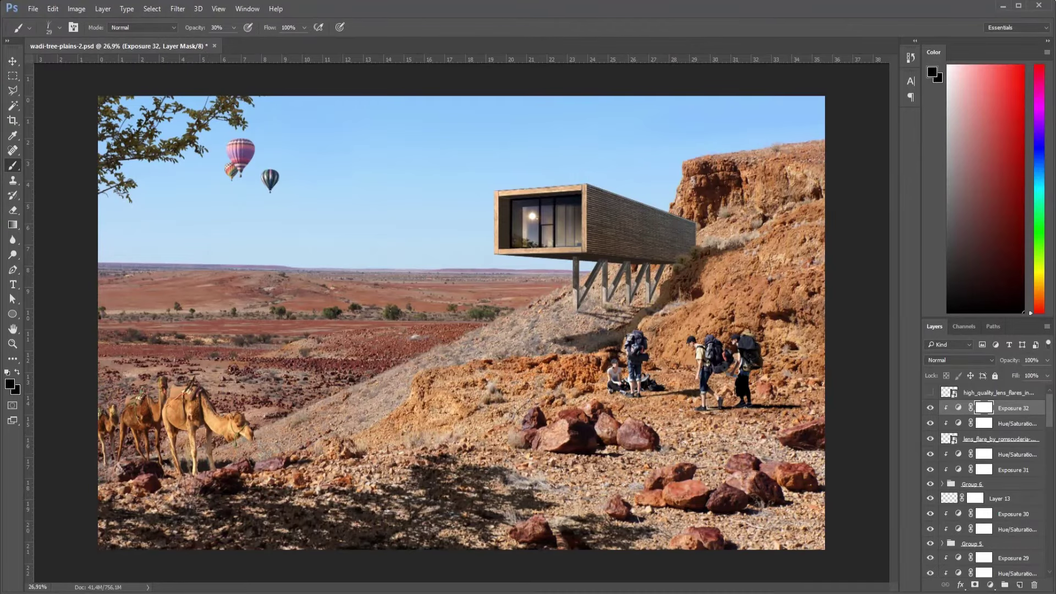
left_click(679, 559)
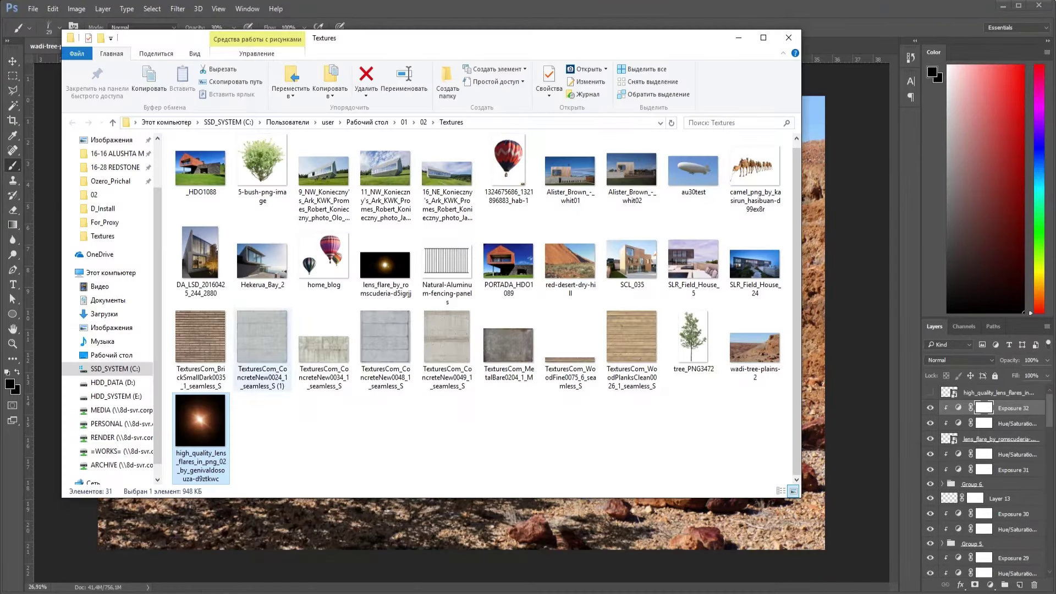
mouse_move(446, 264)
left_mouse_down()
mouse_move(805, 255)
mouse_move(717, 242)
left_mouse_up()
key("Return")
Blend away the fence's white background and scale it down to a small railing on the slope.
double_click(1039, 407)
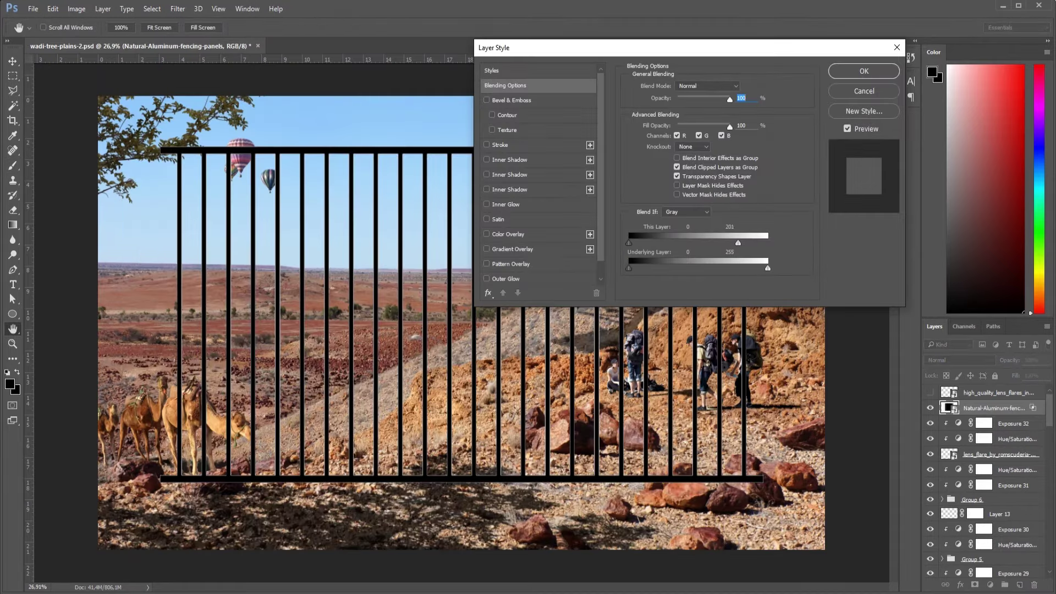
key("Return")
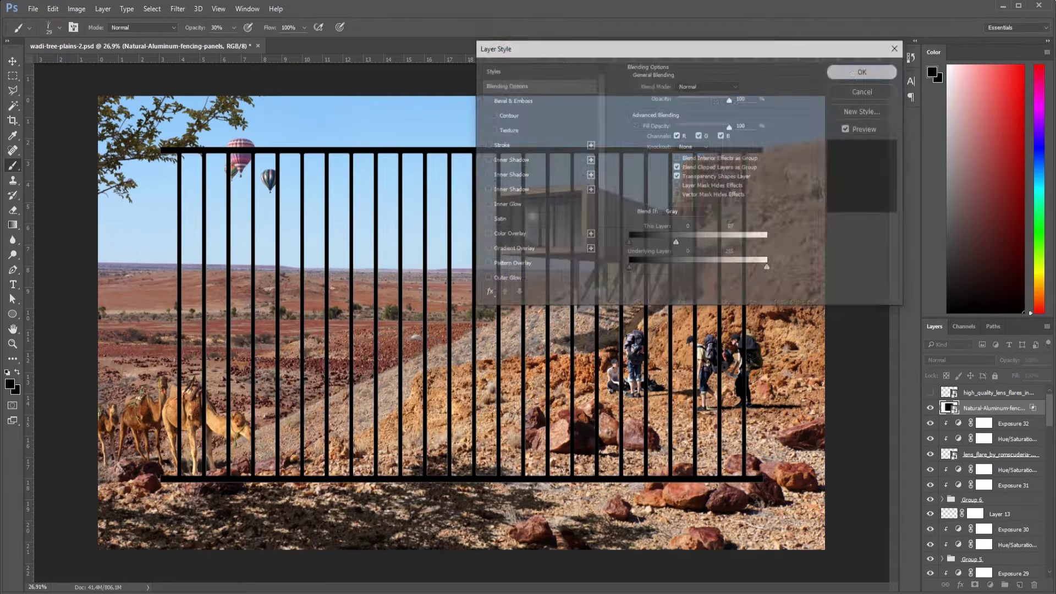
key("ctrl+t")
left_click_drag(796, 96, 505, 293)
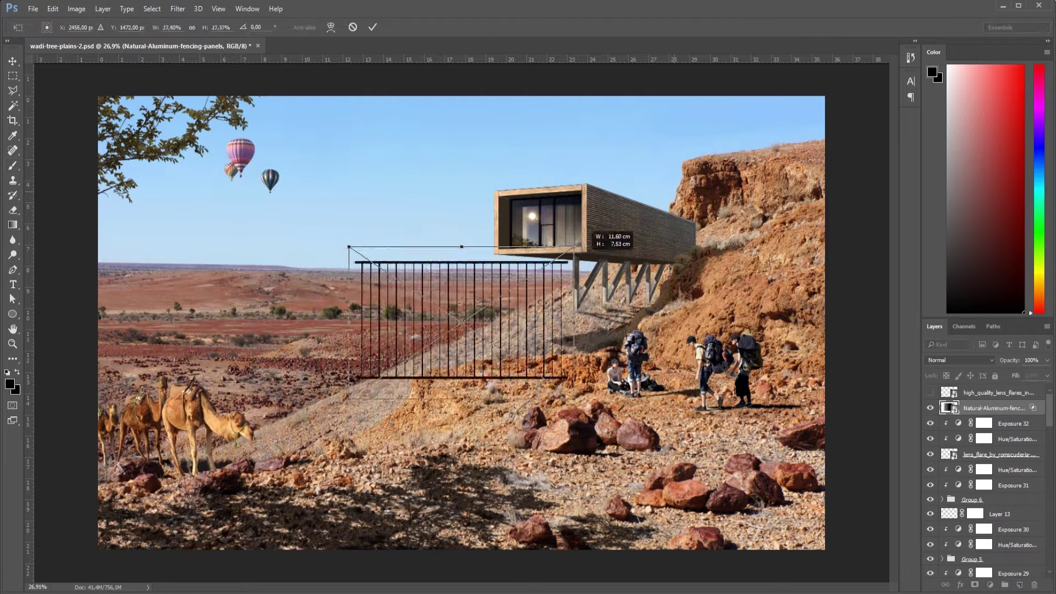
Alt-drag a copy of the fence alongside to extend the railing.
key("v")
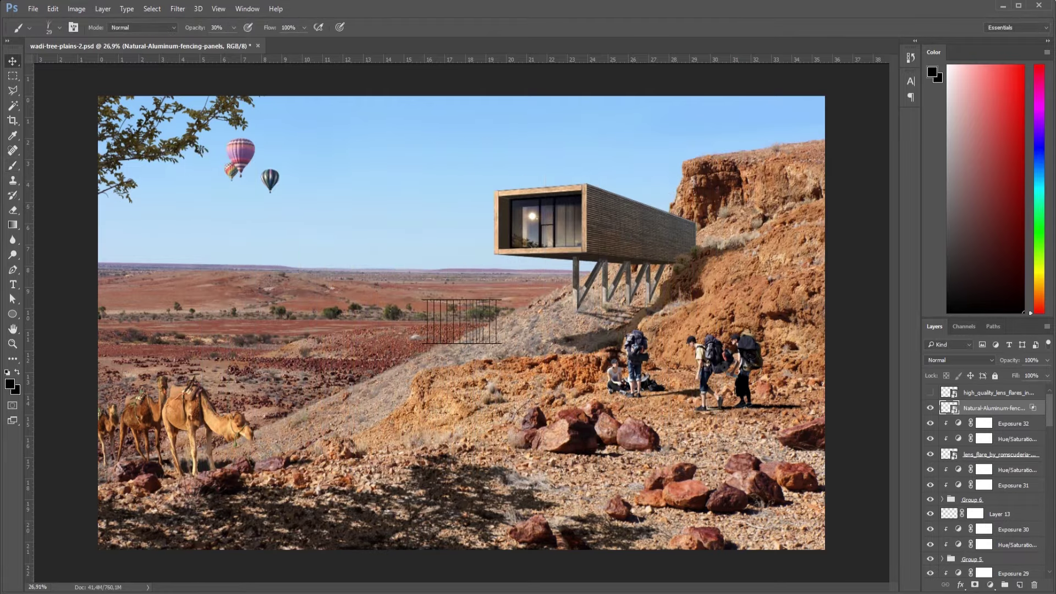
scroll(461, 325, "up", 5)
mouse_move(462, 324)
left_mouse_down()
mouse_move(665, 304)
mouse_move(262, 306)
left_mouse_up()
scroll(624, 299, "up", 3)
Merge the aluminium fence layers into a single layer.
key("ctrl+t")
key("Return")
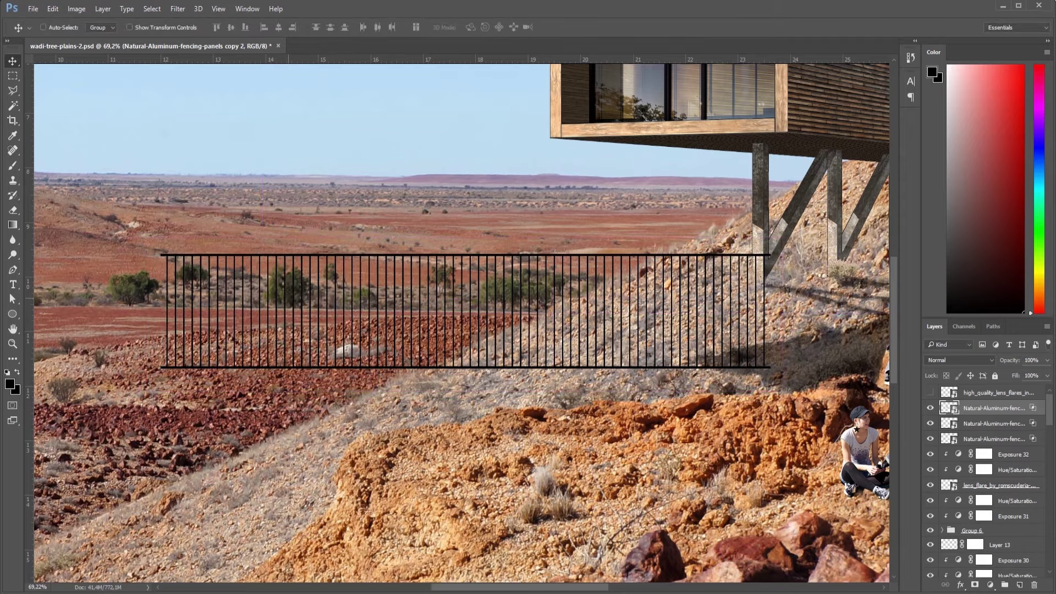
key("alt+bracketright")
scroll(730, 412, "down", 3)
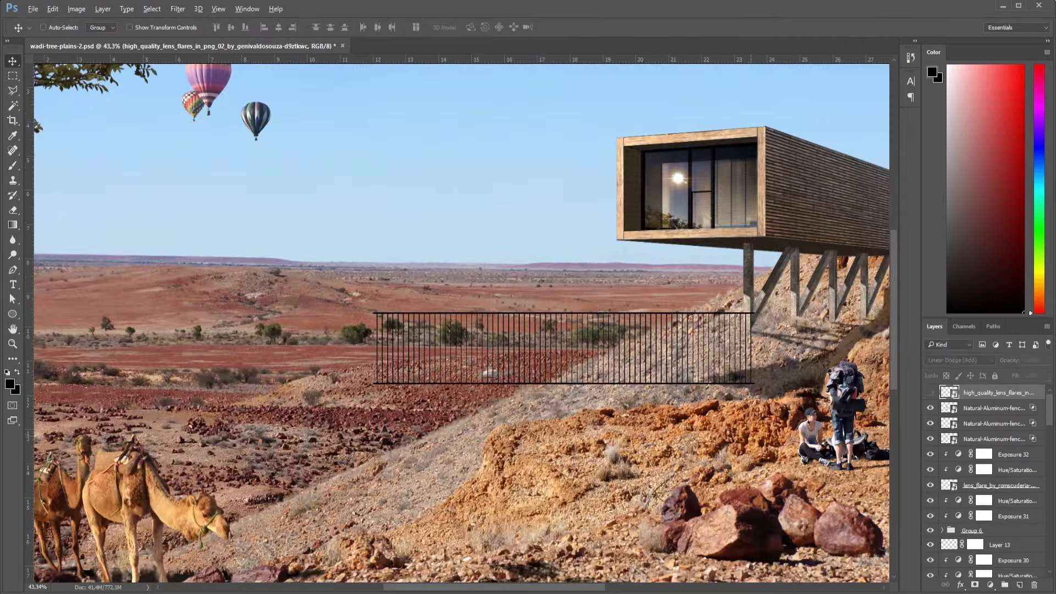
left_click(990, 408)
left_click(990, 438, "shift")
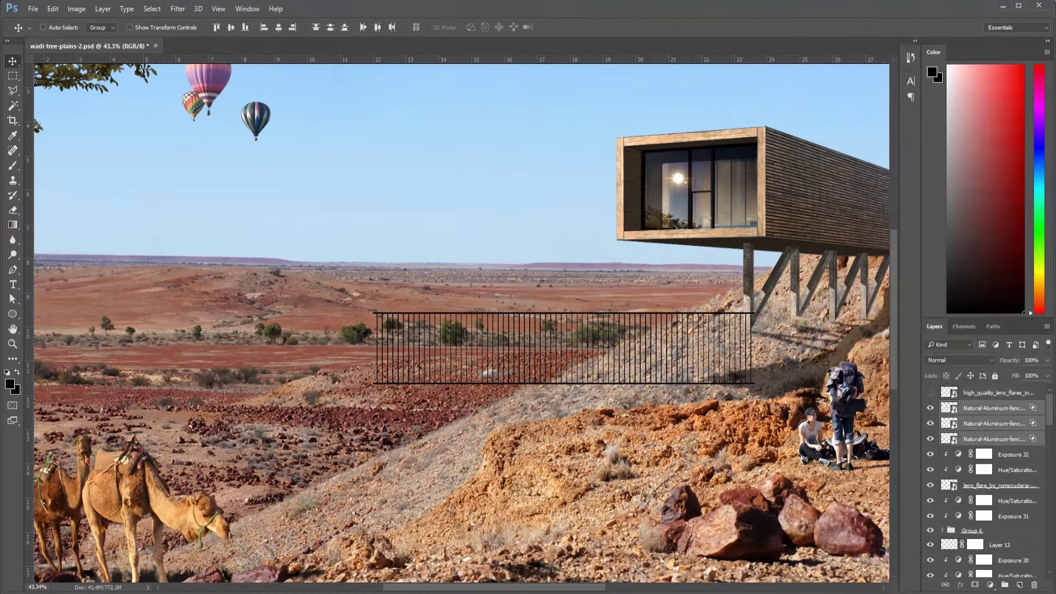
right_click(998, 438)
left_click(880, 397)
Scale the merged fence to the balcony's width and skew it into perspective.
key("ctrl+t")
left_click_drag(753, 383, 707, 374)
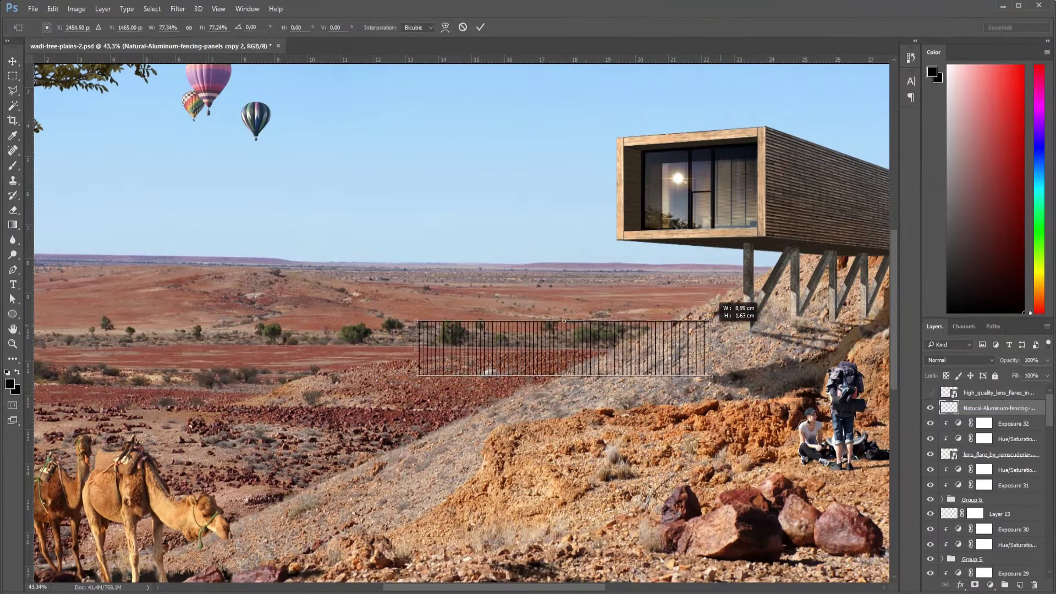
left_click_drag(565, 337, 718, 211)
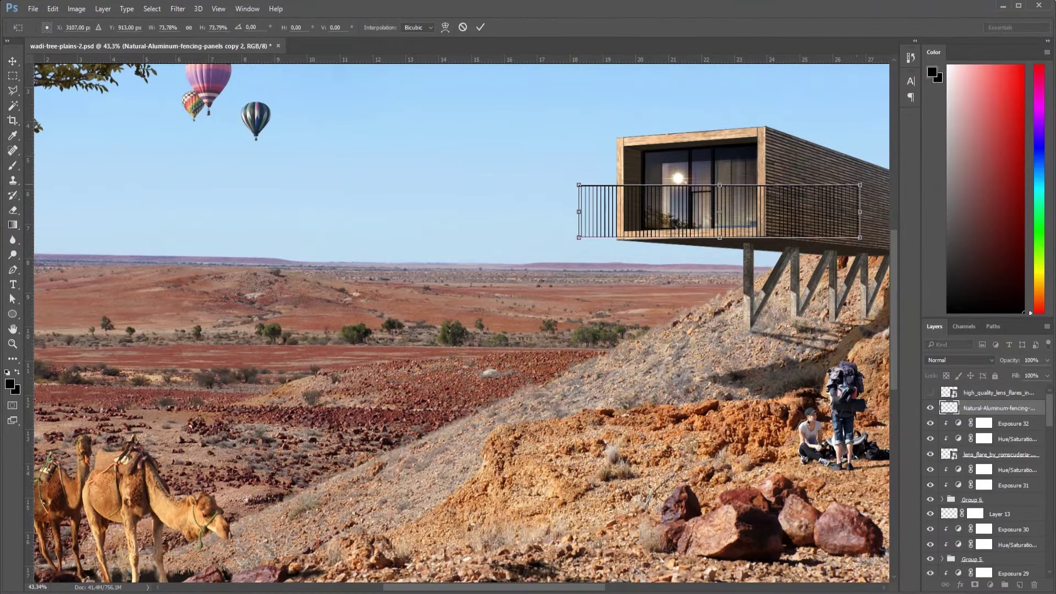
left_click_drag(859, 185, 749, 201)
scroll(762, 194, "up", 5)
scroll(612, 202, "down", 2)
right_click(791, 221)
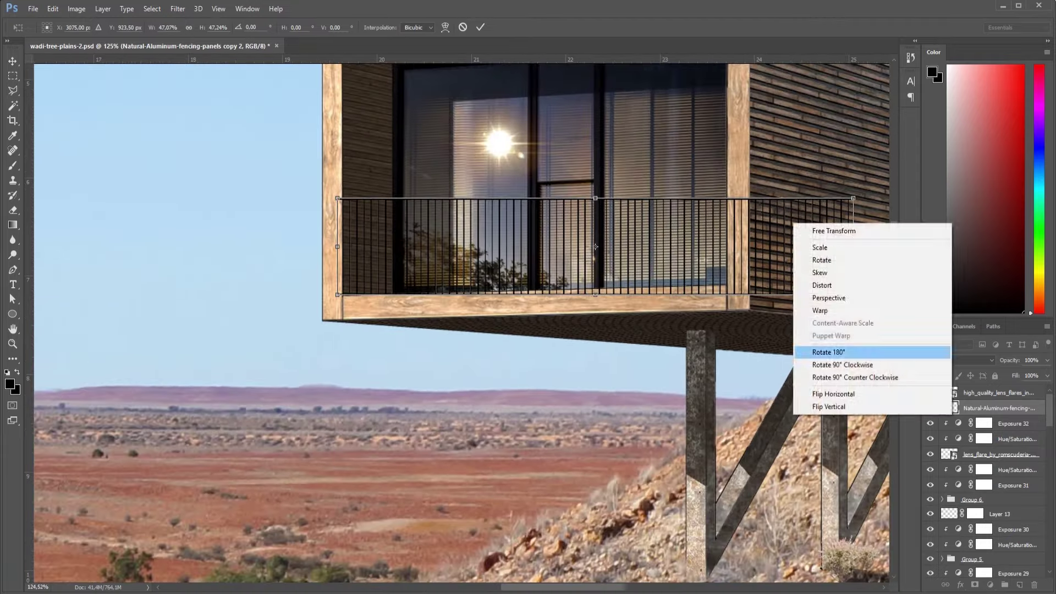
left_click(819, 349)
left_click_drag(853, 247, 855, 234)
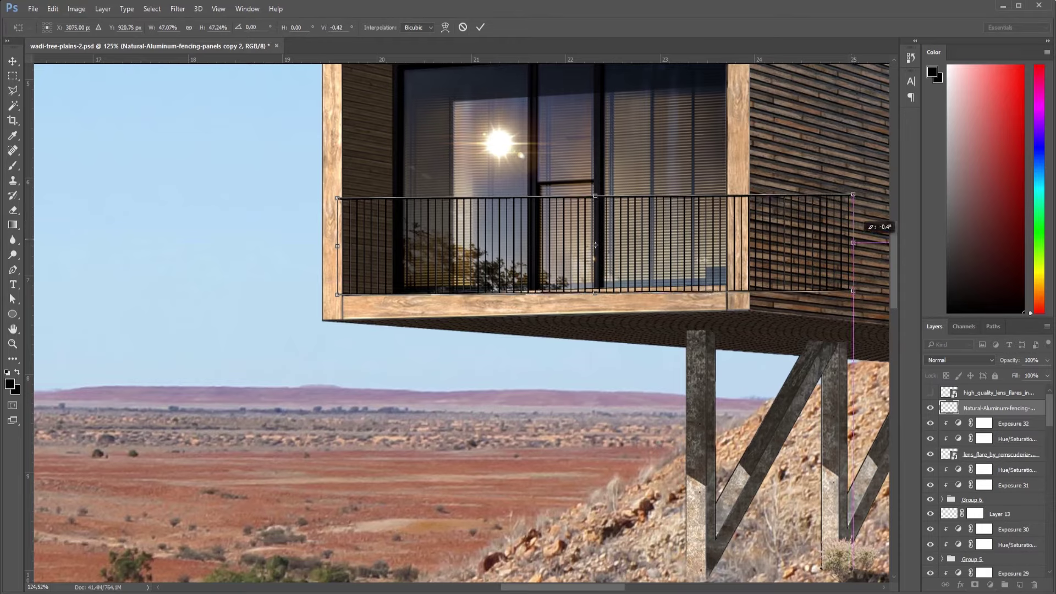
key("Return")
Squash the fence lower and tilt its right end along the cabin wall.
key("ctrl+t")
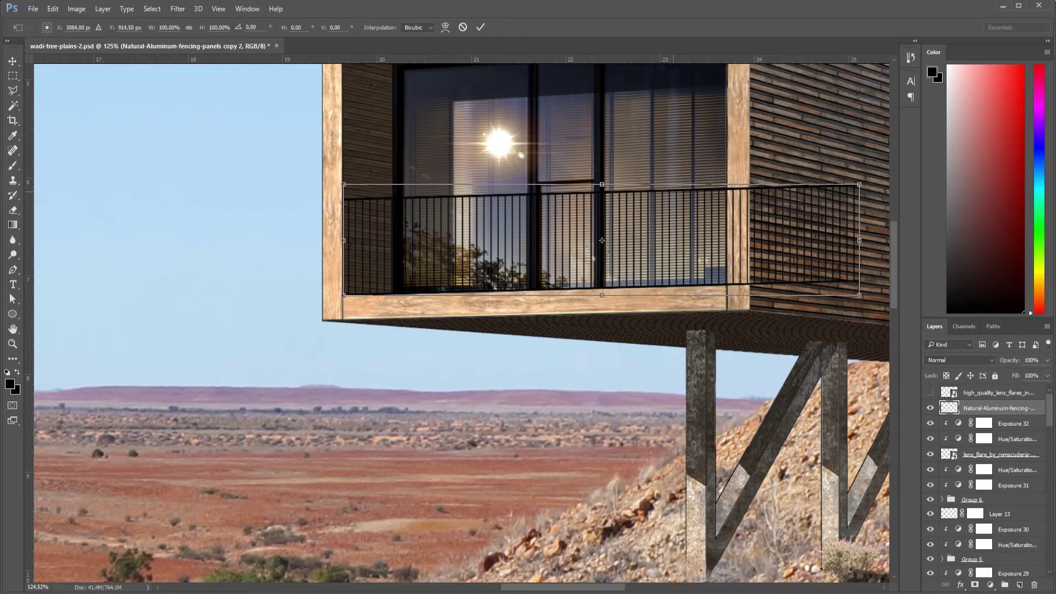
left_click_drag(601, 184, 602, 214)
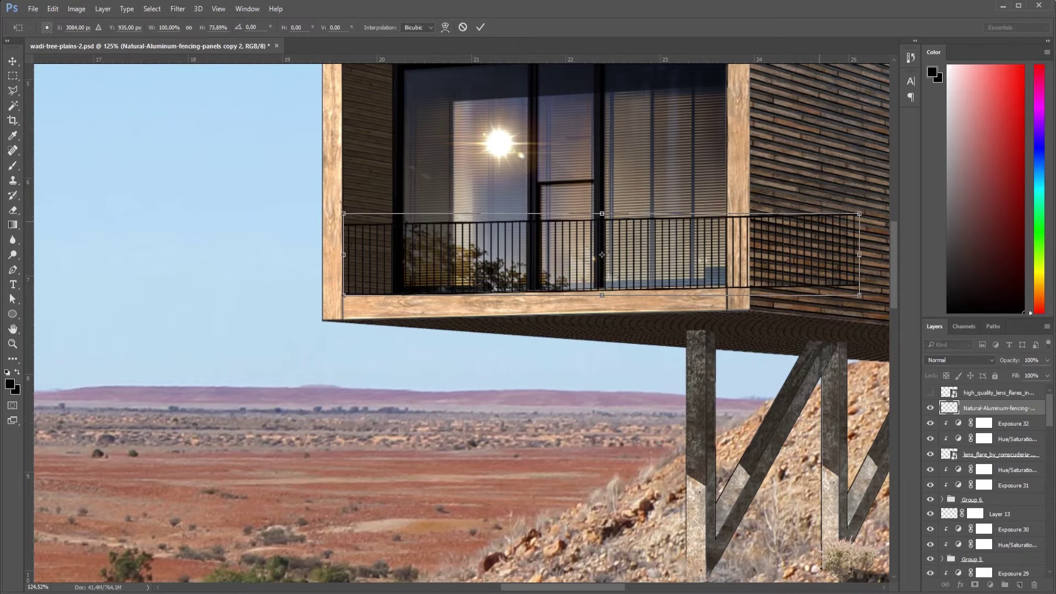
right_click(857, 255)
left_click(880, 318)
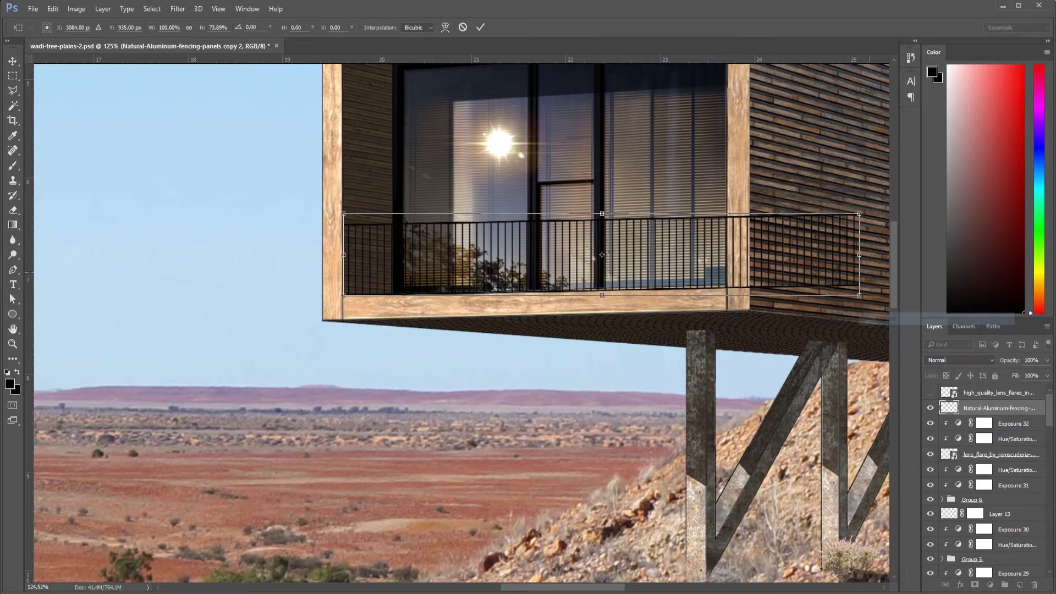
left_click_drag(859, 254, 856, 253)
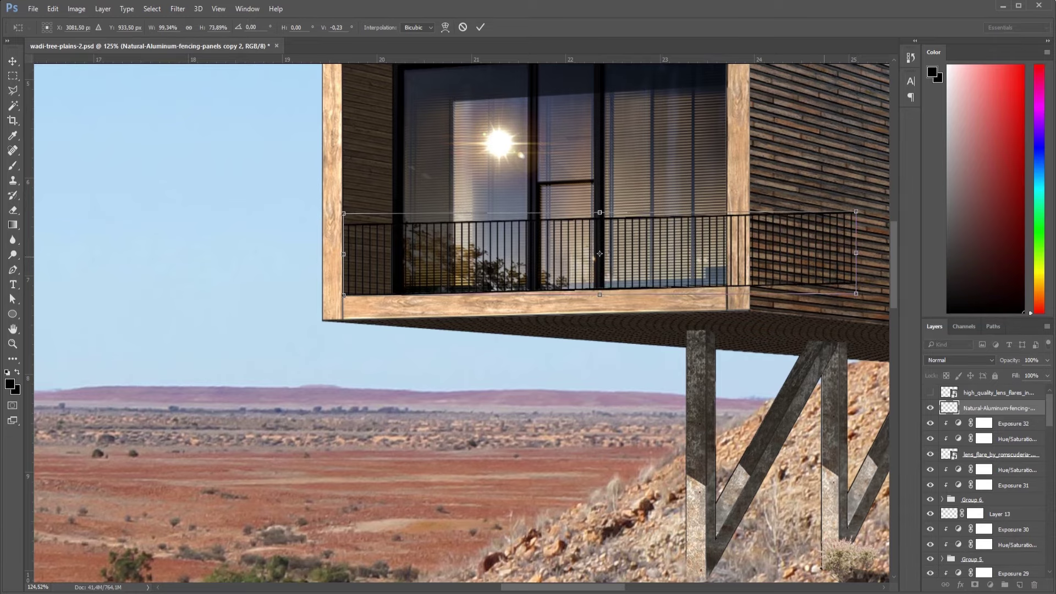
scroll(856, 254, "up", 5)
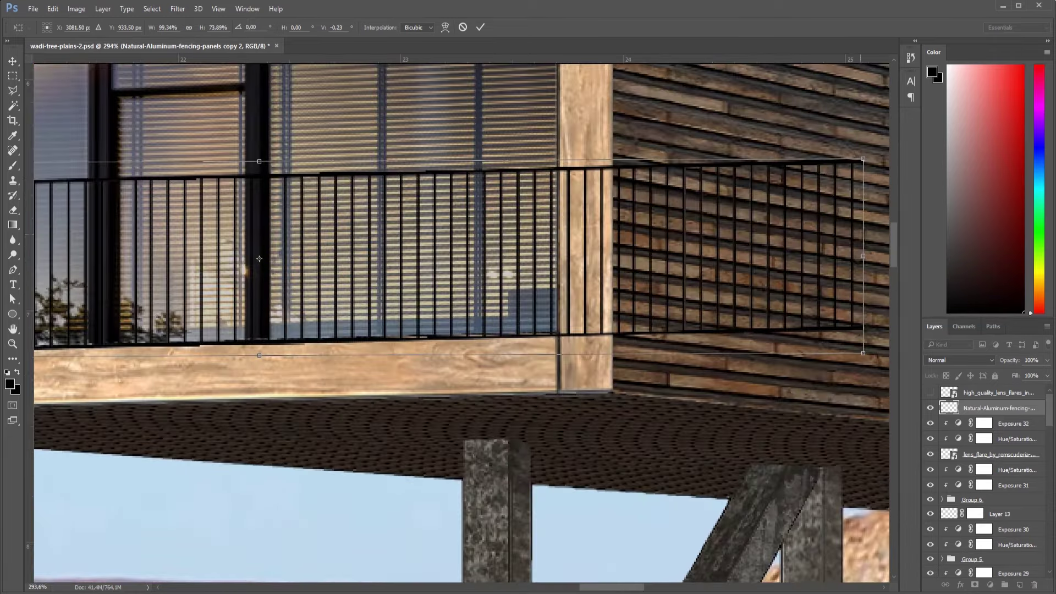
left_click_drag(862, 256, 863, 249)
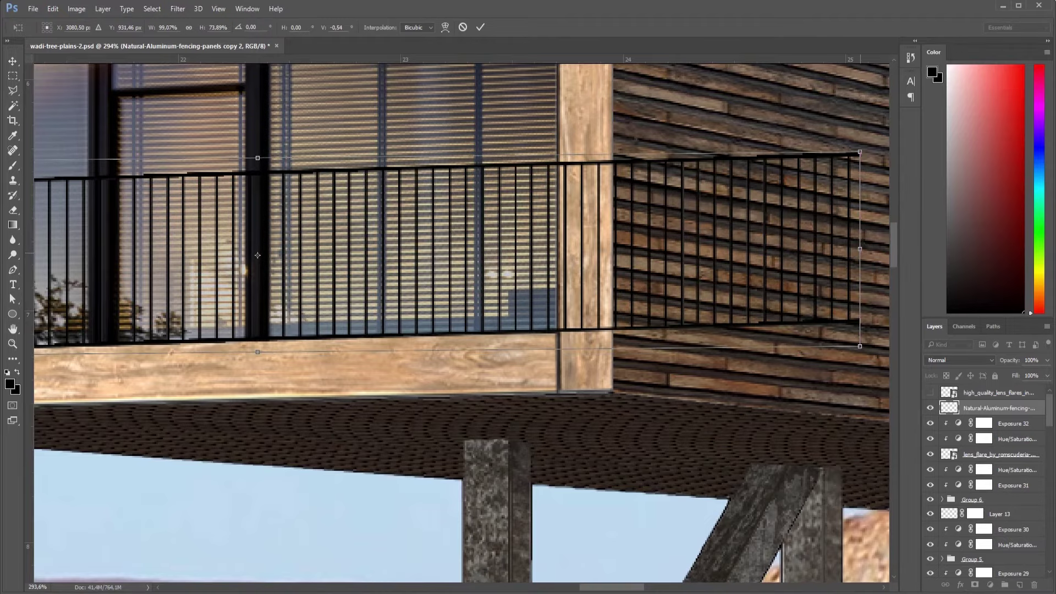
key("Return")
Mask out the fence where it overlaps the post and side wall.
scroll(576, 156, "down", 2)
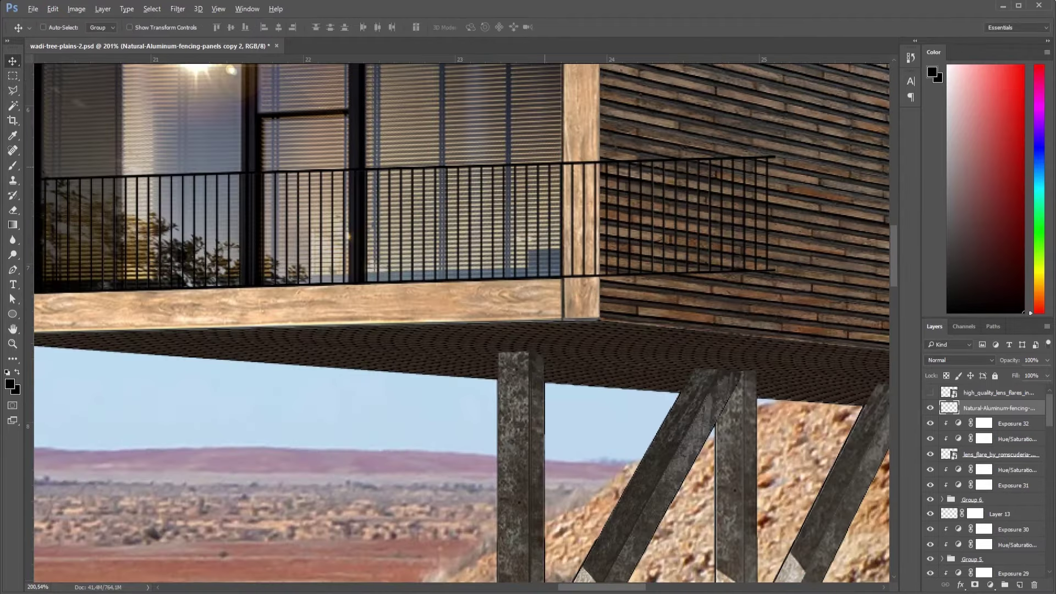
left_click(974, 584)
key("b")
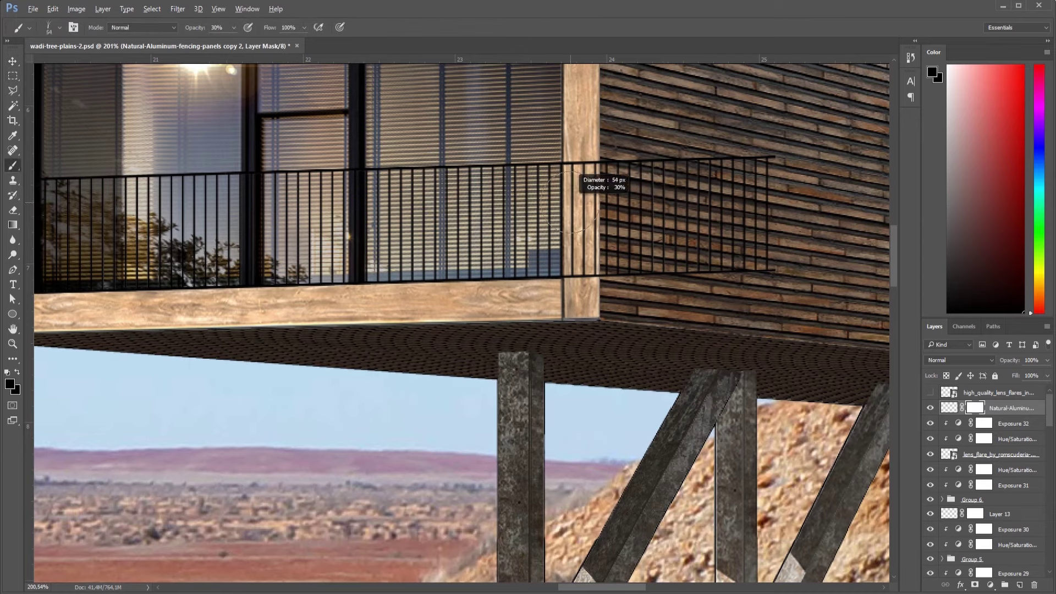
right_click(599, 158)
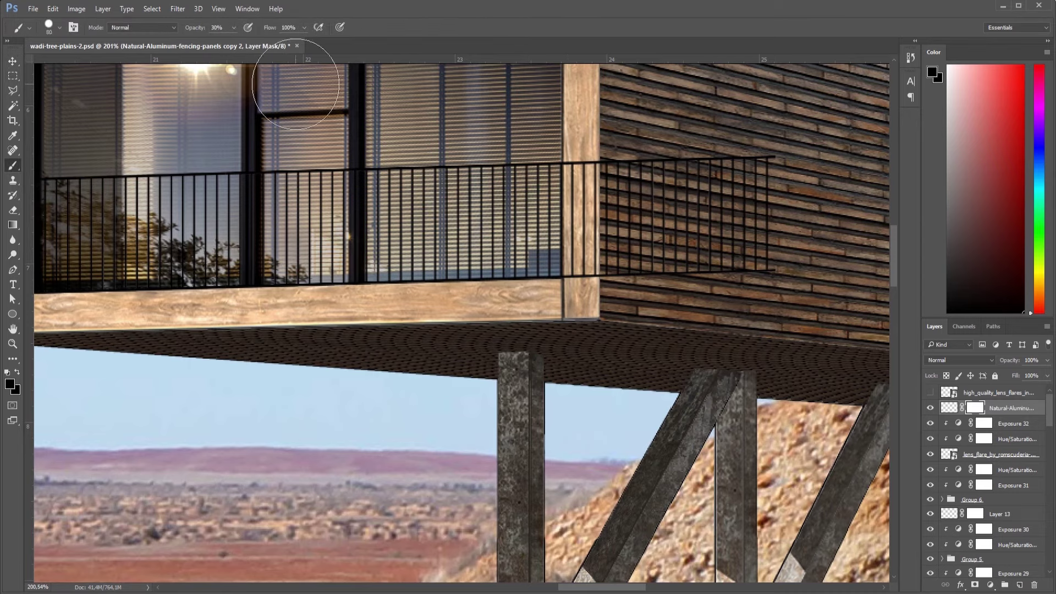
key("0")
left_click_drag(605, 155, 733, 257)
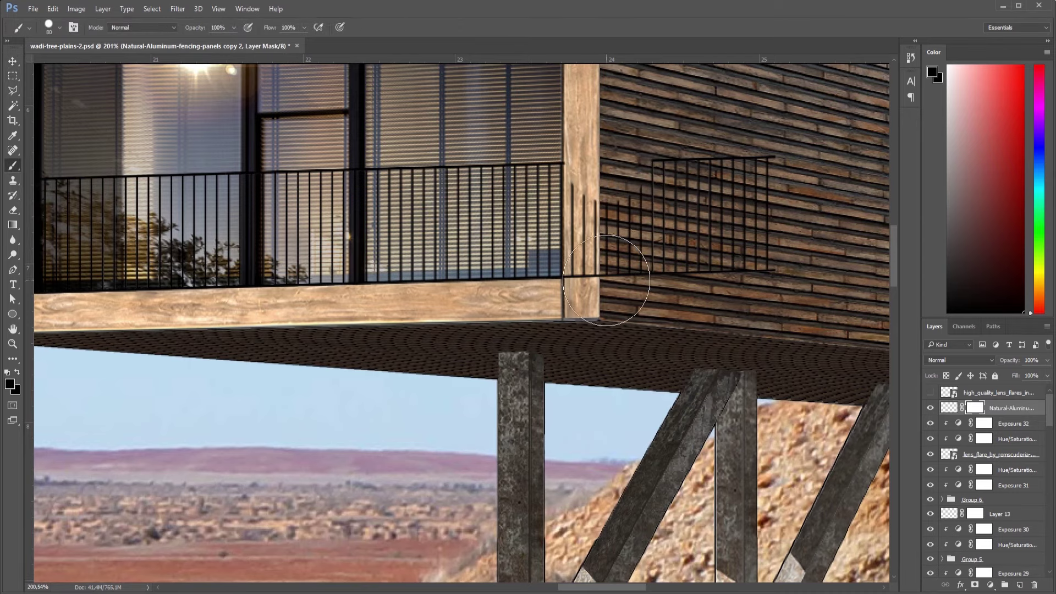
scroll(636, 236, "left", 5)
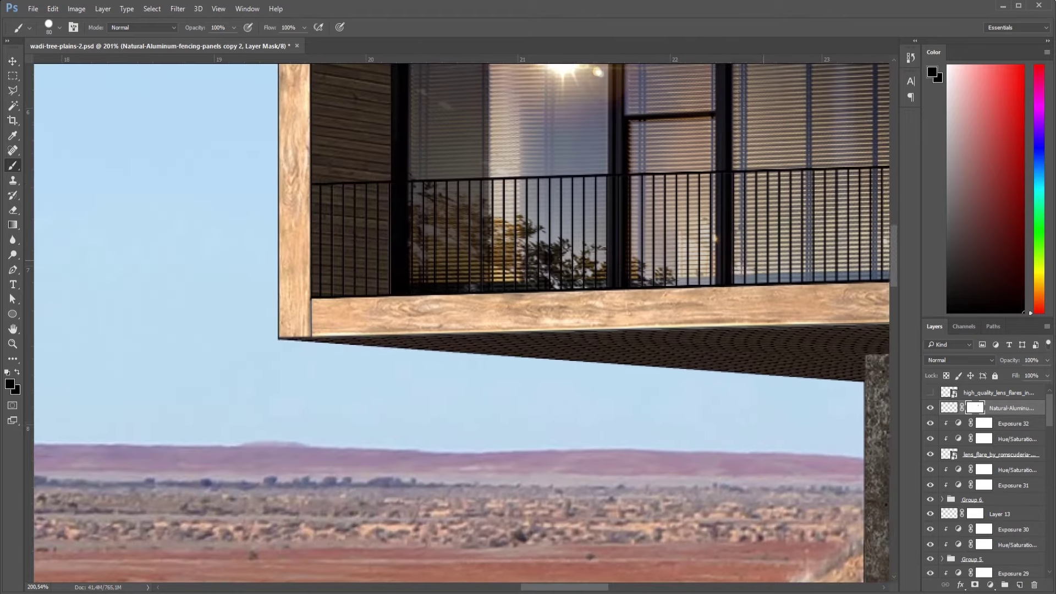
scroll(447, 306, "down", 10)
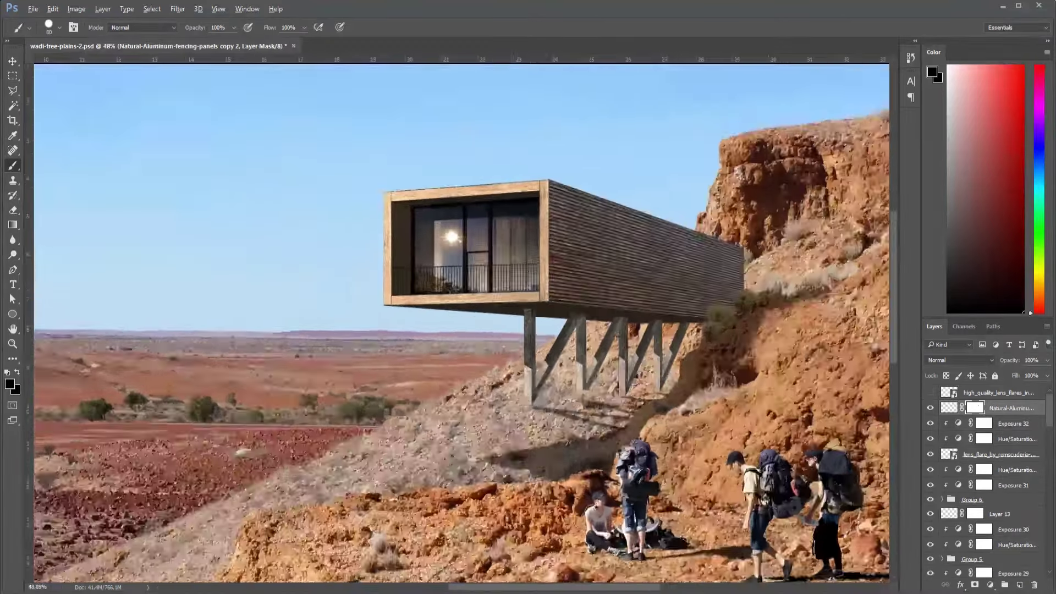
Add an Exposure adjustment at zero above the fence and a new clipped Layer 14.
left_click(989, 584)
left_click(937, 418)
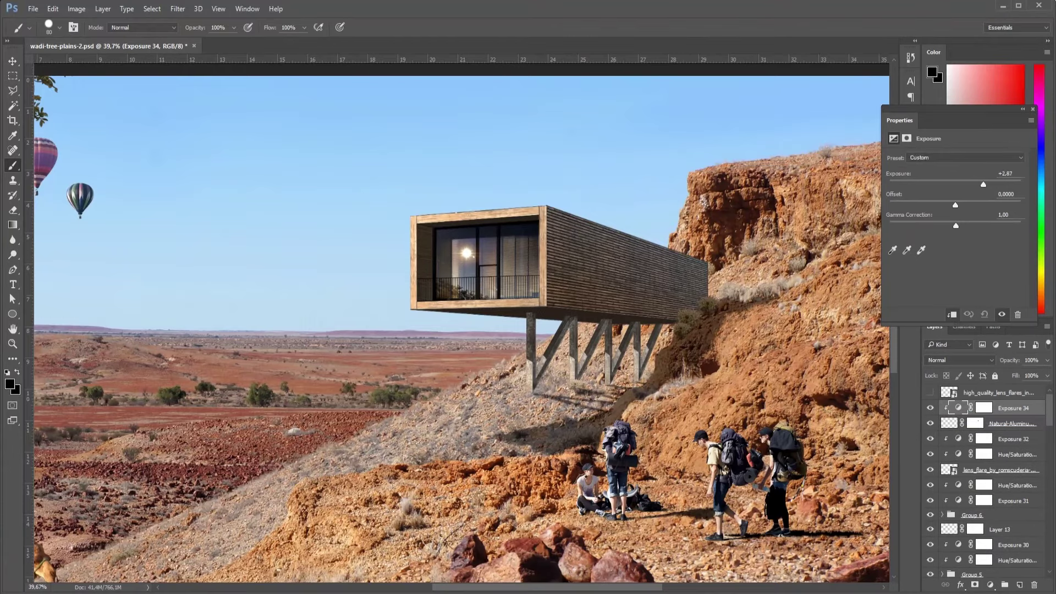
mouse_move(970, 185)
left_mouse_down()
mouse_move(955, 184)
mouse_move(990, 184)
left_mouse_up()
left_click(990, 585)
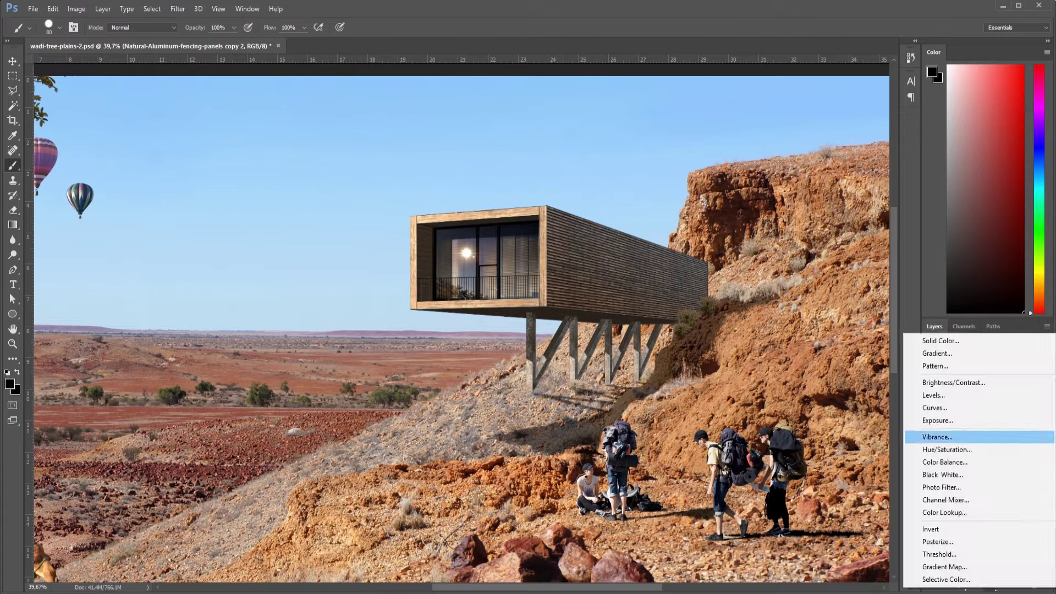
Draw a white gradient fade on Layer 14 toward the balcony, redrawing until it fits.
key("g")
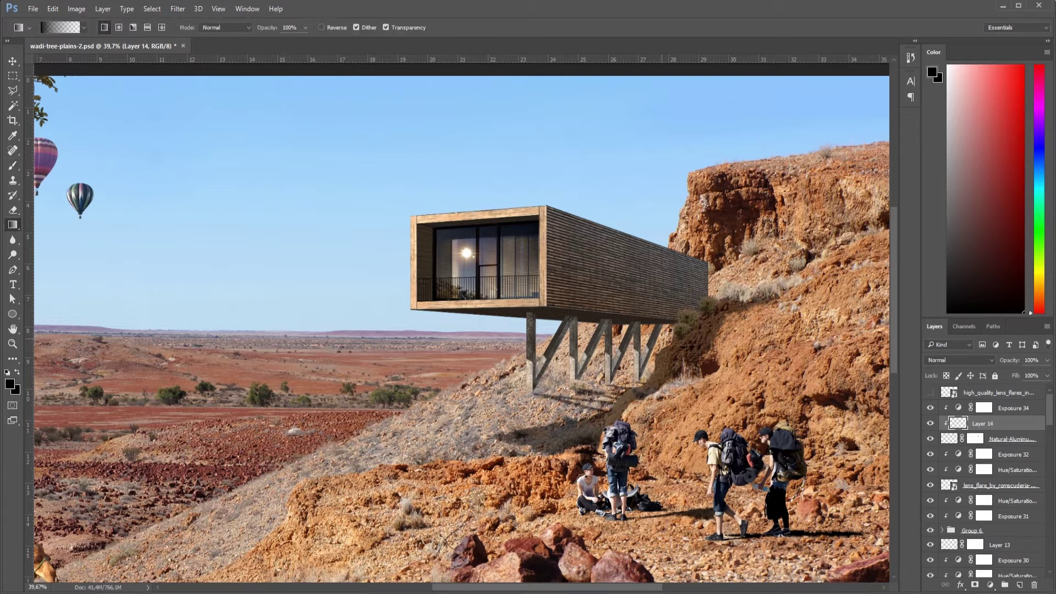
key("x")
left_click_drag(285, 253, 286, 254)
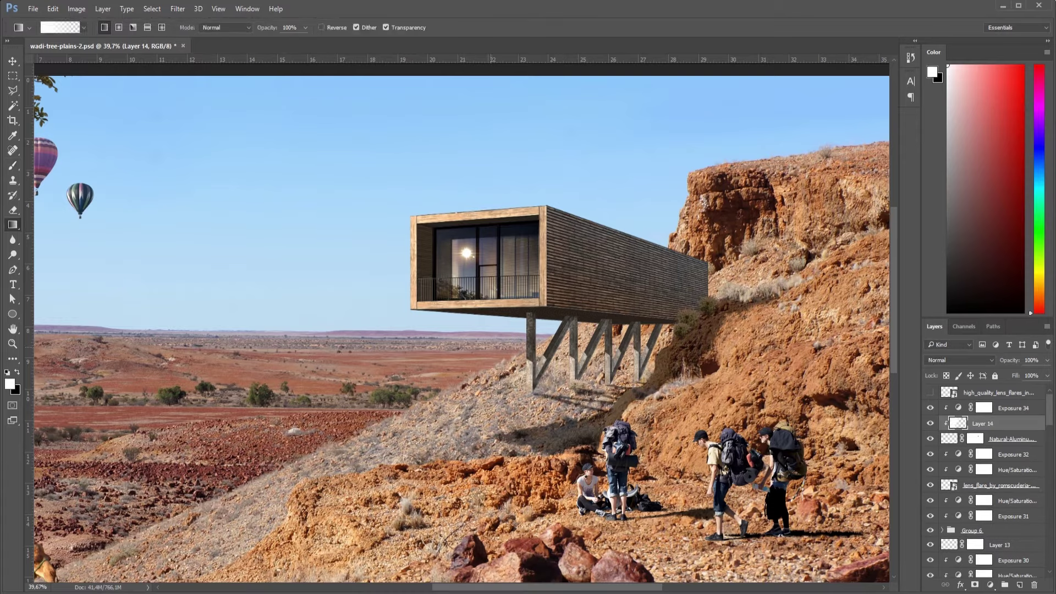
key("ctrl+z")
key("ctrl+z")
key("ctrl+z")
key("ctrl+z")
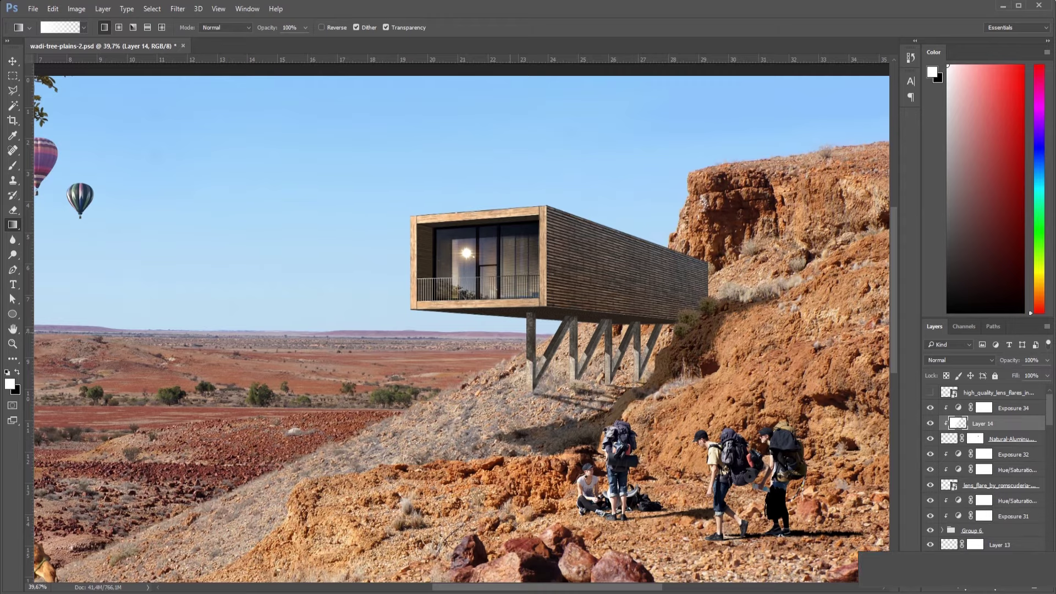
key("ctrl+z")
left_click_drag(320, 201, 451, 254)
scroll(576, 358, "down", 1)
key("ctrl+z")
left_click_drag(401, 223, 484, 297)
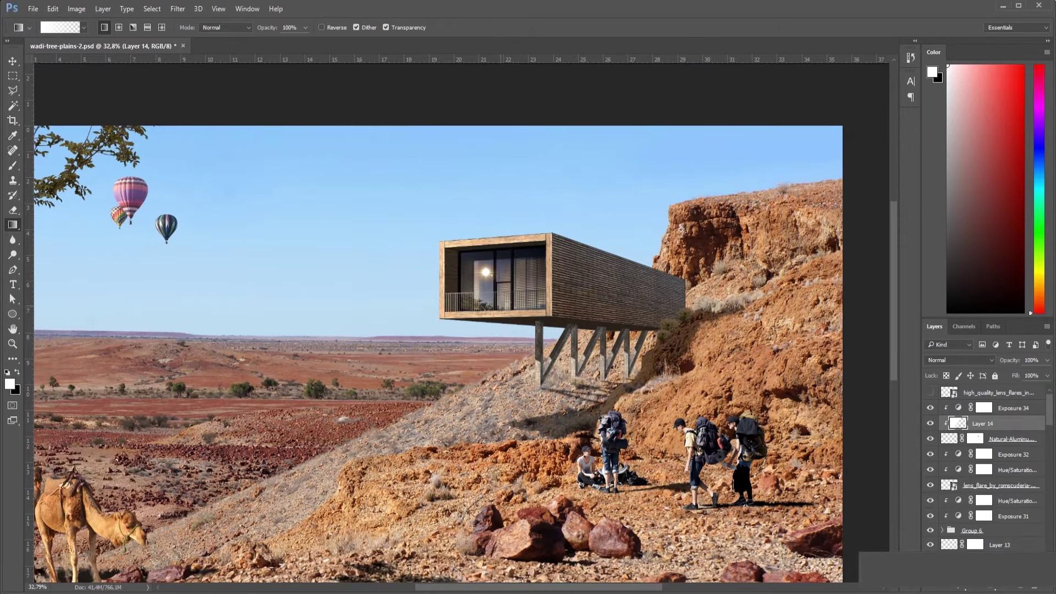
key("ctrl+z")
left_click_drag(305, 204, 498, 315)
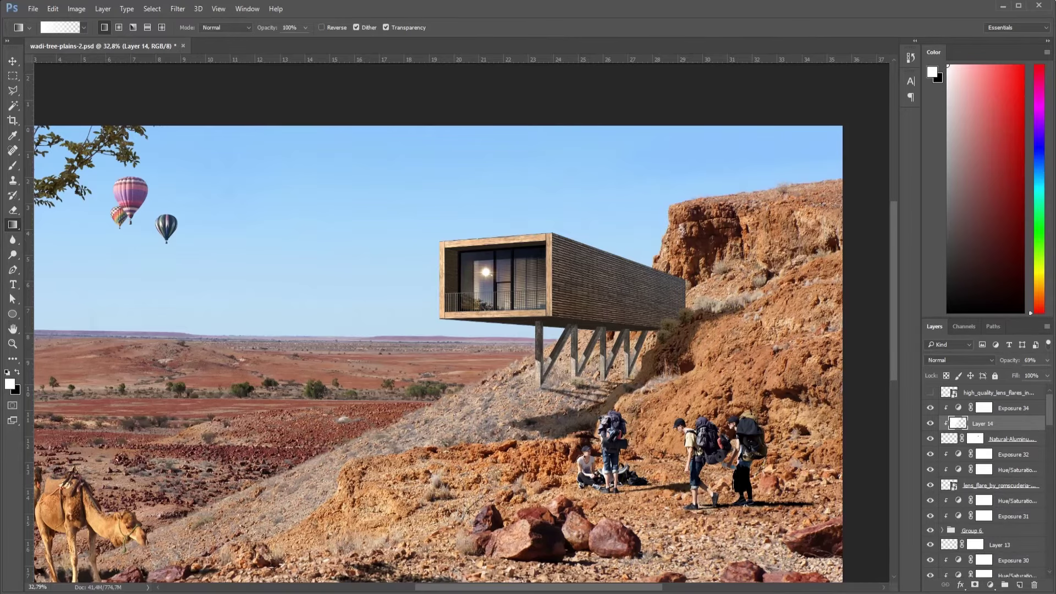
Switch to black and target the Exposure 34 adjustment's mask.
key("x")
left_click(984, 407)
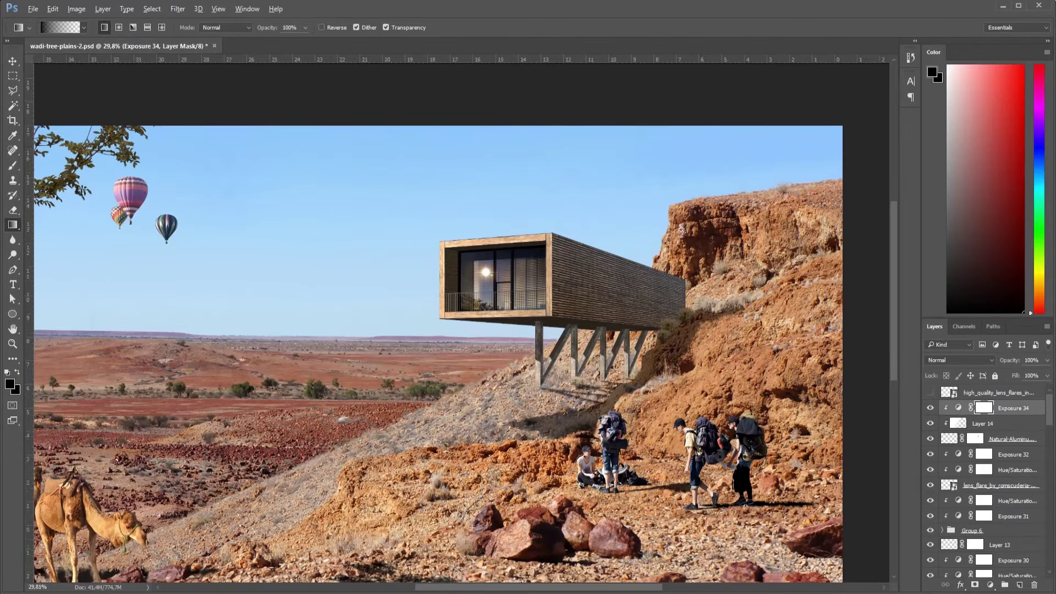
scroll(757, 330, "down", 1)
scroll(461, 322, "down", 1)
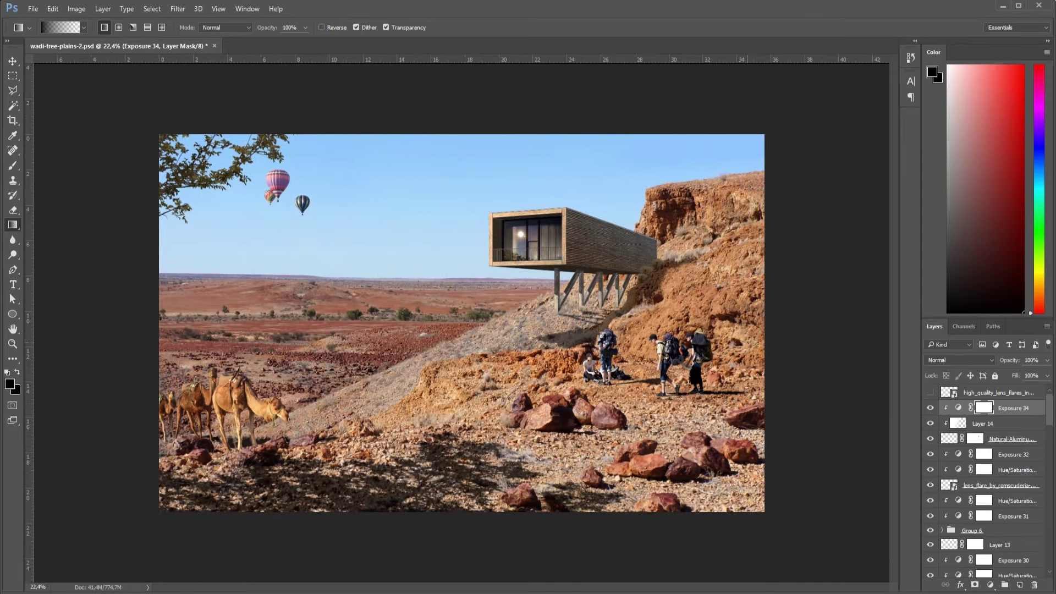
Create a new Layer 15 and set up a soft black brush of about 107 px.
key("ctrl+shift+n")
key("Return")
key("x")
key("b")
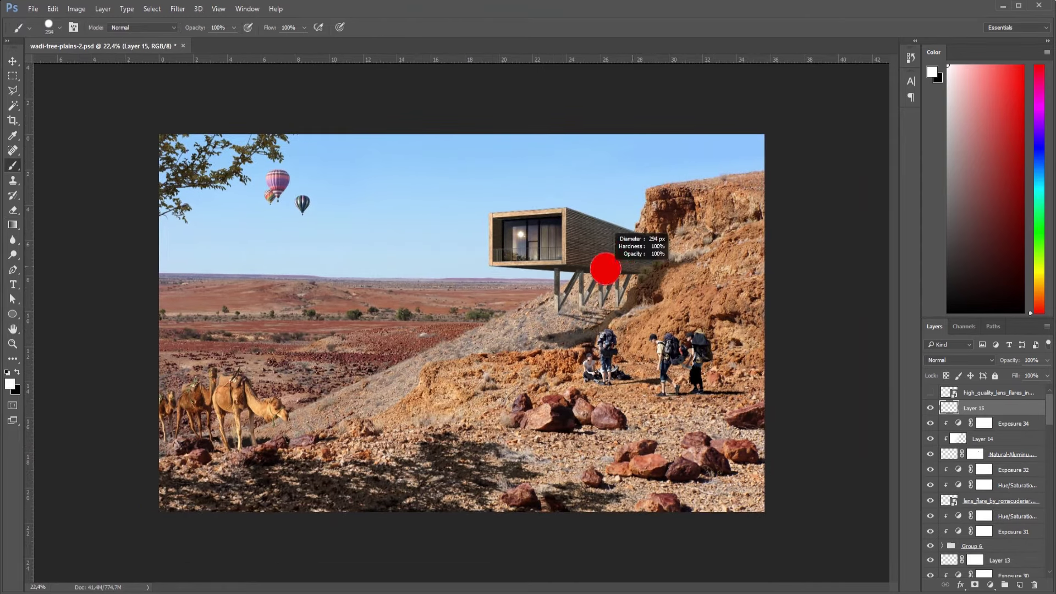
right_click(687, 295)
key("Return")
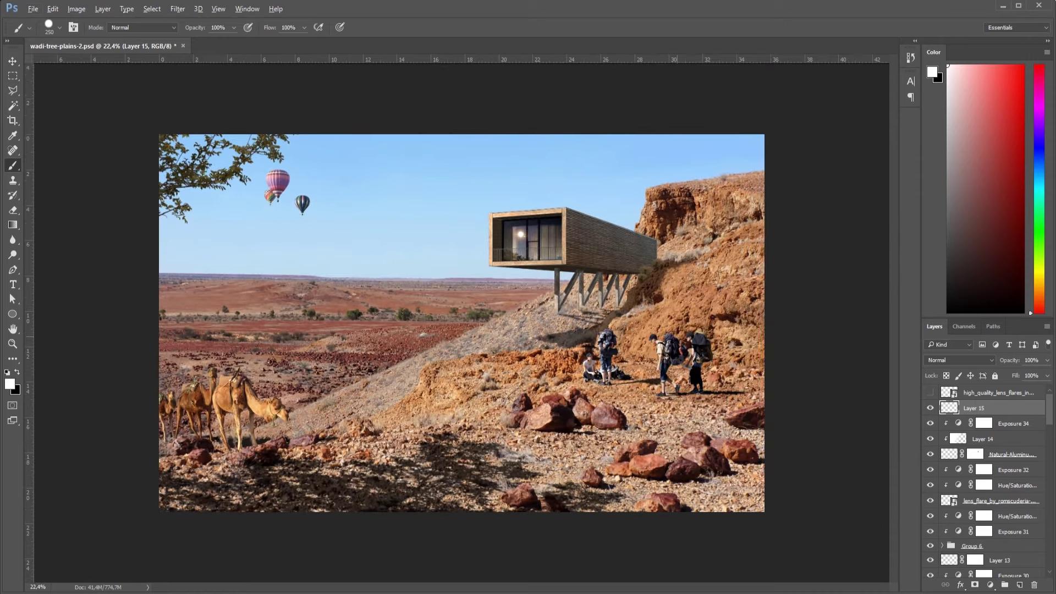
right_click(611, 366, "alt")
right_click(609, 373, "alt")
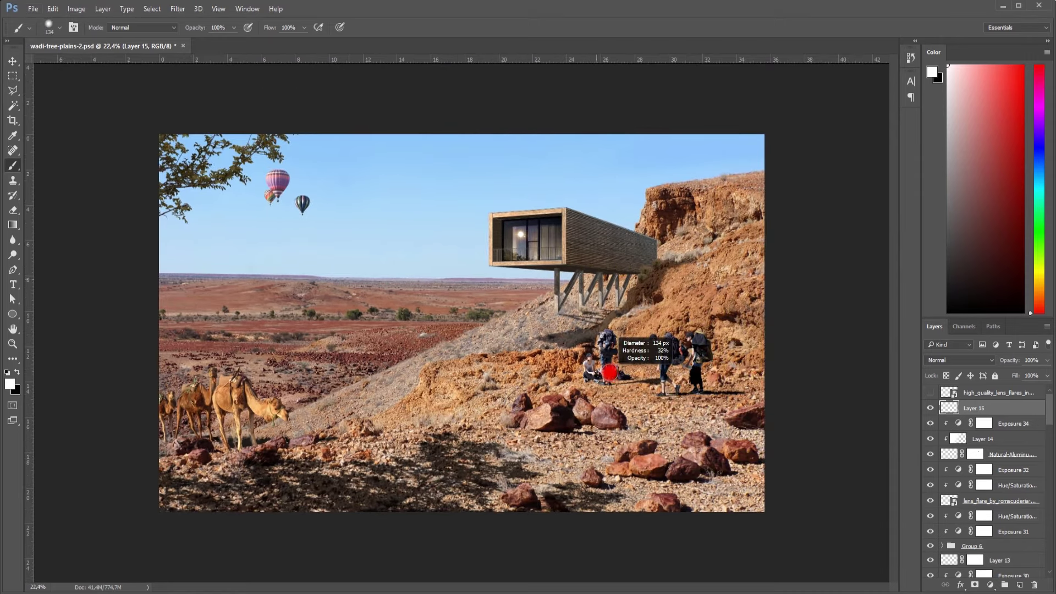
right_click(590, 380, "alt")
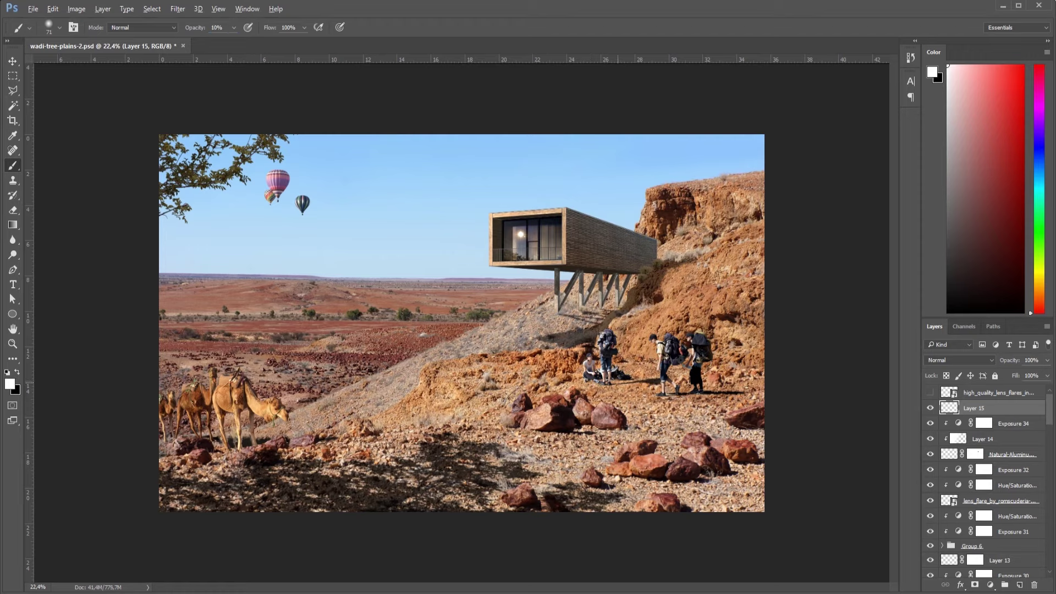
key("x")
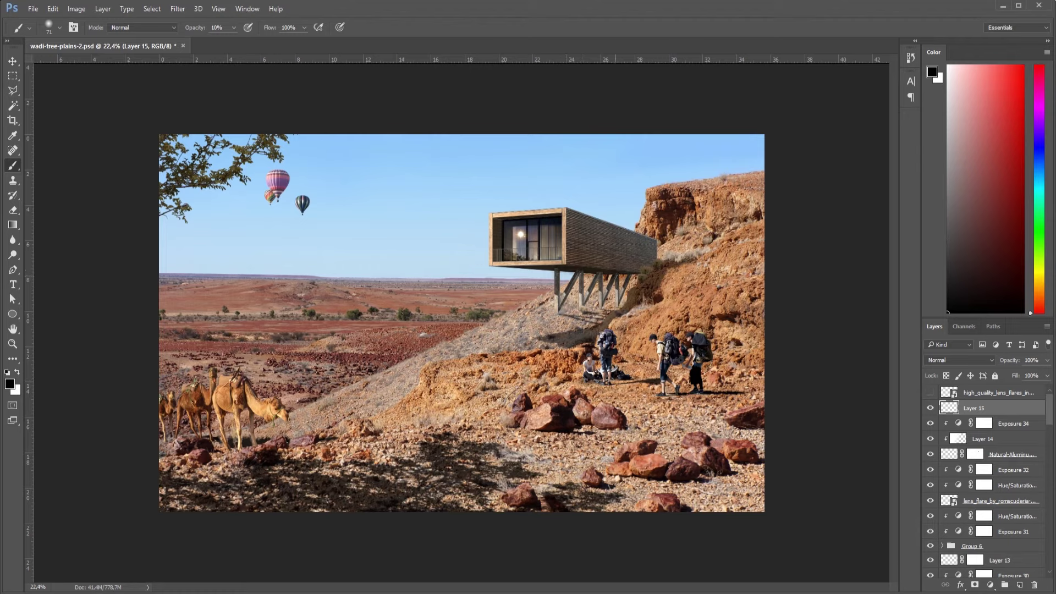
left_click_drag(615, 276, 636, 275)
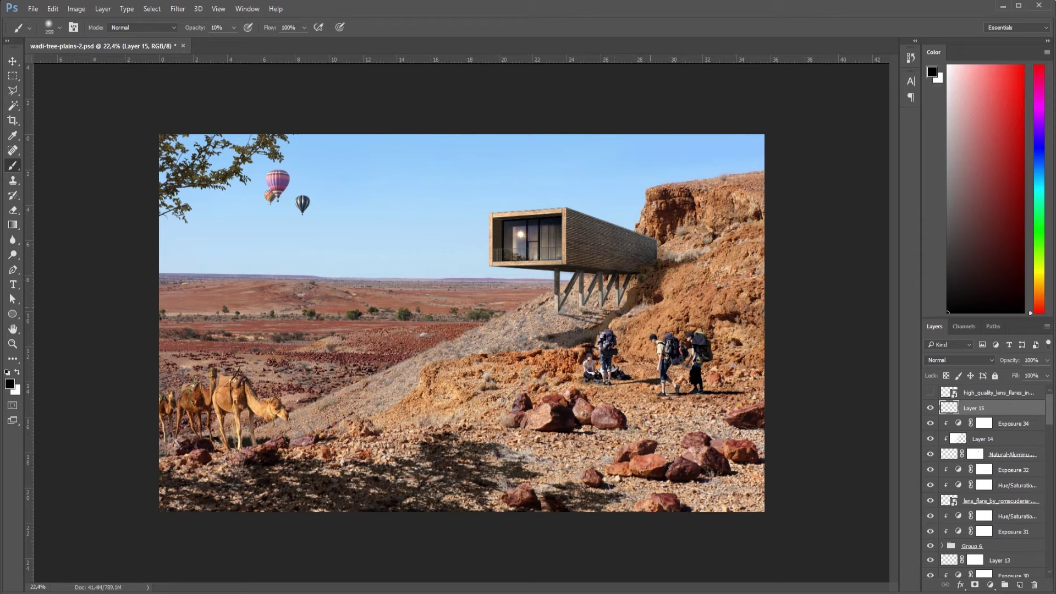
left_click_drag(669, 259, 650, 259)
Paint a dark stroke along the house's left support leg, then select the 02 copy layer.
left_click_drag(557, 313, 556, 288)
scroll(574, 300, "up", 2)
scroll(574, 300, "up", 3)
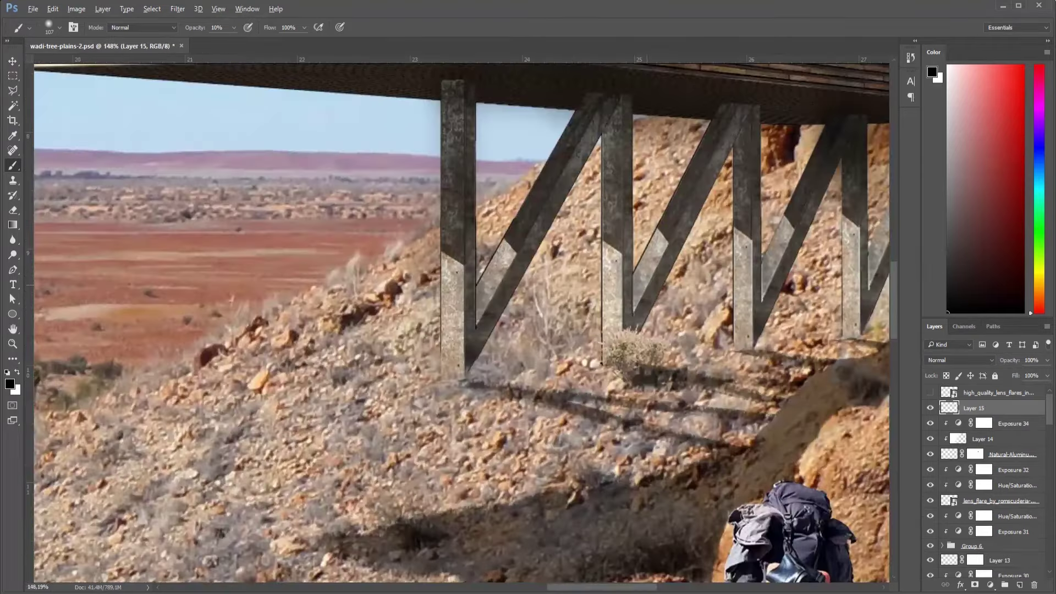
scroll(574, 300, "up", 2)
scroll(990, 484, "down", 2)
scroll(990, 483, "down", 3)
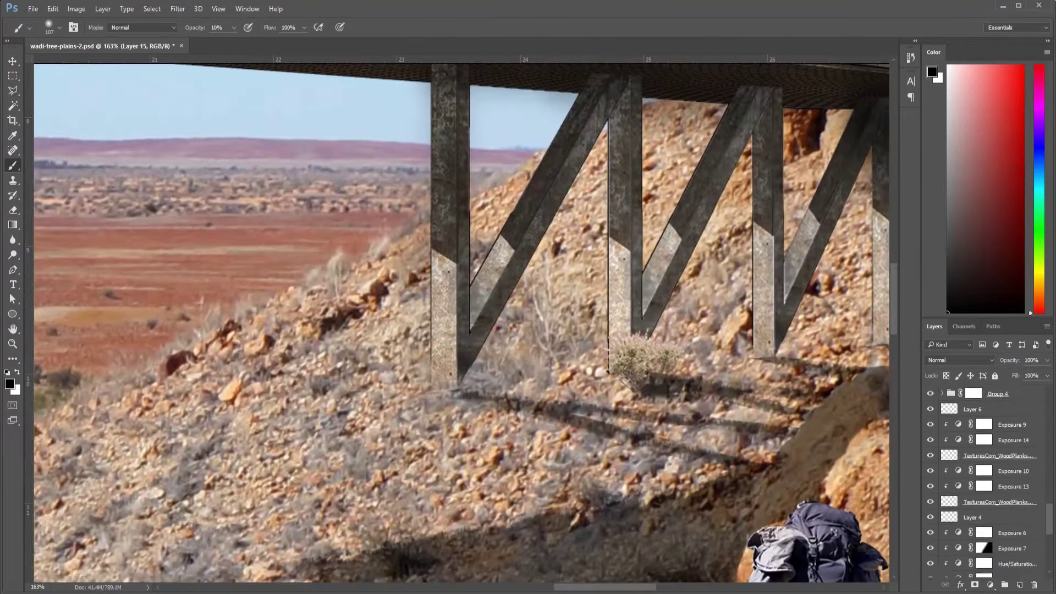
scroll(990, 483, "down", 3)
scroll(989, 484, "down", 1)
scroll(751, 472, "down", 1)
scroll(752, 472, "down", 1)
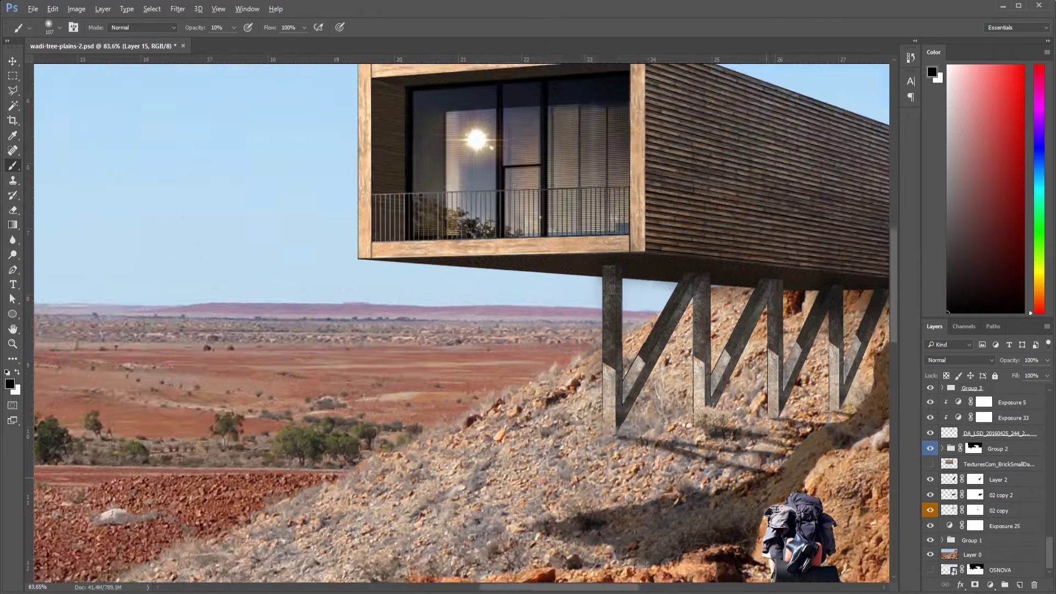
scroll(752, 472, "down", 1)
left_click(1006, 510)
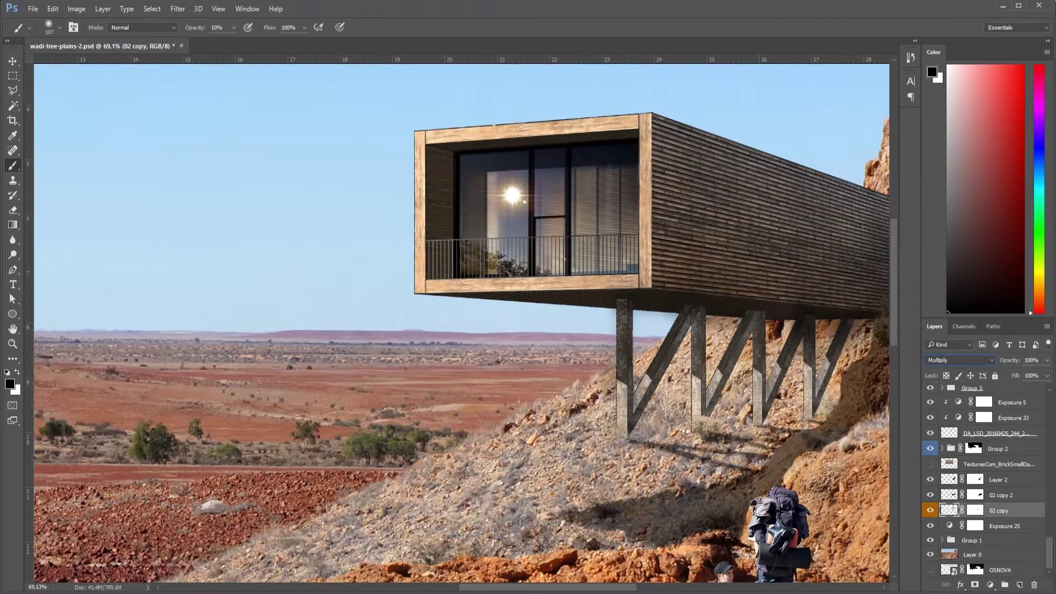
Switch the 02 copy layer to Normal blending at 21% opacity.
scroll(959, 360, "down", 2)
left_click(959, 360)
type("21")
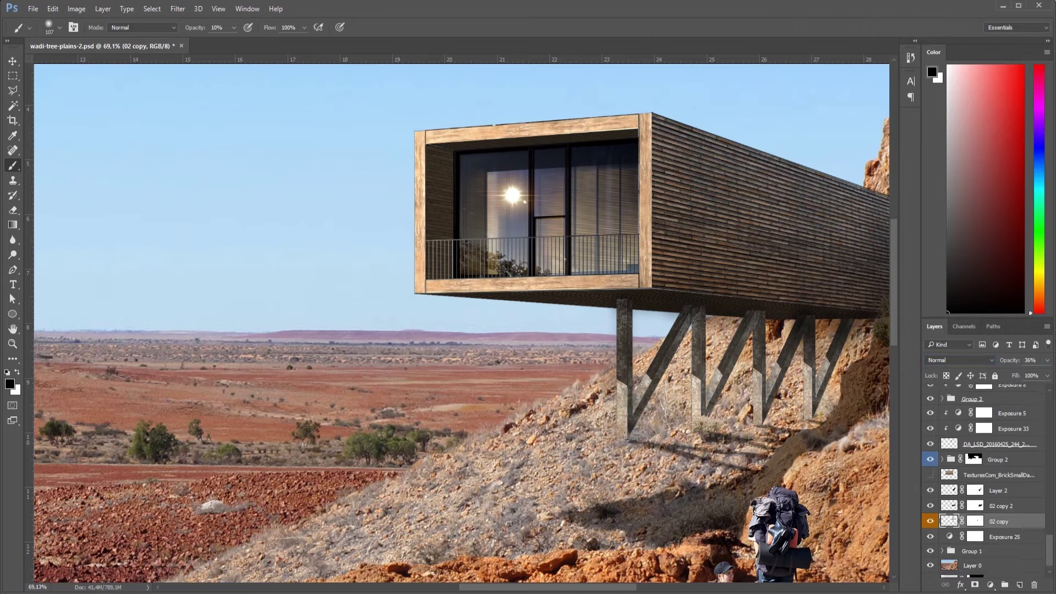
scroll(502, 252, "up", 1)
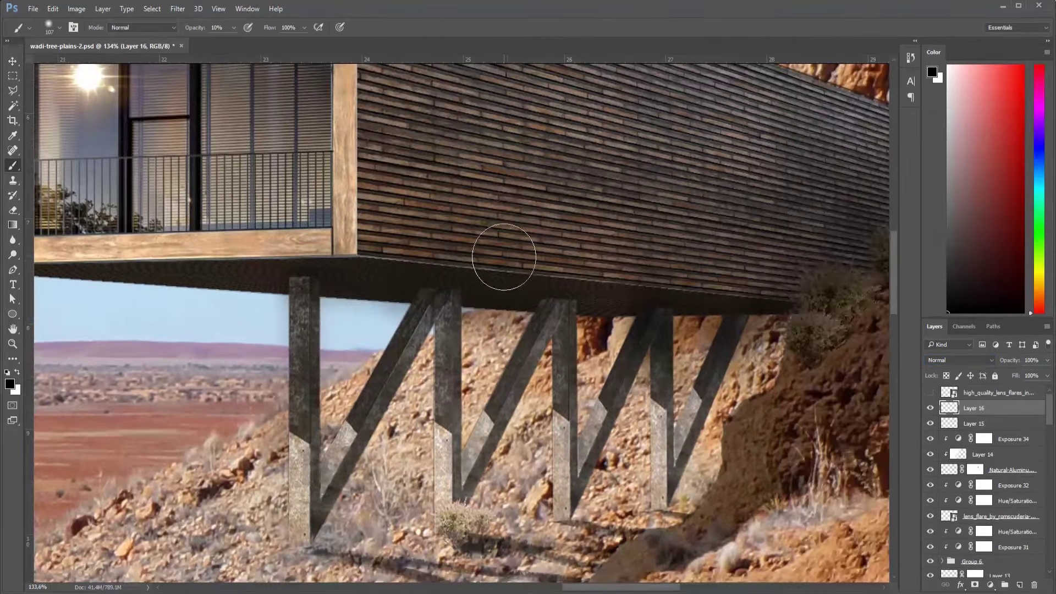
scroll(525, 273, "up", 1)
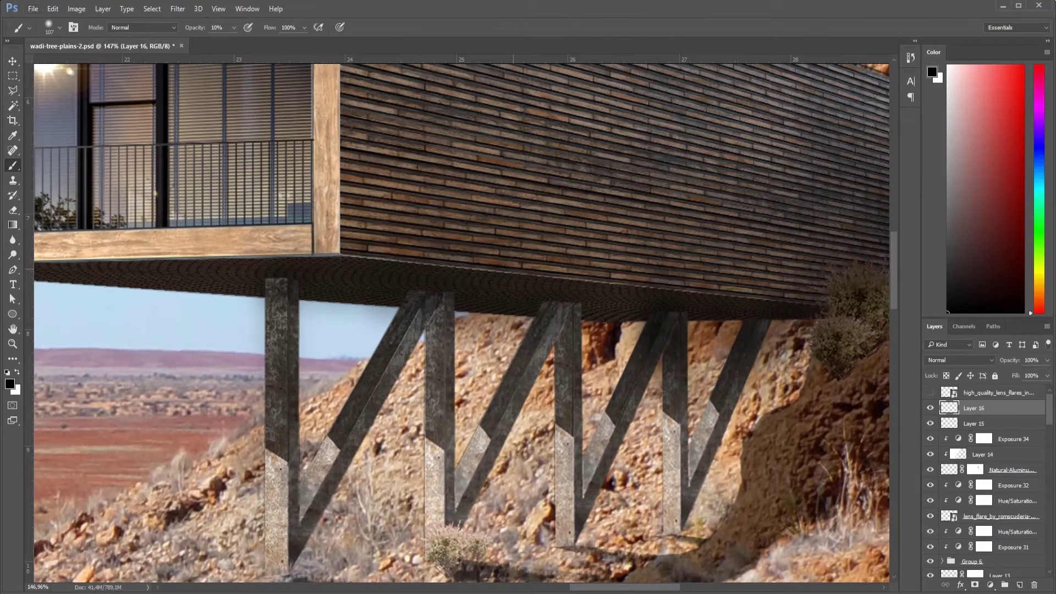
Paint a thin full-opacity line along the building's bottom edge and set Layer 16 to 81% opacity.
left_click_drag(537, 275, 509, 268)
key("0")
left_click_drag(407, 231, 404, 230)
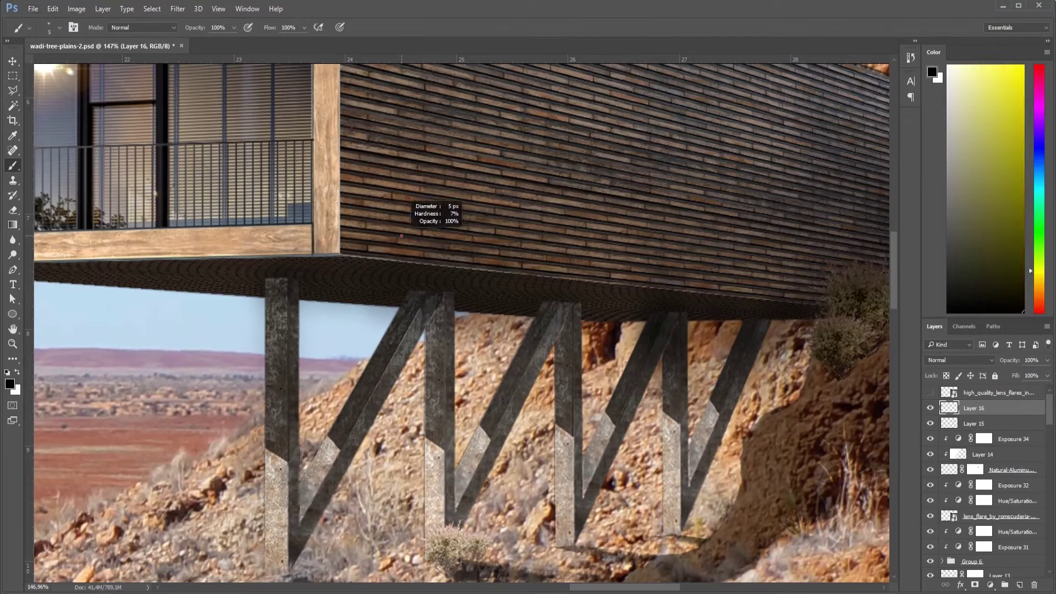
left_click(343, 254, "shift")
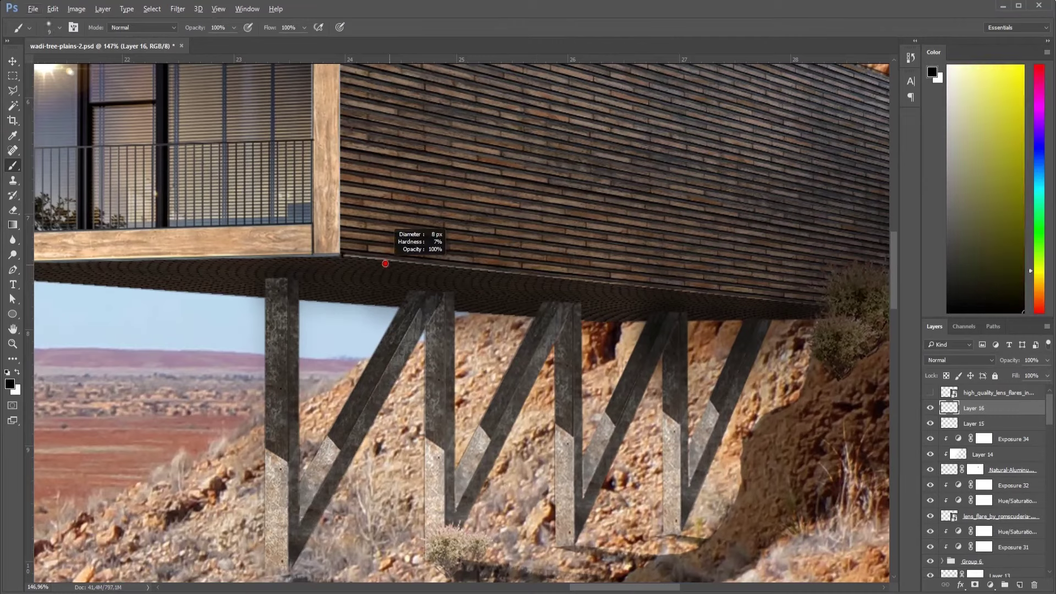
left_click_drag(385, 264, 386, 264)
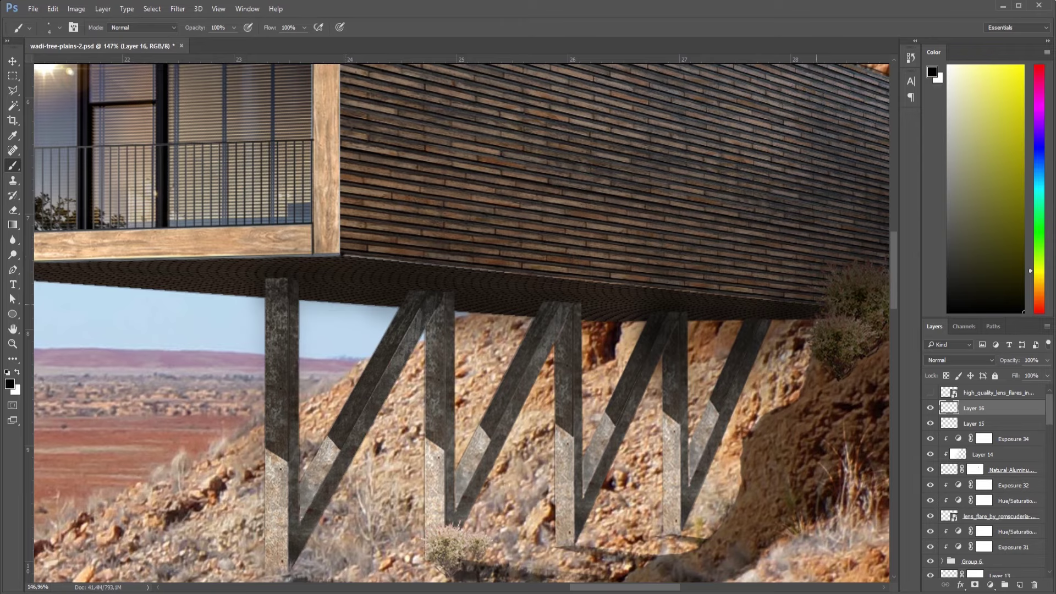
type("81")
key("Return")
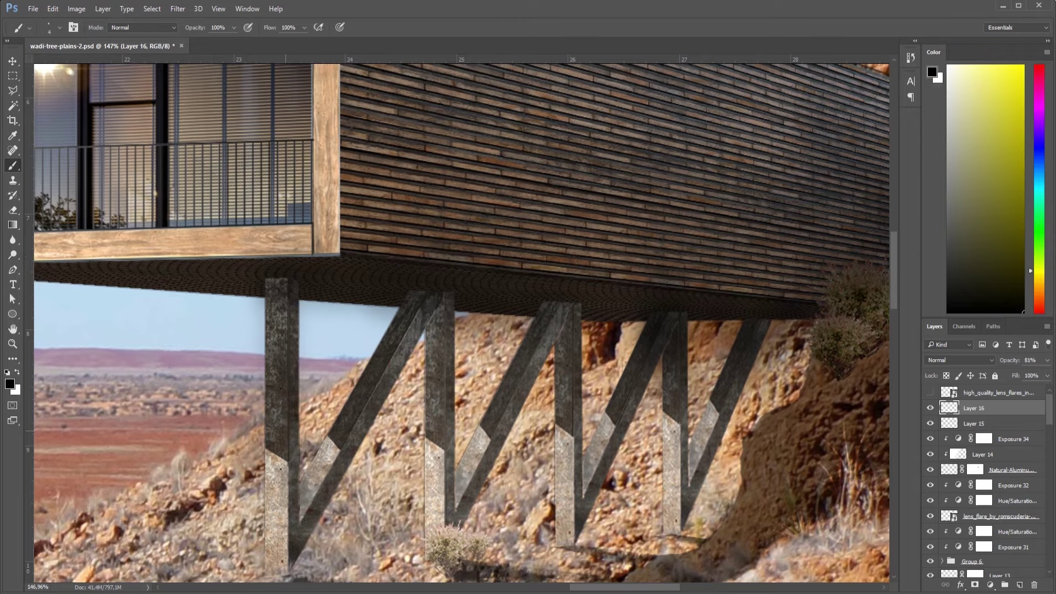
scroll(462, 319, "up", 2)
scroll(462, 319, "up", 2)
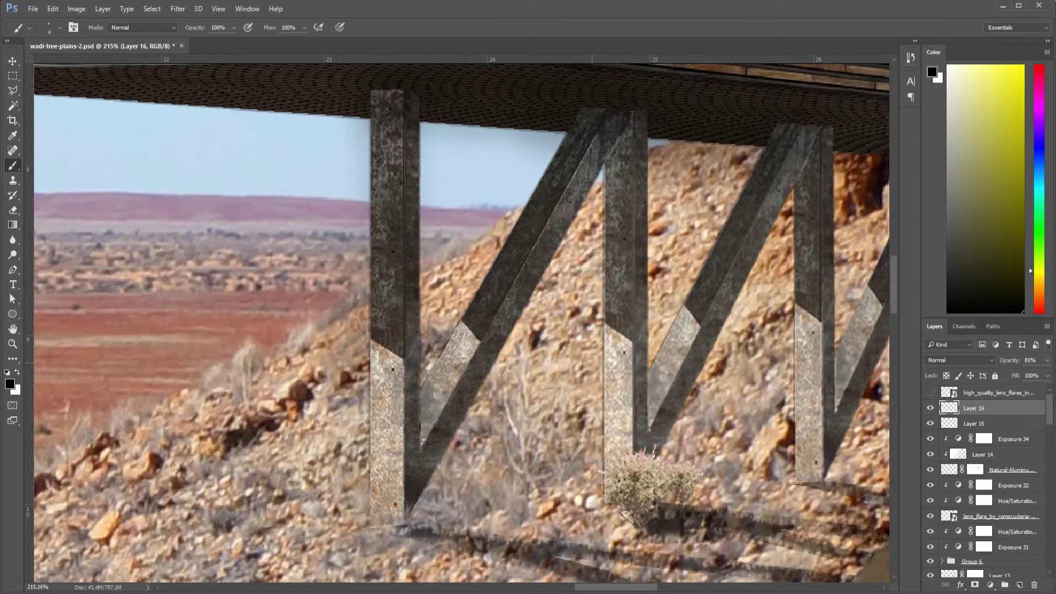
Paint a 1px white highlight along the left pillar's left edge.
key("x")
key("bracketleft")
key("bracketleft")
key("bracketleft")
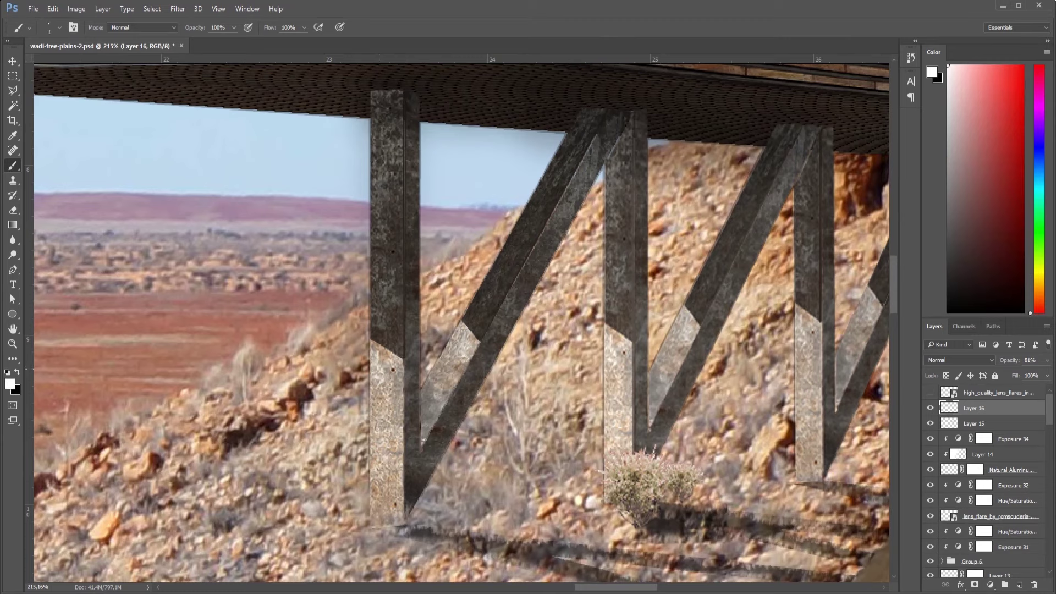
left_click(372, 509, "shift")
scroll(422, 352, "down", 2)
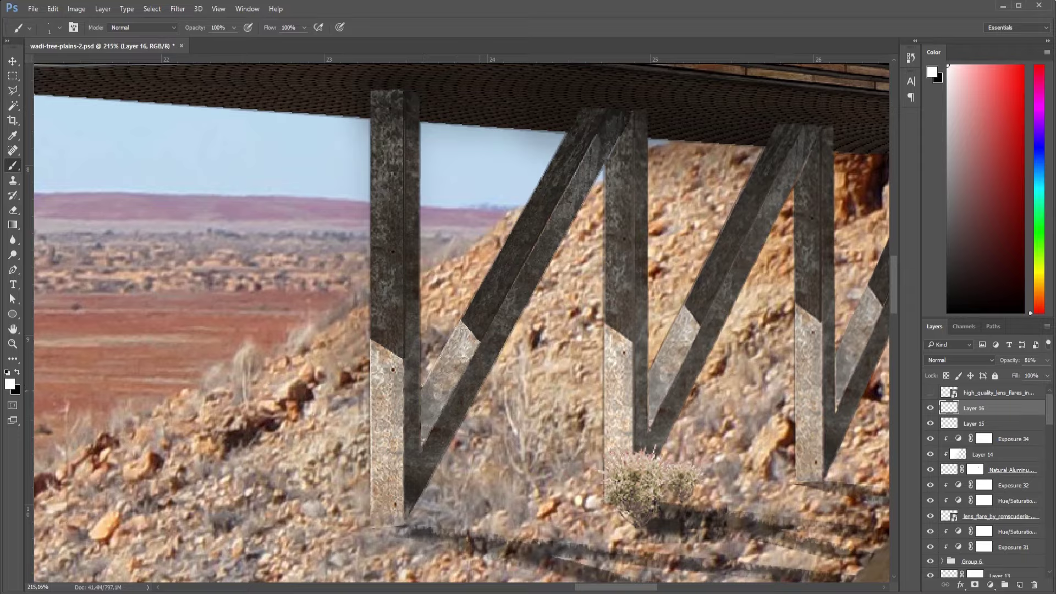
scroll(422, 352, "down", 2)
scroll(422, 352, "down", 2)
scroll(520, 352, "up", 1)
scroll(520, 355, "up", 4)
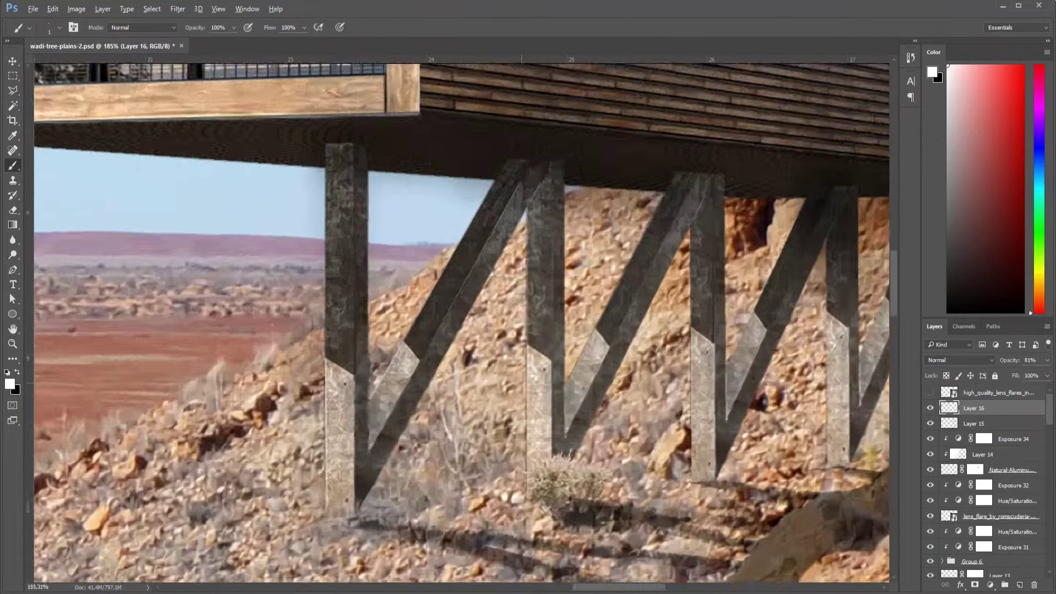
scroll(528, 355, "up", 3)
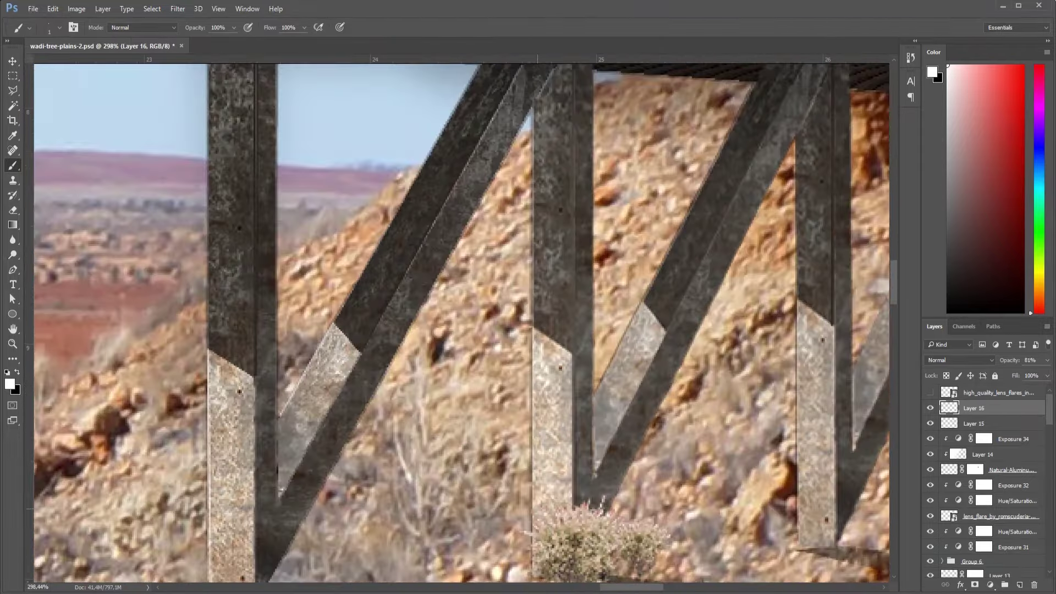
Add 1px white highlights along the middle pillar, diagonal brace and right pillar edges.
left_click(531, 528, "shift")
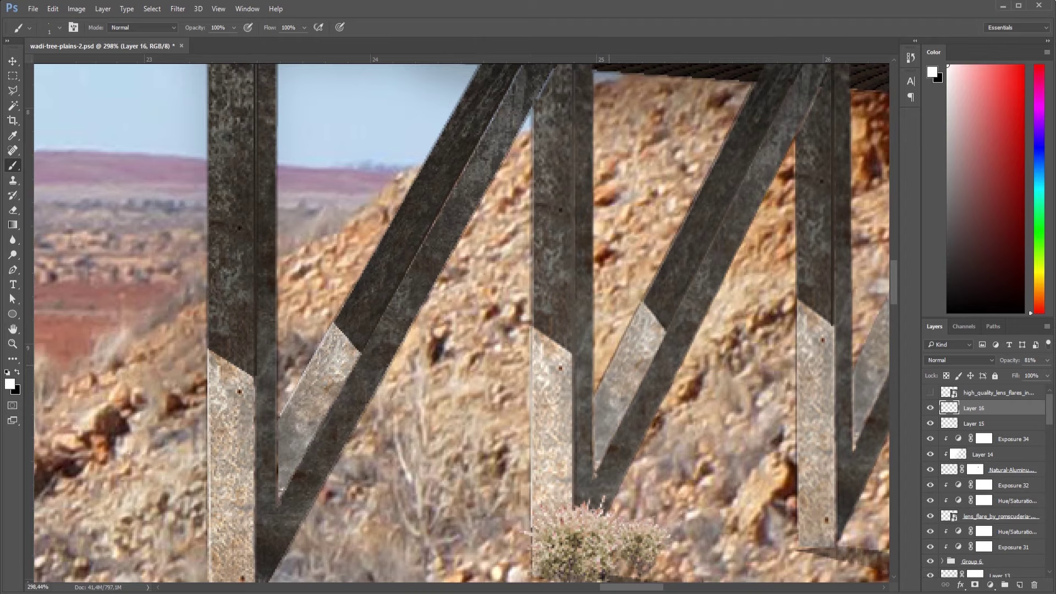
left_click_drag(592, 393, 641, 302)
left_click(798, 534, "shift")
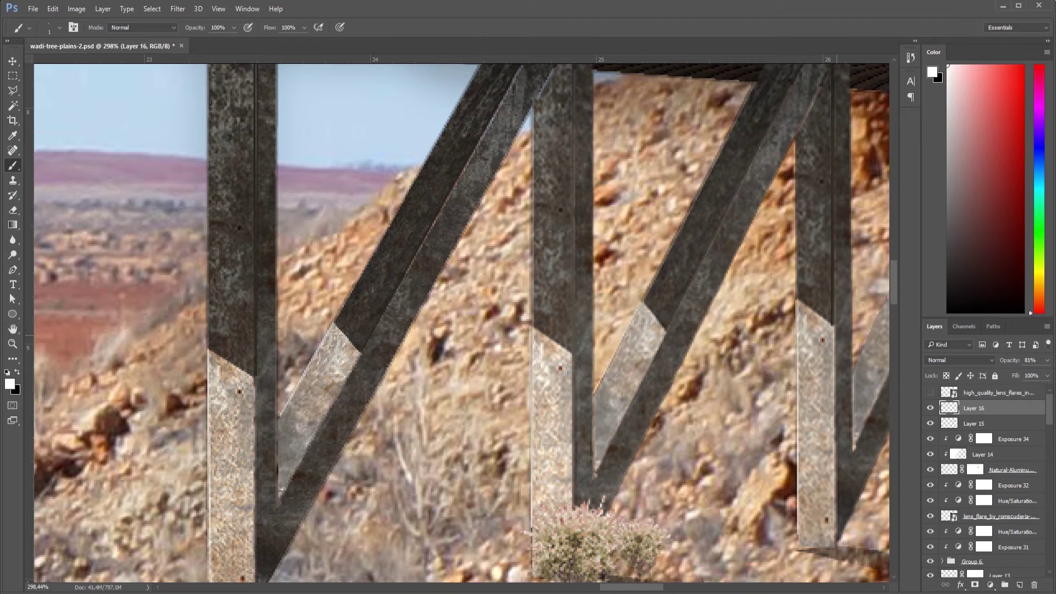
left_click(833, 488, "shift")
scroll(767, 447, "down", 10)
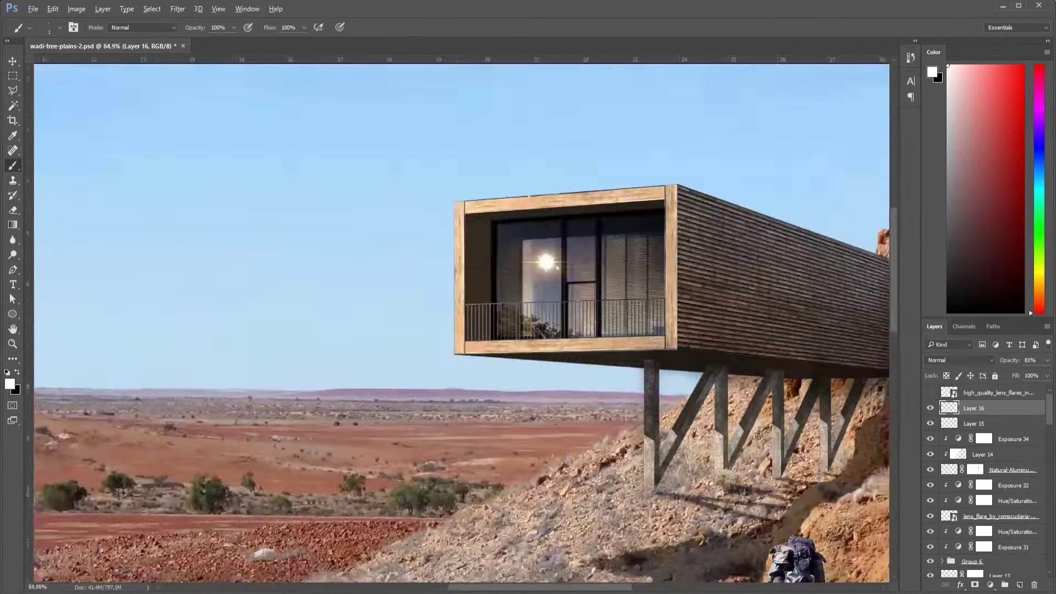
scroll(462, 324, "down", 3)
scroll(462, 324, "down", 2)
scroll(462, 325, "down", 2)
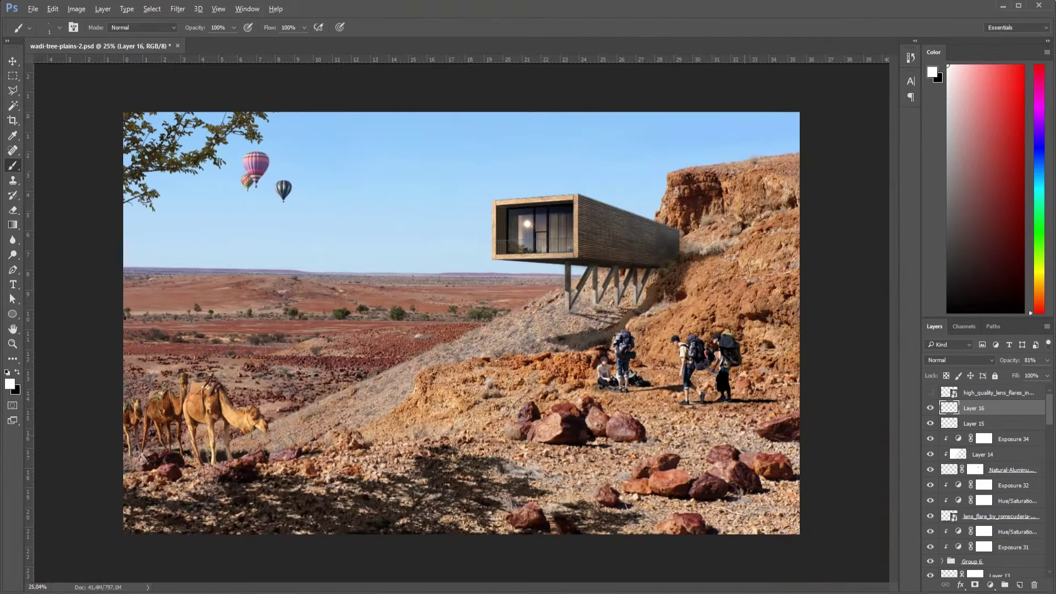
Place the hot-air balloon photo into the montage.
key("alt+Tab")
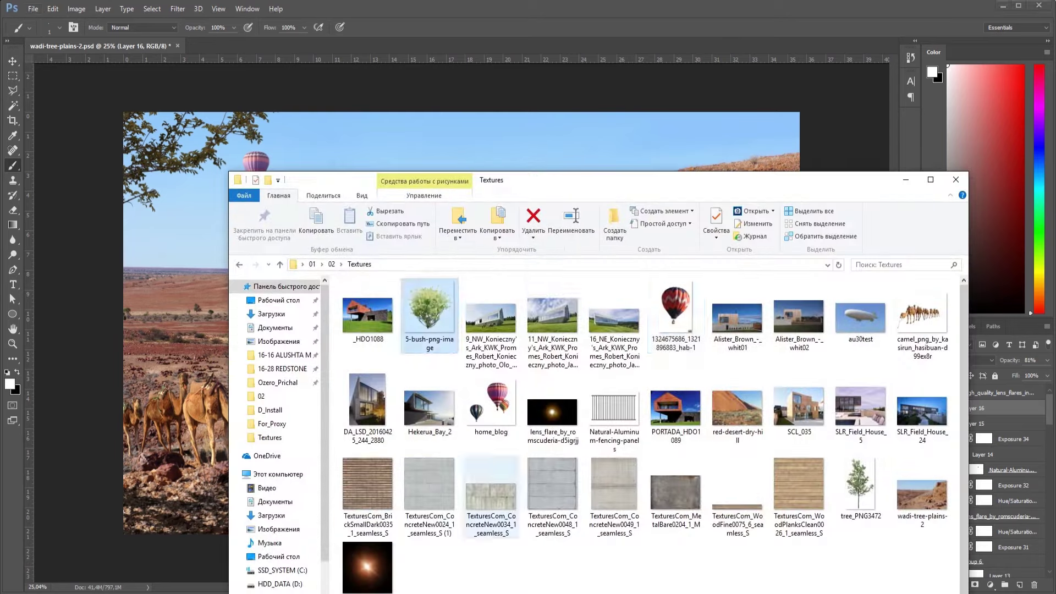
mouse_move(735, 297)
left_mouse_down()
mouse_move(348, 246)
mouse_move(462, 324)
left_mouse_up()
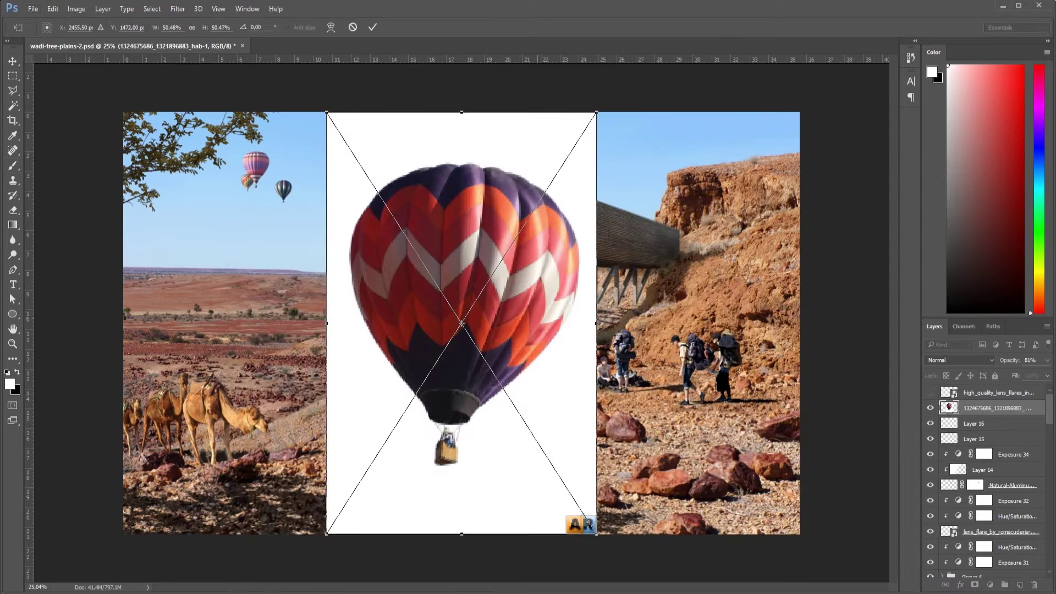
key("b")
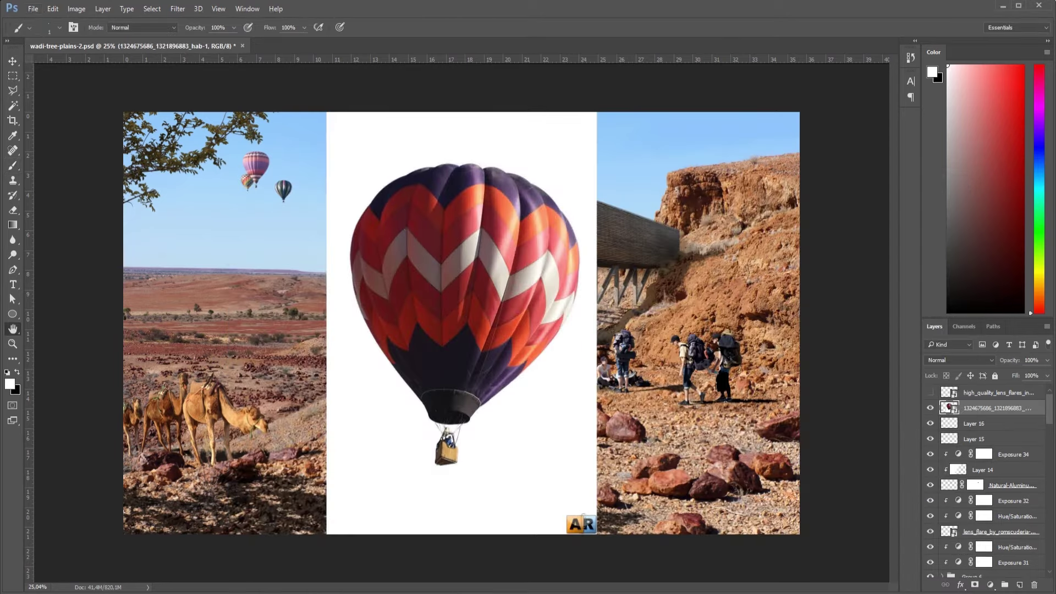
double_click(1033, 407)
key("Escape")
Mask out the balloon photo's white background, leaving only the balloon.
key("w")
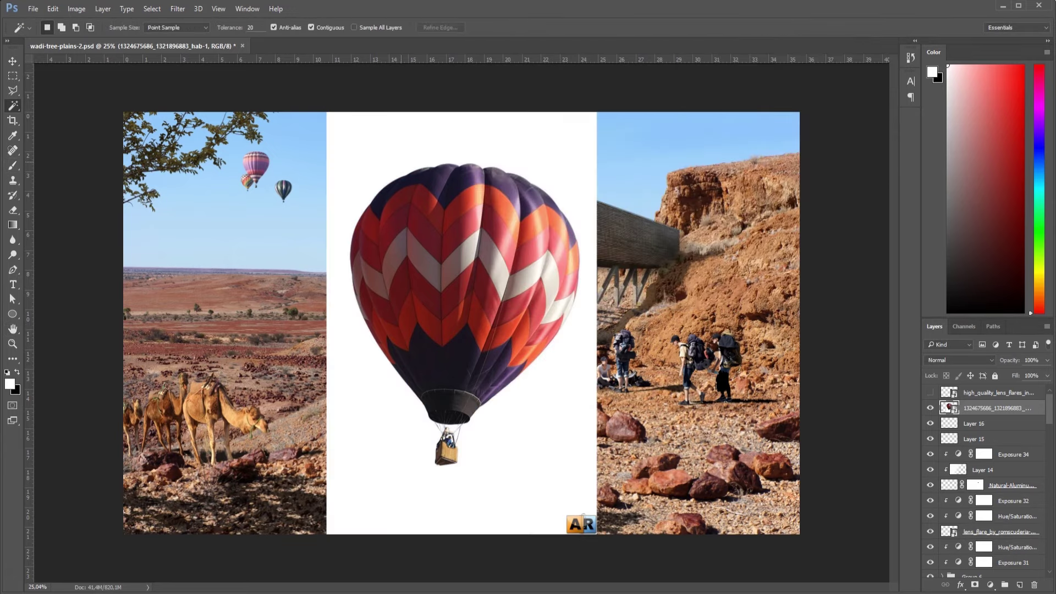
left_click(385, 484)
left_click(974, 584)
key("ctrl+i")
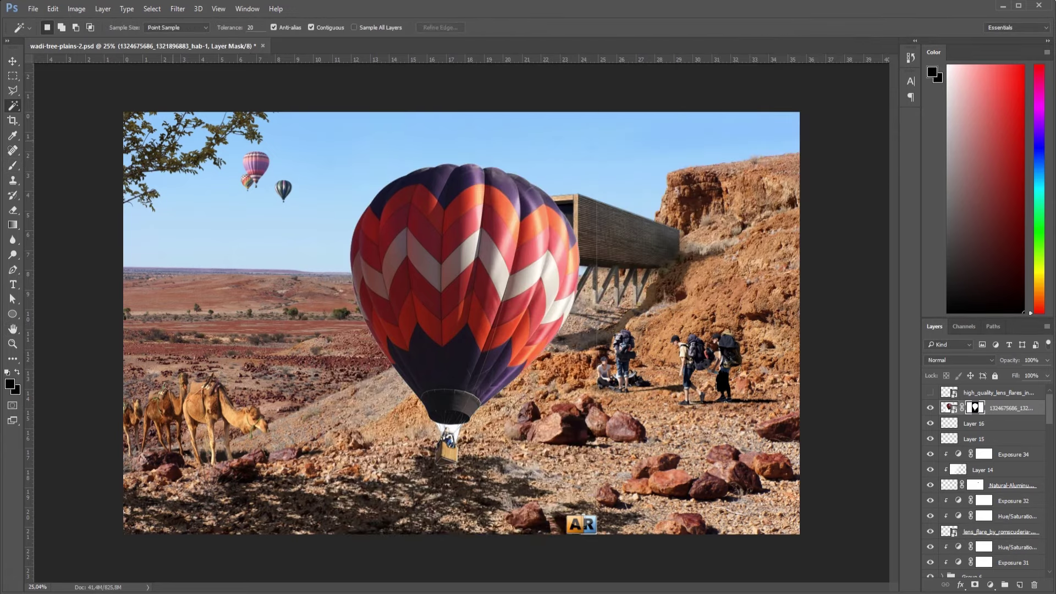
Shrink the balloon and move it up into the sky beside the other balloons.
key("ctrl+t")
left_click_drag(326, 112, 385, 201)
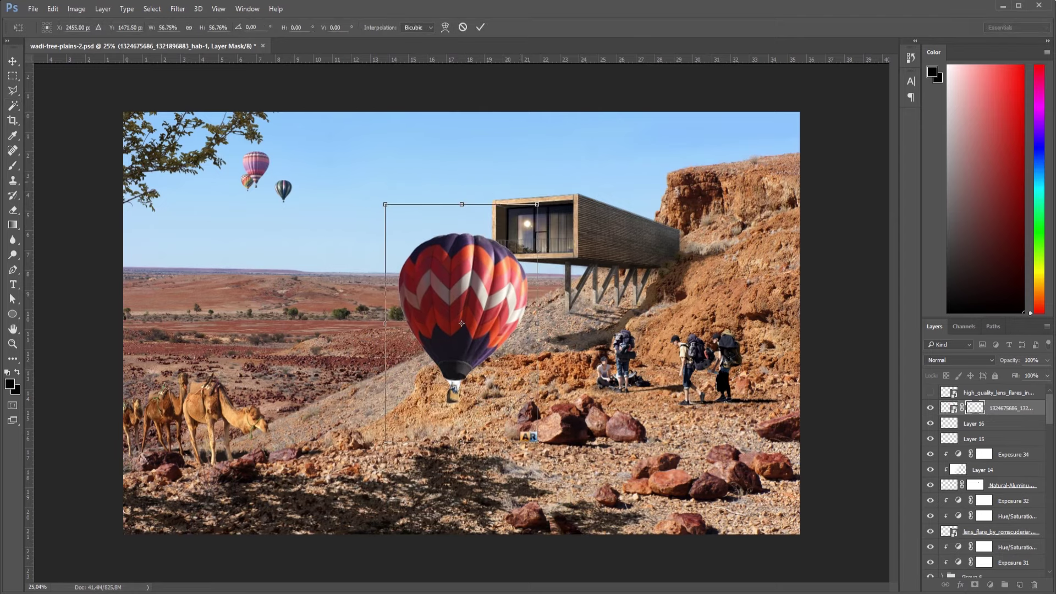
key("Return")
key("ctrl+t")
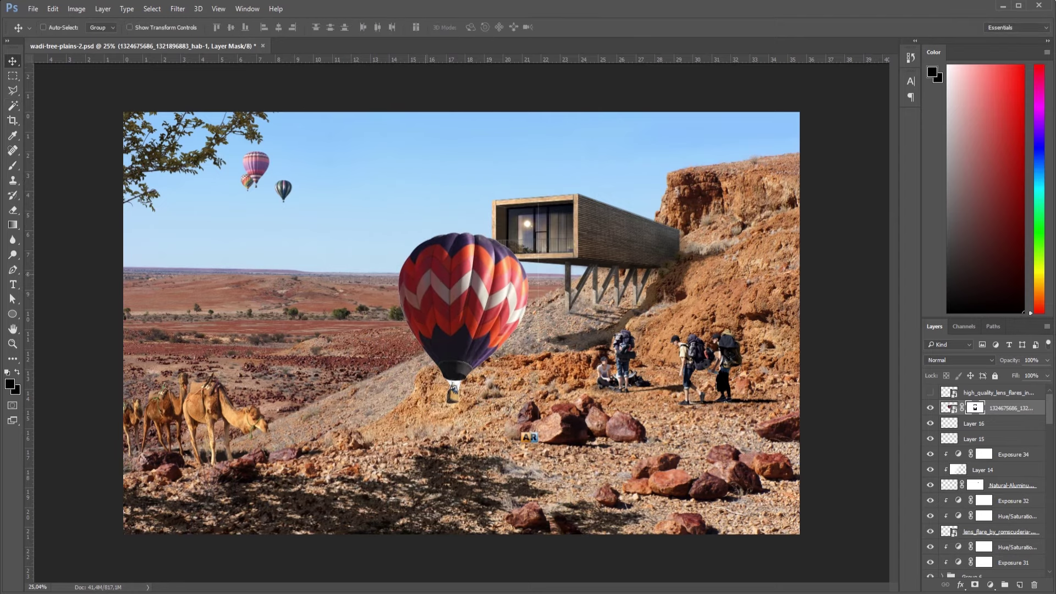
left_click_drag(525, 434, 423, 245)
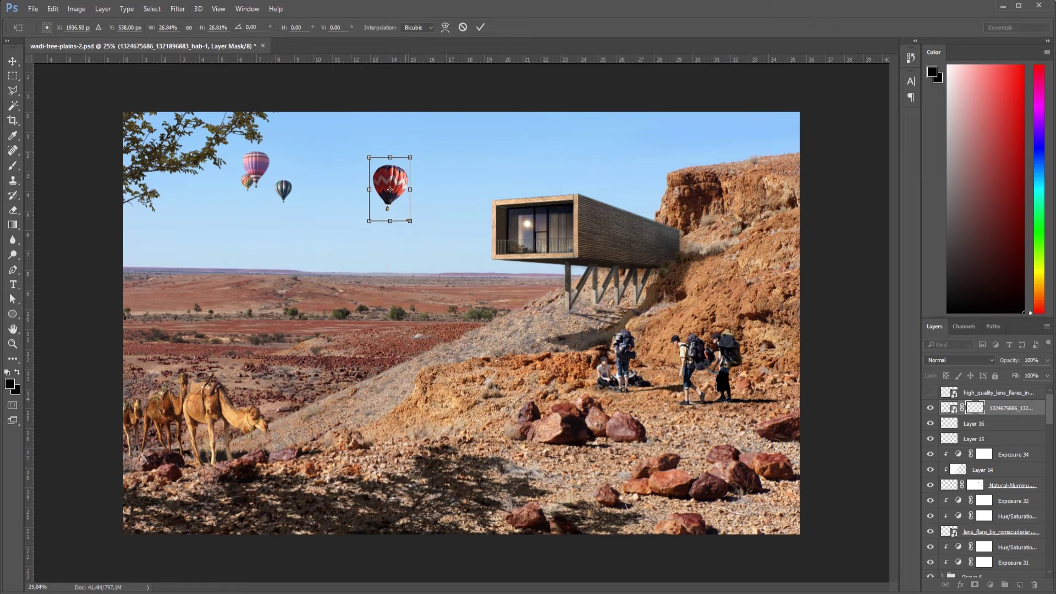
left_click_drag(390, 189, 292, 175)
Move the red balloon further left past the other balloons and commit its position.
scroll(338, 209, "up", 1)
scroll(338, 209, "up", 4)
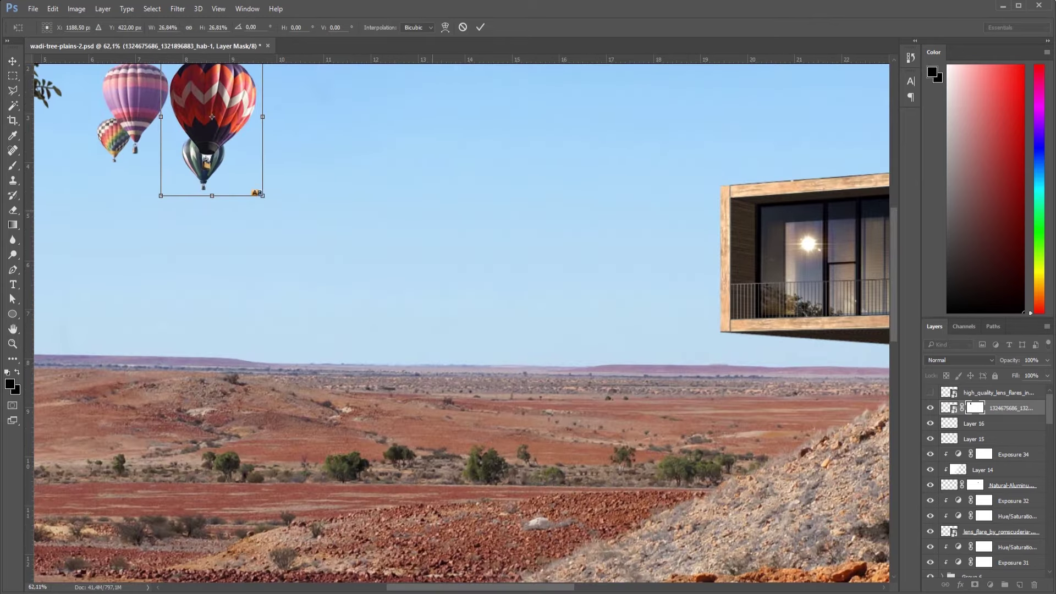
left_click_drag(330, 275, 527, 363)
left_click_drag(409, 202, 188, 189)
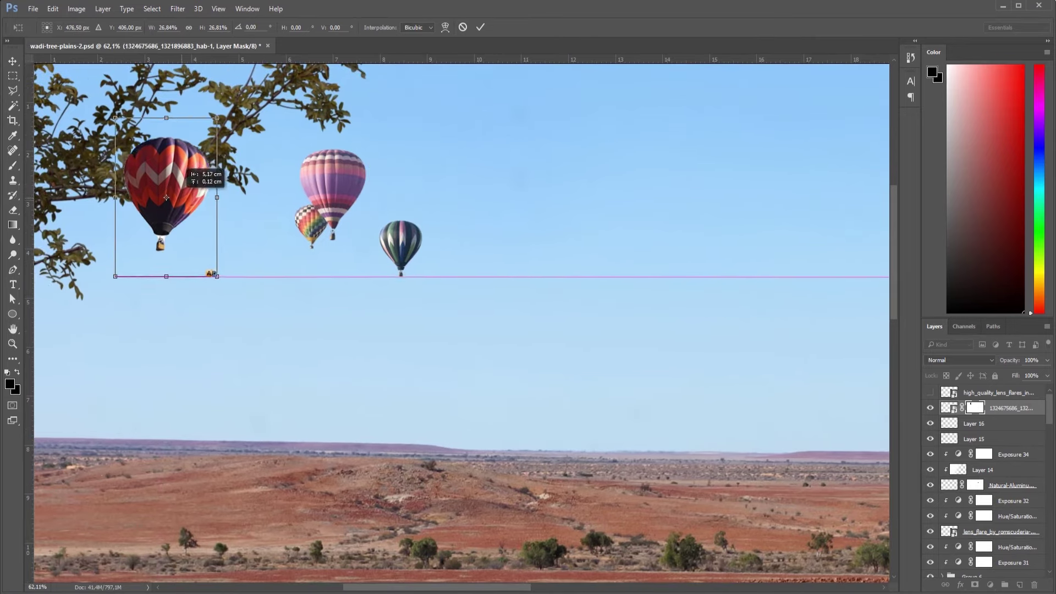
scroll(189, 190, "down", 1)
key("alt+space")
key("Escape")
key("Return")
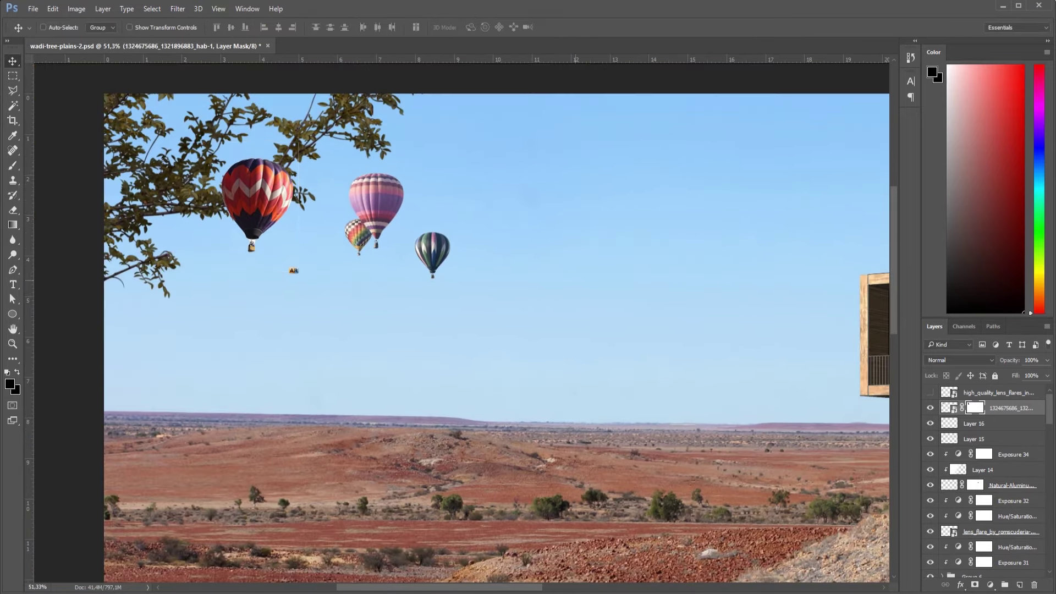
Move the balloon layer below the tree branch layers so it sits behind them.
scroll(643, 352, "down", 2)
scroll(990, 478, "down", 1)
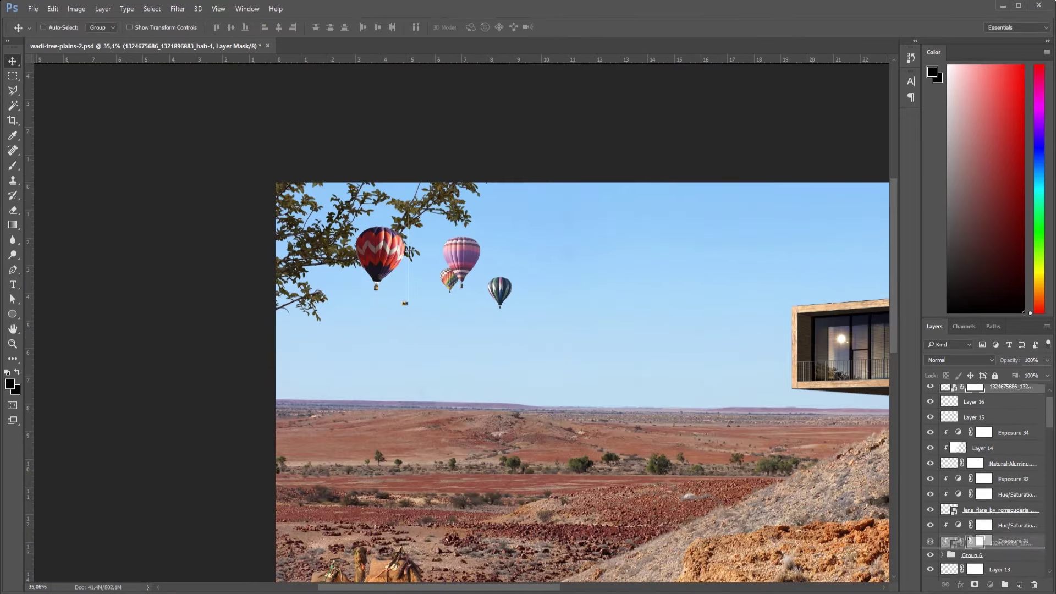
key("ctrl+2")
scroll(985, 478, "down", 3)
left_click_drag(1011, 387, 1010, 534)
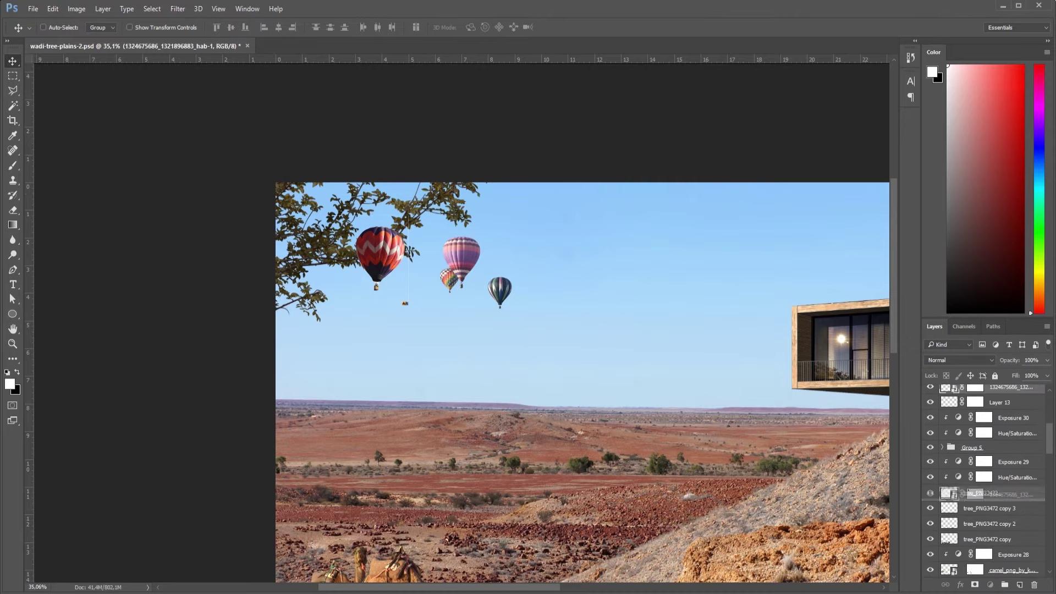
scroll(399, 285, "up", 3)
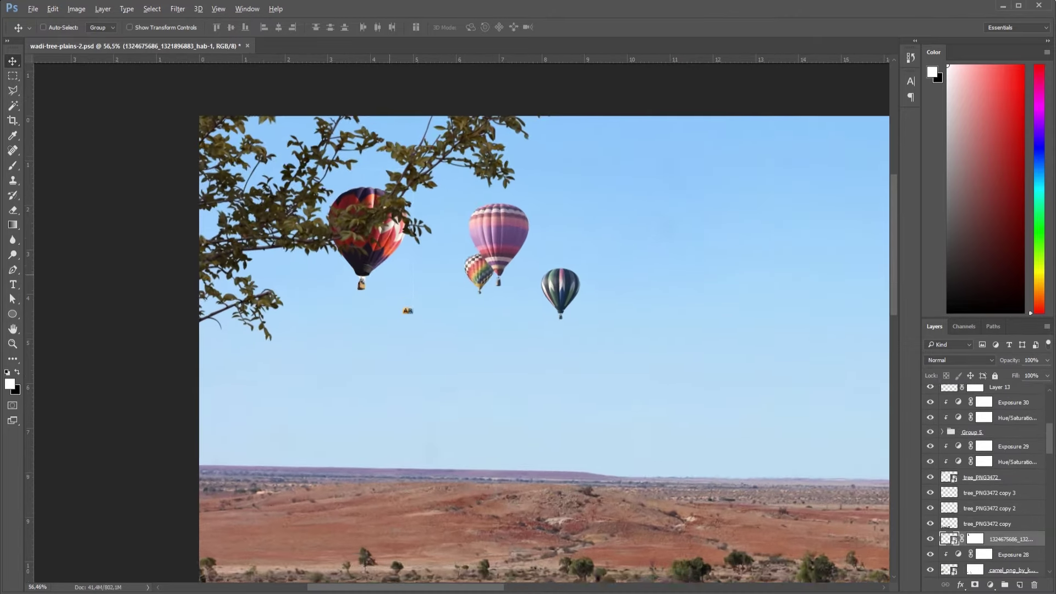
scroll(400, 284, "up", 2)
key("ctrl+backslash")
key("b")
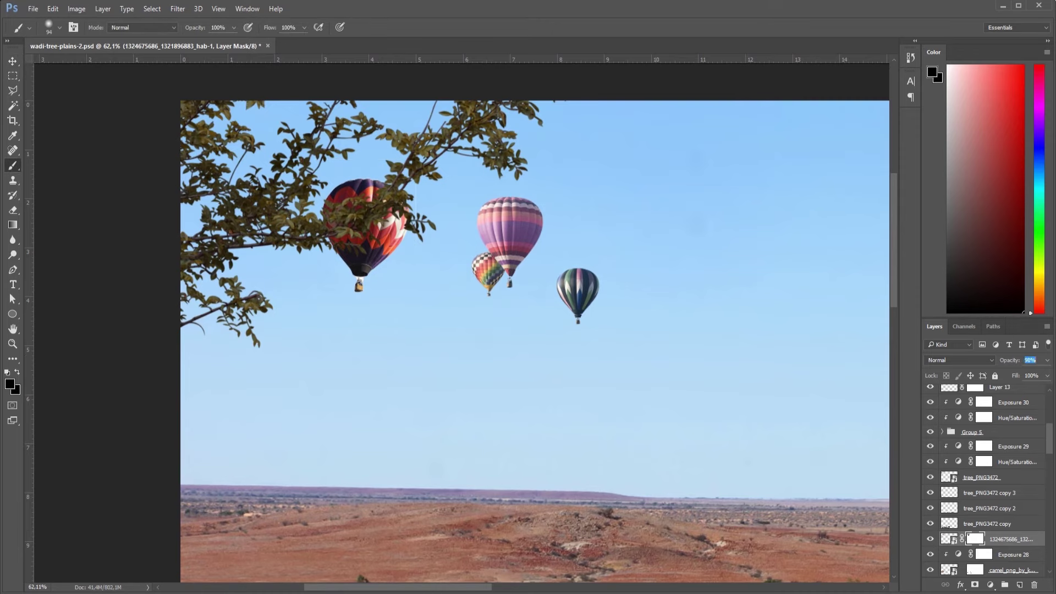
scroll(527, 344, "down", 3)
scroll(528, 344, "down", 2)
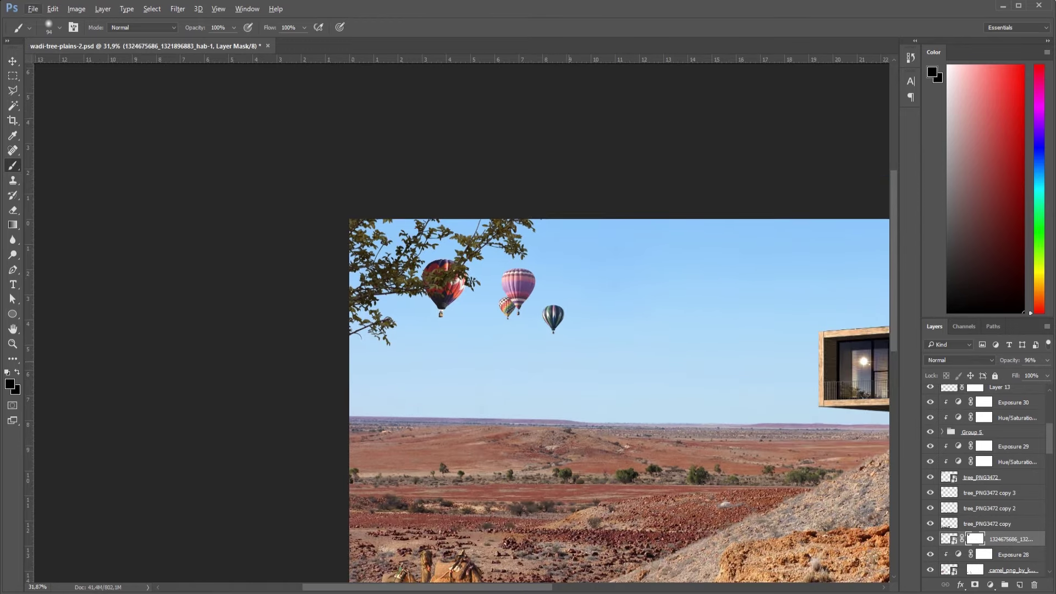
Flip the balloon horizontally and add a new layer clipped above it.
key("ctrl+t")
right_click(443, 305)
left_click(484, 476)
key("Return")
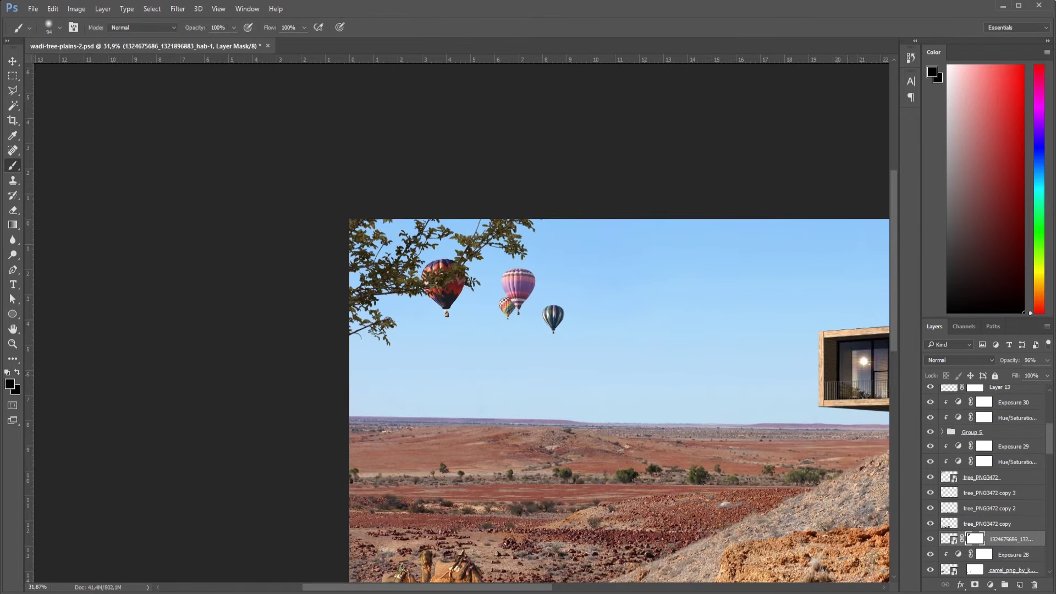
key("ctrl+shift+n")
key("Return")
Draw a light-blue gradient across the red balloon on Layer 17.
key("x")
key("g")
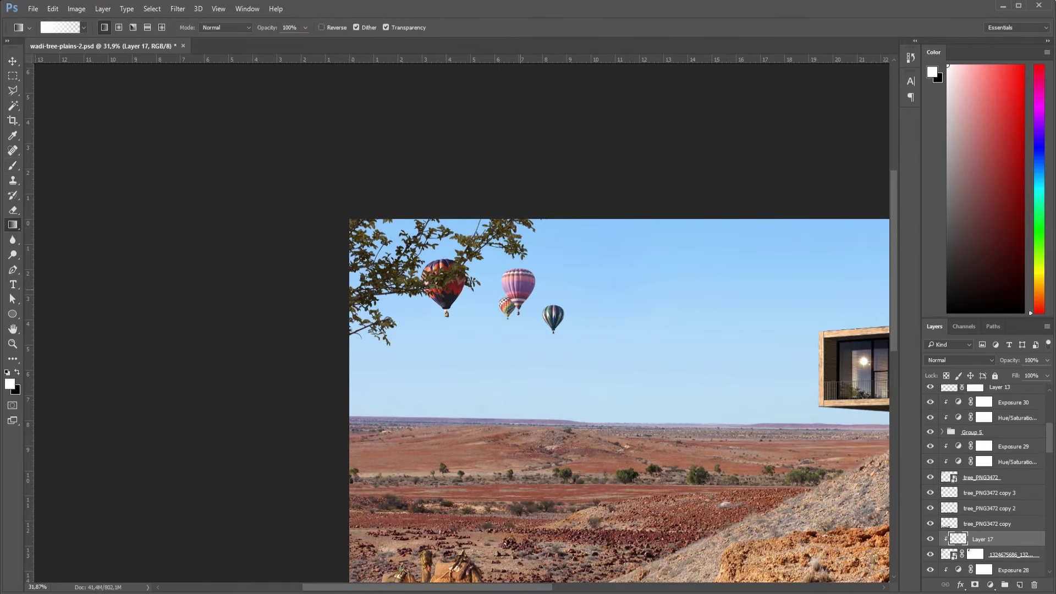
left_click(1038, 172)
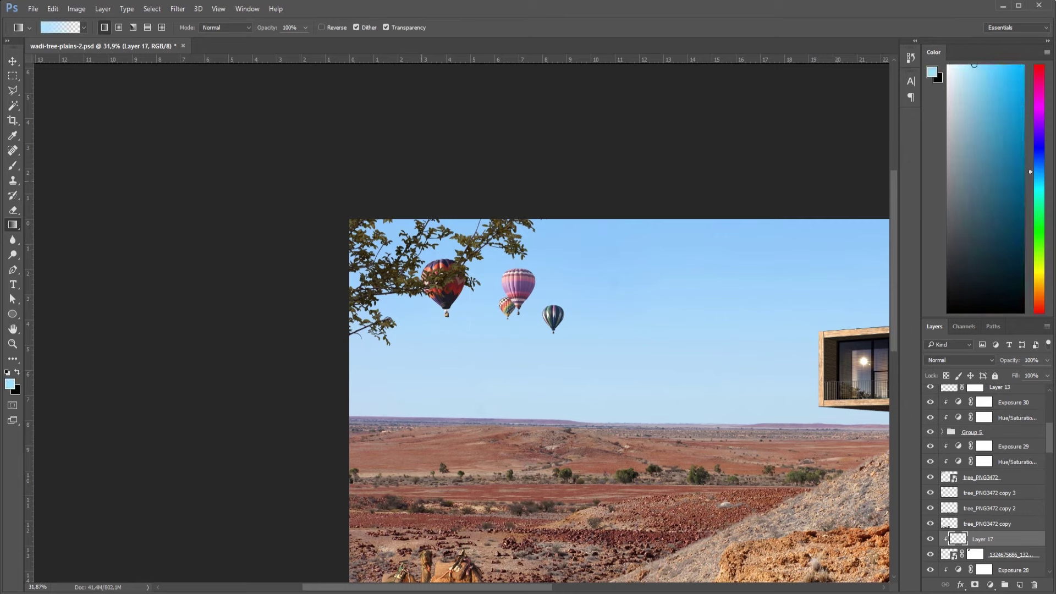
left_click_drag(425, 164, 431, 202)
left_click_drag(443, 313, 443, 314)
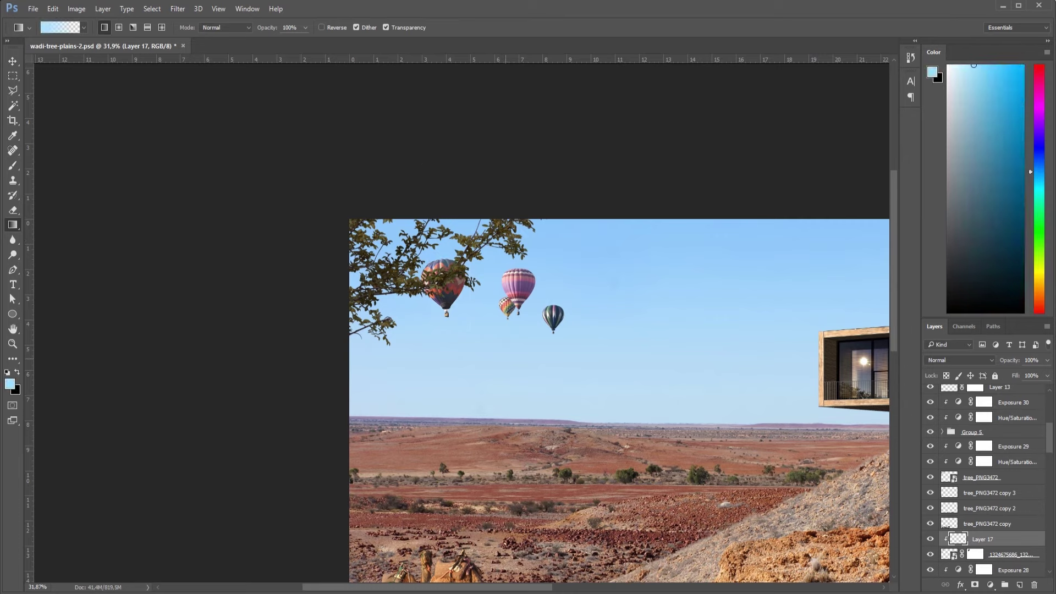
Set Layer 17 to Screen at 83% opacity and stamp all visible layers into a merged copy.
left_click_drag(1009, 360, 1000, 360)
left_click(959, 359)
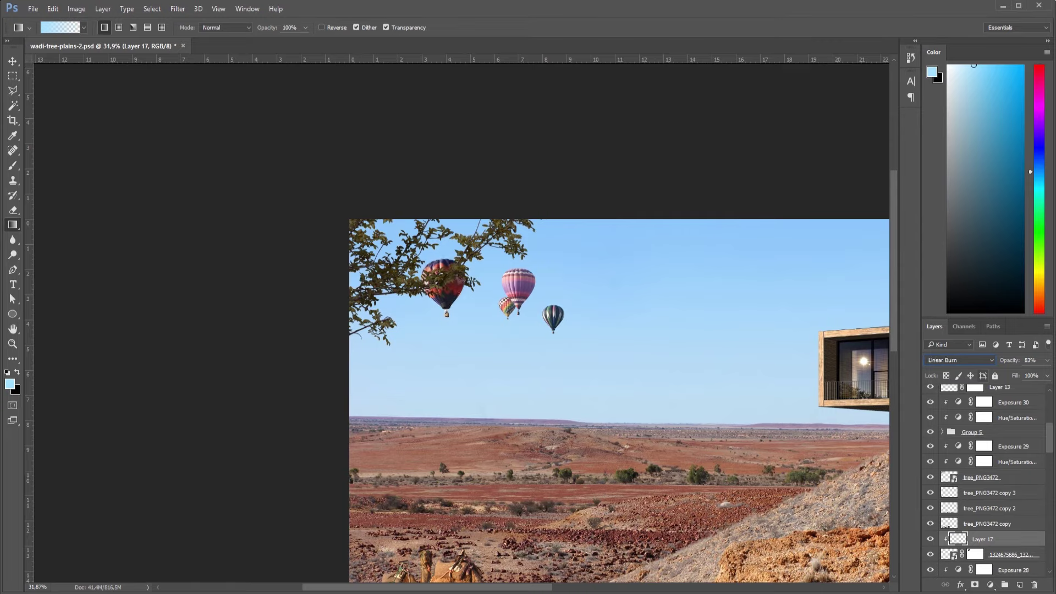
scroll(959, 360, "down", 6)
key("ctrl+0")
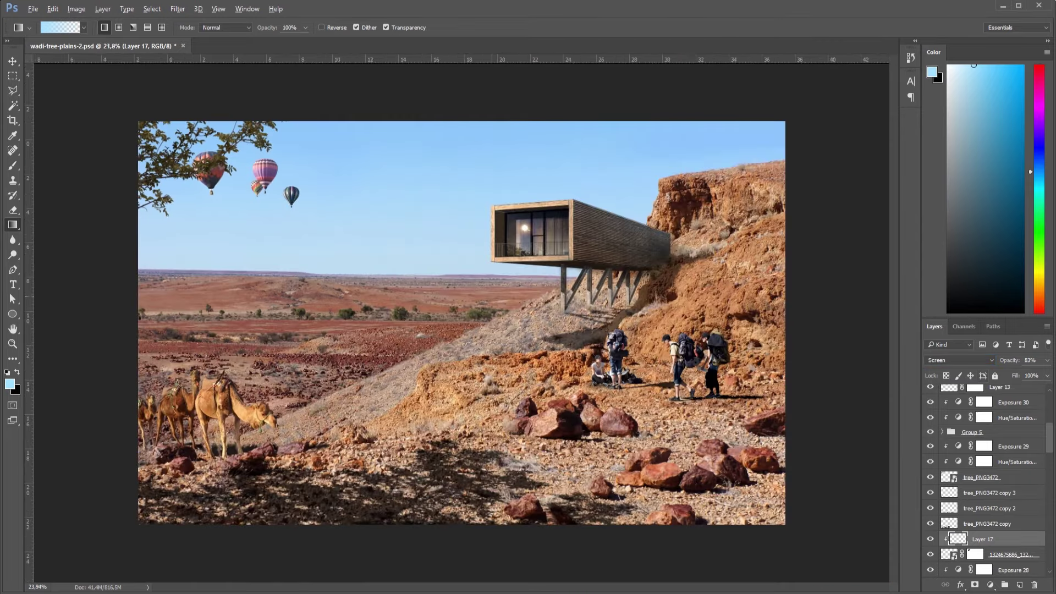
key("ctrl+shift+alt+e")
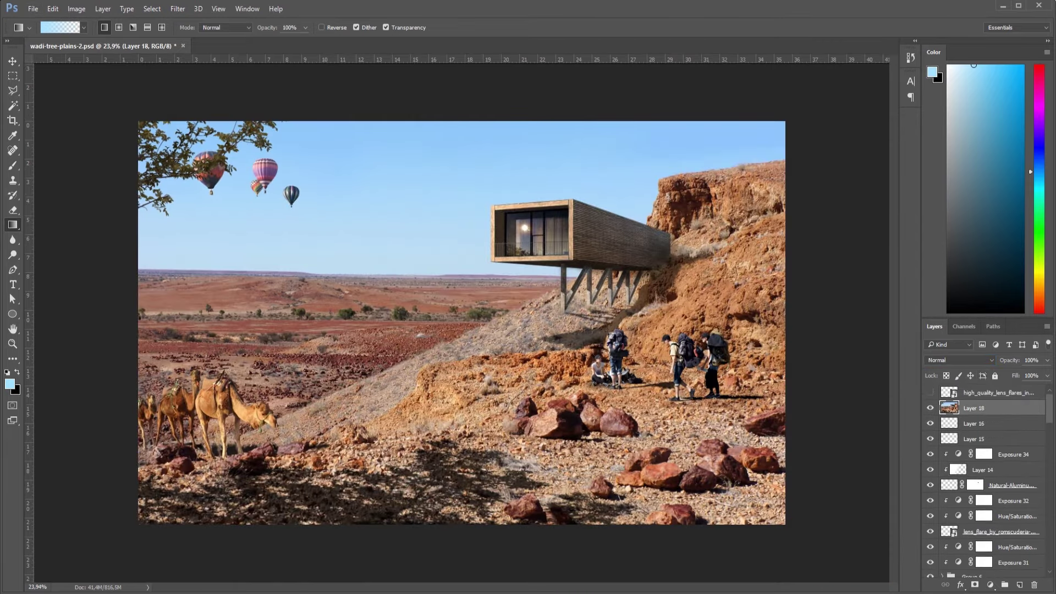
In the Camera Raw filter, adjust temperature, exposure +0.15, contrast +21 and highlights.
left_click(178, 8)
left_click(203, 75)
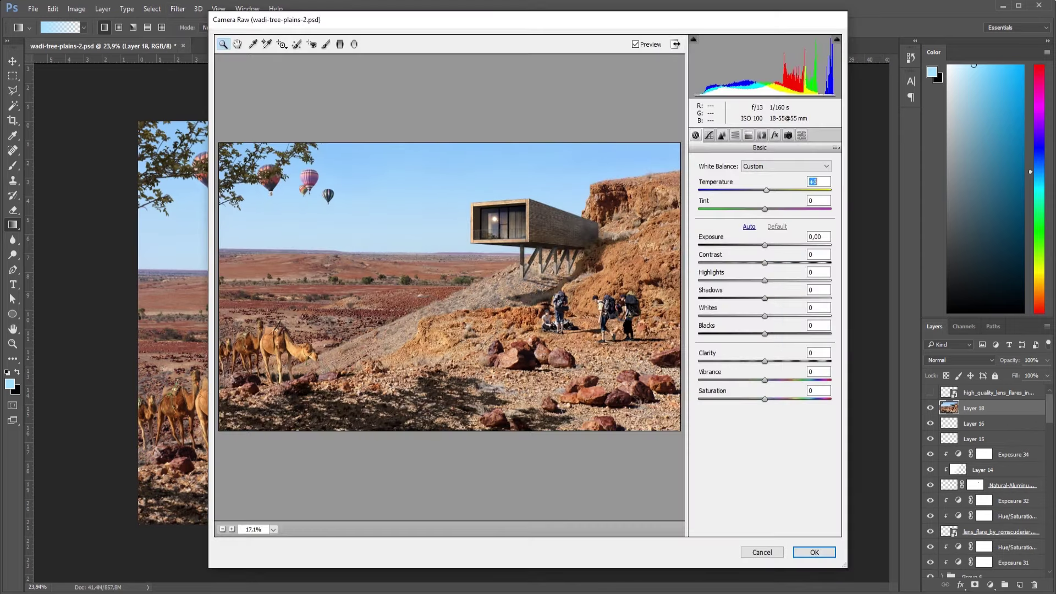
key("Down")
key("Down")
key("Down")
key("Tab")
key("Tab")
key("Up")
key("Up")
key("Up")
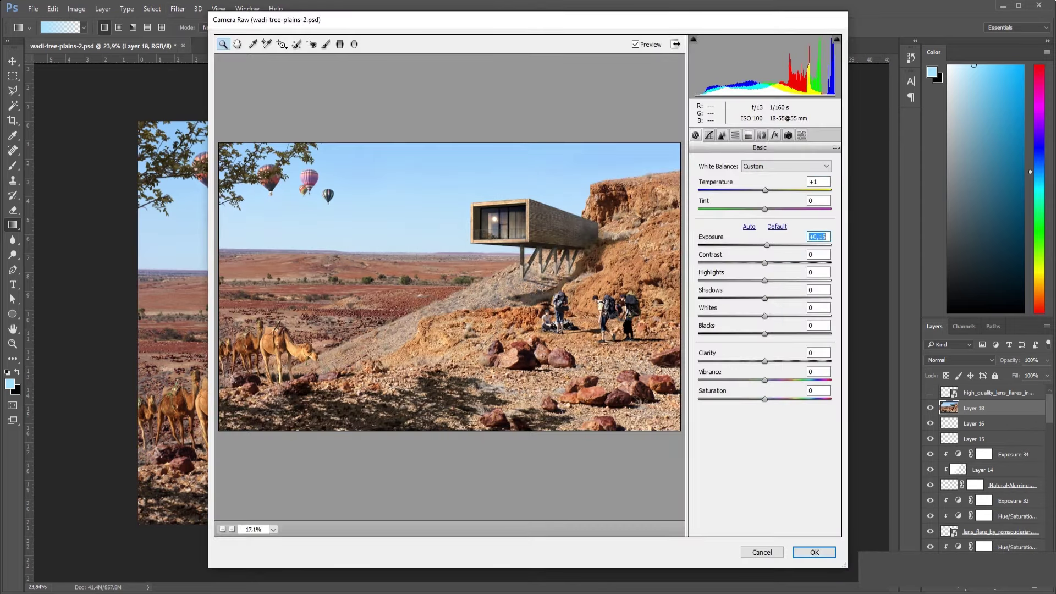
key("Tab")
key("Up")
key("Up")
key("Up")
key("Tab")
key("Up")
key("Up")
key("Up")
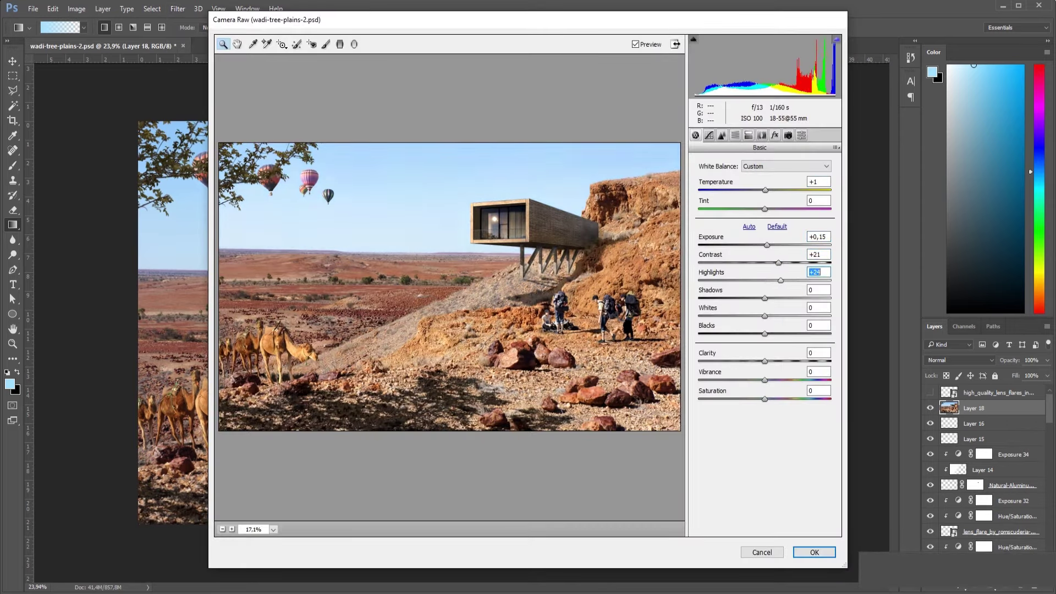
Lift shadows, set whites +13 and blacks -13, tweak clarity and boost saturation.
key("Tab")
key("Up")
key("Up")
key("Up")
key("Tab")
key("Up")
key("Up")
key("Up")
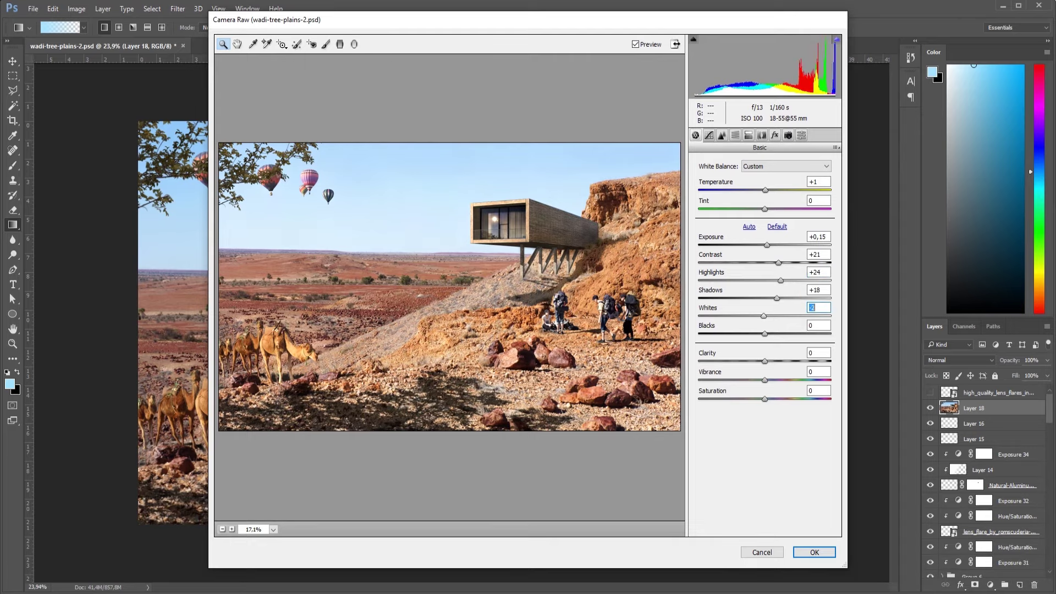
key("Up")
key("Up")
key("Up")
key("Tab")
key("Tab")
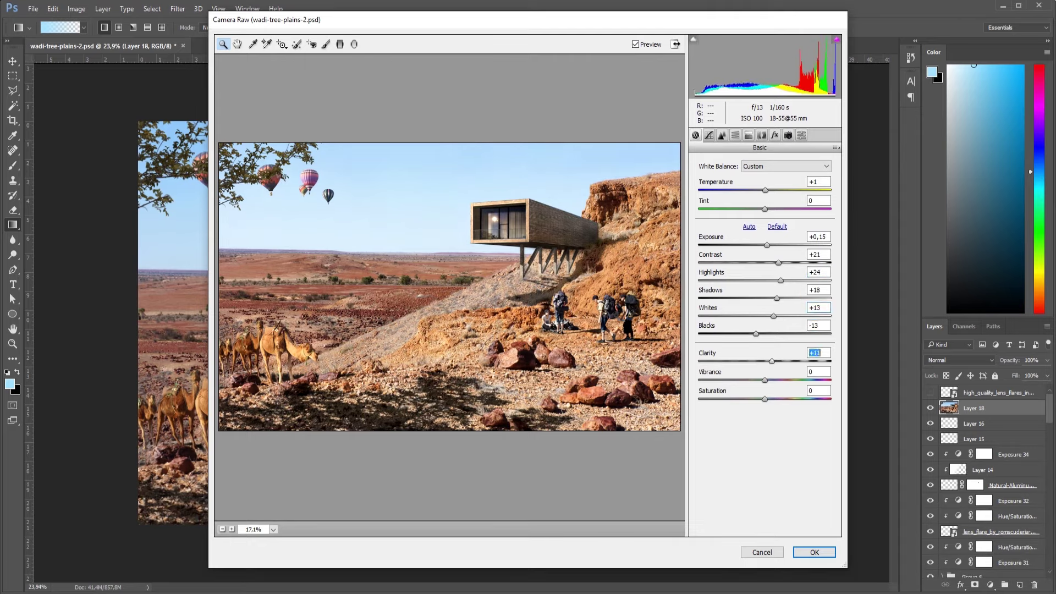
key("Down")
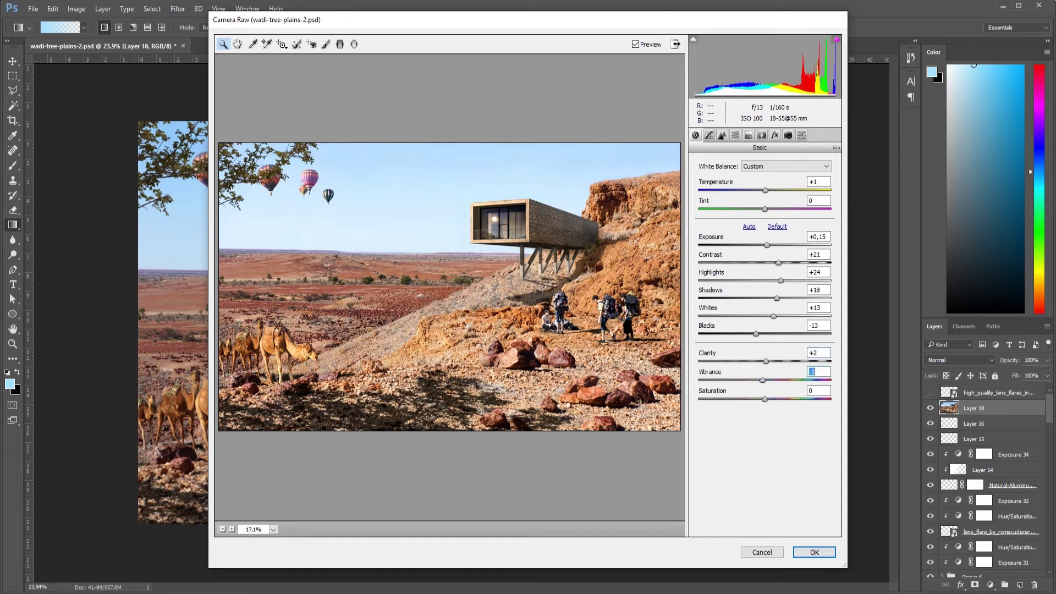
key("Up")
key("Up")
key("Up")
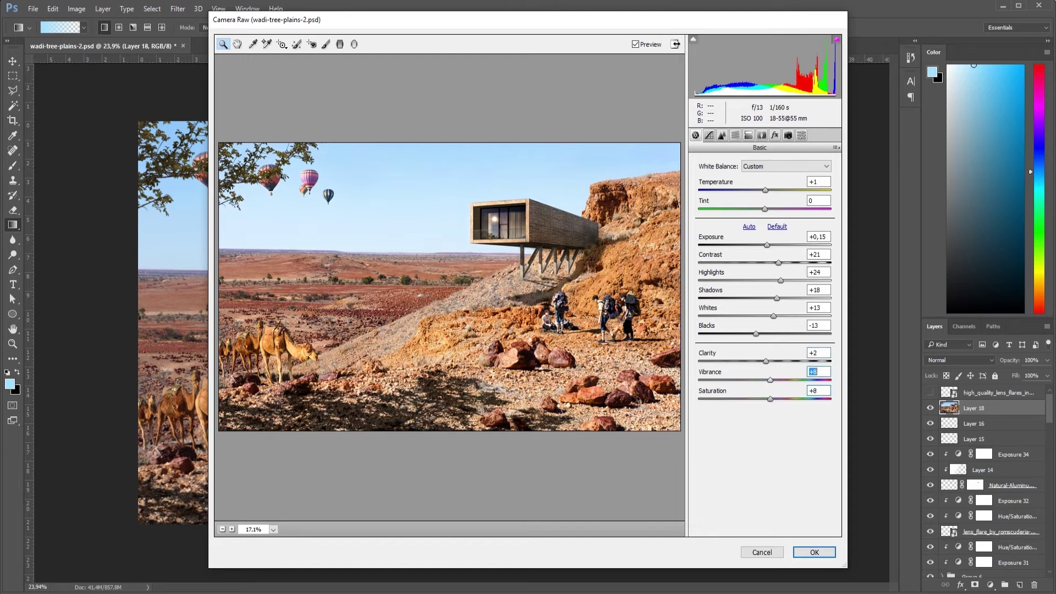
In HSL saturation, set Reds to 0, lower Oranges and saturate the Blues.
key("ctrl+alt+3")
key("ctrl+alt+7")
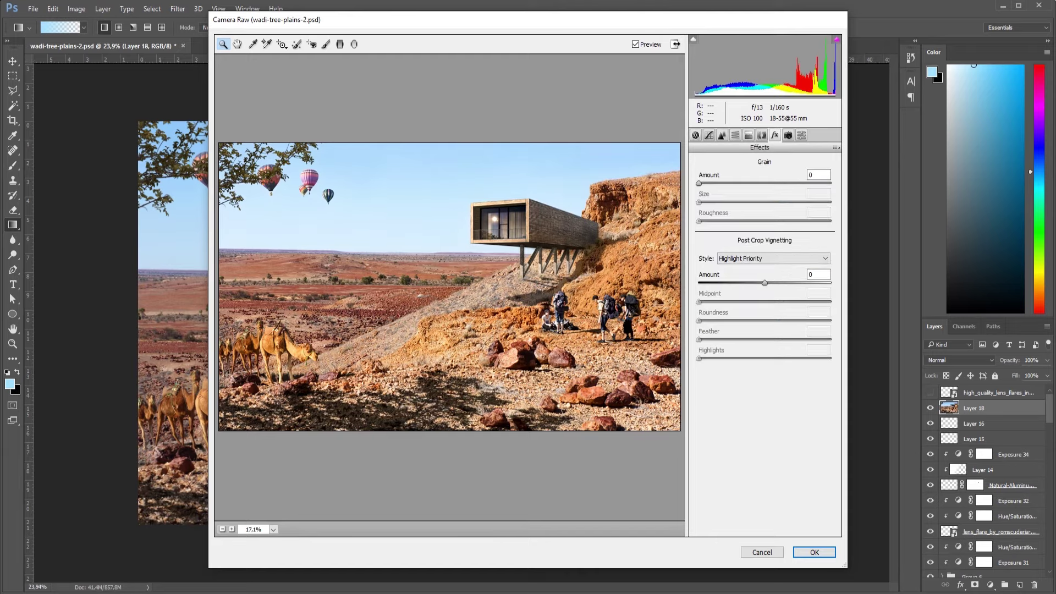
key("ctrl+alt+4")
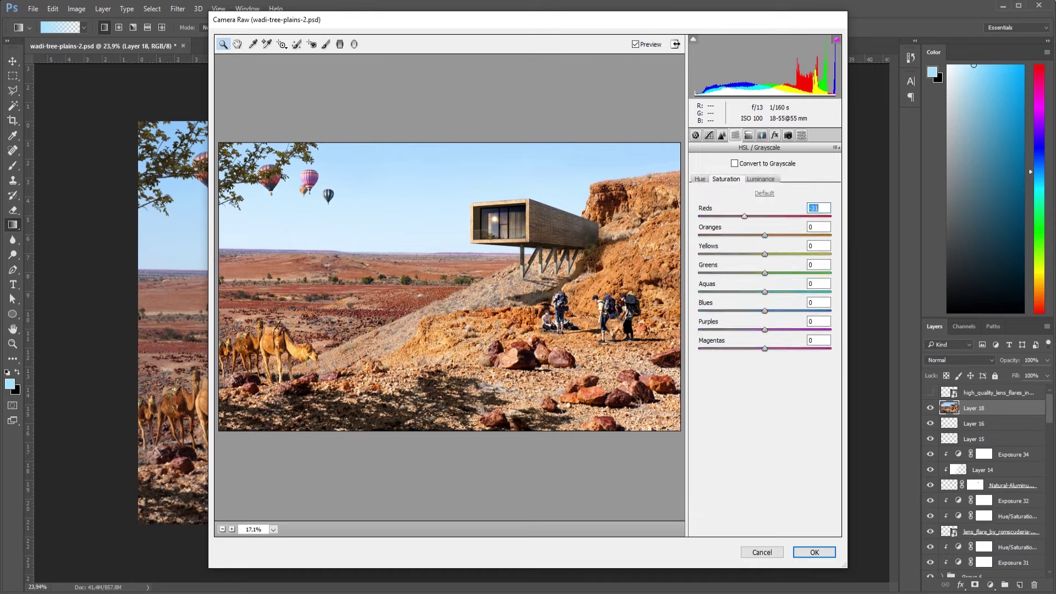
type("0")
key("Tab")
key("Down")
key("Down")
key("Down")
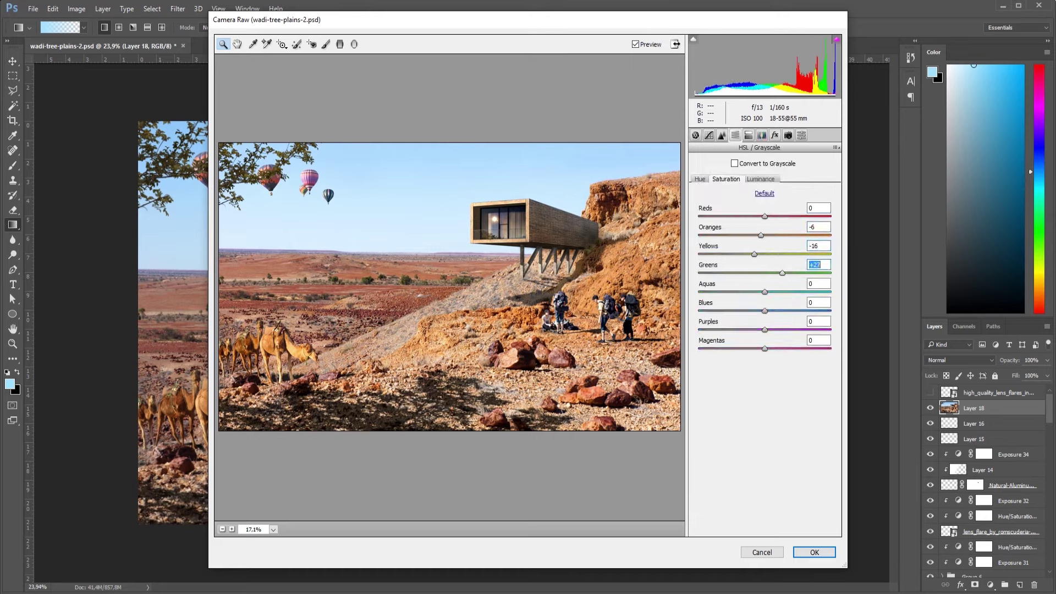
key("Up")
key("Up")
key("Up")
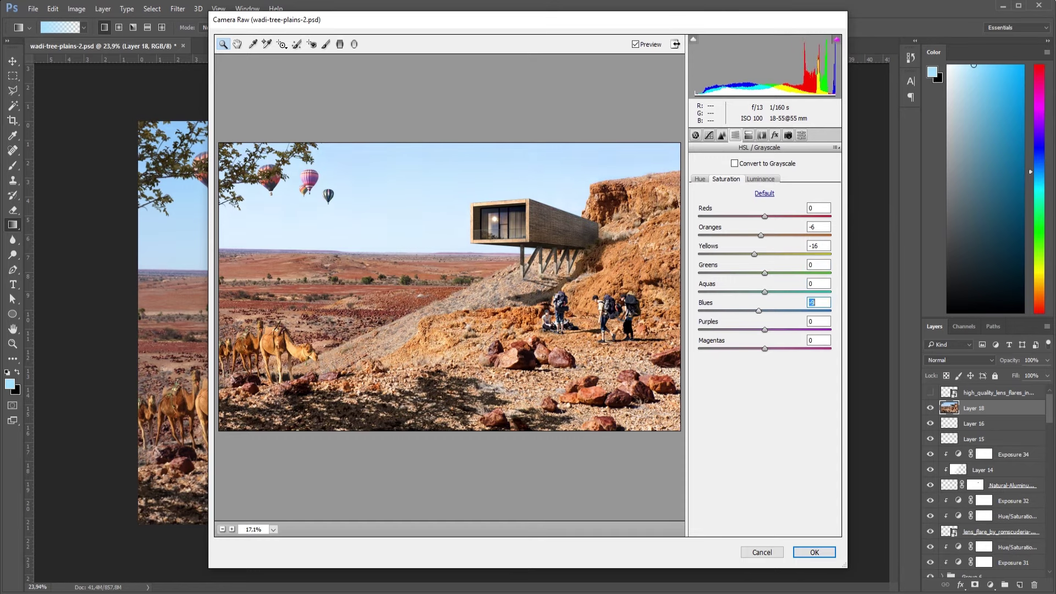
In HSL luminance, darken the Blues, reset Reds to 0 and adjust Oranges slightly.
key("ctrl+alt+shift+l")
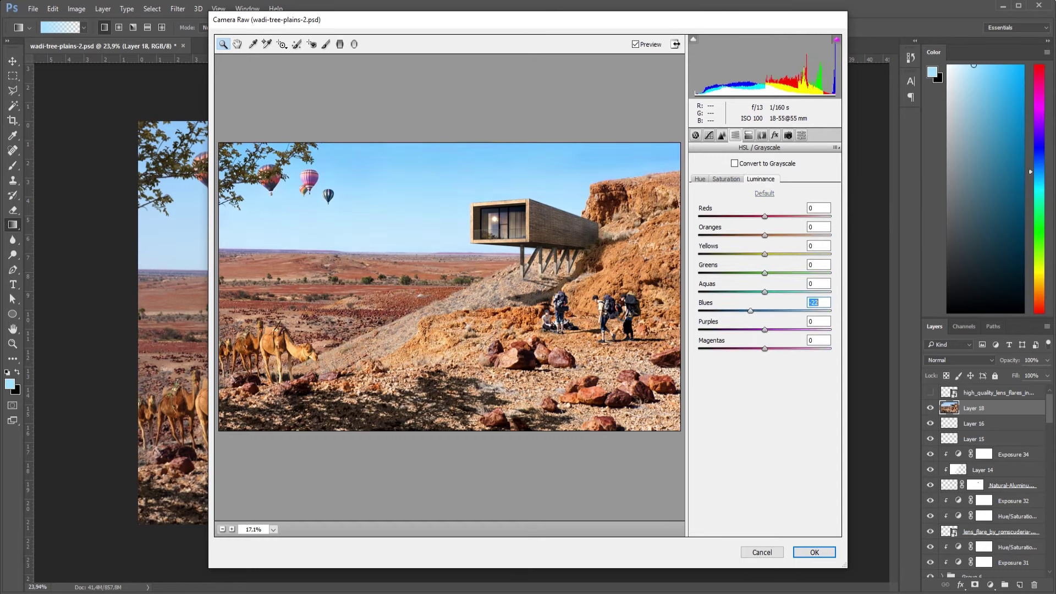
key("Down")
key("Down")
key("Down")
key("Tab")
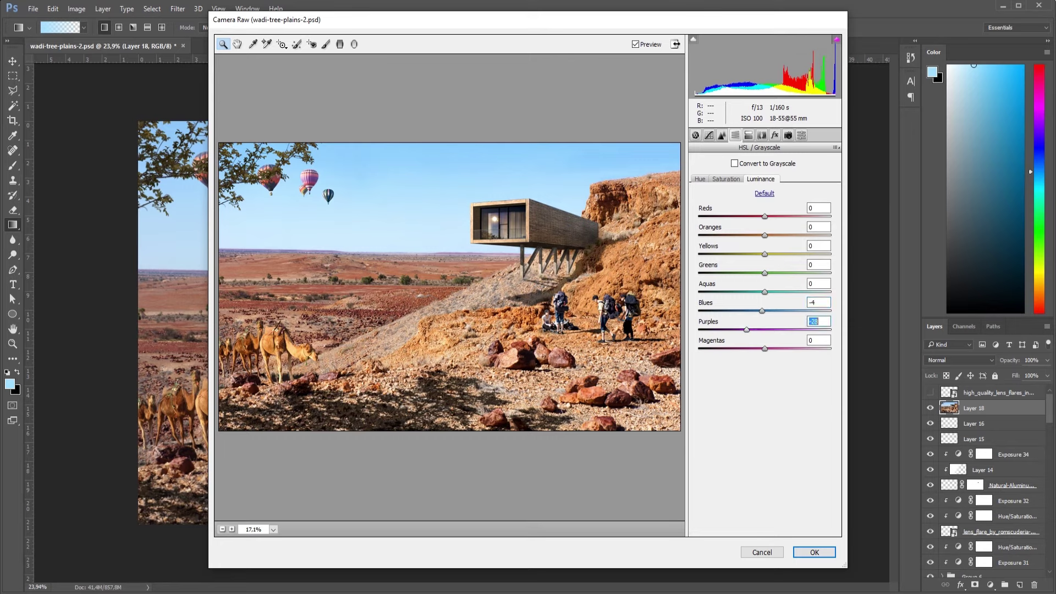
key("shift+Tab")
key("shift+Tab")
key("Down")
key("Down")
key("Down")
key("Down")
key("Down")
key("Down")
key("Tab")
key("Down")
key("ctrl+alt+shift+h")
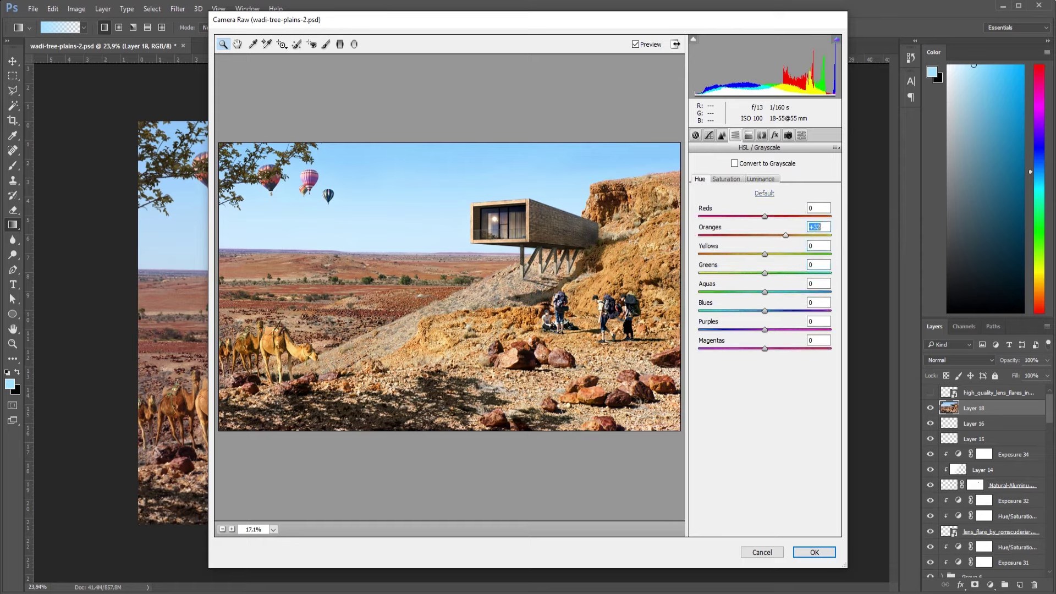
key("ctrl+alt+shift+s")
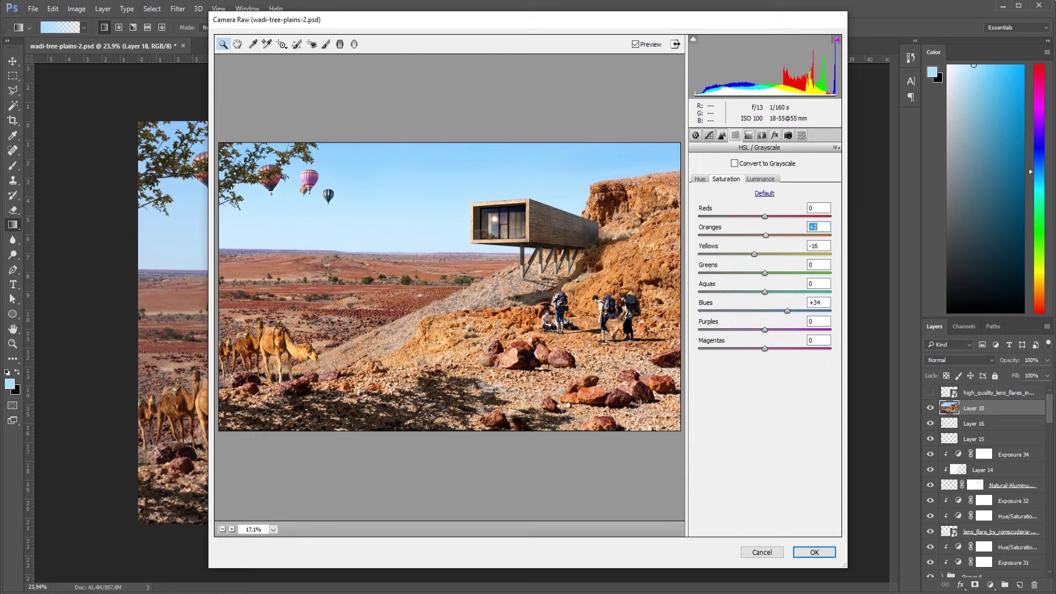
Apply post-crop vignetting: Amount -16, Midpoint 55, Roundness -25, Feather 66, Highlights 100.
key("ctrl+alt+7")
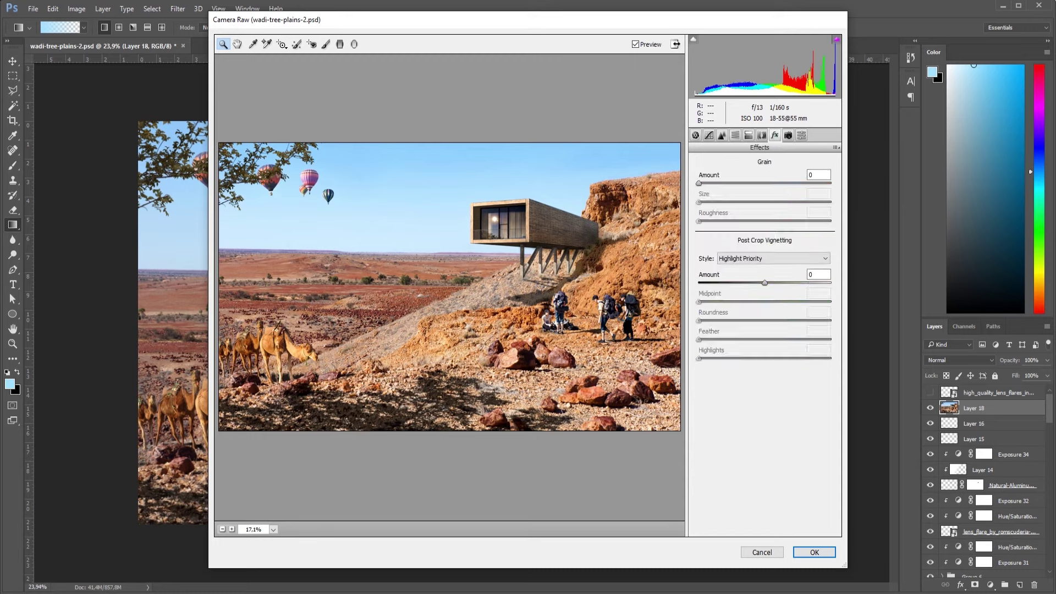
type("-28")
key("Tab")
type("36")
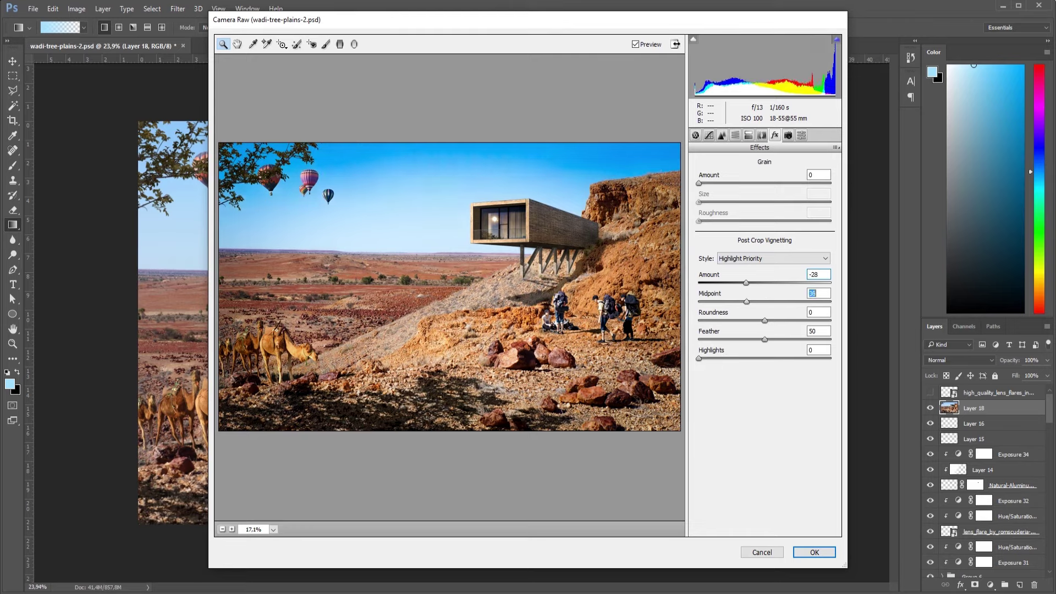
key("Tab")
key("Tab")
key("Tab")
type("100")
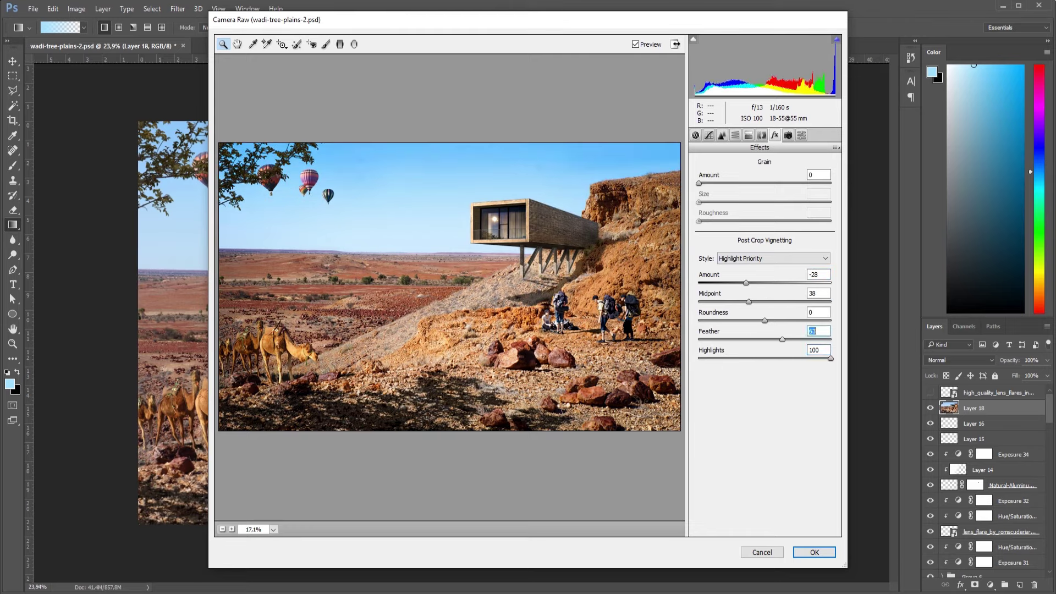
type("66")
key("shift+Tab")
type("-24")
type("55")
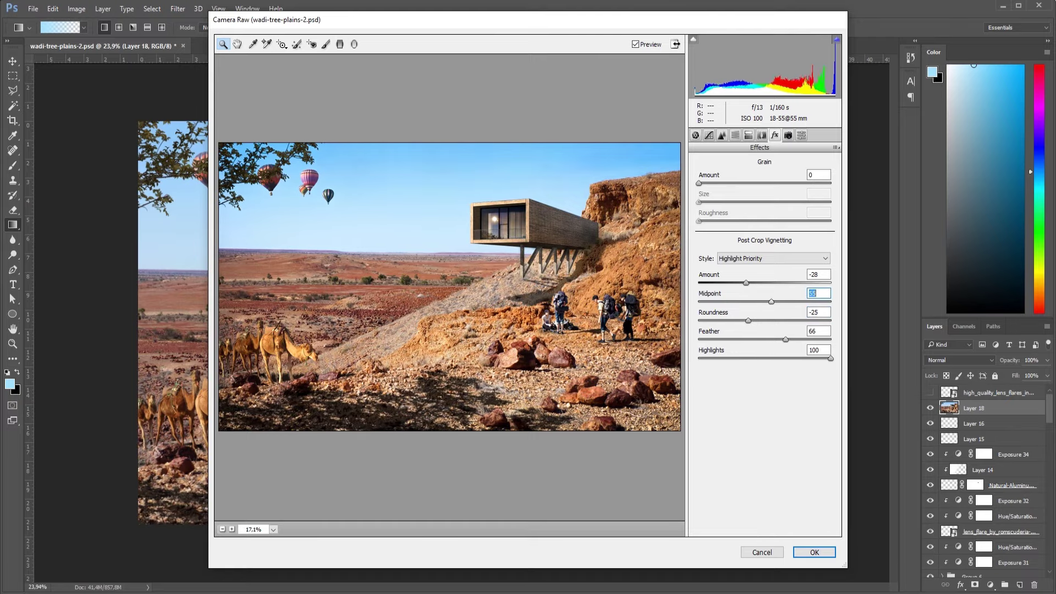
key("shift+Tab")
type("-16")
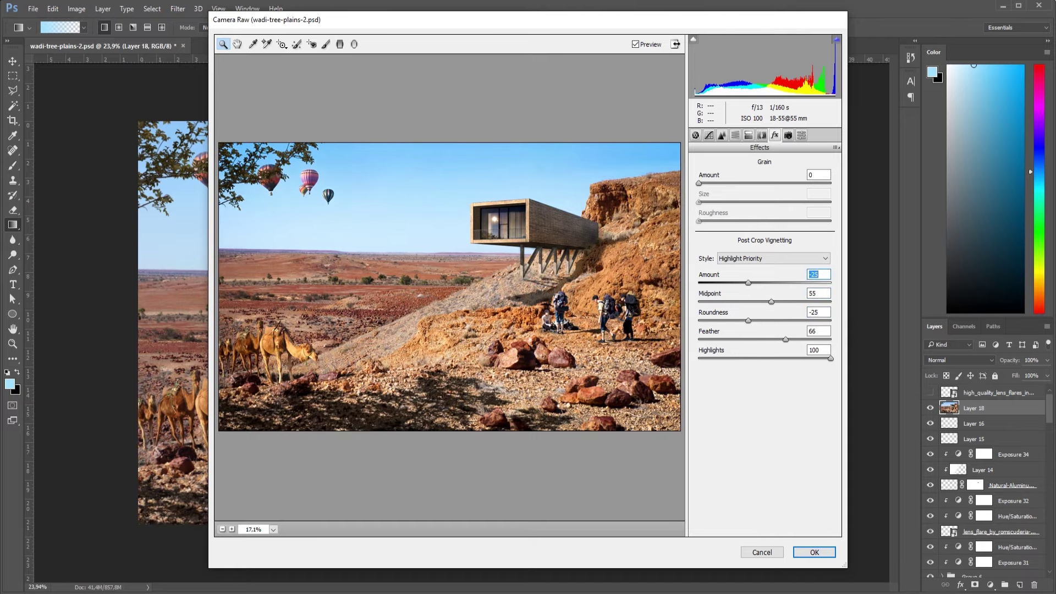
key("Return")
Paint black across the lower foreground on new Layer 19 and add a layer mask.
key("ctrl+shift+alt+n")
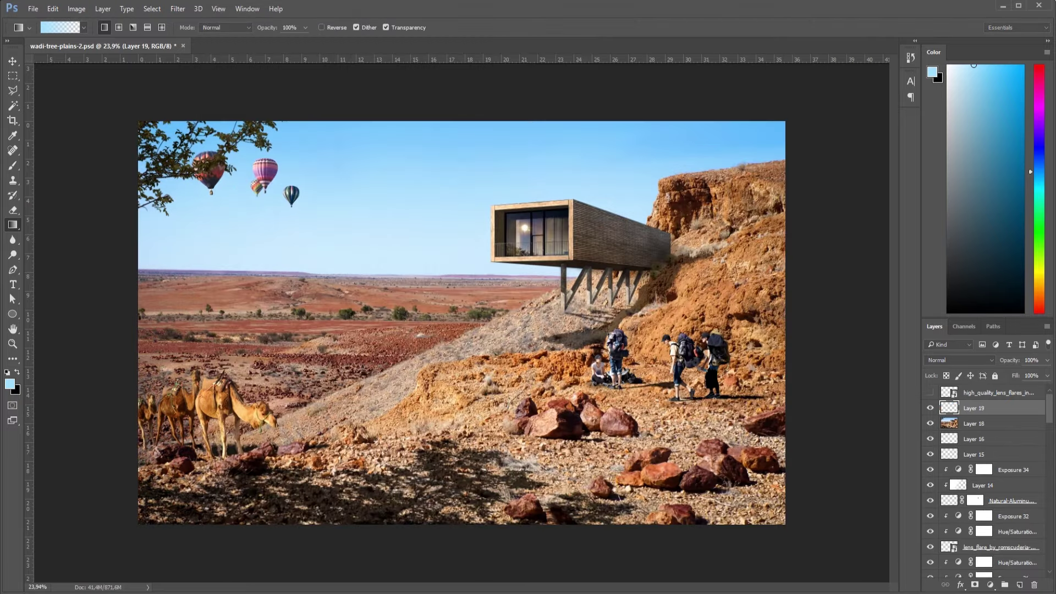
key("b")
mouse_move(761, 428)
left_mouse_down()
mouse_move(742, 502)
mouse_move(698, 503)
mouse_move(678, 483)
mouse_move(462, 513)
mouse_move(198, 514)
mouse_move(684, 437)
mouse_move(820, 443)
mouse_move(806, 389)
mouse_move(717, 420)
mouse_move(795, 361)
left_mouse_up()
key("ctrl+z")
key("x")
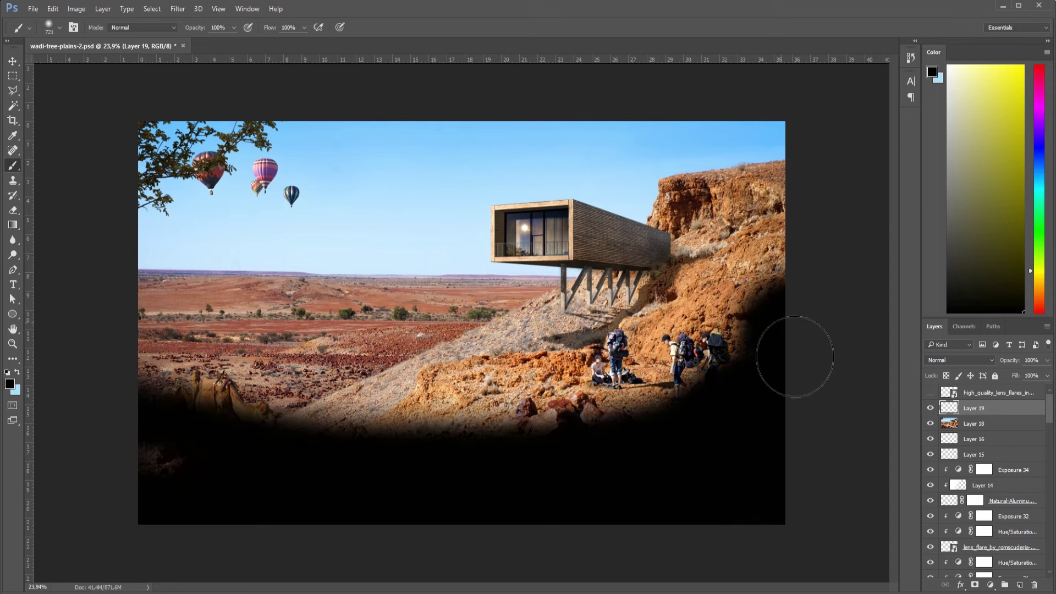
left_click(974, 584)
Brush the mask at 10% opacity to reveal the hikers and soften the rocks, then add a new layer.
left_click_drag(718, 298, 660, 357)
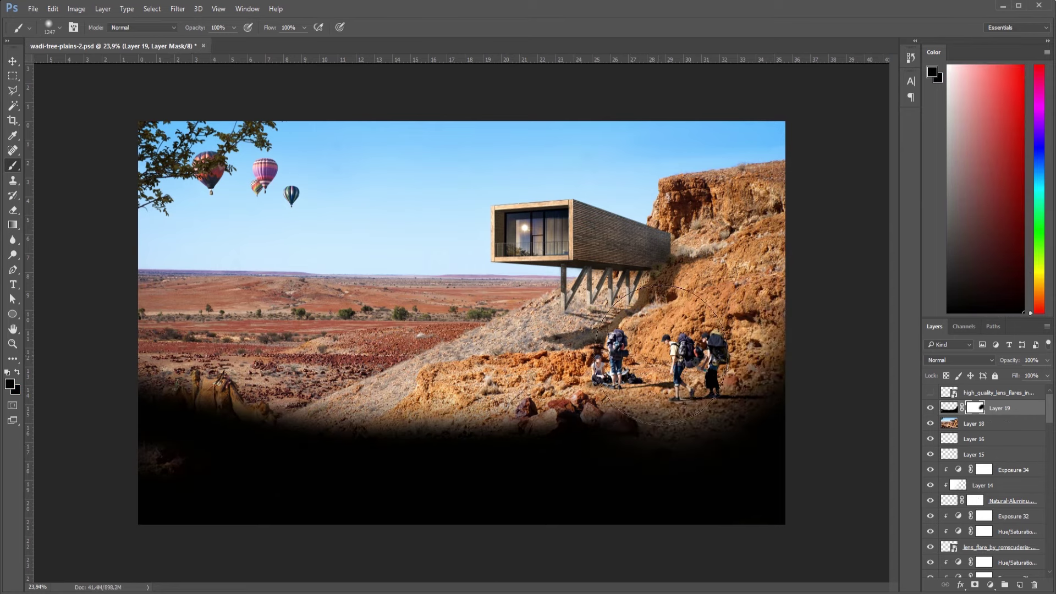
key("1")
mouse_move(396, 440)
left_mouse_down()
mouse_move(436, 436)
mouse_move(502, 455)
mouse_move(455, 442)
mouse_move(759, 413)
mouse_move(589, 460)
mouse_move(687, 457)
mouse_move(342, 448)
mouse_move(106, 400)
mouse_move(349, 453)
mouse_move(584, 482)
mouse_move(220, 495)
mouse_move(676, 481)
mouse_move(537, 495)
mouse_move(682, 448)
mouse_move(436, 495)
mouse_move(341, 460)
mouse_move(707, 507)
mouse_move(742, 502)
mouse_move(193, 436)
mouse_move(106, 389)
mouse_move(229, 437)
mouse_move(539, 511)
mouse_move(401, 483)
mouse_move(378, 502)
mouse_move(608, 530)
mouse_move(584, 530)
mouse_move(578, 513)
mouse_move(542, 511)
mouse_move(683, 530)
mouse_move(766, 460)
mouse_move(754, 484)
mouse_move(116, 461)
mouse_move(424, 561)
mouse_move(711, 518)
left_mouse_up()
key("d")
key("x")
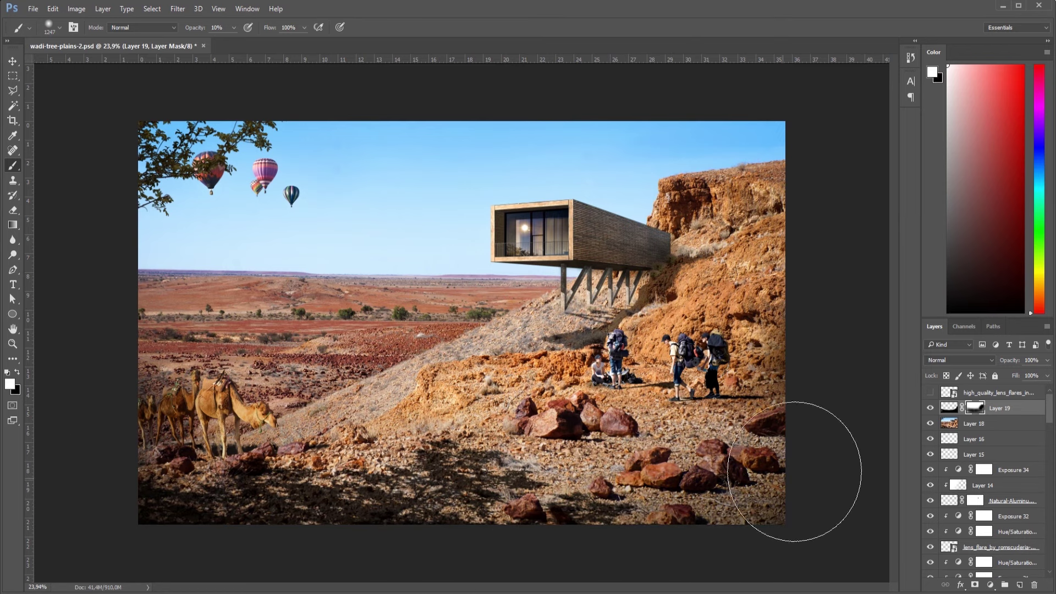
mouse_move(802, 467)
left_mouse_down()
mouse_move(701, 442)
mouse_move(175, 398)
left_mouse_up()
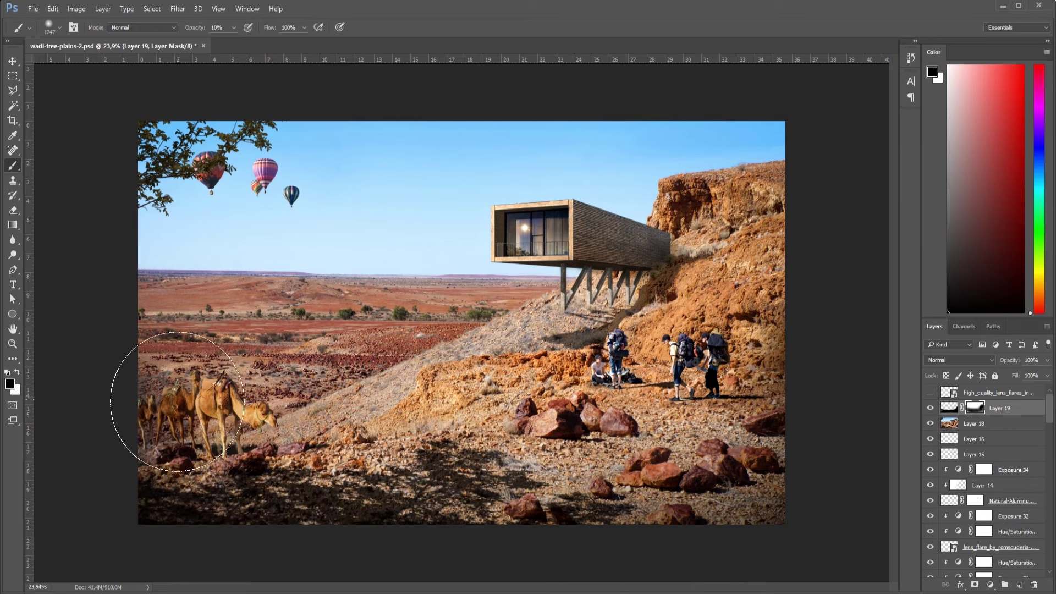
left_click(929, 408)
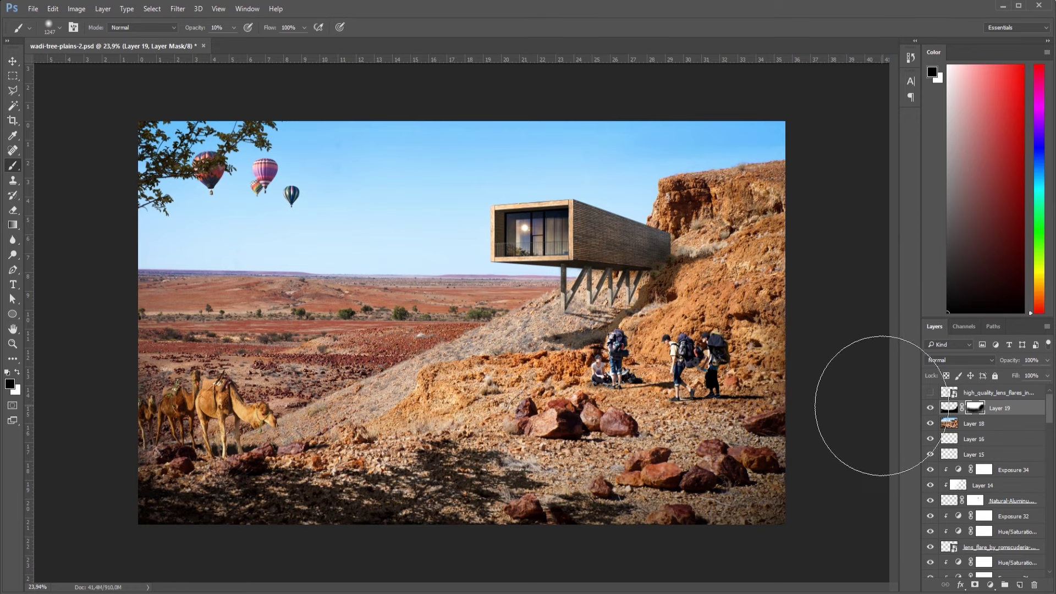
key("ctrl+shift+alt+n")
Stamp visible layers into Layer 20 and add a Selective Color adjustment with Blacks Yellow at -10.
key("ctrl+shift+alt+e")
left_click(990, 584)
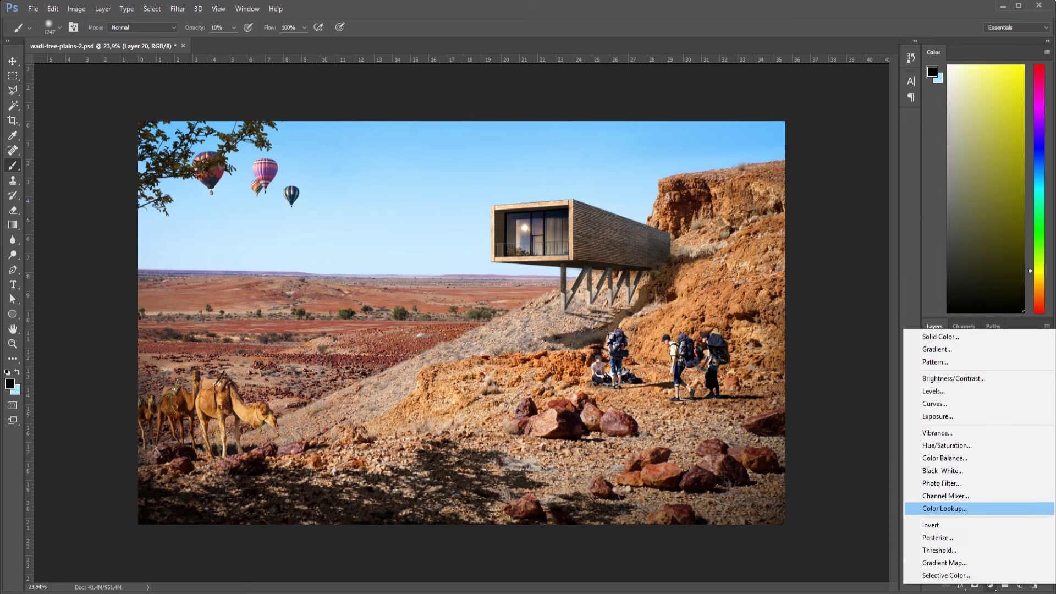
left_click(1006, 572)
left_click(965, 171)
left_click_drag(955, 235, 947, 235)
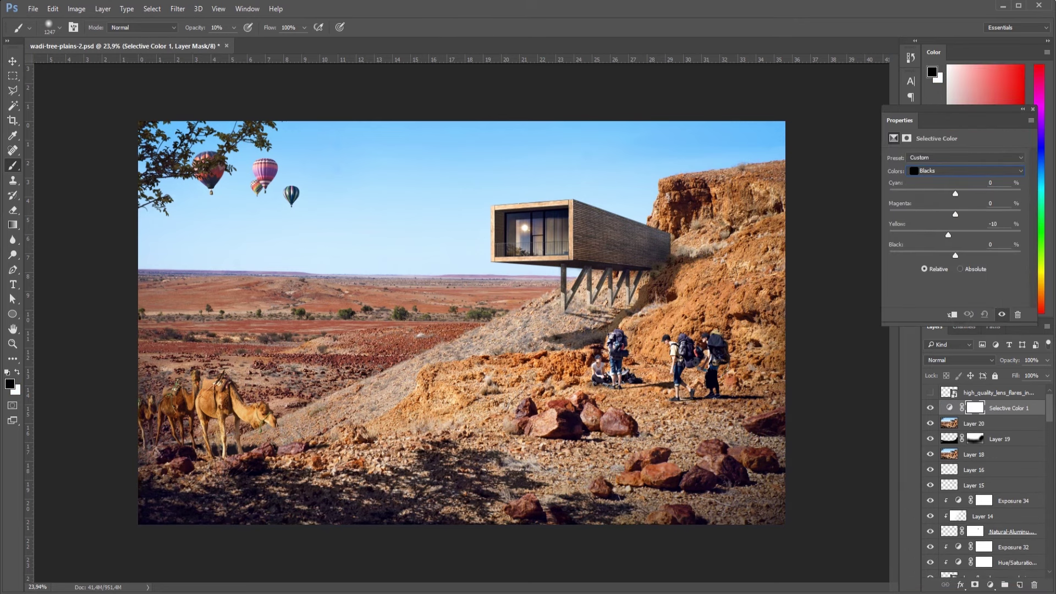
left_click(1032, 109)
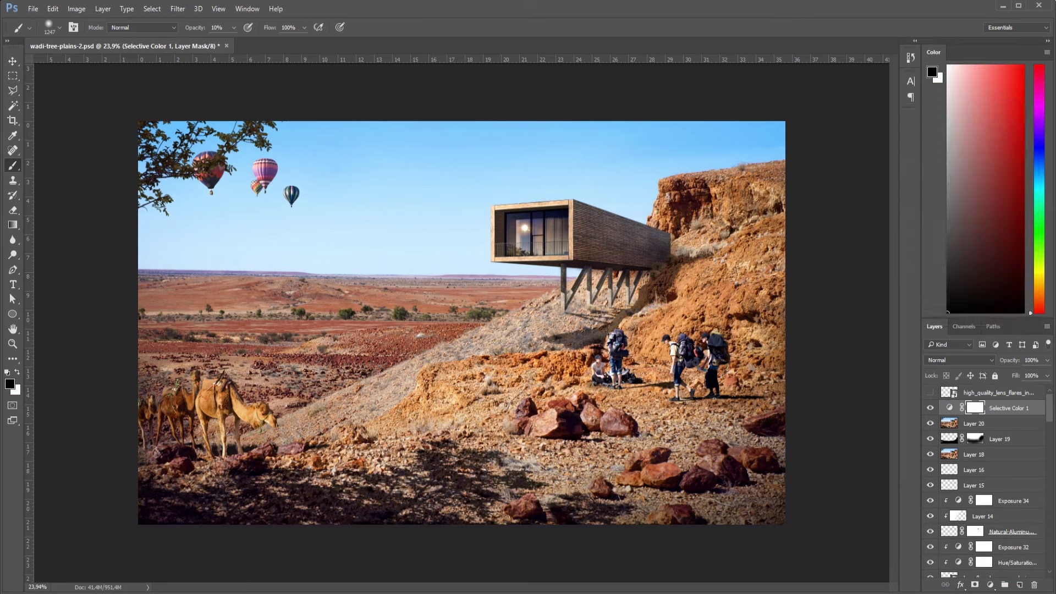
Add a Color Lookup adjustment using the DropBlues look, blended at 52% opacity.
left_click(990, 585)
left_click(957, 508)
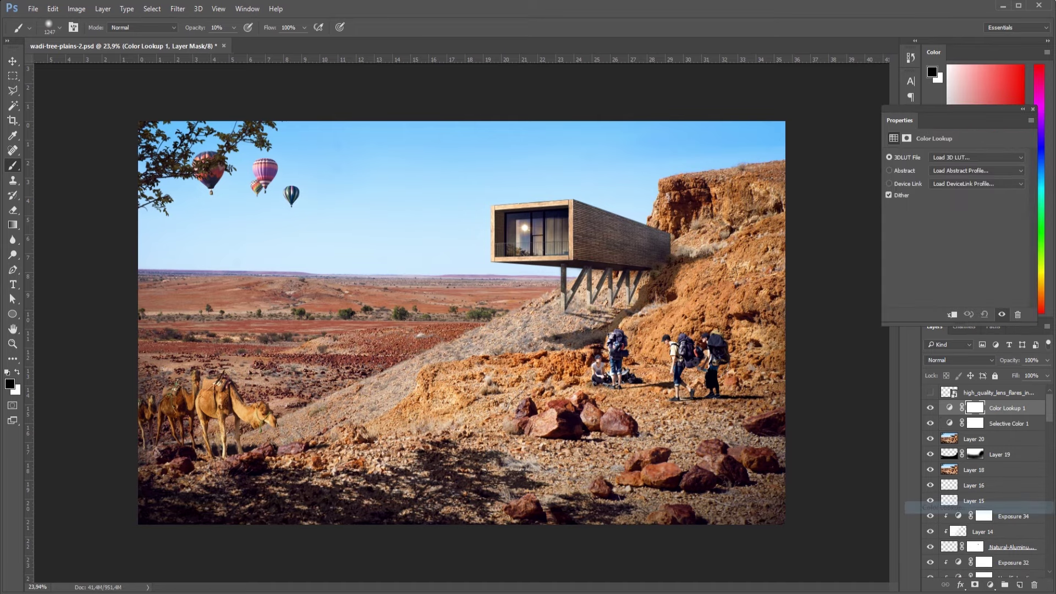
key("Down")
key("Down")
key("Down")
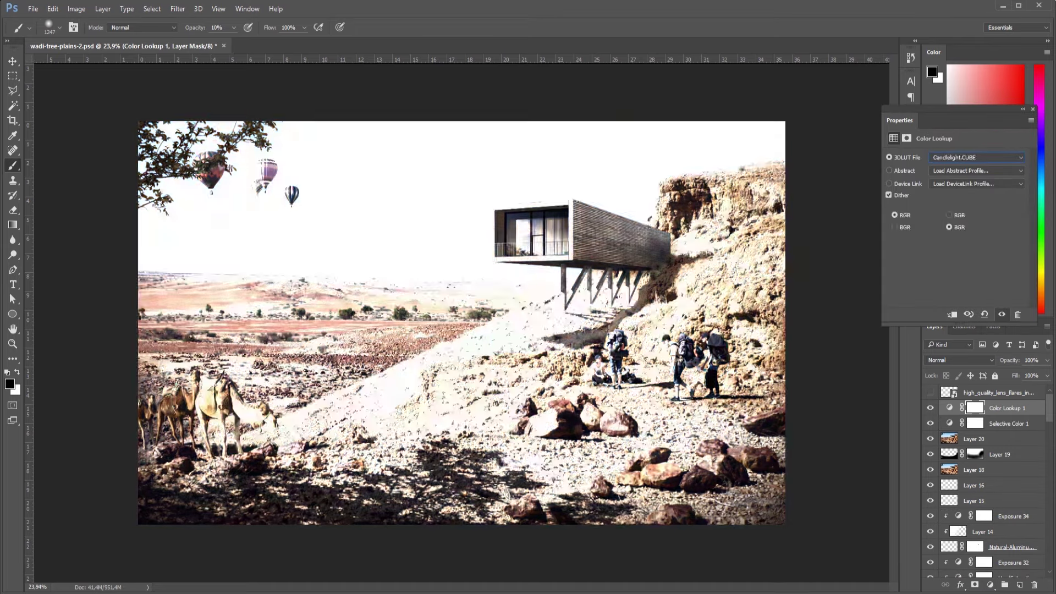
key("Down")
key("Down")
key("Down")
key("Down")
key("Down")
key("Down")
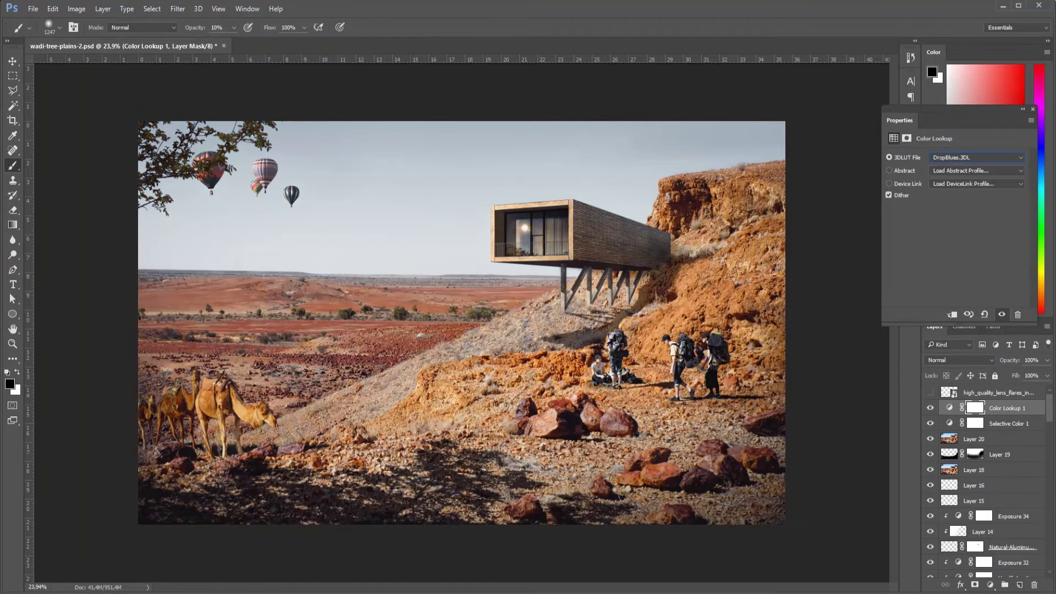
key("Down")
key("Down")
key("Down")
key("Down")
key("Down")
key("Down")
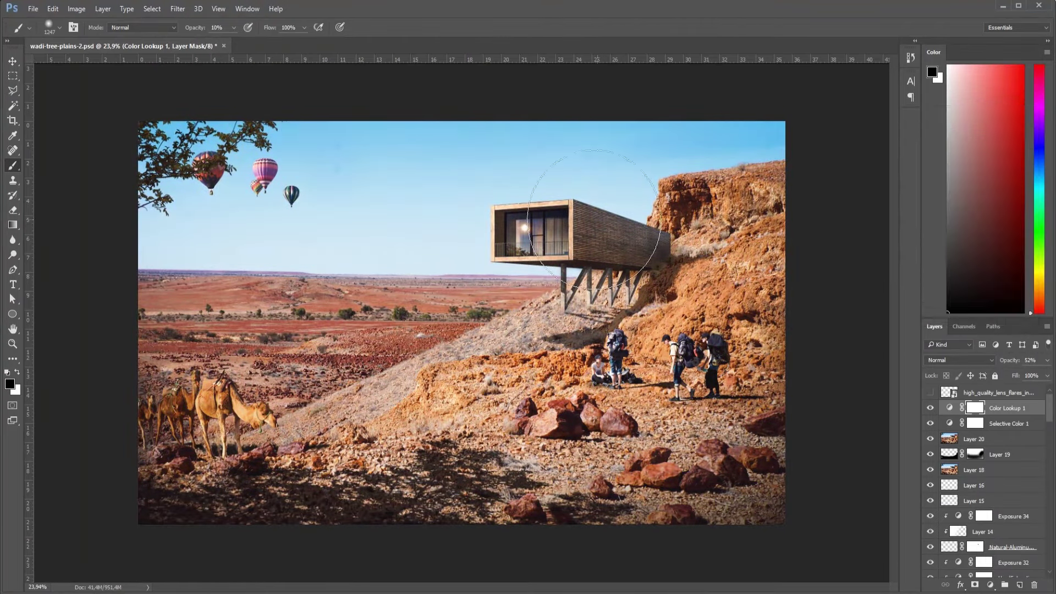
scroll(448, 316, "down", 2)
scroll(448, 316, "up", 1)
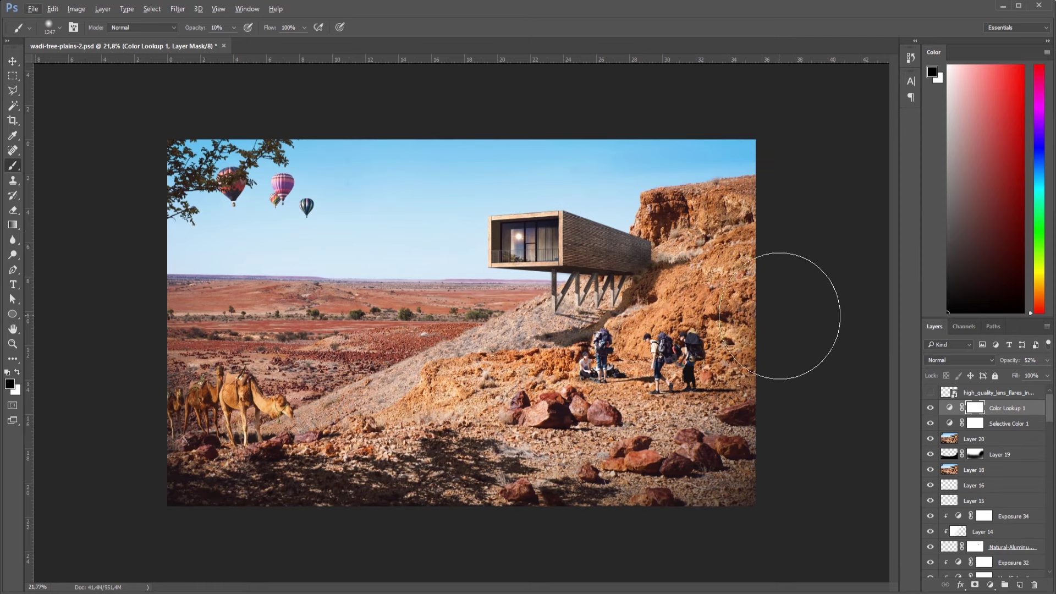
key("alt+t")
Preview the Gaussian Blur settings and the web export preview without applying either.
key("b")
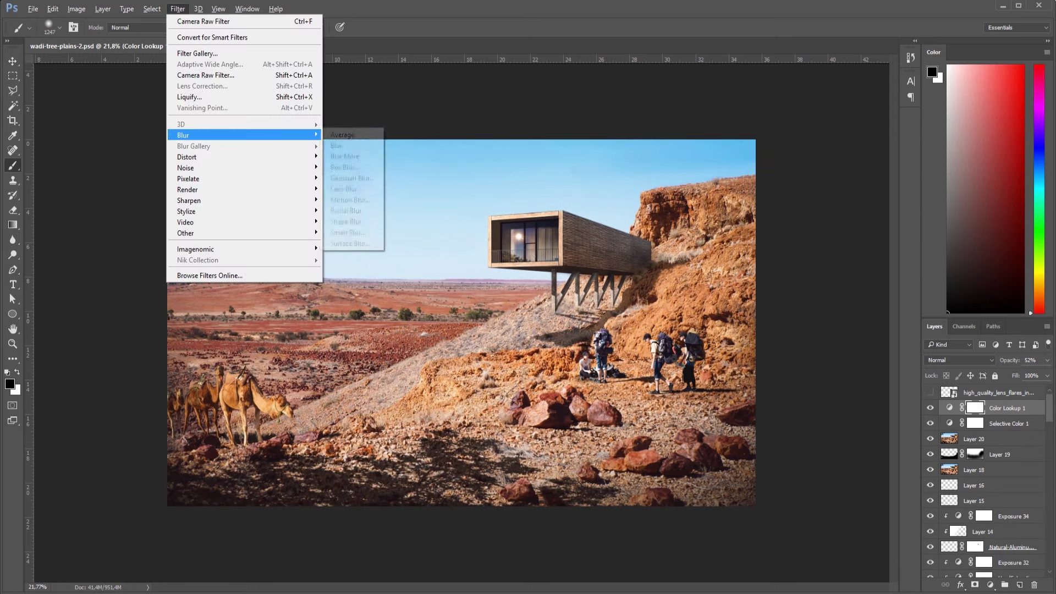
key("g")
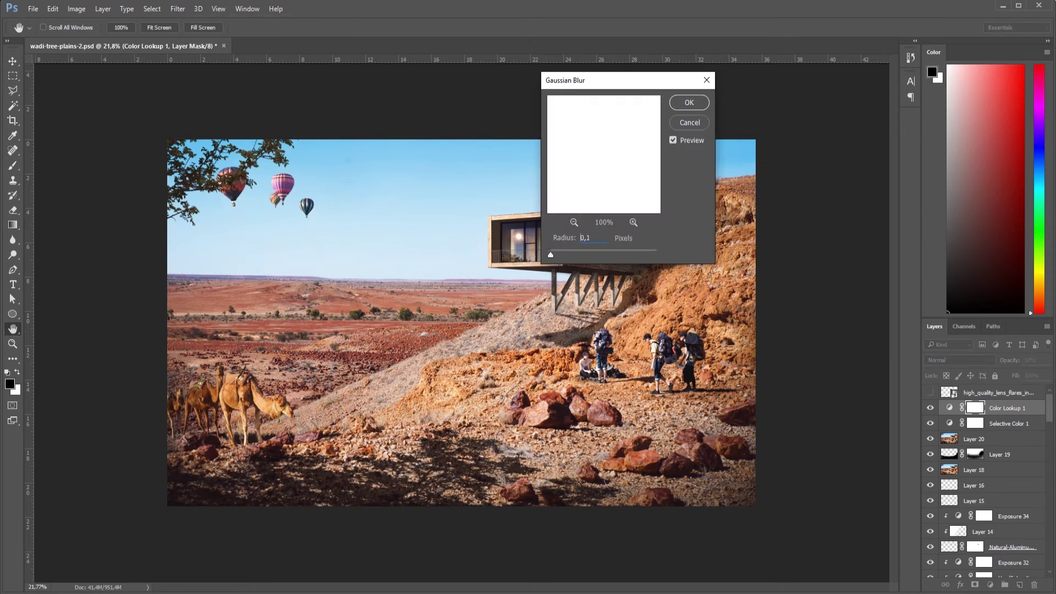
key("Return")
key("b")
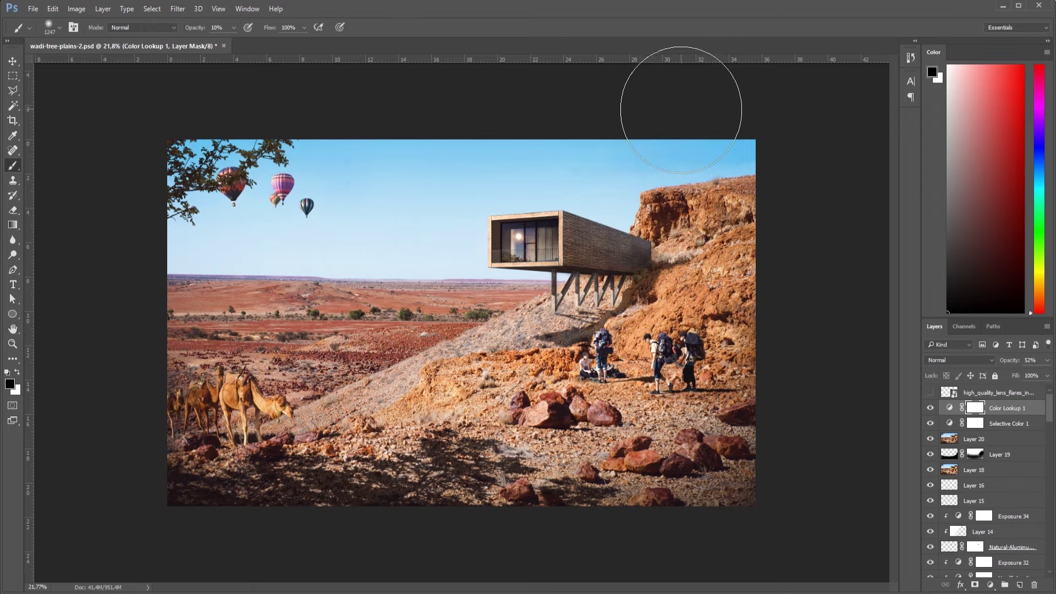
key("ctrl+plus")
key("ctrl+alt+shift+s")
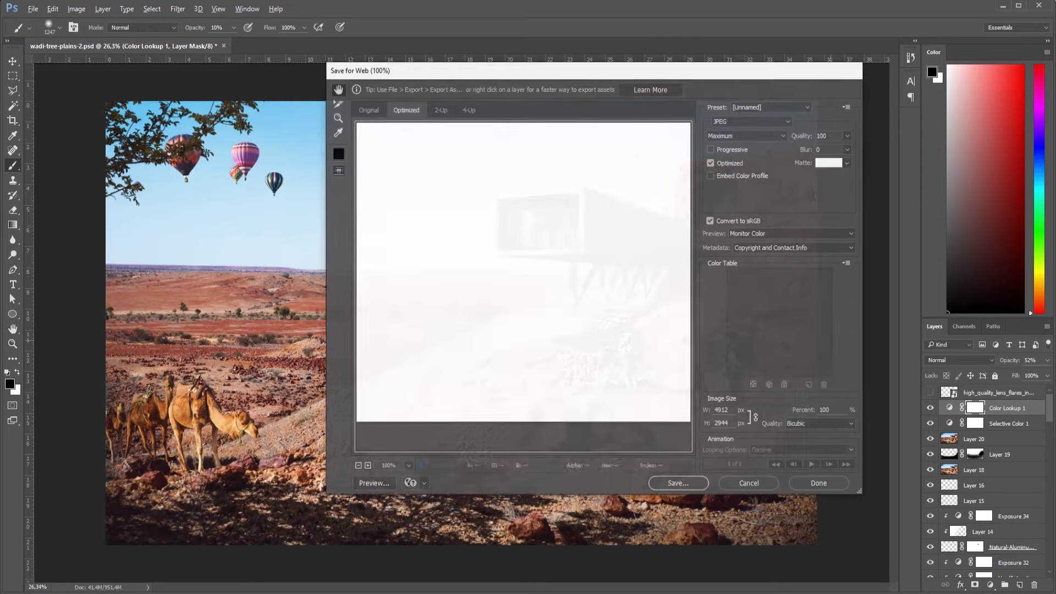
key("Escape")
Stamp visible layers into Layer 21, apply a 0.3-pixel Gaussian Blur, and save.
key("ctrl+alt+shift+e")
key("alt+t")
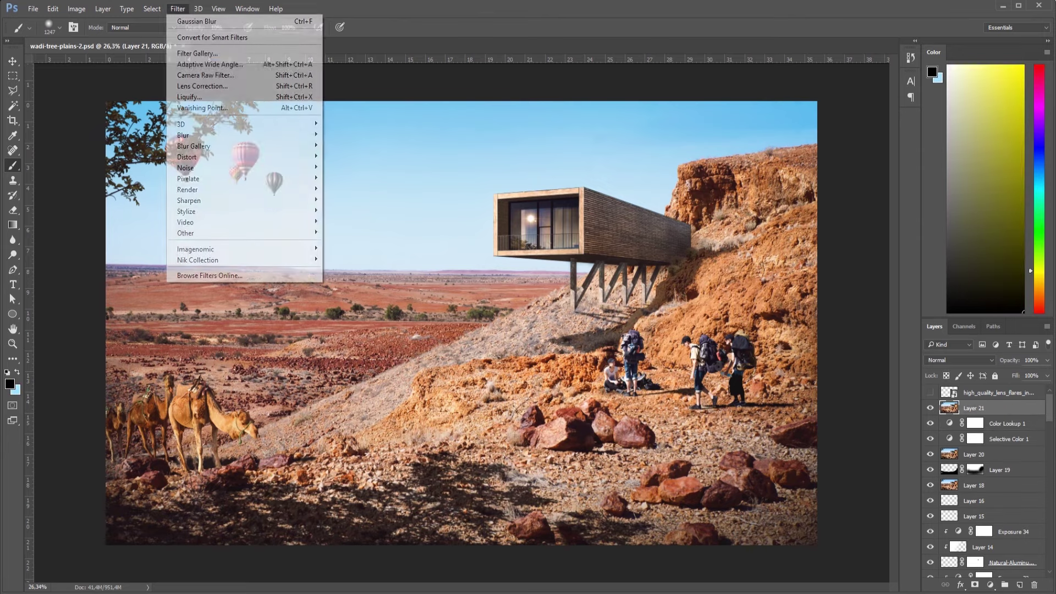
key("b")
key("g")
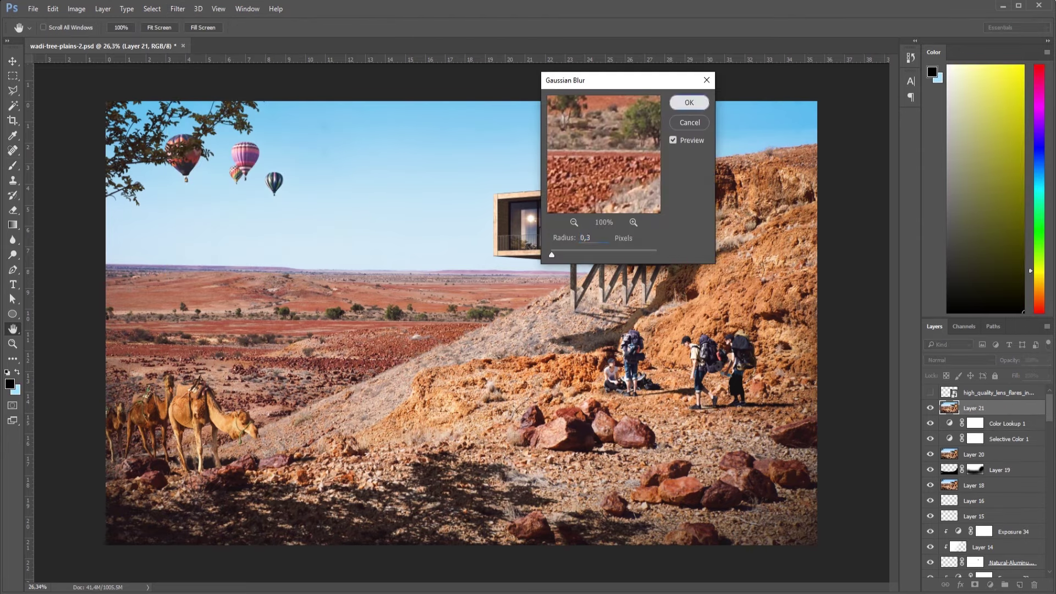
key("Return")
key("ctrl+minus")
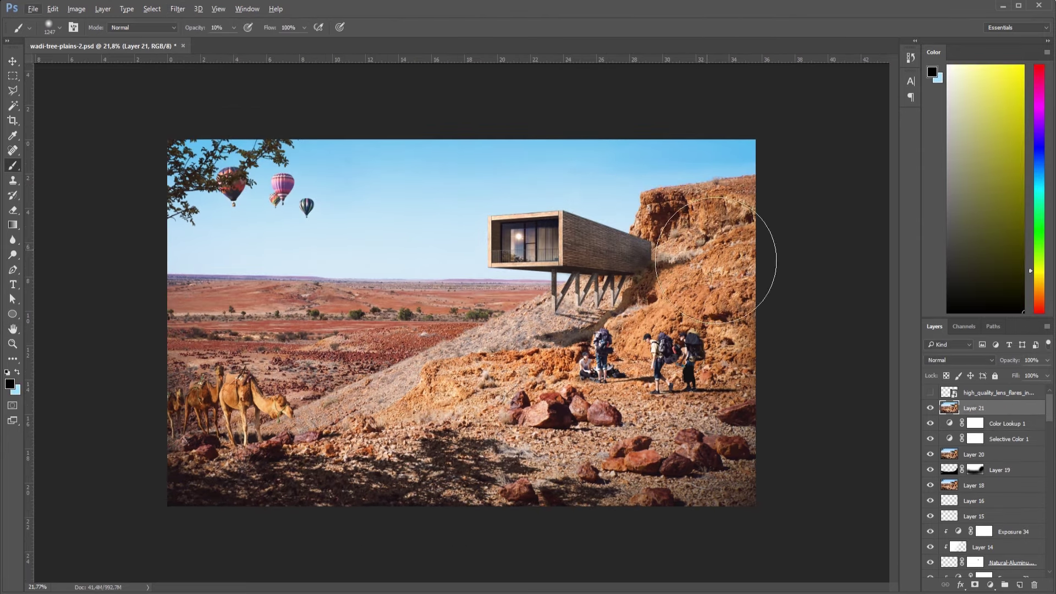
key("ctrl+s")
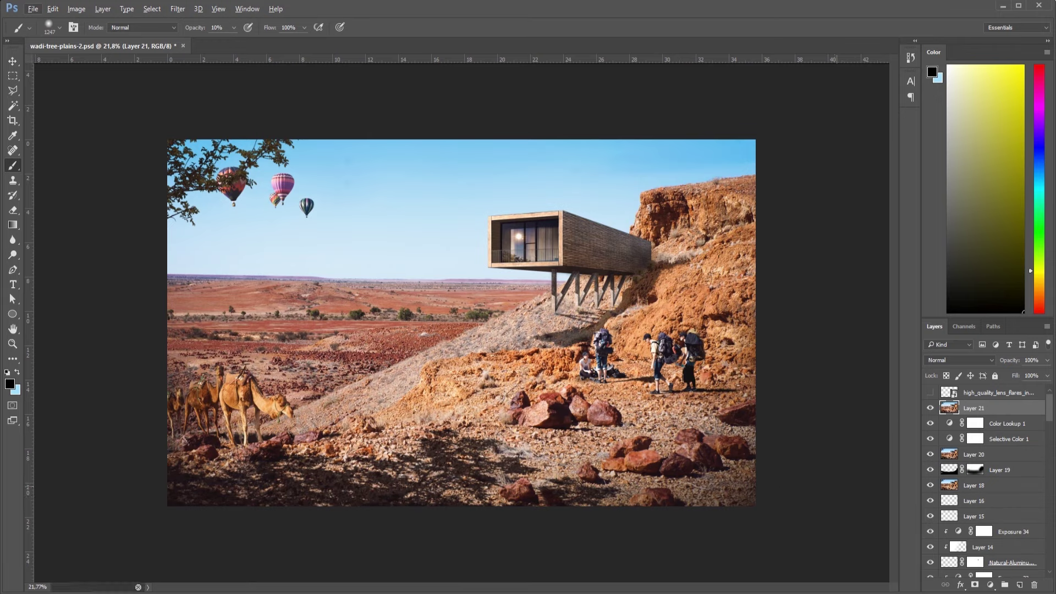